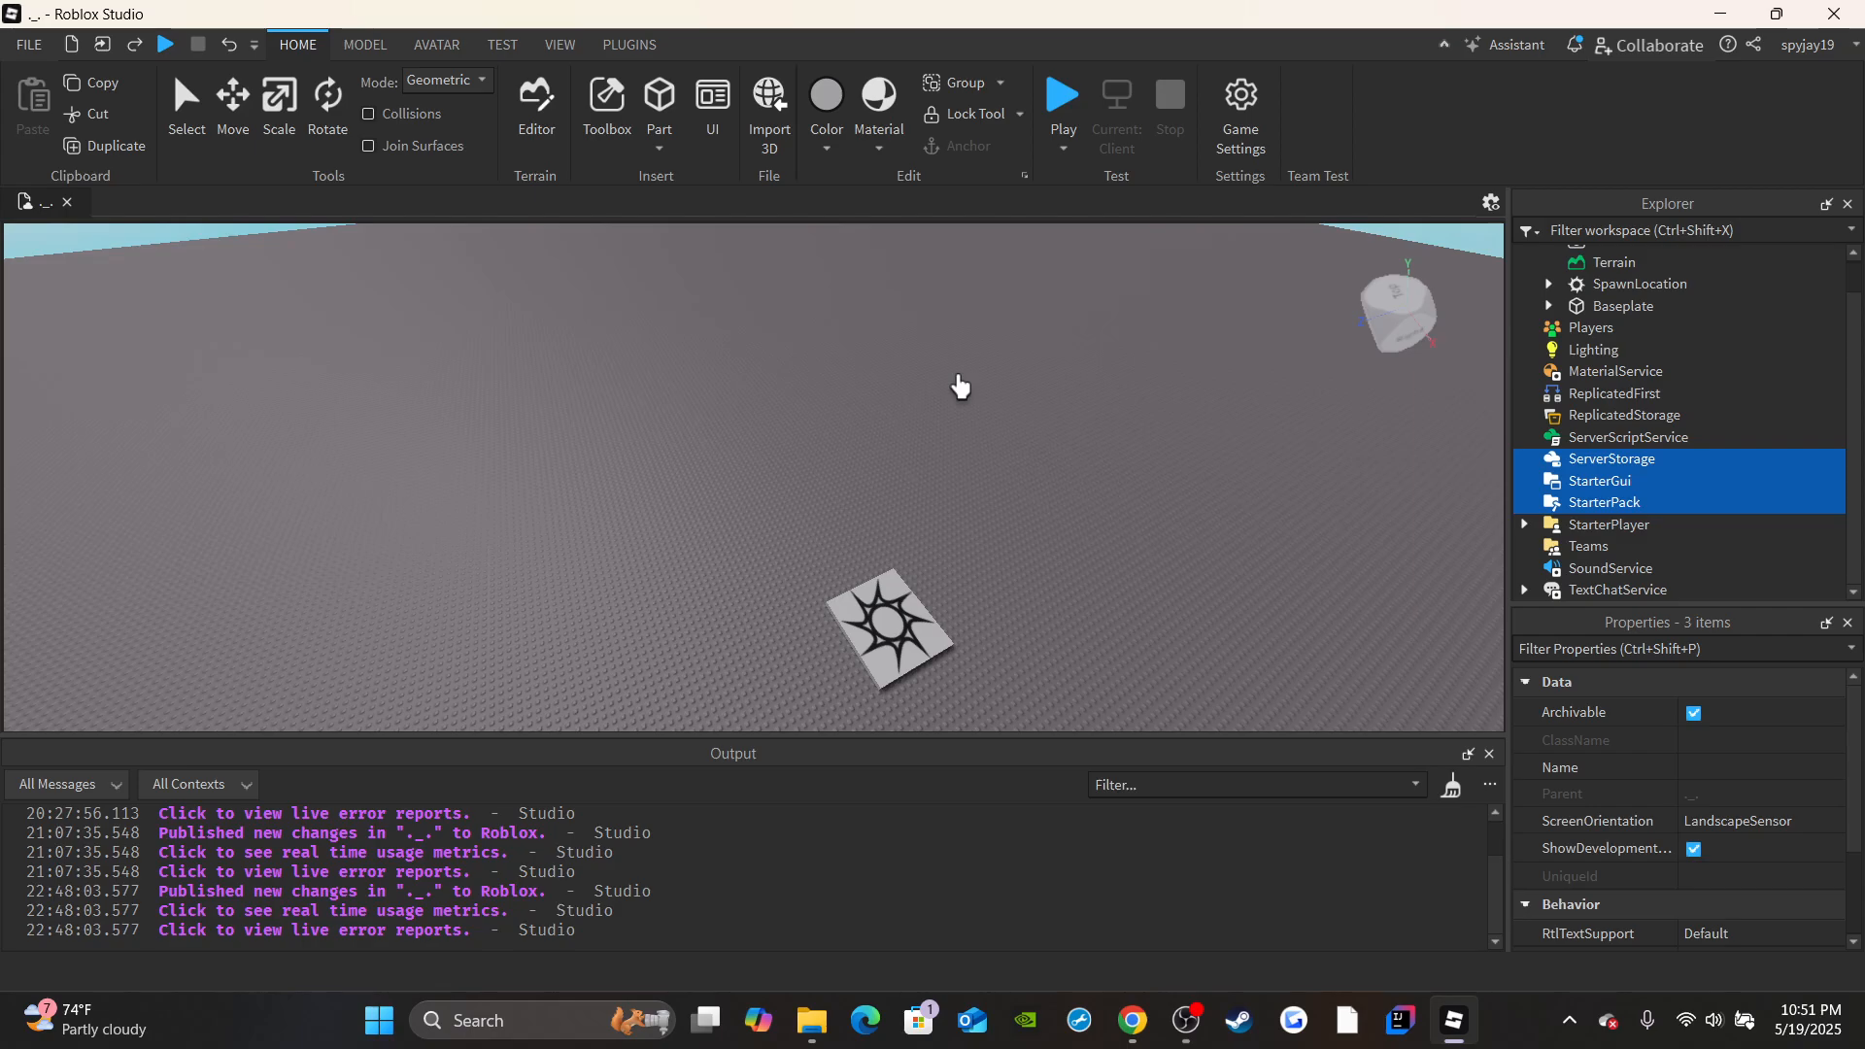
{"action": "left_click", "coordinate": [1612, 394]}
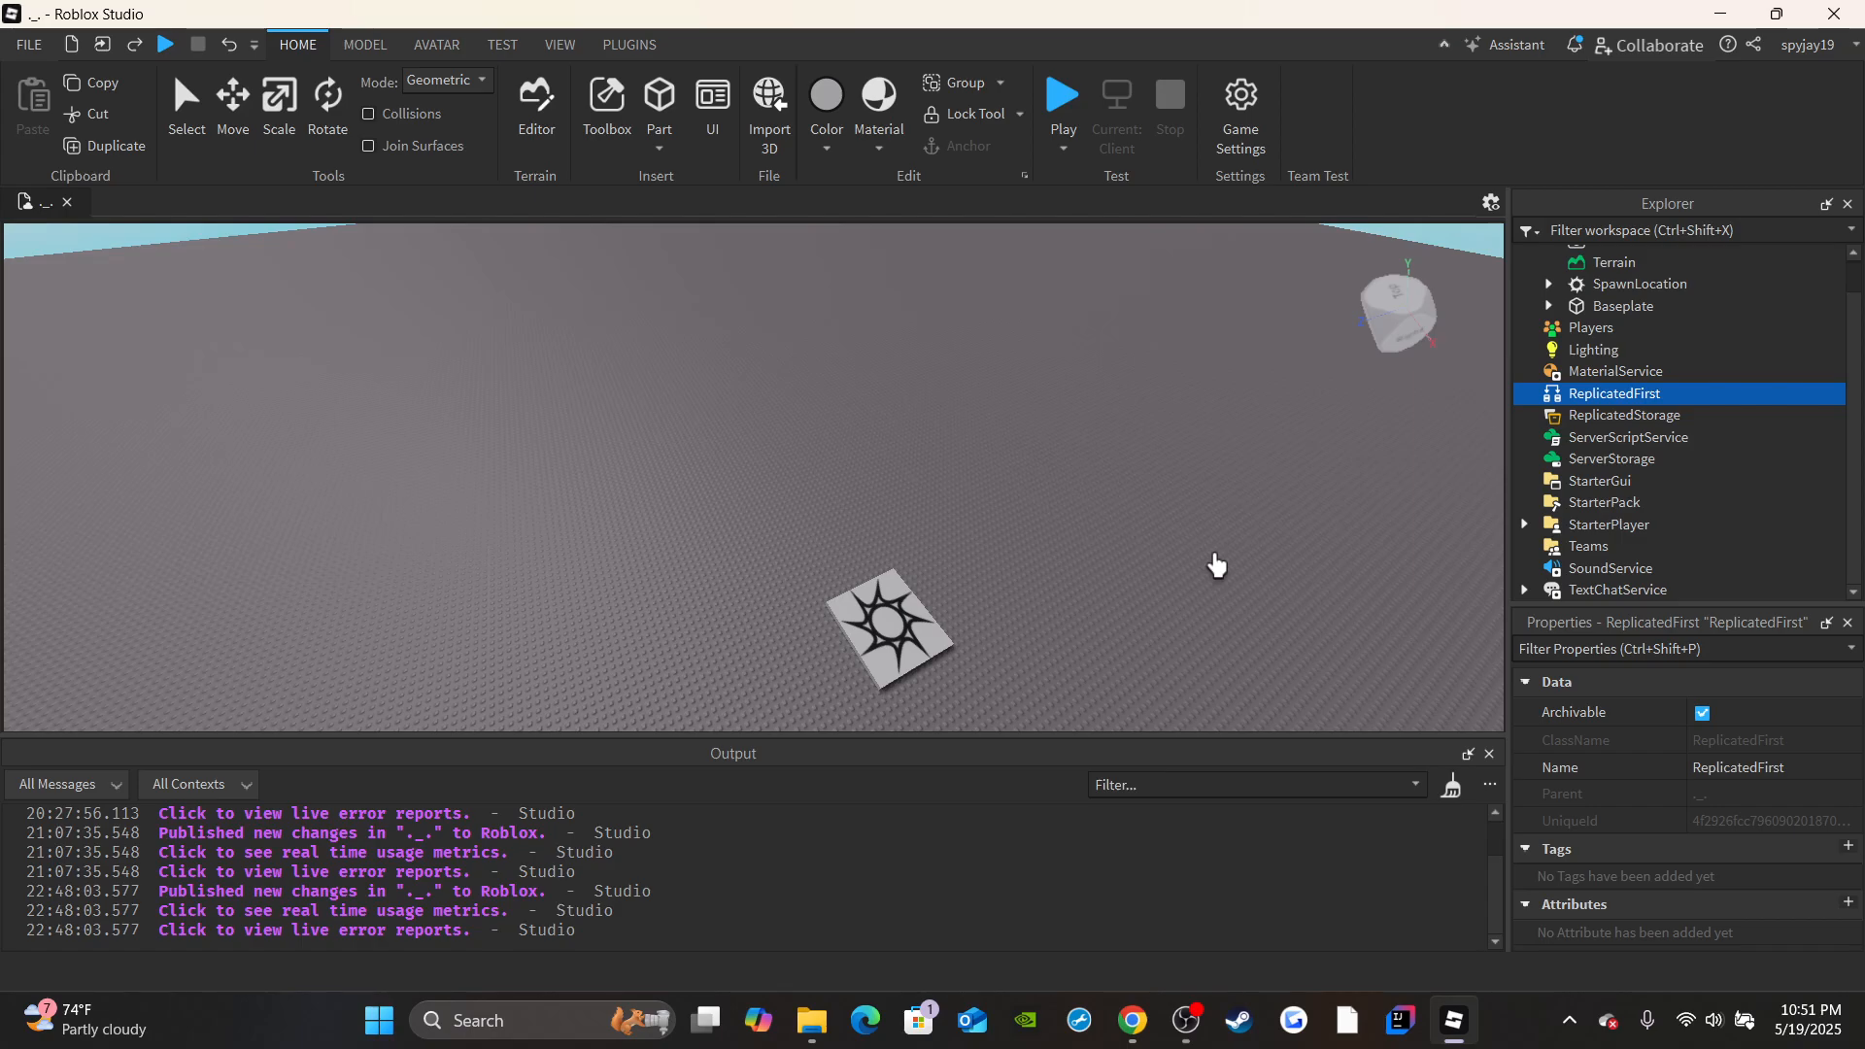
{"action": "right_click_drag", "start_coordinate": [1061, 424], "coordinate": [996, 433]}
{"action": "key", "text": "s"}
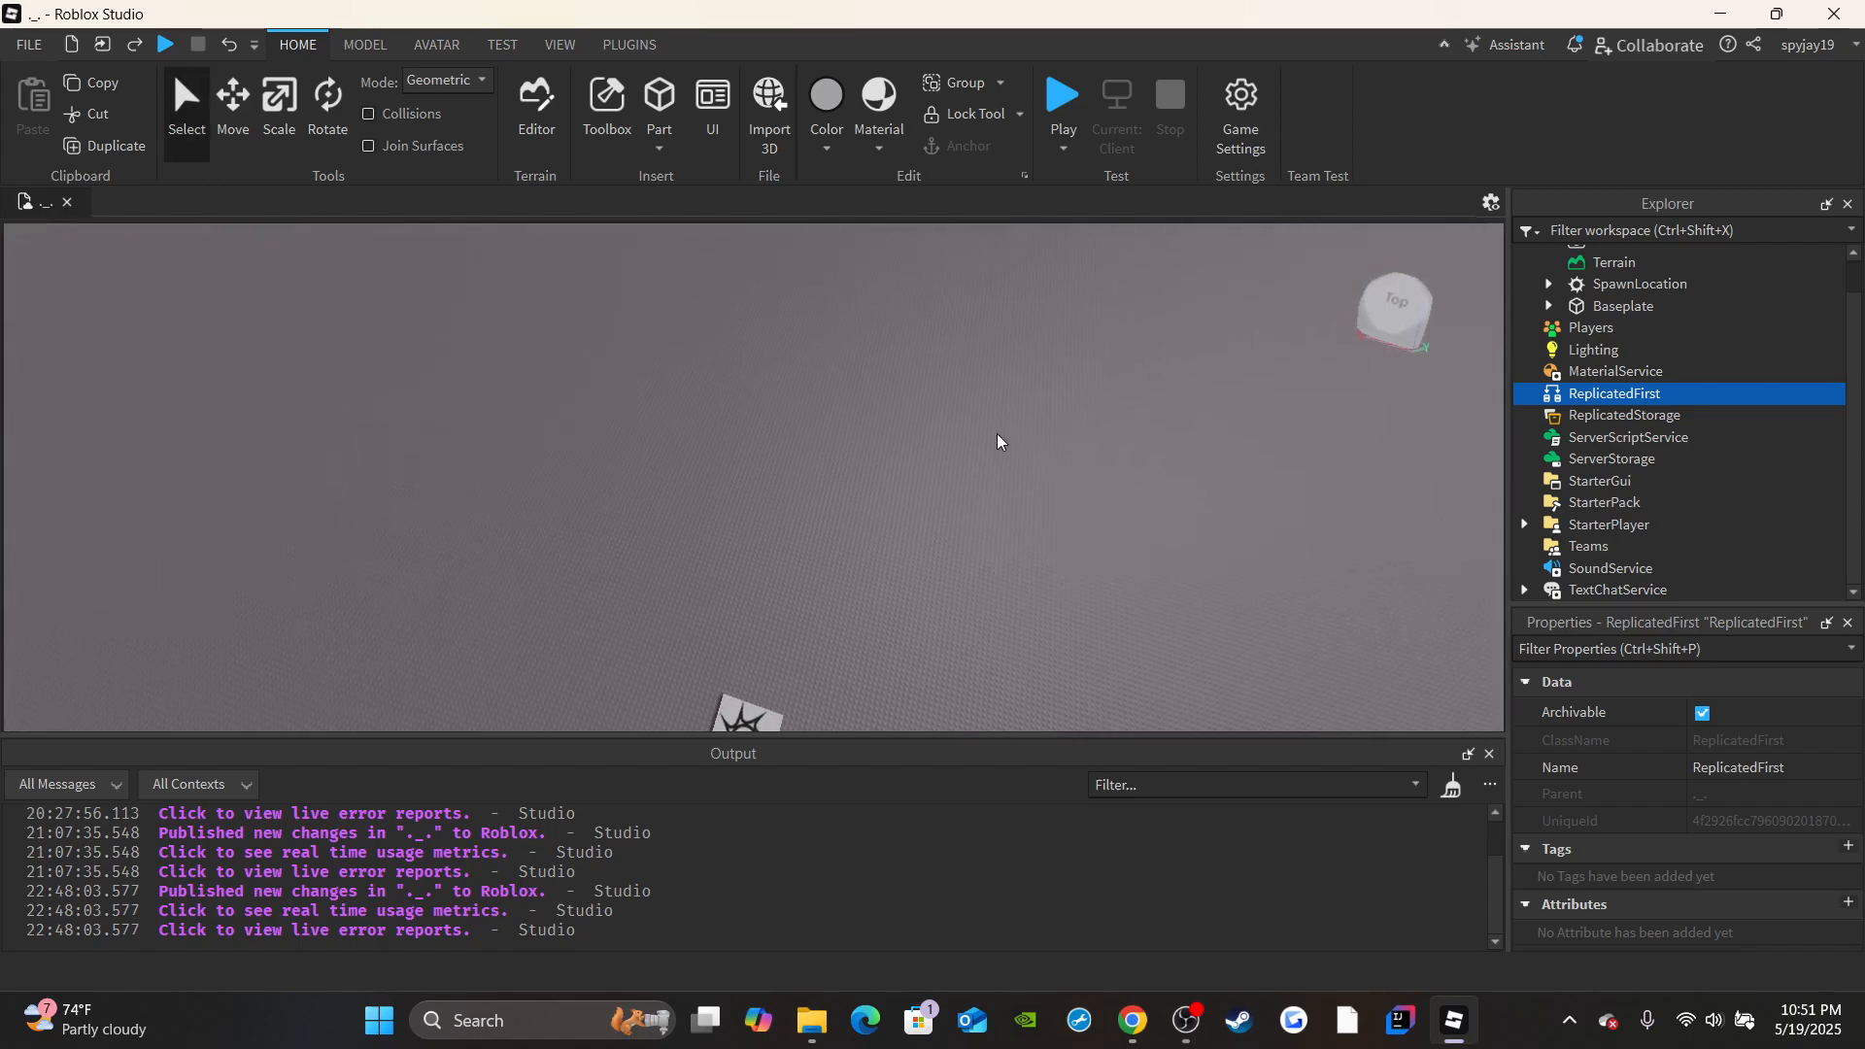
{"action": "key", "text": "w"}
{"action": "right_click_drag", "start_coordinate": [727, 464], "coordinate": [726, 464]}
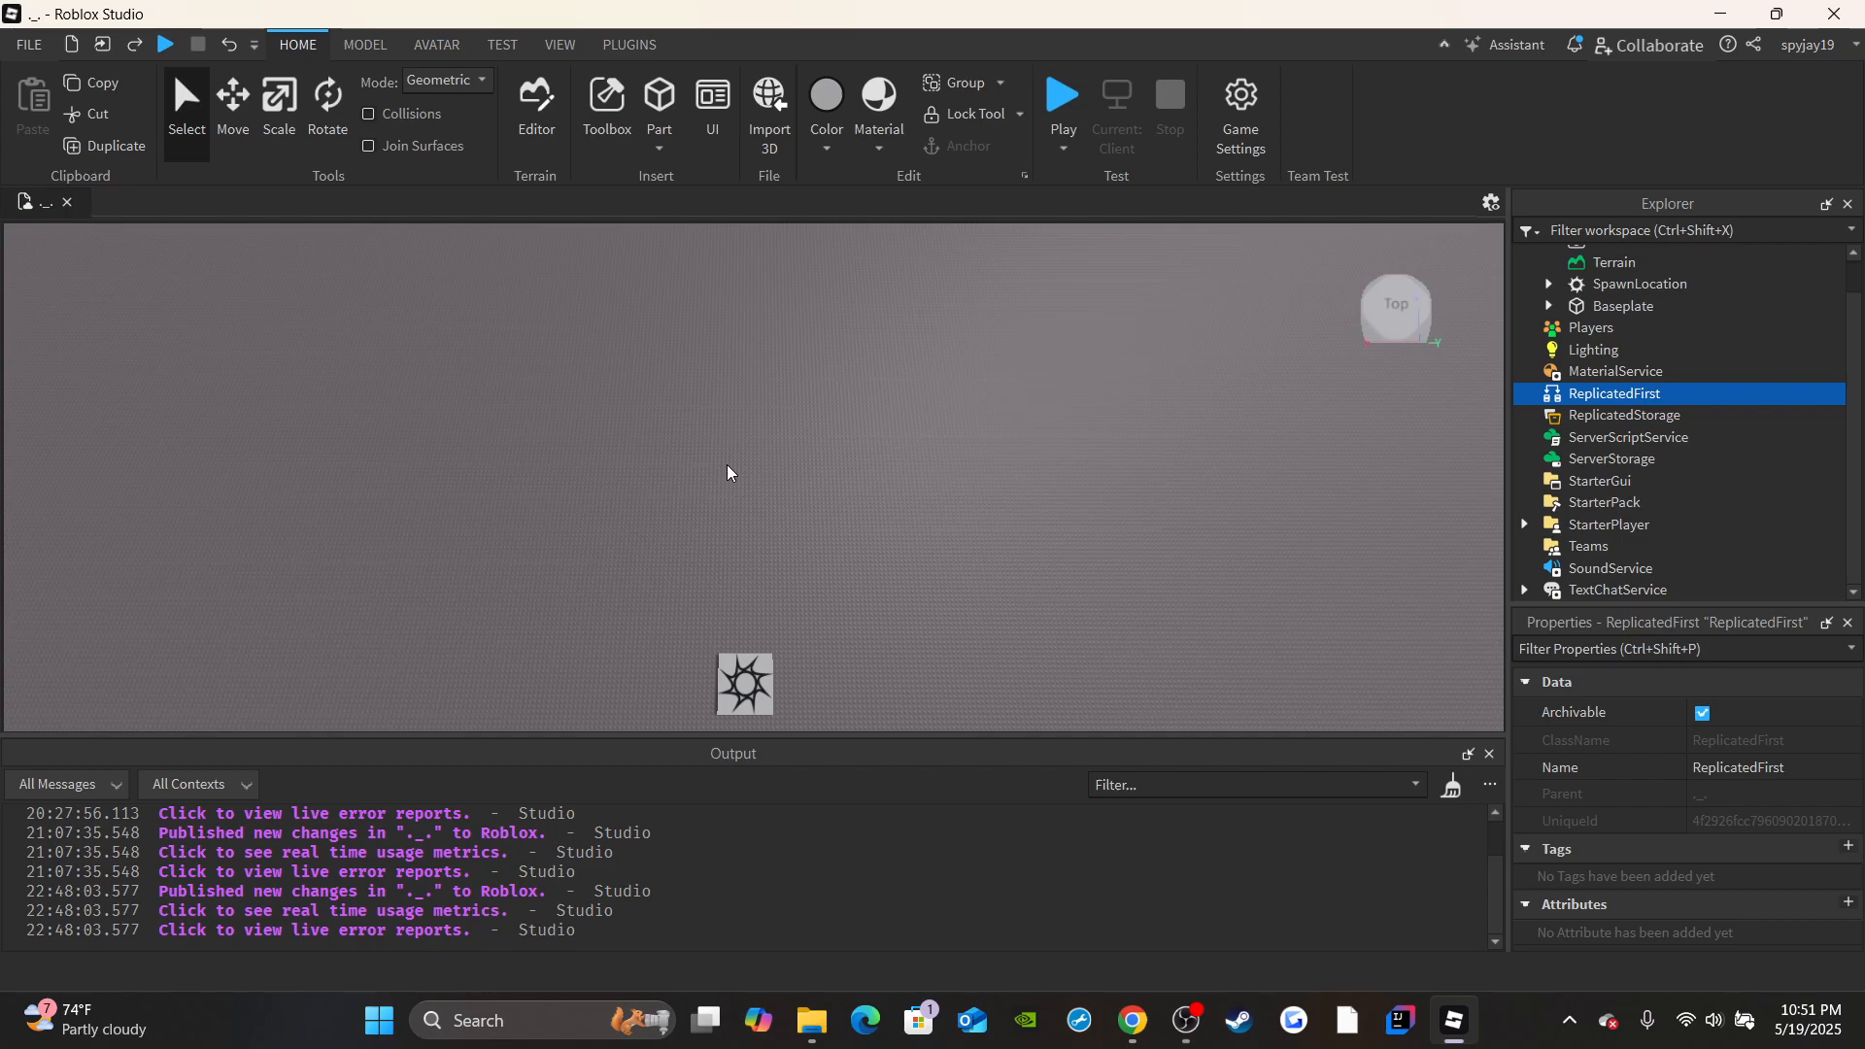
{"action": "right_click_drag", "start_coordinate": [749, 375], "coordinate": [1071, 574]}
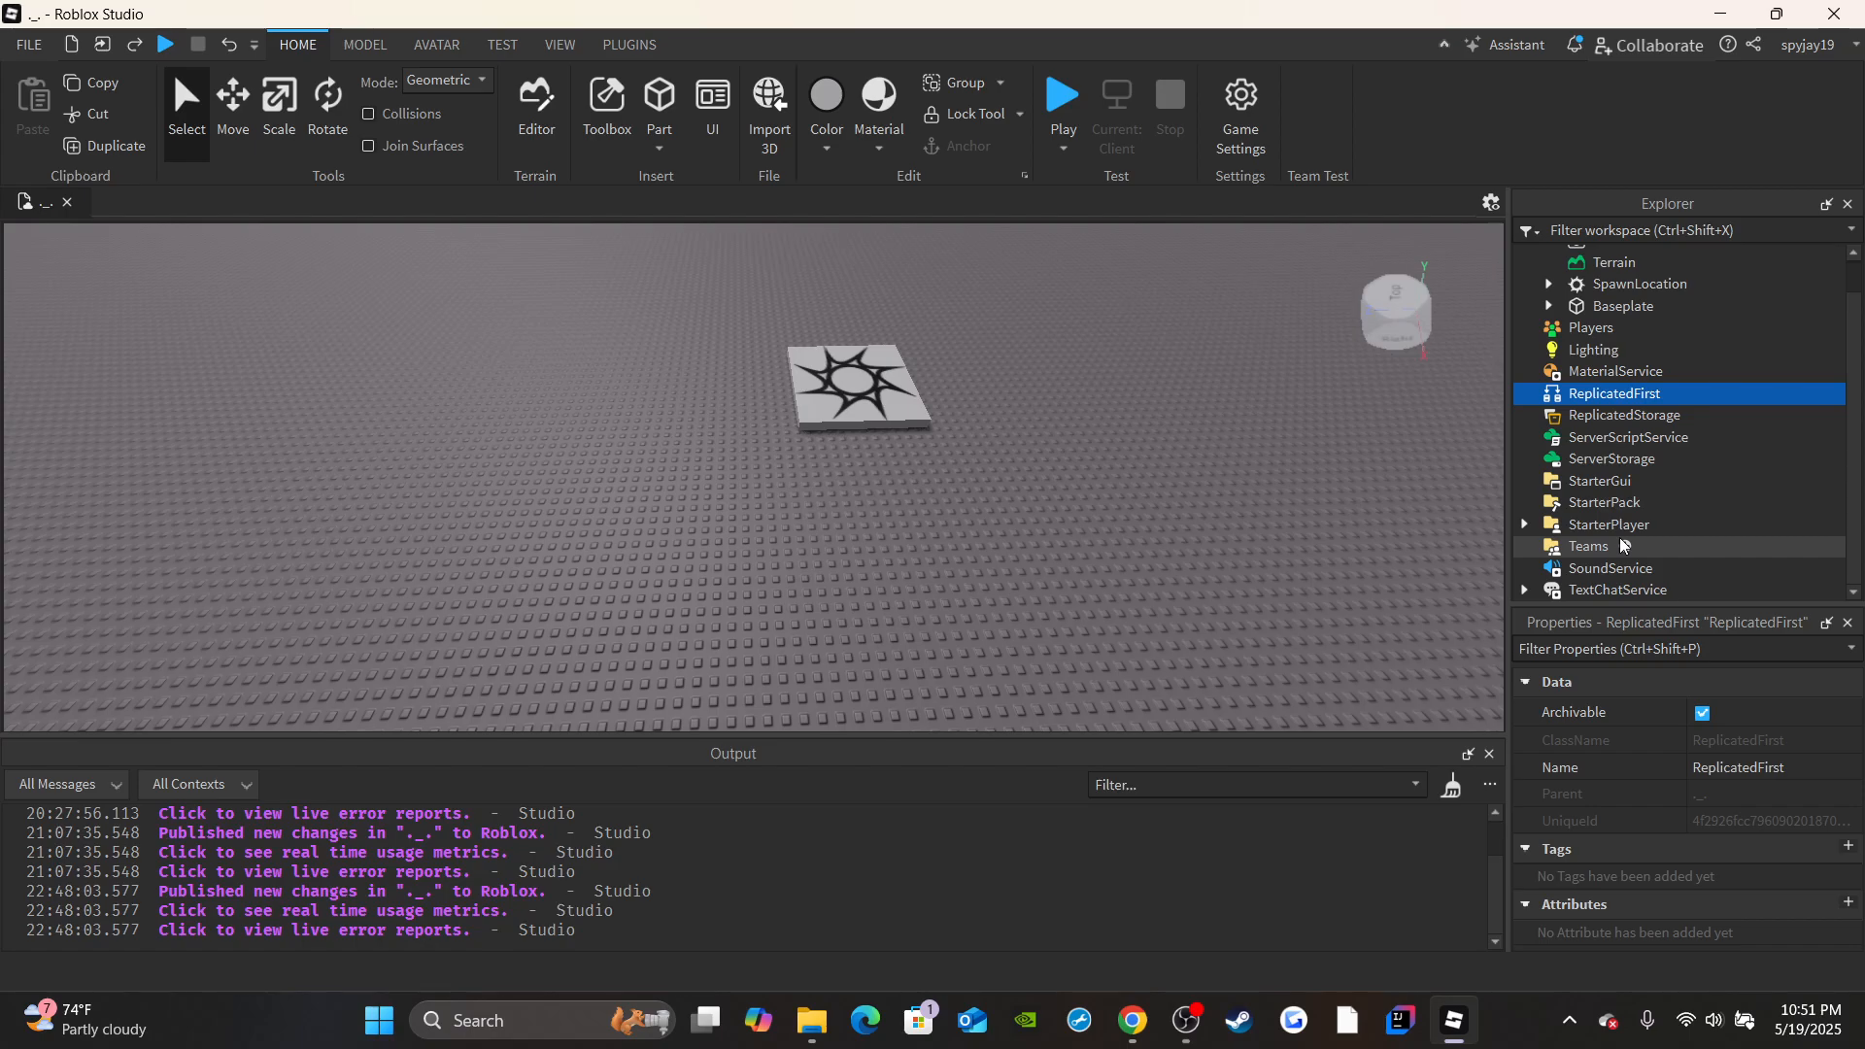
{"action": "right_click_drag", "start_coordinate": [1042, 426], "coordinate": [1040, 417]}
{"action": "key", "text": "d"}
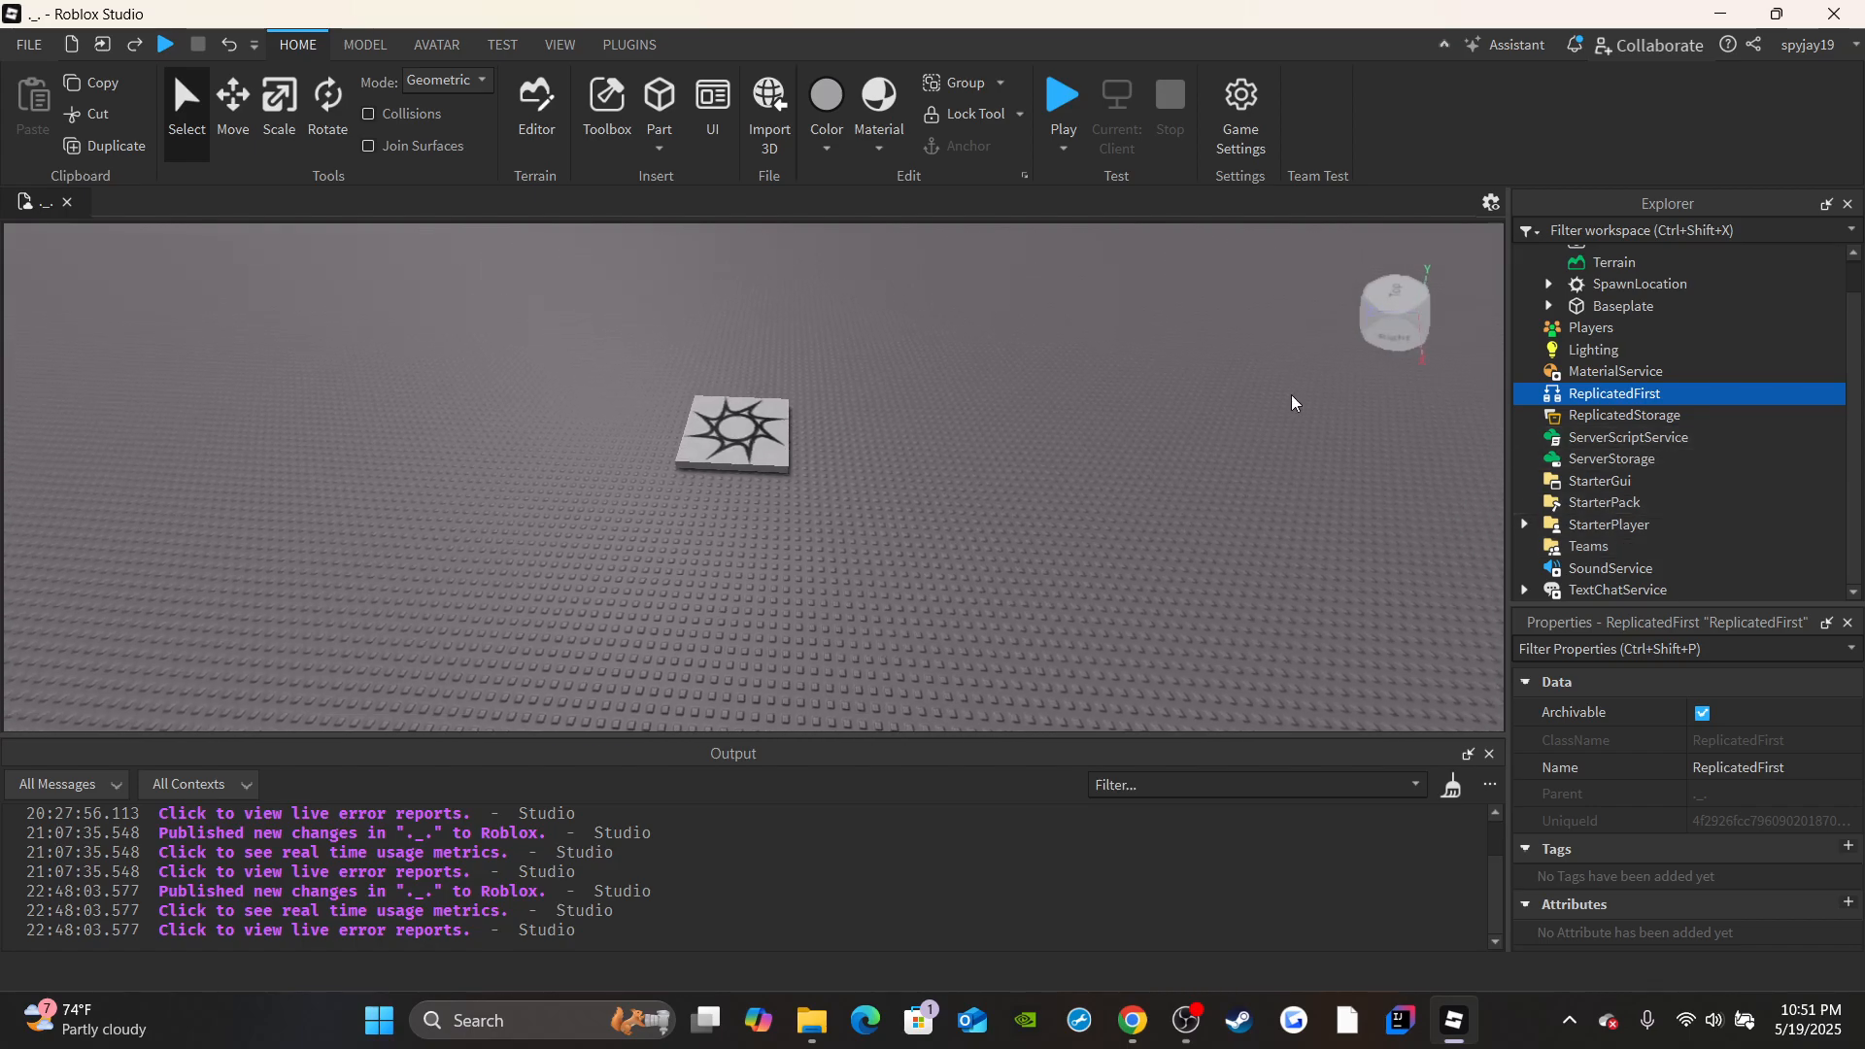
Add a ScreenGui named CoreGUI to StarterGui and turn off its ResetOnSpawn property.
{"action": "left_click", "coordinate": [1592, 482]}
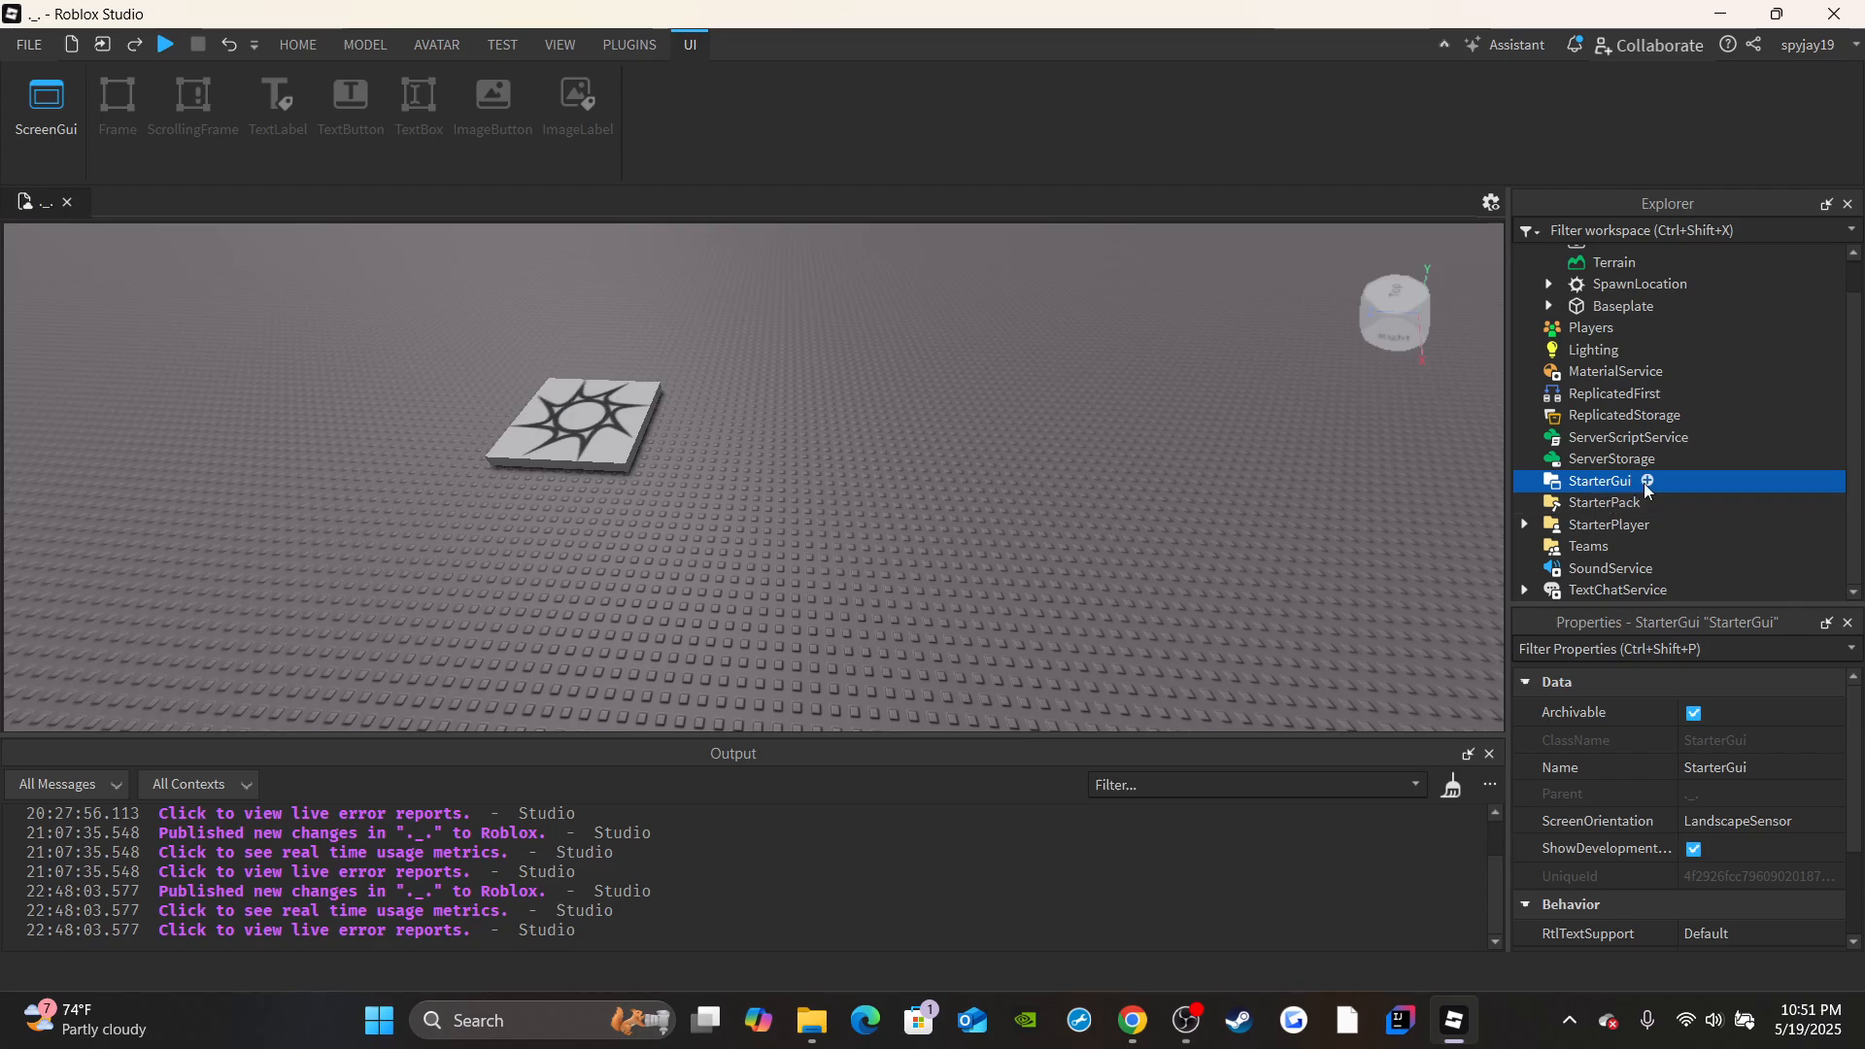
{"action": "left_click", "coordinate": [1650, 482]}
{"action": "left_click", "coordinate": [1601, 510]}
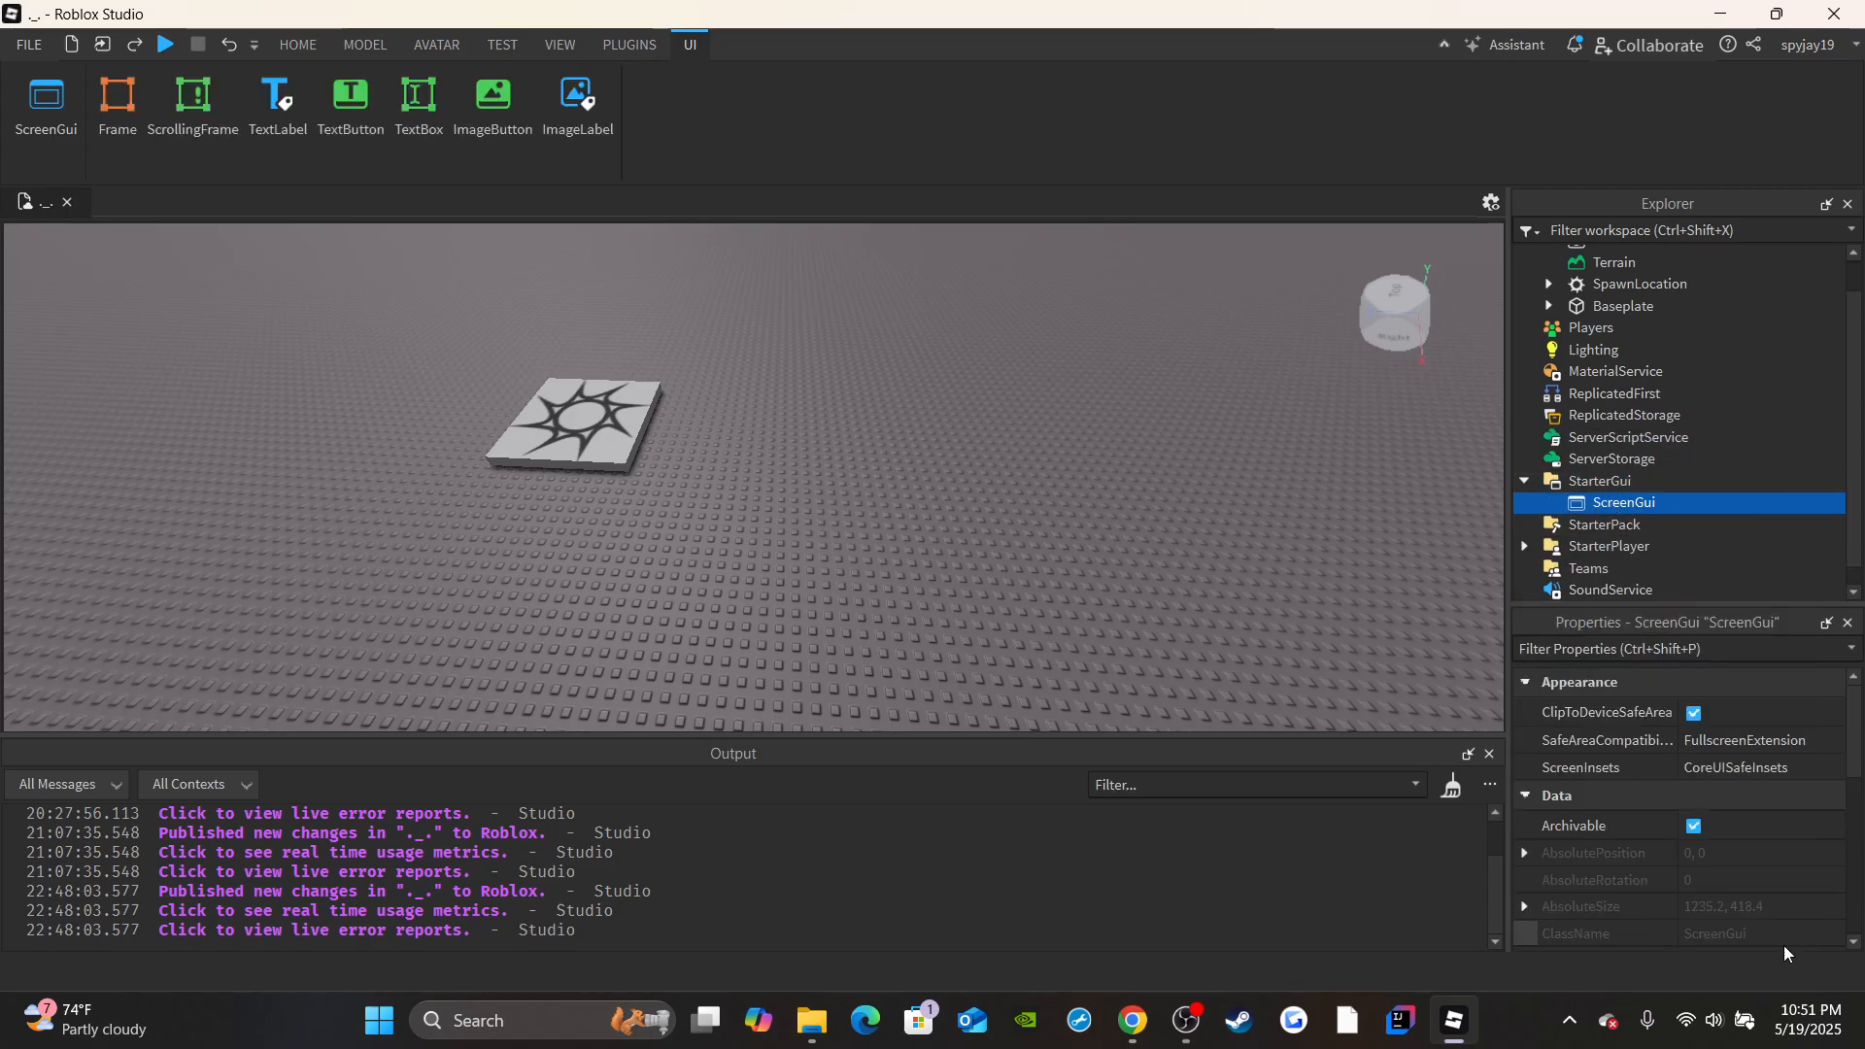
{"action": "scroll", "coordinate": [1729, 816], "scroll_direction": "up", "scroll_amount": 1}
{"action": "left_click", "coordinate": [1711, 795]}
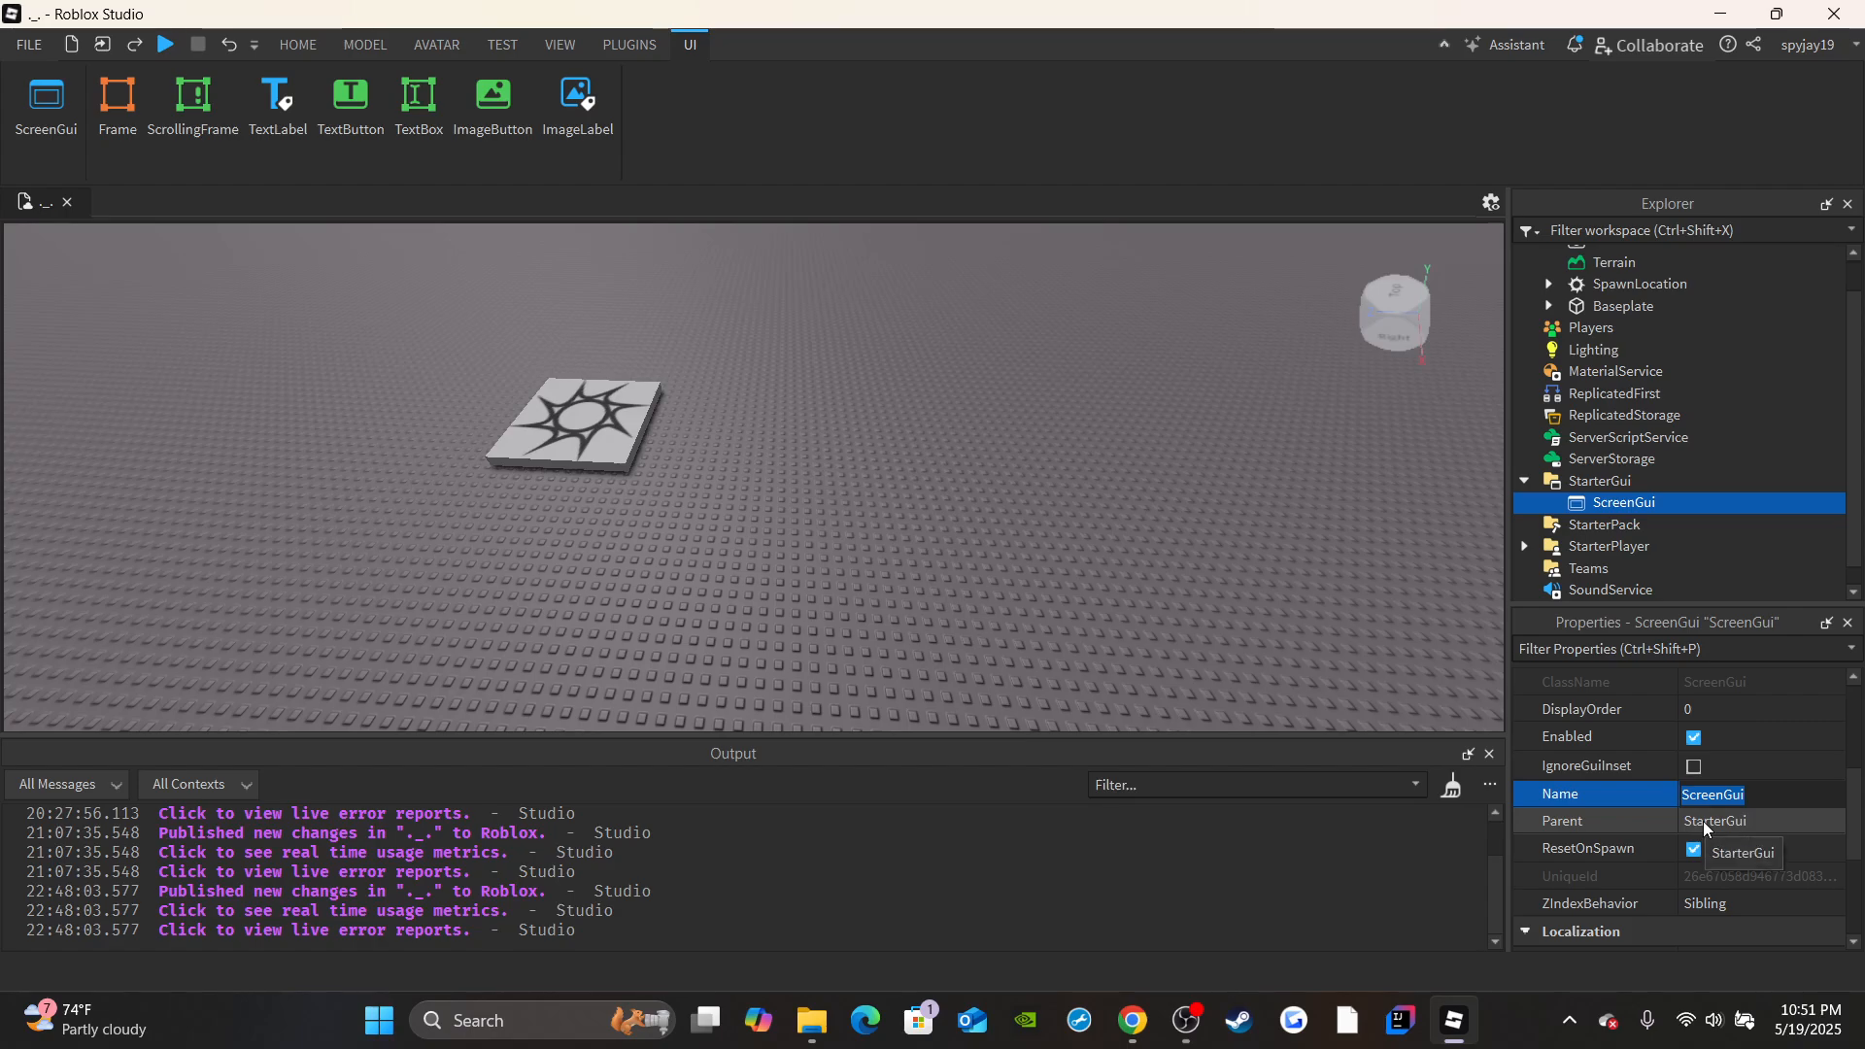
{"action": "type", "text": "CoreGUI"}
{"action": "key", "text": "Return"}
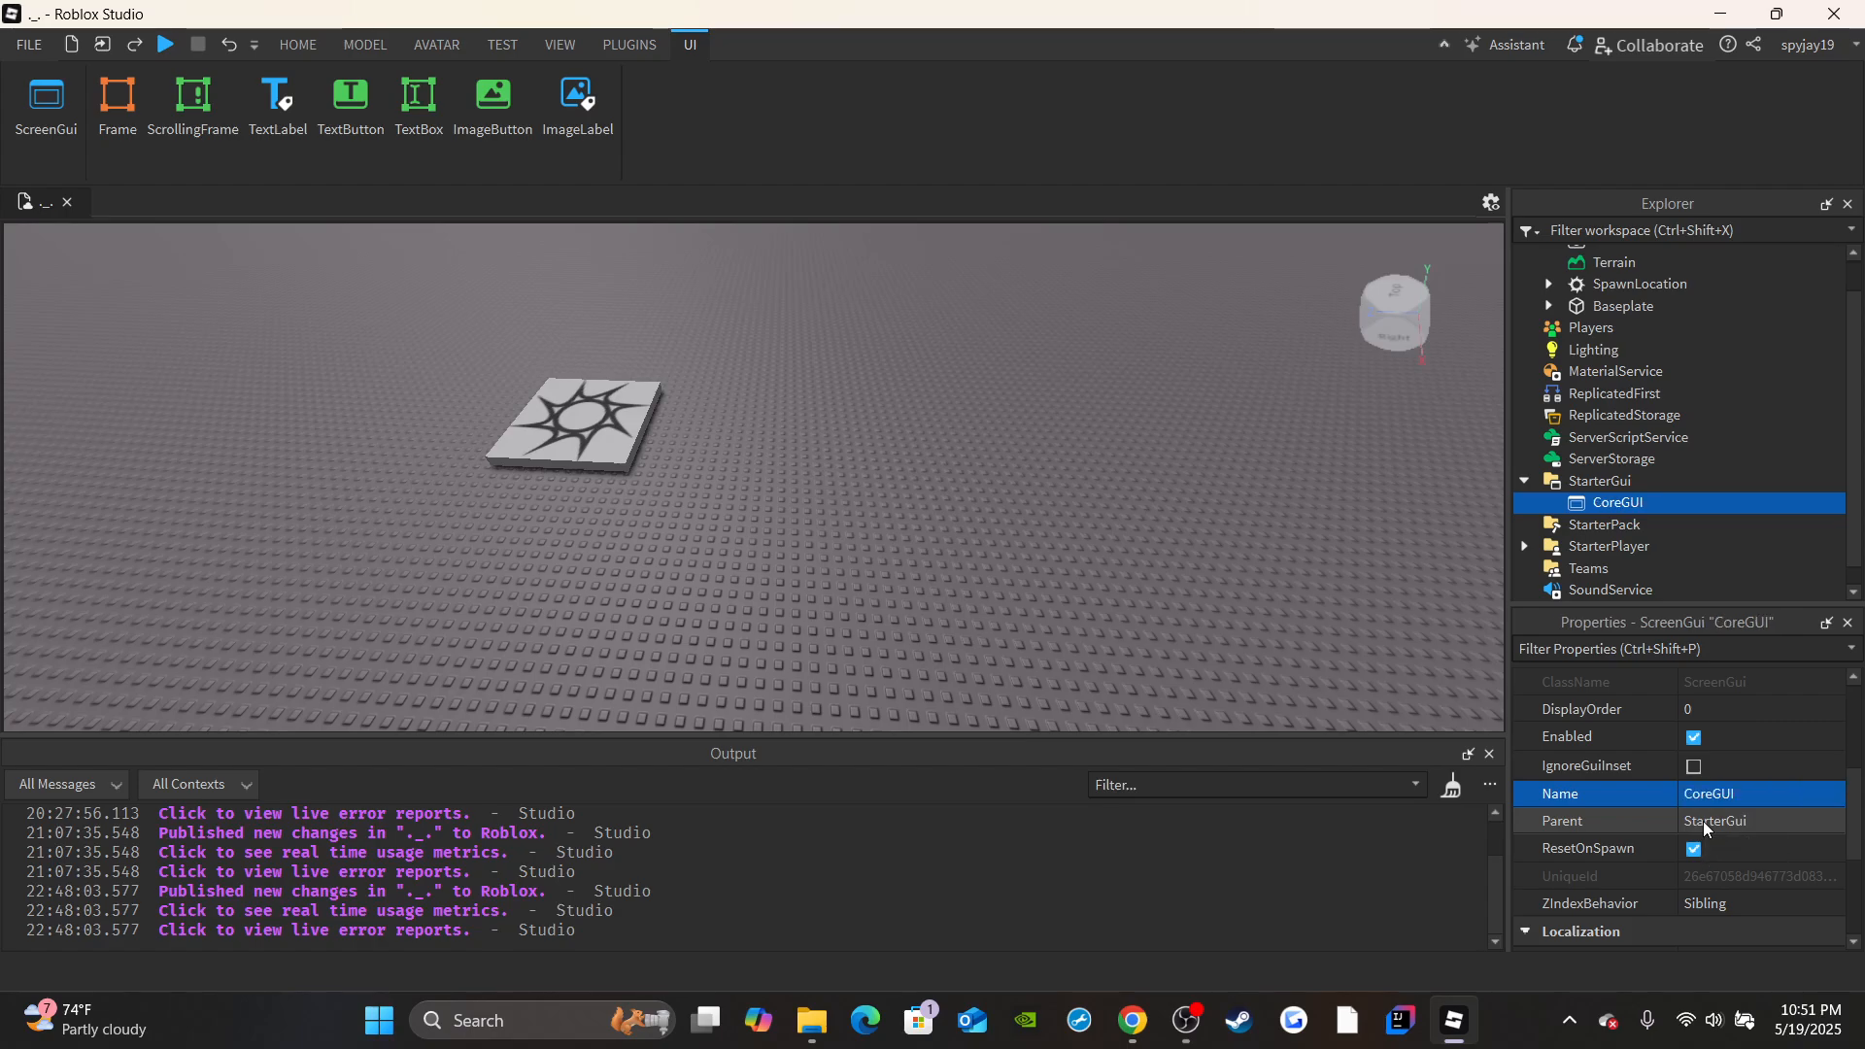
{"action": "left_click", "coordinate": [1695, 849]}
{"action": "scroll", "coordinate": [1694, 849], "scroll_direction": "down", "scroll_amount": 1}
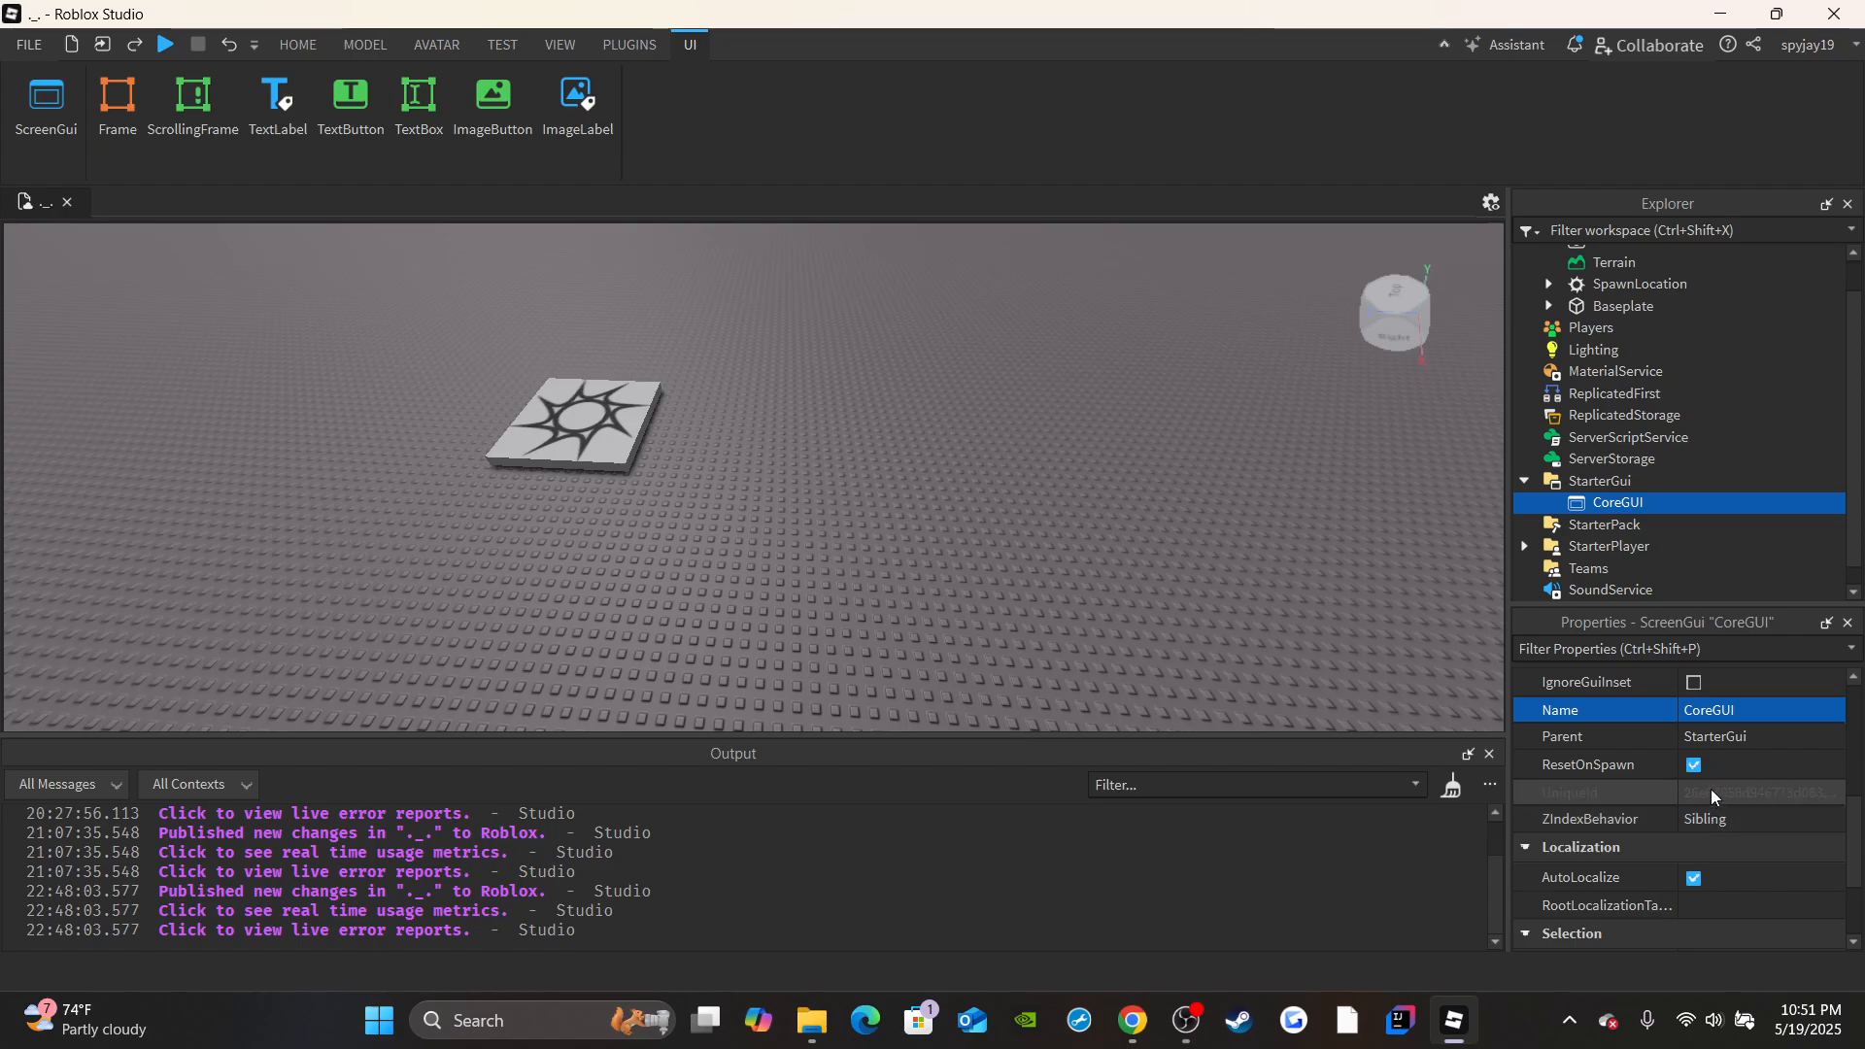
Add a Frame inside CoreGUI and name it TeleportFrame.
{"action": "left_click", "coordinate": [1657, 502]}
{"action": "left_click", "coordinate": [1646, 509]}
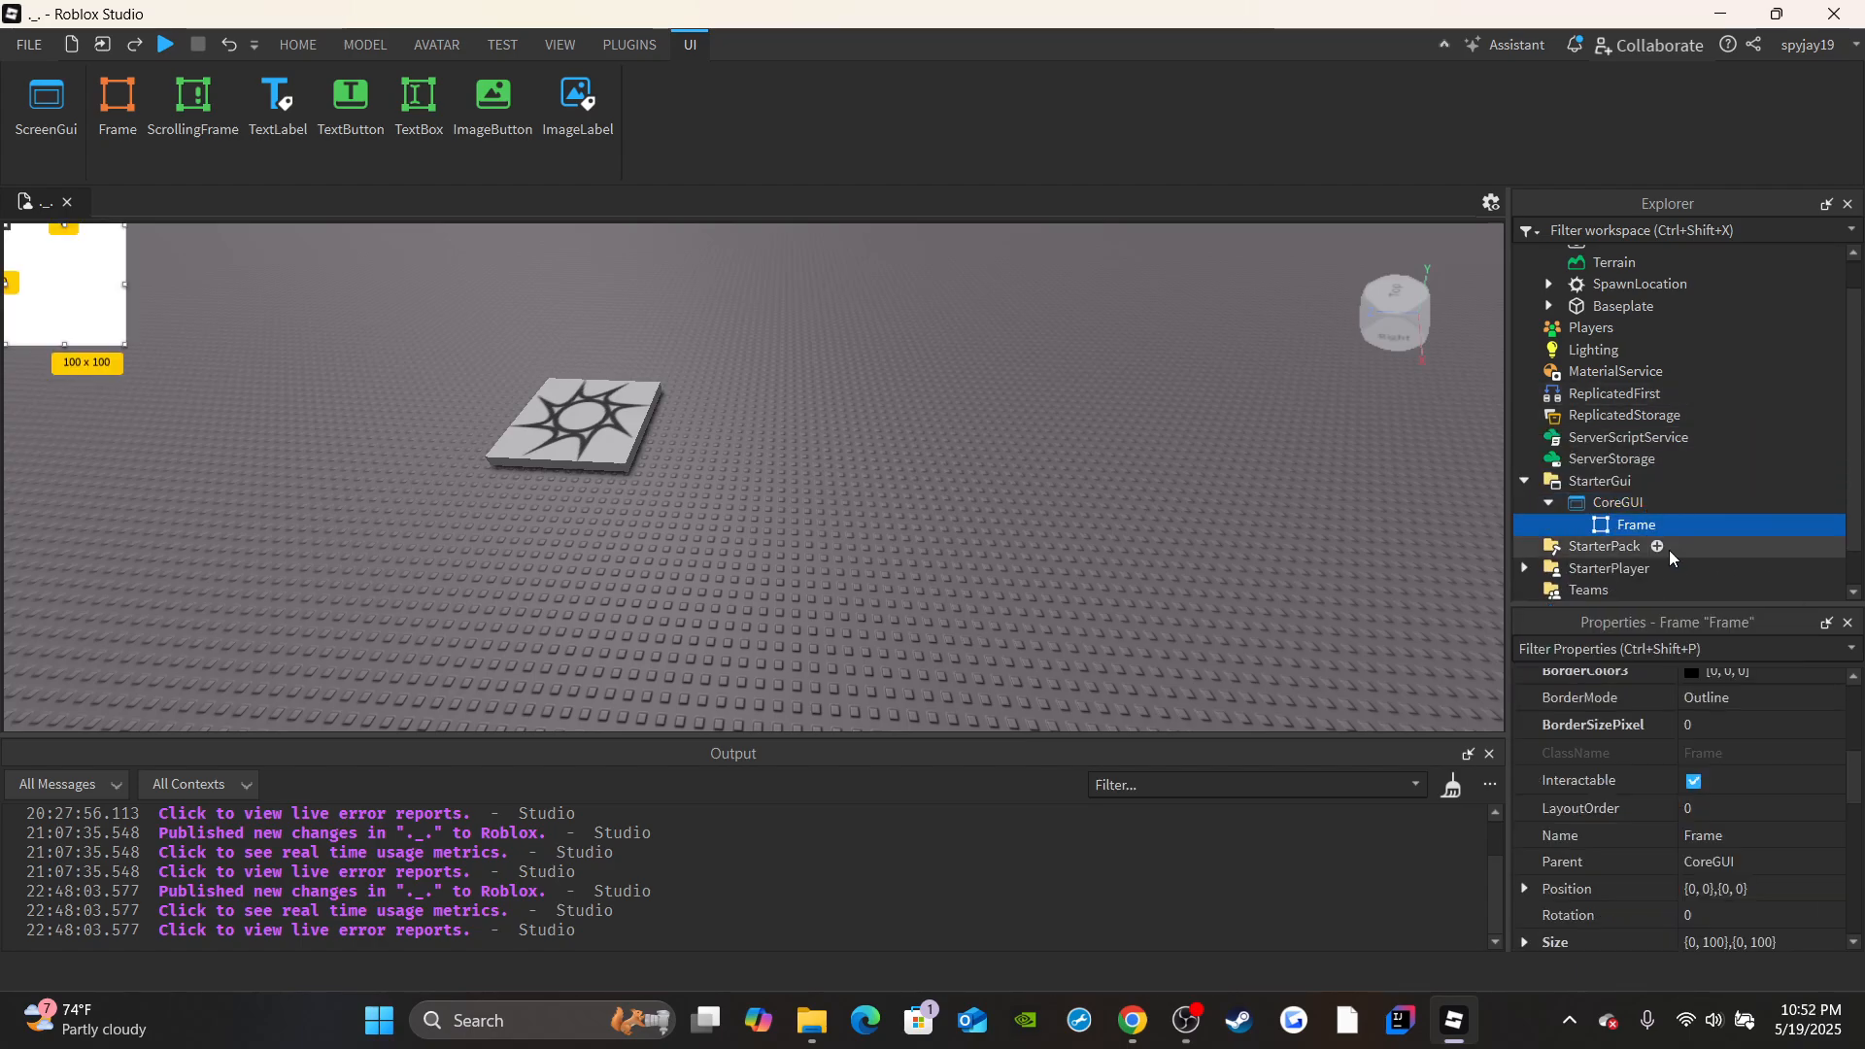
{"action": "double_click", "coordinate": [1734, 837]}
{"action": "type", "text": "T"}
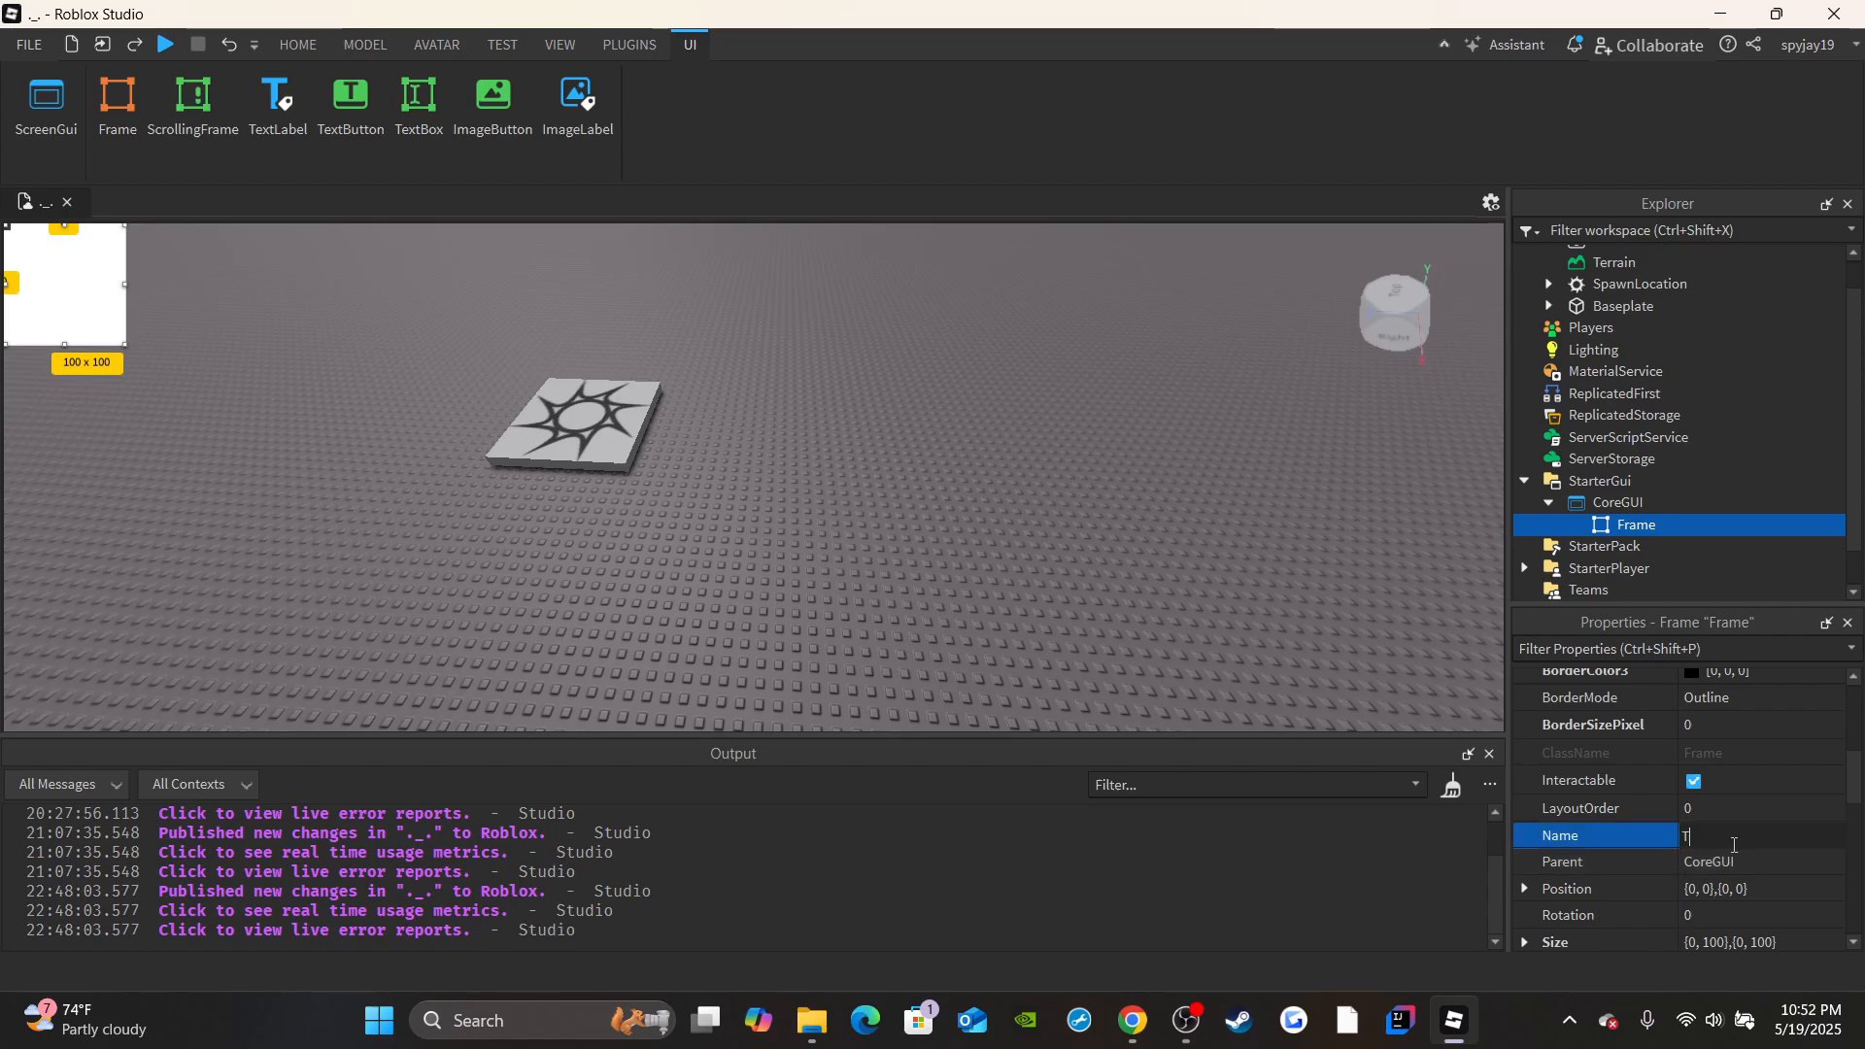
{"action": "type", "text": "eleportFrame"}
{"action": "key", "text": "Return"}
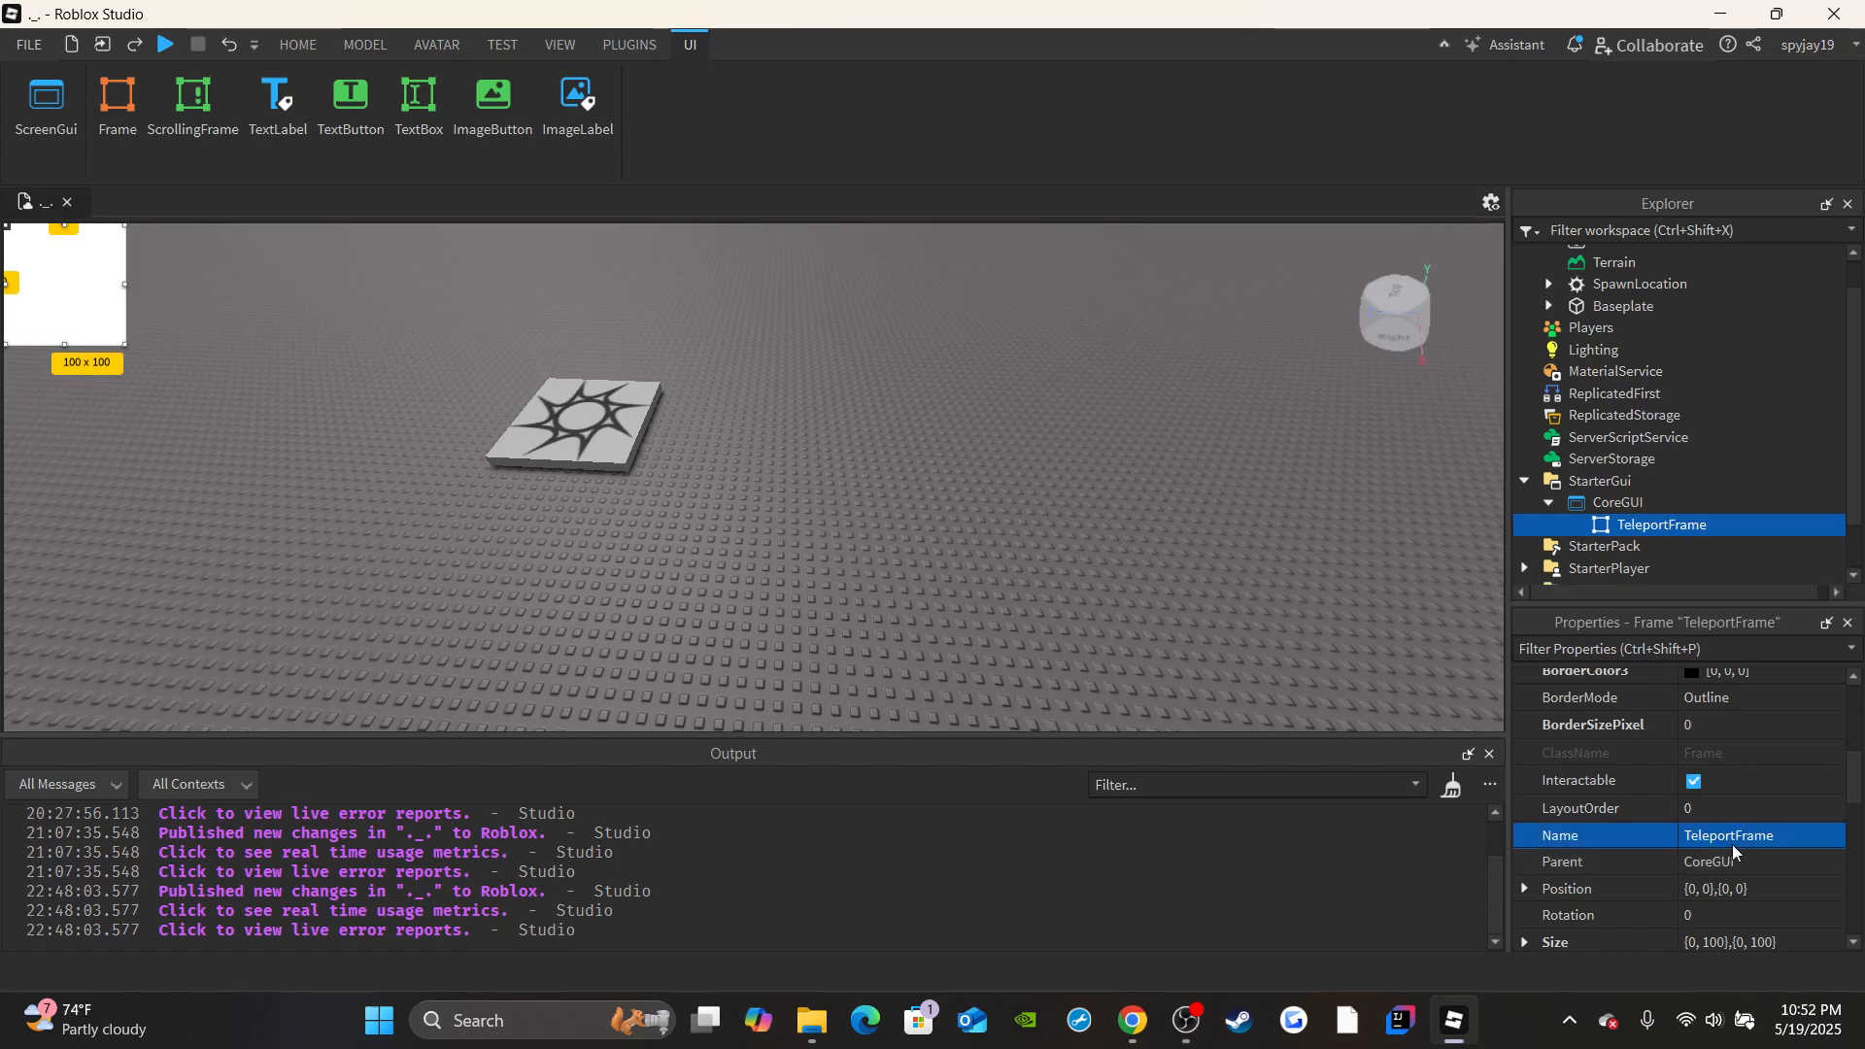
Set TeleportFrame's width offset to 400 and move it horizontally to the middle of the viewport along the upper edge.
{"action": "scroll", "coordinate": [1721, 815], "scroll_direction": "down", "scroll_amount": 5}
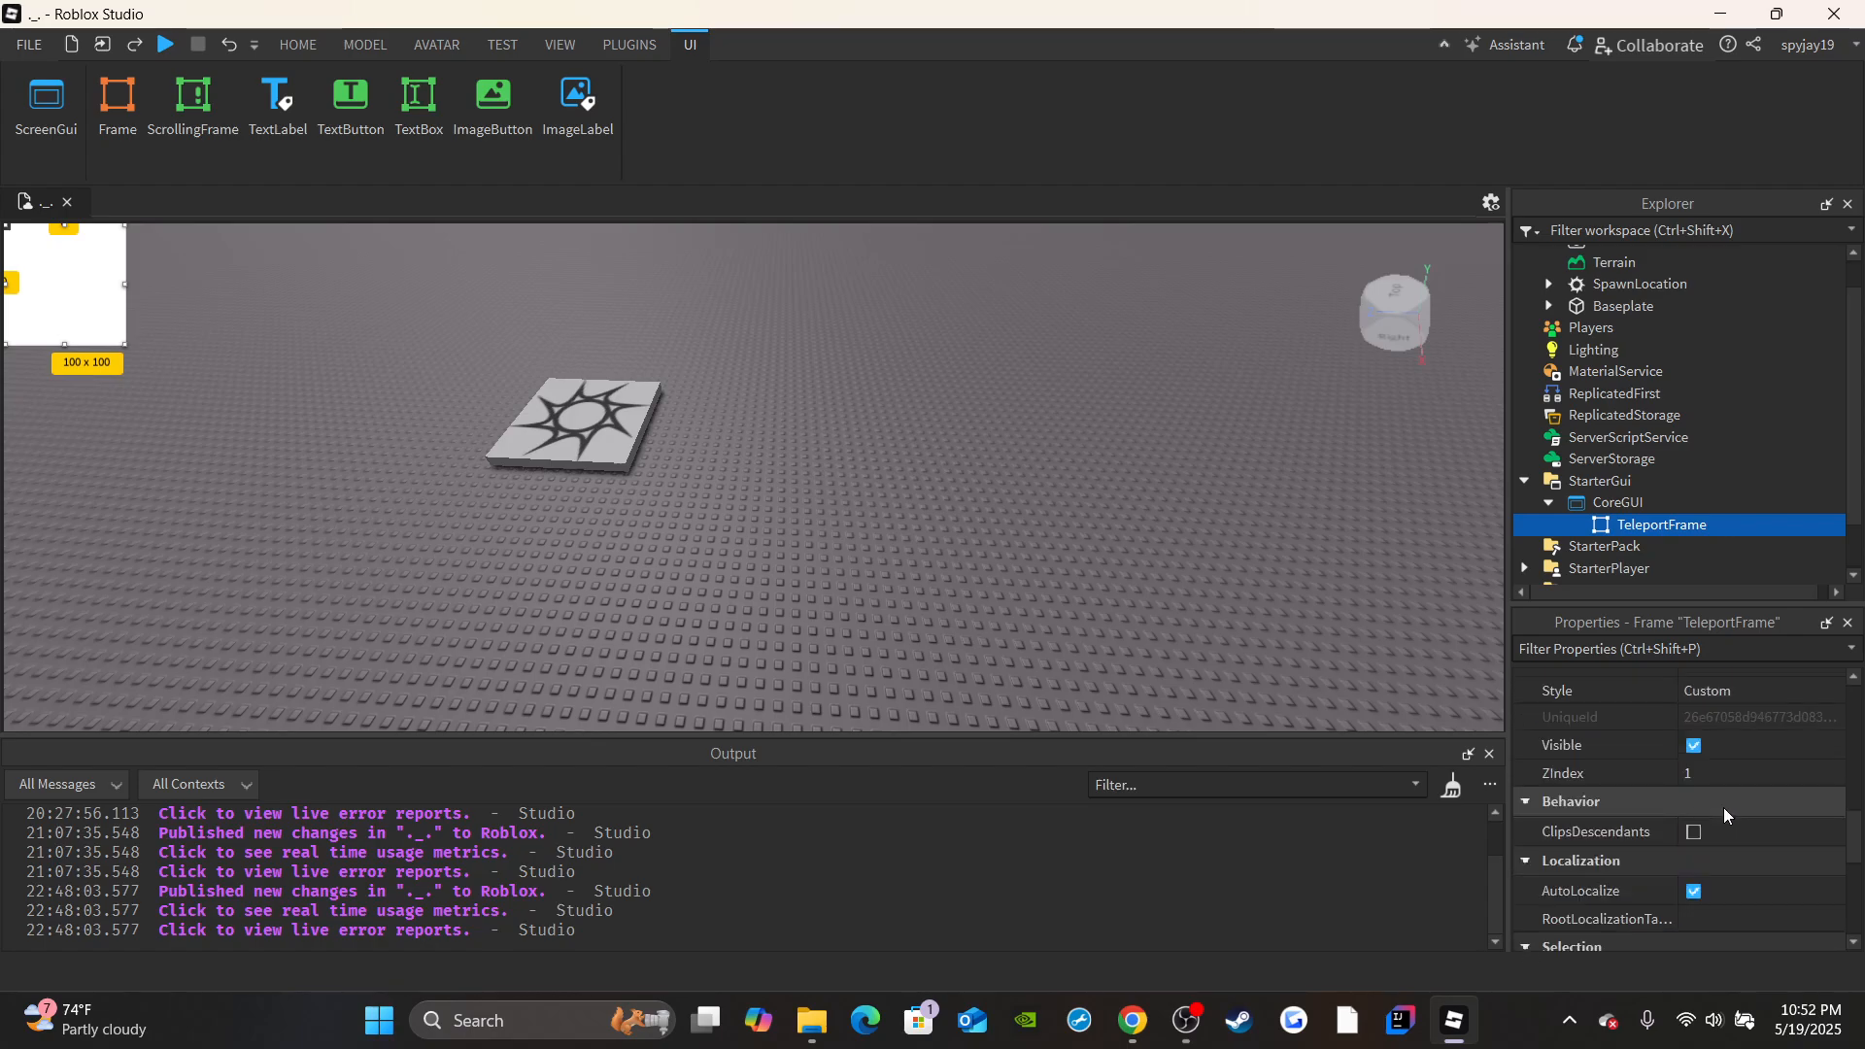
{"action": "scroll", "coordinate": [1723, 807], "scroll_direction": "up", "scroll_amount": 7}
{"action": "scroll", "coordinate": [1704, 782], "scroll_direction": "down", "scroll_amount": 3}
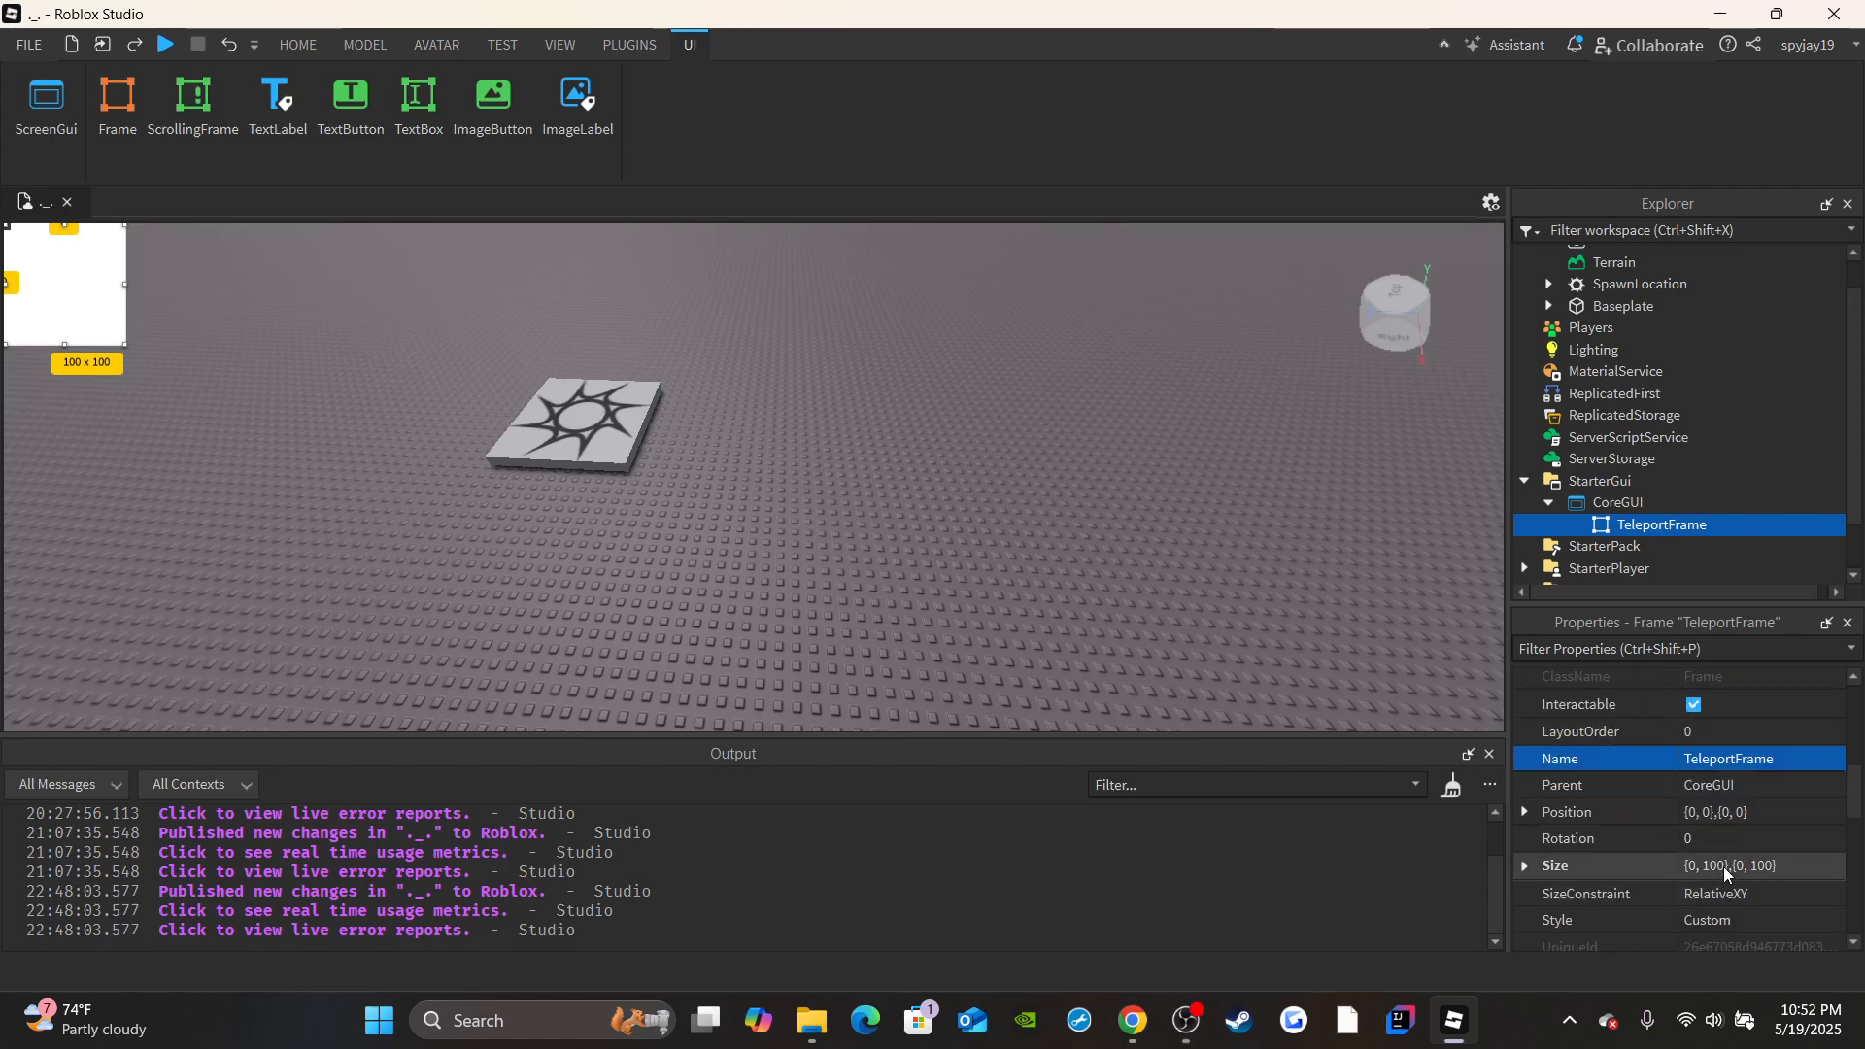
{"action": "double_click", "coordinate": [1714, 865]}
{"action": "type", "text": "400"}
{"action": "key", "text": "Return"}
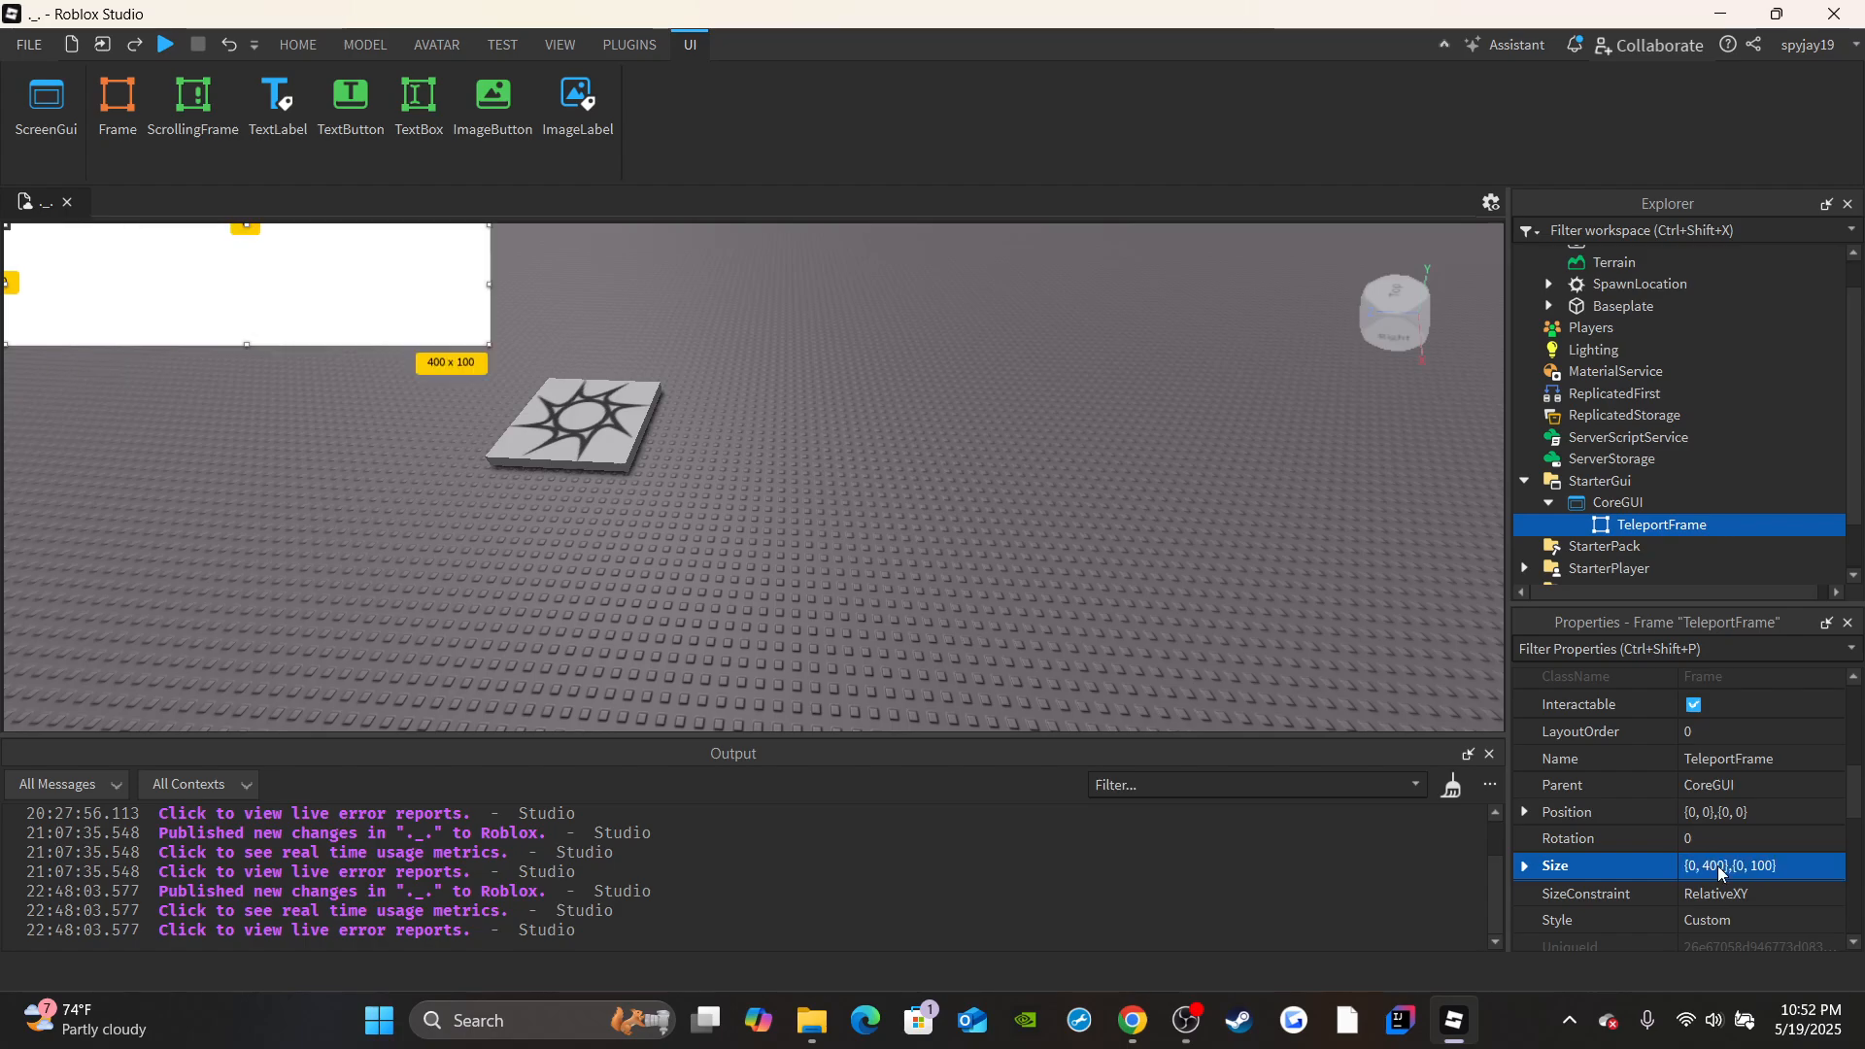
{"action": "left_click_drag", "start_coordinate": [248, 271], "coordinate": [816, 273]}
Make TeleportFrame's background invisible by setting its background transparency to 1.
{"action": "scroll", "coordinate": [1782, 821], "scroll_direction": "up", "scroll_amount": 4}
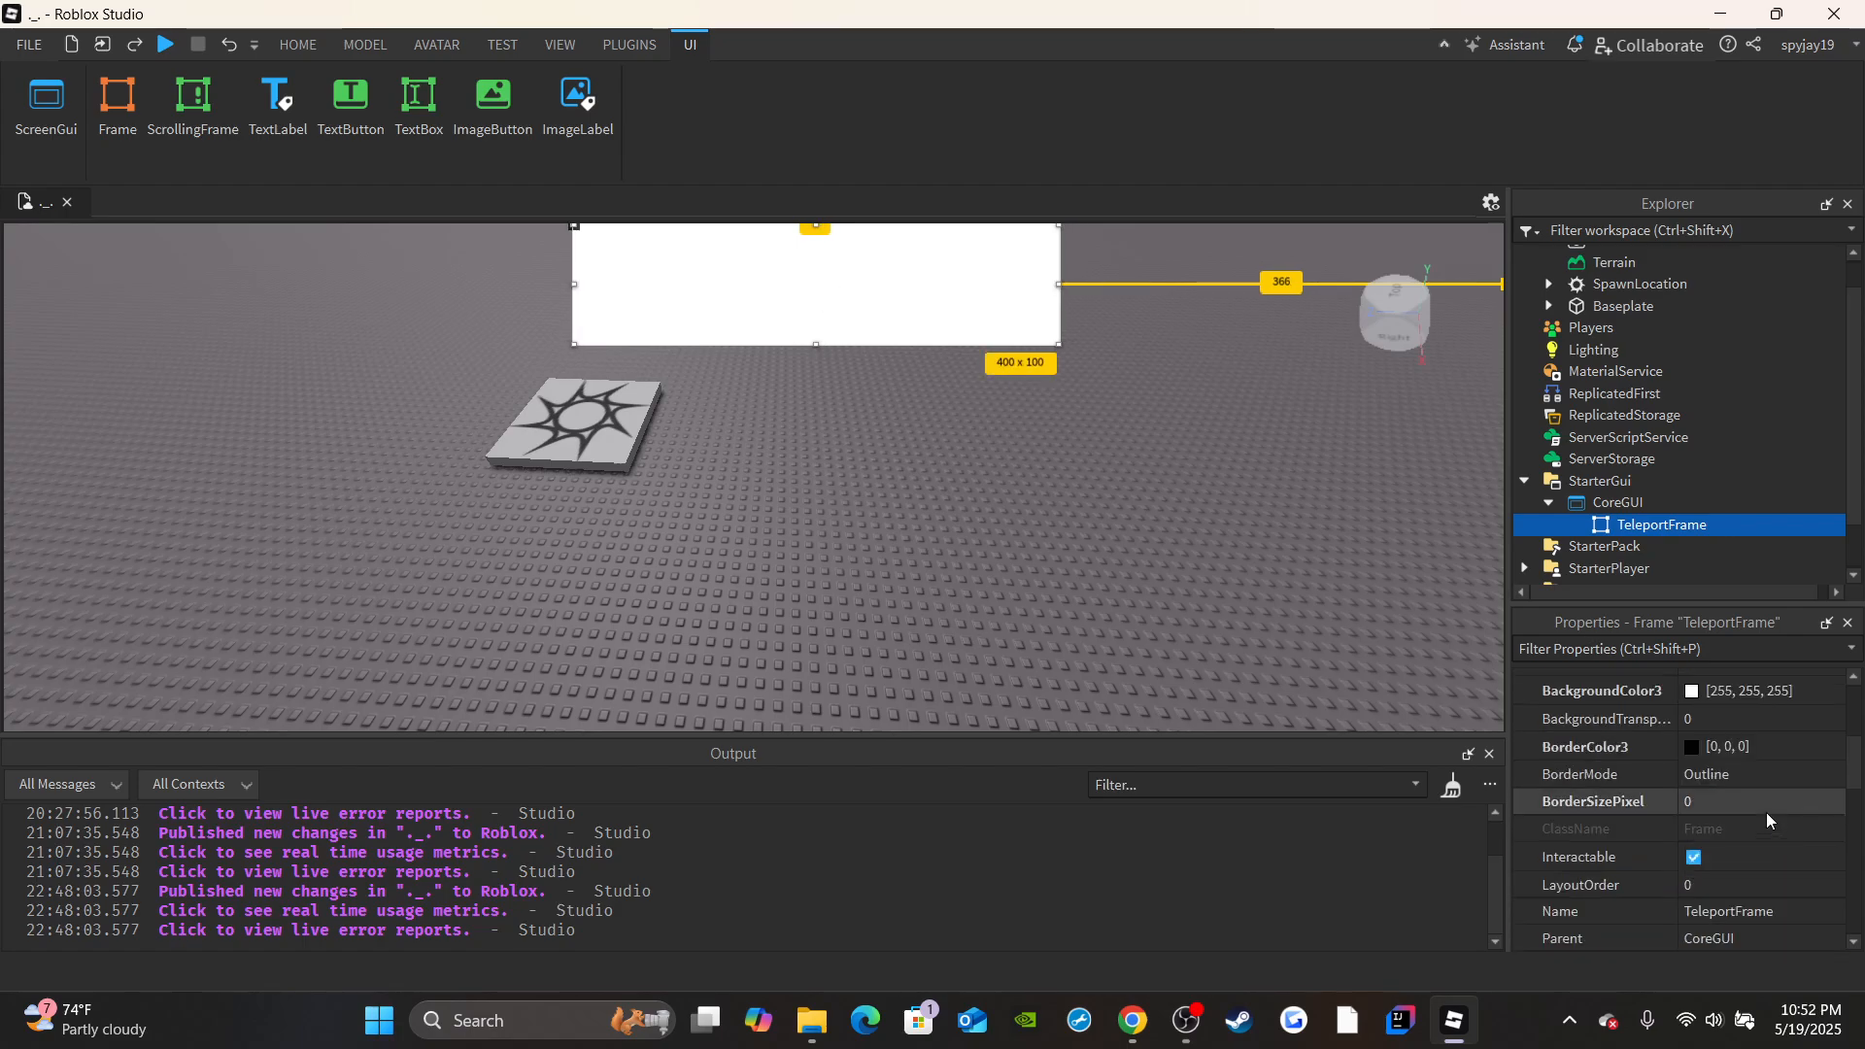
{"action": "left_click", "coordinate": [1722, 724]}
{"action": "type", "text": "1"}
{"action": "key", "text": "Return"}
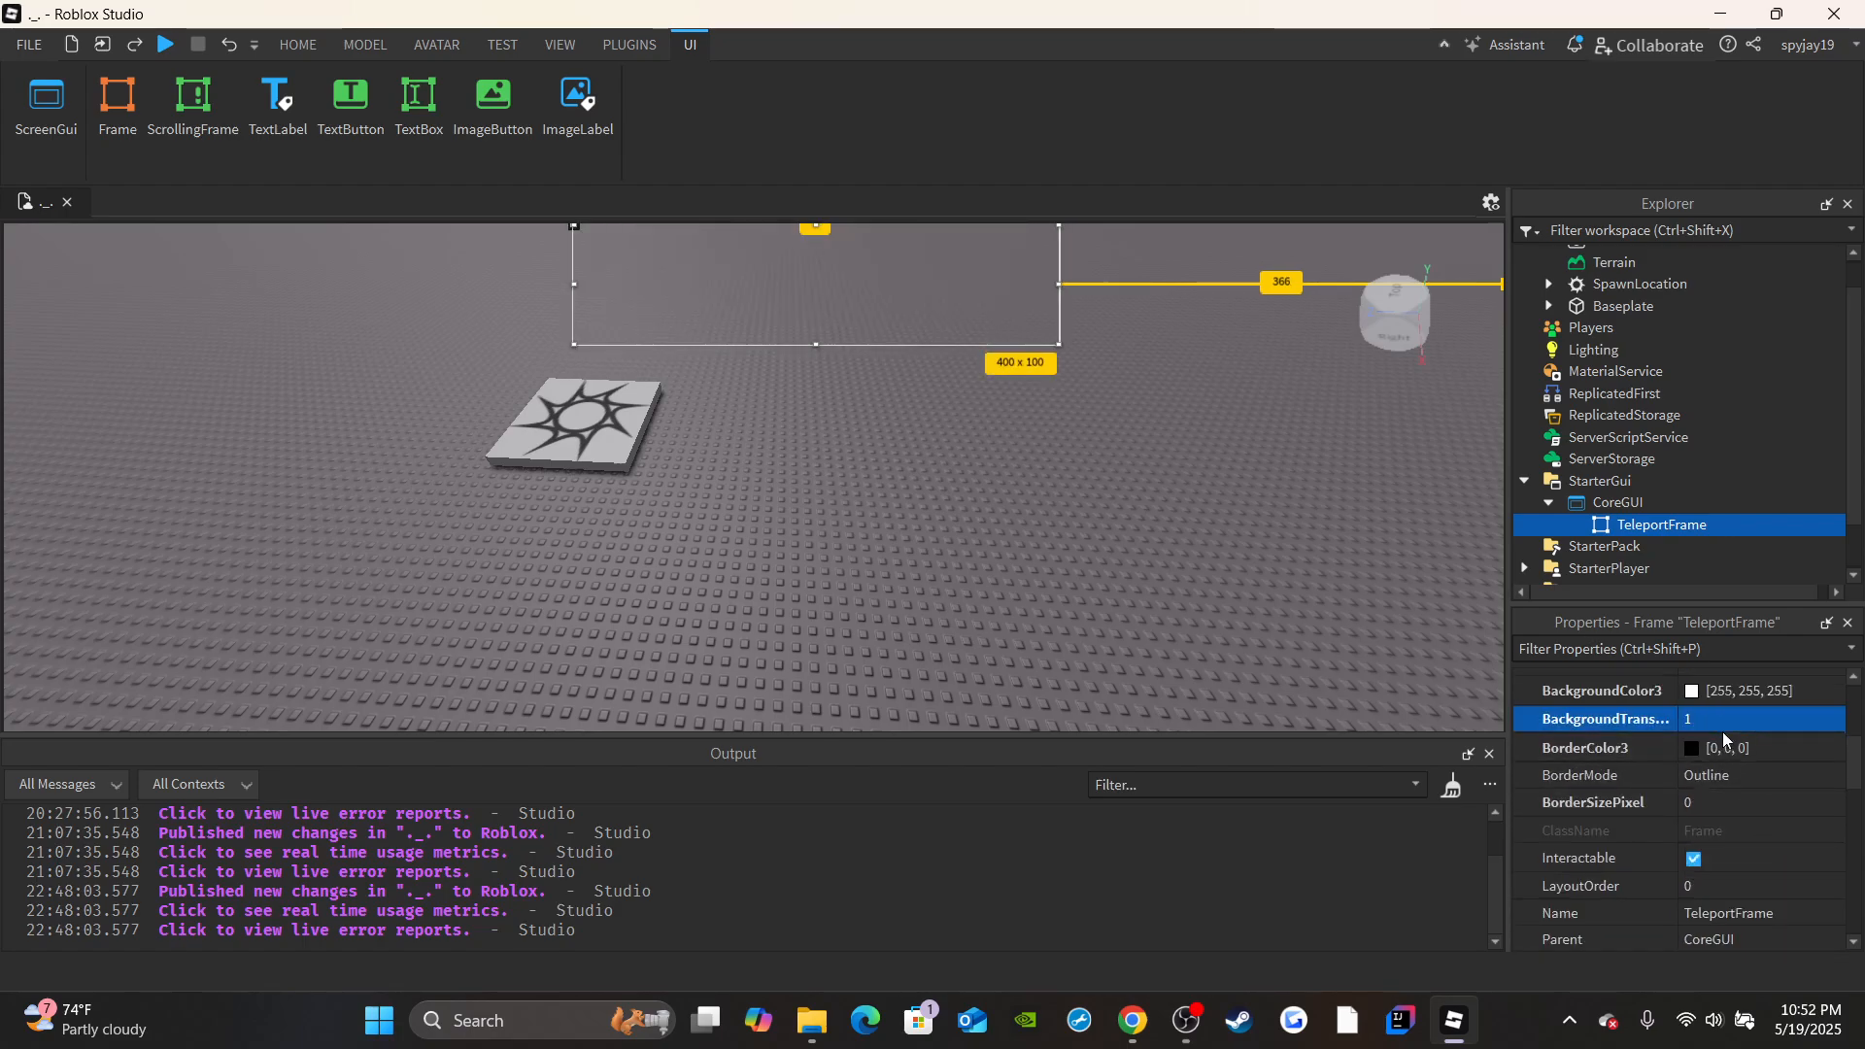
Add a TextButton inside TeleportFrame and name it SeedsTextButton.
{"action": "left_click", "coordinate": [1729, 527]}
{"action": "left_click", "coordinate": [1631, 540]}
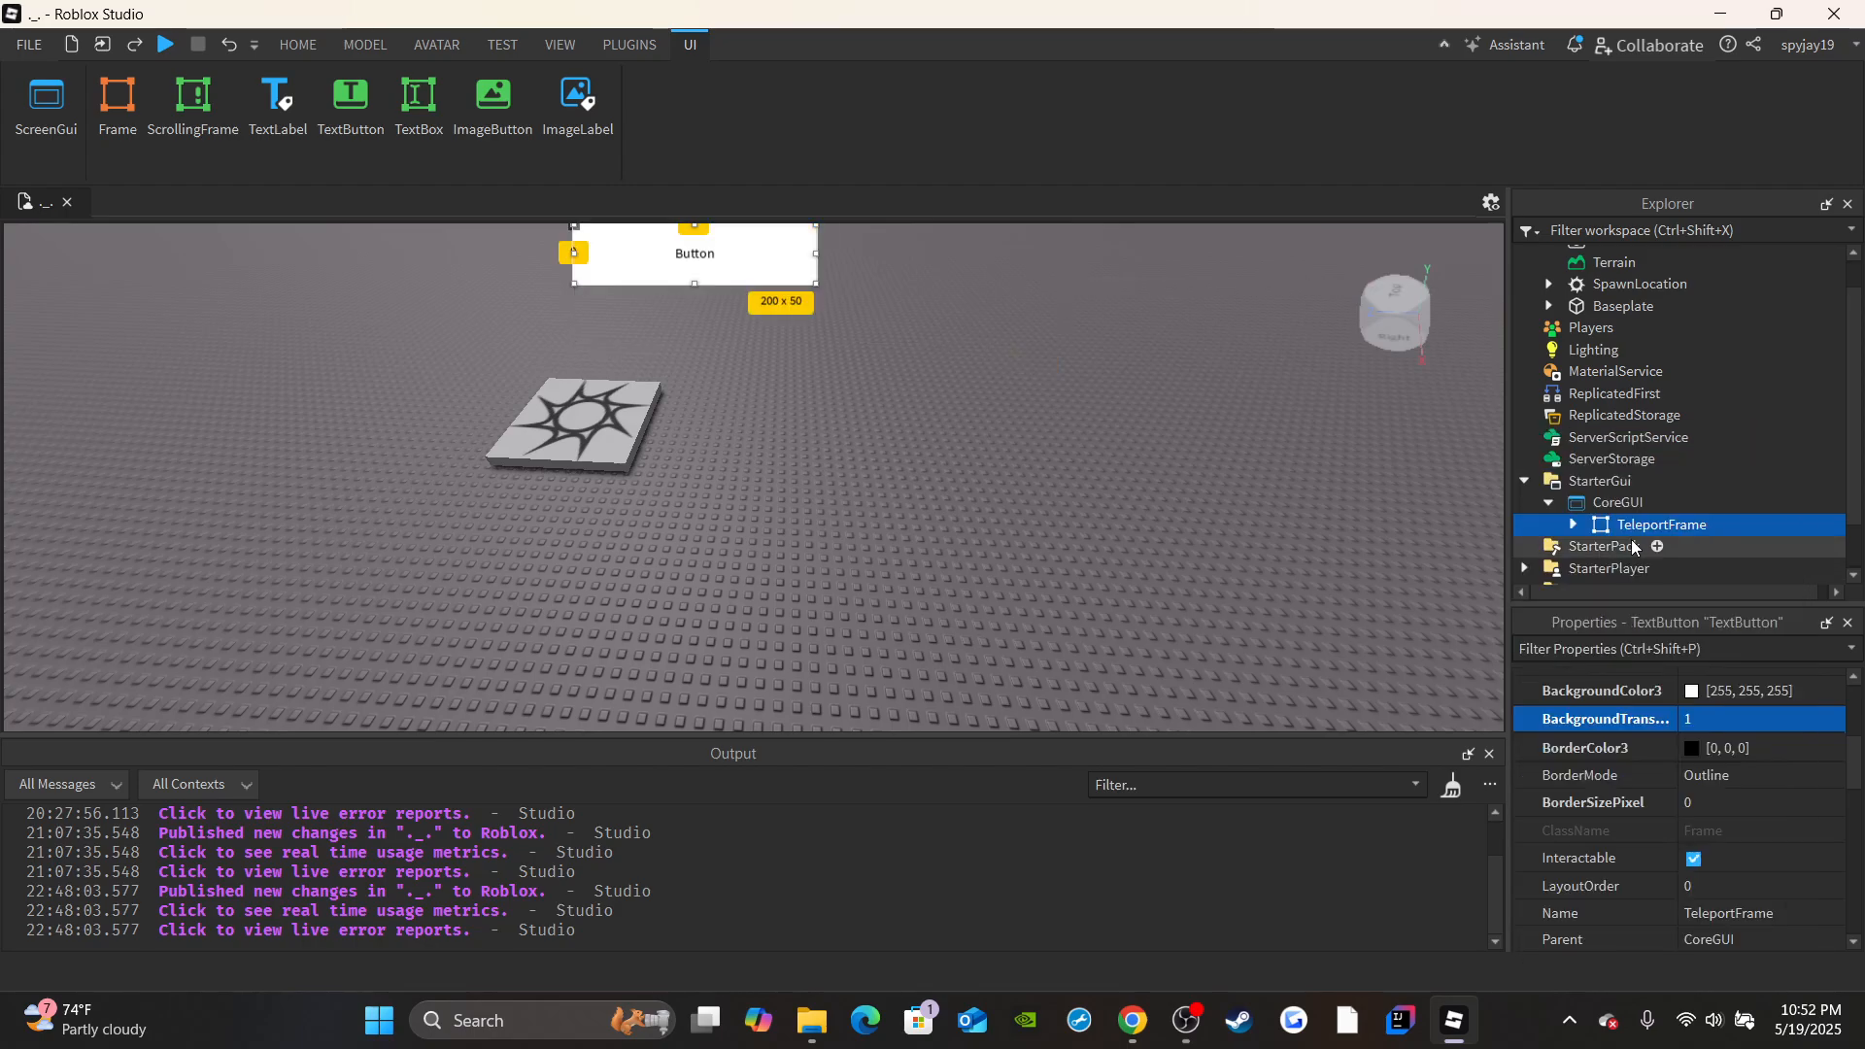
{"action": "scroll", "coordinate": [1709, 796], "scroll_direction": "down", "scroll_amount": 3}
{"action": "left_click", "coordinate": [1737, 817]}
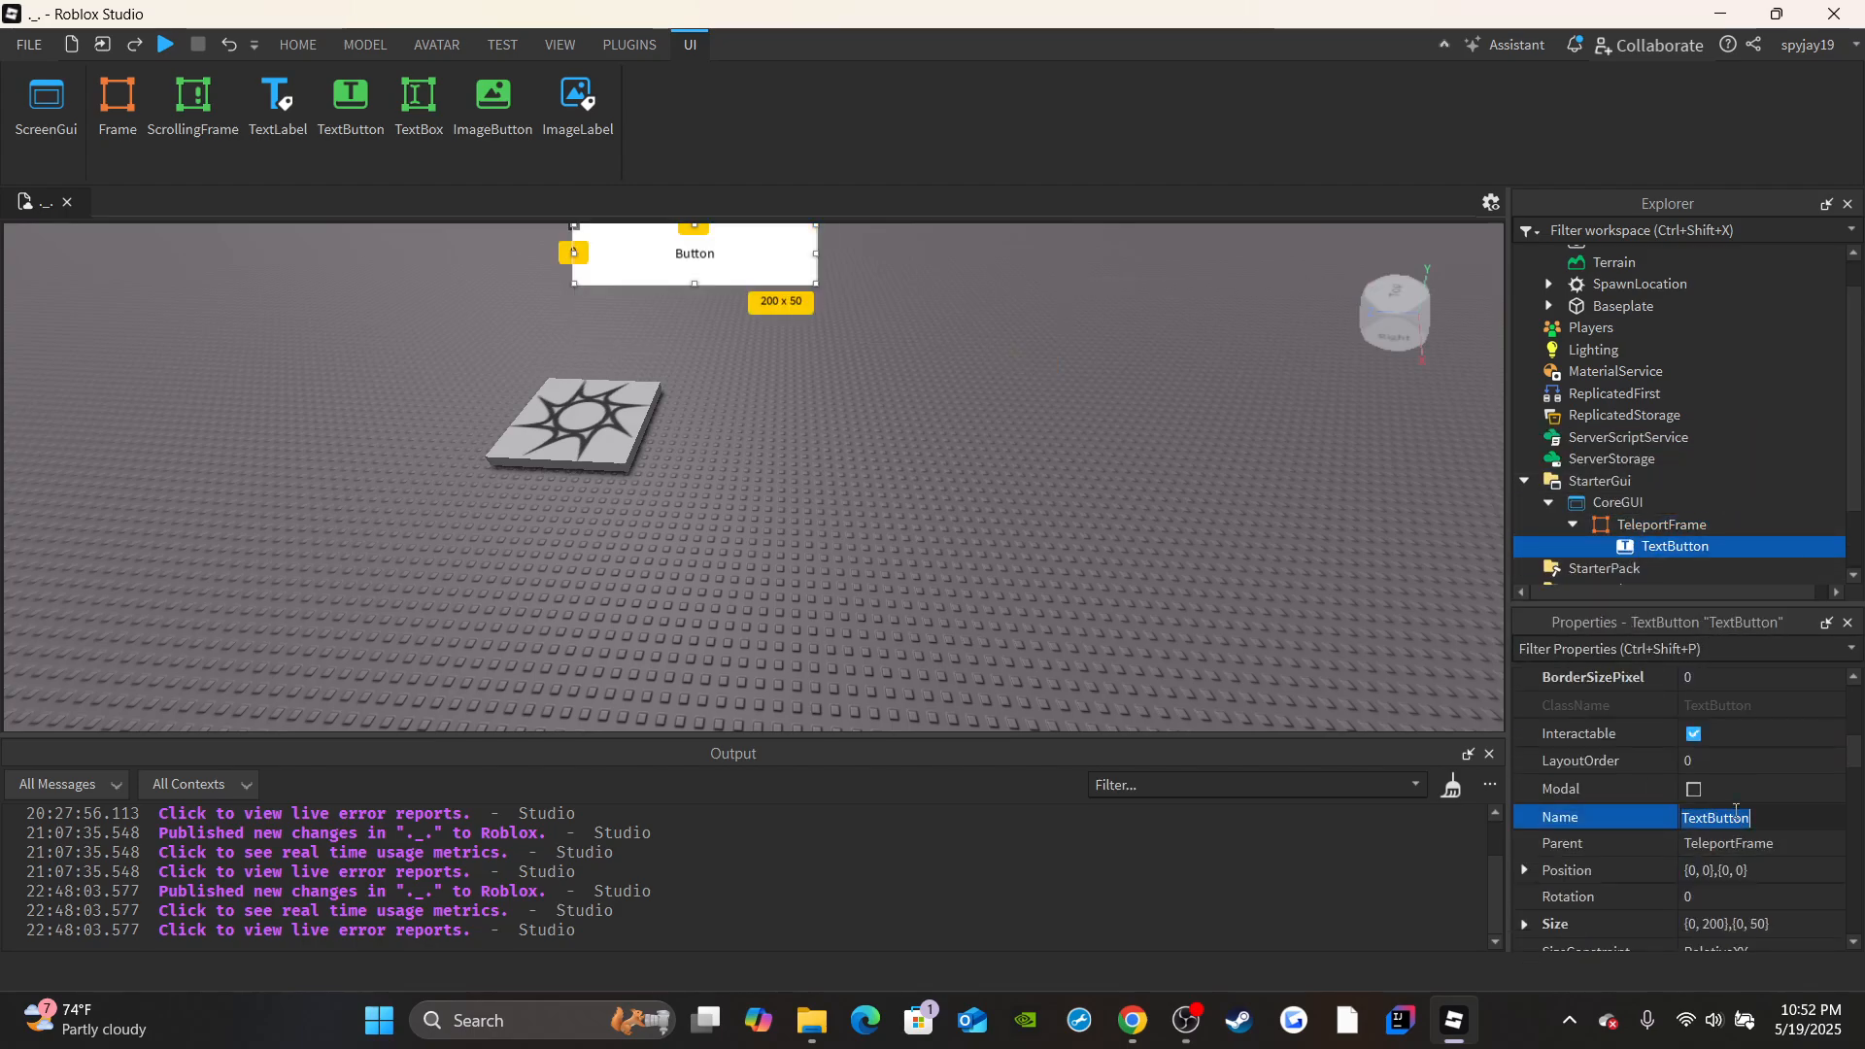
{"action": "type", "text": "Seeds"}
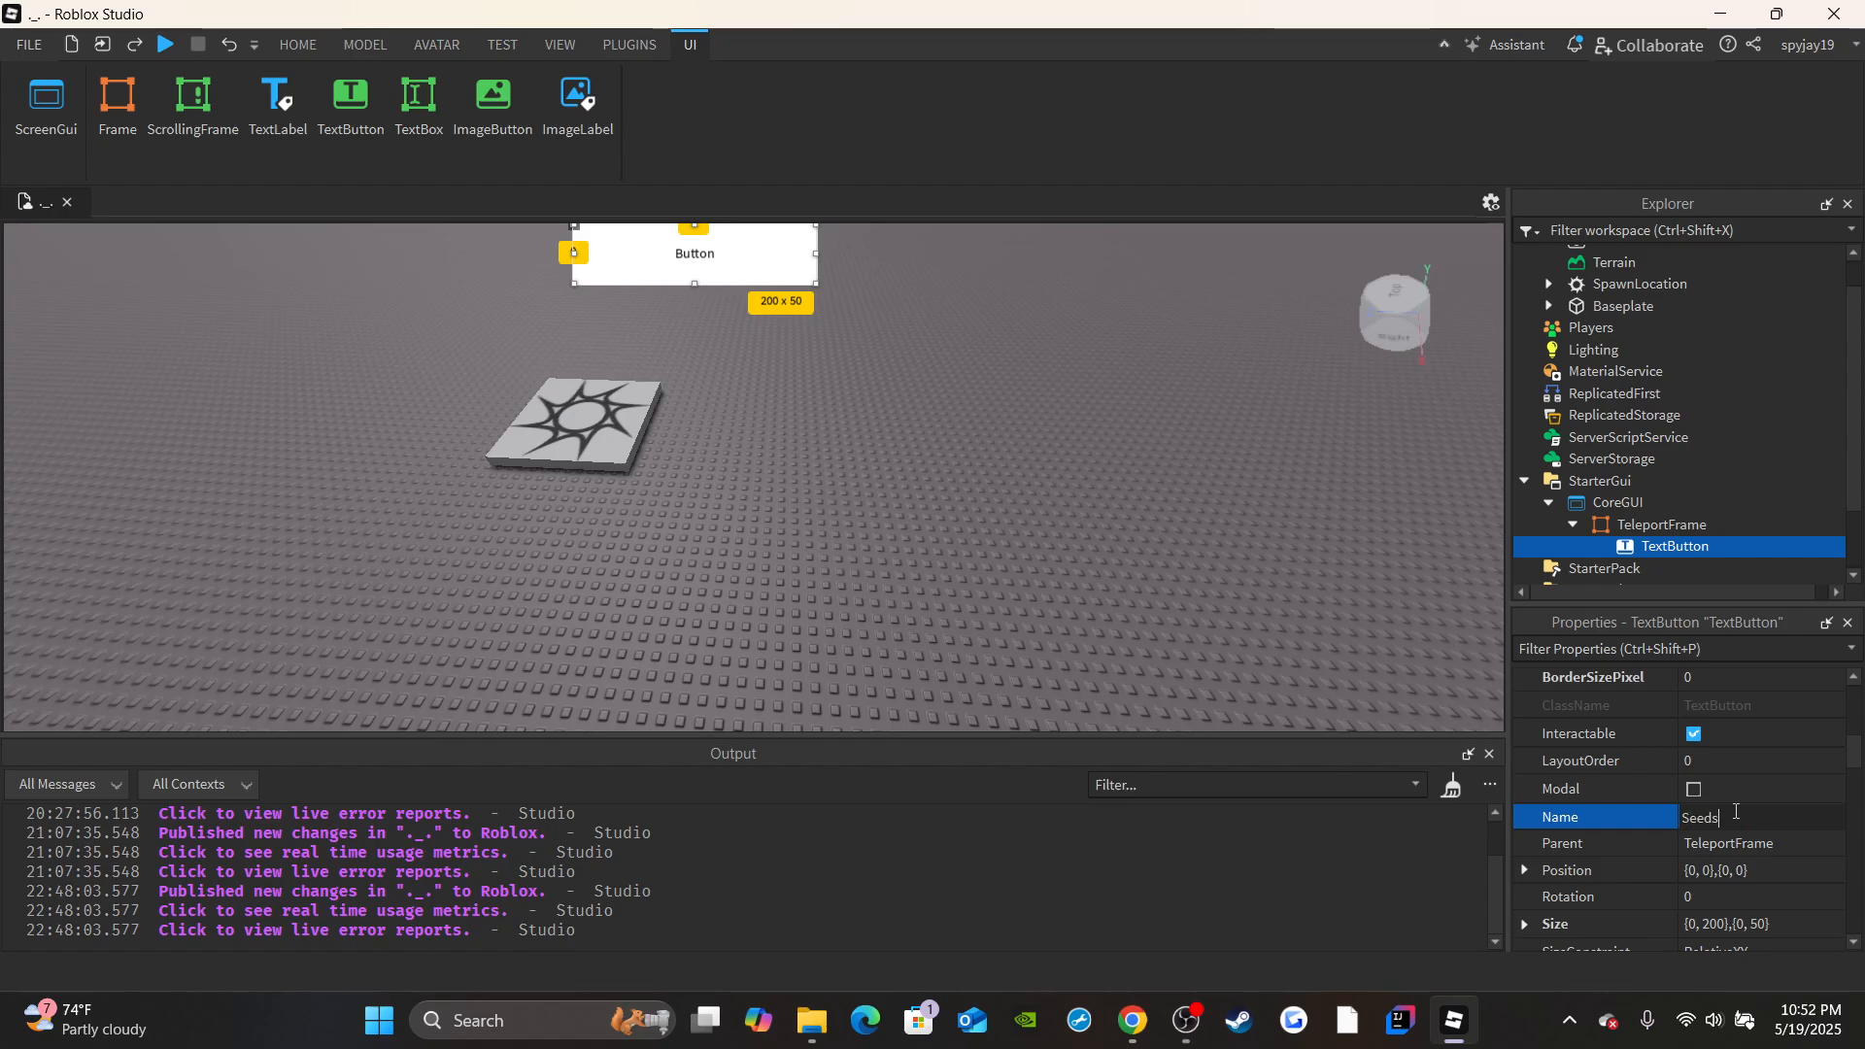
{"action": "key", "text": "Return"}
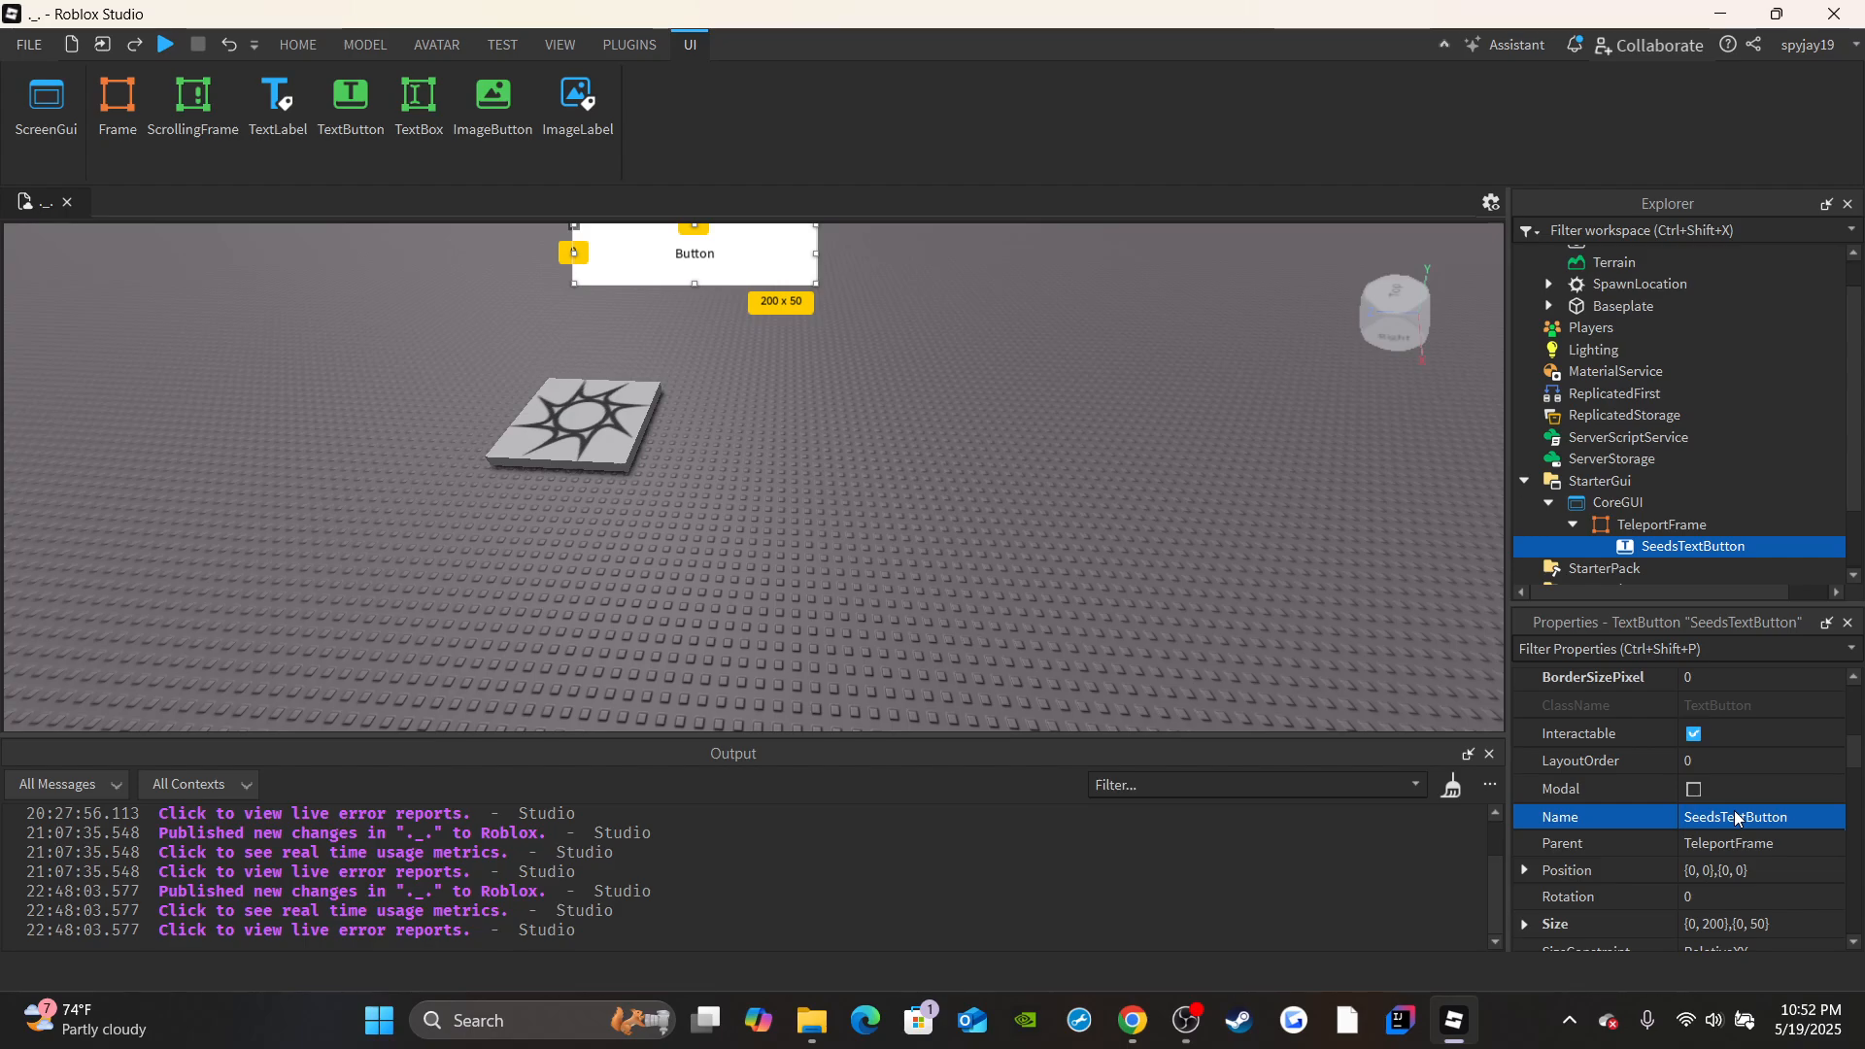
Make SeedsTextButton's font bold and enable its RichText and TextScaled properties.
{"action": "scroll", "coordinate": [1734, 811], "scroll_direction": "down", "scroll_amount": 8}
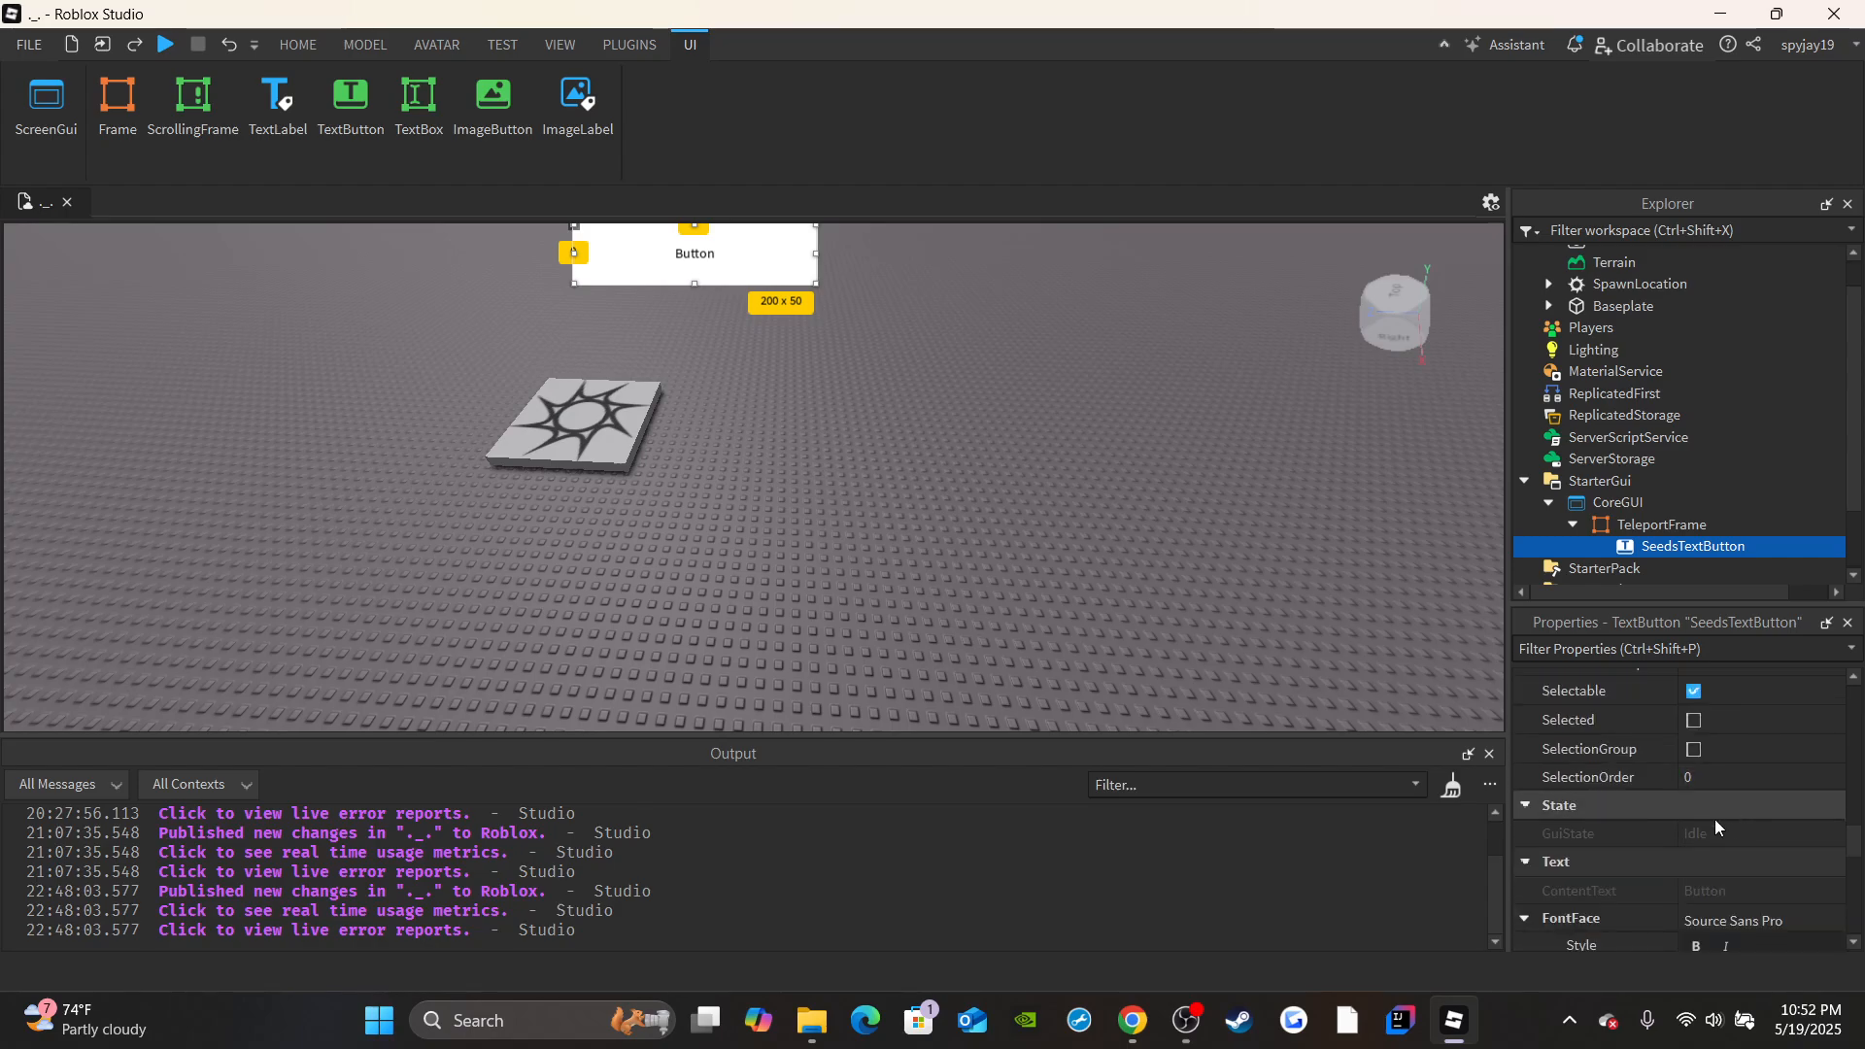
{"action": "scroll", "coordinate": [1732, 779], "scroll_direction": "down", "scroll_amount": 3}
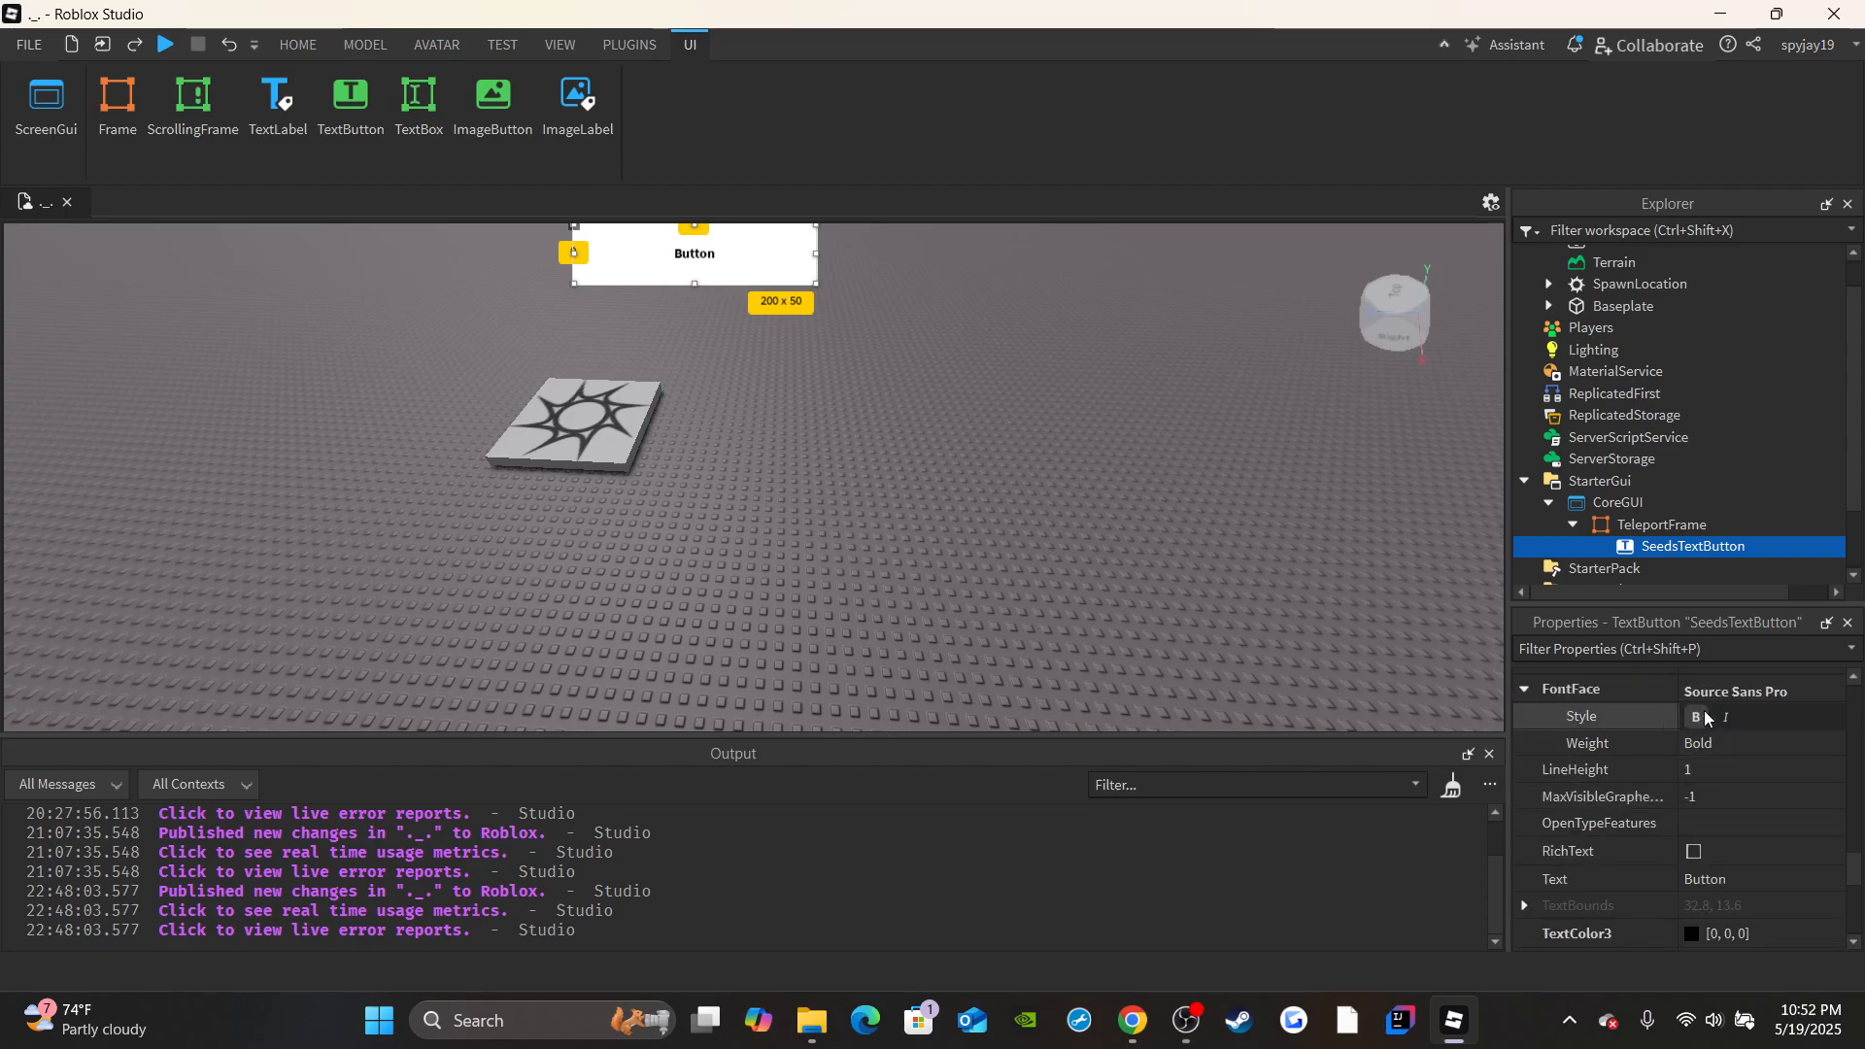
{"action": "left_click", "coordinate": [1709, 851]}
{"action": "scroll", "coordinate": [1709, 849], "scroll_direction": "down", "scroll_amount": 3}
{"action": "left_click", "coordinate": [1696, 863]}
Change the text shown on SeedsTextButton to SEEDS in capital letters.
{"action": "left_click", "coordinate": [1733, 725]}
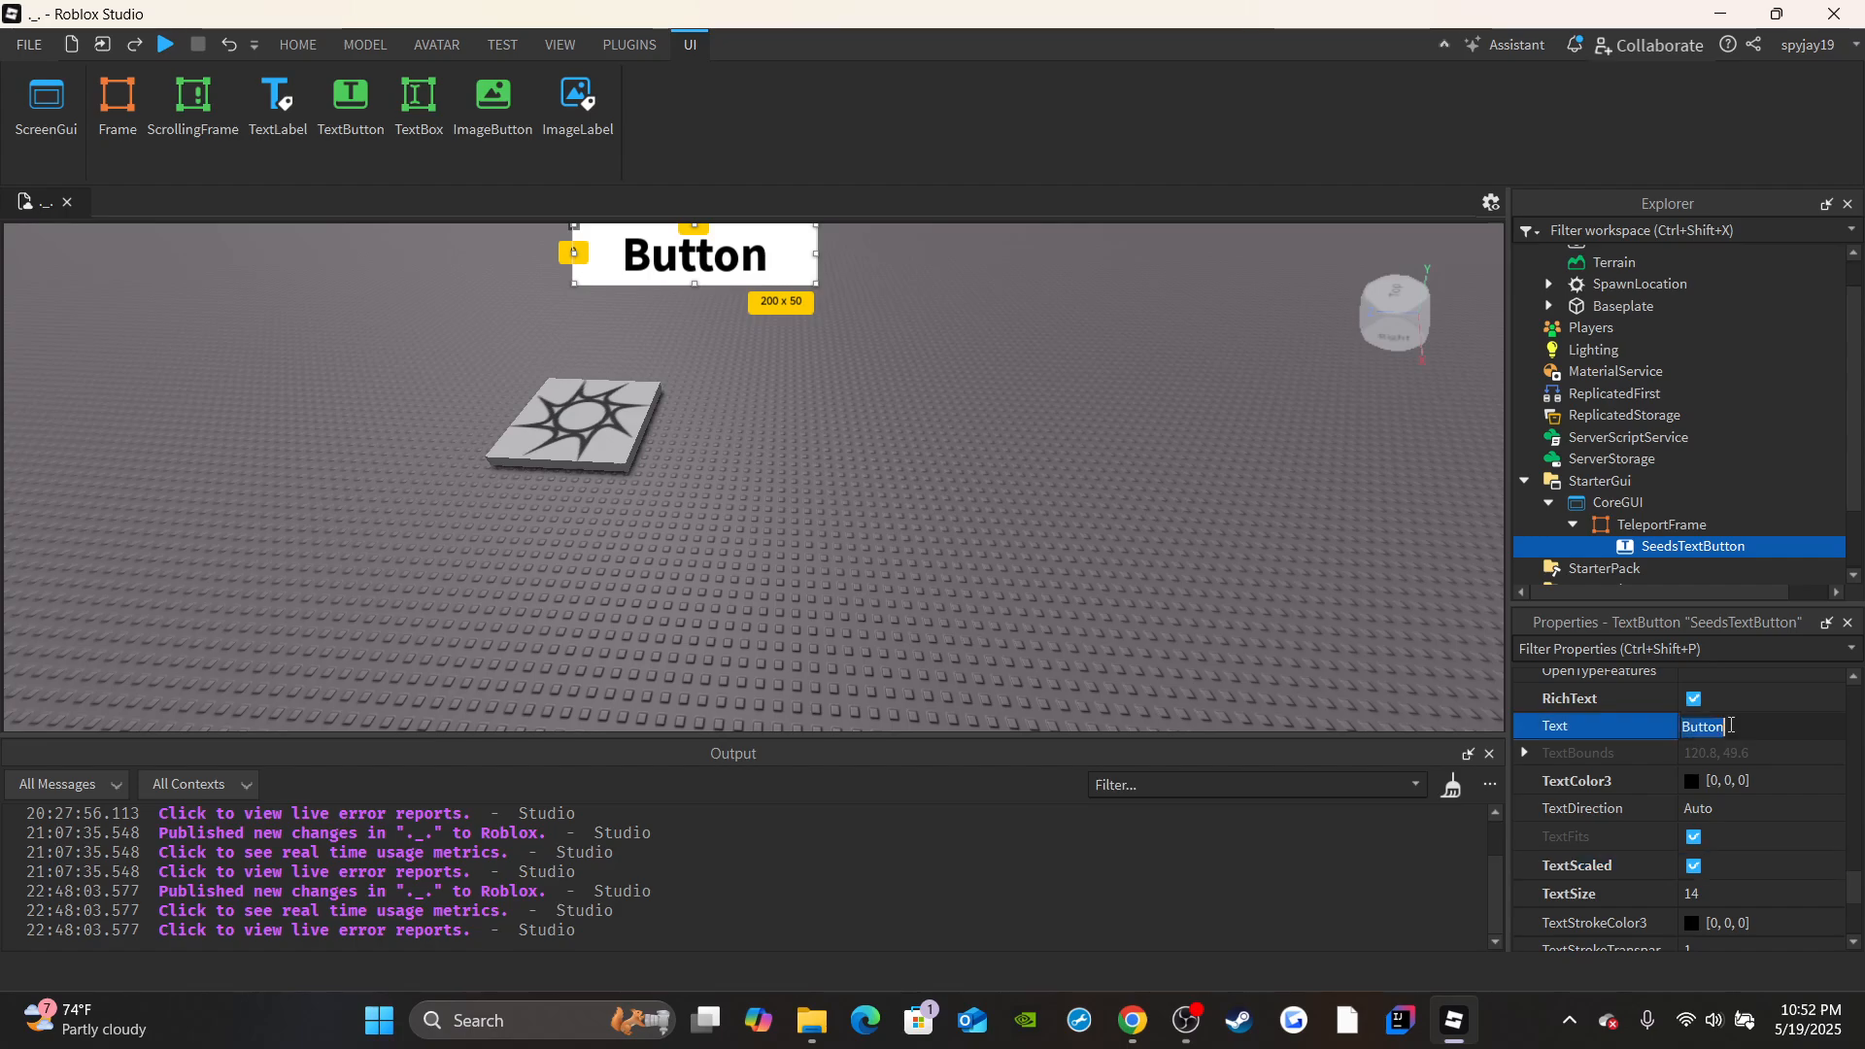
{"action": "type", "text": "Seeds"}
{"action": "key", "text": "Return"}
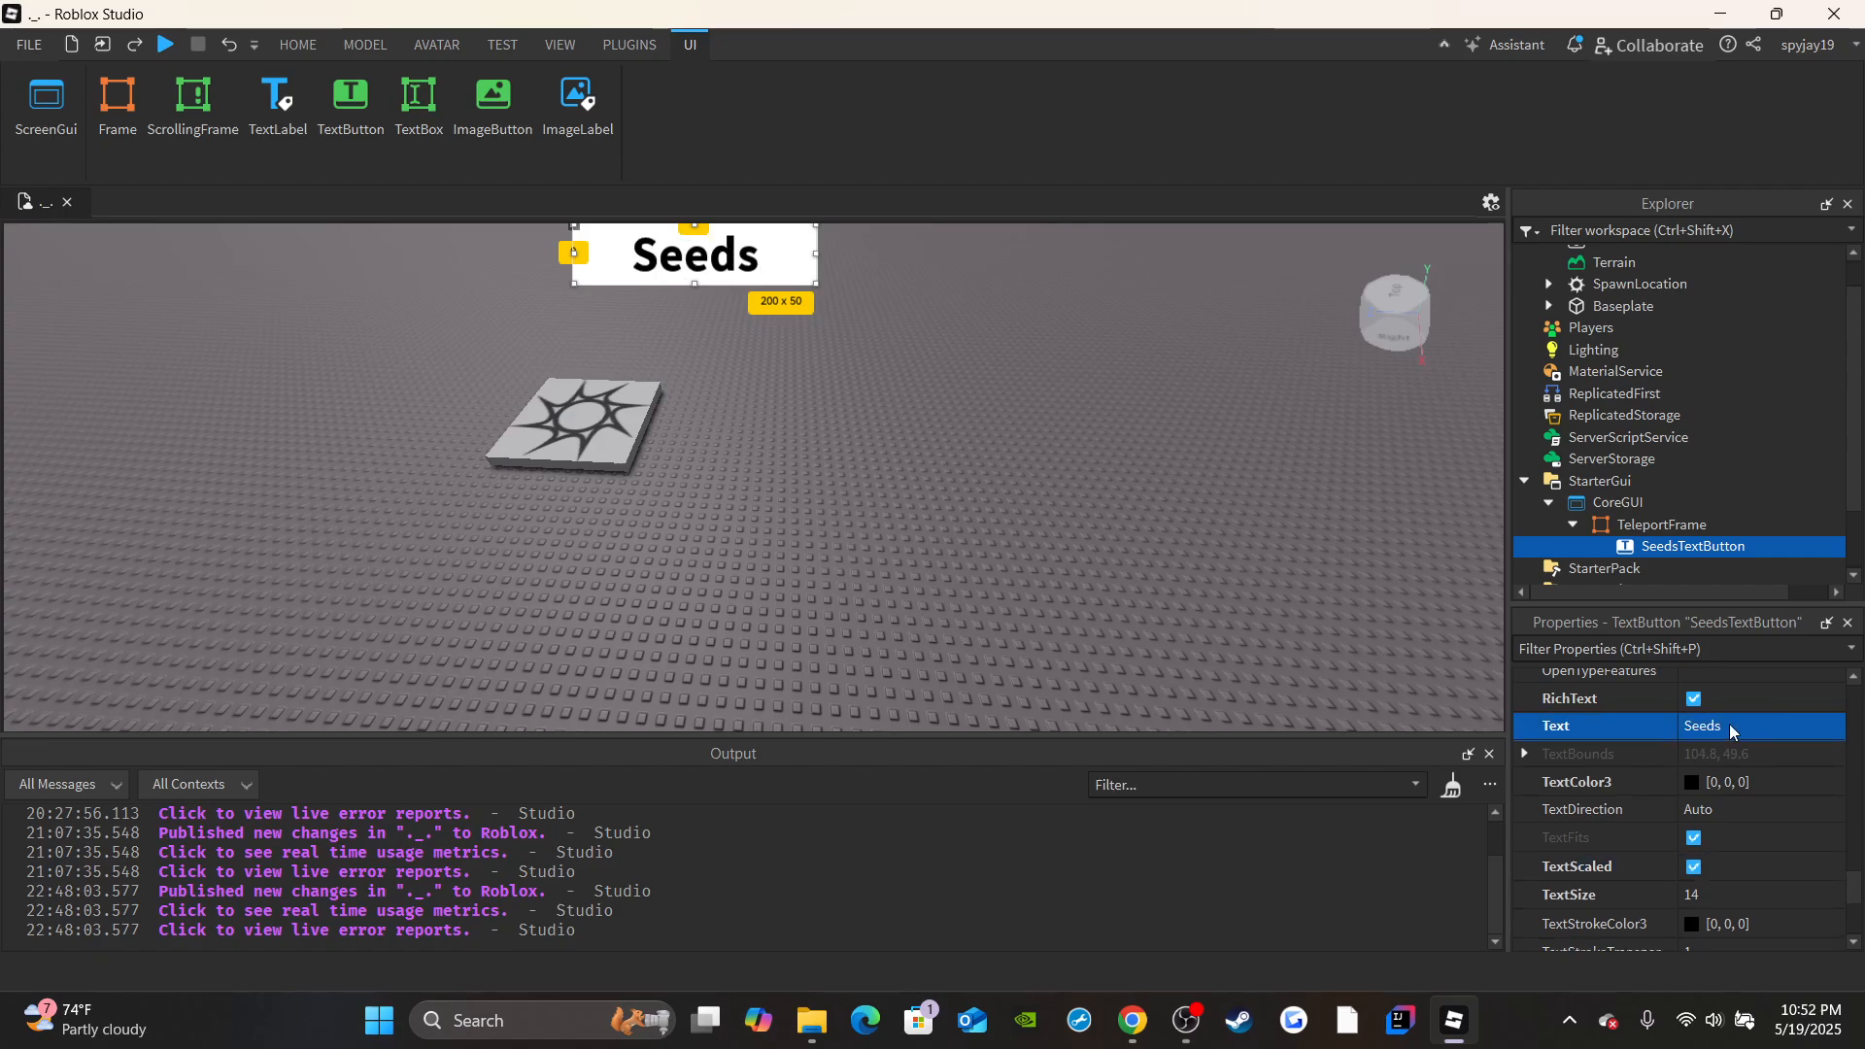
{"action": "left_click", "coordinate": [1731, 729]}
{"action": "type", "text": "SEEDS"}
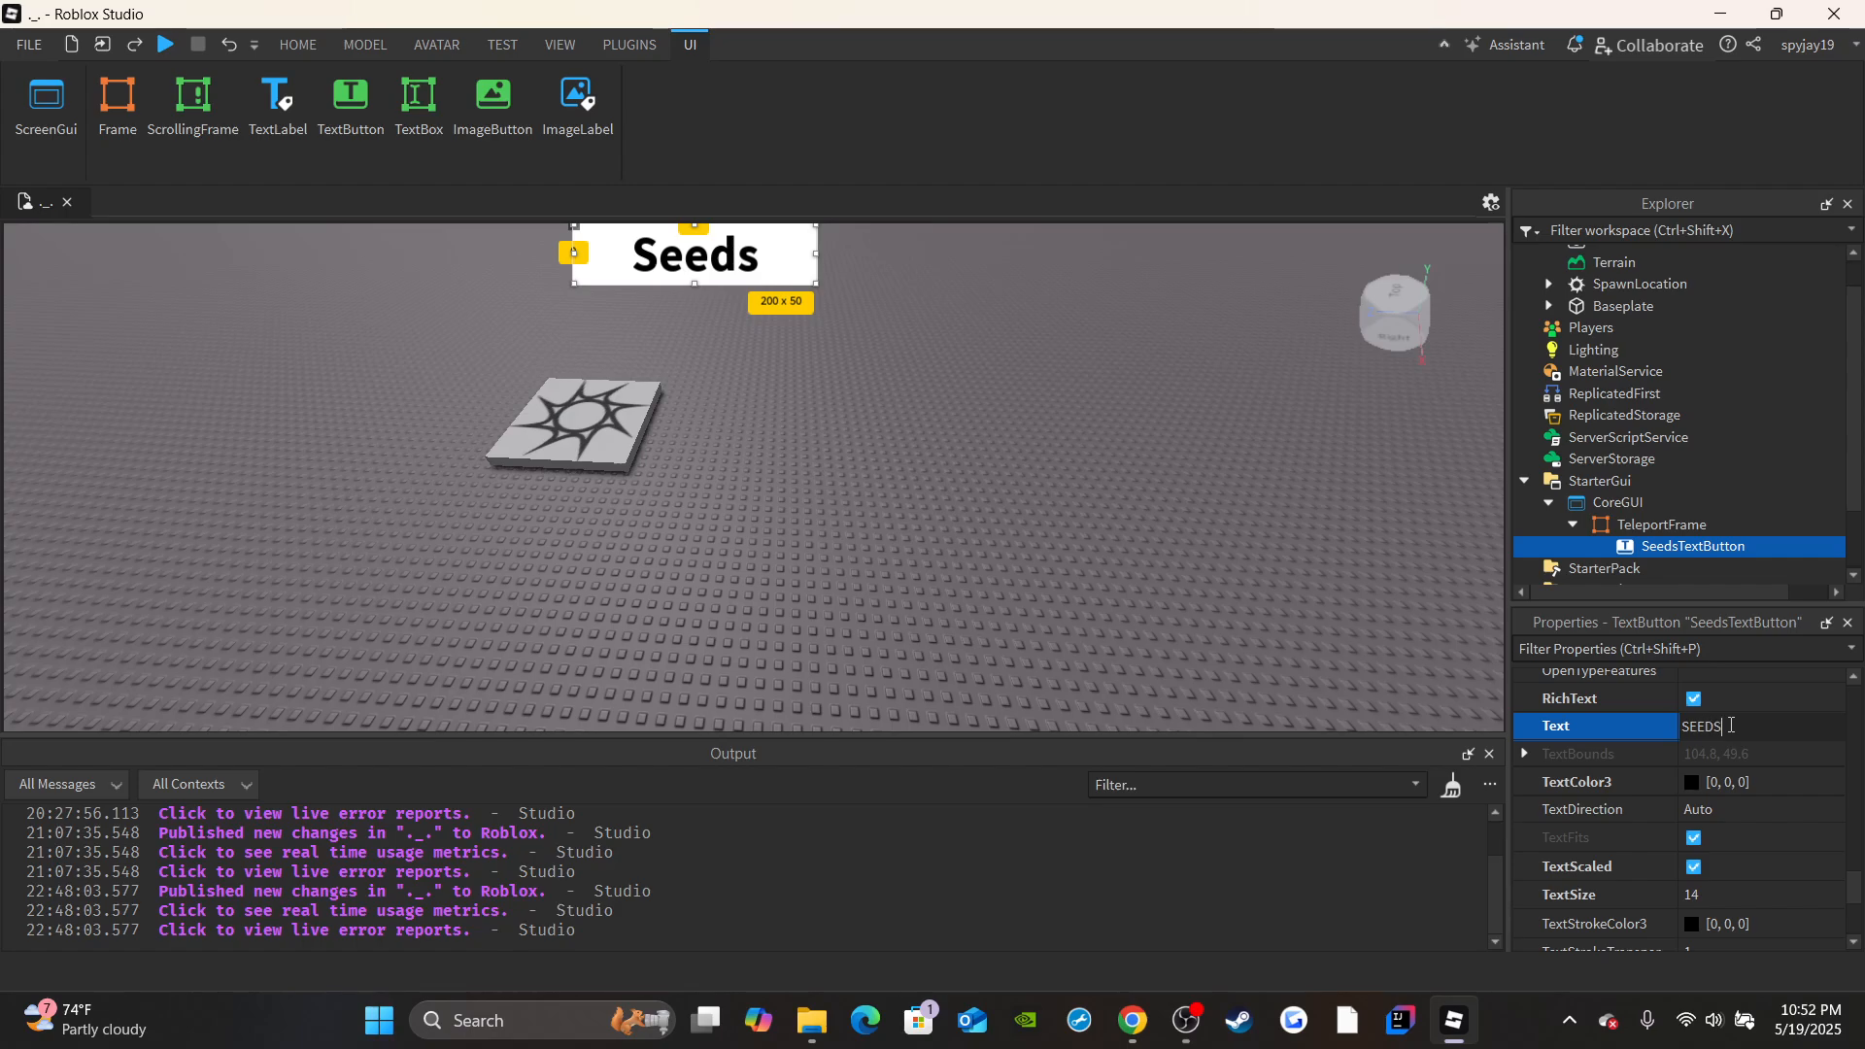
{"action": "key", "text": "Return"}
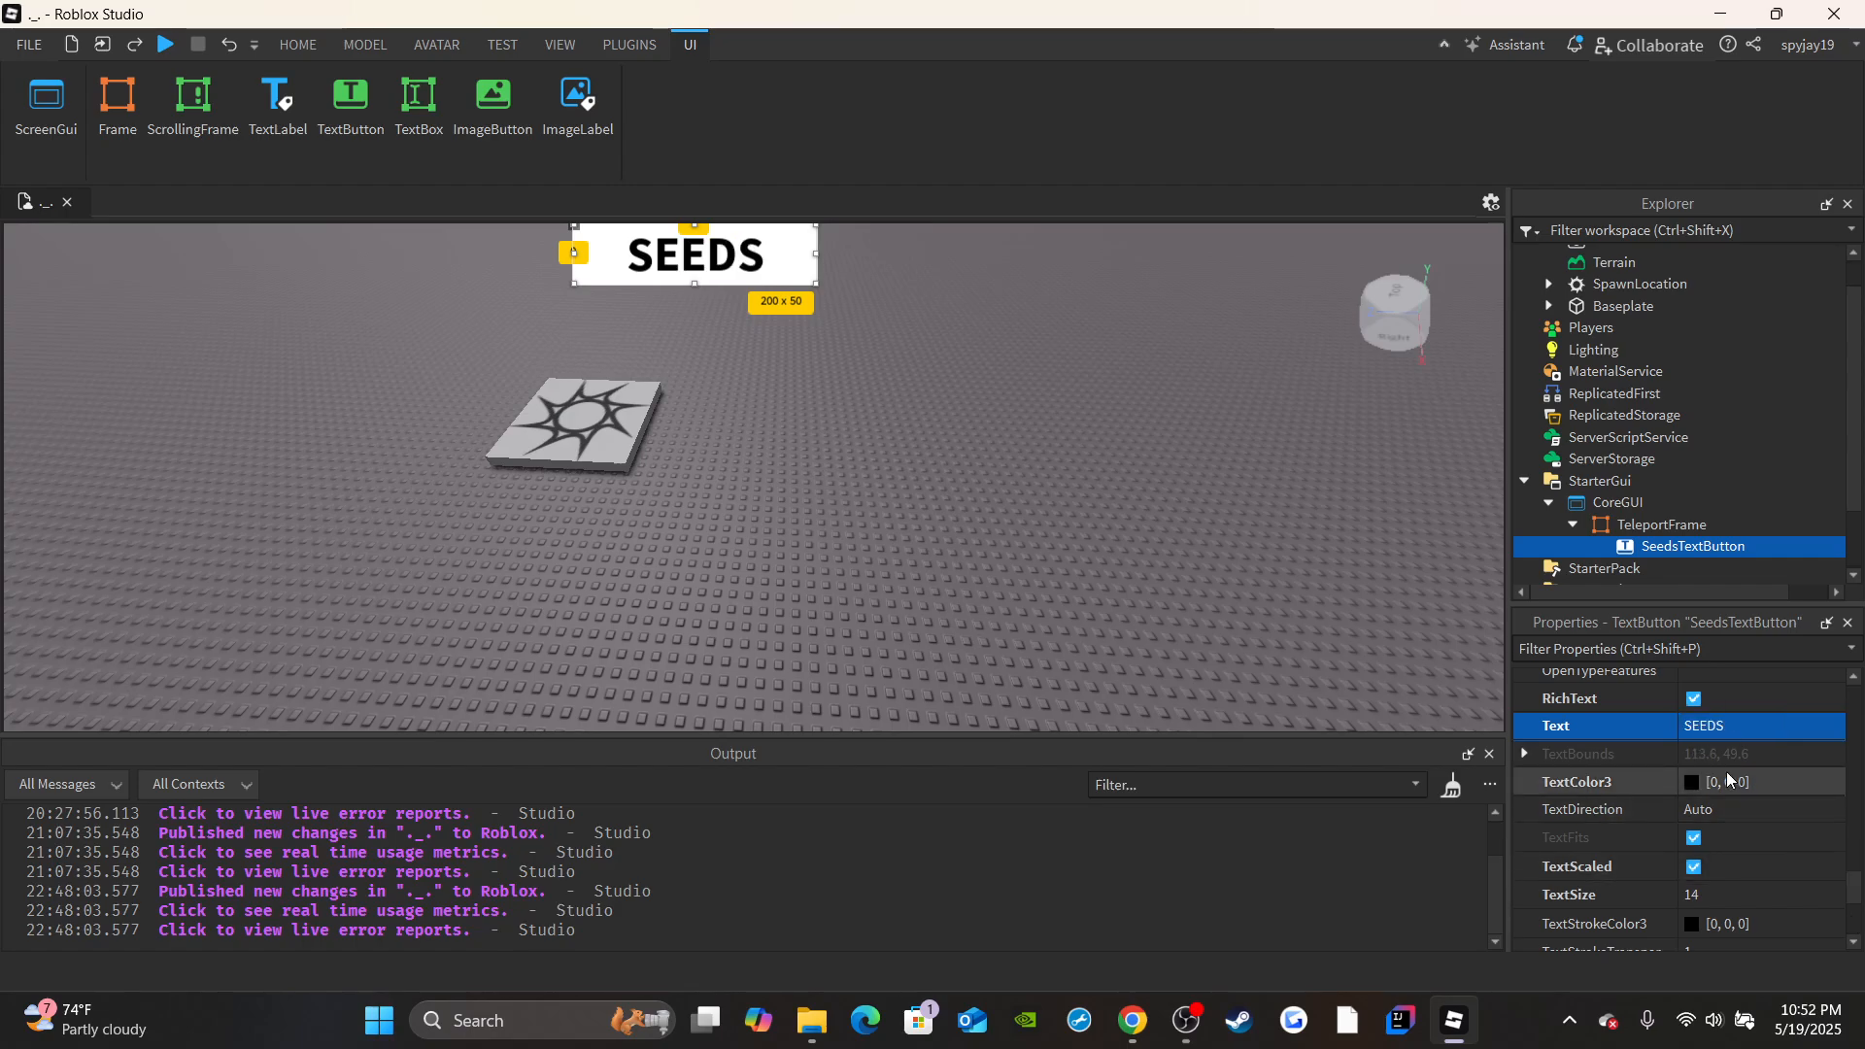
Set SeedsTextButton's text color to white (255, 255, 255) and its text stroke transparency to 0.
{"action": "left_click", "coordinate": [1693, 782]}
{"action": "left_click", "coordinate": [884, 464]}
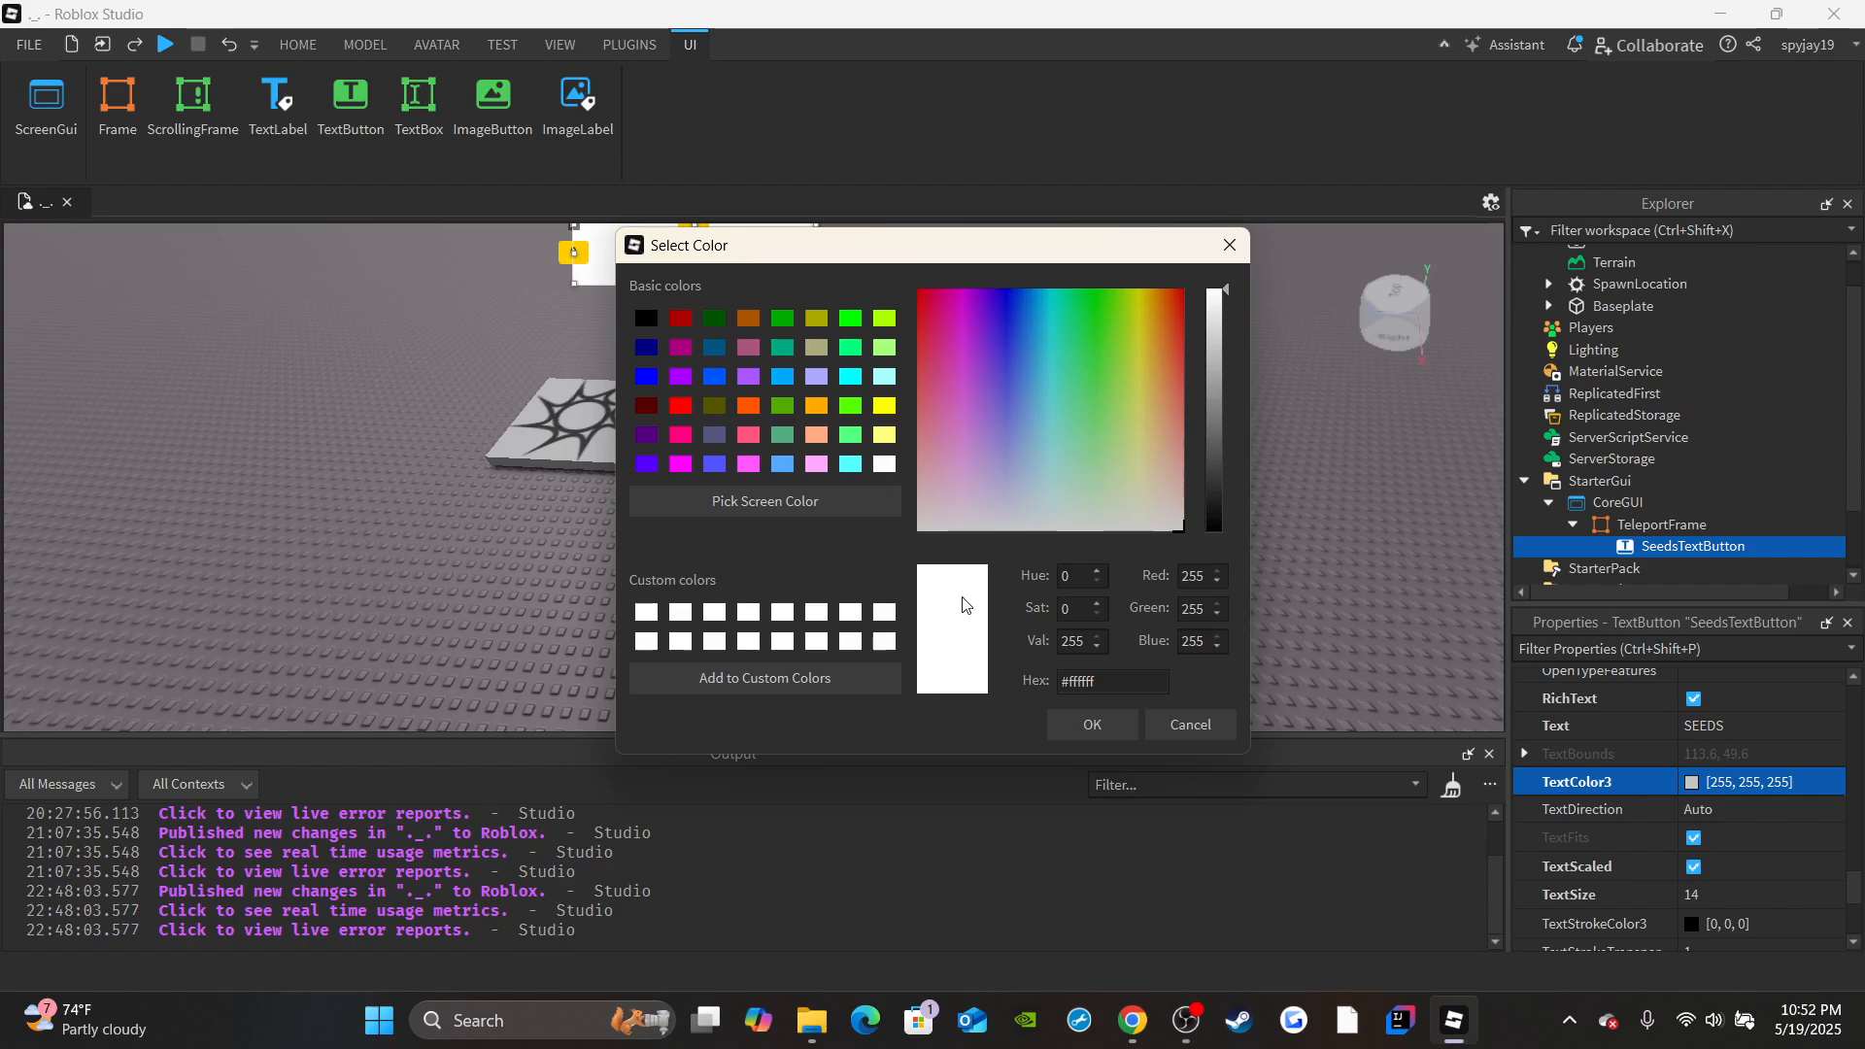
{"action": "left_click", "coordinate": [1092, 724]}
{"action": "scroll", "coordinate": [1652, 854], "scroll_direction": "down", "scroll_amount": 3}
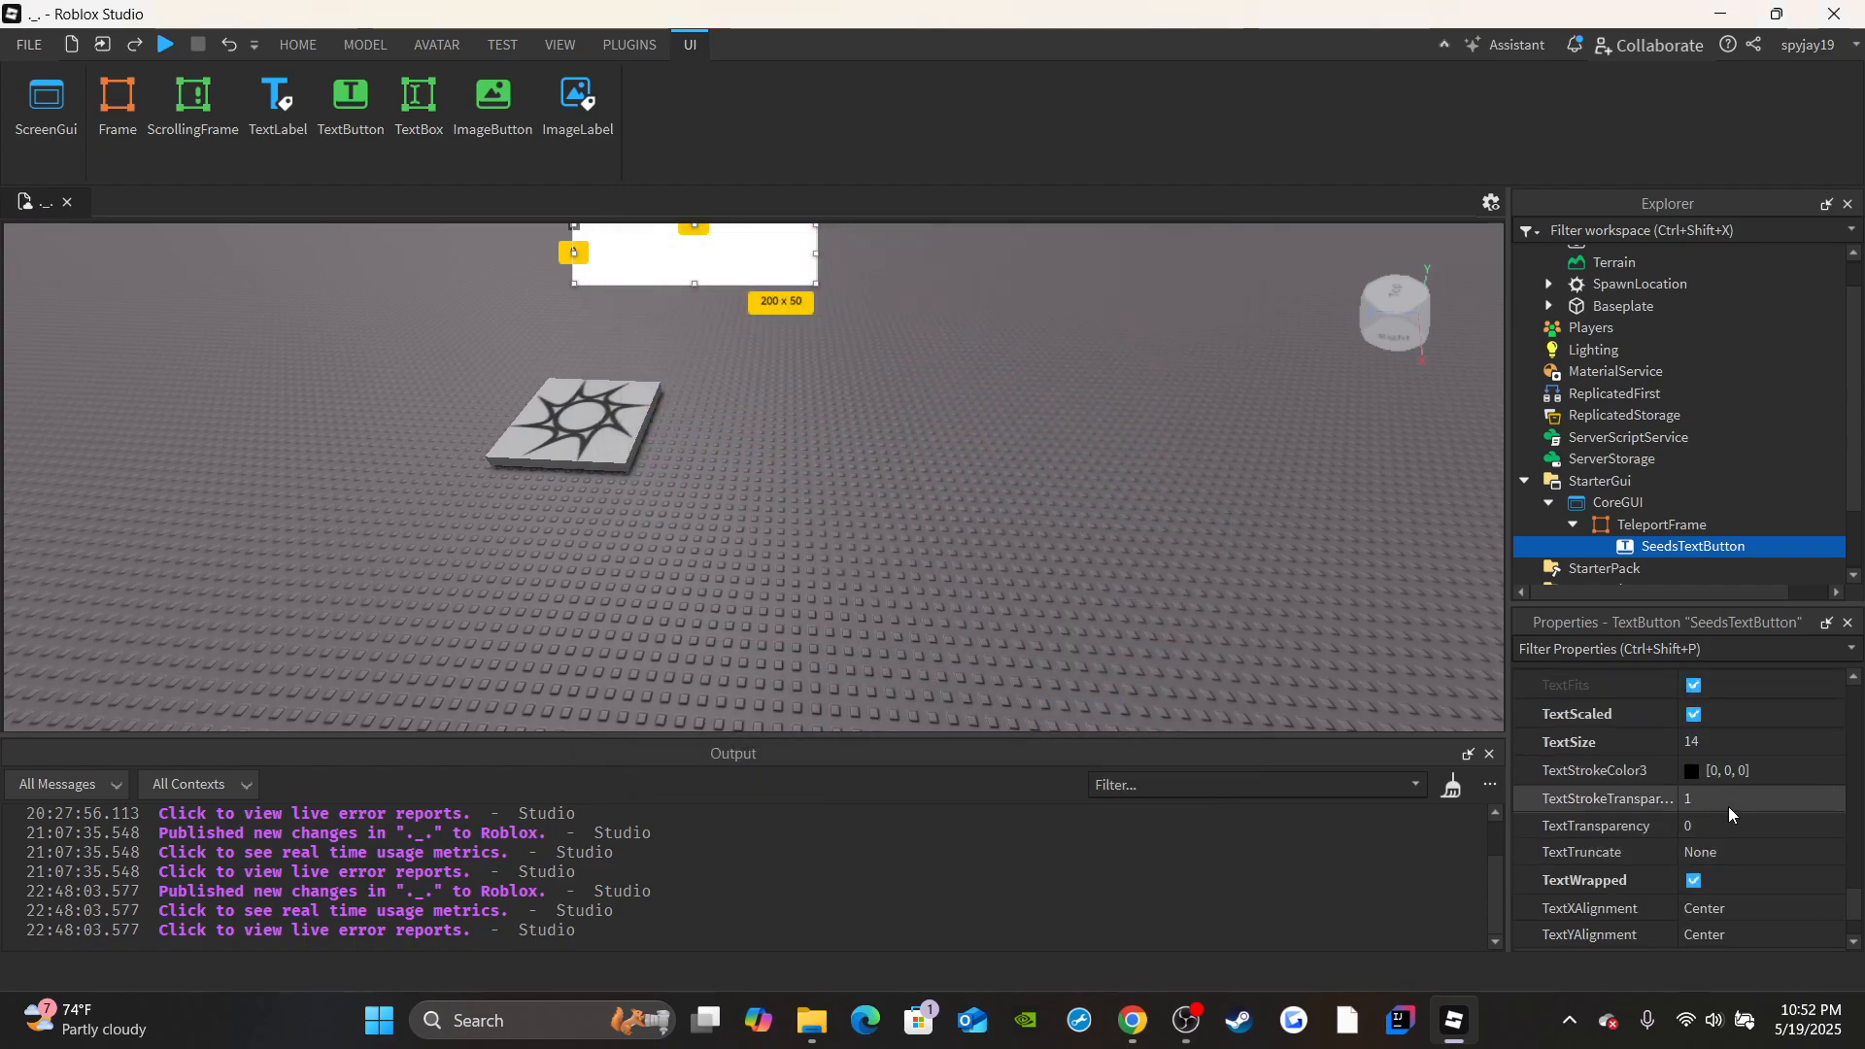
{"action": "left_click", "coordinate": [1737, 798]}
{"action": "type", "text": "0"}
{"action": "key", "text": "Return"}
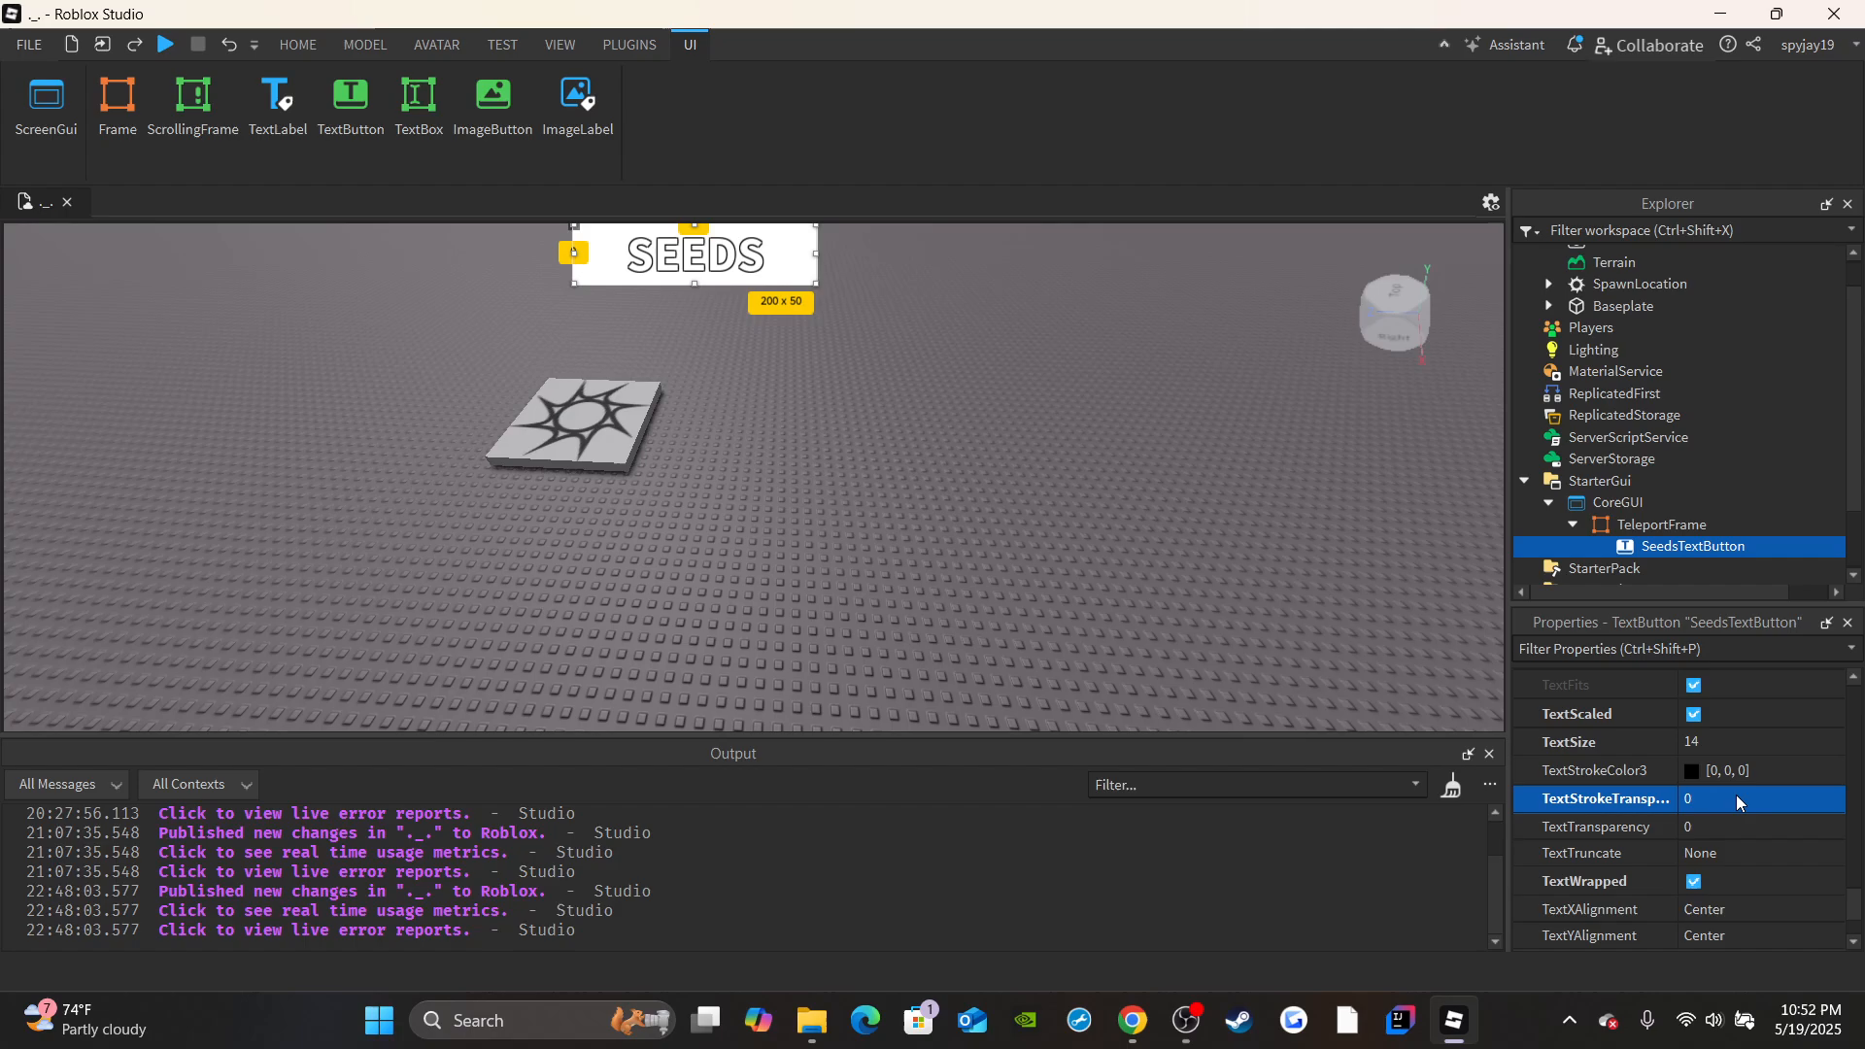
Set SeedsTextButton's background color to bright blue (0, 170, 255).
{"action": "scroll", "coordinate": [1657, 937], "scroll_direction": "up", "scroll_amount": 5}
{"action": "scroll", "coordinate": [1657, 938], "scroll_direction": "up", "scroll_amount": 5}
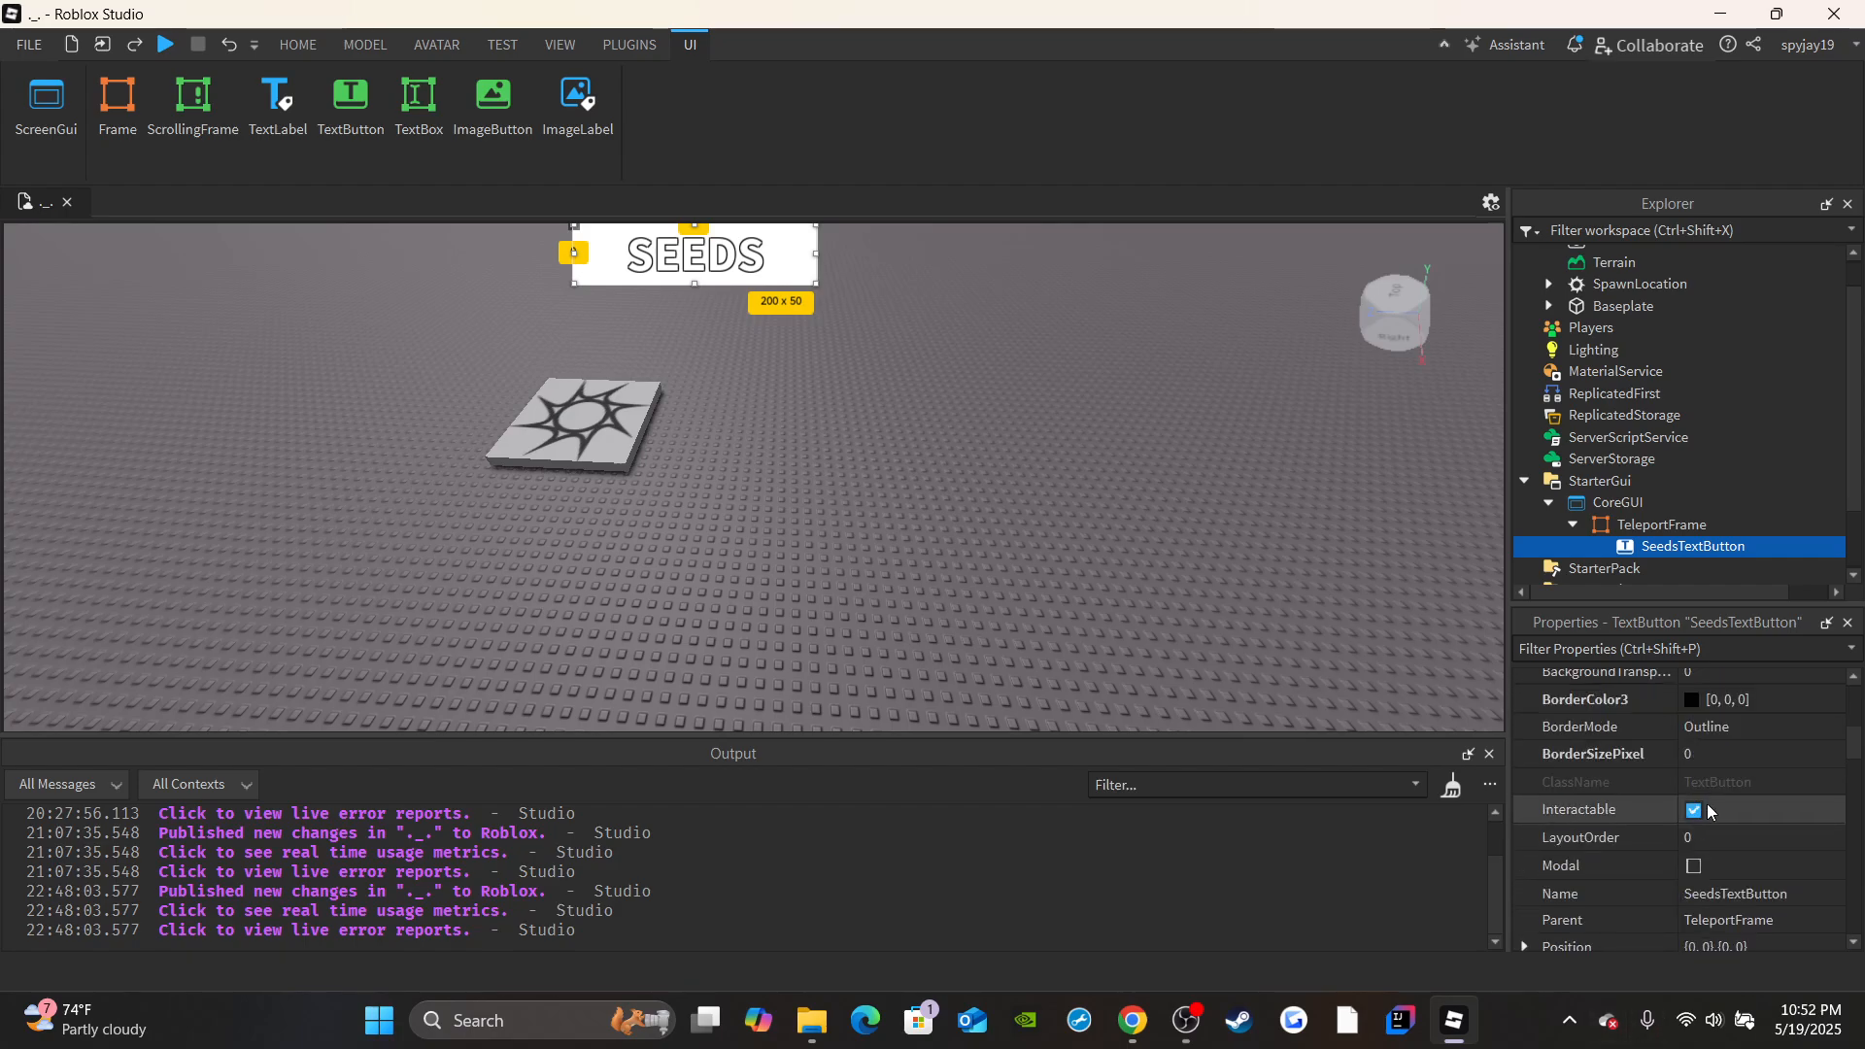
{"action": "left_click", "coordinate": [1691, 796]}
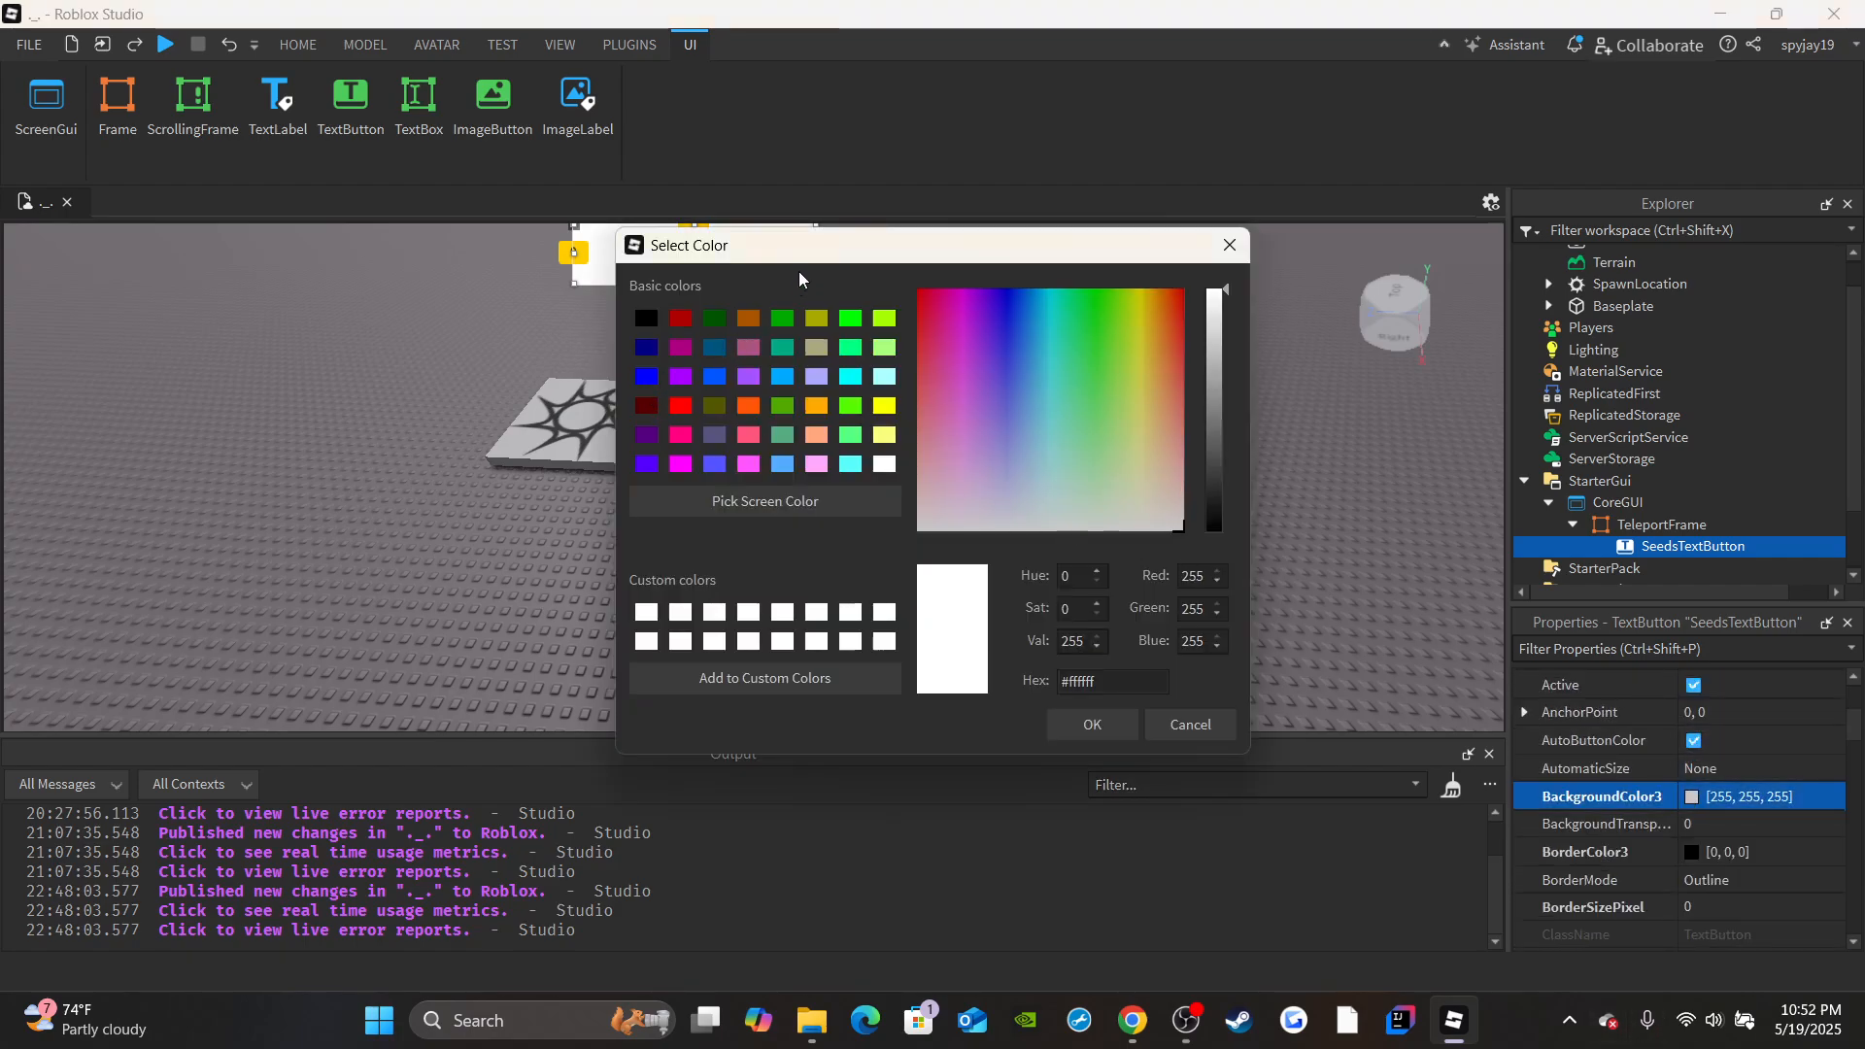
{"action": "left_click", "coordinate": [781, 375]}
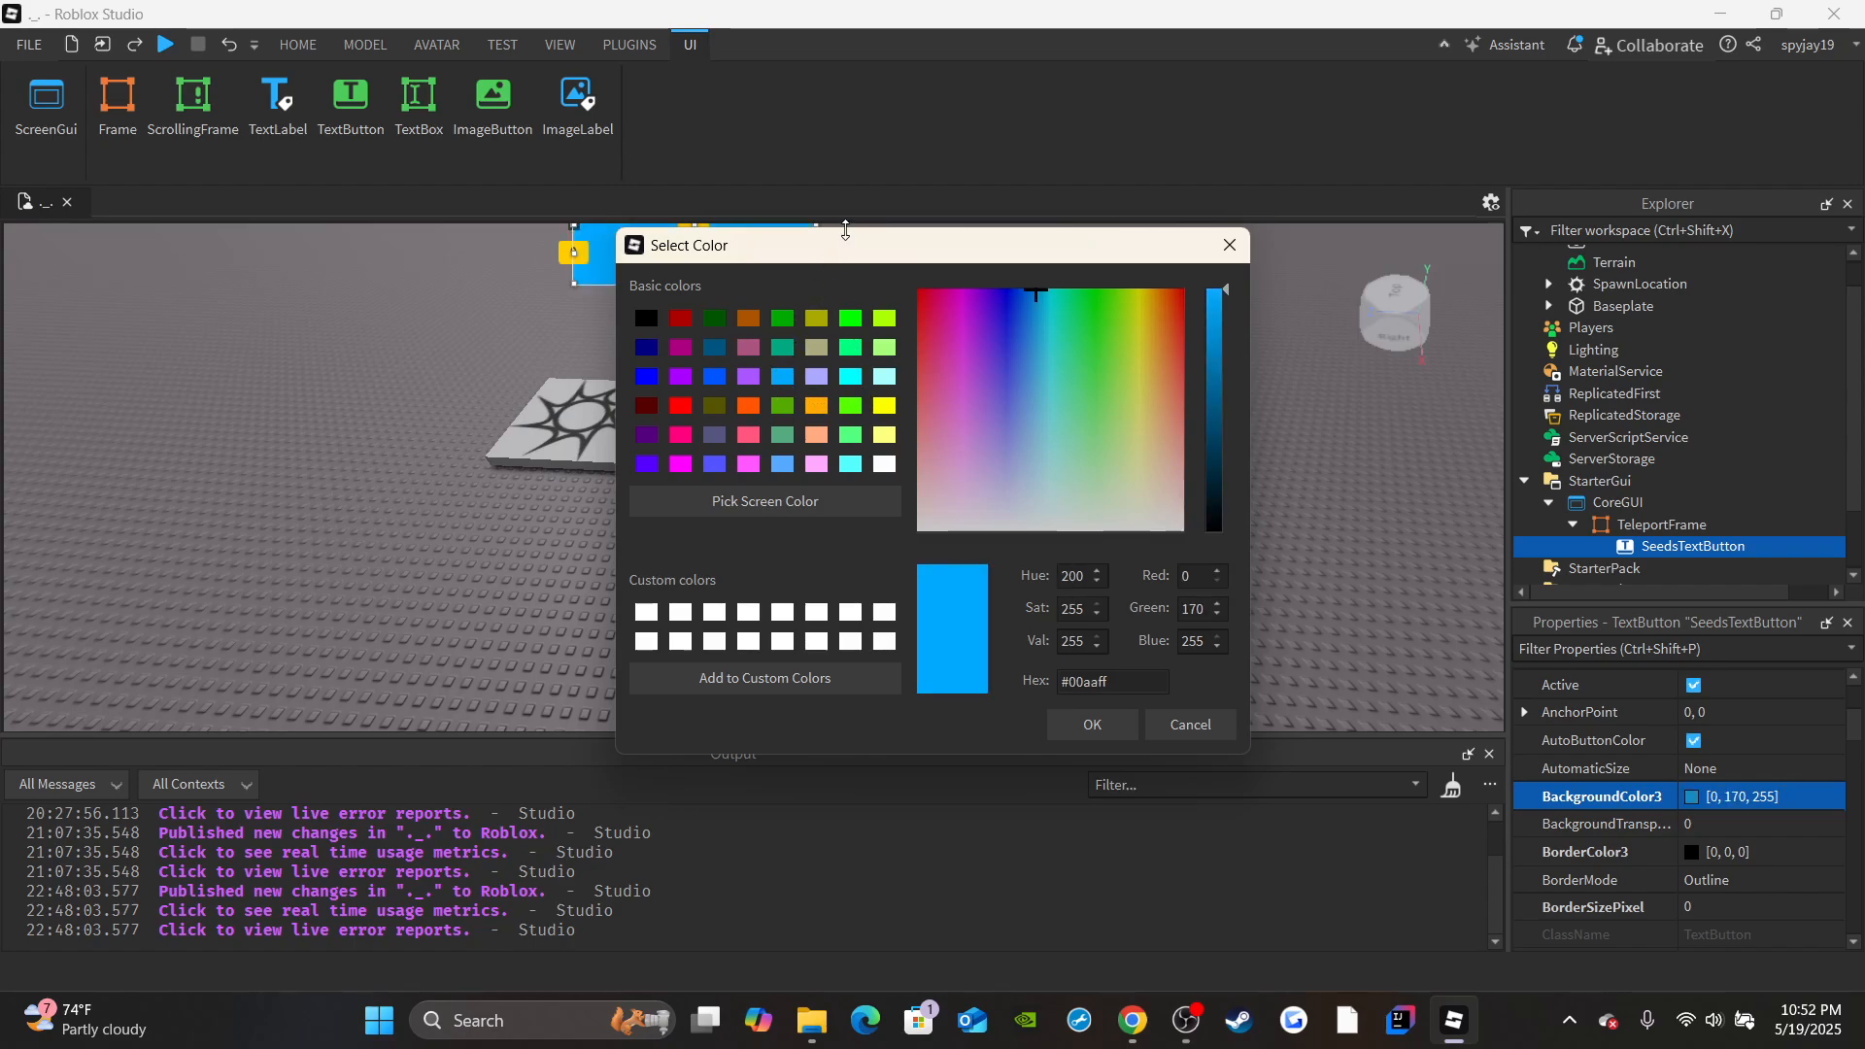
{"action": "left_click", "coordinate": [1115, 734]}
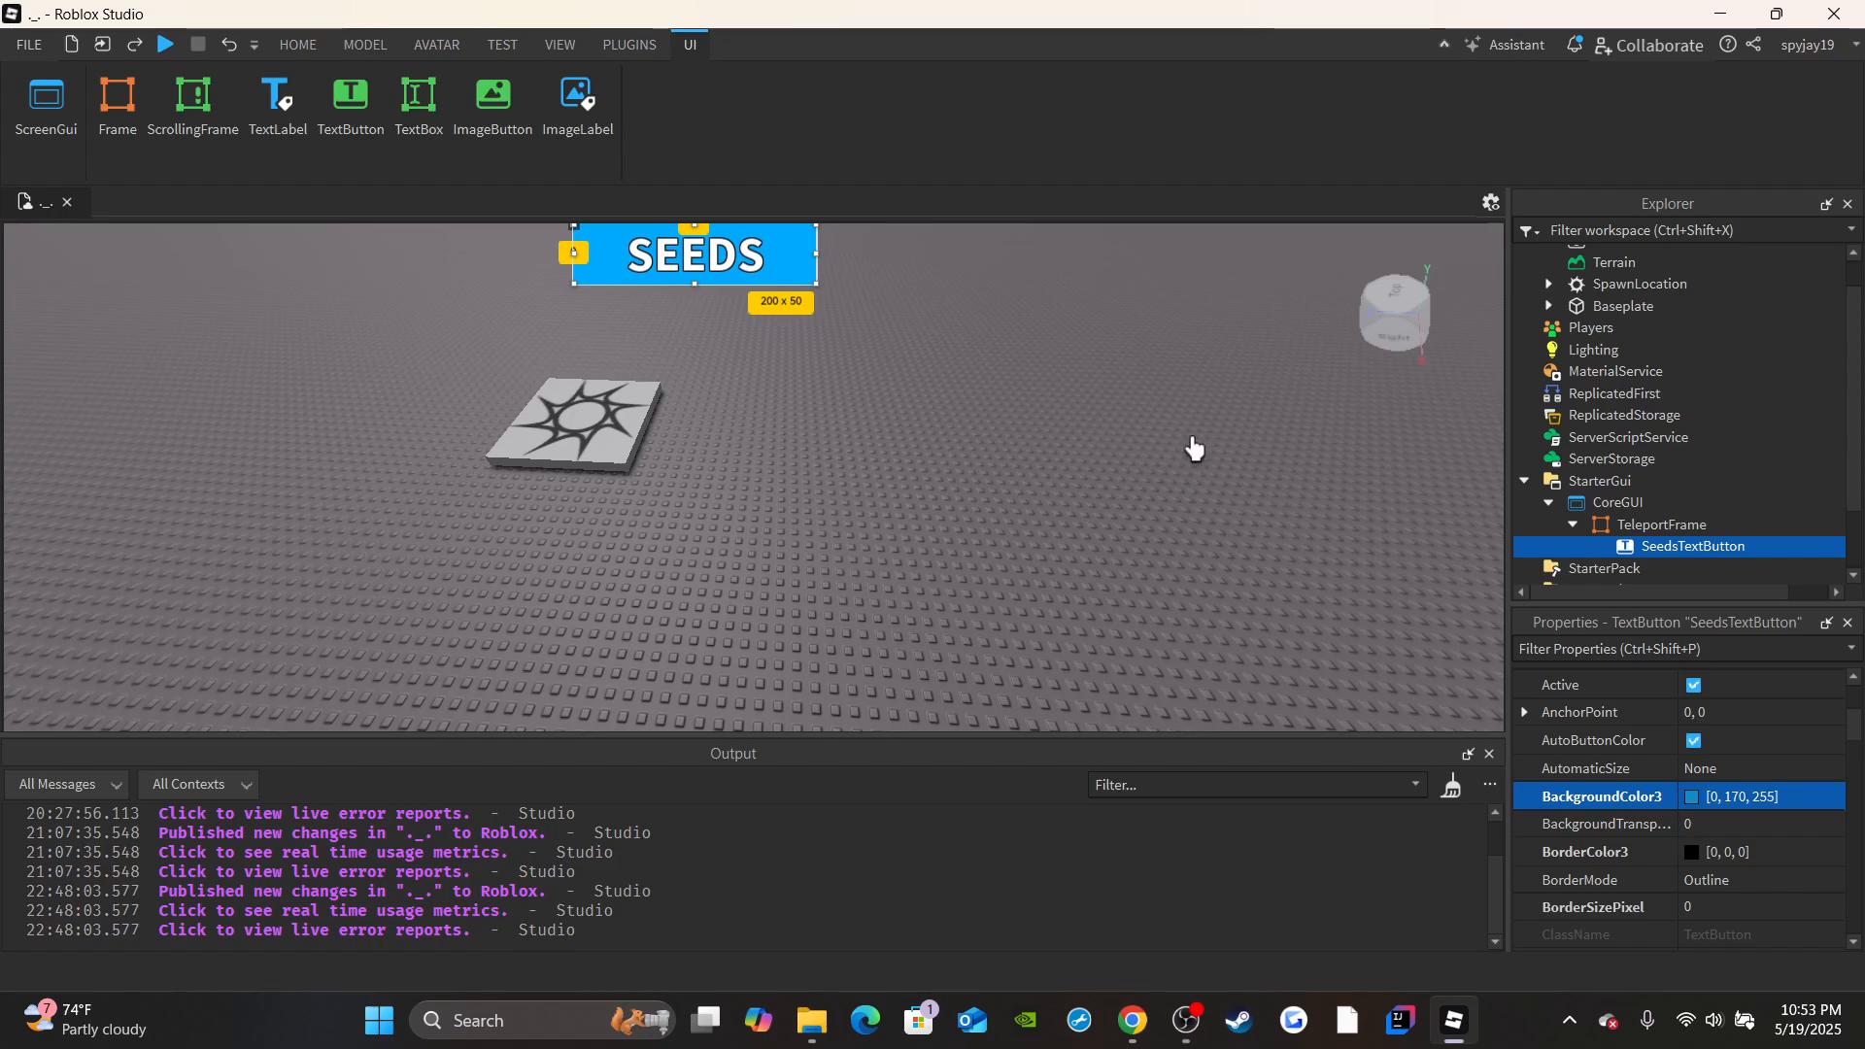
Duplicate SeedsTextButton and place the two buttons side by side at the same height, leaving room for another between them.
{"action": "left_click_drag", "start_coordinate": [704, 274], "coordinate": [612, 277]}
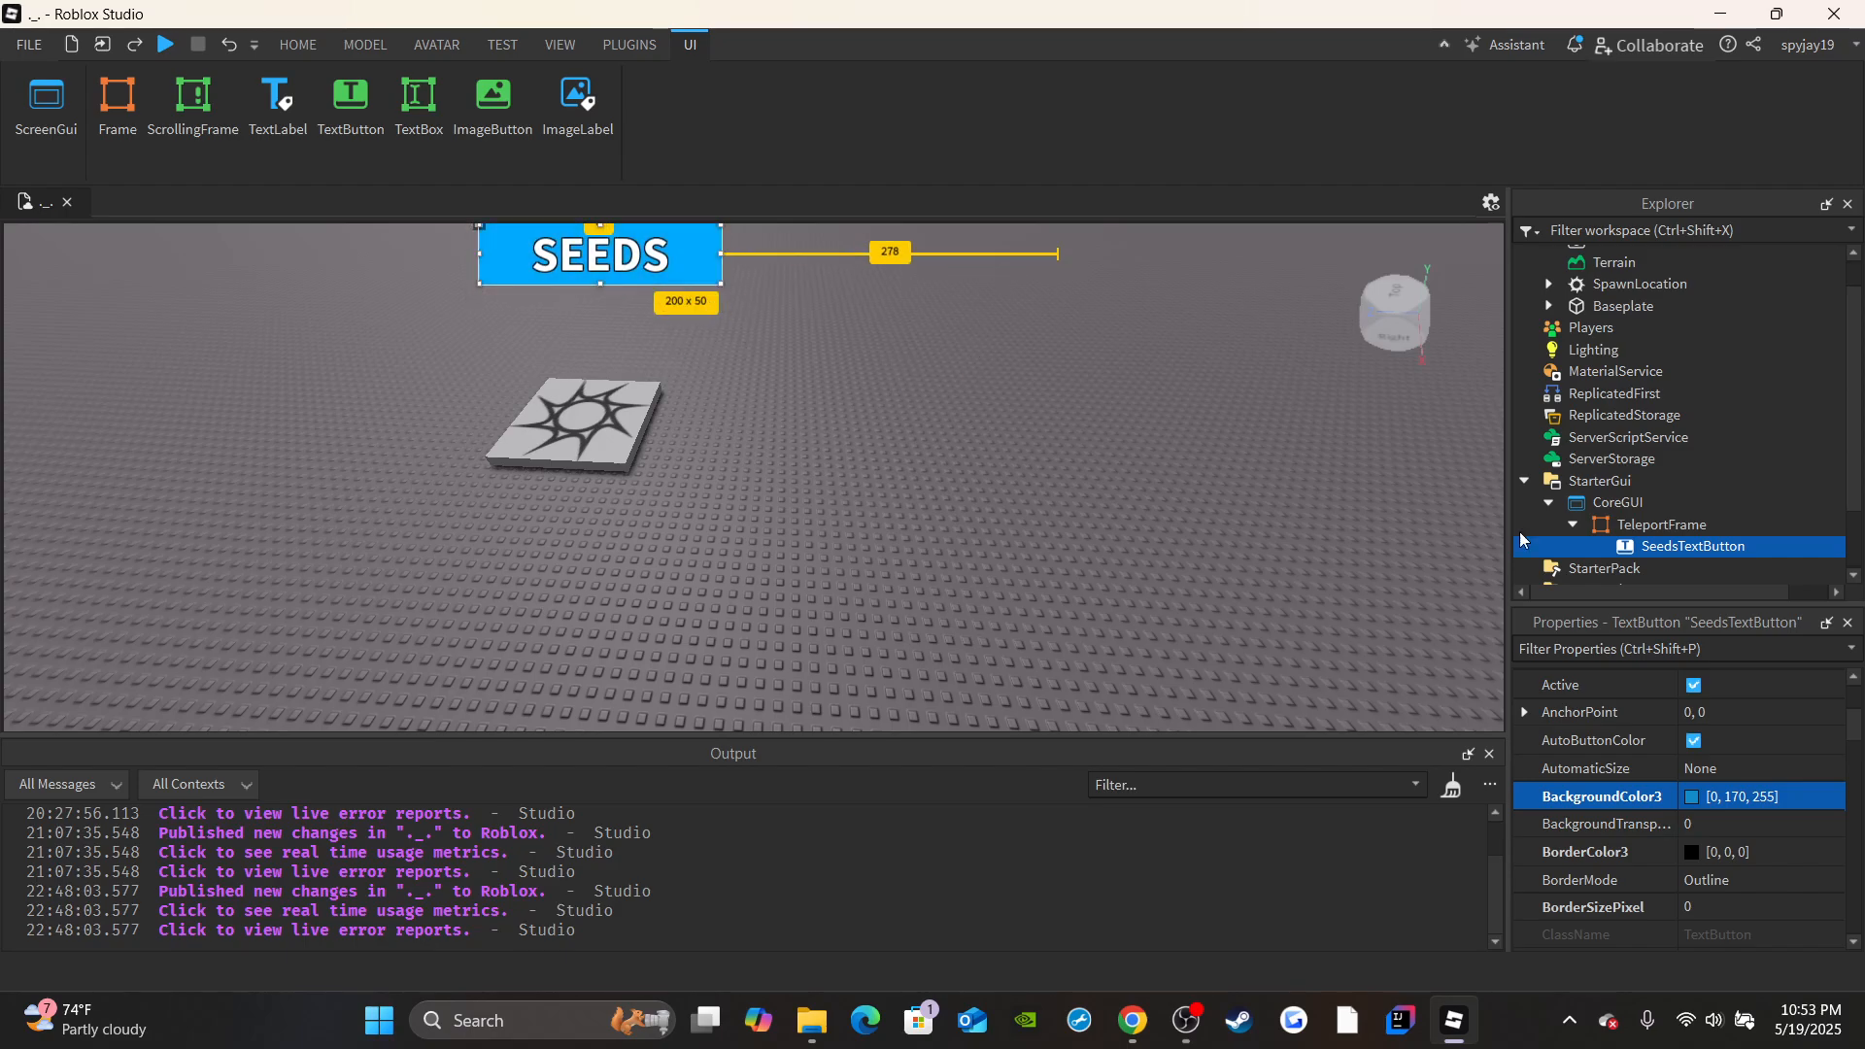
{"action": "left_click", "coordinate": [298, 45]}
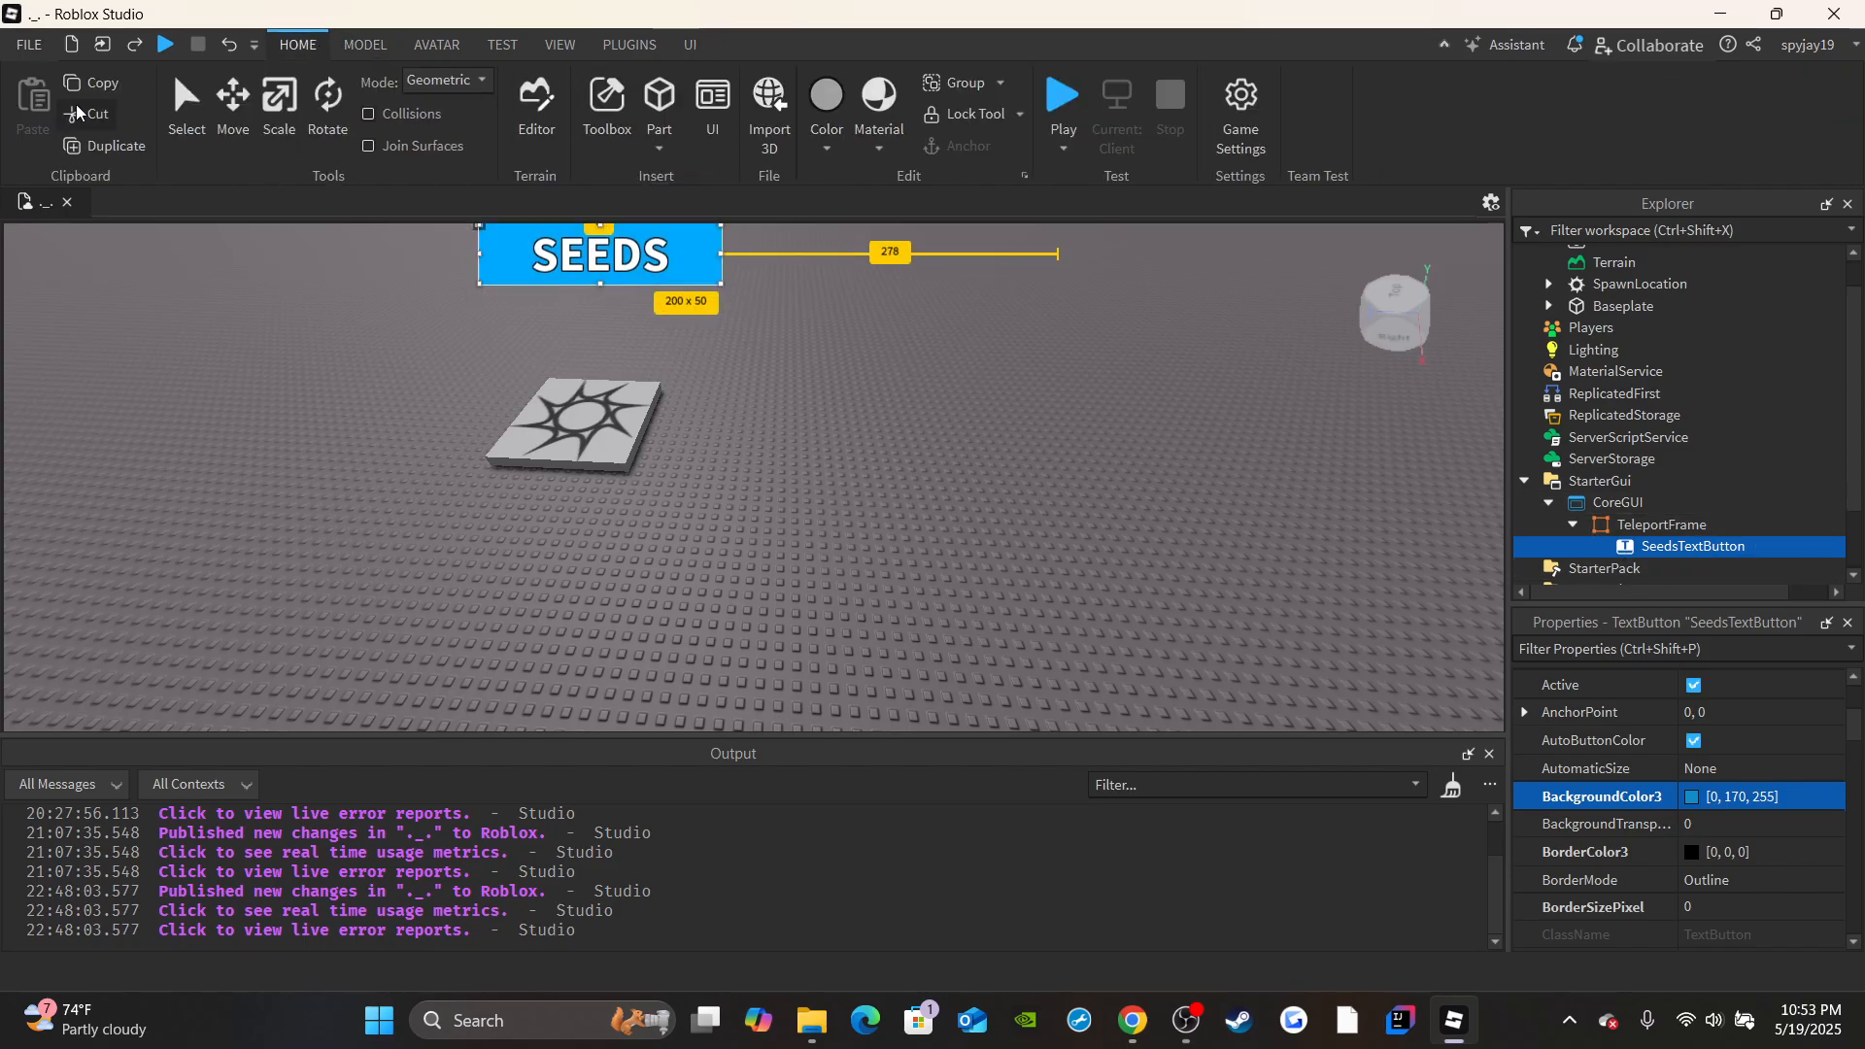
{"action": "left_click", "coordinate": [105, 144]}
{"action": "left_click", "coordinate": [689, 45]}
{"action": "left_click_drag", "start_coordinate": [631, 260], "coordinate": [556, 260]}
{"action": "left_click_drag", "start_coordinate": [1055, 273], "coordinate": [1029, 319]}
{"action": "left_click_drag", "start_coordinate": [583, 254], "coordinate": [577, 300]}
{"action": "left_click", "coordinate": [1032, 322]}
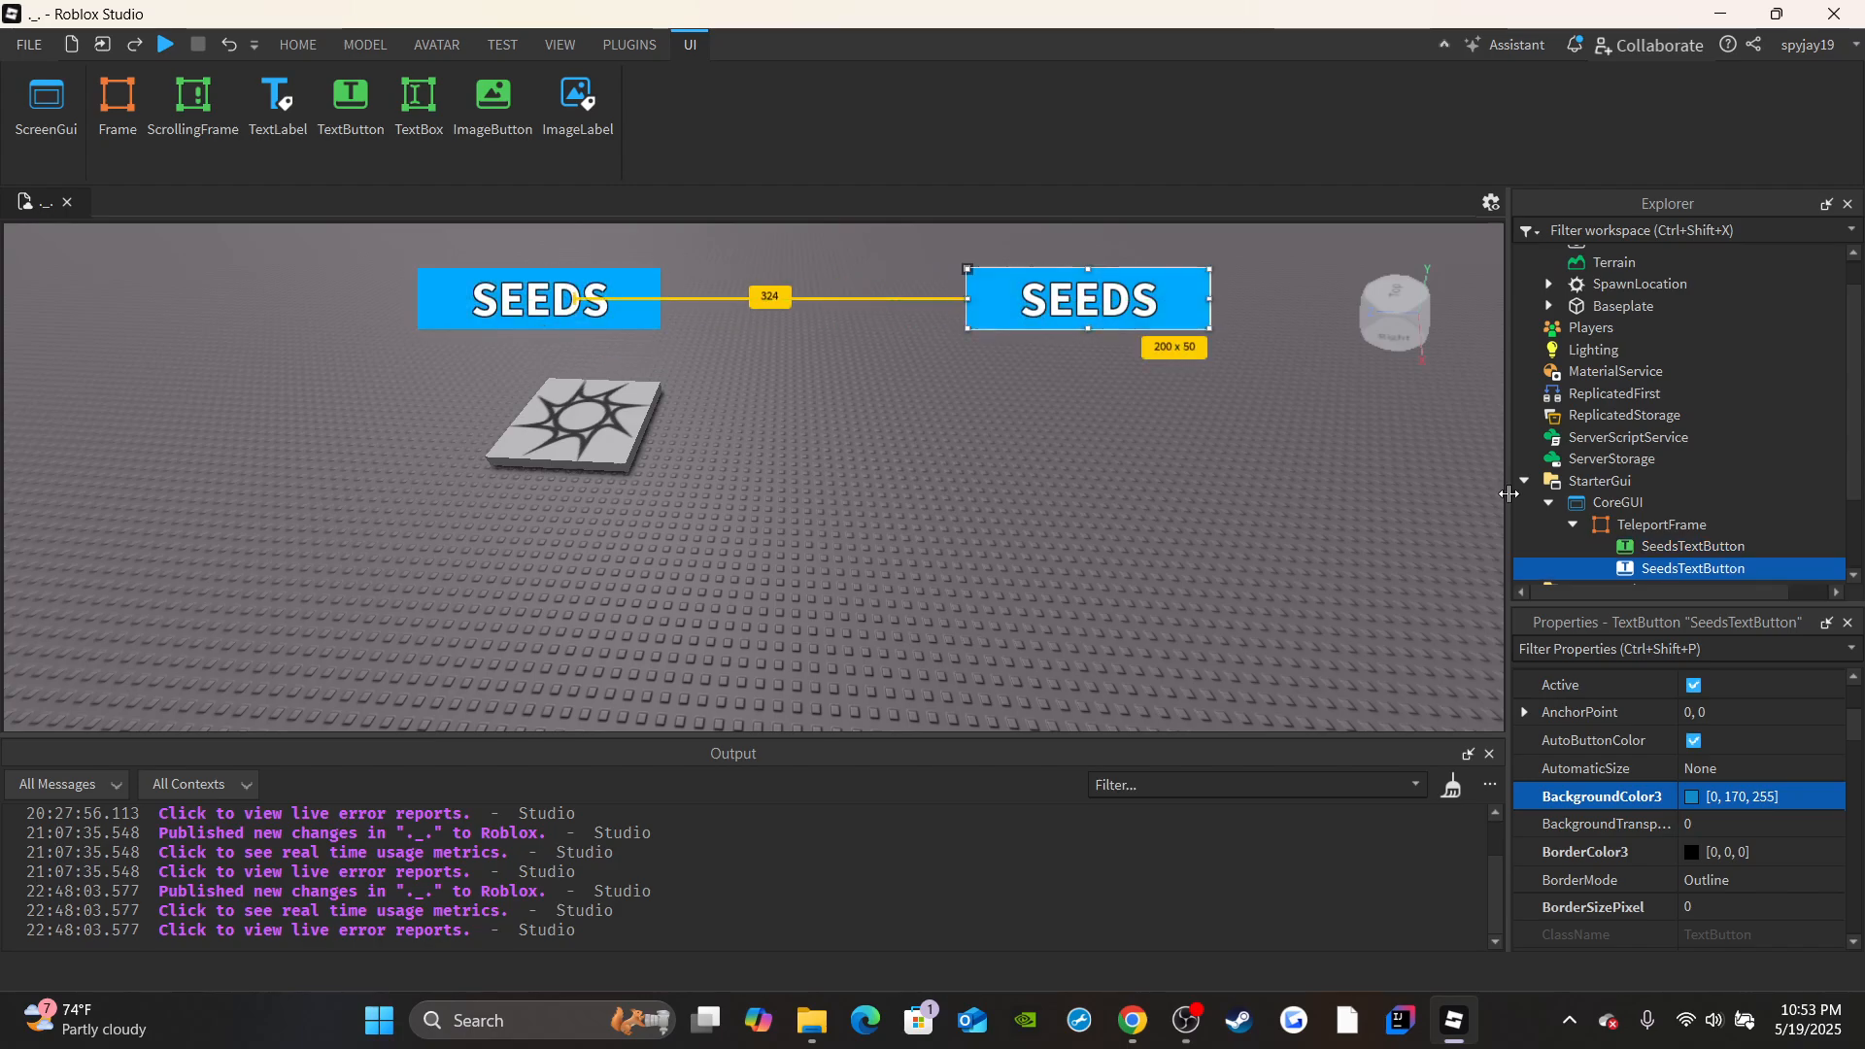
Rename the duplicated text button as SellTextButton.
{"action": "scroll", "coordinate": [1710, 819], "scroll_direction": "down", "scroll_amount": 3}
{"action": "left_click", "coordinate": [1717, 819]}
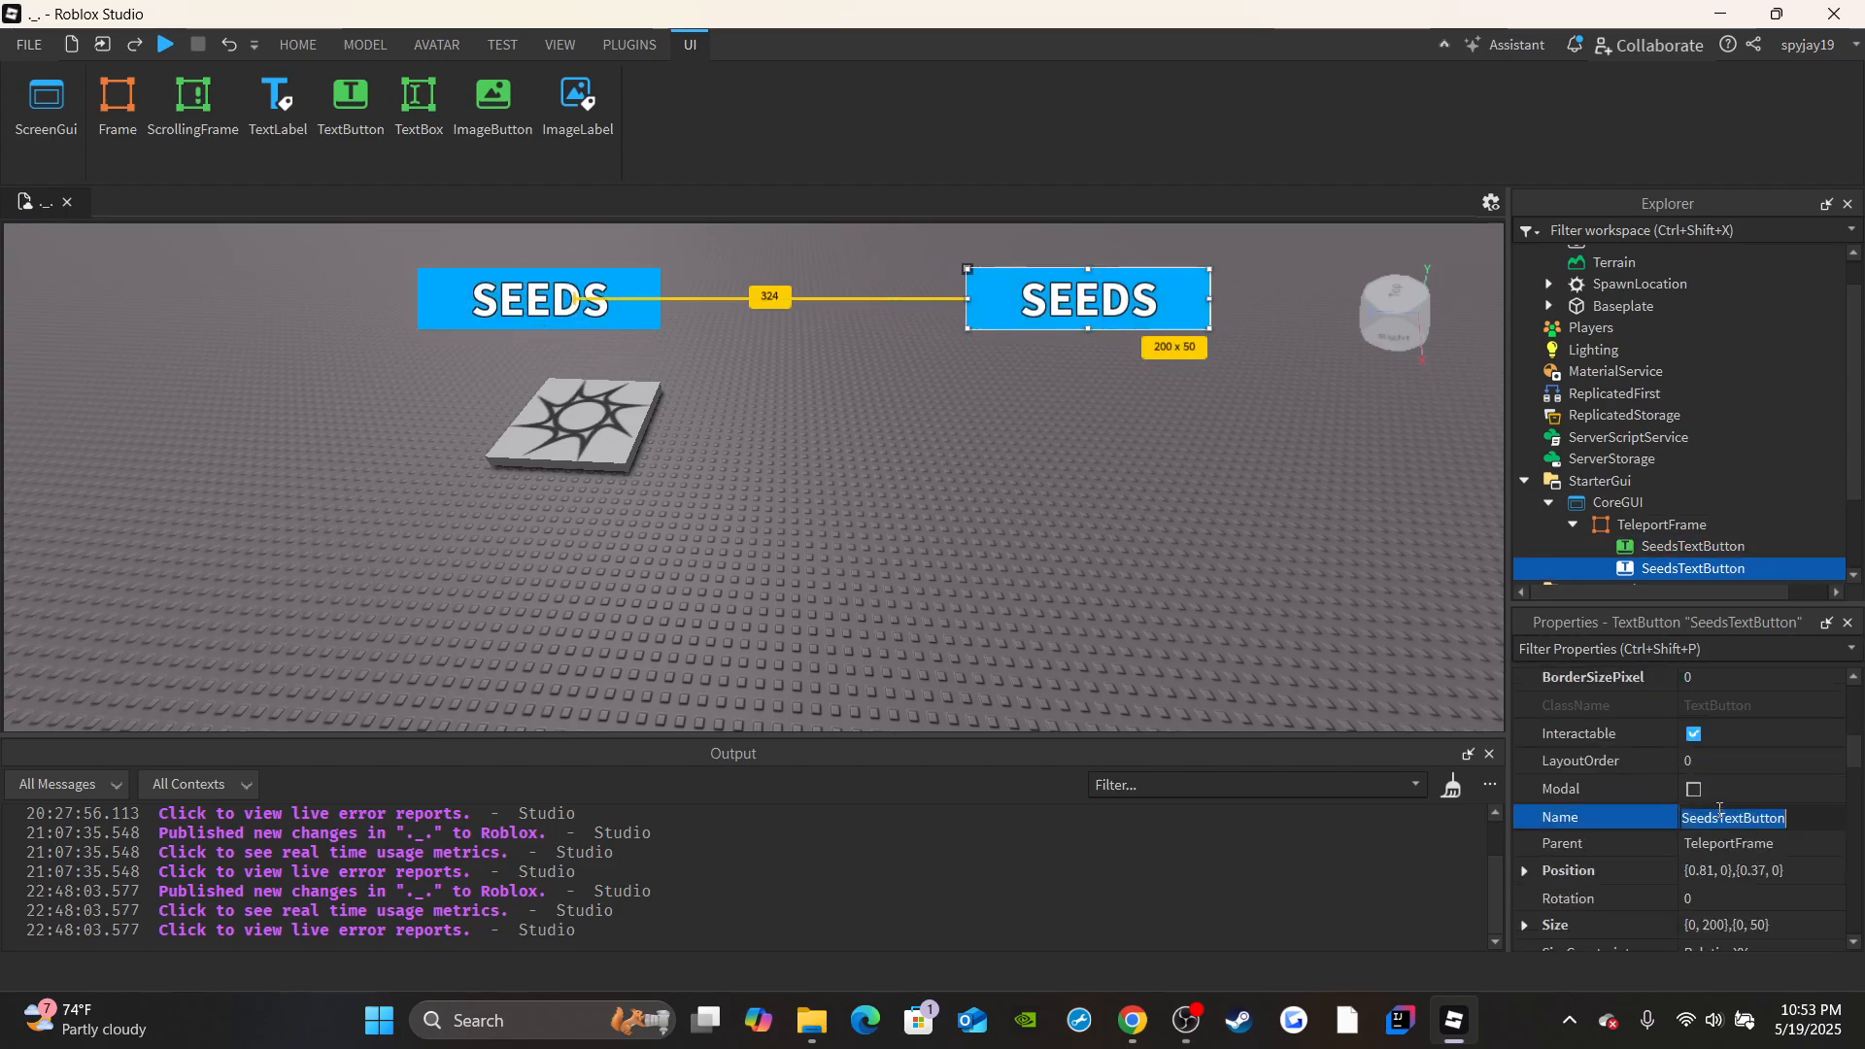
{"action": "type", "text": "Sell"}
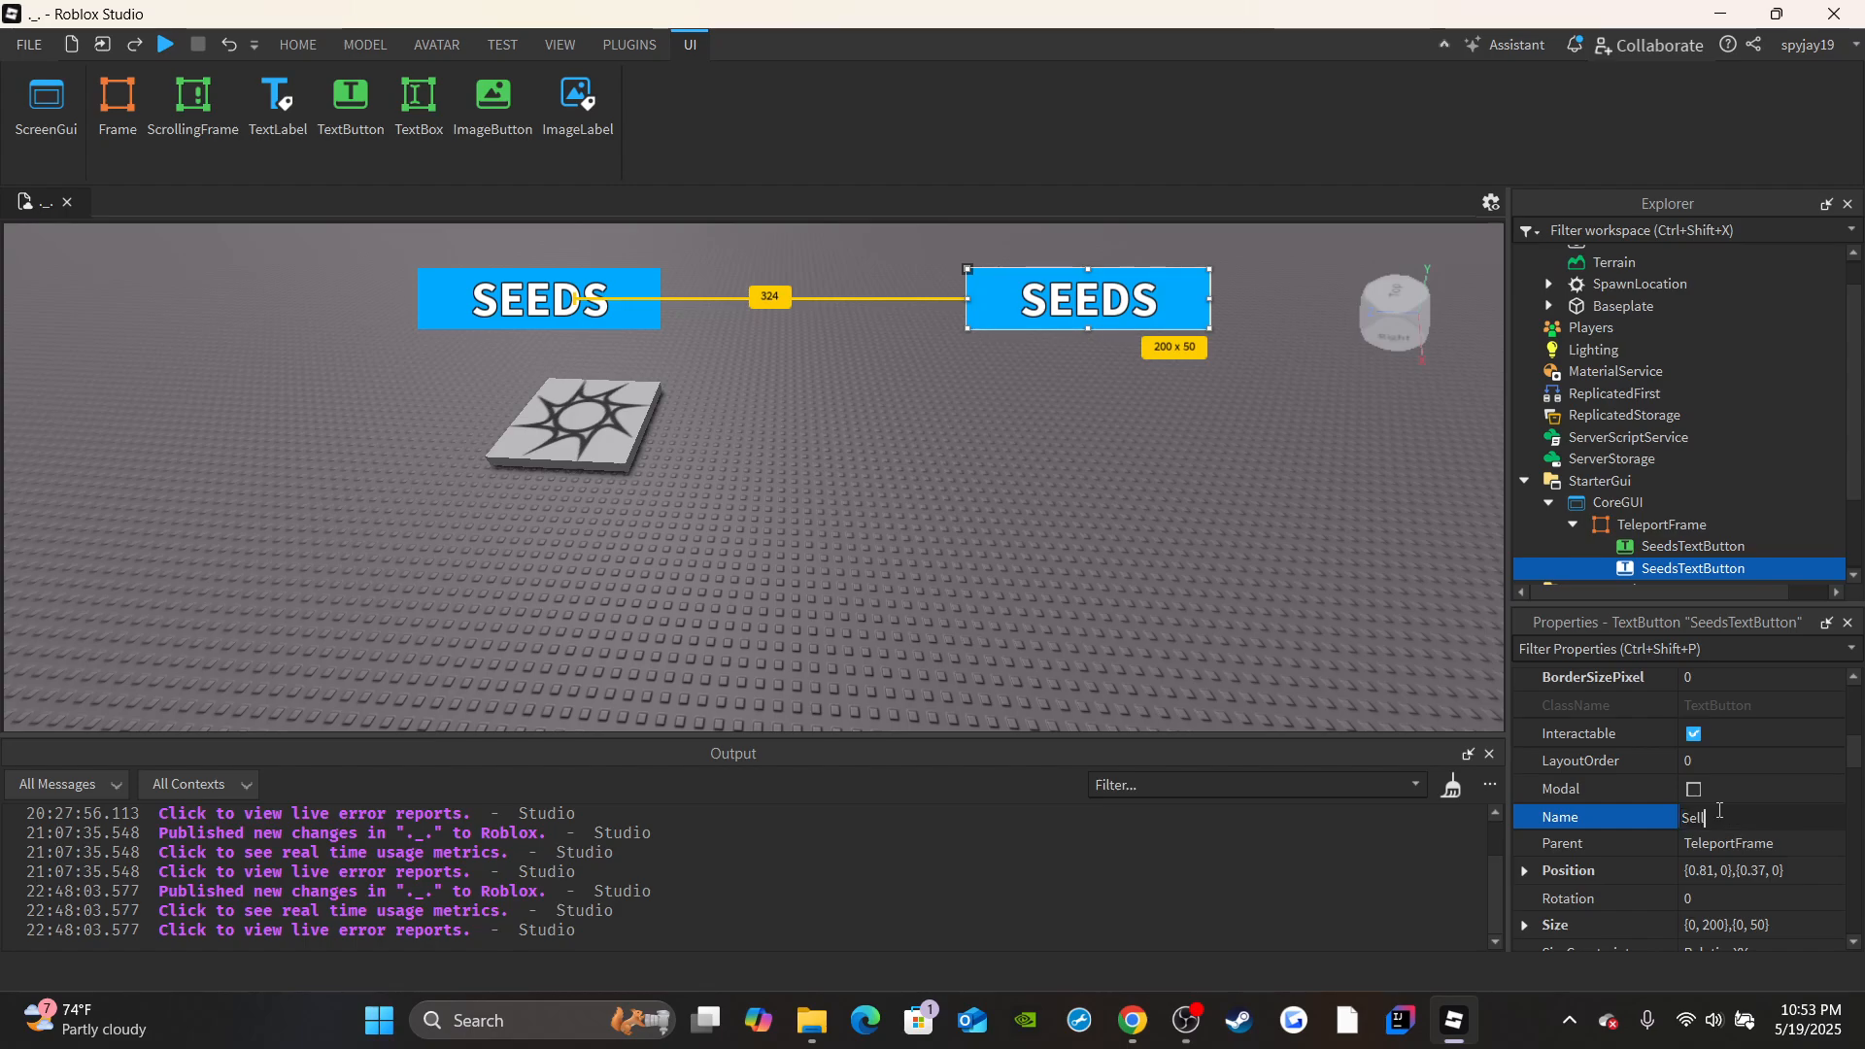
{"action": "type", "text": "TextButton"}
{"action": "key", "text": "Return"}
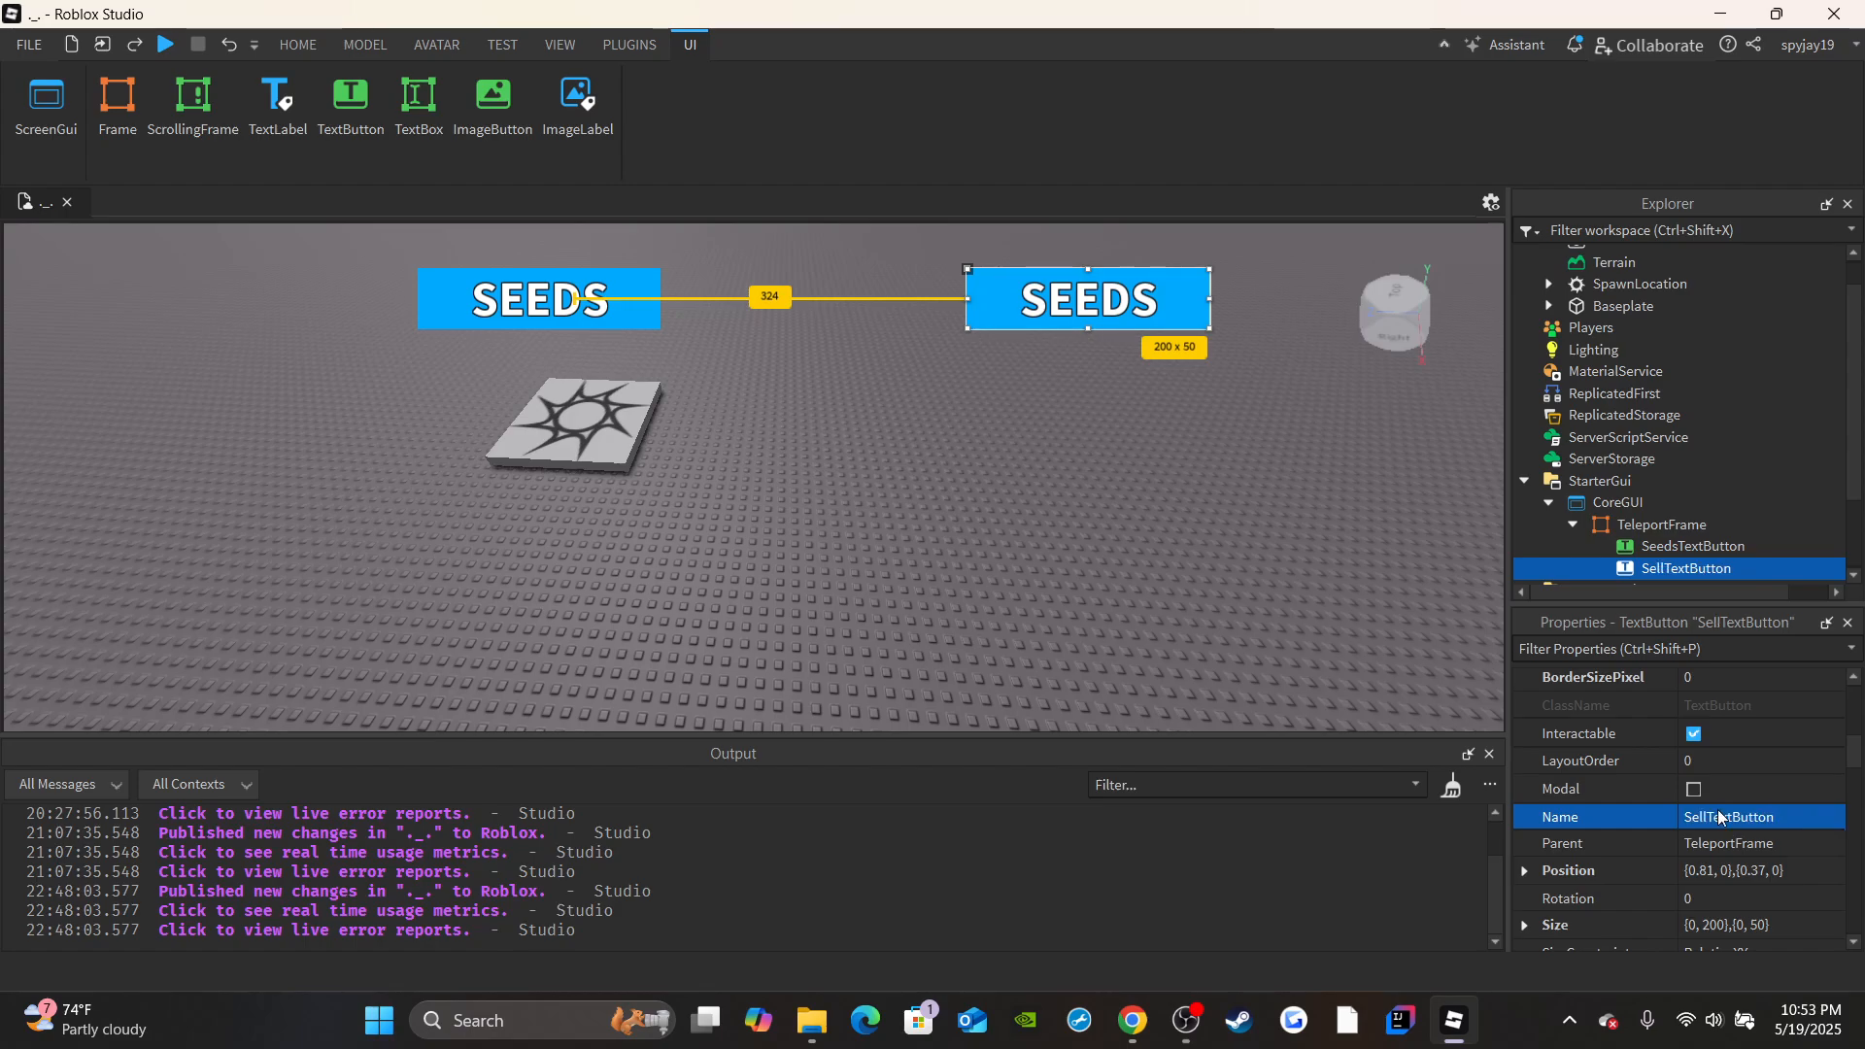
Set SellTextButton's background color to red (255, 0, 0).
{"action": "scroll", "coordinate": [1717, 810], "scroll_direction": "up", "scroll_amount": 3}
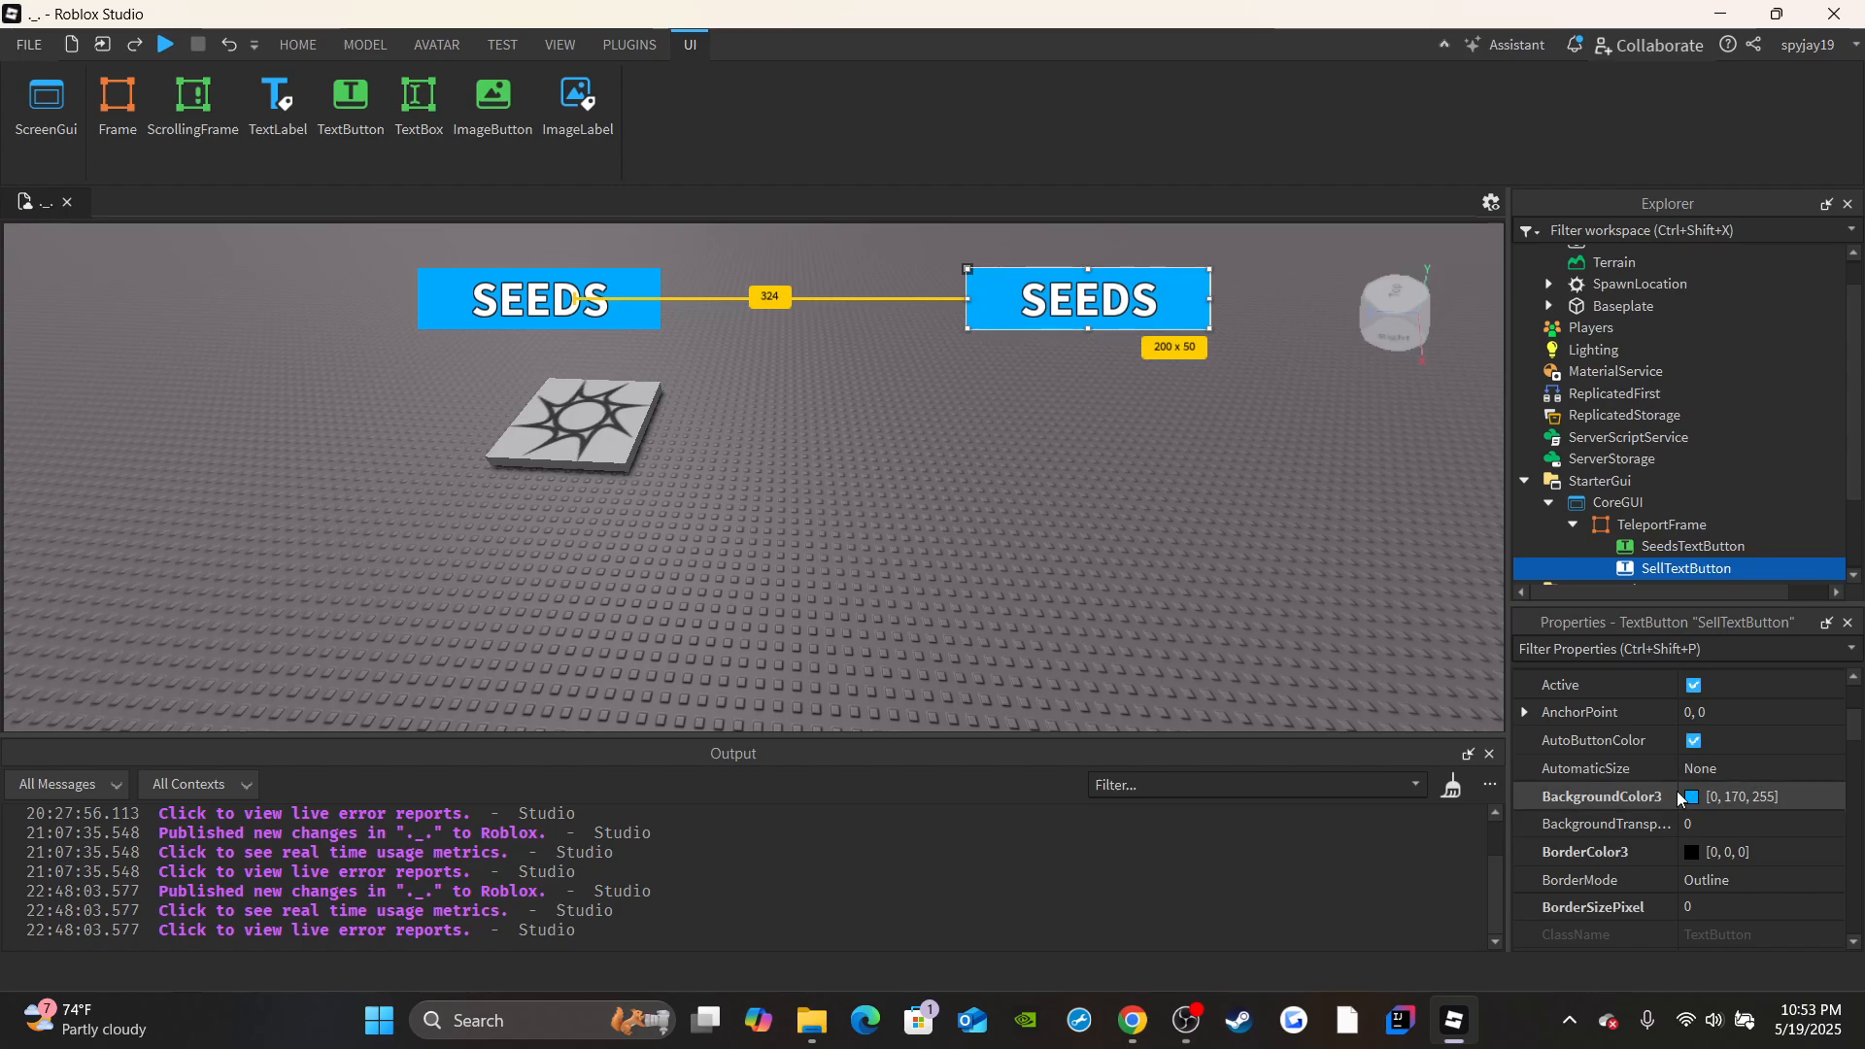
{"action": "left_click", "coordinate": [1690, 797]}
{"action": "left_click", "coordinate": [685, 406]}
{"action": "left_click", "coordinate": [1108, 722]}
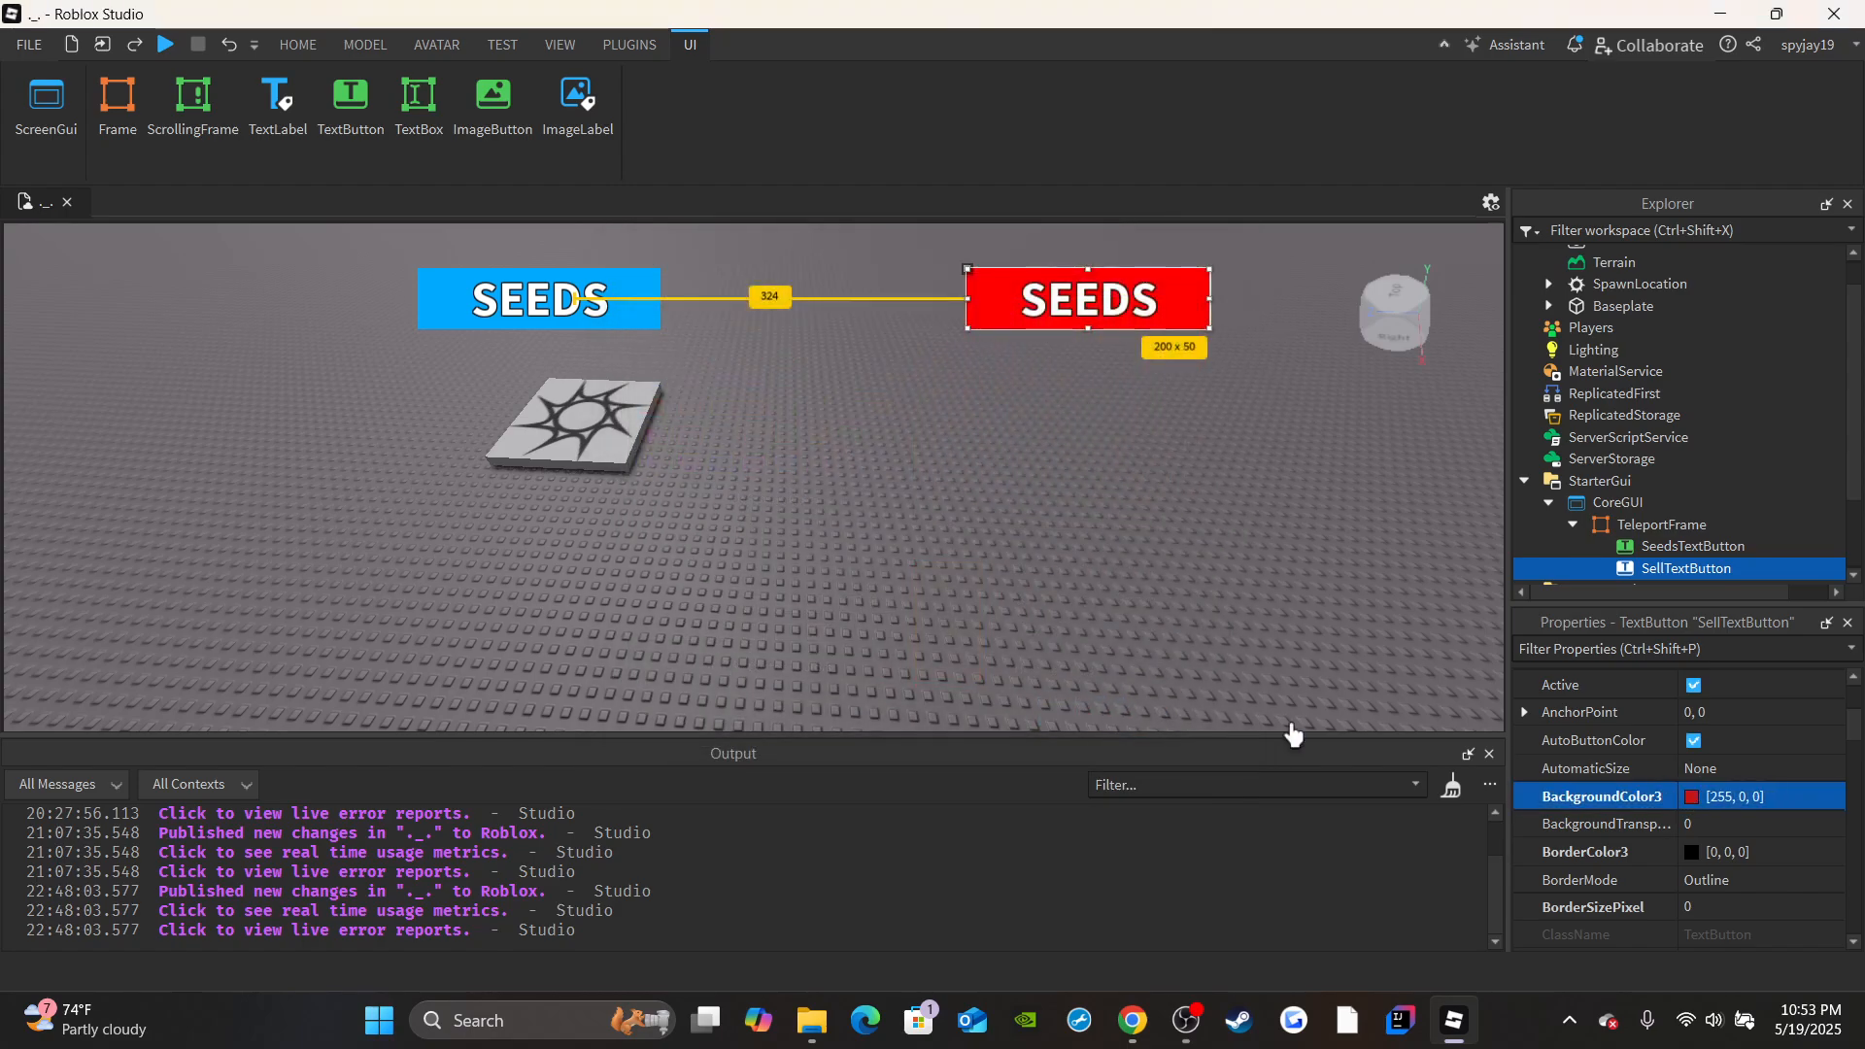
Change the text shown on SellTextButton to SELL in capital letters.
{"action": "scroll", "coordinate": [1707, 783], "scroll_direction": "down", "scroll_amount": 3}
{"action": "scroll", "coordinate": [1707, 784], "scroll_direction": "down", "scroll_amount": 10}
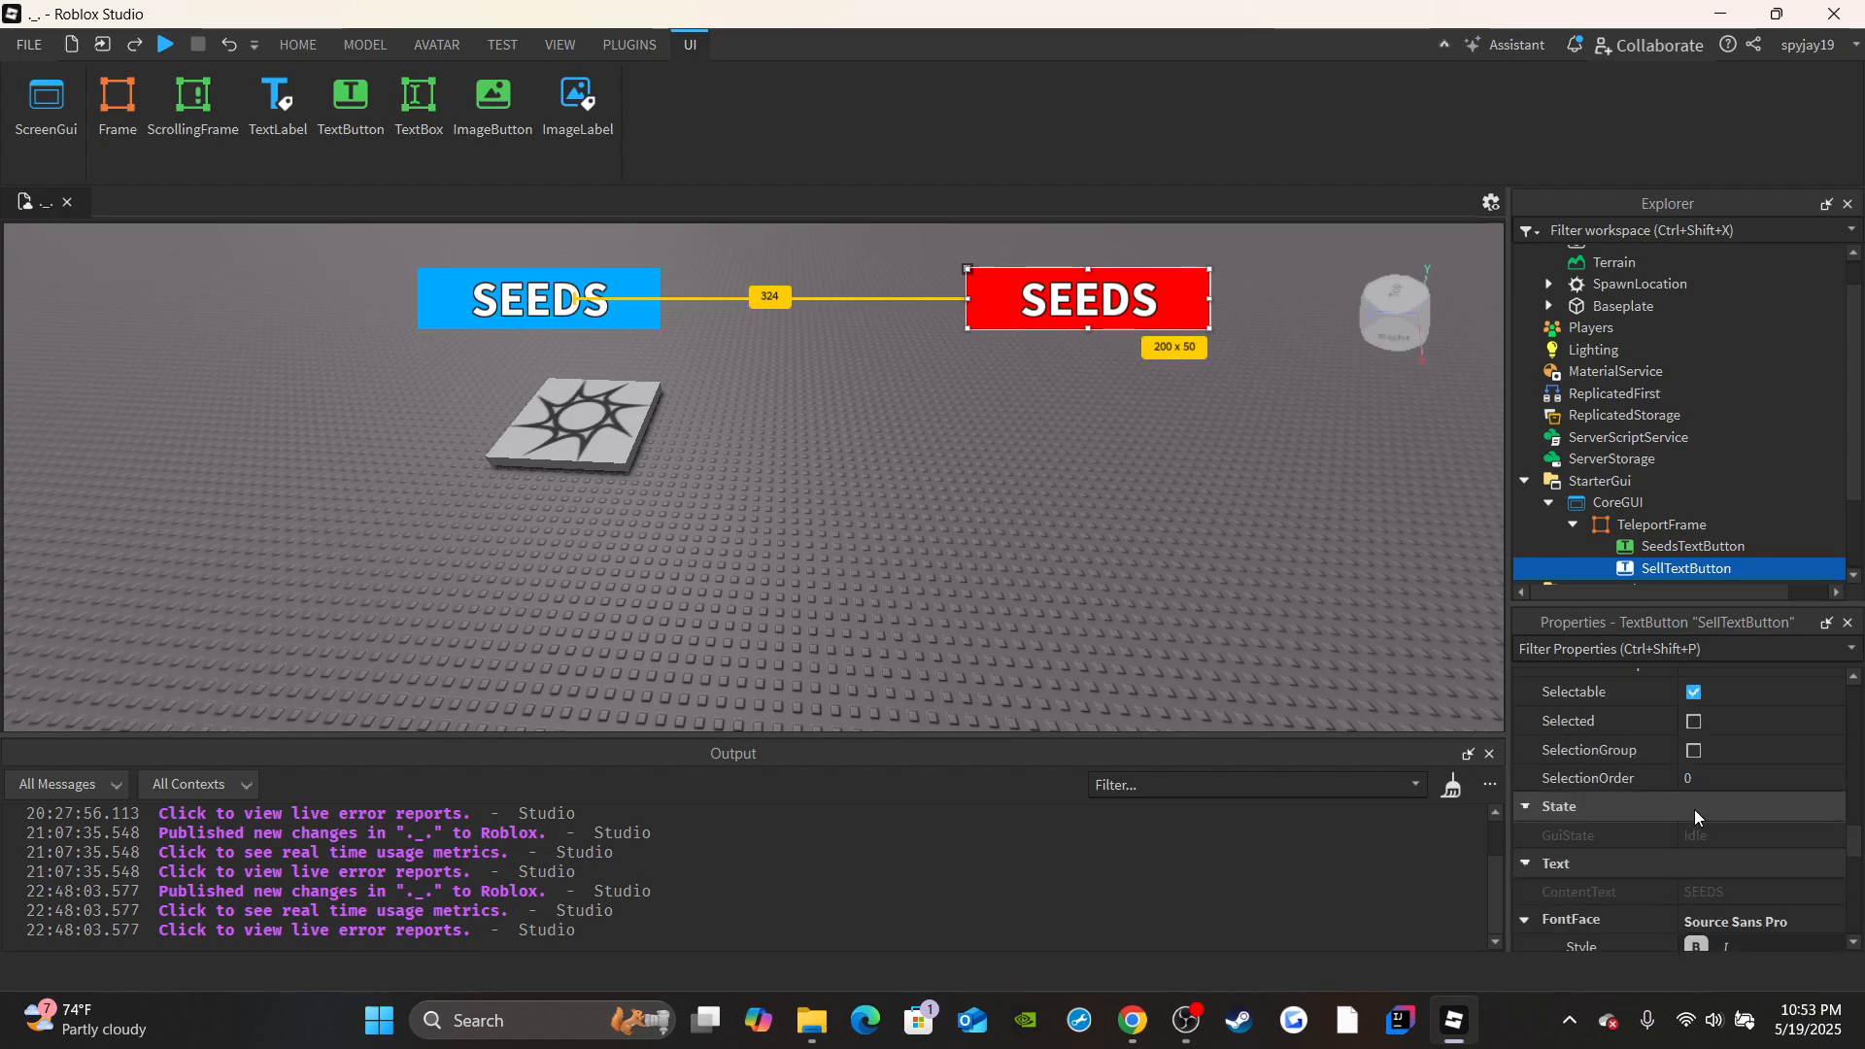
{"action": "left_click", "coordinate": [1724, 804]}
{"action": "type", "text": "SELL"}
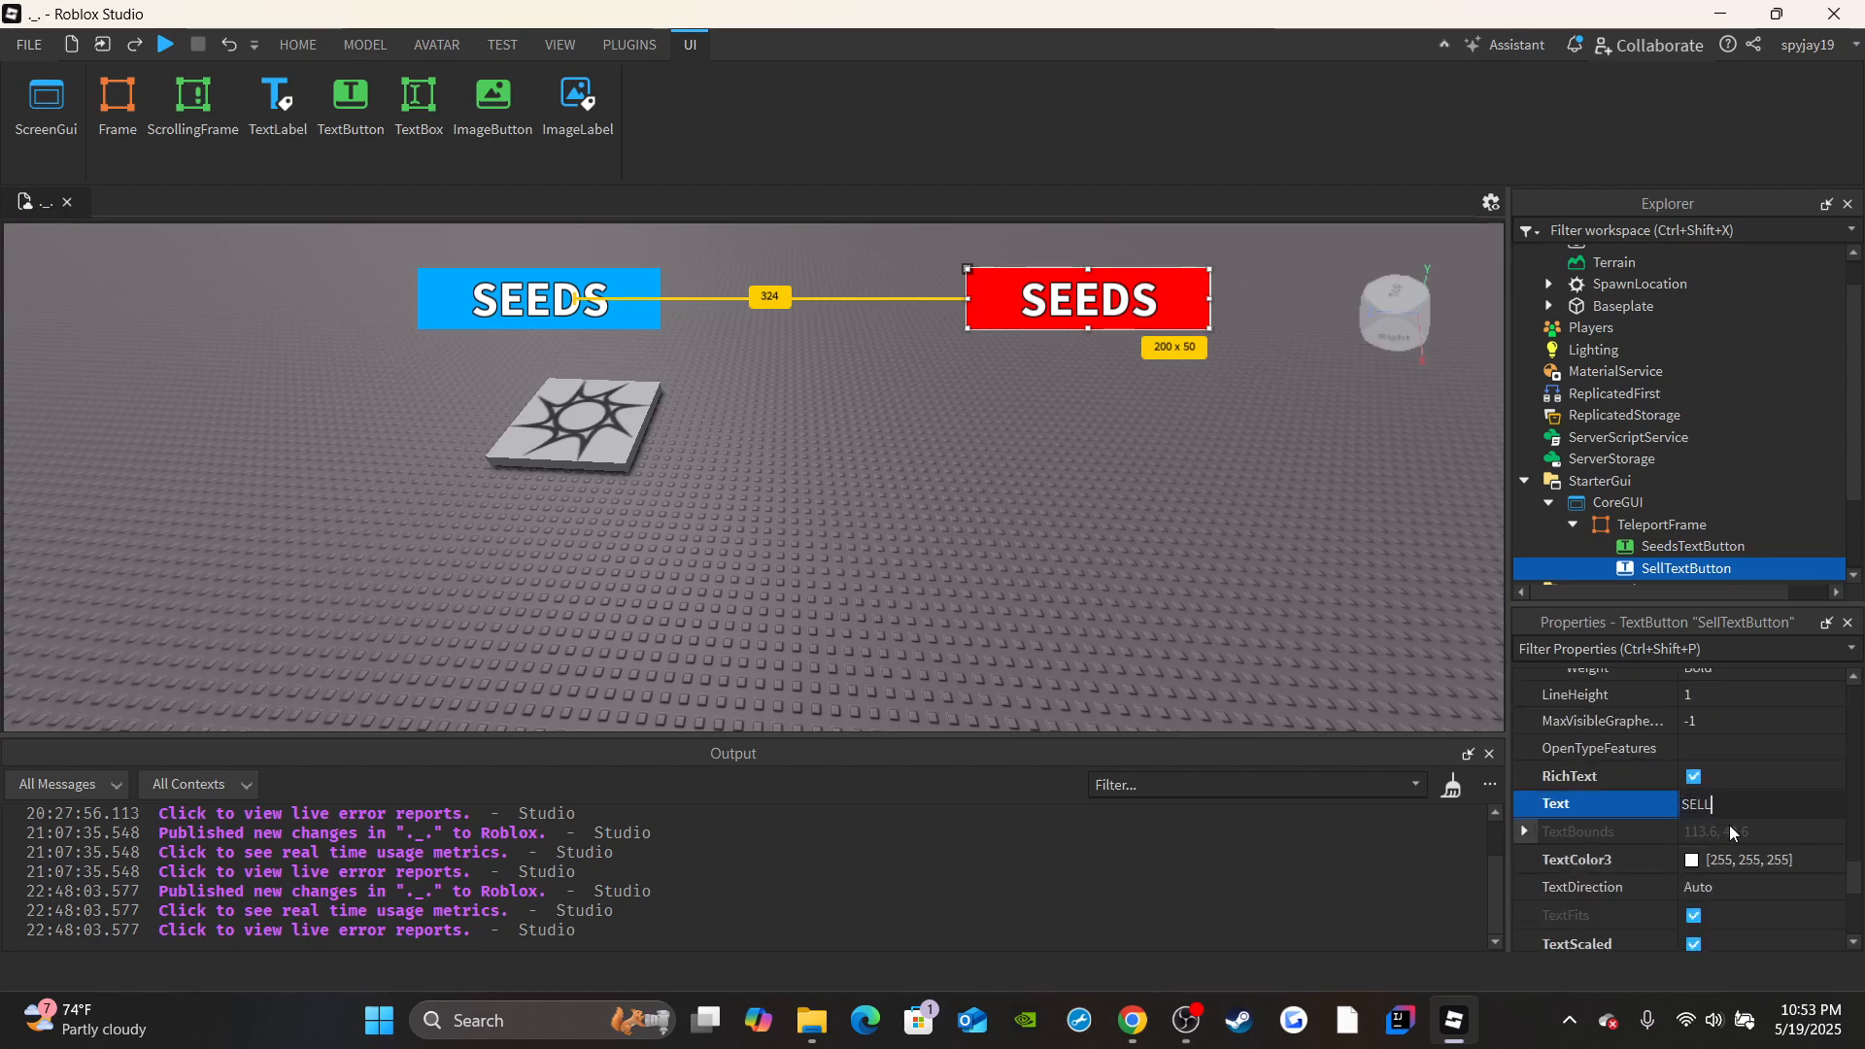
{"action": "key", "text": "Return"}
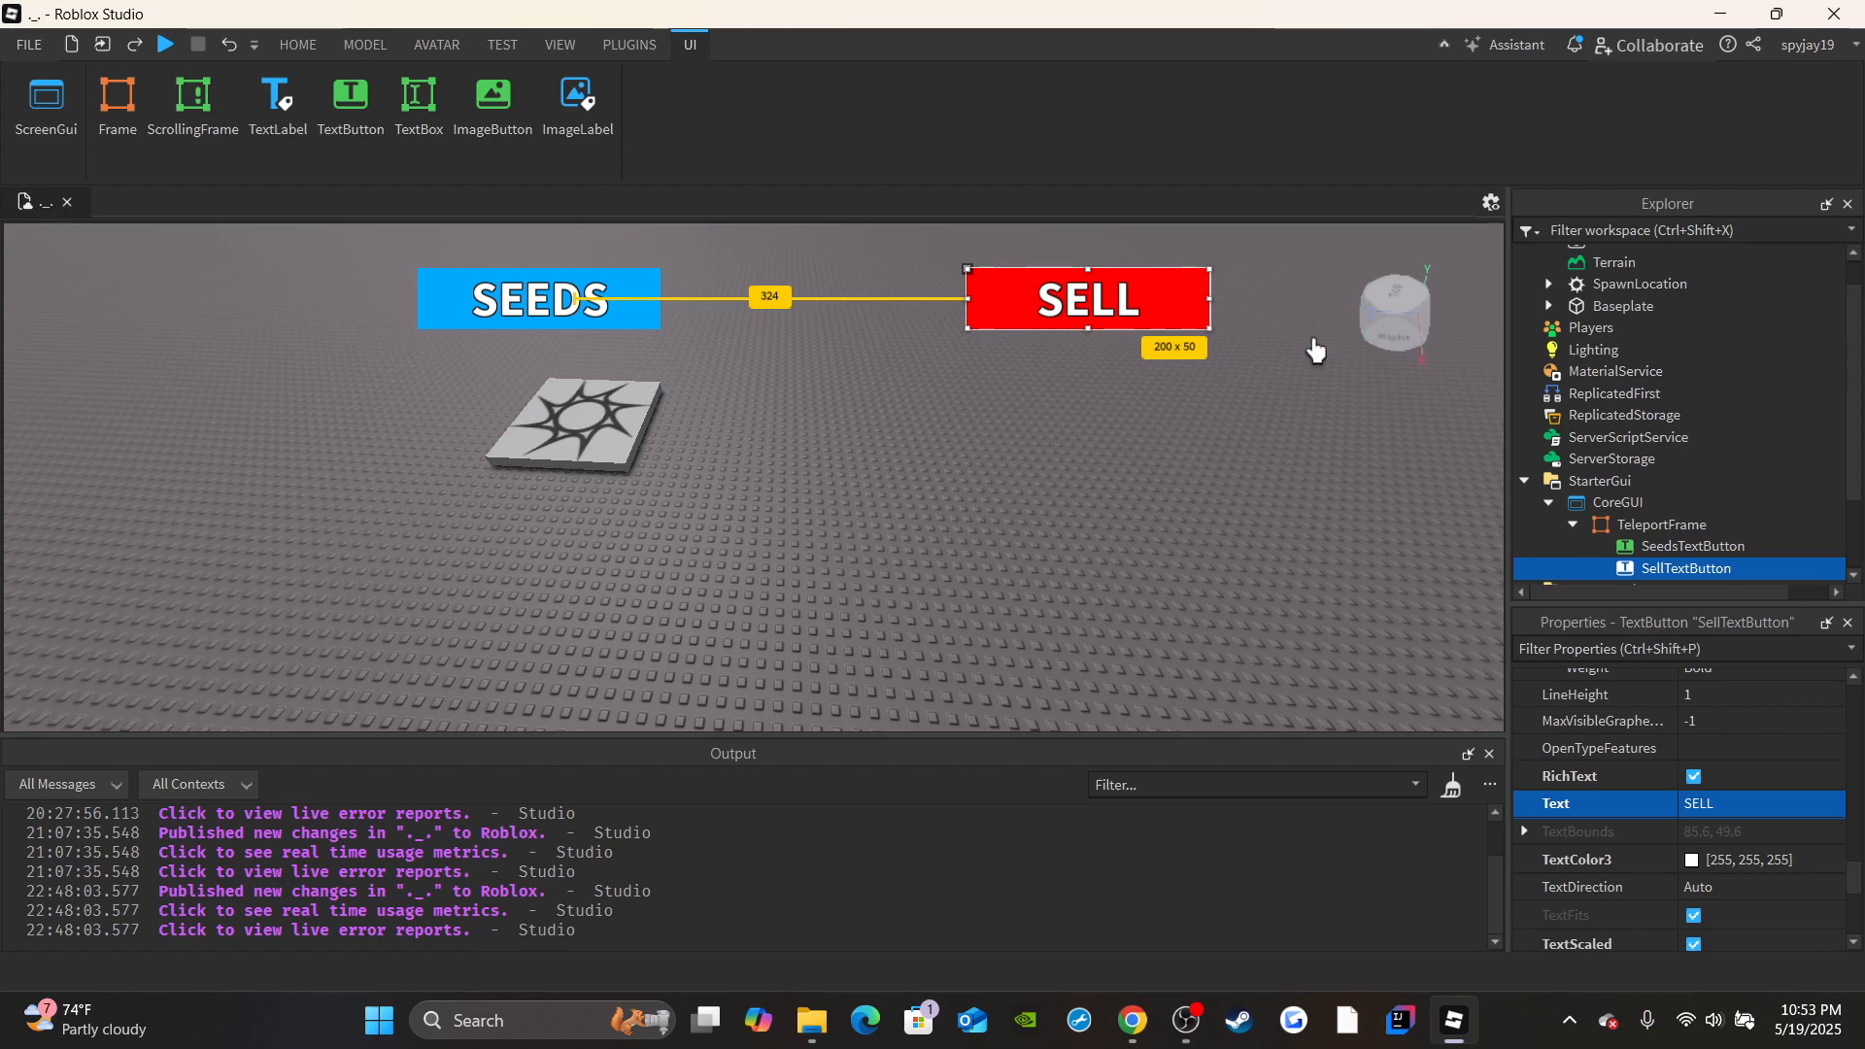
Duplicate SellTextButton, place the copy between the SEEDS and SELL buttons, and set its width to 250 pixels.
{"action": "key", "text": "ctrl+d"}
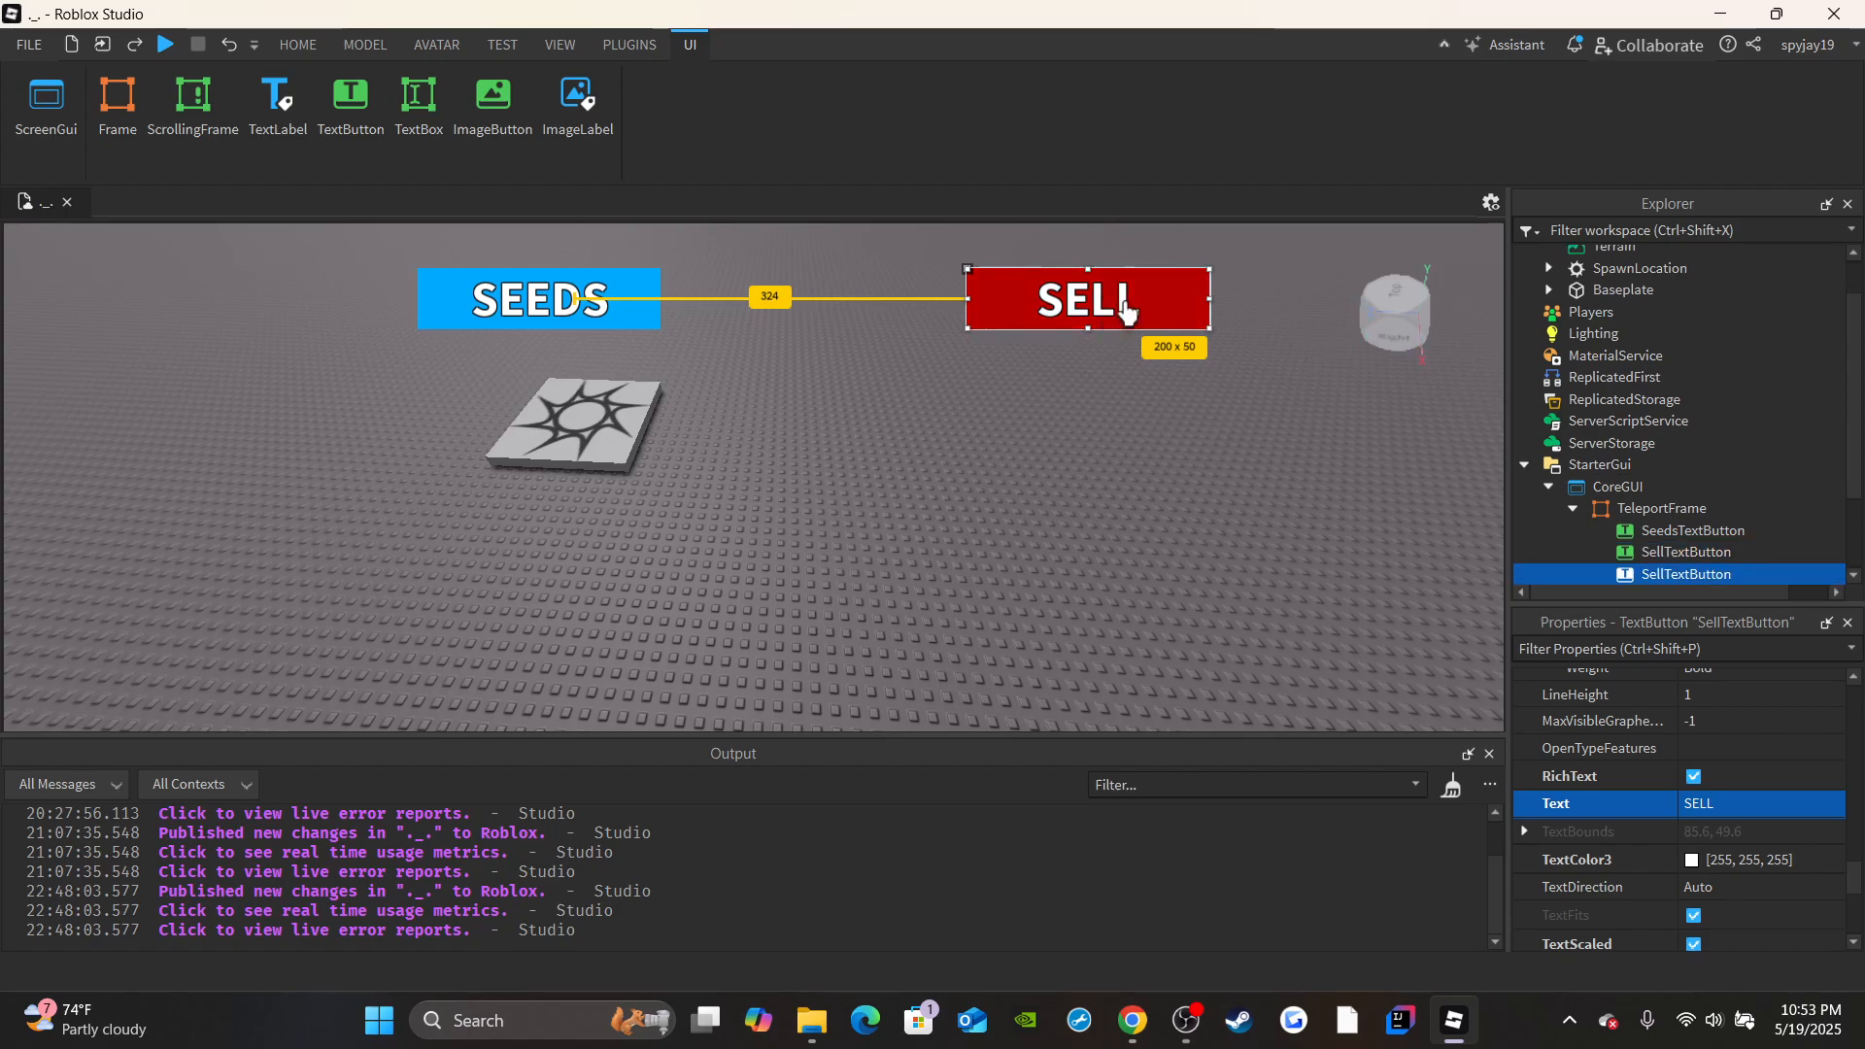
{"action": "left_click_drag", "start_coordinate": [1126, 313], "coordinate": [846, 312]}
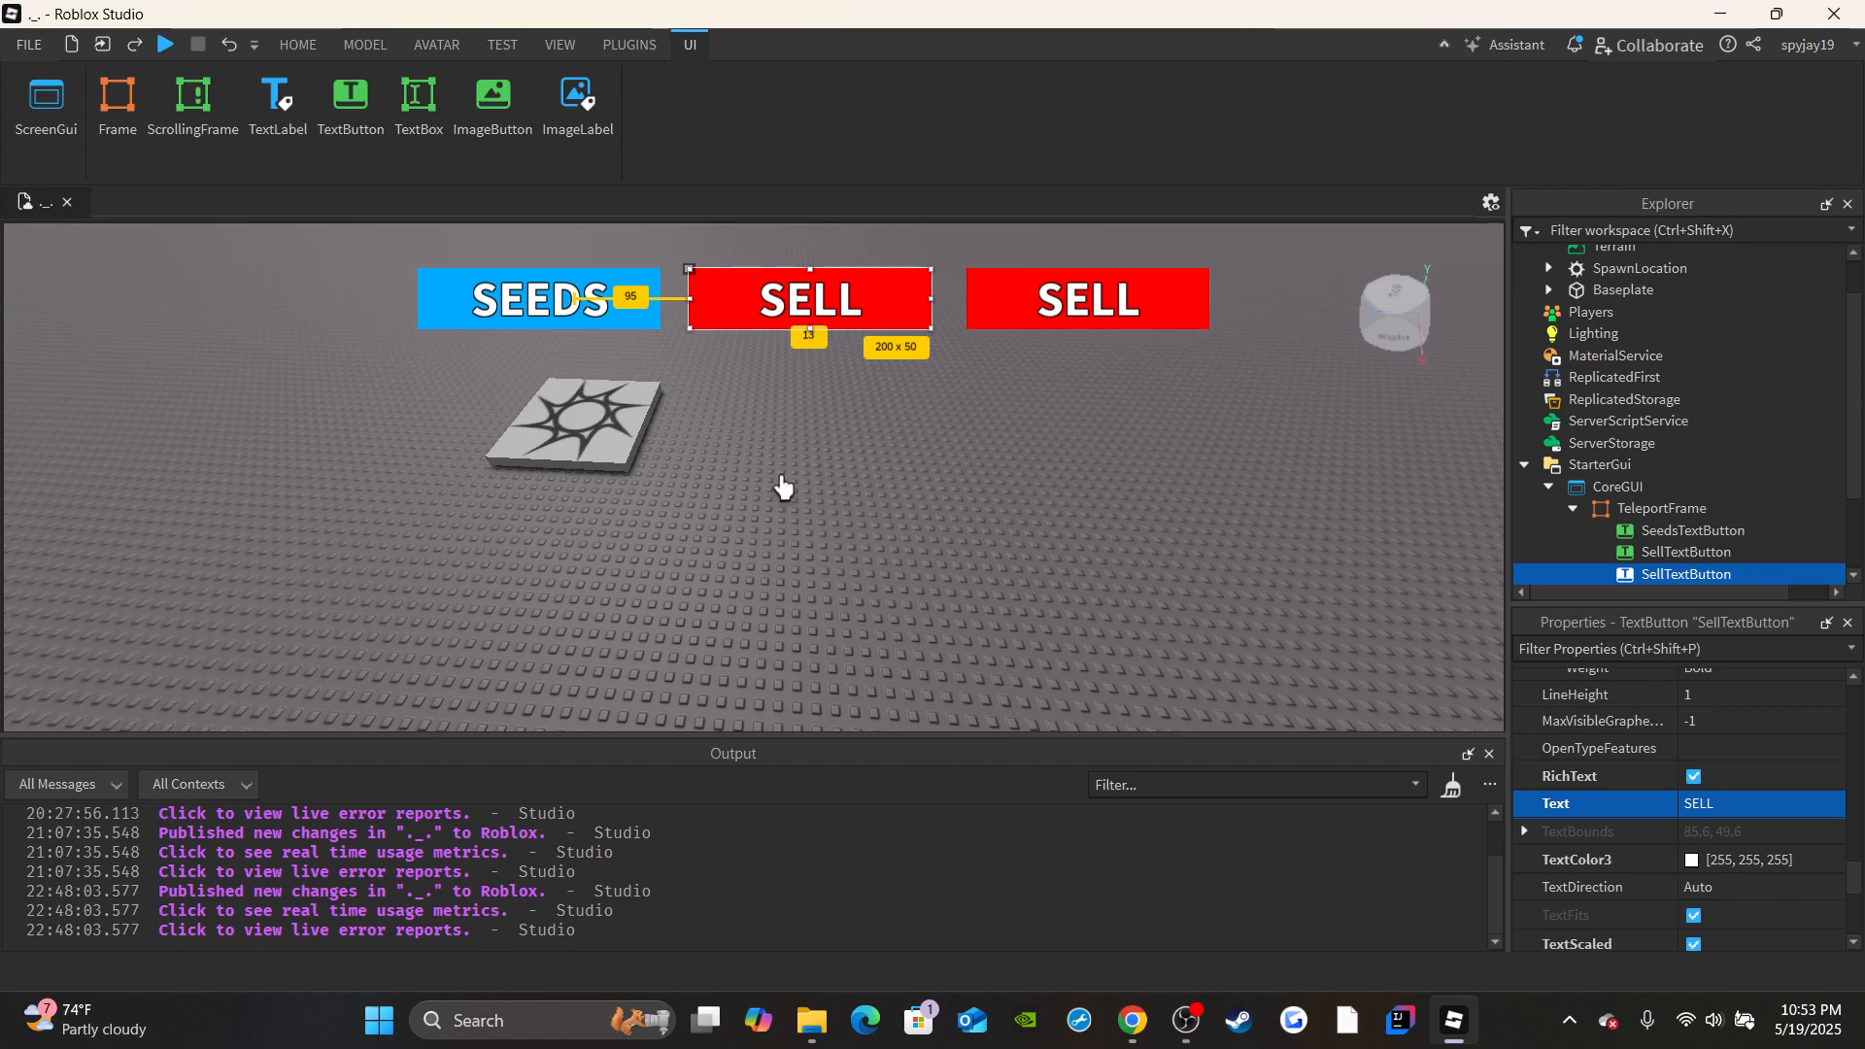
{"action": "scroll", "coordinate": [1733, 828], "scroll_direction": "up", "scroll_amount": 10}
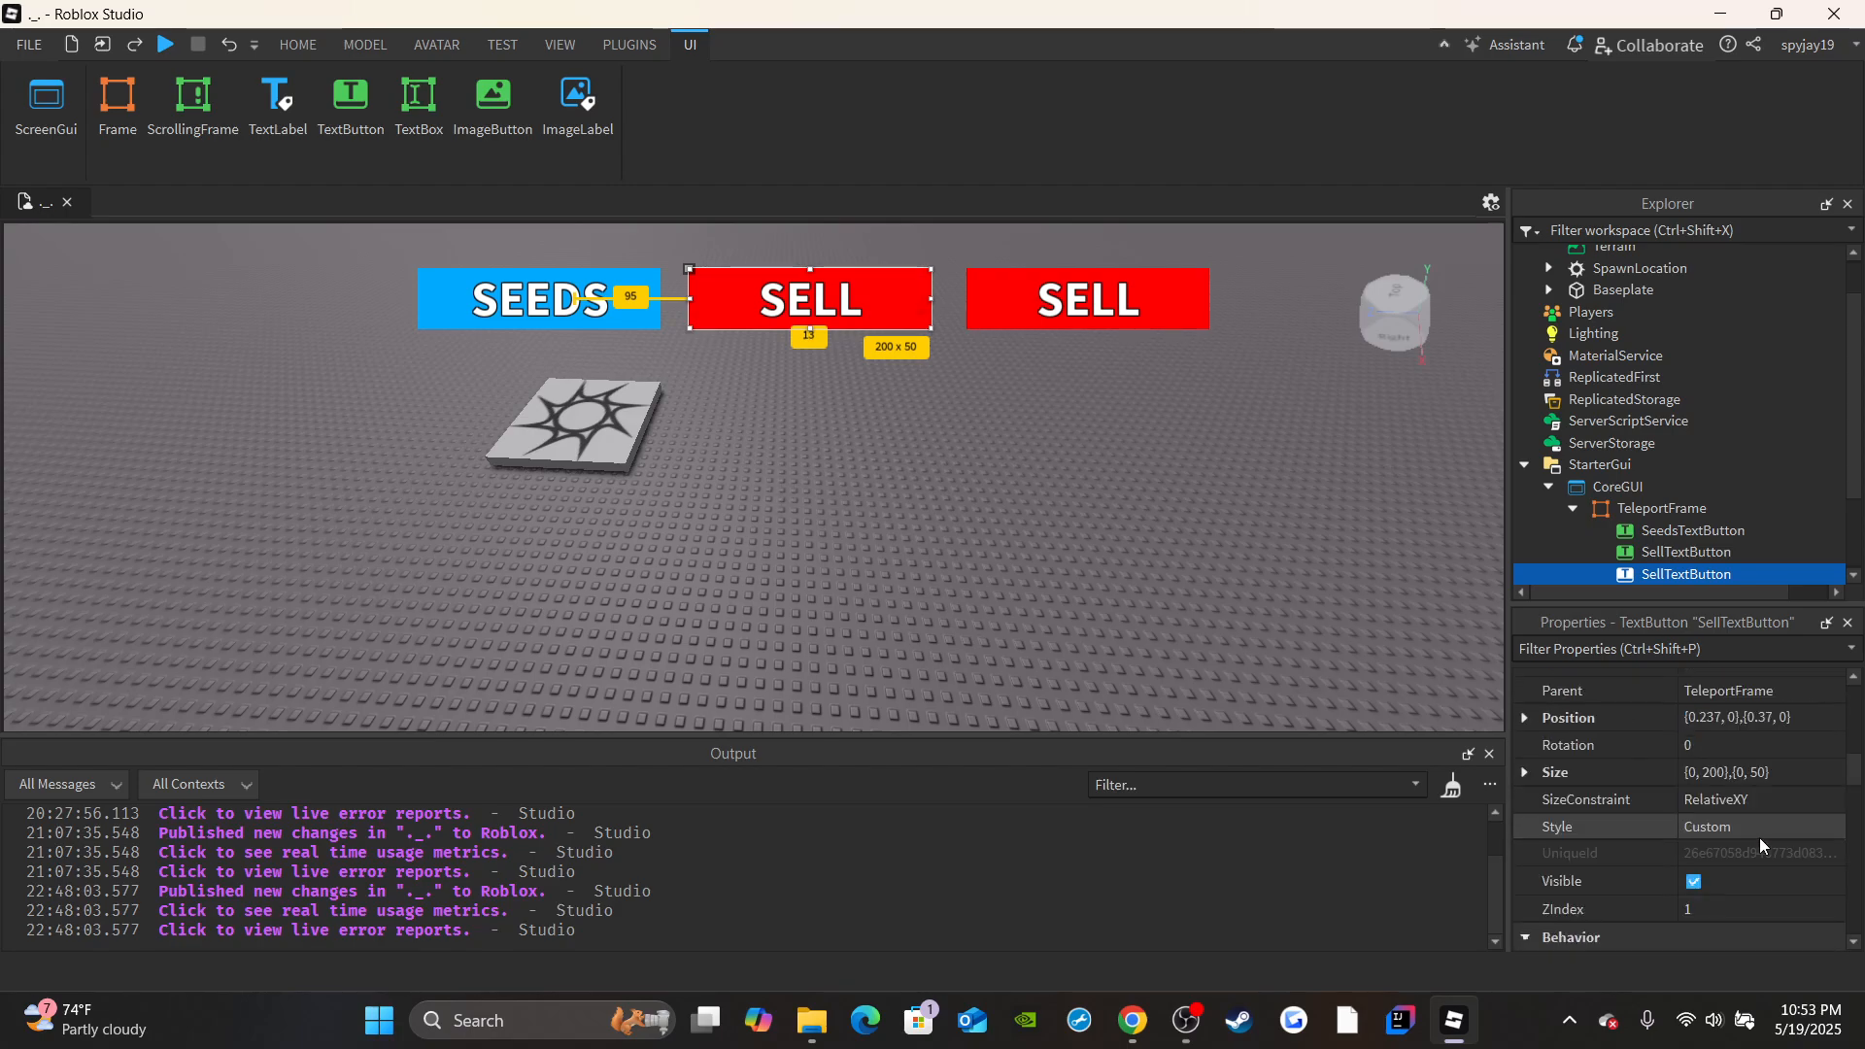
{"action": "scroll", "coordinate": [1747, 837], "scroll_direction": "down", "scroll_amount": 3}
{"action": "double_click", "coordinate": [1711, 850]}
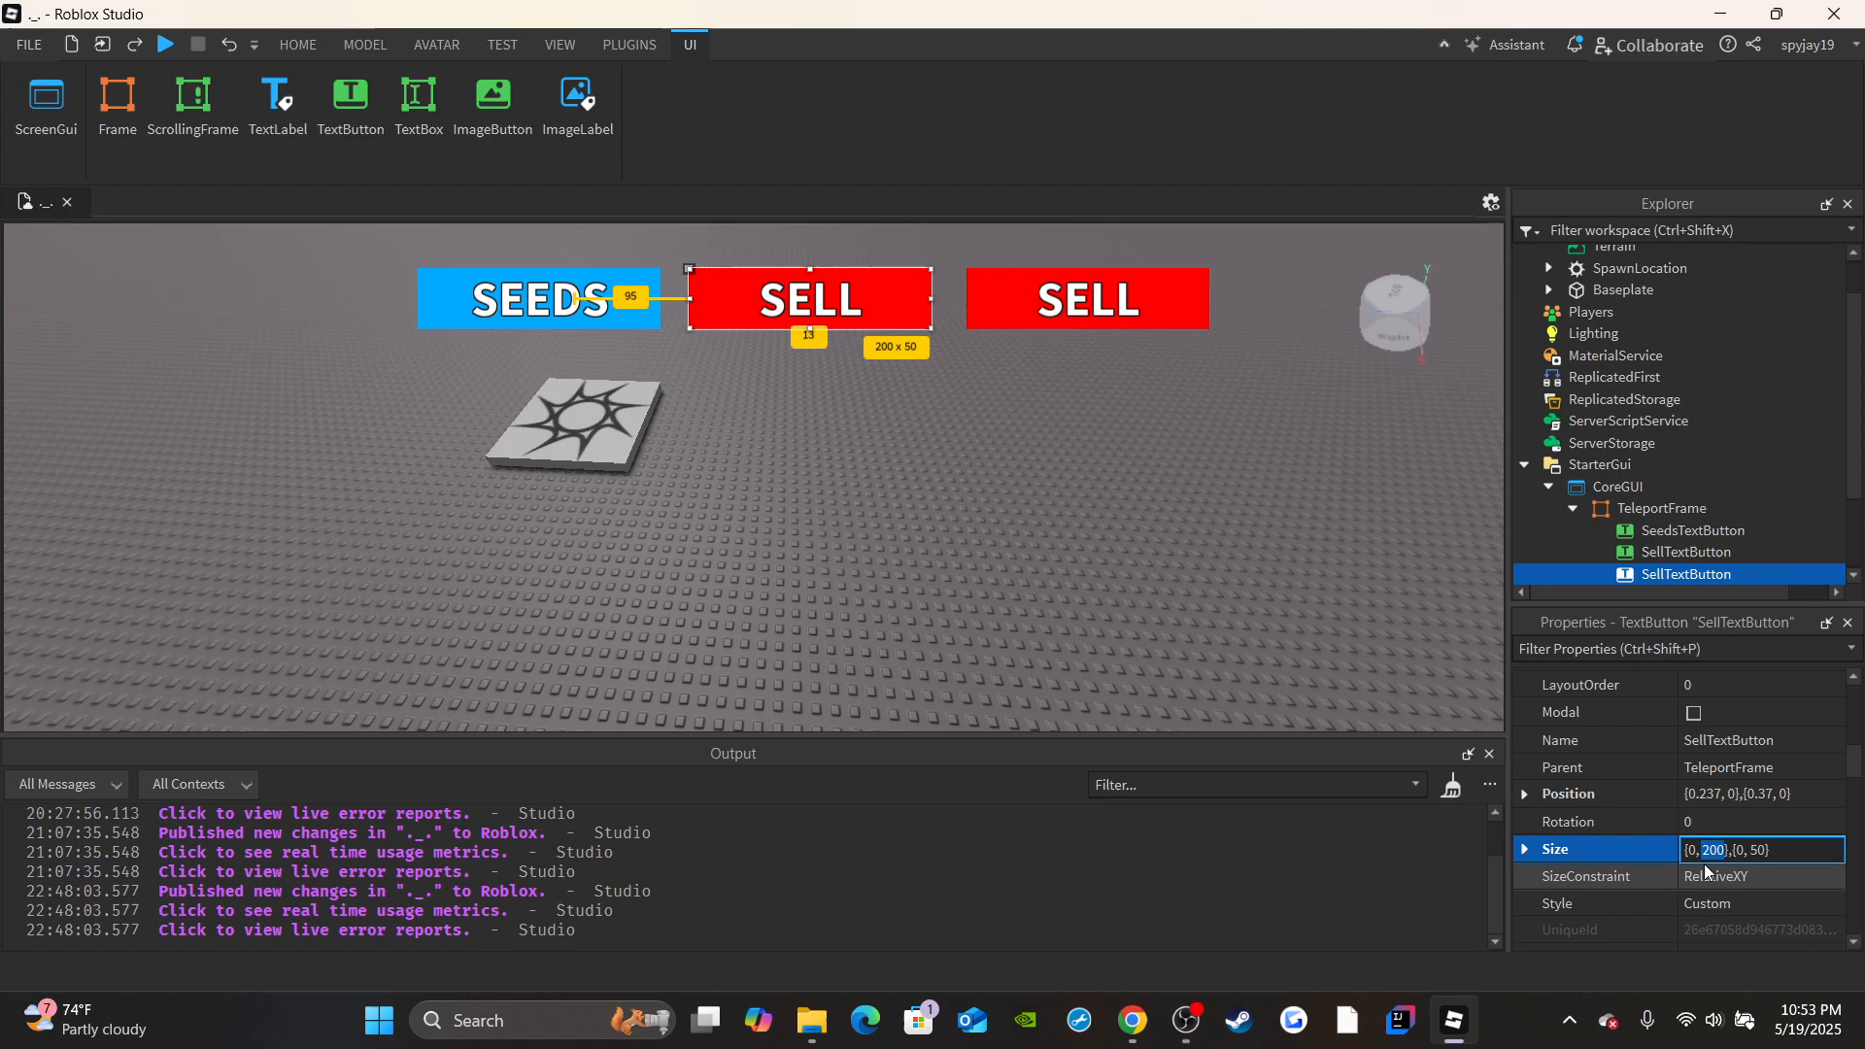
{"action": "type", "text": "250"}
{"action": "key", "text": "Return"}
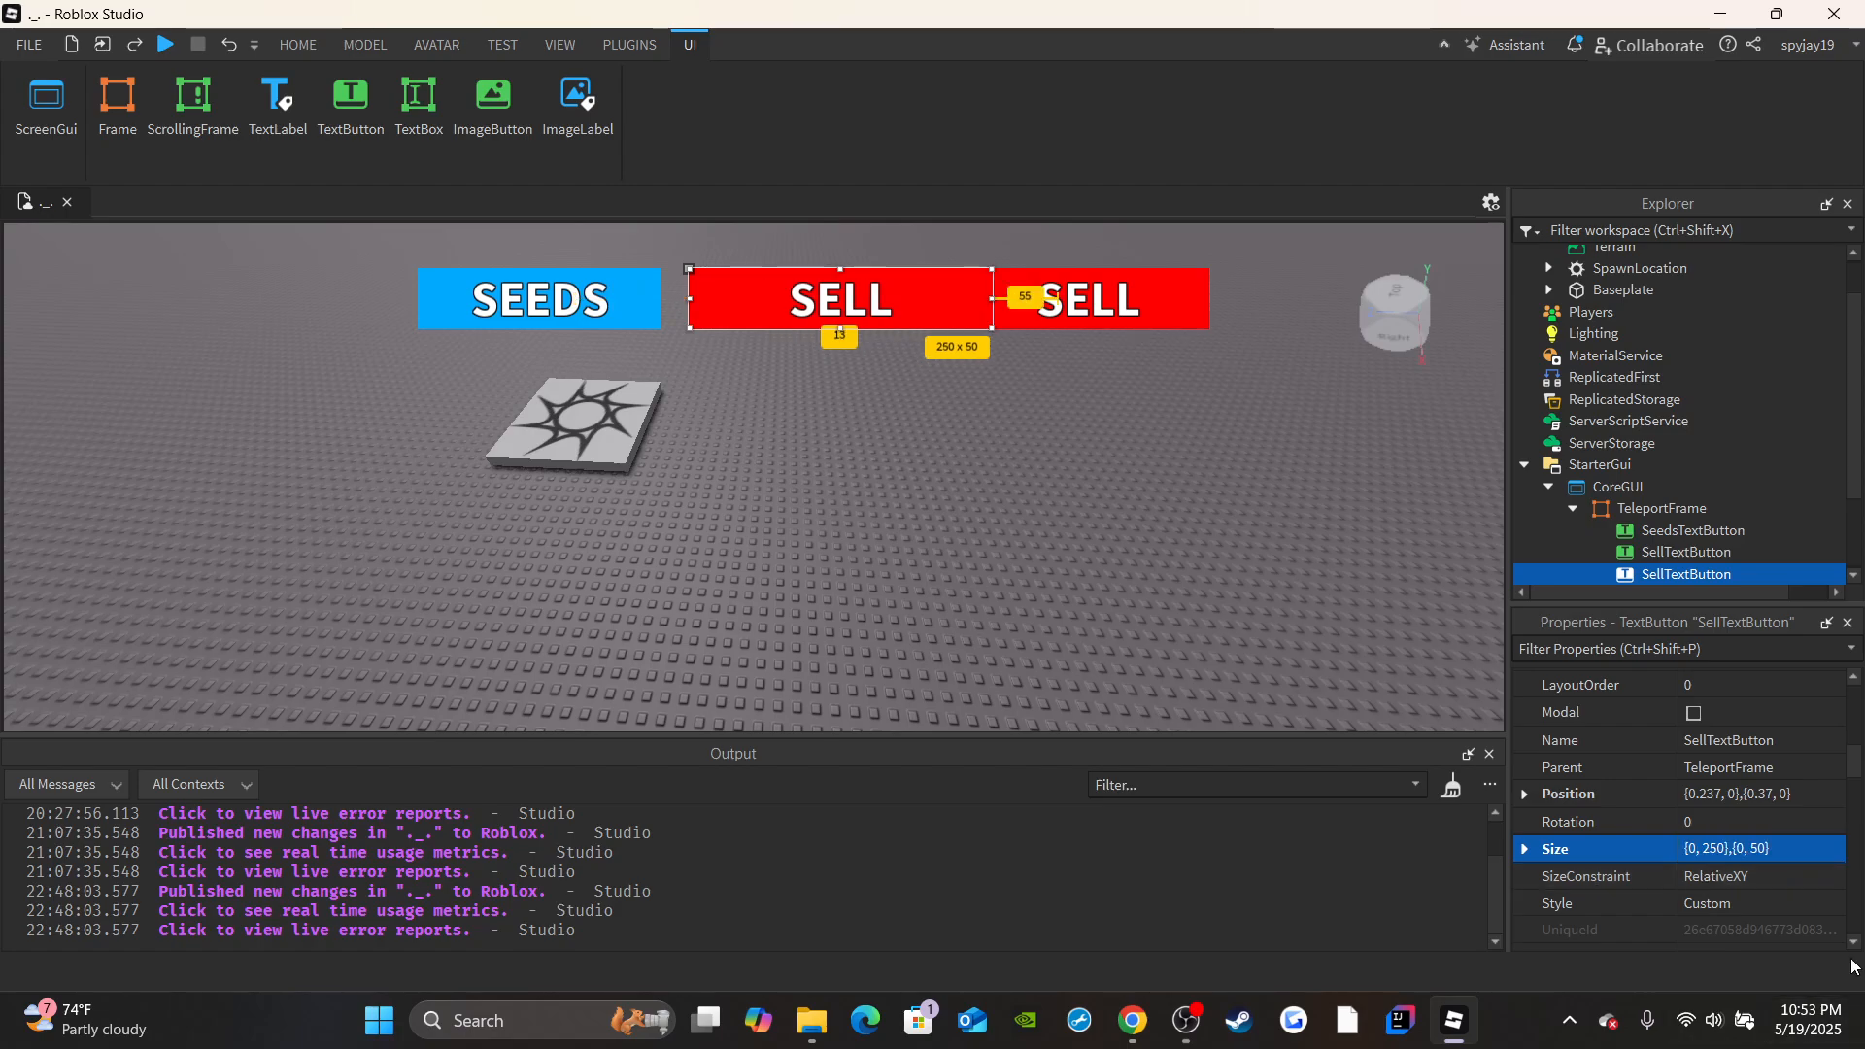
Set the middle button's width to 225 pixels and position it in the gap between its two neighbors.
{"action": "left_click_drag", "start_coordinate": [907, 312], "coordinate": [879, 314]}
{"action": "double_click", "coordinate": [1712, 851]}
{"action": "type", "text": "225"}
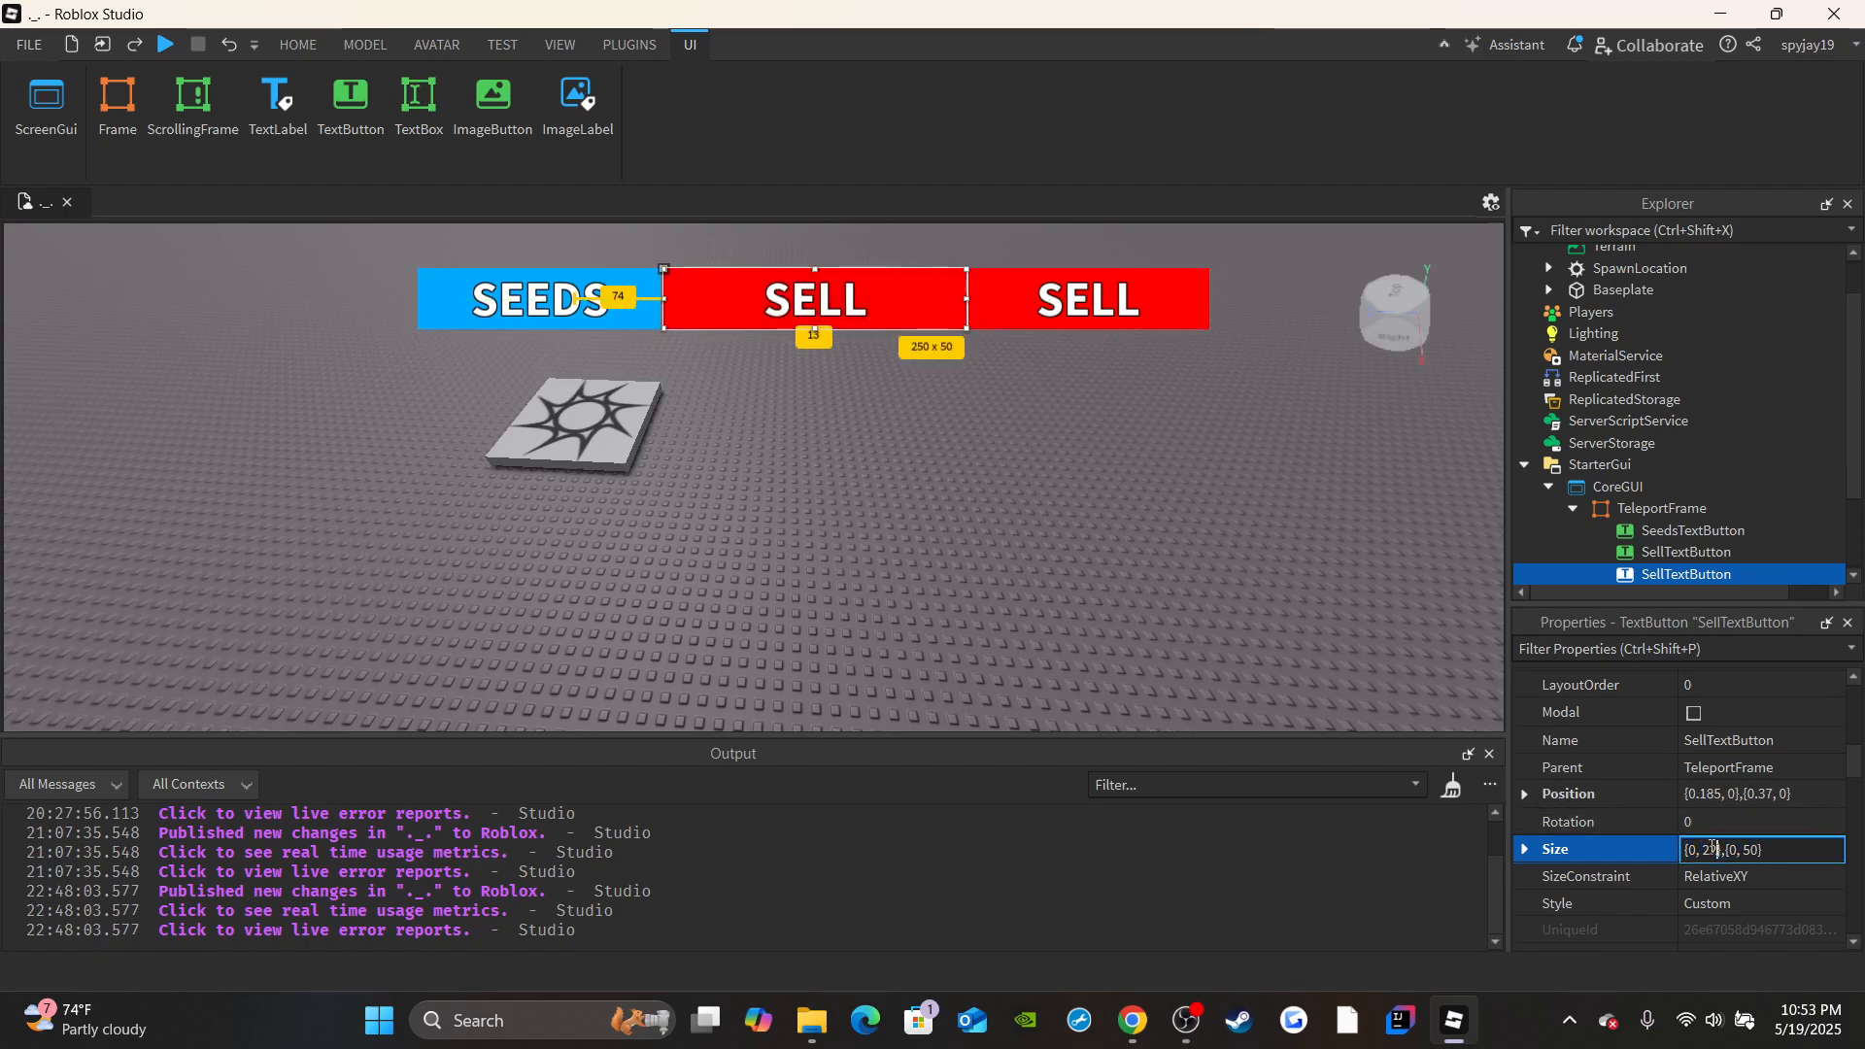
{"action": "key", "text": "Return"}
{"action": "left_click_drag", "start_coordinate": [791, 324], "coordinate": [802, 328]}
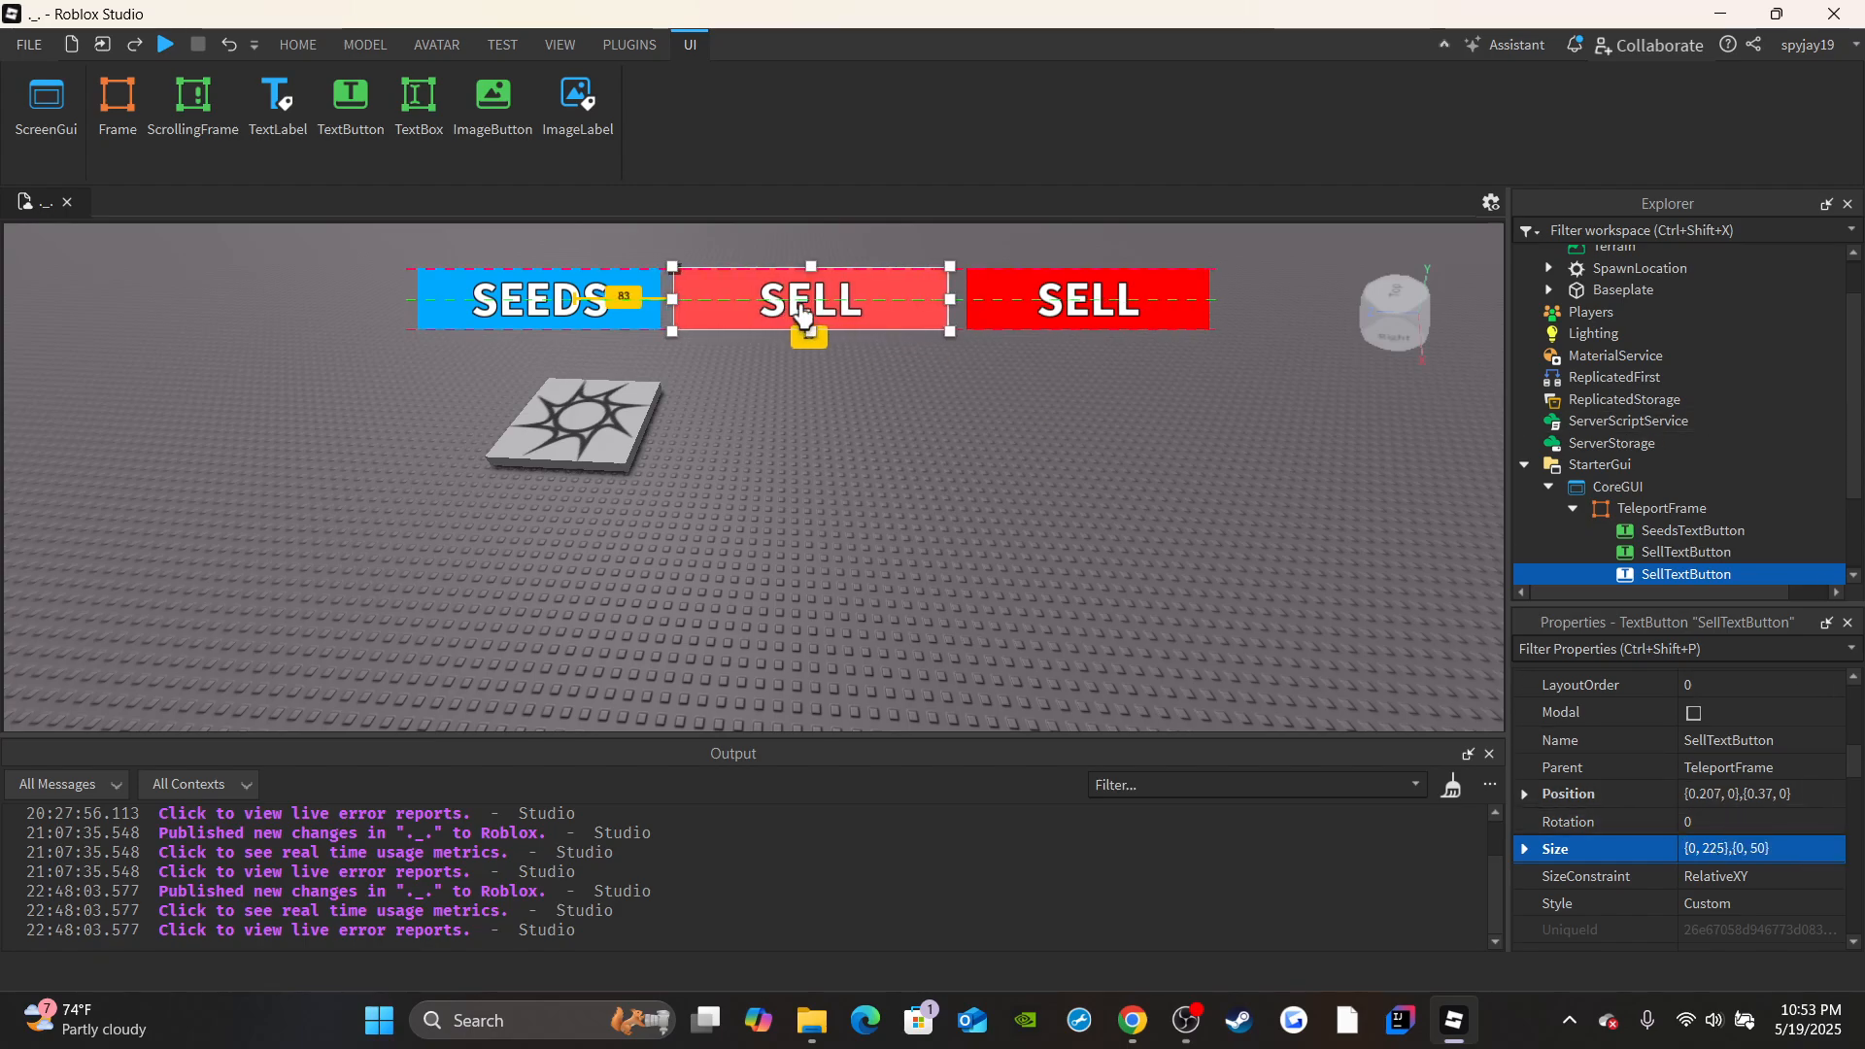
Set the middle button's height to 75 pixels and move it up to line up with the buttons beside it.
{"action": "left_click", "coordinate": [1754, 848]}
{"action": "double_click", "coordinate": [1755, 848]}
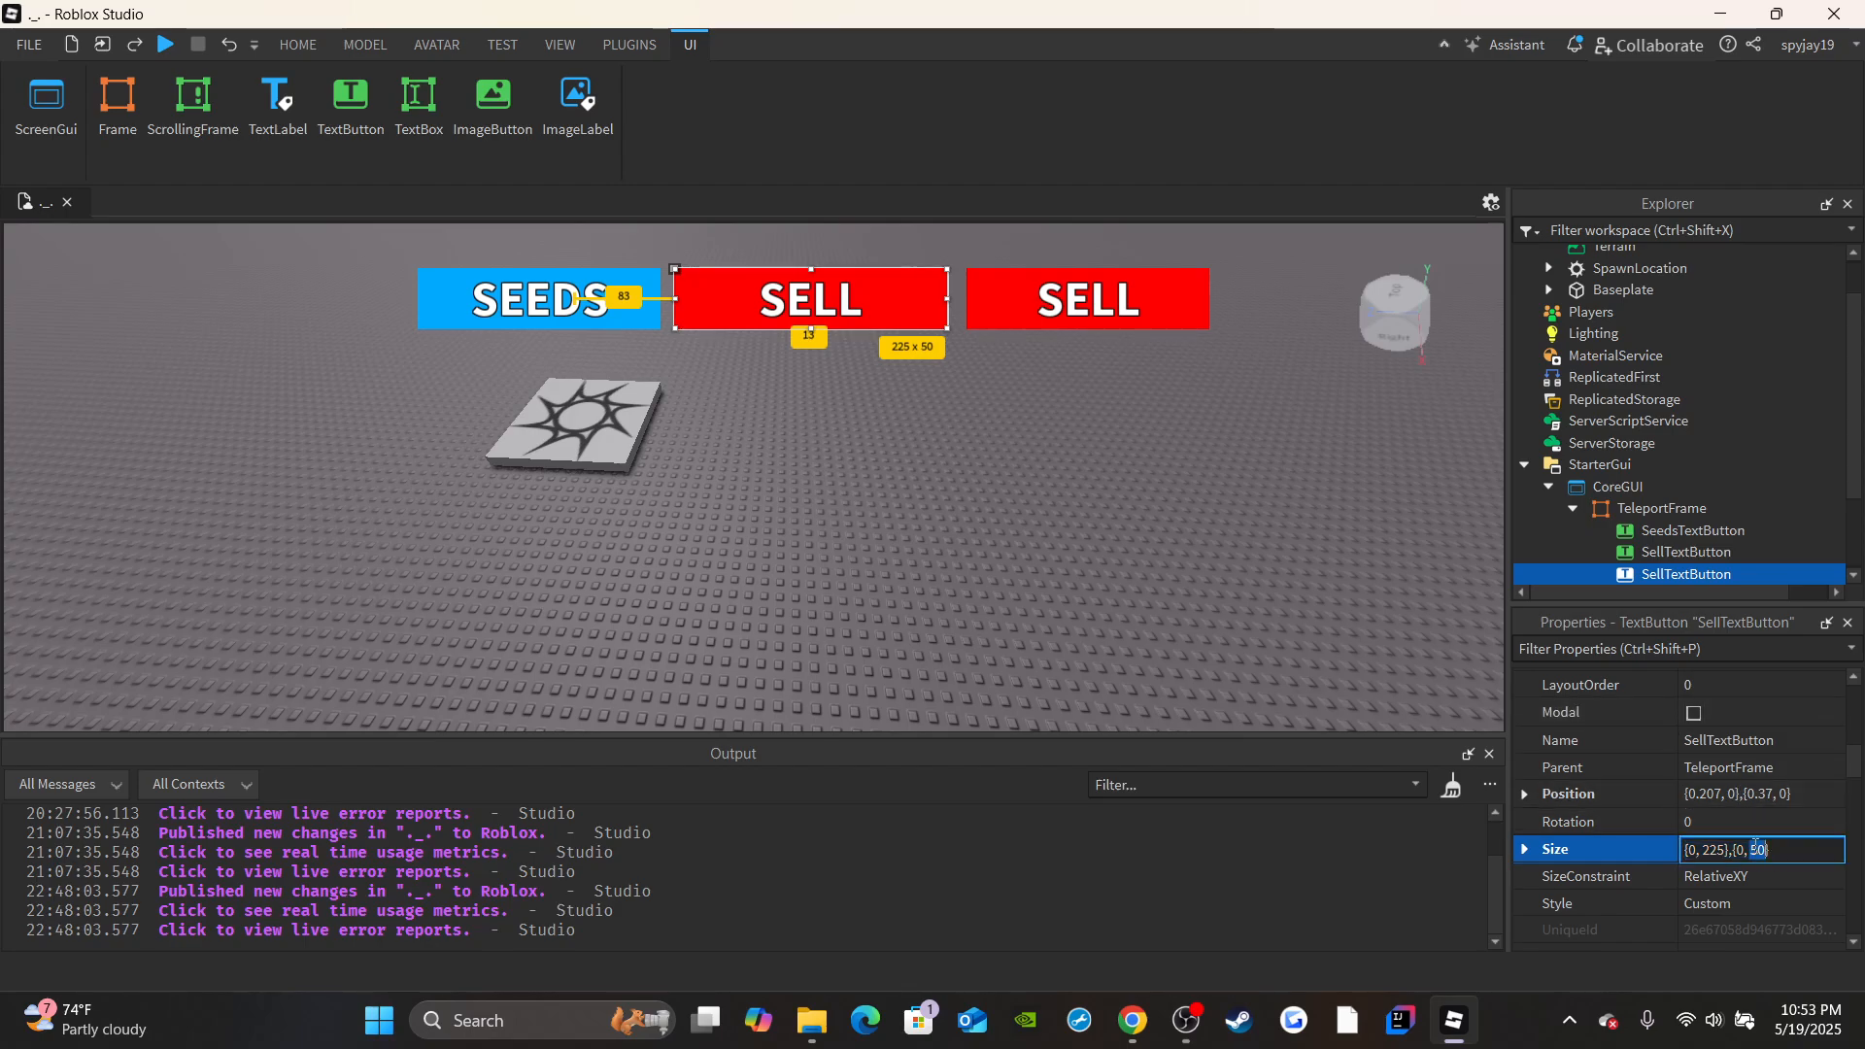
{"action": "type", "text": "75"}
{"action": "key", "text": "Return"}
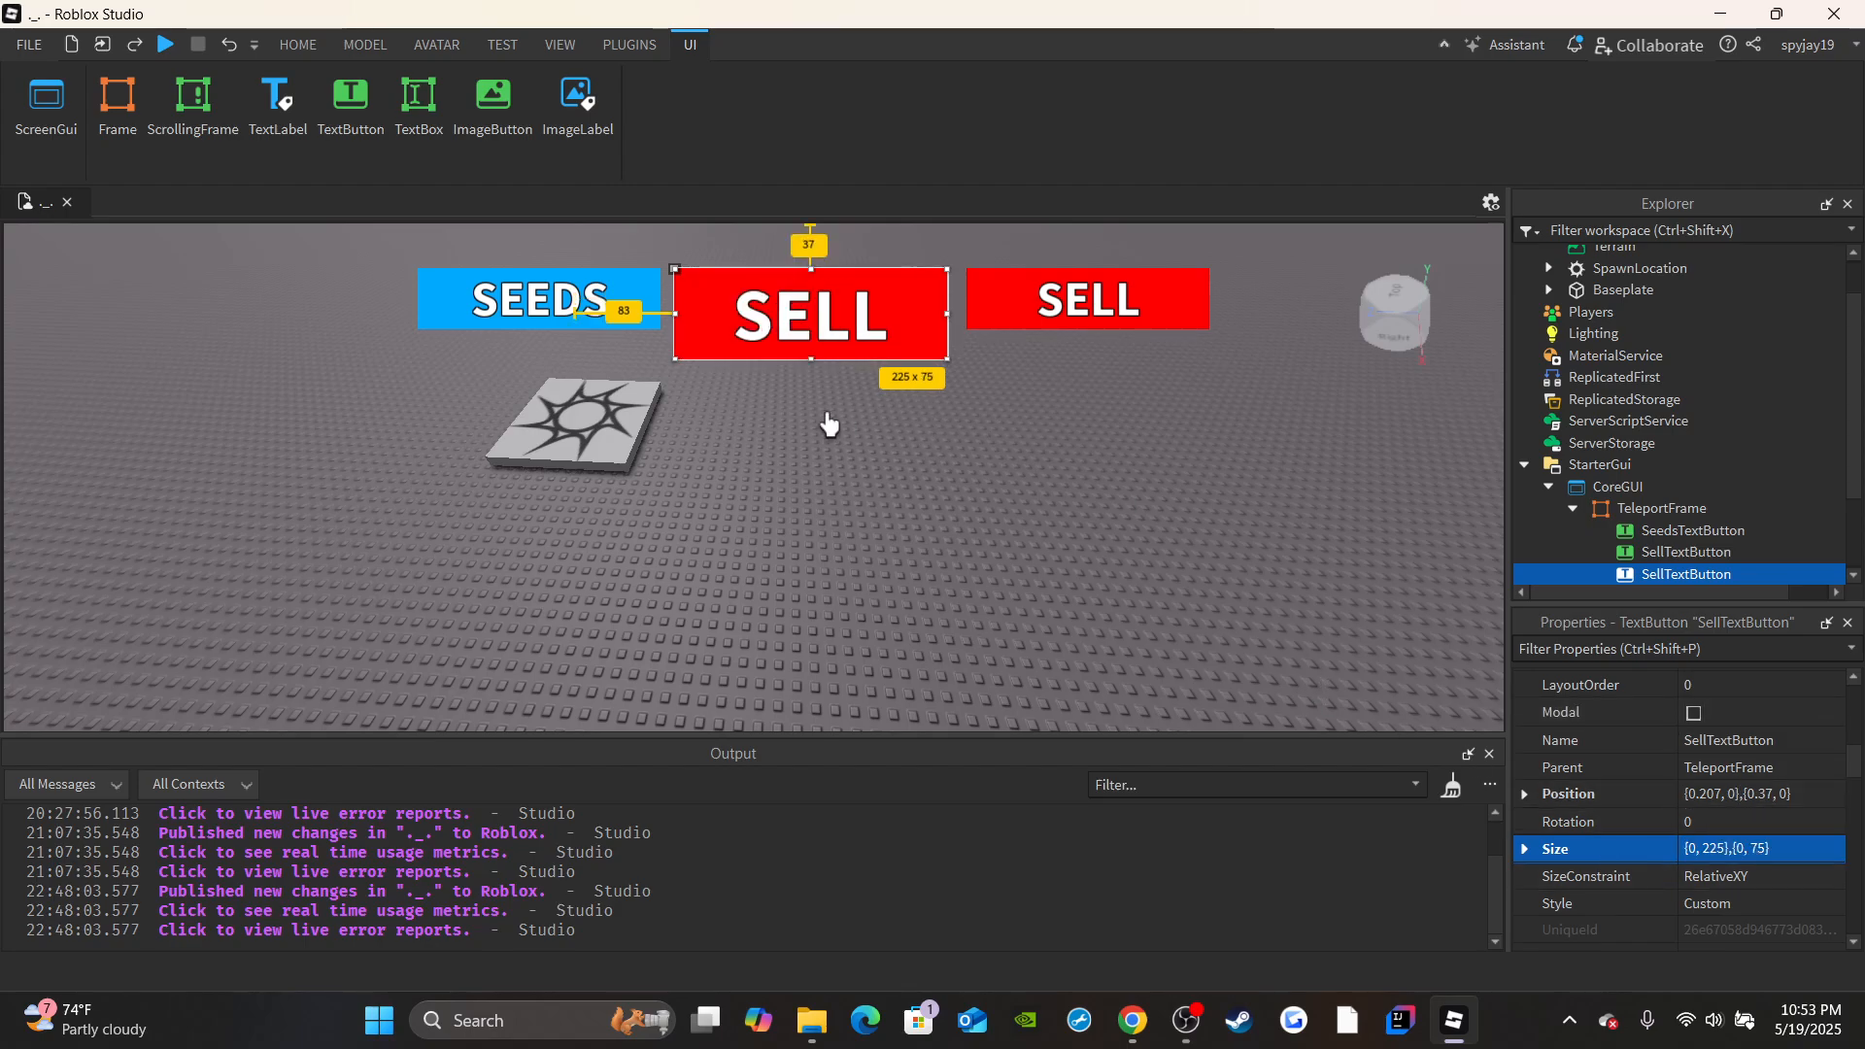
{"action": "left_click_drag", "start_coordinate": [825, 326], "coordinate": [829, 309]}
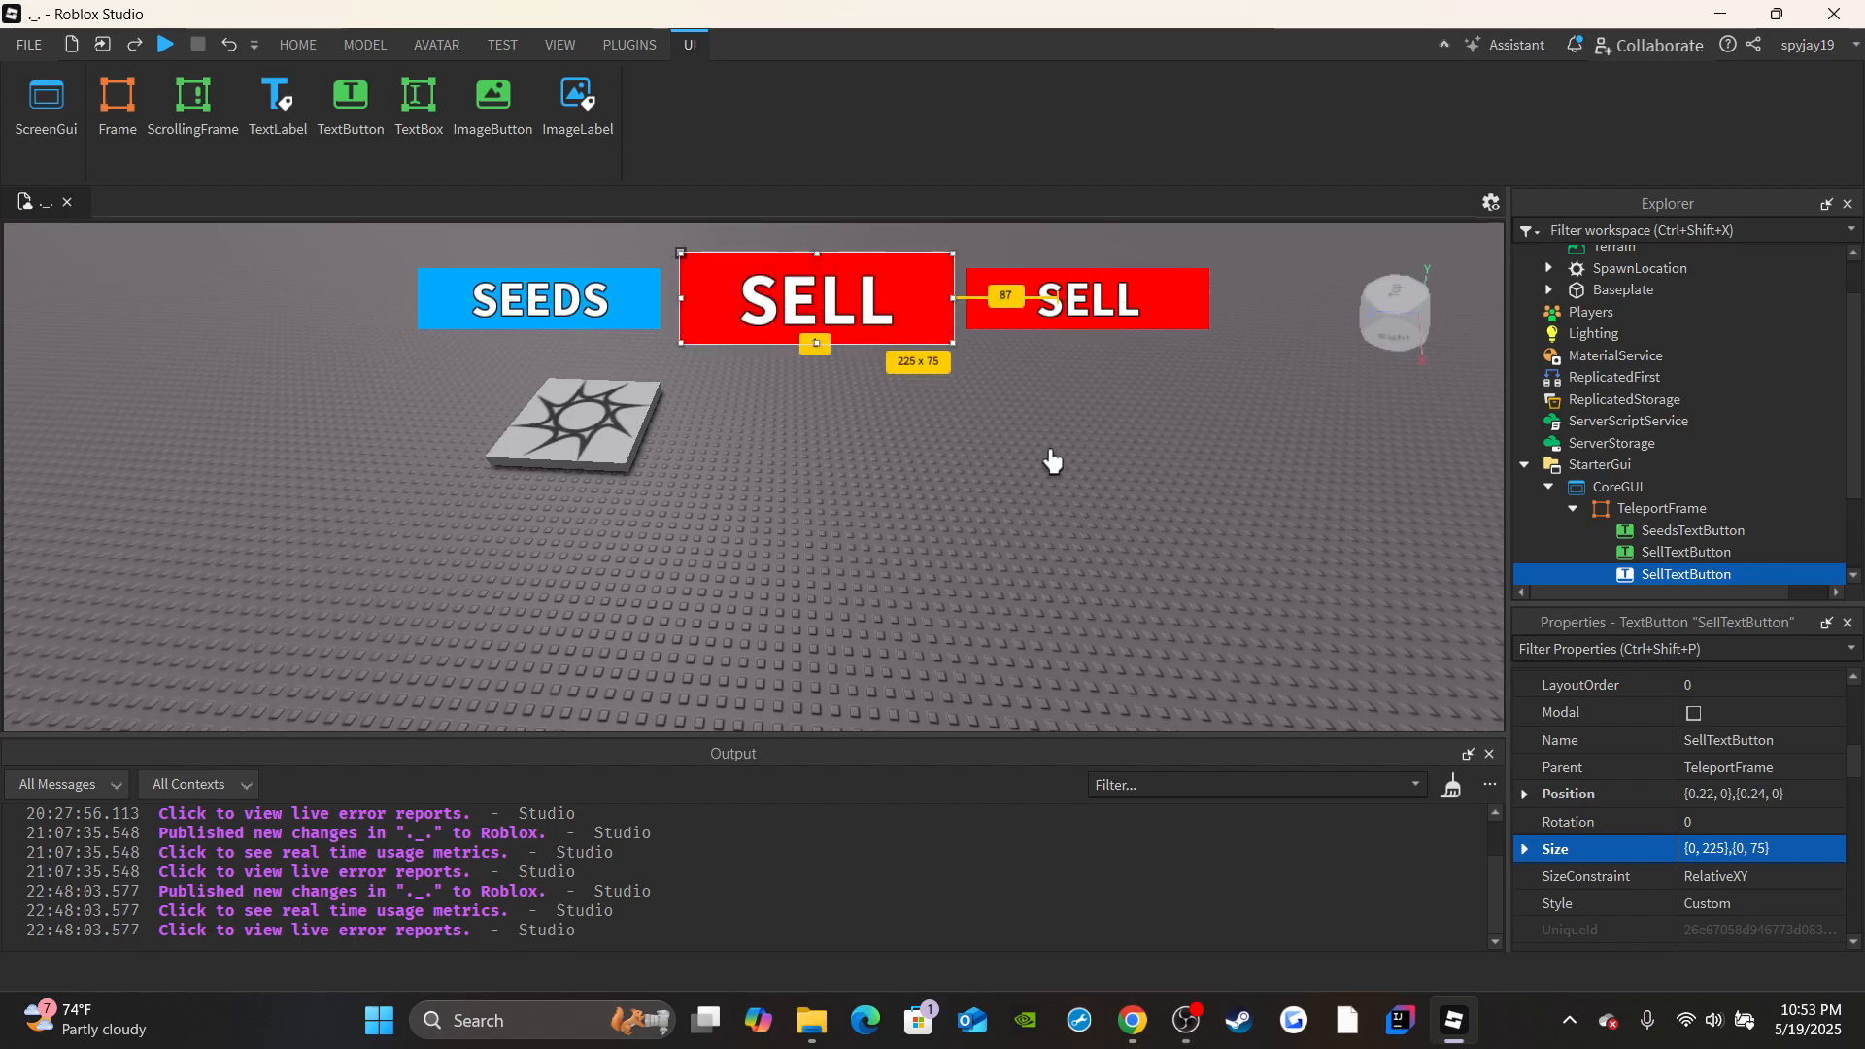
{"action": "scroll", "coordinate": [1690, 854], "scroll_direction": "up", "scroll_amount": 5}
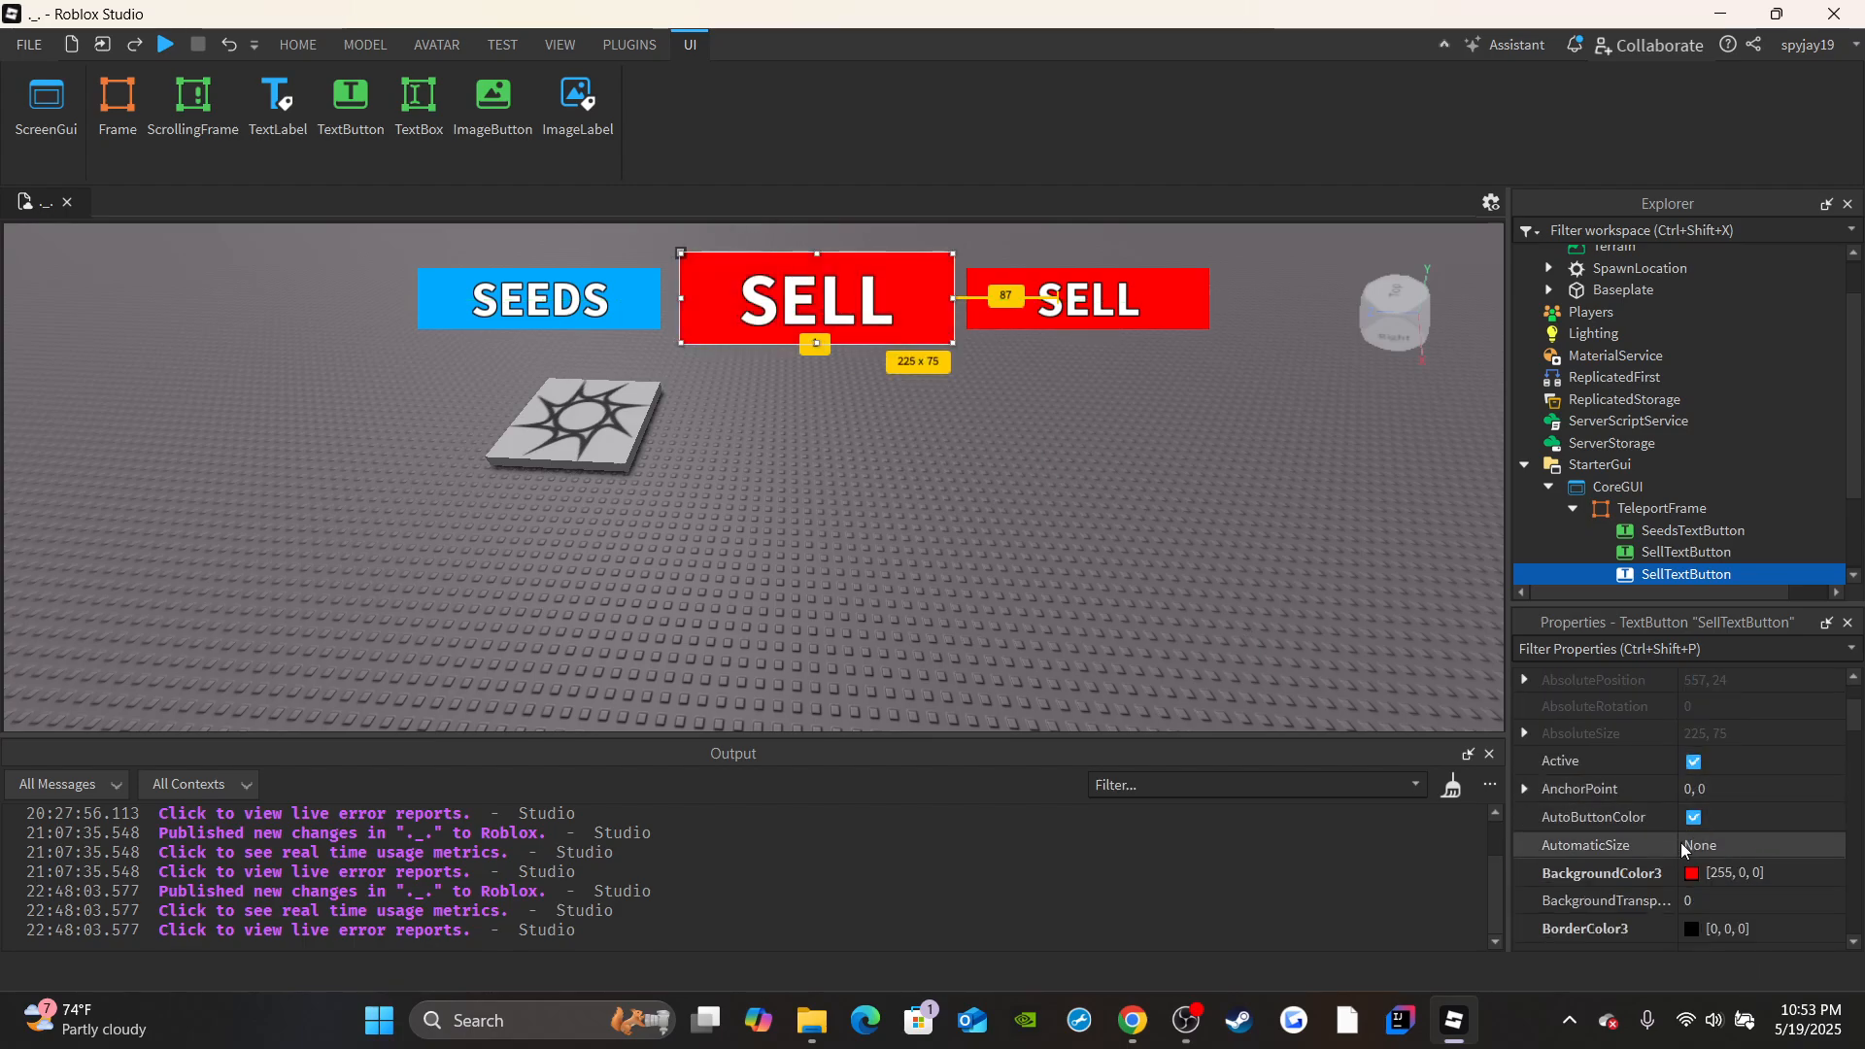
{"action": "left_click", "coordinate": [1691, 874]}
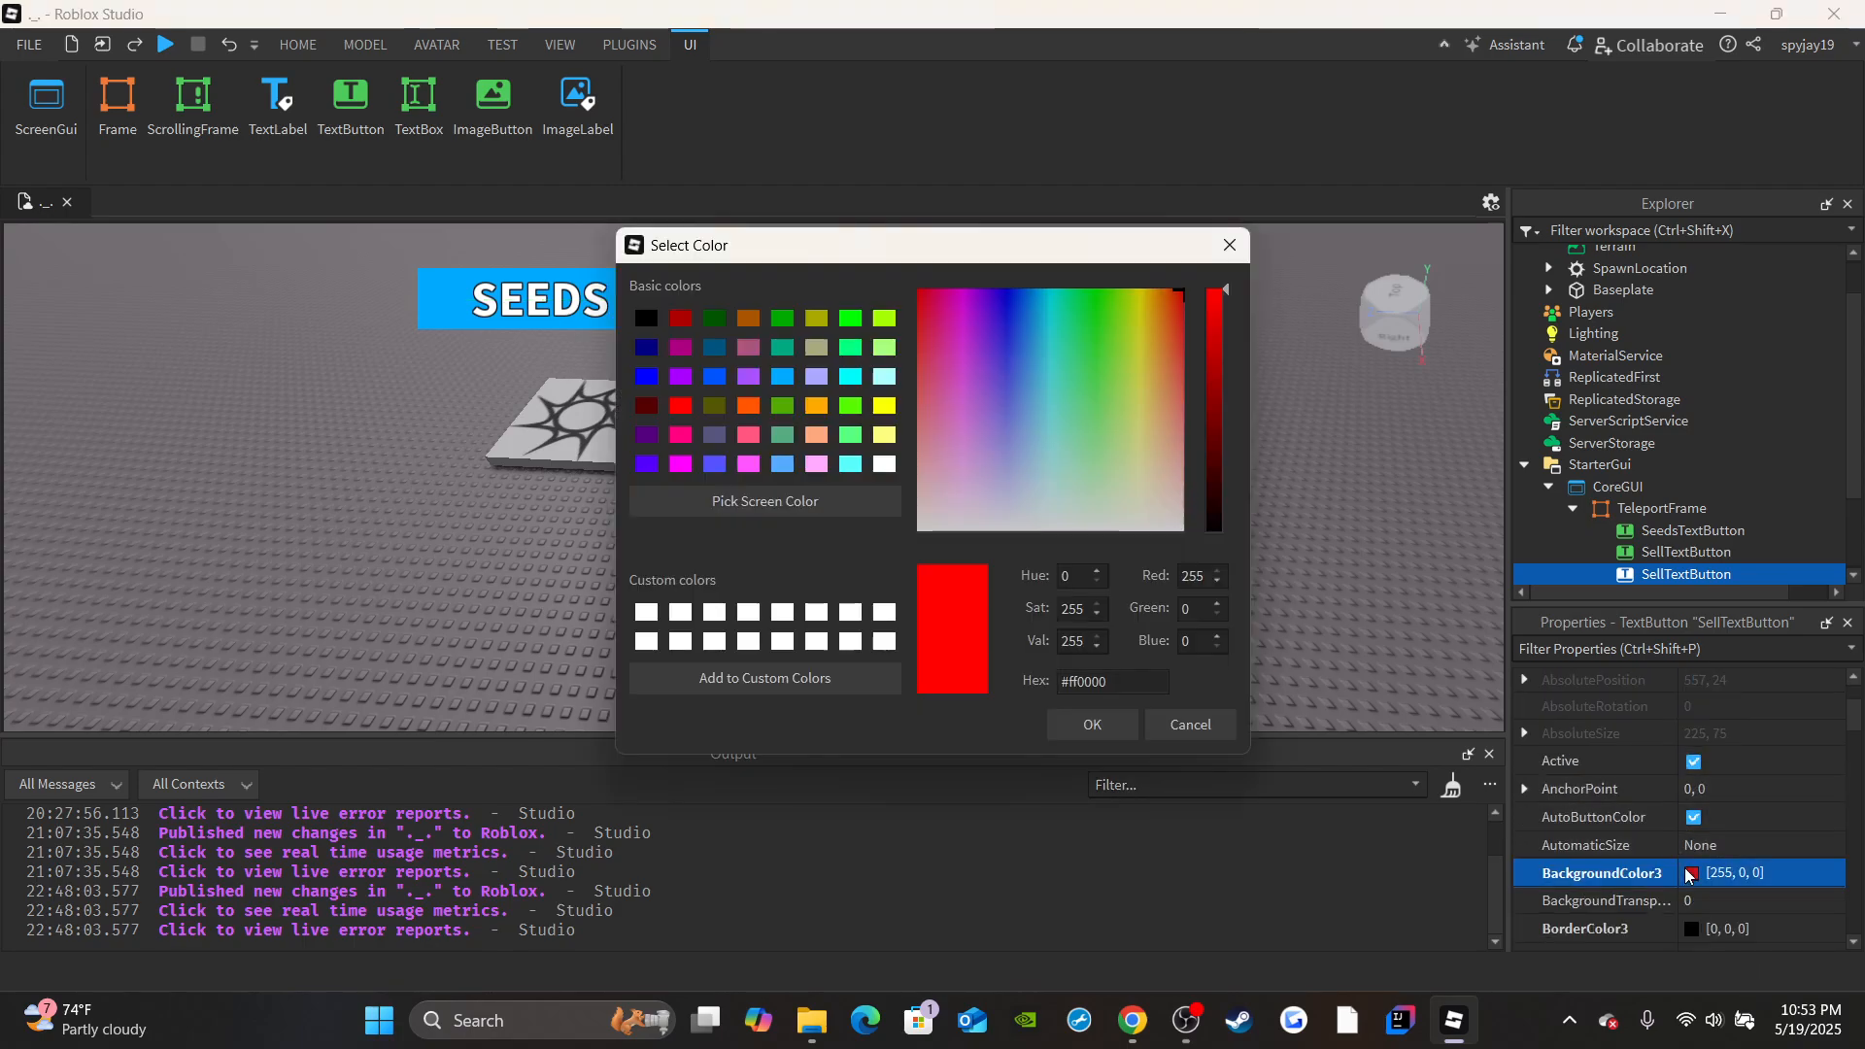
{"action": "left_click", "coordinate": [1203, 725]}
{"action": "left_click", "coordinate": [1807, 871]}
{"action": "left_click", "coordinate": [1694, 873]}
{"action": "left_click", "coordinate": [1193, 724]}
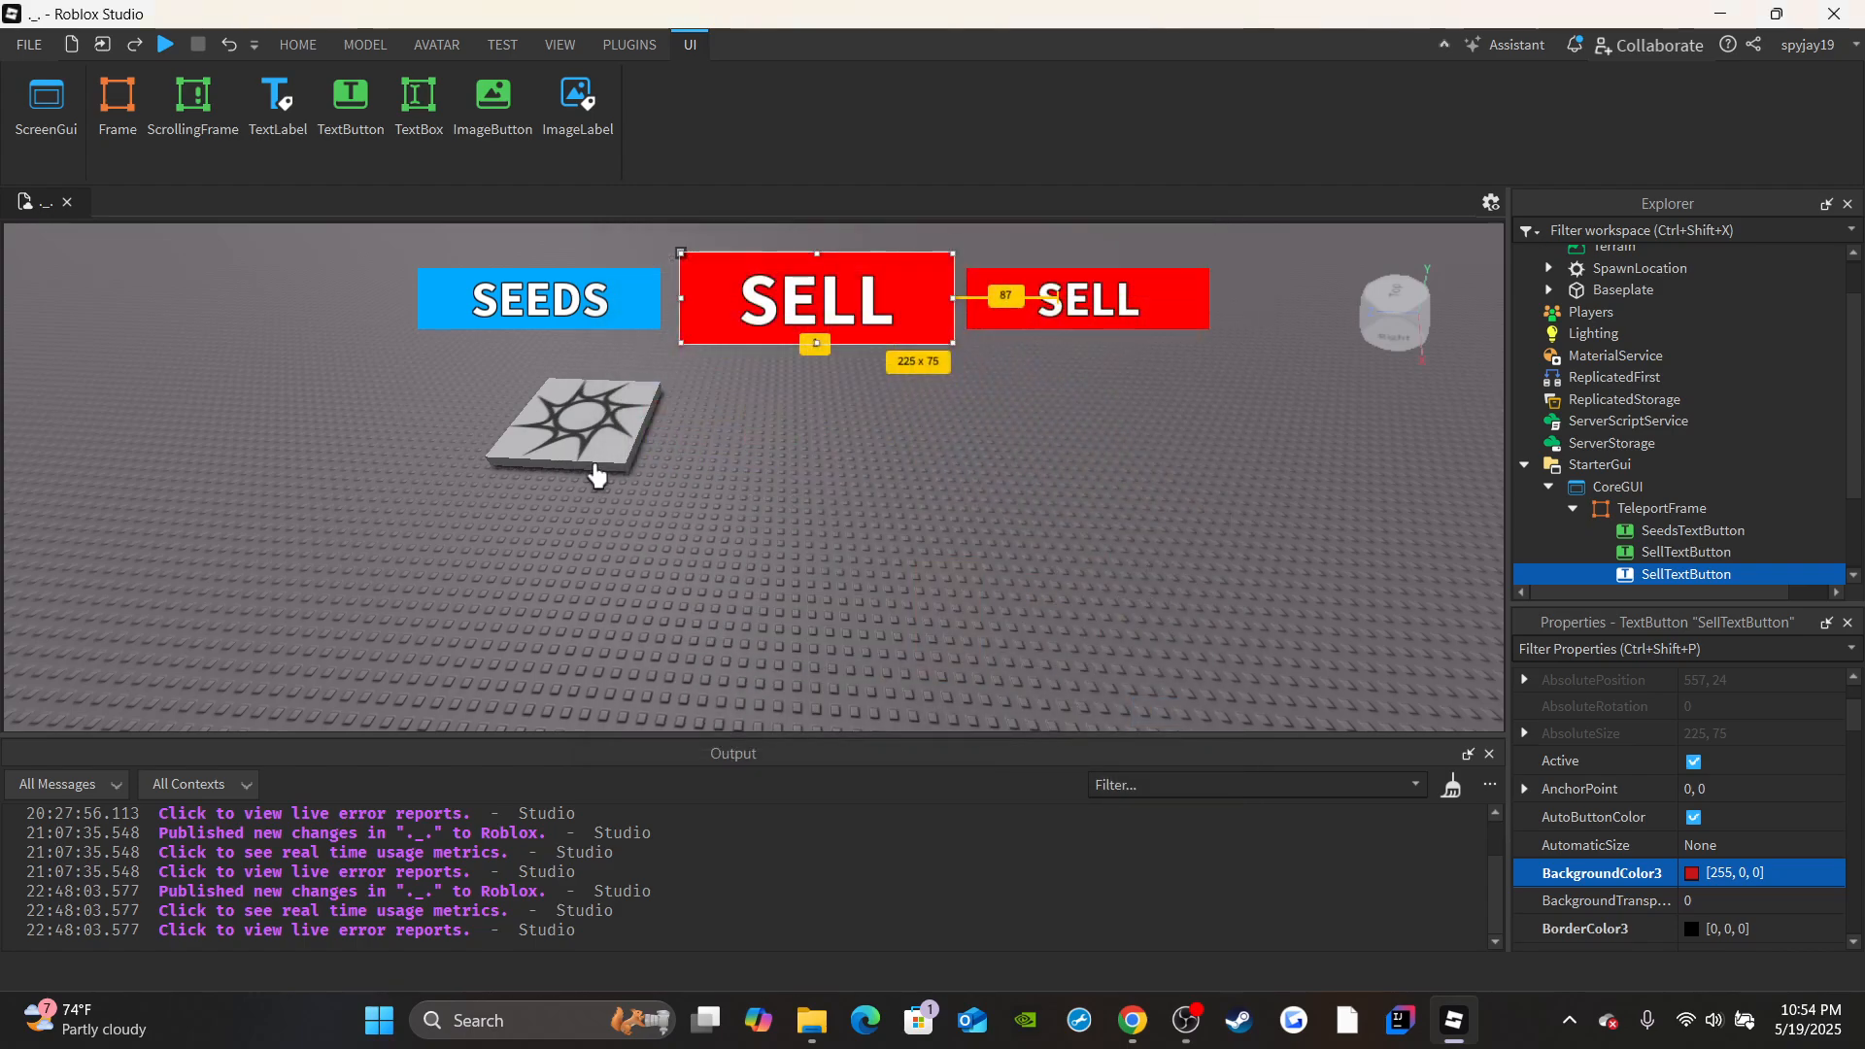
Try the Medium brown brick color on the SpawnLocation and undo that color change.
{"action": "left_click", "coordinate": [356, 342]}
{"action": "right_click_drag", "start_coordinate": [472, 455], "coordinate": [546, 462]}
{"action": "scroll", "coordinate": [547, 462], "scroll_direction": "up", "scroll_amount": 5}
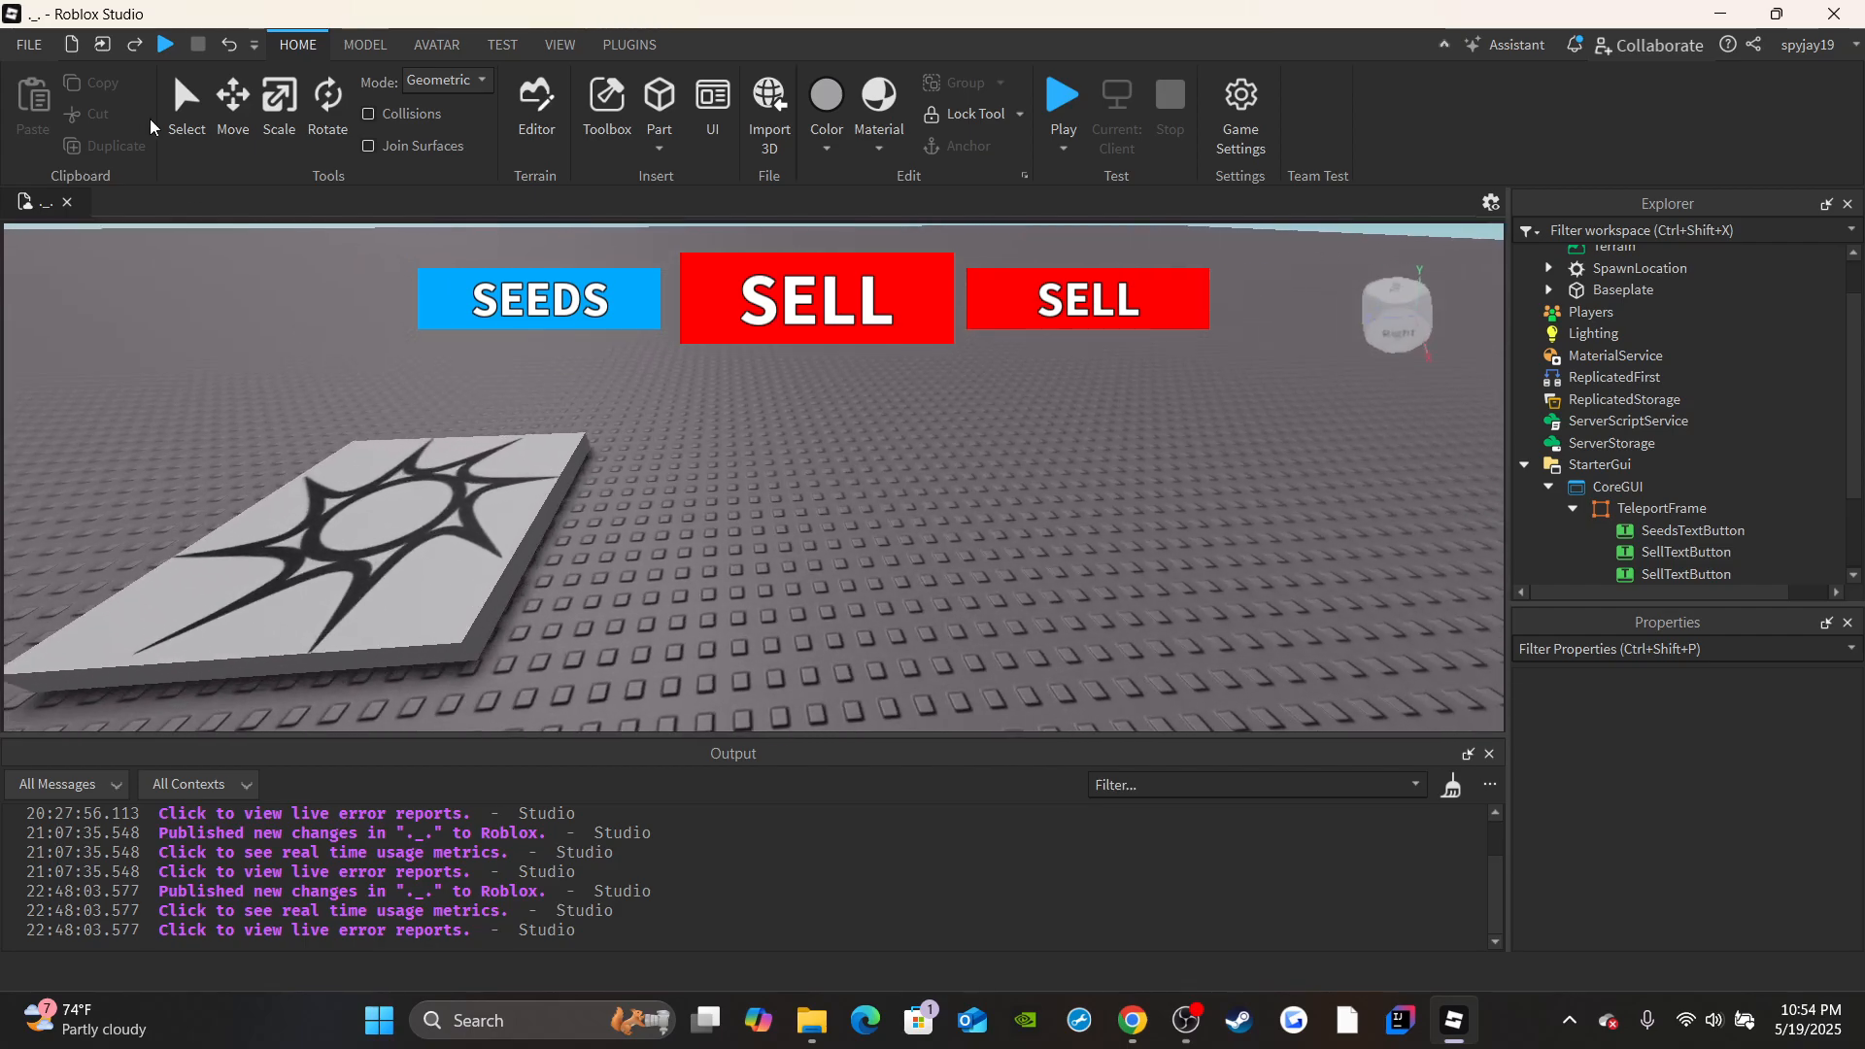
{"action": "left_click", "coordinate": [514, 505]}
{"action": "key", "text": "f"}
{"action": "left_click", "coordinate": [1715, 770]}
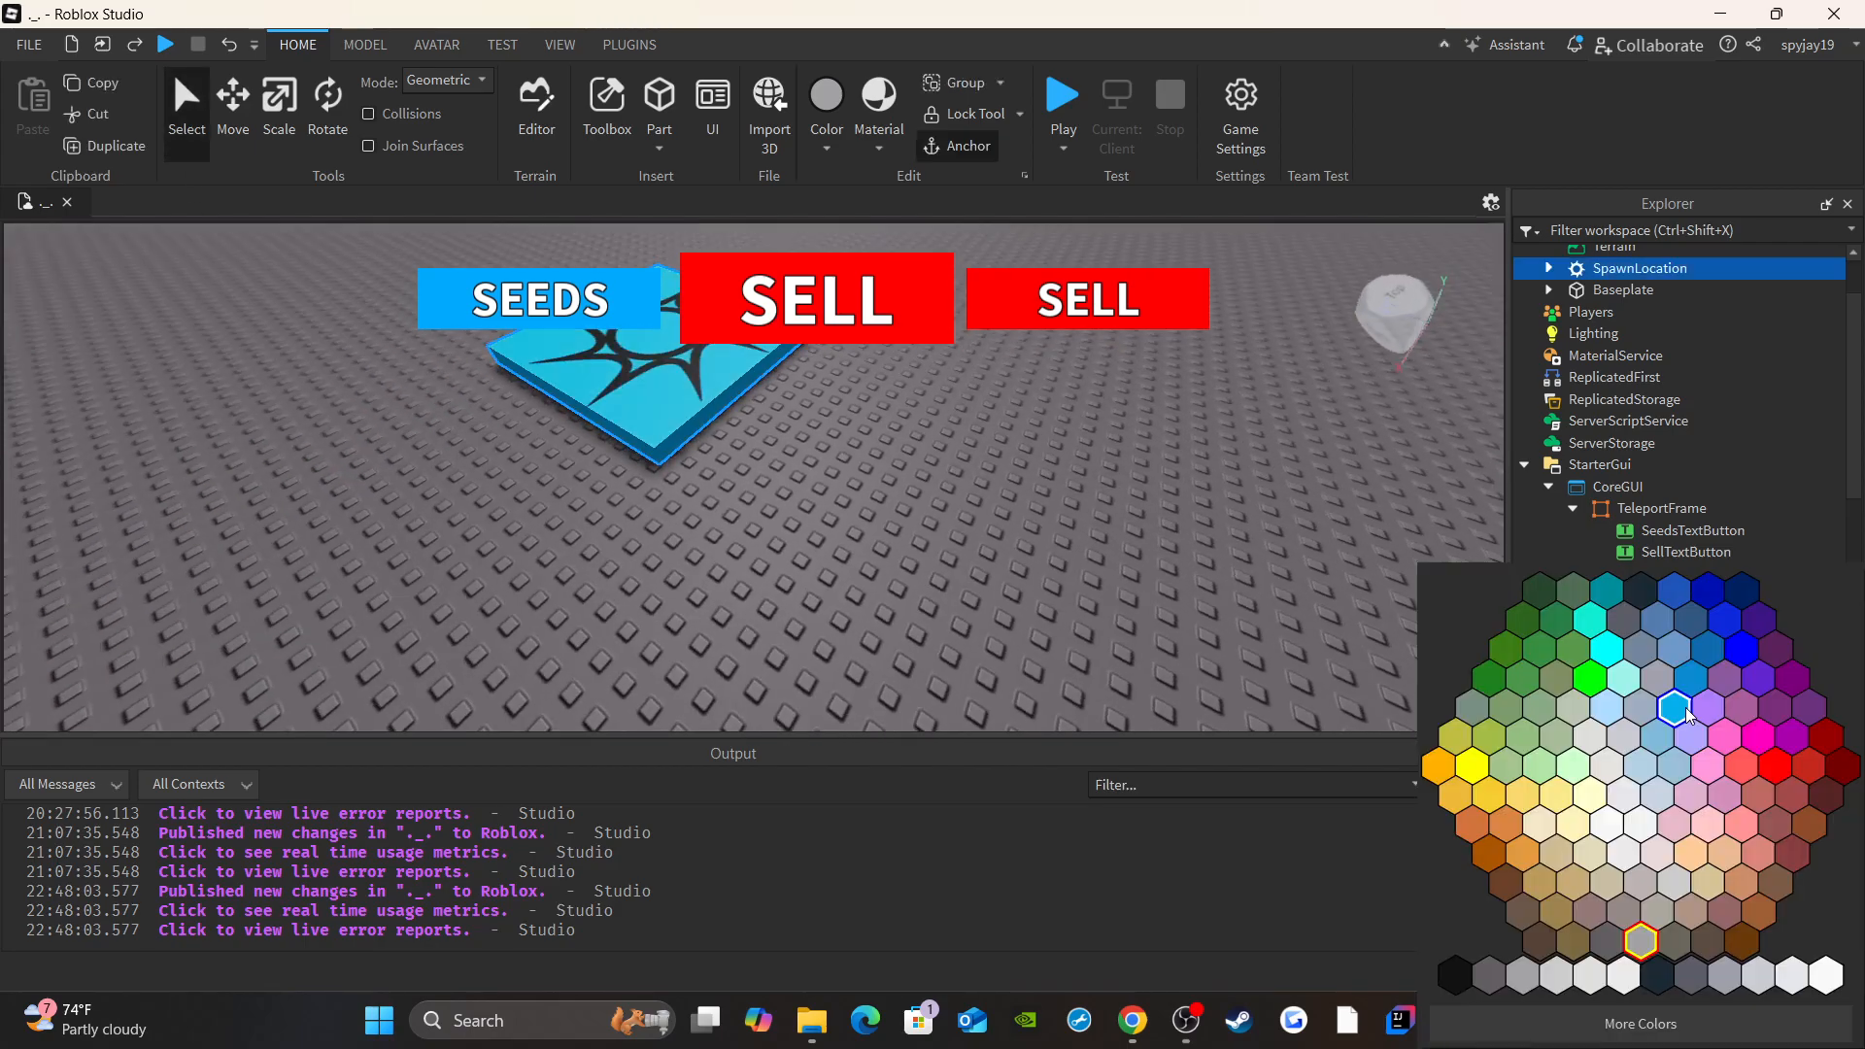
{"action": "left_click", "coordinate": [1540, 944]}
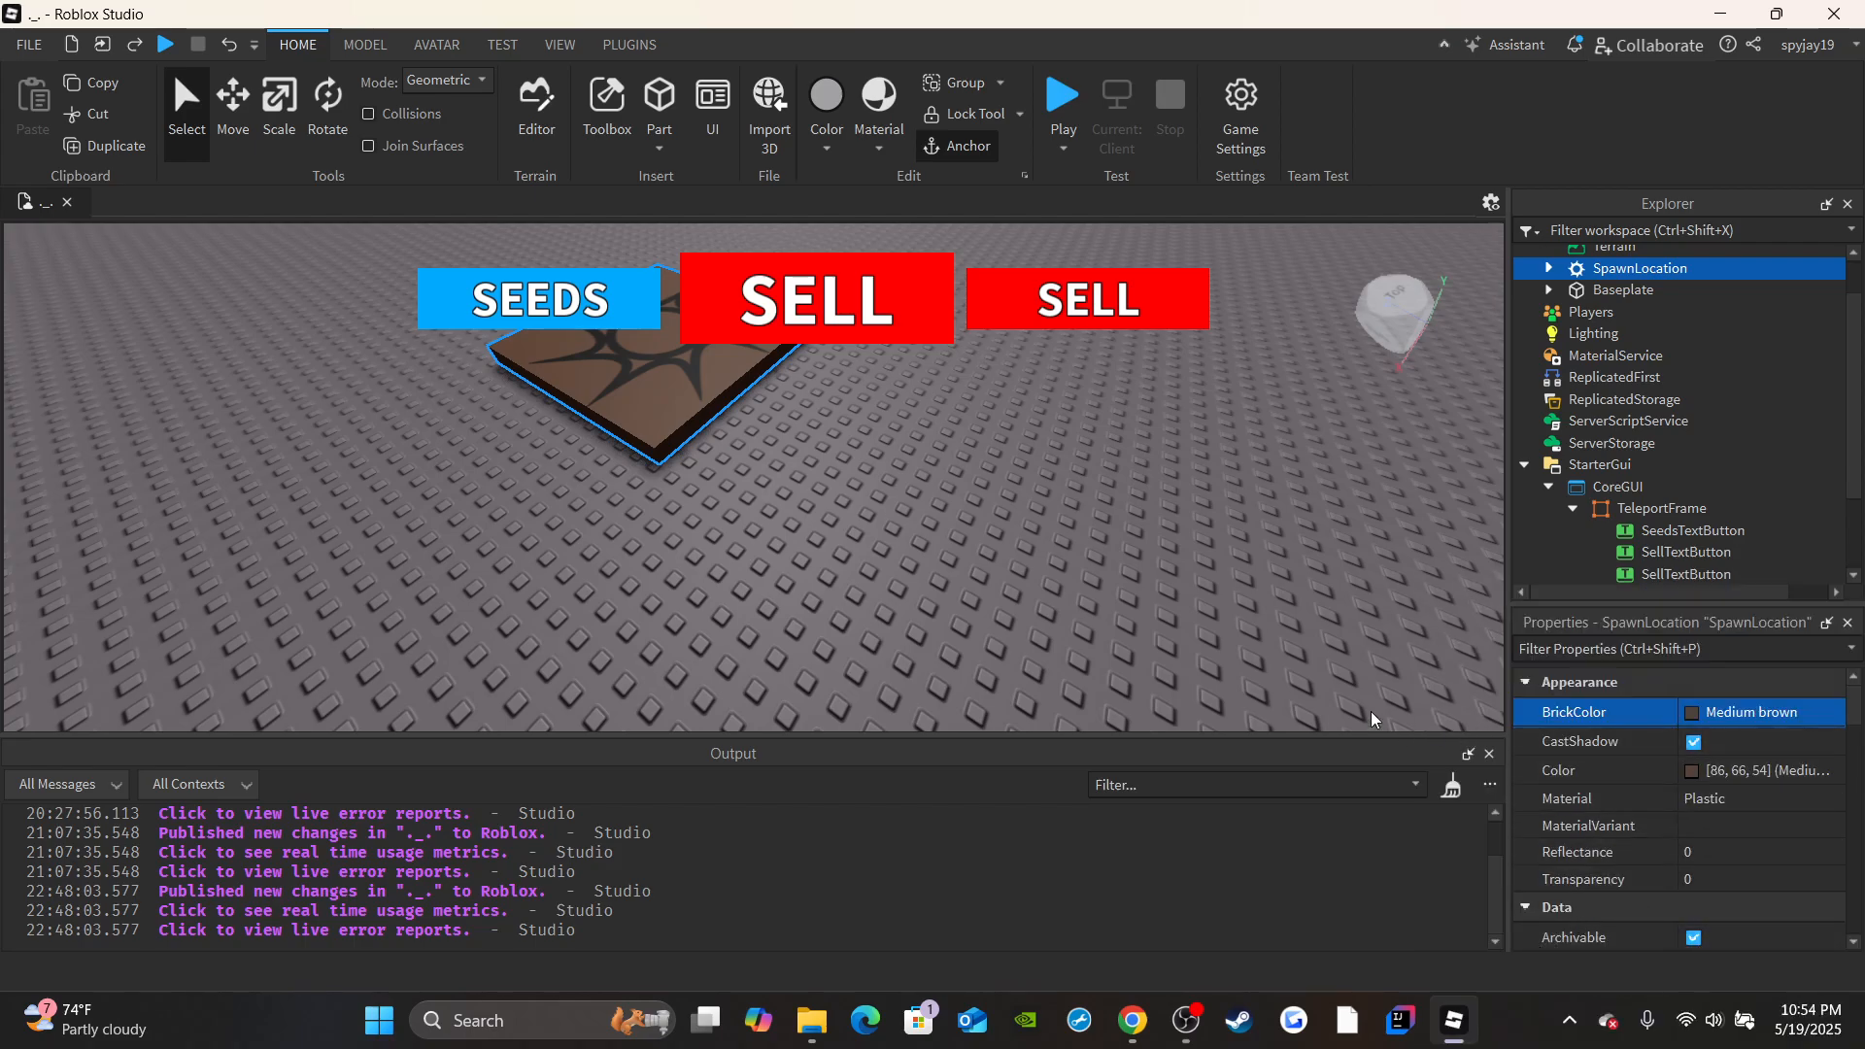
{"action": "key", "text": "ctrl+z"}
Set the background color of the large middle SELL button to brown (86, 66, 54).
{"action": "right_click_drag", "start_coordinate": [952, 456], "coordinate": [953, 487]}
{"action": "scroll", "coordinate": [953, 486], "scroll_direction": "down", "scroll_amount": 3}
{"action": "scroll", "coordinate": [1668, 487], "scroll_direction": "down", "scroll_amount": 1}
{"action": "left_click", "coordinate": [1673, 534]}
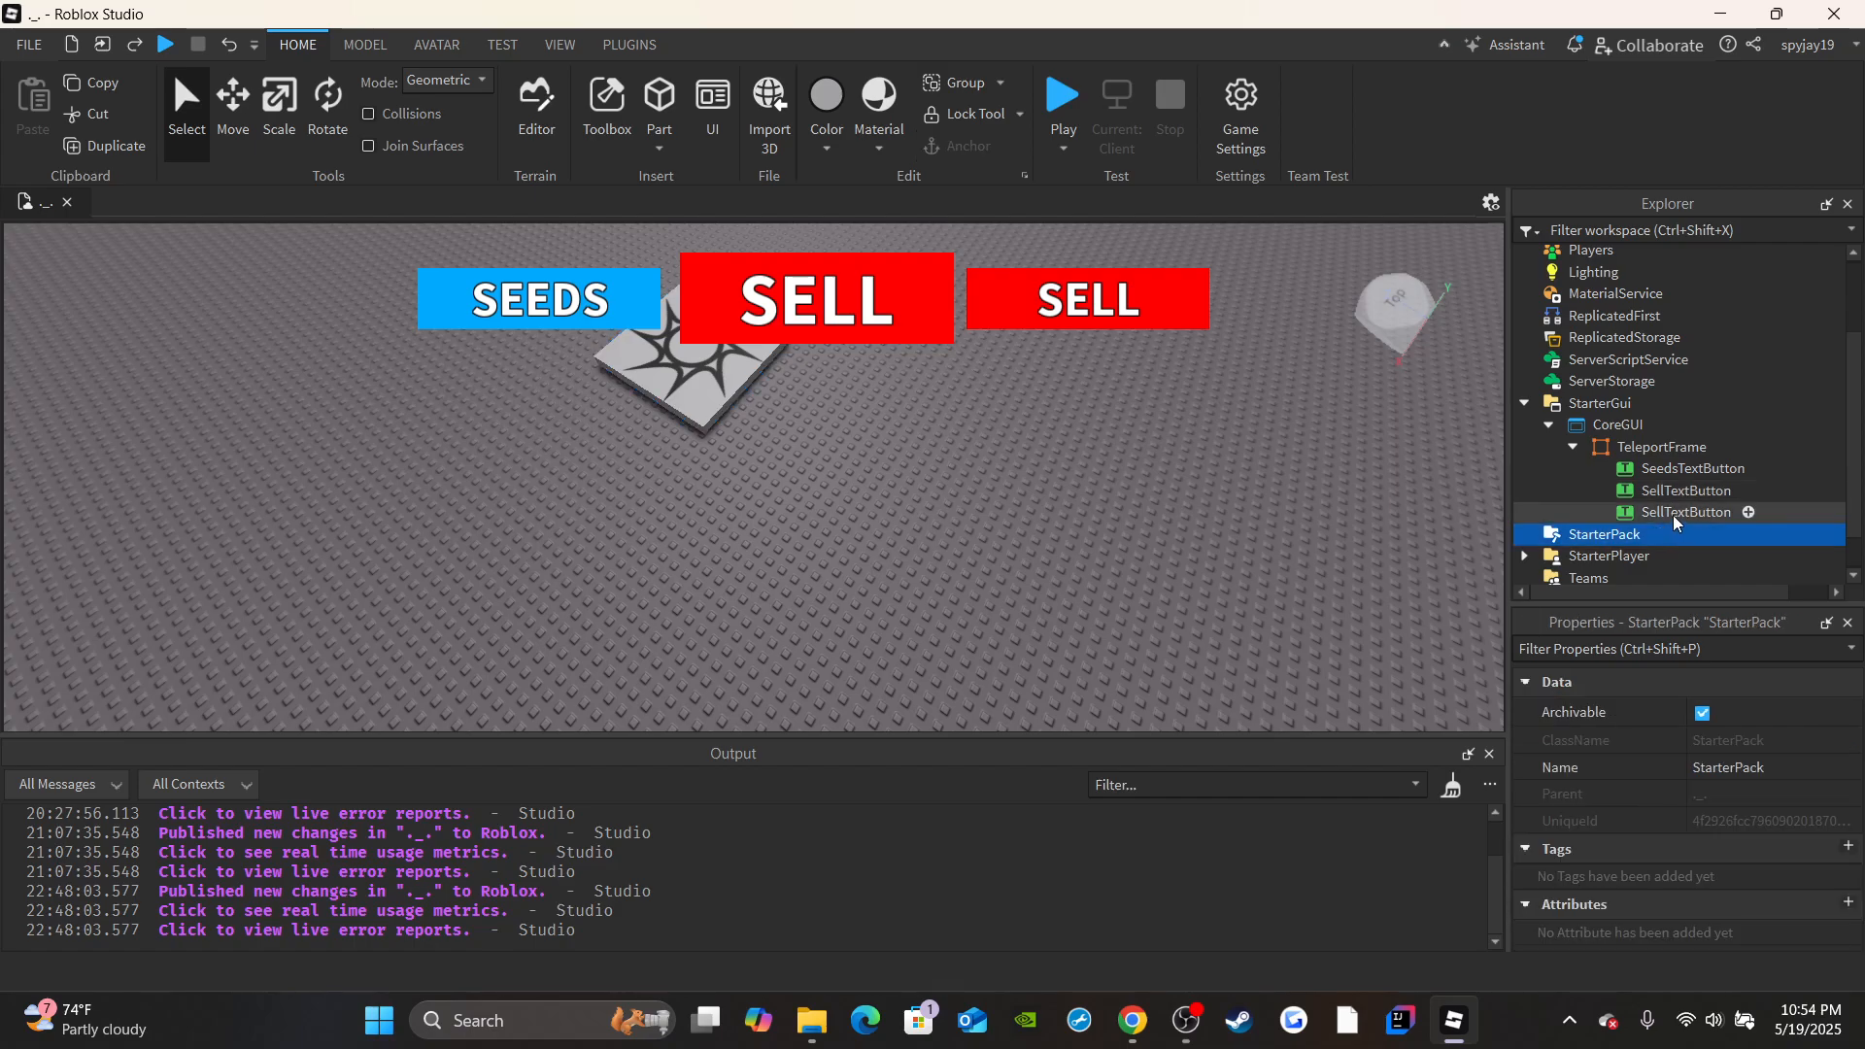
{"action": "left_click", "coordinate": [1676, 512]}
{"action": "scroll", "coordinate": [1769, 823], "scroll_direction": "up", "scroll_amount": 5}
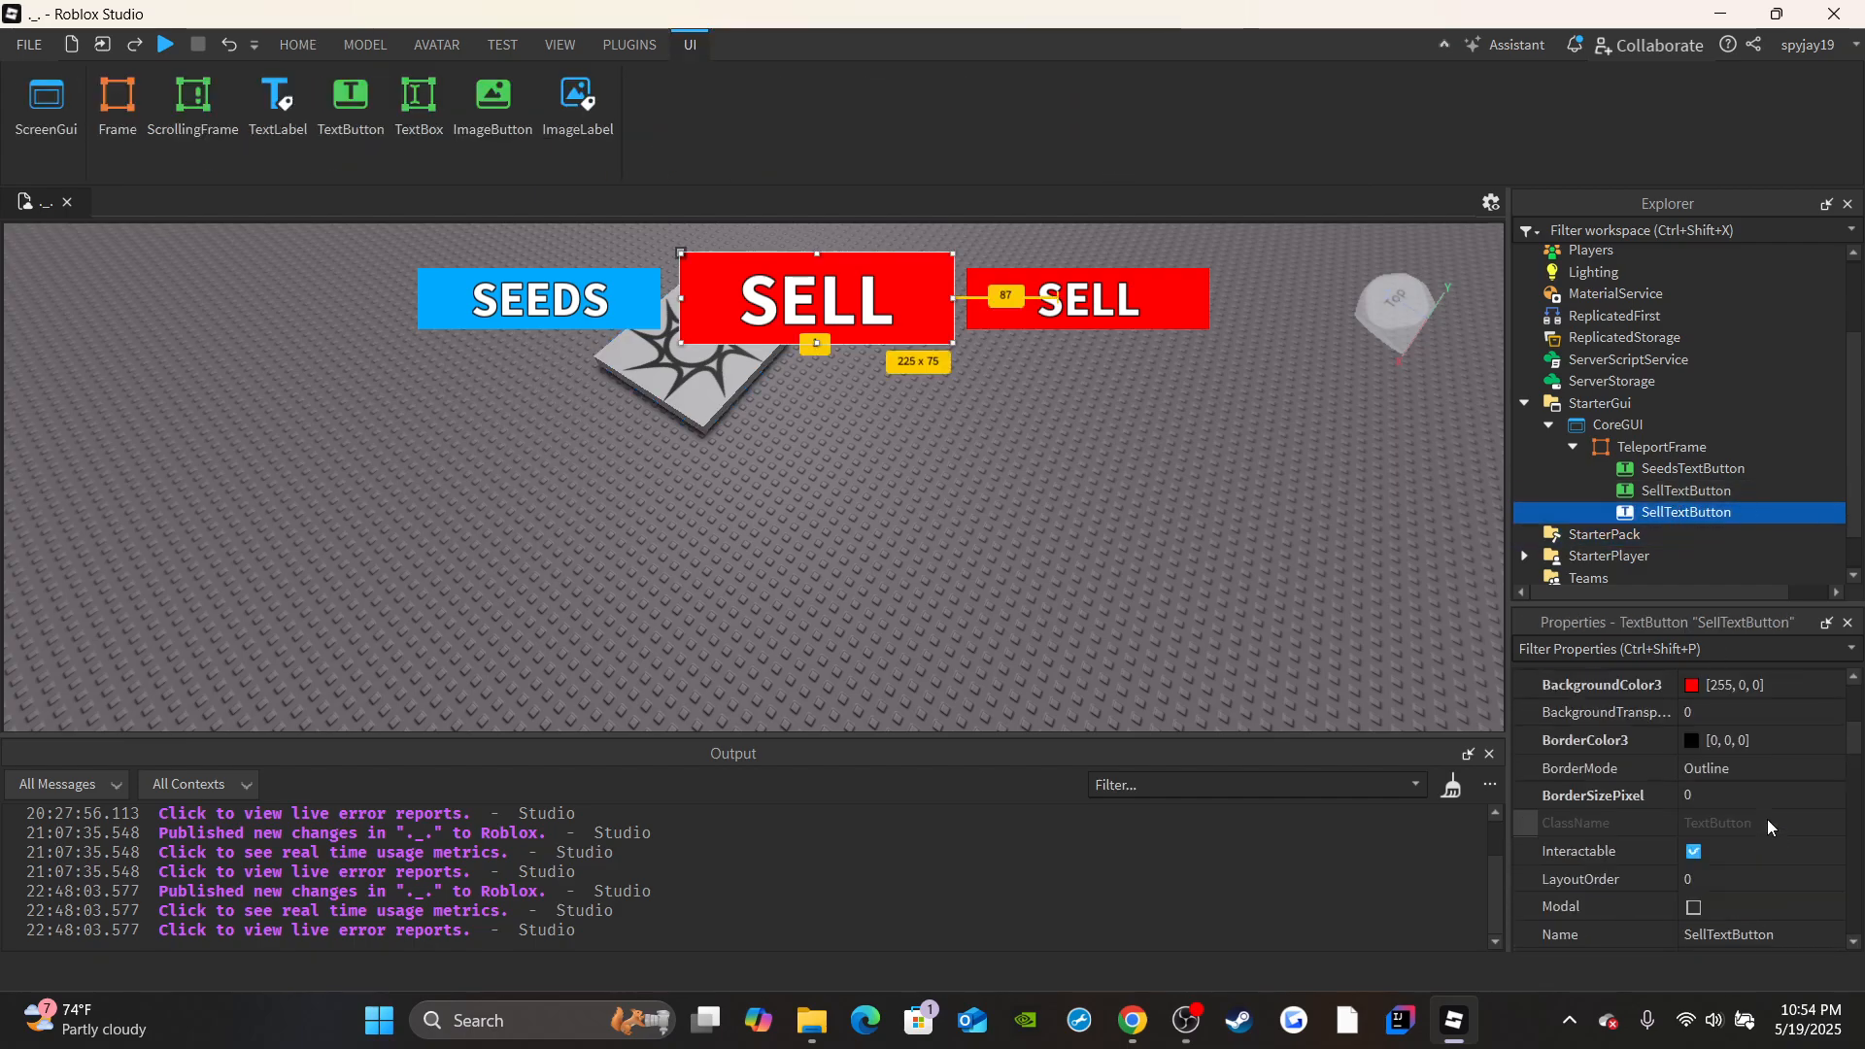
{"action": "left_click", "coordinate": [1738, 759]}
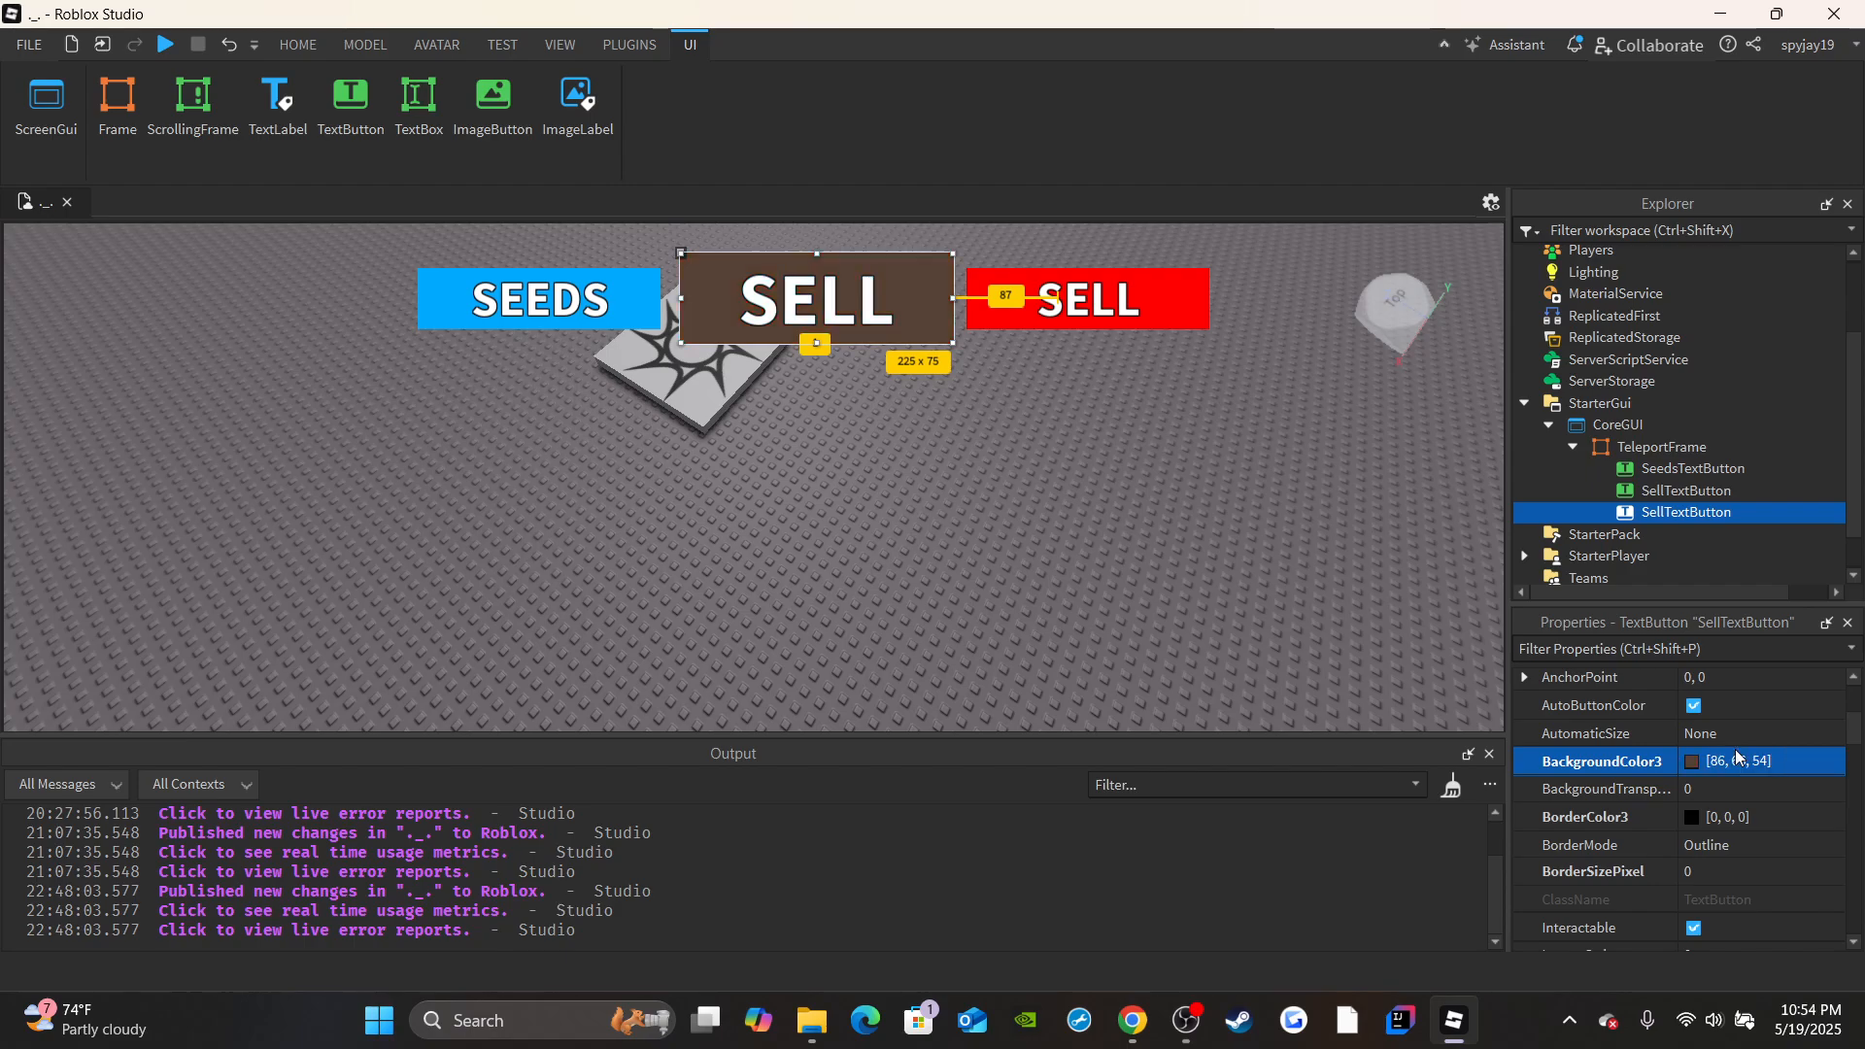
Give the middle button a 2-pixel border and set its border color to green (0, 255, 0).
{"action": "scroll", "coordinate": [1207, 703], "scroll_direction": "down", "scroll_amount": 4}
{"action": "right_click_drag", "start_coordinate": [1207, 703], "coordinate": [749, 8]}
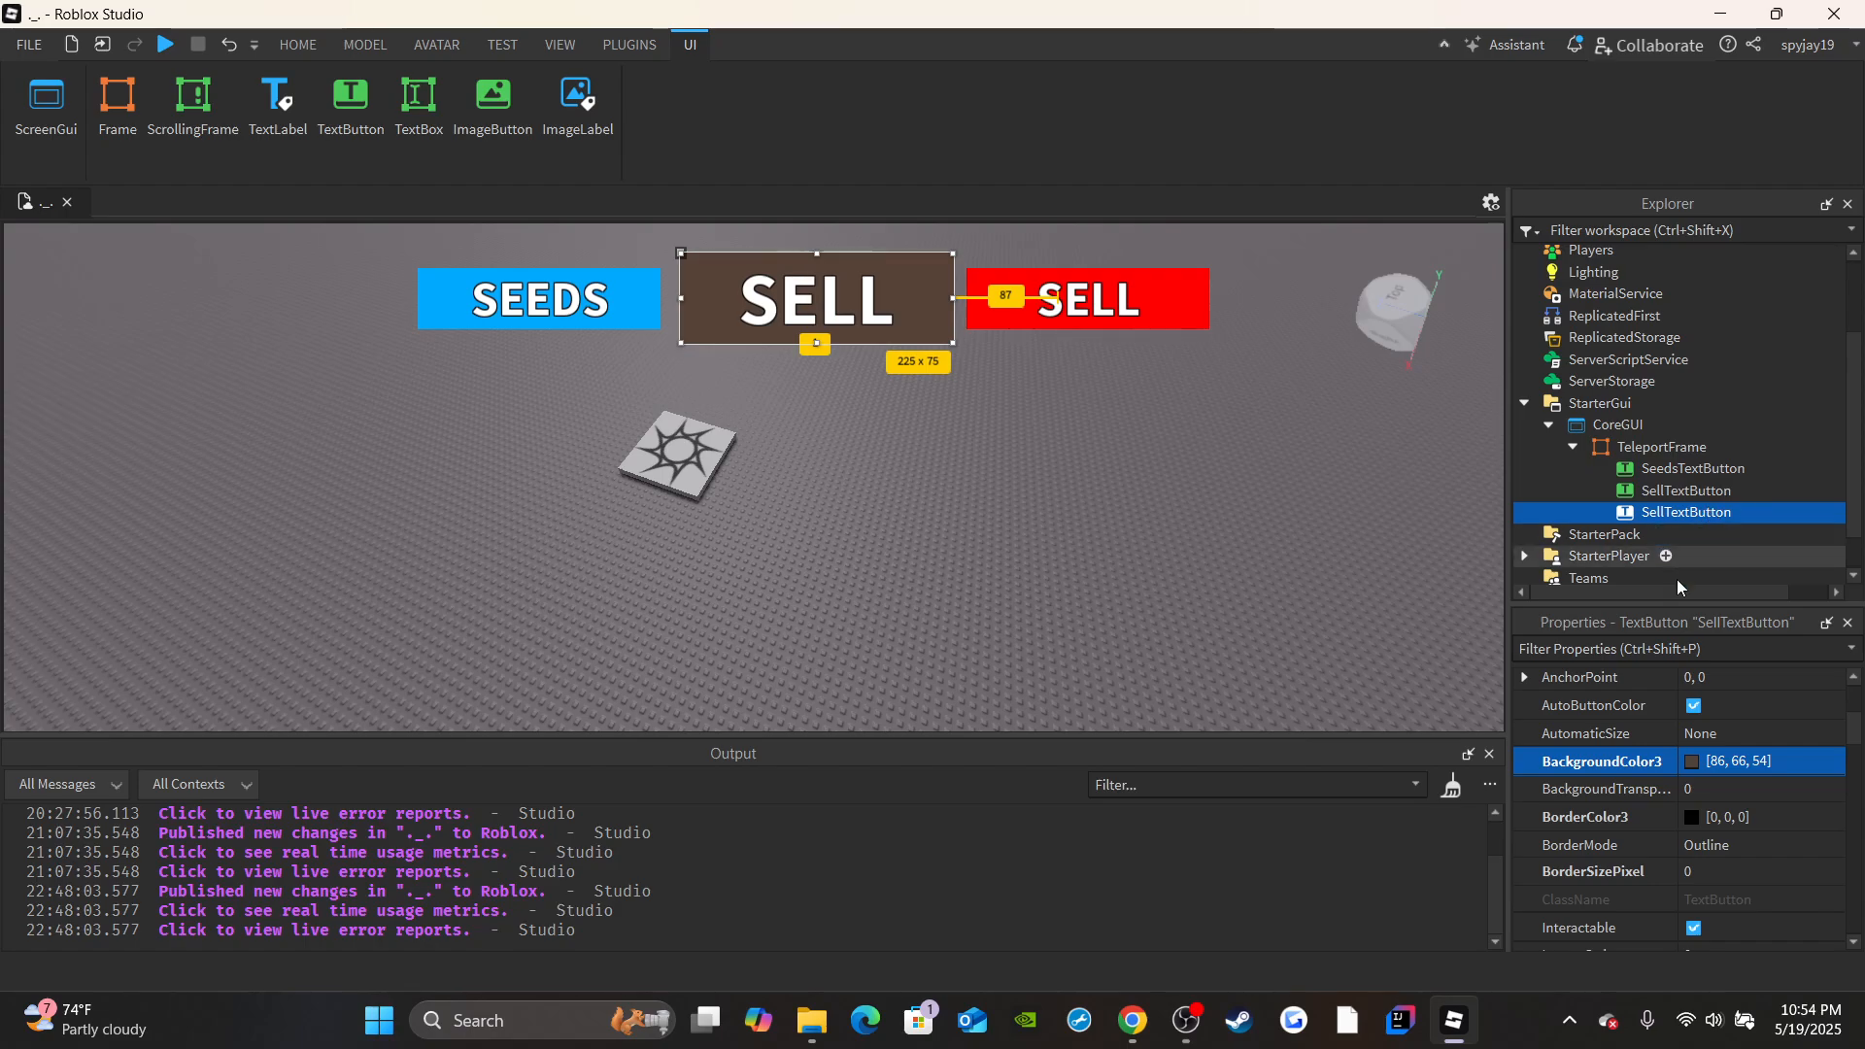
{"action": "left_click", "coordinate": [1719, 870]}
{"action": "key", "text": "Return"}
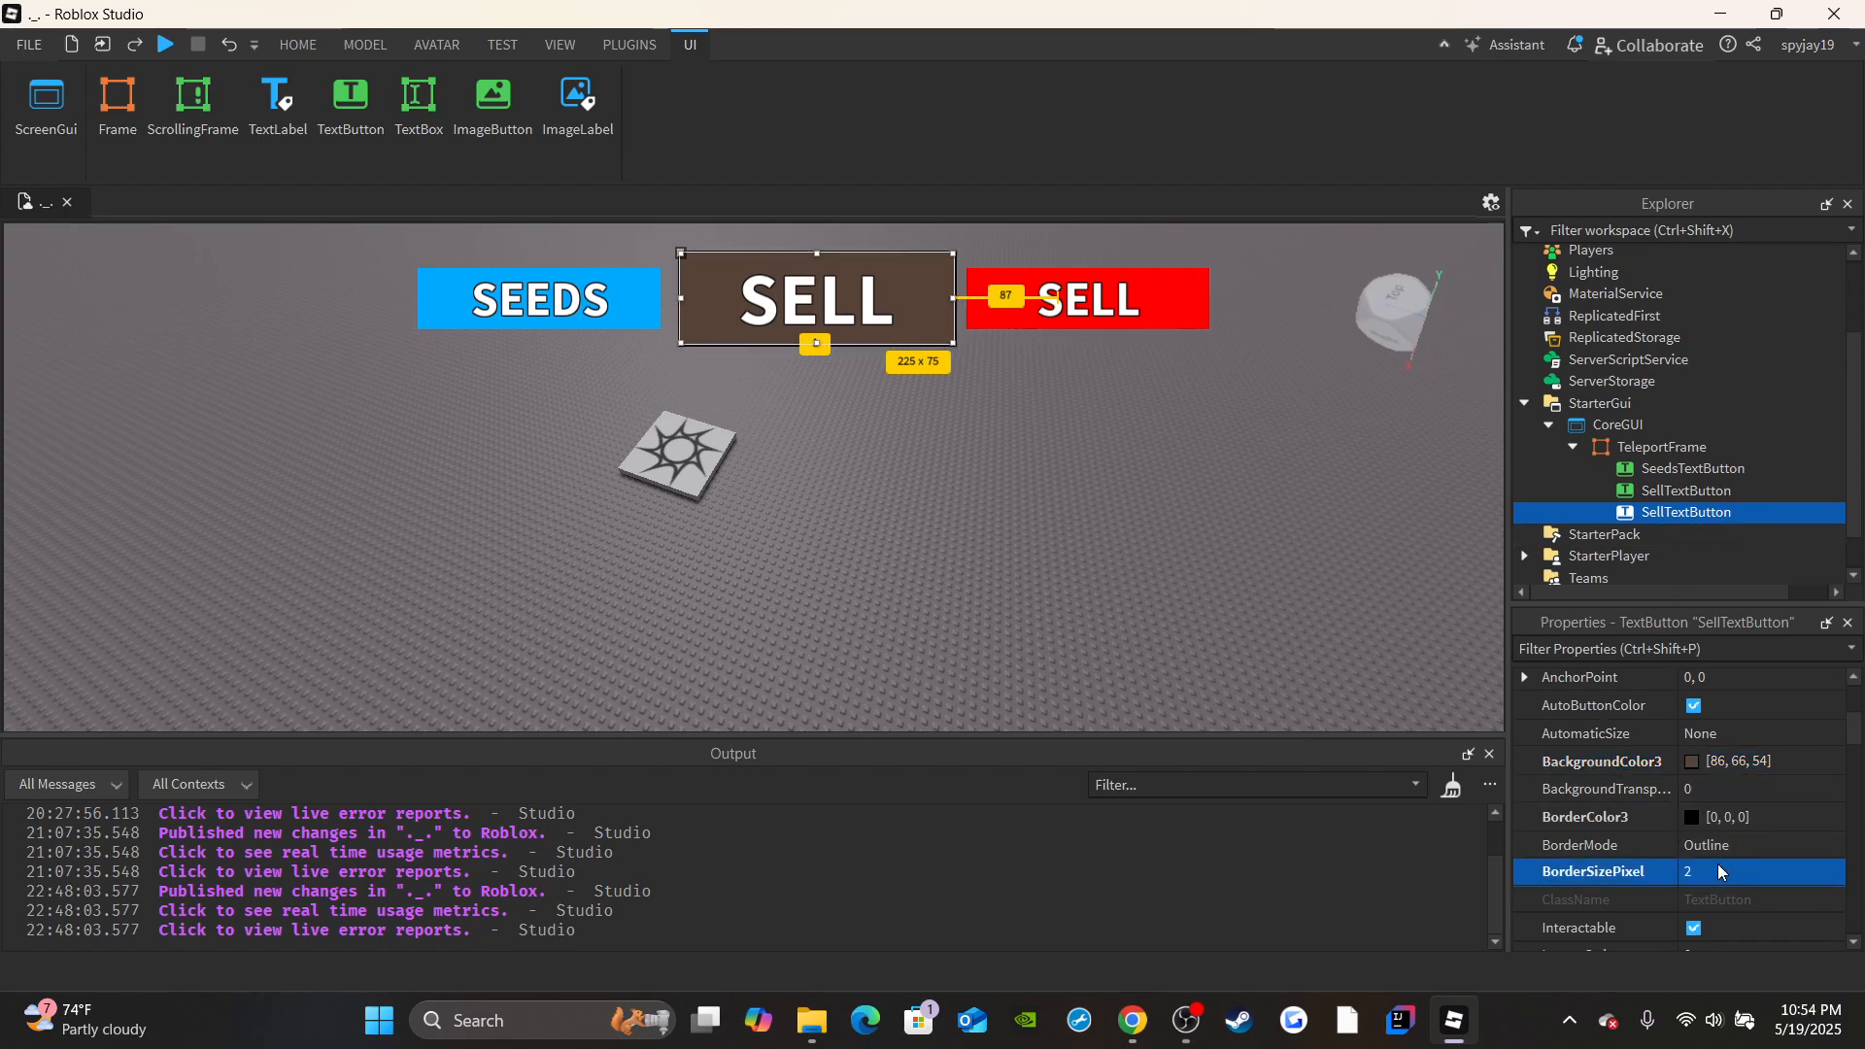
{"action": "left_click", "coordinate": [1691, 816]}
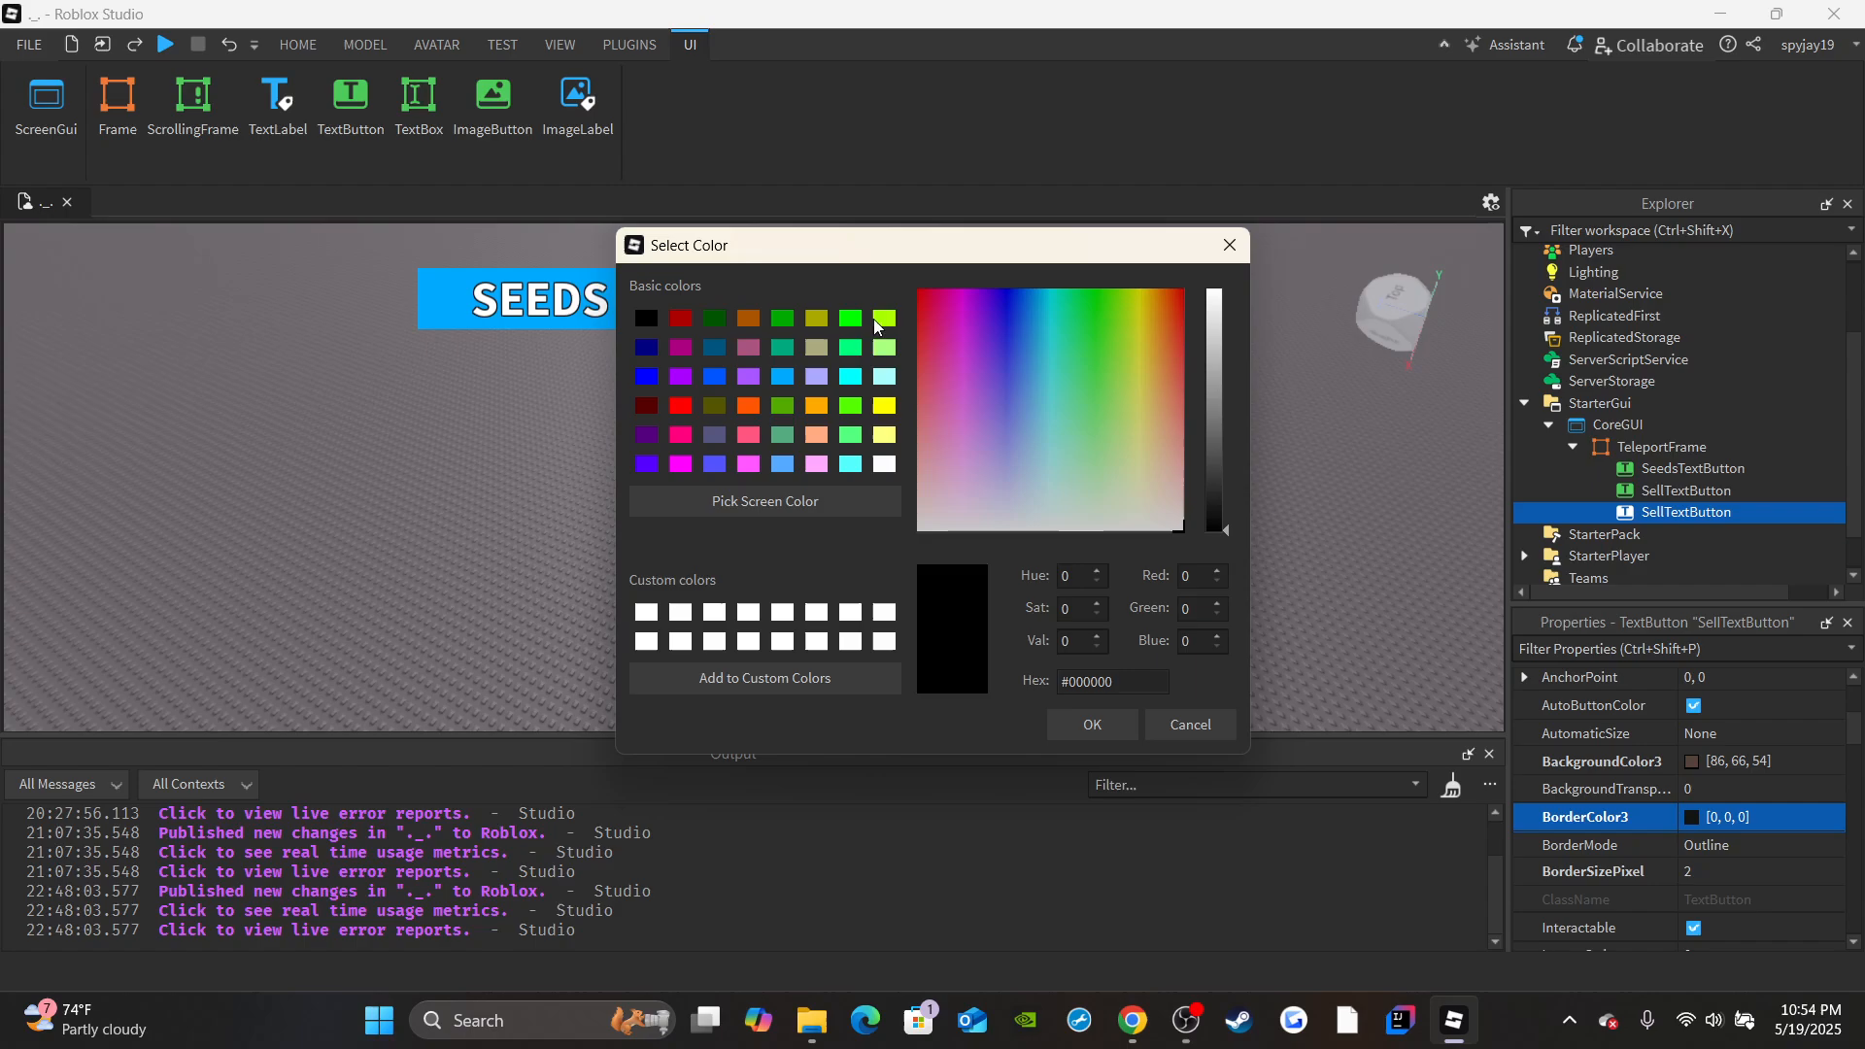
{"action": "left_click", "coordinate": [850, 318]}
{"action": "left_click_drag", "start_coordinate": [870, 254], "coordinate": [854, 381]}
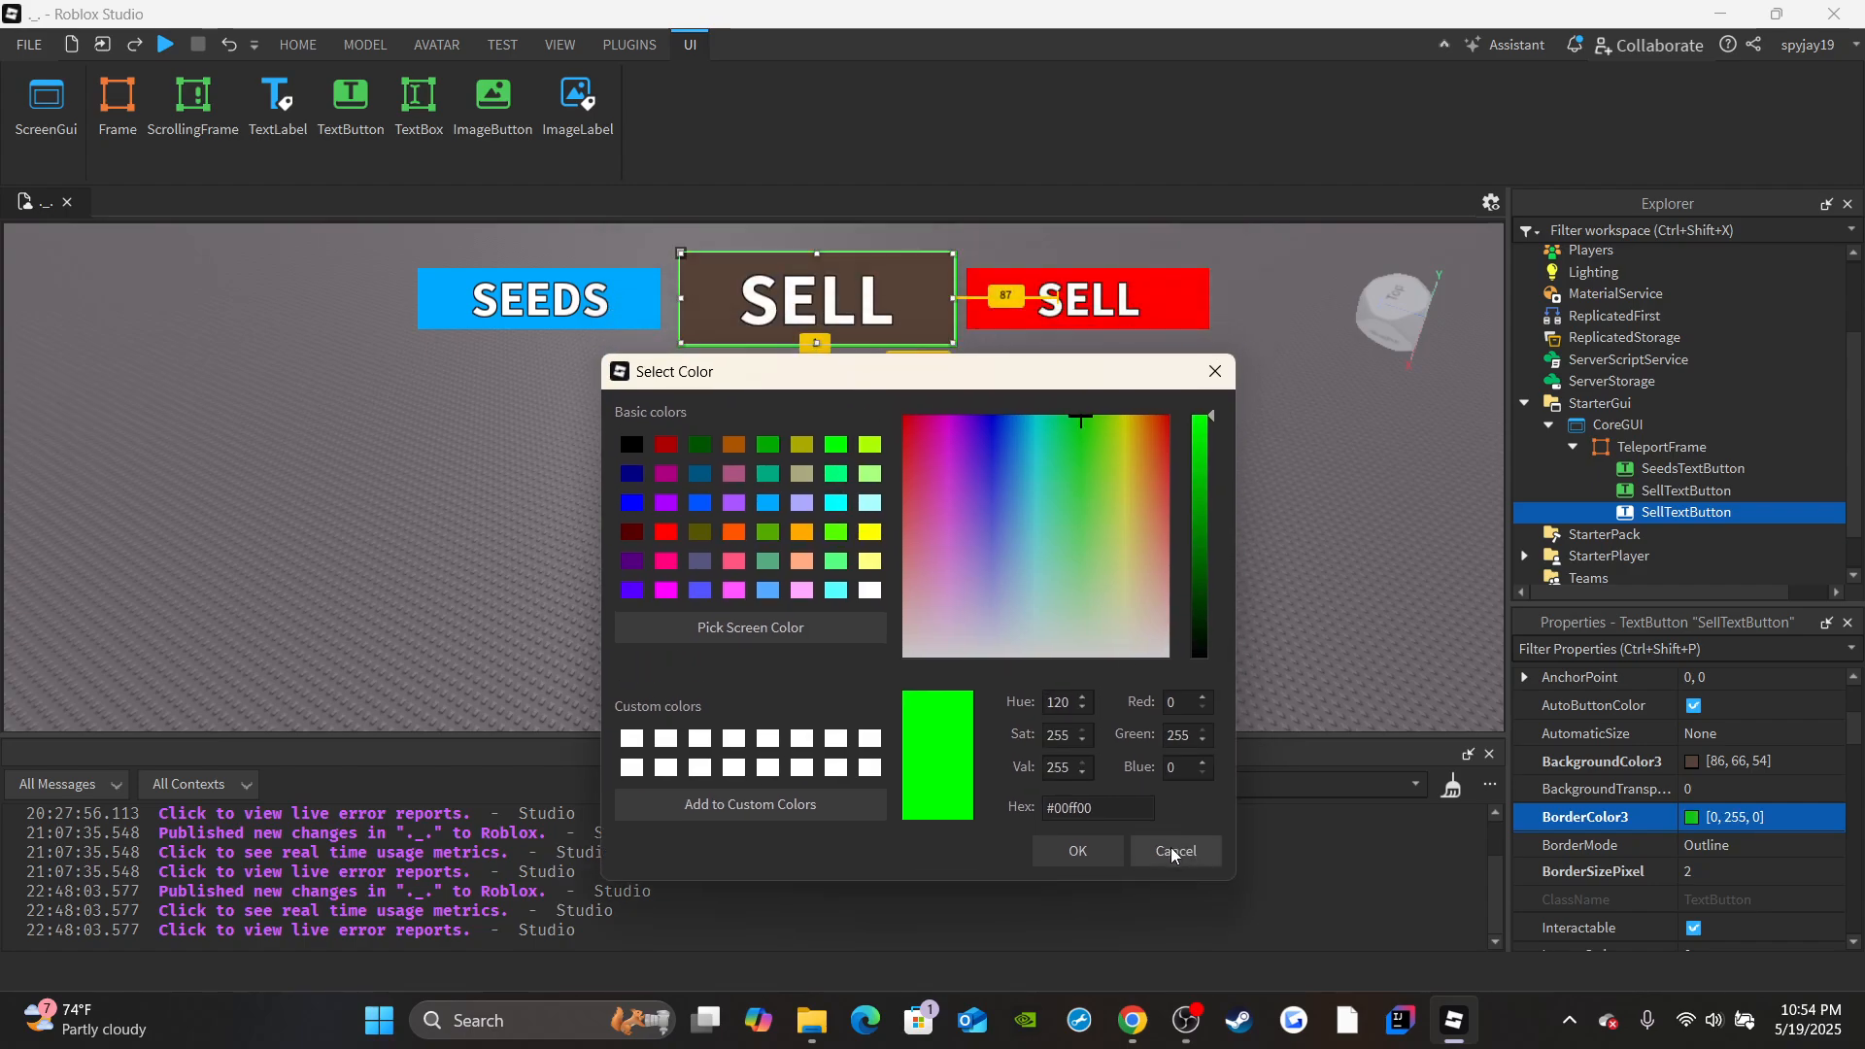
{"action": "left_click", "coordinate": [1077, 850]}
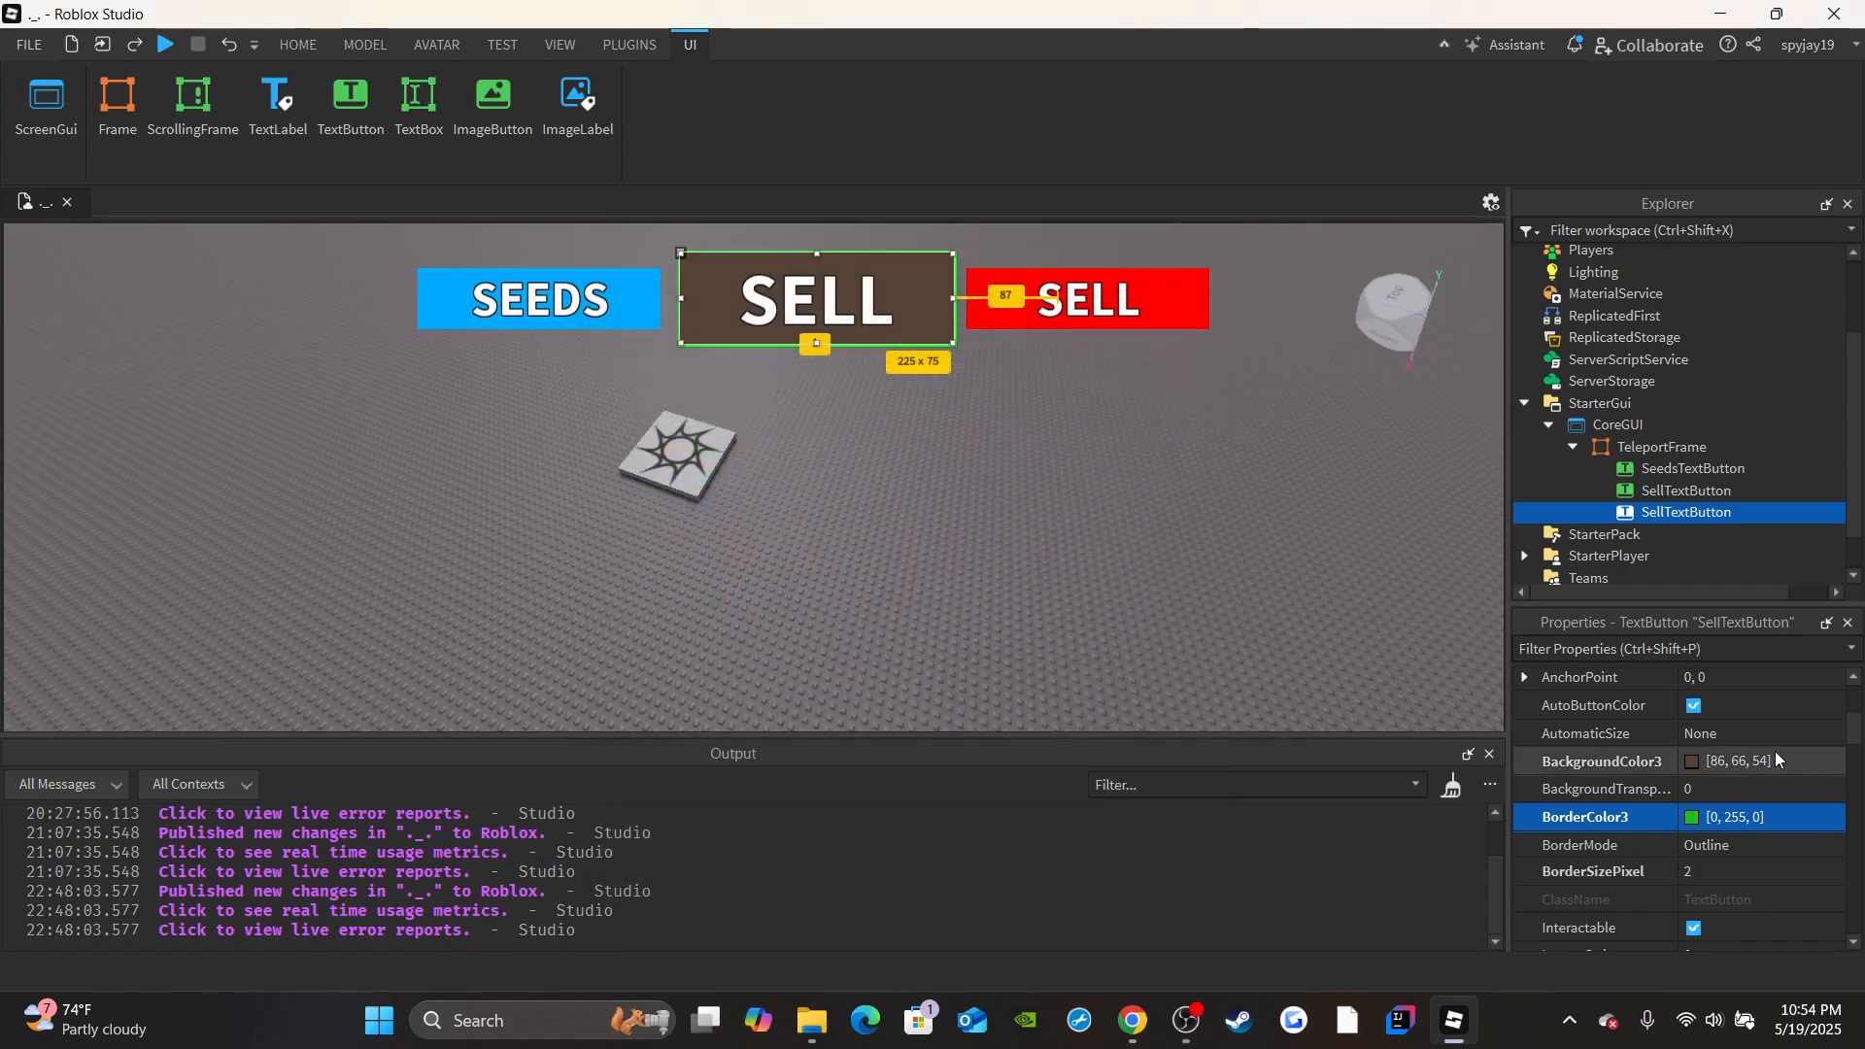
Rename the middle button in TeleportFrame to GardenTextButton.
{"action": "scroll", "coordinate": [1748, 787], "scroll_direction": "down", "scroll_amount": 3}
{"action": "left_click", "coordinate": [1713, 853]}
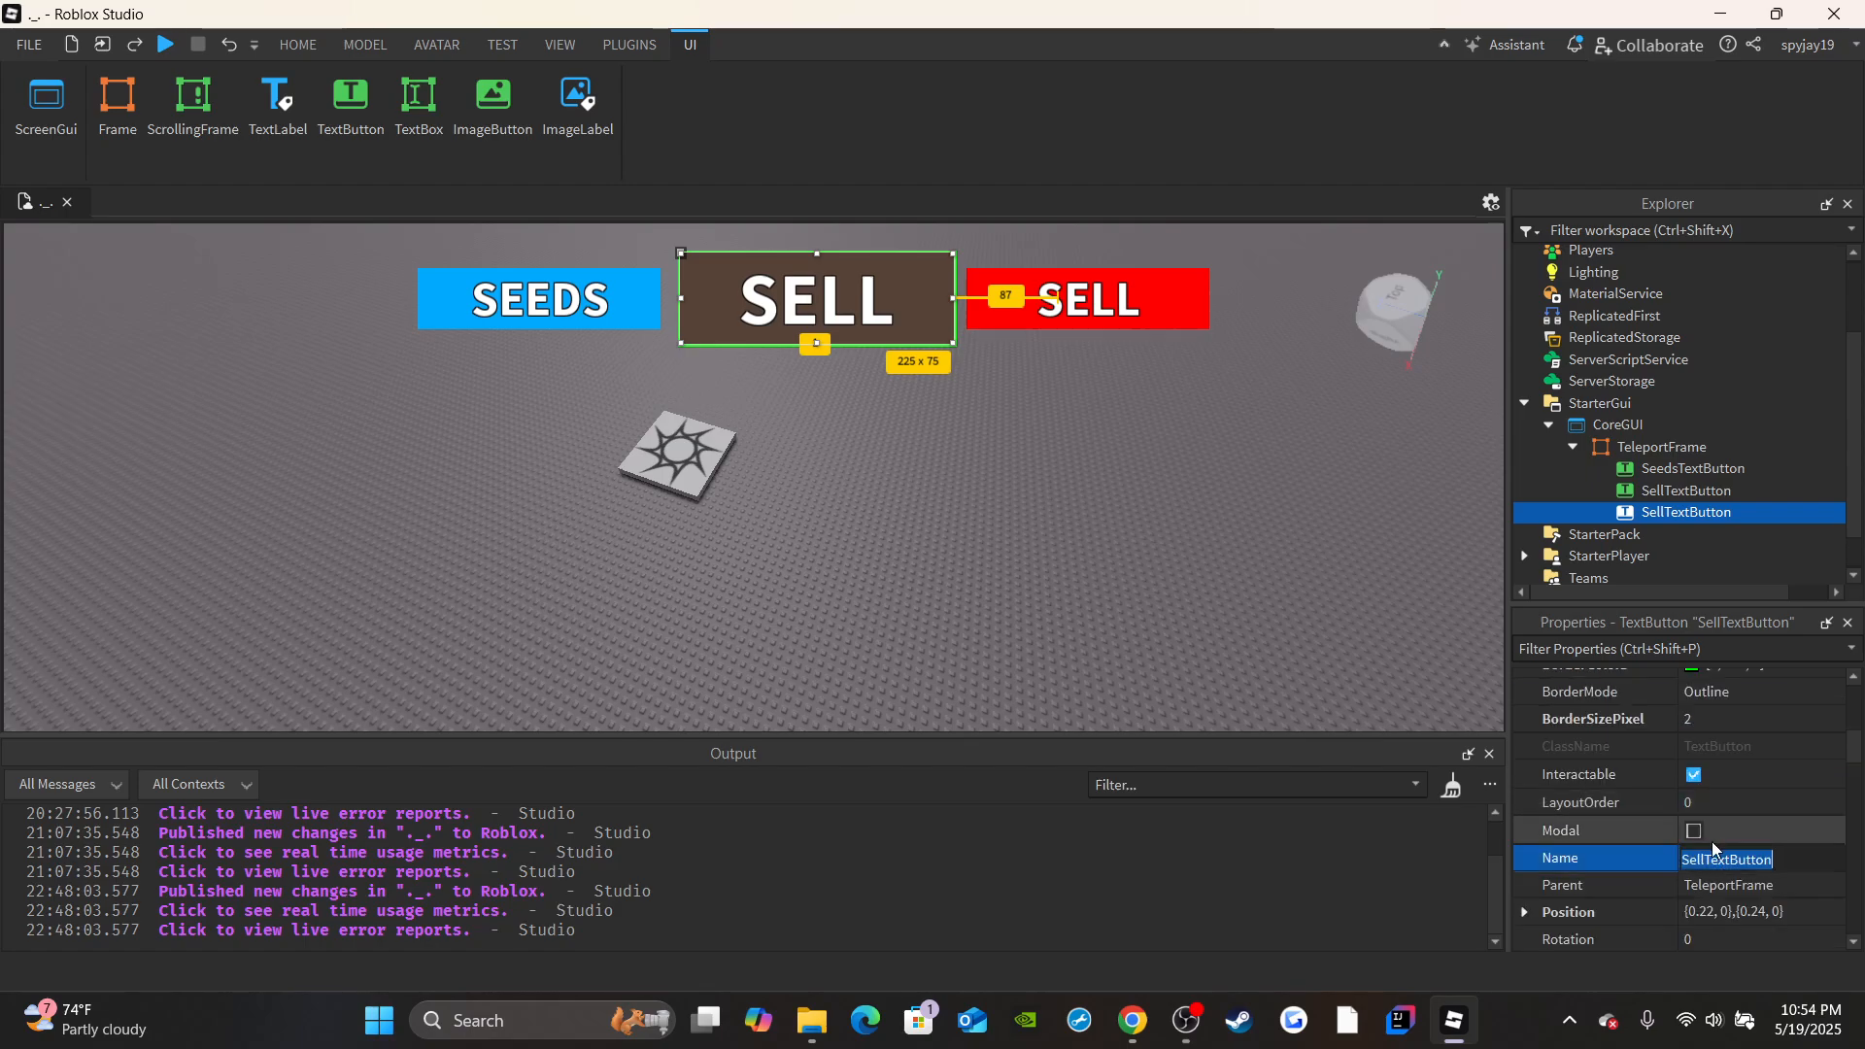
{"action": "type", "text": "Gr"}
{"action": "type", "text": "rdenTextB"}
{"action": "type", "text": "utton"}
{"action": "key", "text": "Return"}
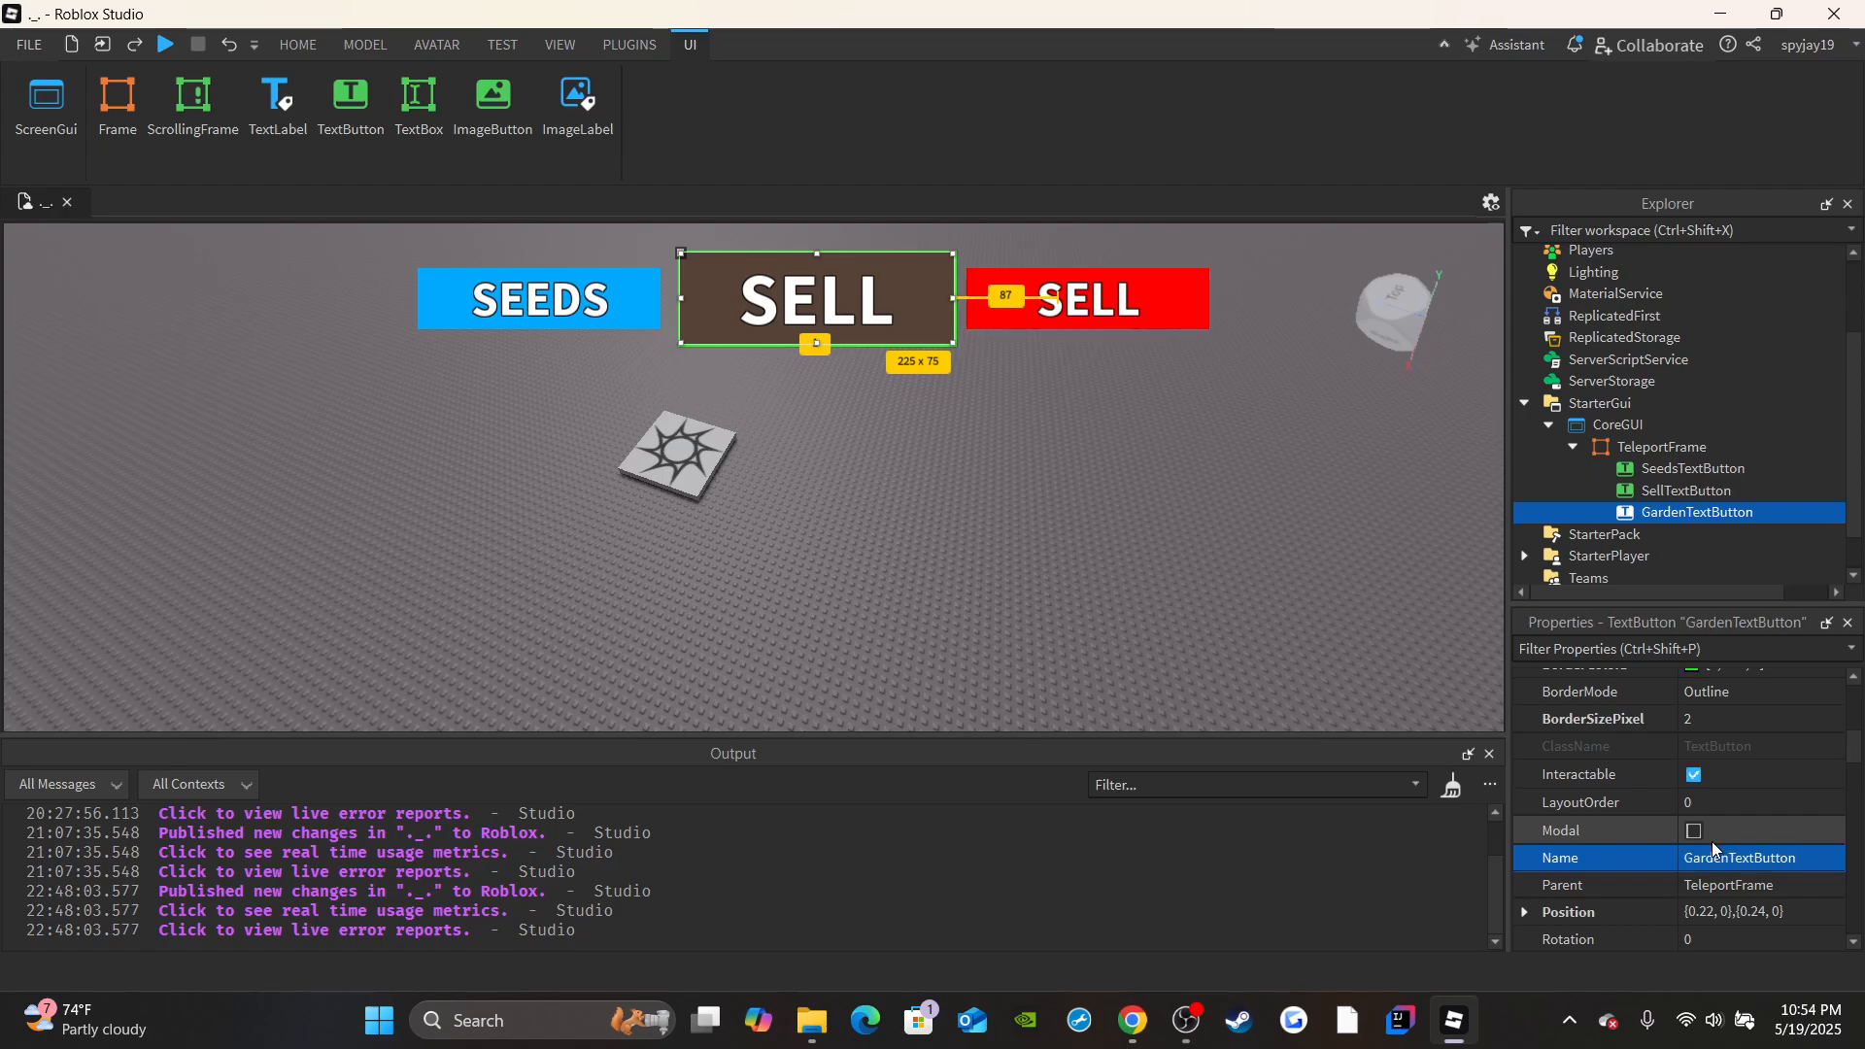
Change the middle button's text to GARDEN and collapse the TeleportFrame and CoreGUI hierarchy.
{"action": "scroll", "coordinate": [1700, 825], "scroll_direction": "down", "scroll_amount": 10}
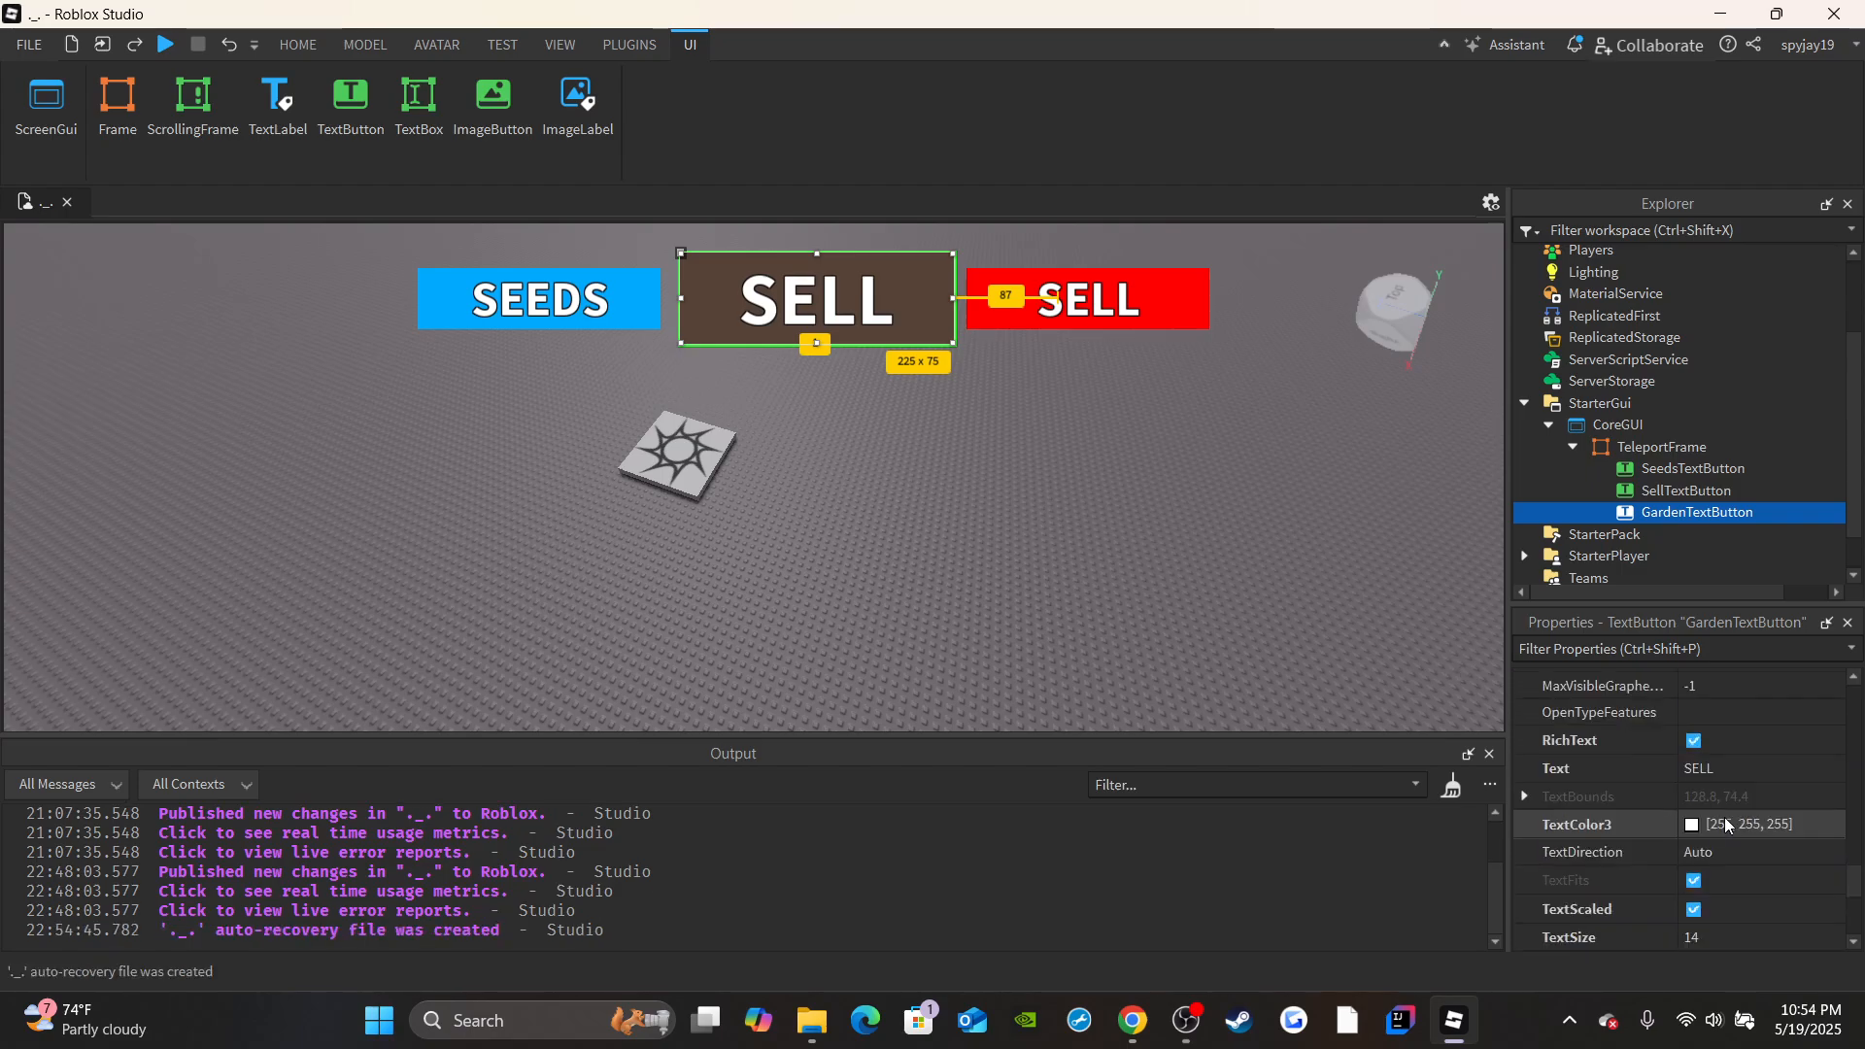
{"action": "left_click", "coordinate": [1702, 769]}
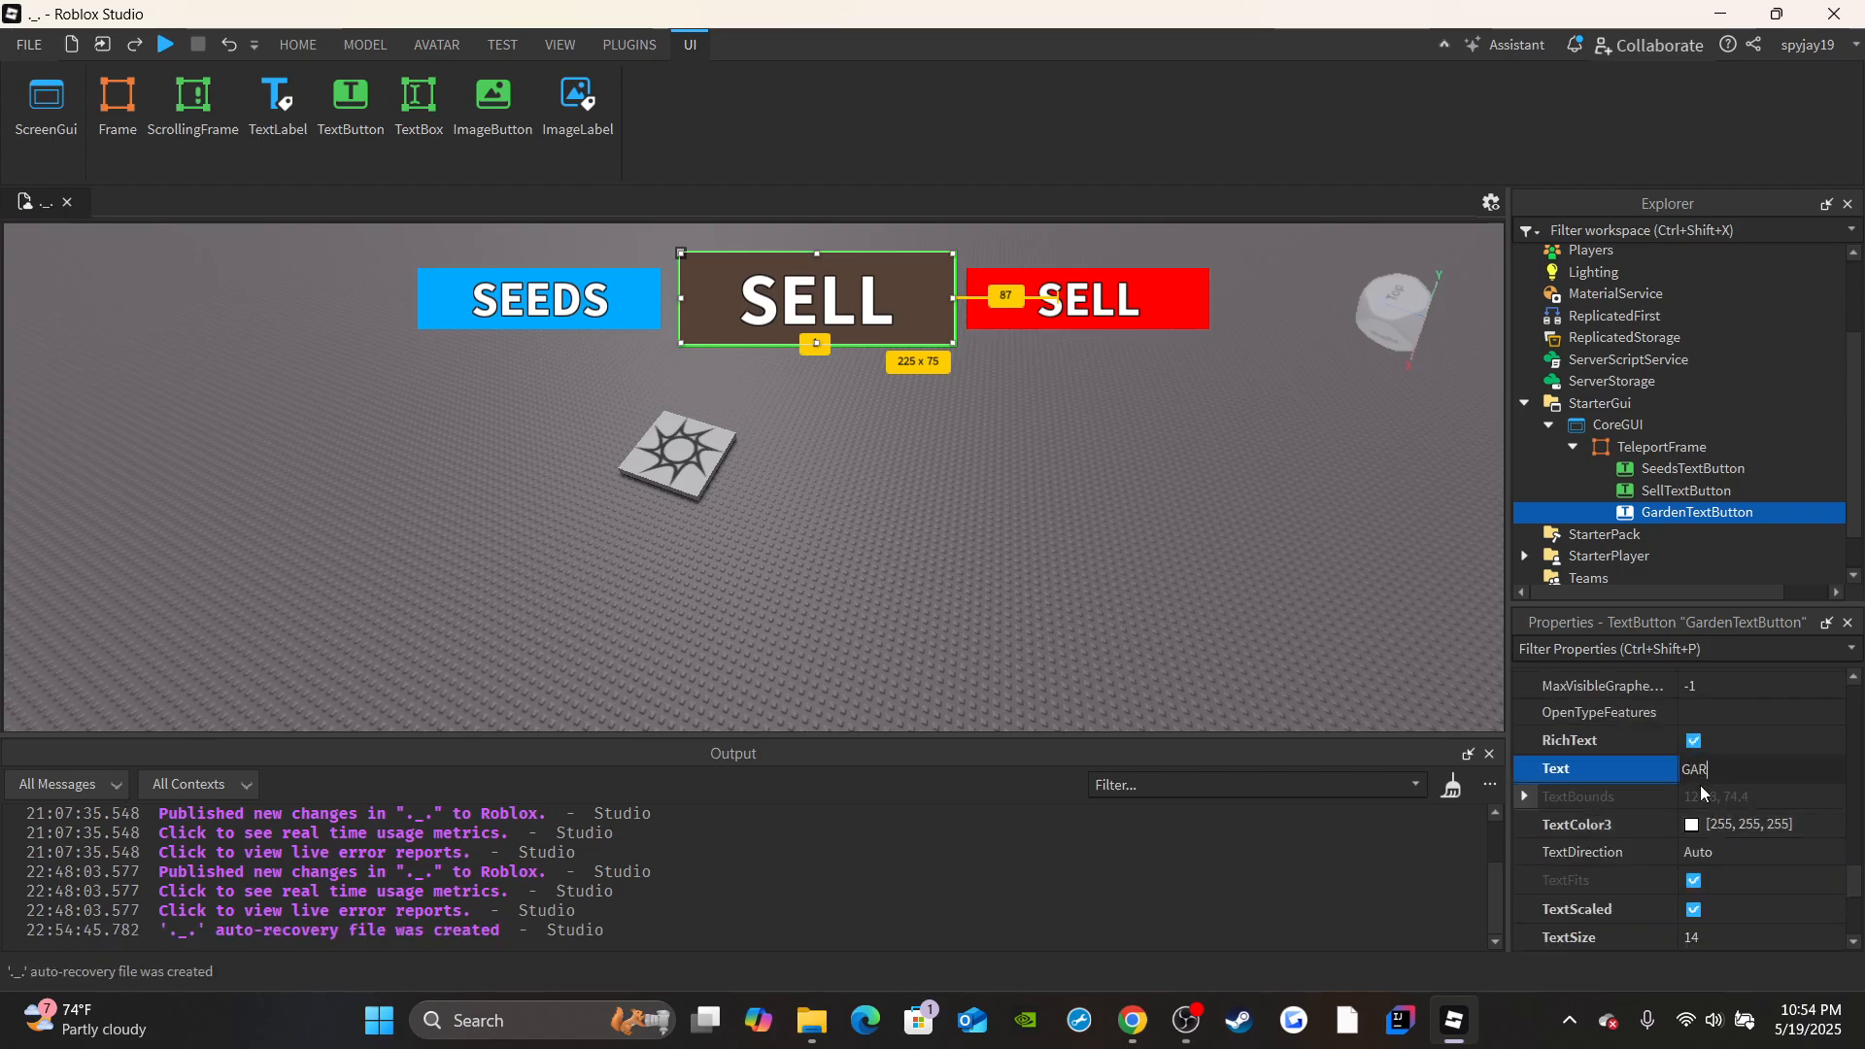
{"action": "type", "text": "GARDEN"}
{"action": "key", "text": "Return"}
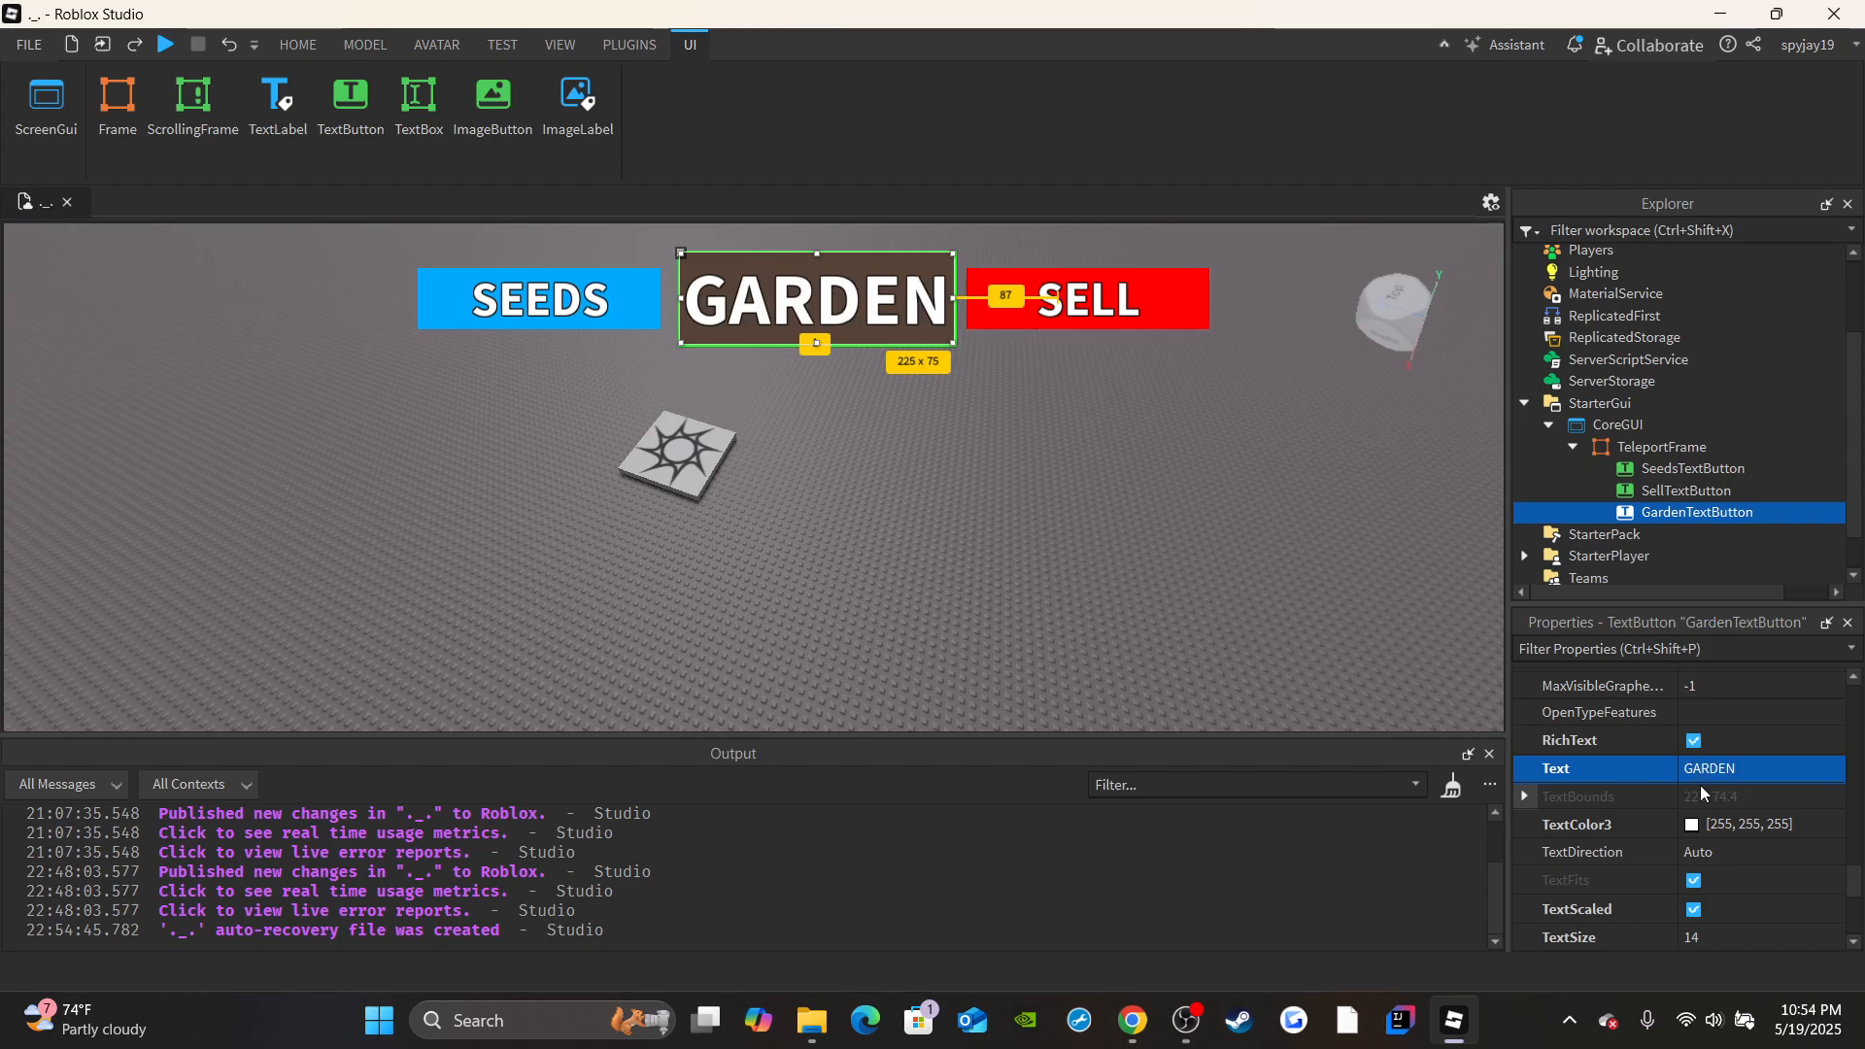
{"action": "left_click", "coordinate": [1366, 703]}
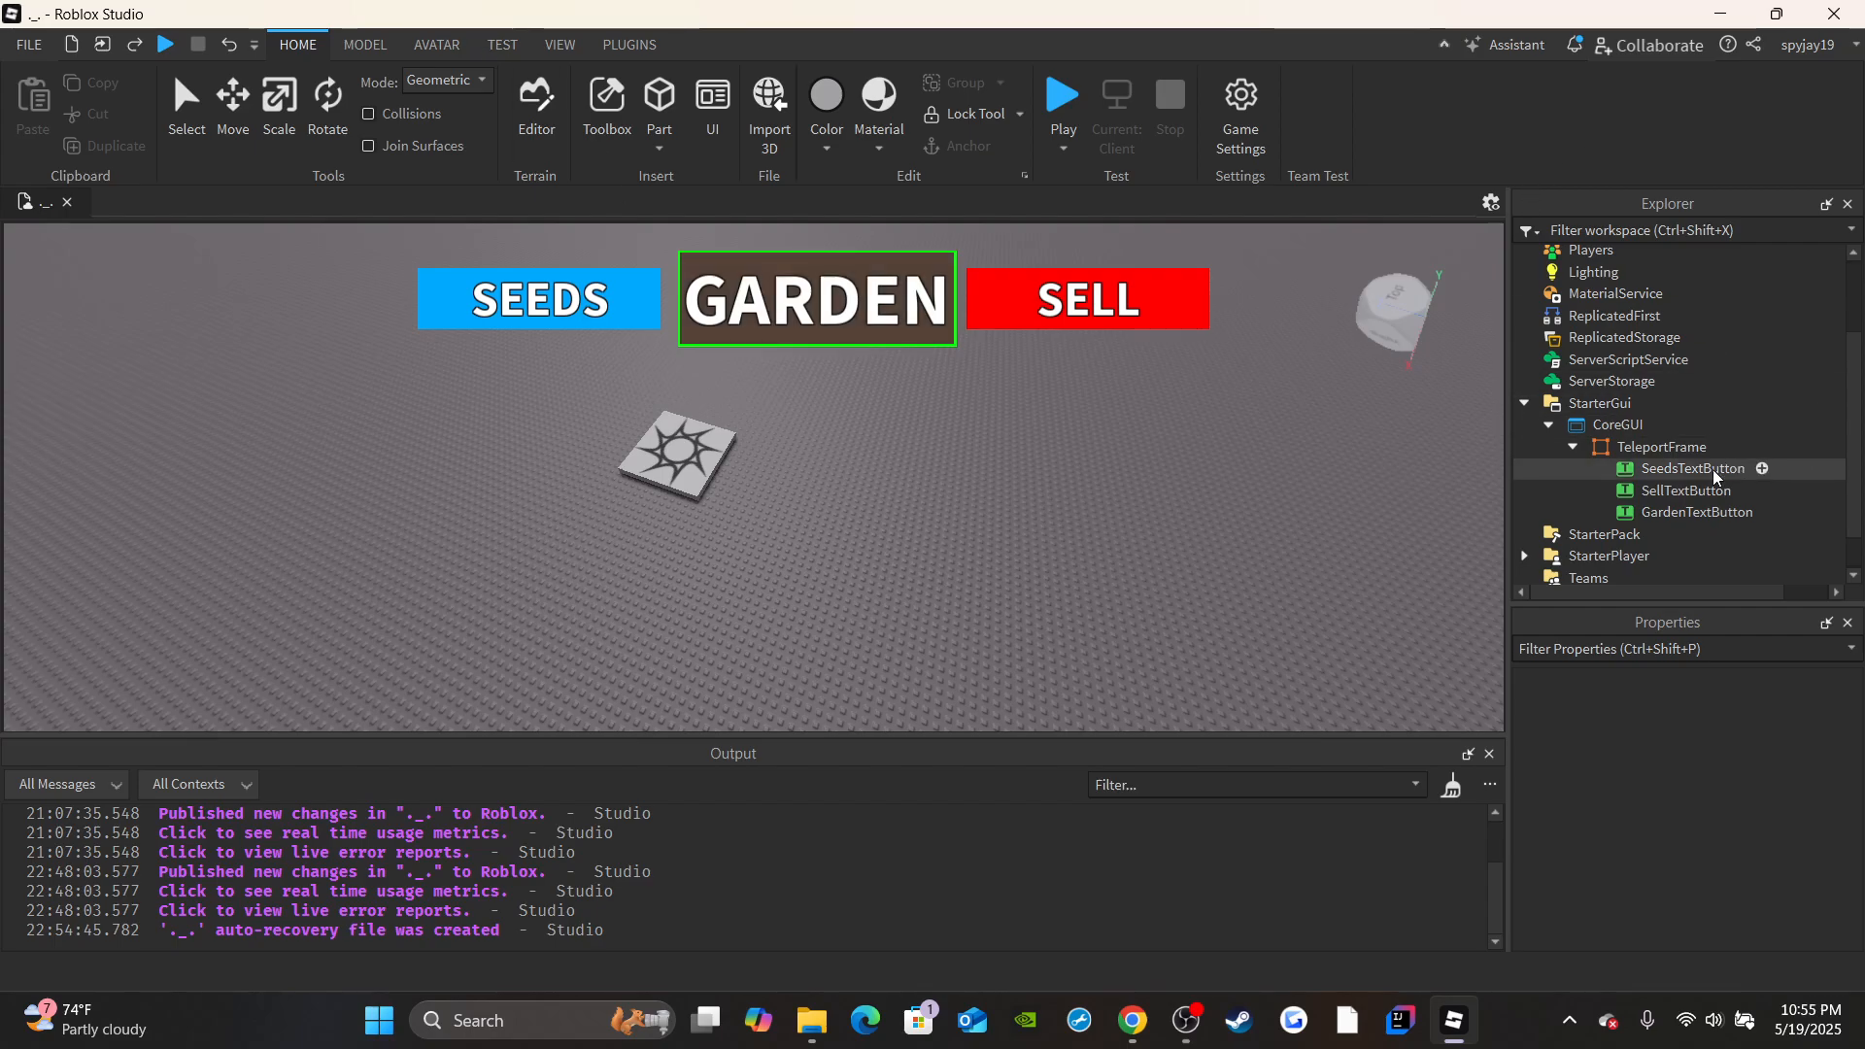
{"action": "left_click", "coordinate": [1574, 447]}
{"action": "left_click", "coordinate": [1550, 443]}
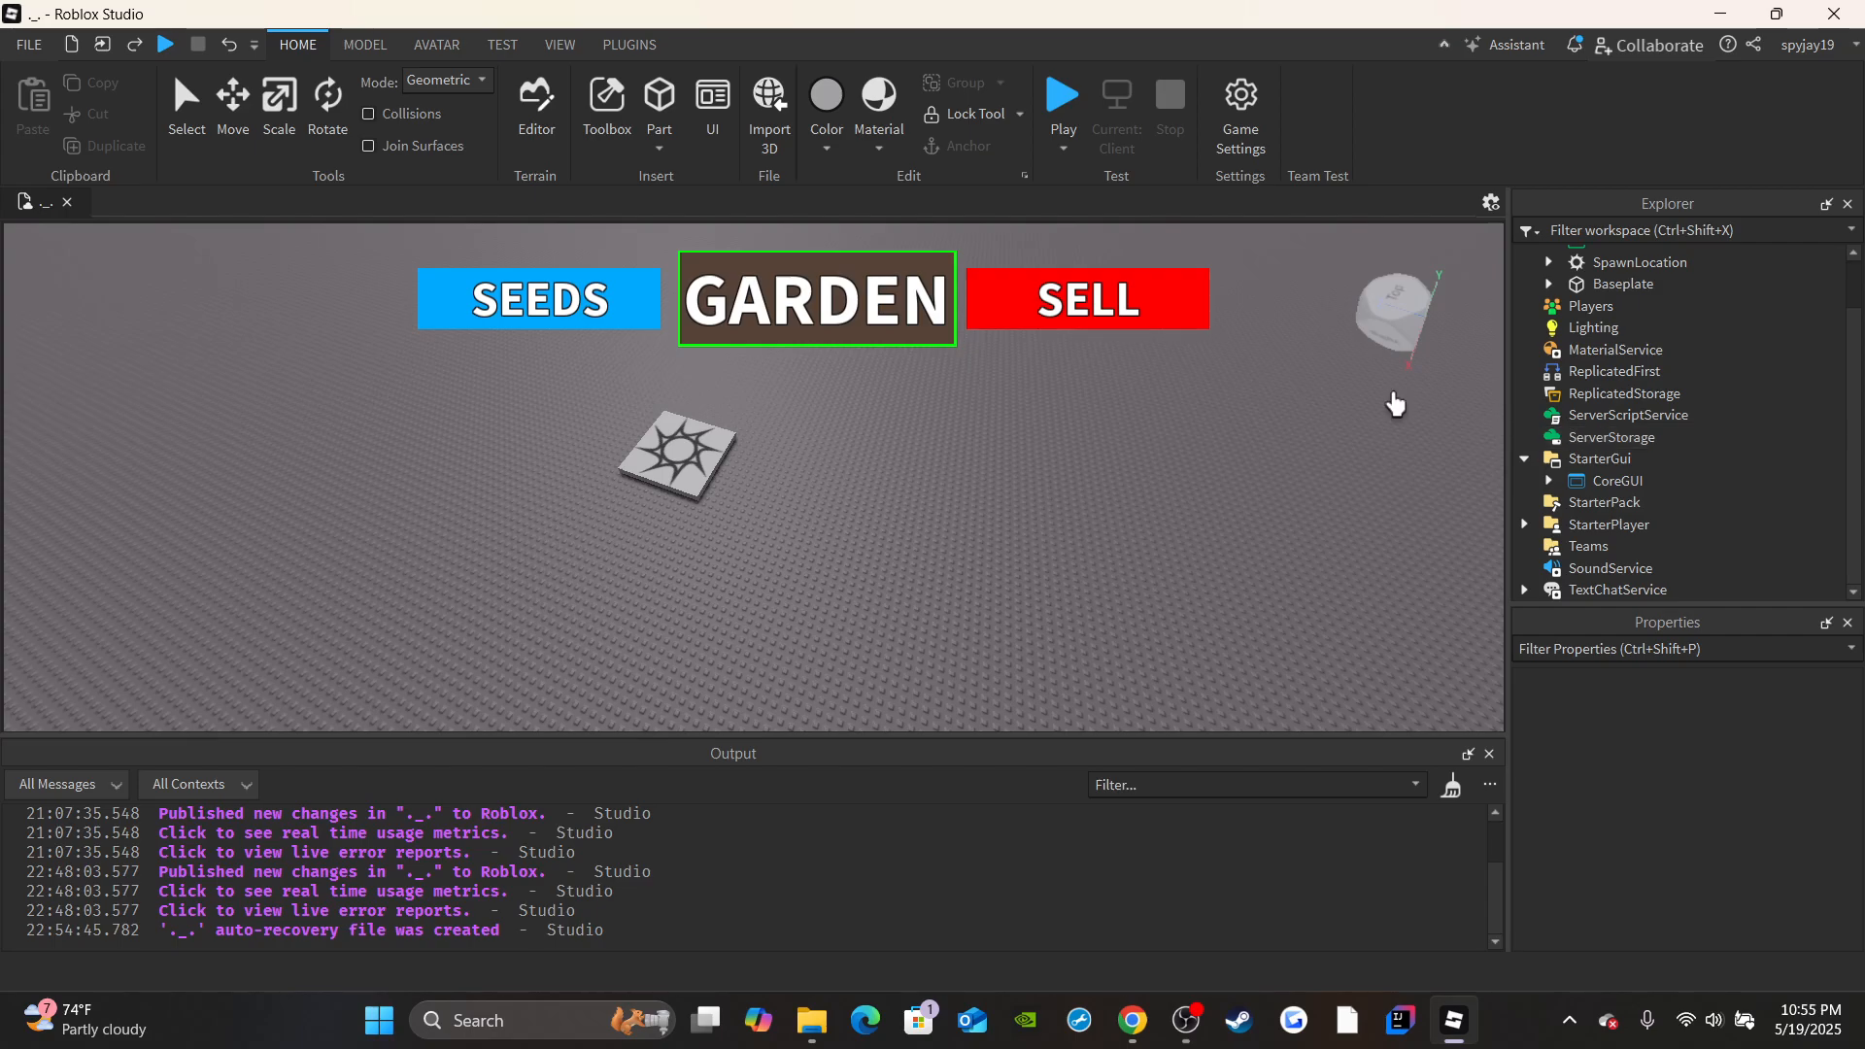
Insert a block part on an open area of the baseplate near the SpawnLocation.
{"action": "right_click_drag", "start_coordinate": [892, 550], "coordinate": [883, 544]}
{"action": "key", "text": "w"}
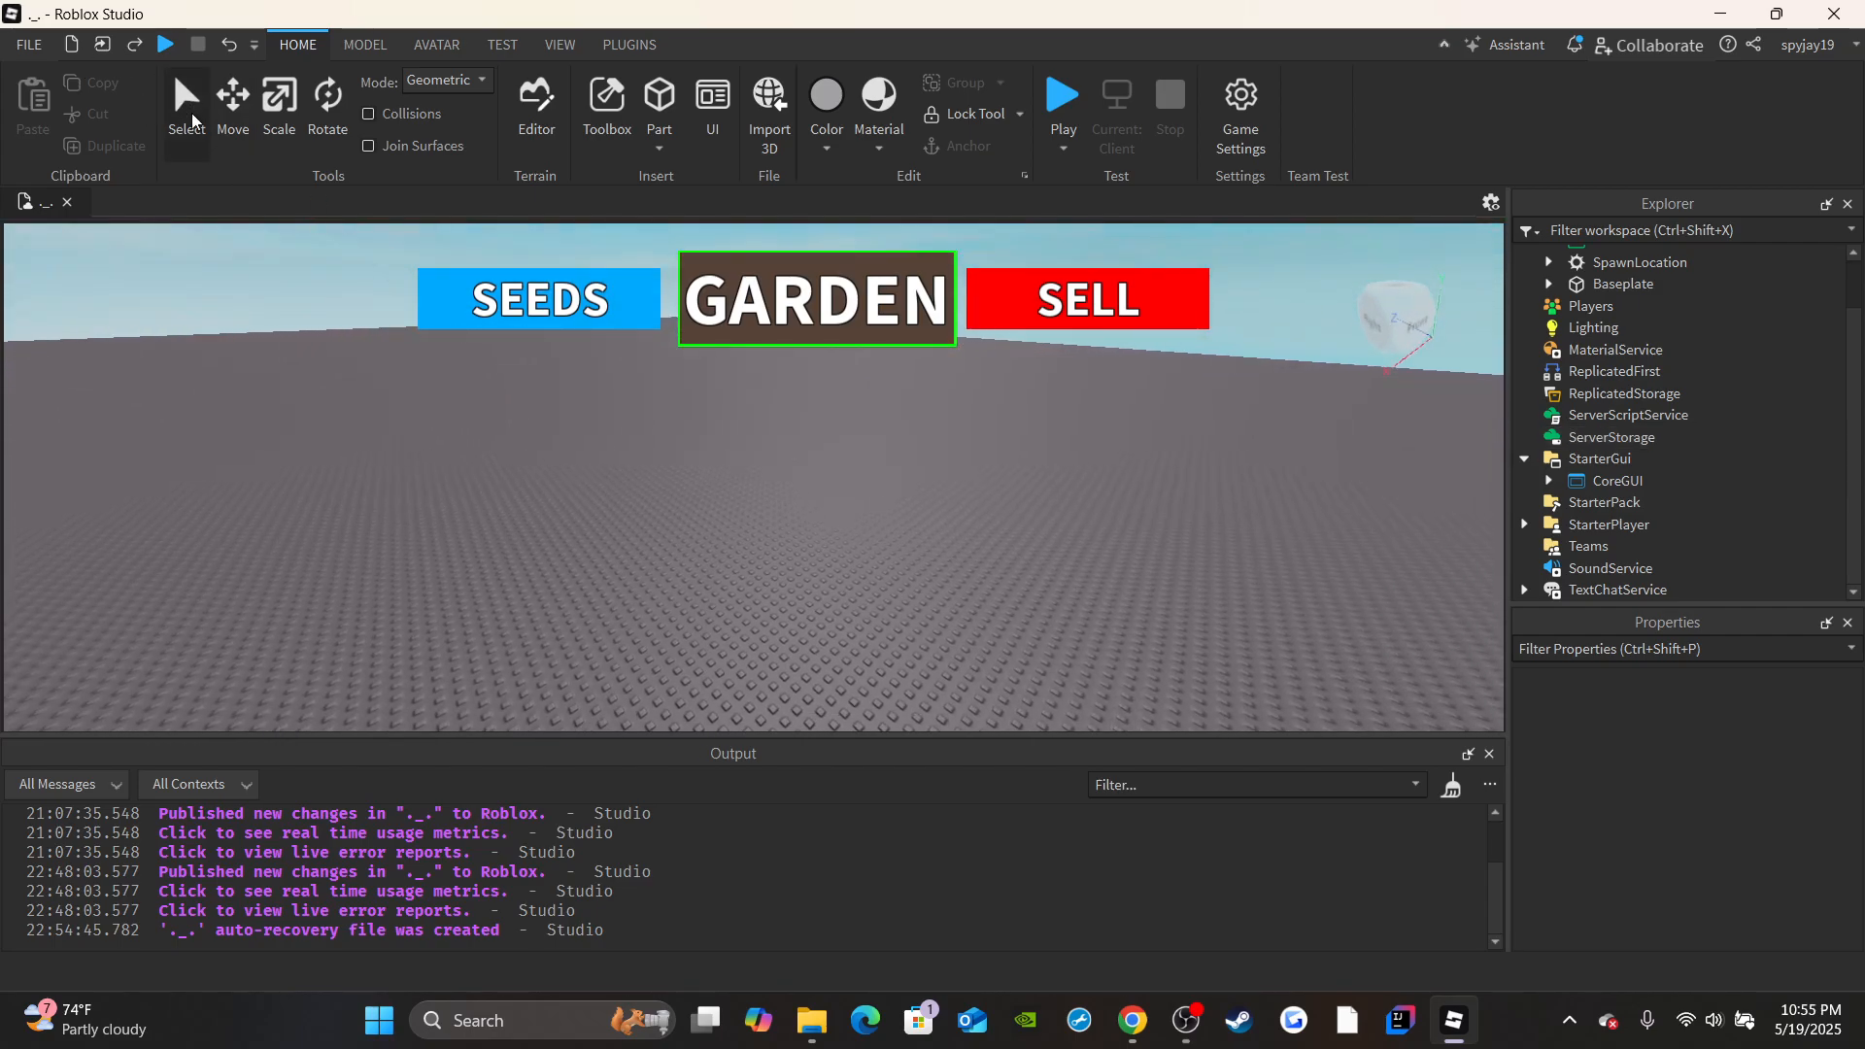
{"action": "left_click", "coordinate": [191, 124]}
{"action": "right_click_drag", "start_coordinate": [777, 404], "coordinate": [766, 458]}
{"action": "key", "text": "s"}
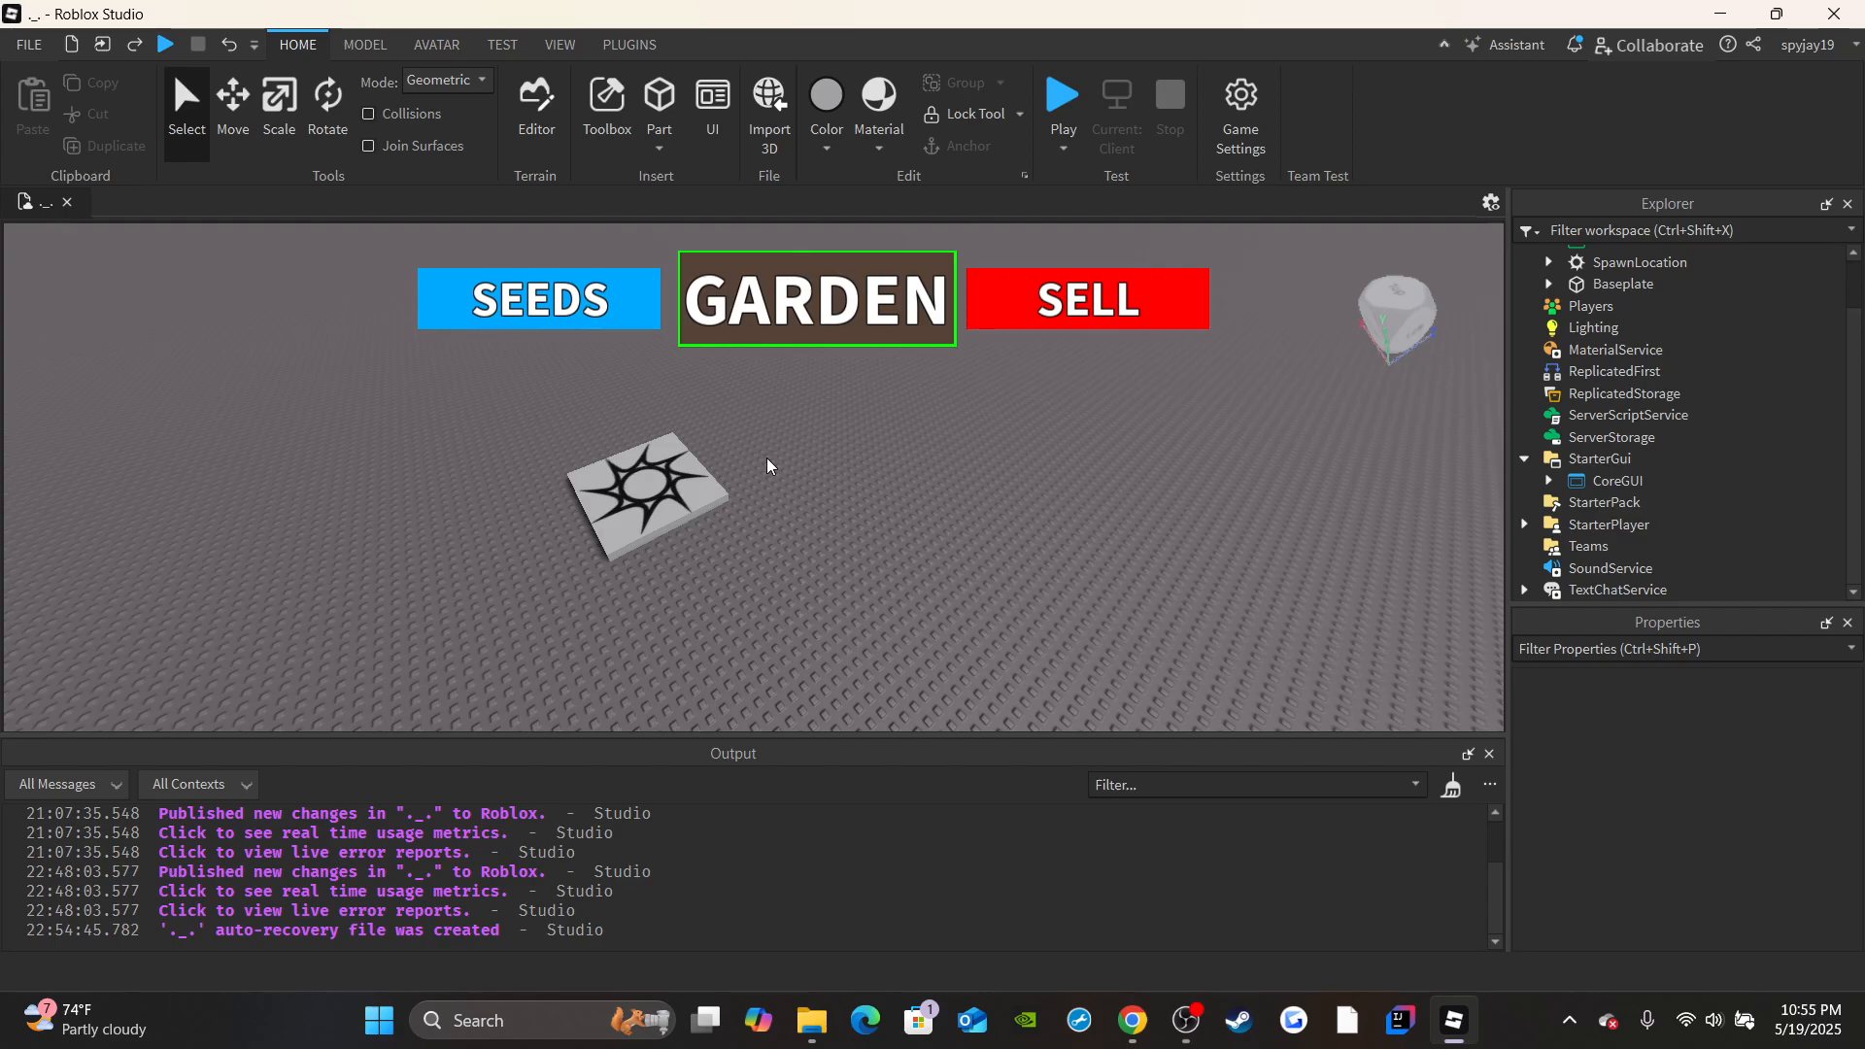
{"action": "right_click_drag", "start_coordinate": [766, 458], "coordinate": [674, 476]}
{"action": "key", "text": "w"}
{"action": "scroll", "coordinate": [1690, 387], "scroll_direction": "up", "scroll_amount": 2}
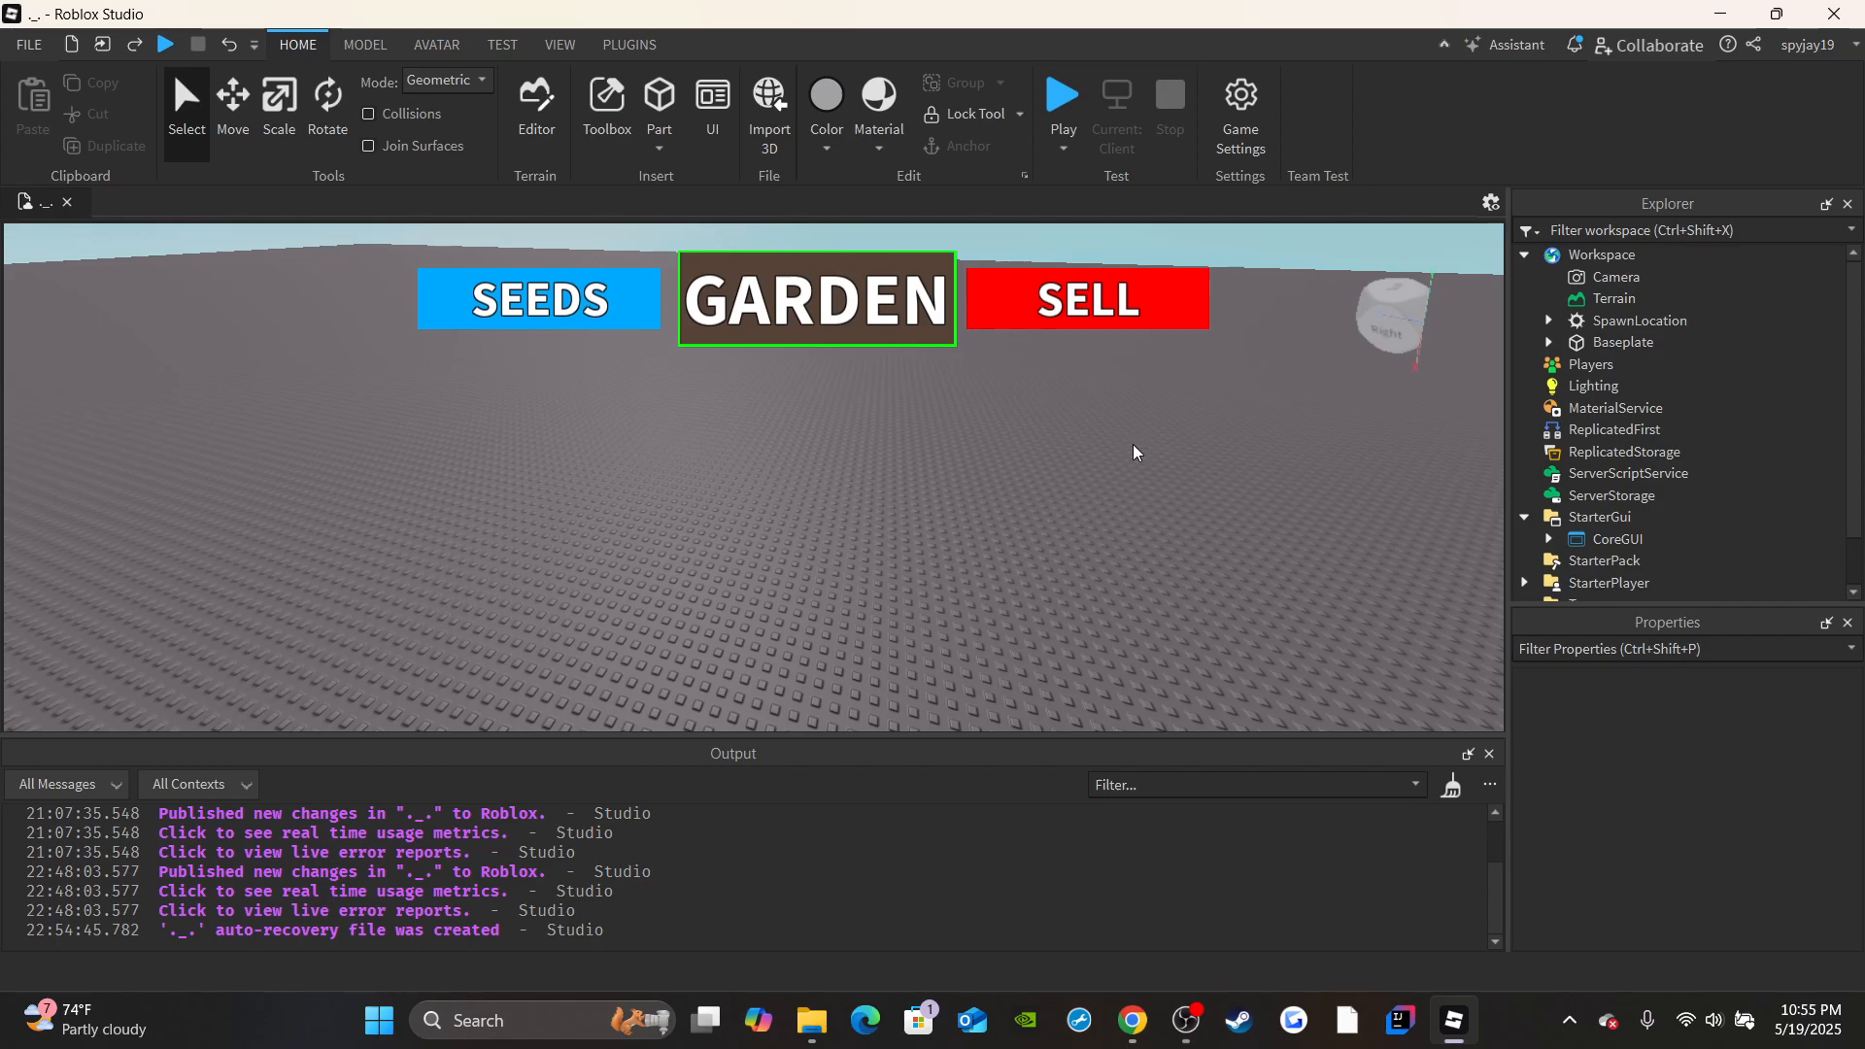
{"action": "right_click_drag", "start_coordinate": [691, 333], "coordinate": [753, 261]}
{"action": "key", "text": "w"}
{"action": "key", "text": "s"}
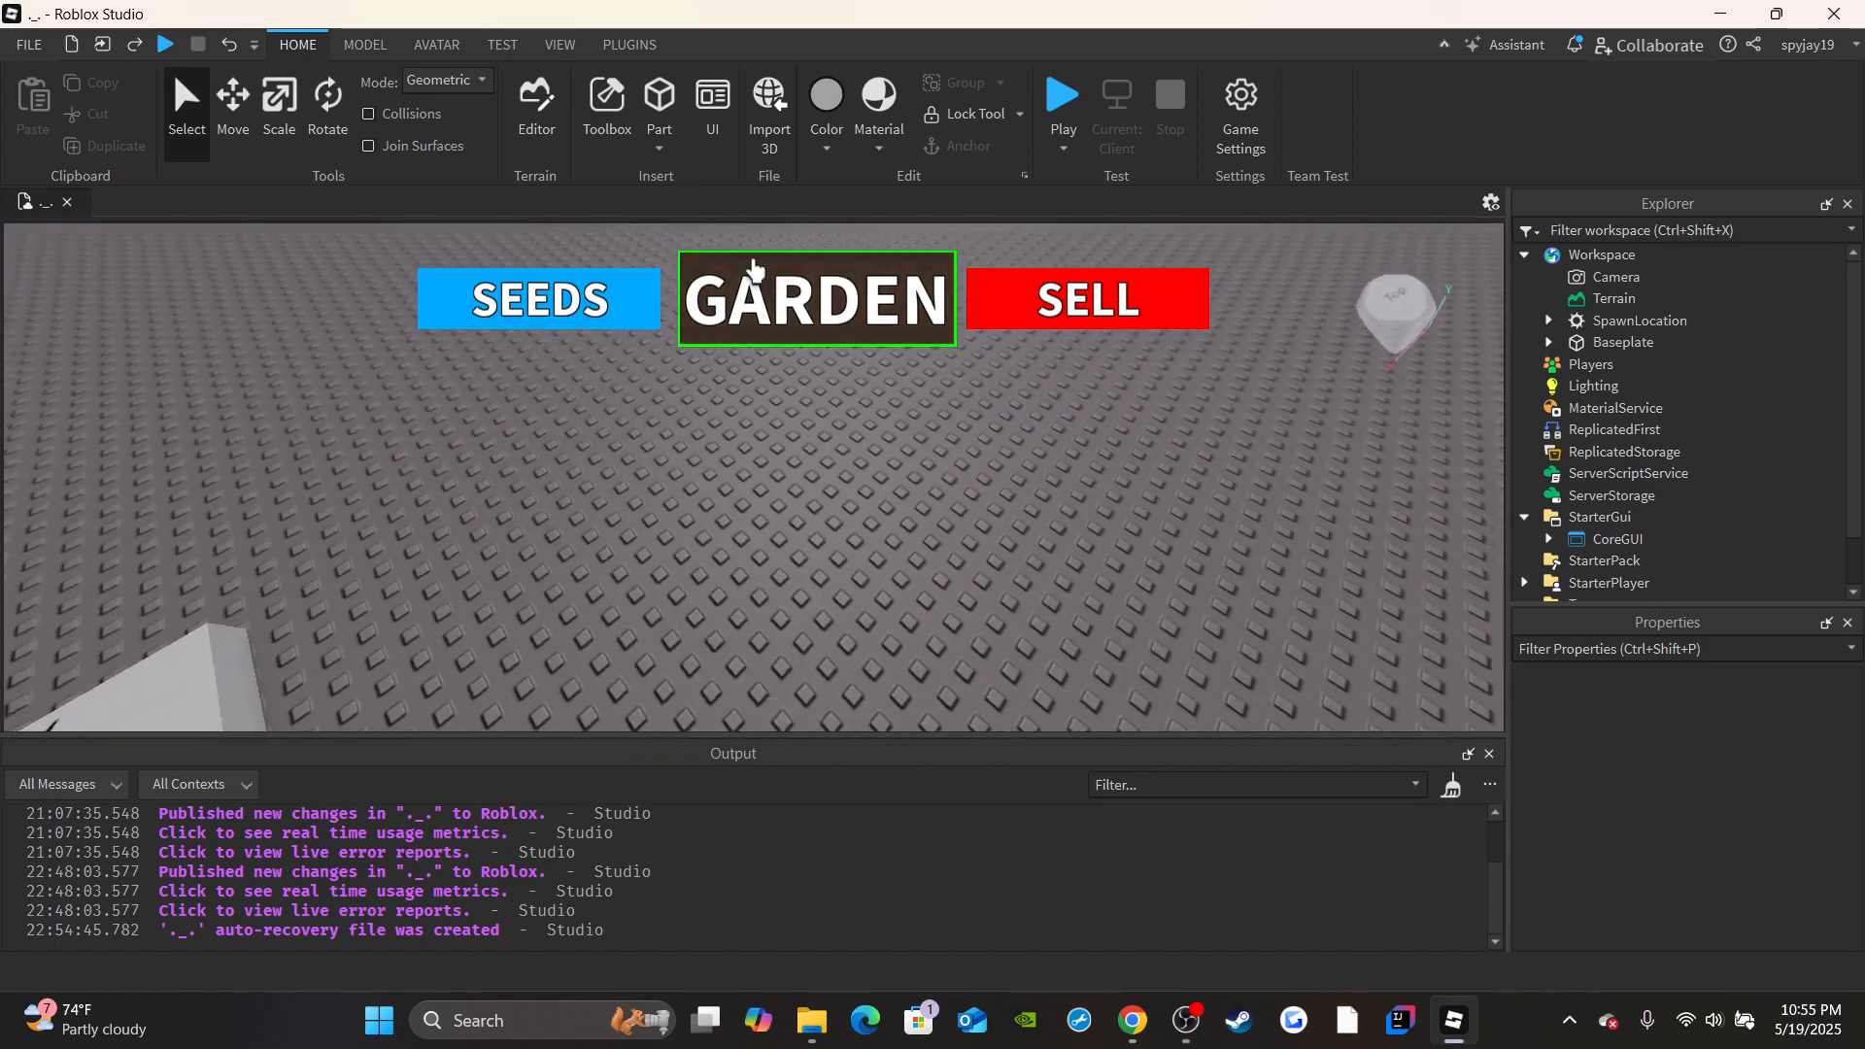
{"action": "left_click", "coordinate": [627, 143]}
{"action": "left_click", "coordinate": [330, 207]}
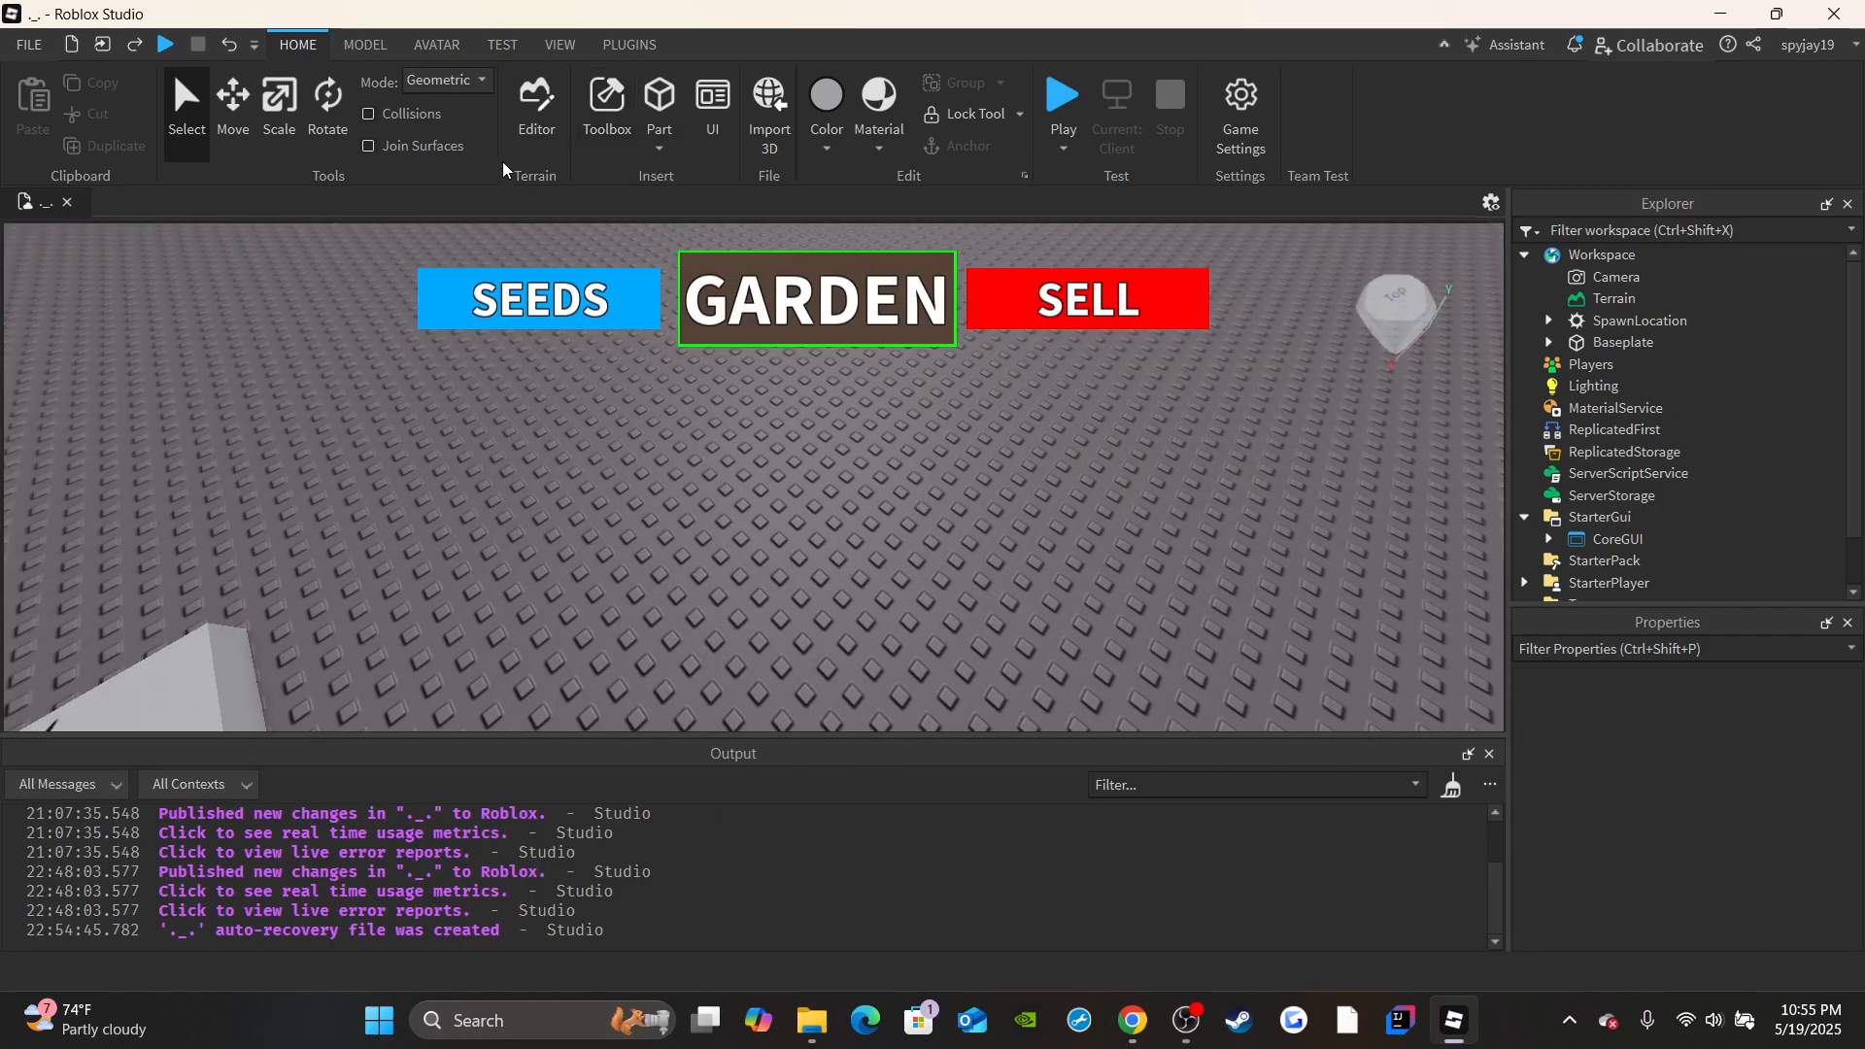
{"action": "left_click", "coordinate": [661, 141]}
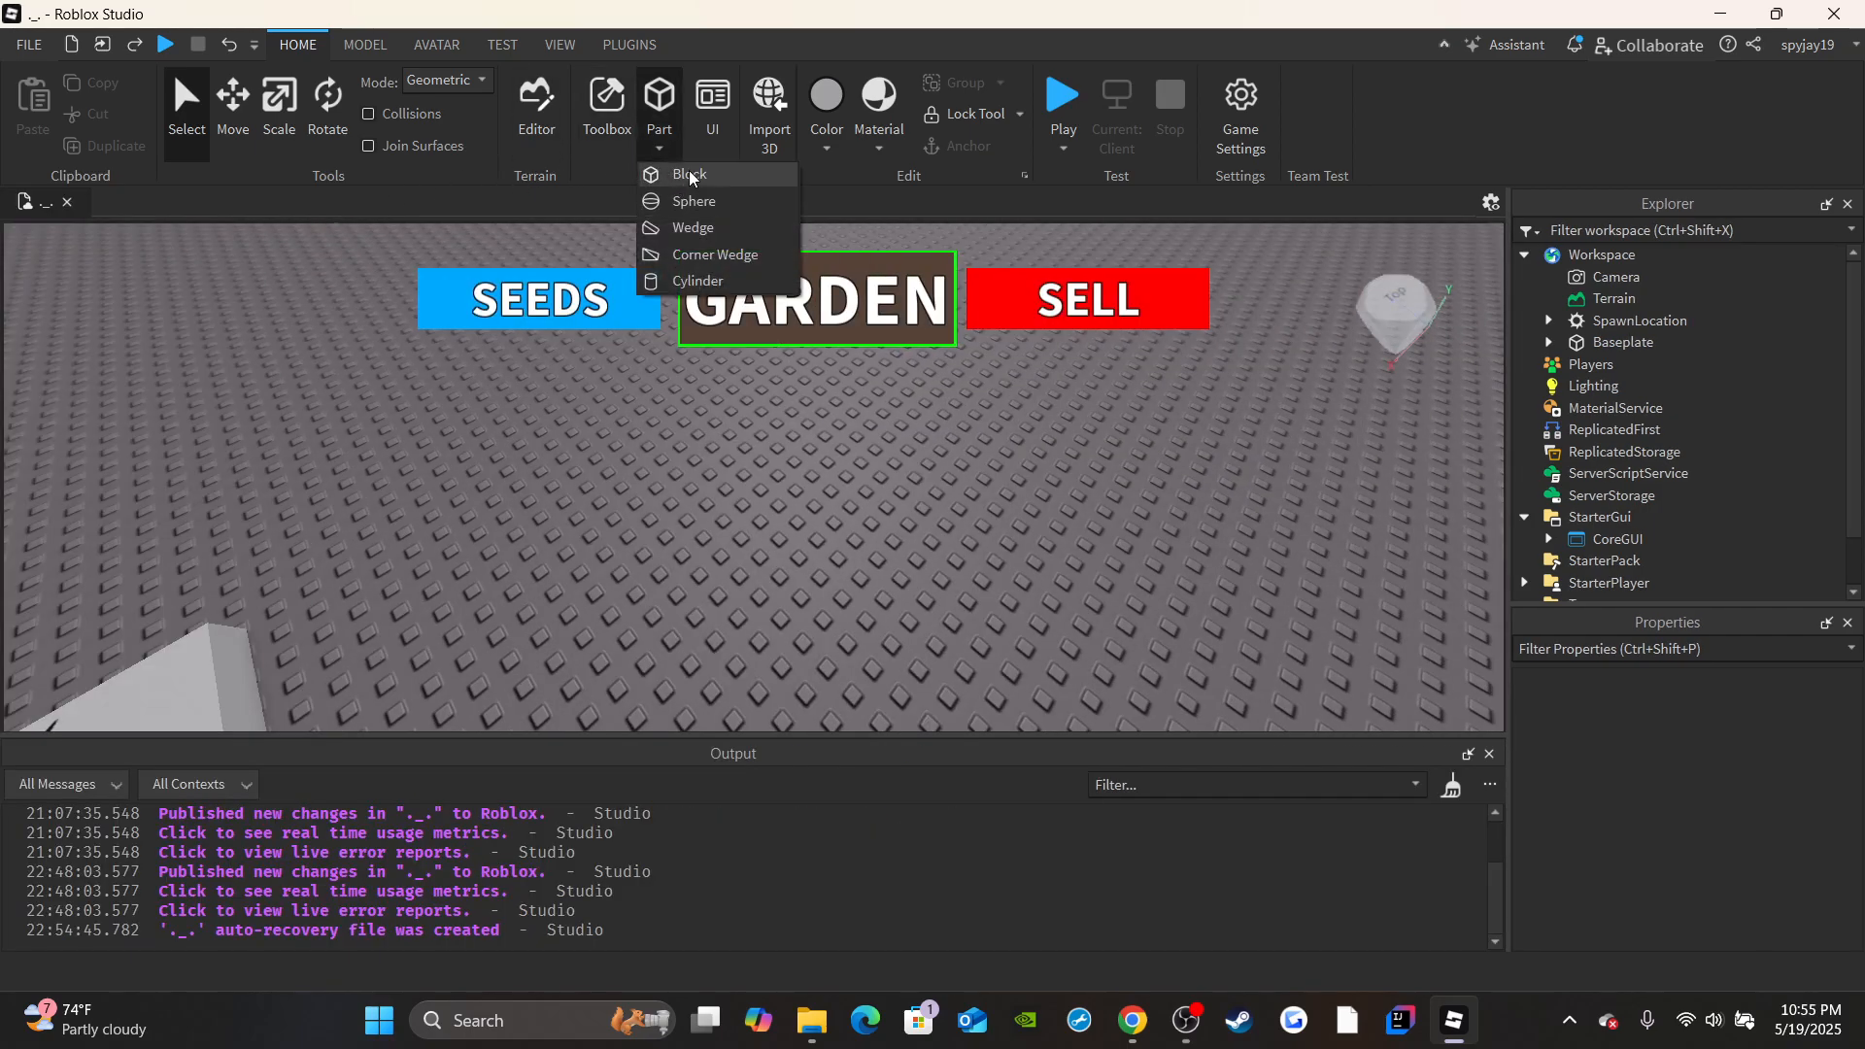
{"action": "left_click", "coordinate": [689, 171]}
{"action": "key", "text": "s"}
{"action": "right_click_drag", "start_coordinate": [703, 544], "coordinate": [894, 499]}
{"action": "key", "text": "w"}
{"action": "key", "text": "s"}
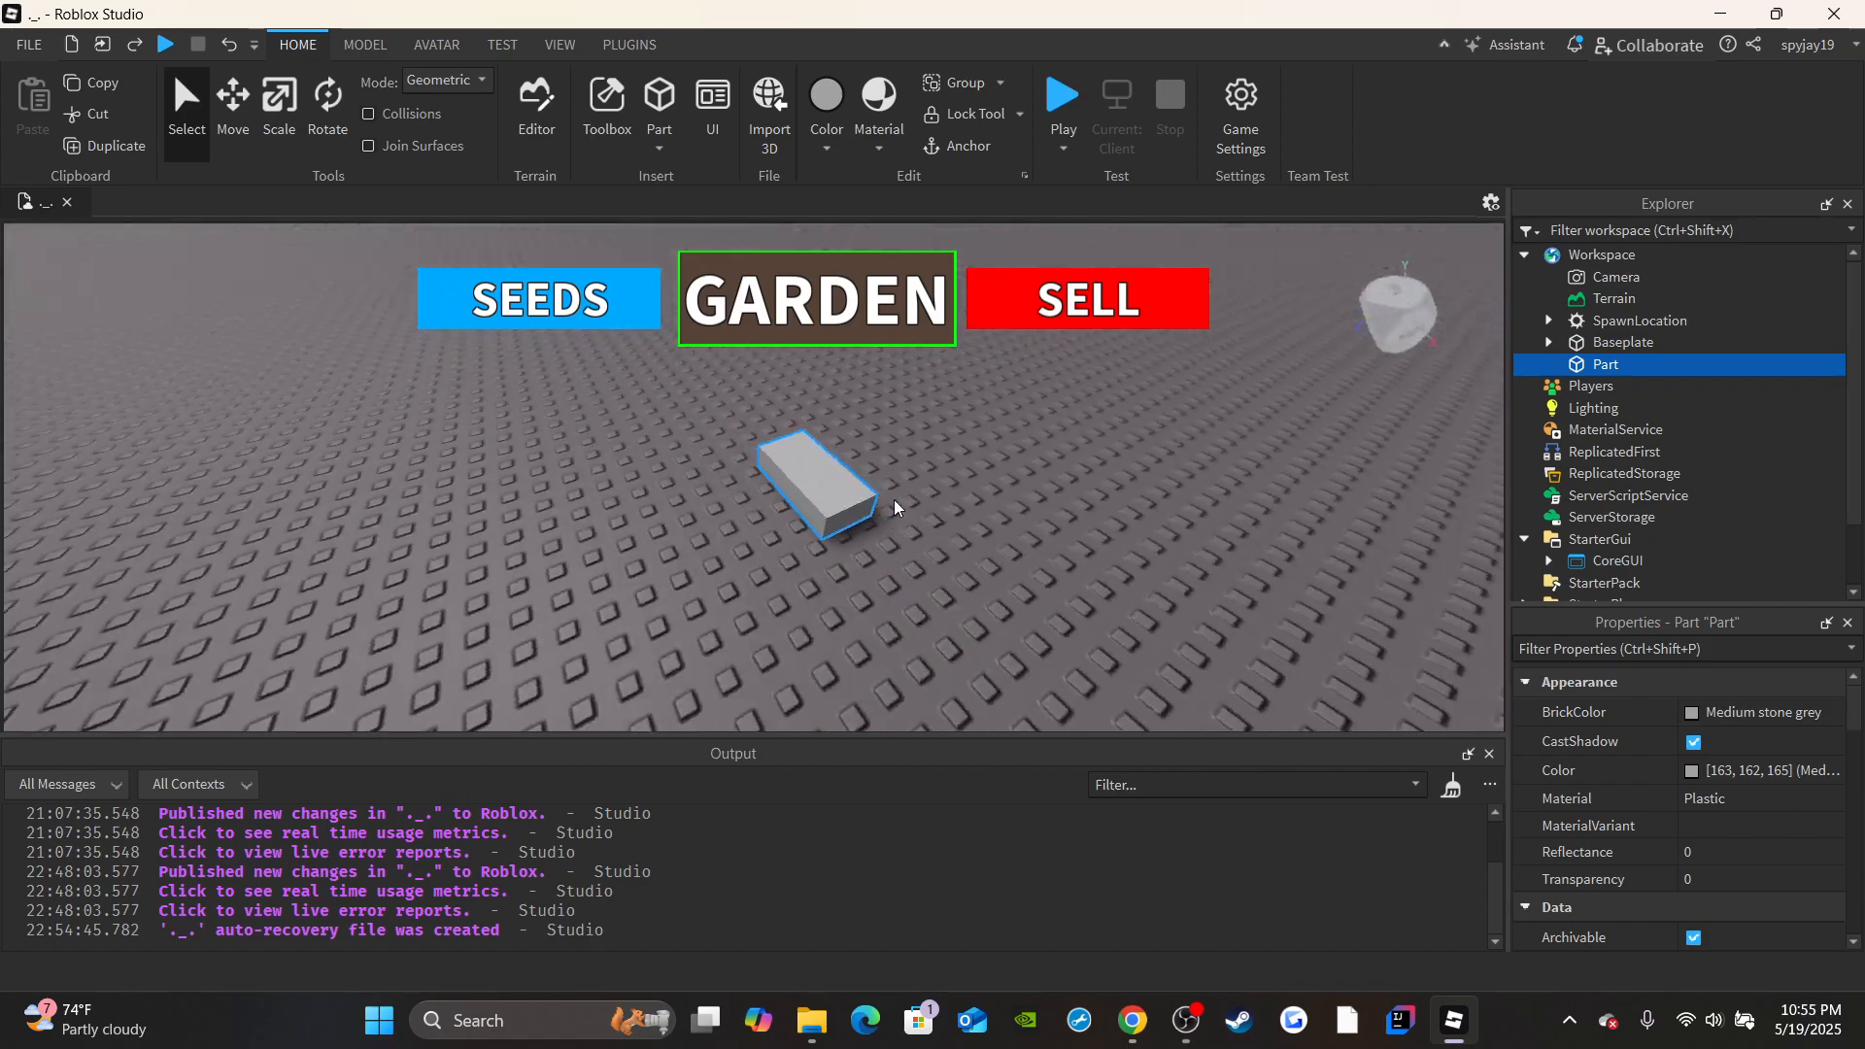
Scale the new block down to 0.5 studs along the X axis, keeping it 1 stud high and 2 studs deep.
{"action": "scroll", "coordinate": [1734, 848], "scroll_direction": "down", "scroll_amount": 2}
{"action": "scroll", "coordinate": [1729, 825], "scroll_direction": "down", "scroll_amount": 3}
{"action": "key", "text": "d"}
{"action": "right_click_drag", "start_coordinate": [1251, 625], "coordinate": [1203, 602]}
{"action": "key", "text": "w"}
{"action": "key", "text": "s"}
{"action": "key", "text": "w"}
{"action": "left_click", "coordinate": [294, 131]}
{"action": "right_click_drag", "start_coordinate": [696, 508], "coordinate": [670, 516]}
{"action": "key", "text": "s"}
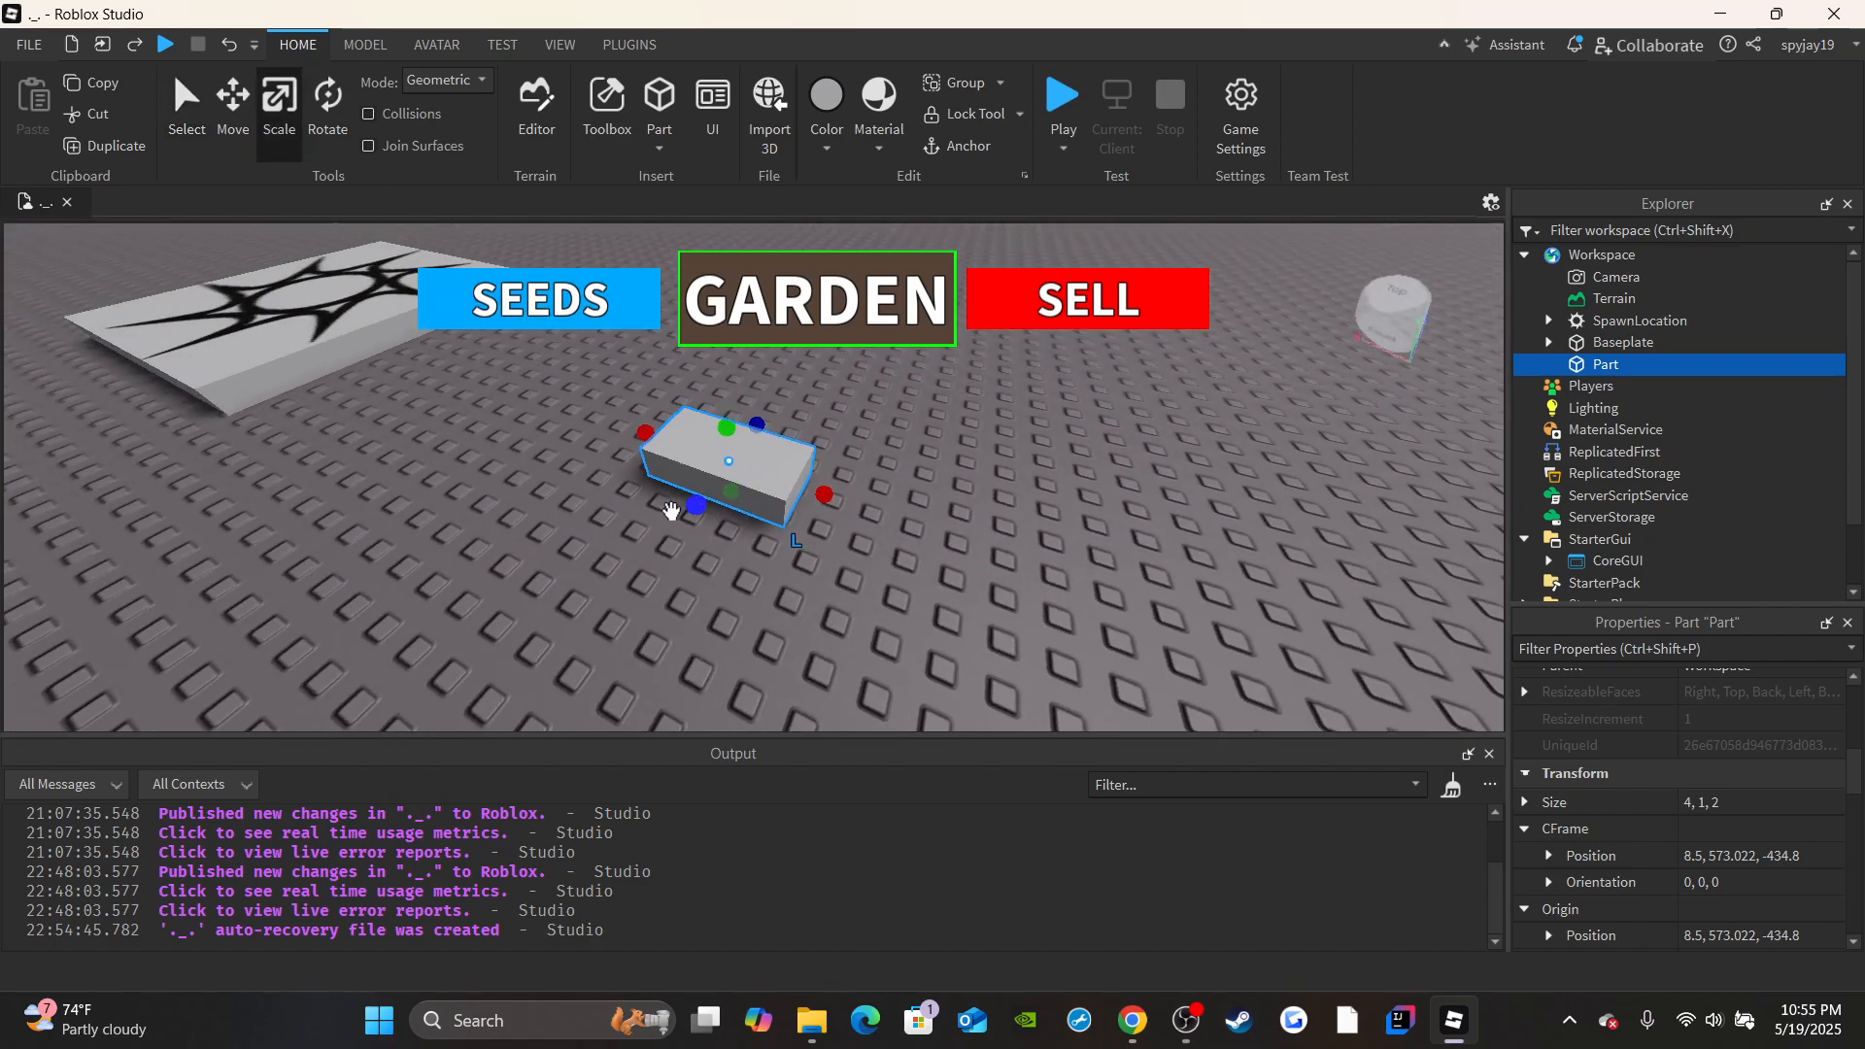
{"action": "key", "text": "w"}
{"action": "left_click_drag", "start_coordinate": [828, 498], "coordinate": [733, 457]}
{"action": "key", "text": "d"}
{"action": "right_click_drag", "start_coordinate": [741, 462], "coordinate": [741, 462]}
Stretch the thin block along the Z axis into a beam more than 25 studs long.
{"action": "key", "text": "w"}
{"action": "key", "text": "s"}
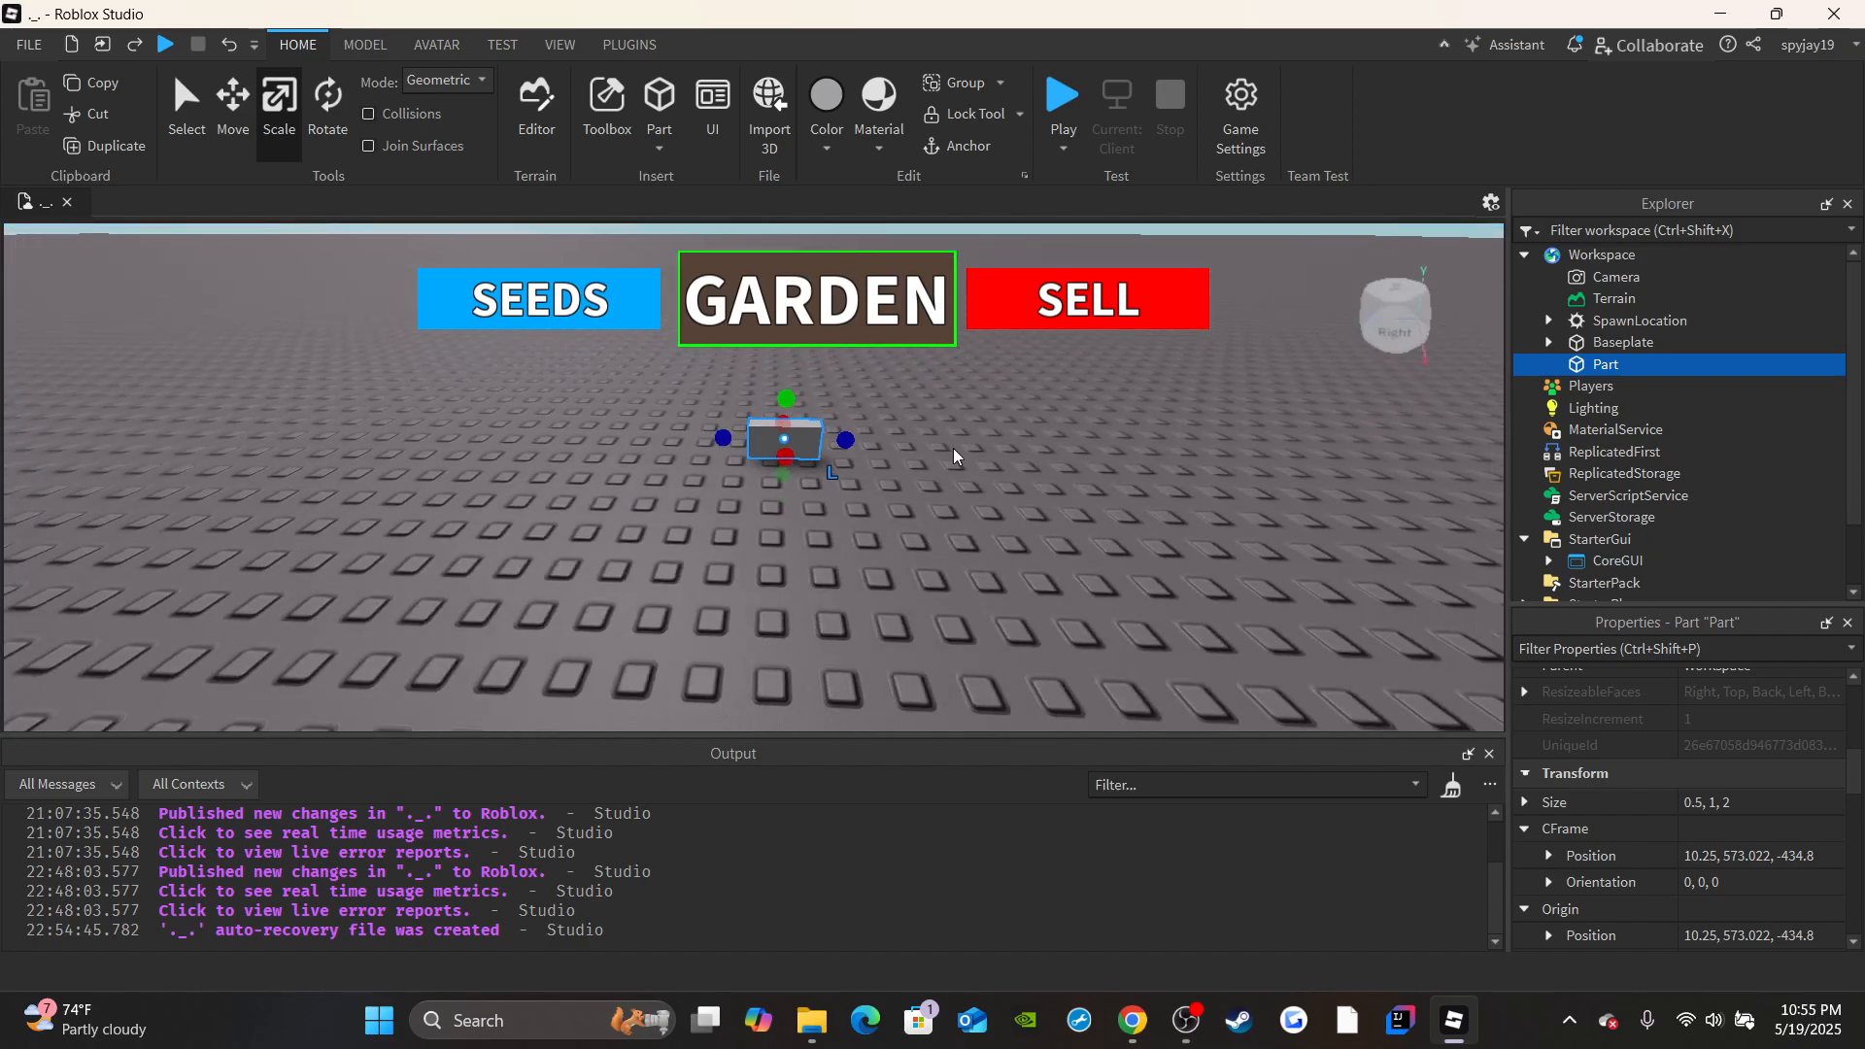
{"action": "left_click_drag", "start_coordinate": [841, 428], "coordinate": [933, 444]}
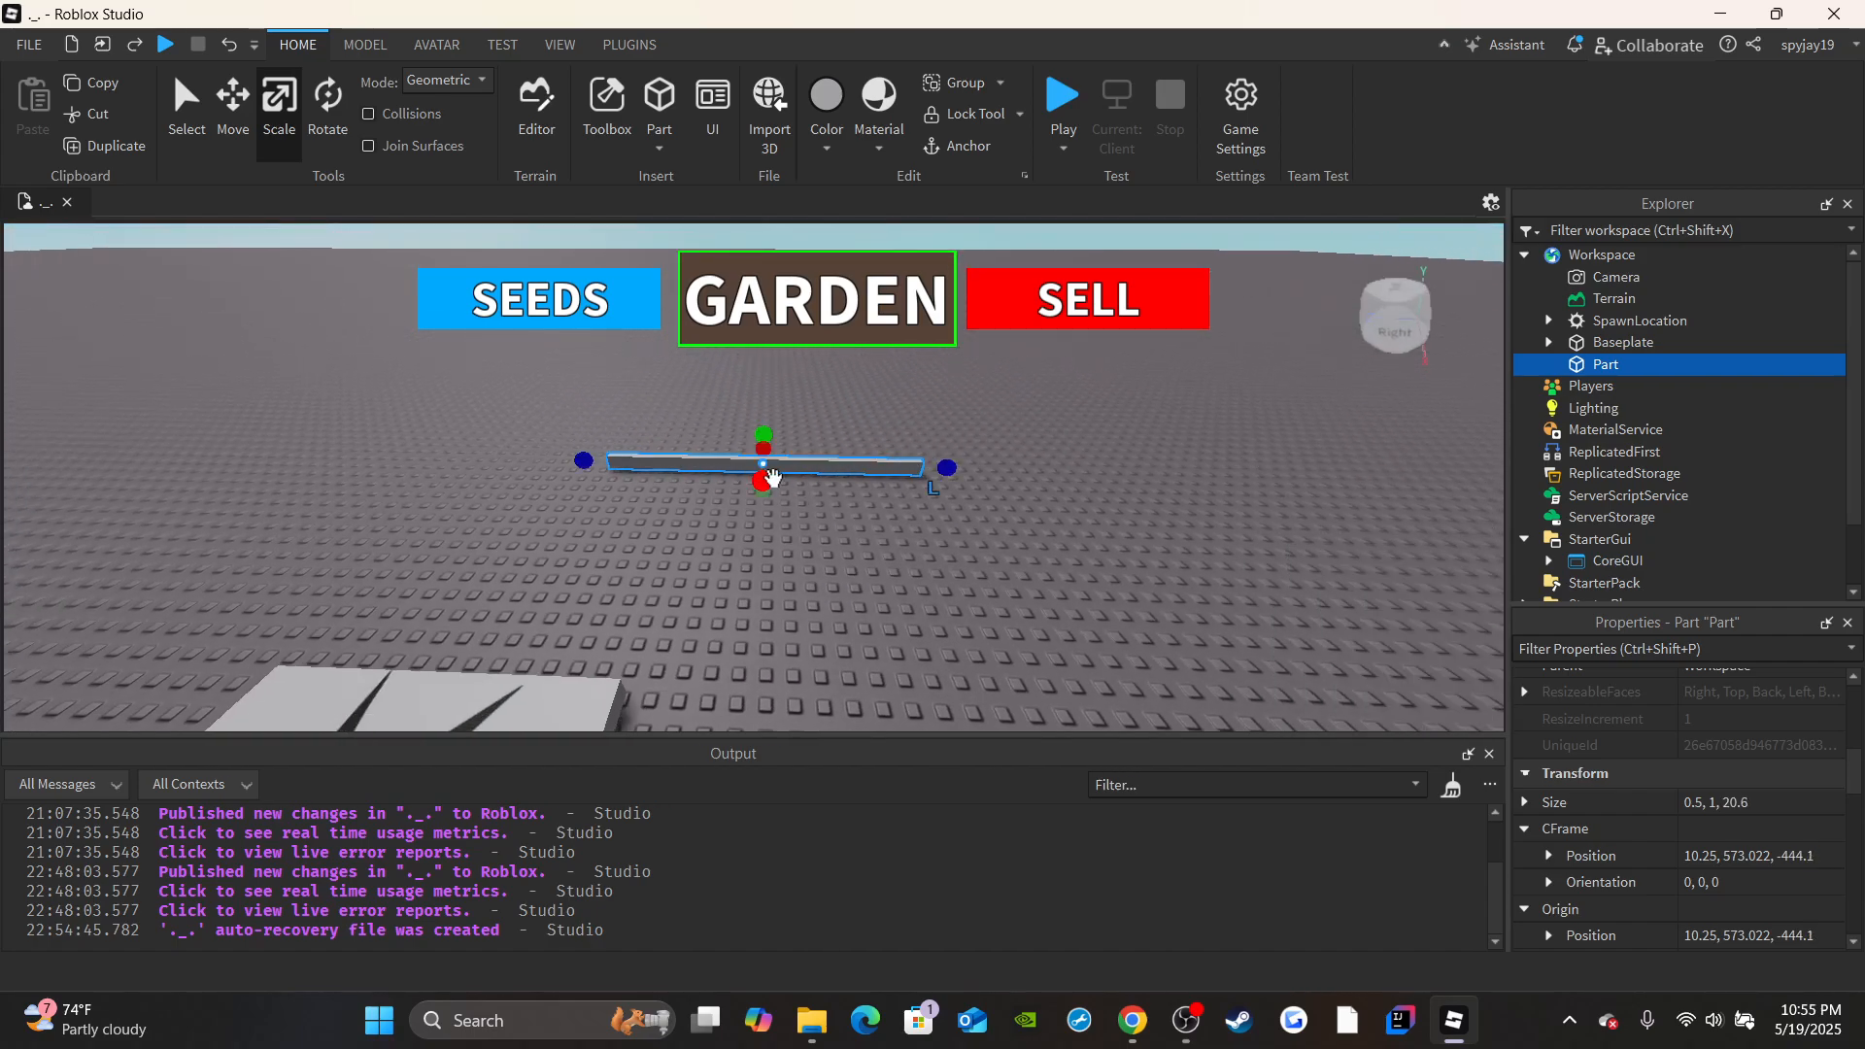
{"action": "key", "text": "a"}
{"action": "left_click_drag", "start_coordinate": [743, 460], "coordinate": [977, 472]}
{"action": "key", "text": "d"}
{"action": "key", "text": "d"}
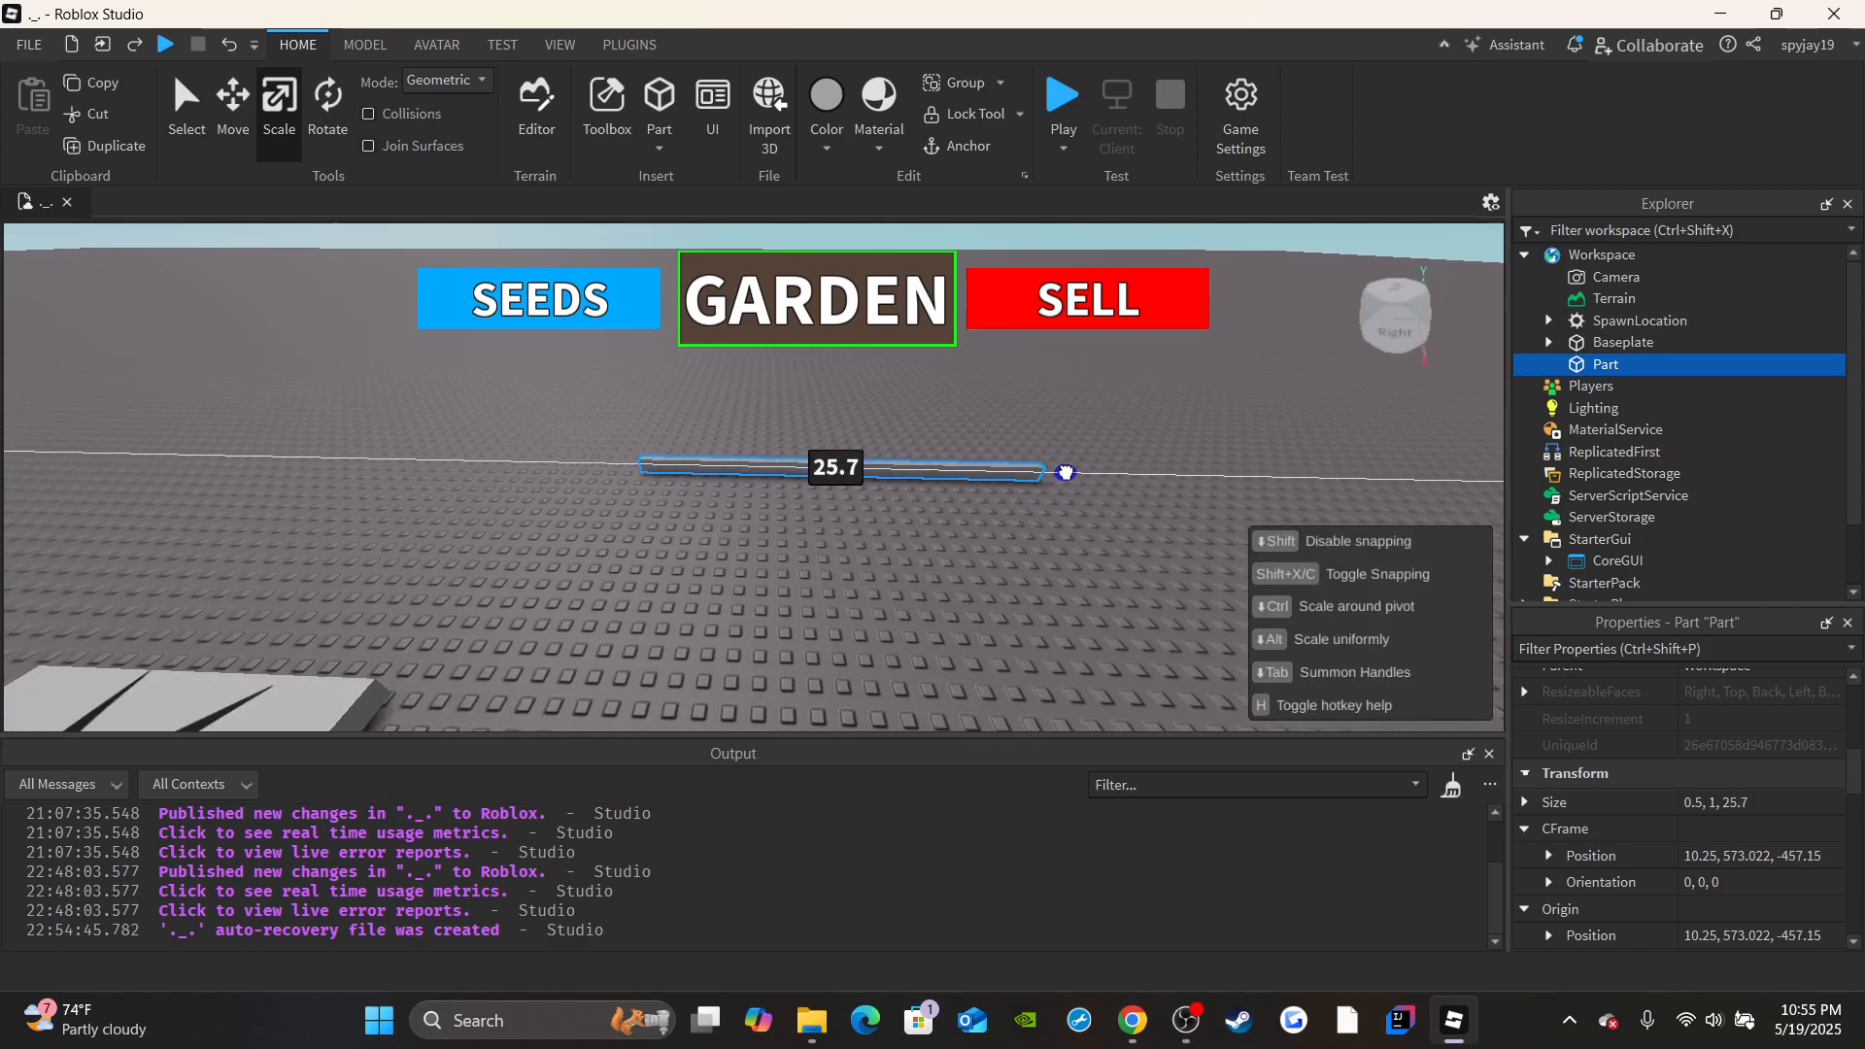
{"action": "left_click_drag", "start_coordinate": [1093, 473], "coordinate": [1098, 473]}
{"action": "key", "text": "w"}
{"action": "right_click_drag", "start_coordinate": [963, 411], "coordinate": [964, 410]}
{"action": "key", "text": "s"}
{"action": "key", "text": "s"}
{"action": "right_click_drag", "start_coordinate": [756, 621], "coordinate": [756, 621]}
Set the beam's brick color to Medium brown and its material to Wood.
{"action": "scroll", "coordinate": [1659, 824], "scroll_direction": "up", "scroll_amount": 5}
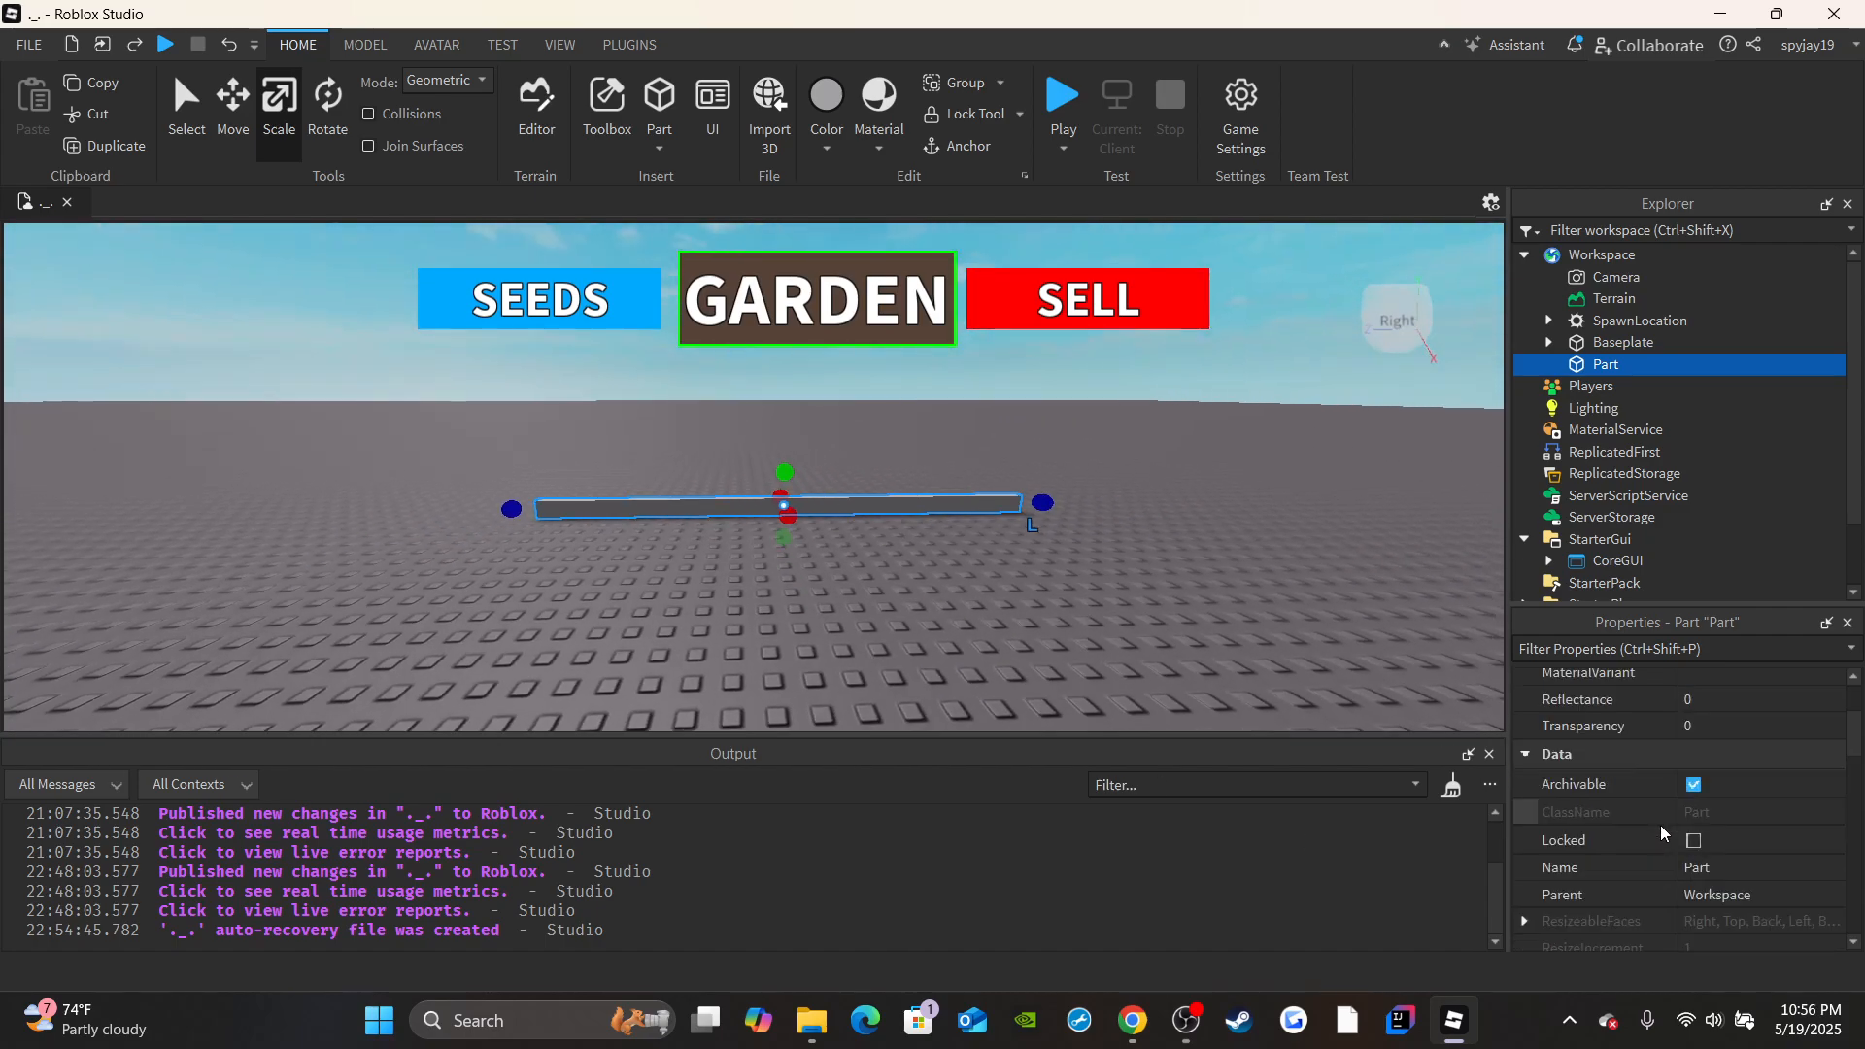
{"action": "left_click", "coordinate": [1680, 715]}
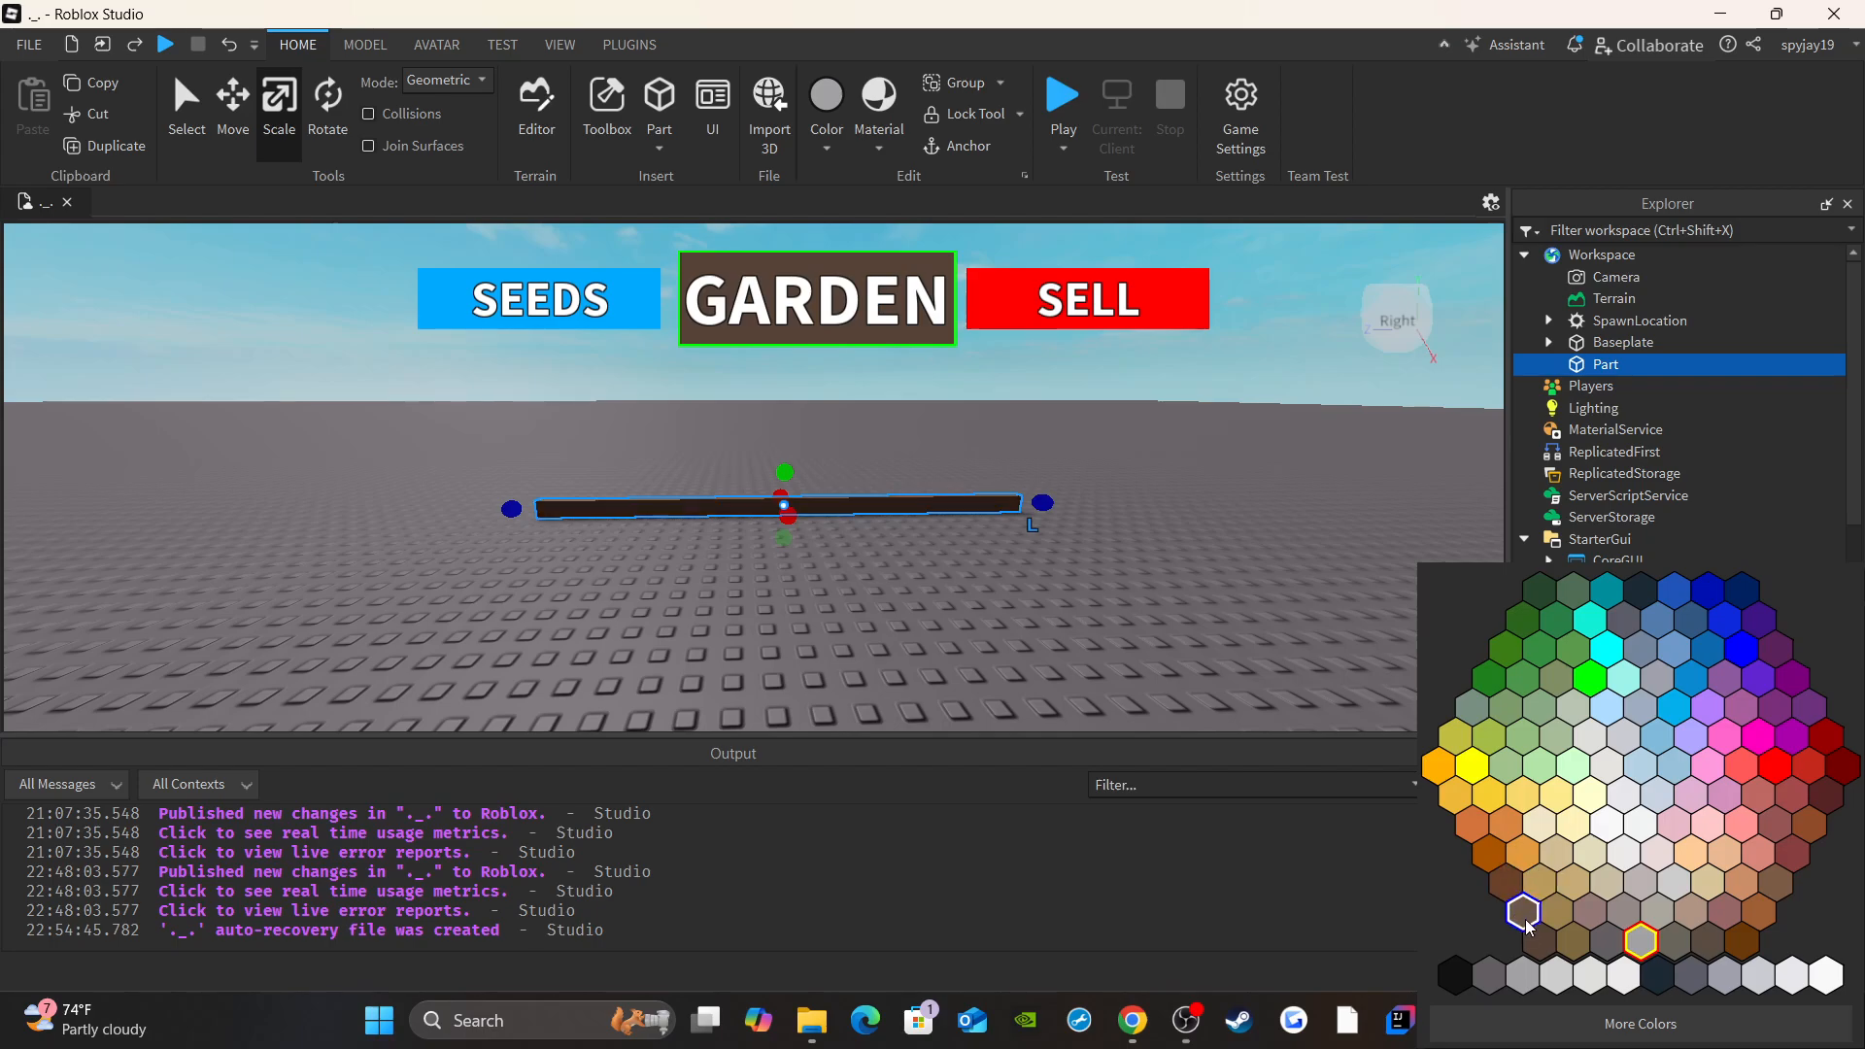
{"action": "left_click", "coordinate": [1520, 903]}
{"action": "left_click", "coordinate": [1706, 798]}
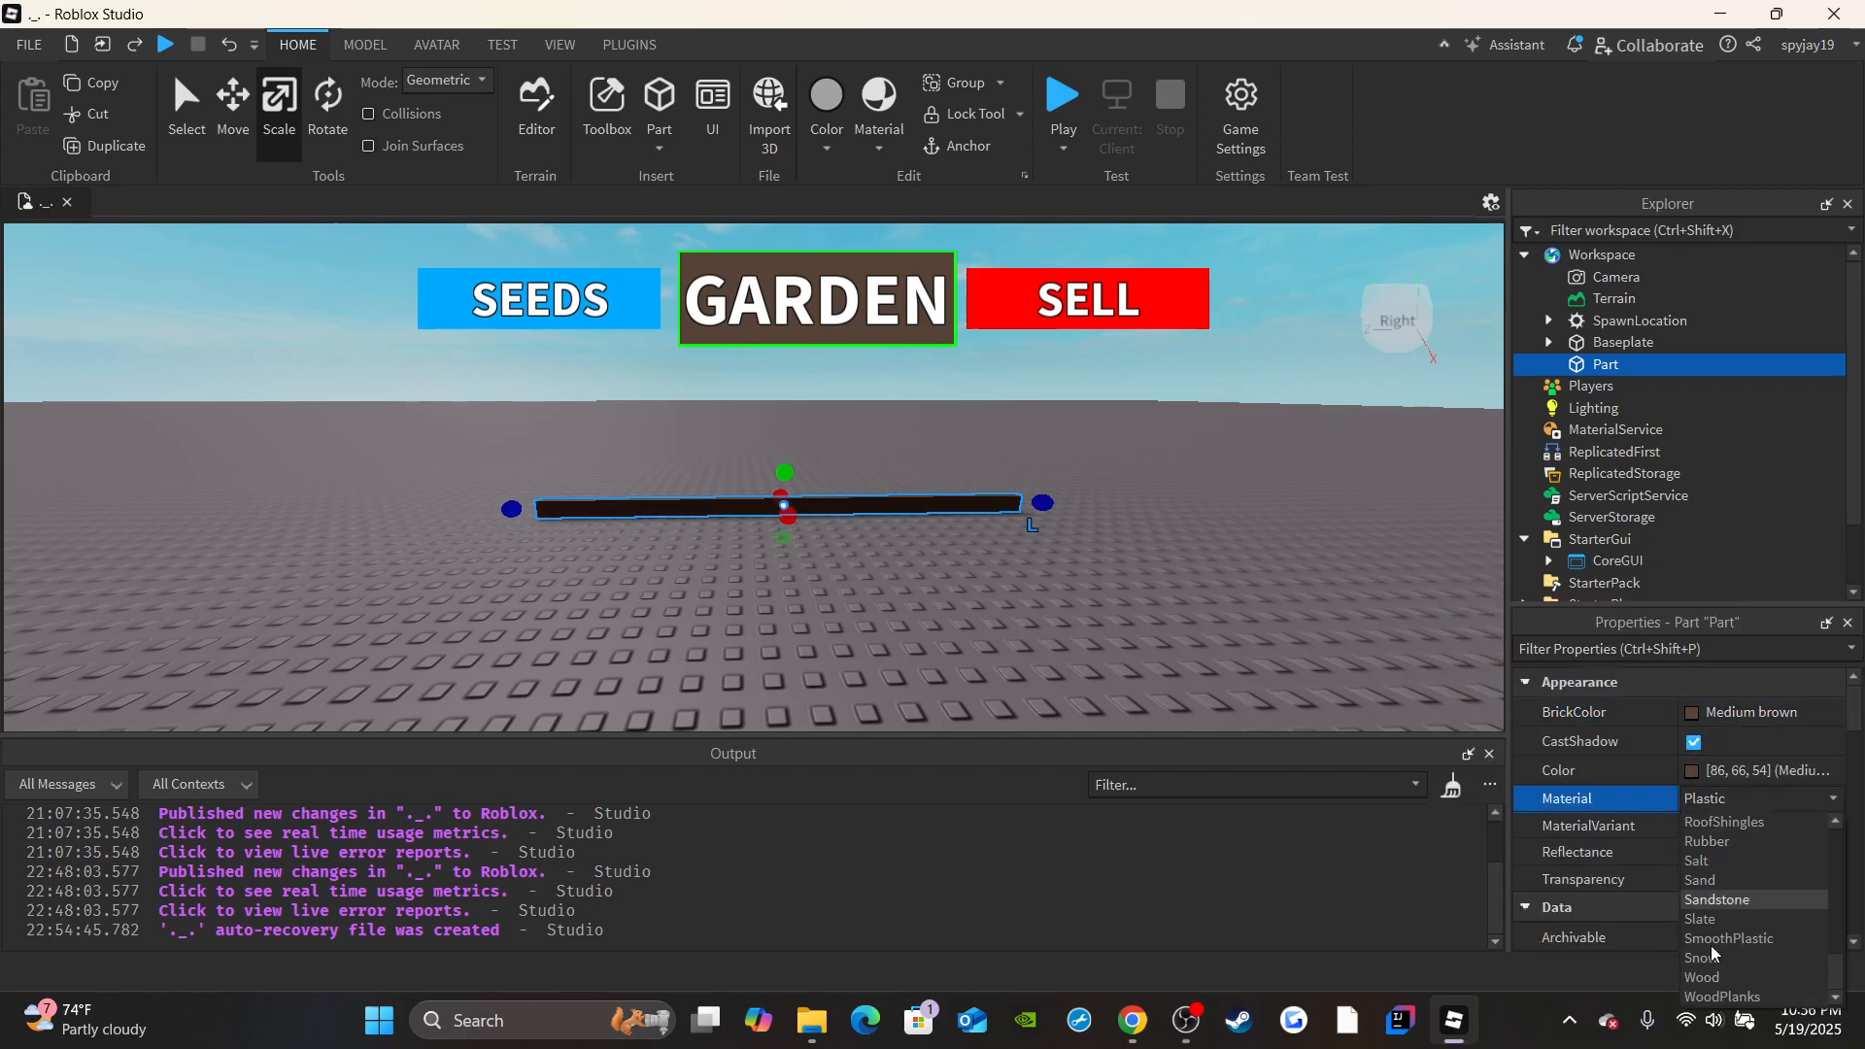
{"action": "left_click", "coordinate": [1721, 976]}
{"action": "scroll", "coordinate": [1052, 568], "scroll_direction": "up", "scroll_amount": 4}
{"action": "right_click_drag", "start_coordinate": [1052, 568], "coordinate": [1066, 564]}
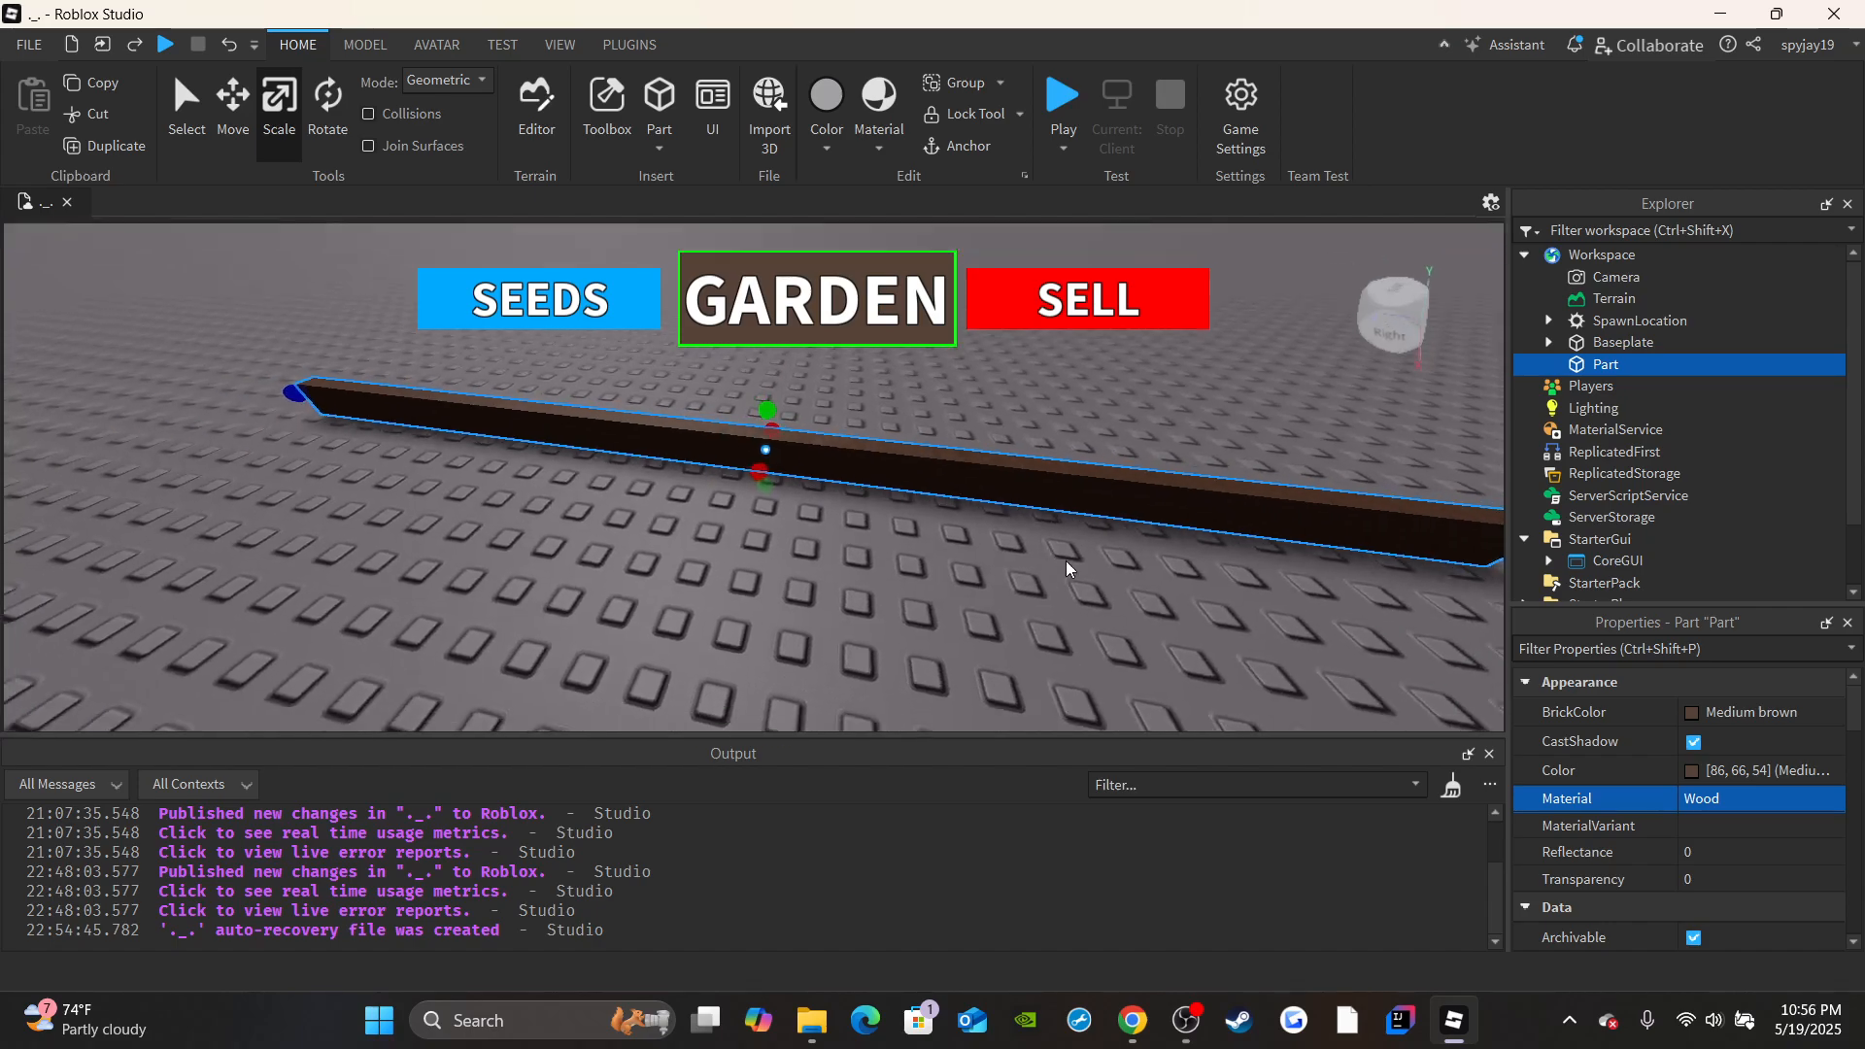
Duplicate the wooden beam and move the copy about 52 studs away from the original.
{"action": "scroll", "coordinate": [721, 536], "scroll_direction": "down", "scroll_amount": 4}
{"action": "right_click_drag", "start_coordinate": [762, 470], "coordinate": [1247, 335]}
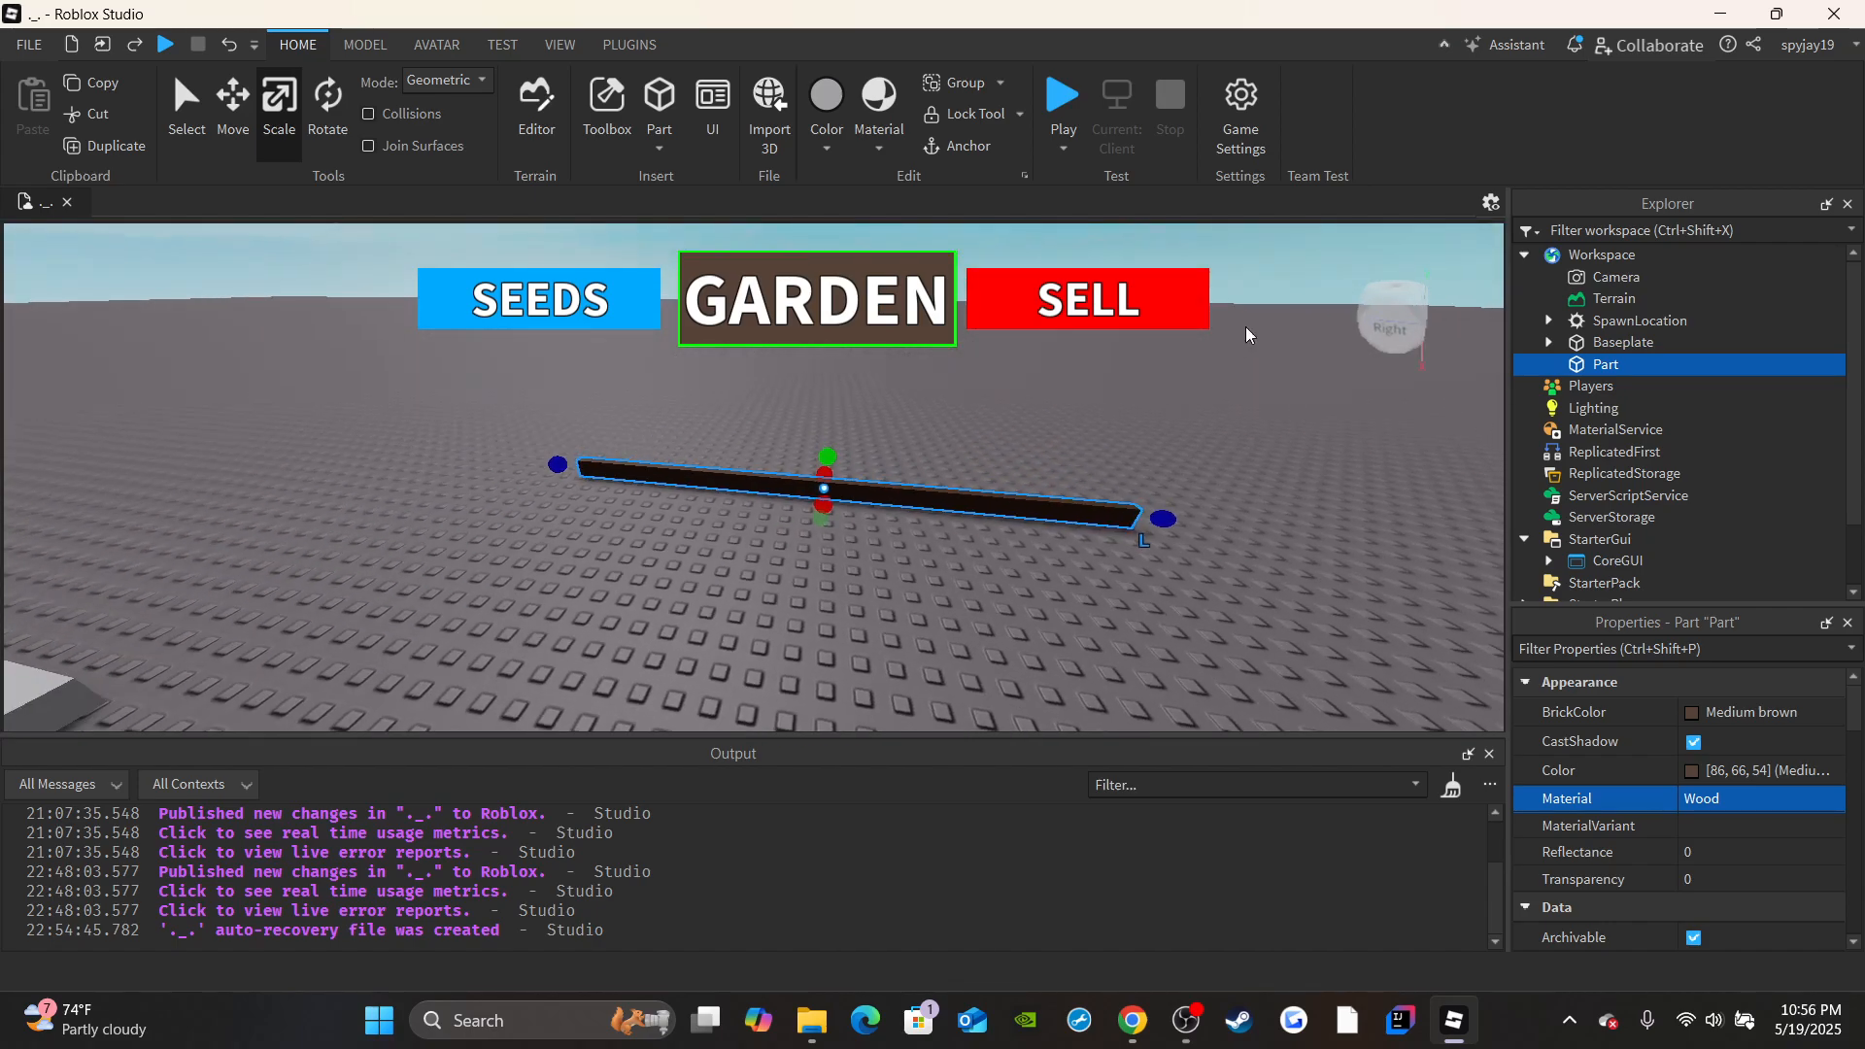
{"action": "key", "text": "ctrl+d"}
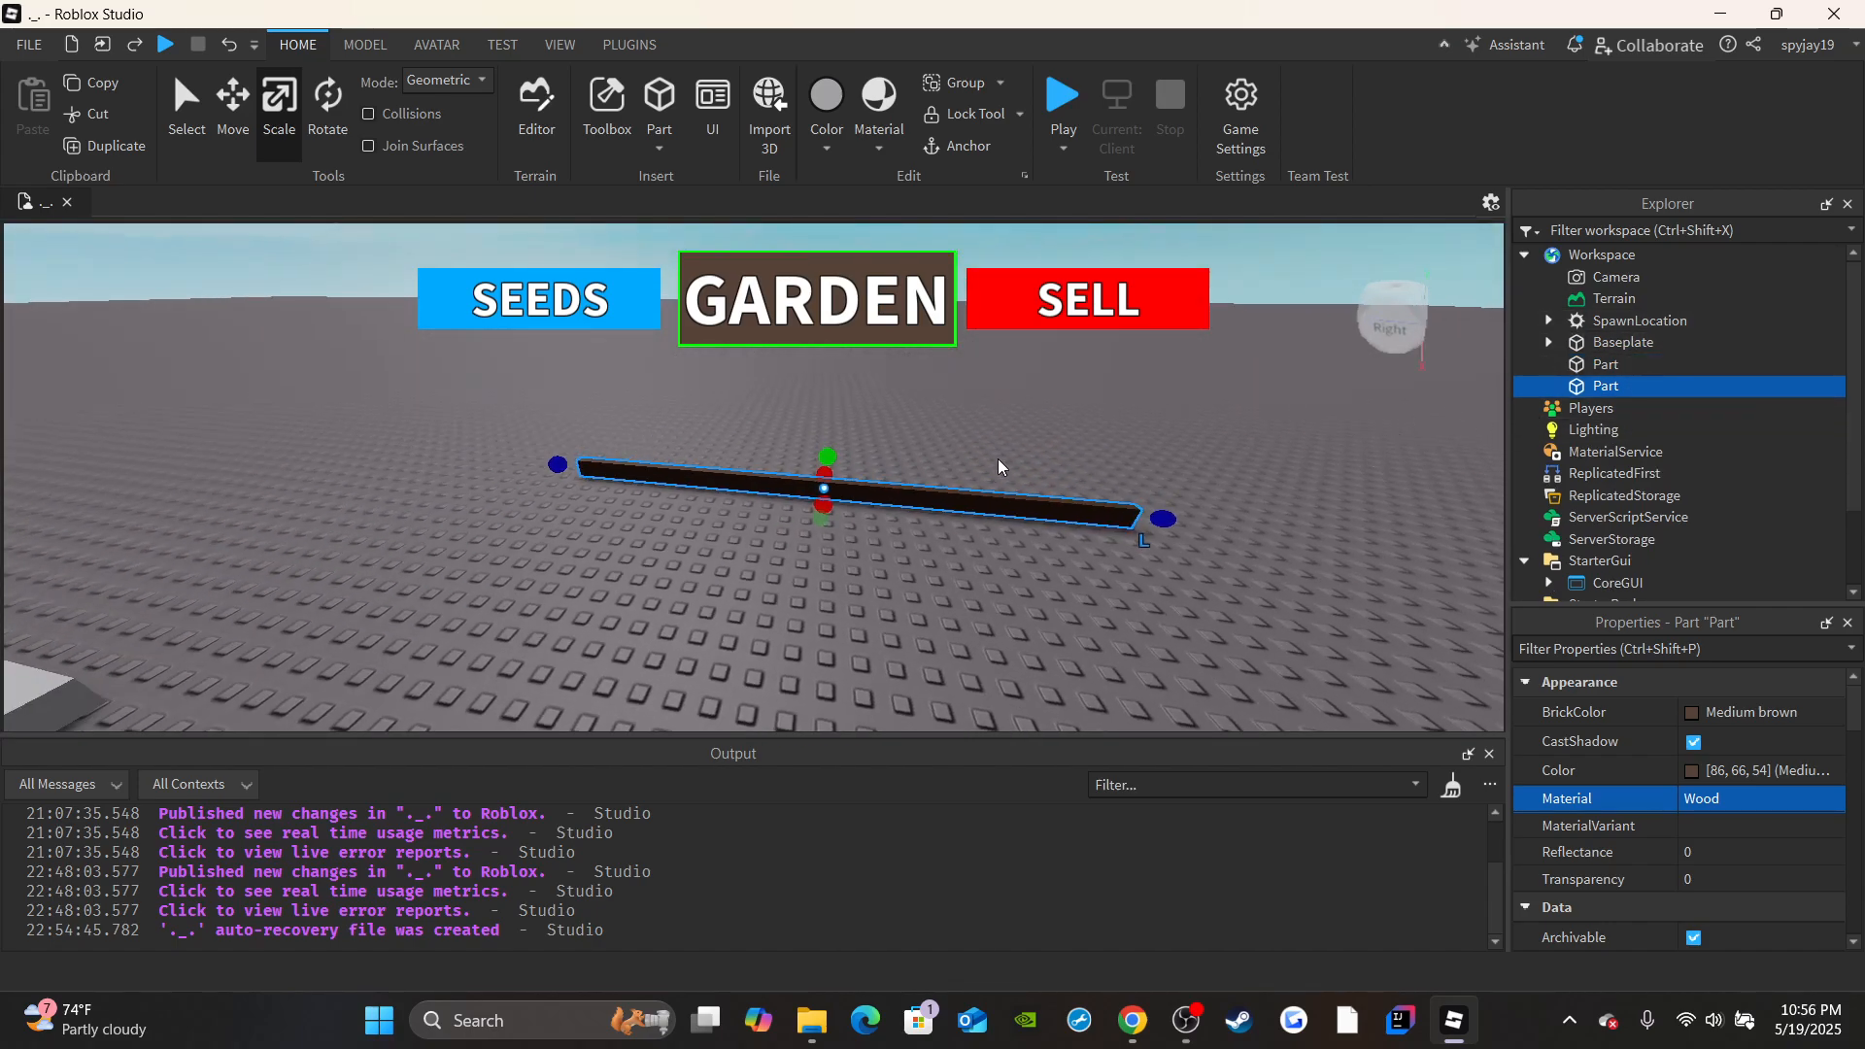
{"action": "left_click", "coordinate": [219, 143]}
{"action": "right_click_drag", "start_coordinate": [283, 311], "coordinate": [350, 374]}
{"action": "left_click_drag", "start_coordinate": [672, 452], "coordinate": [371, 513]}
{"action": "right_click_drag", "start_coordinate": [762, 505], "coordinate": [597, 397]}
{"action": "key", "text": "a"}
{"action": "key", "text": "w"}
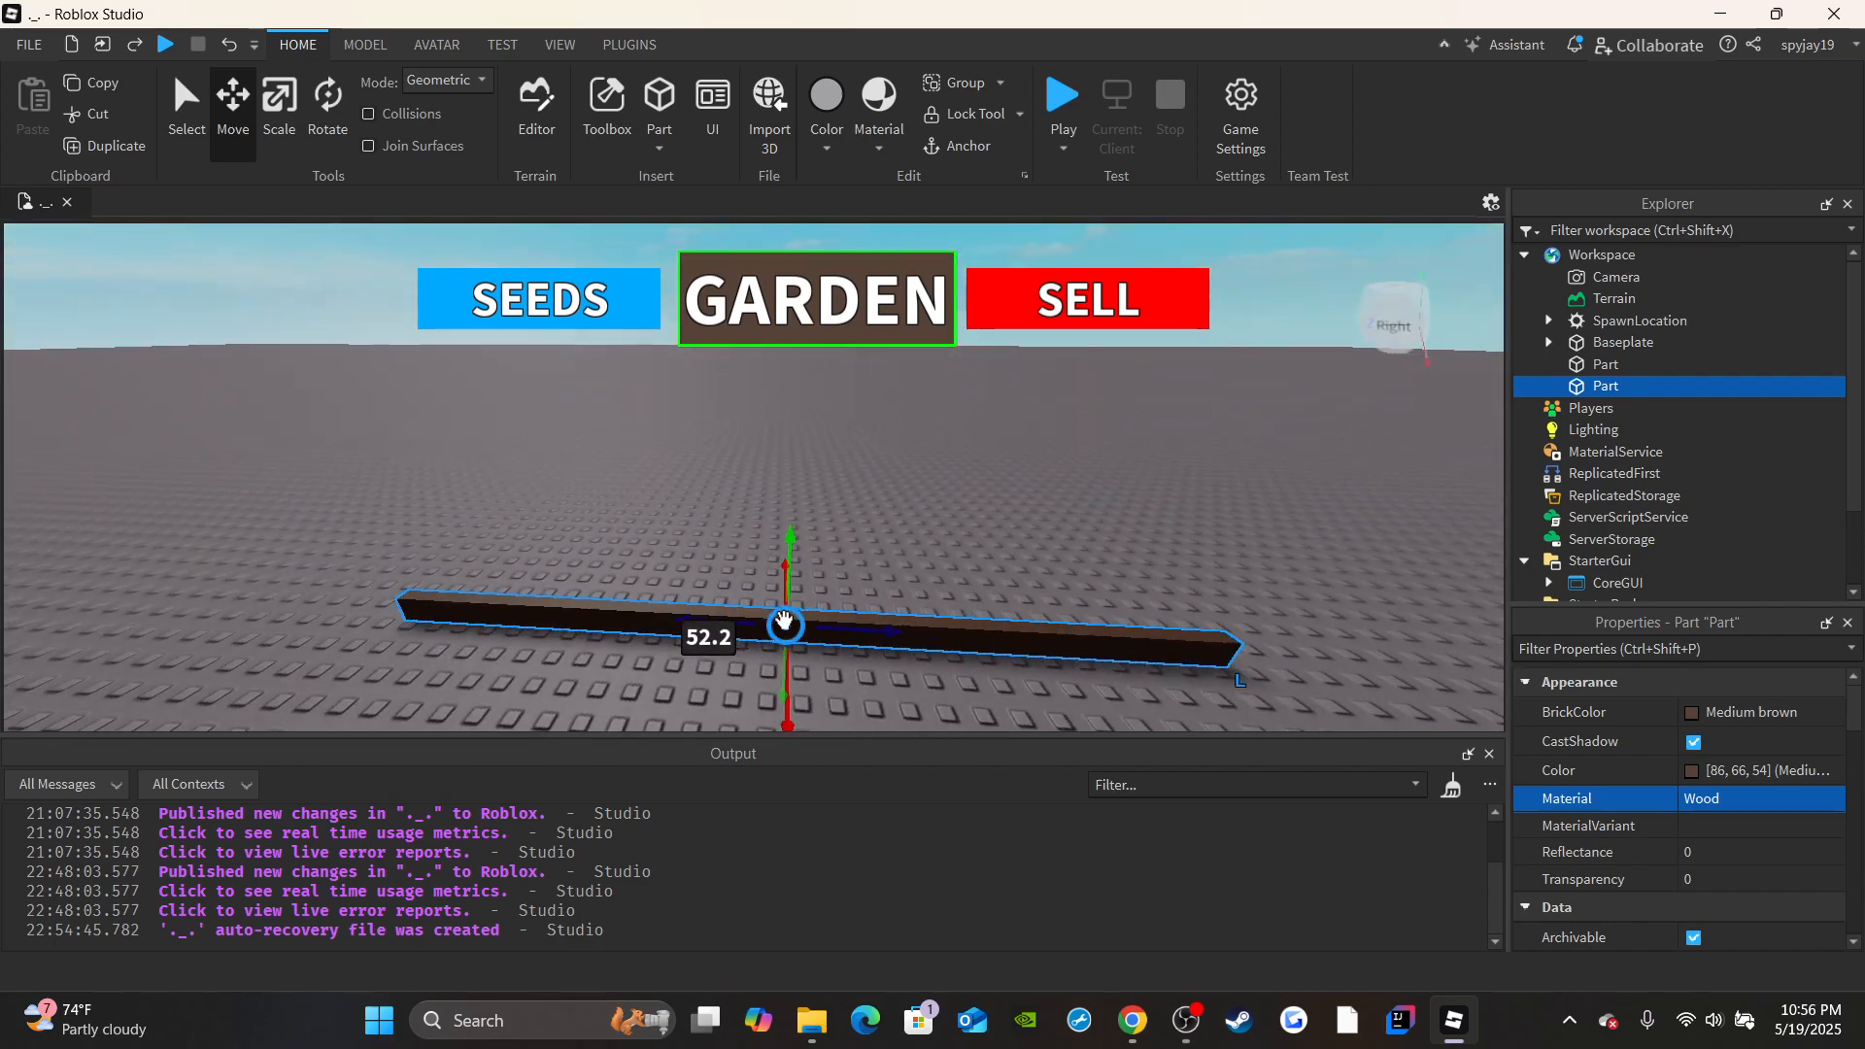
Duplicate the moved beam and raise the copy straight above it as an upper rail.
{"action": "key", "text": "ctrl+d"}
{"action": "left_click_drag", "start_coordinate": [792, 545], "coordinate": [794, 414]}
{"action": "right_click_drag", "start_coordinate": [816, 554], "coordinate": [848, 531]}
{"action": "key", "text": "s"}
Duplicate the raised beam and move the copy lengthwise to sit above the first beam near the SpawnLocation.
{"action": "key", "text": "ctrl+d"}
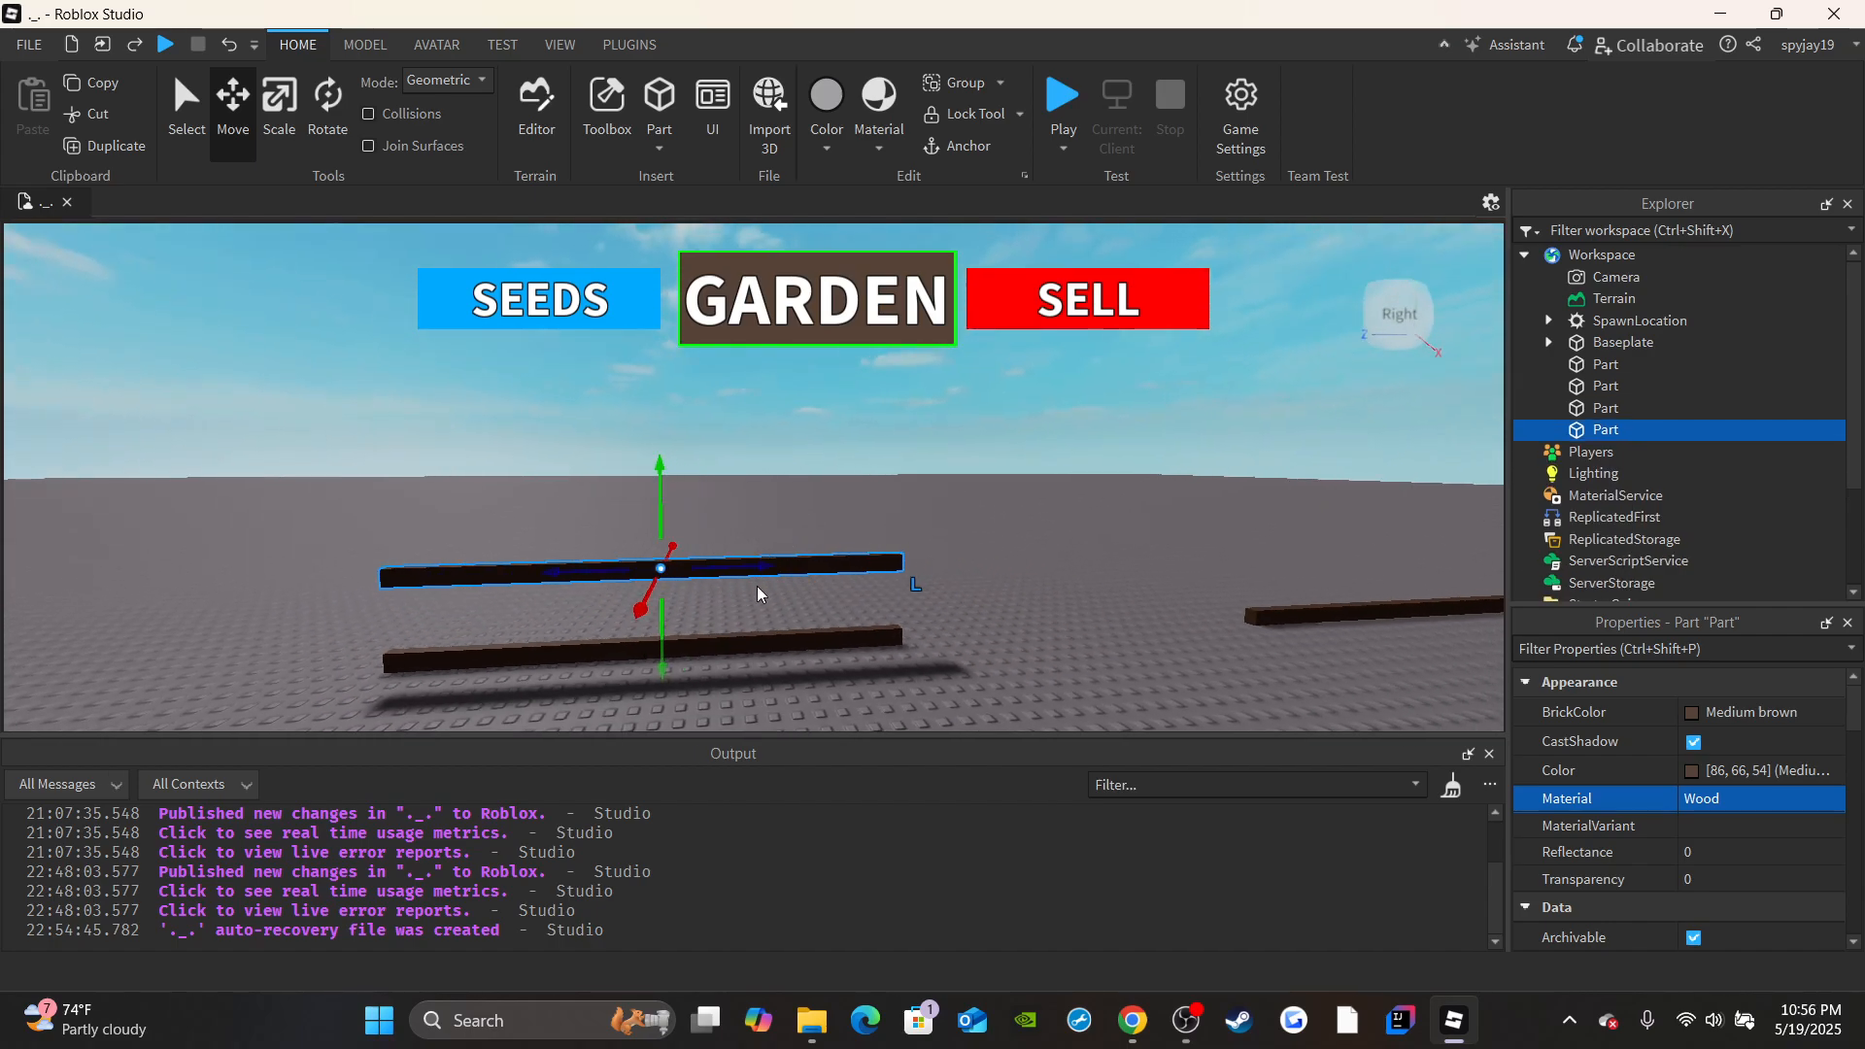
{"action": "left_click_drag", "start_coordinate": [767, 570], "coordinate": [992, 549]}
{"action": "key", "text": "d"}
{"action": "right_click_drag", "start_coordinate": [895, 515], "coordinate": [774, 489]}
{"action": "key", "text": "w"}
{"action": "left_click", "coordinate": [774, 677]}
Insert another block beside the stacked beams with Medium brown brick color and Wood material.
{"action": "right_click_drag", "start_coordinate": [790, 424], "coordinate": [876, 439]}
{"action": "key", "text": "s"}
{"action": "key", "text": "w"}
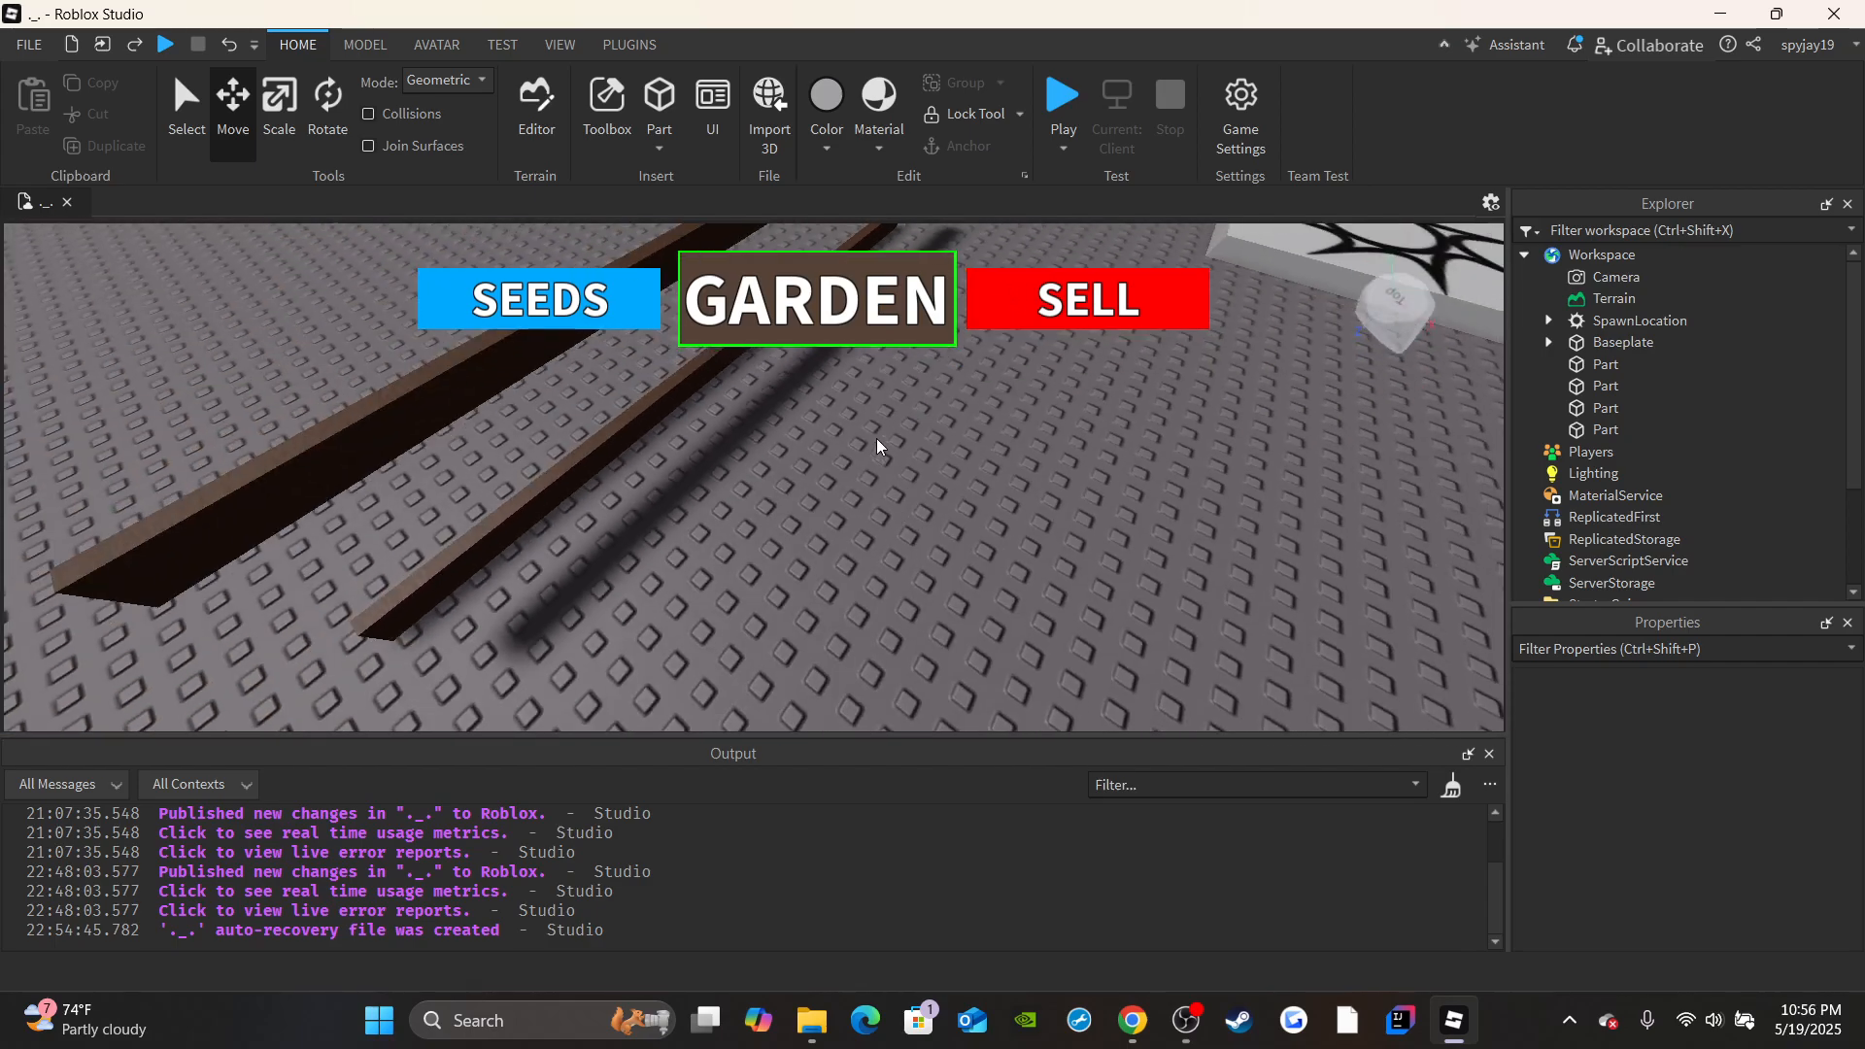
{"action": "left_click", "coordinate": [674, 155]}
{"action": "left_click", "coordinate": [690, 175]}
{"action": "left_click", "coordinate": [1743, 712]}
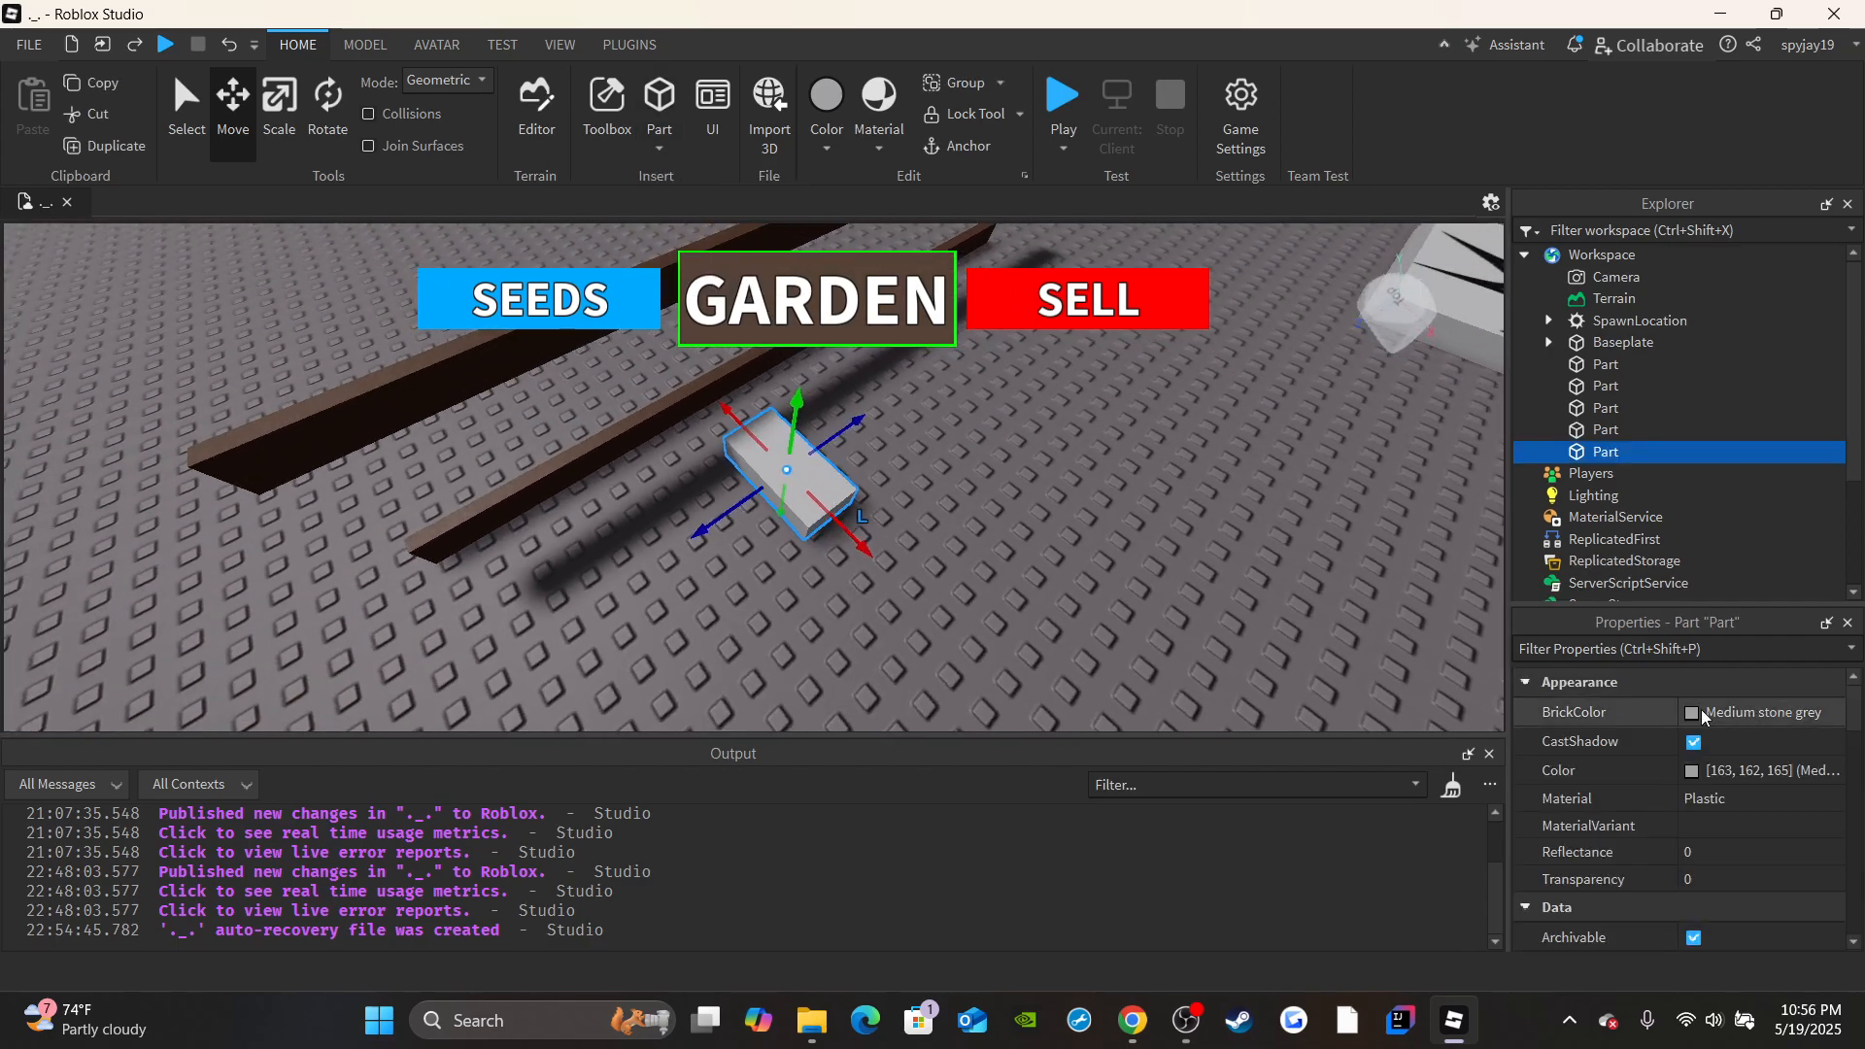
{"action": "left_click", "coordinate": [1634, 848]}
{"action": "left_click", "coordinate": [1618, 798]}
{"action": "left_click", "coordinate": [1739, 798]}
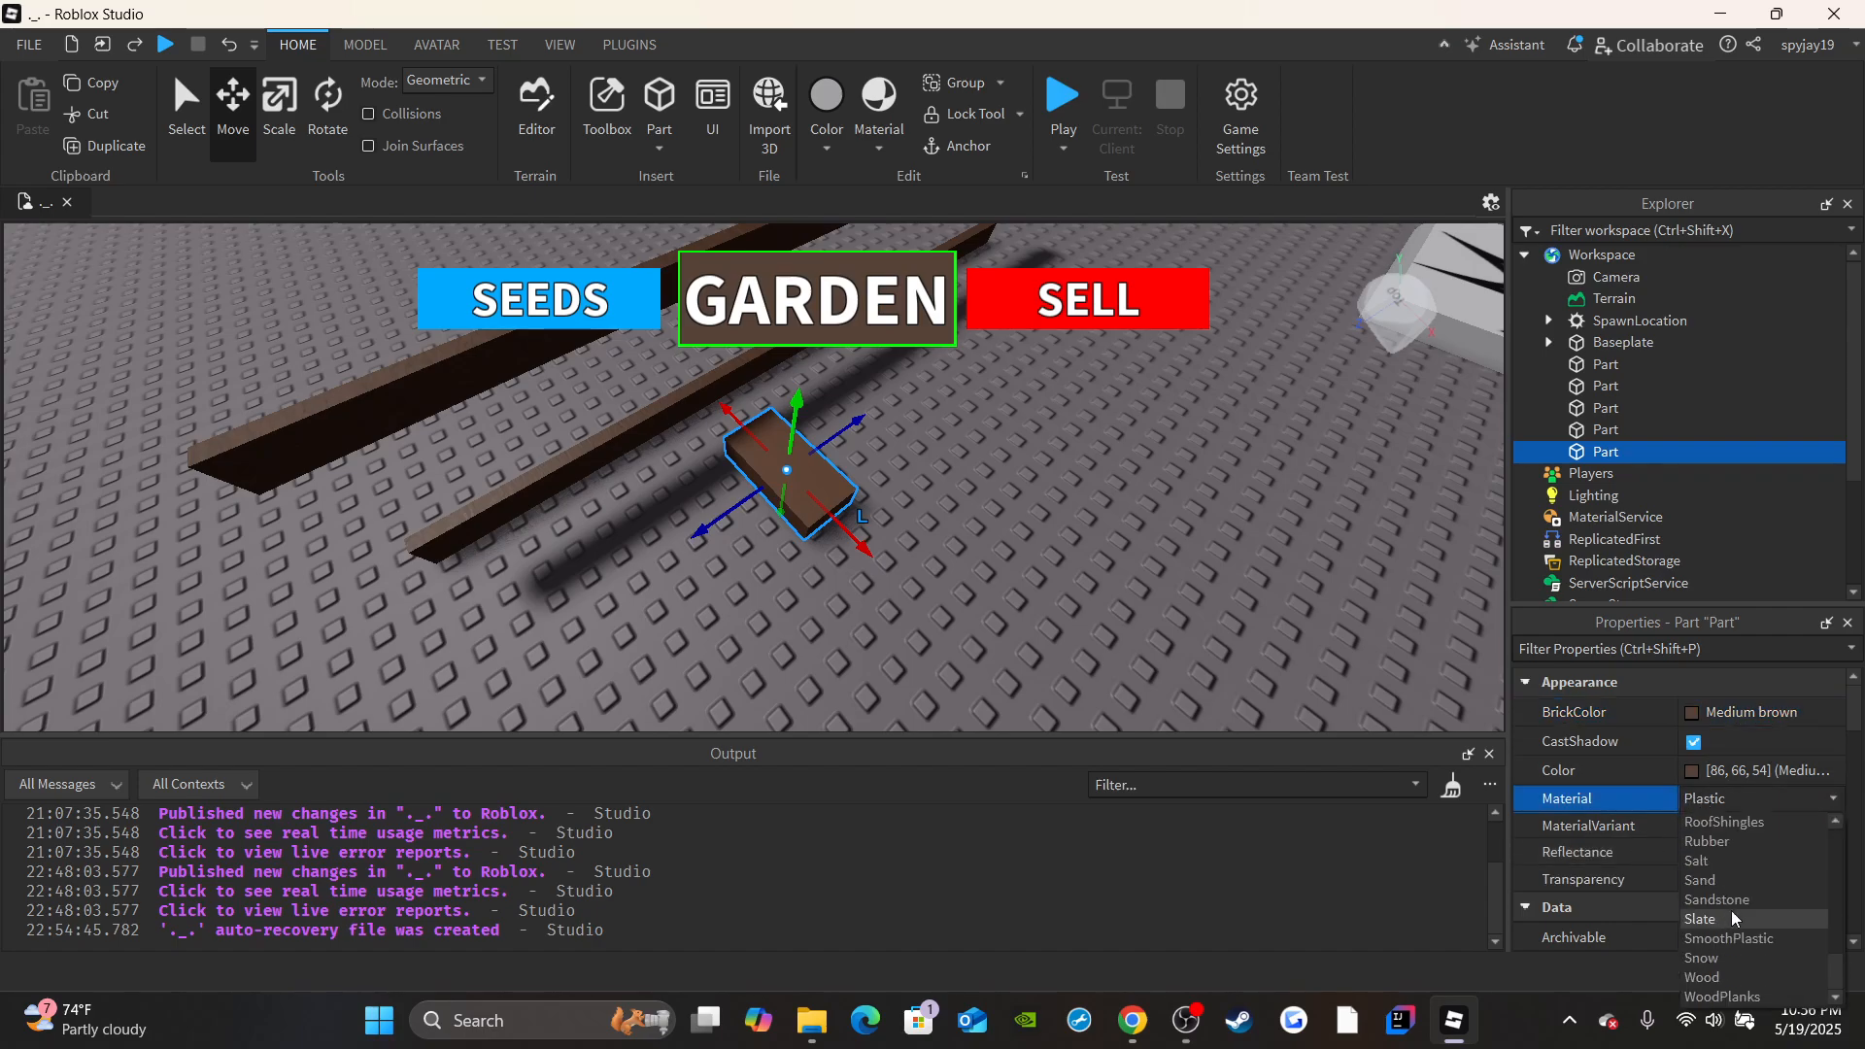
{"action": "left_click", "coordinate": [1709, 977]}
Scale the new wooden block thinner along X and place it on top of the lower beam's end.
{"action": "key", "text": "f"}
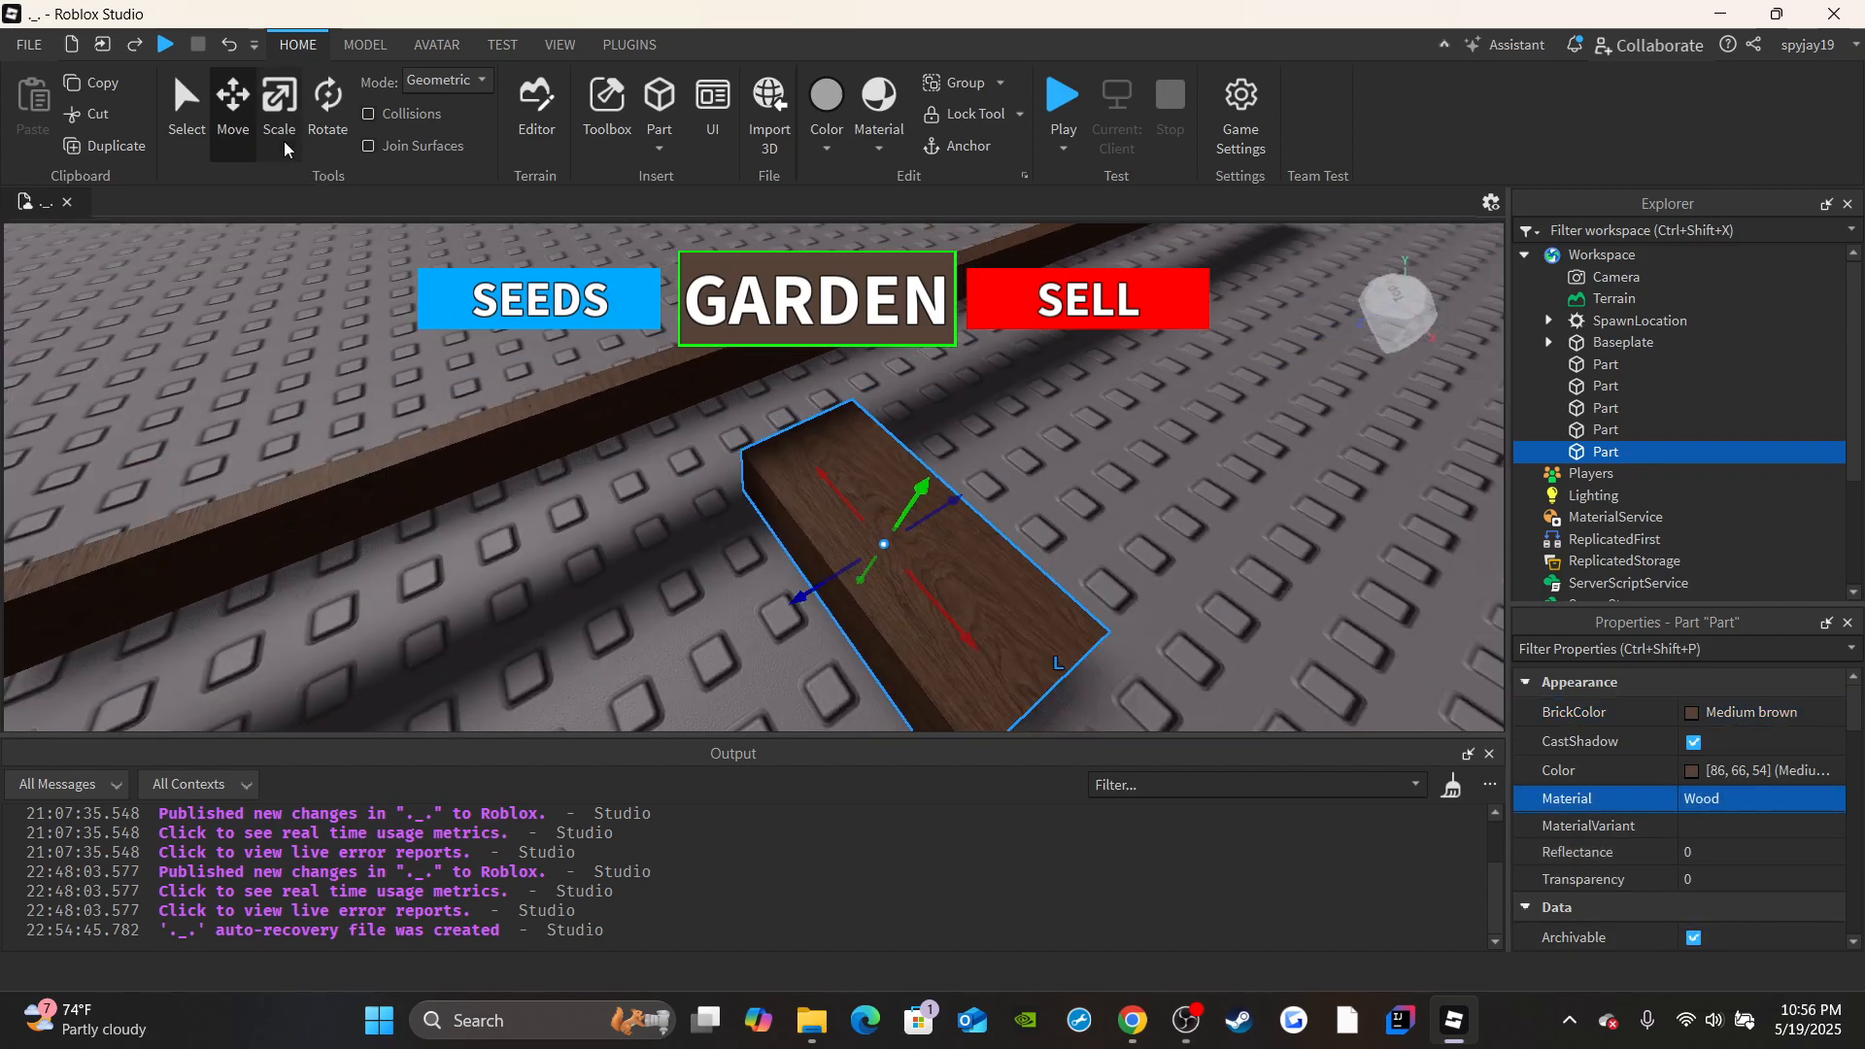
{"action": "key", "text": "ctrl+3"}
{"action": "left_click_drag", "start_coordinate": [1058, 680], "coordinate": [863, 546]}
{"action": "right_click_drag", "start_coordinate": [838, 595], "coordinate": [837, 594]}
{"action": "left_click_drag", "start_coordinate": [818, 533], "coordinate": [842, 547]}
{"action": "right_click_drag", "start_coordinate": [796, 561], "coordinate": [795, 561]}
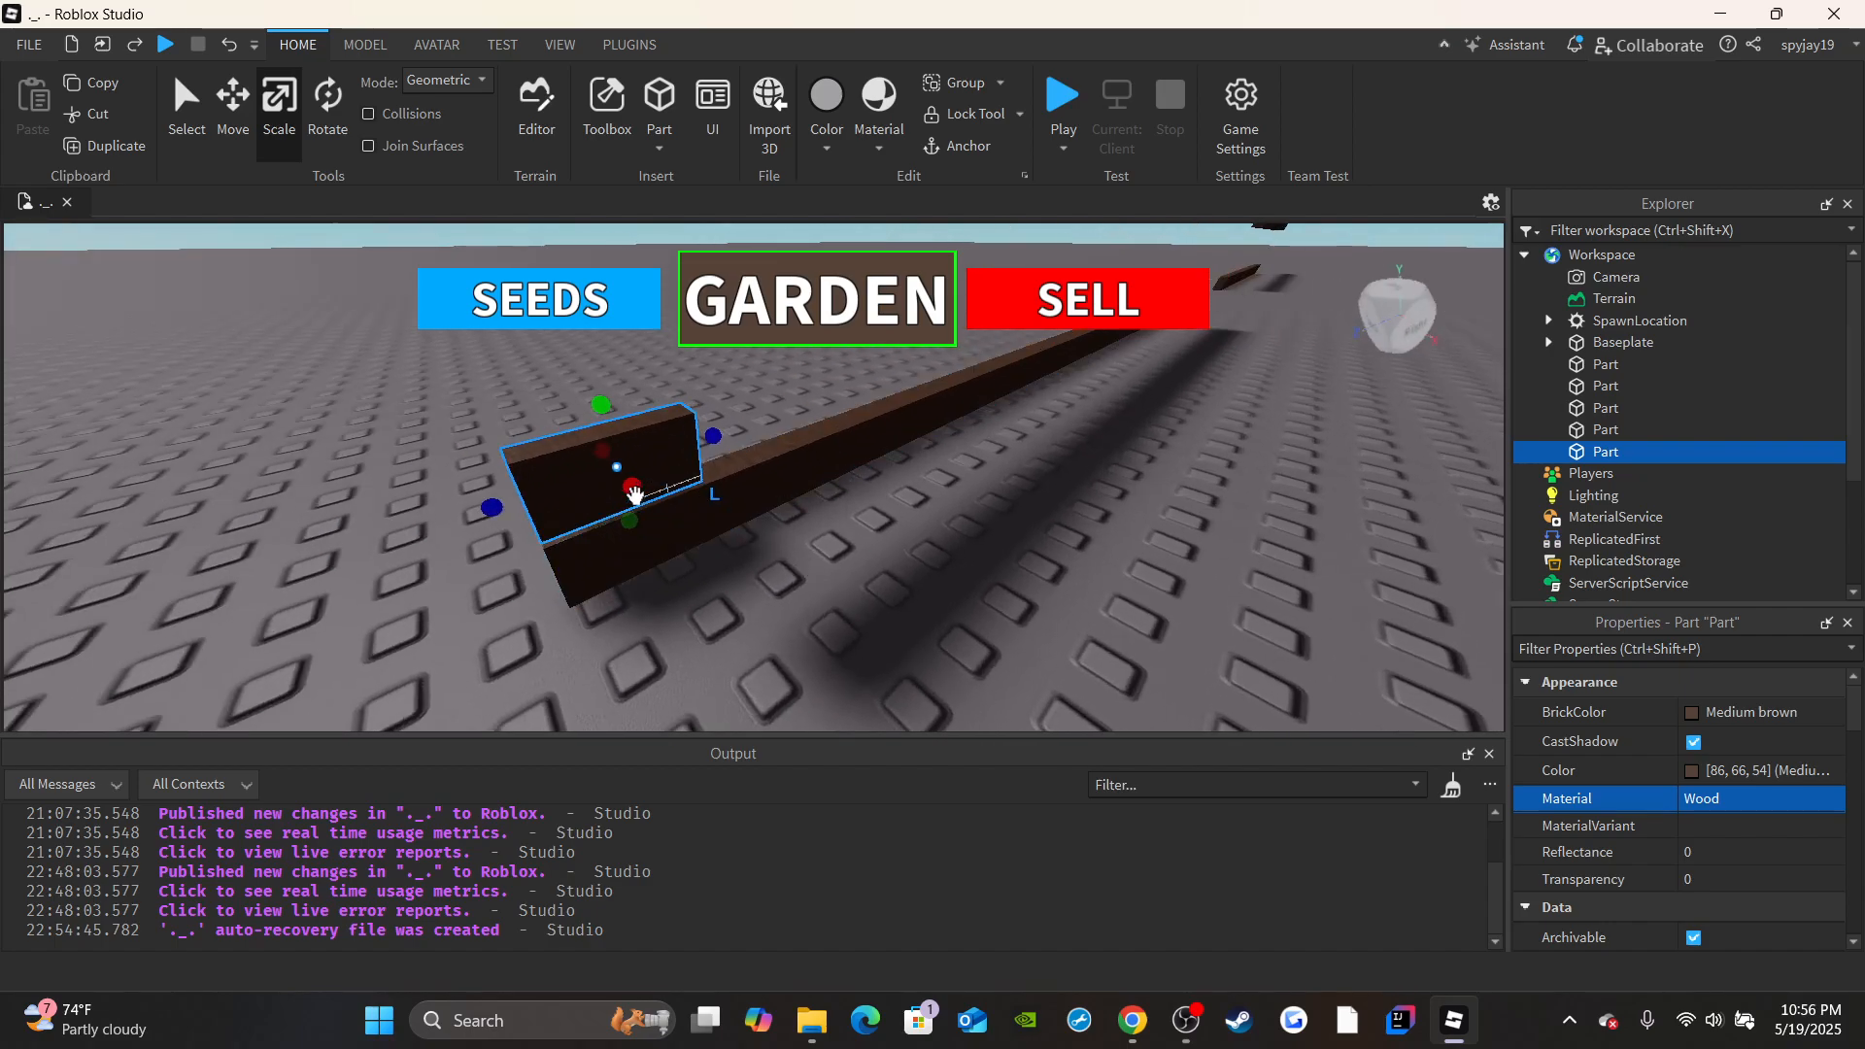
Match the block's thickness to the lower beam and shorten it along the beam to a small square post base.
{"action": "left_click_drag", "start_coordinate": [633, 496], "coordinate": [645, 501]}
{"action": "right_click_drag", "start_coordinate": [720, 533], "coordinate": [719, 533]}
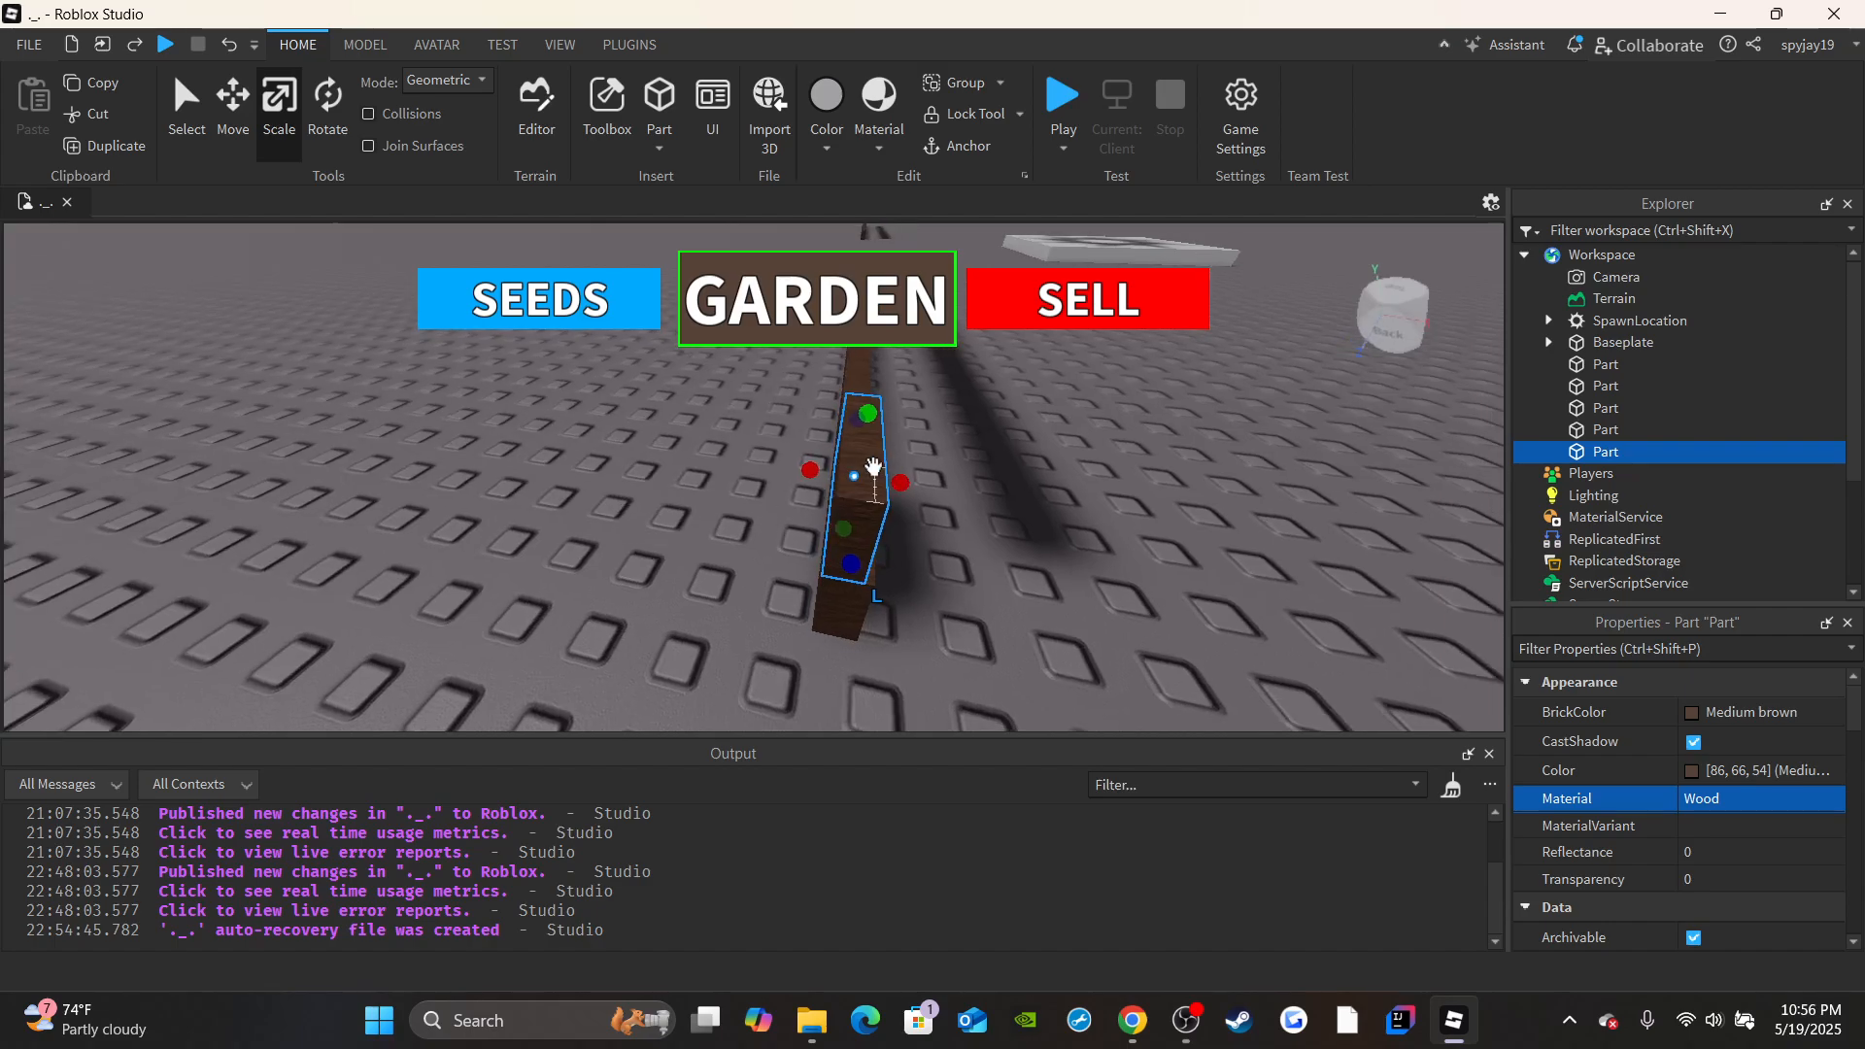
{"action": "left_click_drag", "start_coordinate": [903, 473], "coordinate": [911, 476]}
{"action": "right_click_drag", "start_coordinate": [914, 483], "coordinate": [914, 483]}
{"action": "left_click_drag", "start_coordinate": [933, 566], "coordinate": [833, 564]}
Stretch the small block upward so the post spans from the lower beam to the upper beam.
{"action": "right_click_drag", "start_coordinate": [854, 504], "coordinate": [853, 504]}
{"action": "key", "text": "s"}
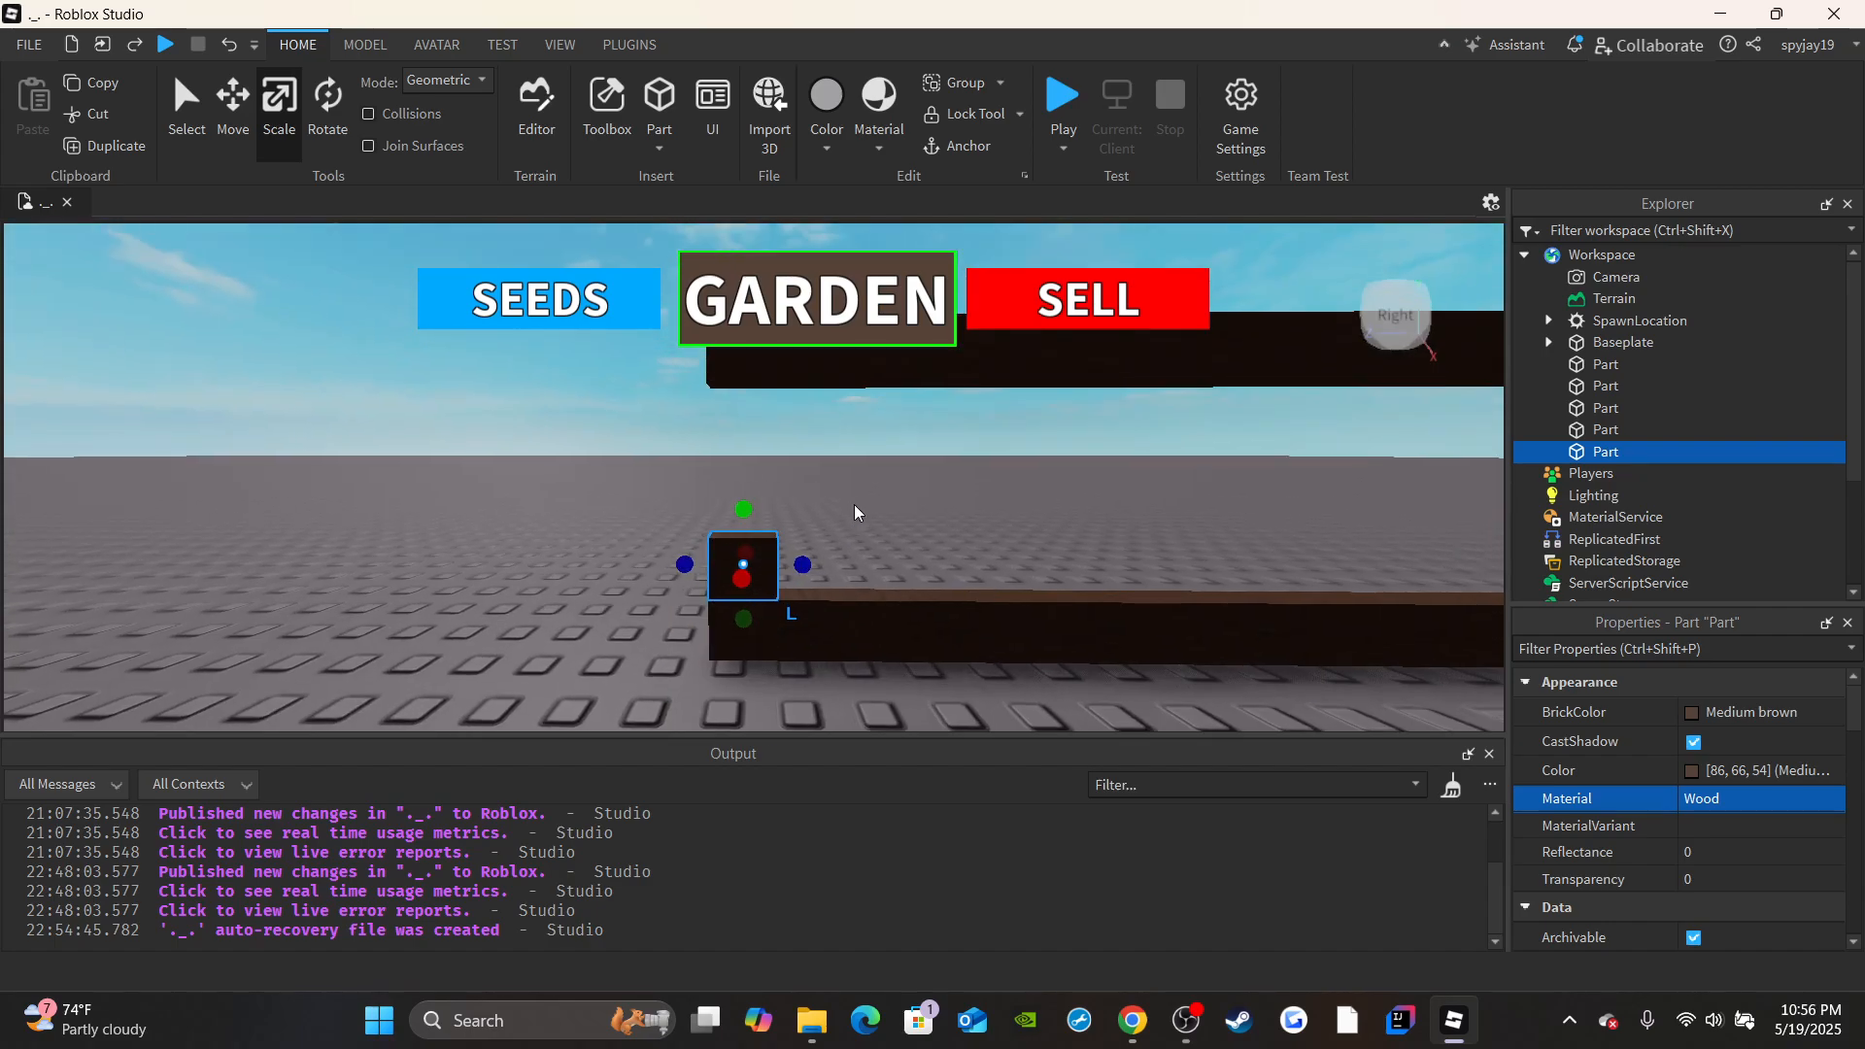
{"action": "left_click_drag", "start_coordinate": [742, 513], "coordinate": [744, 364]}
{"action": "right_click_drag", "start_coordinate": [749, 389], "coordinate": [861, 571]}
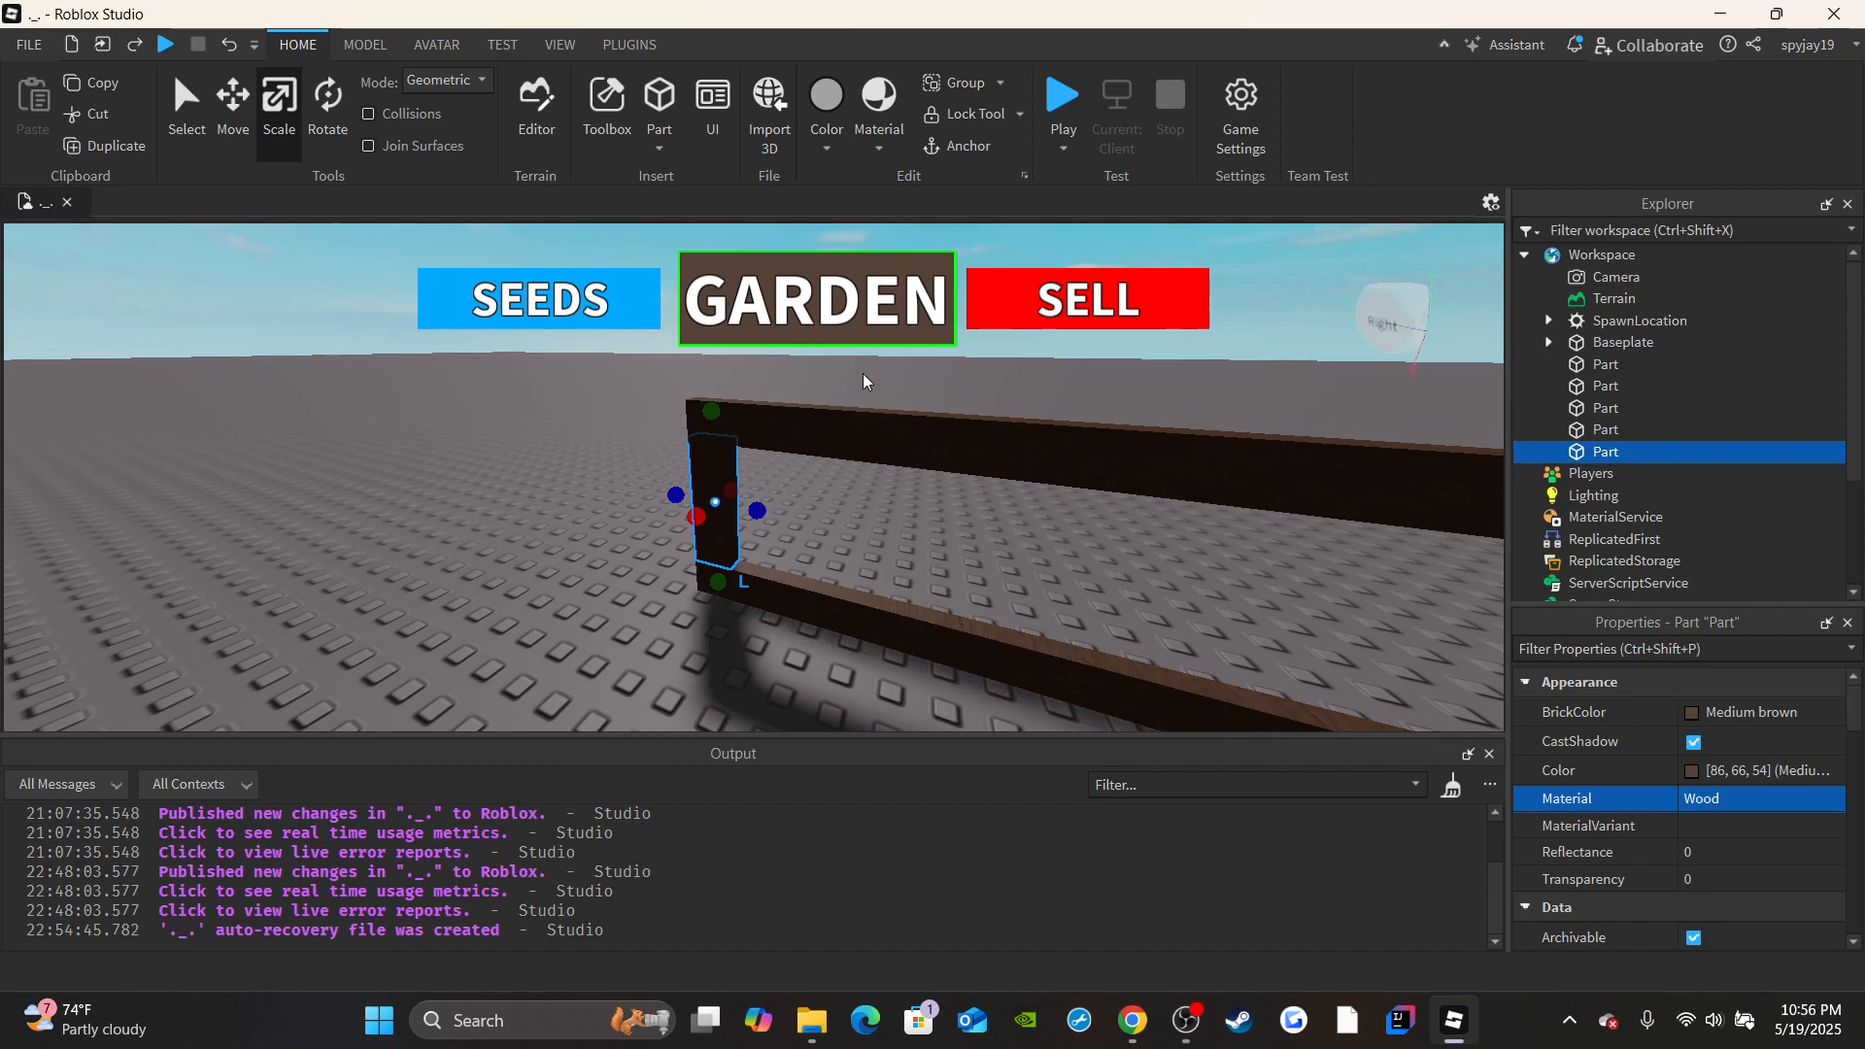
Duplicate the end post and move the copy about 4 studs along the beams.
{"action": "right_click_drag", "start_coordinate": [437, 596], "coordinate": [437, 599]}
{"action": "key", "text": "d"}
{"action": "scroll", "coordinate": [610, 514], "scroll_direction": "down", "scroll_amount": 4}
{"action": "scroll", "coordinate": [525, 437], "scroll_direction": "up", "scroll_amount": 4}
{"action": "right_click_drag", "start_coordinate": [476, 363], "coordinate": [504, 329]}
{"action": "scroll", "coordinate": [472, 357], "scroll_direction": "down", "scroll_amount": 2}
{"action": "left_click", "coordinate": [78, 144]}
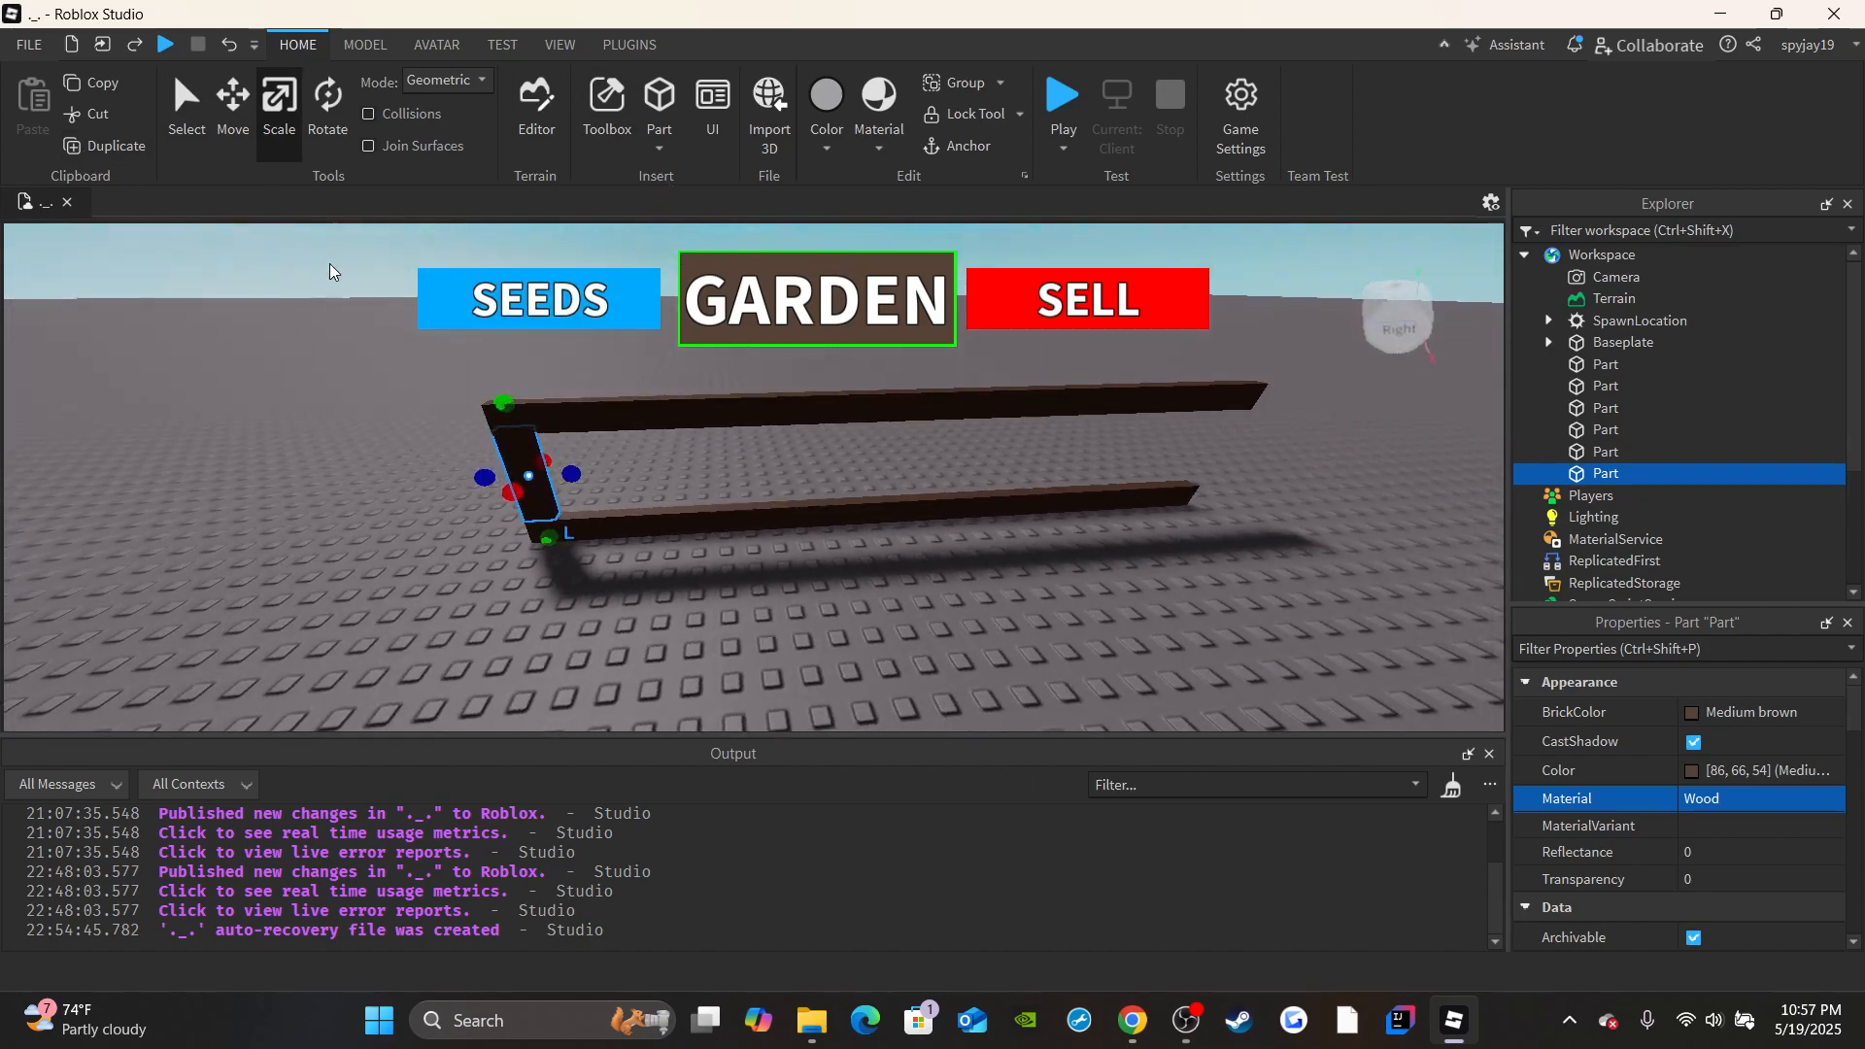
{"action": "left_click", "coordinate": [218, 126]}
{"action": "left_click_drag", "start_coordinate": [616, 501], "coordinate": [743, 450]}
{"action": "key", "text": "w"}
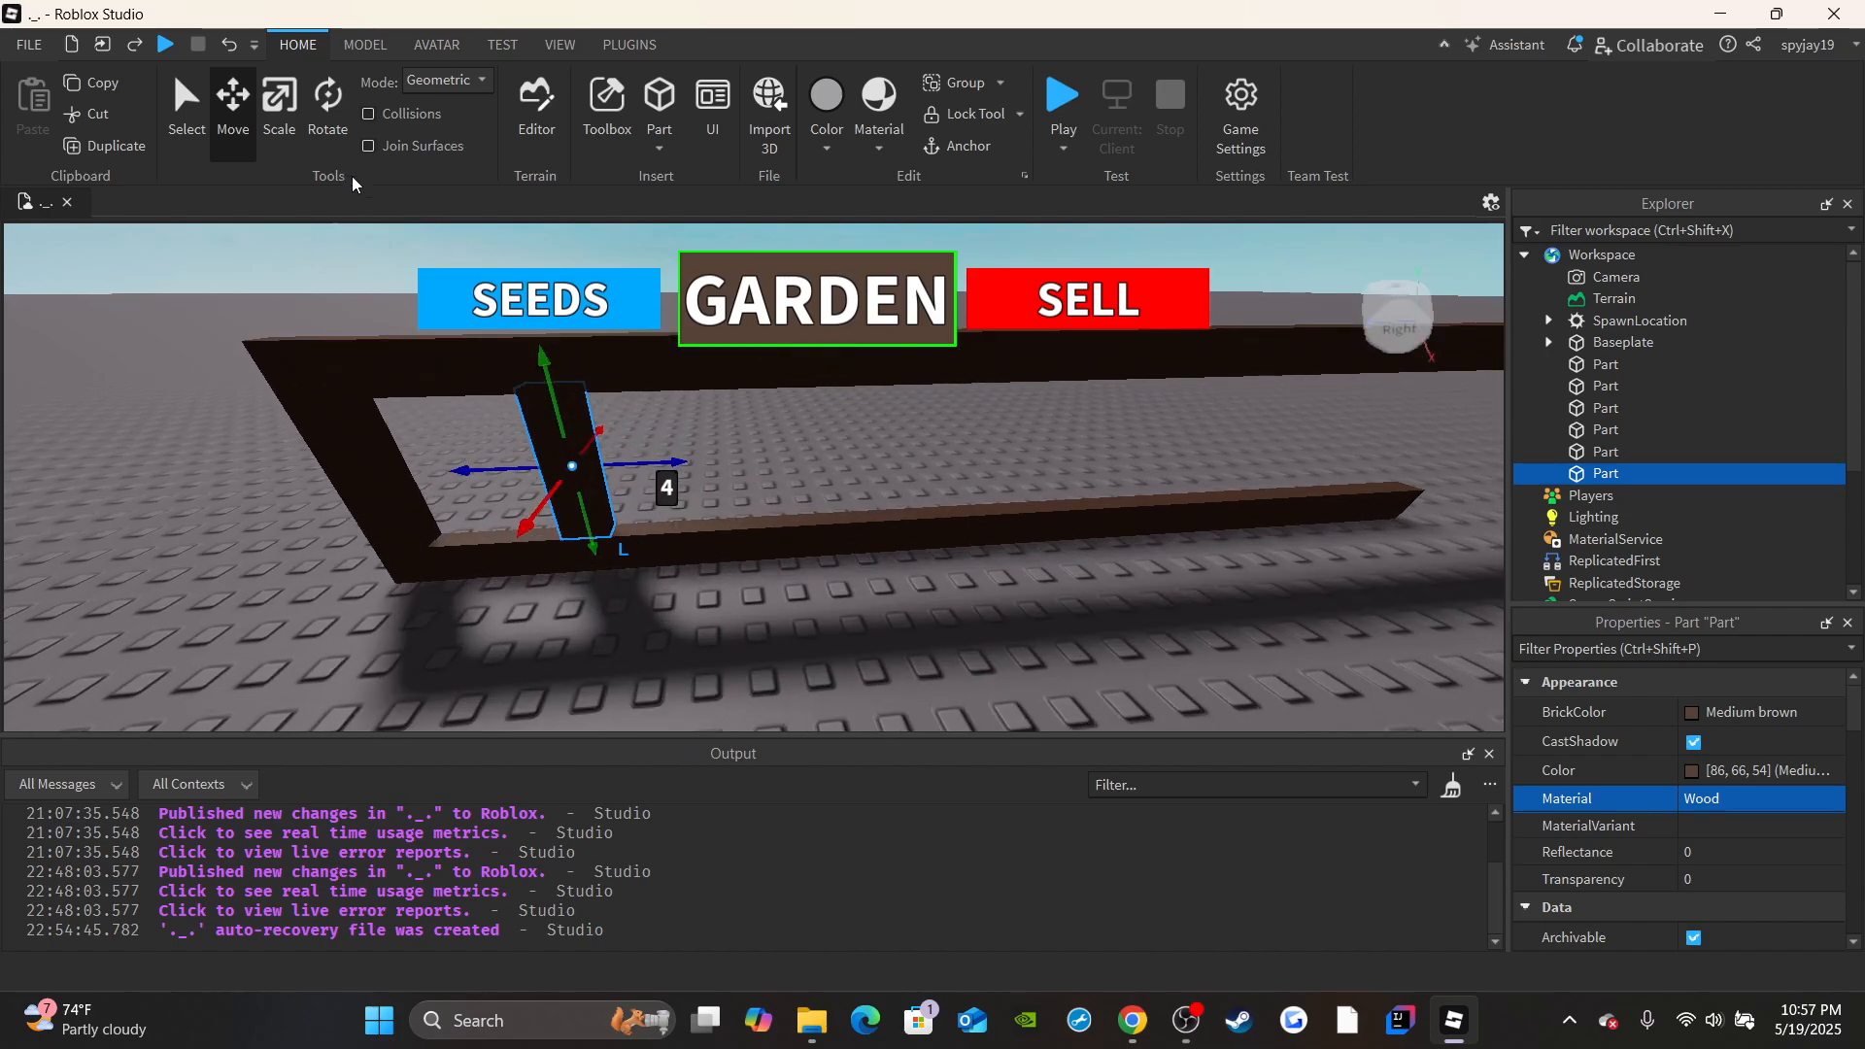
Duplicate the newest post twice, spacing the copies along the beams with the last one moved about 5.2 studs.
{"action": "left_click", "coordinate": [120, 150]}
{"action": "key", "text": "d"}
{"action": "left_click_drag", "start_coordinate": [682, 460], "coordinate": [659, 447]}
{"action": "left_click", "coordinate": [109, 146]}
{"action": "key", "text": "d"}
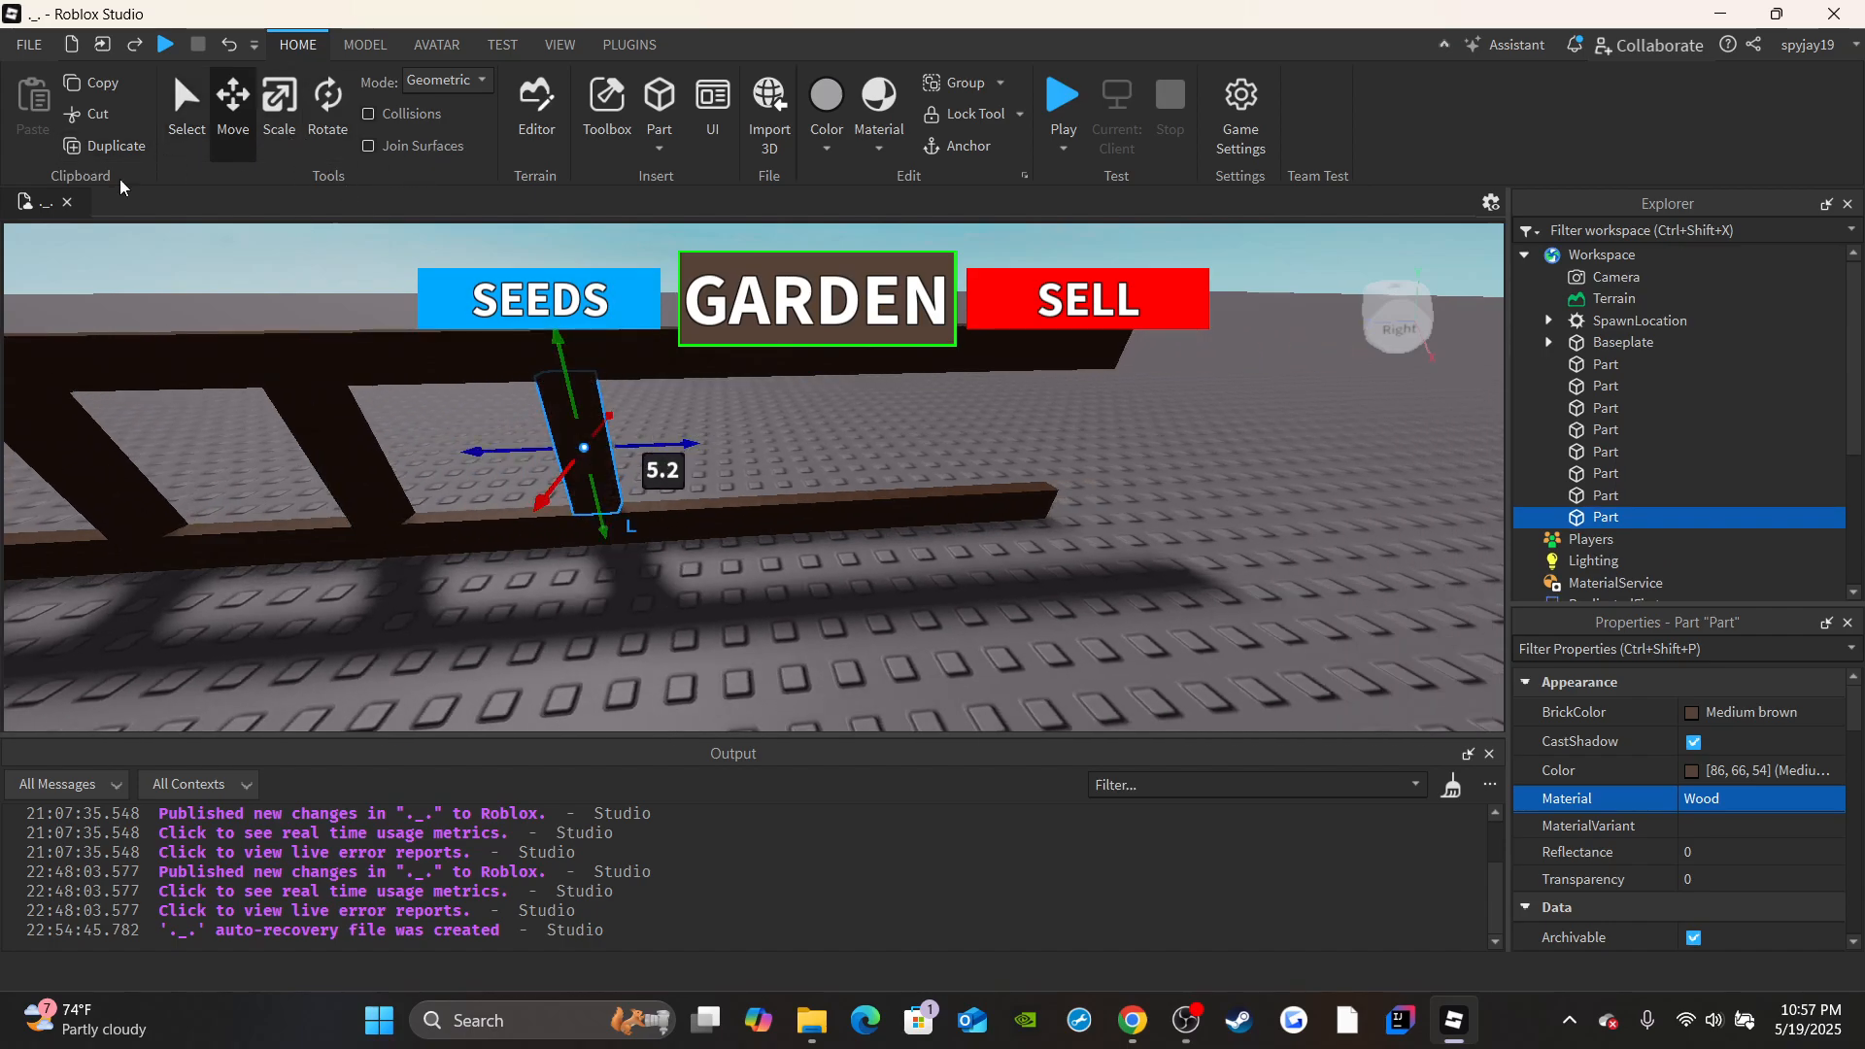
Duplicate two more posts along the beams, moving the last one about 7.2 studs to the beams' far end.
{"action": "left_click", "coordinate": [107, 147]}
{"action": "left_click", "coordinate": [673, 447]}
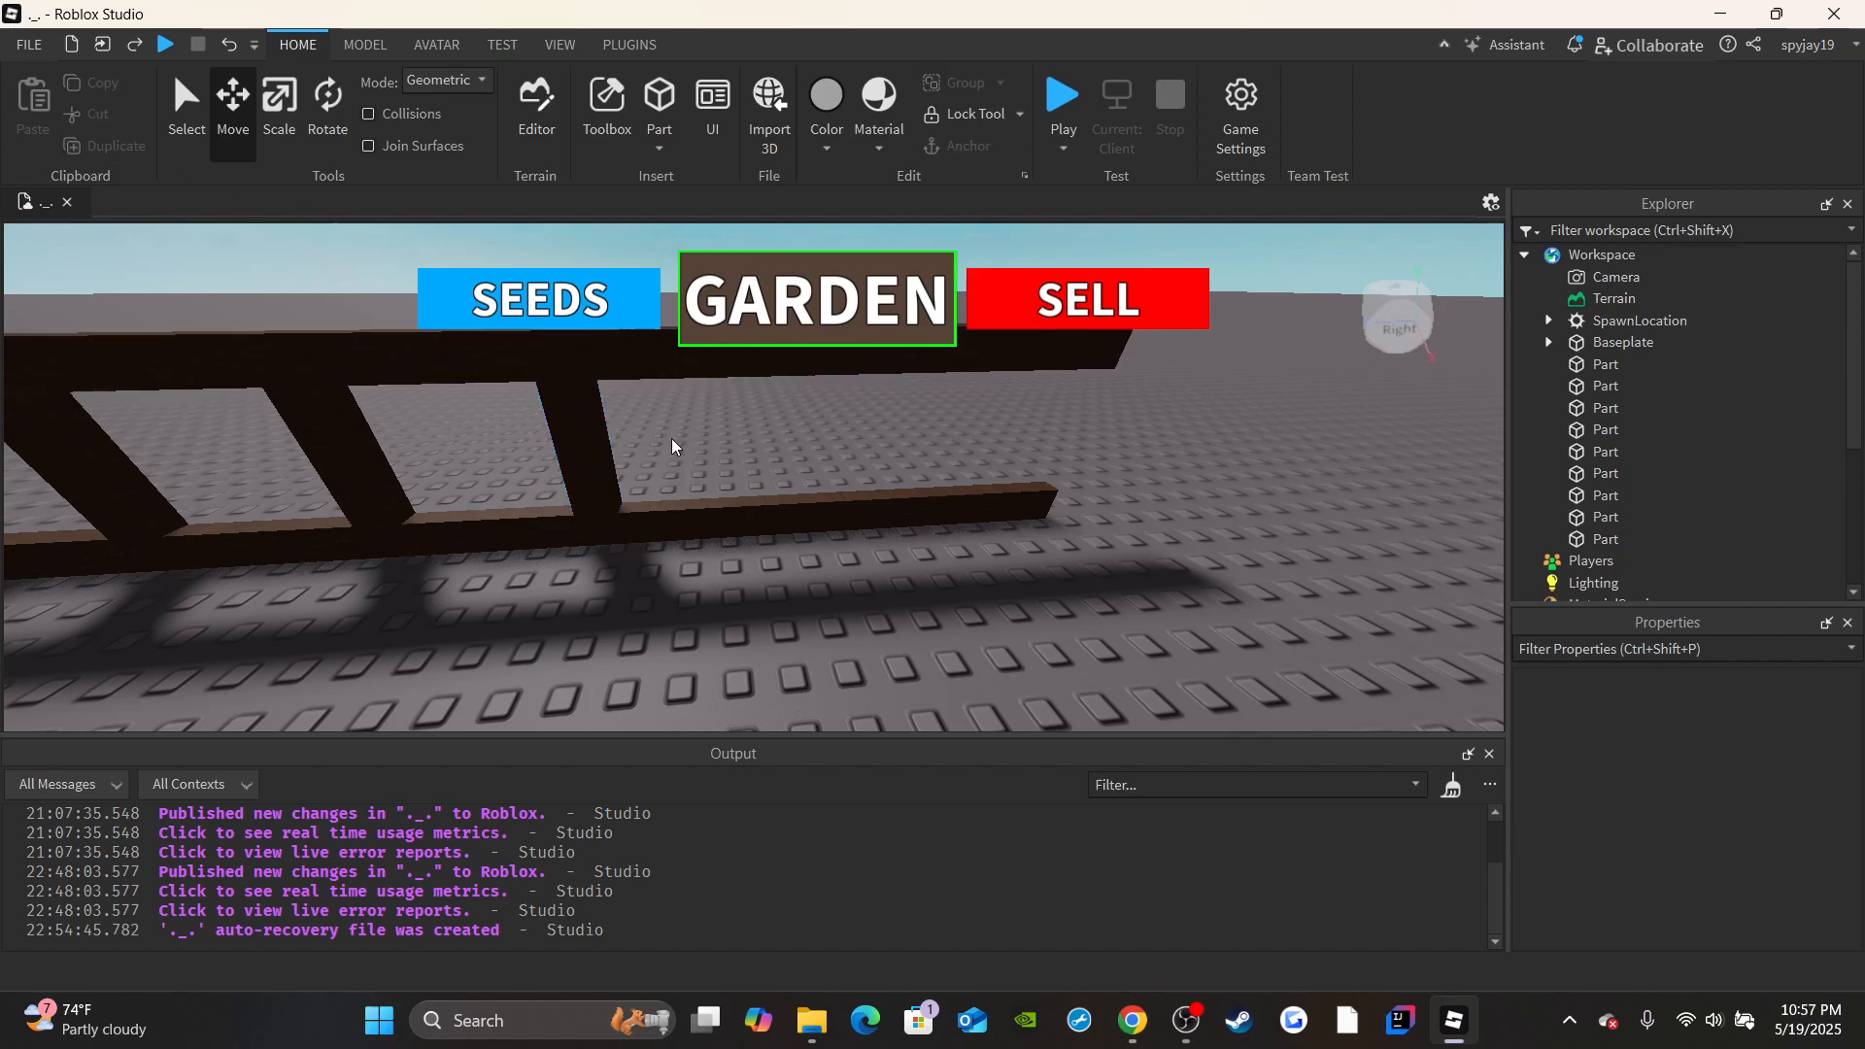
{"action": "left_click", "coordinate": [603, 428]}
{"action": "mouse_move", "coordinate": [668, 447]}
{"action": "left_mouse_down"}
{"action": "mouse_move", "coordinate": [677, 490]}
{"action": "mouse_move", "coordinate": [671, 428]}
{"action": "left_mouse_up"}
{"action": "left_click", "coordinate": [116, 146]}
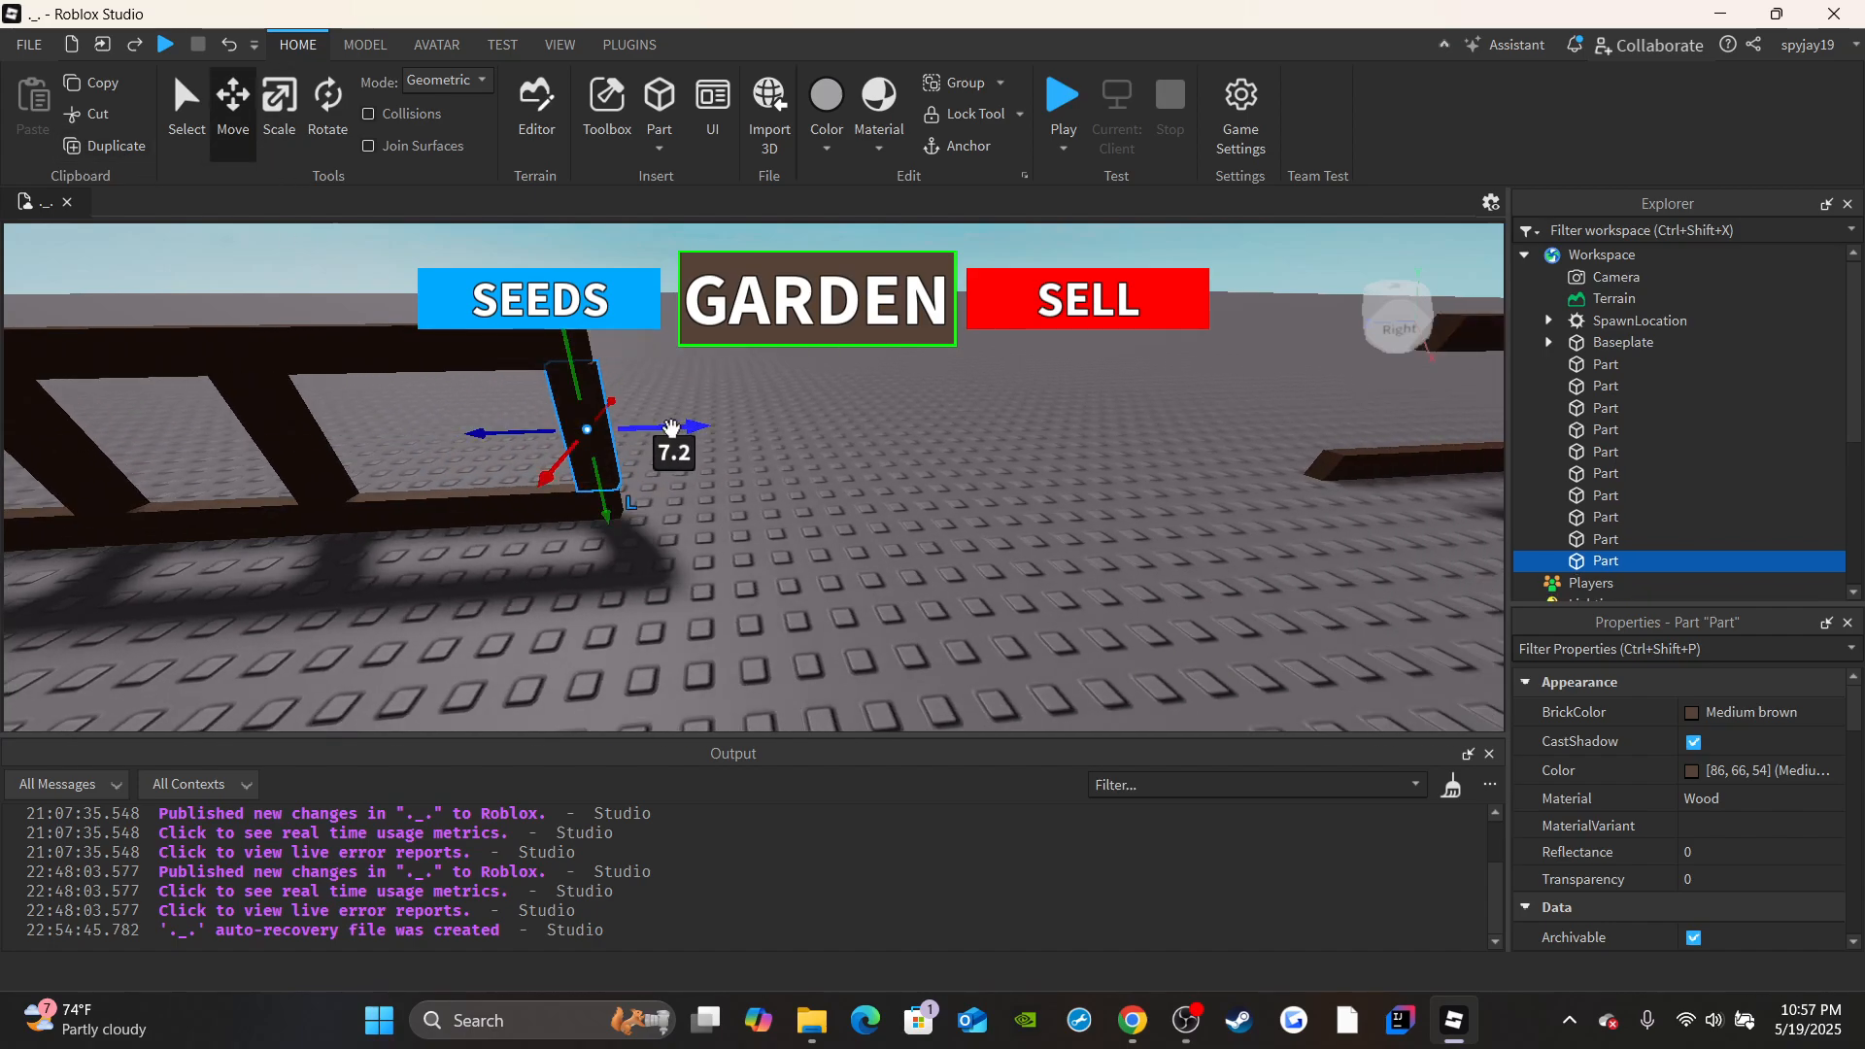
Slide the inner posts along the beams to even out their spacing, shifting one by about 0.8 studs.
{"action": "key", "text": "a"}
{"action": "left_click", "coordinate": [588, 434]}
{"action": "left_click", "coordinate": [690, 449]}
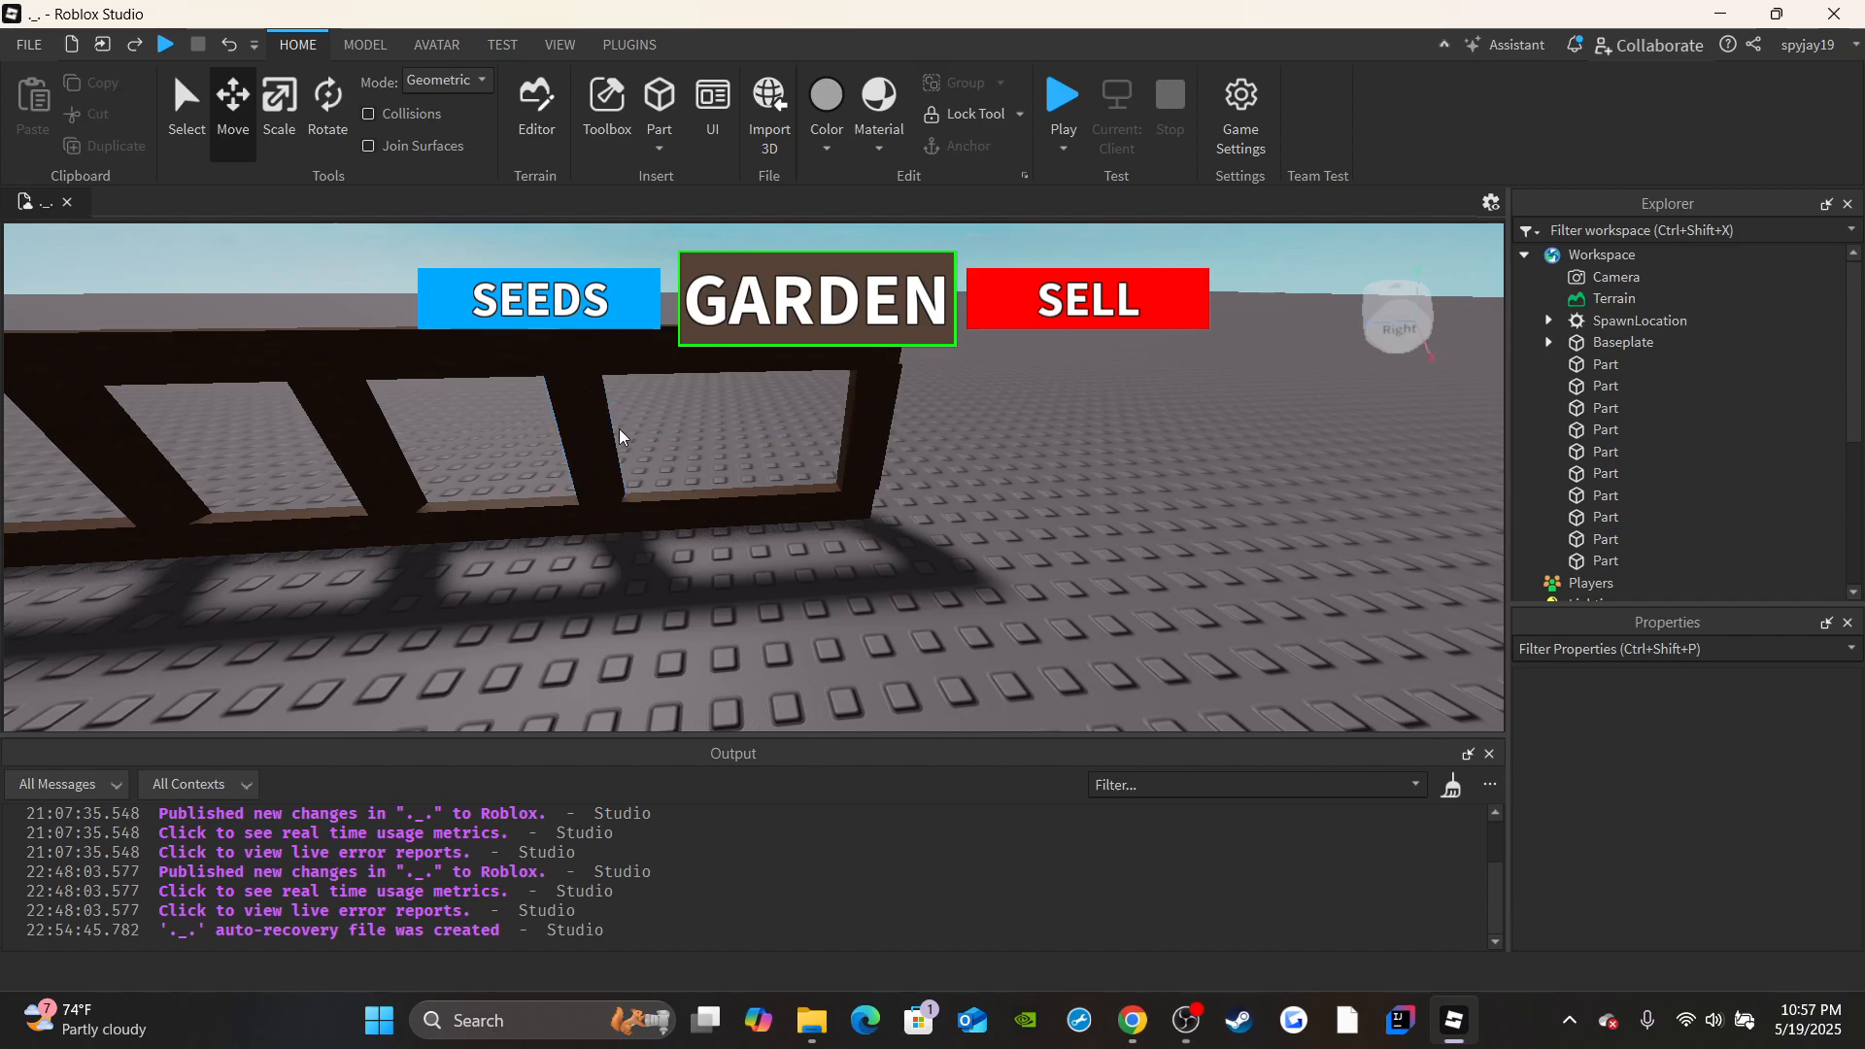
{"action": "left_click", "coordinate": [604, 437]}
{"action": "left_click_drag", "start_coordinate": [654, 433], "coordinate": [699, 428]}
{"action": "scroll", "coordinate": [733, 465], "scroll_direction": "down", "scroll_amount": 5}
{"action": "right_click_drag", "start_coordinate": [746, 477], "coordinate": [747, 442]}
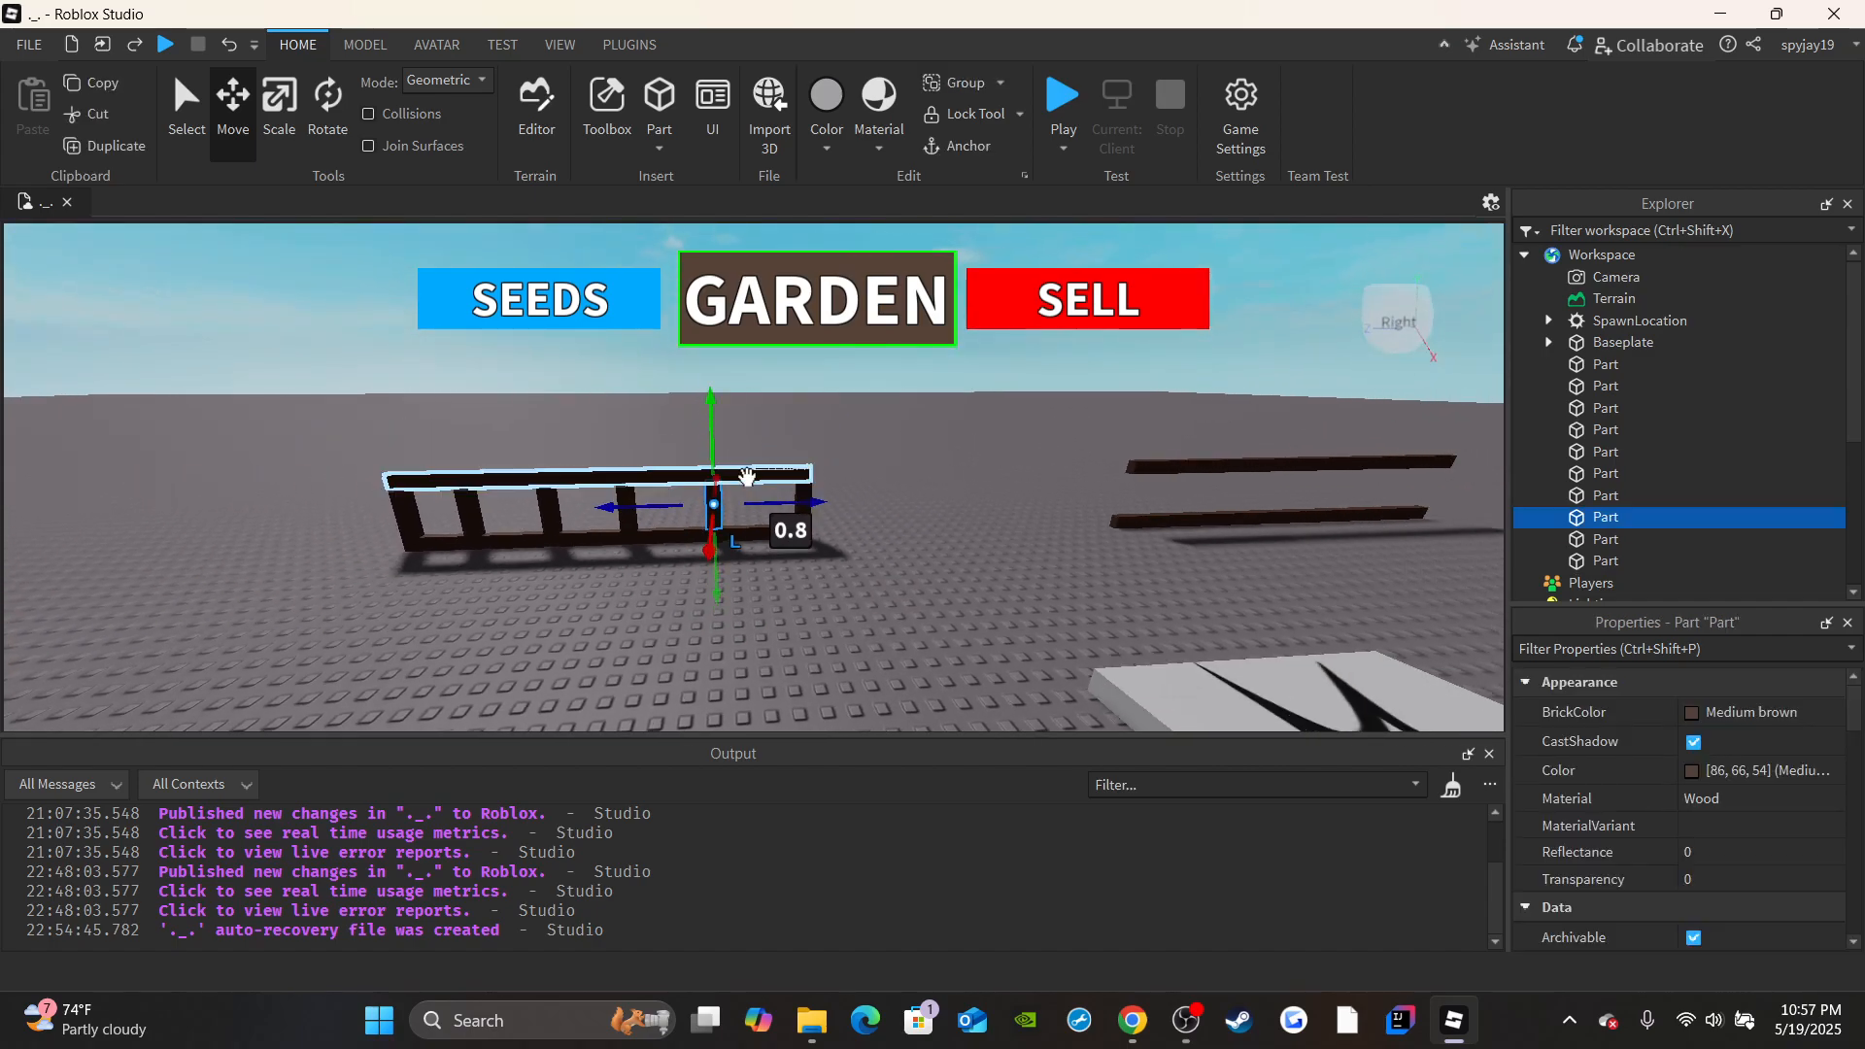
{"action": "left_click", "coordinate": [792, 596]}
{"action": "right_click_drag", "start_coordinate": [792, 597], "coordinate": [792, 596]}
{"action": "key", "text": "d"}
{"action": "key", "text": "w"}
{"action": "key", "text": "a"}
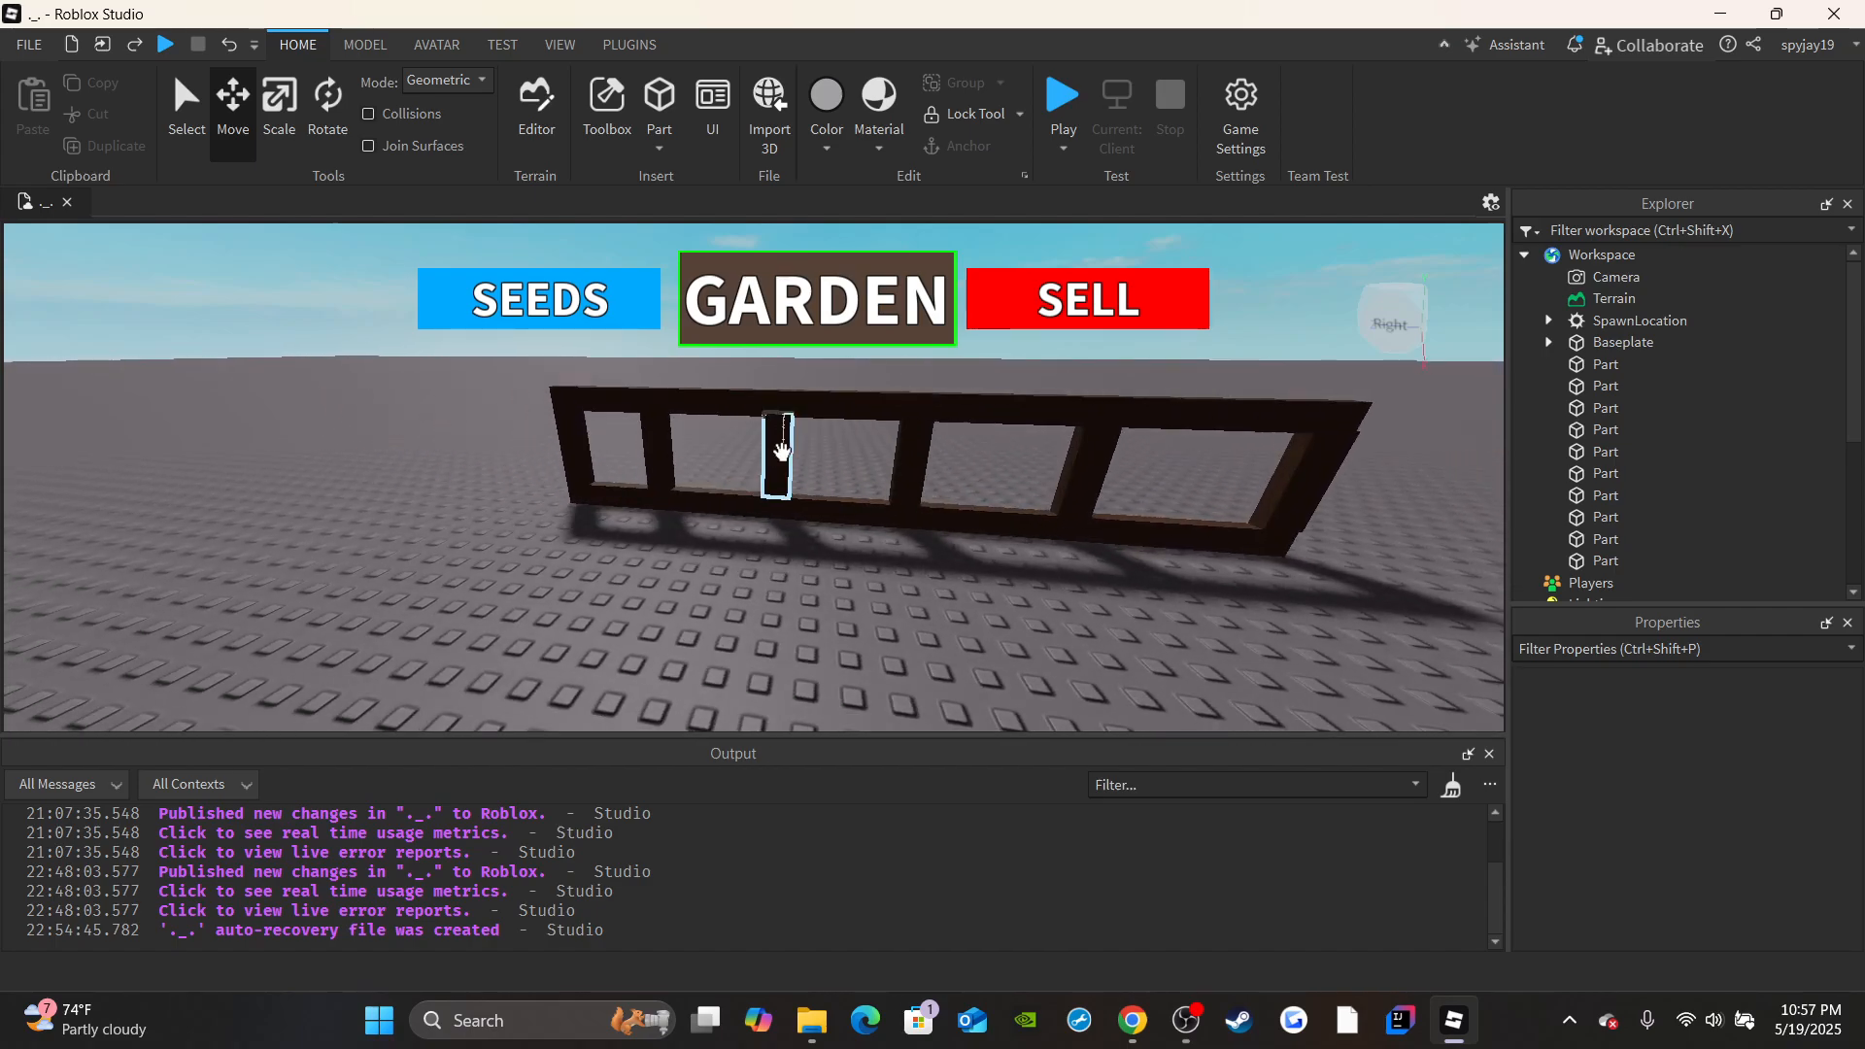
{"action": "right_click_drag", "start_coordinate": [782, 452], "coordinate": [865, 474]}
Delete the two bare beams without posts that stand apart from the finished fence section.
{"action": "key", "text": "s"}
{"action": "key", "text": "d"}
{"action": "key", "text": "s"}
{"action": "key", "text": "w"}
{"action": "left_click_drag", "start_coordinate": [626, 386], "coordinate": [883, 562]}
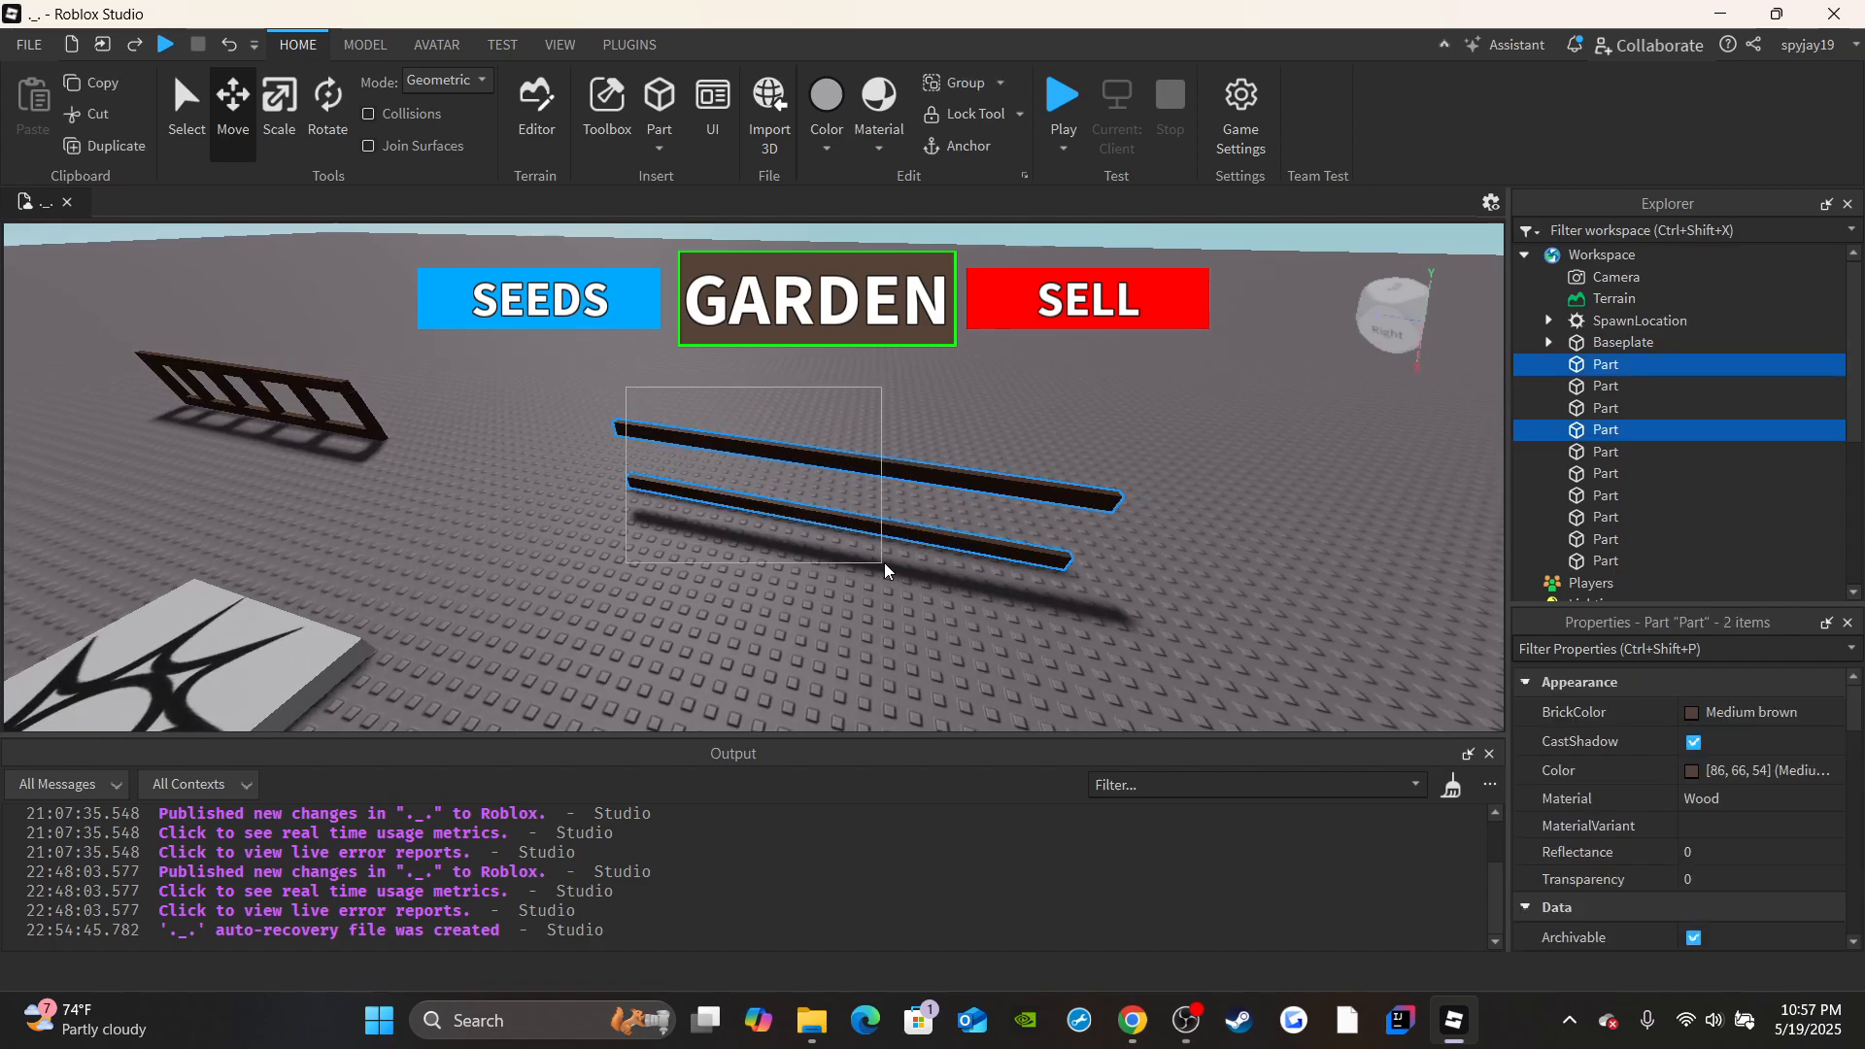
{"action": "key", "text": "Delete"}
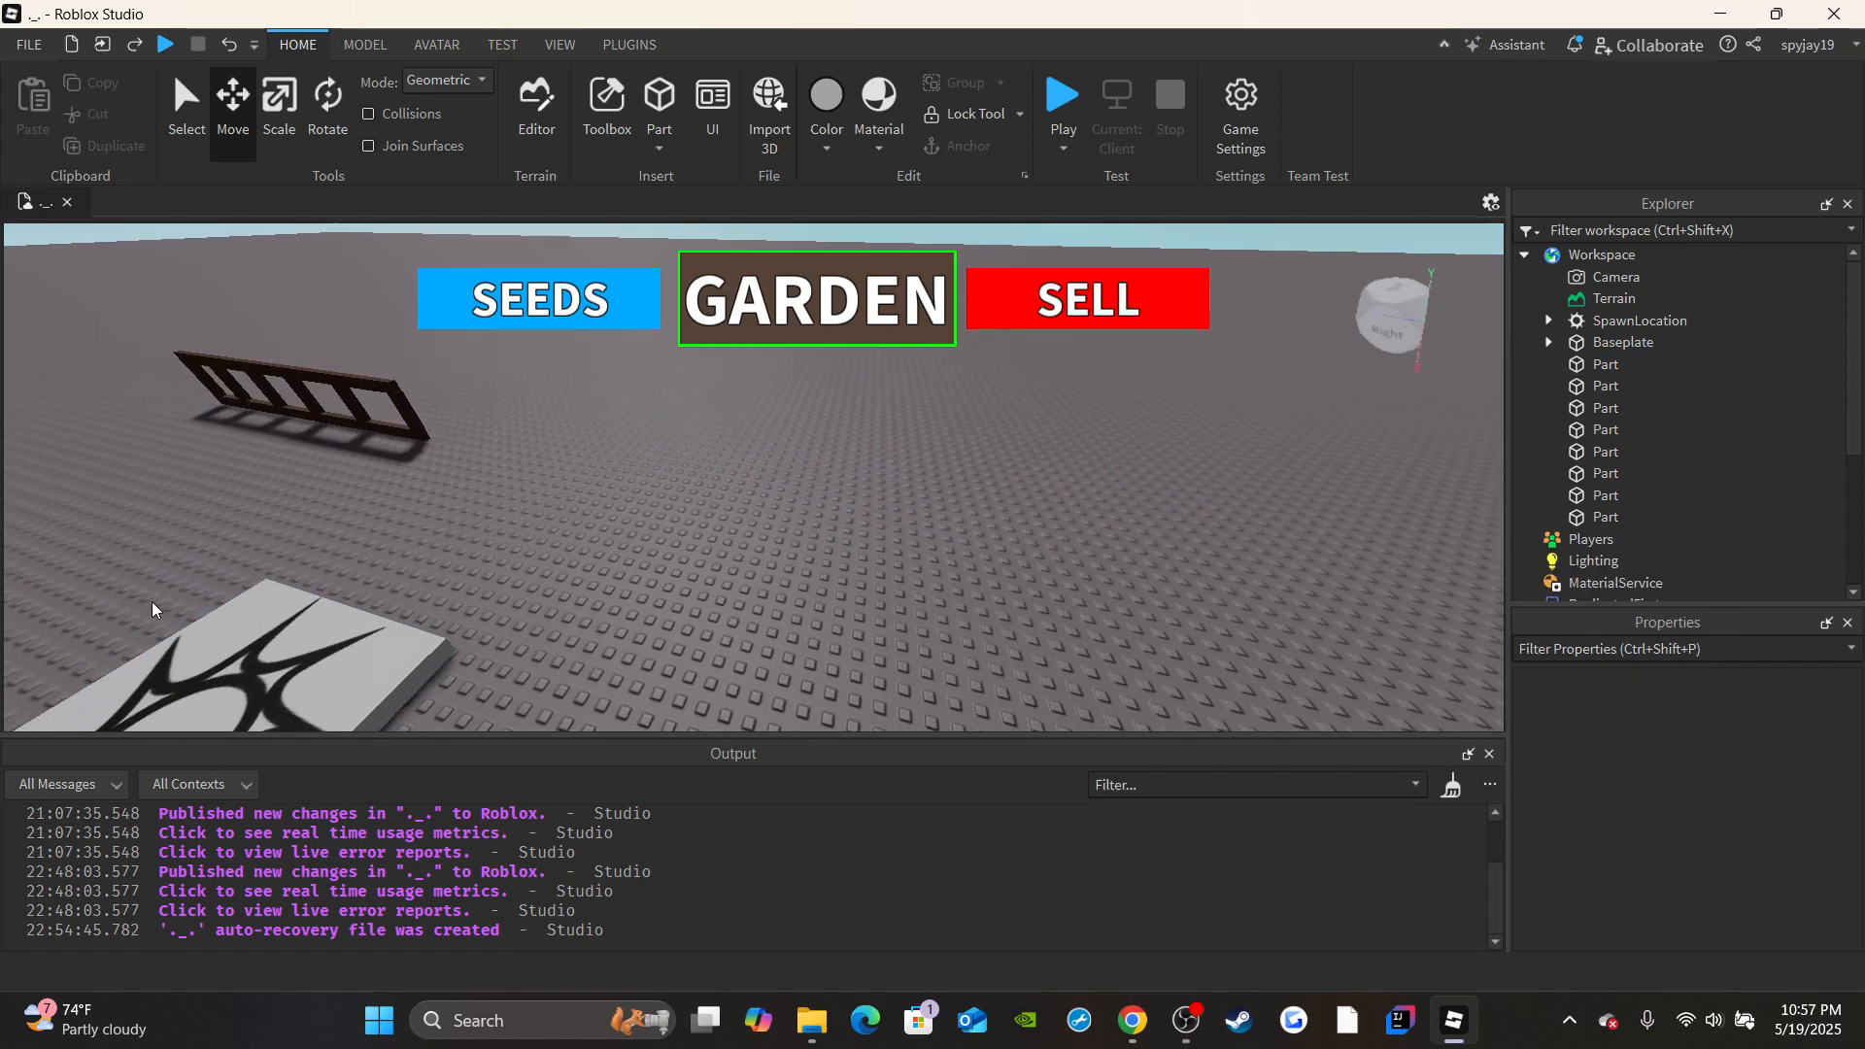
Select all eight parts of the fence section, duplicate them and move the copy along the same line, leaving an entrance gap.
{"action": "right_click_drag", "start_coordinate": [151, 609], "coordinate": [153, 605]}
{"action": "key", "text": "w"}
{"action": "scroll", "coordinate": [288, 441], "scroll_direction": "up", "scroll_amount": 3}
{"action": "left_click_drag", "start_coordinate": [787, 576], "coordinate": [1109, 634]}
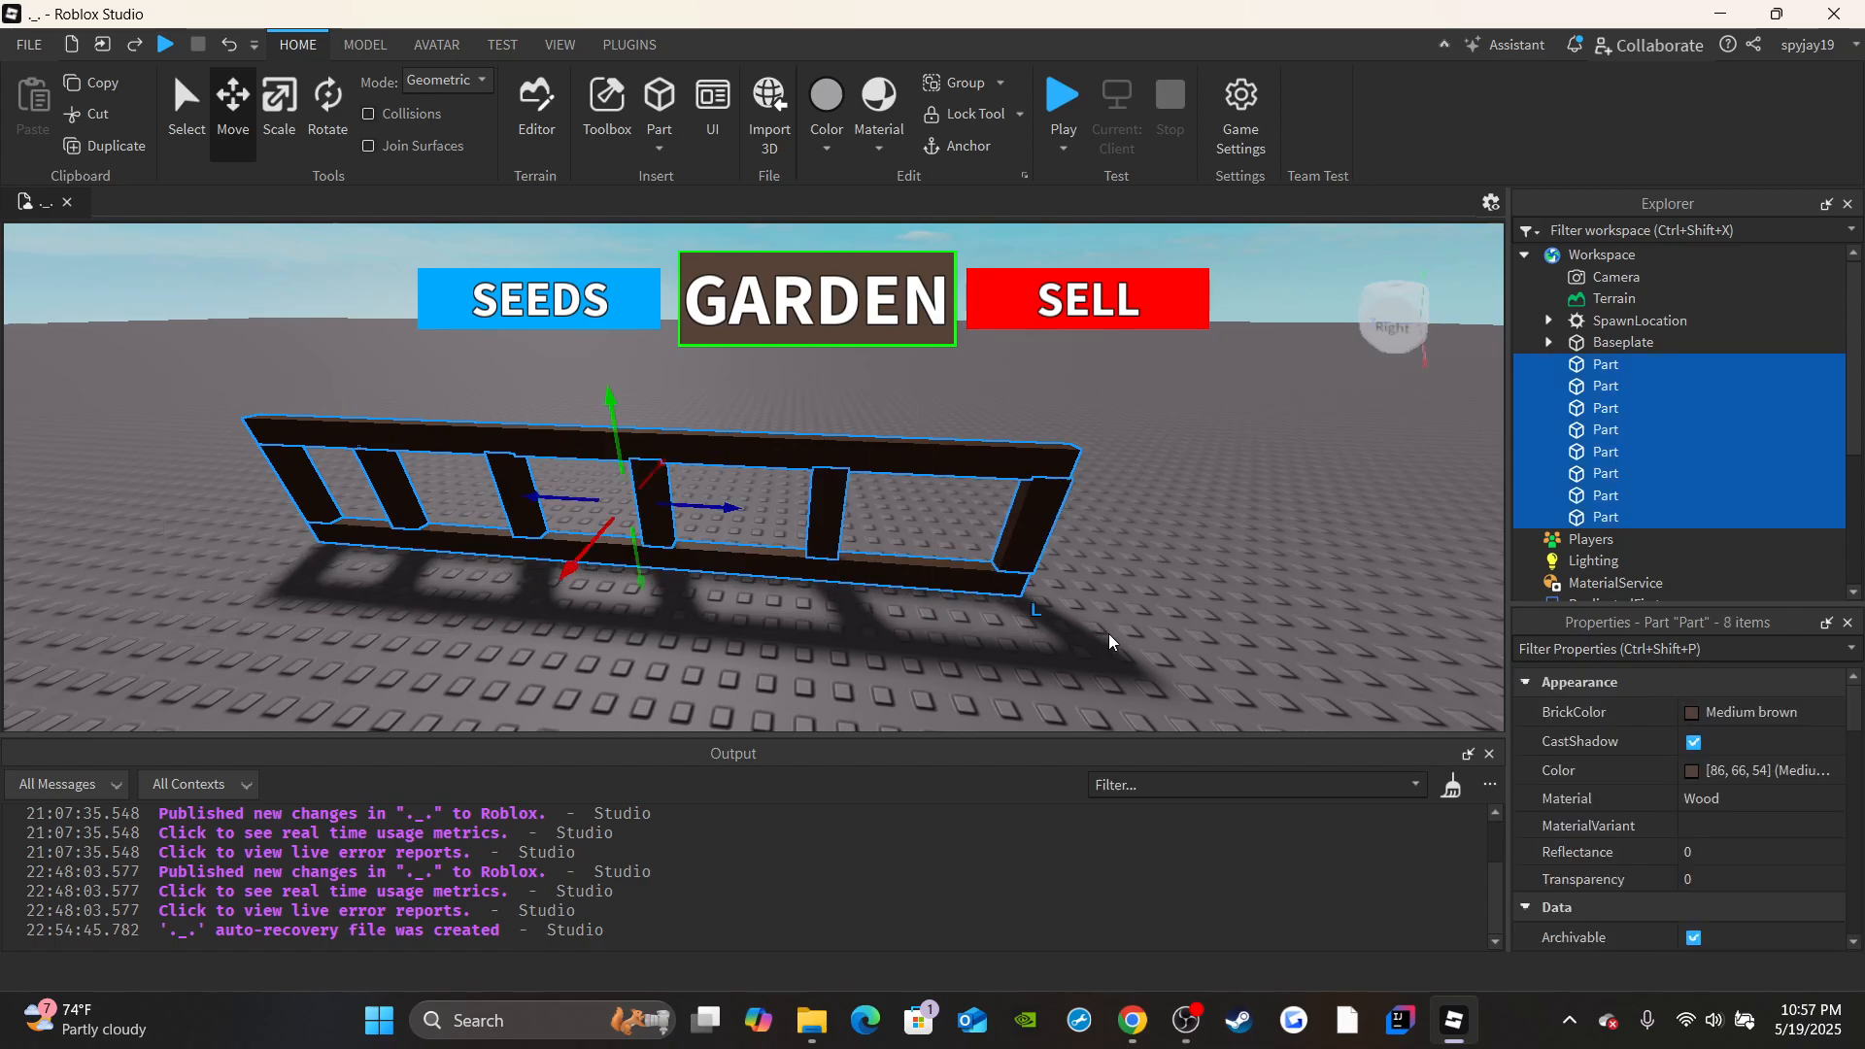
{"action": "right_click_drag", "start_coordinate": [1020, 619], "coordinate": [1012, 633]}
{"action": "key", "text": "s"}
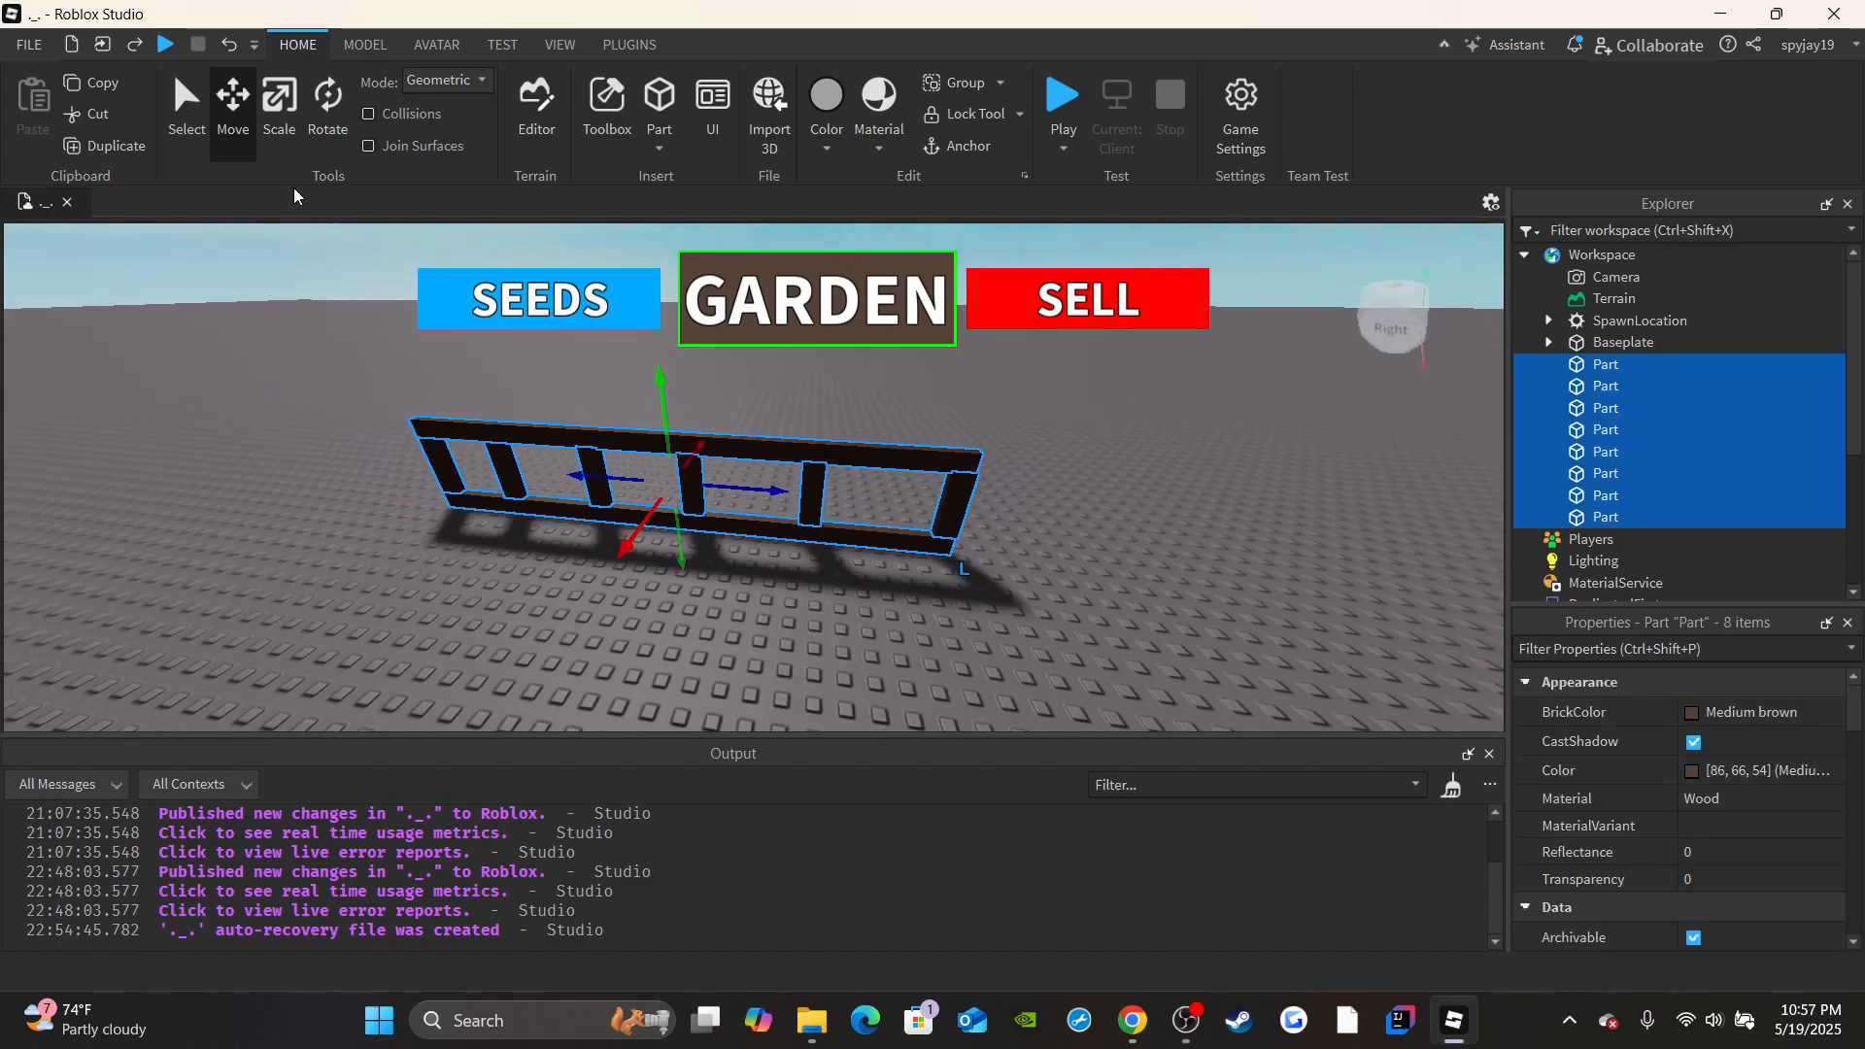
{"action": "left_click", "coordinate": [124, 151]}
{"action": "left_click_drag", "start_coordinate": [750, 489], "coordinate": [1233, 601]}
{"action": "key", "text": "d"}
{"action": "right_click_drag", "start_coordinate": [1112, 519], "coordinate": [1116, 522]}
{"action": "key", "text": "s"}
{"action": "left_click", "coordinate": [939, 581]}
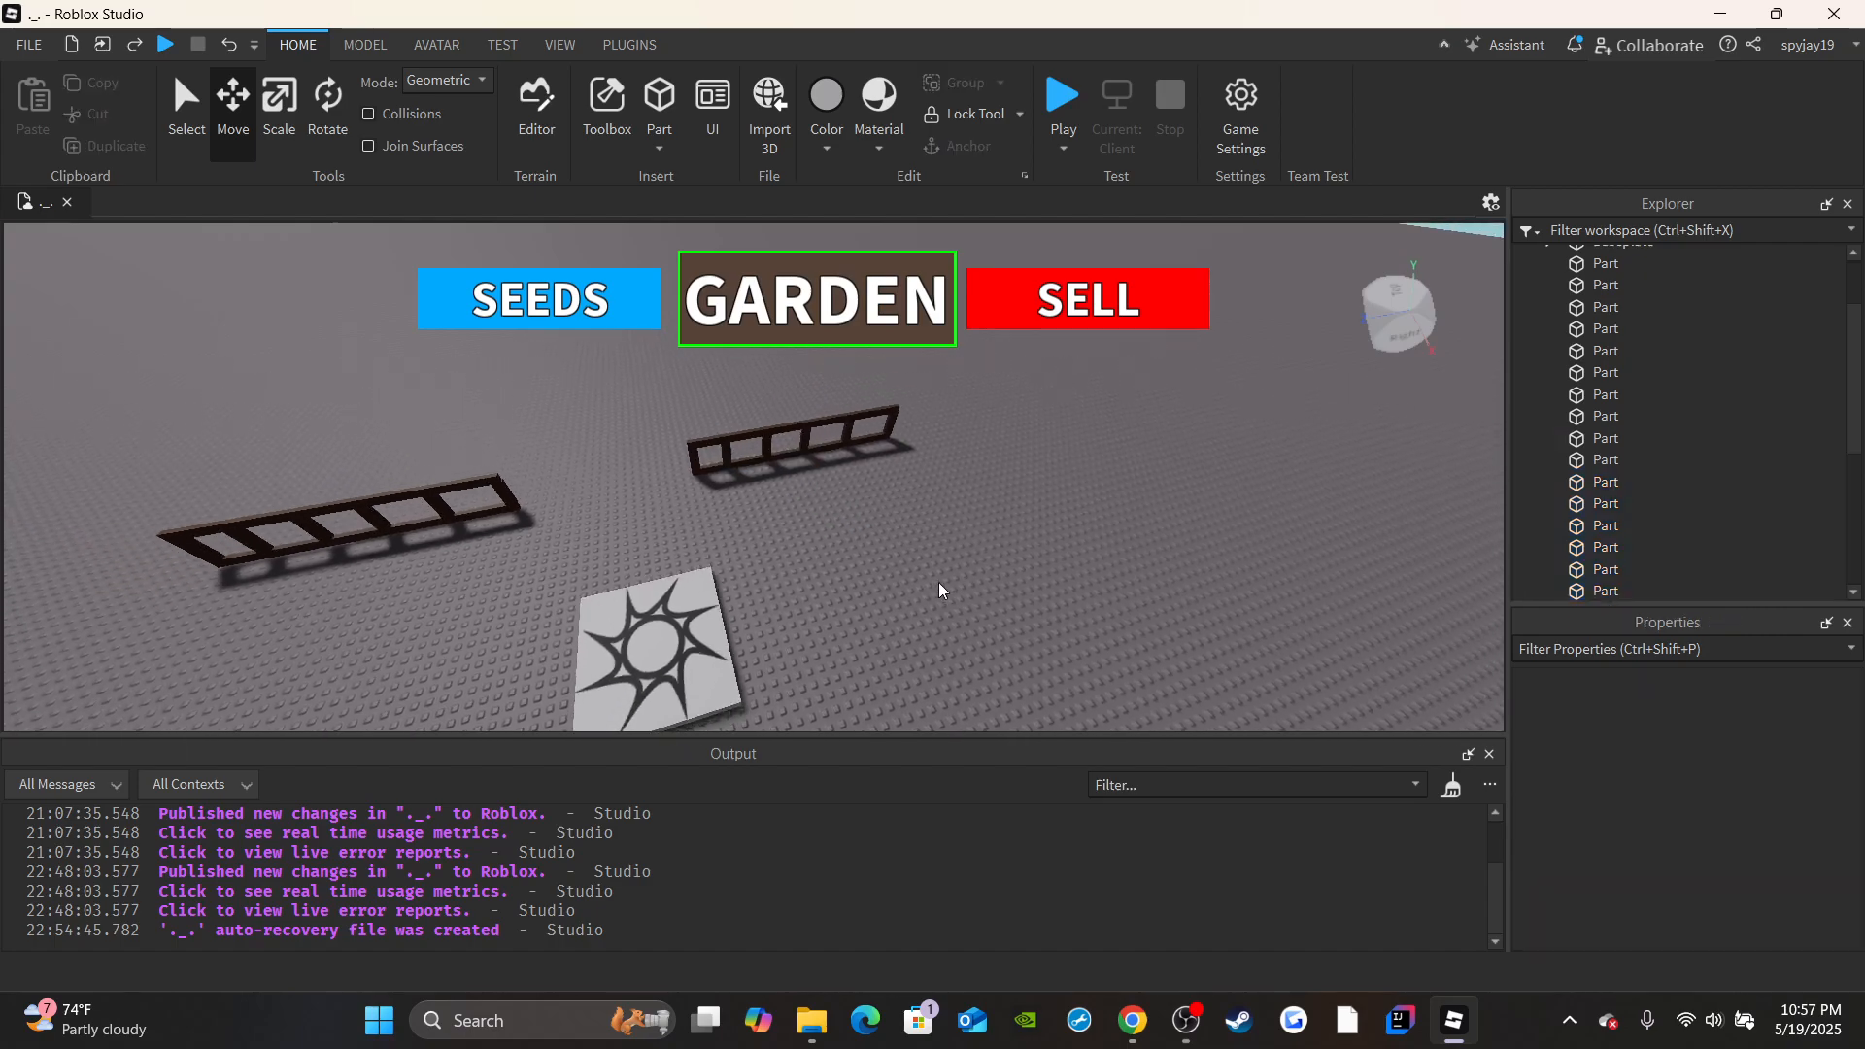
Examine the two fence sections from several sides to check their placement relative to the SpawnLocation.
{"action": "key", "text": "a"}
{"action": "key", "text": "w"}
{"action": "right_click_drag", "start_coordinate": [903, 430], "coordinate": [903, 429]}
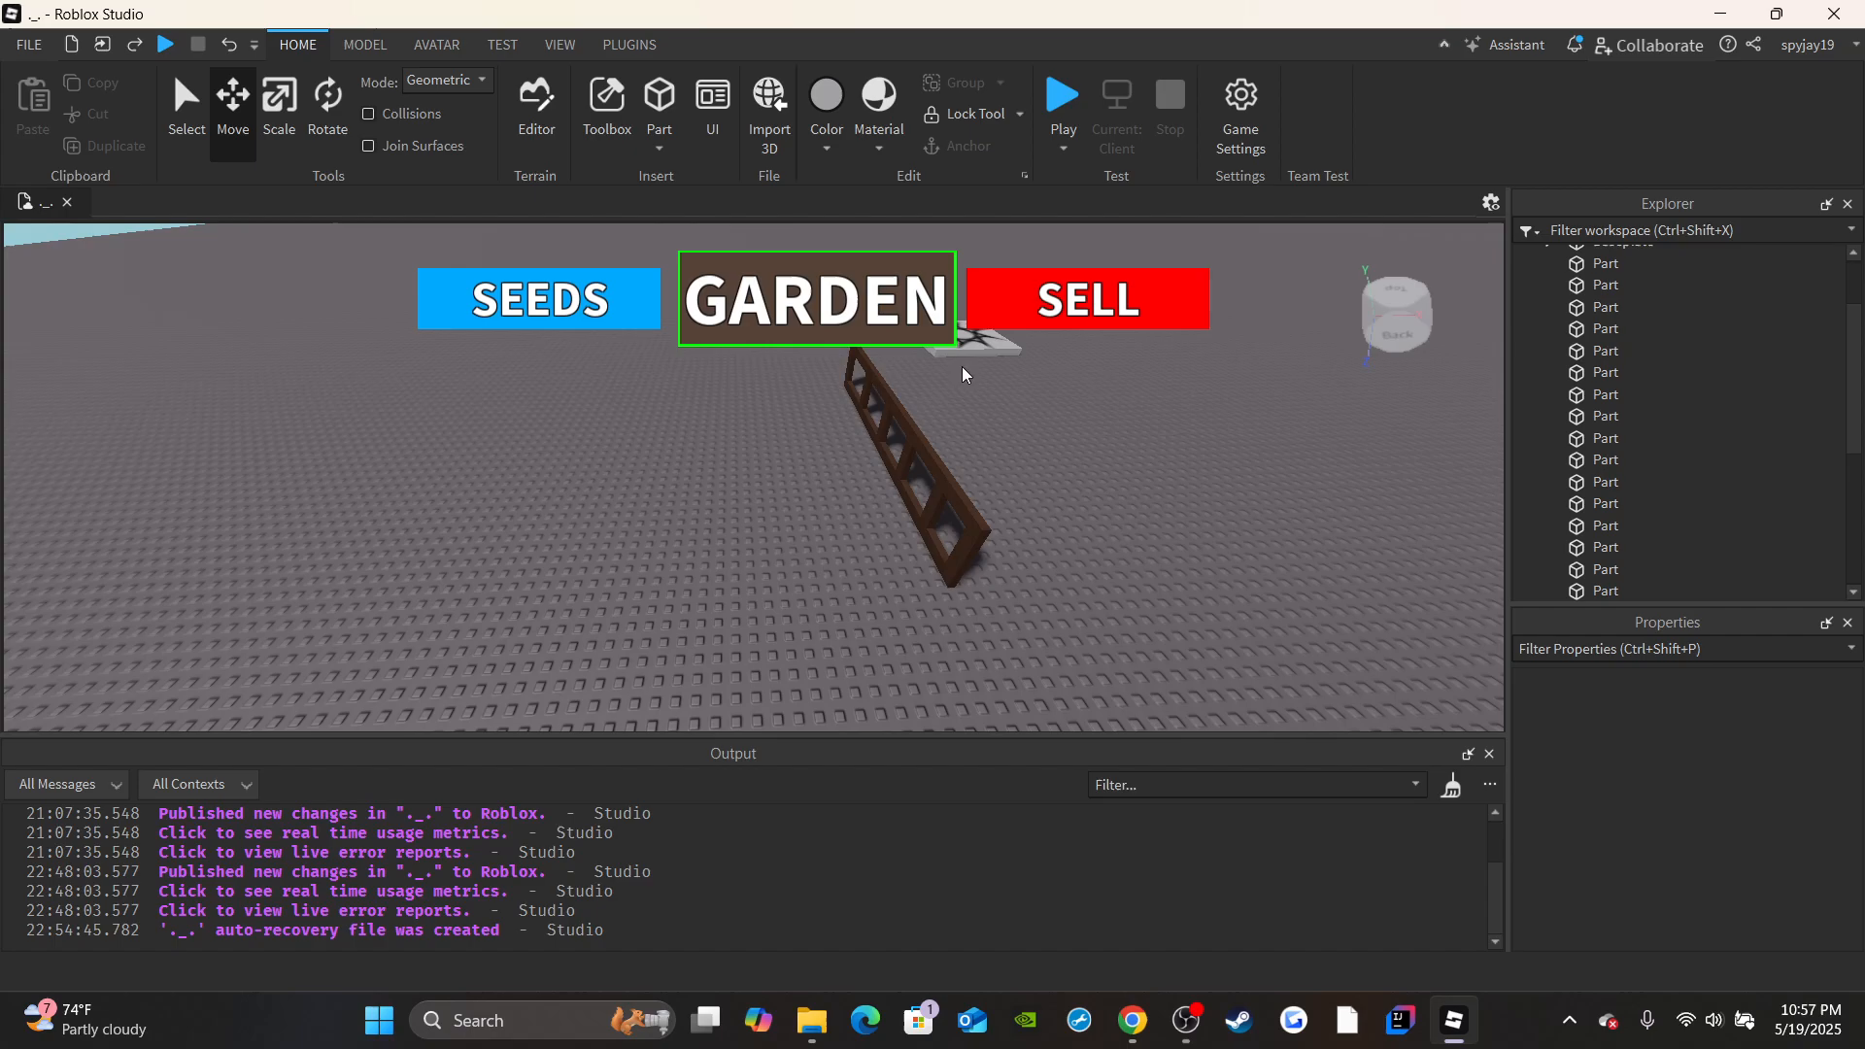
{"action": "key", "text": "w"}
{"action": "right_click_drag", "start_coordinate": [961, 365], "coordinate": [961, 367]}
{"action": "key", "text": "s"}
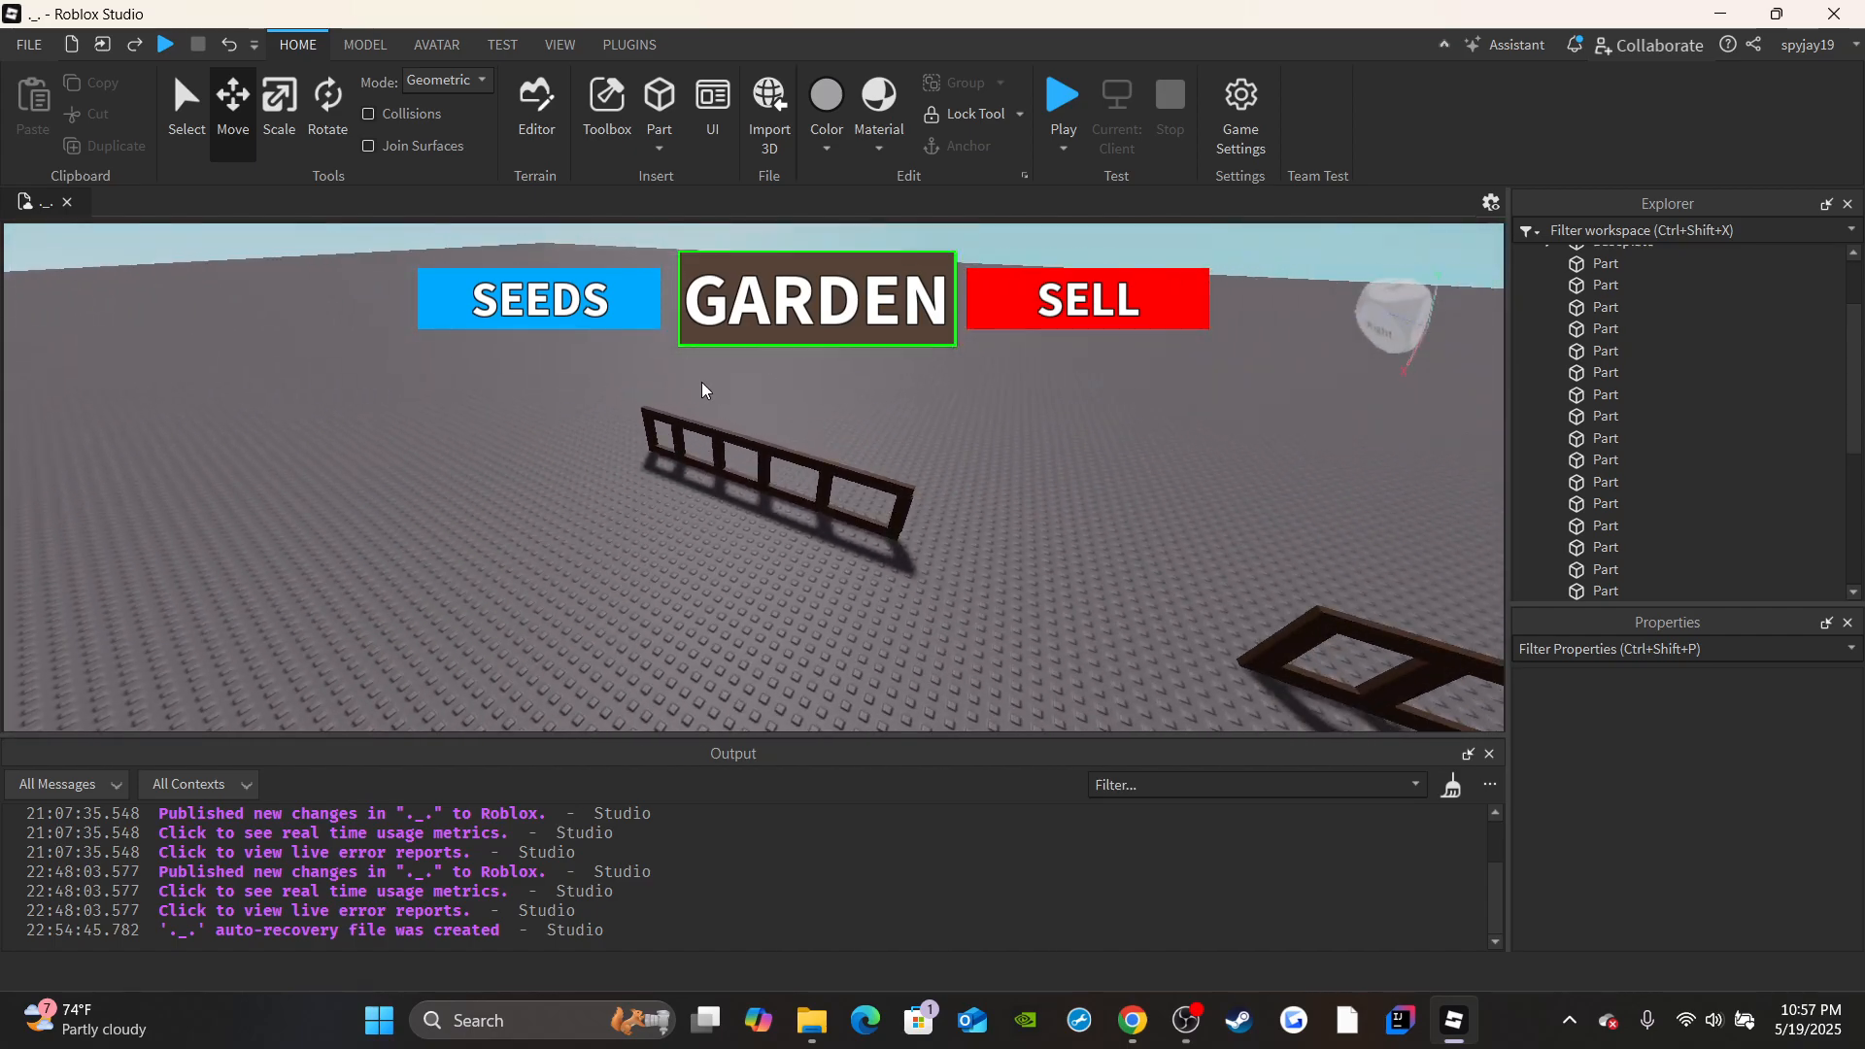
{"action": "key", "text": "w"}
{"action": "key", "text": "a"}
{"action": "right_click_drag", "start_coordinate": [565, 441], "coordinate": [565, 441]}
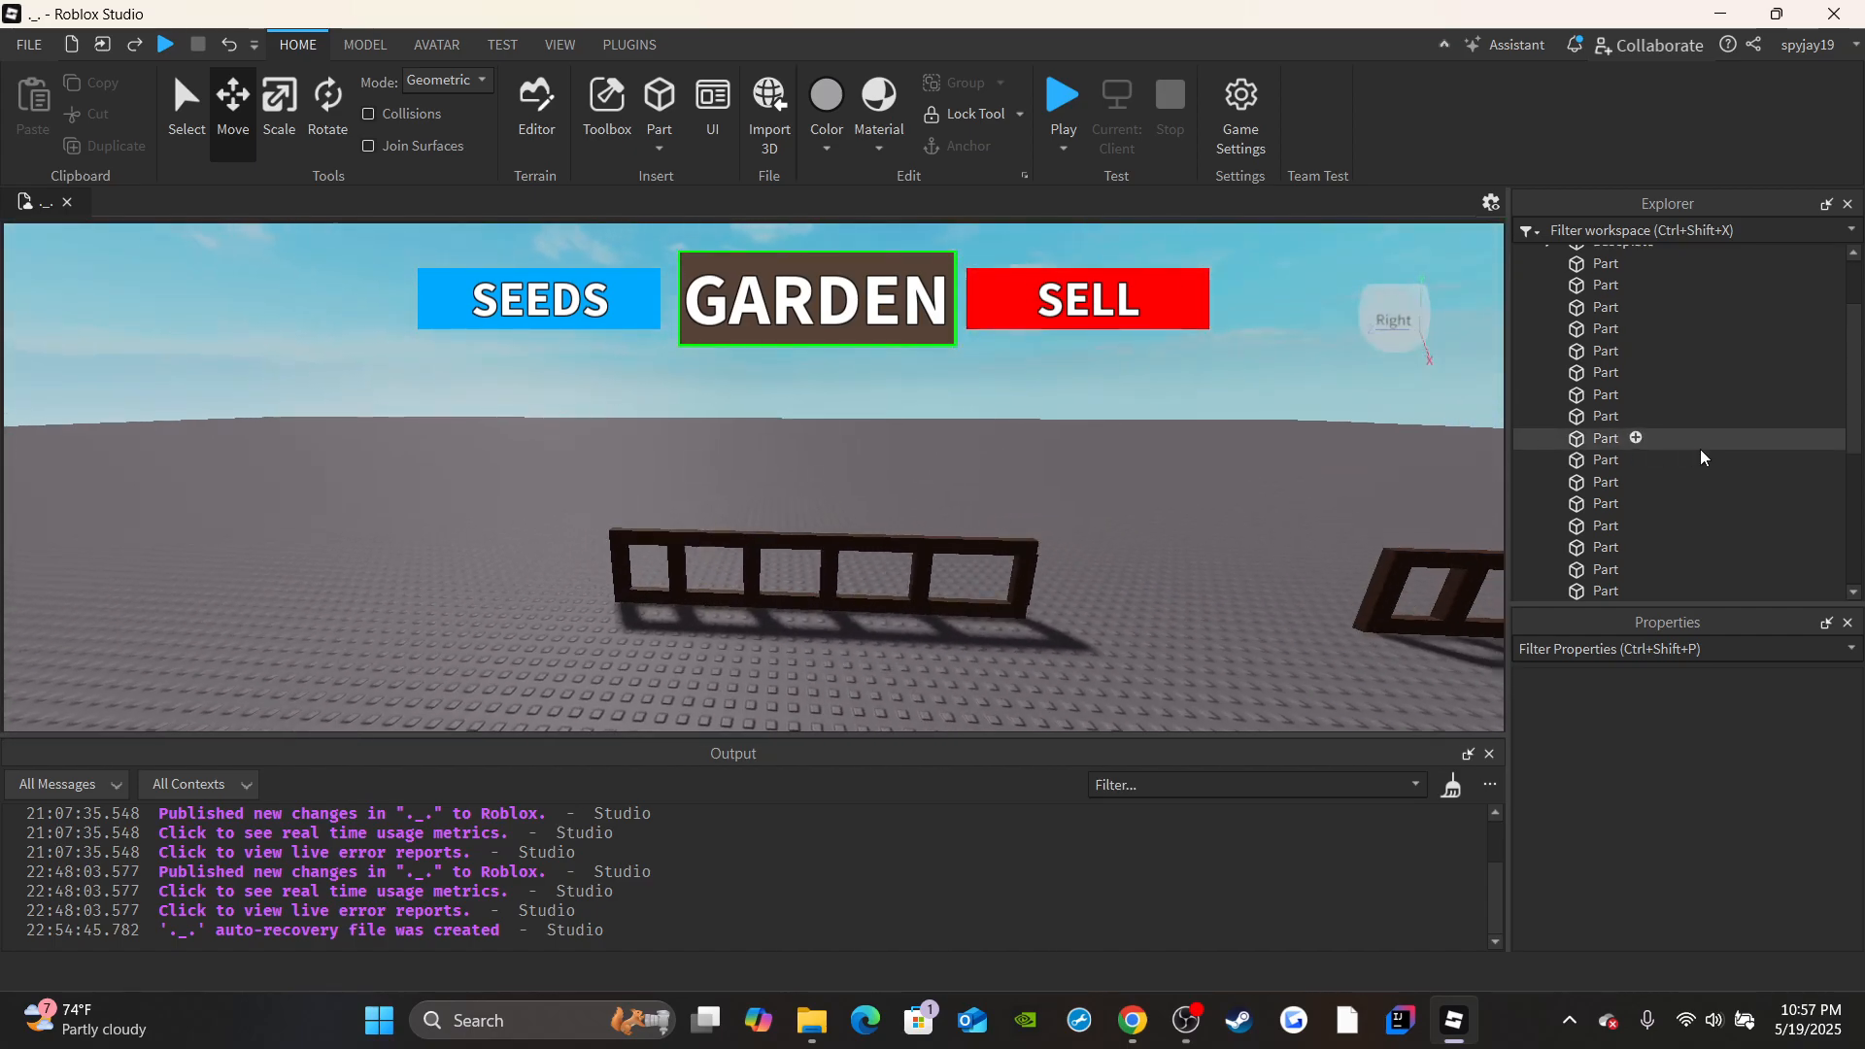
{"action": "scroll", "coordinate": [1701, 456], "scroll_direction": "up", "scroll_amount": 2}
{"action": "key", "text": "s"}
{"action": "right_click_drag", "start_coordinate": [913, 493], "coordinate": [913, 494]}
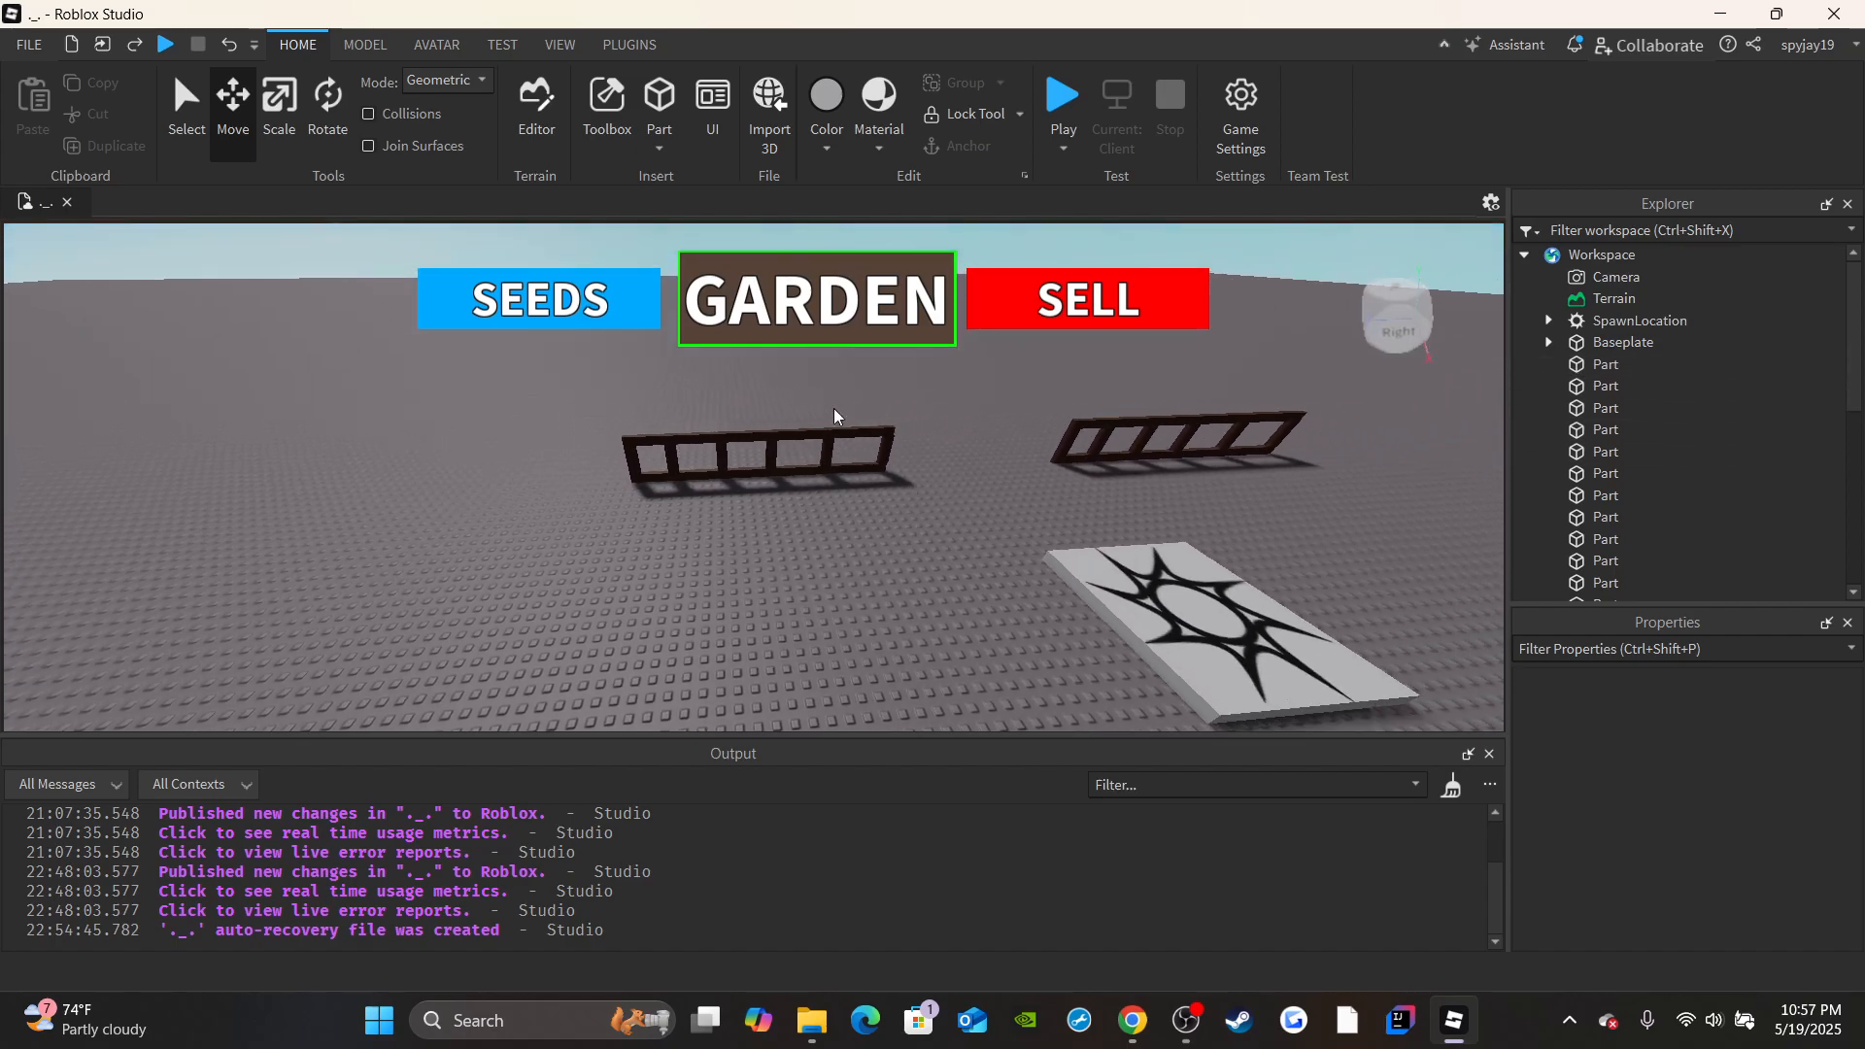
{"action": "key", "text": "w"}
{"action": "right_click_drag", "start_coordinate": [748, 417], "coordinate": [749, 418]}
{"action": "key", "text": "d"}
Group all 16 parts of the two fence sections into one model named FrontFence.
{"action": "left_click_drag", "start_coordinate": [167, 414], "coordinate": [1278, 580]}
{"action": "scroll", "coordinate": [1620, 446], "scroll_direction": "up", "scroll_amount": 2}
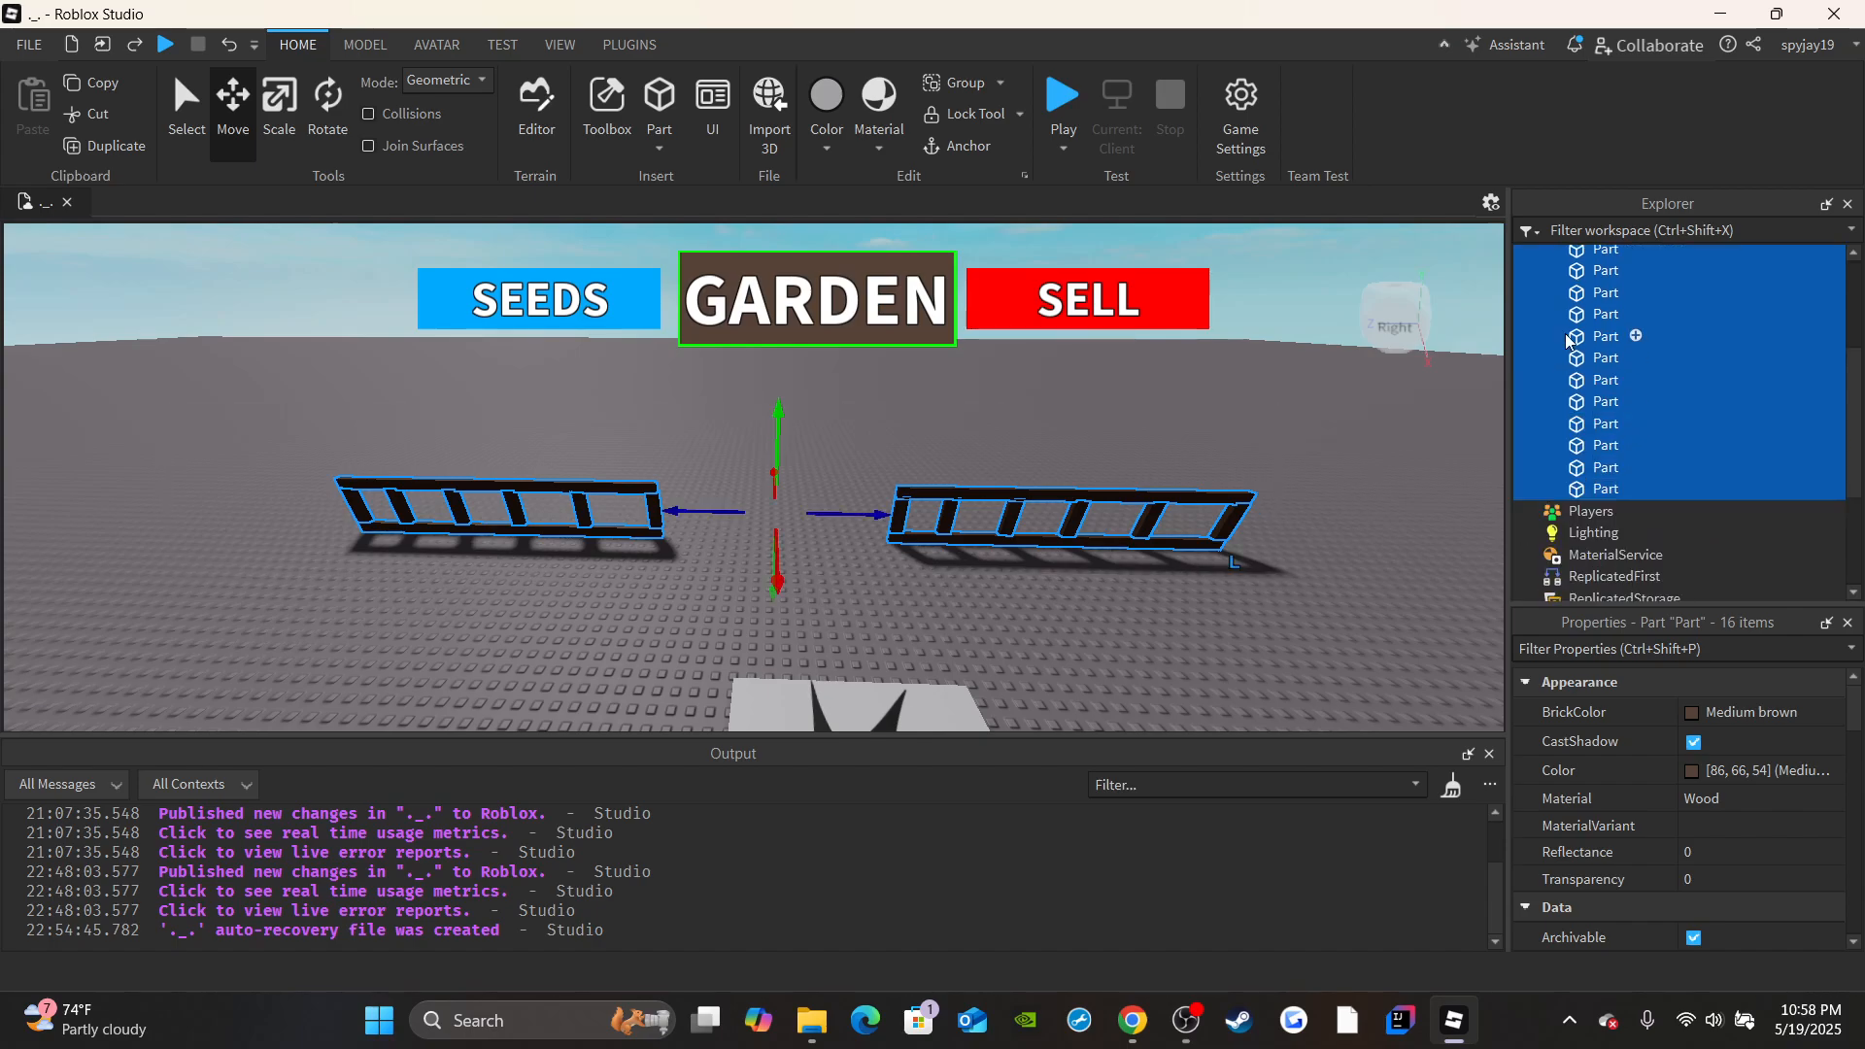
{"action": "scroll", "coordinate": [1566, 340], "scroll_direction": "up", "scroll_amount": 1}
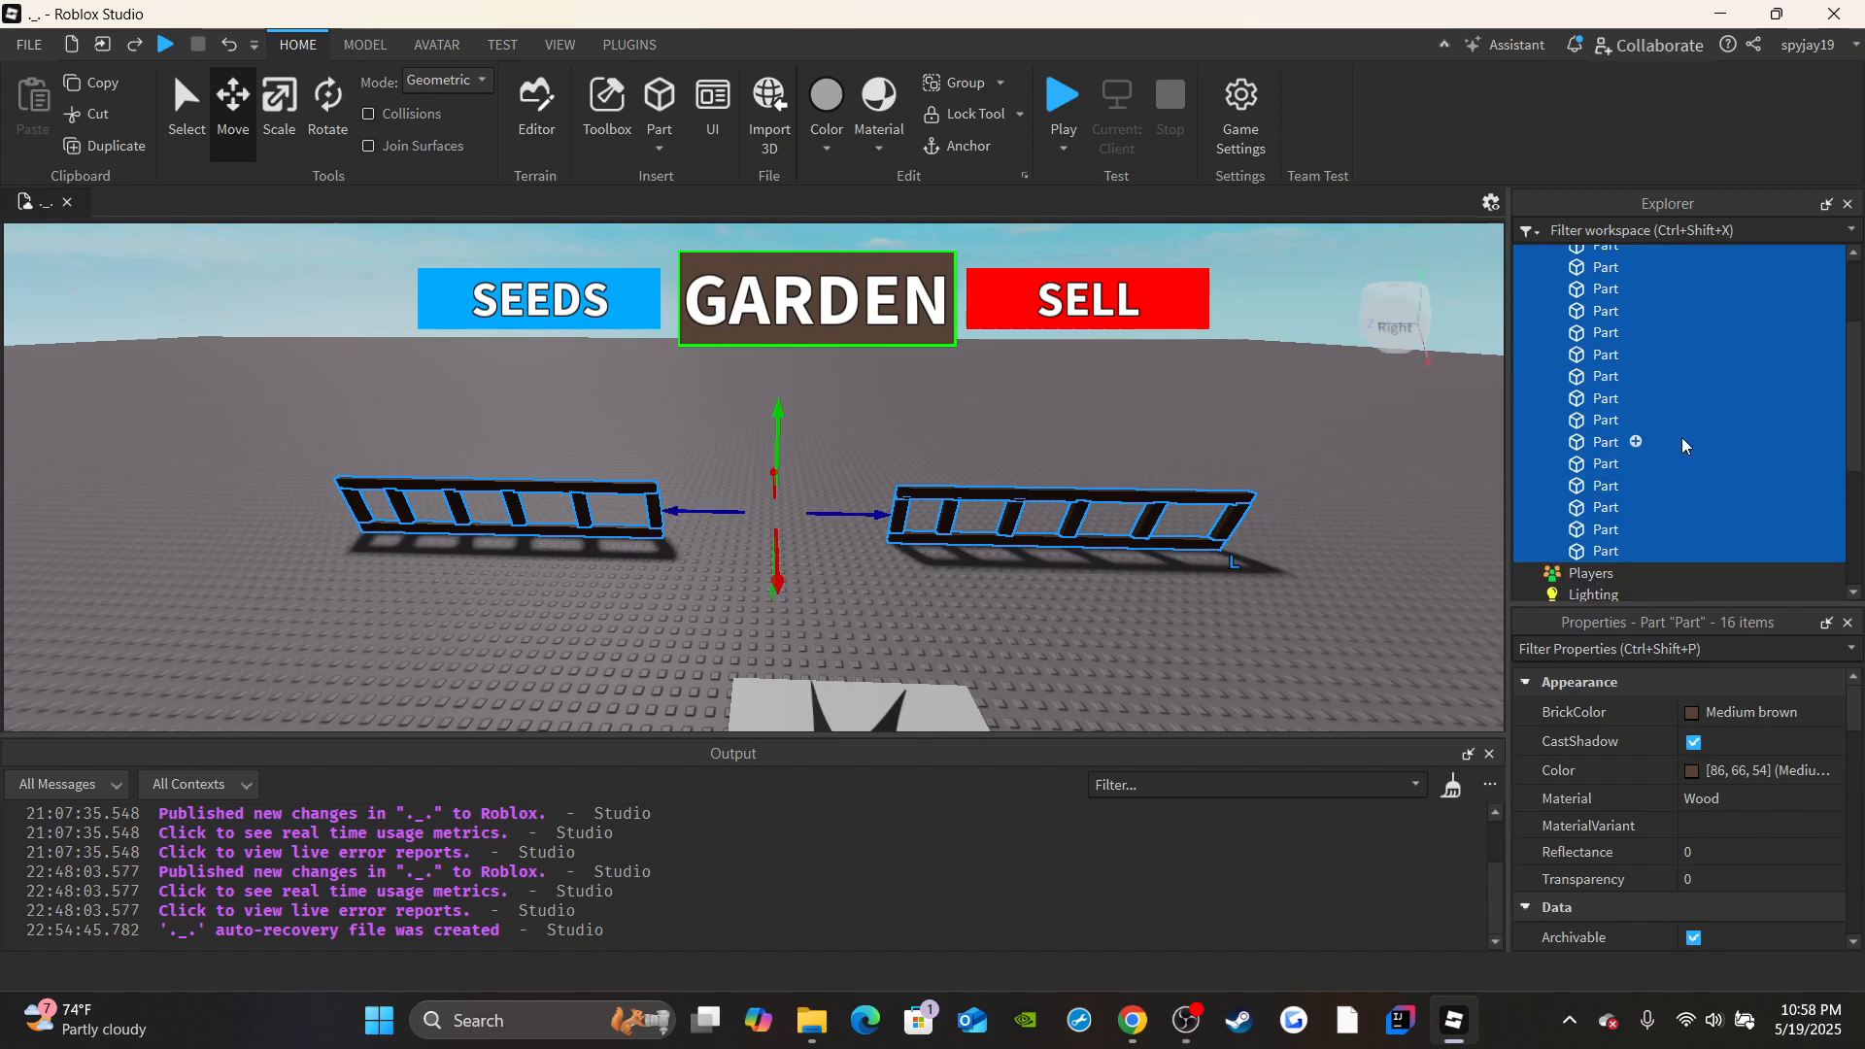
{"action": "scroll", "coordinate": [1683, 445], "scroll_direction": "up", "scroll_amount": 2}
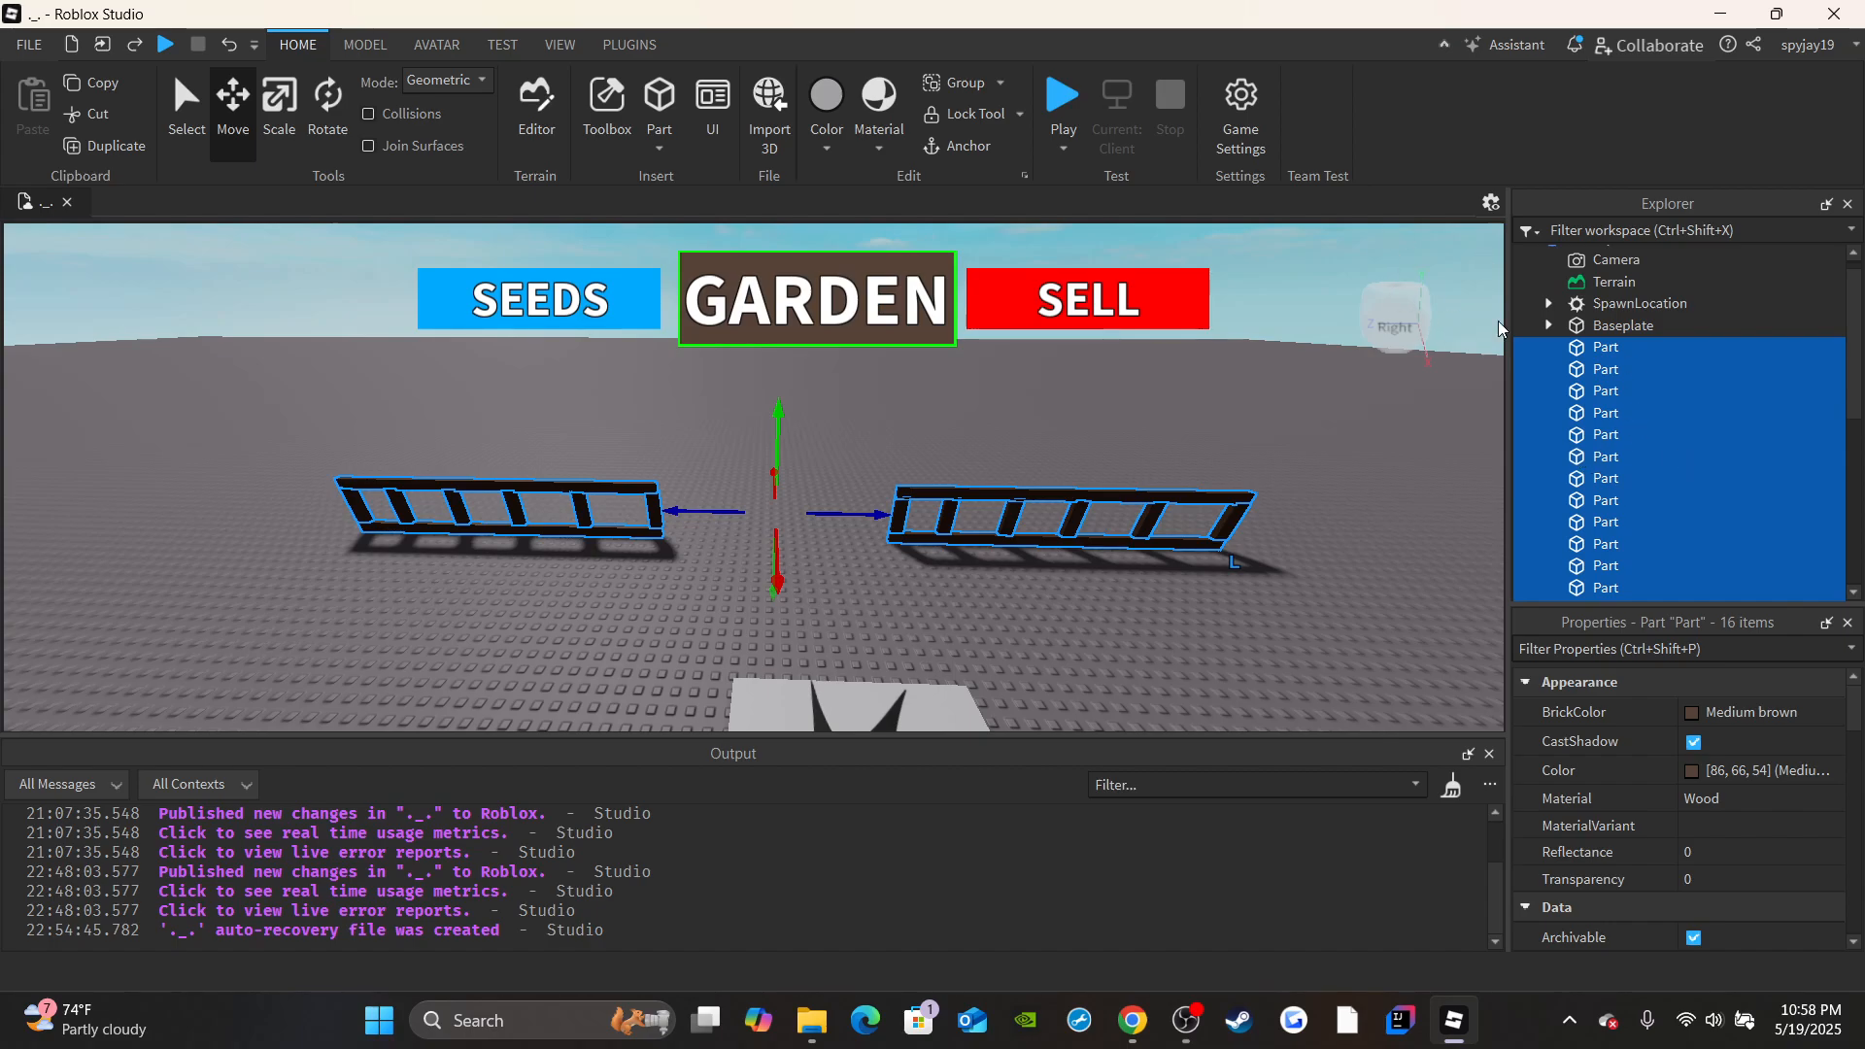
{"action": "key", "text": "ctrl+g"}
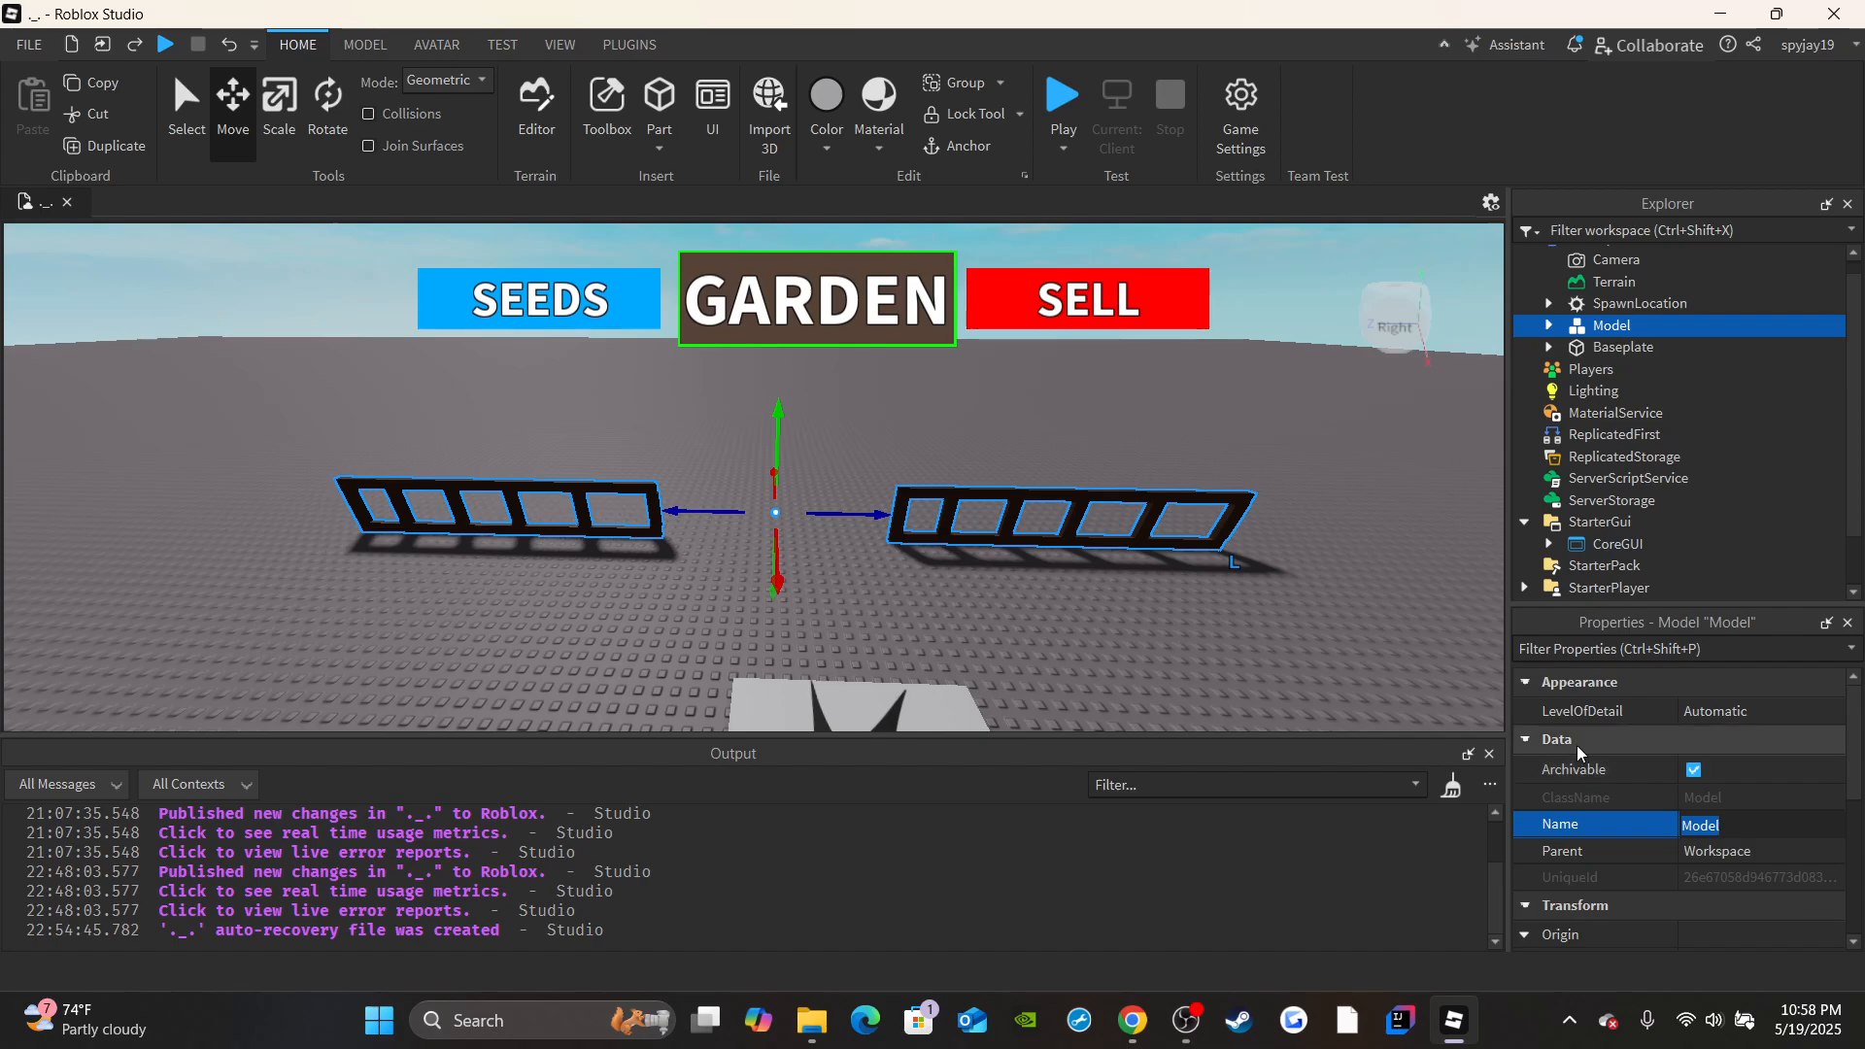
{"action": "type", "text": "FrontFence"}
{"action": "key", "text": "Return"}
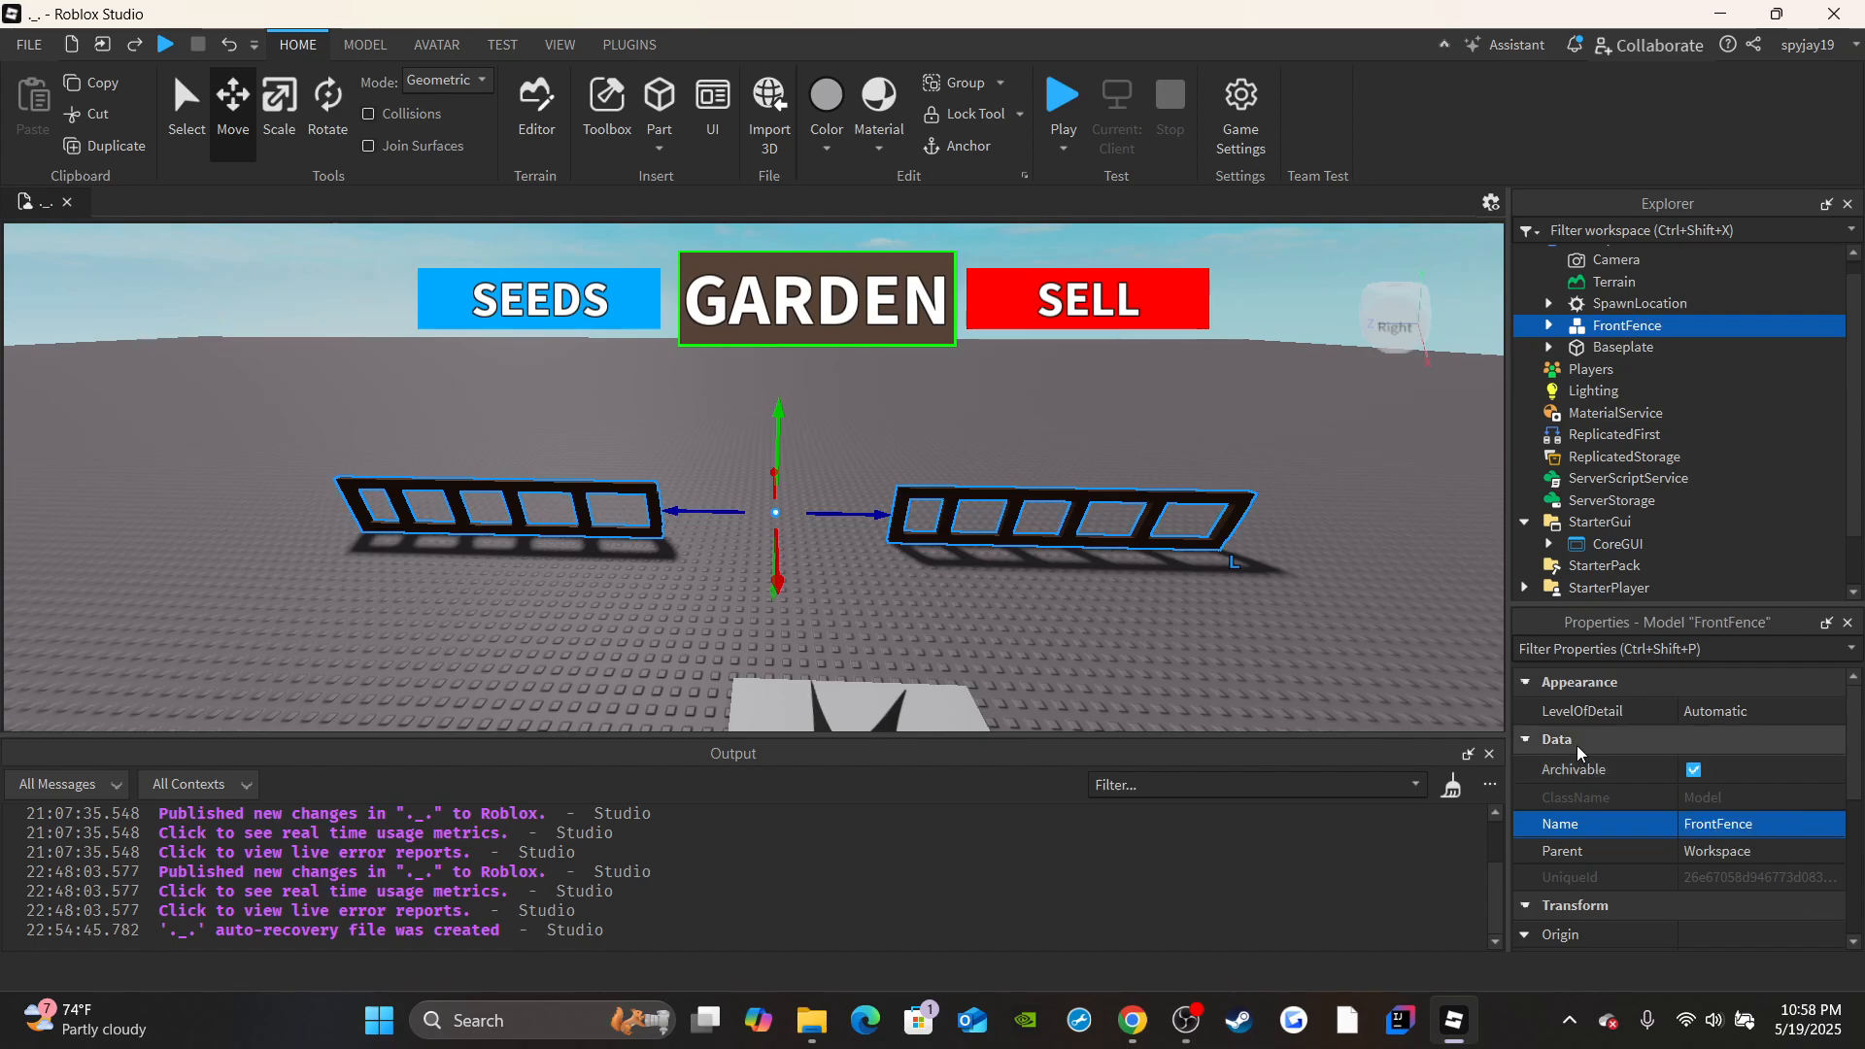
Examine the gap between the FrontFence sections and their position beside the SpawnLocation.
{"action": "scroll", "coordinate": [795, 620], "scroll_direction": "up", "scroll_amount": 4}
{"action": "scroll", "coordinate": [593, 555], "scroll_direction": "up", "scroll_amount": 2}
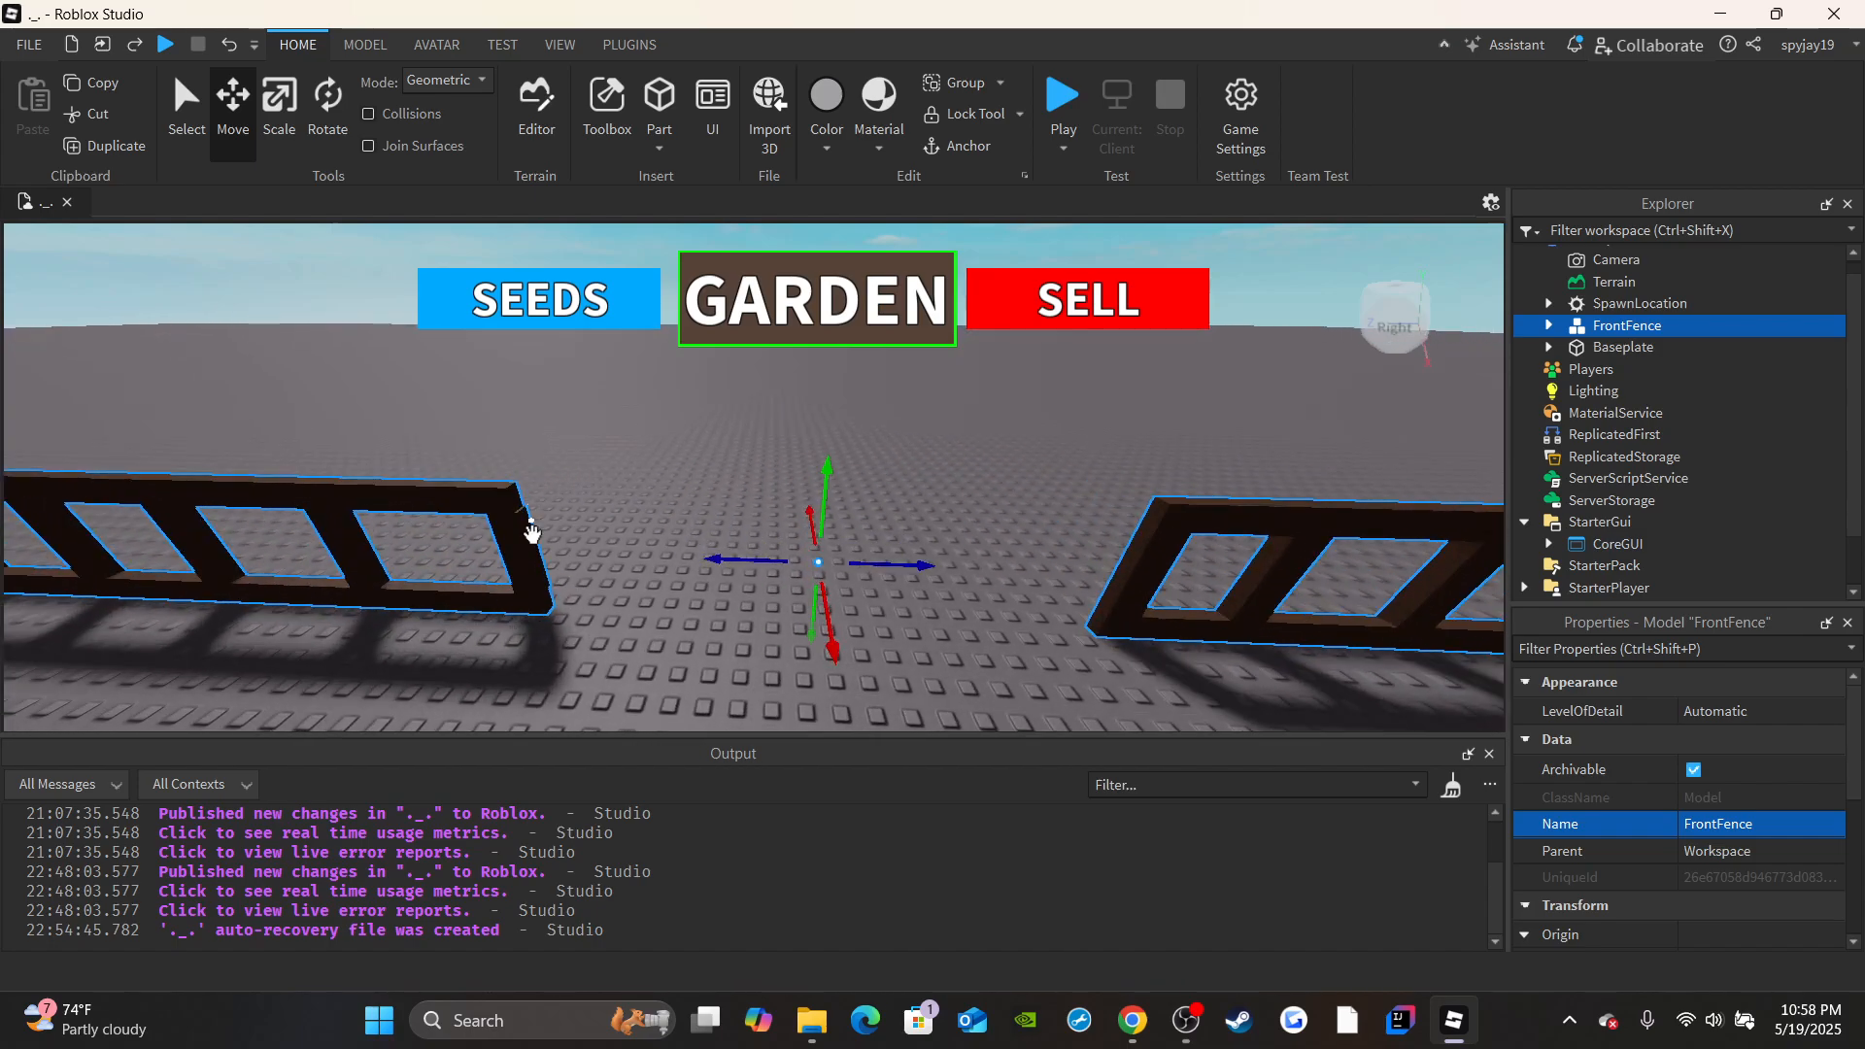
{"action": "right_click_drag", "start_coordinate": [938, 495], "coordinate": [882, 526]}
{"action": "scroll", "coordinate": [940, 497], "scroll_direction": "down", "scroll_amount": 4}
{"action": "key", "text": "a"}
{"action": "key", "text": "f"}
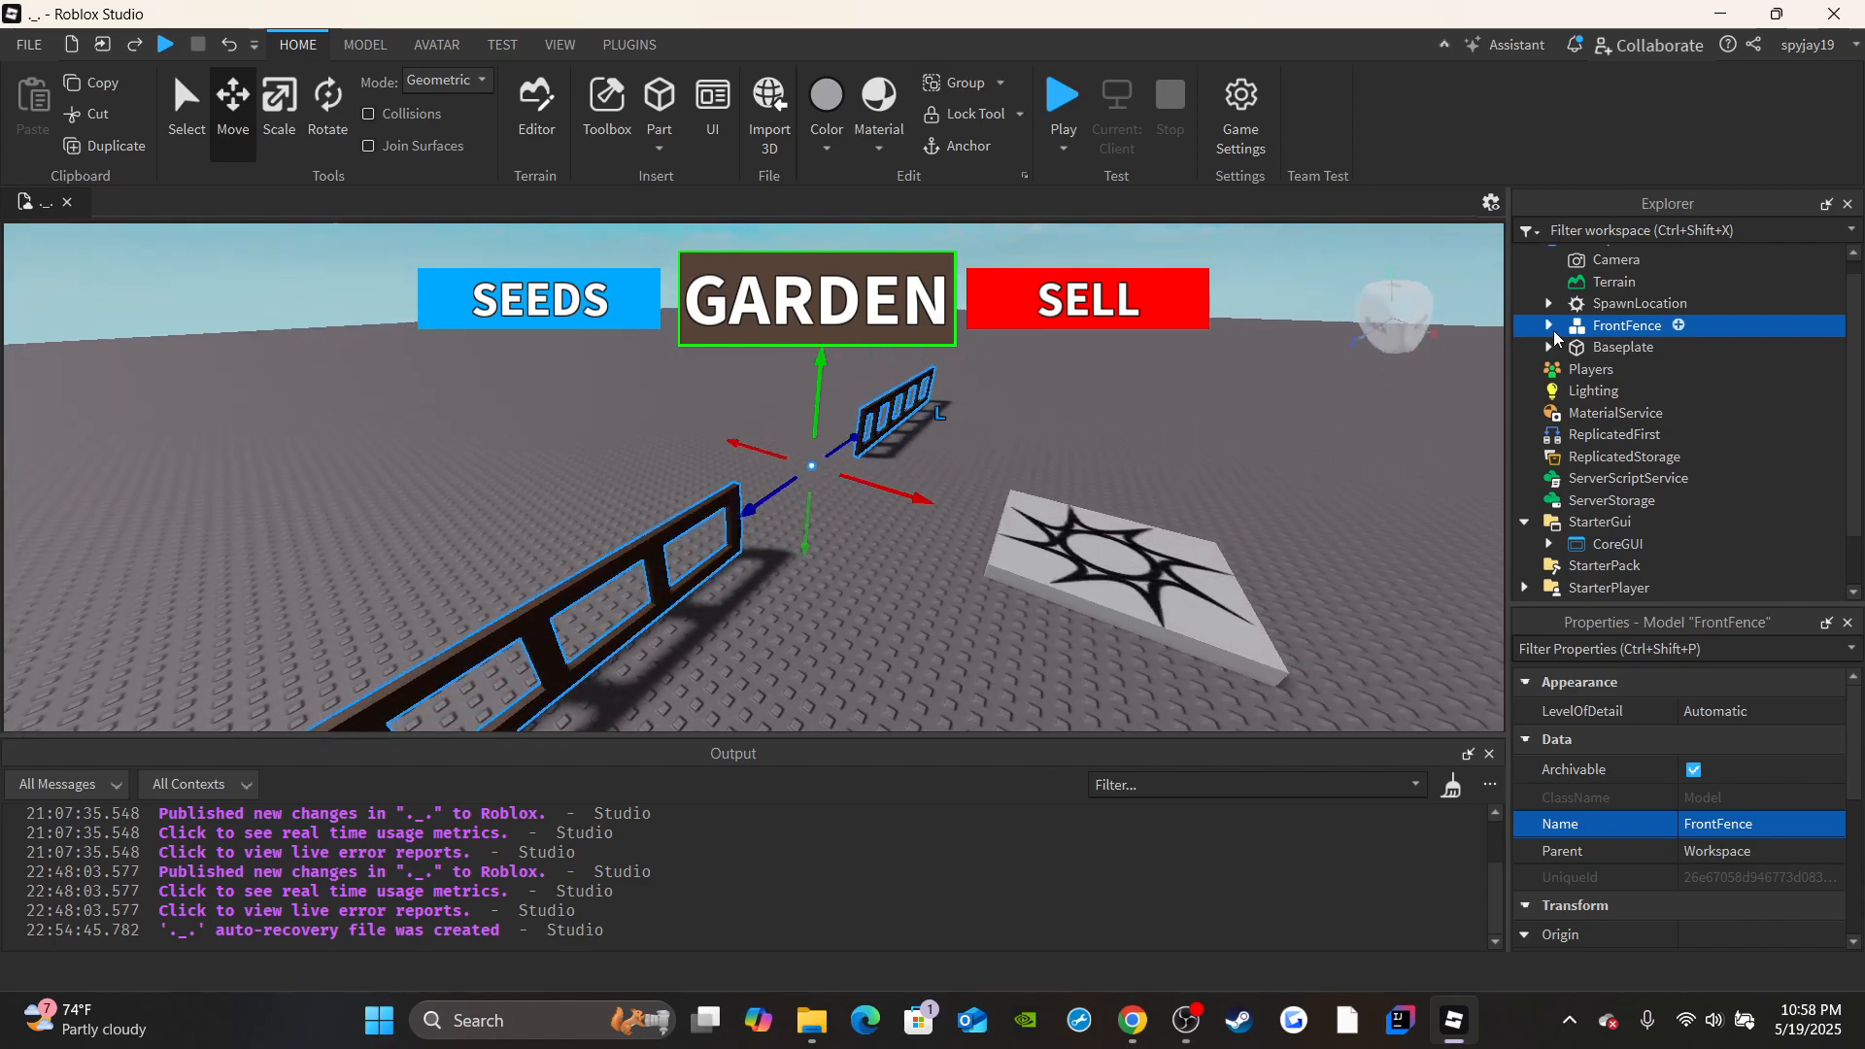
{"action": "left_click", "coordinate": [1553, 330]}
{"action": "left_click", "coordinate": [1553, 330]}
{"action": "right_click_drag", "start_coordinate": [940, 466], "coordinate": [942, 470]}
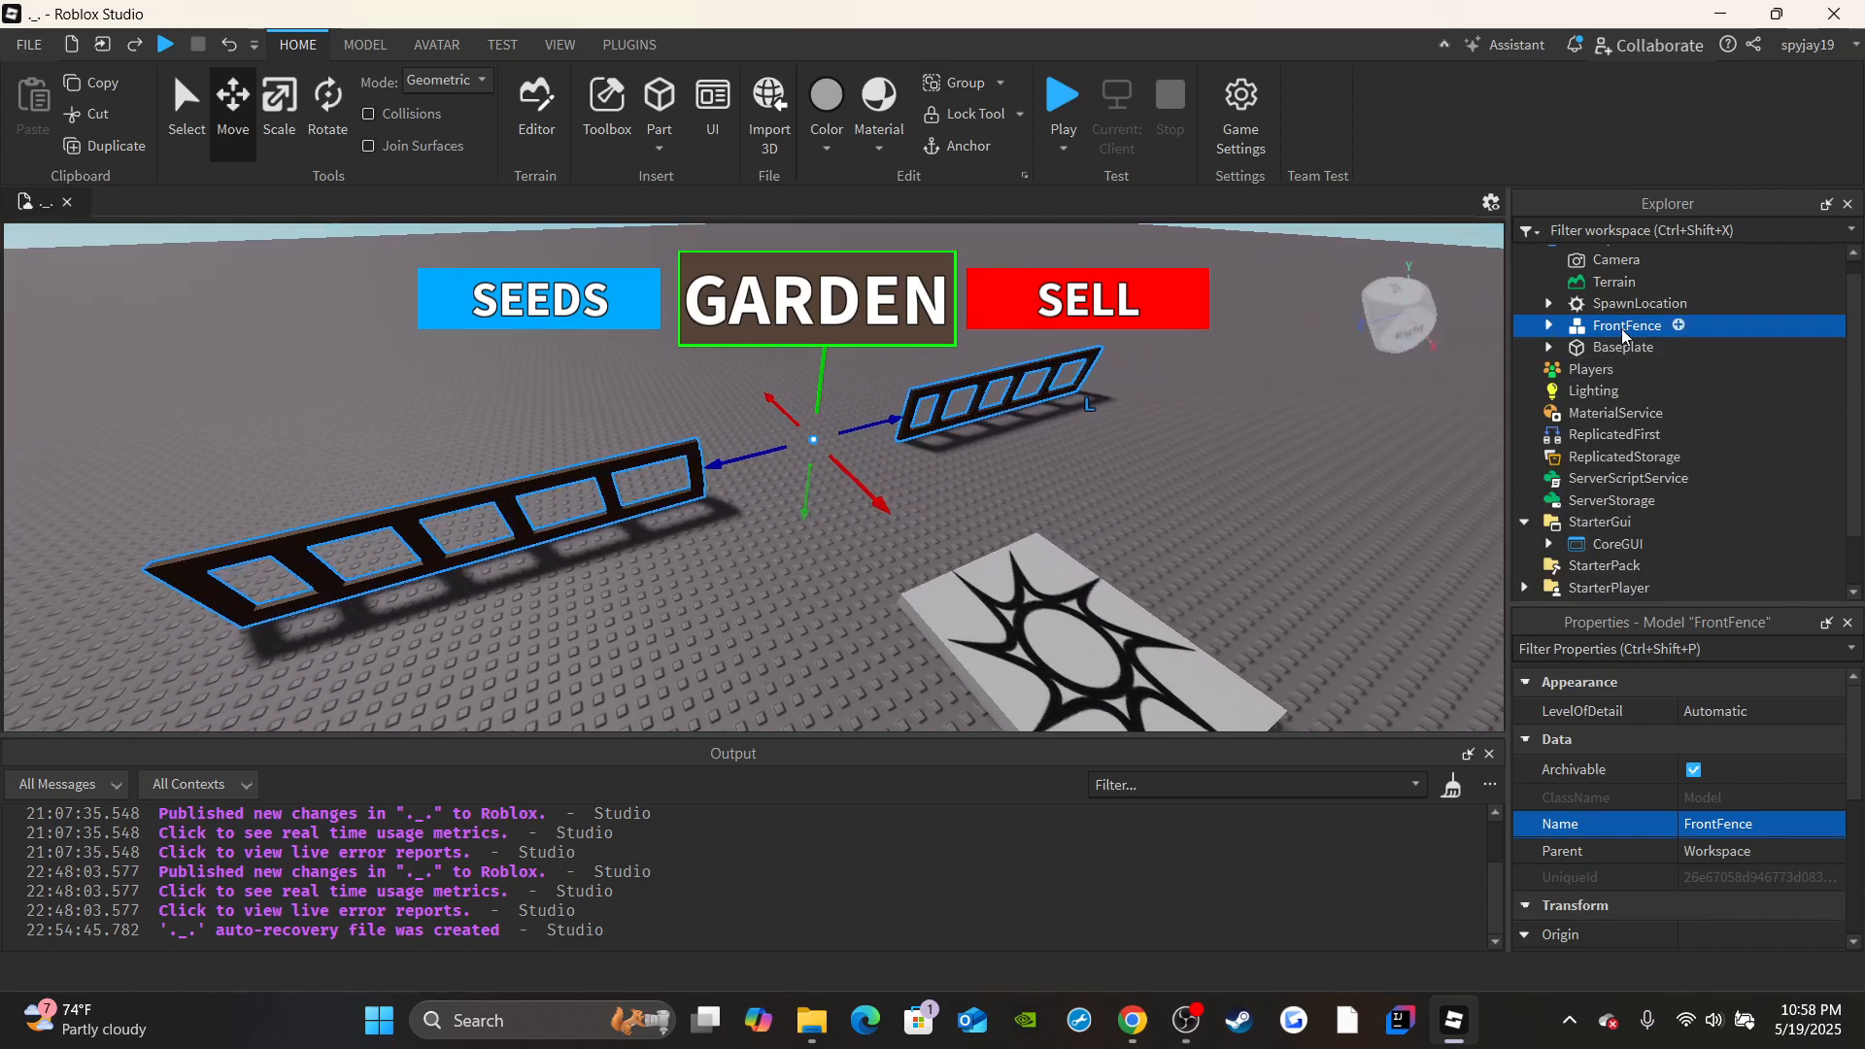
Expand the FrontFence model and go through its parts to identify which piece of the fence each one is.
{"action": "left_click", "coordinate": [1548, 330]}
{"action": "left_click", "coordinate": [1647, 348]}
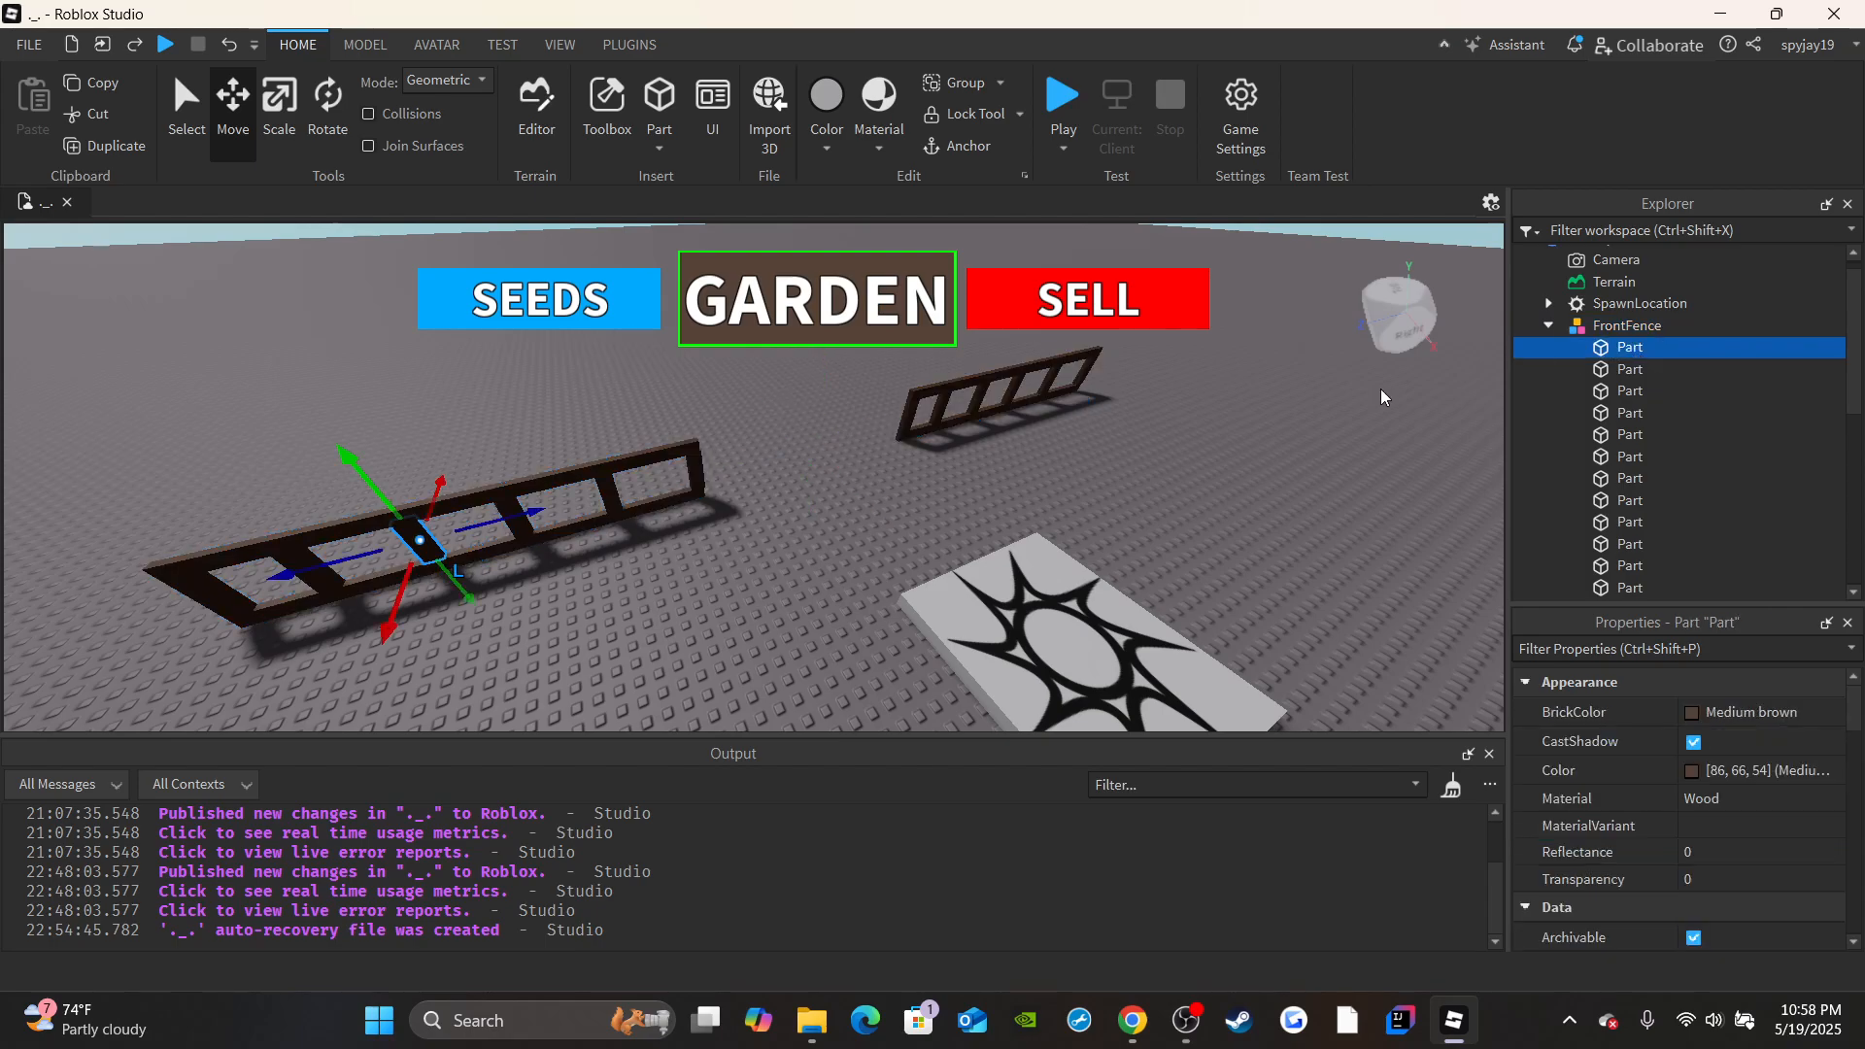
{"action": "key", "text": "f"}
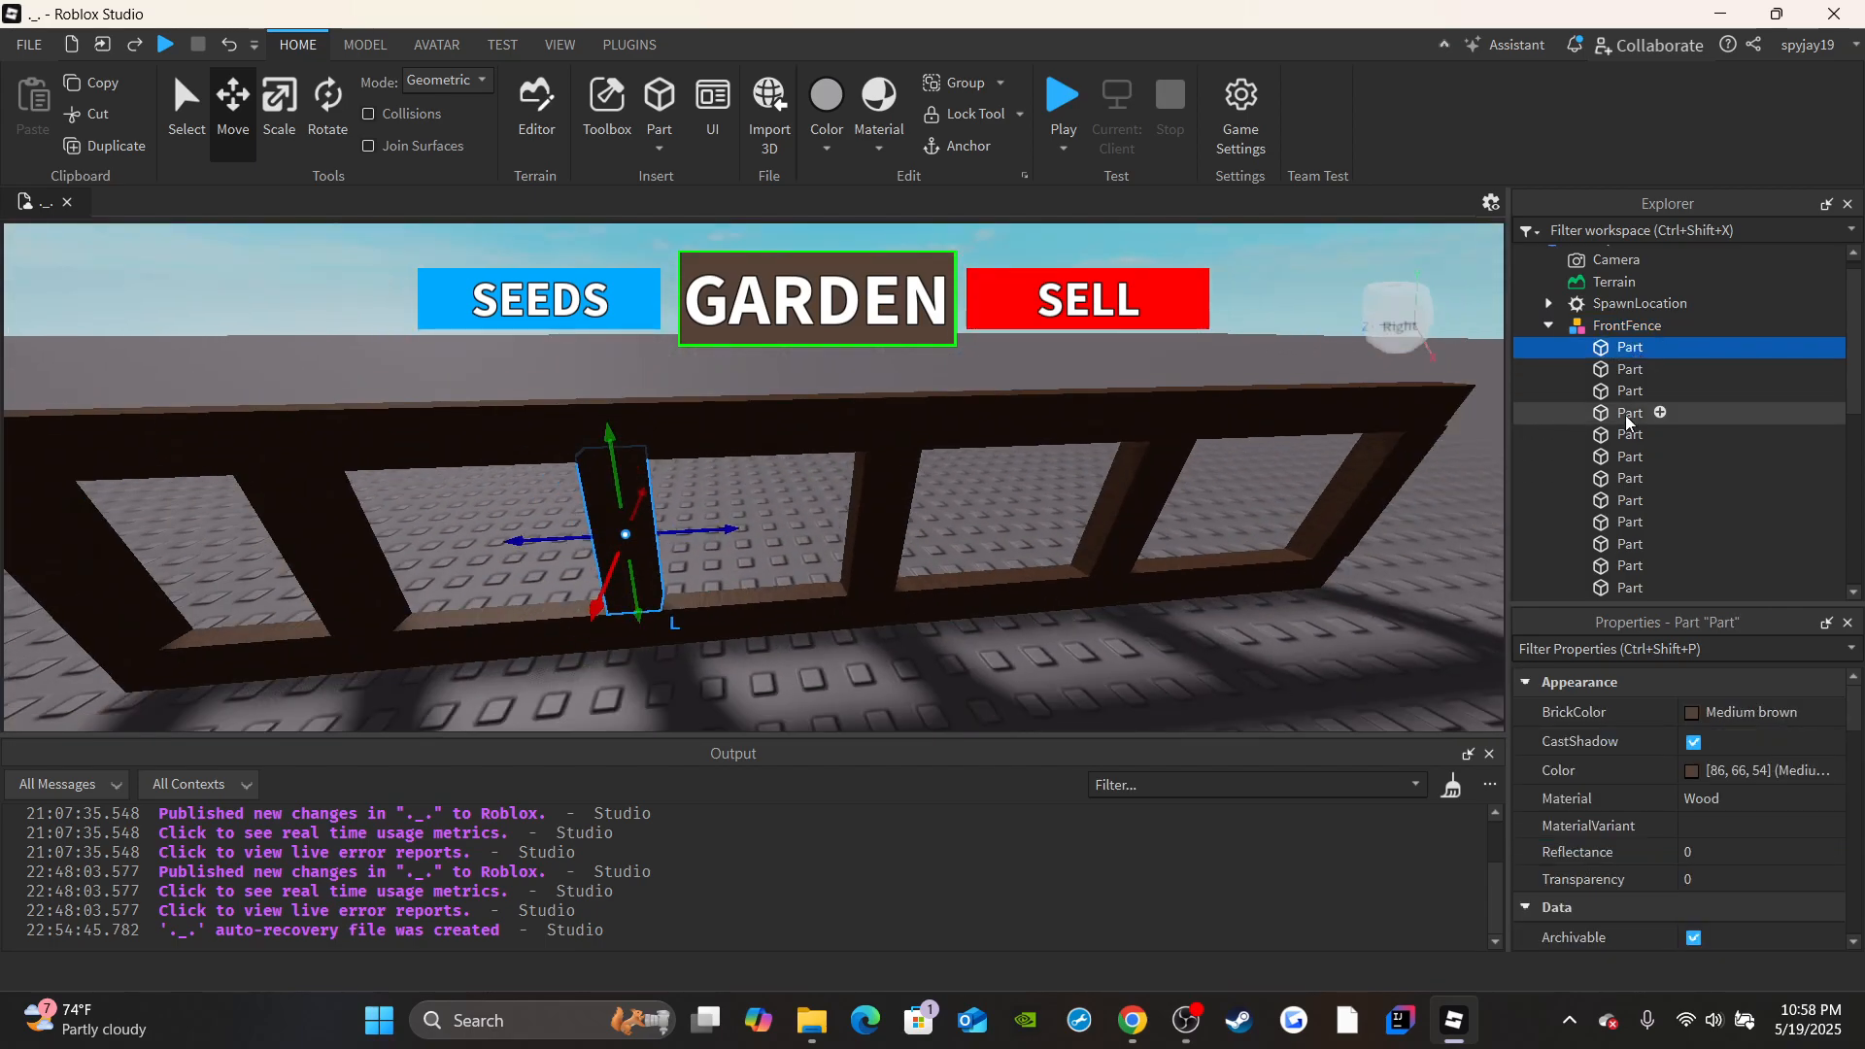
{"action": "left_click", "coordinate": [1617, 370]}
{"action": "left_click", "coordinate": [1618, 393]}
{"action": "left_click", "coordinate": [1616, 434]}
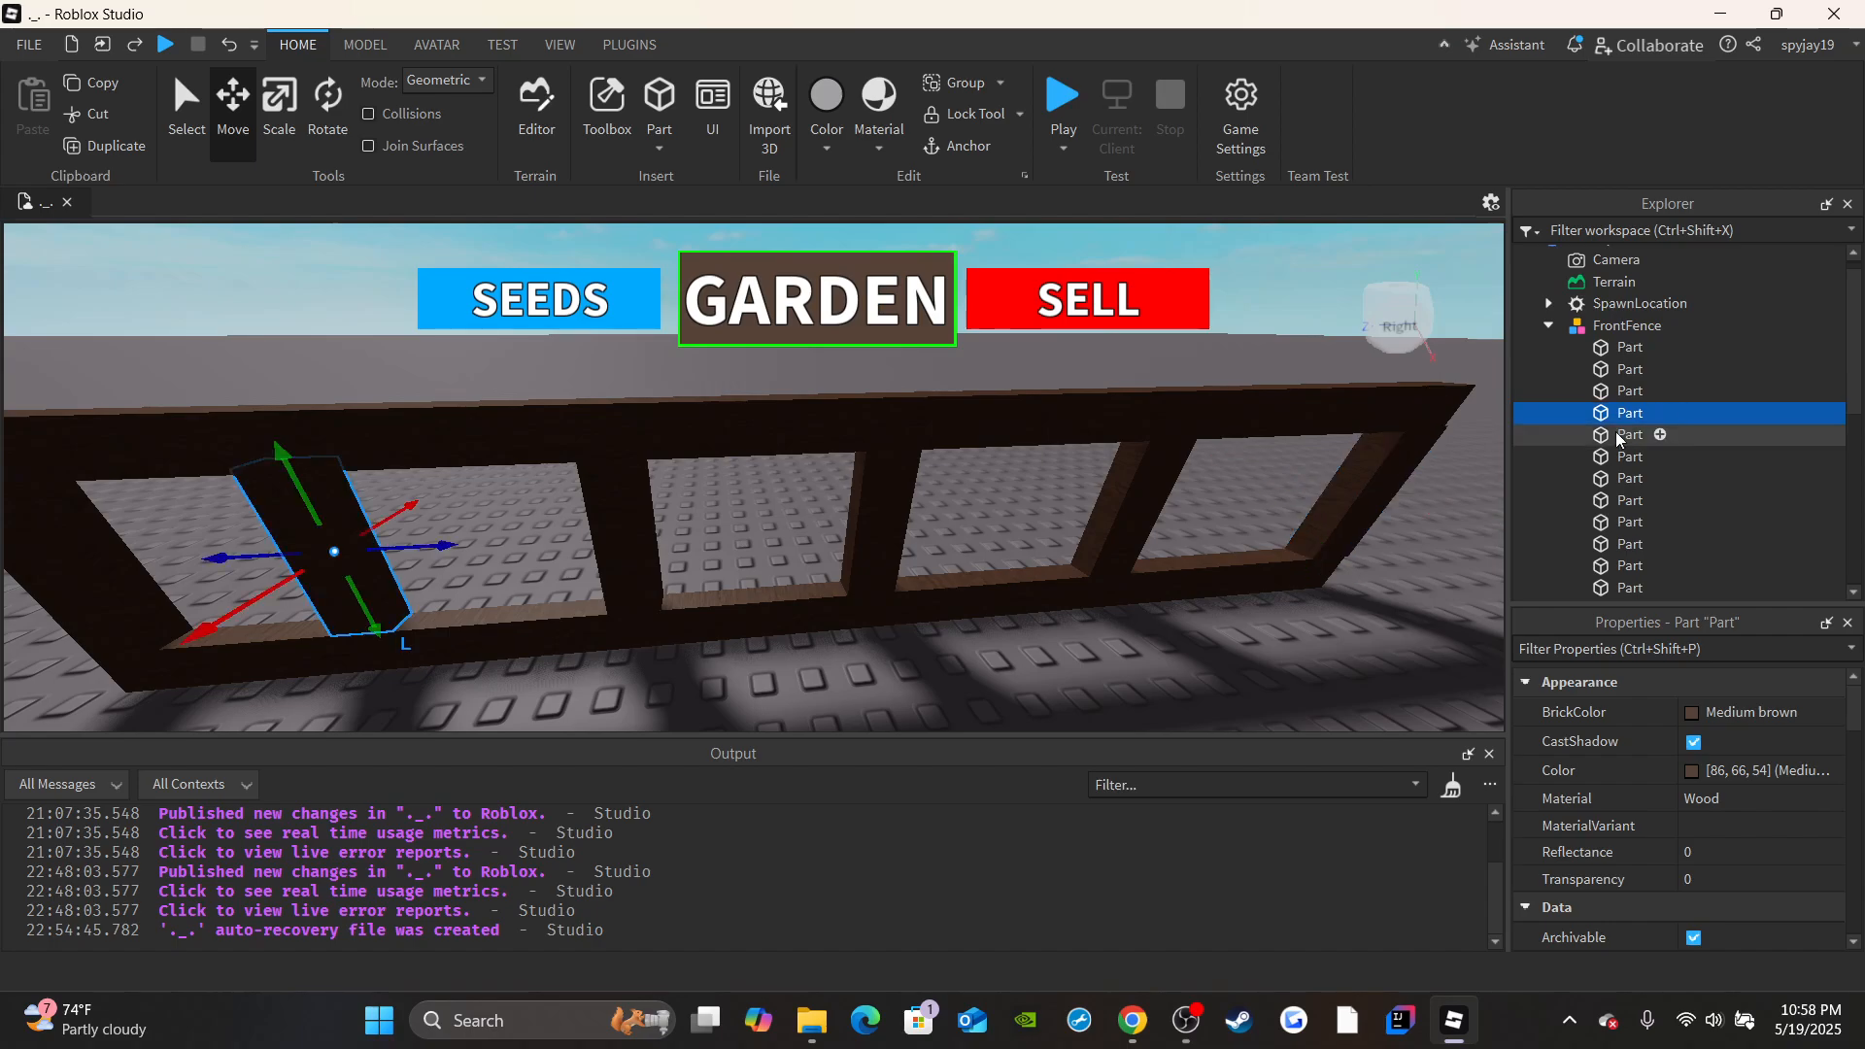
{"action": "left_click", "coordinate": [1613, 456]}
{"action": "left_click", "coordinate": [1610, 478]}
{"action": "left_click", "coordinate": [1608, 461]}
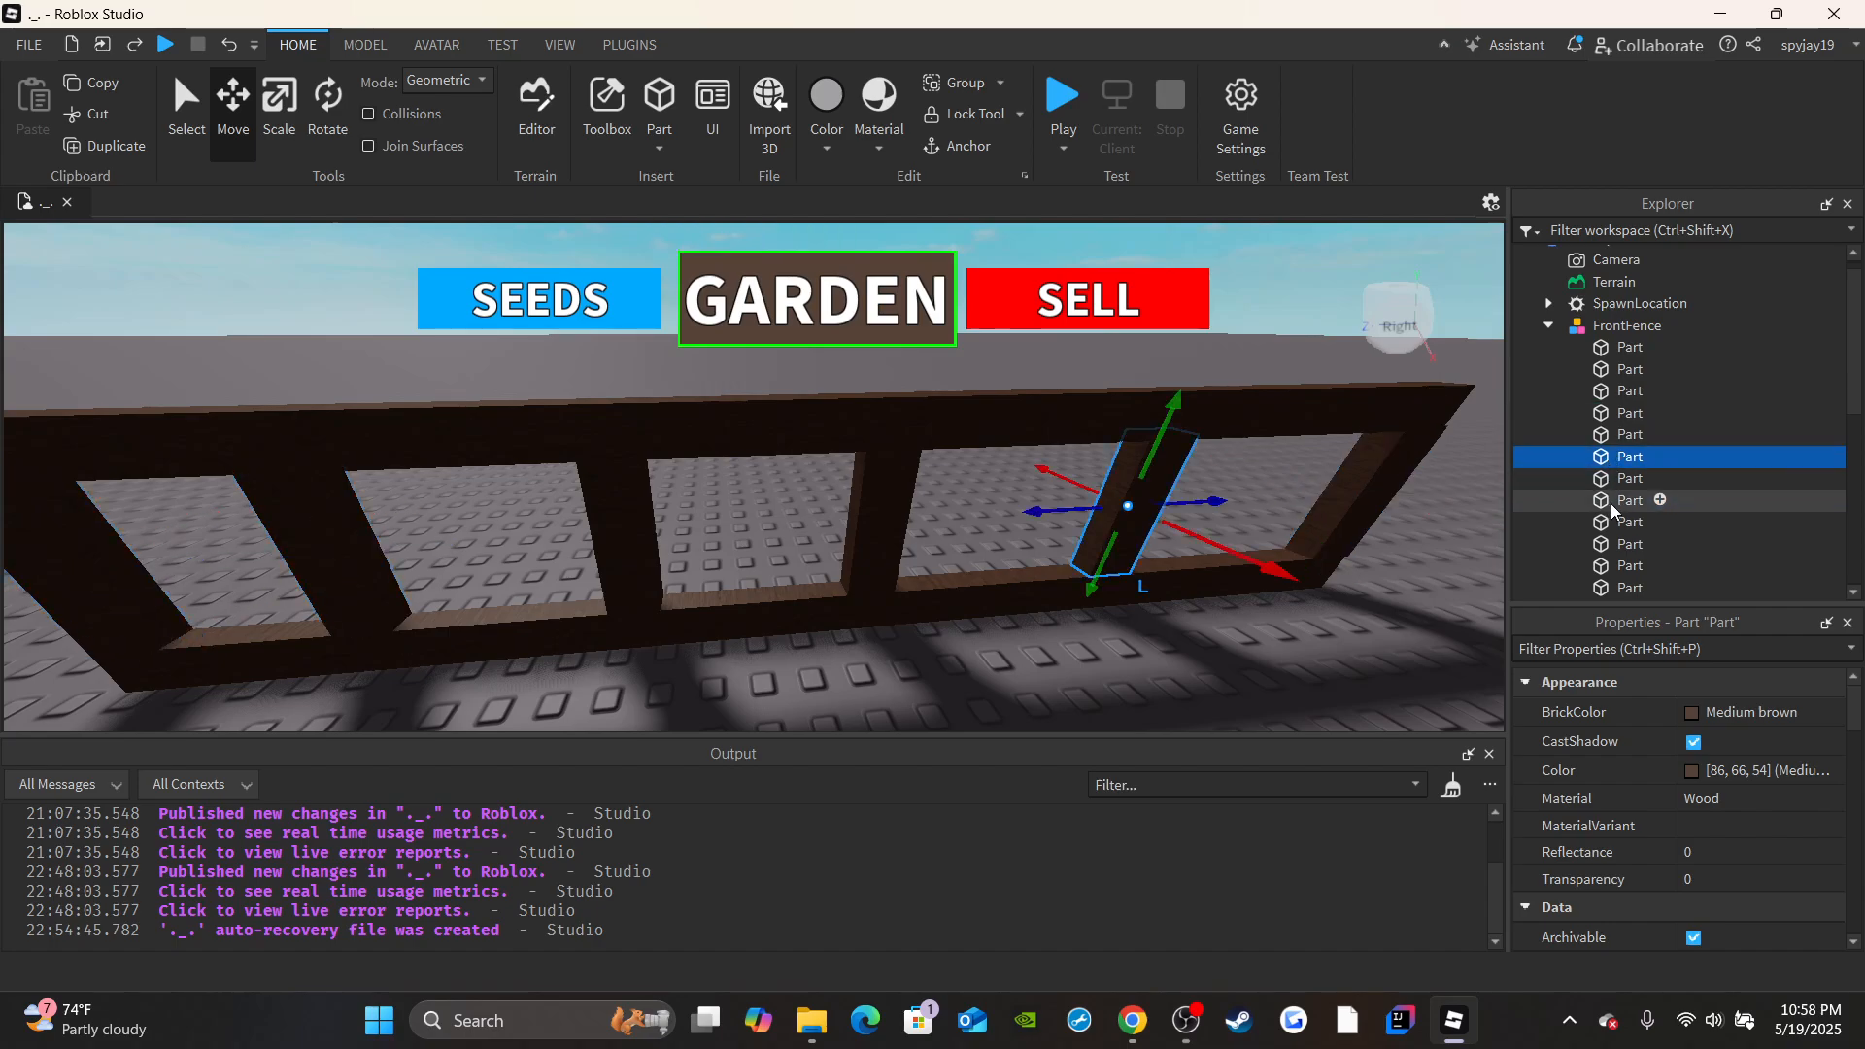
{"action": "left_click", "coordinate": [1611, 505]}
{"action": "left_click", "coordinate": [1620, 524]}
{"action": "scroll", "coordinate": [1624, 524], "scroll_direction": "down", "scroll_amount": 1}
{"action": "key", "text": "s"}
{"action": "right_click_drag", "start_coordinate": [1153, 486], "coordinate": [1063, 484]}
Duplicate a long beam inside FrontFence and move the copy about 6.3 studs away from the fence.
{"action": "left_click", "coordinate": [1617, 484]}
{"action": "left_click", "coordinate": [1616, 500]}
{"action": "left_click", "coordinate": [1616, 488]}
{"action": "key", "text": "w"}
{"action": "key", "text": "s"}
{"action": "left_click", "coordinate": [132, 148]}
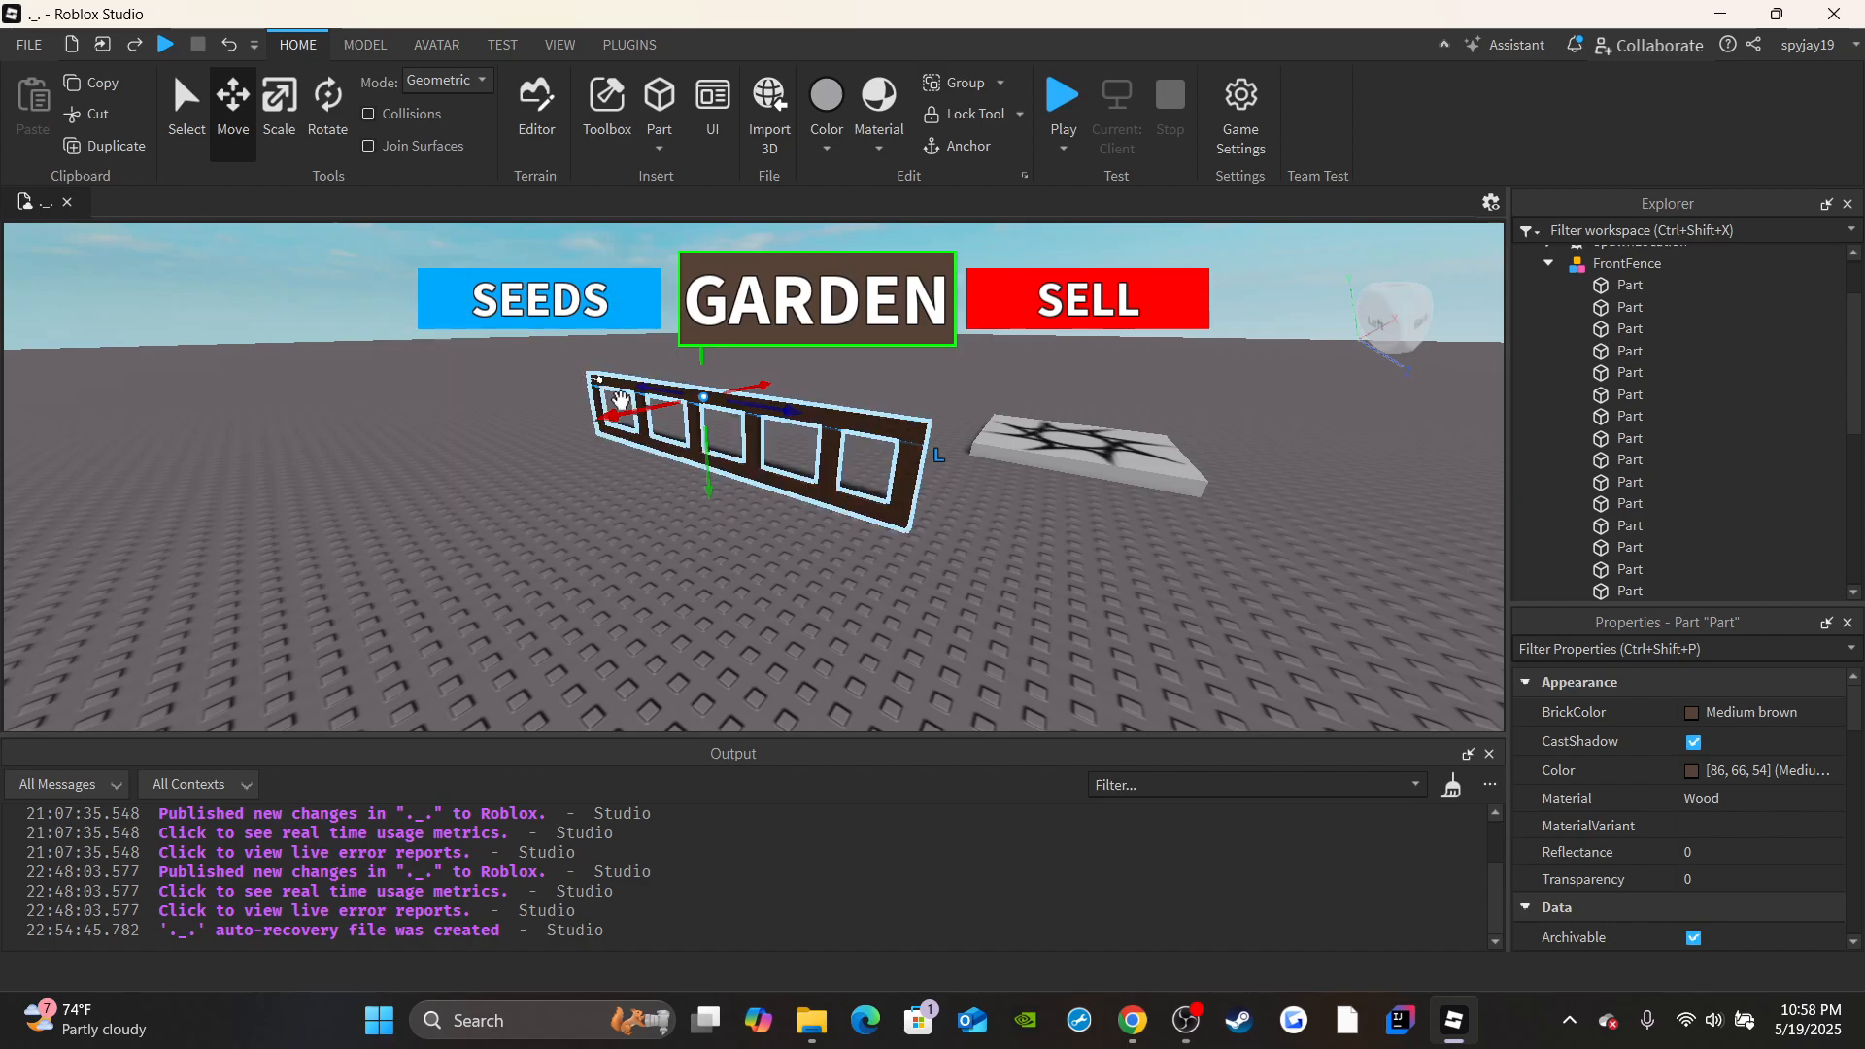
{"action": "left_click_drag", "start_coordinate": [633, 416], "coordinate": [594, 411]}
{"action": "key", "text": "a"}
{"action": "right_click_drag", "start_coordinate": [595, 410], "coordinate": [593, 411]}
{"action": "scroll", "coordinate": [1662, 811], "scroll_direction": "down", "scroll_amount": 8}
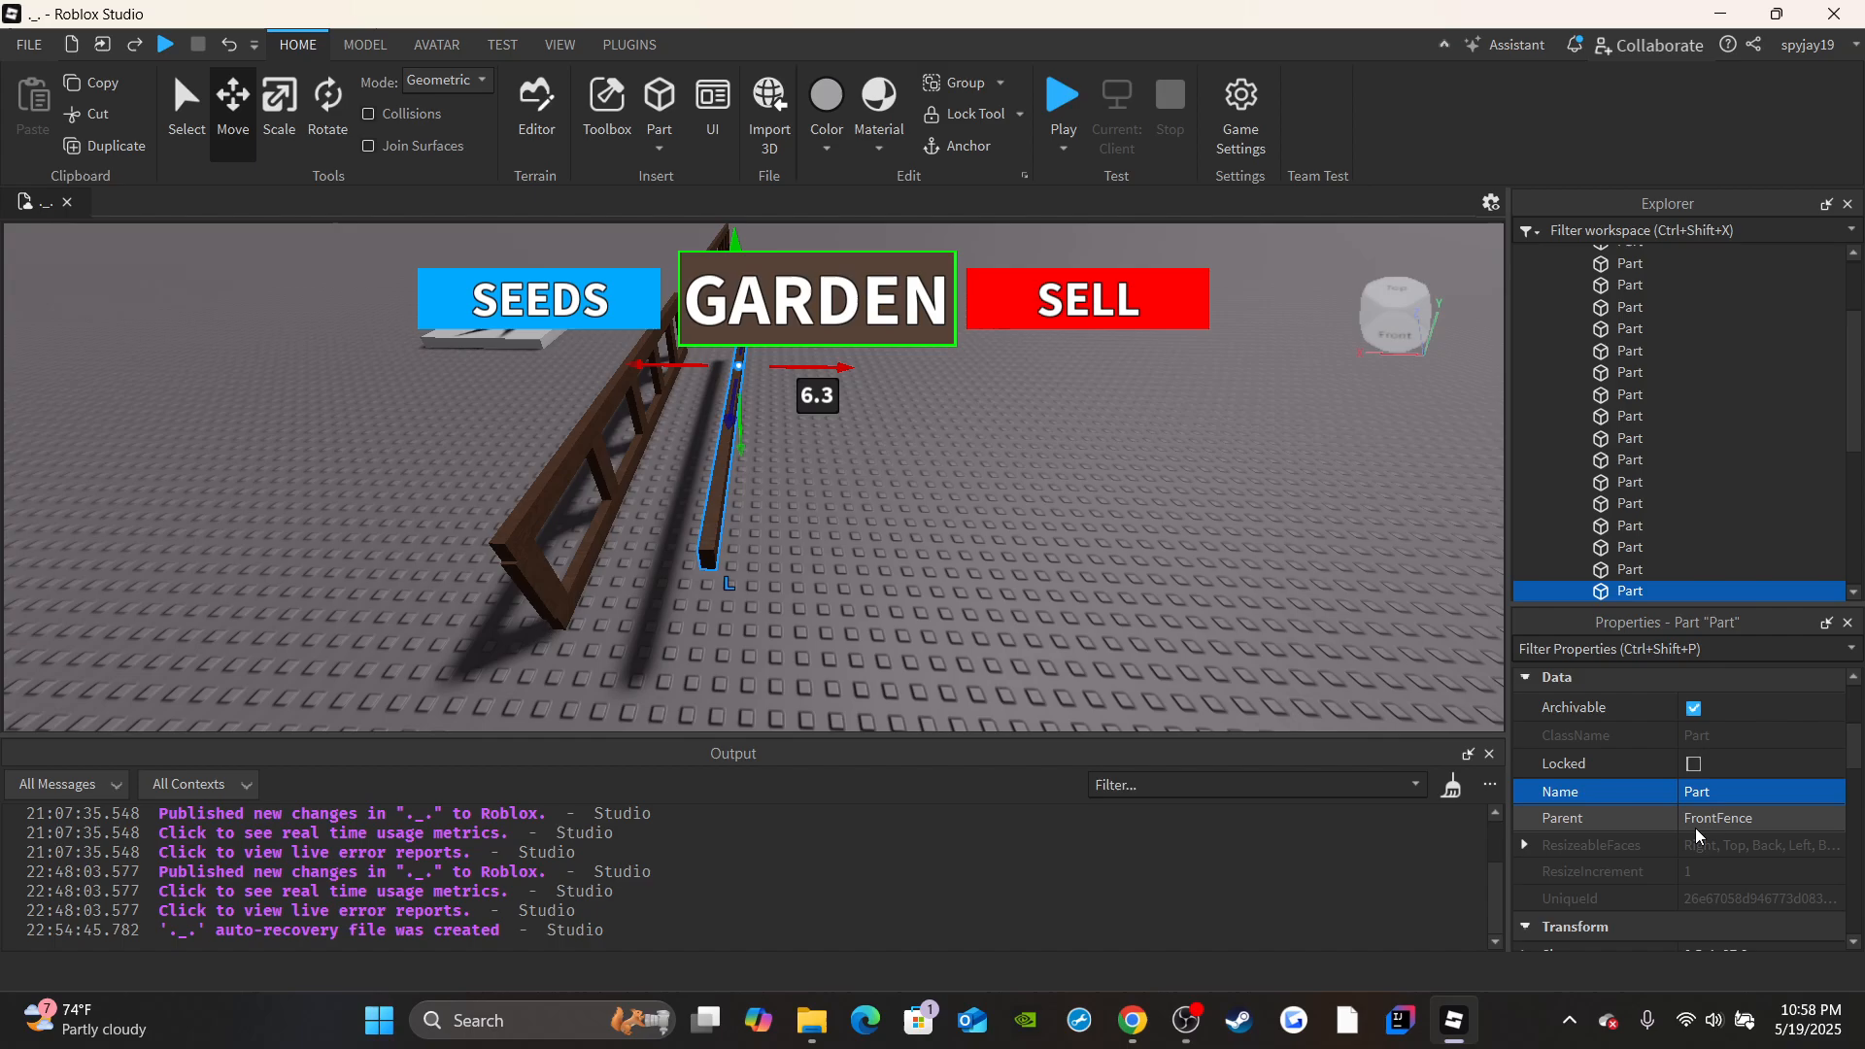
Try turning the duplicated beam by setting its X orientation to 90, and reset X to 0.
{"action": "left_click", "coordinate": [1548, 808]}
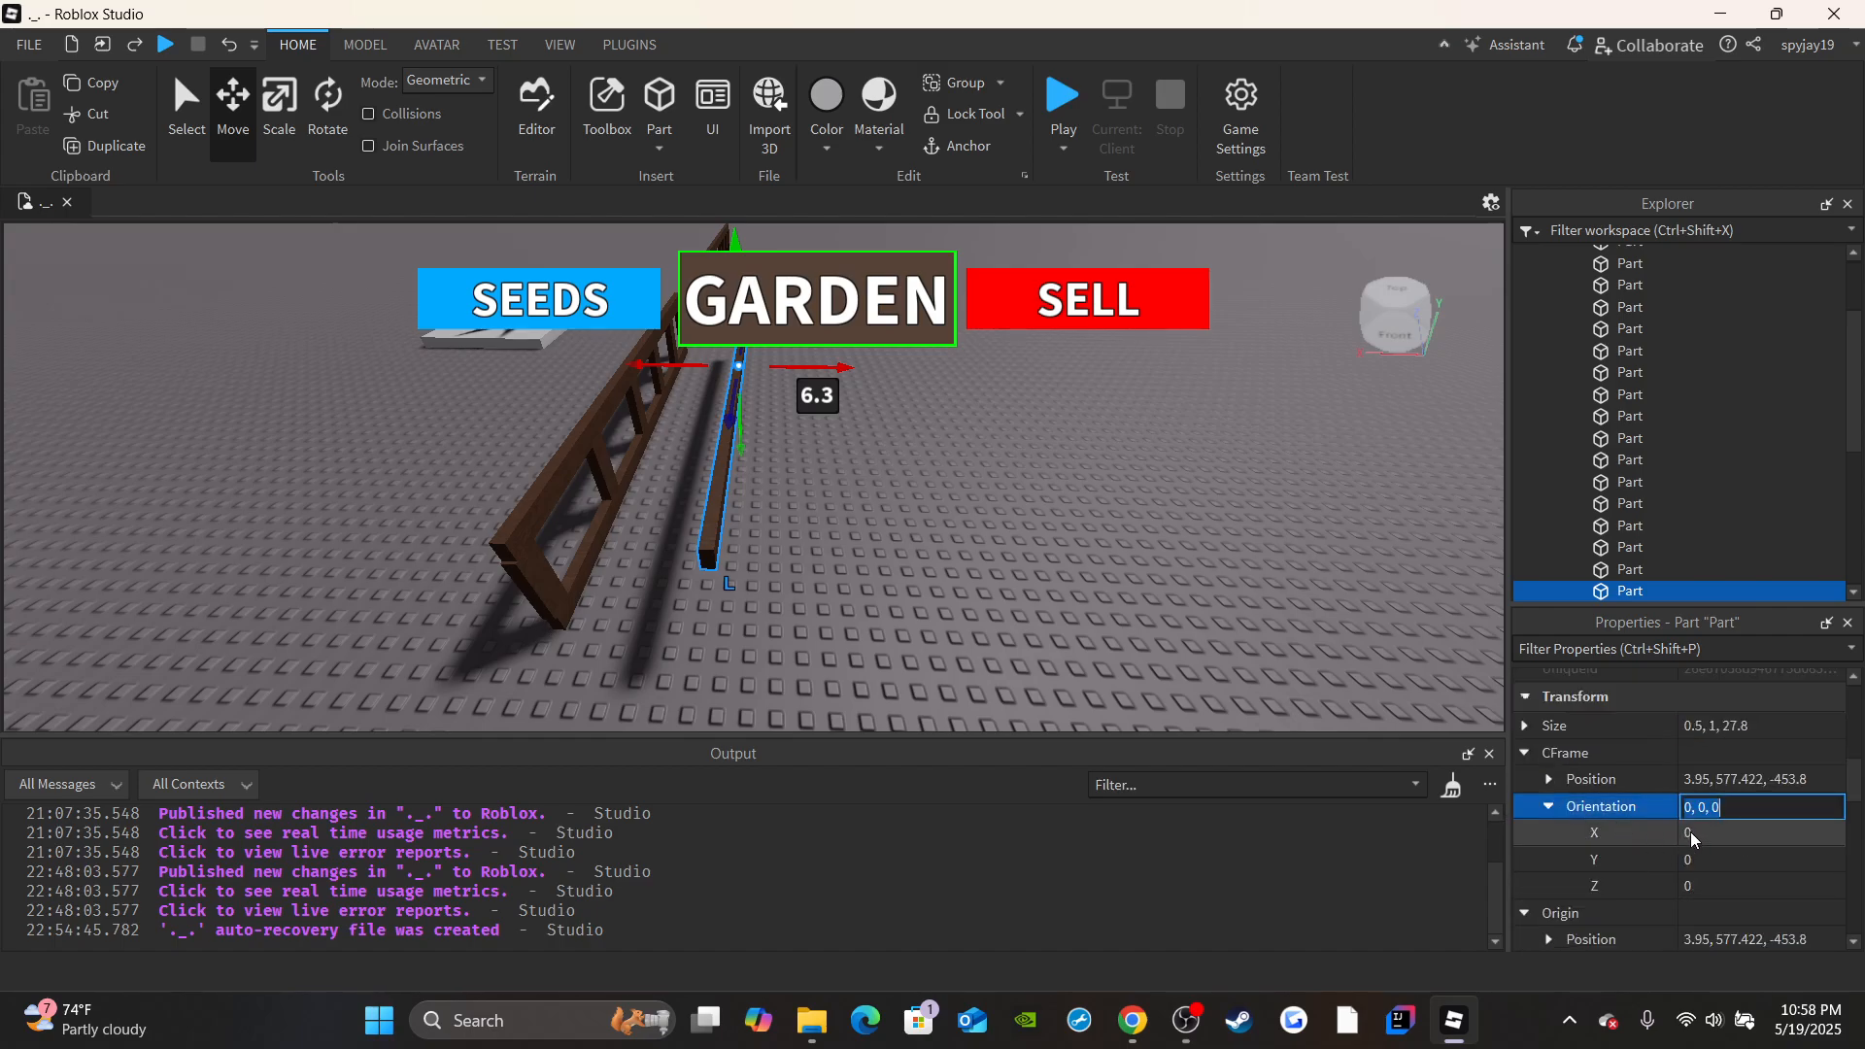
{"action": "left_click", "coordinate": [1700, 833]}
{"action": "type", "text": "90"}
{"action": "key", "text": "Return"}
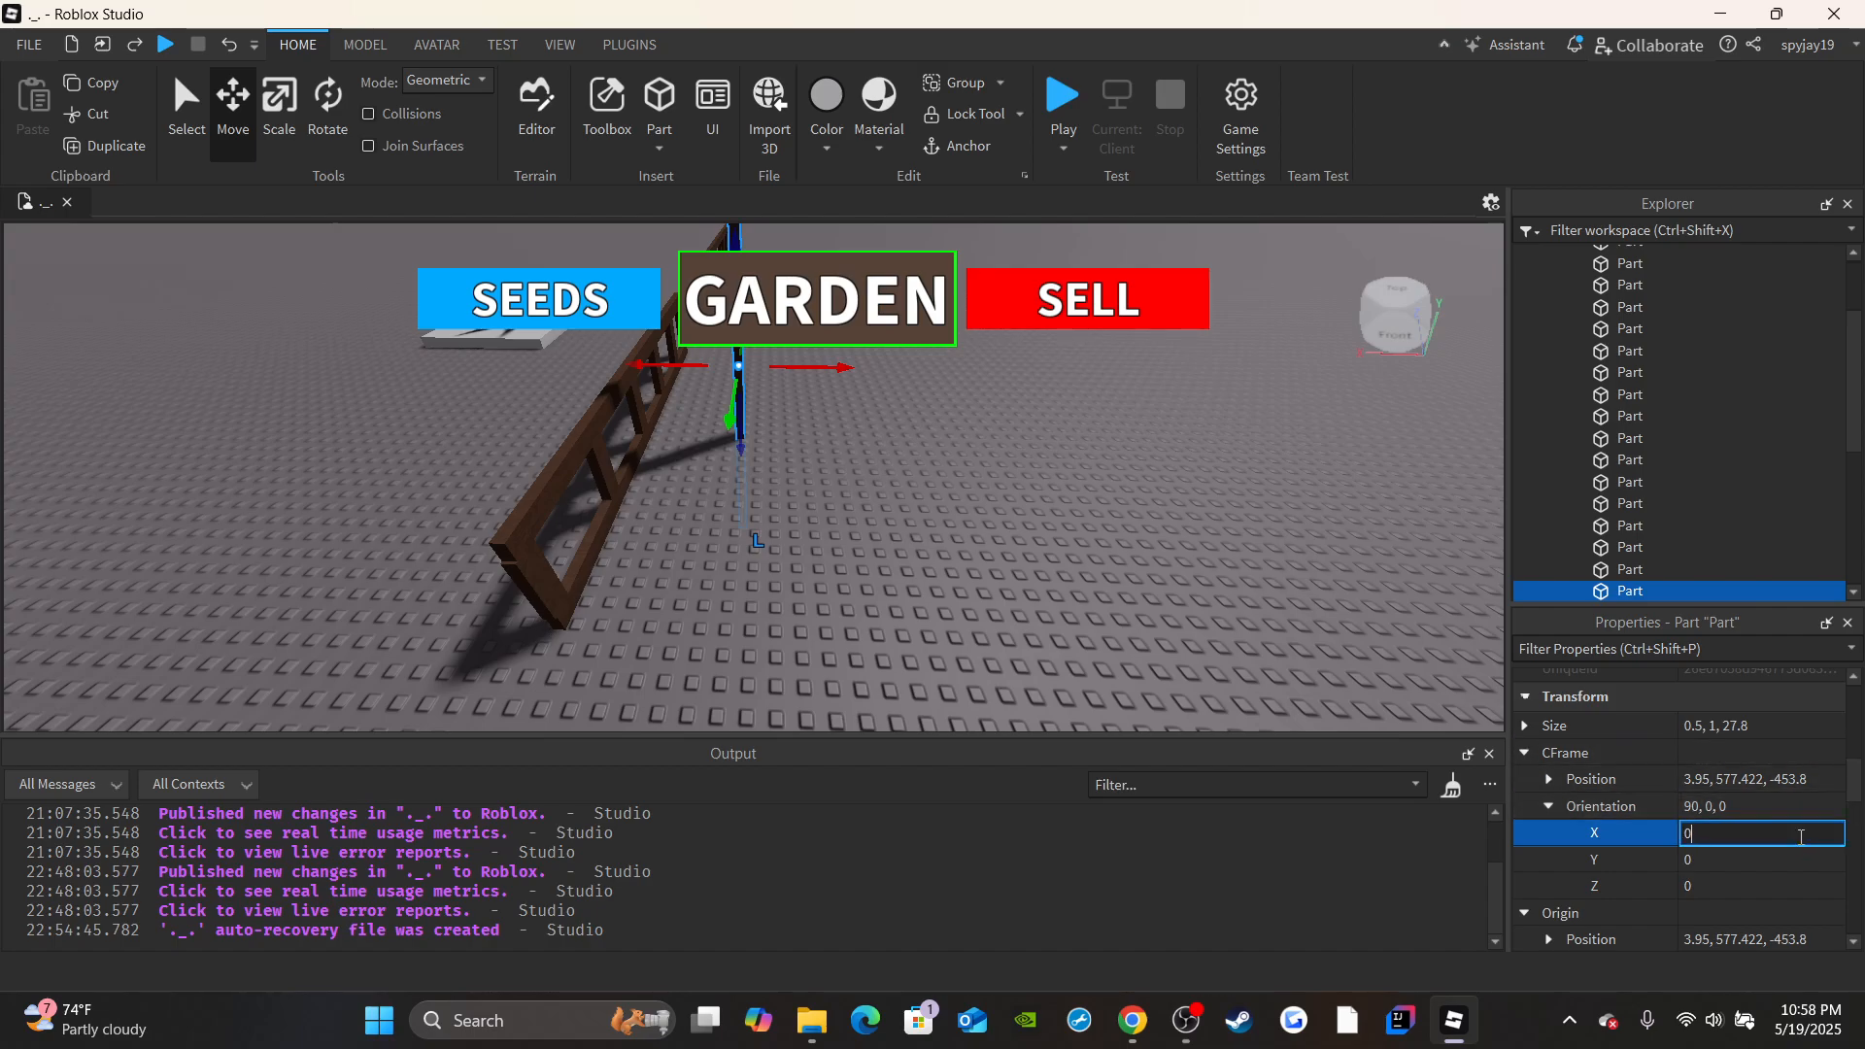
{"action": "type", "text": "0"}
{"action": "key", "text": "Return"}
Set the duplicated beam's Y orientation to 90 and move it about 13.8 studs to the end of the front fence.
{"action": "left_click", "coordinate": [1758, 861]}
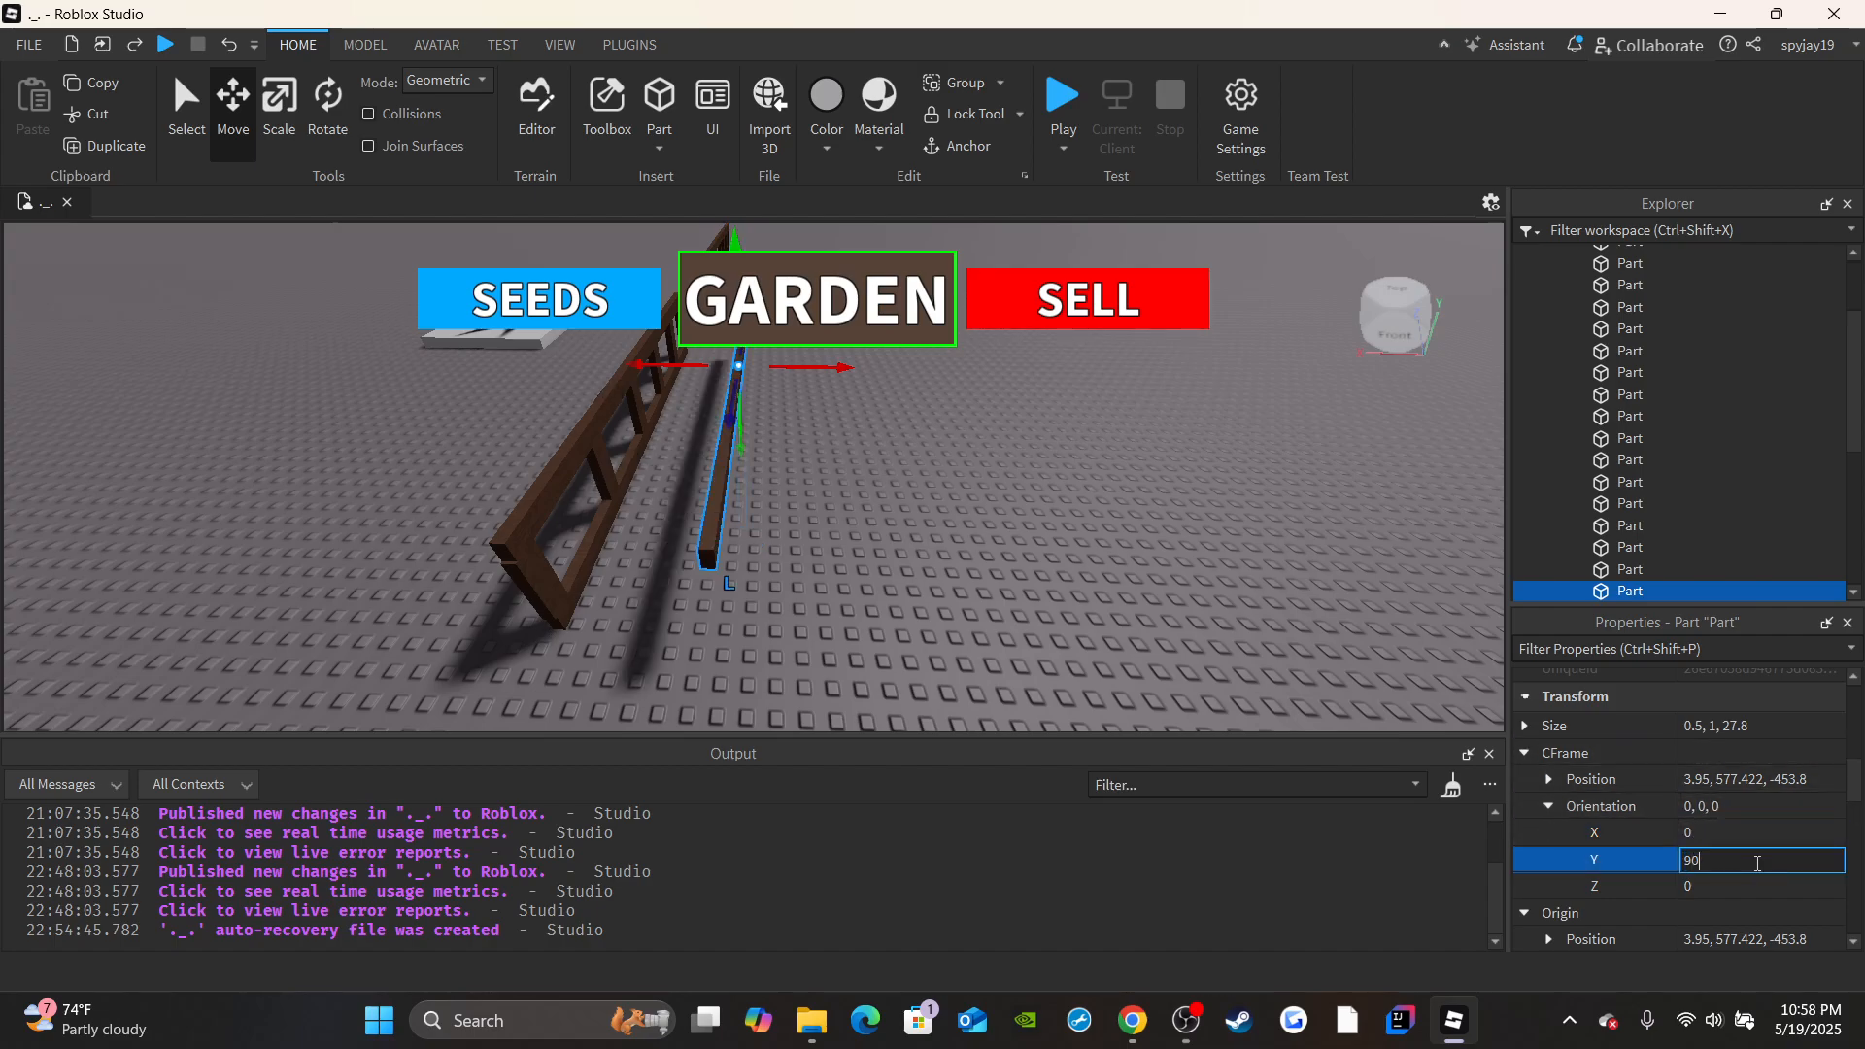
{"action": "key", "text": "Return"}
{"action": "left_click_drag", "start_coordinate": [730, 421], "coordinate": [702, 671]}
{"action": "key", "text": "a"}
{"action": "right_click_drag", "start_coordinate": [584, 438], "coordinate": [586, 437]}
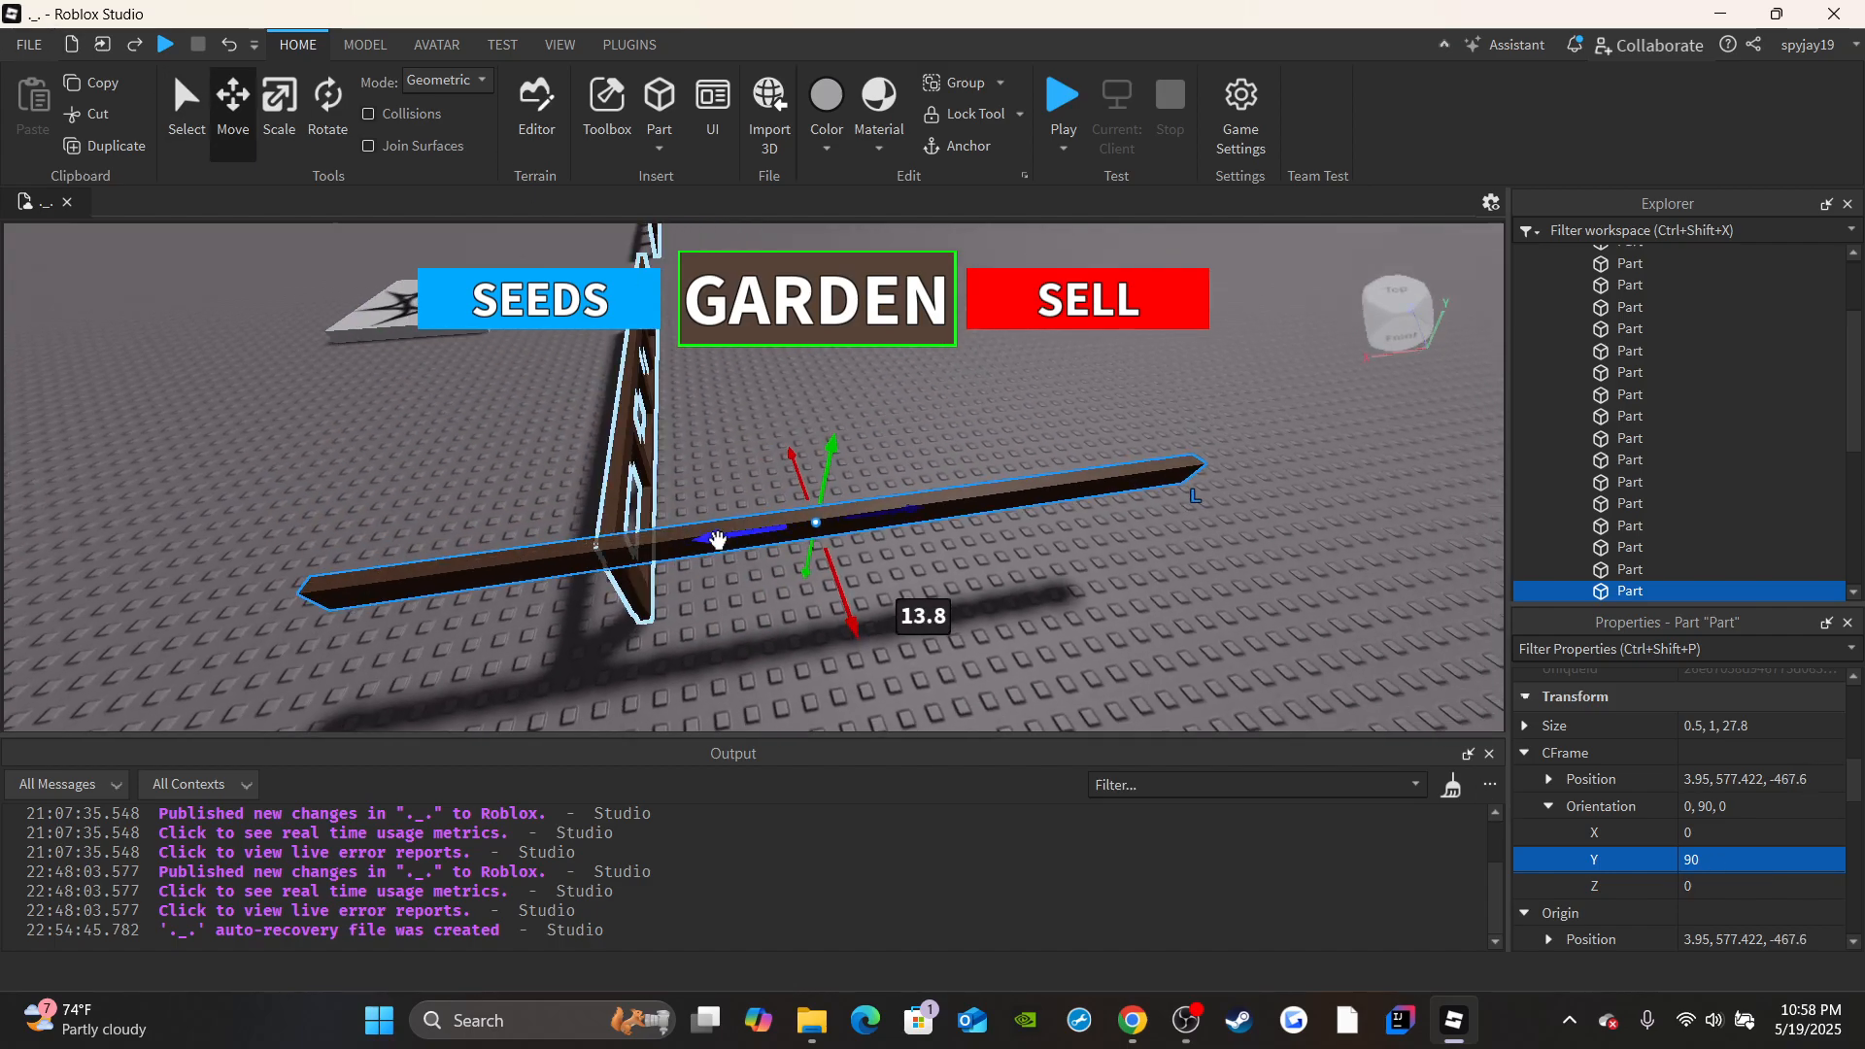
Move the turned beam out of the FrontFence model directly into the Workspace and collapse FrontFence.
{"action": "left_click", "coordinate": [724, 539]}
{"action": "scroll", "coordinate": [1734, 418], "scroll_direction": "up", "scroll_amount": 2}
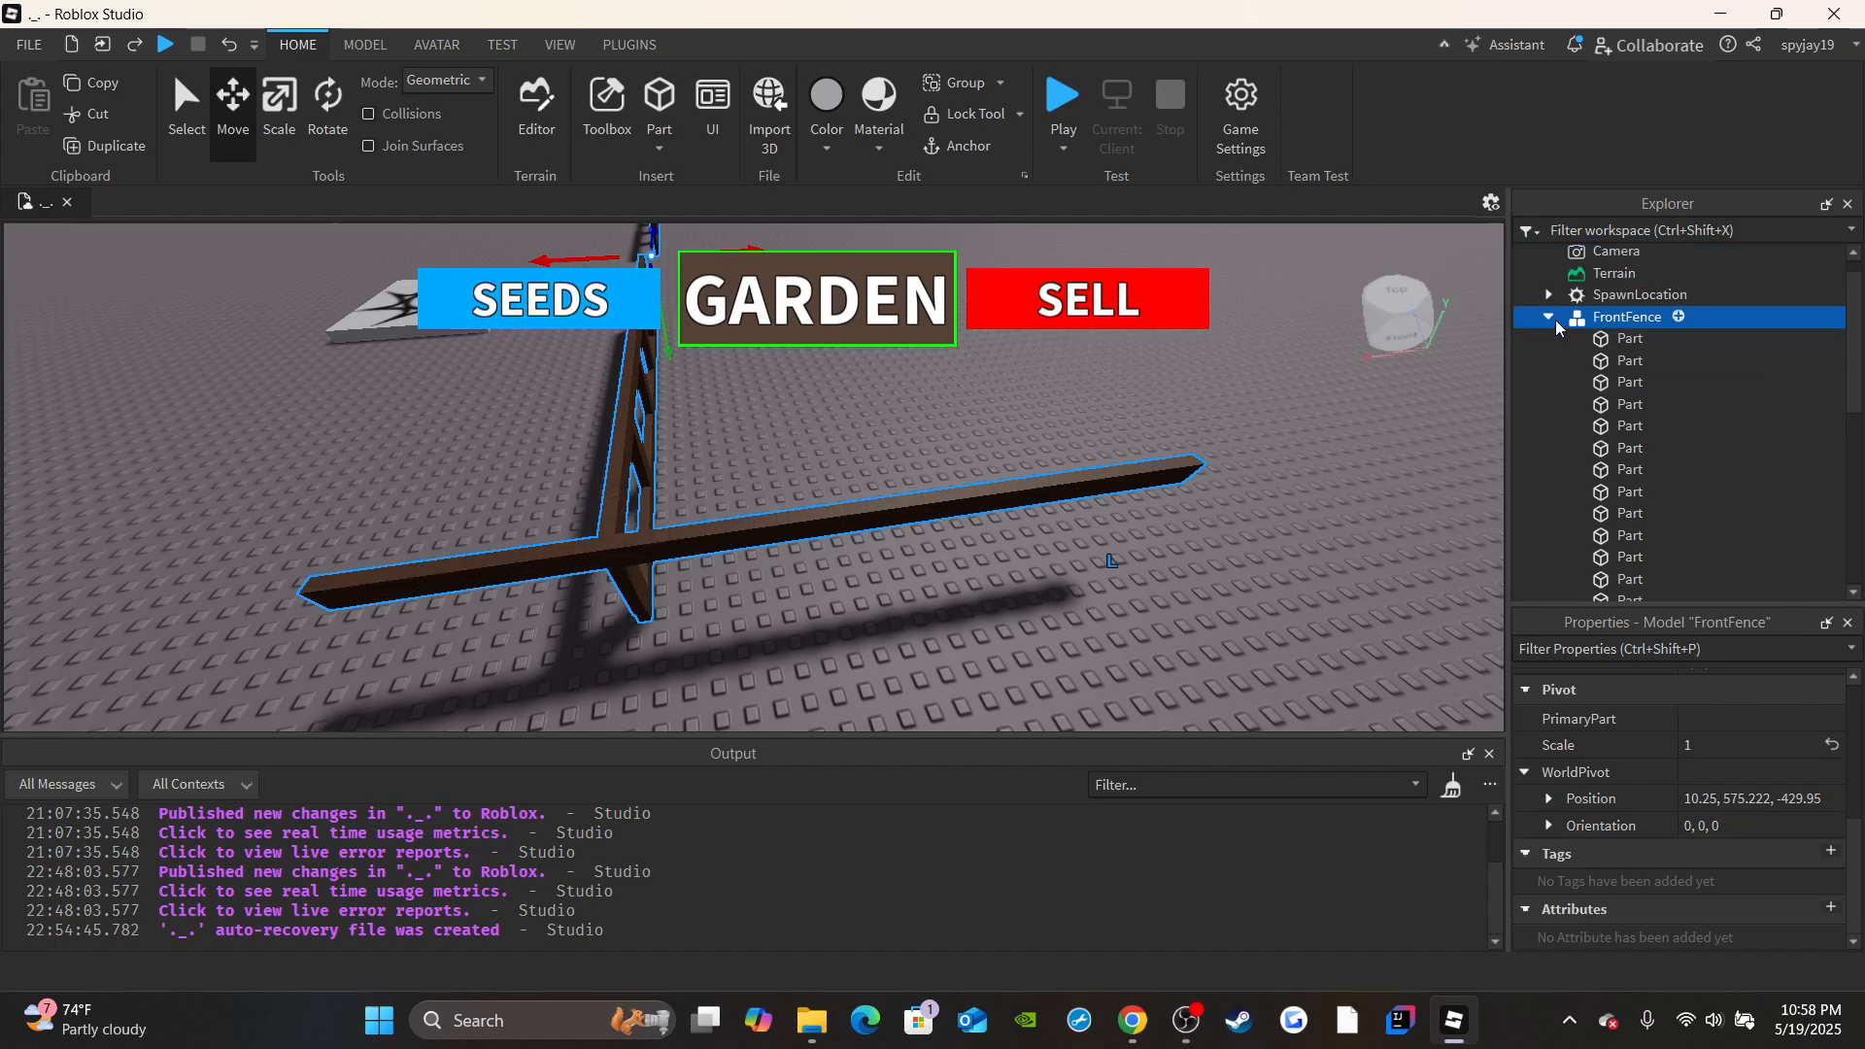
{"action": "scroll", "coordinate": [1631, 515], "scroll_direction": "down", "scroll_amount": 6}
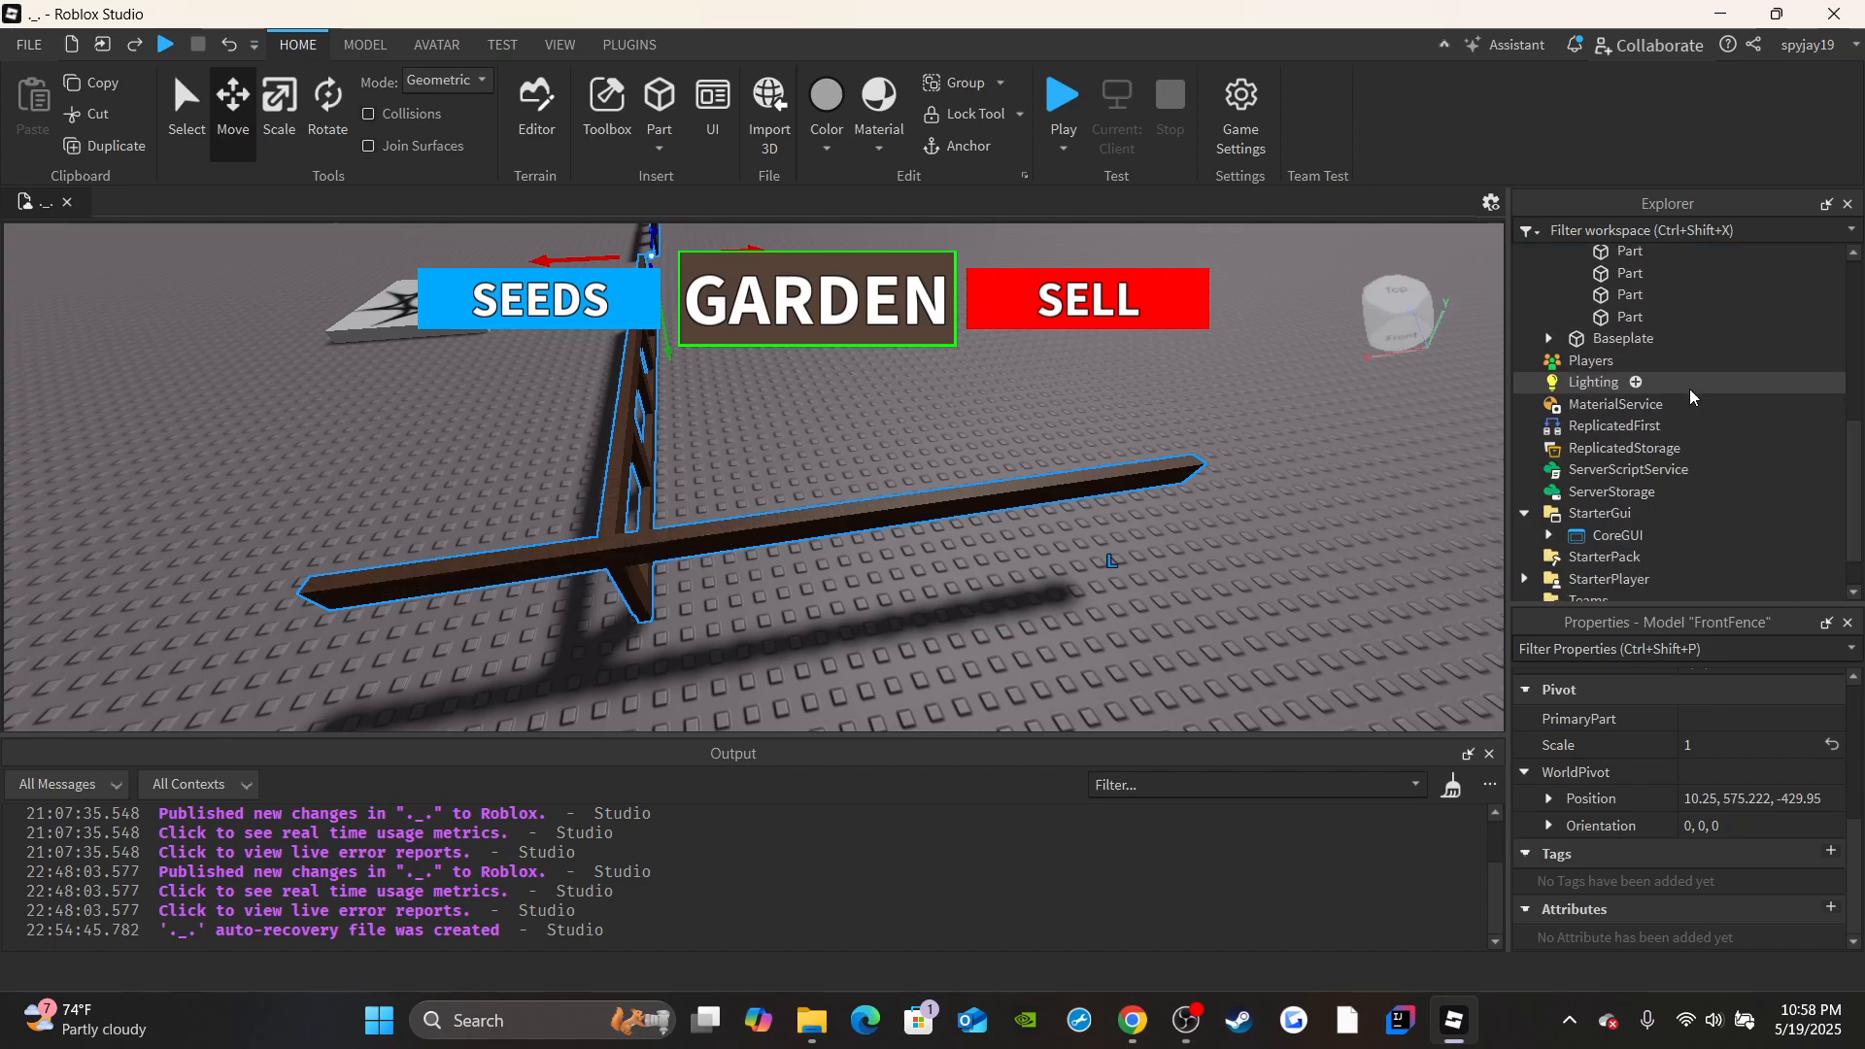
{"action": "scroll", "coordinate": [1648, 405], "scroll_direction": "up", "scroll_amount": 1}
{"action": "left_click", "coordinate": [1618, 379]}
{"action": "scroll", "coordinate": [1664, 454], "scroll_direction": "up", "scroll_amount": 3}
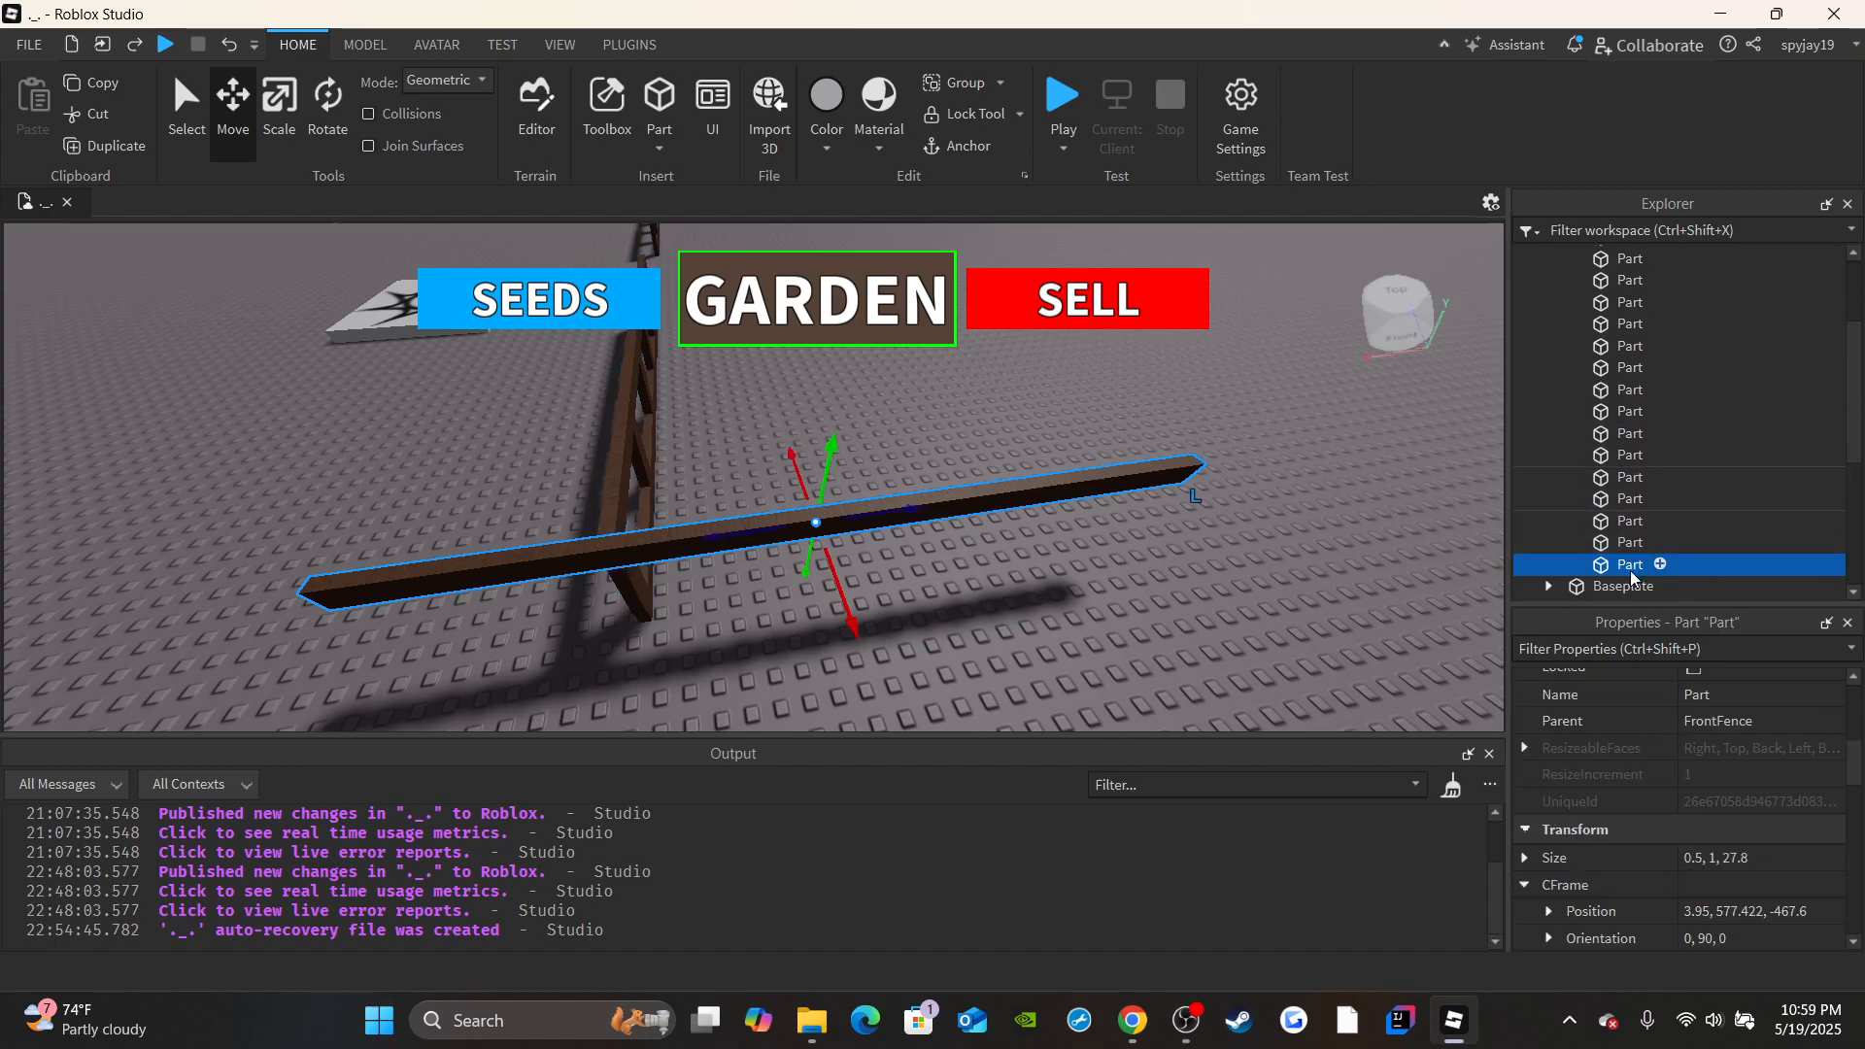
{"action": "mouse_move", "coordinate": [1632, 564]}
{"action": "left_mouse_down"}
{"action": "mouse_move", "coordinate": [1663, 389]}
{"action": "mouse_move", "coordinate": [1641, 433]}
{"action": "mouse_move", "coordinate": [1643, 529]}
{"action": "mouse_move", "coordinate": [1605, 544]}
{"action": "left_mouse_up"}
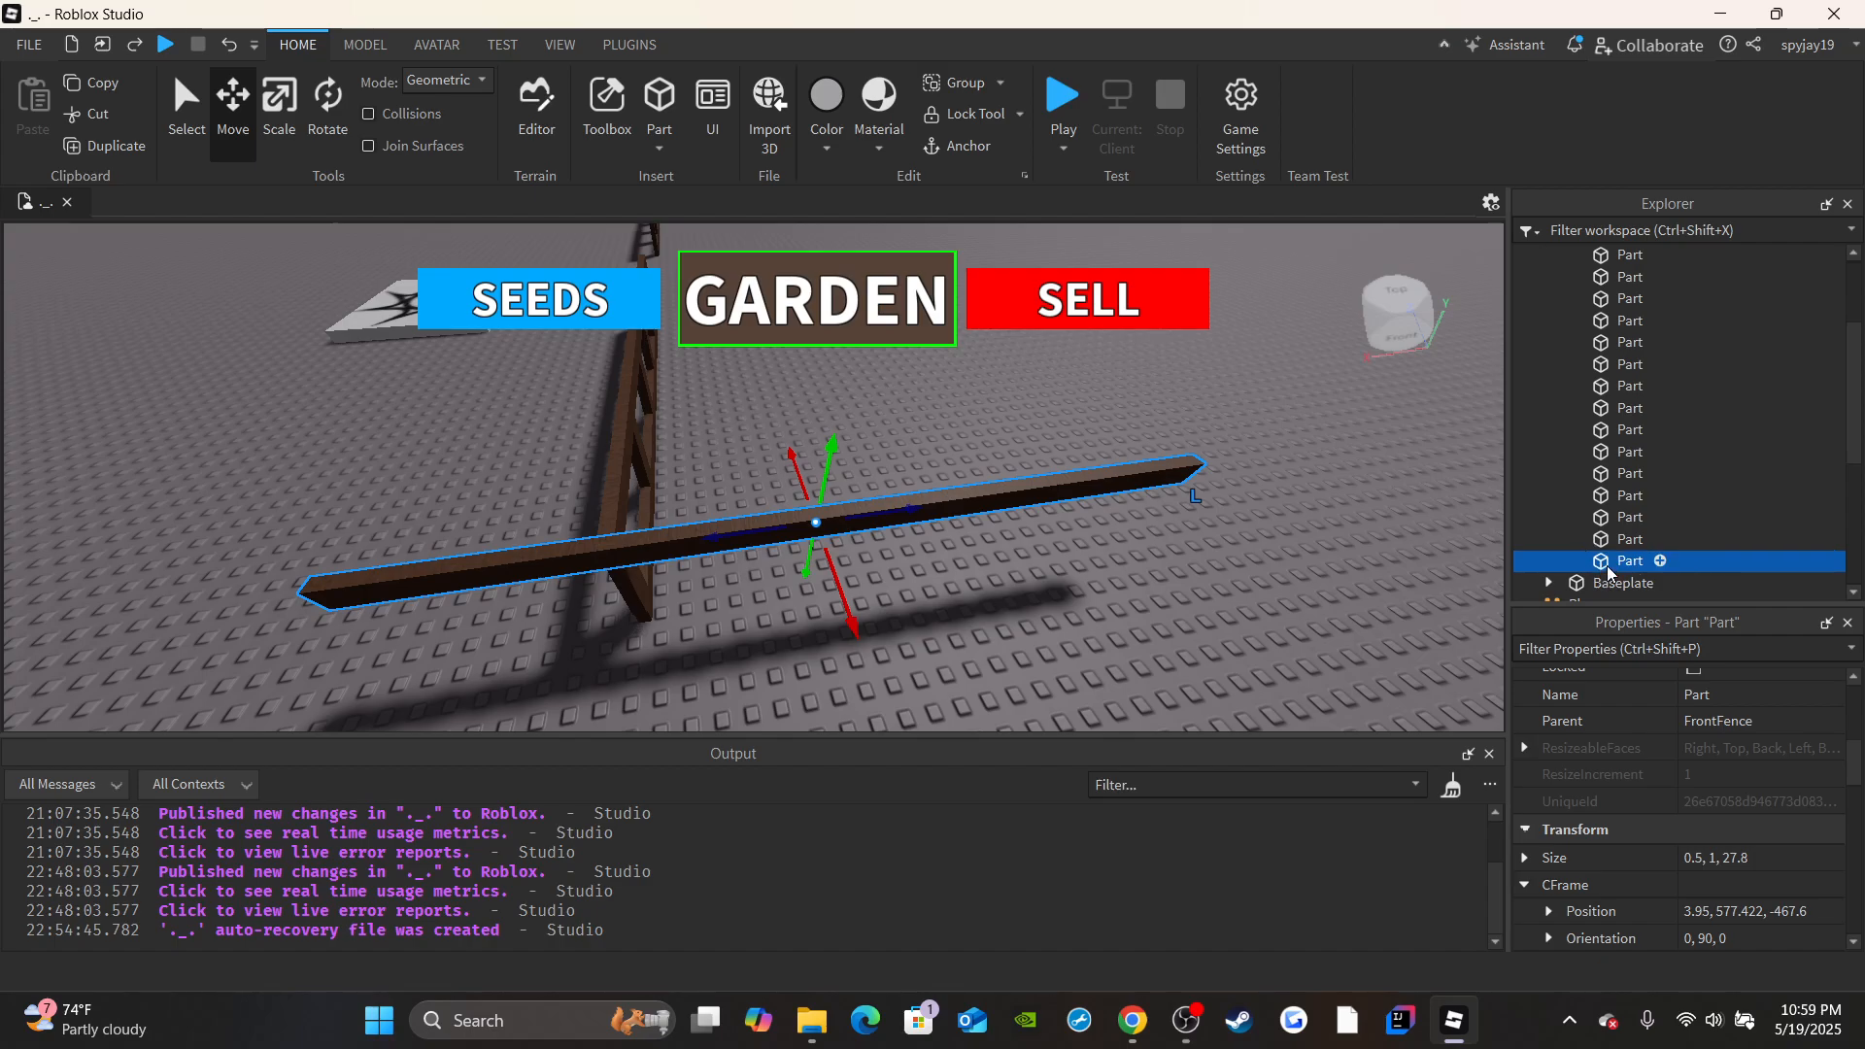
{"action": "left_click_drag", "start_coordinate": [1643, 471], "coordinate": [1596, 261]}
{"action": "scroll", "coordinate": [1659, 377], "scroll_direction": "up", "scroll_amount": 3}
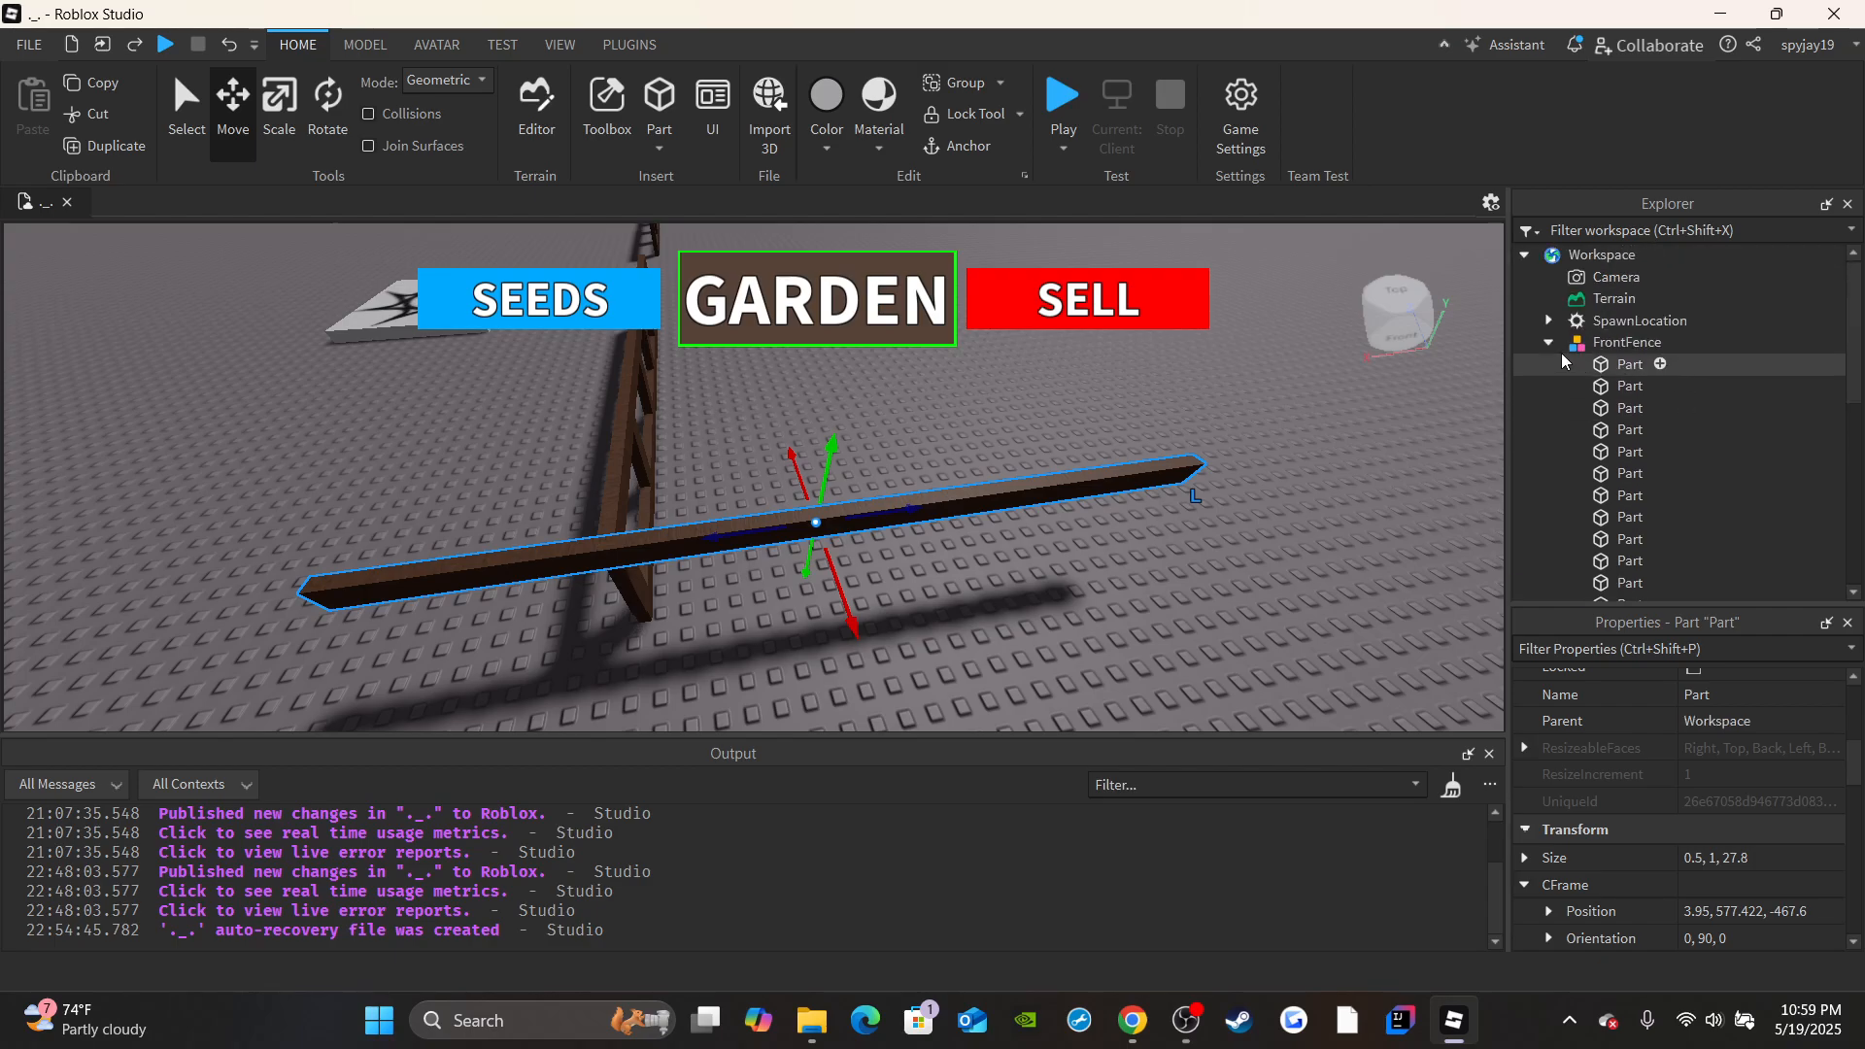
{"action": "left_click", "coordinate": [1550, 343]}
Slide the loose beam about 8.4 studs along its length to bring its end to the front fence's corner.
{"action": "right_click_drag", "start_coordinate": [1115, 512], "coordinate": [976, 587]}
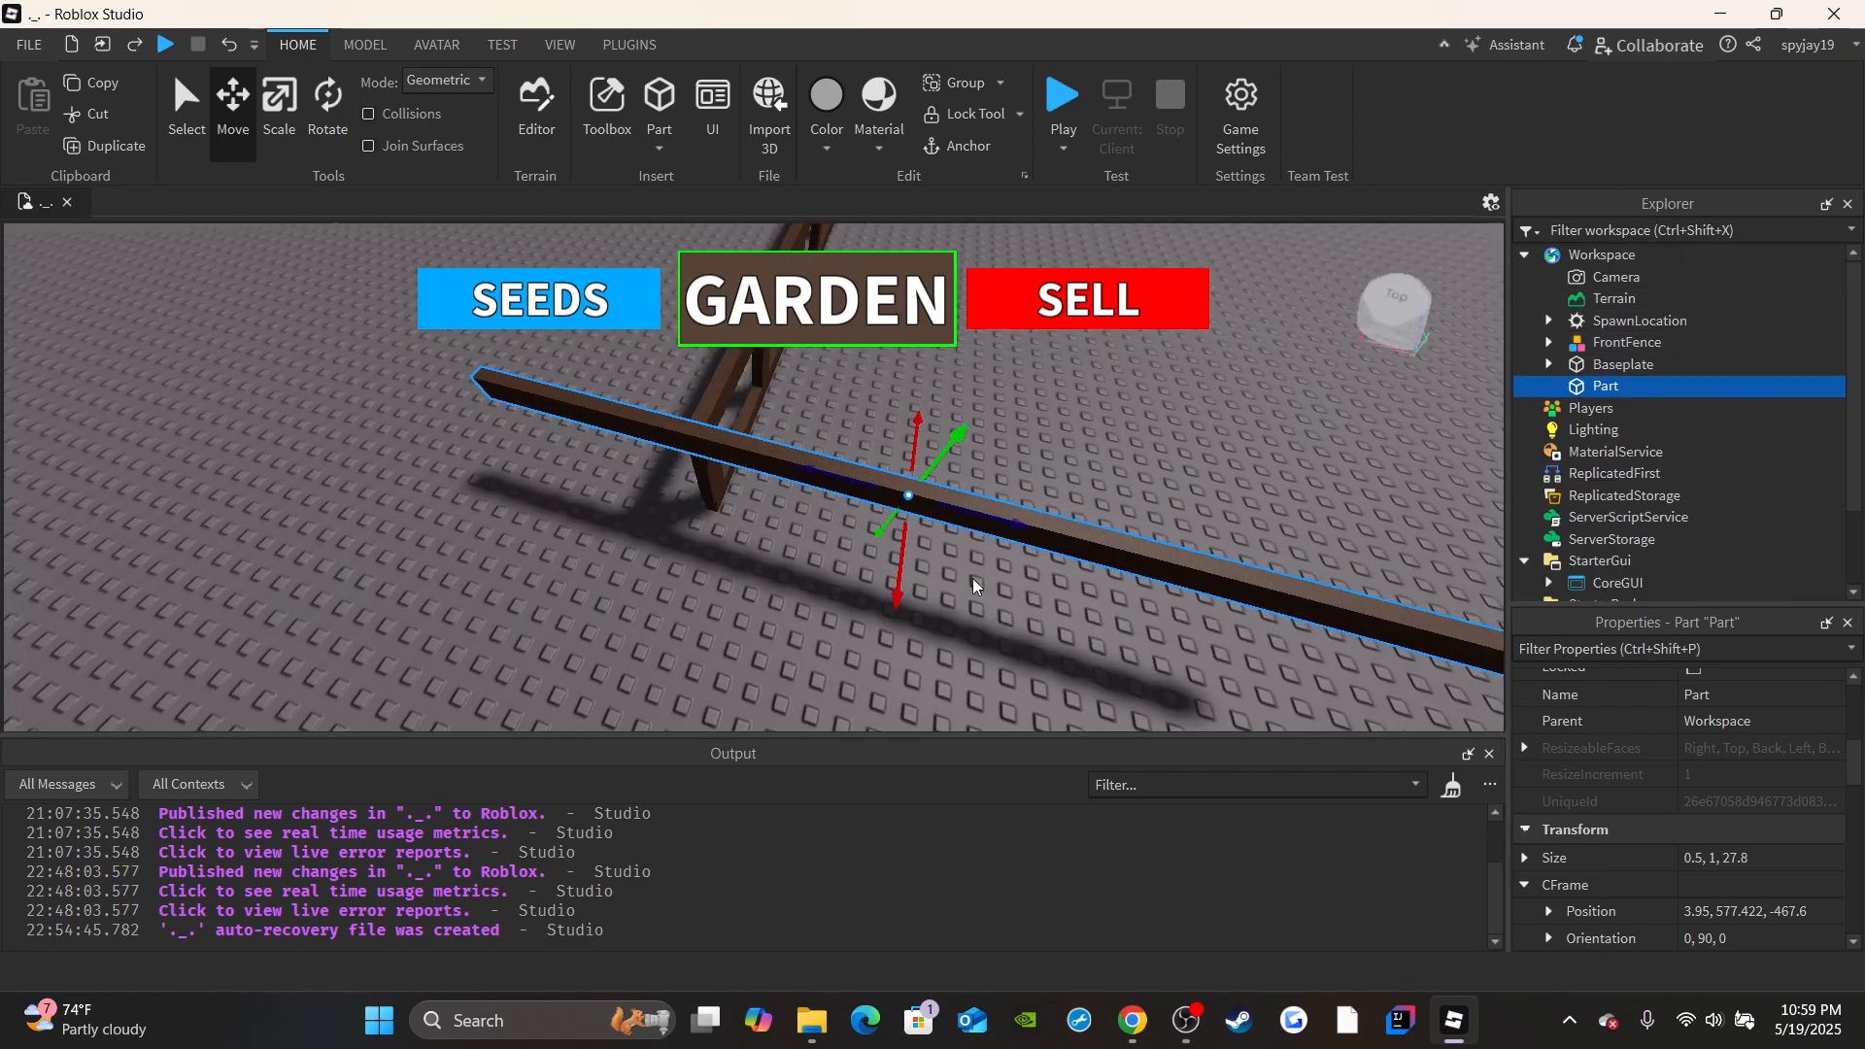
{"action": "left_click_drag", "start_coordinate": [1020, 520], "coordinate": [1143, 499]}
{"action": "key", "text": "w"}
{"action": "right_click_drag", "start_coordinate": [1087, 496], "coordinate": [1157, 427]}
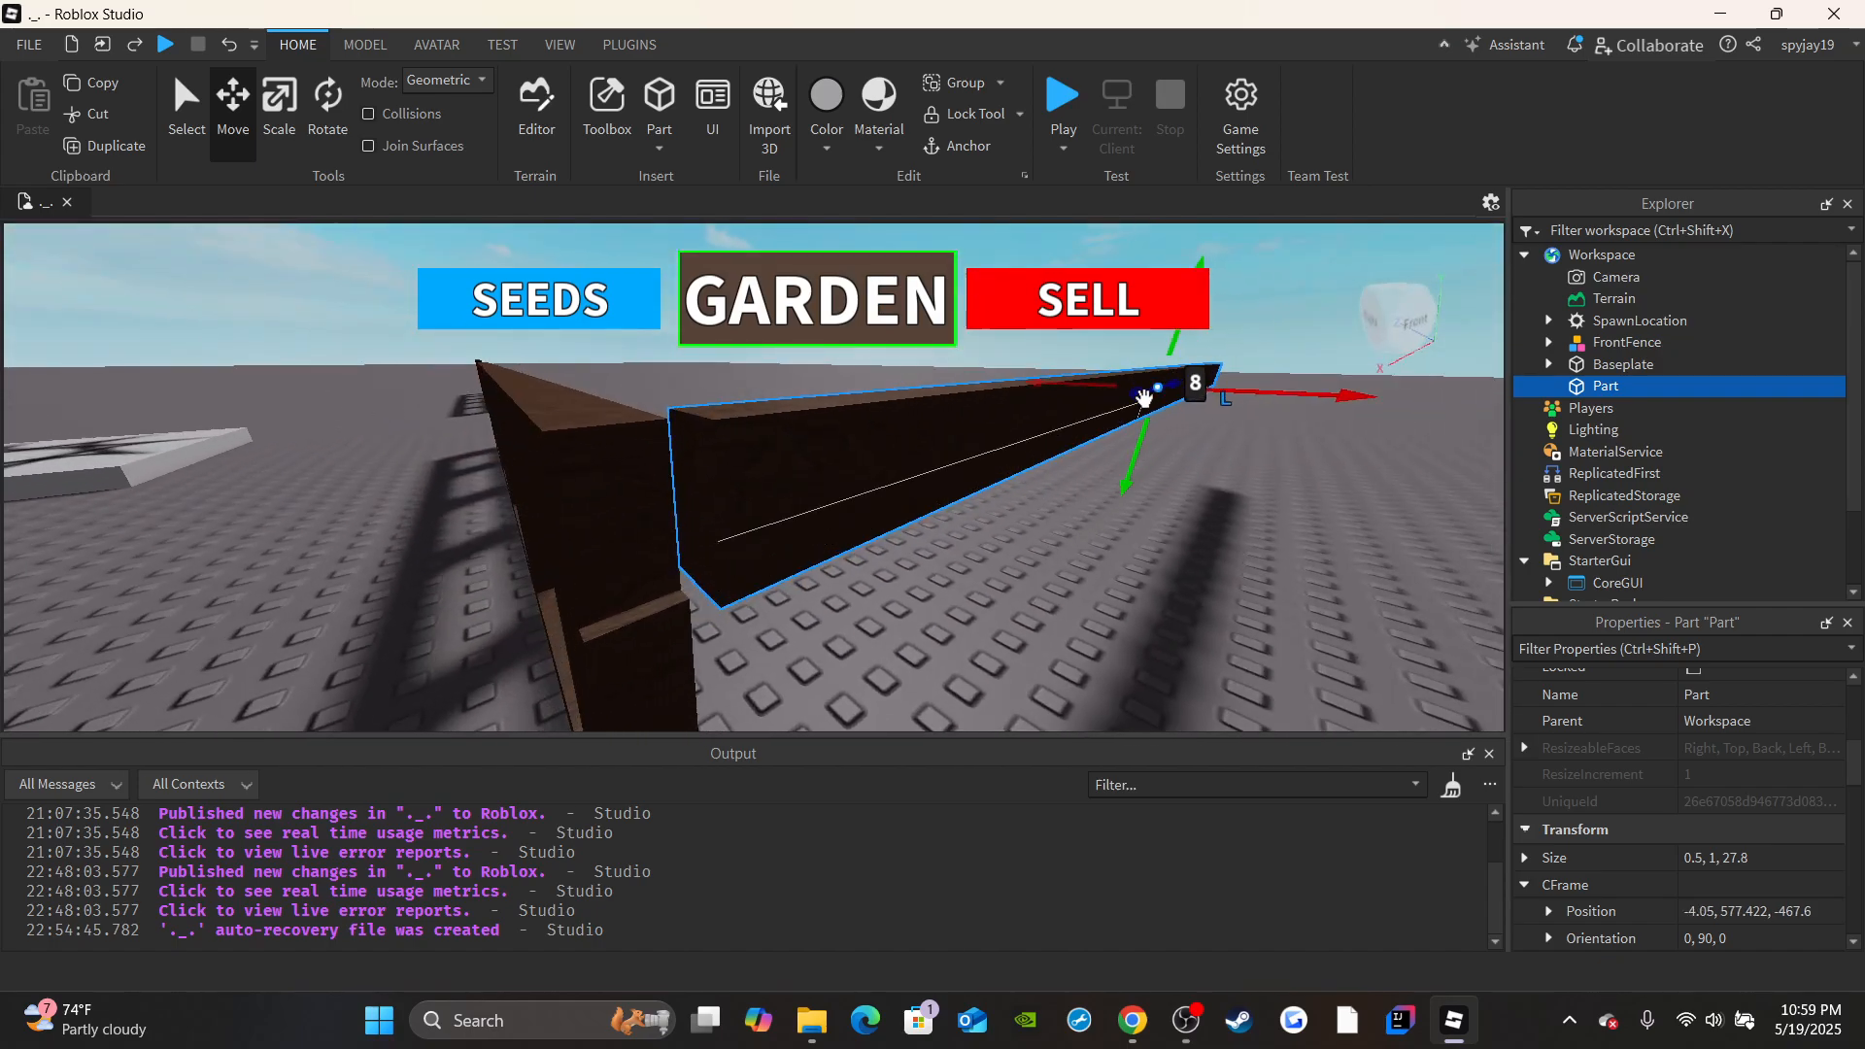
{"action": "left_click_drag", "start_coordinate": [1143, 398], "coordinate": [1153, 390]}
{"action": "key", "text": "a"}
{"action": "right_click_drag", "start_coordinate": [1152, 391], "coordinate": [1019, 456]}
{"action": "left_click_drag", "start_coordinate": [709, 469], "coordinate": [712, 467]}
{"action": "key", "text": "w"}
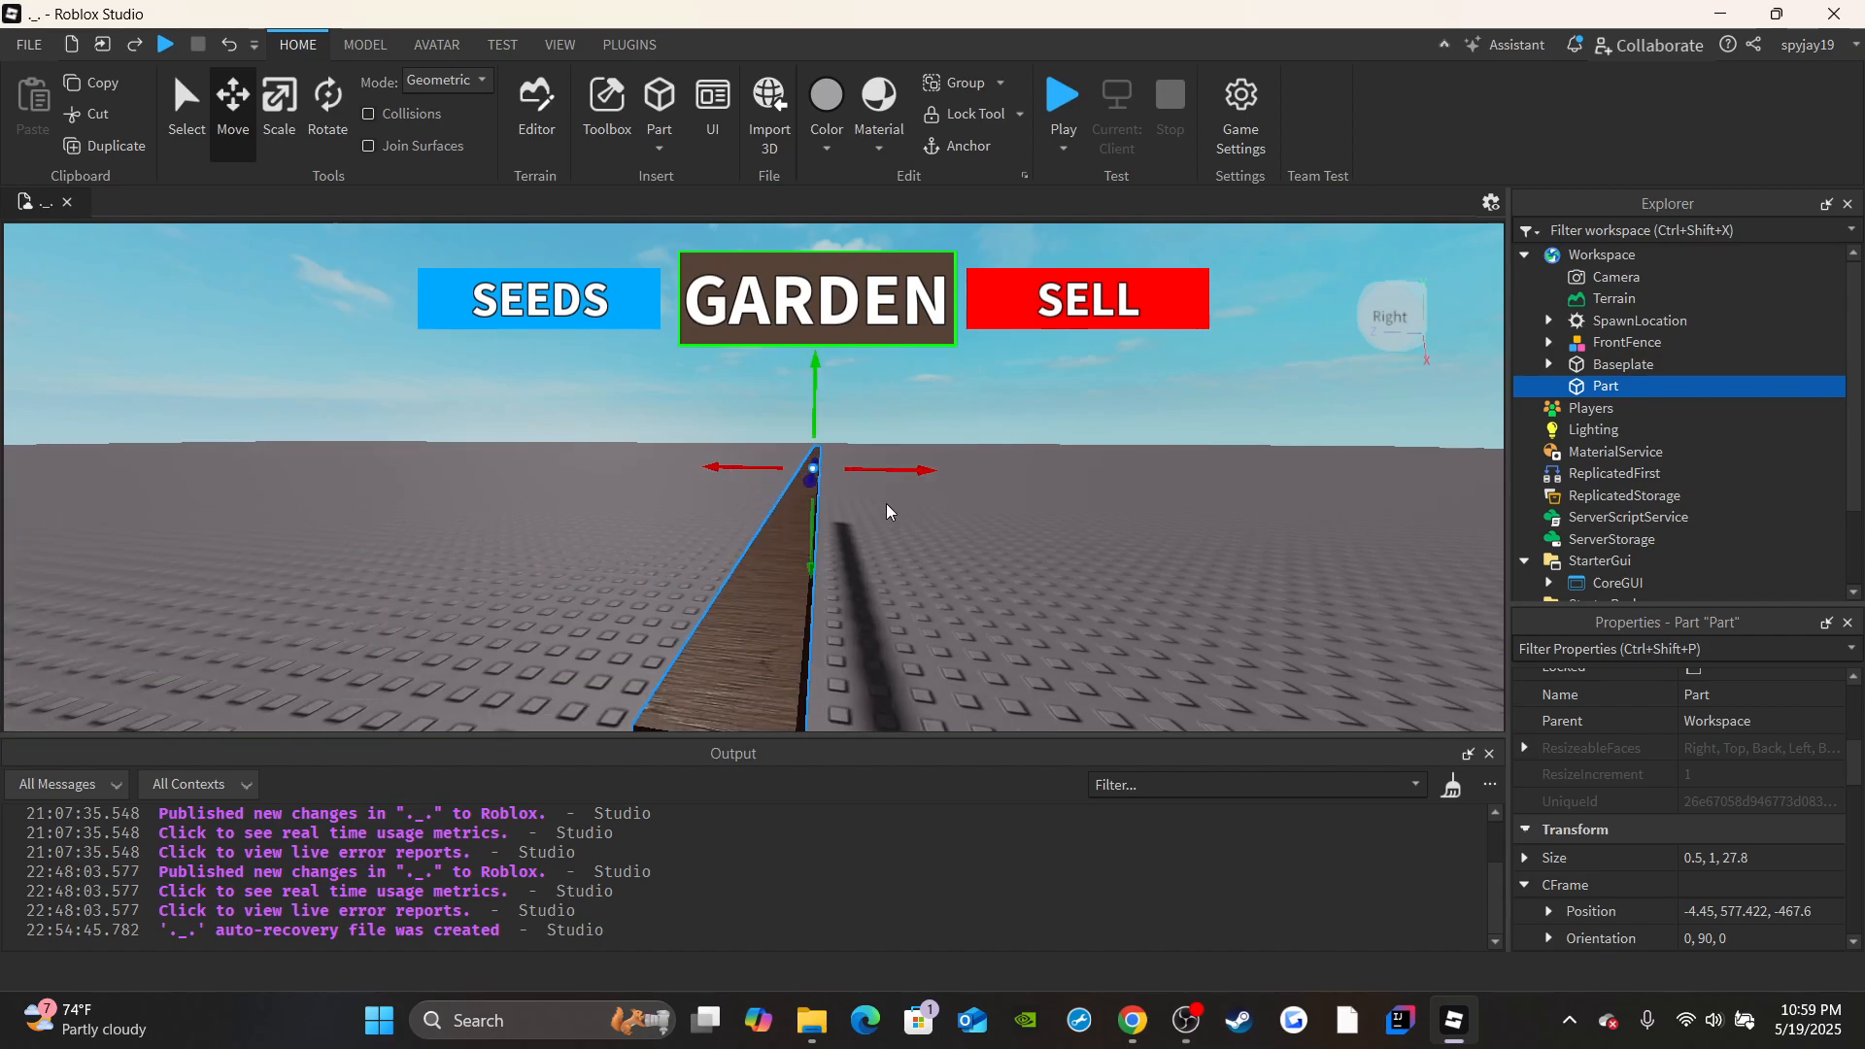
Nudge the beam back 0.55 studs along its length and 0.1 studs sideways to align it with the front fence's corner.
{"action": "right_click_drag", "start_coordinate": [887, 512], "coordinate": [980, 515]}
{"action": "key", "text": "d"}
{"action": "left_click_drag", "start_coordinate": [1033, 487], "coordinate": [1062, 484]}
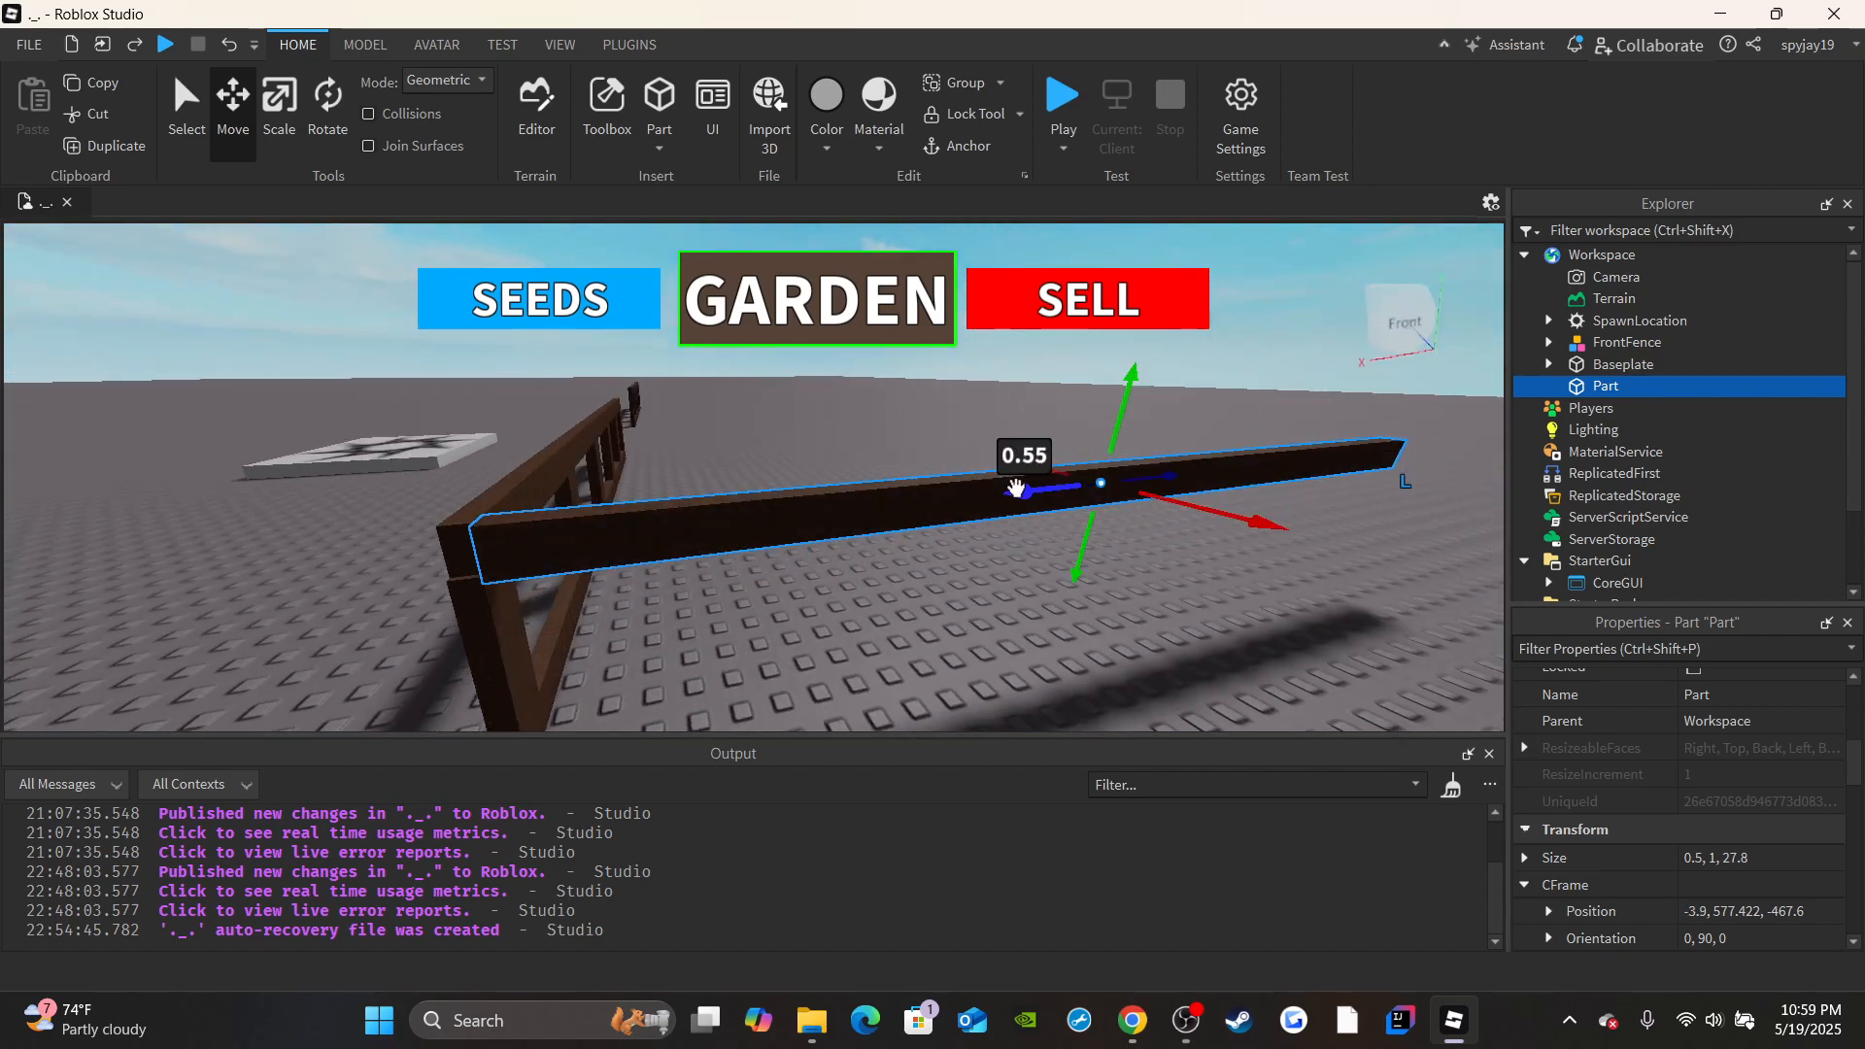
{"action": "right_click_drag", "start_coordinate": [1063, 483], "coordinate": [996, 568]}
{"action": "key", "text": "a"}
{"action": "key", "text": "w"}
{"action": "left_click_drag", "start_coordinate": [769, 417], "coordinate": [768, 424]}
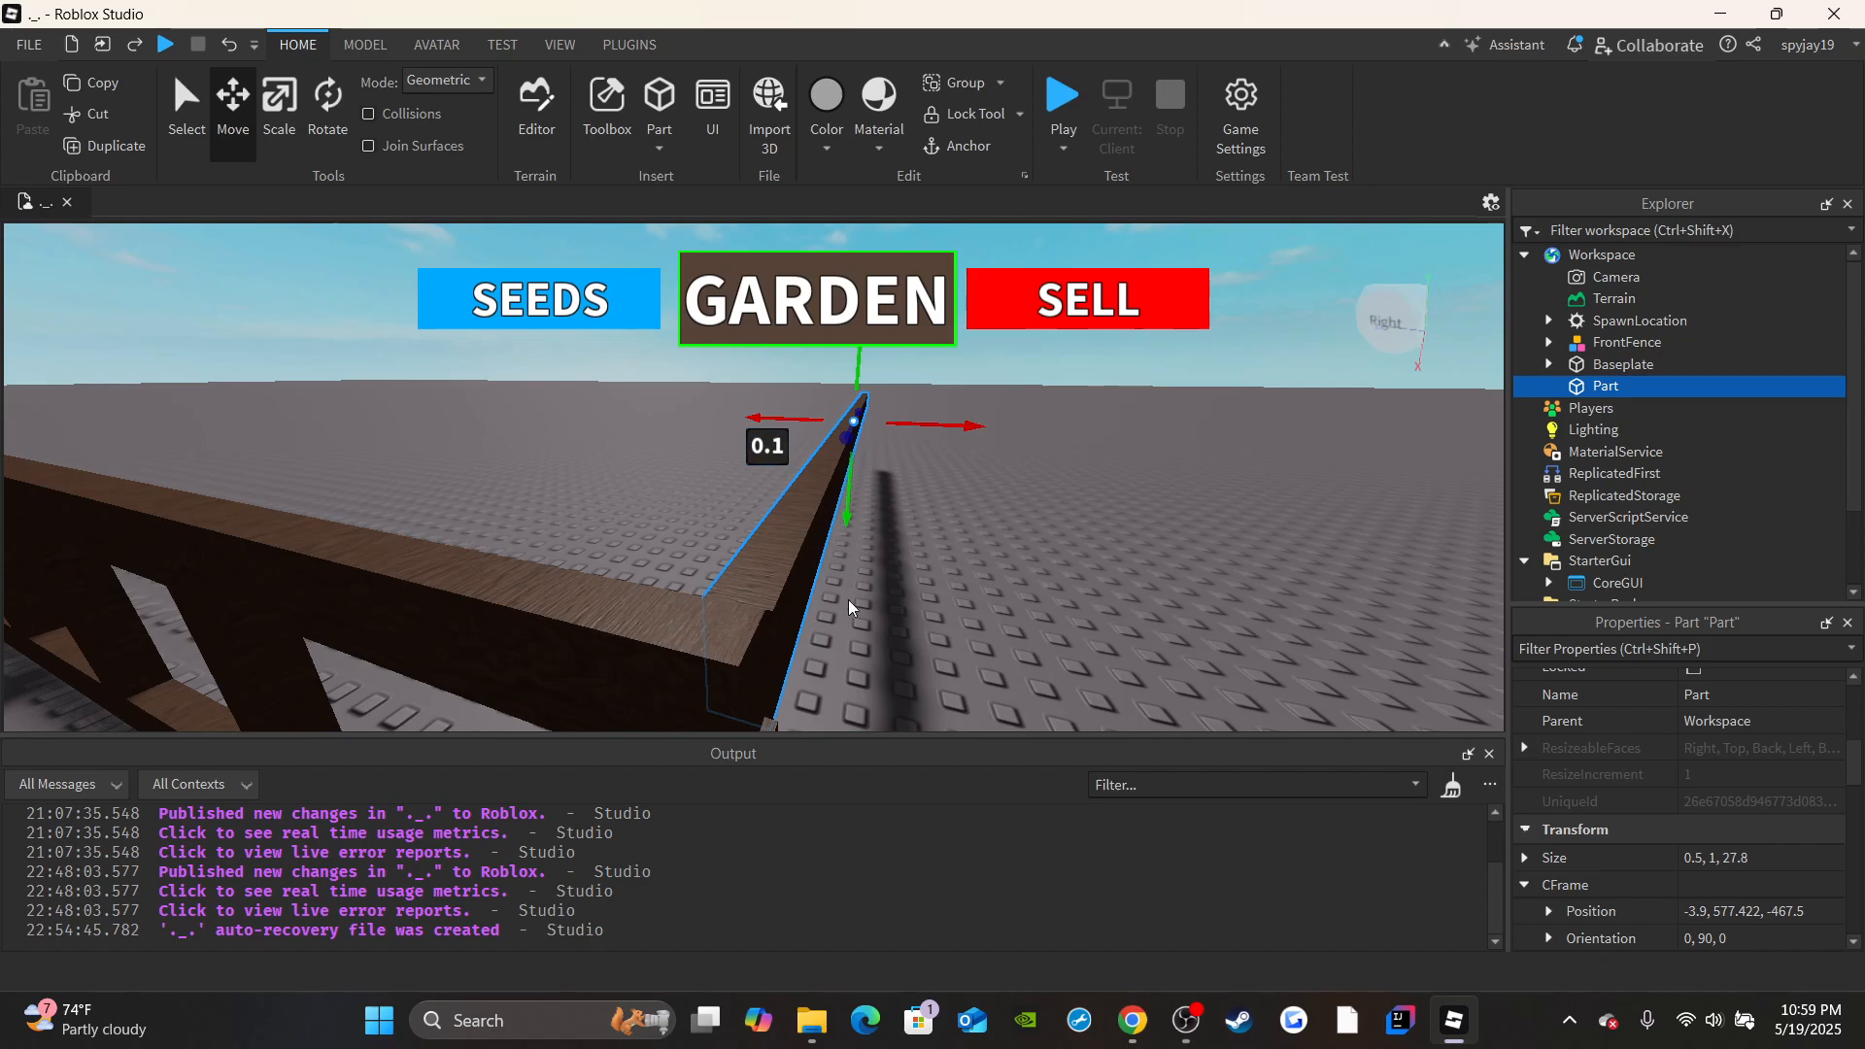
Lengthen the side beam away from the front fence by scaling its free end.
{"action": "left_click", "coordinate": [890, 609]}
{"action": "key", "text": "d"}
{"action": "right_click_drag", "start_coordinate": [891, 610], "coordinate": [894, 610]}
{"action": "key", "text": "s"}
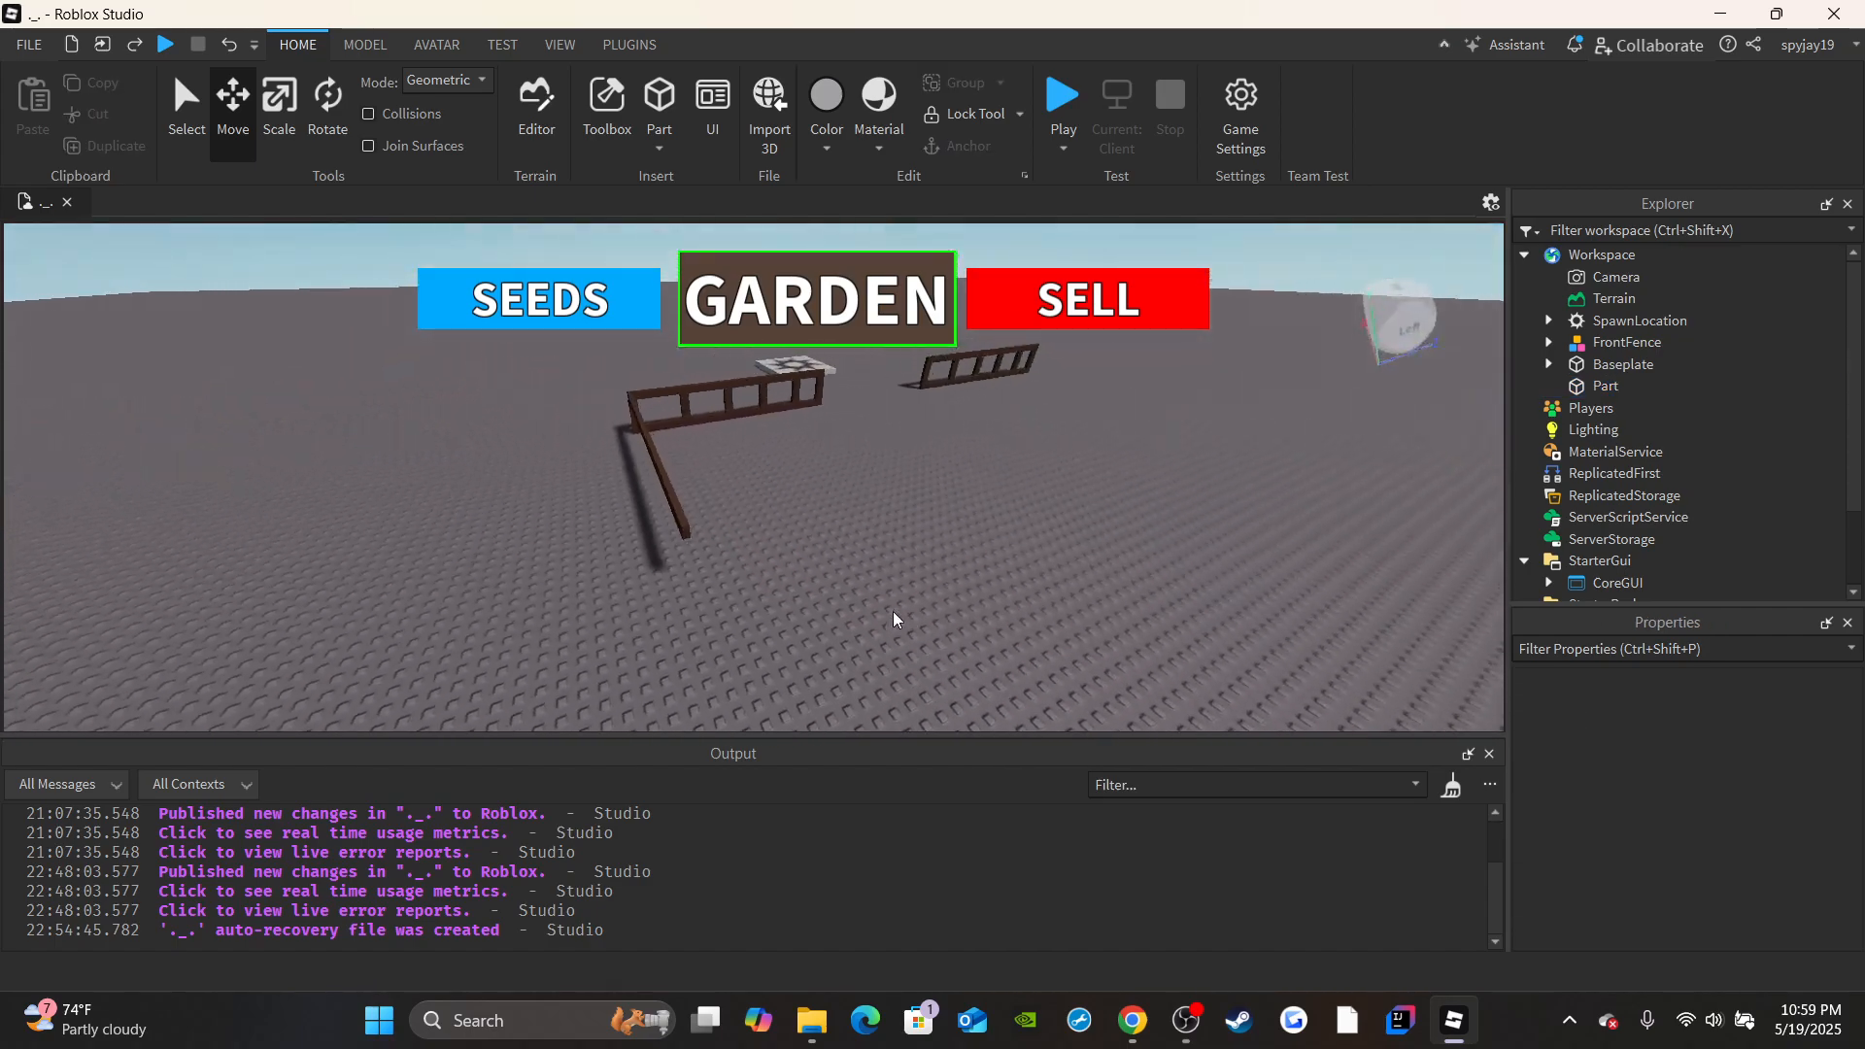
{"action": "key", "text": "s"}
{"action": "right_click_drag", "start_coordinate": [746, 452], "coordinate": [746, 452]}
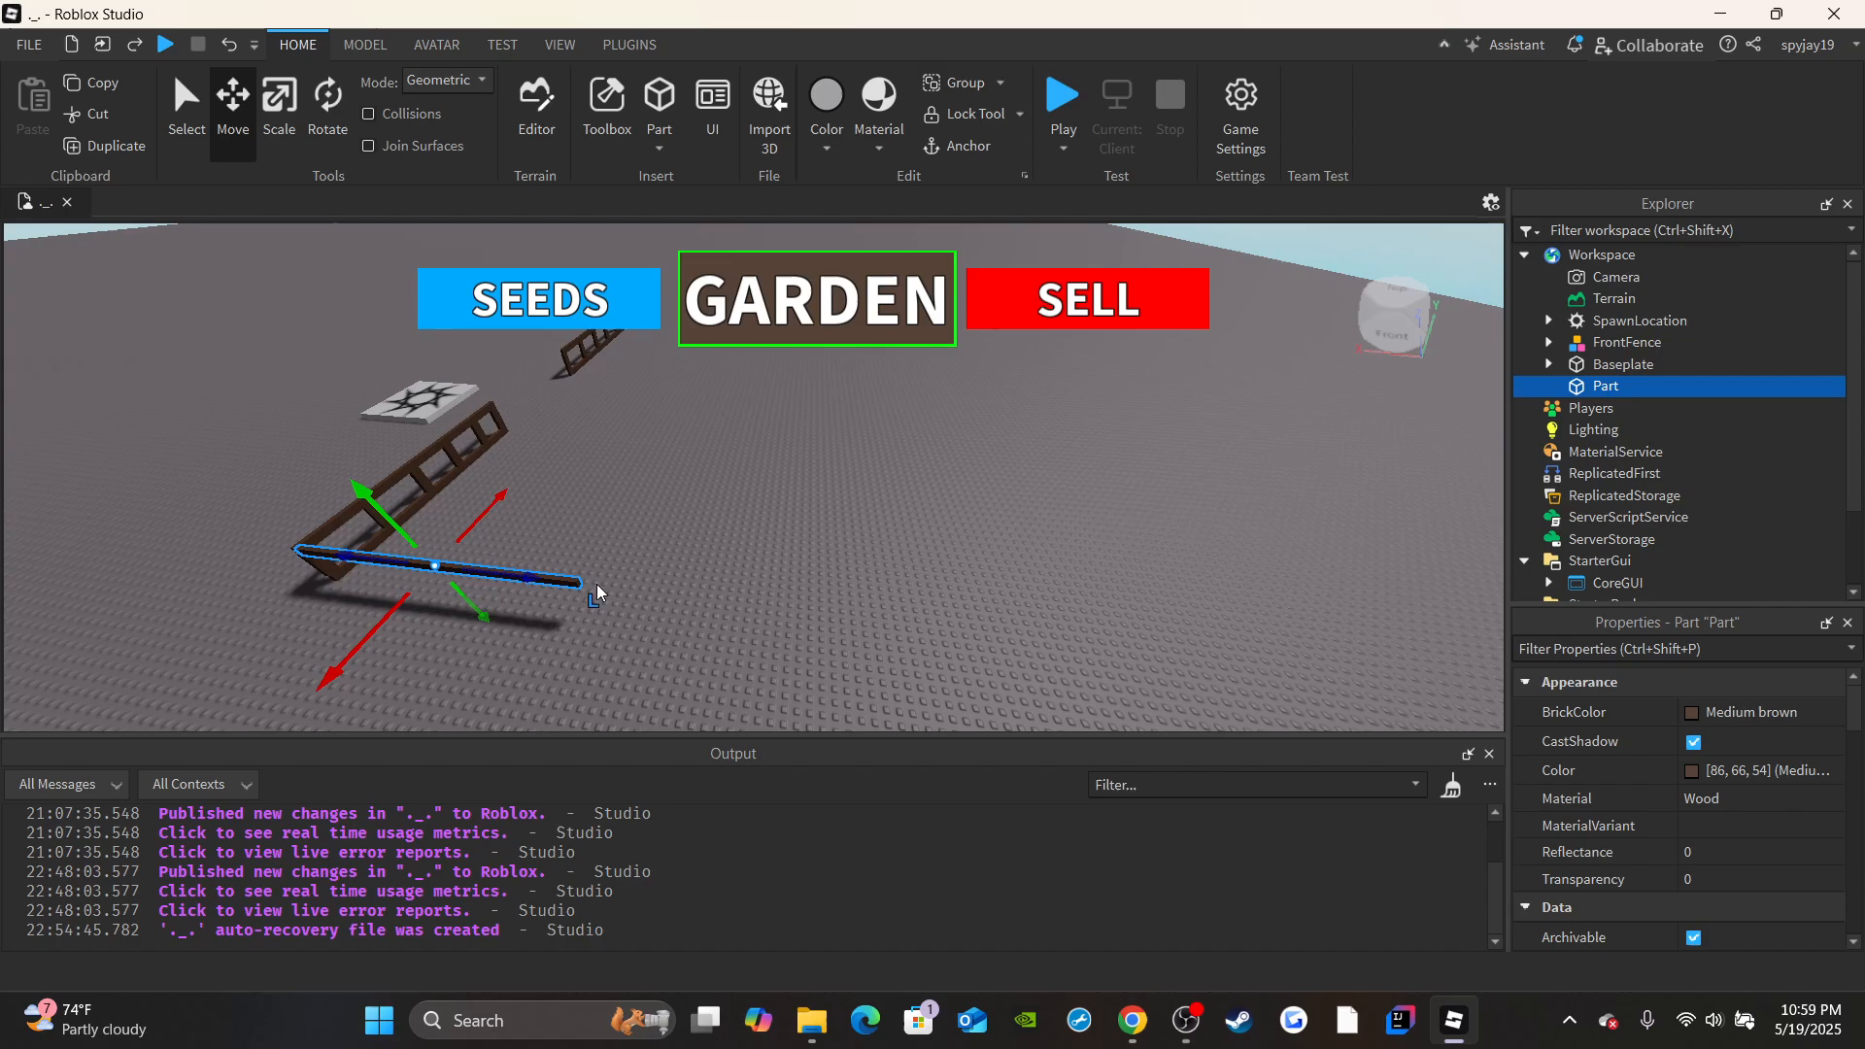
{"action": "left_click_drag", "start_coordinate": [603, 586], "coordinate": [976, 614]}
{"action": "mouse_move", "coordinate": [952, 536]}
{"action": "right_mouse_down"}
{"action": "mouse_move", "coordinate": [937, 538]}
{"action": "mouse_move", "coordinate": [981, 567]}
{"action": "mouse_move", "coordinate": [946, 509]}
{"action": "mouse_move", "coordinate": [924, 534]}
{"action": "right_mouse_up"}
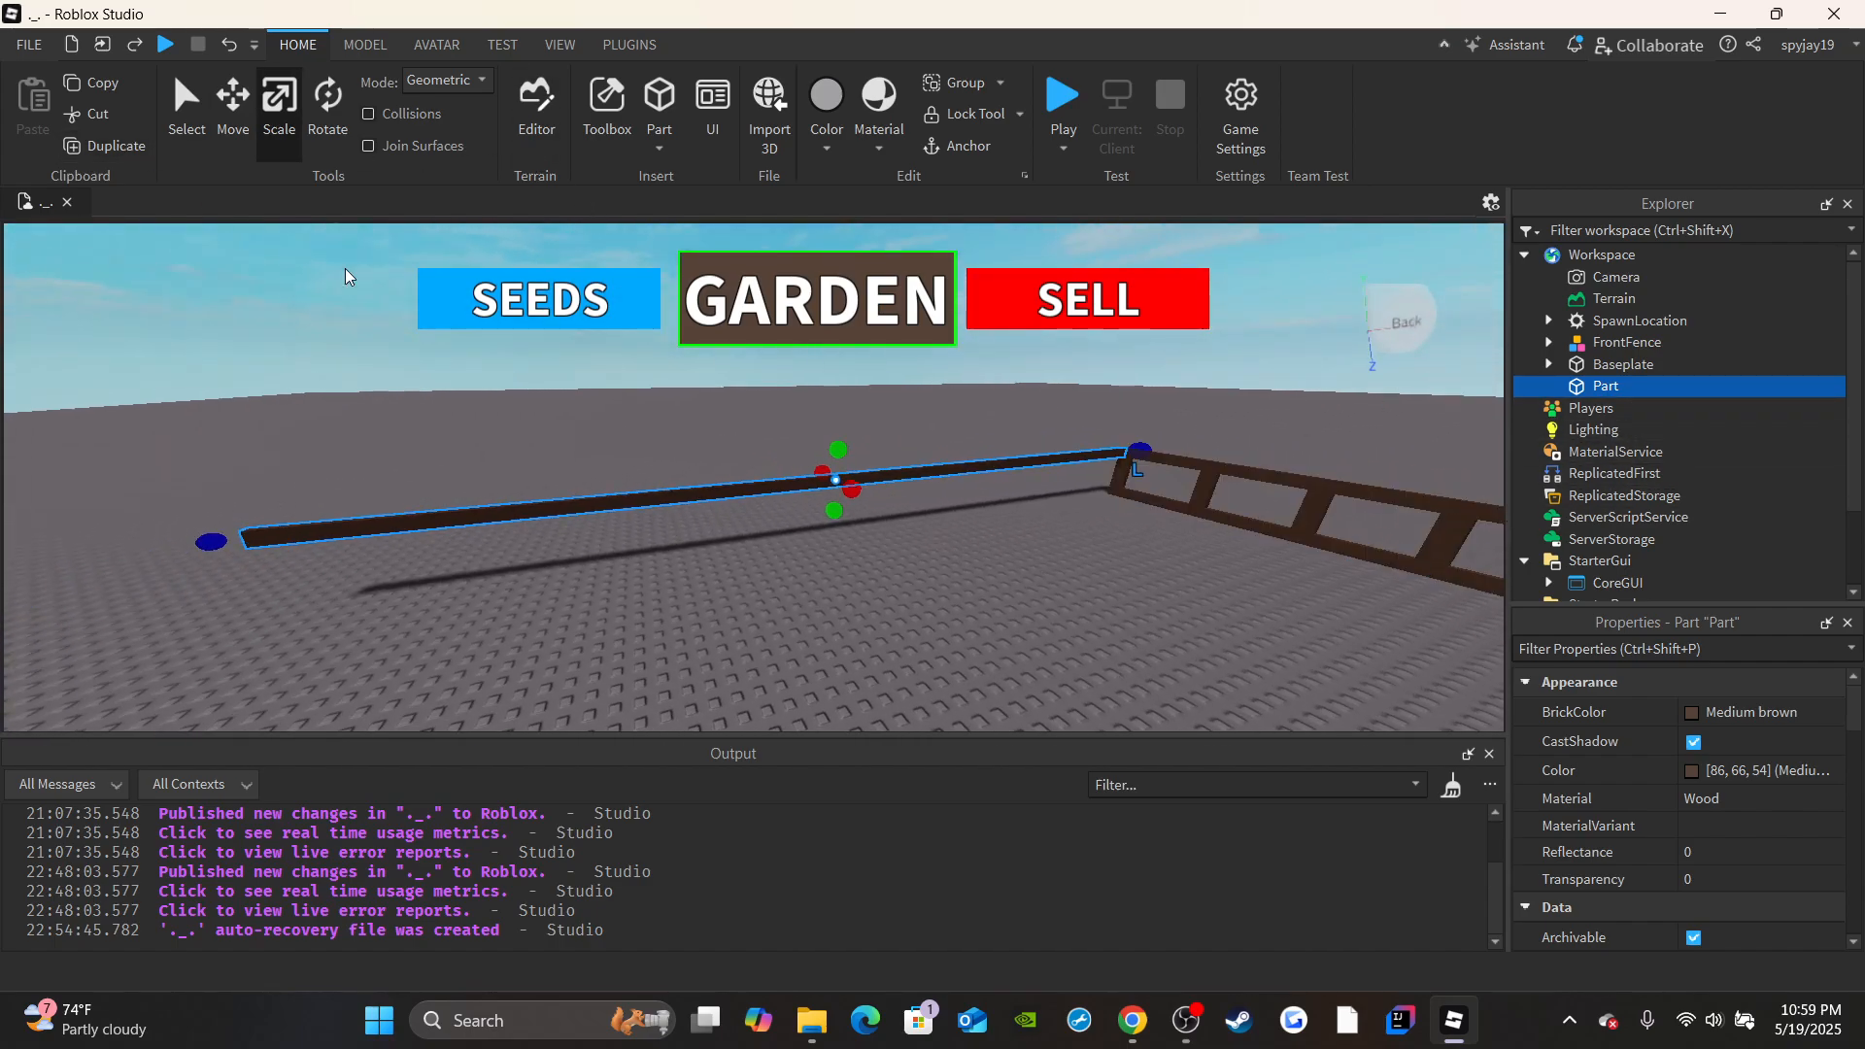
Duplicate the long side beam and lower the copy 4 studs to form the bottom rail of the side fence.
{"action": "key", "text": "ctrl+d"}
{"action": "key", "text": "w"}
{"action": "right_click_drag", "start_coordinate": [863, 462], "coordinate": [863, 462]}
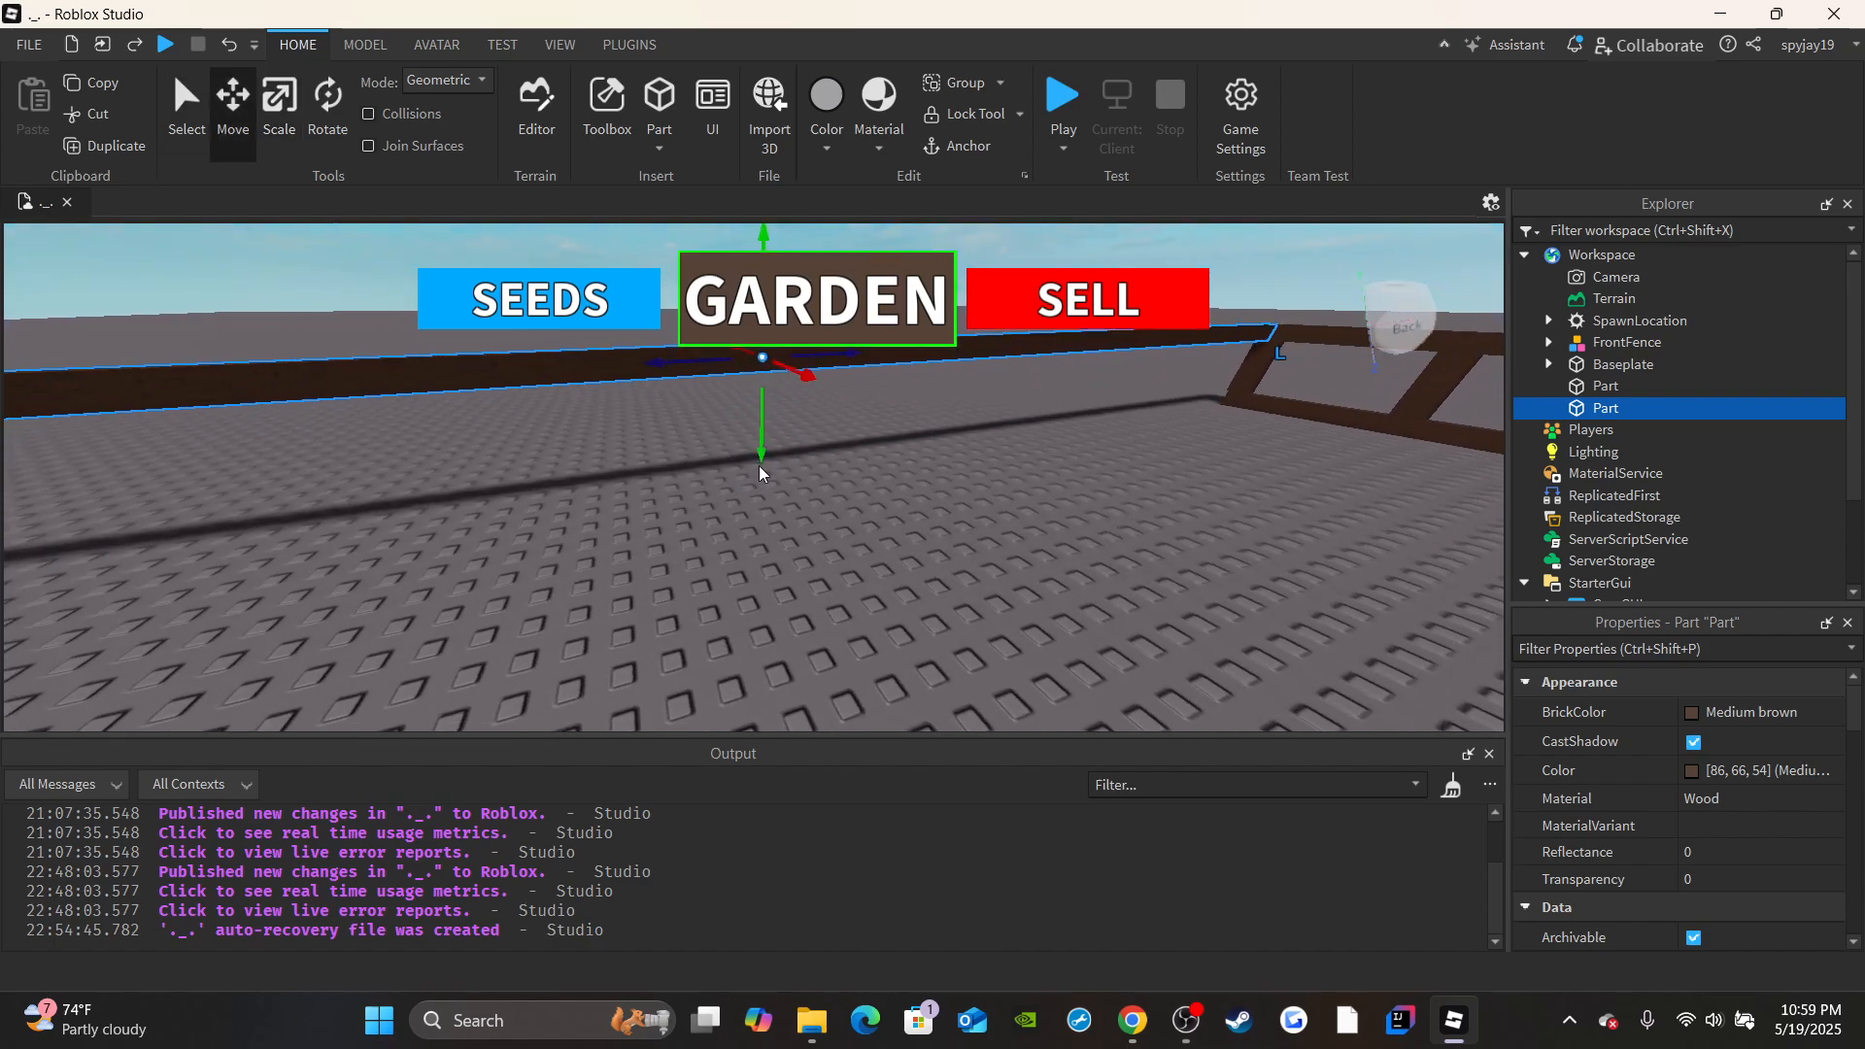
{"action": "left_click_drag", "start_coordinate": [760, 452], "coordinate": [764, 537]}
{"action": "key", "text": "s"}
{"action": "right_click_drag", "start_coordinate": [764, 537], "coordinate": [959, 588]}
{"action": "key", "text": "s"}
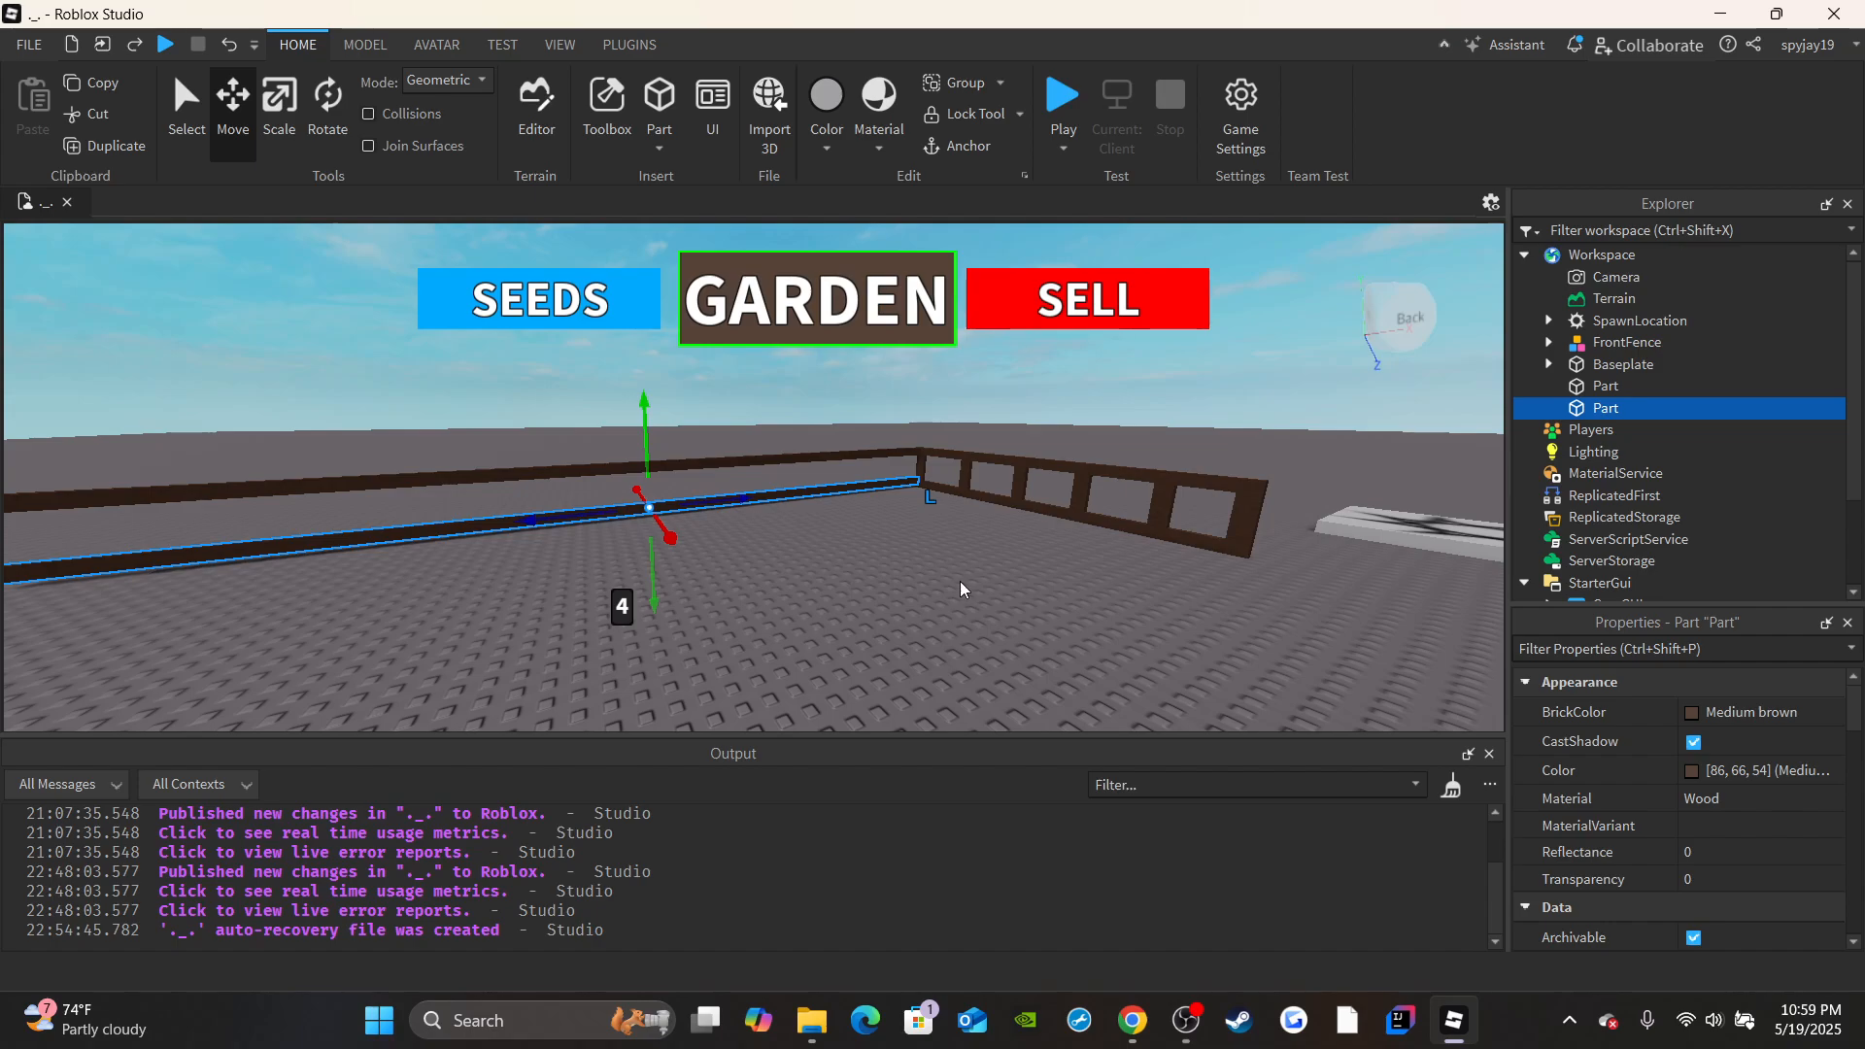
Duplicate a short vertical post from FrontFence, move the copy into the Workspace, and collapse the model.
{"action": "right_click_drag", "start_coordinate": [961, 459], "coordinate": [961, 459]}
{"action": "key", "text": "w"}
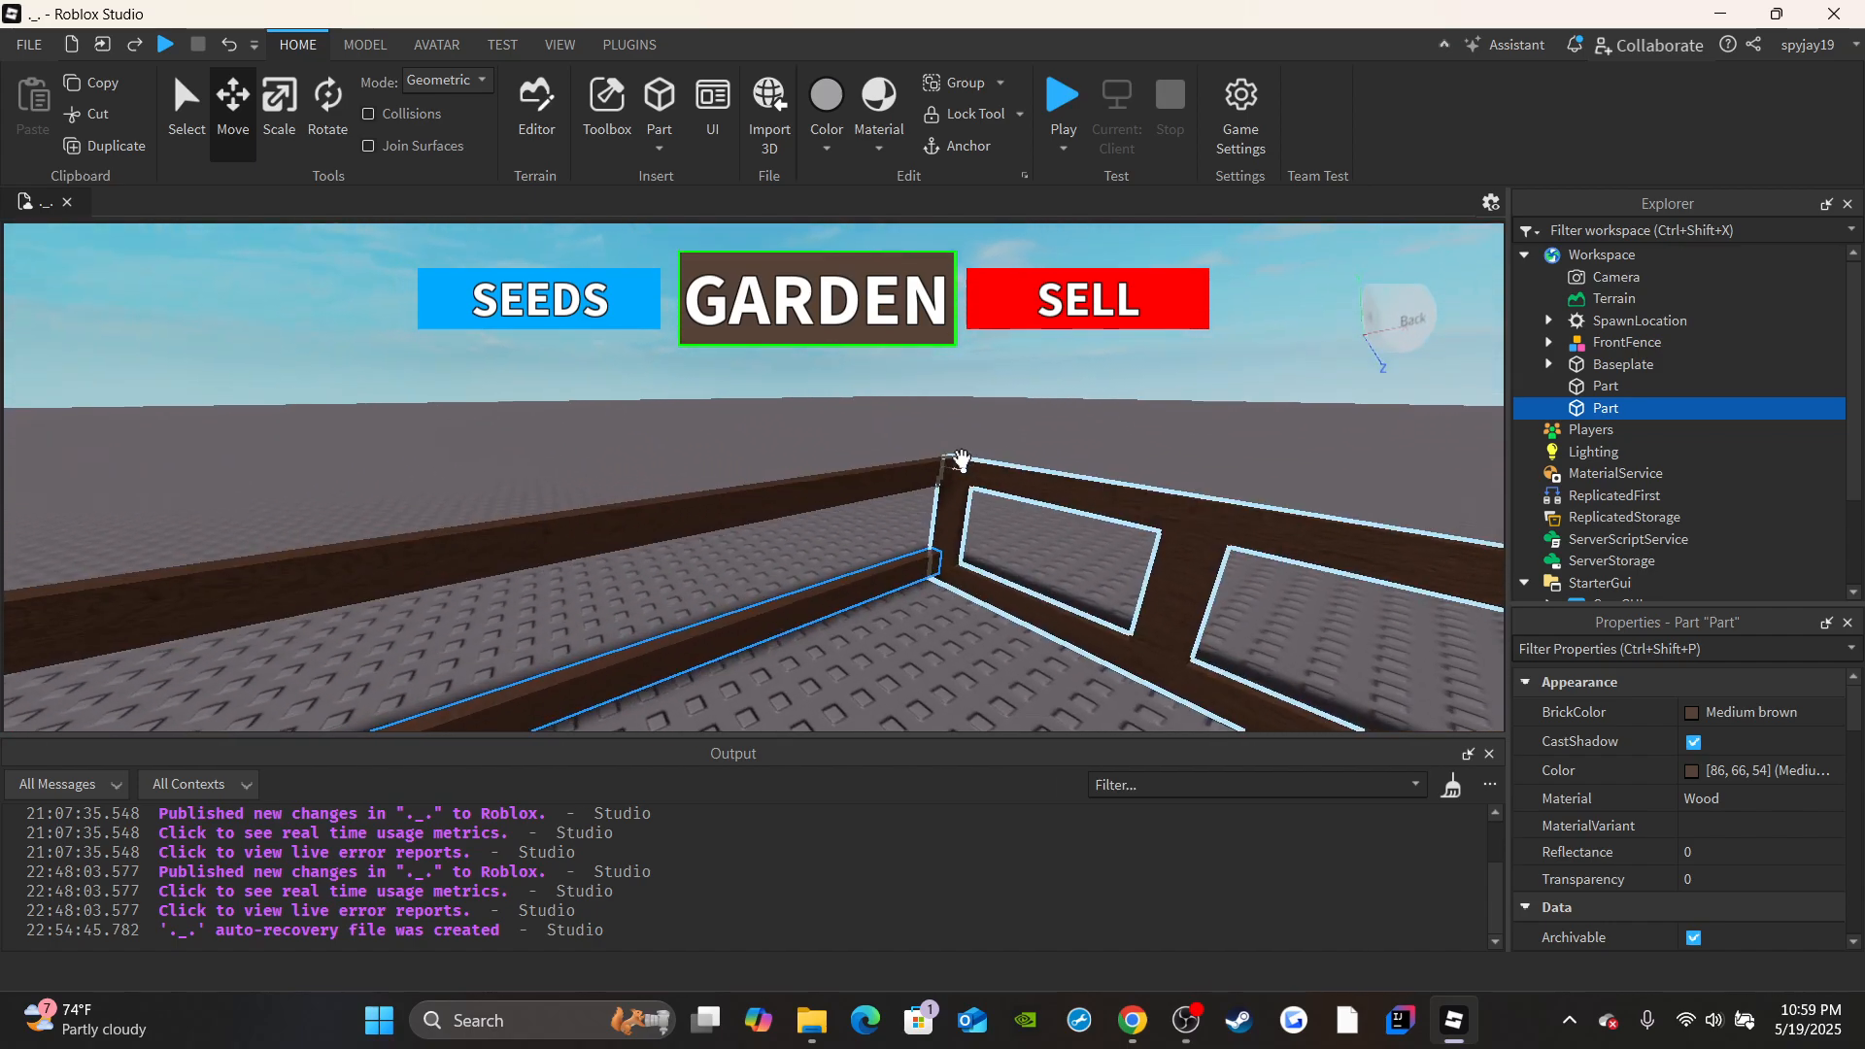
{"action": "key", "text": "w"}
{"action": "left_click", "coordinate": [1549, 343]}
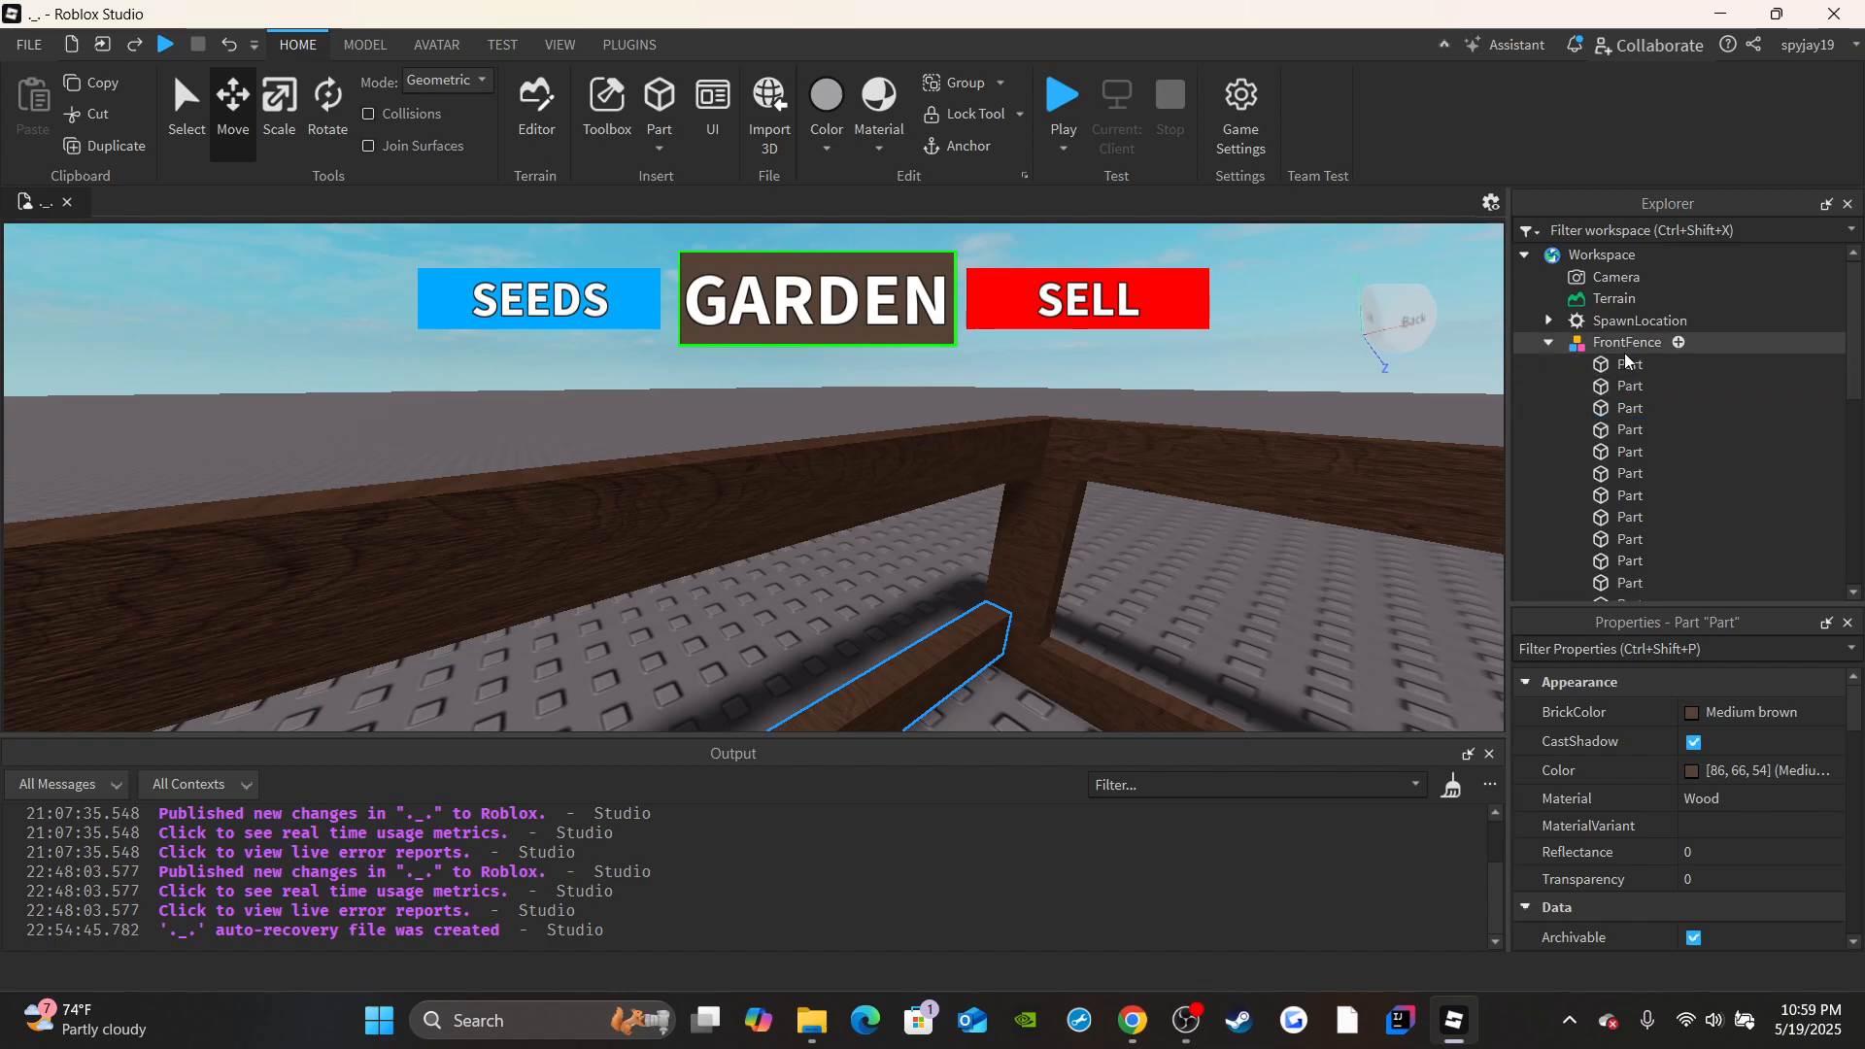
{"action": "key", "text": "s"}
{"action": "key", "text": "d"}
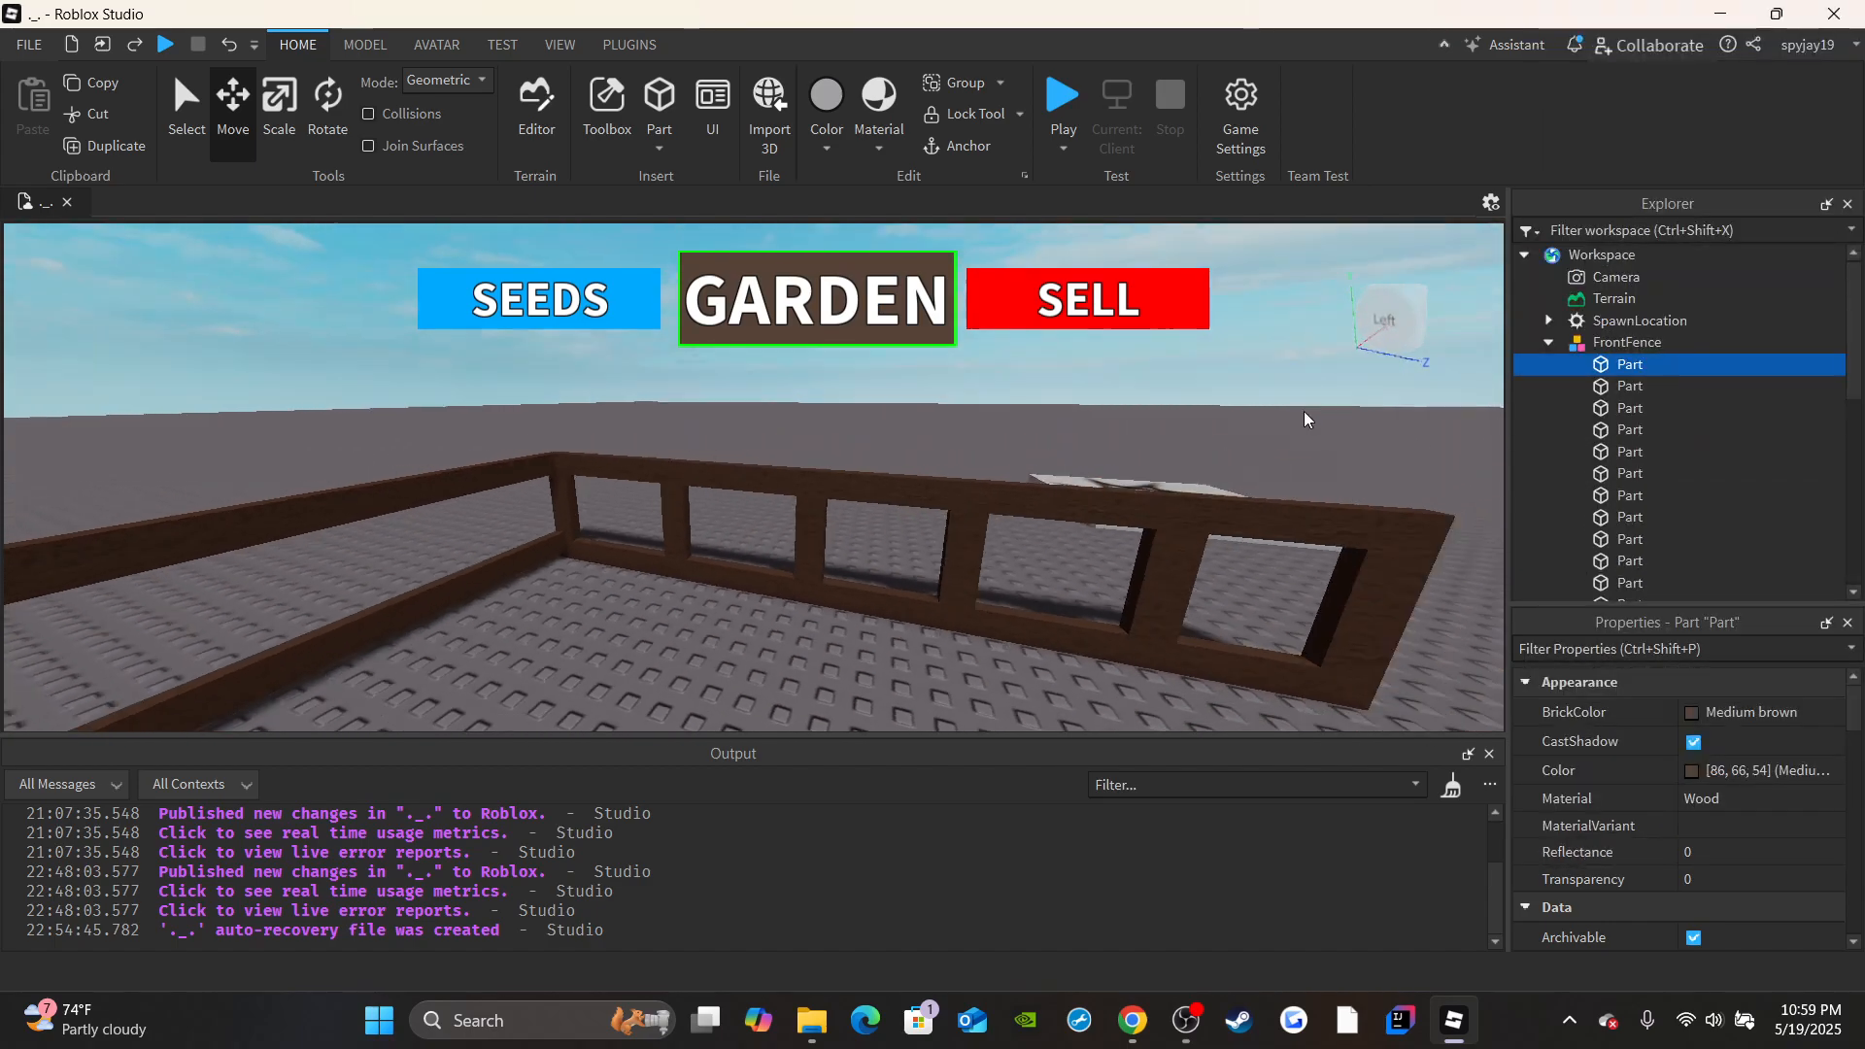
{"action": "right_click_drag", "start_coordinate": [1303, 411], "coordinate": [1302, 410]}
{"action": "key", "text": "f"}
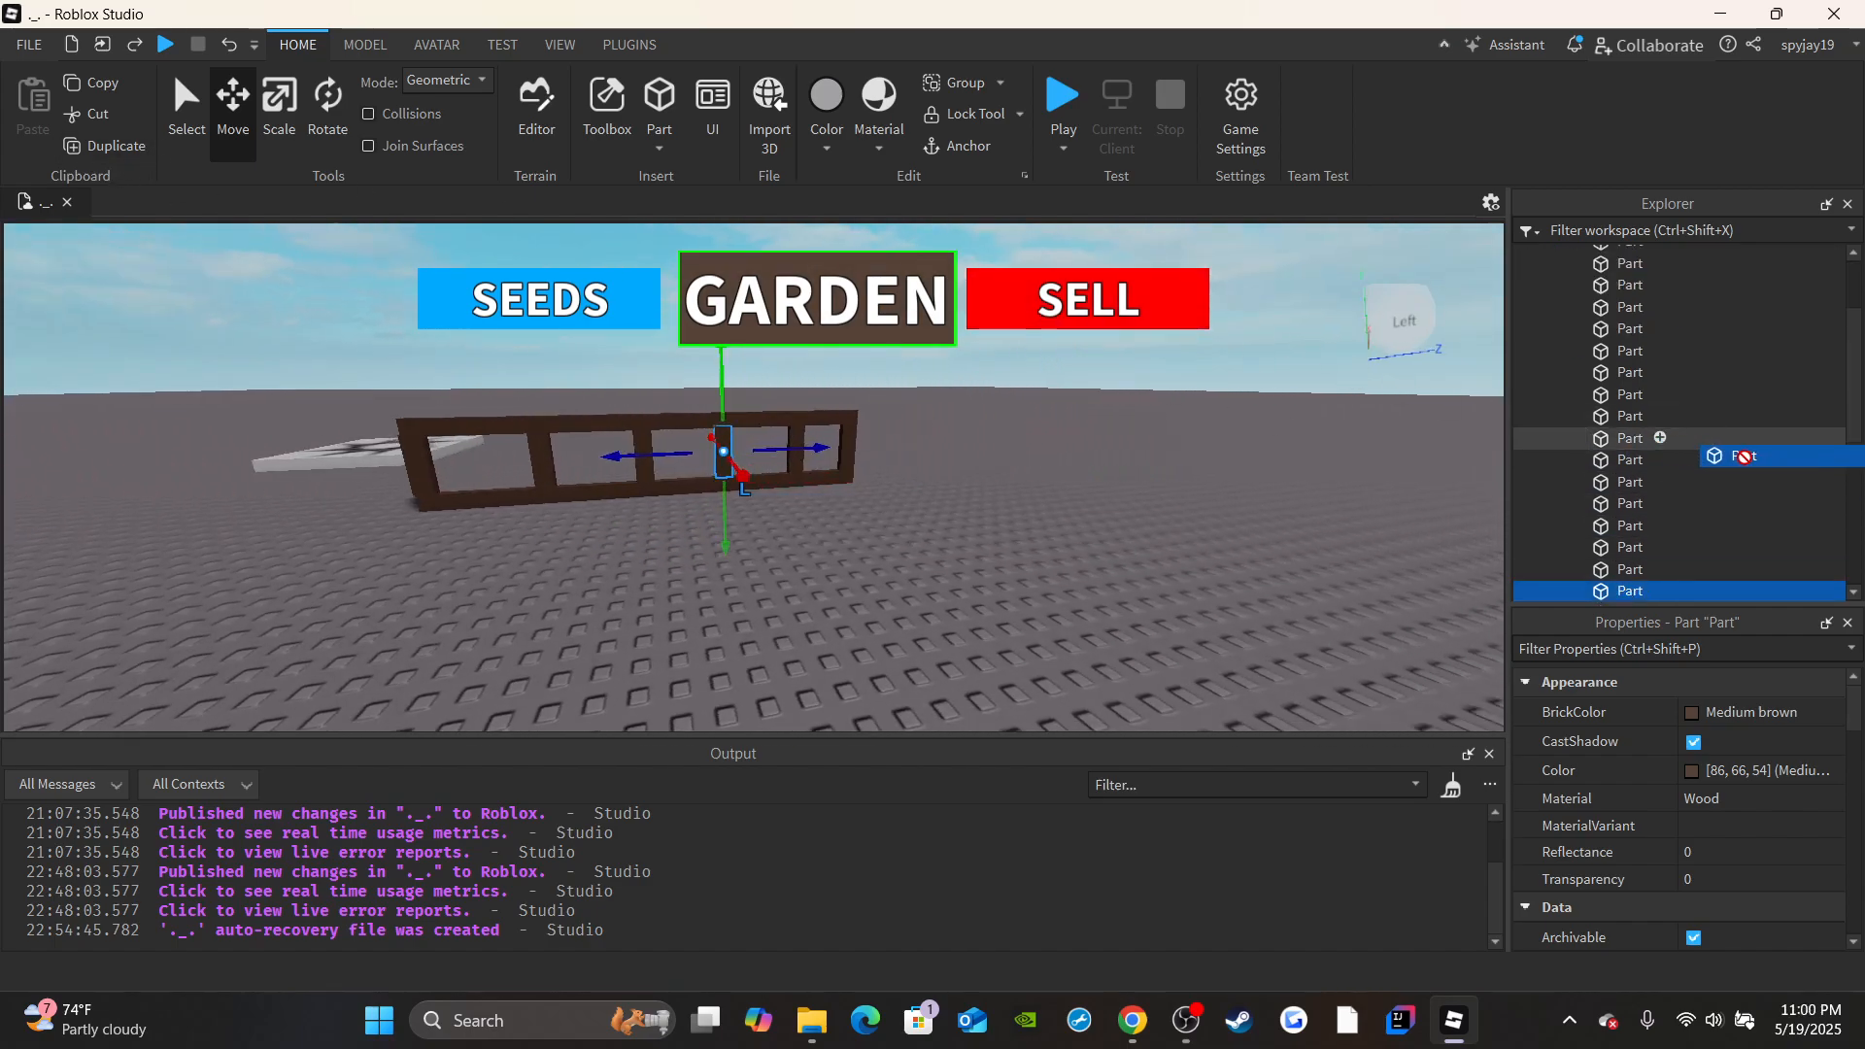
{"action": "scroll", "coordinate": [1776, 418], "scroll_direction": "up", "scroll_amount": 2}
{"action": "left_click_drag", "start_coordinate": [1744, 457], "coordinate": [1594, 259]}
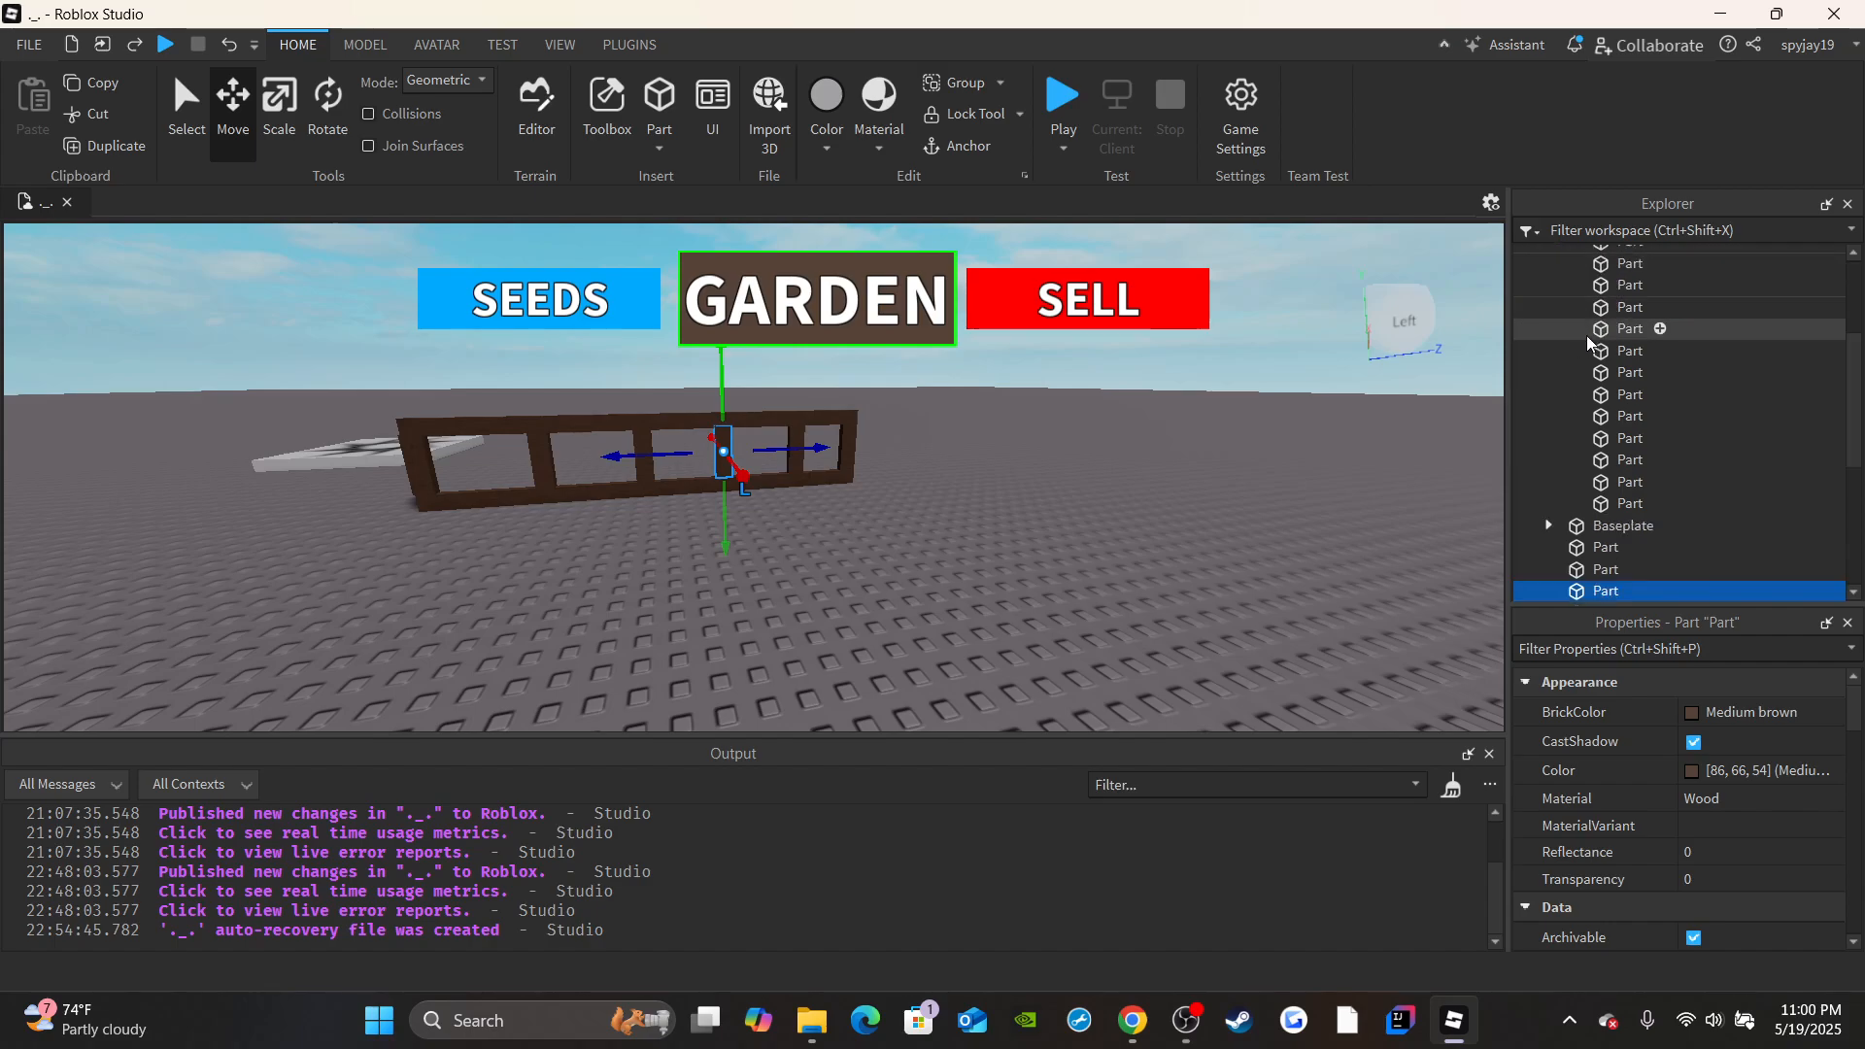
{"action": "scroll", "coordinate": [1589, 330], "scroll_direction": "up", "scroll_amount": 3}
{"action": "left_click", "coordinate": [1549, 340]}
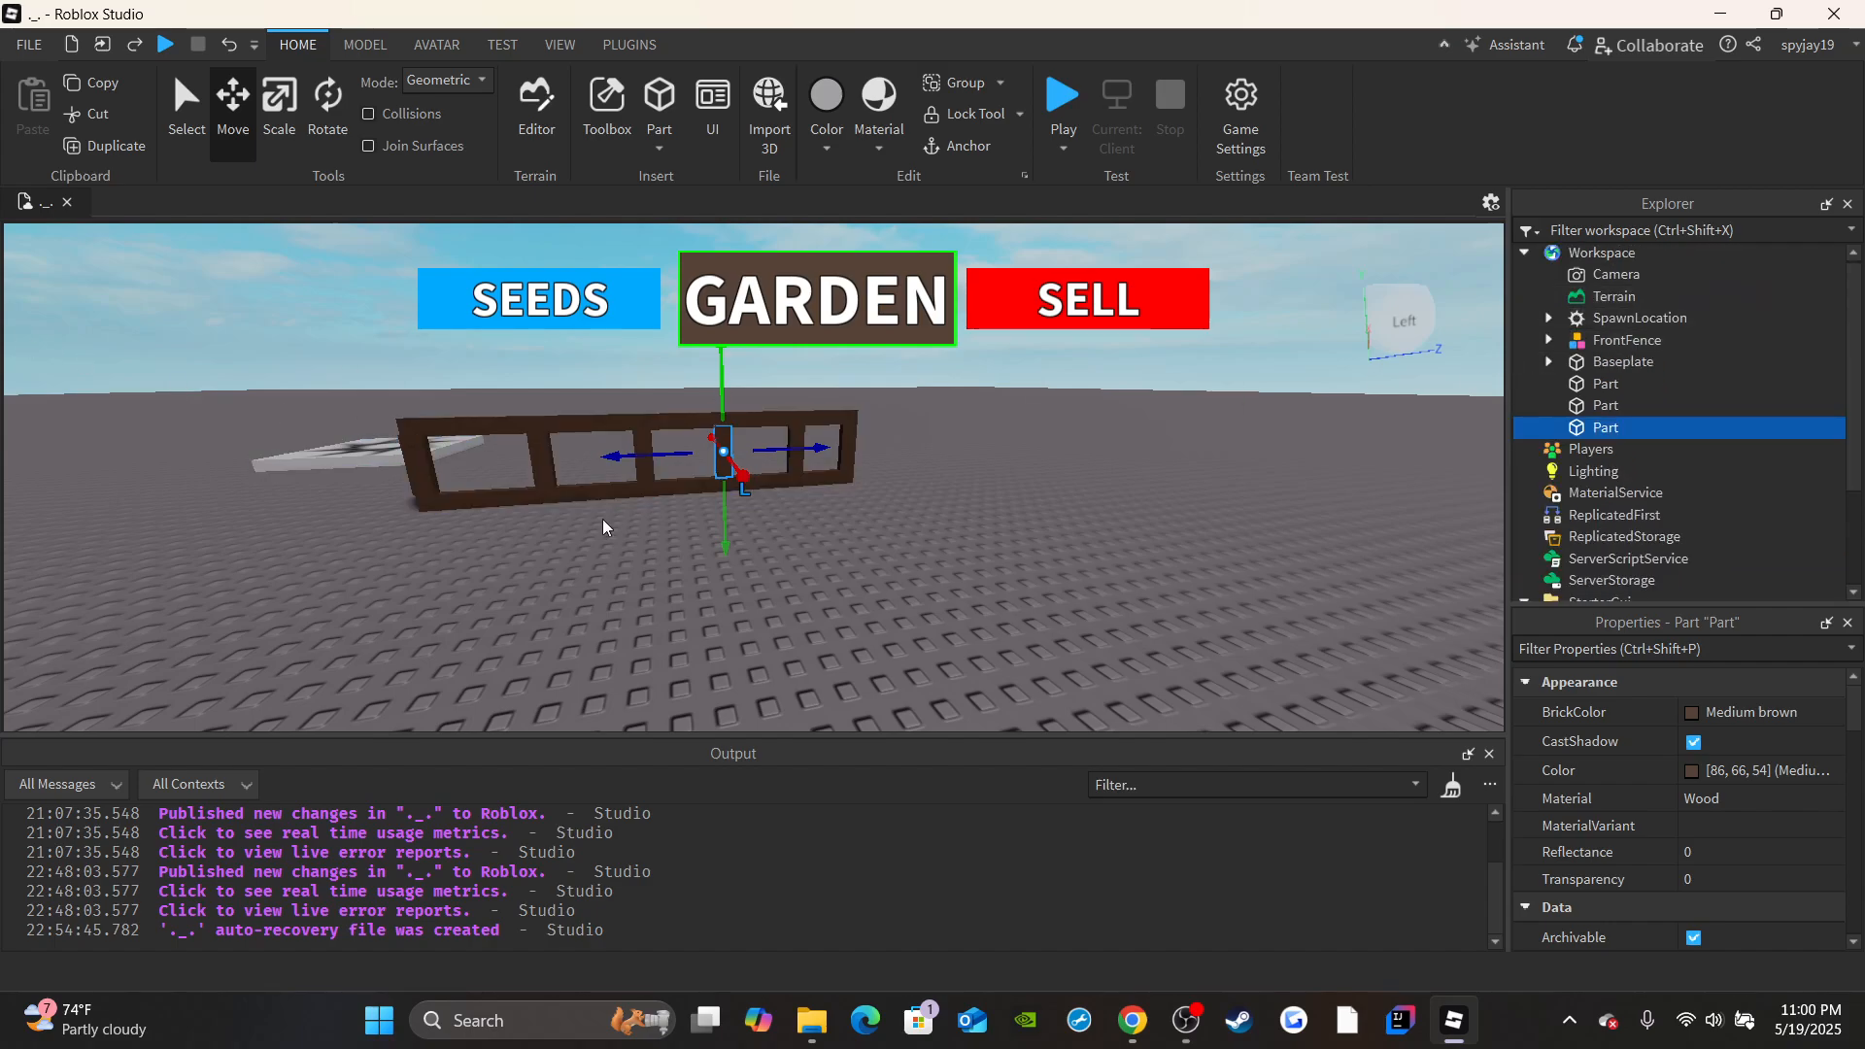
Move the copied post about 23.5 studs out from the front fence and about 64 studs across to the side rails.
{"action": "right_click_drag", "start_coordinate": [602, 518], "coordinate": [604, 519]}
{"action": "key", "text": "s"}
{"action": "left_click_drag", "start_coordinate": [972, 541], "coordinate": [820, 612]}
{"action": "right_click_drag", "start_coordinate": [853, 515], "coordinate": [853, 515]}
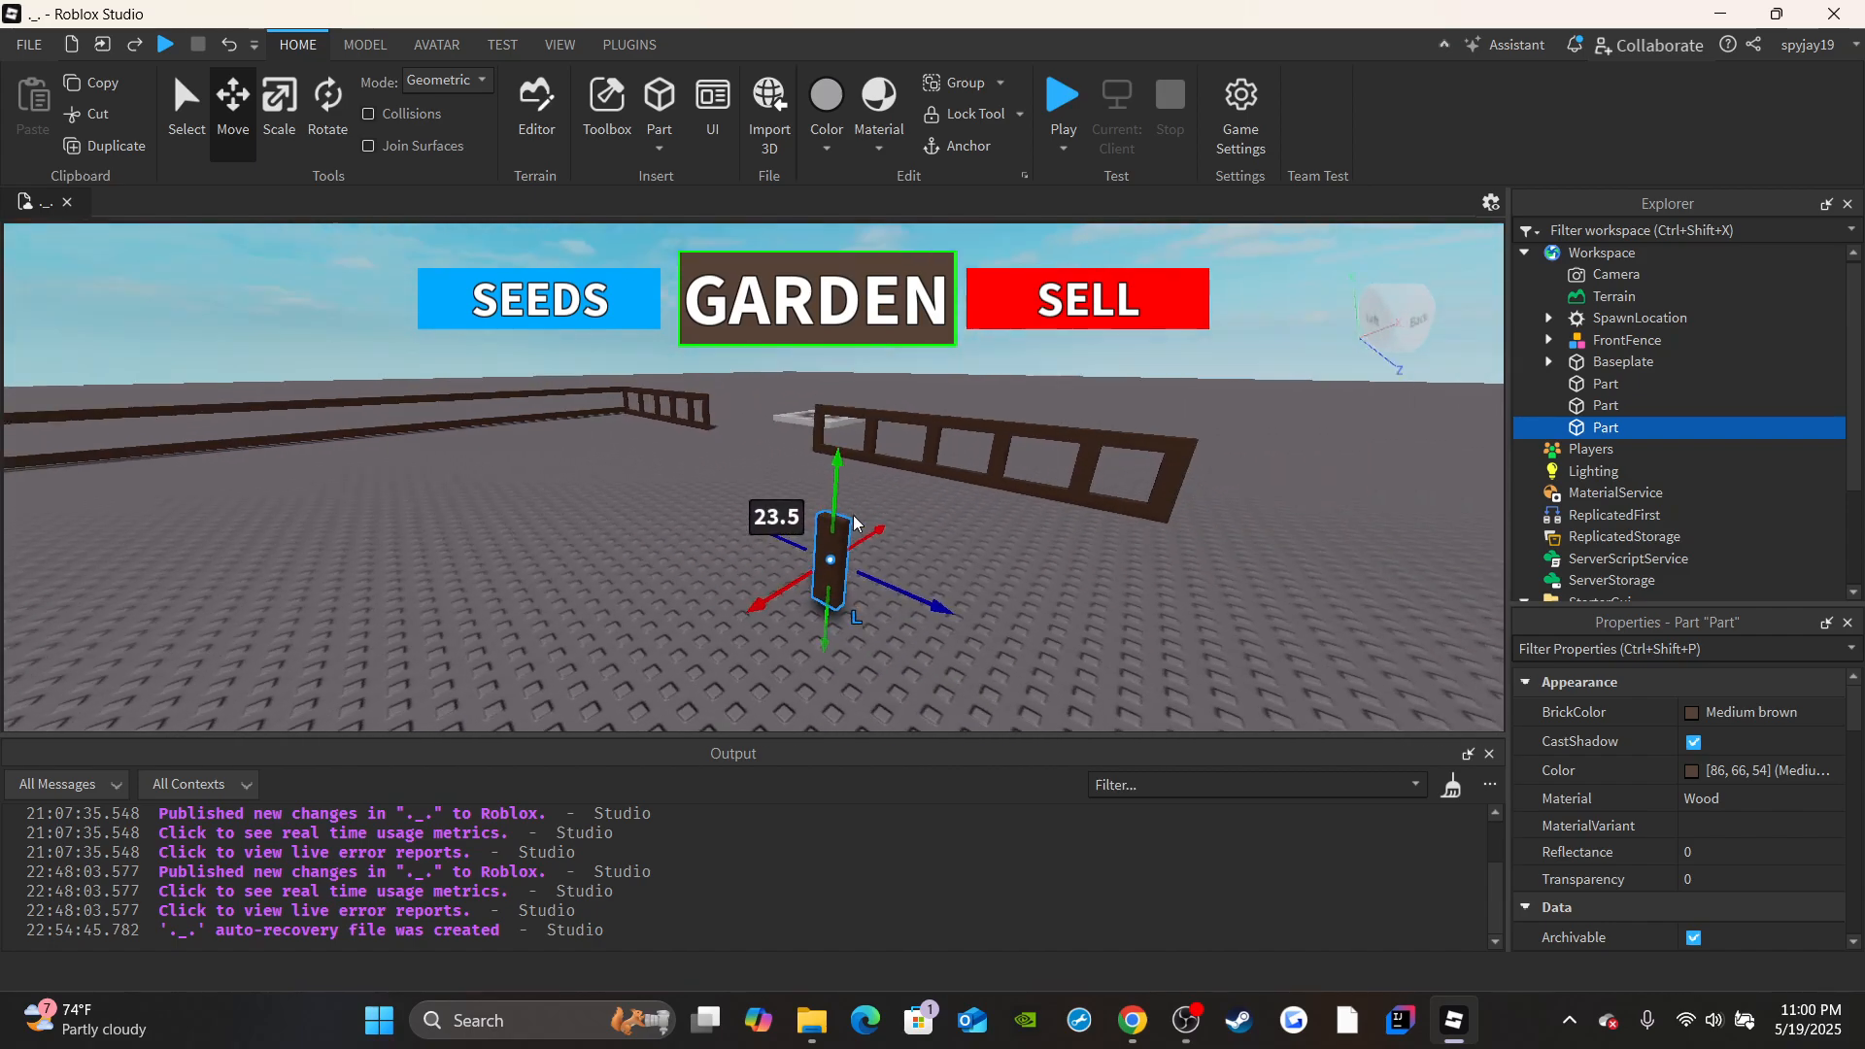
{"action": "key", "text": "w"}
{"action": "left_click_drag", "start_coordinate": [791, 544], "coordinate": [562, 366]}
{"action": "right_click_drag", "start_coordinate": [562, 366], "coordinate": [562, 365]}
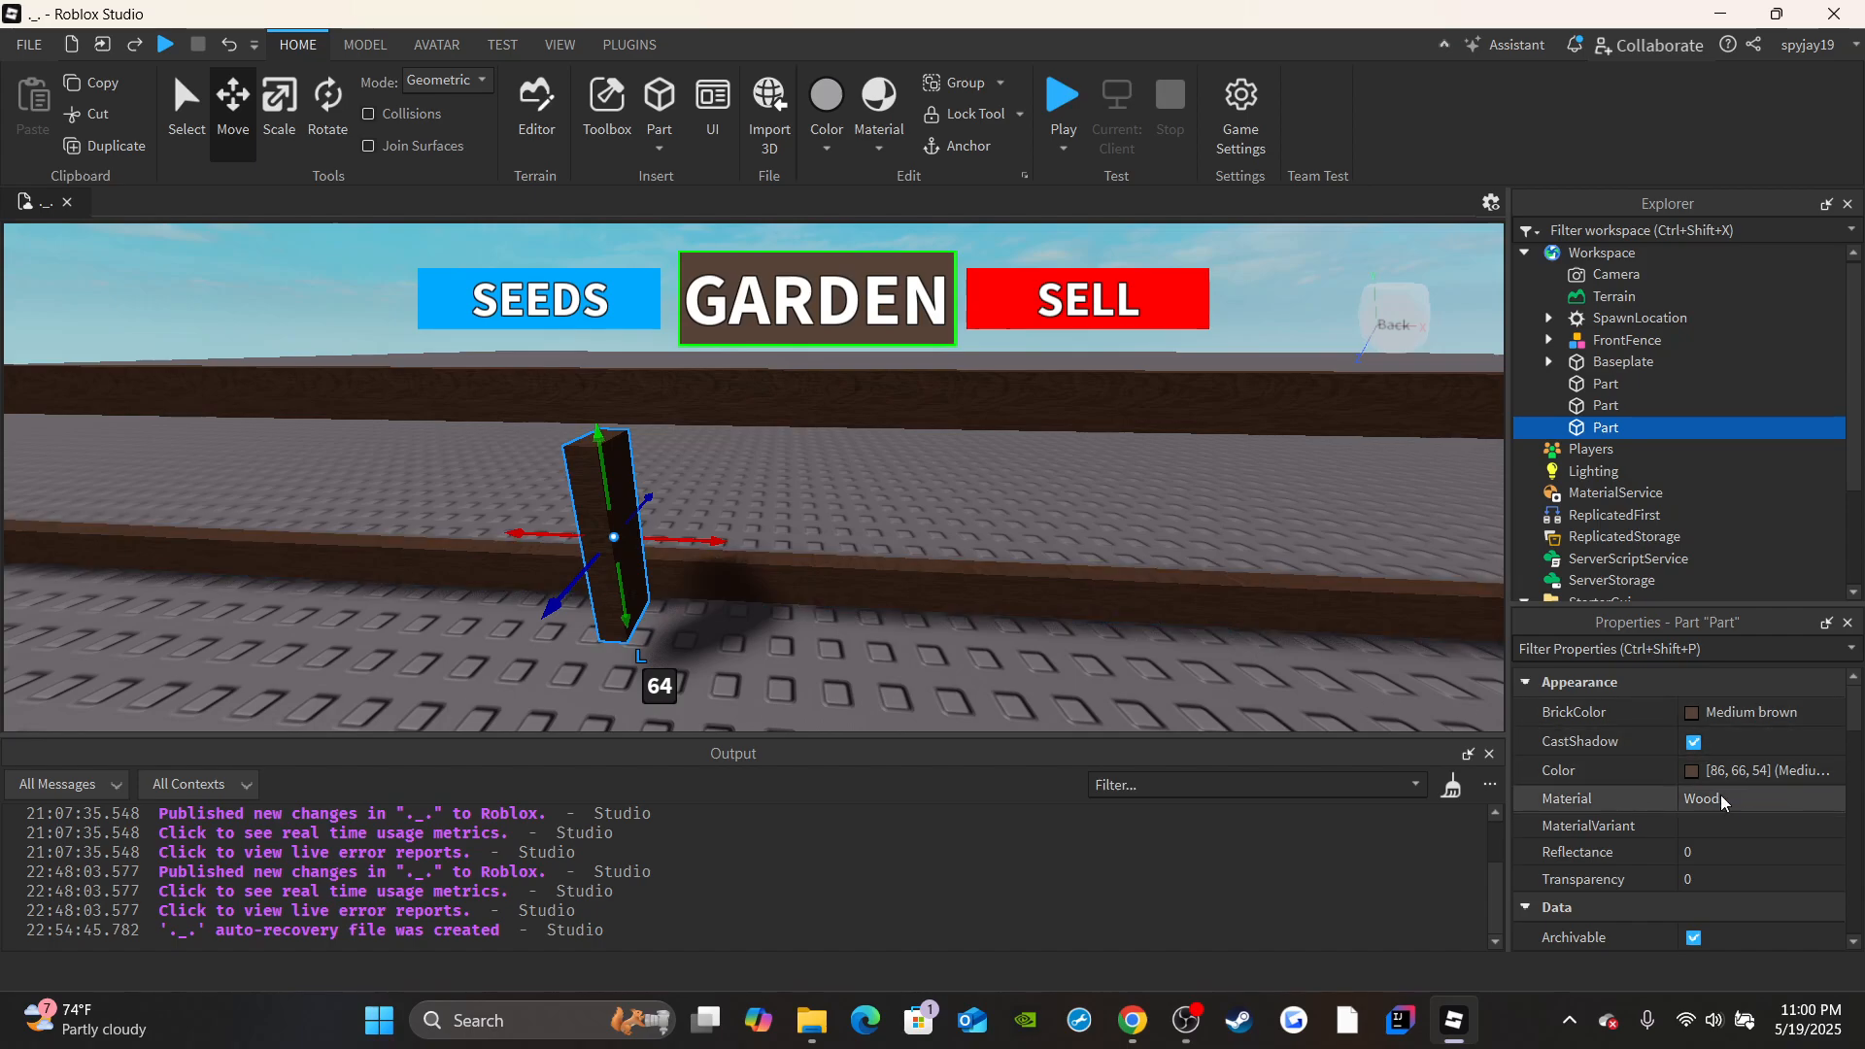
Try setting the post's PivotOffset Y orientation to 90, and undo it.
{"action": "scroll", "coordinate": [1721, 800], "scroll_direction": "down", "scroll_amount": 6}
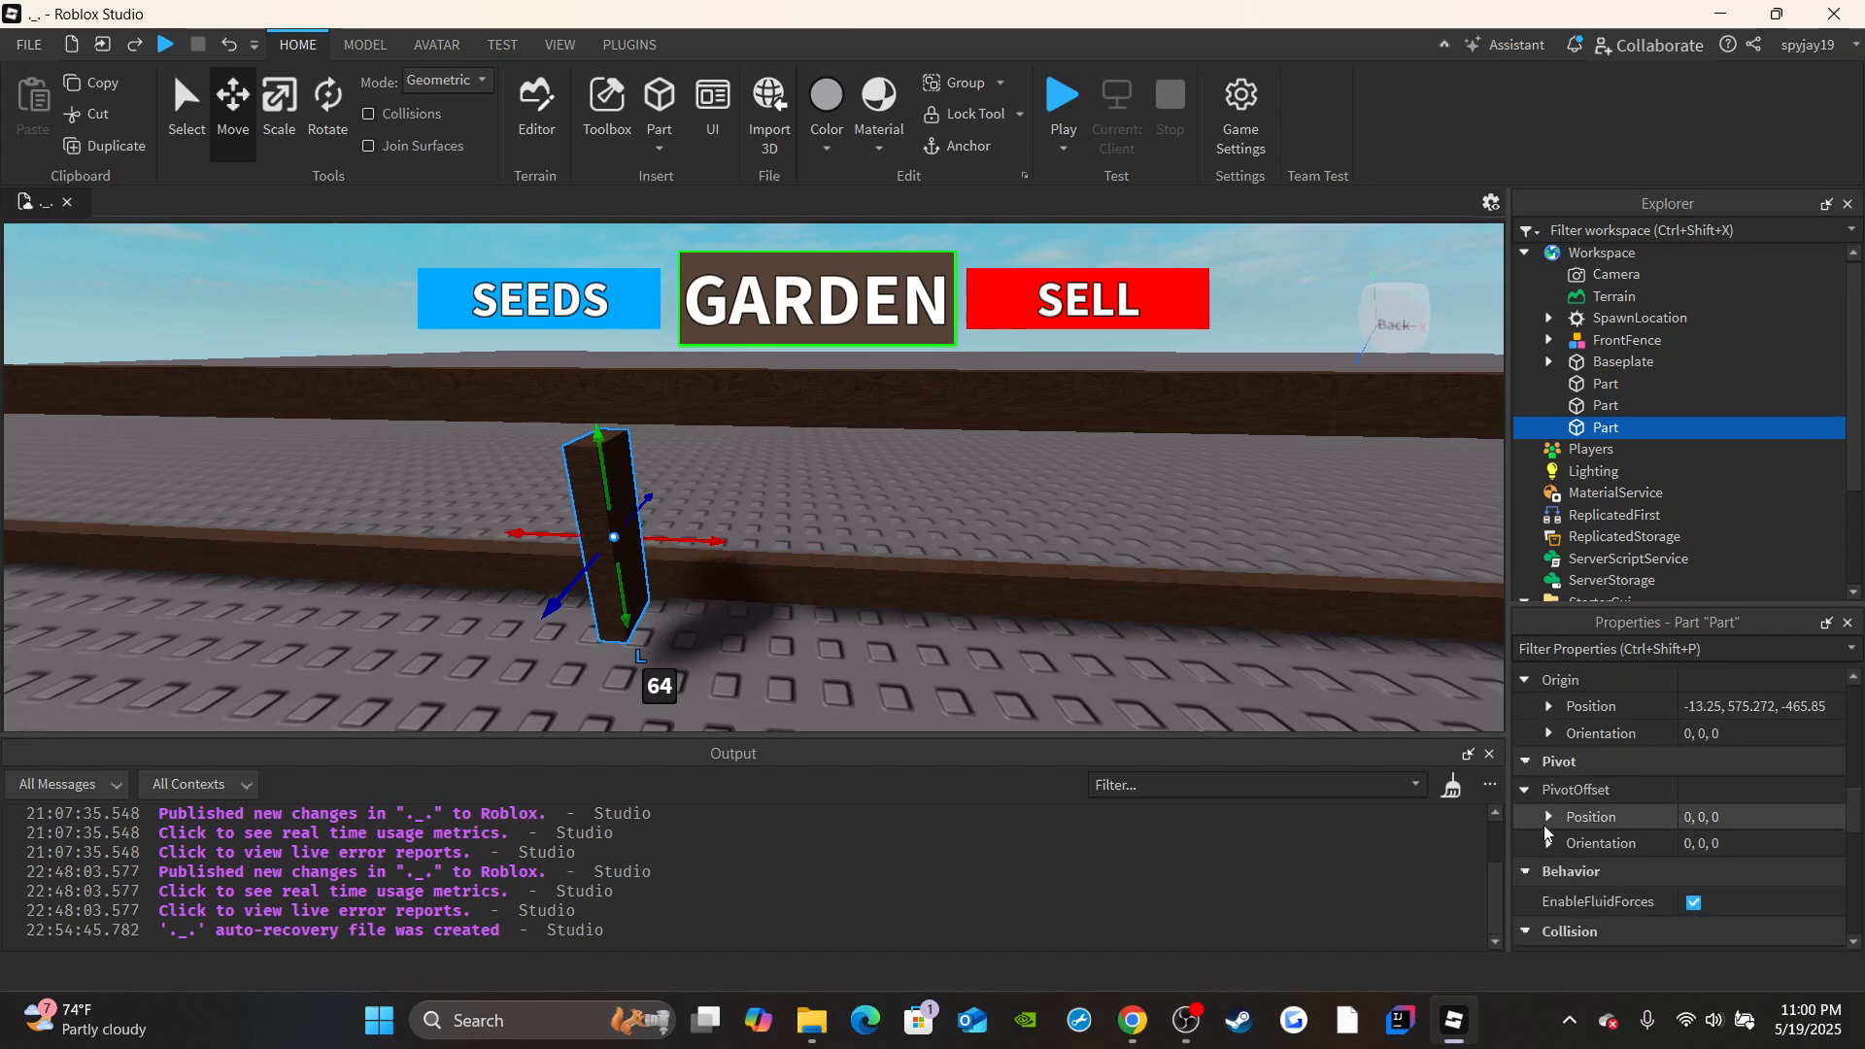
{"action": "left_click", "coordinate": [1548, 843]}
{"action": "left_click", "coordinate": [1737, 895]}
{"action": "type", "text": "90"}
{"action": "key", "text": "Return"}
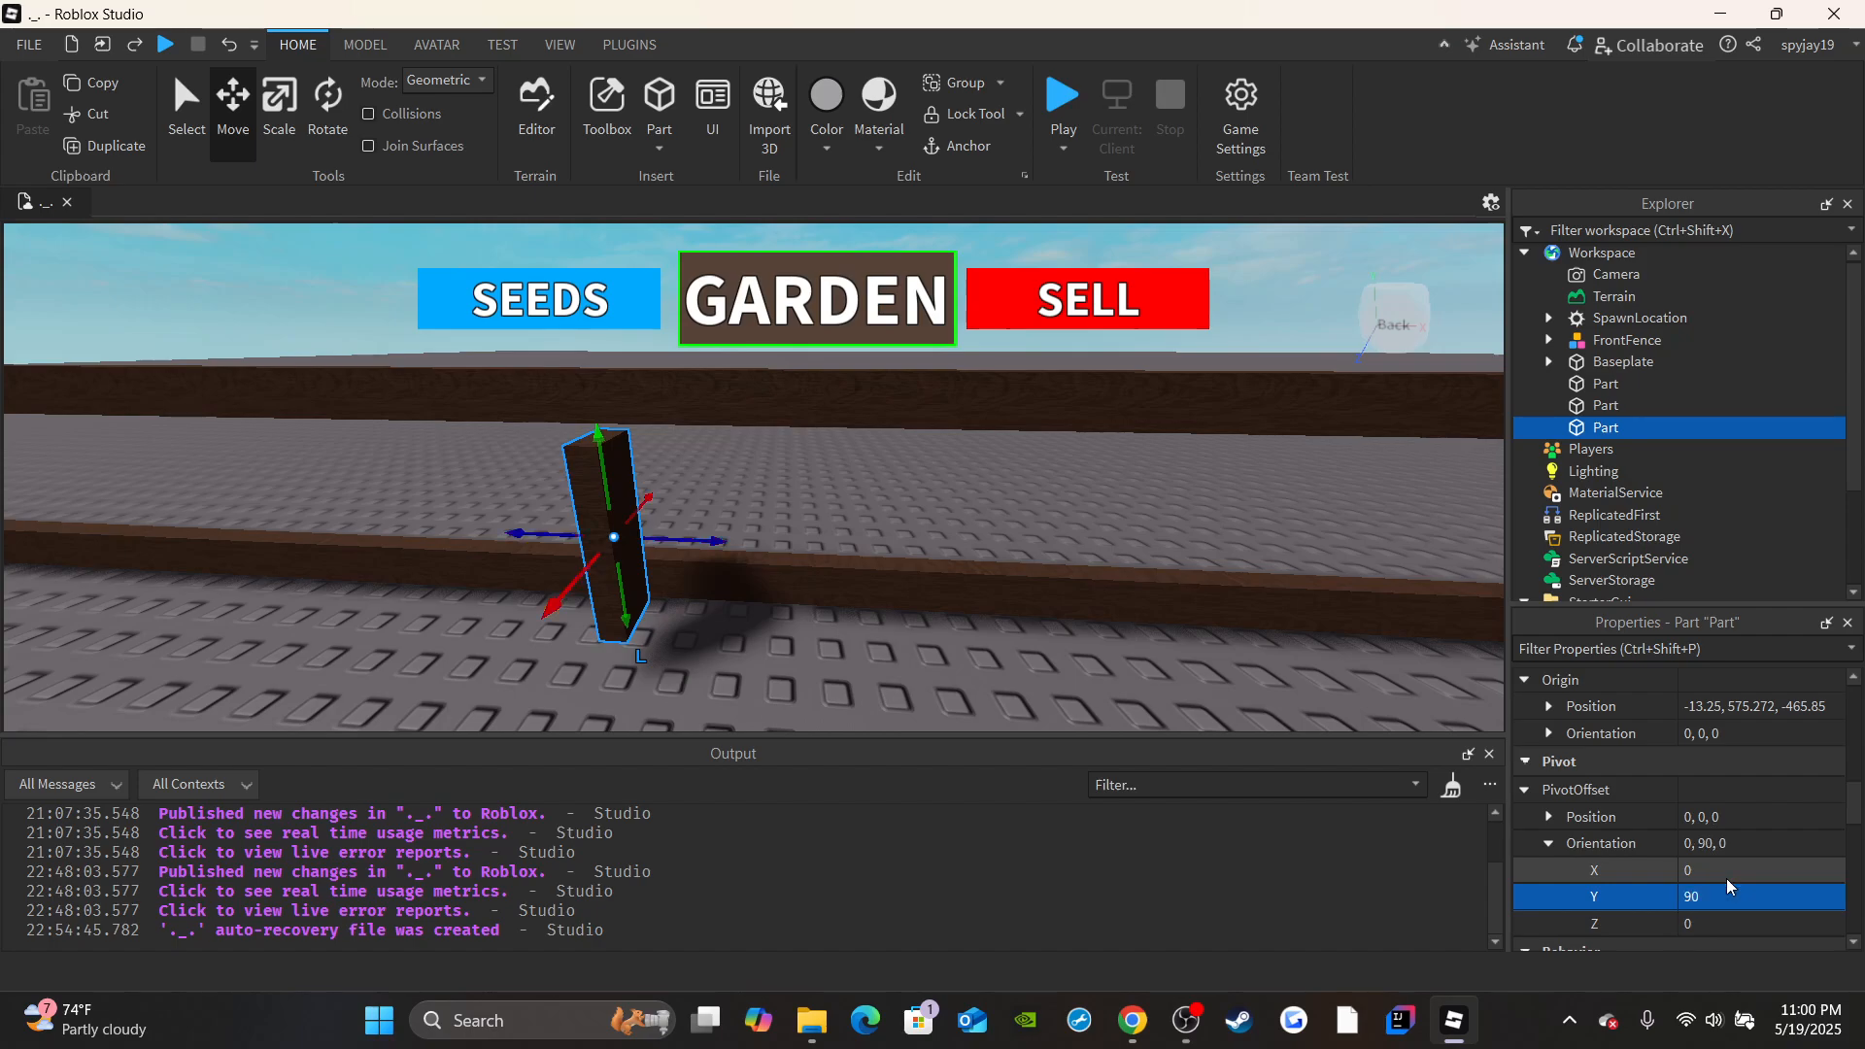
{"action": "key", "text": "ctrl+z"}
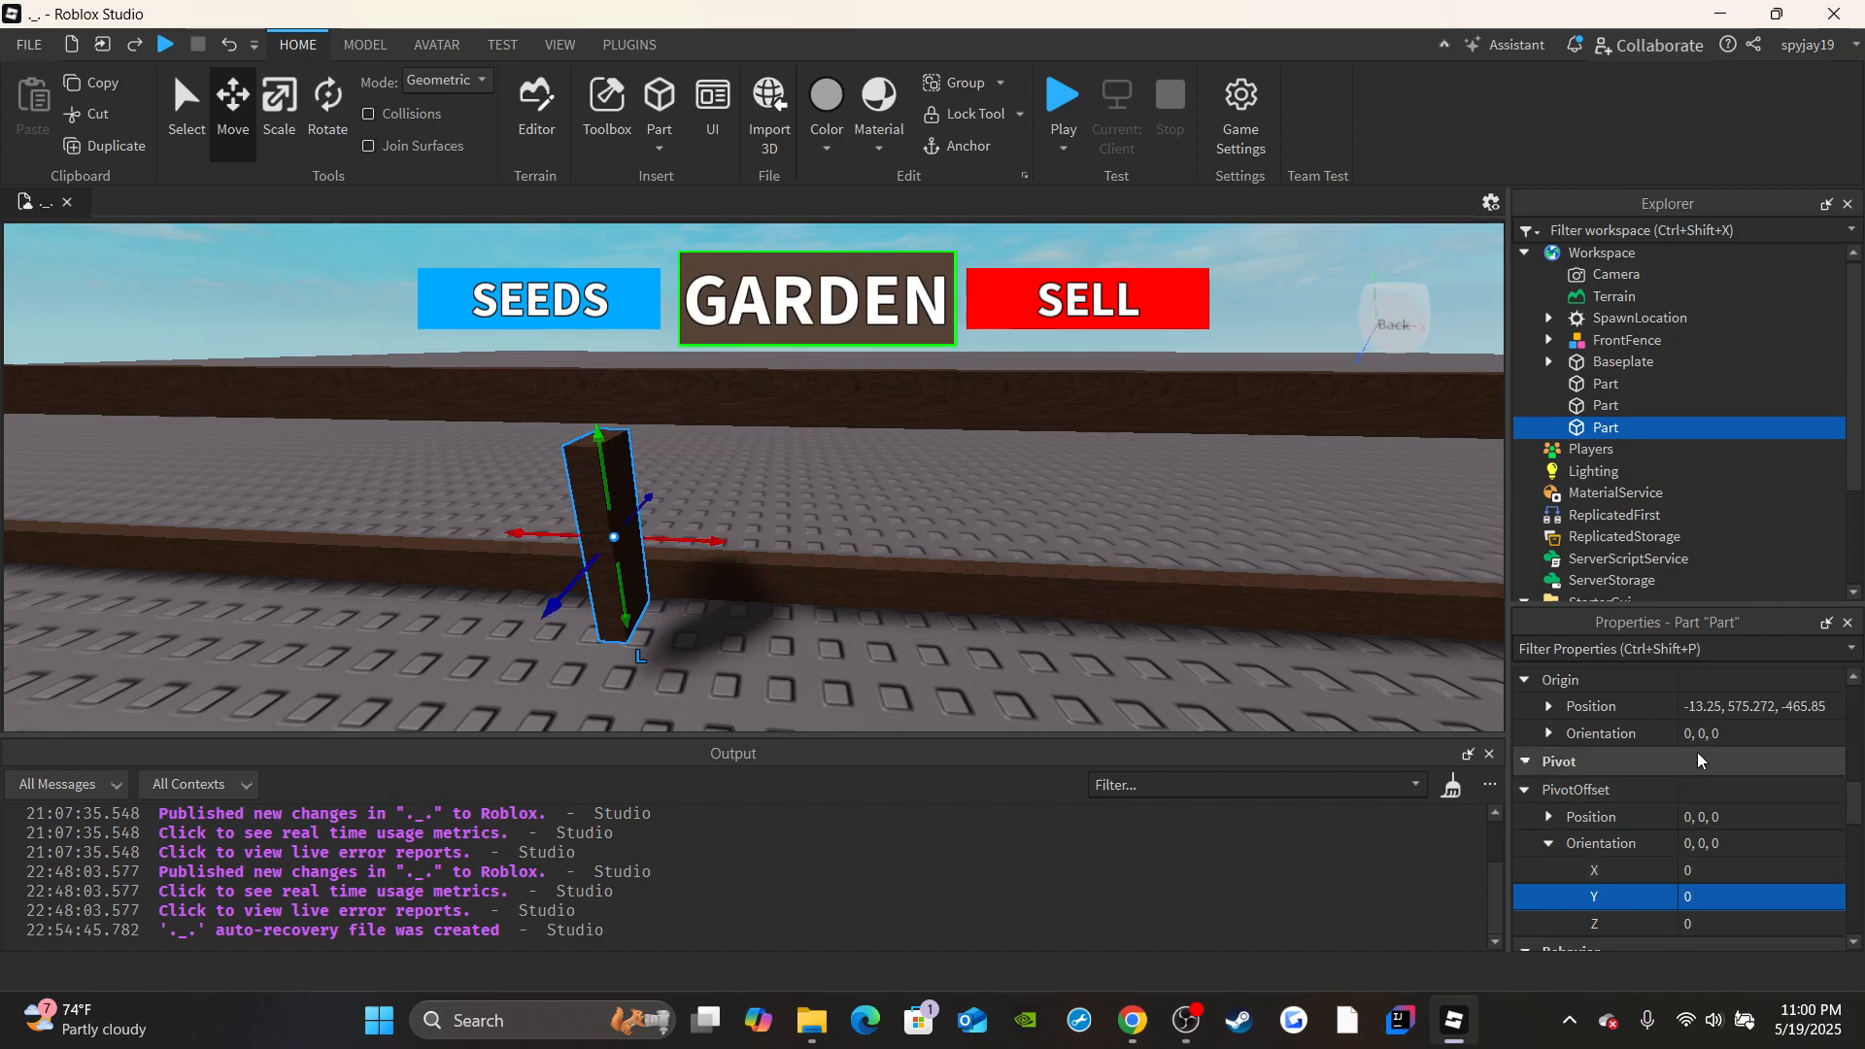
Try setting the post's Origin X orientation to 90, and undo it.
{"action": "left_click", "coordinate": [1548, 734]}
{"action": "left_click", "coordinate": [1704, 761]}
{"action": "type", "text": "90"}
{"action": "key", "text": "Return"}
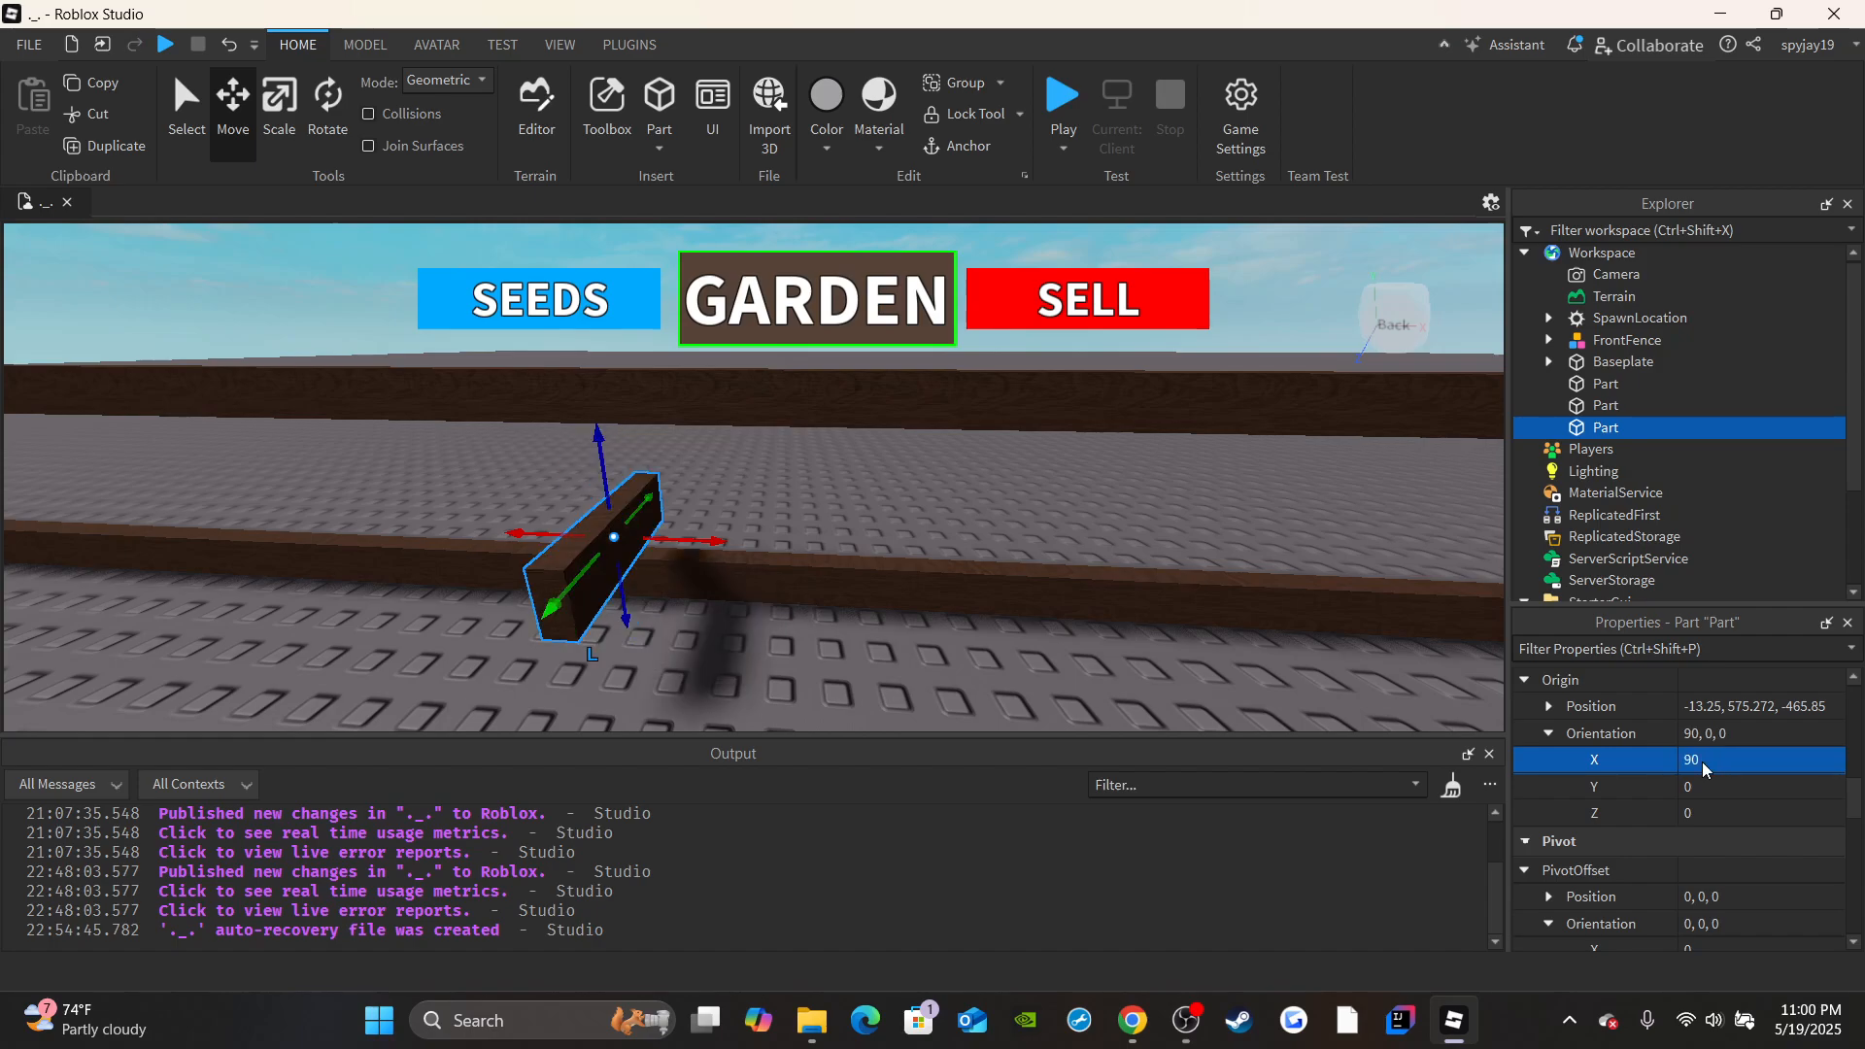
{"action": "key", "text": "ctrl+z"}
Set the post's Origin Y orientation to 90 to turn it in line with the side rails.
{"action": "left_click", "coordinate": [1743, 785]}
{"action": "type", "text": "9"}
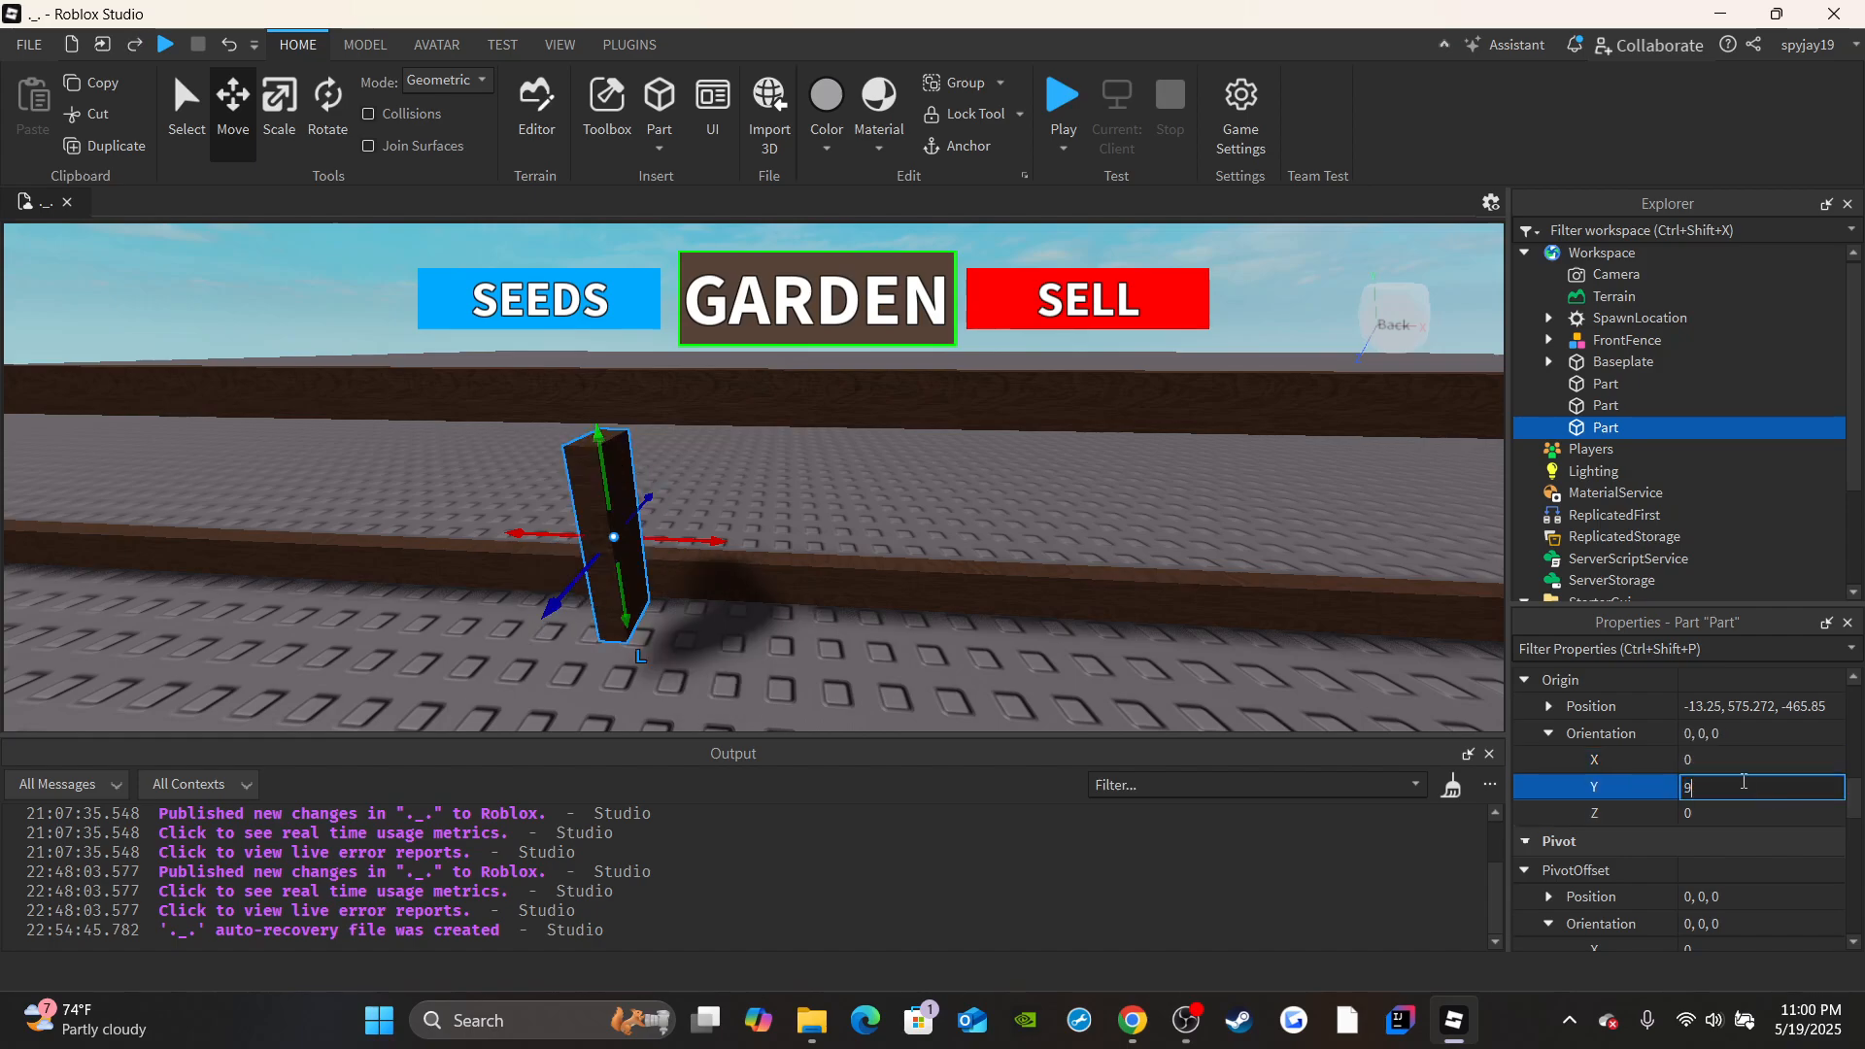
{"action": "type", "text": "0"}
{"action": "key", "text": "Return"}
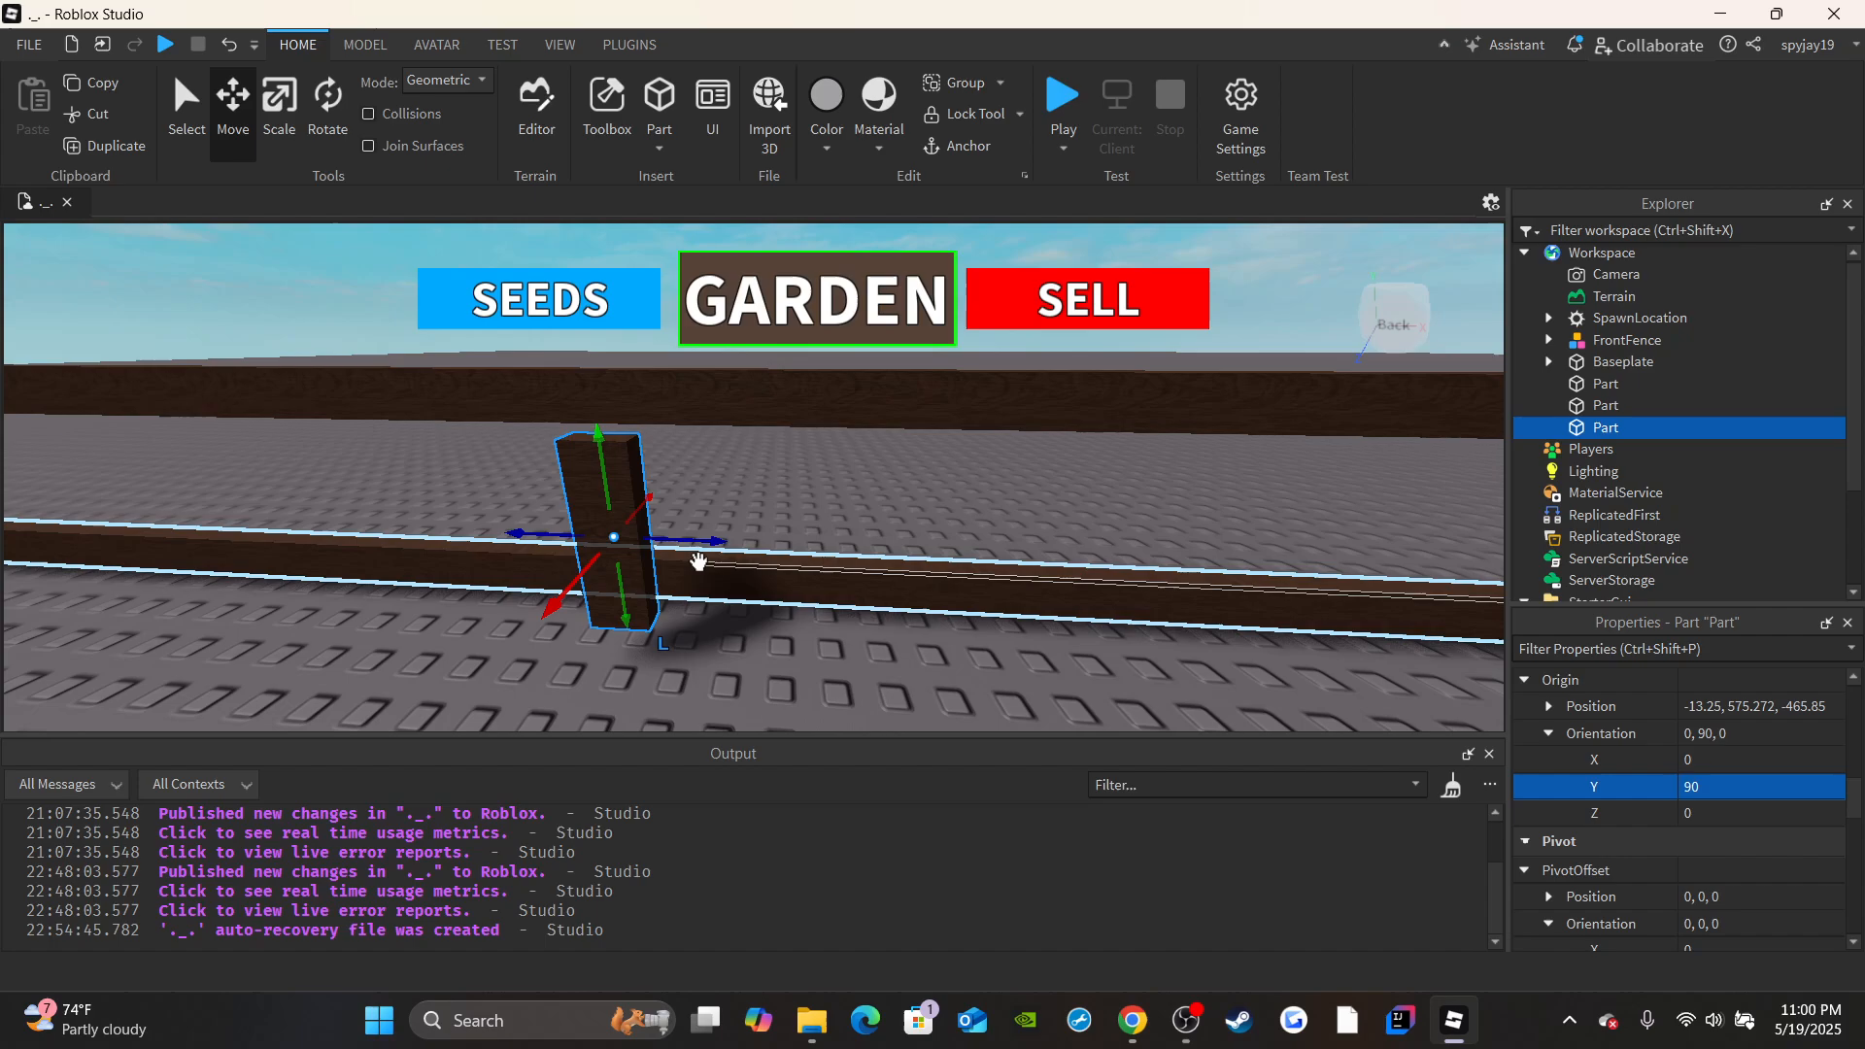
Move the post about 21 studs along the side rails toward the front corner and about 1.6 studs across into line with them.
{"action": "key", "text": "d"}
{"action": "left_click_drag", "start_coordinate": [714, 541], "coordinate": [1011, 529]}
{"action": "key", "text": "w"}
{"action": "mouse_move", "coordinate": [1010, 530]}
{"action": "right_mouse_down"}
{"action": "mouse_move", "coordinate": [1026, 507]}
{"action": "mouse_move", "coordinate": [1010, 505]}
{"action": "right_mouse_up"}
{"action": "key", "text": "s"}
{"action": "left_click_drag", "start_coordinate": [854, 479], "coordinate": [748, 483]}
{"action": "key", "text": "a"}
{"action": "right_click_drag", "start_coordinate": [748, 483], "coordinate": [729, 501]}
{"action": "key", "text": "d"}
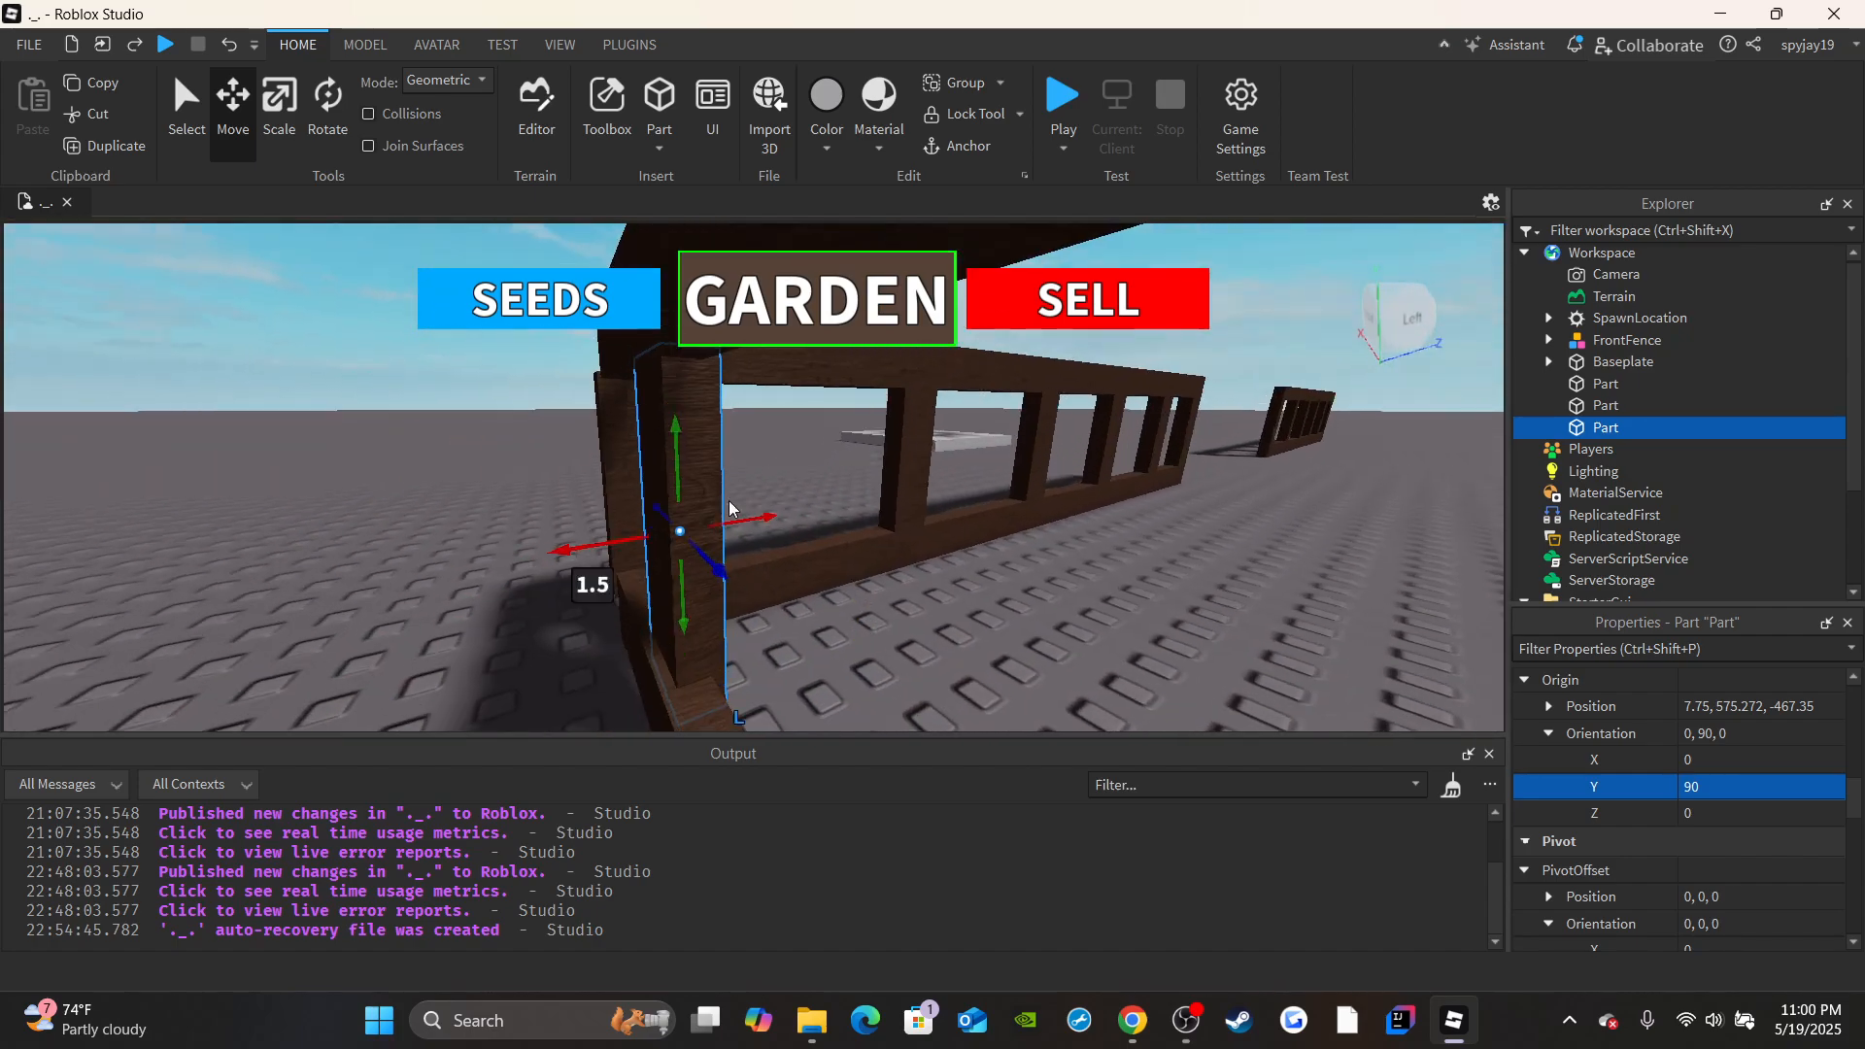
{"action": "left_click_drag", "start_coordinate": [571, 549], "coordinate": [556, 549]}
{"action": "right_click_drag", "start_coordinate": [571, 539], "coordinate": [574, 538]}
{"action": "key", "text": "a"}
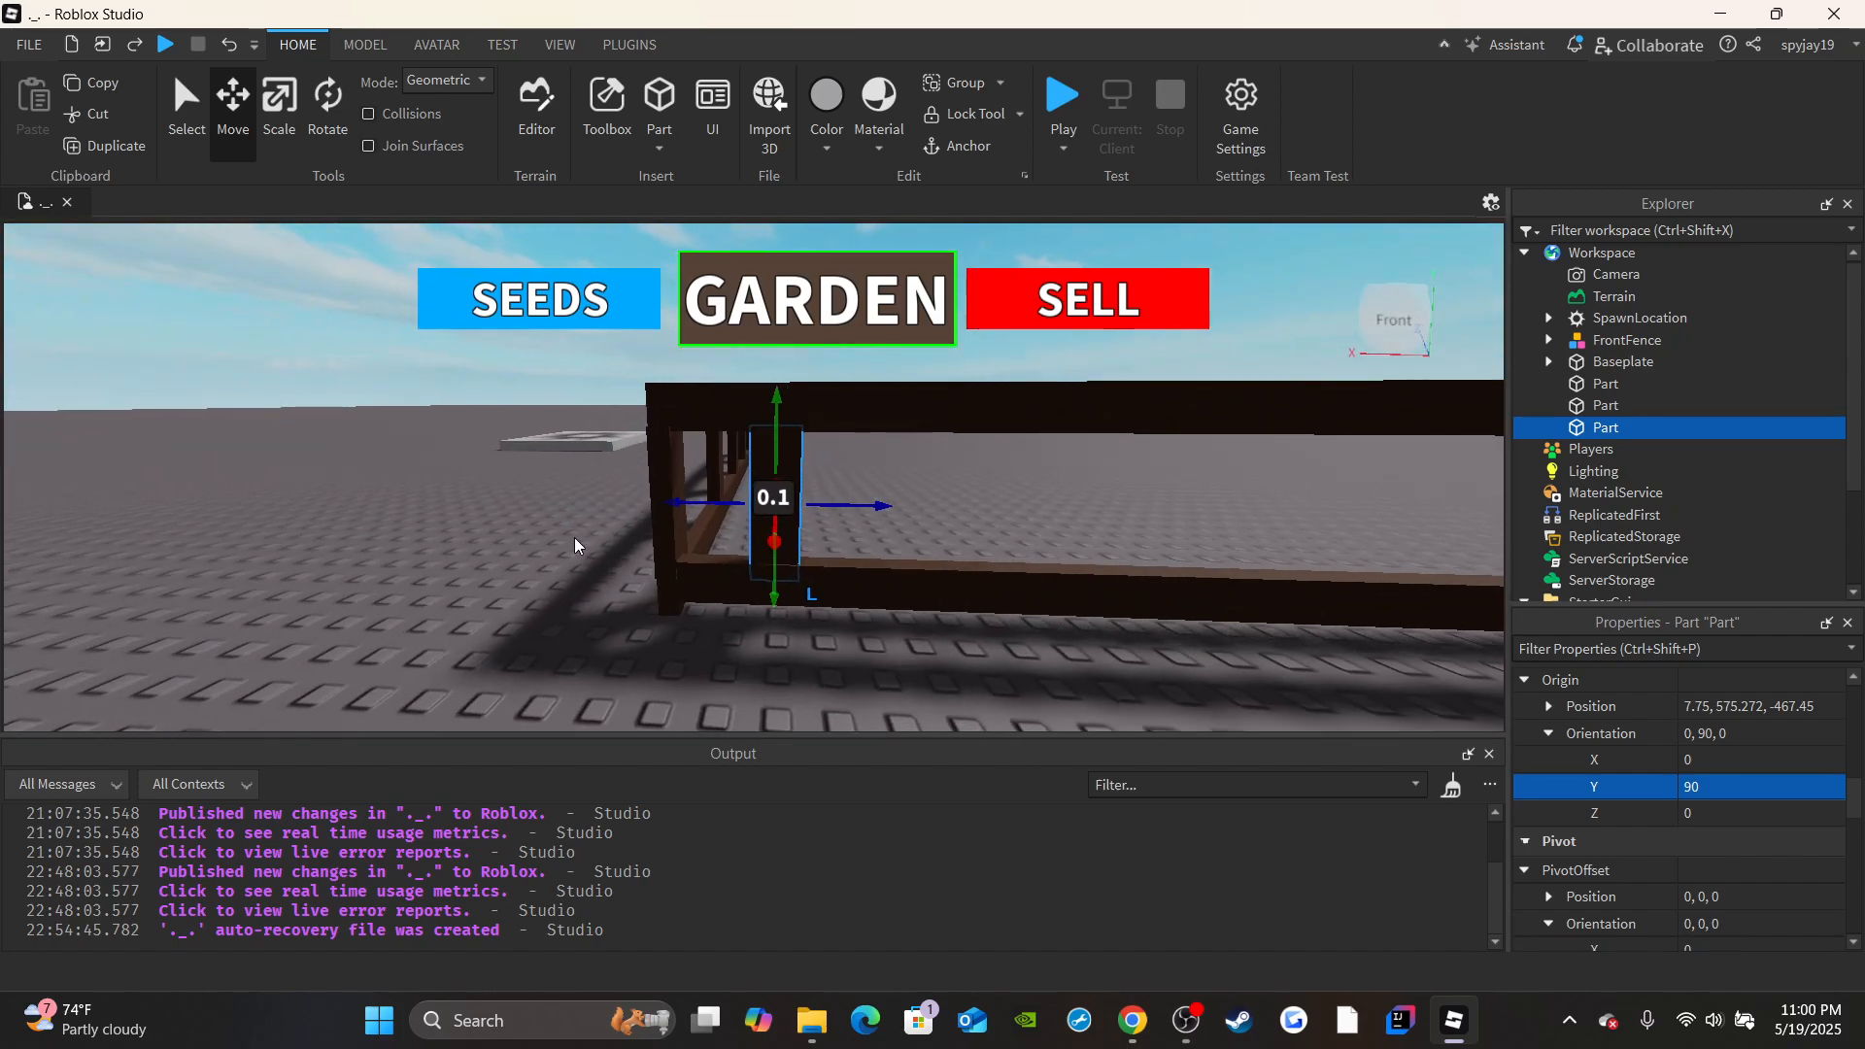
Scale the post's height to fit between the upper and lower side rails.
{"action": "key", "text": "w"}
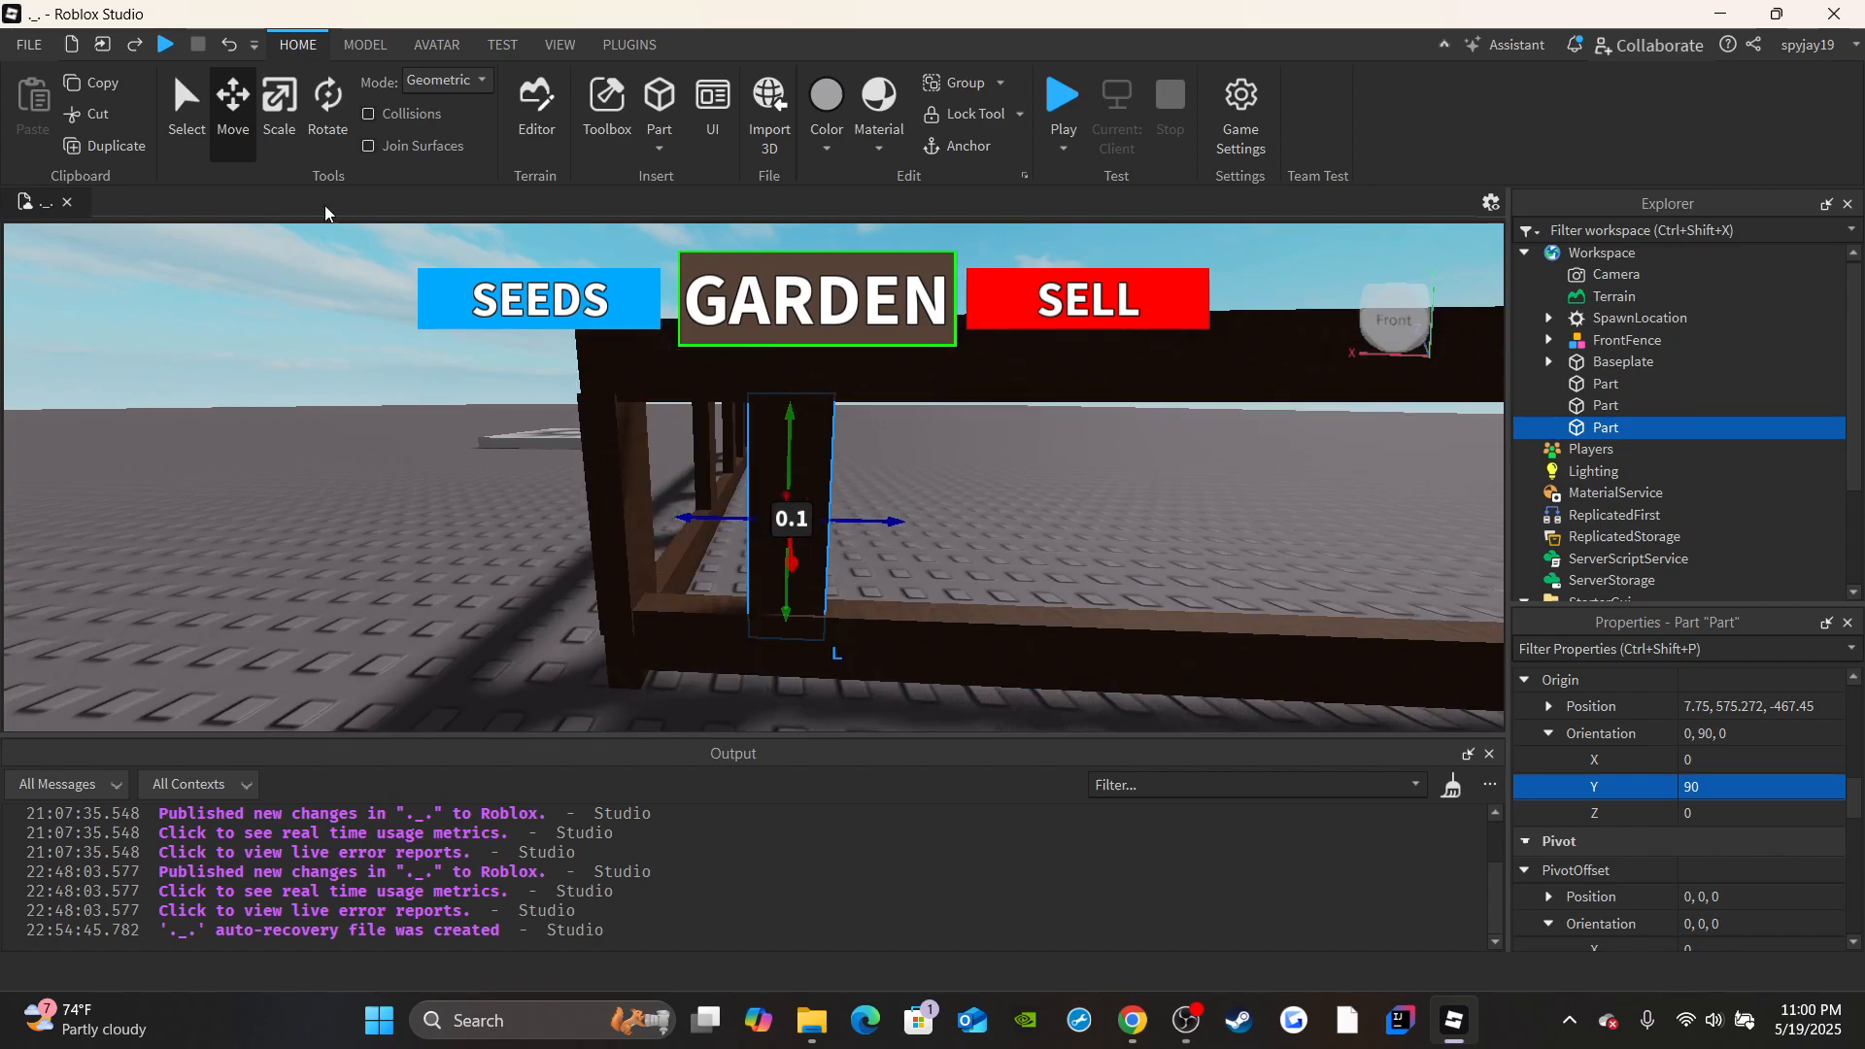
{"action": "left_click_drag", "start_coordinate": [786, 651], "coordinate": [797, 662]}
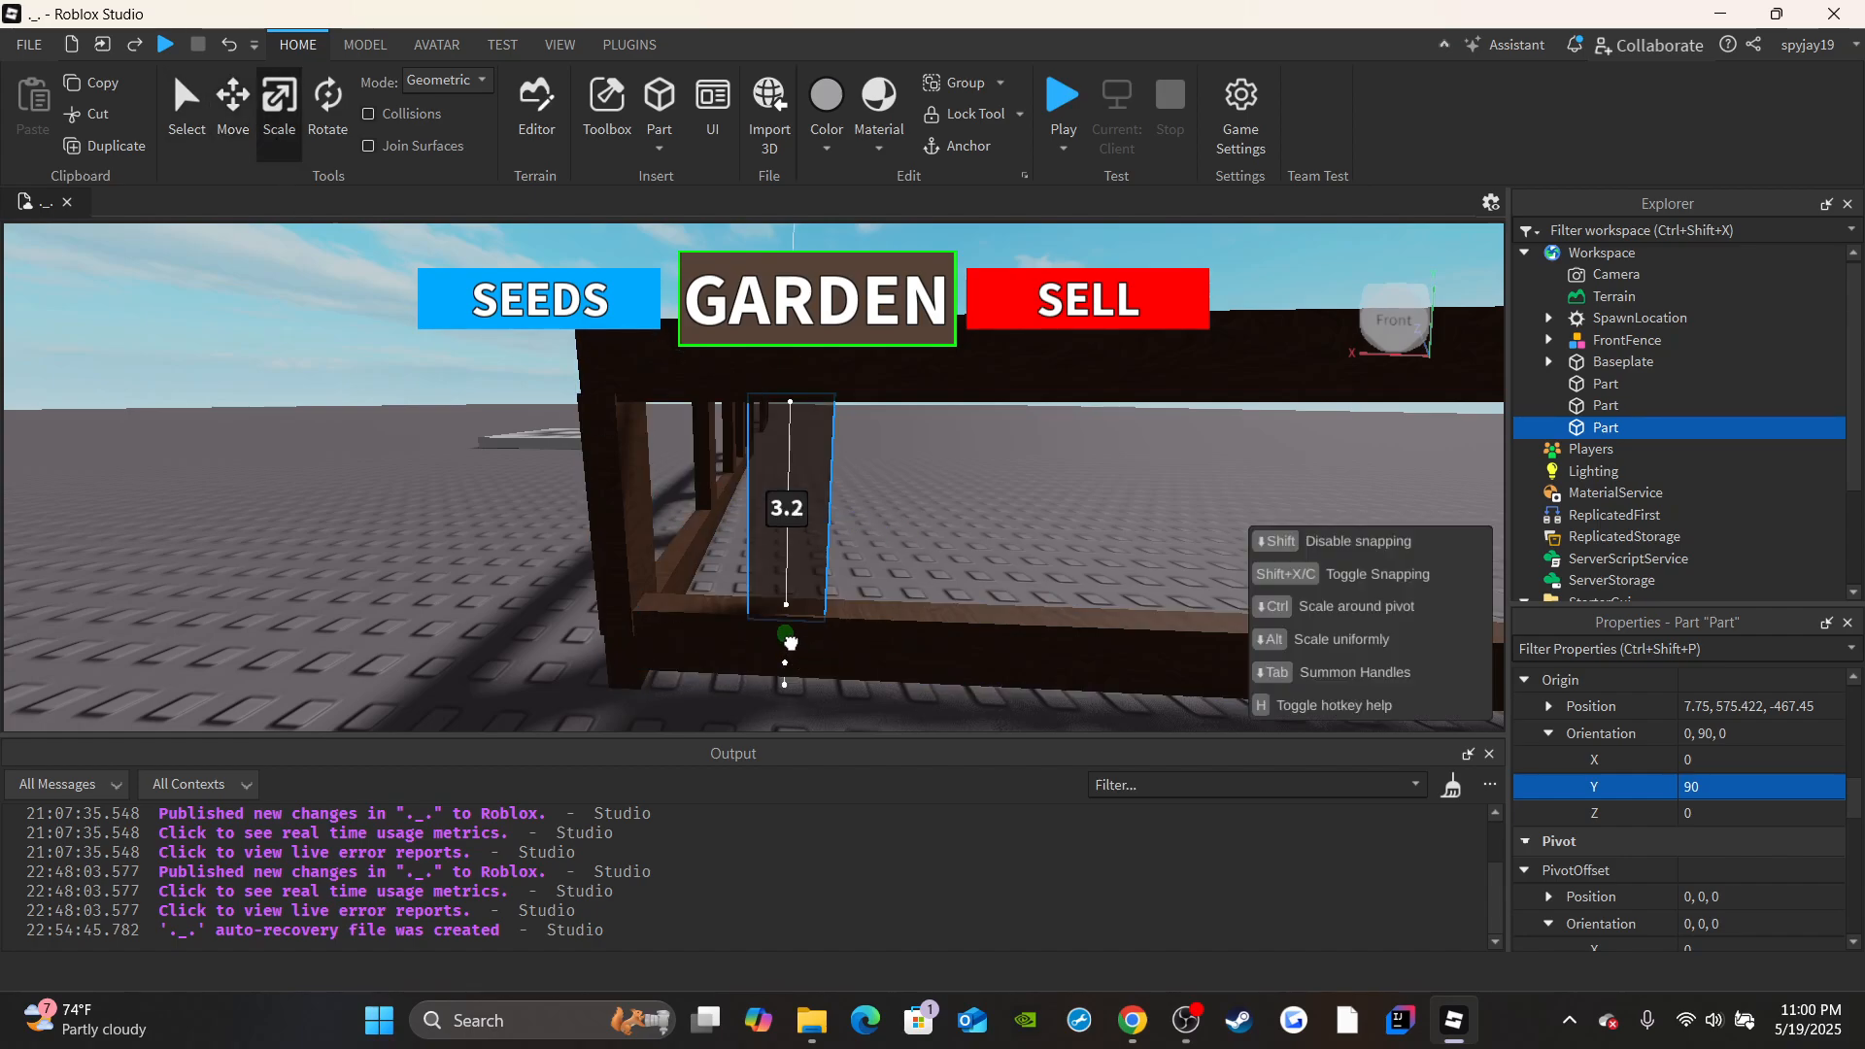
{"action": "left_click_drag", "start_coordinate": [793, 641], "coordinate": [792, 640]}
{"action": "right_click_drag", "start_coordinate": [839, 506], "coordinate": [839, 487]}
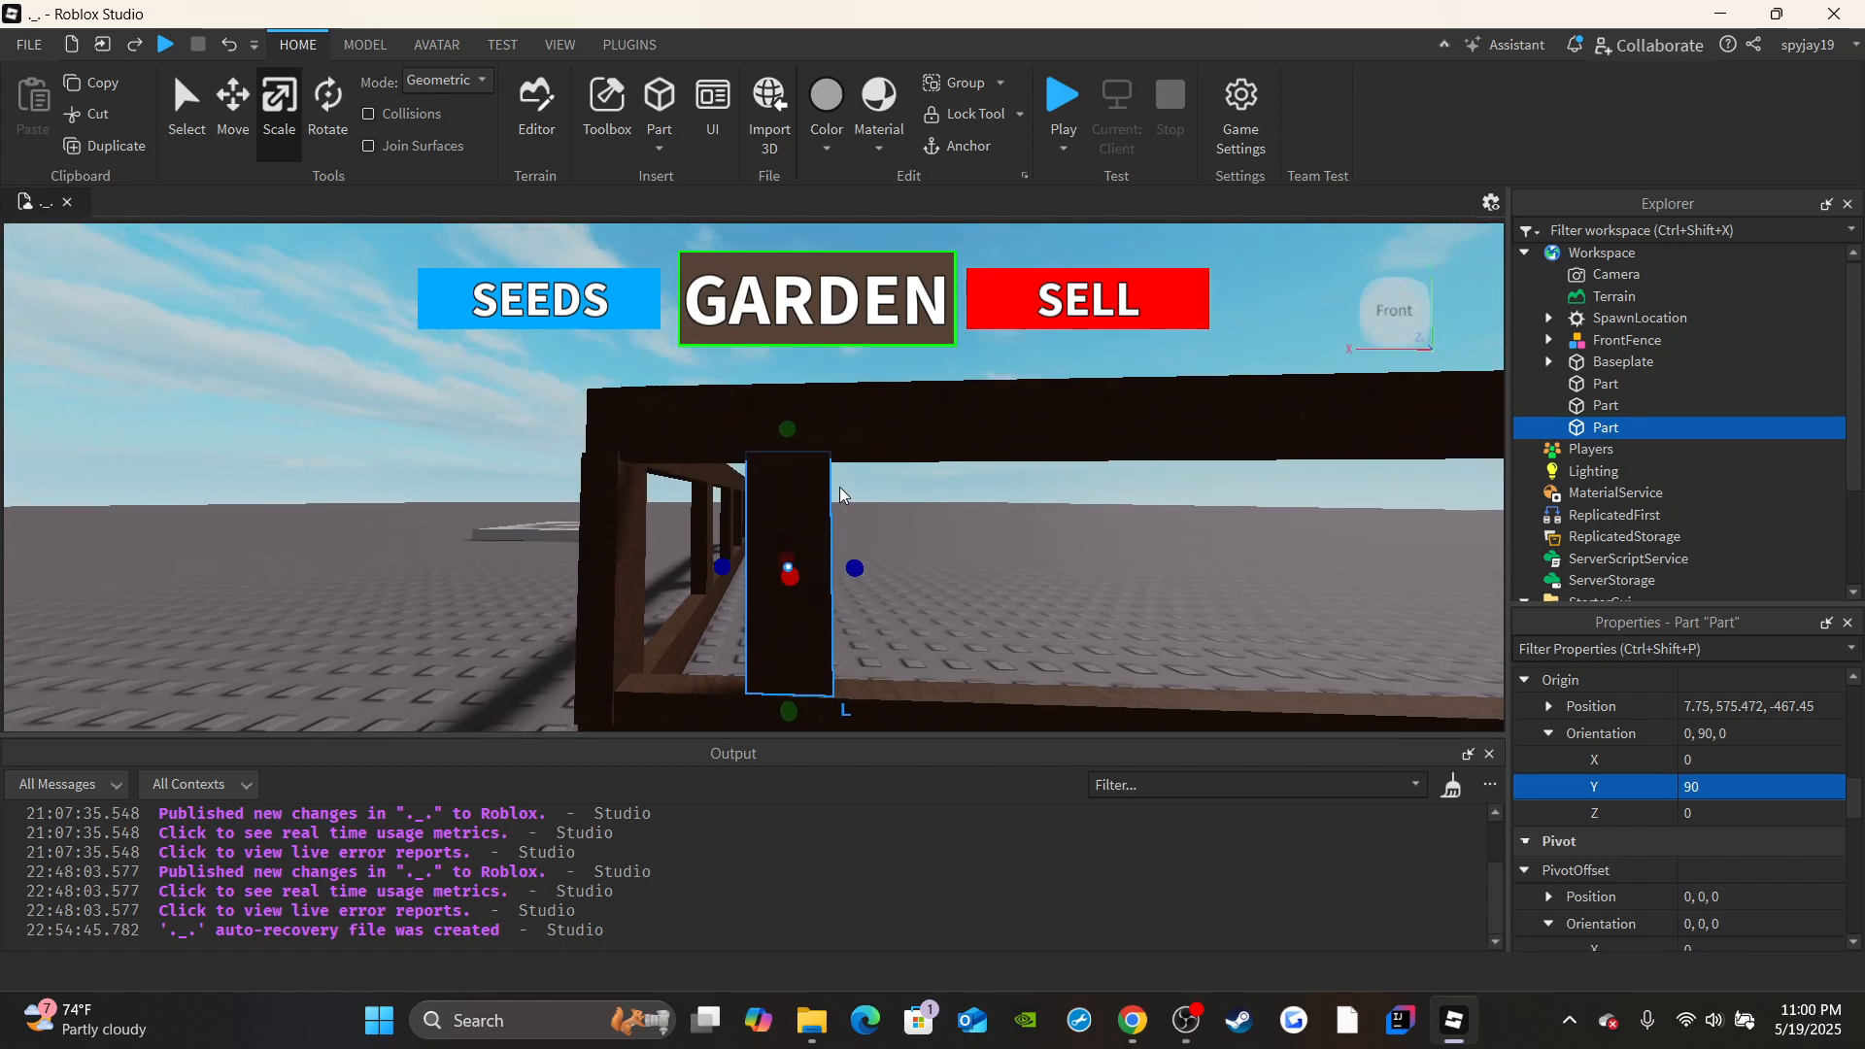
{"action": "left_click_drag", "start_coordinate": [783, 431], "coordinate": [783, 428]}
Place three duplicate posts along the side rails at roughly even spacing, pulling the third back about 3.2 studs.
{"action": "right_click_drag", "start_coordinate": [884, 552], "coordinate": [835, 500]}
{"action": "key", "text": "ctrl+d"}
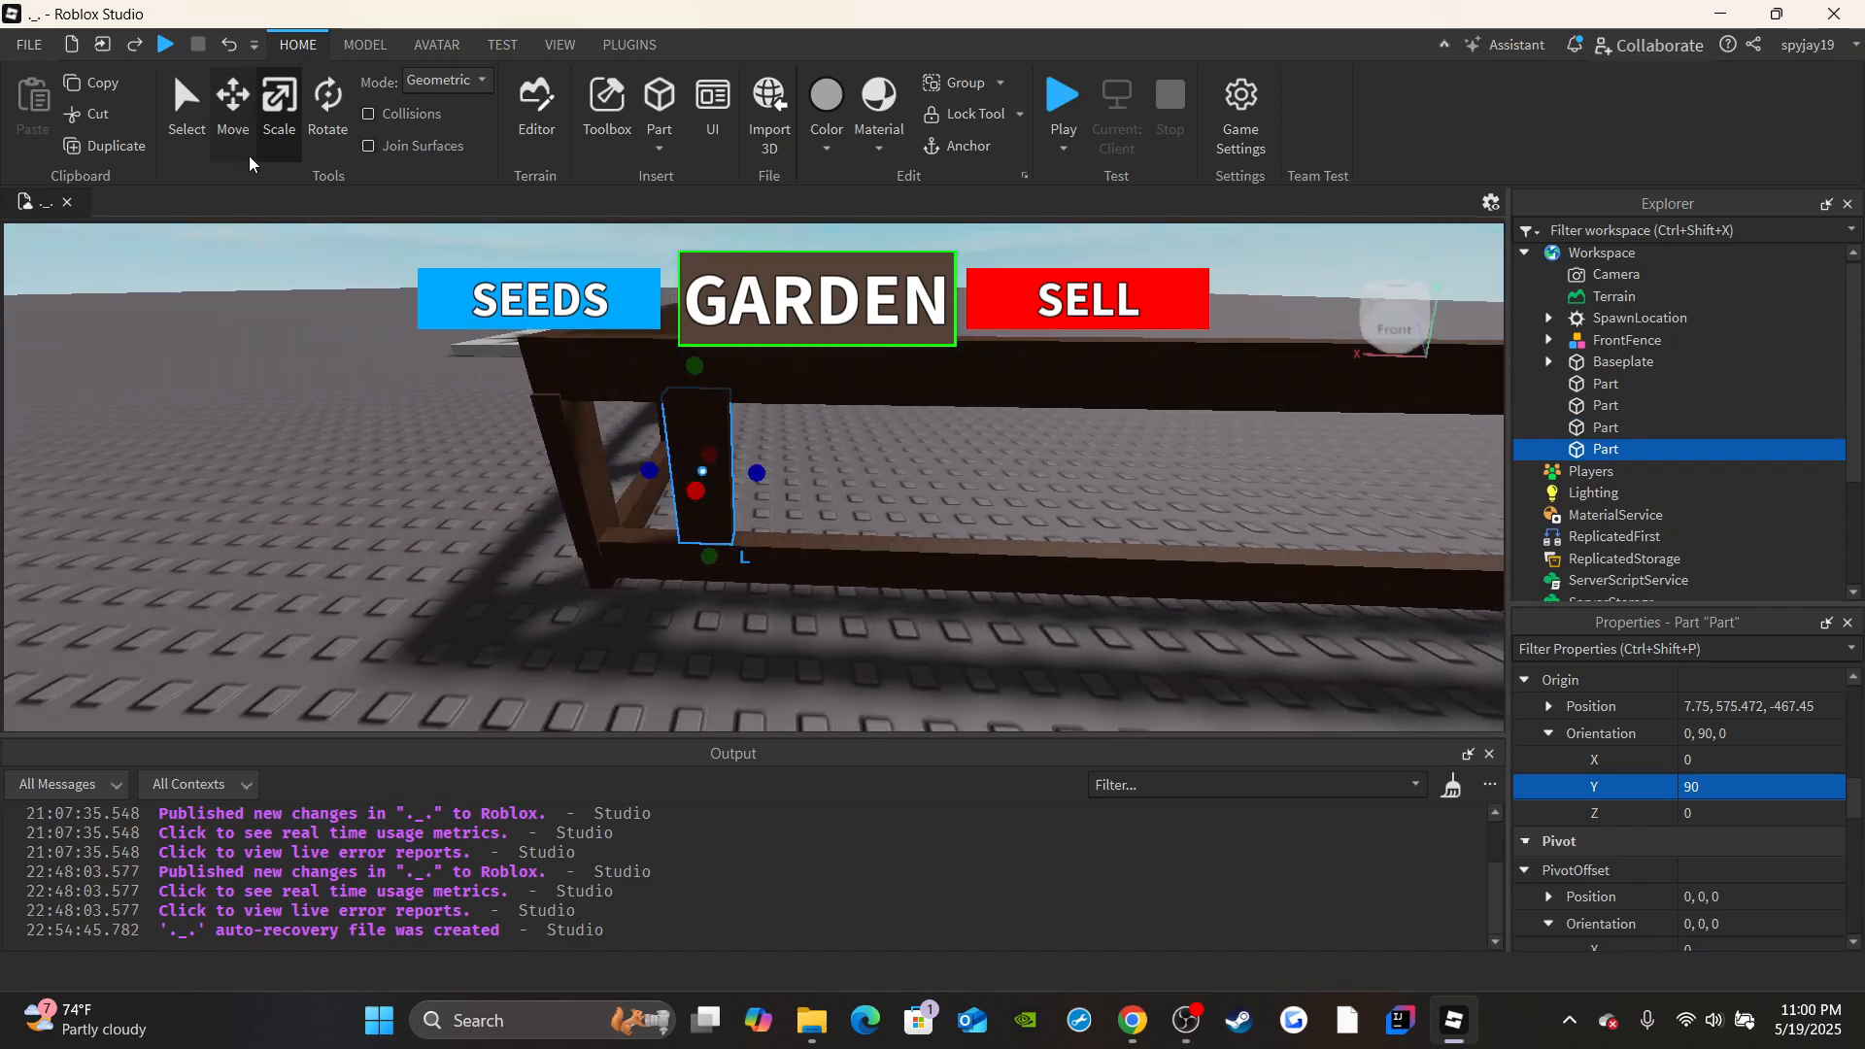
{"action": "key", "text": "ctrl+2"}
{"action": "mouse_move", "coordinate": [812, 472]}
{"action": "left_mouse_down"}
{"action": "mouse_move", "coordinate": [837, 491]}
{"action": "mouse_move", "coordinate": [750, 486]}
{"action": "mouse_move", "coordinate": [813, 492]}
{"action": "left_mouse_up"}
{"action": "key", "text": "ctrl+d"}
{"action": "left_click", "coordinate": [146, 154]}
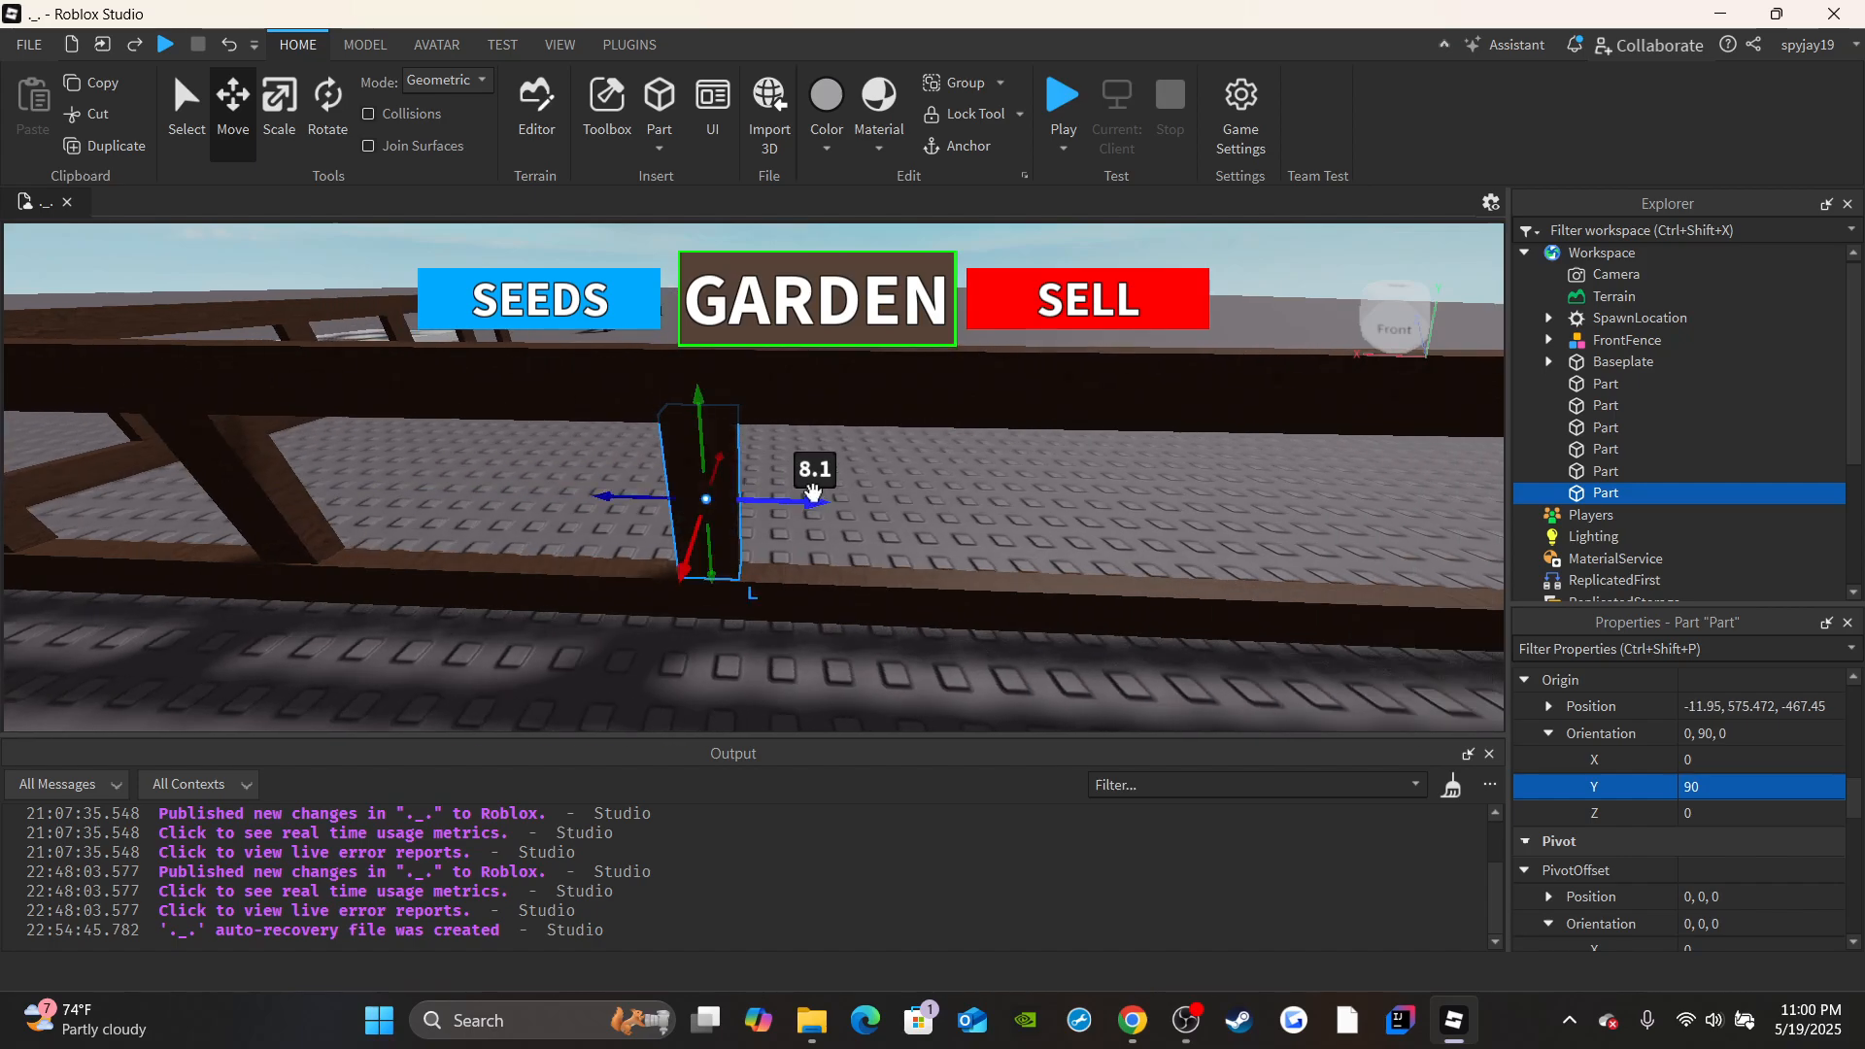
{"action": "left_click_drag", "start_coordinate": [596, 485], "coordinate": [601, 490]}
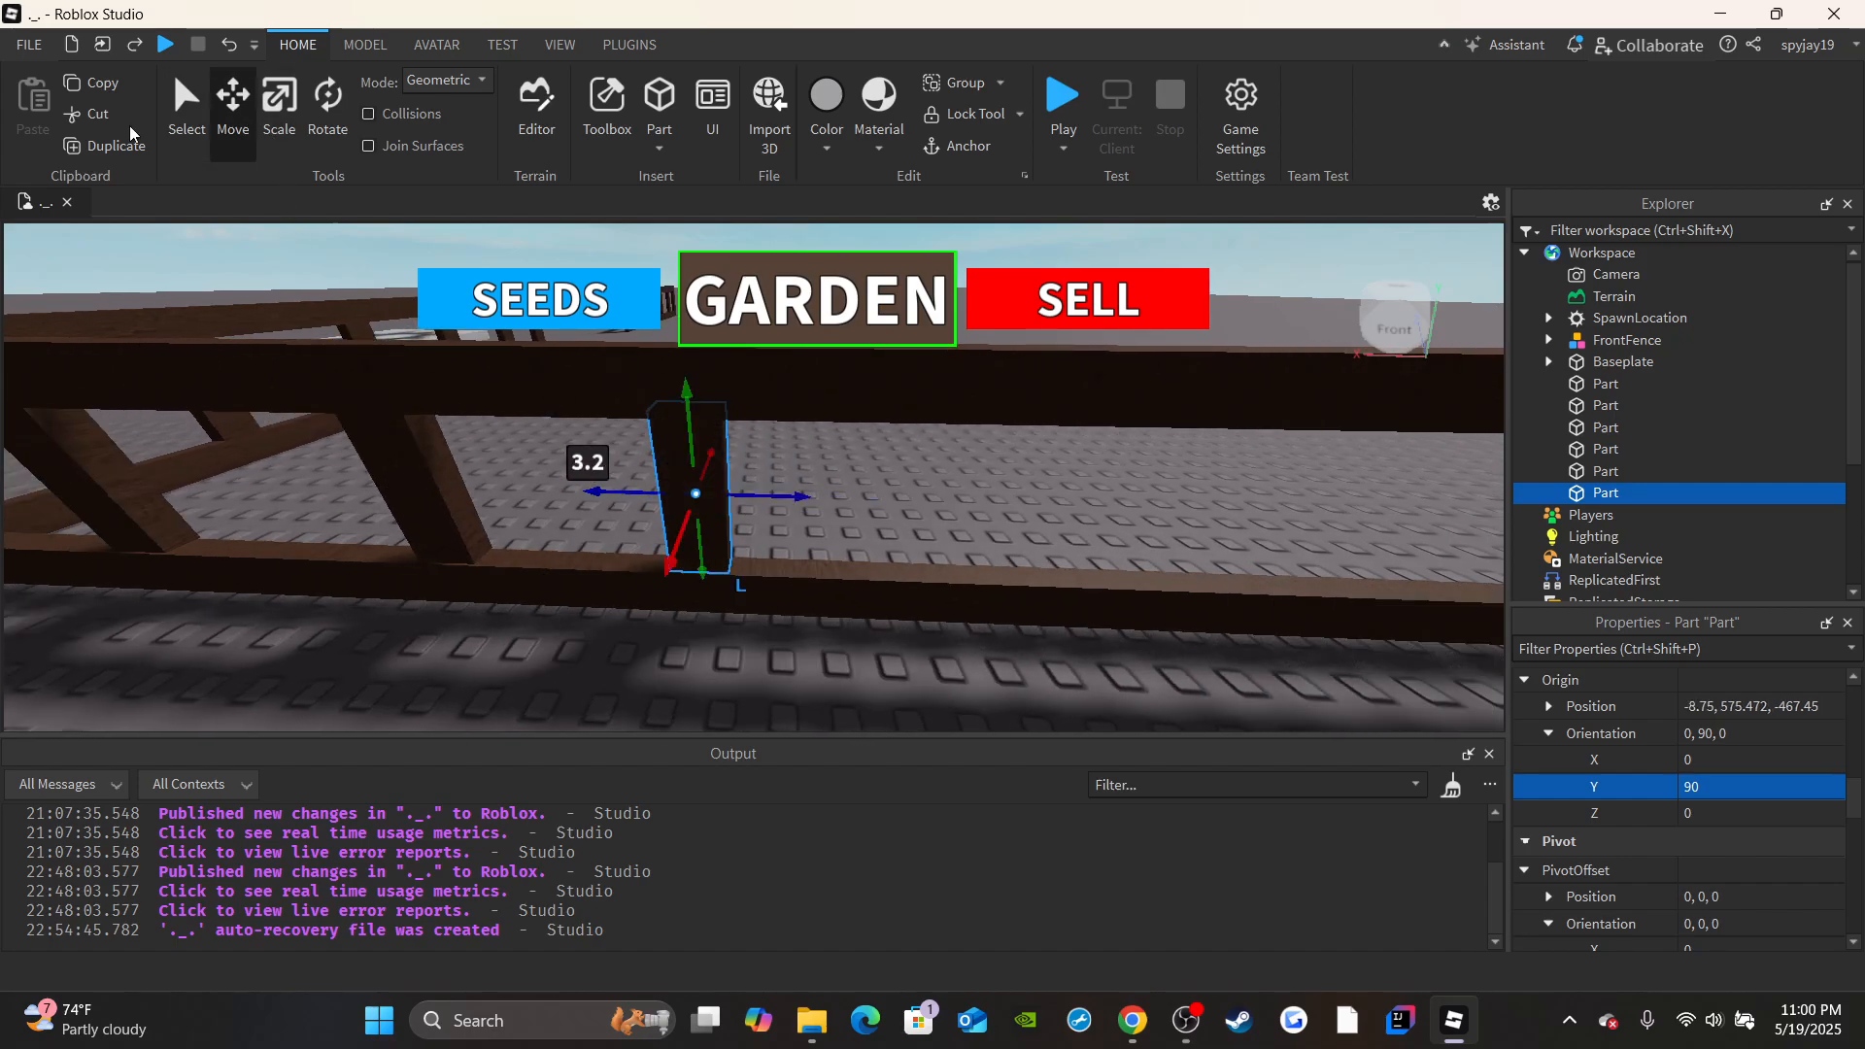
Duplicate two more posts and space them out further along the side rails.
{"action": "left_click", "coordinate": [145, 150]}
{"action": "left_click_drag", "start_coordinate": [796, 494], "coordinate": [859, 487]}
{"action": "left_click", "coordinate": [144, 155]}
{"action": "key", "text": "s"}
{"action": "key", "text": "d"}
{"action": "left_click", "coordinate": [729, 500]}
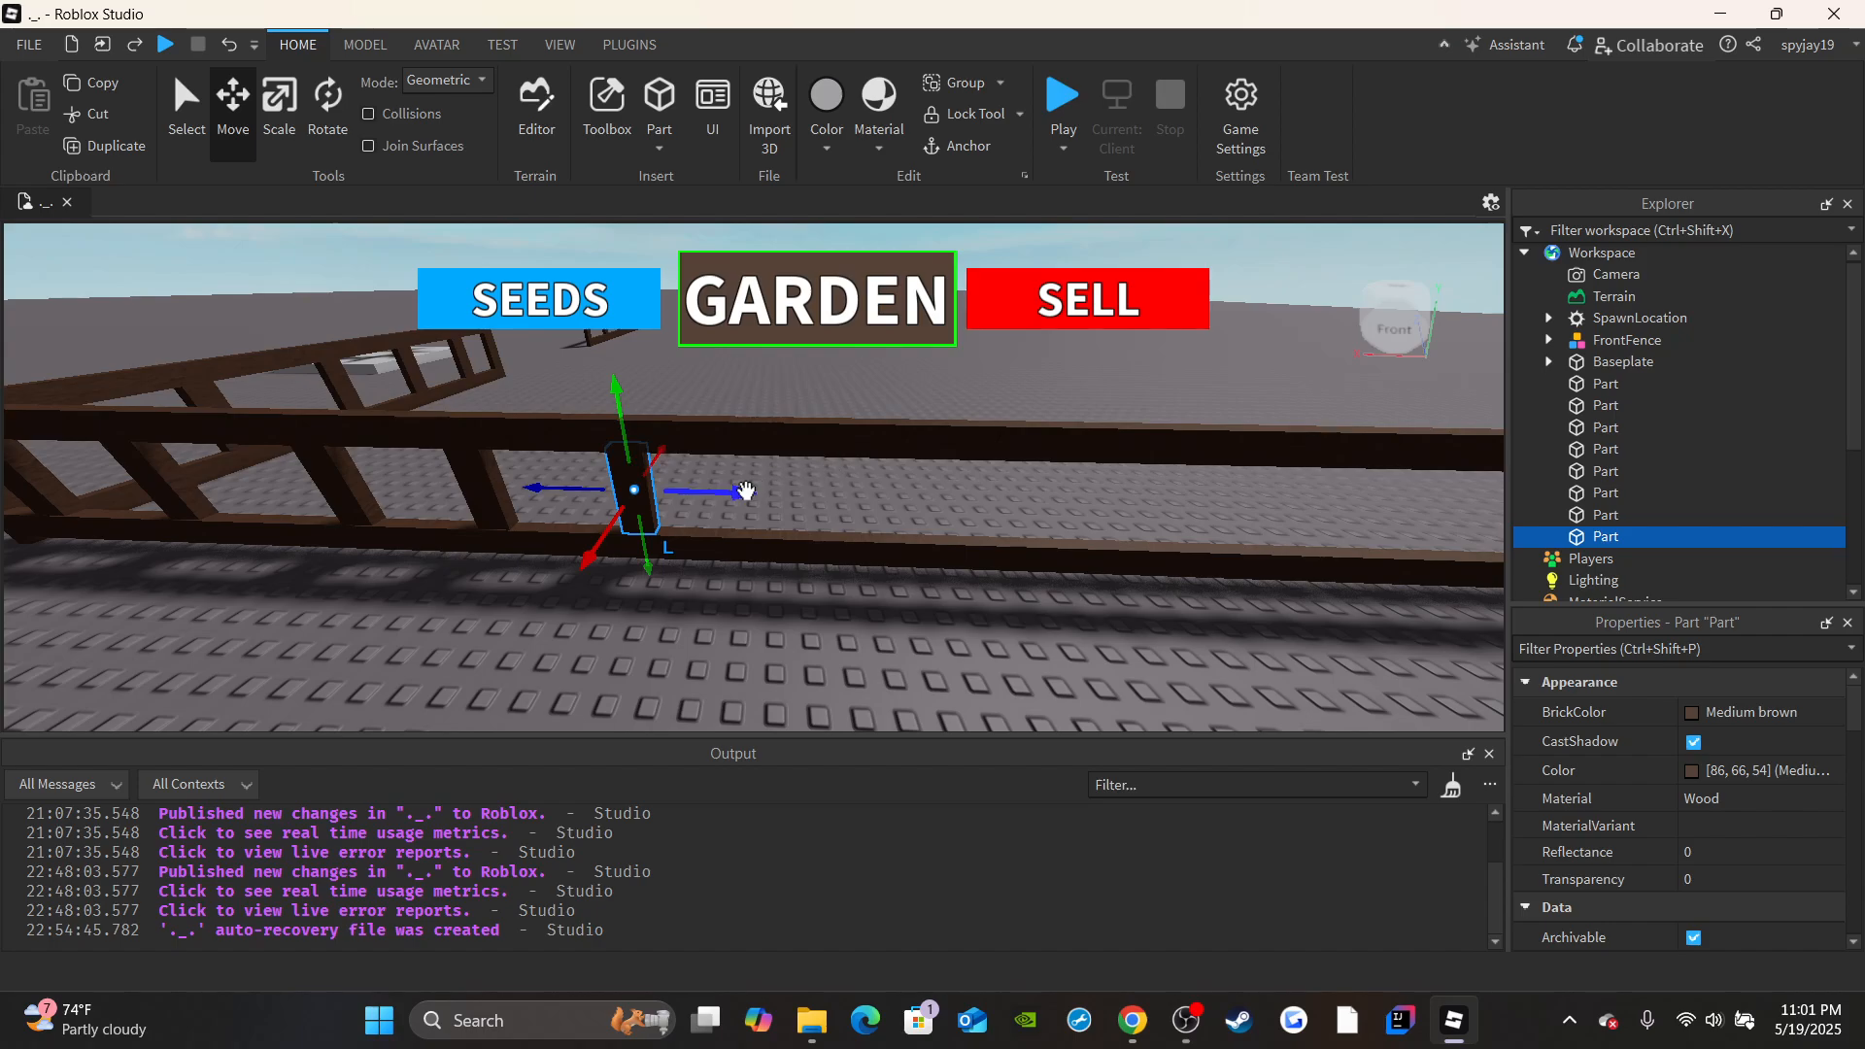
{"action": "left_click_drag", "start_coordinate": [746, 491], "coordinate": [961, 518]}
Continue the row of duplicated posts along the side rails, setting the last one at the far end of the rails.
{"action": "left_click", "coordinate": [102, 147]}
{"action": "left_click", "coordinate": [148, 153]}
{"action": "left_click", "coordinate": [137, 160]}
{"action": "key", "text": "d"}
{"action": "left_click", "coordinate": [104, 159]}
{"action": "key", "text": "w"}
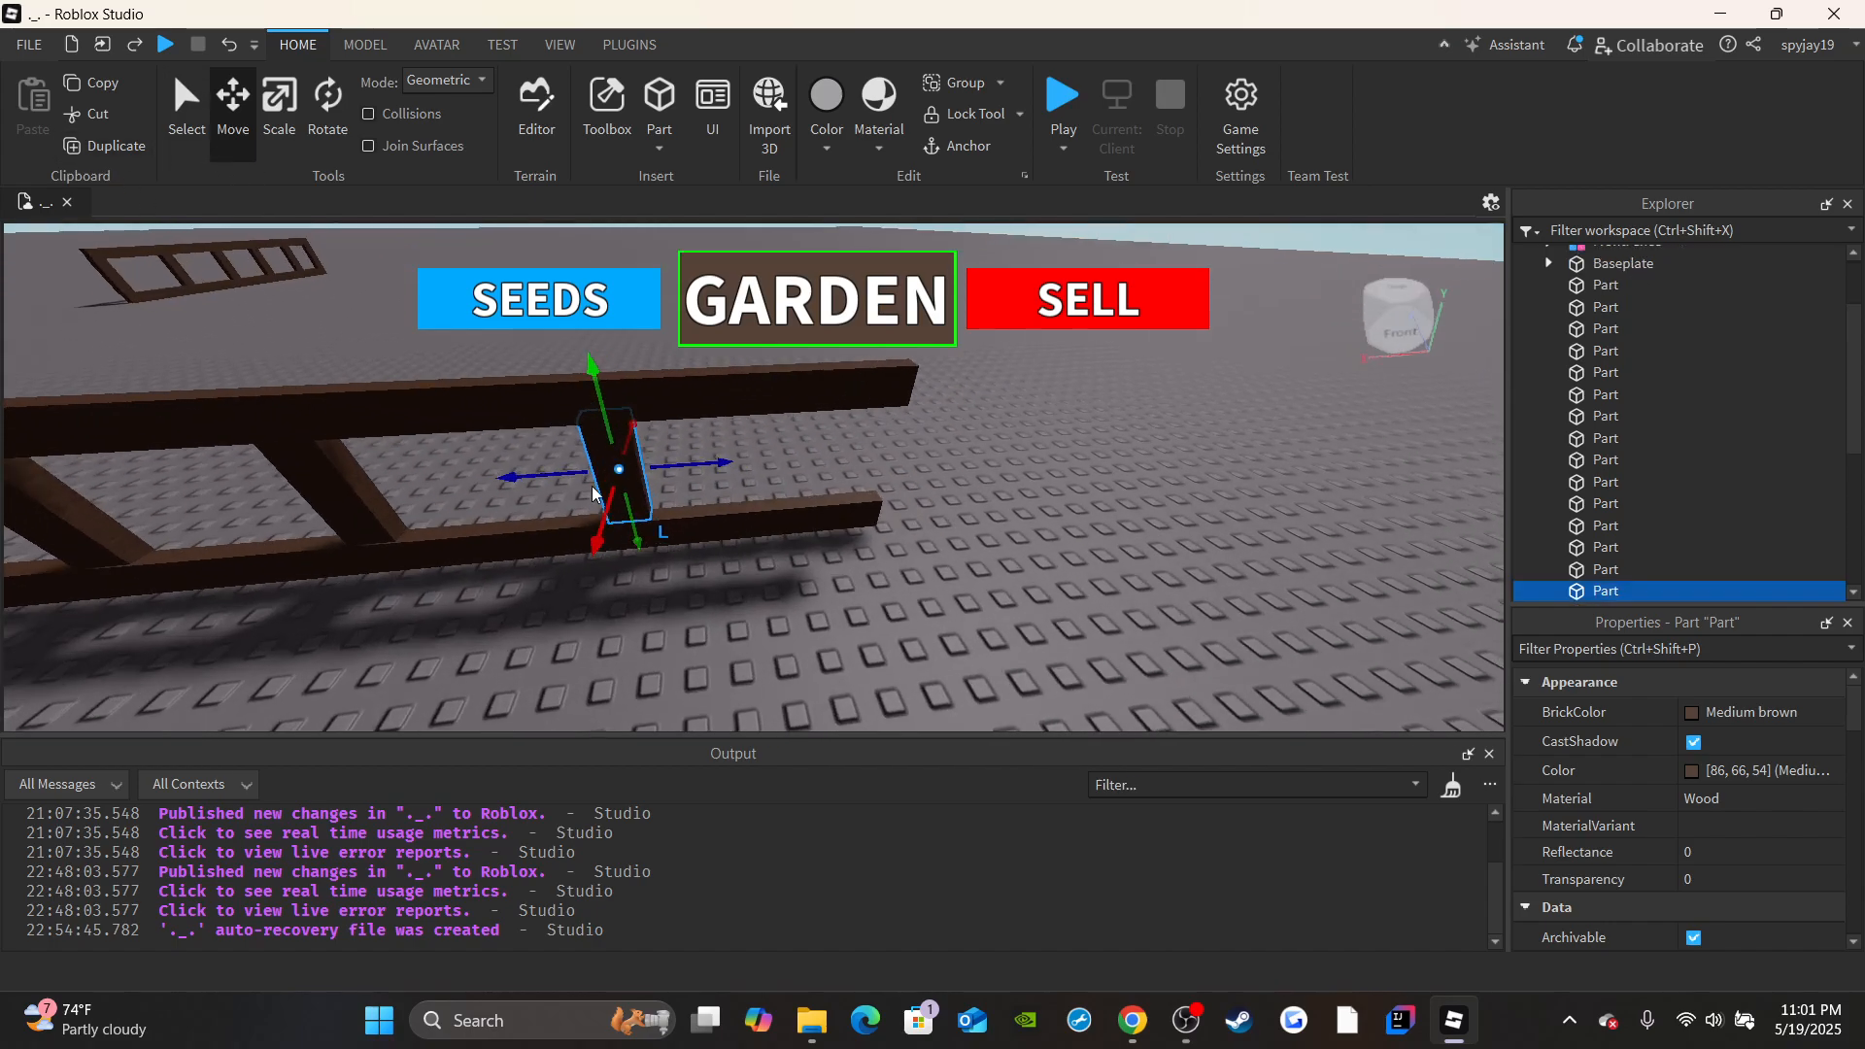
{"action": "left_click_drag", "start_coordinate": [674, 499], "coordinate": [903, 516]}
{"action": "key", "text": "d"}
{"action": "key", "text": "d"}
{"action": "right_click_drag", "start_coordinate": [1057, 411], "coordinate": [1058, 411]}
{"action": "type", "text": "s"}
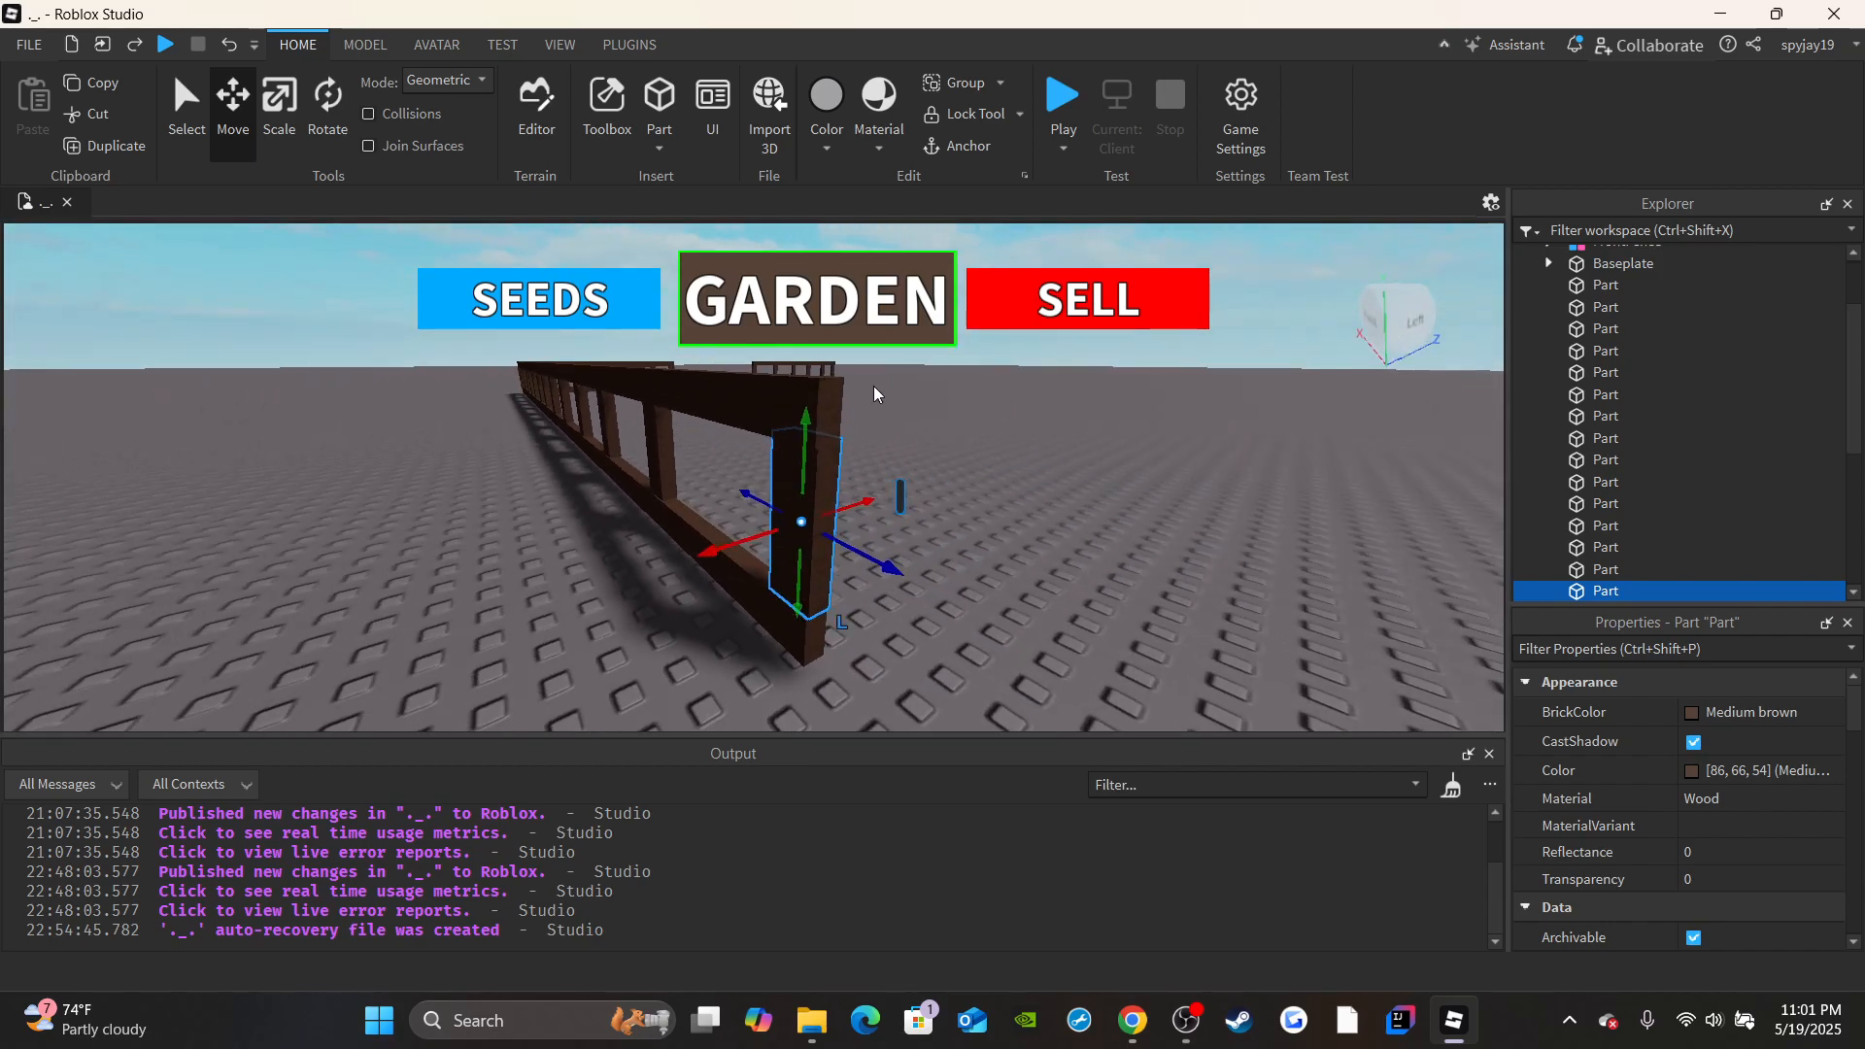
Examine the completed side fence and front fence from around the SpawnLocation.
{"action": "left_click", "coordinate": [975, 511]}
{"action": "key", "text": "a"}
{"action": "right_click_drag", "start_coordinate": [956, 500], "coordinate": [955, 505]}
{"action": "key", "text": "d"}
{"action": "key", "text": "d"}
{"action": "key", "text": "w"}
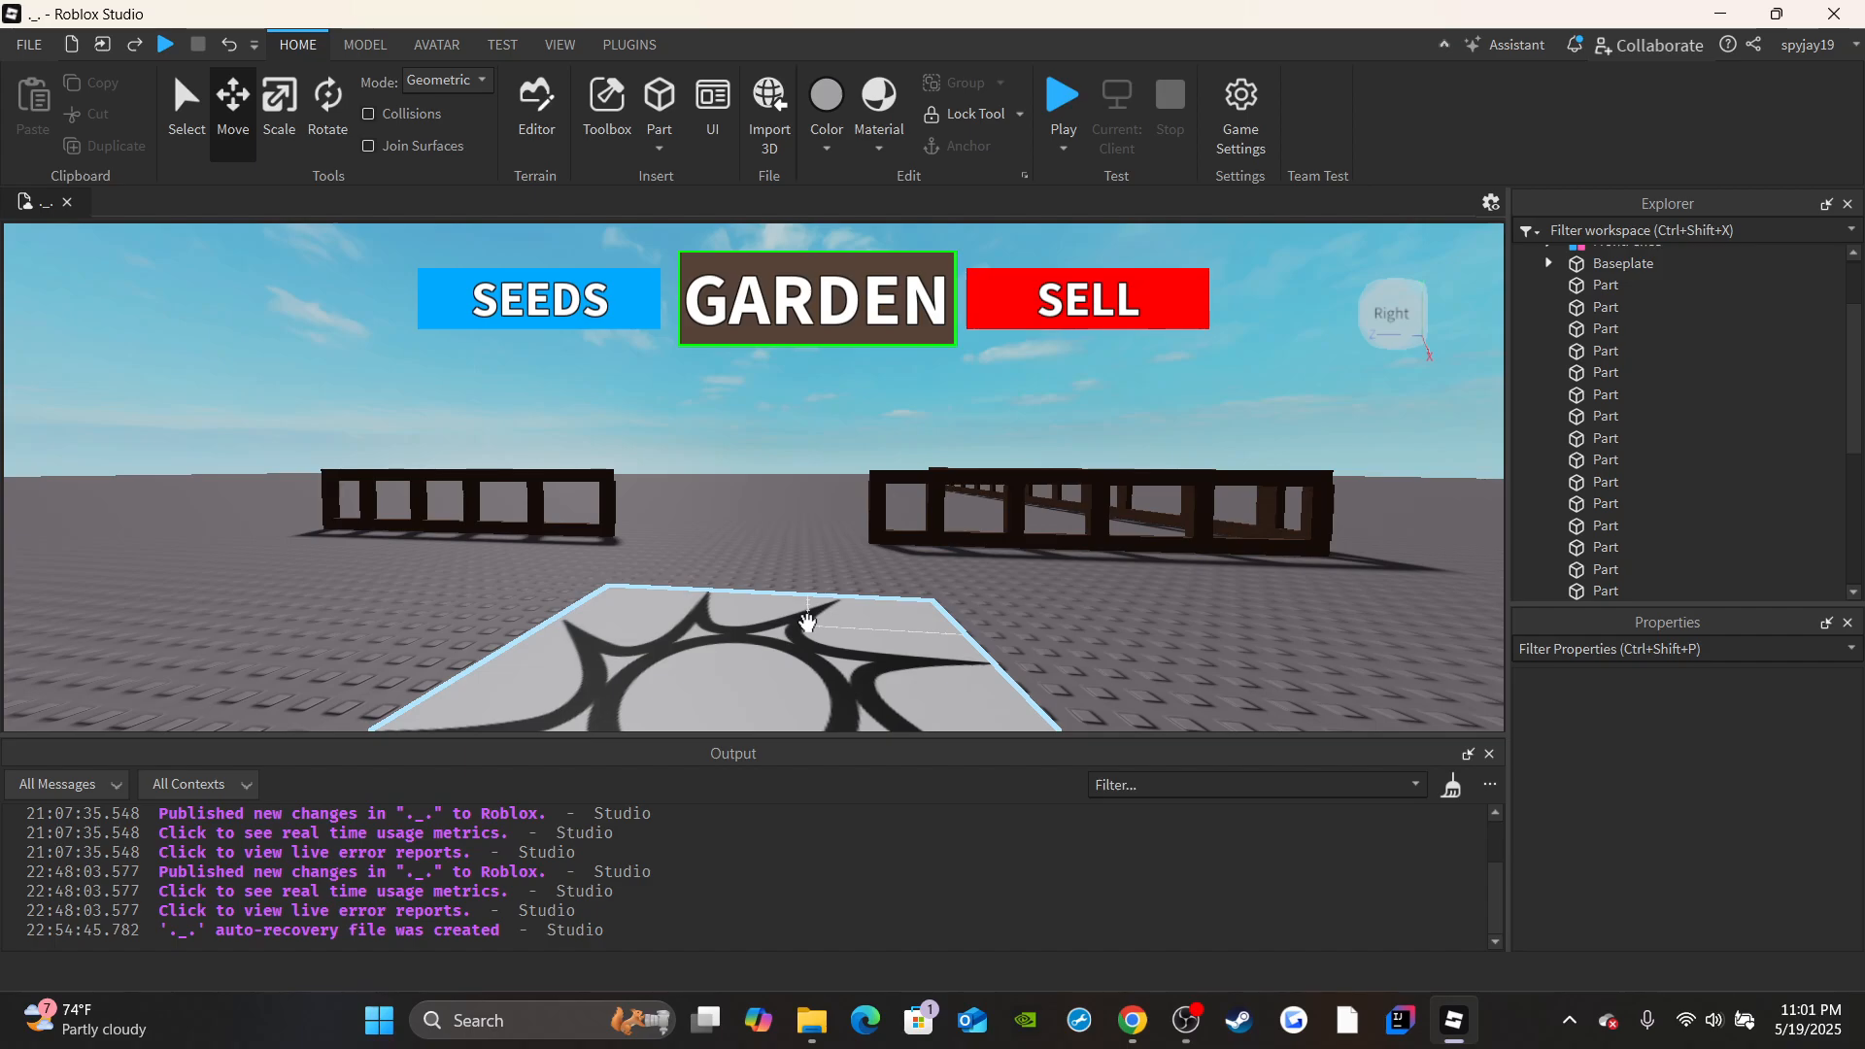
{"action": "right_click_drag", "start_coordinate": [1054, 489], "coordinate": [905, 446]}
{"action": "key", "text": "w"}
{"action": "key", "text": "s"}
{"action": "key", "text": "d"}
{"action": "key", "text": "s"}
Group the side fence's rails and posts, excluding the FrontFence model, into one model named RightFence.
{"action": "right_click_drag", "start_coordinate": [706, 429], "coordinate": [562, 427]}
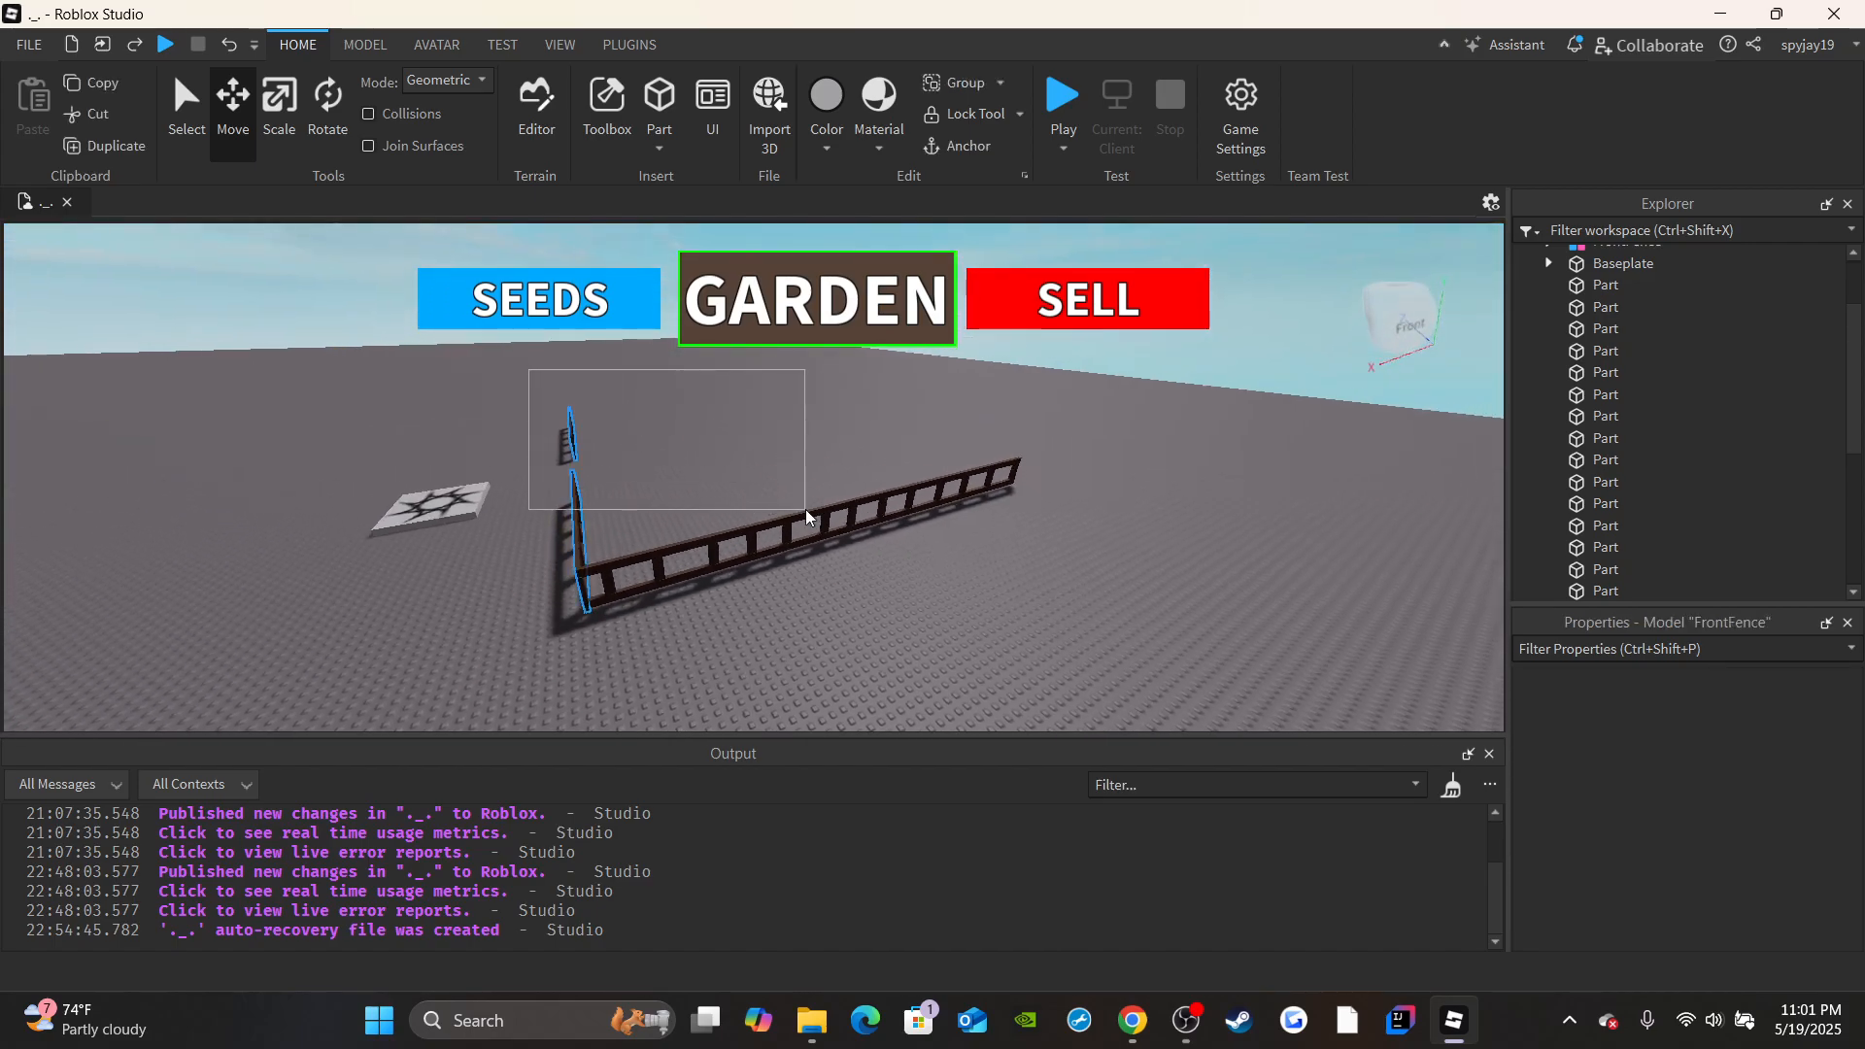
{"action": "left_click_drag", "start_coordinate": [805, 510], "coordinate": [1027, 569]}
{"action": "key", "text": "a"}
{"action": "key", "text": "w"}
{"action": "scroll", "coordinate": [1777, 373], "scroll_direction": "up", "scroll_amount": 2}
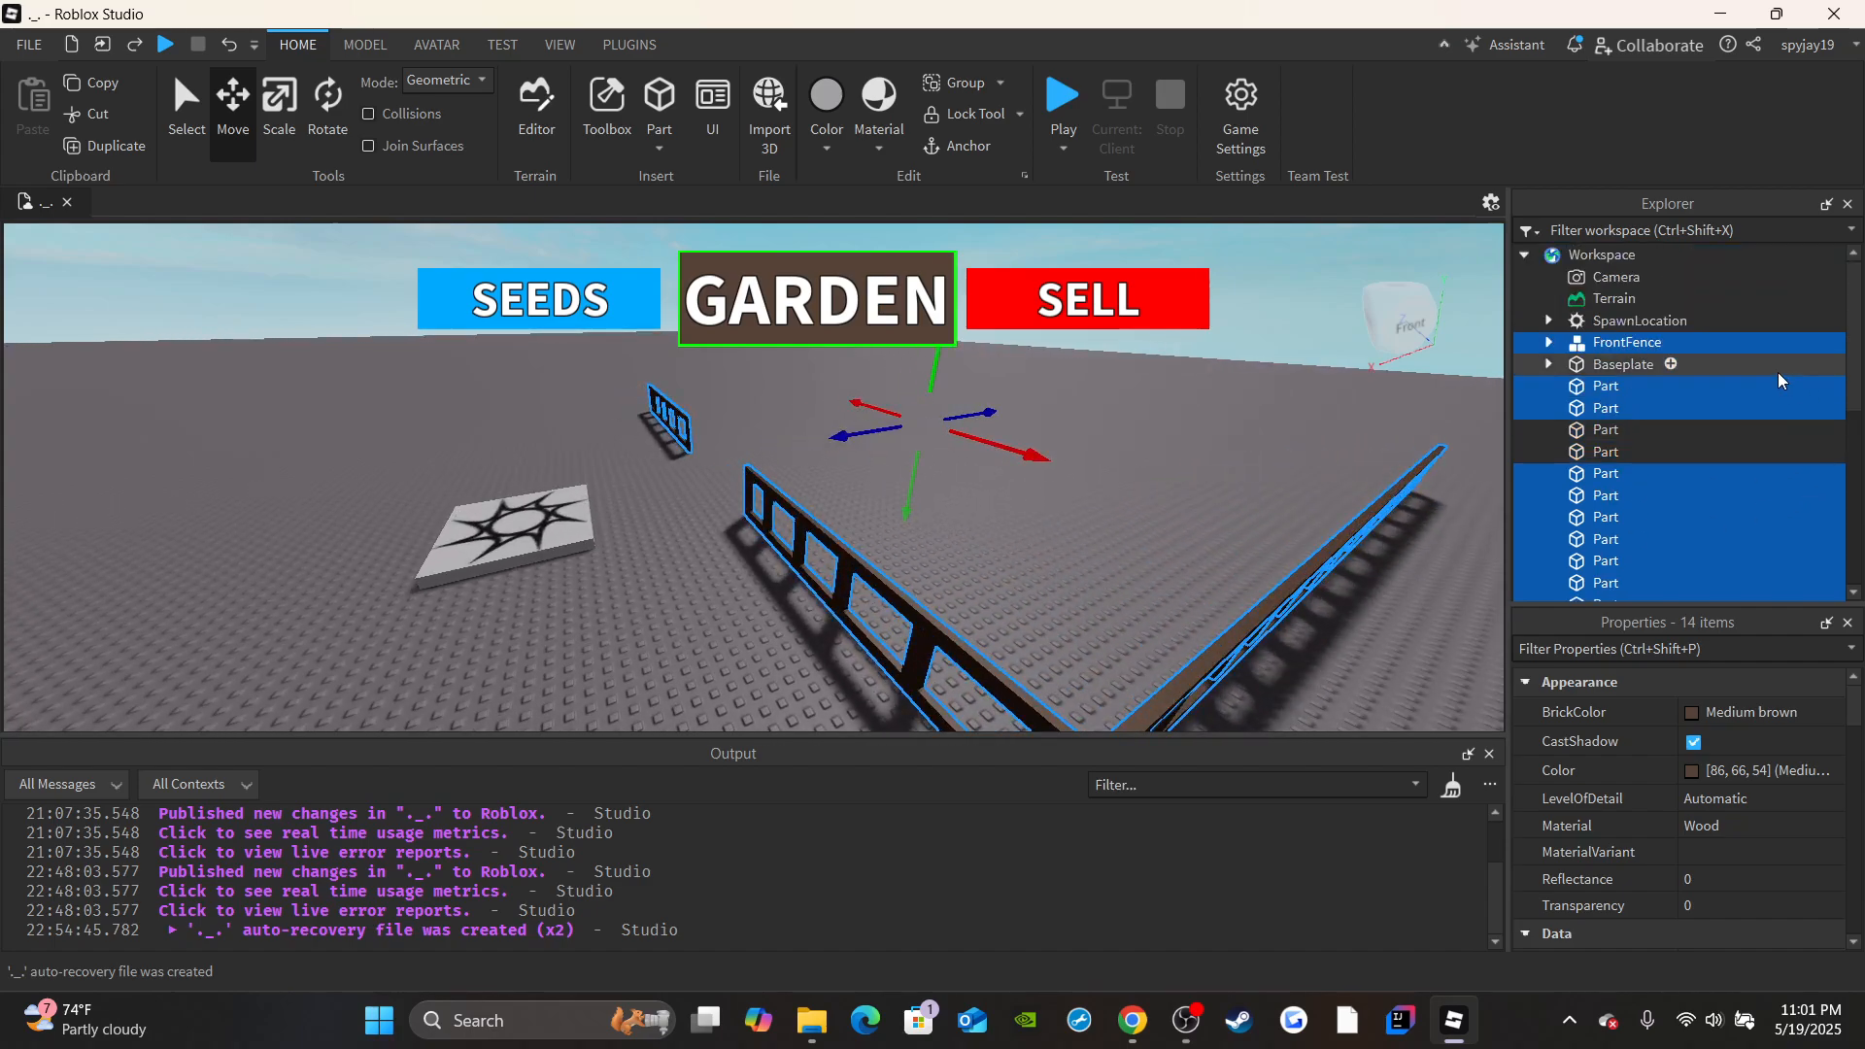
{"action": "left_click", "coordinate": [1605, 346], "text": "ctrl"}
{"action": "key", "text": "d"}
{"action": "right_click_drag", "start_coordinate": [1280, 515], "coordinate": [1280, 515]}
{"action": "scroll", "coordinate": [1787, 462], "scroll_direction": "down", "scroll_amount": 2}
{"action": "left_click", "coordinate": [1602, 307], "text": "ctrl"}
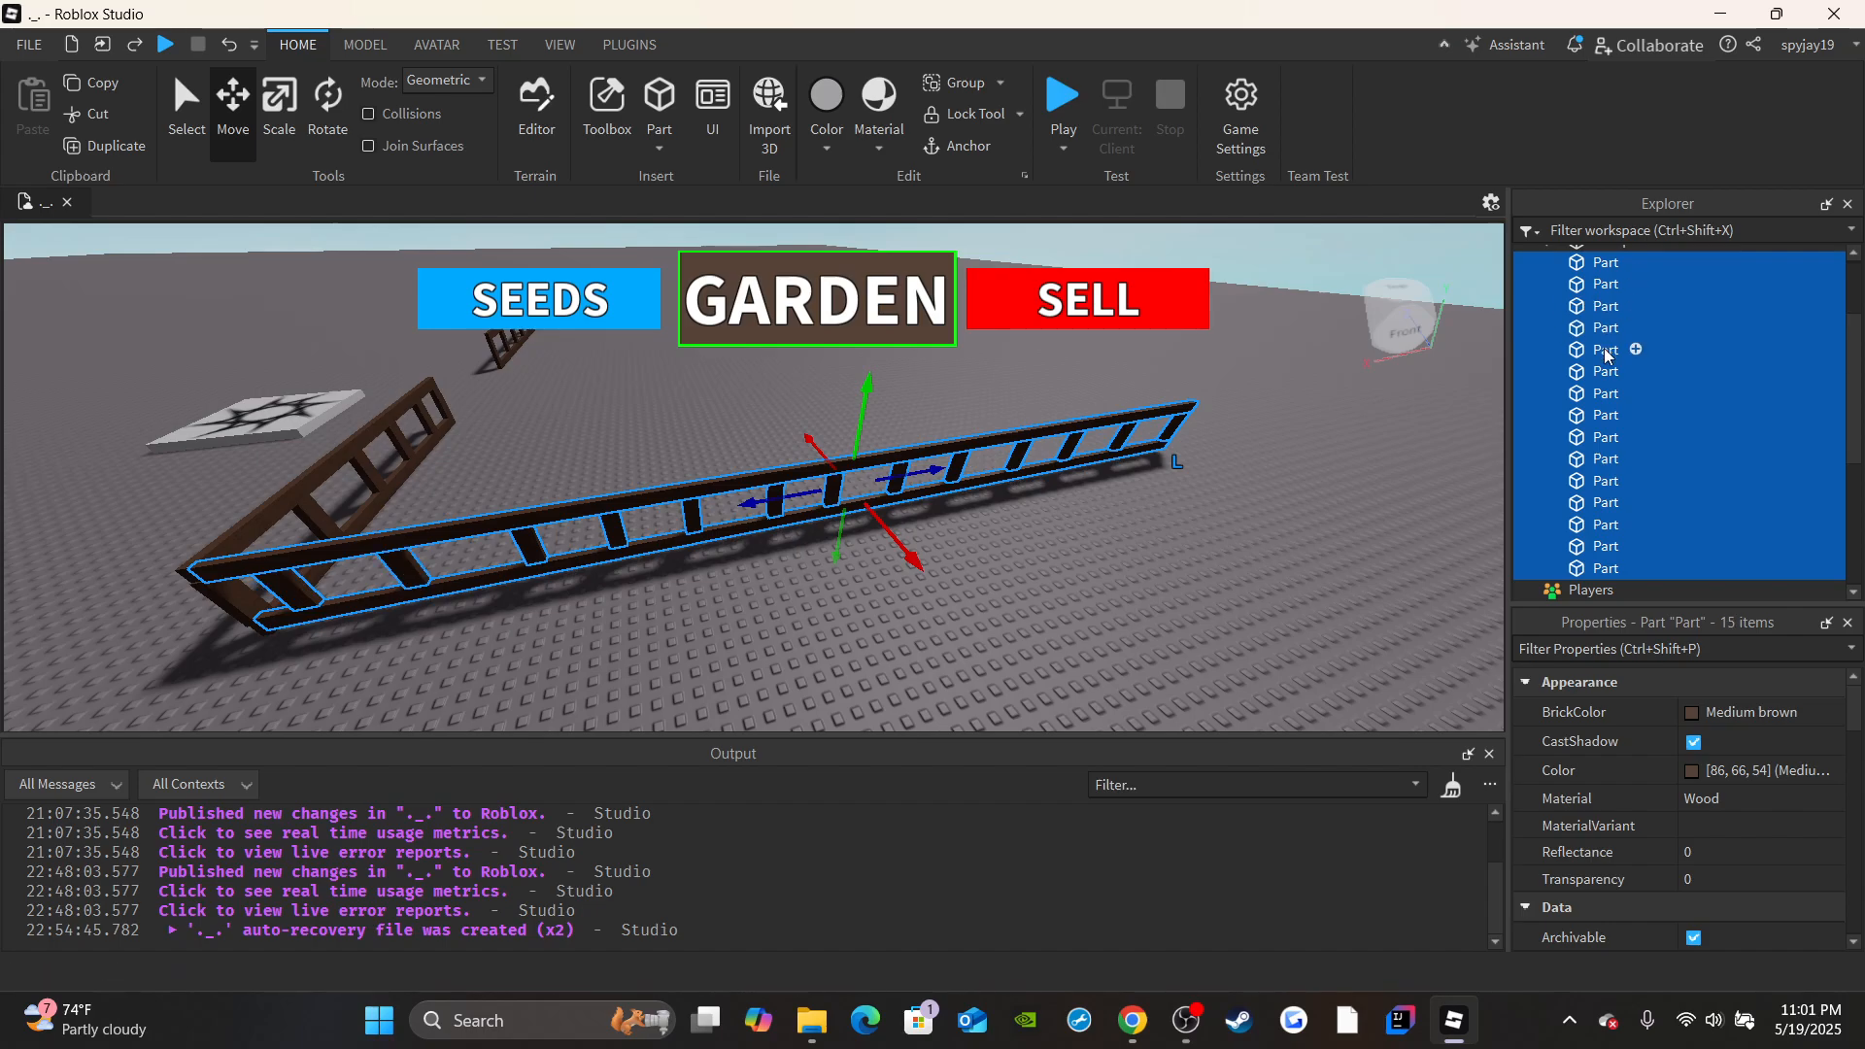
{"action": "key", "text": "d"}
{"action": "right_click_drag", "start_coordinate": [883, 404], "coordinate": [913, 475]}
{"action": "key", "text": "w"}
{"action": "key", "text": "a"}
{"action": "key", "text": "d"}
{"action": "scroll", "coordinate": [1636, 399], "scroll_direction": "down", "scroll_amount": 2}
{"action": "scroll", "coordinate": [1635, 399], "scroll_direction": "up", "scroll_amount": 3}
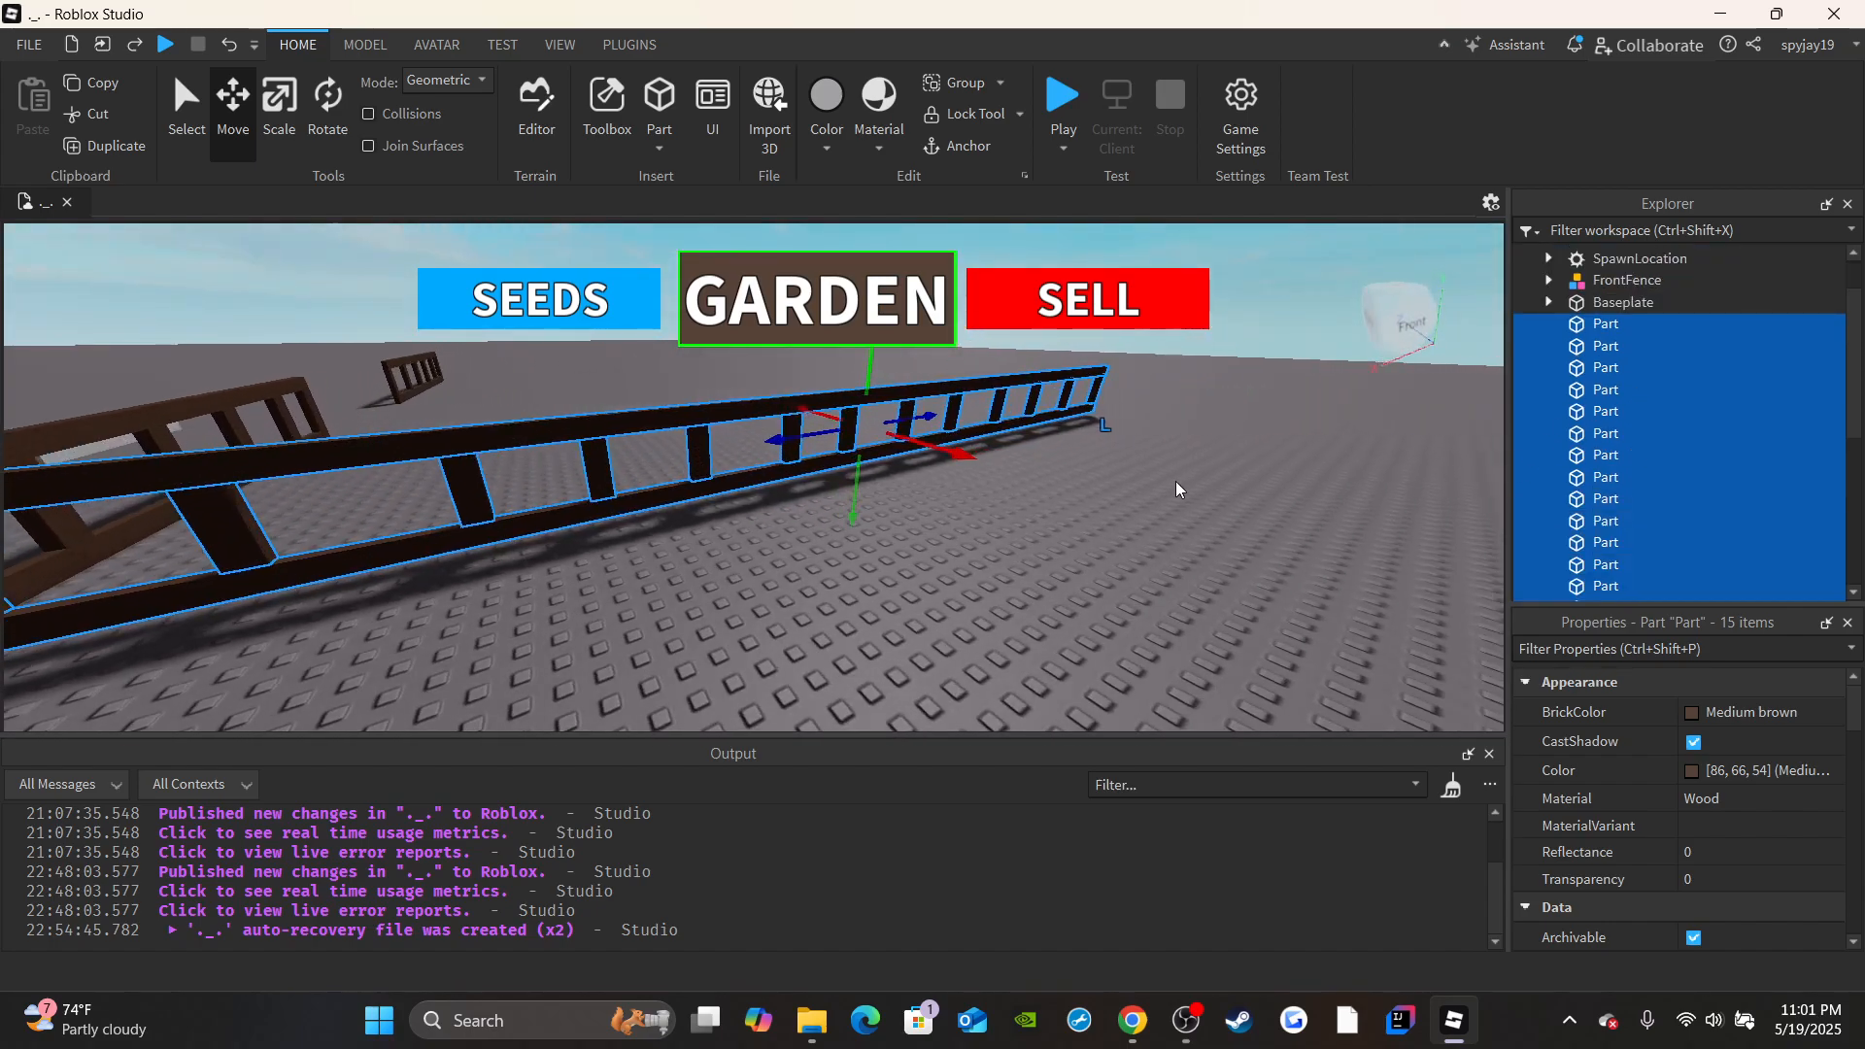
{"action": "right_click_drag", "start_coordinate": [1175, 481], "coordinate": [1156, 533]}
{"action": "key", "text": "s"}
{"action": "key", "text": "ctrl+g"}
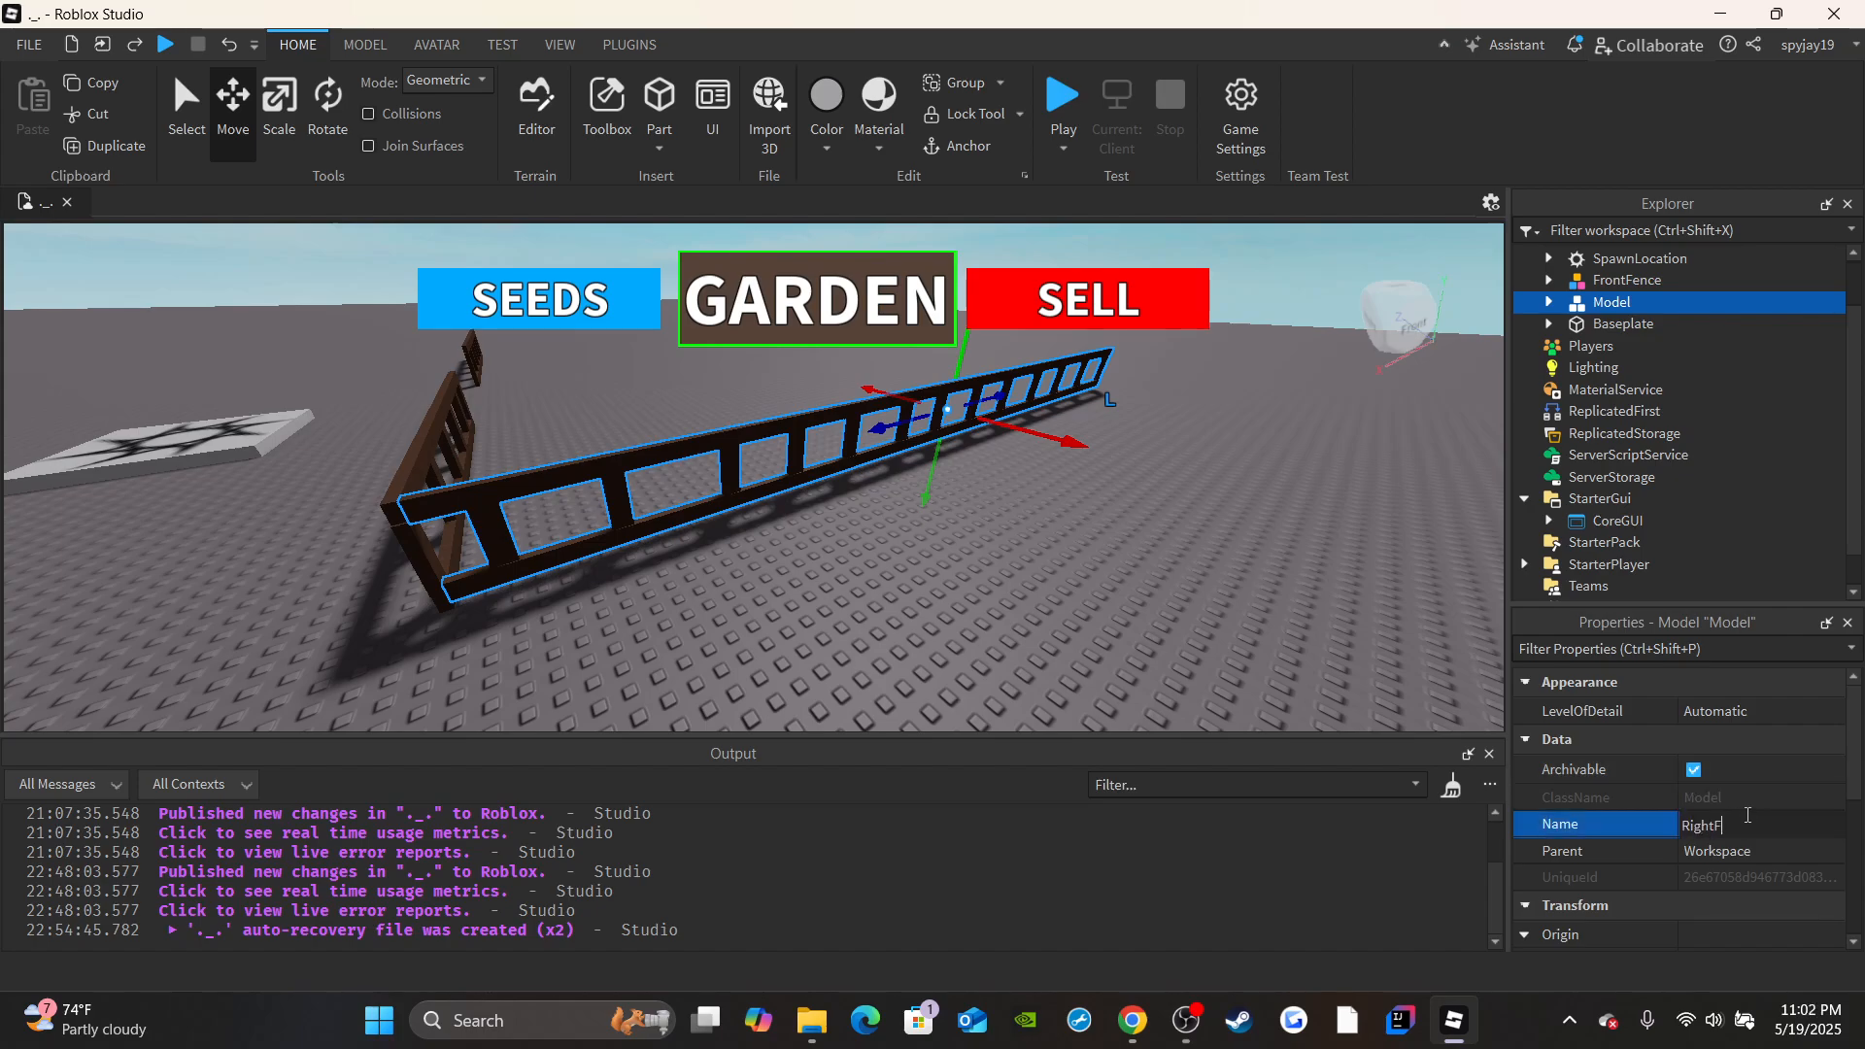
Run the simulation without a player character and stop it.
{"action": "key", "text": "a"}
{"action": "right_click_drag", "start_coordinate": [1226, 557], "coordinate": [1248, 553]}
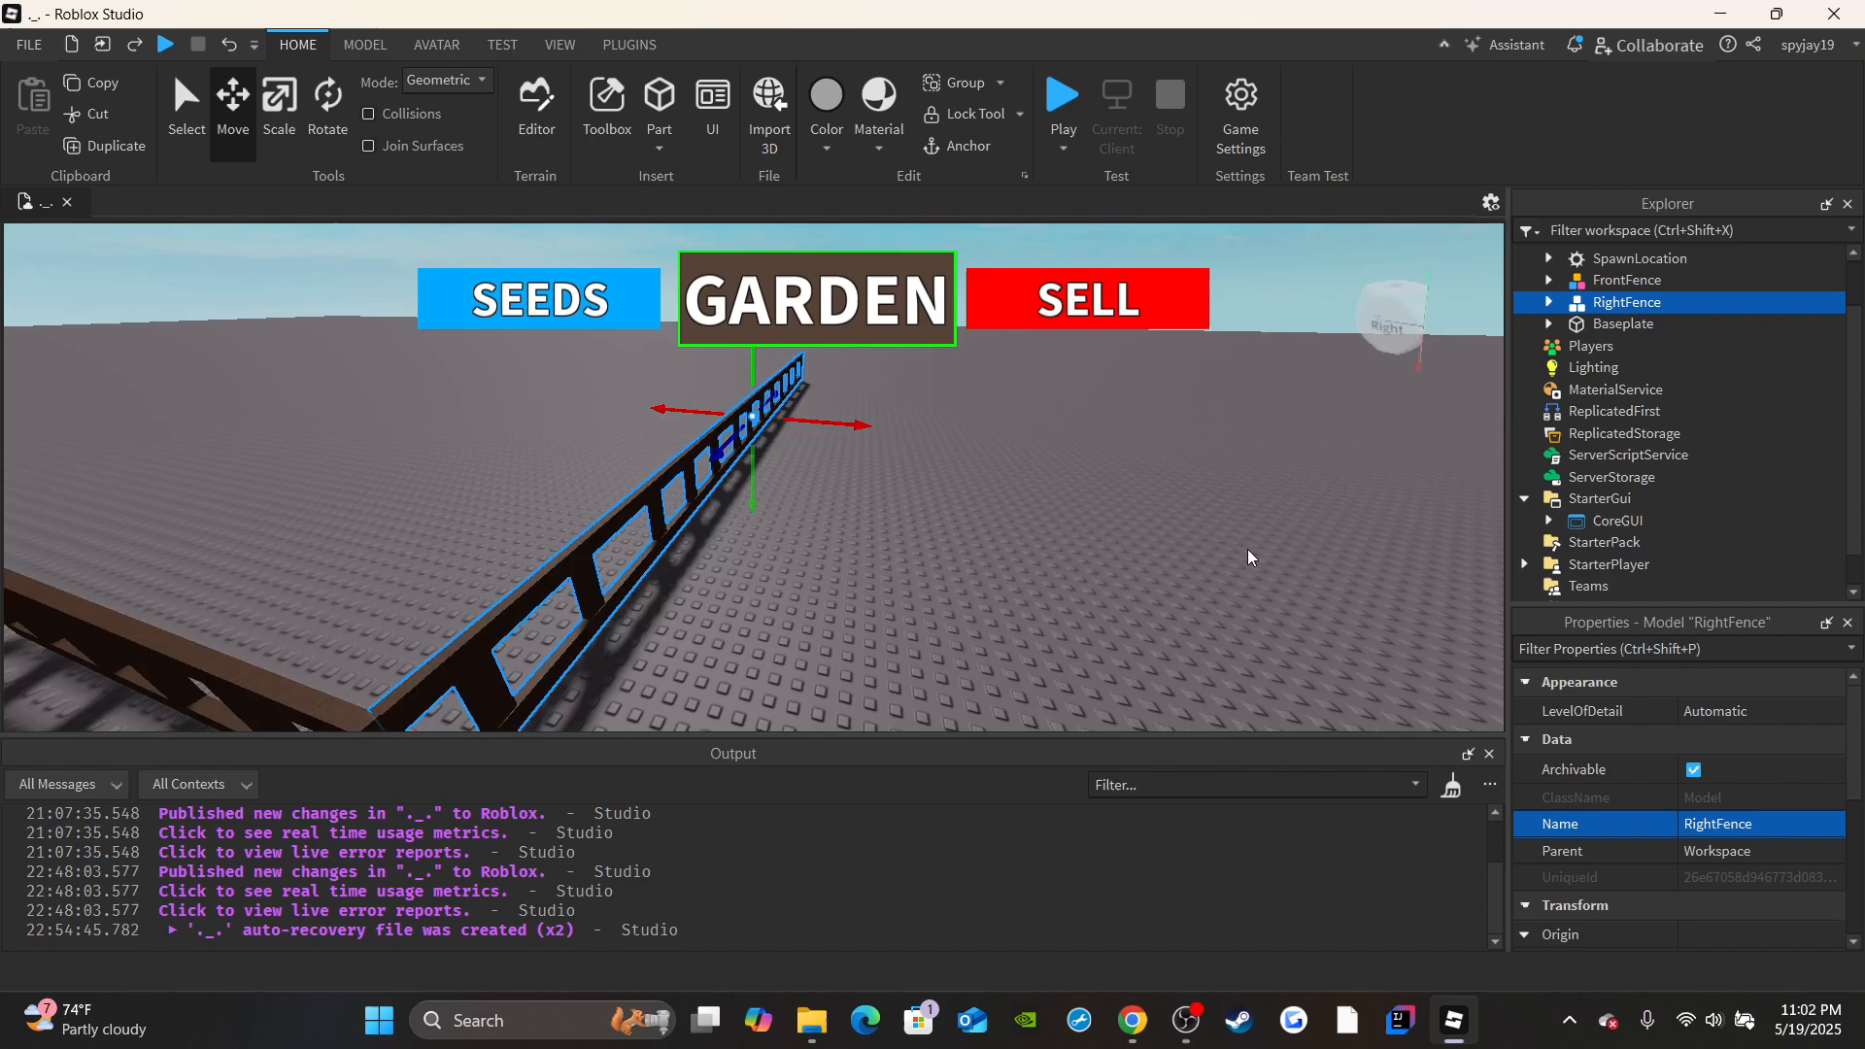
{"action": "right_click_drag", "start_coordinate": [1402, 433], "coordinate": [1418, 428]}
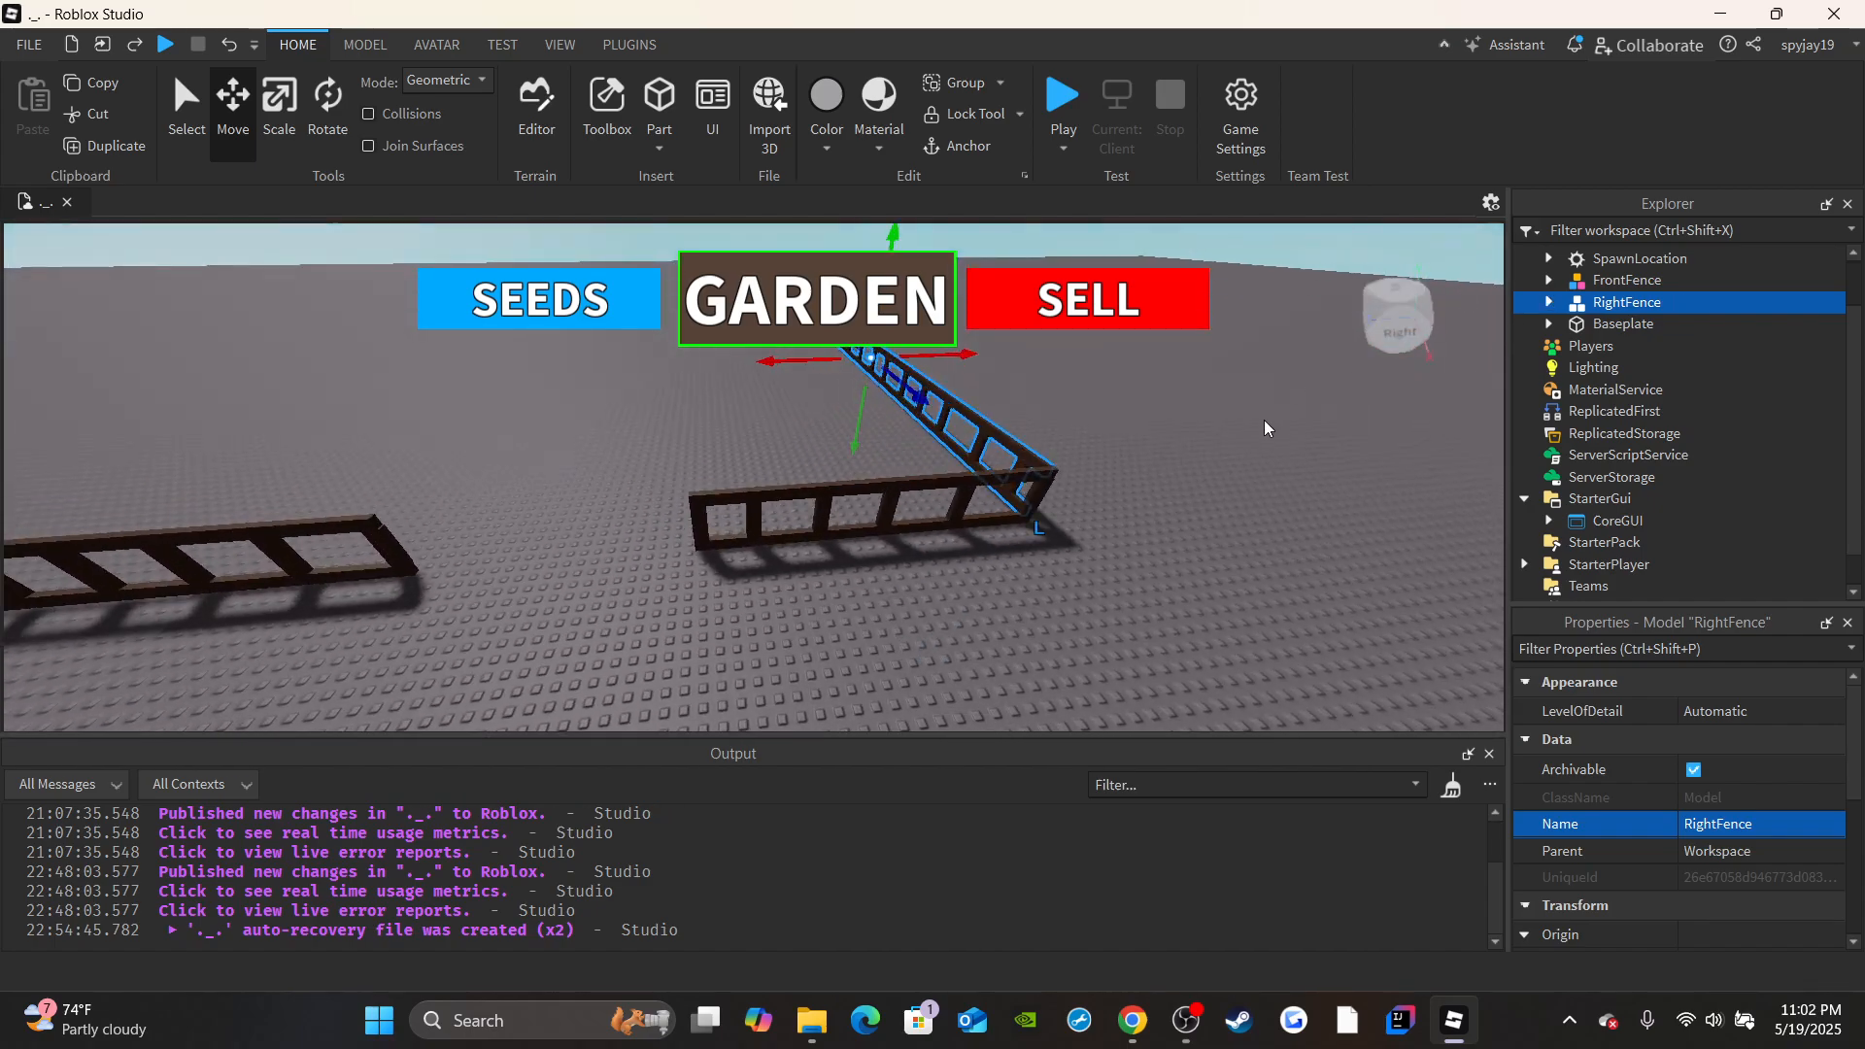
{"action": "right_click_drag", "start_coordinate": [1264, 427], "coordinate": [1296, 453]}
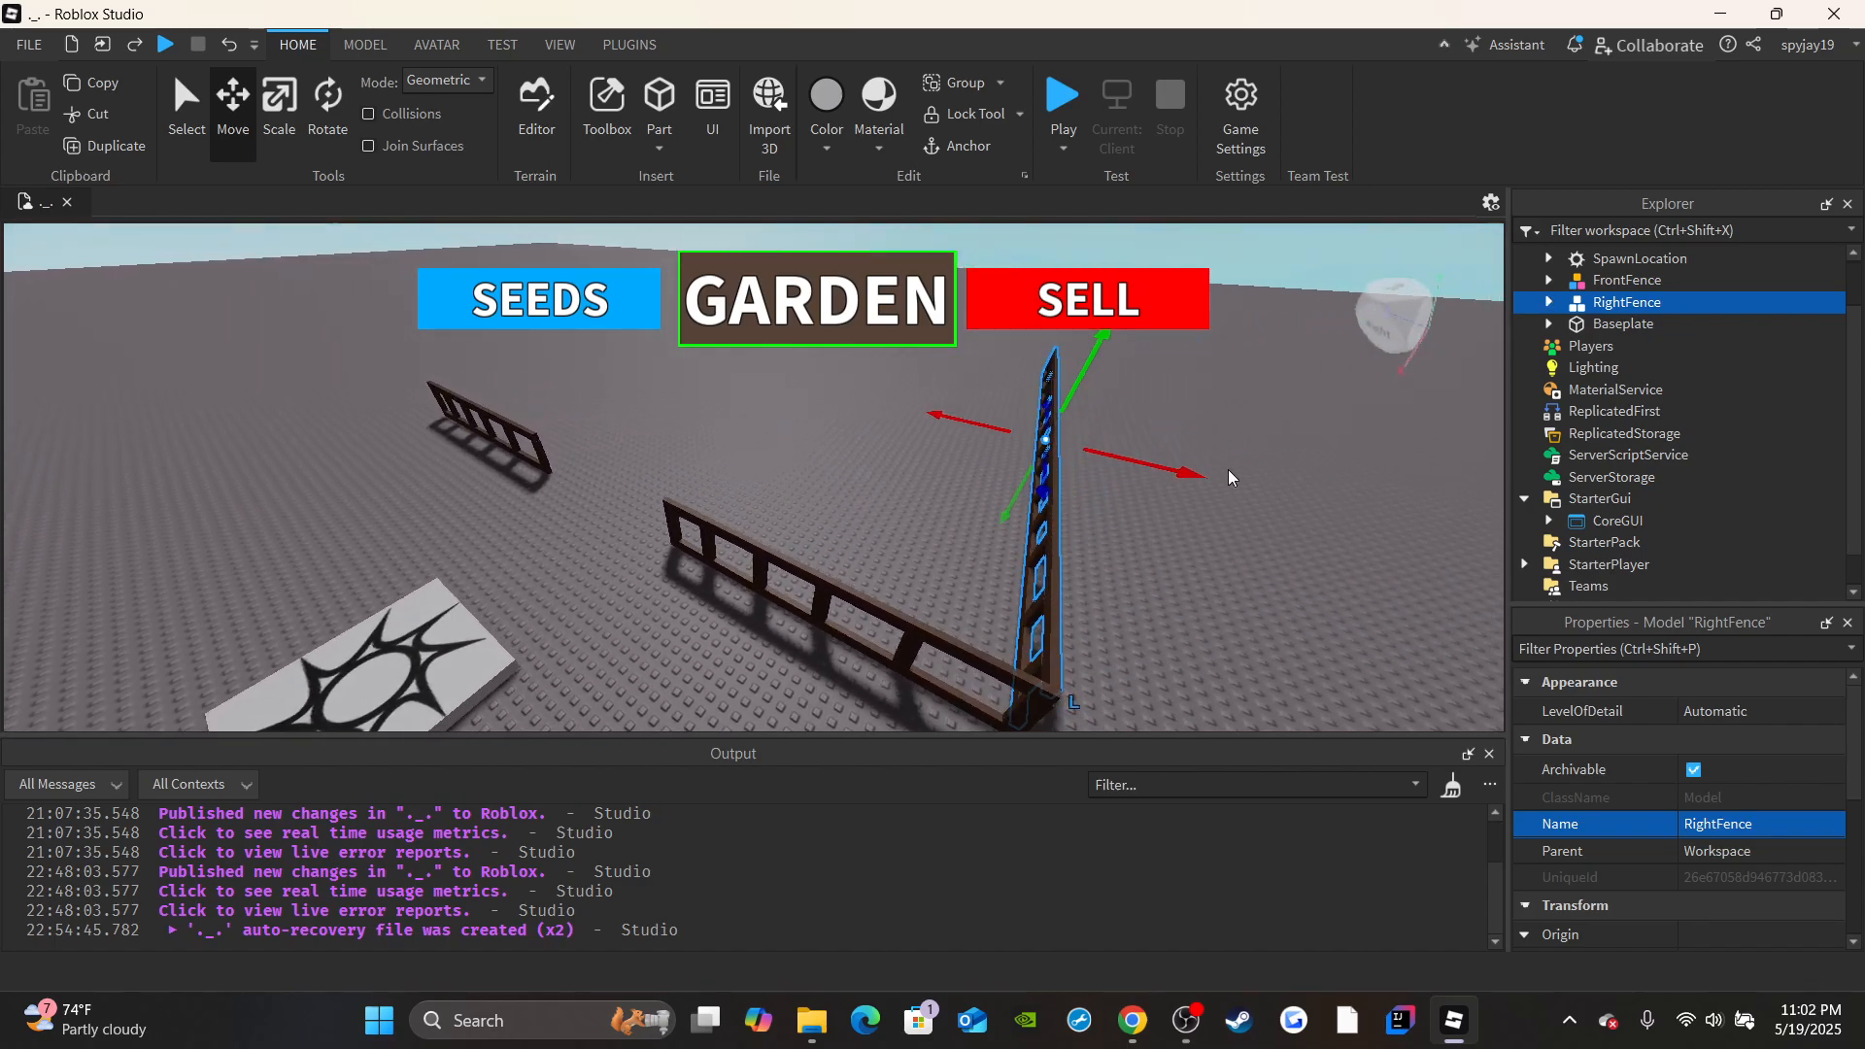
{"action": "left_click", "coordinate": [1306, 456]}
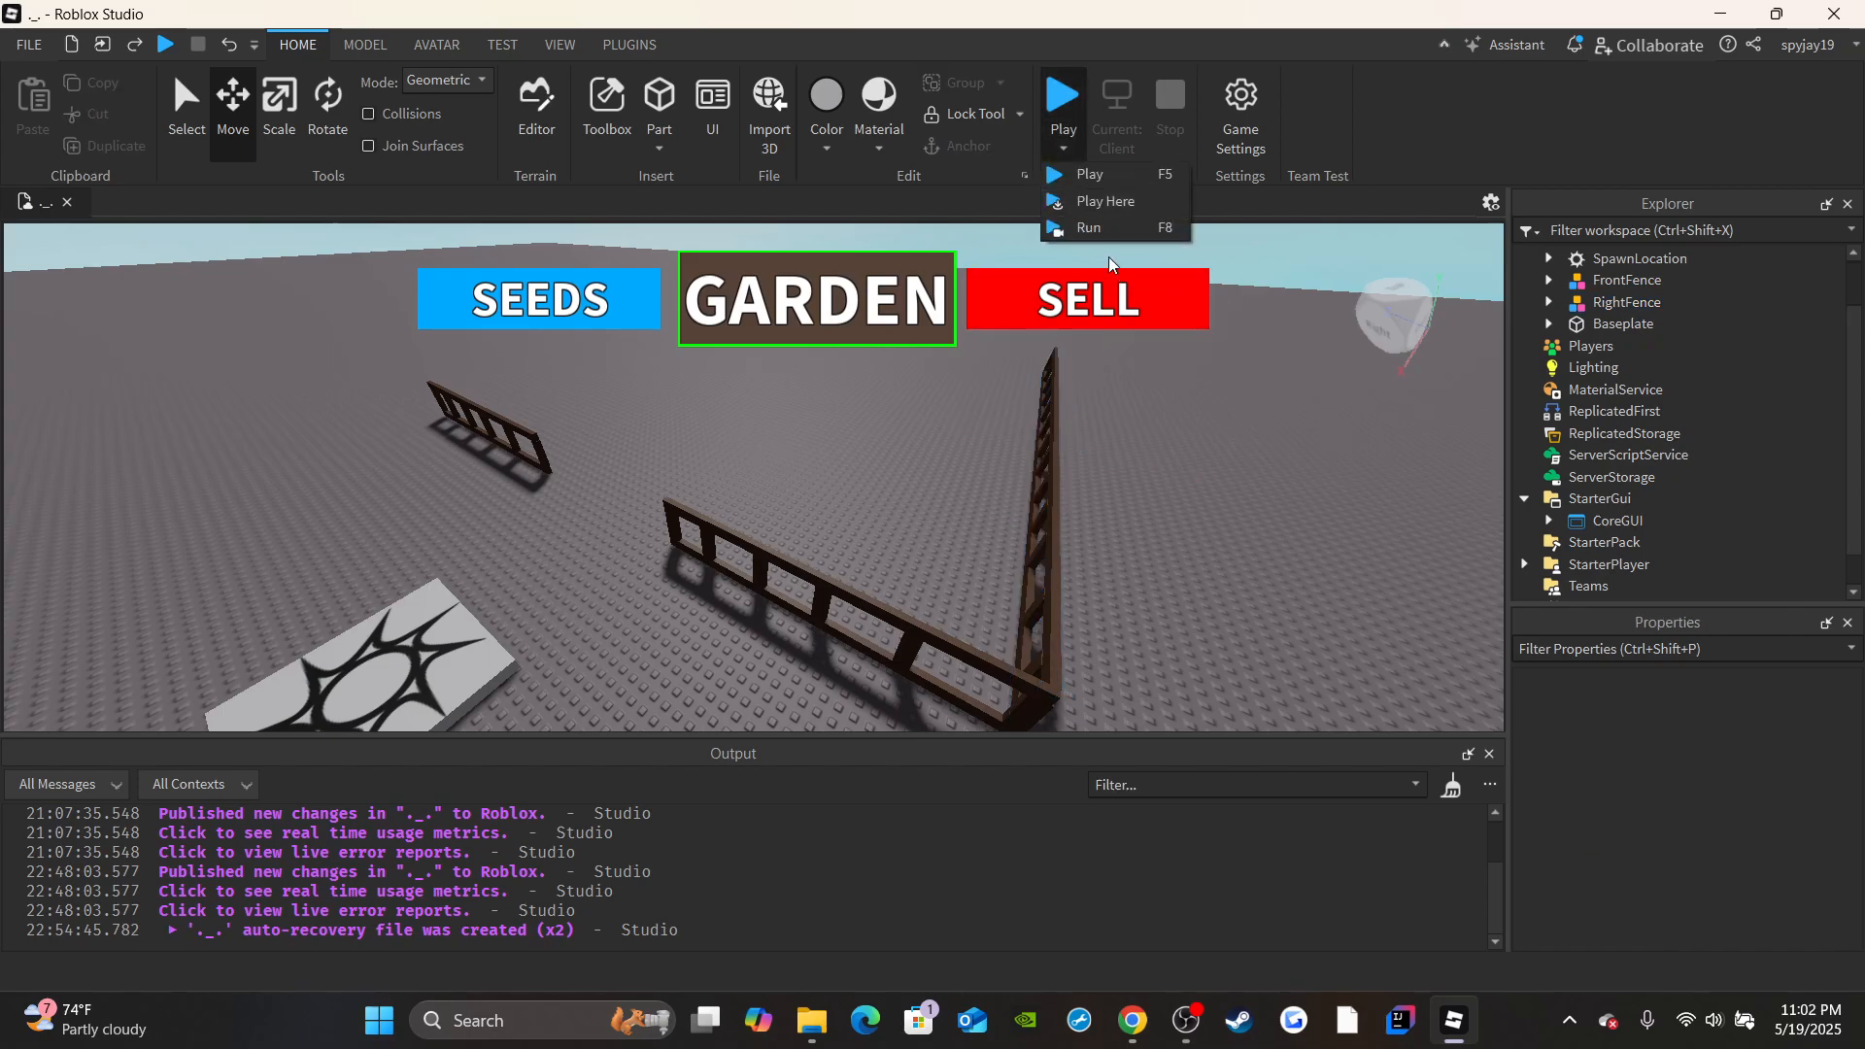
{"action": "key", "text": "F8"}
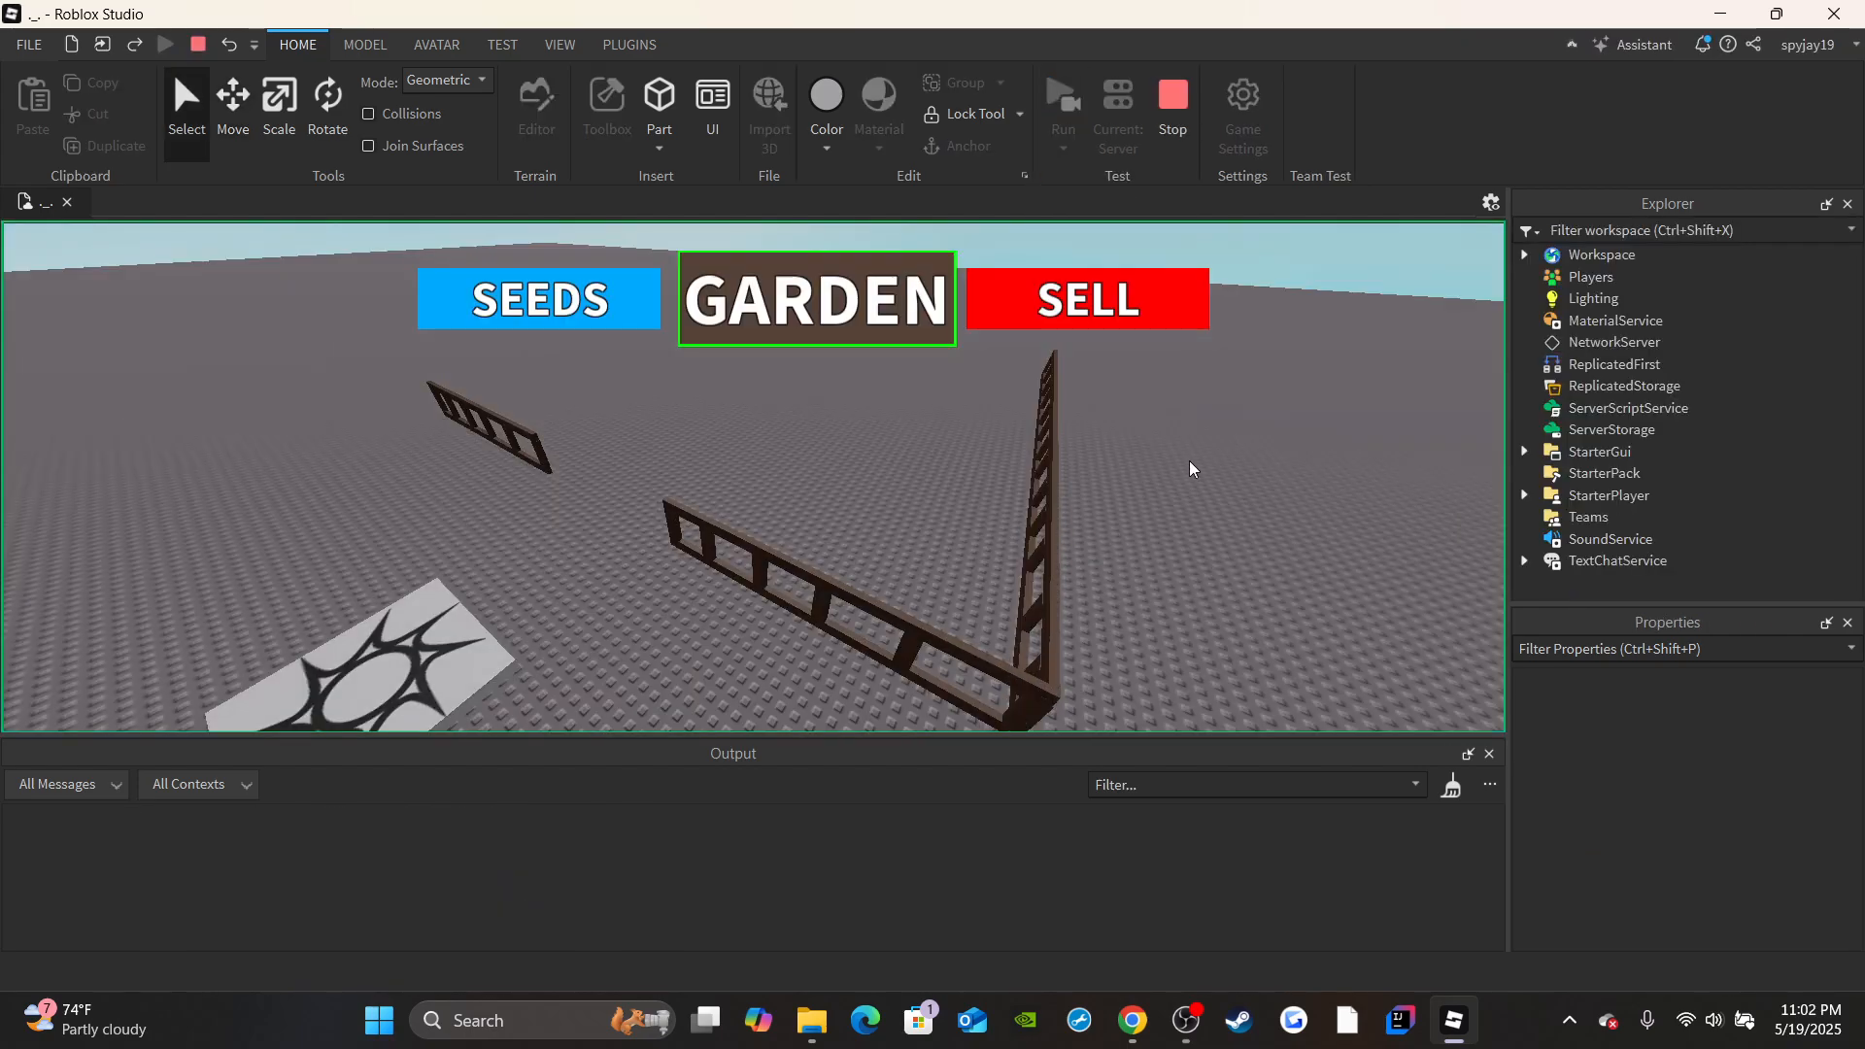
{"action": "left_click", "coordinate": [1172, 102]}
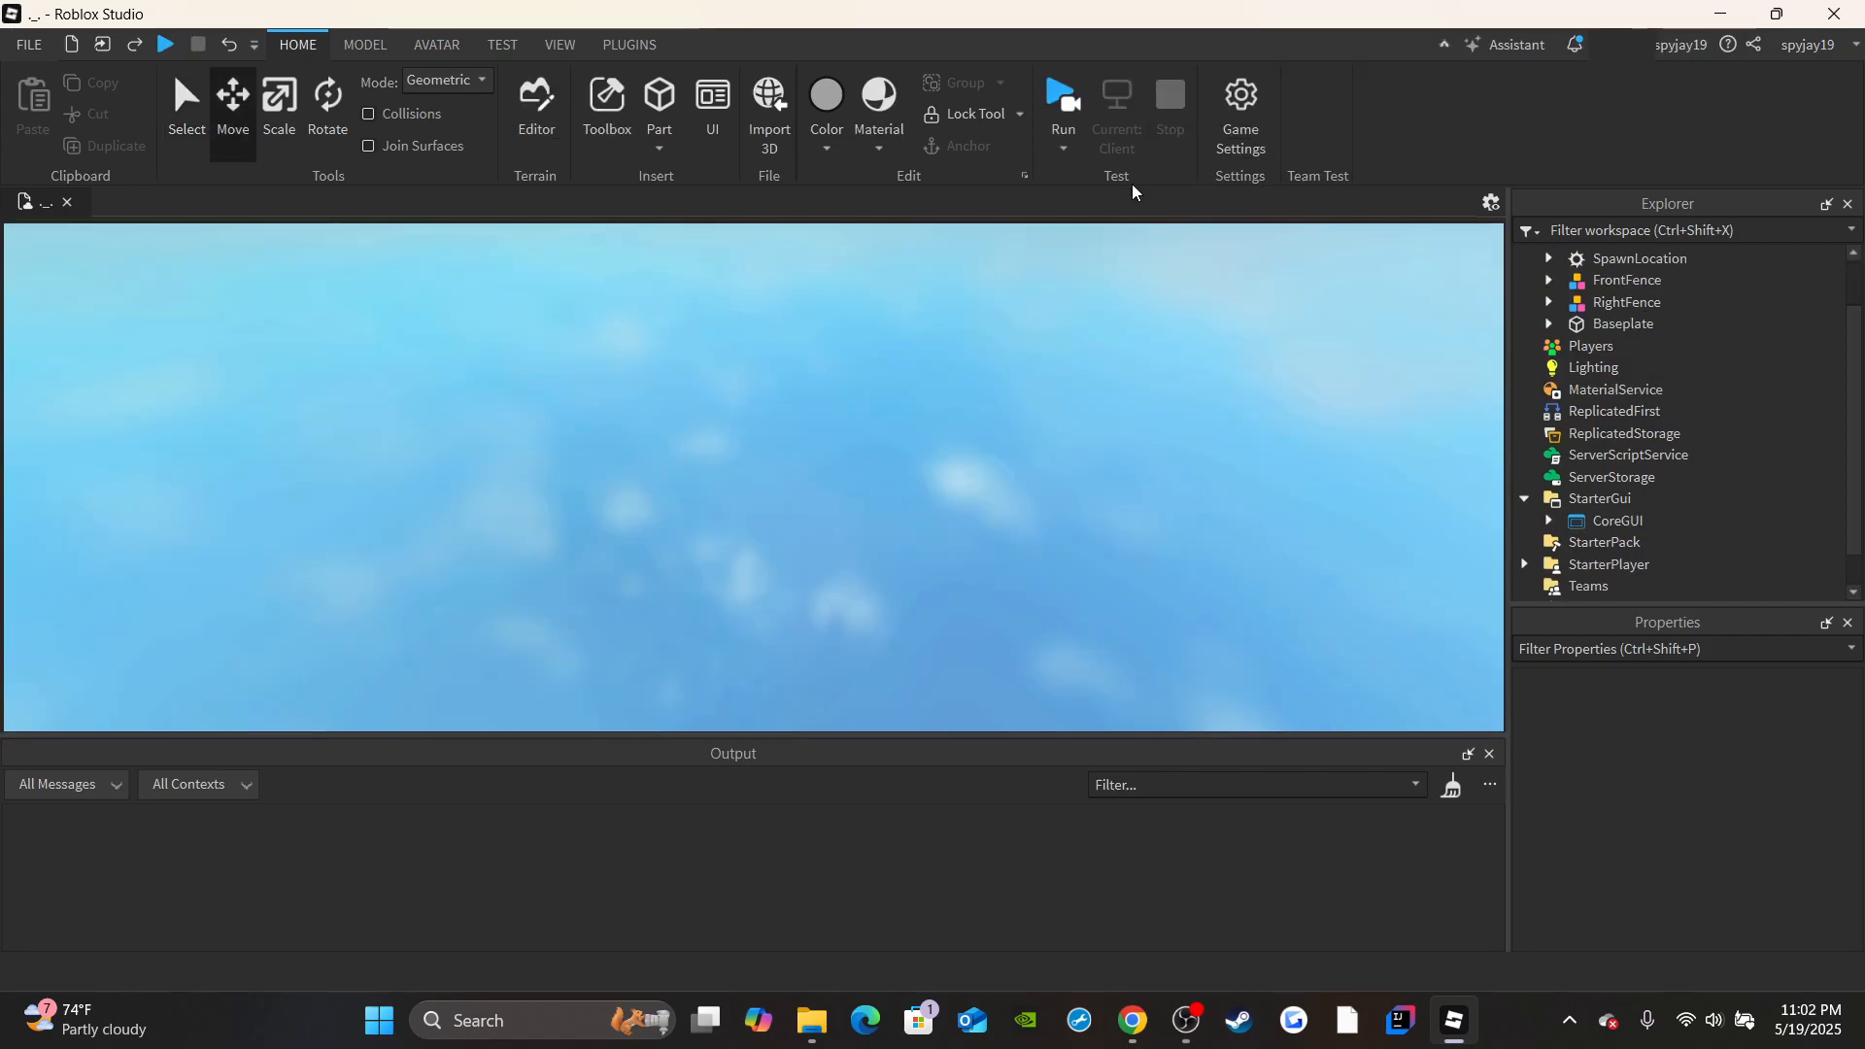
Playtest the game with a character, walk into the fence to check its stability, and stop the test.
{"action": "left_click", "coordinate": [1066, 147]}
{"action": "left_click", "coordinate": [1089, 175]}
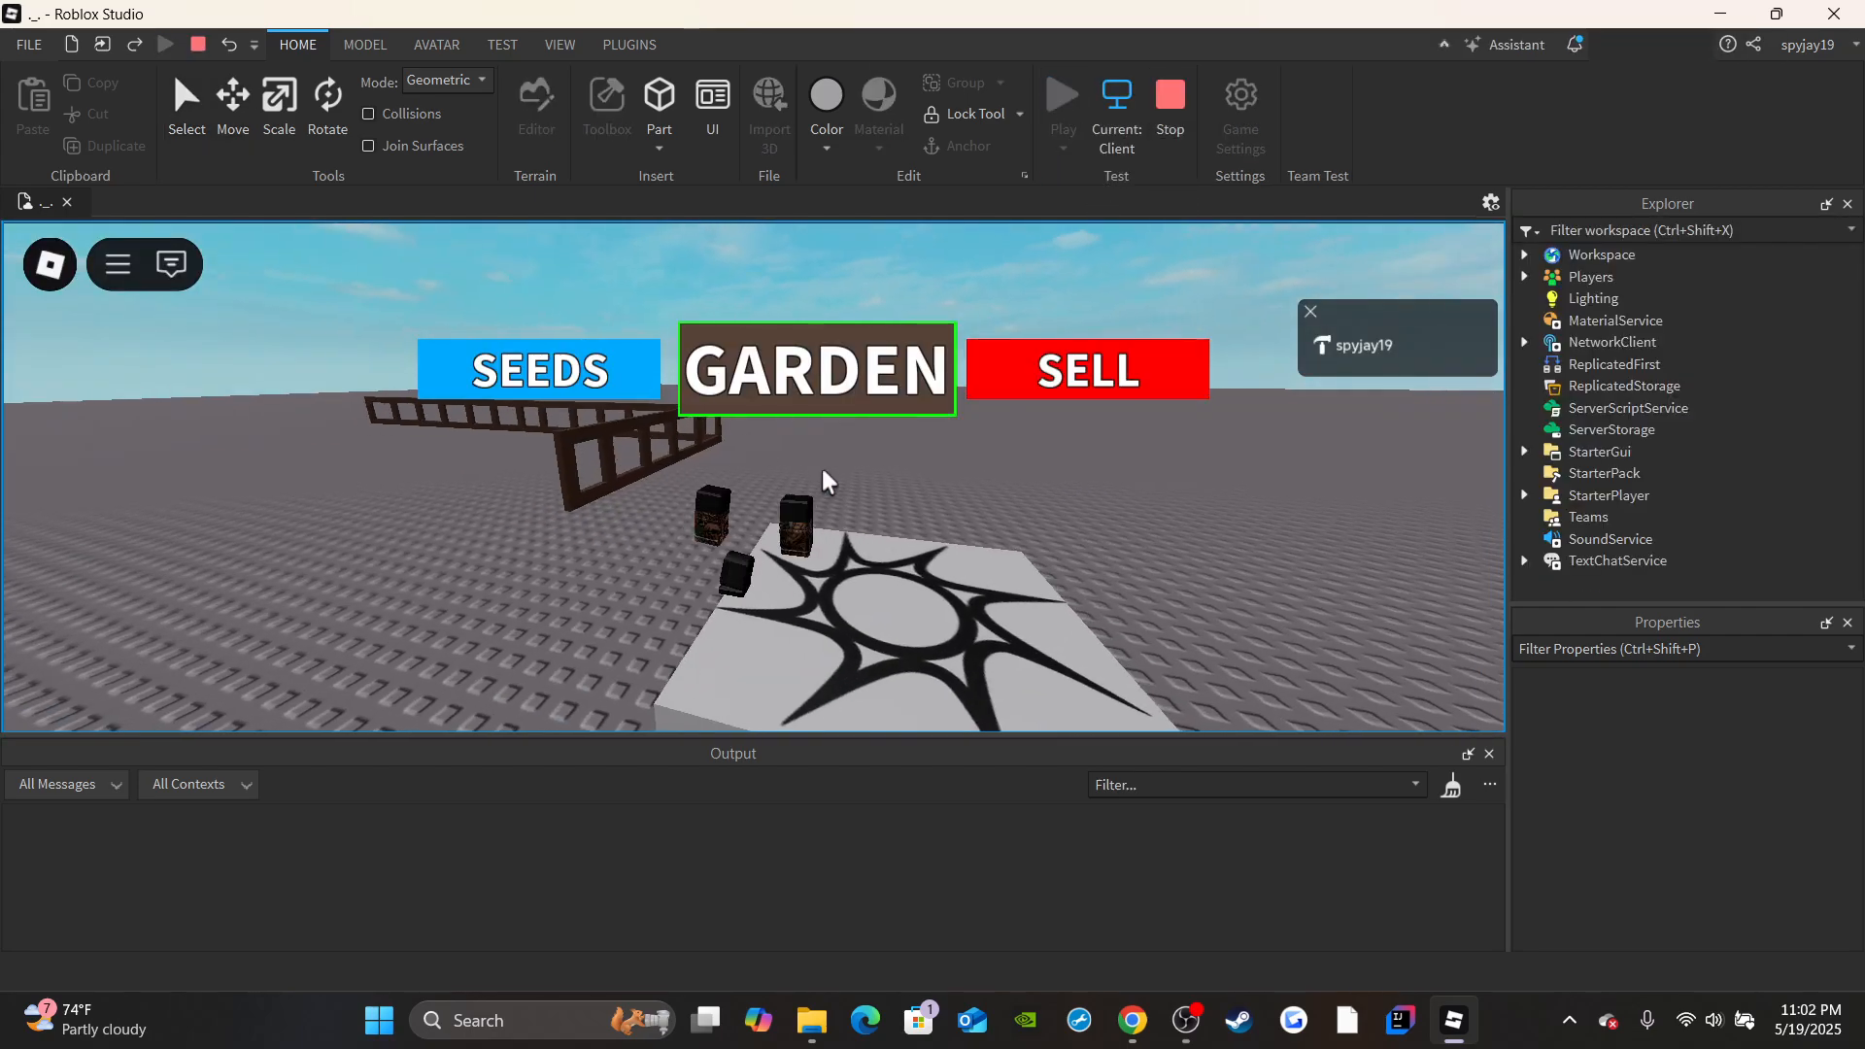
{"action": "key", "text": "w"}
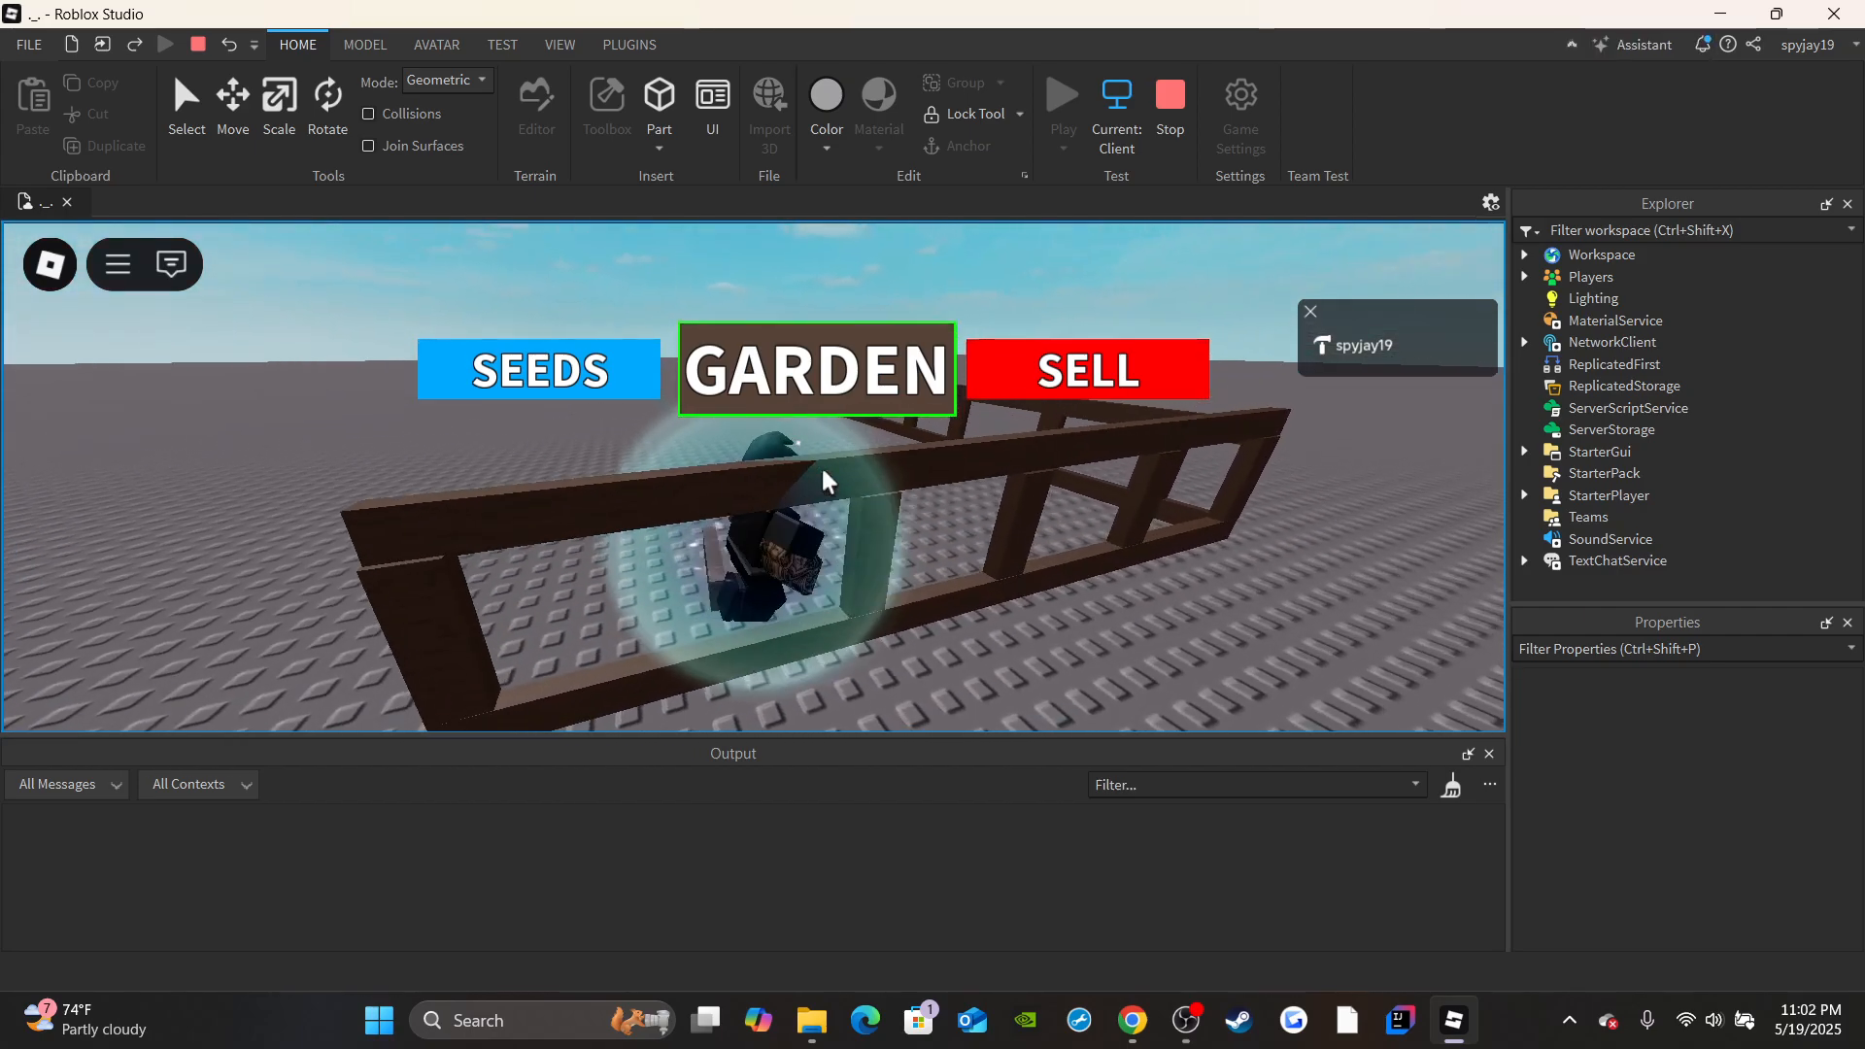
{"action": "key", "text": "w"}
{"action": "right_click_drag", "start_coordinate": [824, 476], "coordinate": [824, 476]}
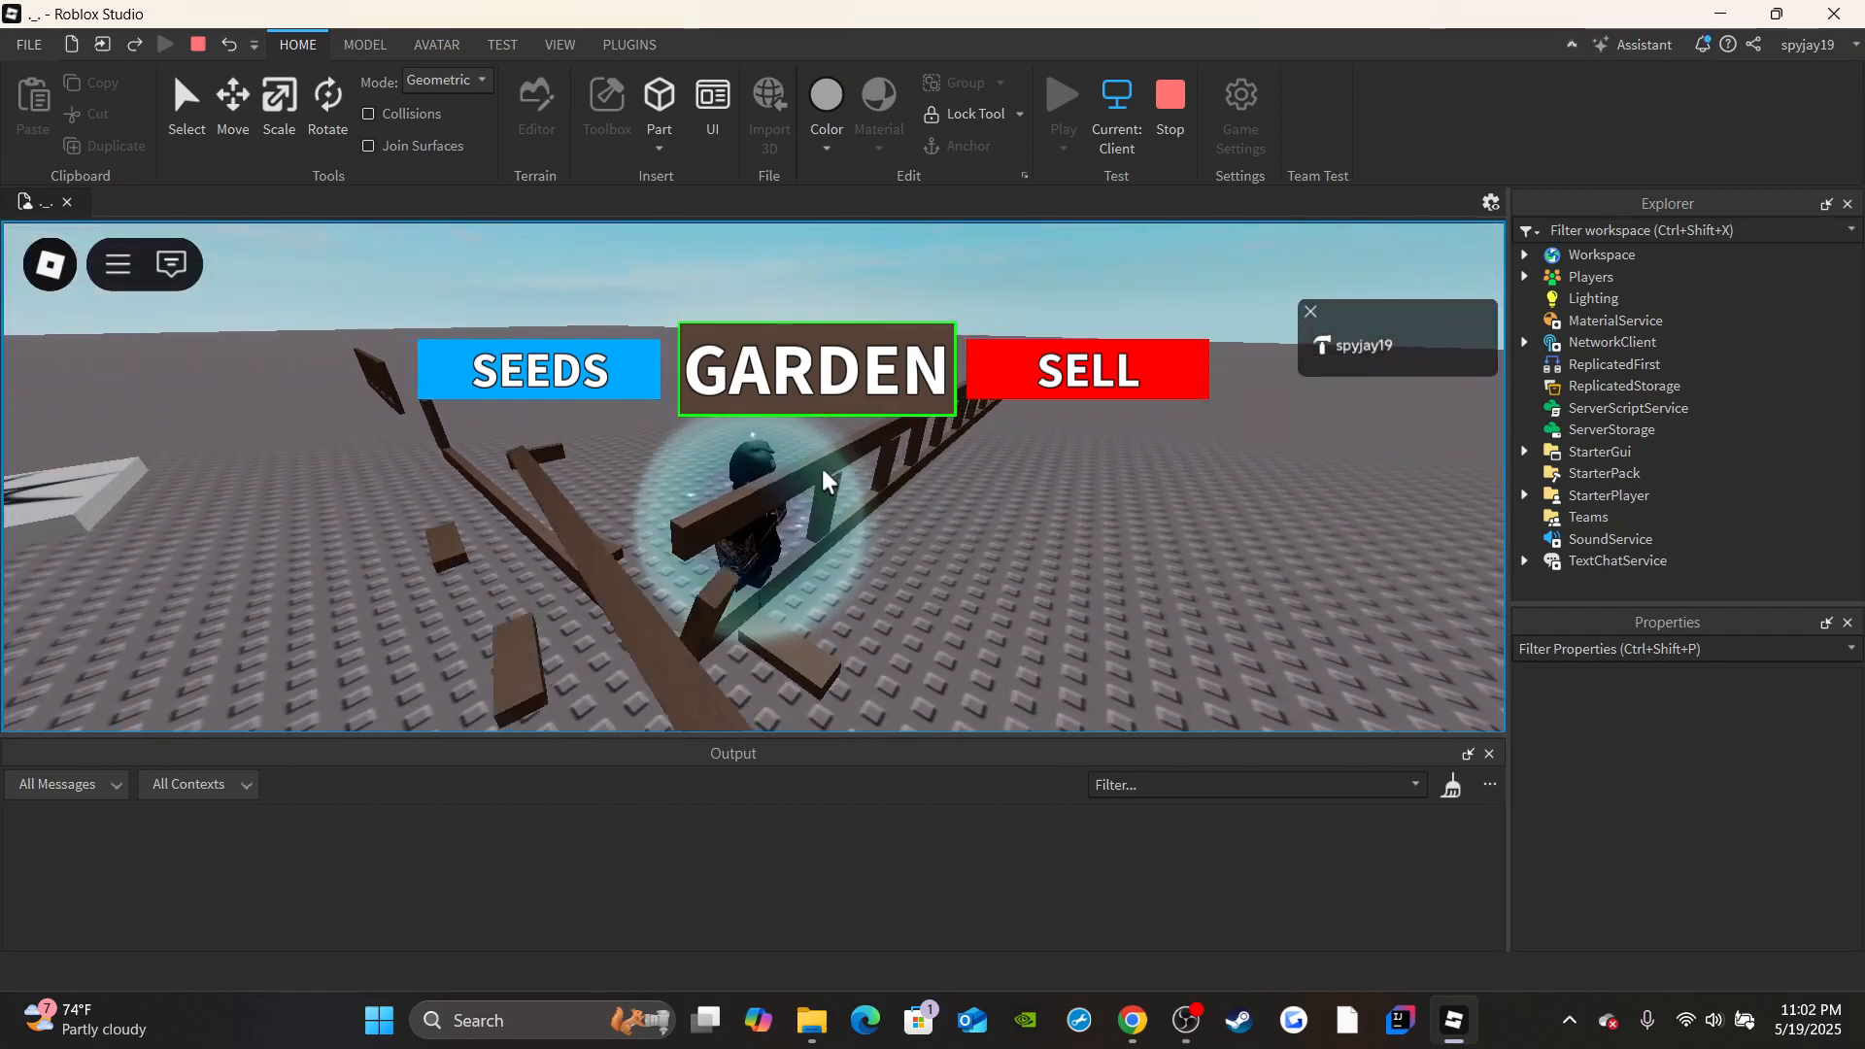
{"action": "key", "text": "shift+F5"}
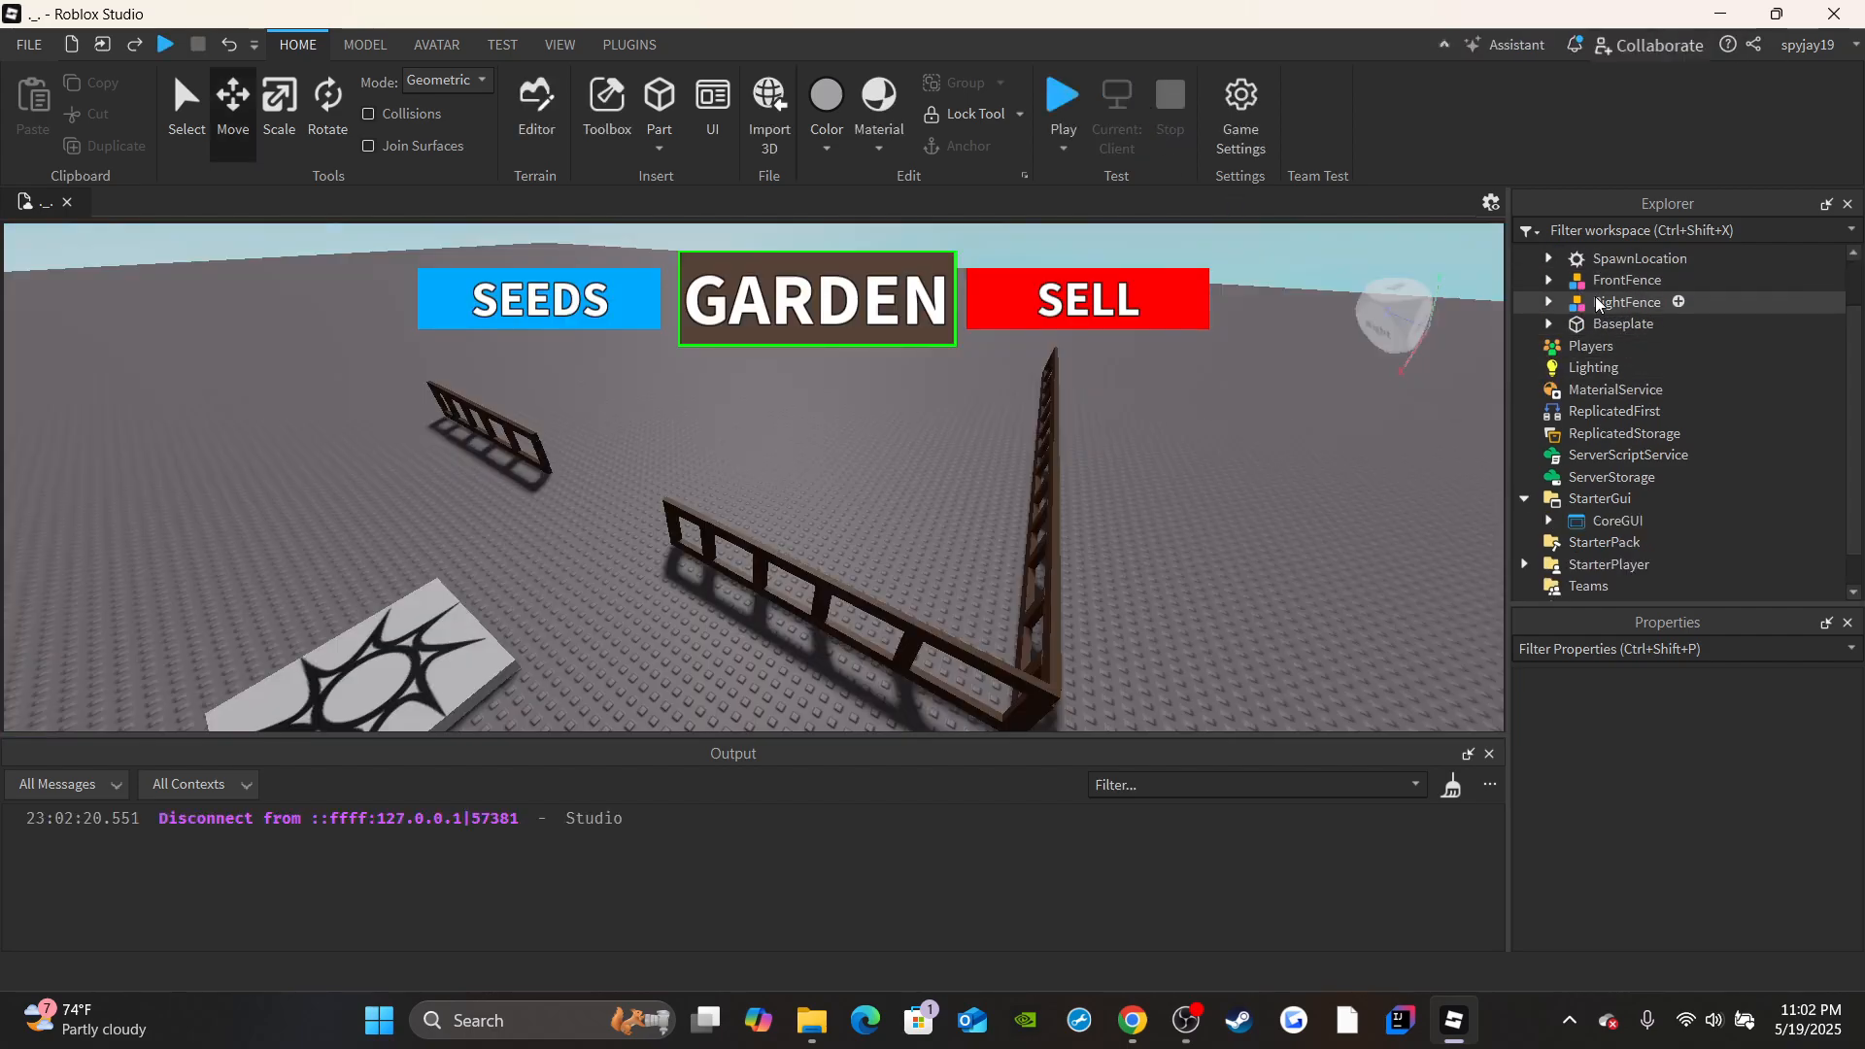
Anchor all the child parts of the RightFence model.
{"action": "right_click", "coordinate": [1622, 302]}
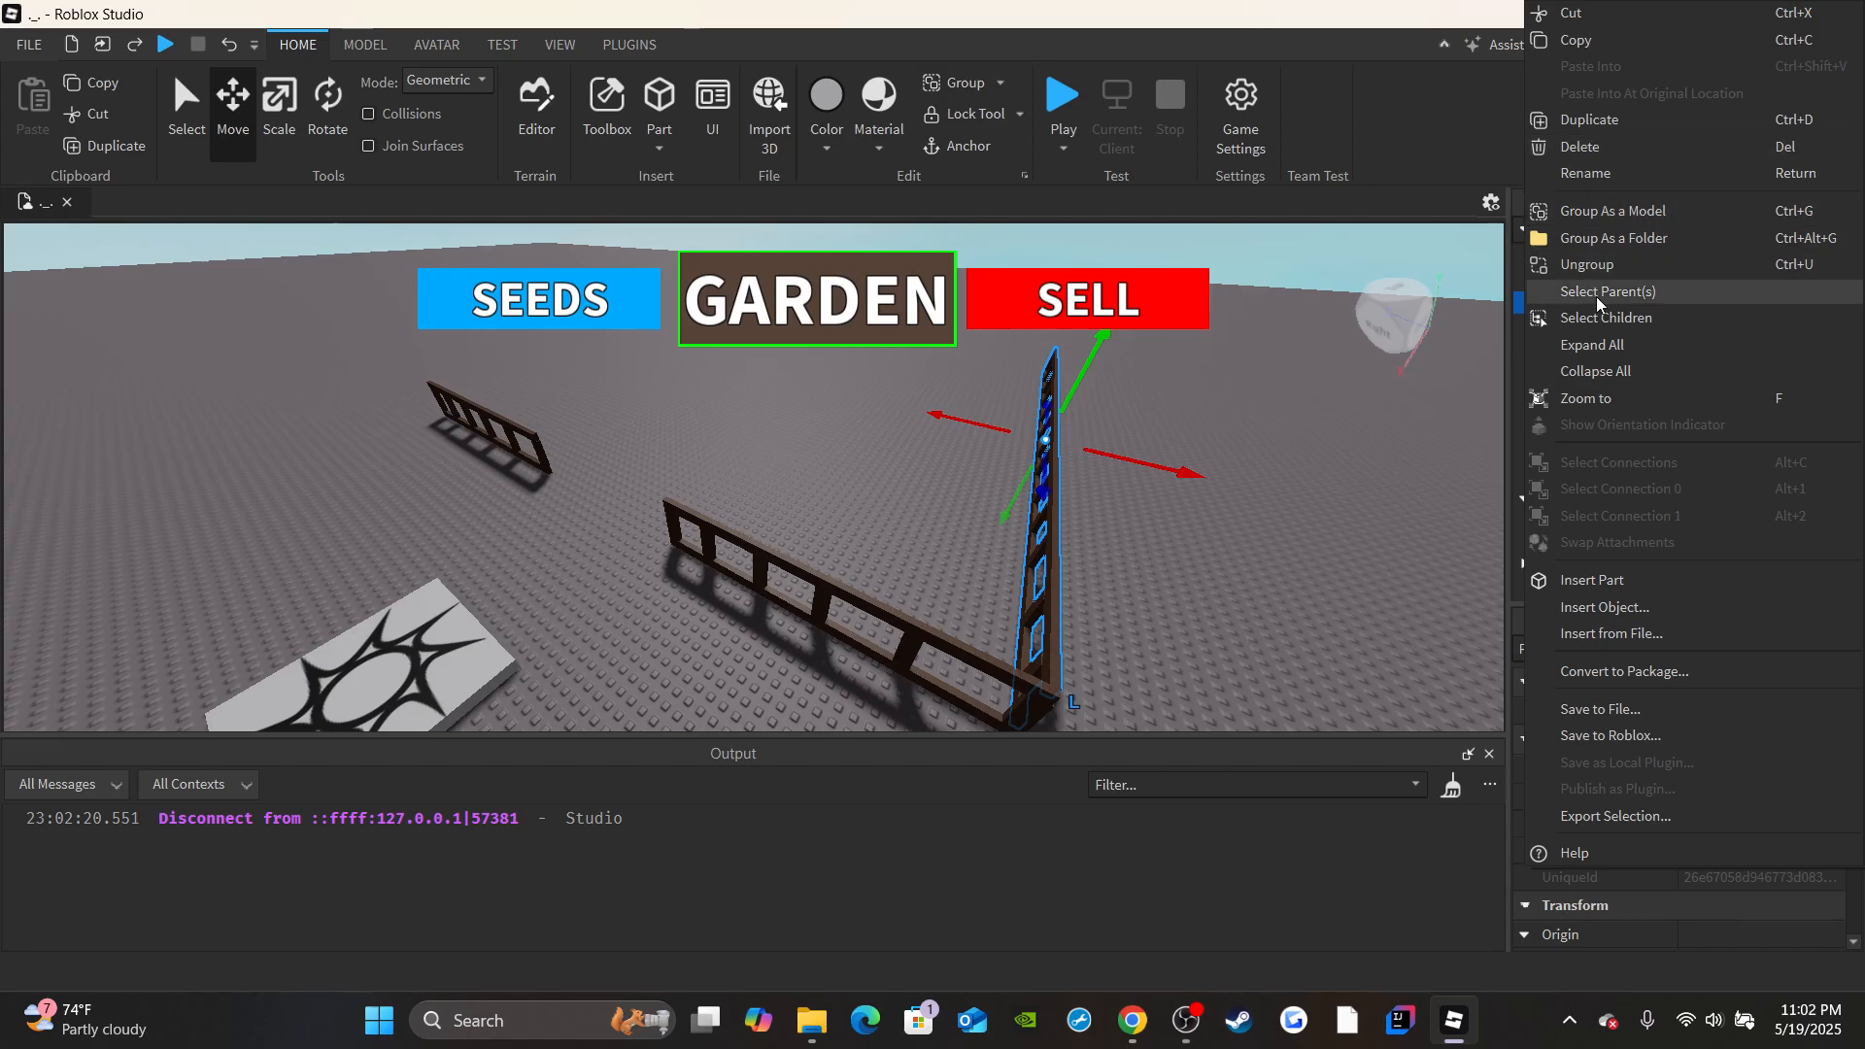
{"action": "left_click", "coordinate": [1605, 317]}
{"action": "scroll", "coordinate": [1717, 773], "scroll_direction": "down", "scroll_amount": 3}
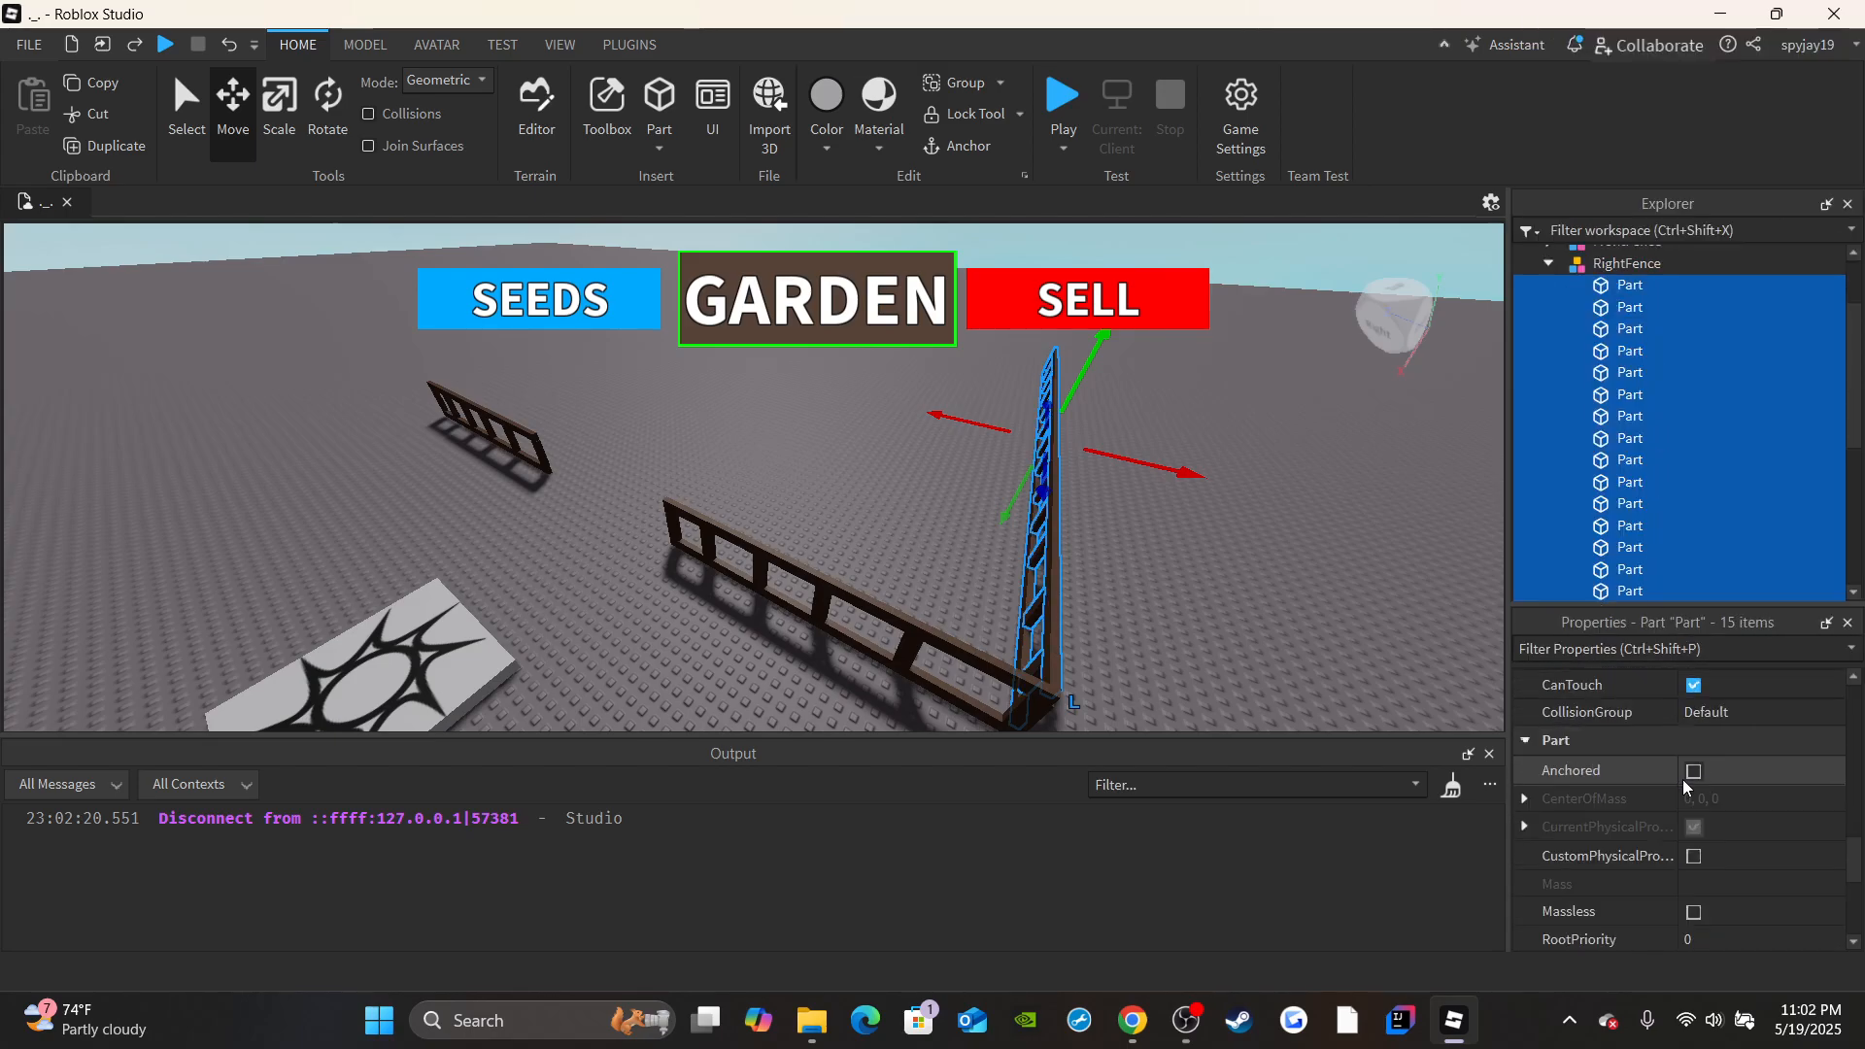
{"action": "left_click", "coordinate": [1693, 770]}
{"action": "scroll", "coordinate": [1603, 388], "scroll_direction": "up", "scroll_amount": 2}
{"action": "left_click", "coordinate": [1548, 321]}
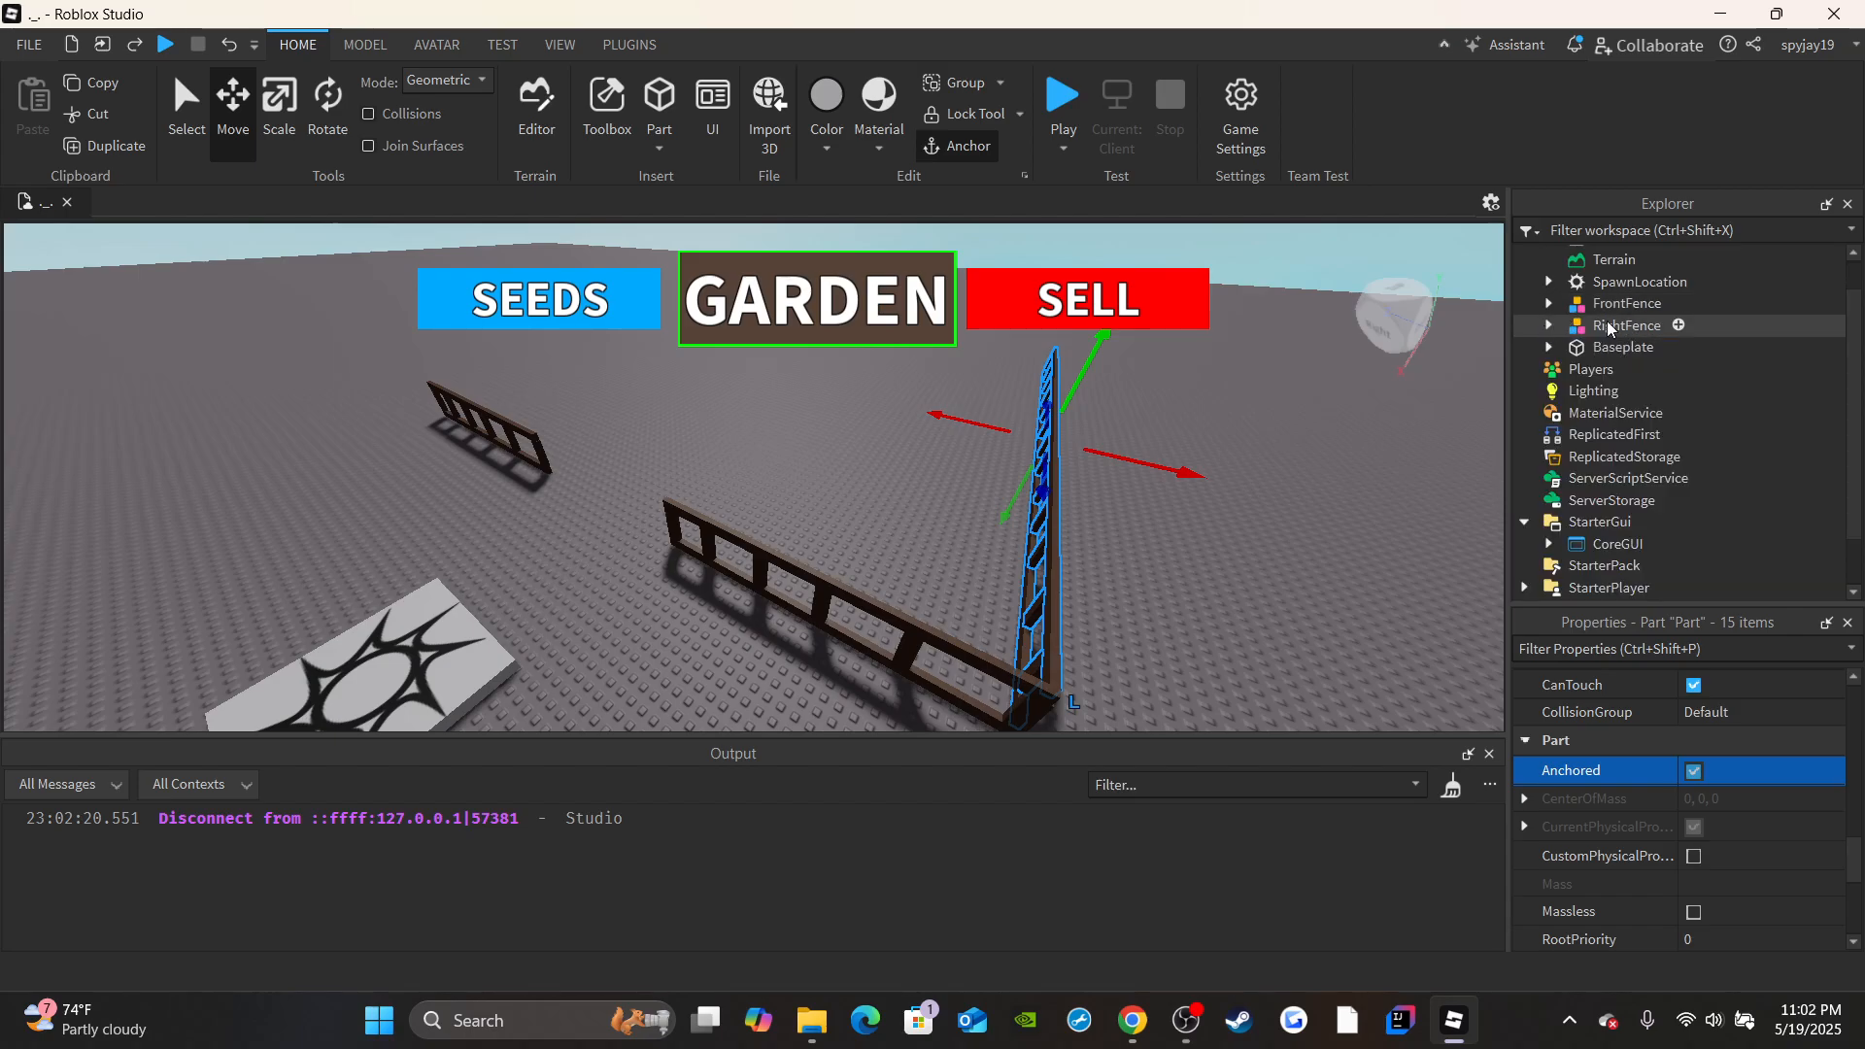
Anchor all the child parts of the FrontFence model.
{"action": "left_click", "coordinate": [1607, 326]}
{"action": "right_click", "coordinate": [1607, 327]}
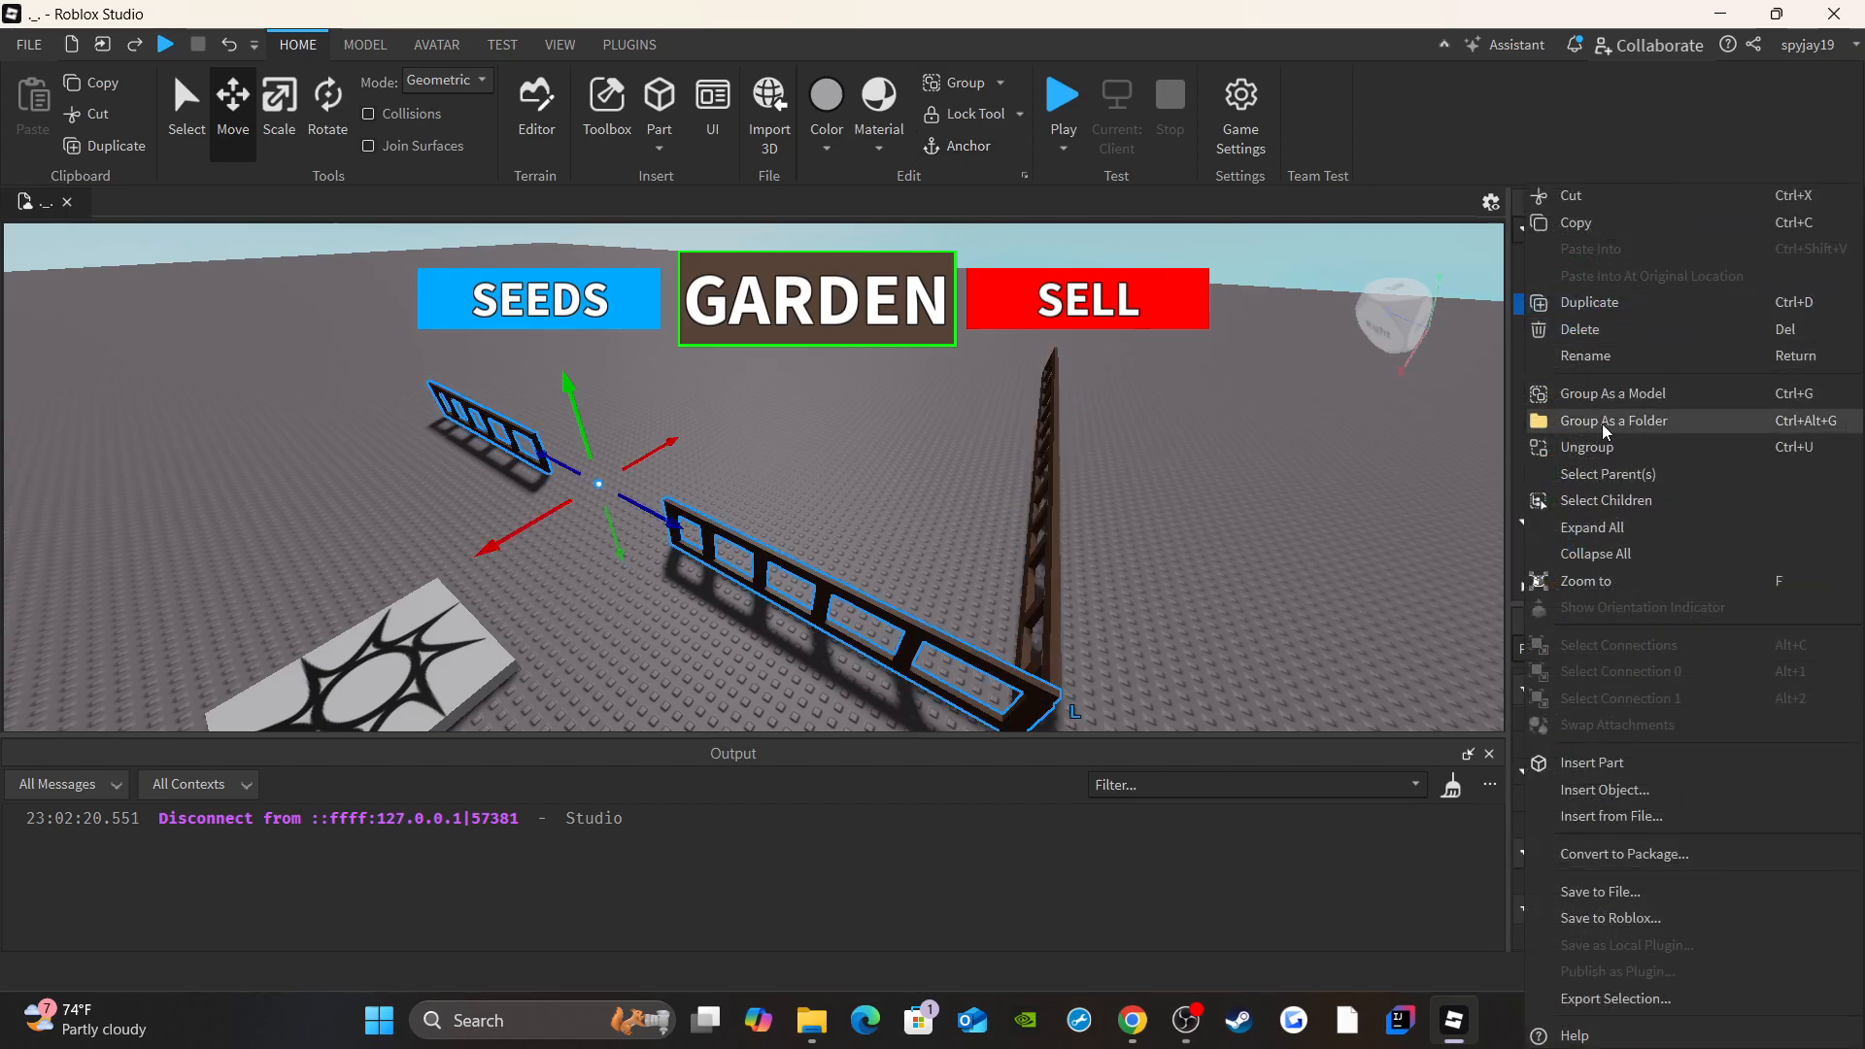
{"action": "left_click", "coordinate": [1605, 499]}
{"action": "scroll", "coordinate": [1691, 768], "scroll_direction": "down", "scroll_amount": 5}
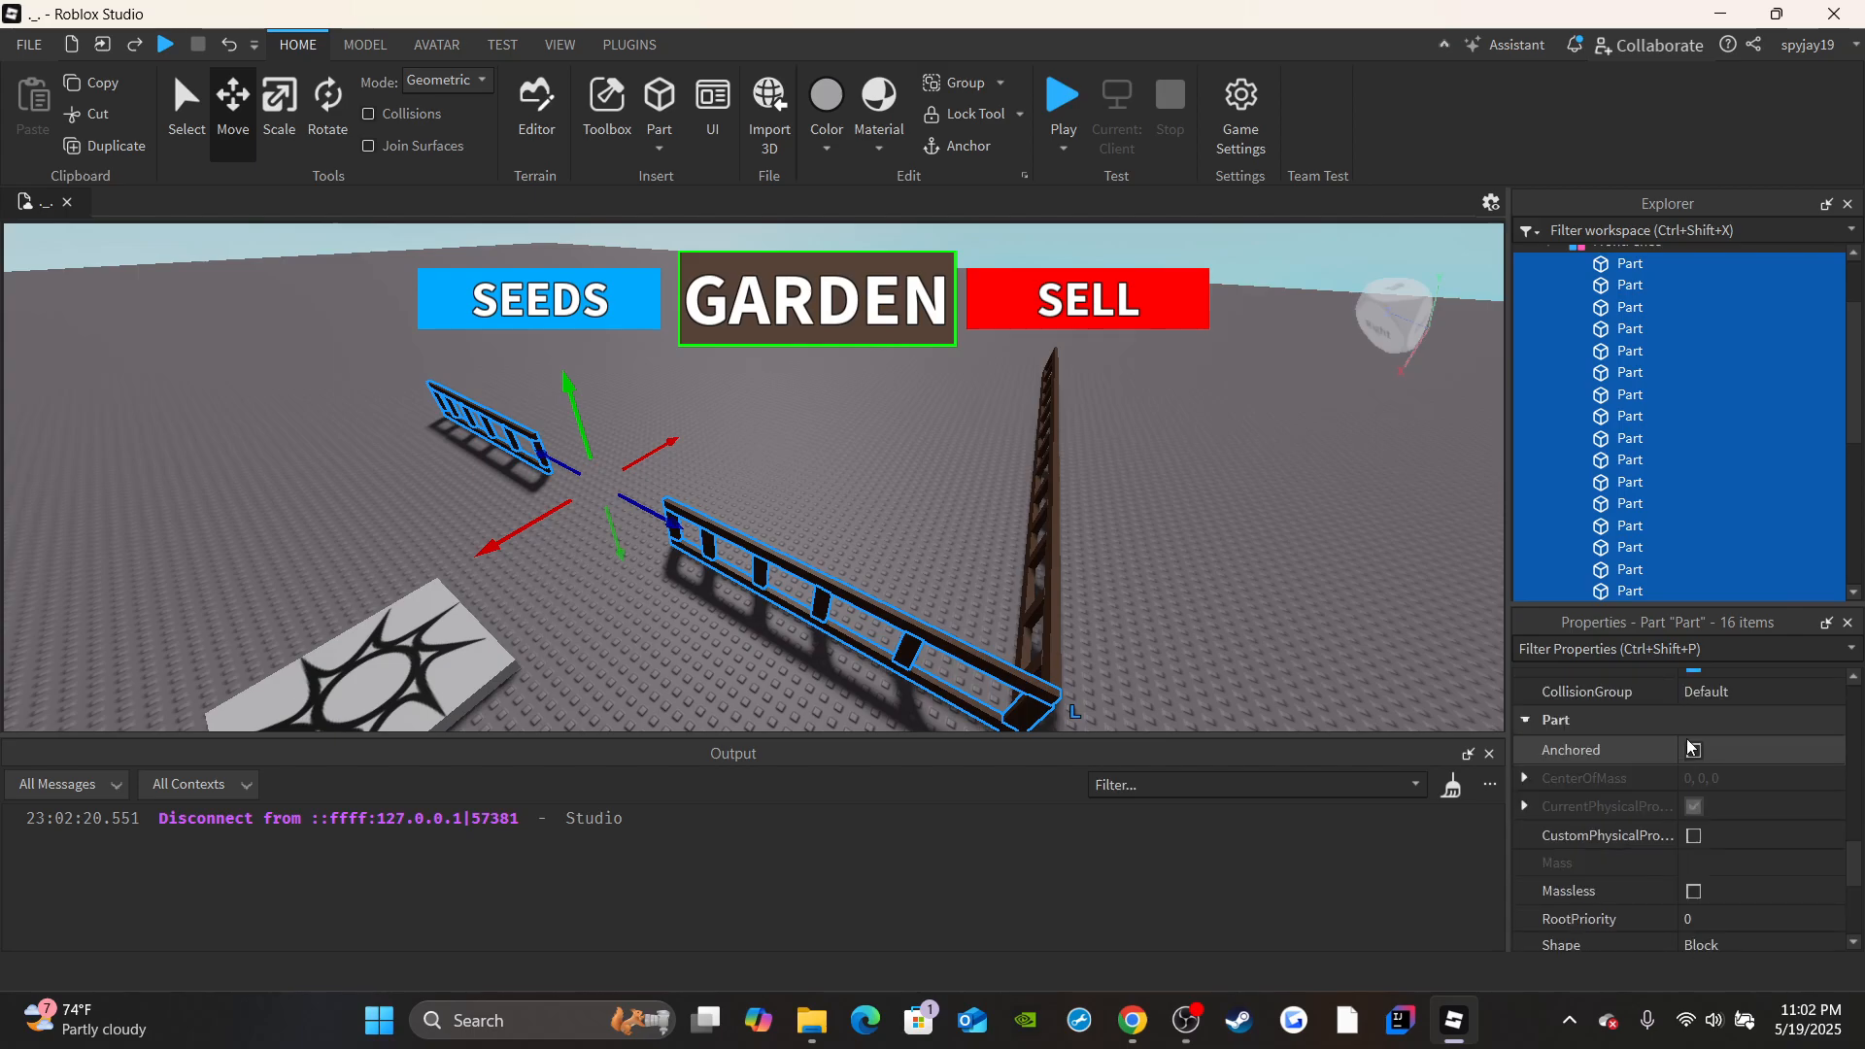
{"action": "scroll", "coordinate": [1527, 262], "scroll_direction": "up", "scroll_amount": 1}
{"action": "left_click", "coordinate": [1548, 303]}
{"action": "left_click", "coordinate": [1286, 450]}
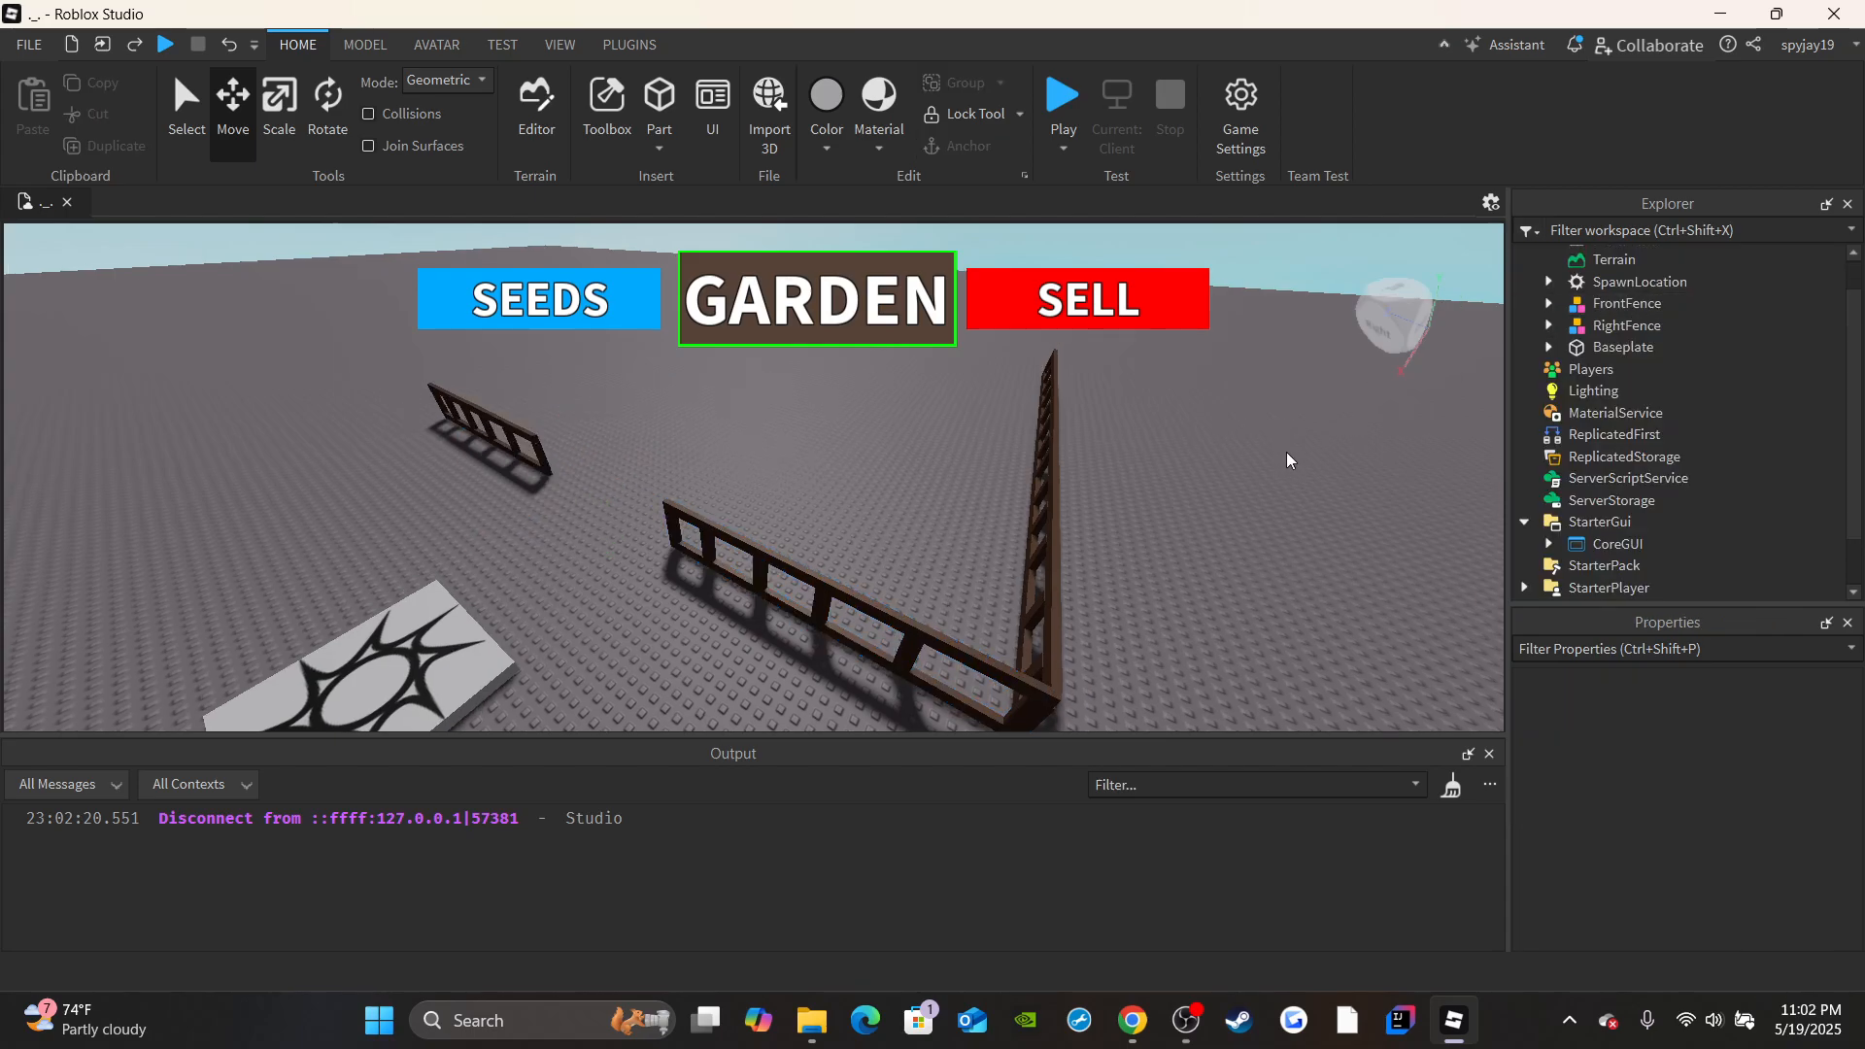
Duplicate the RightFence model and move the copy about 75 studs across, aligning it with the opposite end of the front fence.
{"action": "key", "text": "w"}
{"action": "right_click_drag", "start_coordinate": [1286, 452], "coordinate": [1061, 406]}
{"action": "left_click", "coordinate": [969, 537]}
{"action": "key", "text": "s"}
{"action": "left_click", "coordinate": [107, 146]}
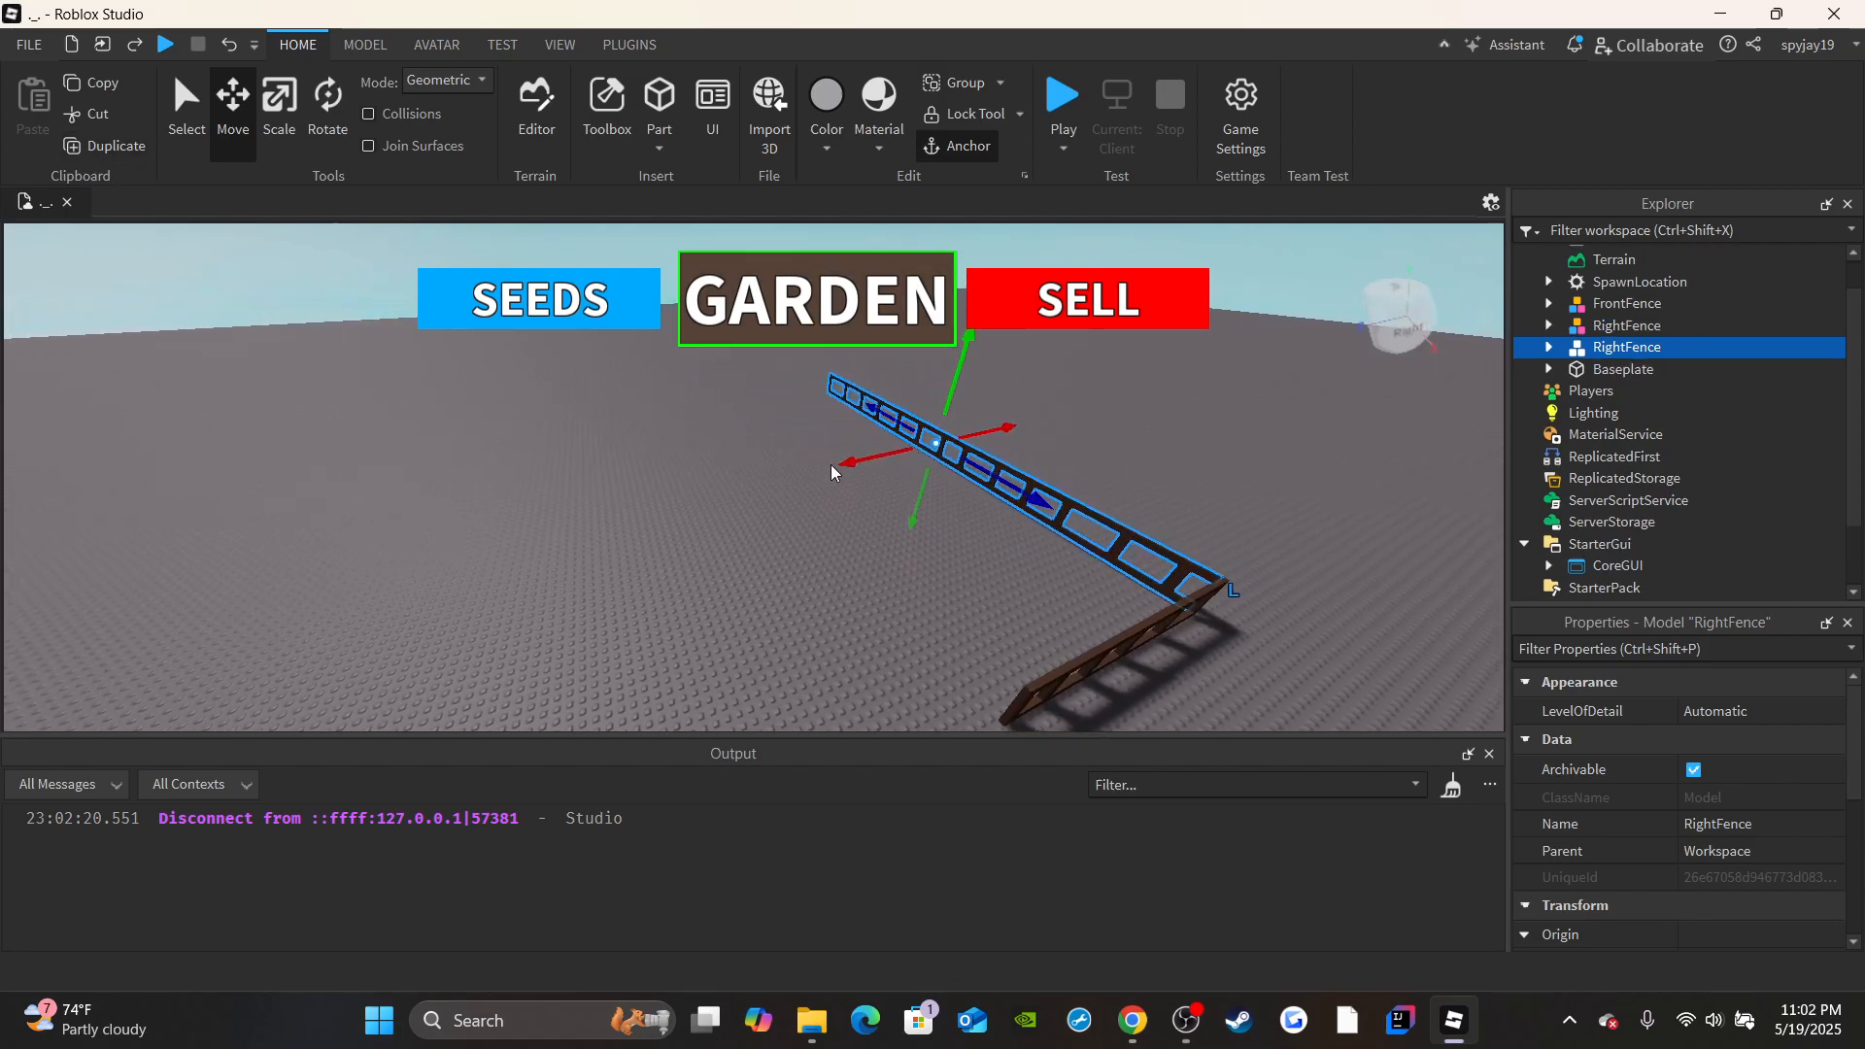
{"action": "left_click_drag", "start_coordinate": [830, 473], "coordinate": [611, 501]}
{"action": "key", "text": "w"}
{"action": "right_click_drag", "start_coordinate": [611, 501], "coordinate": [611, 501]}
{"action": "key", "text": "d"}
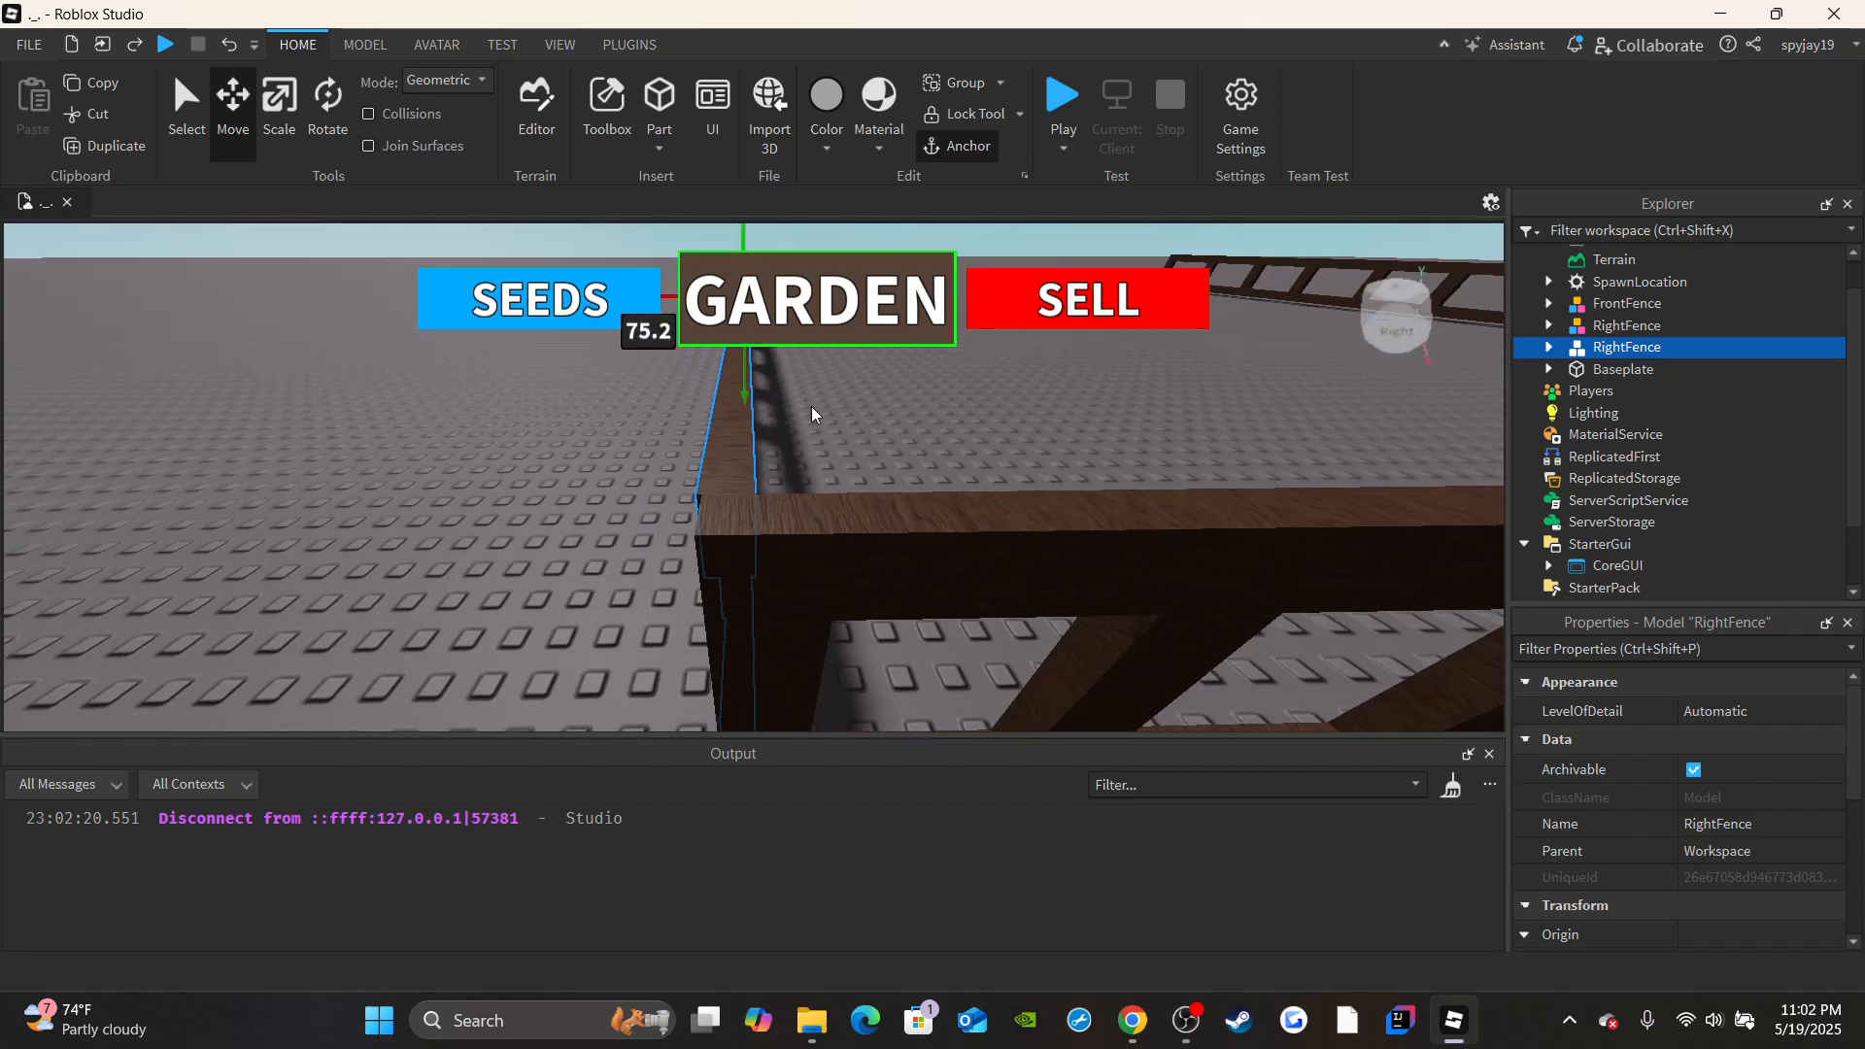
{"action": "right_click_drag", "start_coordinate": [815, 415], "coordinate": [870, 392]}
{"action": "left_click_drag", "start_coordinate": [855, 357], "coordinate": [846, 360]}
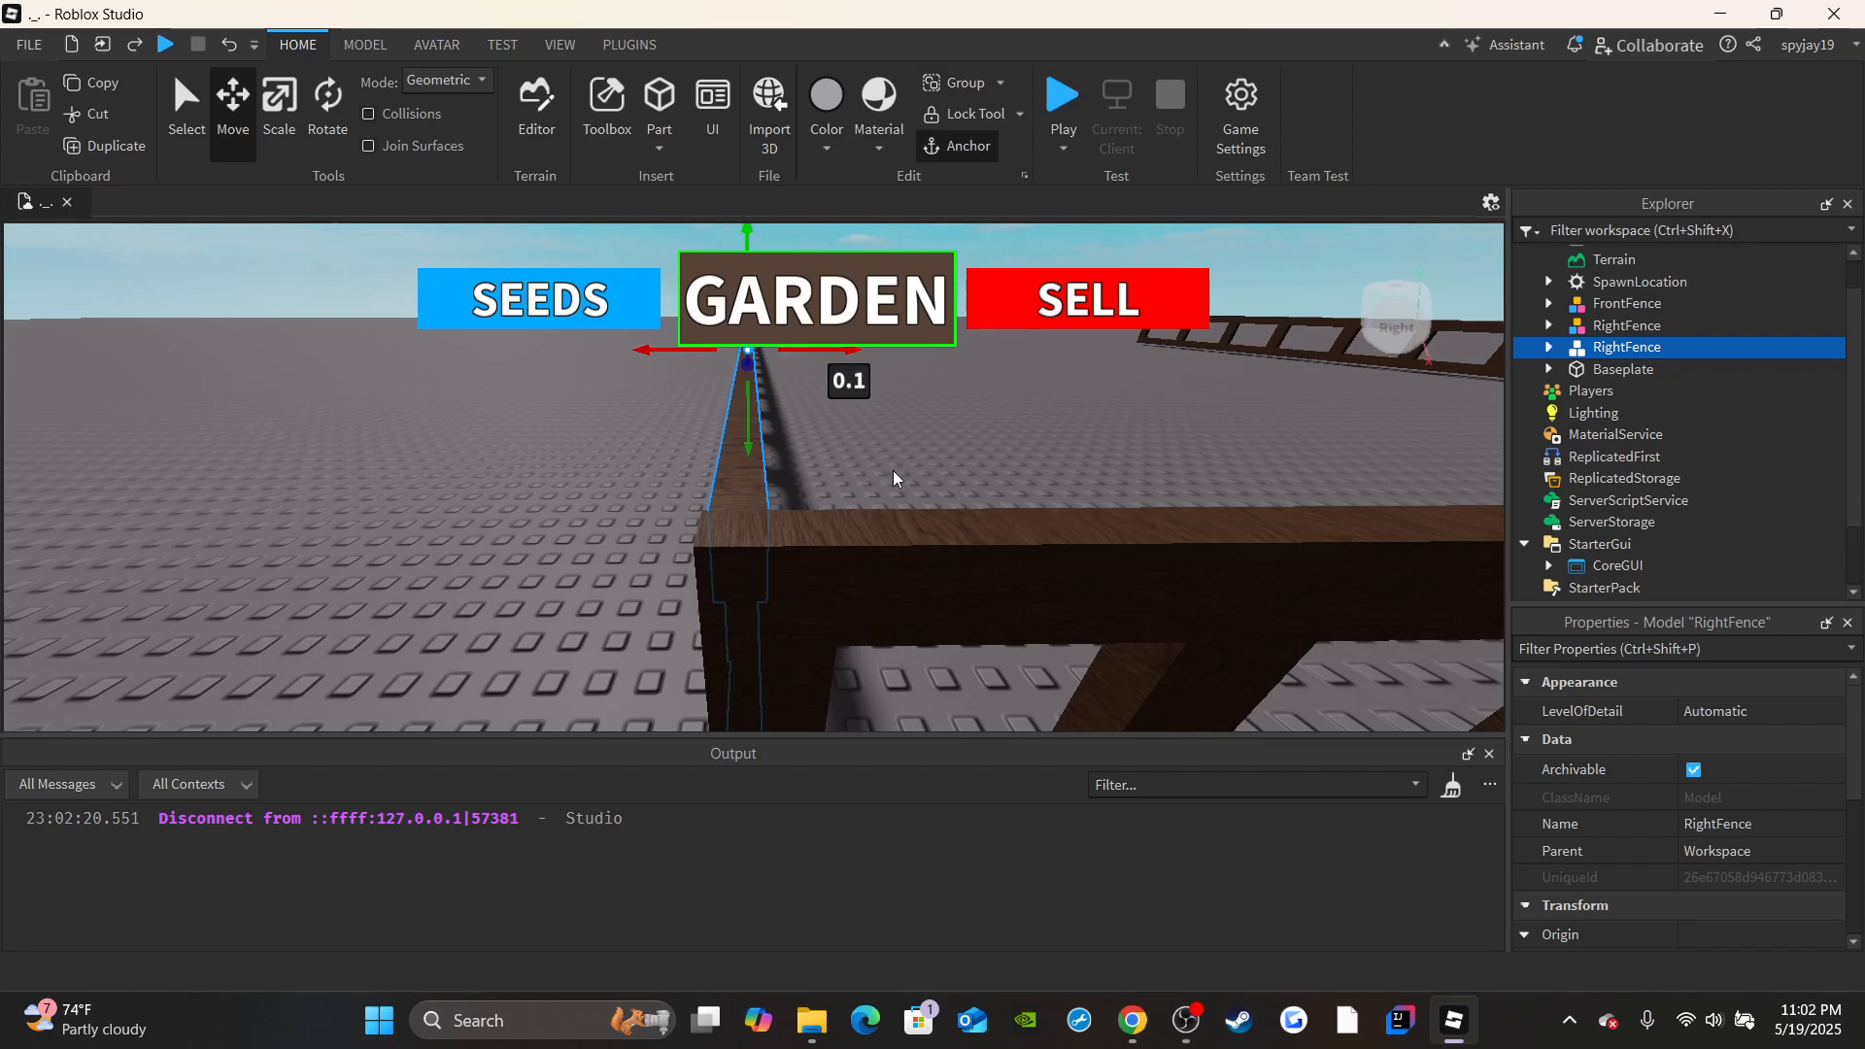
Rename the duplicated side fence model as LeftFence.
{"action": "left_click", "coordinate": [895, 478]}
{"action": "key", "text": "s"}
{"action": "right_click_drag", "start_coordinate": [903, 475], "coordinate": [903, 475]}
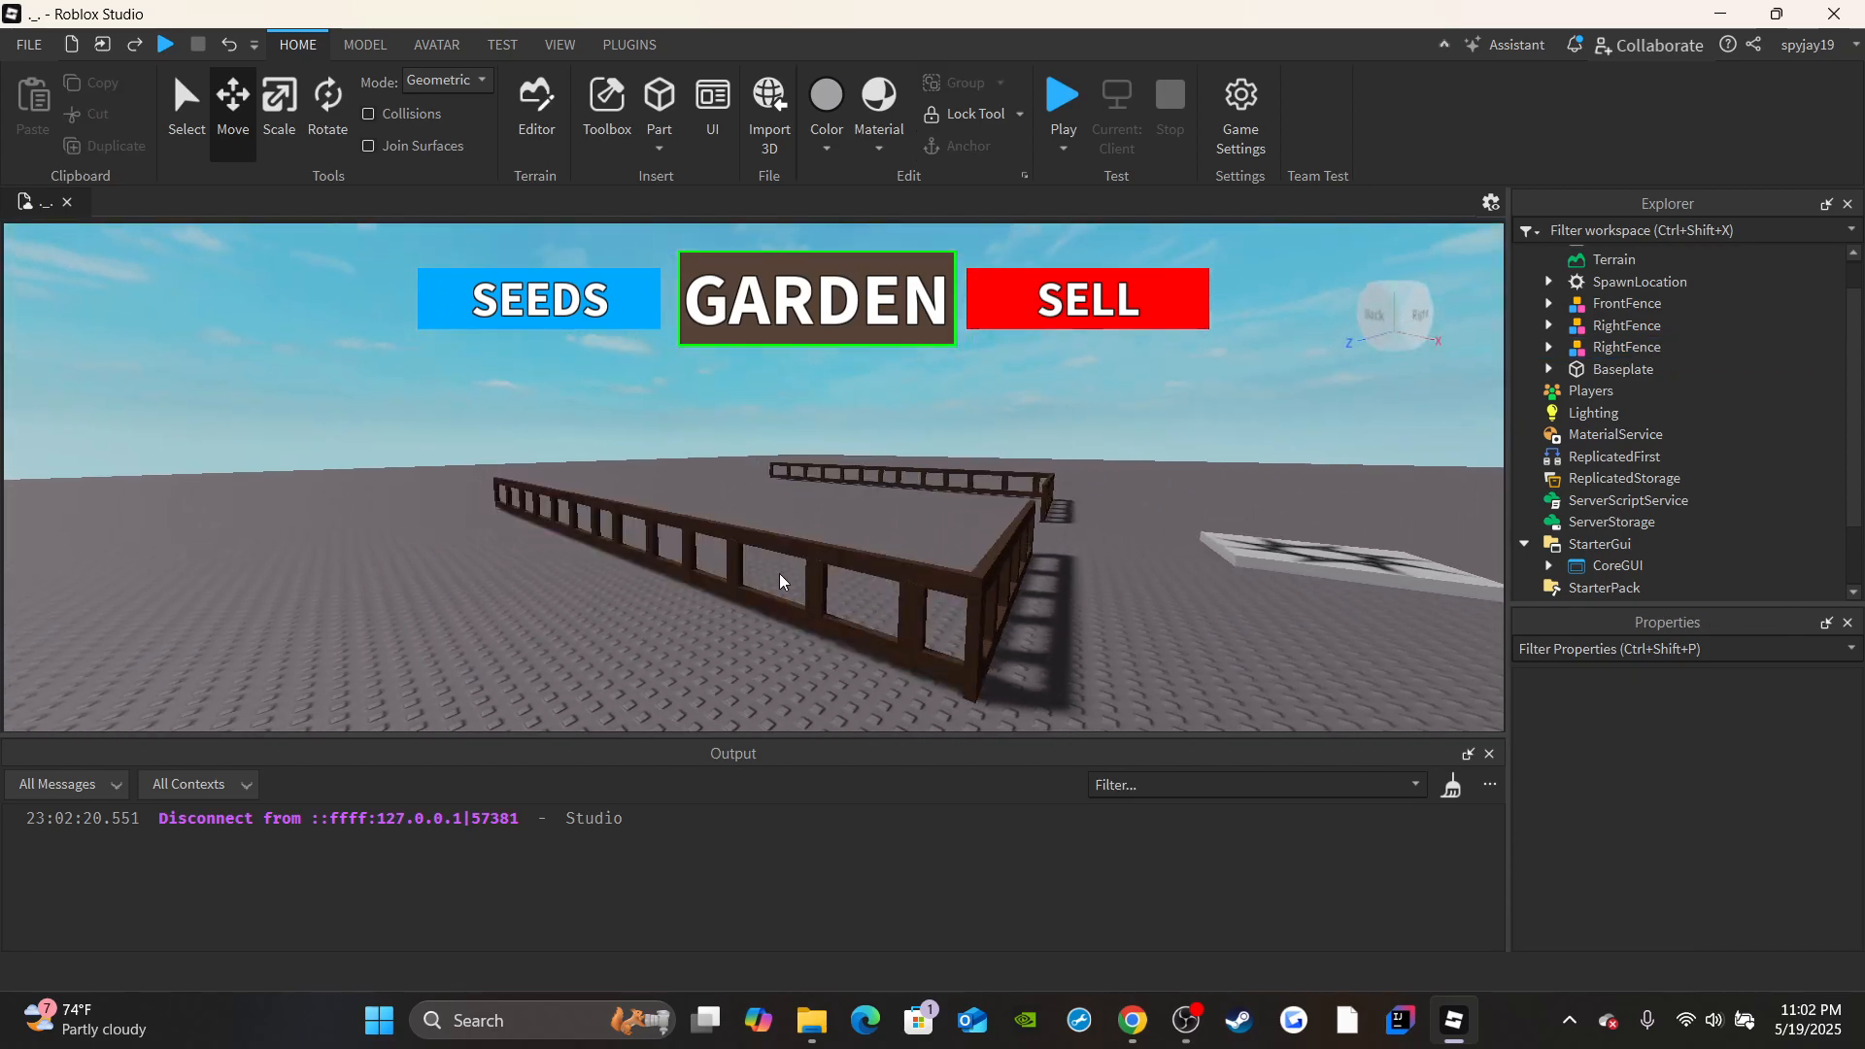
{"action": "left_click", "coordinate": [795, 563]}
{"action": "scroll", "coordinate": [1738, 814], "scroll_direction": "down", "scroll_amount": 3}
{"action": "scroll", "coordinate": [1738, 801], "scroll_direction": "up", "scroll_amount": 3}
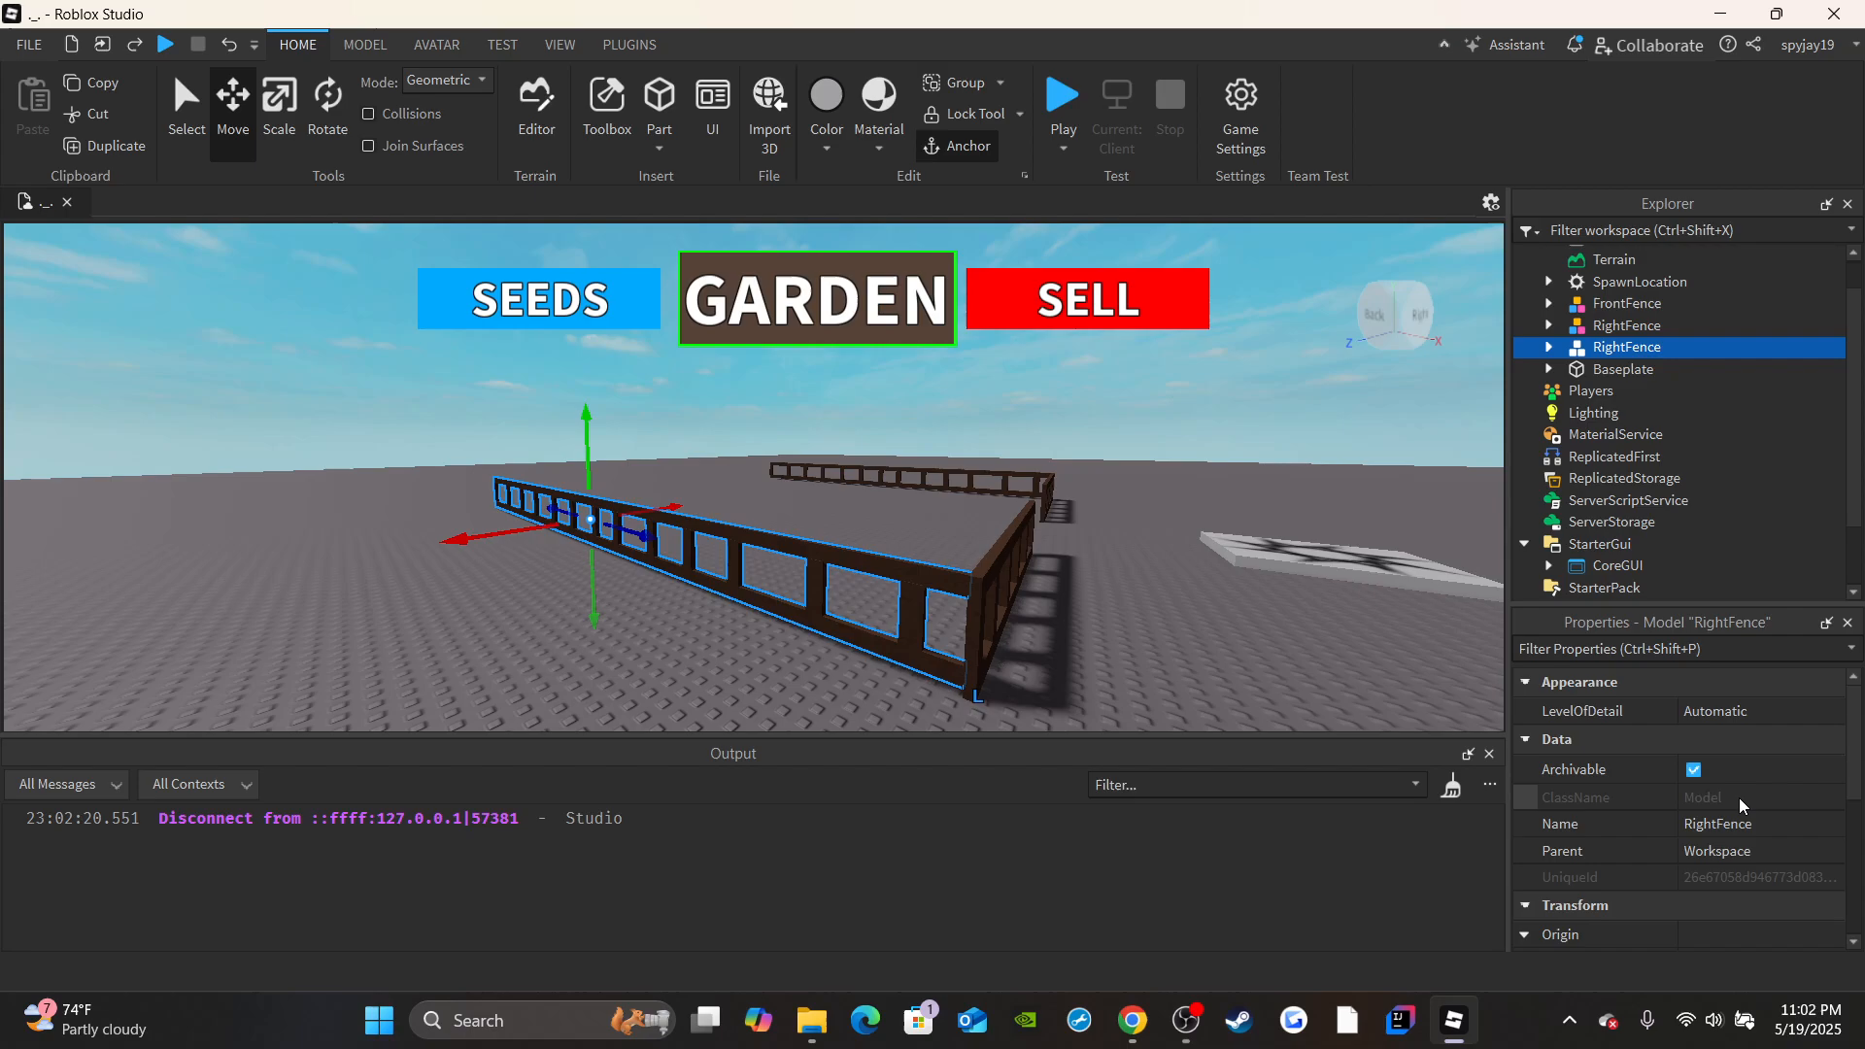
{"action": "left_click", "coordinate": [1724, 824]}
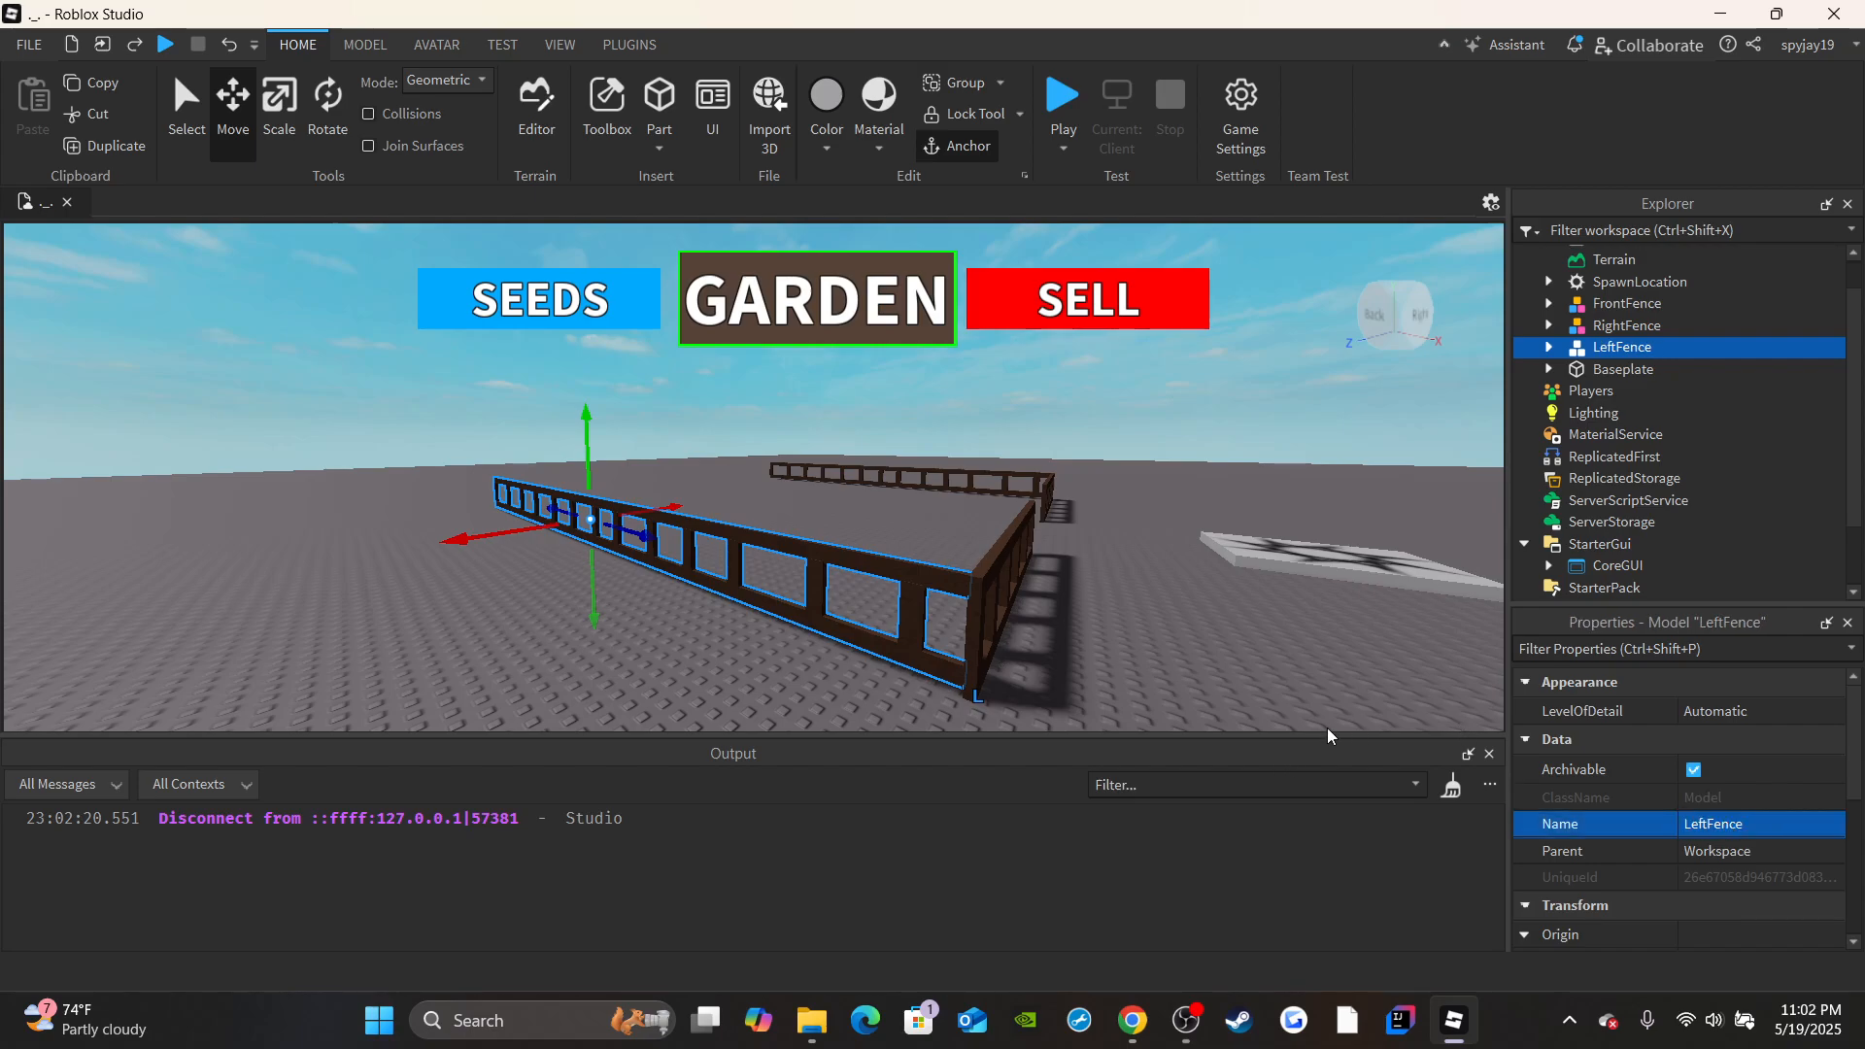
{"action": "key", "text": "d"}
{"action": "right_click_drag", "start_coordinate": [1290, 486], "coordinate": [1290, 486]}
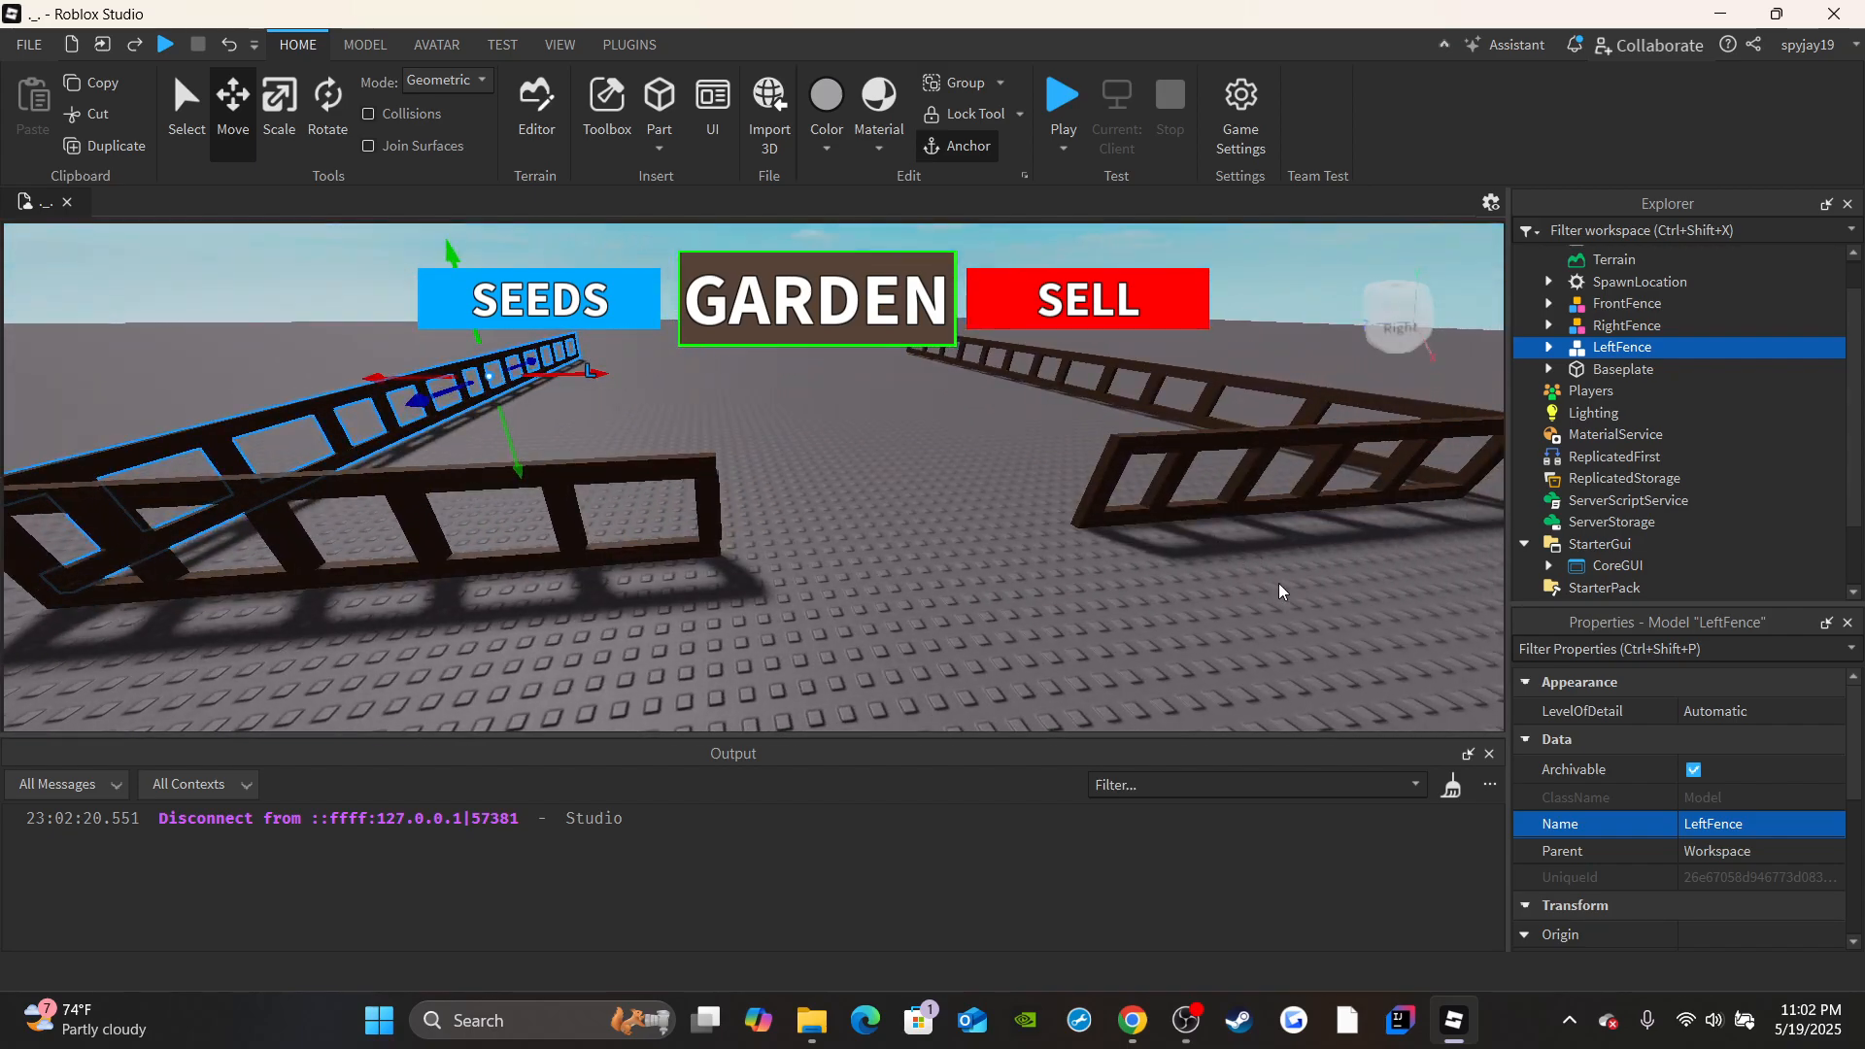
Duplicate the FrontFence model and move the copy about 71.4 studs to close the open back end between the side fences.
{"action": "key", "text": "d"}
{"action": "right_click_drag", "start_coordinate": [1245, 550], "coordinate": [1245, 549]}
{"action": "key", "text": "s"}
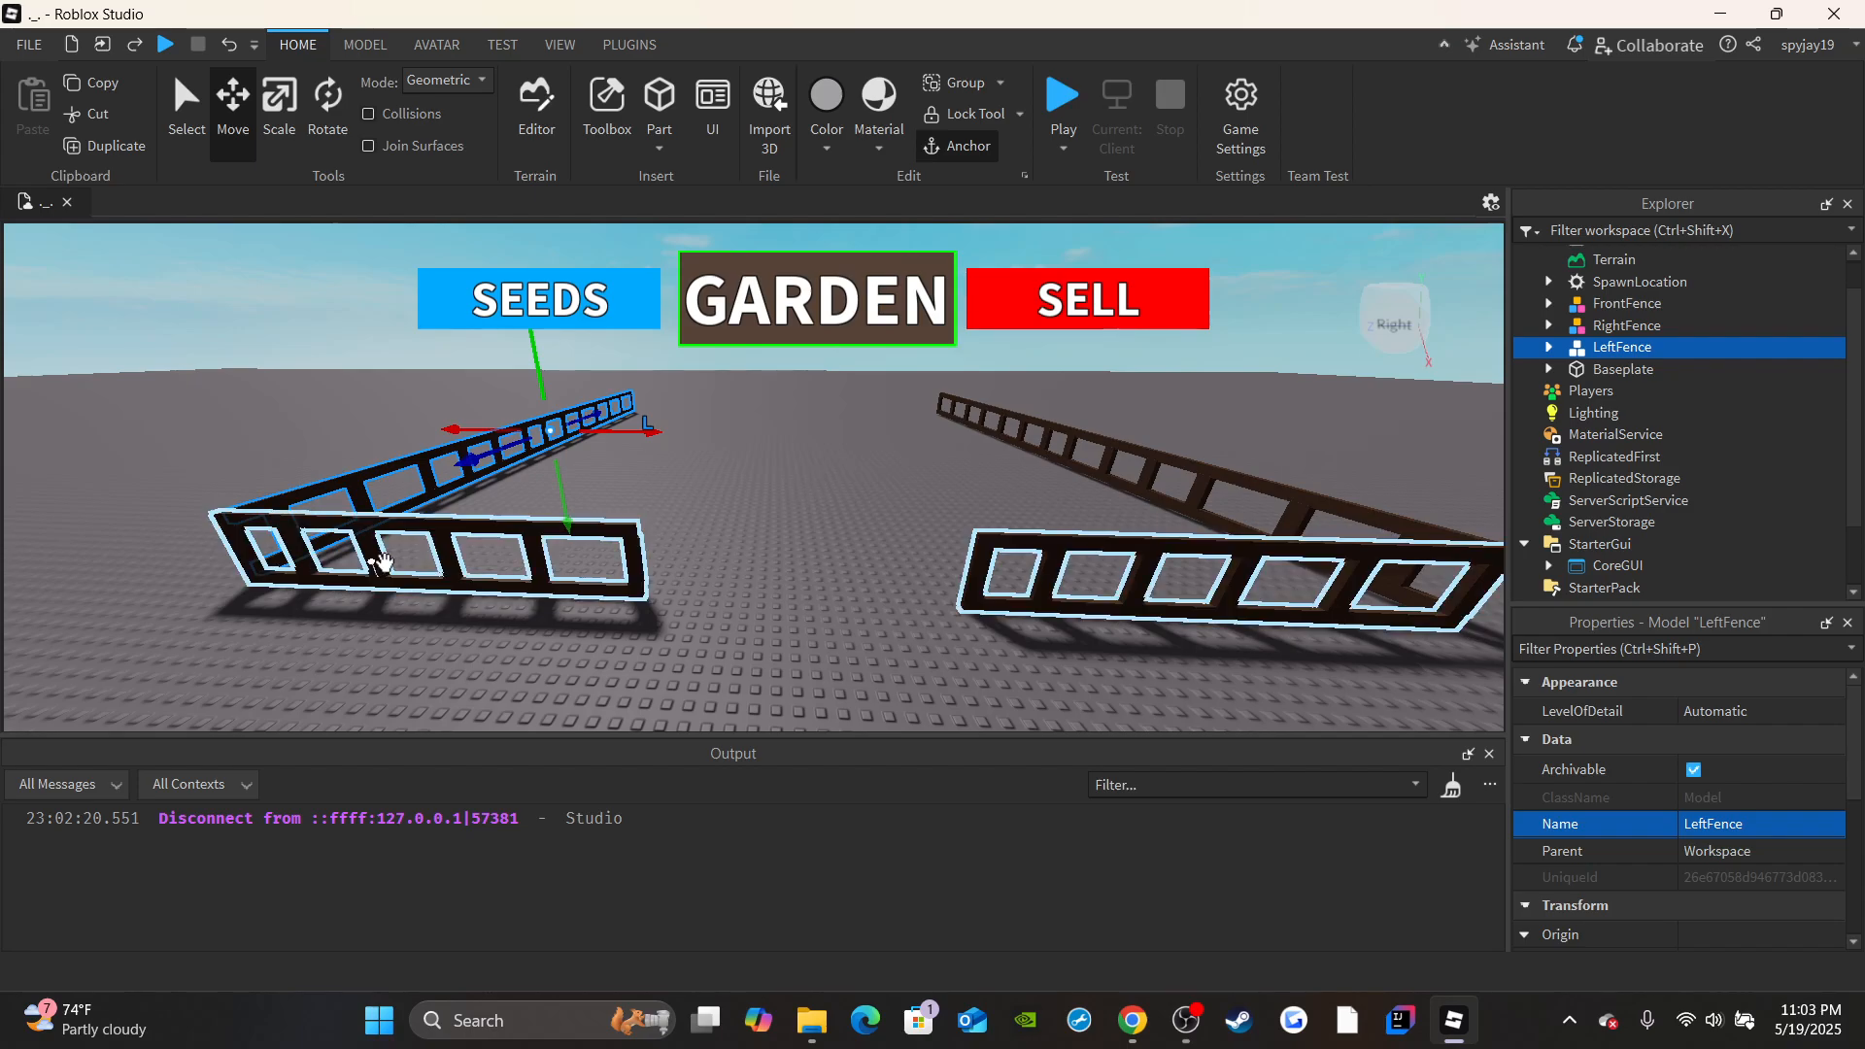
{"action": "right_click_drag", "start_coordinate": [608, 482], "coordinate": [538, 543]}
{"action": "left_click", "coordinate": [710, 555]}
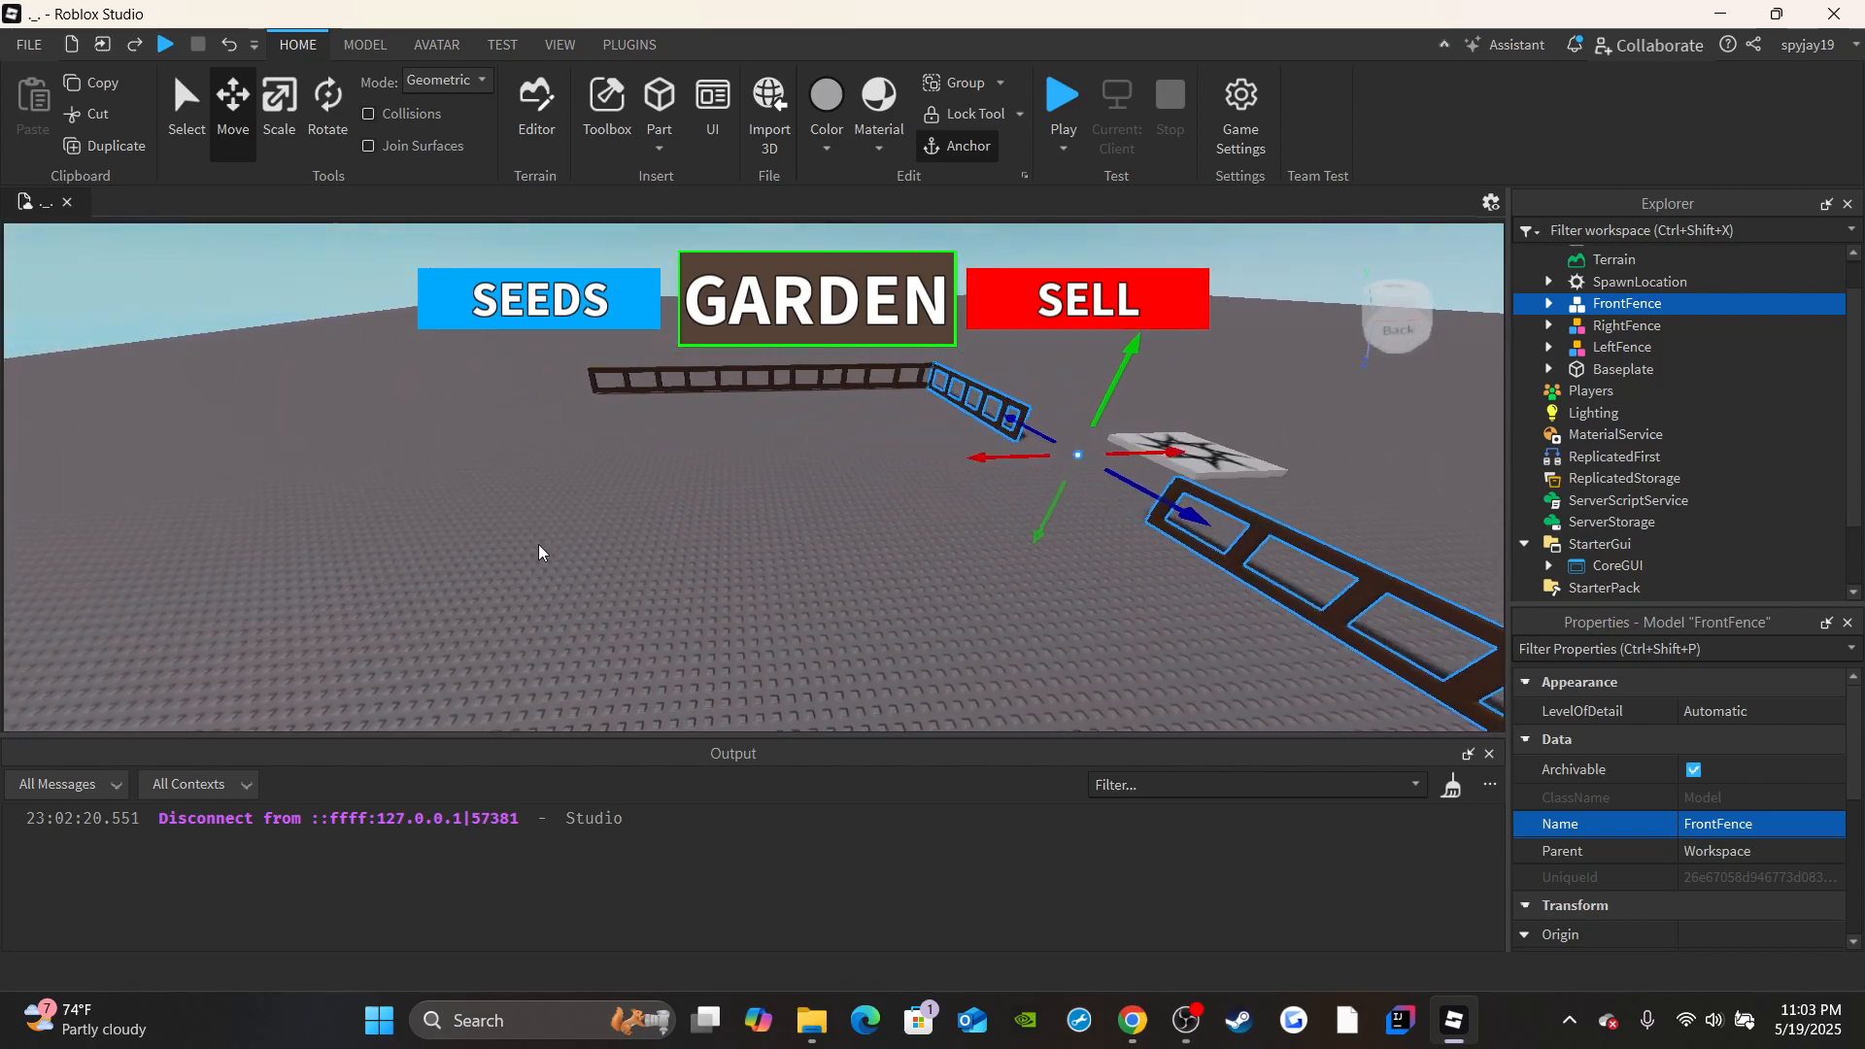
{"action": "key", "text": "a"}
{"action": "key", "text": "d"}
{"action": "right_click_drag", "start_coordinate": [1097, 521], "coordinate": [1097, 520]}
{"action": "key", "text": "s"}
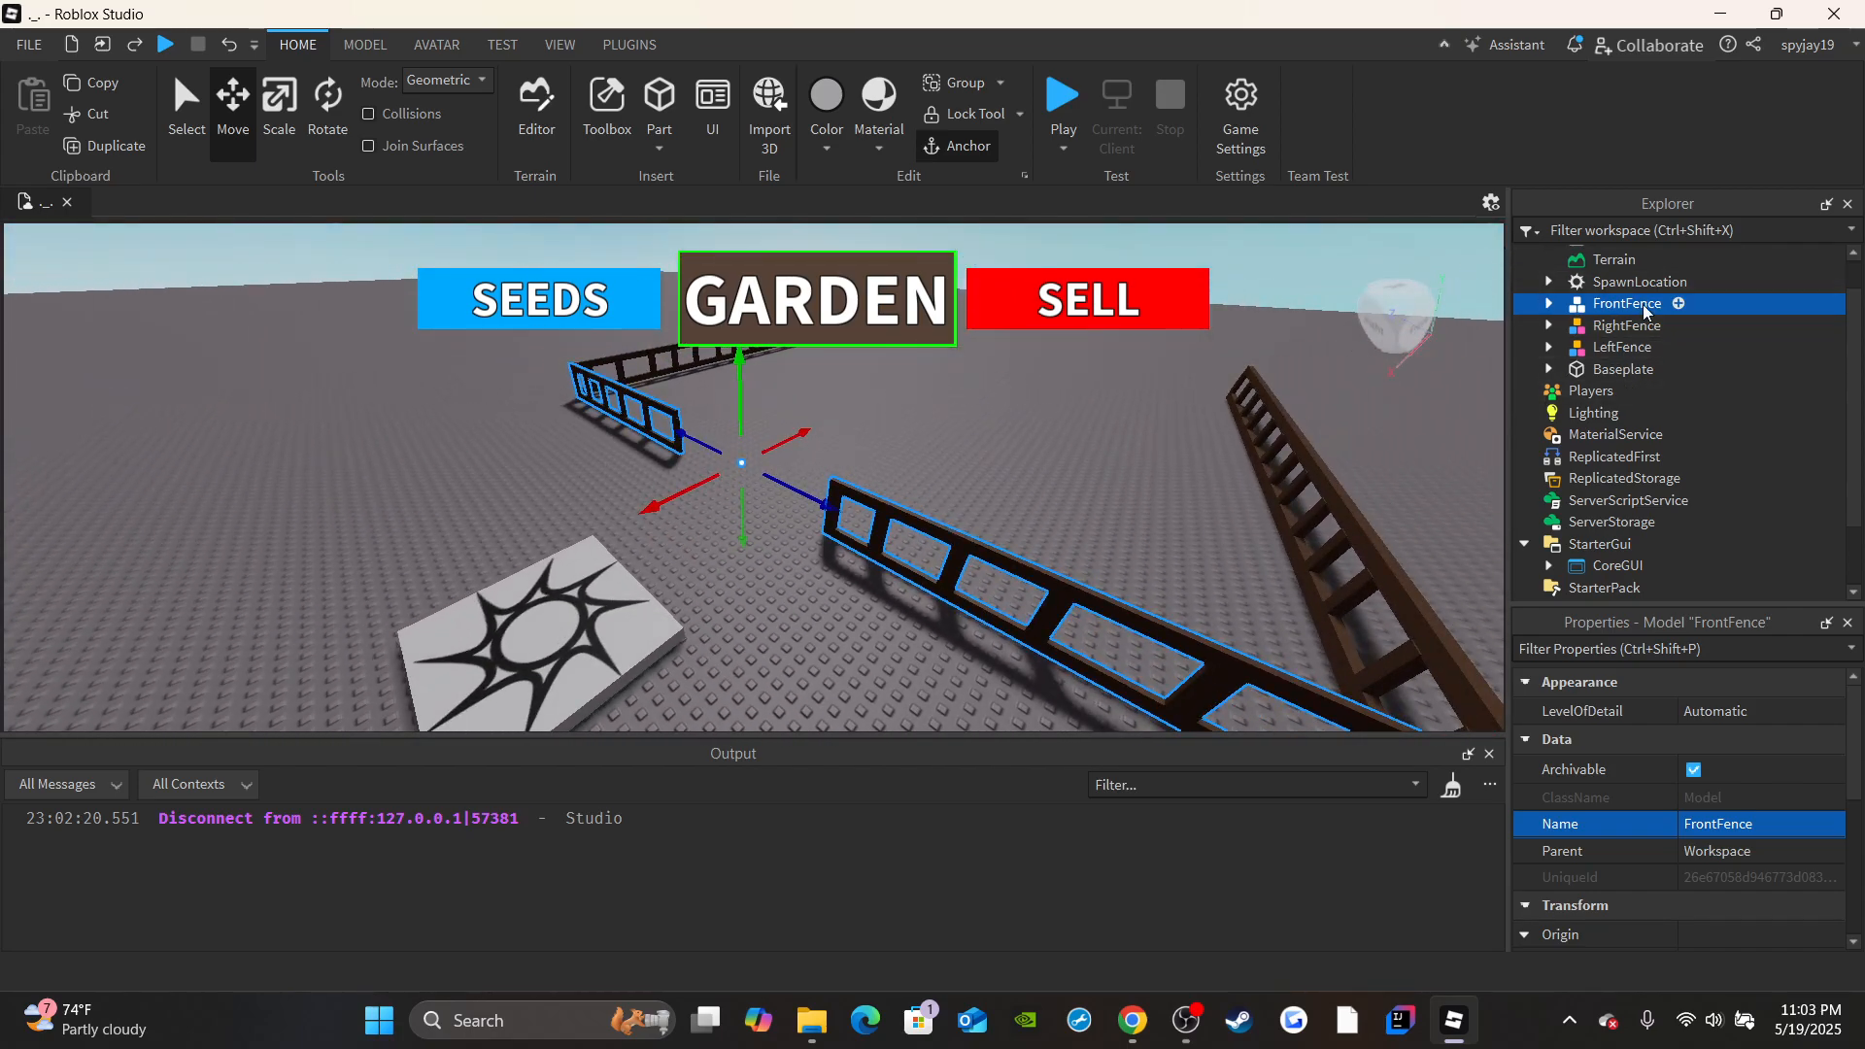
{"action": "left_click", "coordinate": [123, 145]}
{"action": "right_click_drag", "start_coordinate": [894, 475], "coordinate": [894, 475]}
{"action": "left_click_drag", "start_coordinate": [866, 478], "coordinate": [1034, 503]}
{"action": "key", "text": "d"}
{"action": "right_click_drag", "start_coordinate": [1034, 503], "coordinate": [1033, 503]}
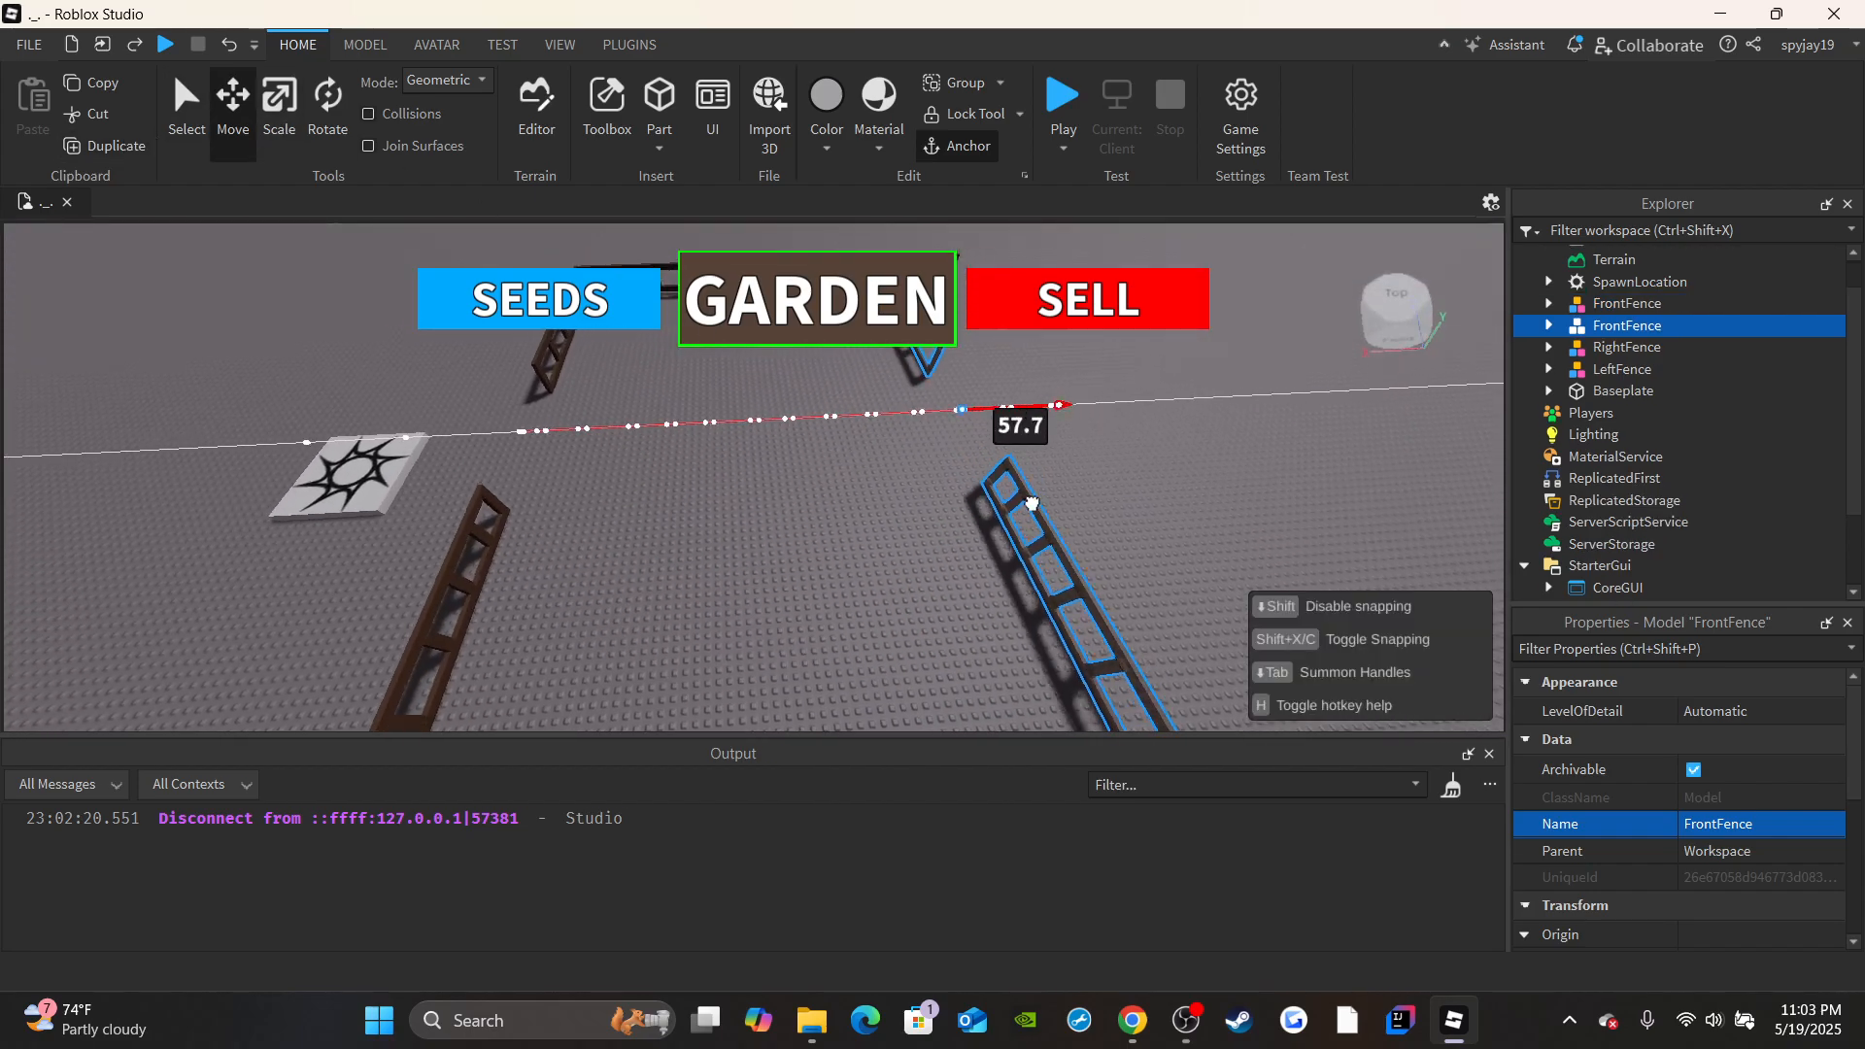
{"action": "left_click_drag", "start_coordinate": [1033, 503], "coordinate": [1037, 498]}
{"action": "right_click_drag", "start_coordinate": [1038, 498], "coordinate": [1033, 490]}
Rename the duplicated front fence model as BackFence.
{"action": "key", "text": "w"}
{"action": "key", "text": "d"}
{"action": "key", "text": "w"}
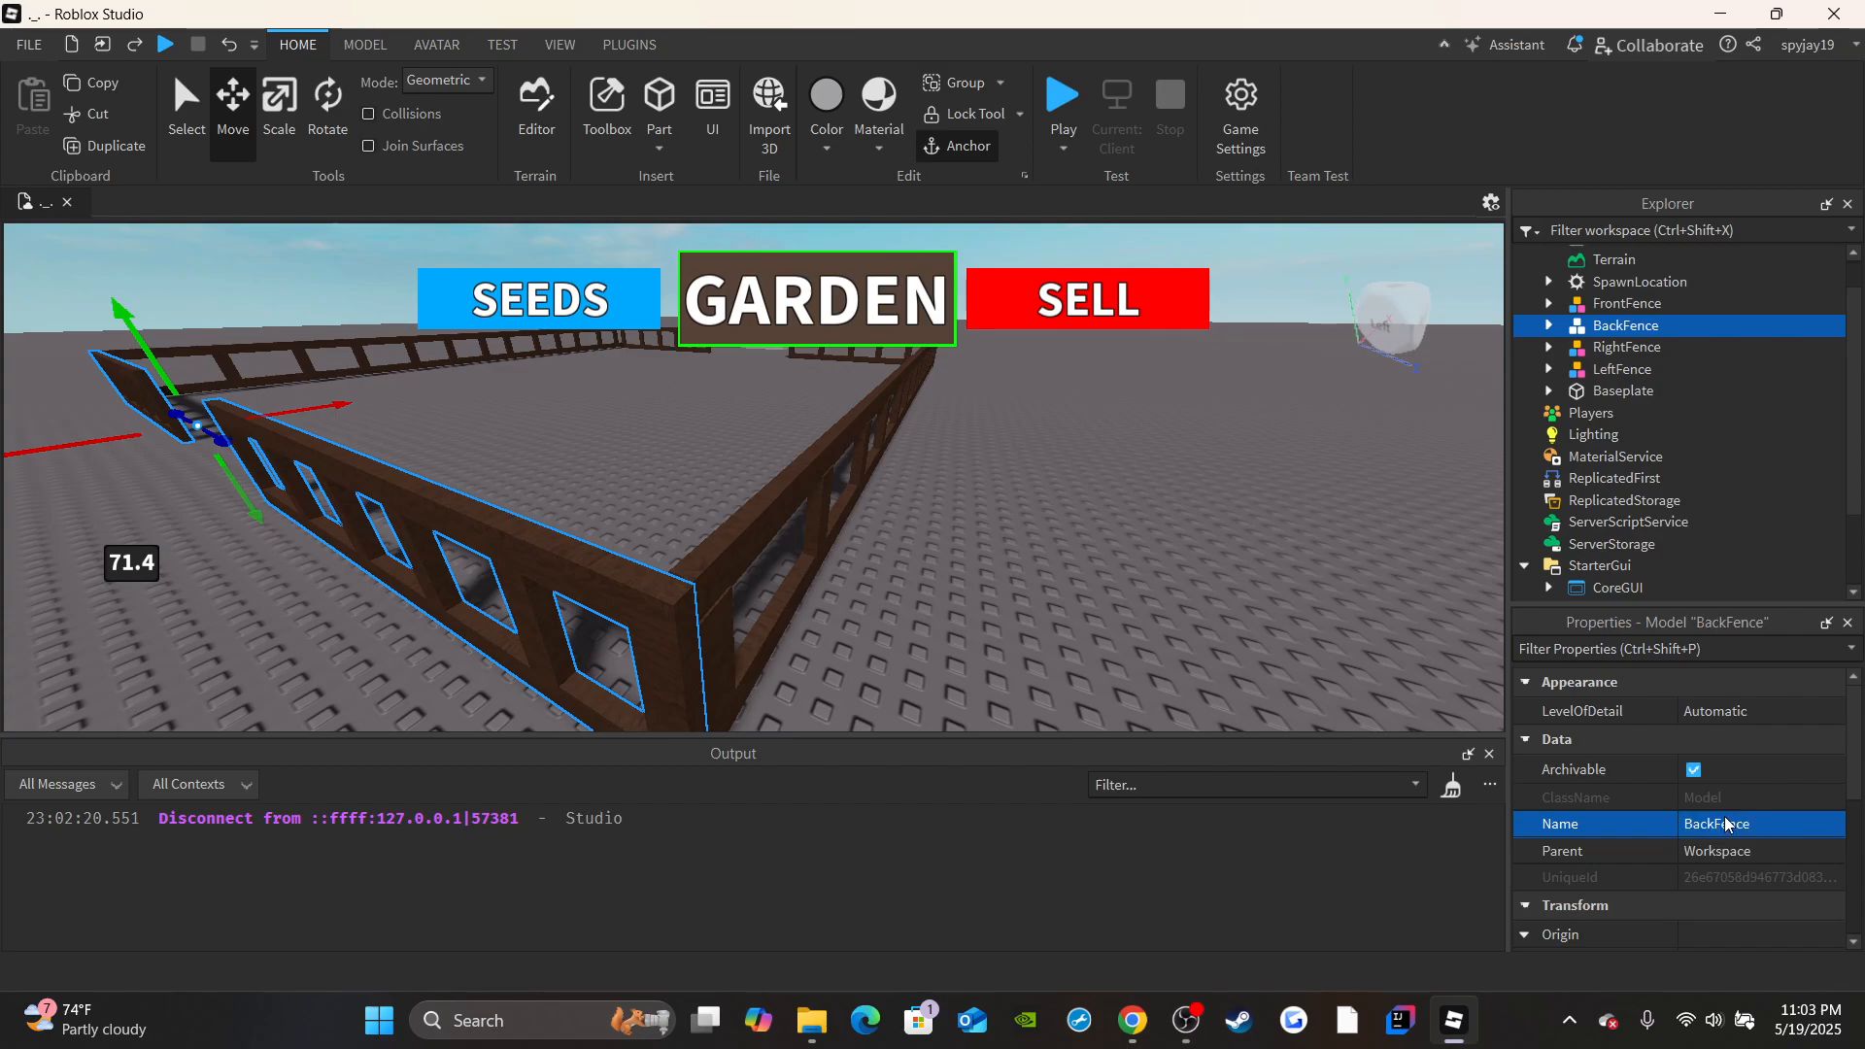
Scale the lower rail of one BackFence section across the central gap until it meets the opposite section.
{"action": "right_click_drag", "start_coordinate": [1239, 604], "coordinate": [1233, 596]}
{"action": "key", "text": "a"}
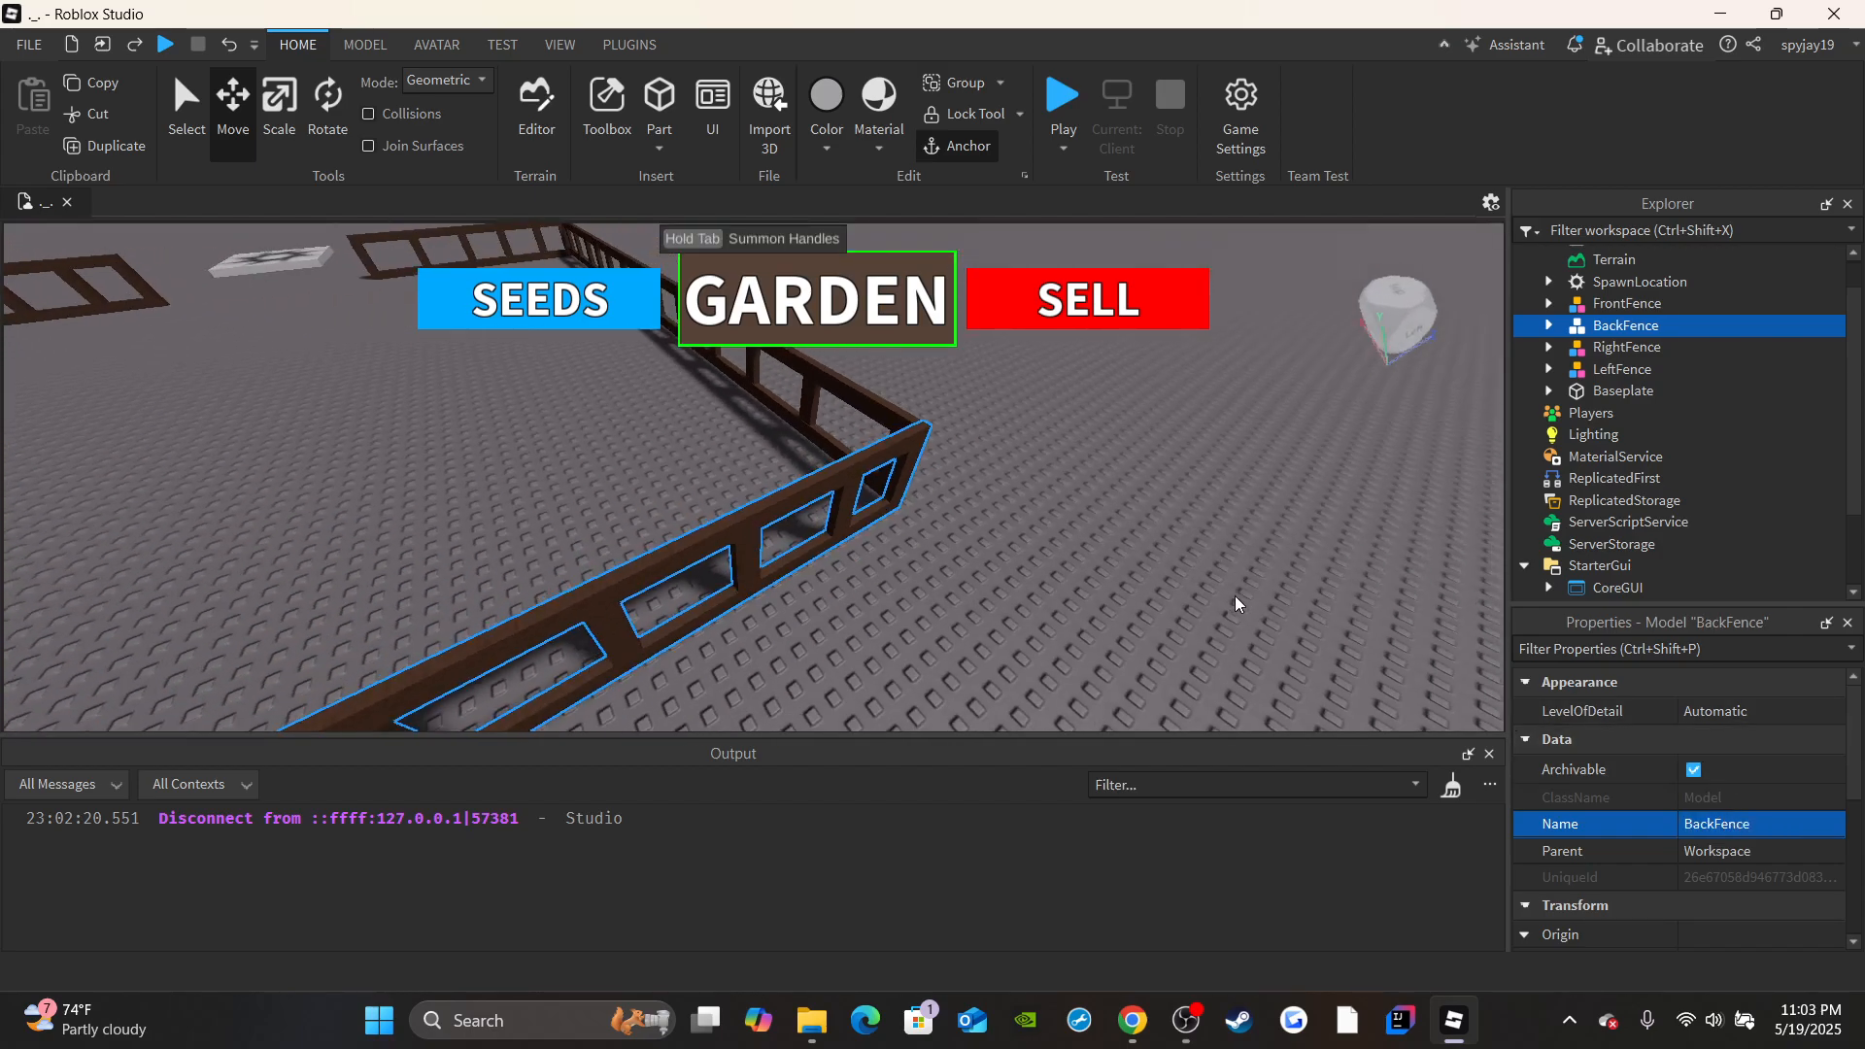
{"action": "right_click_drag", "start_coordinate": [981, 521], "coordinate": [980, 521]}
{"action": "key", "text": "w"}
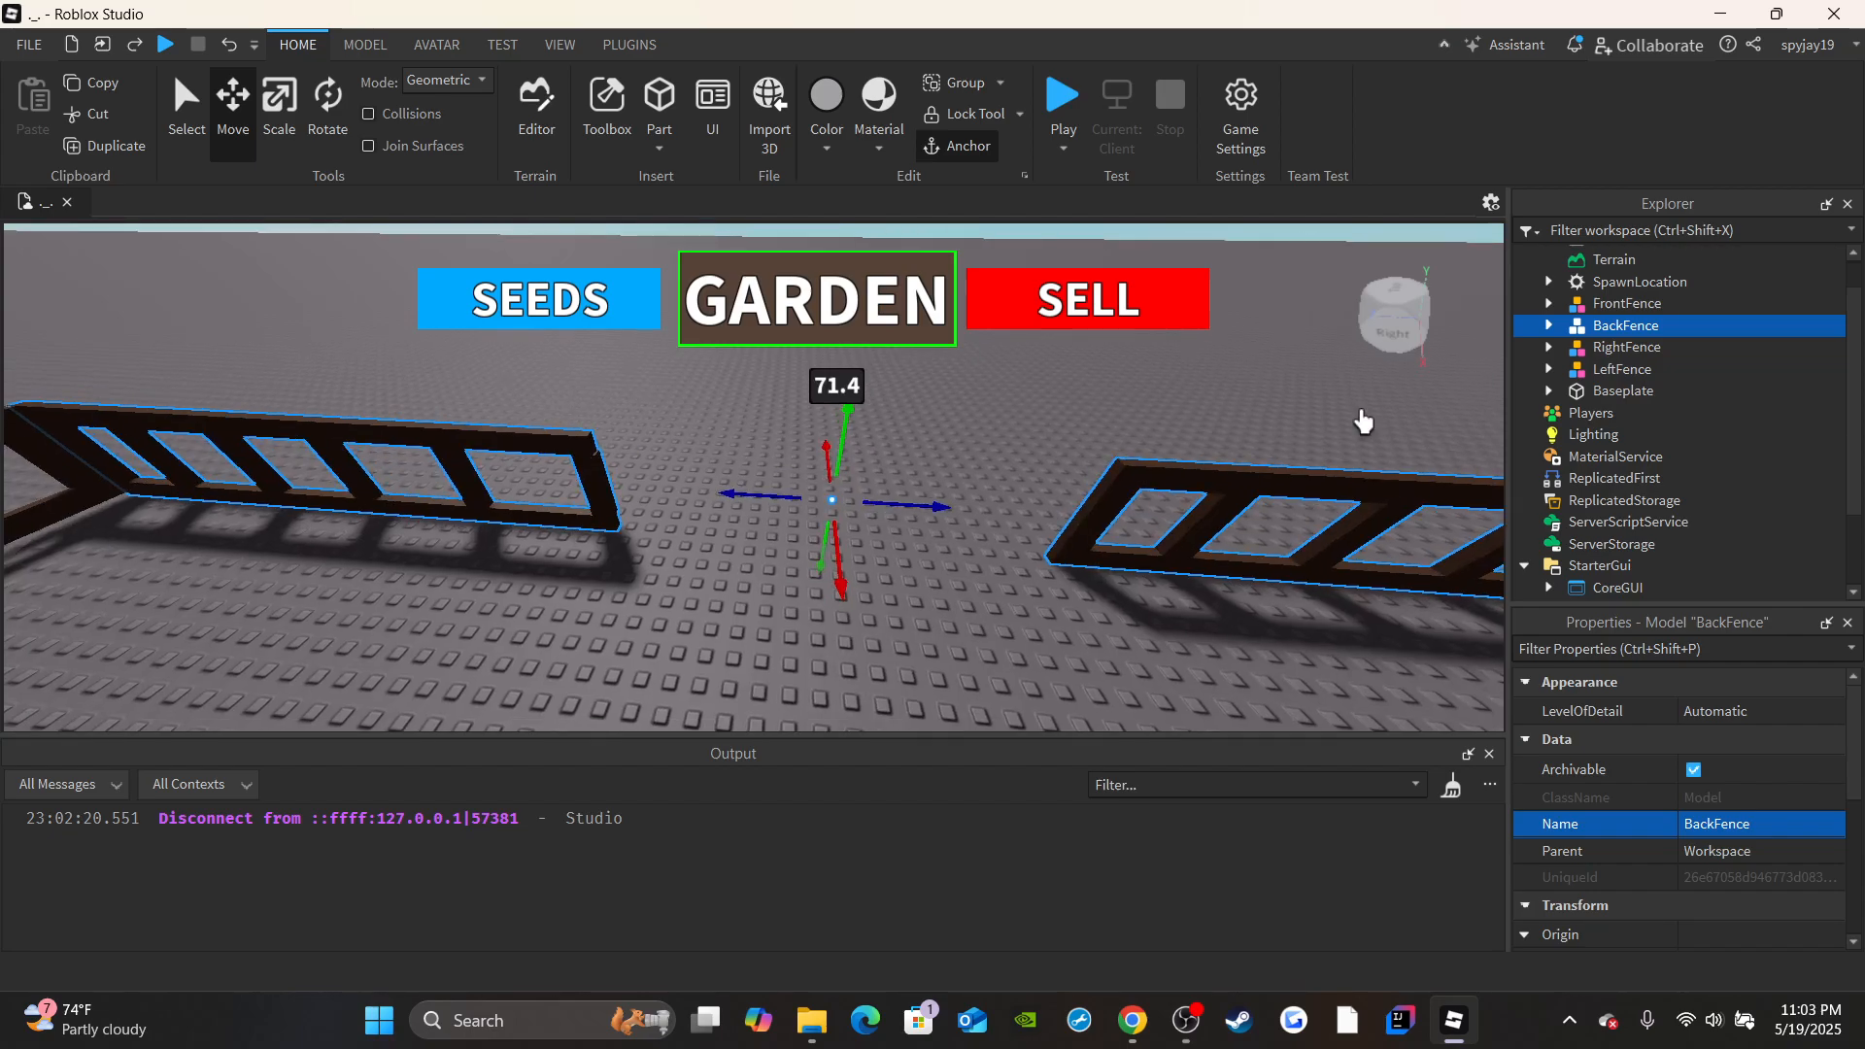
{"action": "left_click", "coordinate": [1548, 325]}
{"action": "left_click", "coordinate": [1629, 346]}
{"action": "key", "text": "f"}
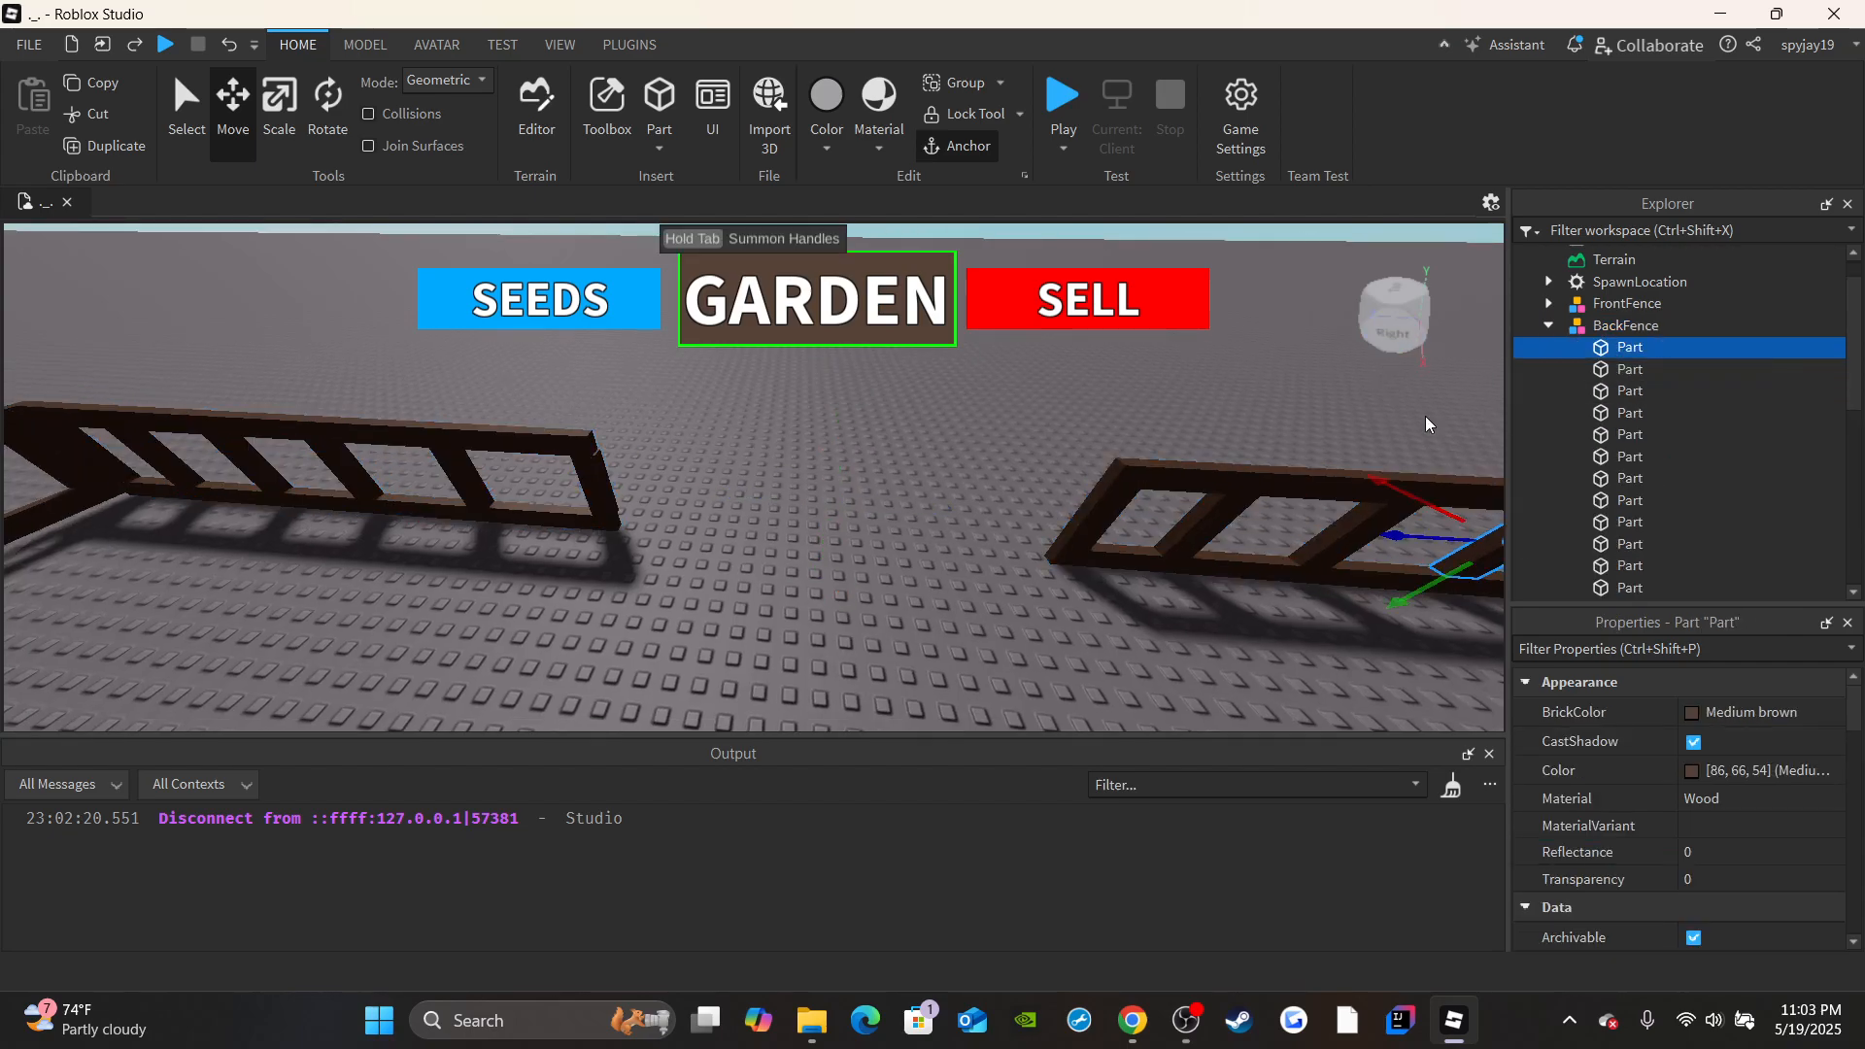
{"action": "key", "text": "d"}
{"action": "right_click_drag", "start_coordinate": [1109, 452], "coordinate": [1153, 416]}
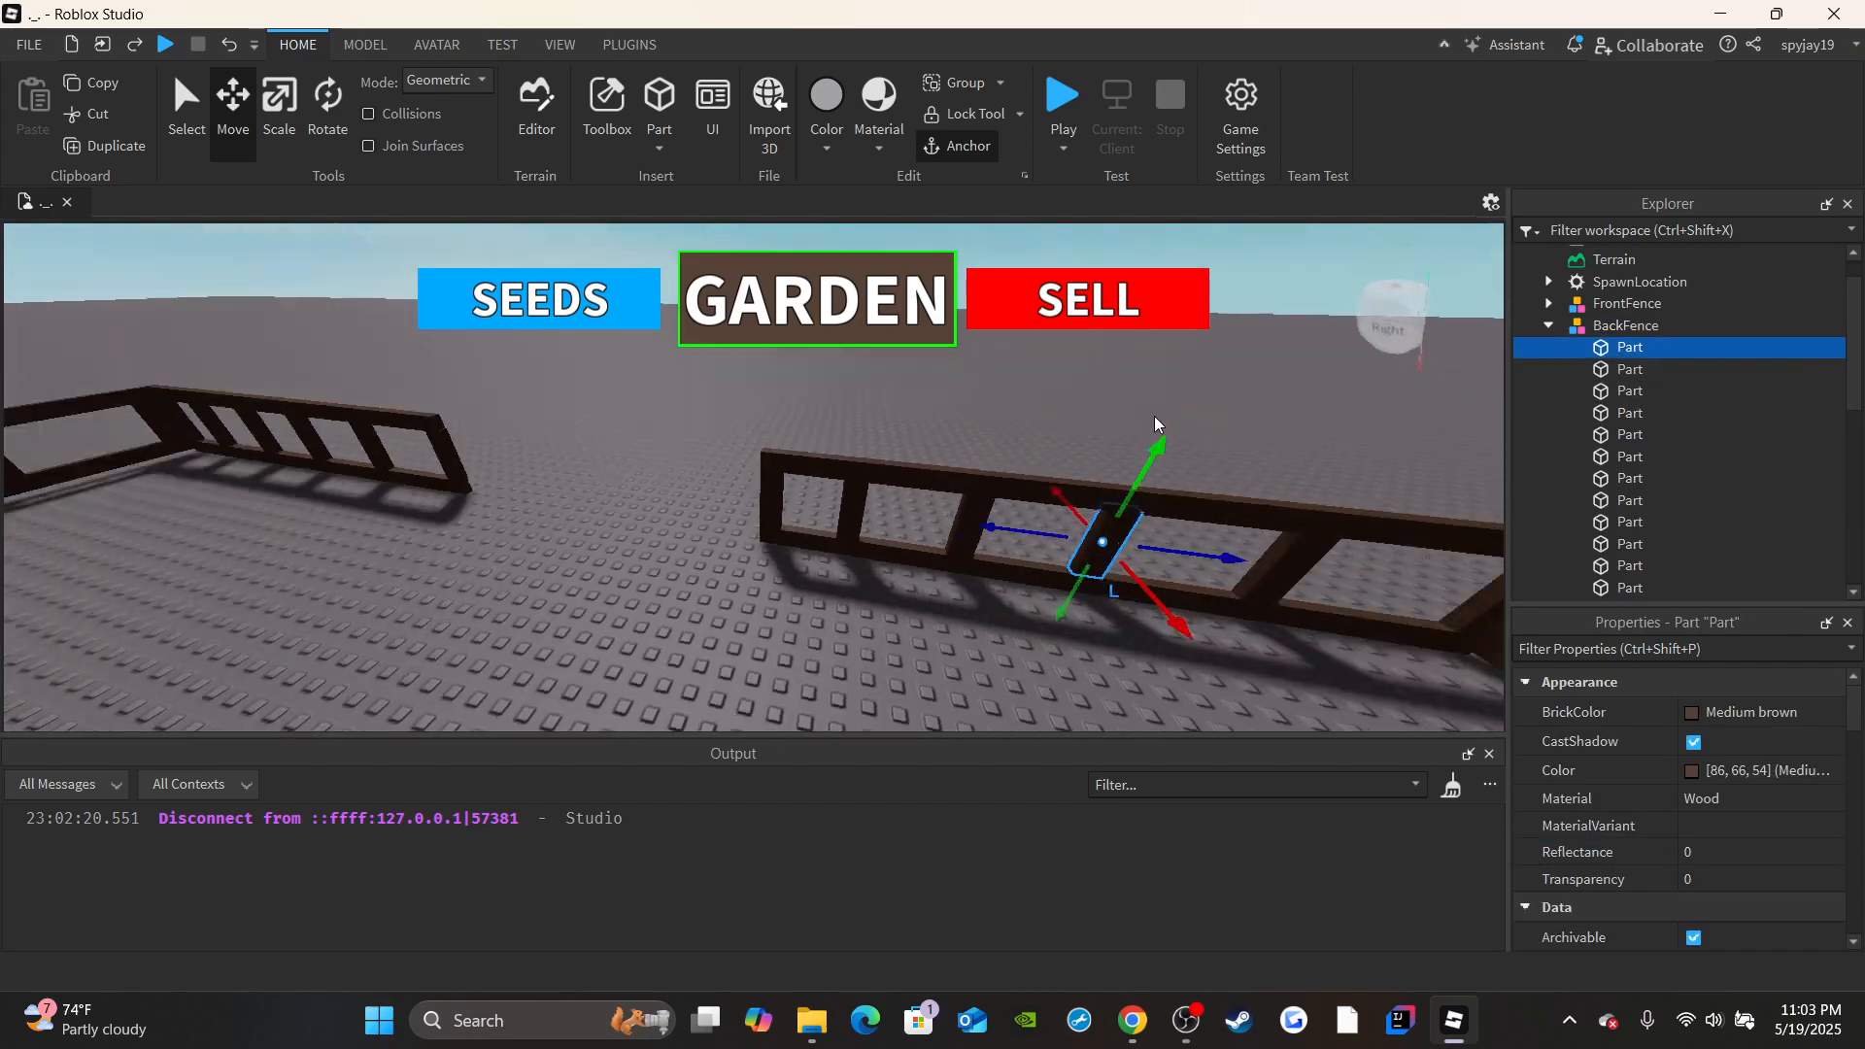
{"action": "left_click", "coordinate": [1630, 390]}
{"action": "left_click", "coordinate": [1612, 412]}
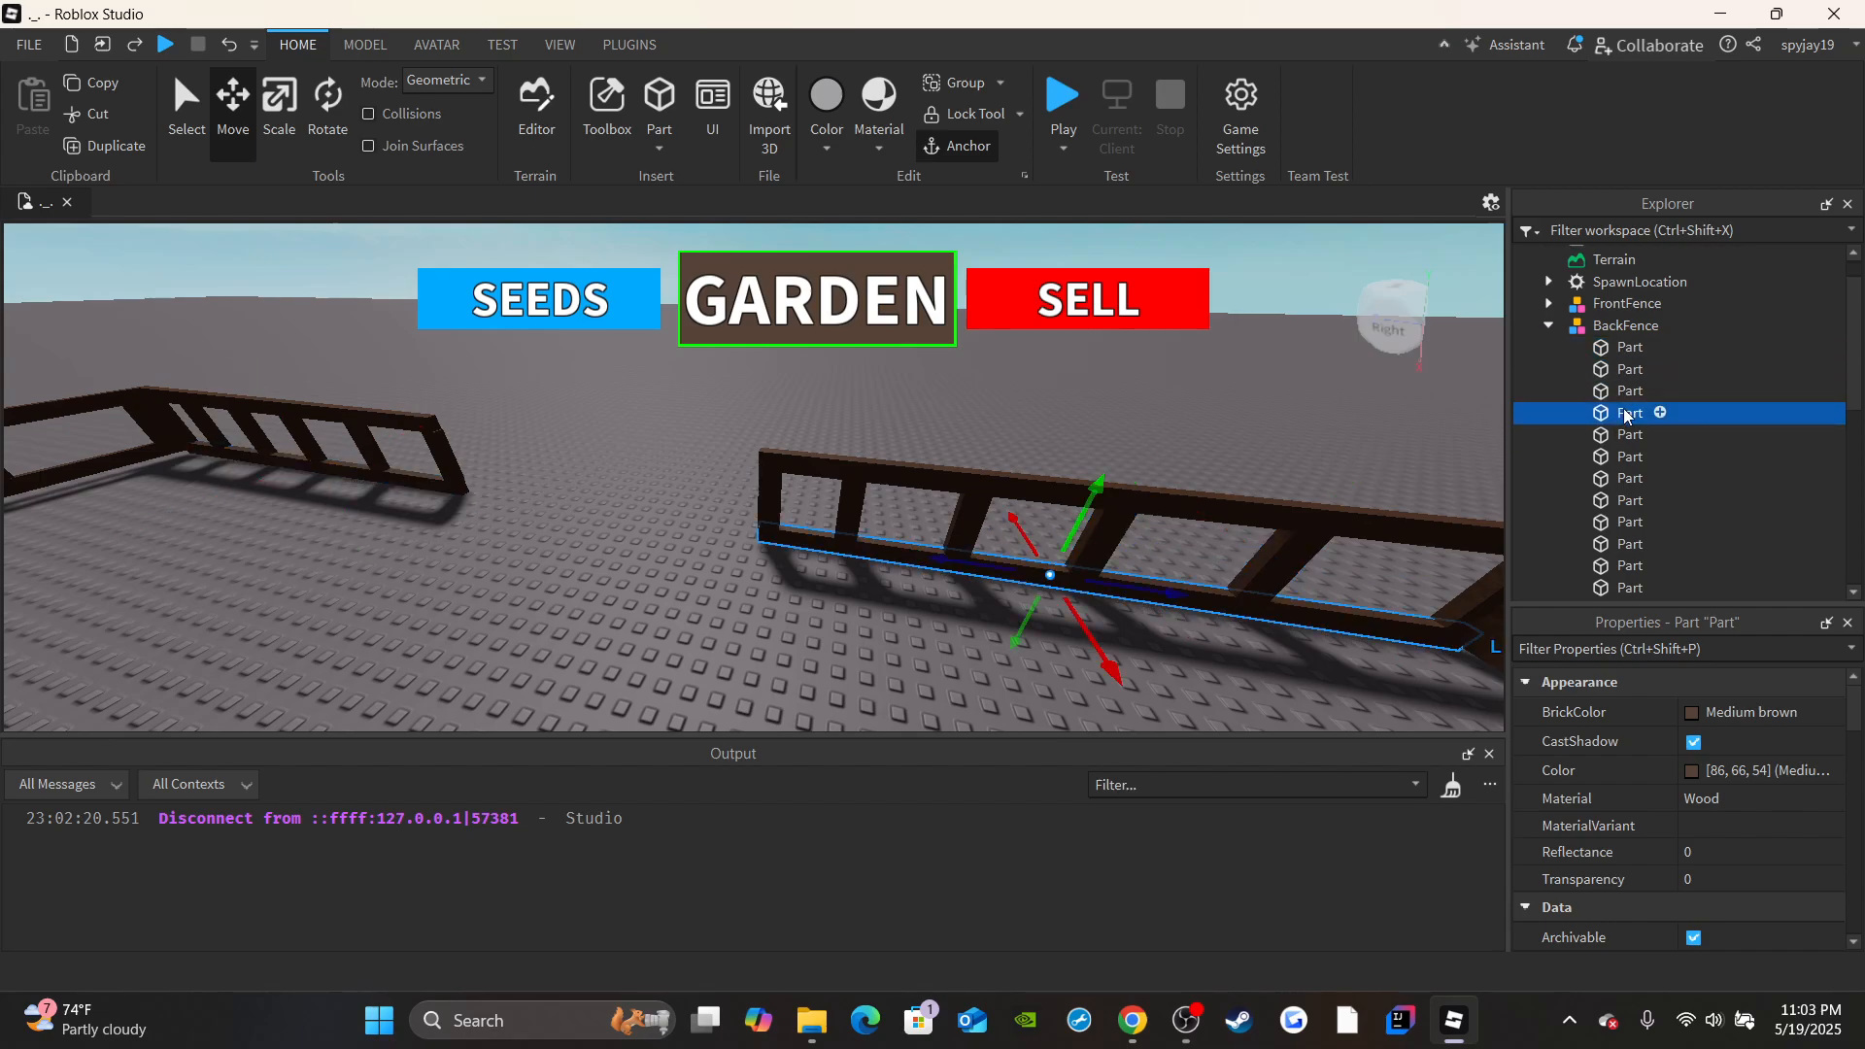
{"action": "left_click", "coordinate": [271, 135]}
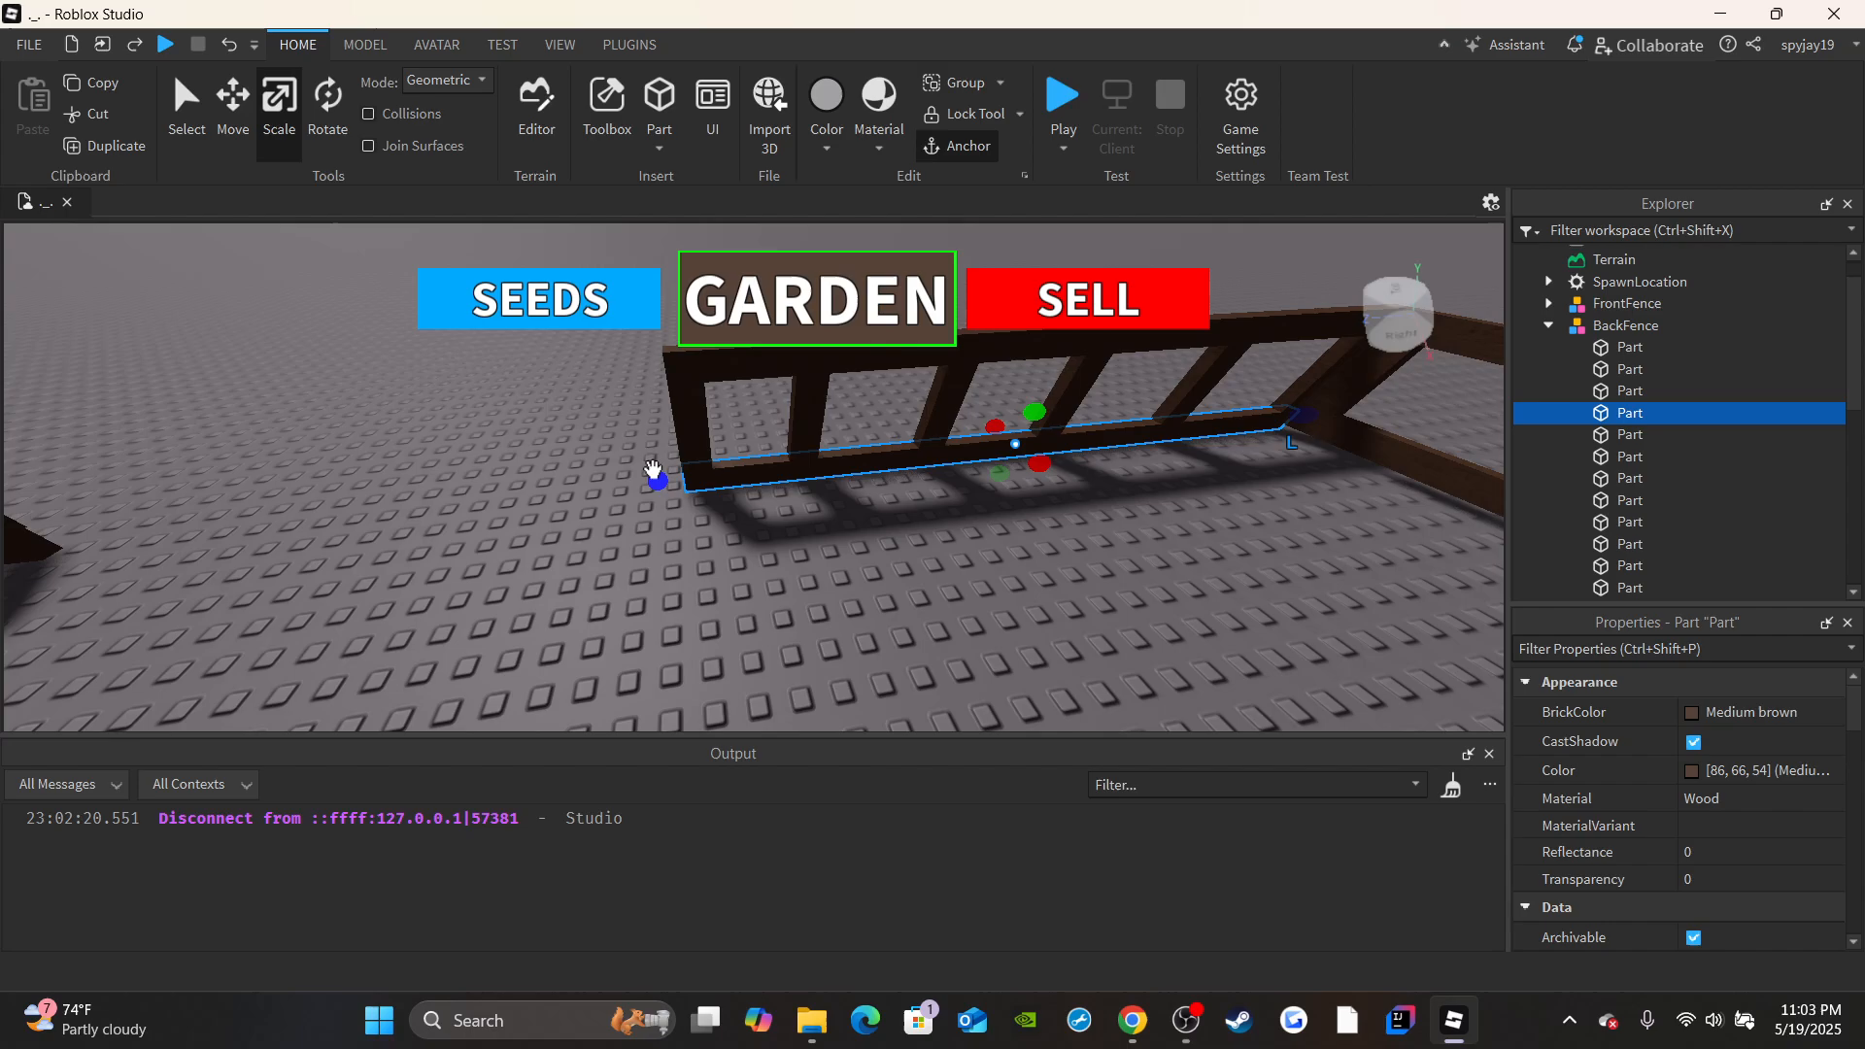
{"action": "left_click_drag", "start_coordinate": [654, 470], "coordinate": [392, 542]}
{"action": "key", "text": "w"}
{"action": "right_click_drag", "start_coordinate": [426, 607], "coordinate": [428, 607]}
{"action": "key", "text": "s"}
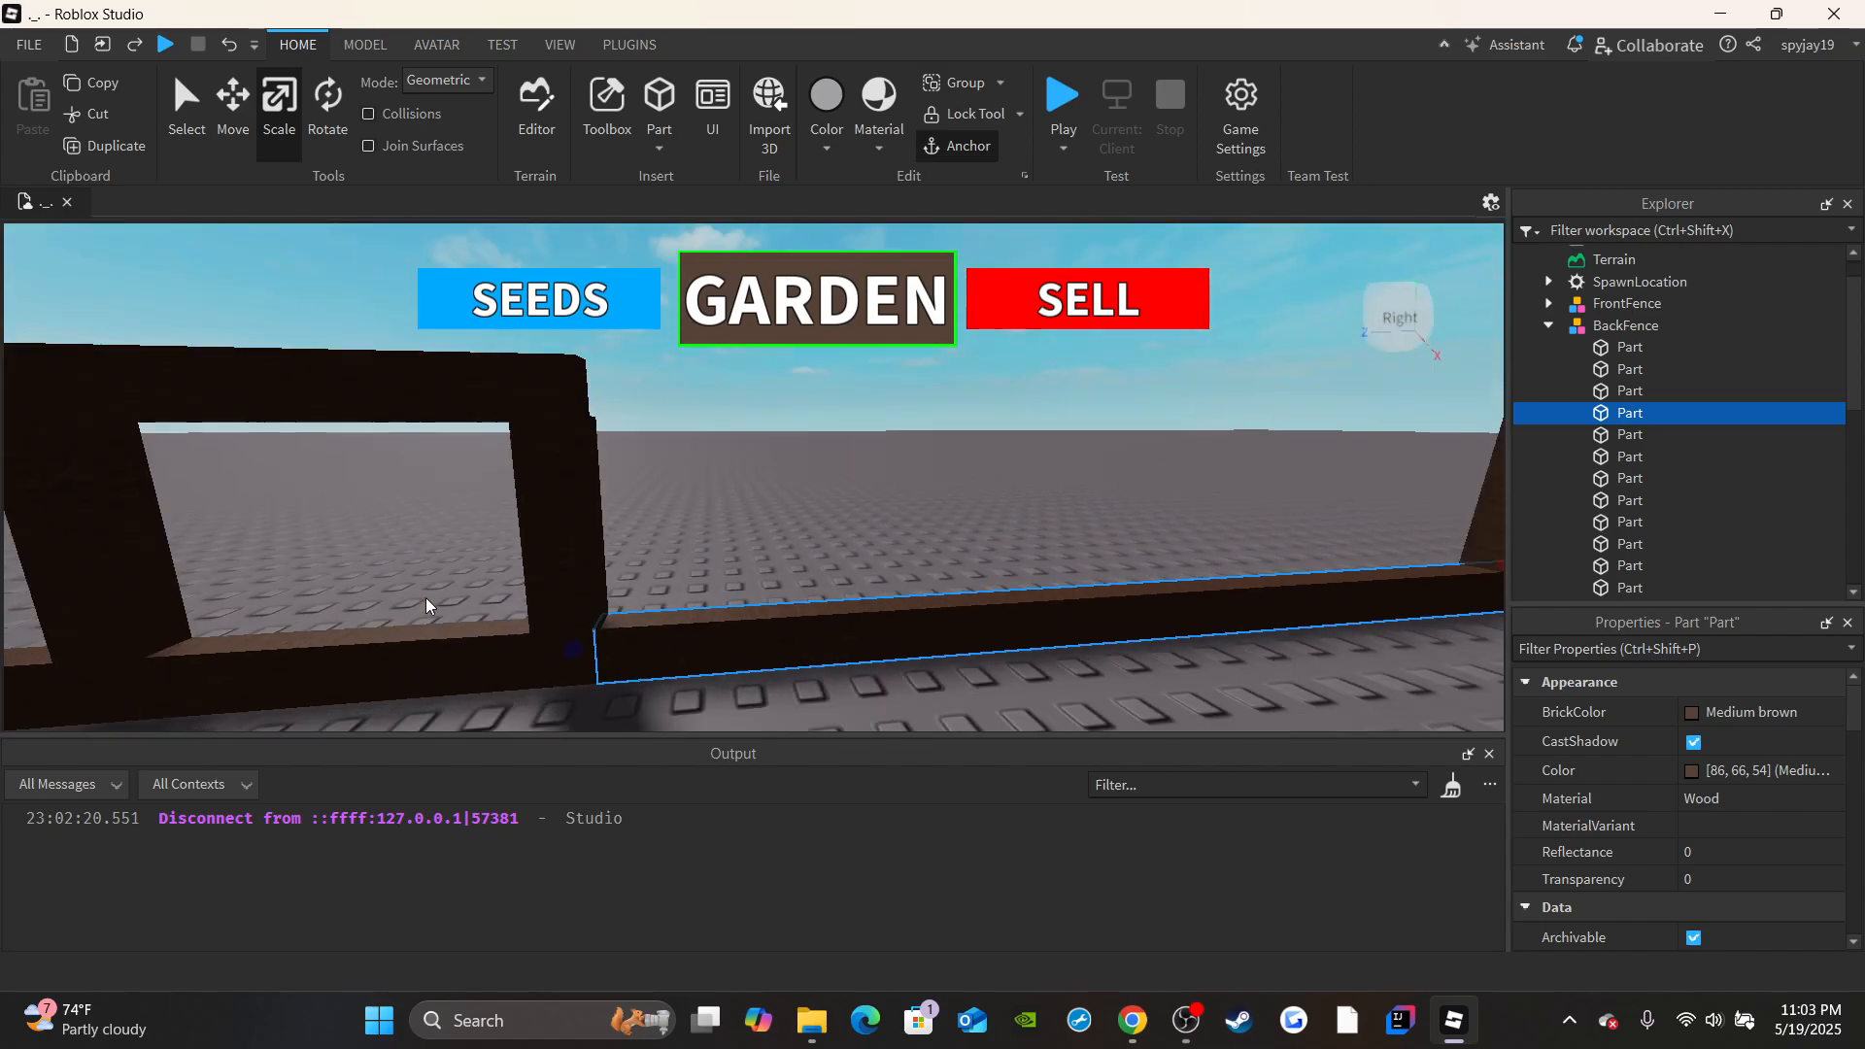
Scale the upper rail of the same BackFence section across the gap to join the opposite section.
{"action": "left_click", "coordinate": [1622, 457]}
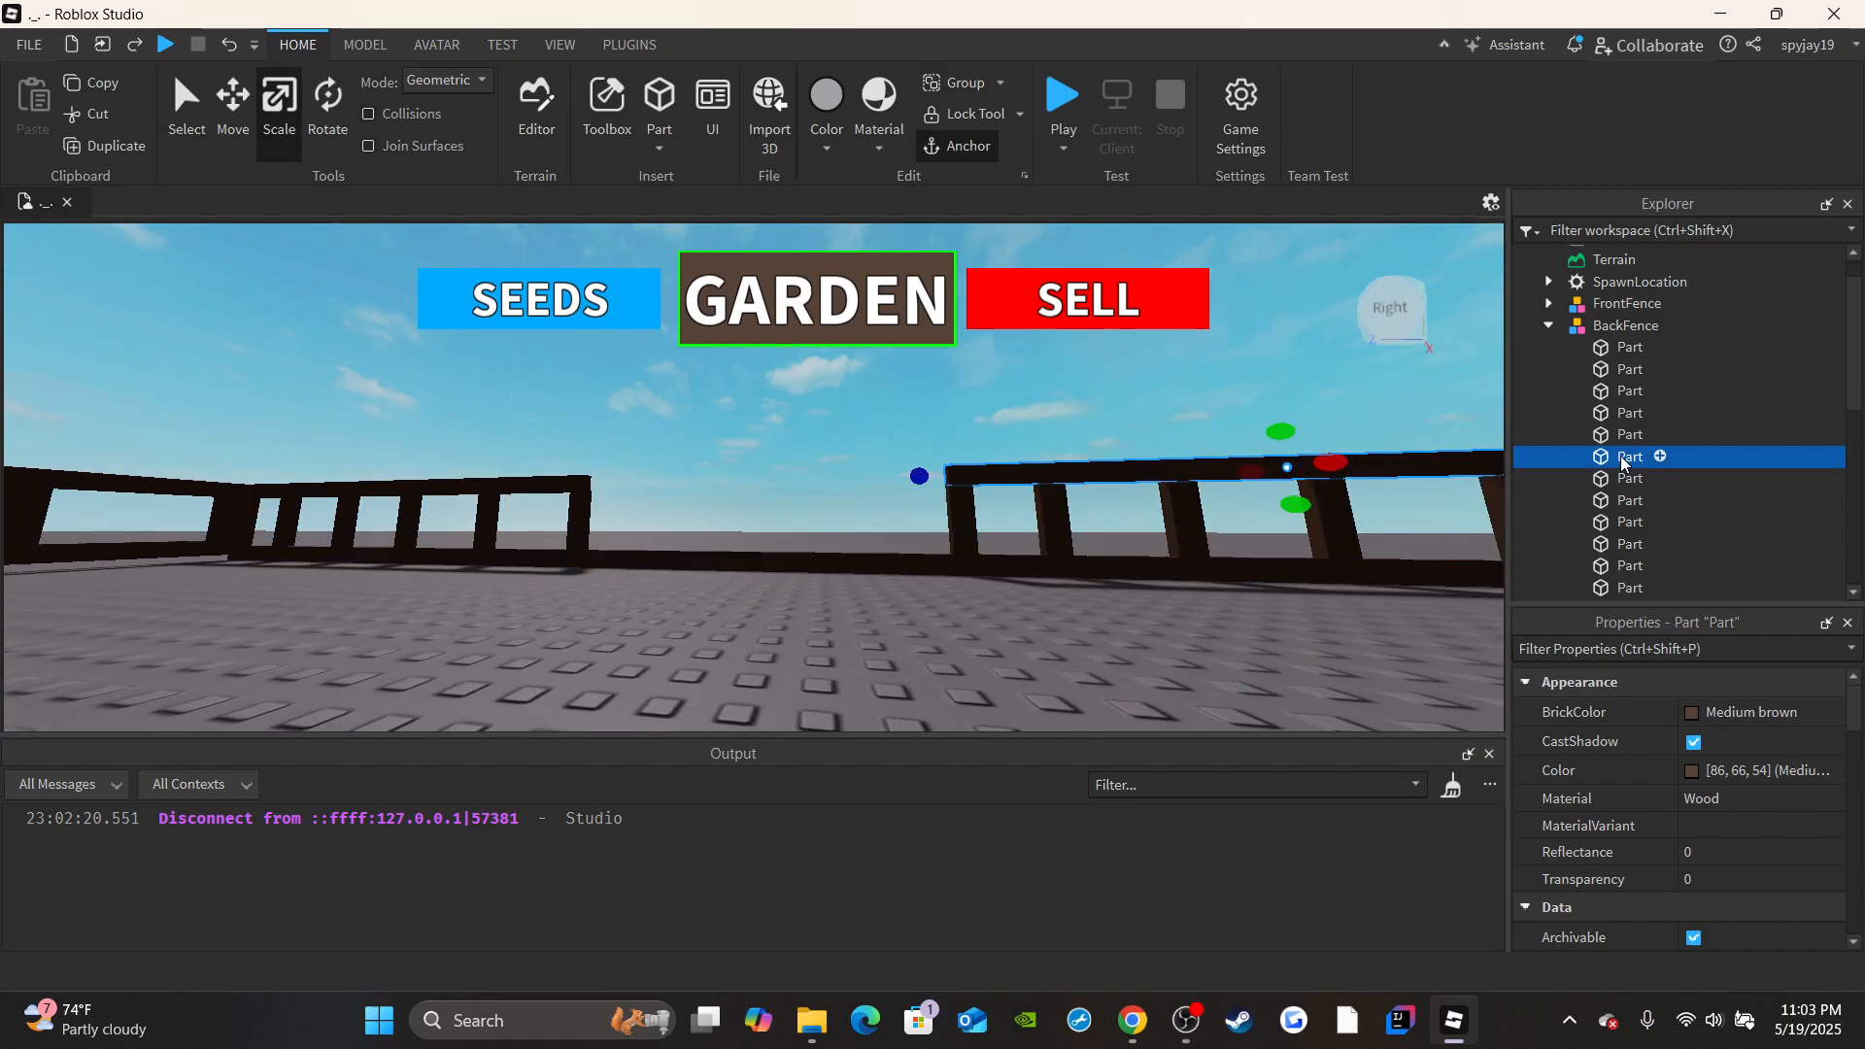
{"action": "left_click", "coordinate": [969, 464]}
{"action": "left_click", "coordinate": [1622, 452]}
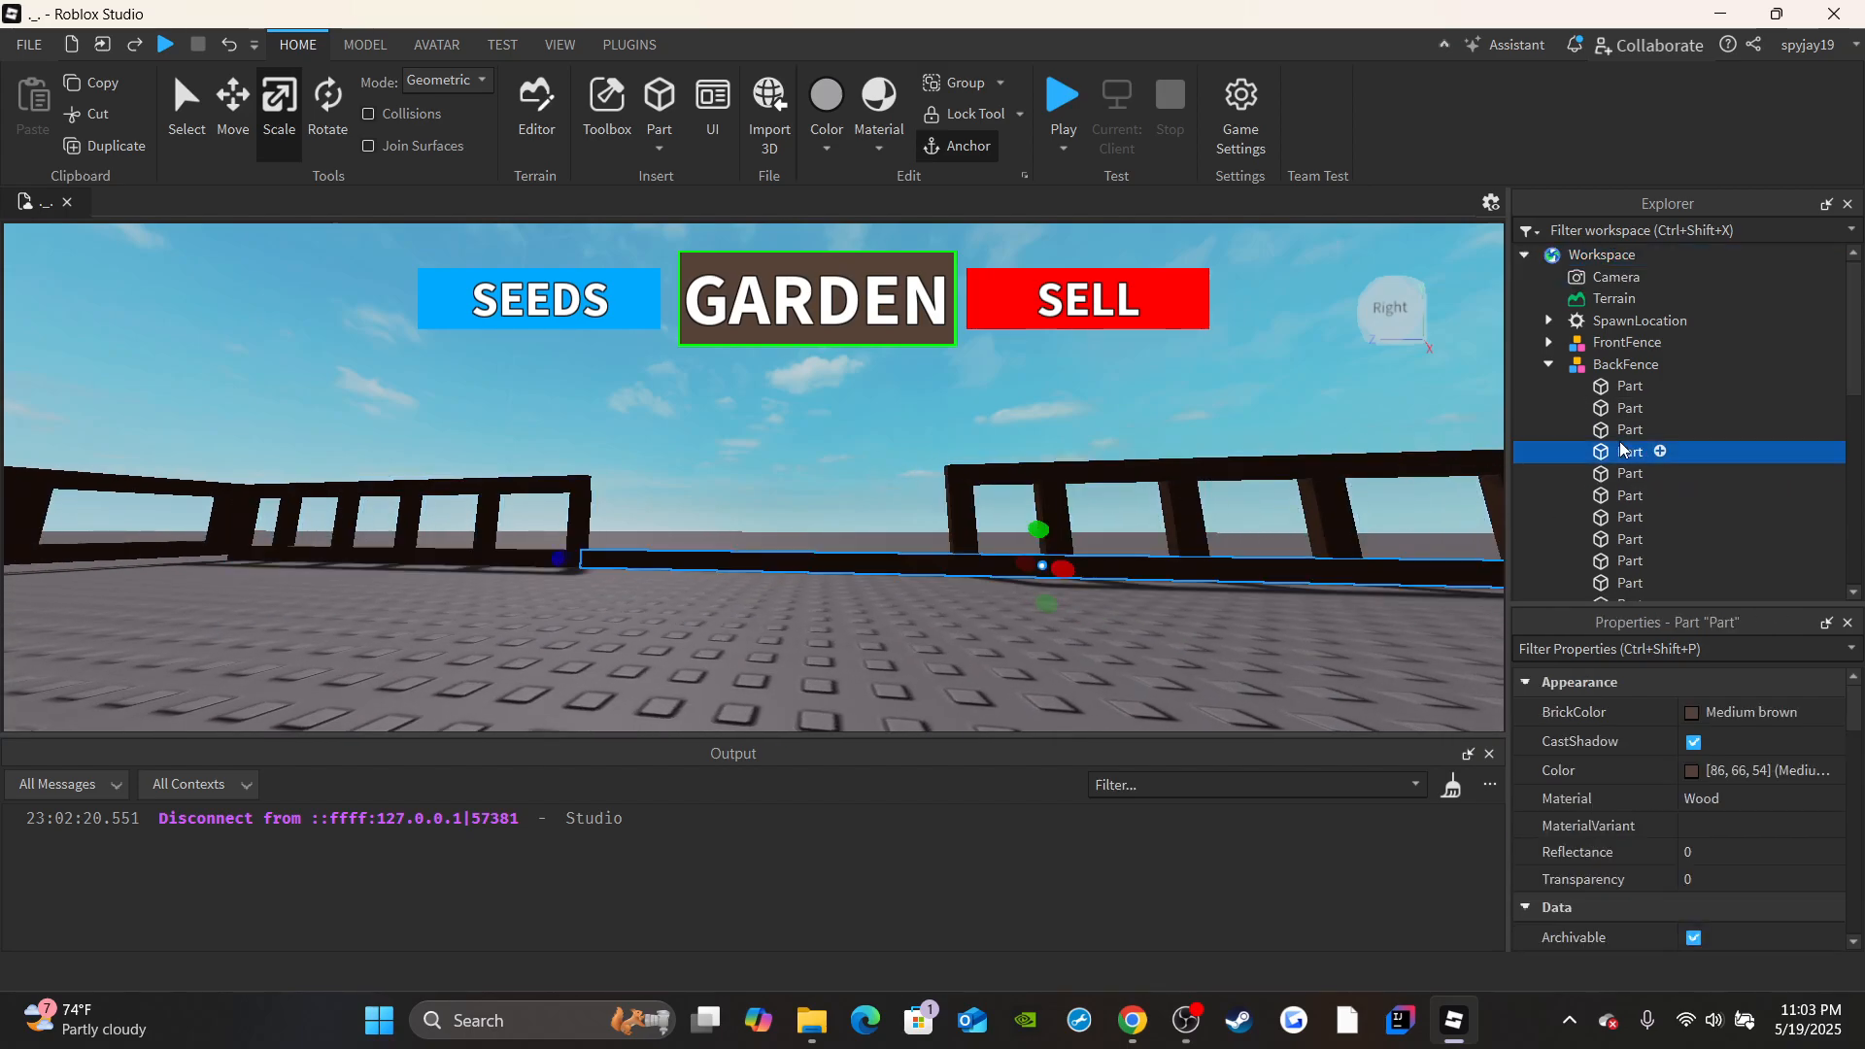
{"action": "left_click", "coordinate": [1627, 473]}
{"action": "left_click", "coordinate": [1621, 495]}
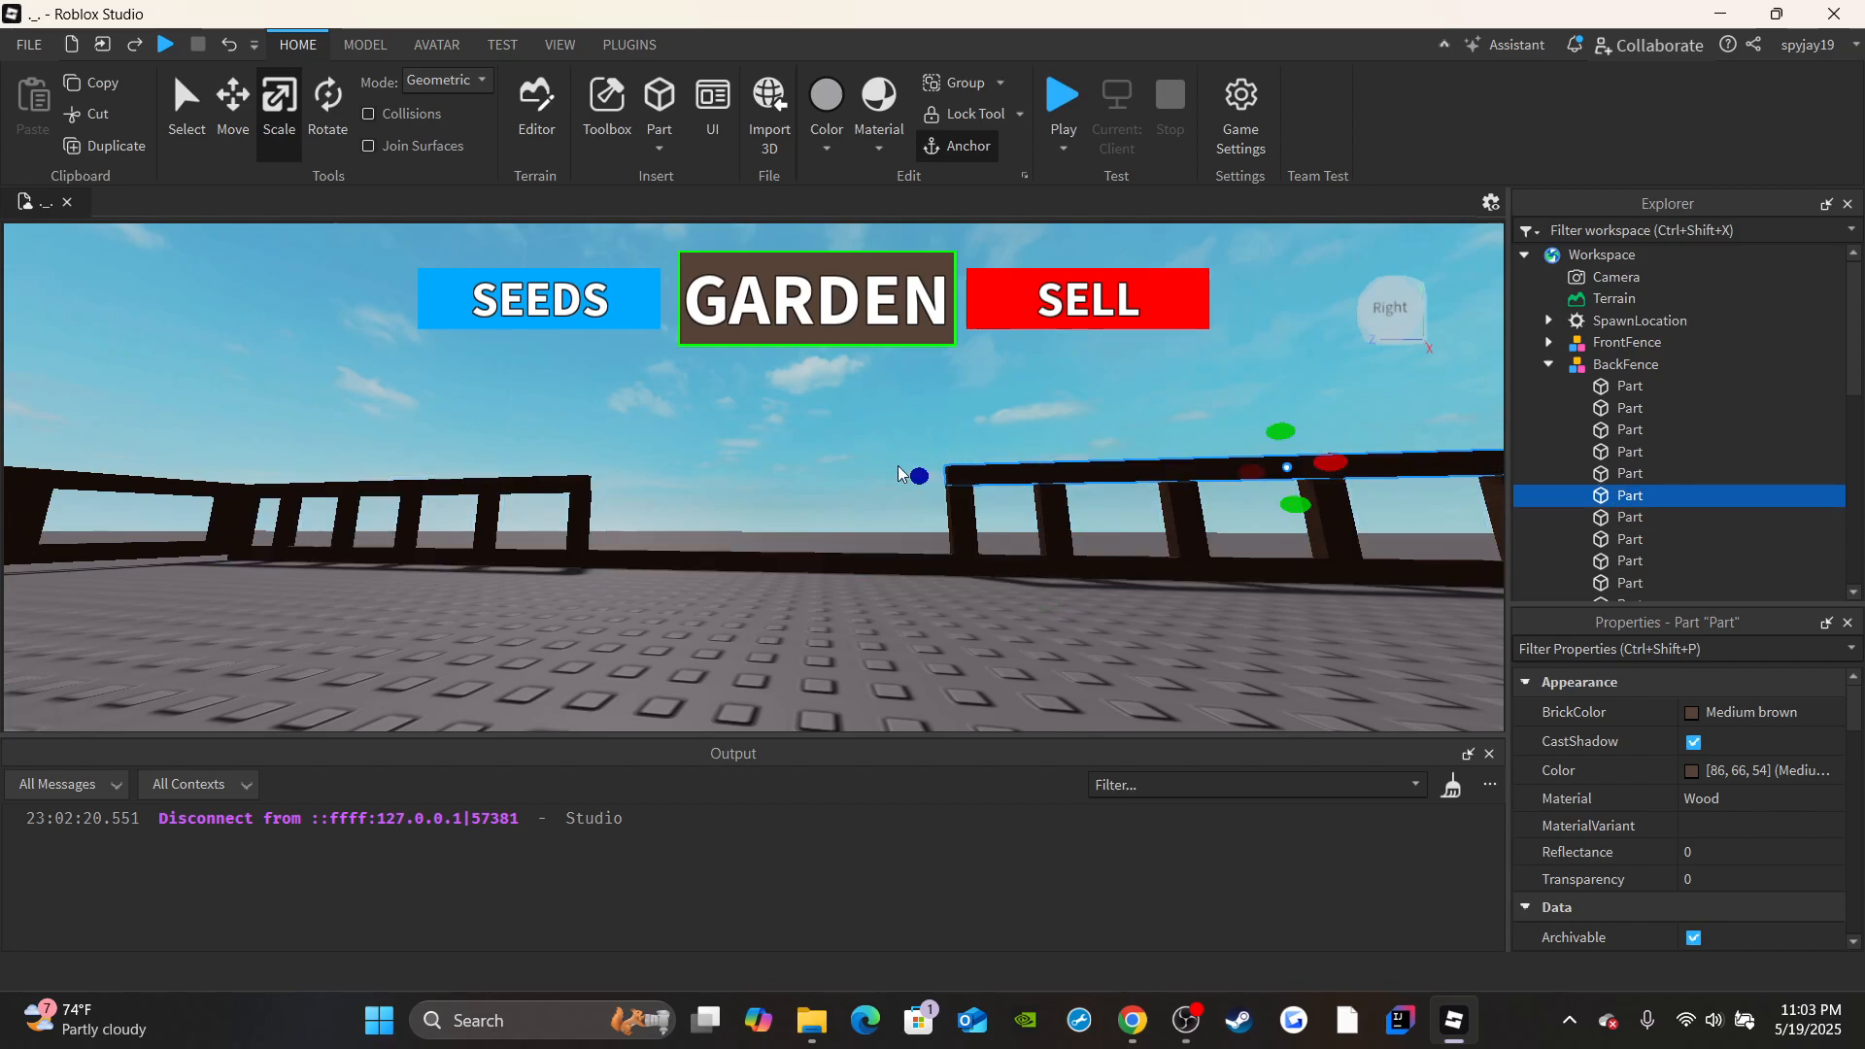
{"action": "left_click_drag", "start_coordinate": [917, 477], "coordinate": [624, 483]}
{"action": "key", "text": "w"}
{"action": "right_click_drag", "start_coordinate": [625, 482], "coordinate": [626, 470]}
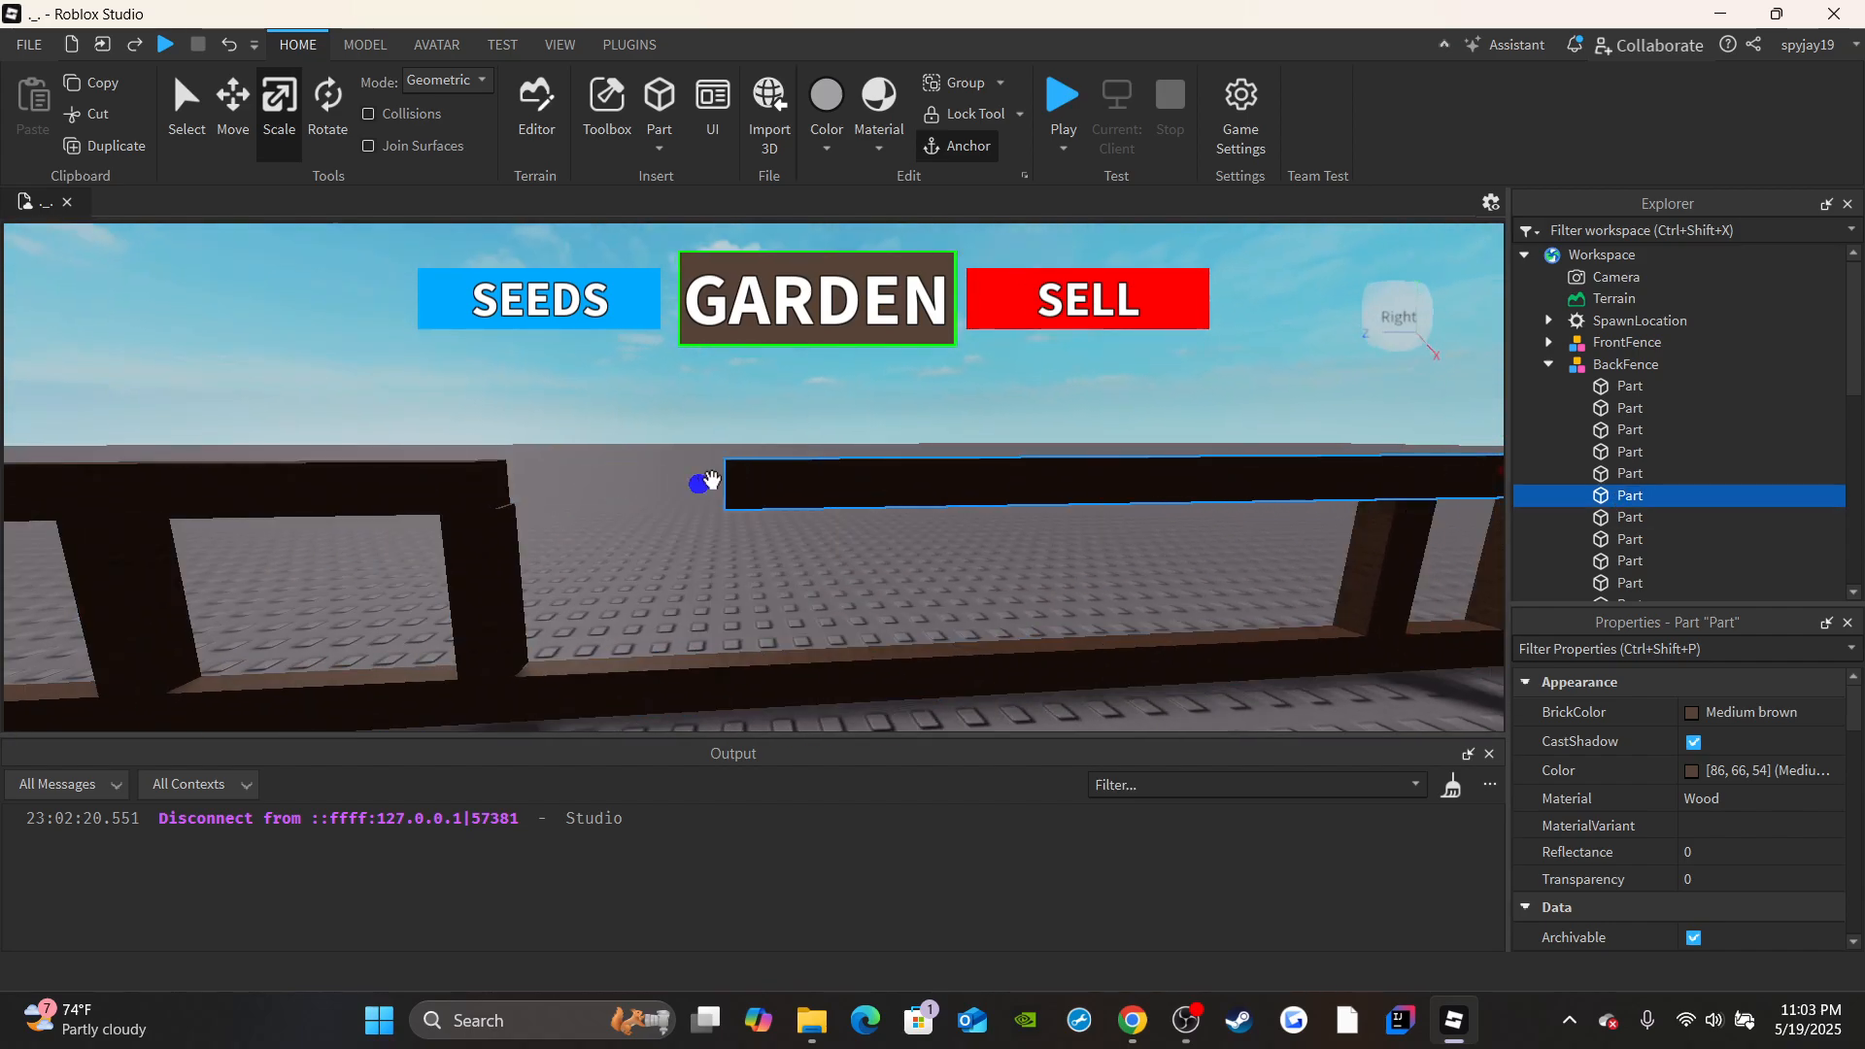
{"action": "left_click_drag", "start_coordinate": [711, 479], "coordinate": [473, 477]}
{"action": "right_click_drag", "start_coordinate": [472, 477], "coordinate": [487, 485]}
{"action": "key", "text": "s"}
{"action": "right_click_drag", "start_coordinate": [1323, 571], "coordinate": [1329, 569]}
{"action": "key", "text": "s"}
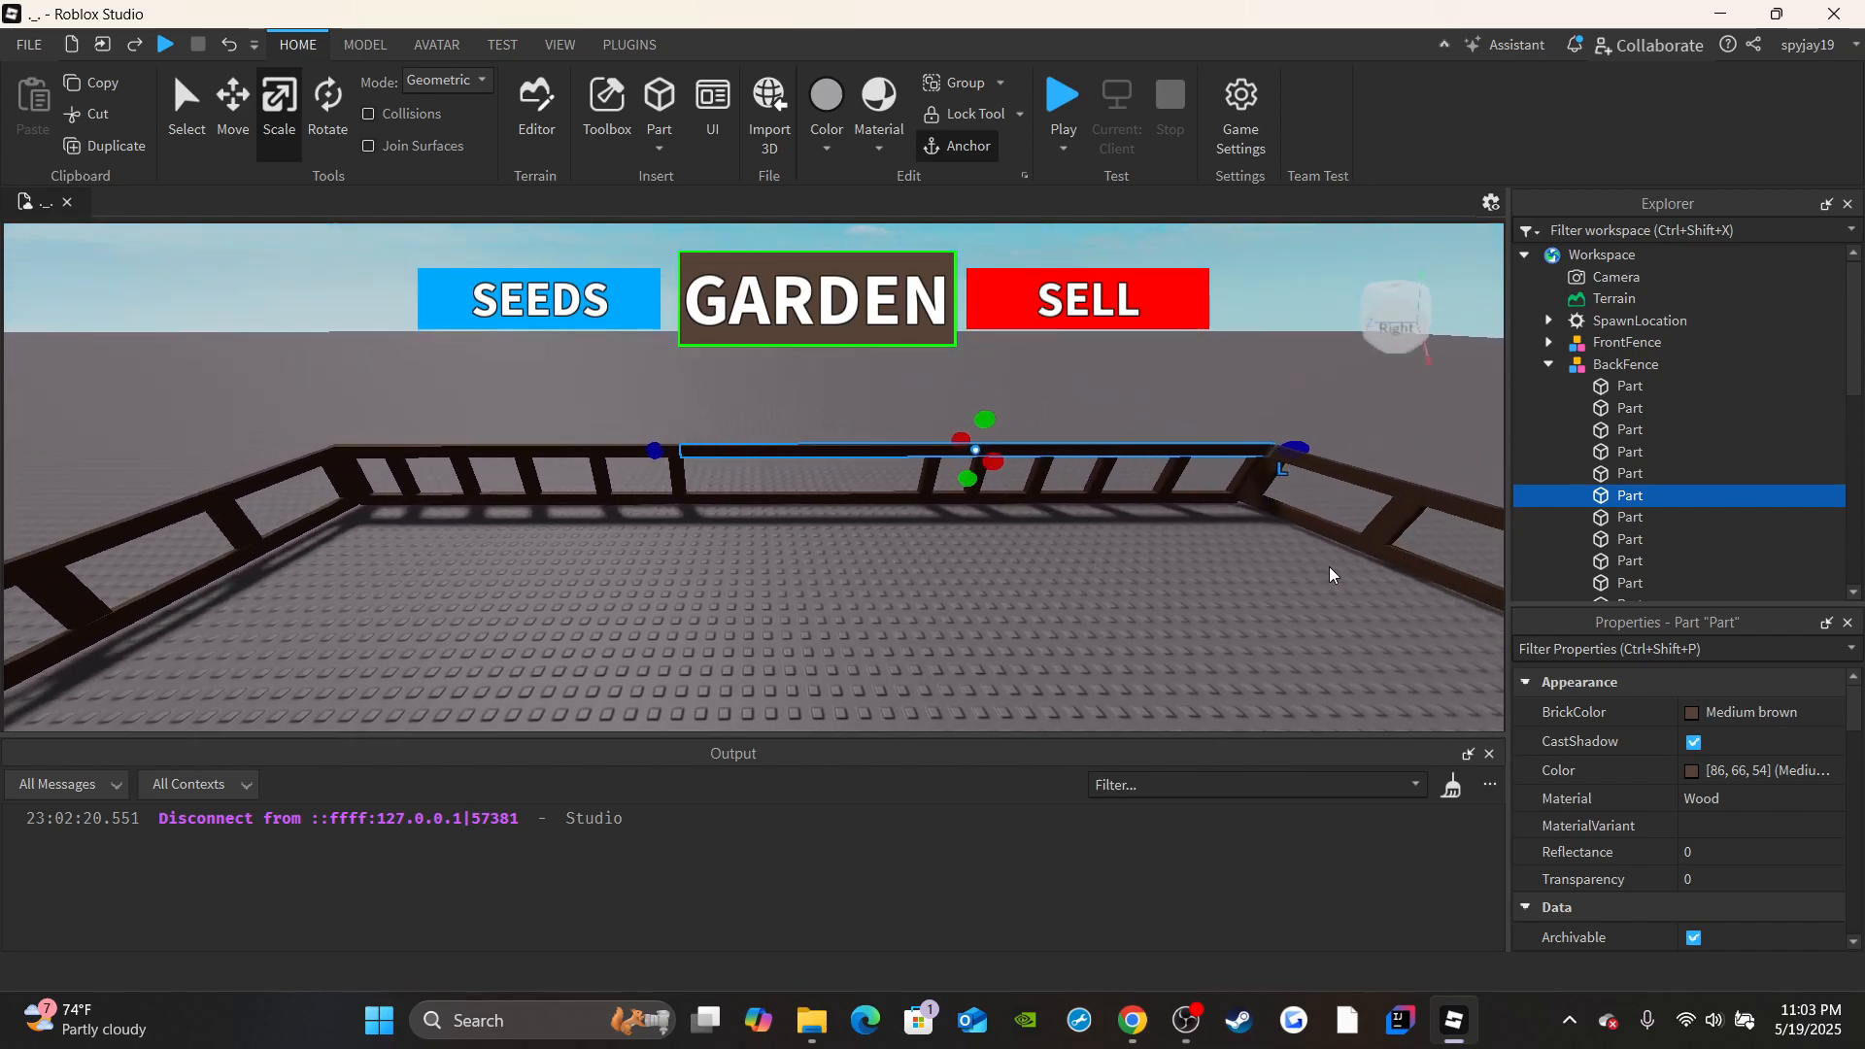
Move the BackFence upright at the edge of the former opening 1.6 studs toward the opposite section.
{"action": "left_click", "coordinate": [1630, 429]}
{"action": "left_click", "coordinate": [1627, 409]}
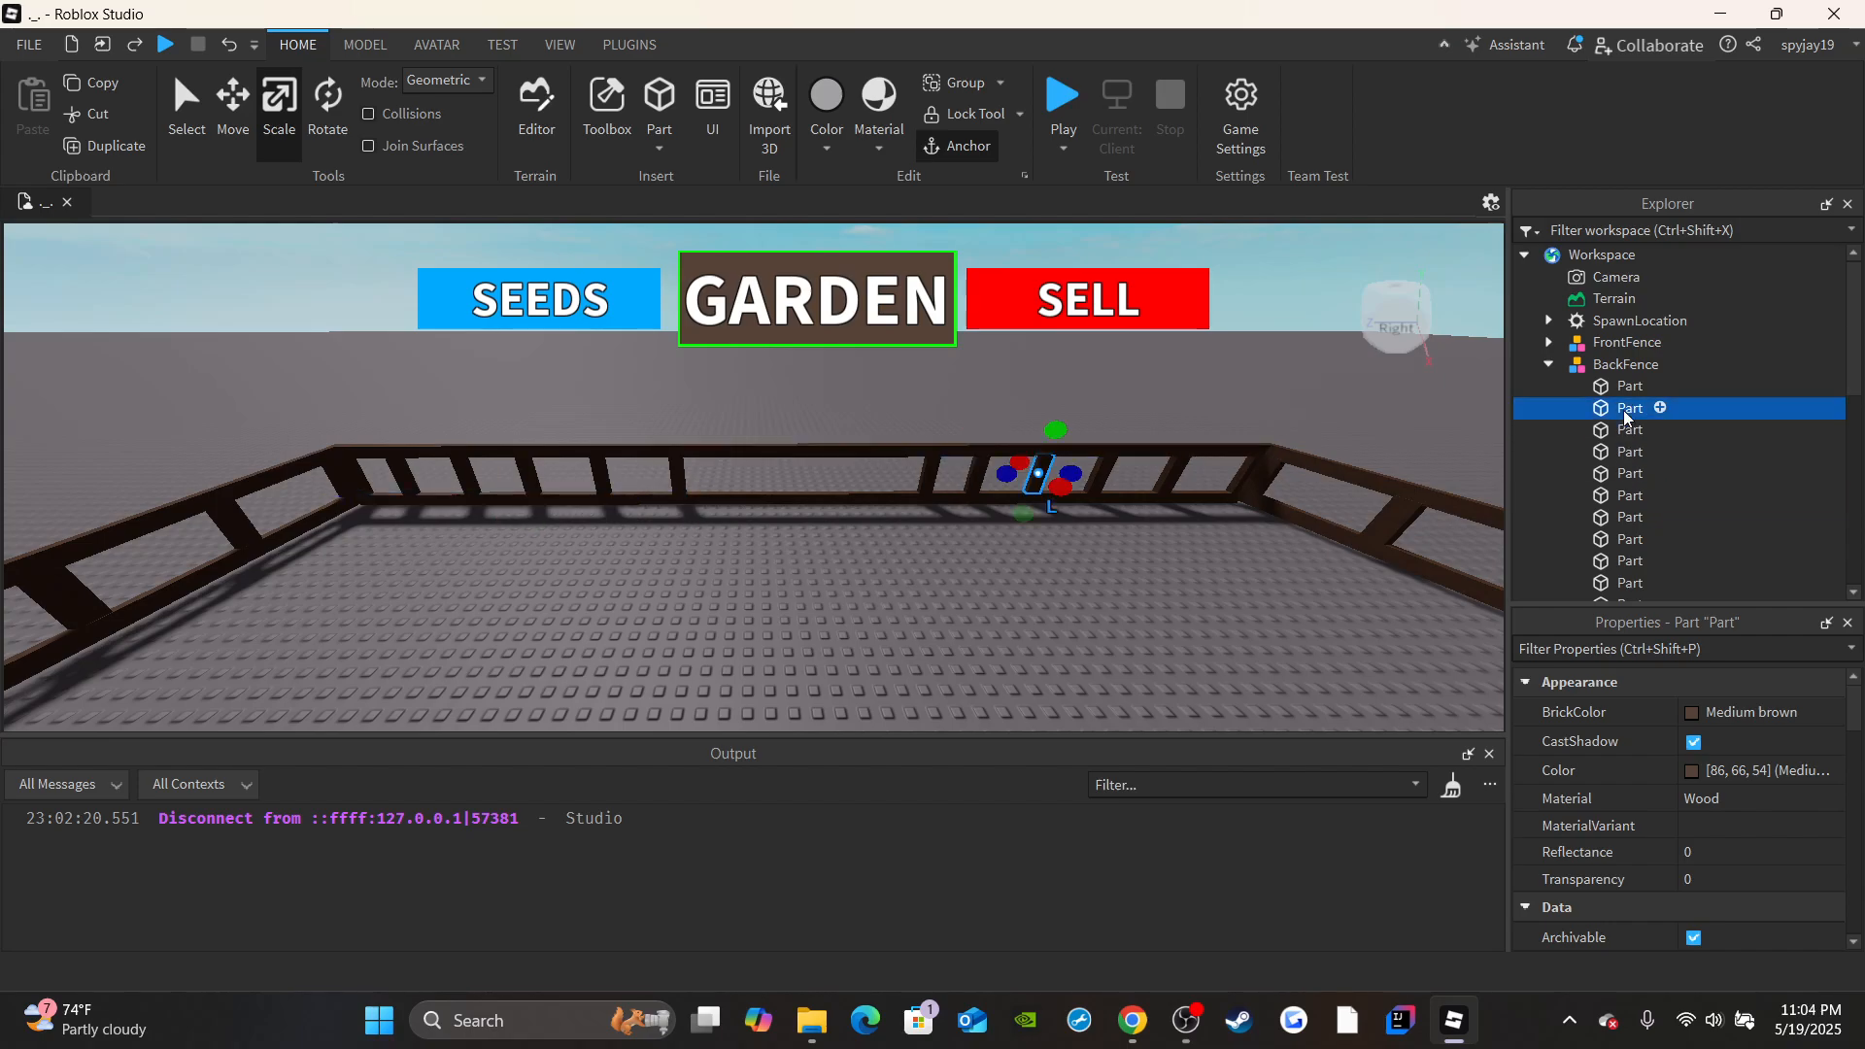
{"action": "scroll", "coordinate": [962, 490], "scroll_direction": "up", "scroll_amount": 8}
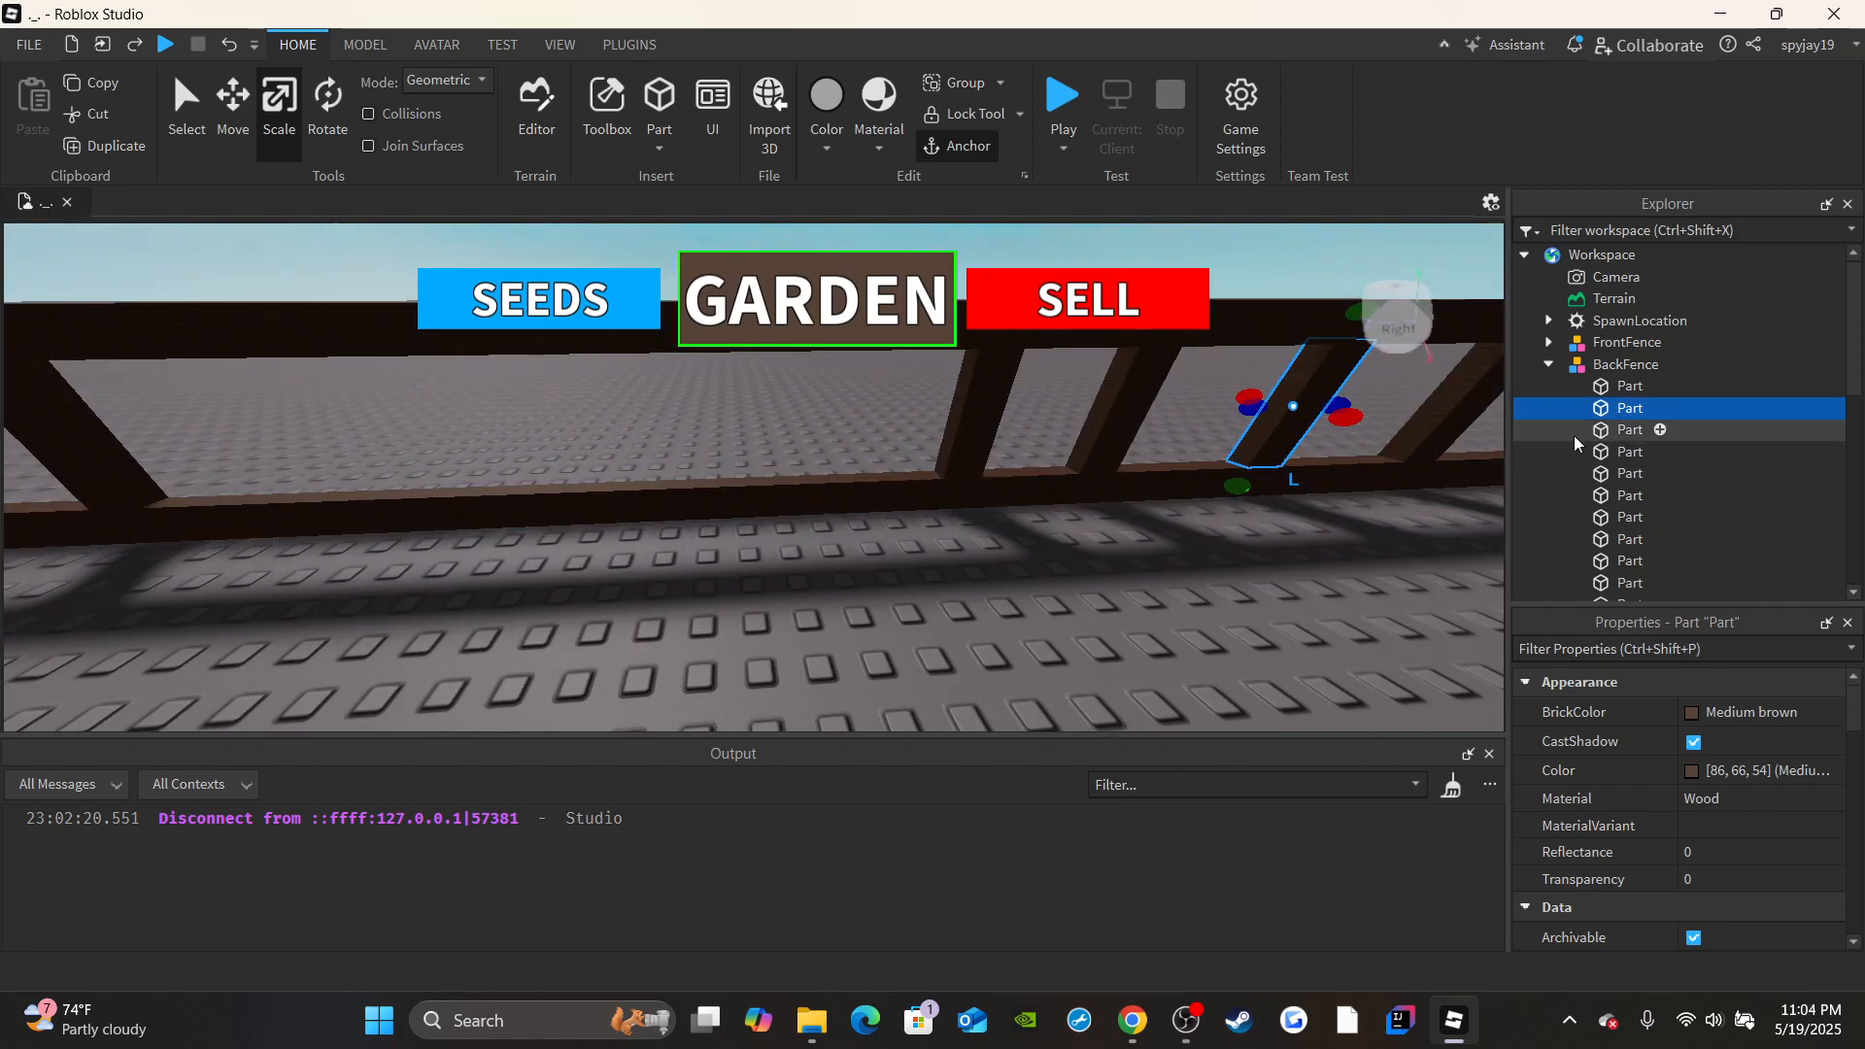
{"action": "left_click", "coordinate": [1627, 387]}
{"action": "left_click", "coordinate": [1624, 409]}
{"action": "left_click", "coordinate": [1619, 454]}
{"action": "left_click", "coordinate": [1612, 476]}
{"action": "left_click", "coordinate": [1616, 497]}
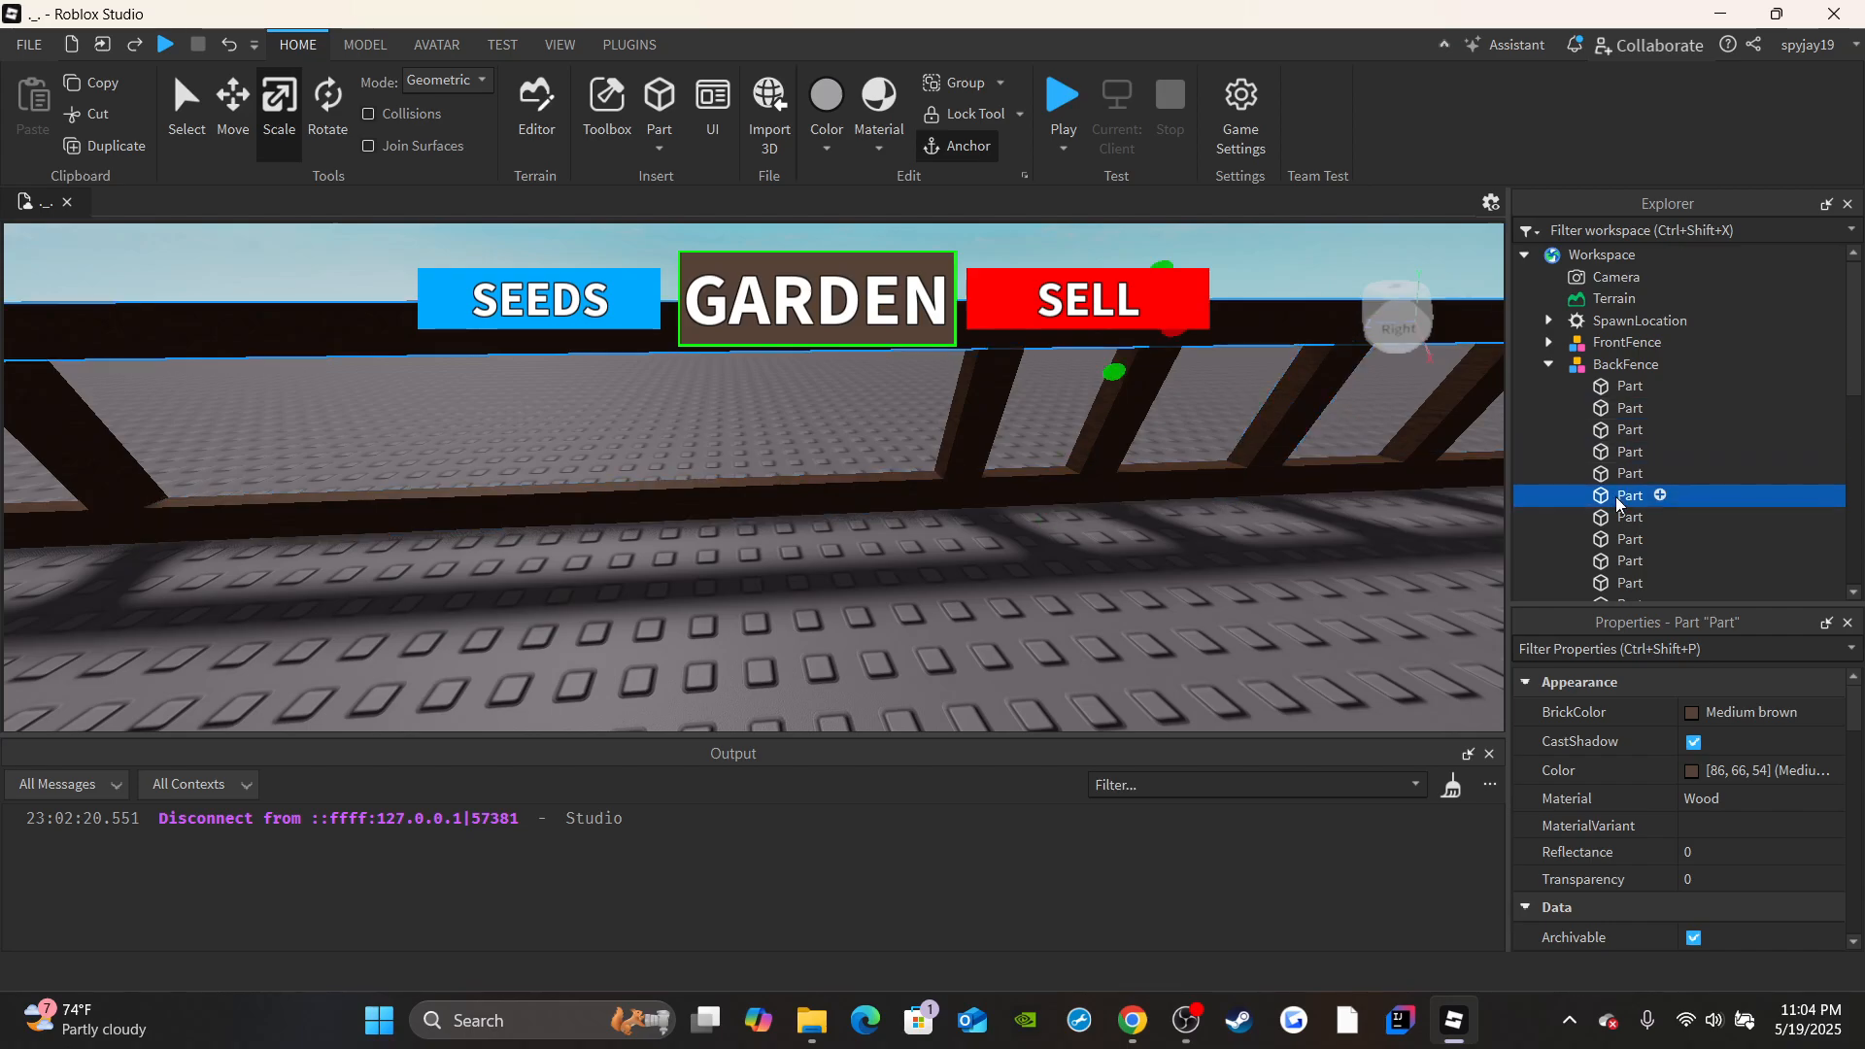
{"action": "left_click", "coordinate": [1614, 539]}
{"action": "key", "text": "Down"}
{"action": "scroll", "coordinate": [1640, 495], "scroll_direction": "down", "scroll_amount": 1}
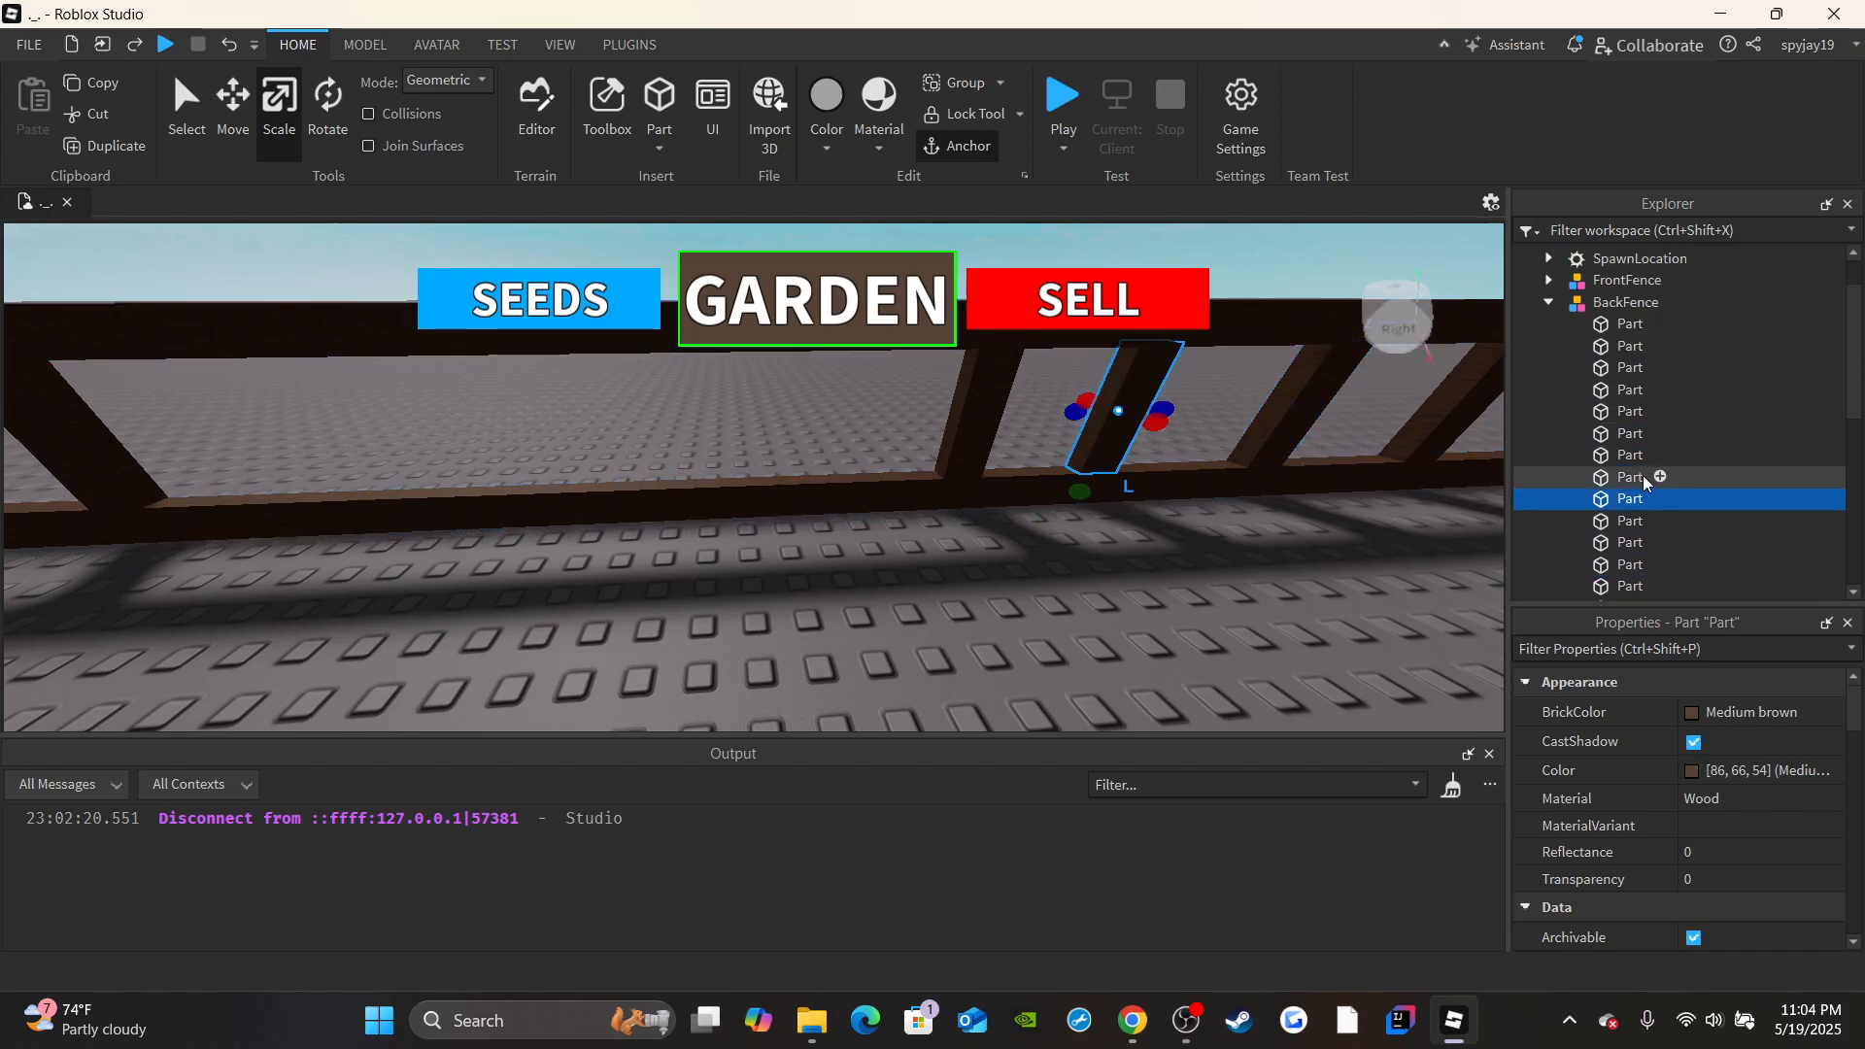
{"action": "left_click", "coordinate": [1630, 543]}
{"action": "left_click", "coordinate": [1621, 570]}
{"action": "scroll", "coordinate": [1628, 554], "scroll_direction": "down", "scroll_amount": 1}
{"action": "left_click", "coordinate": [1631, 528]}
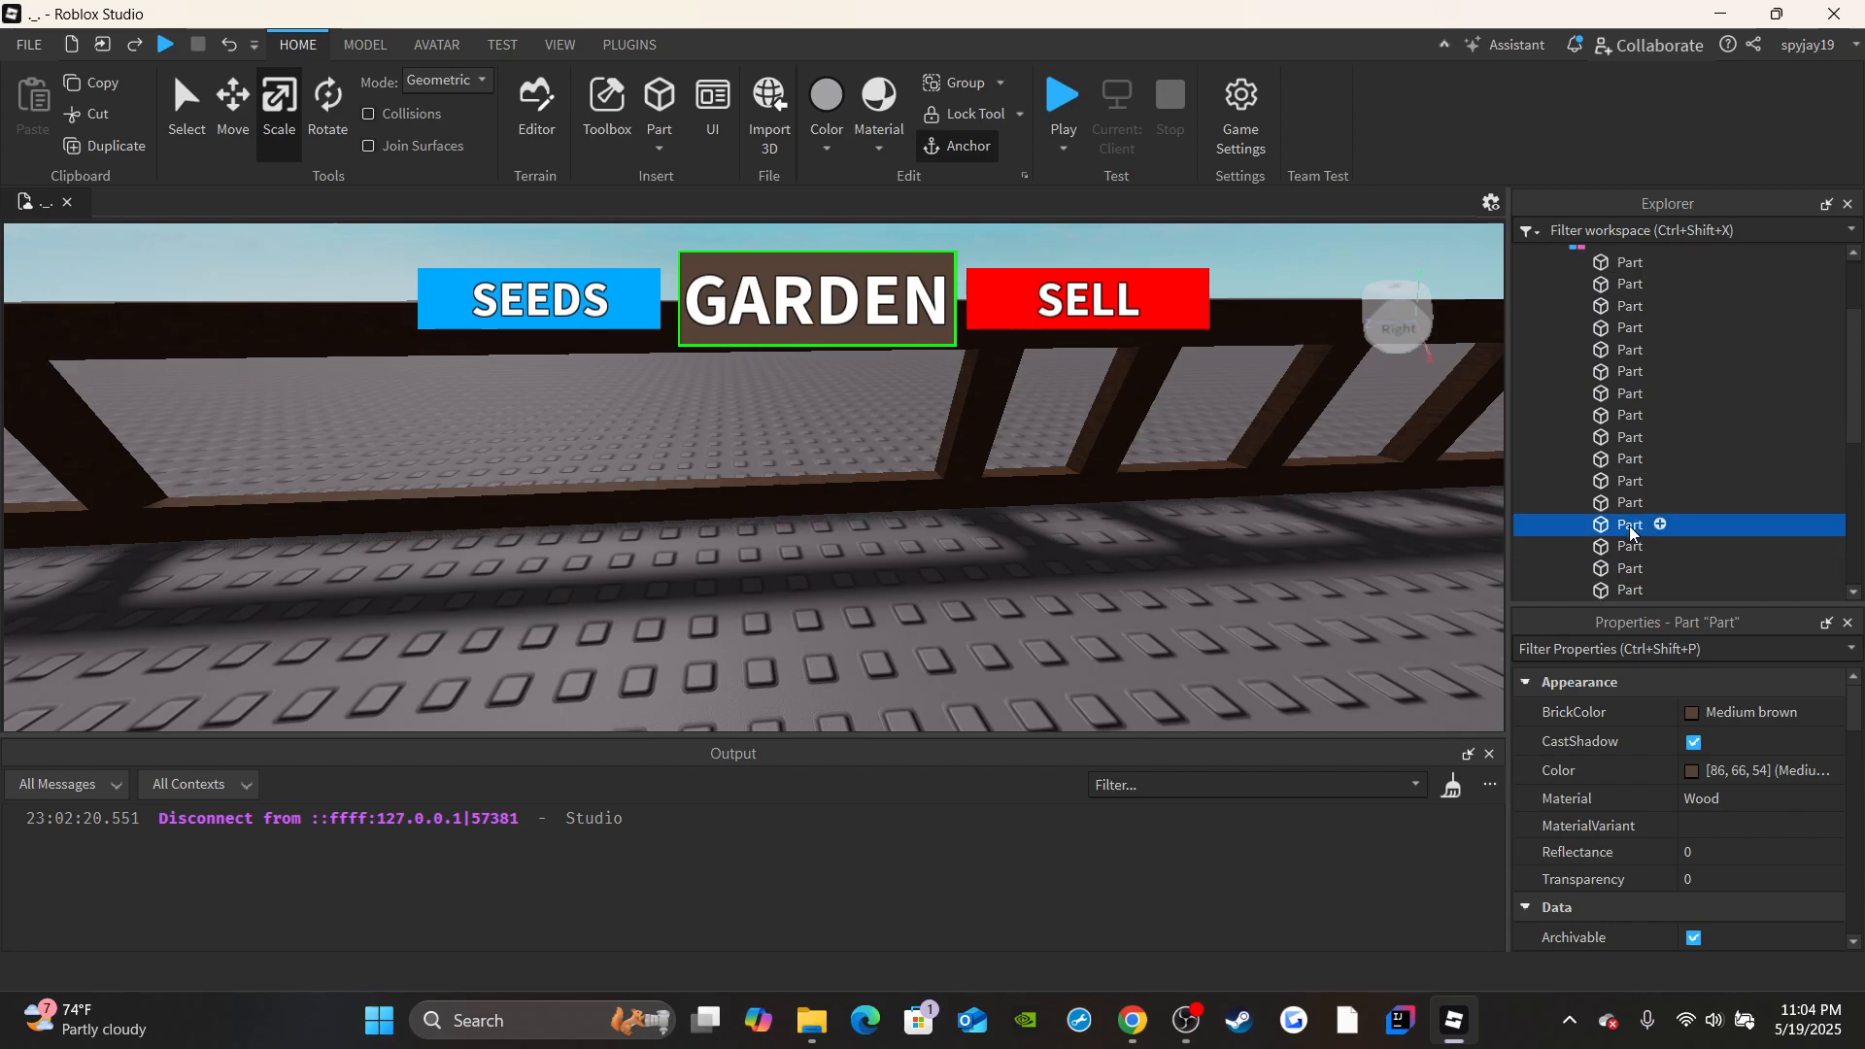
{"action": "left_click", "coordinate": [1621, 549]}
{"action": "scroll", "coordinate": [1635, 515], "scroll_direction": "down", "scroll_amount": 1}
{"action": "left_click", "coordinate": [1612, 402]}
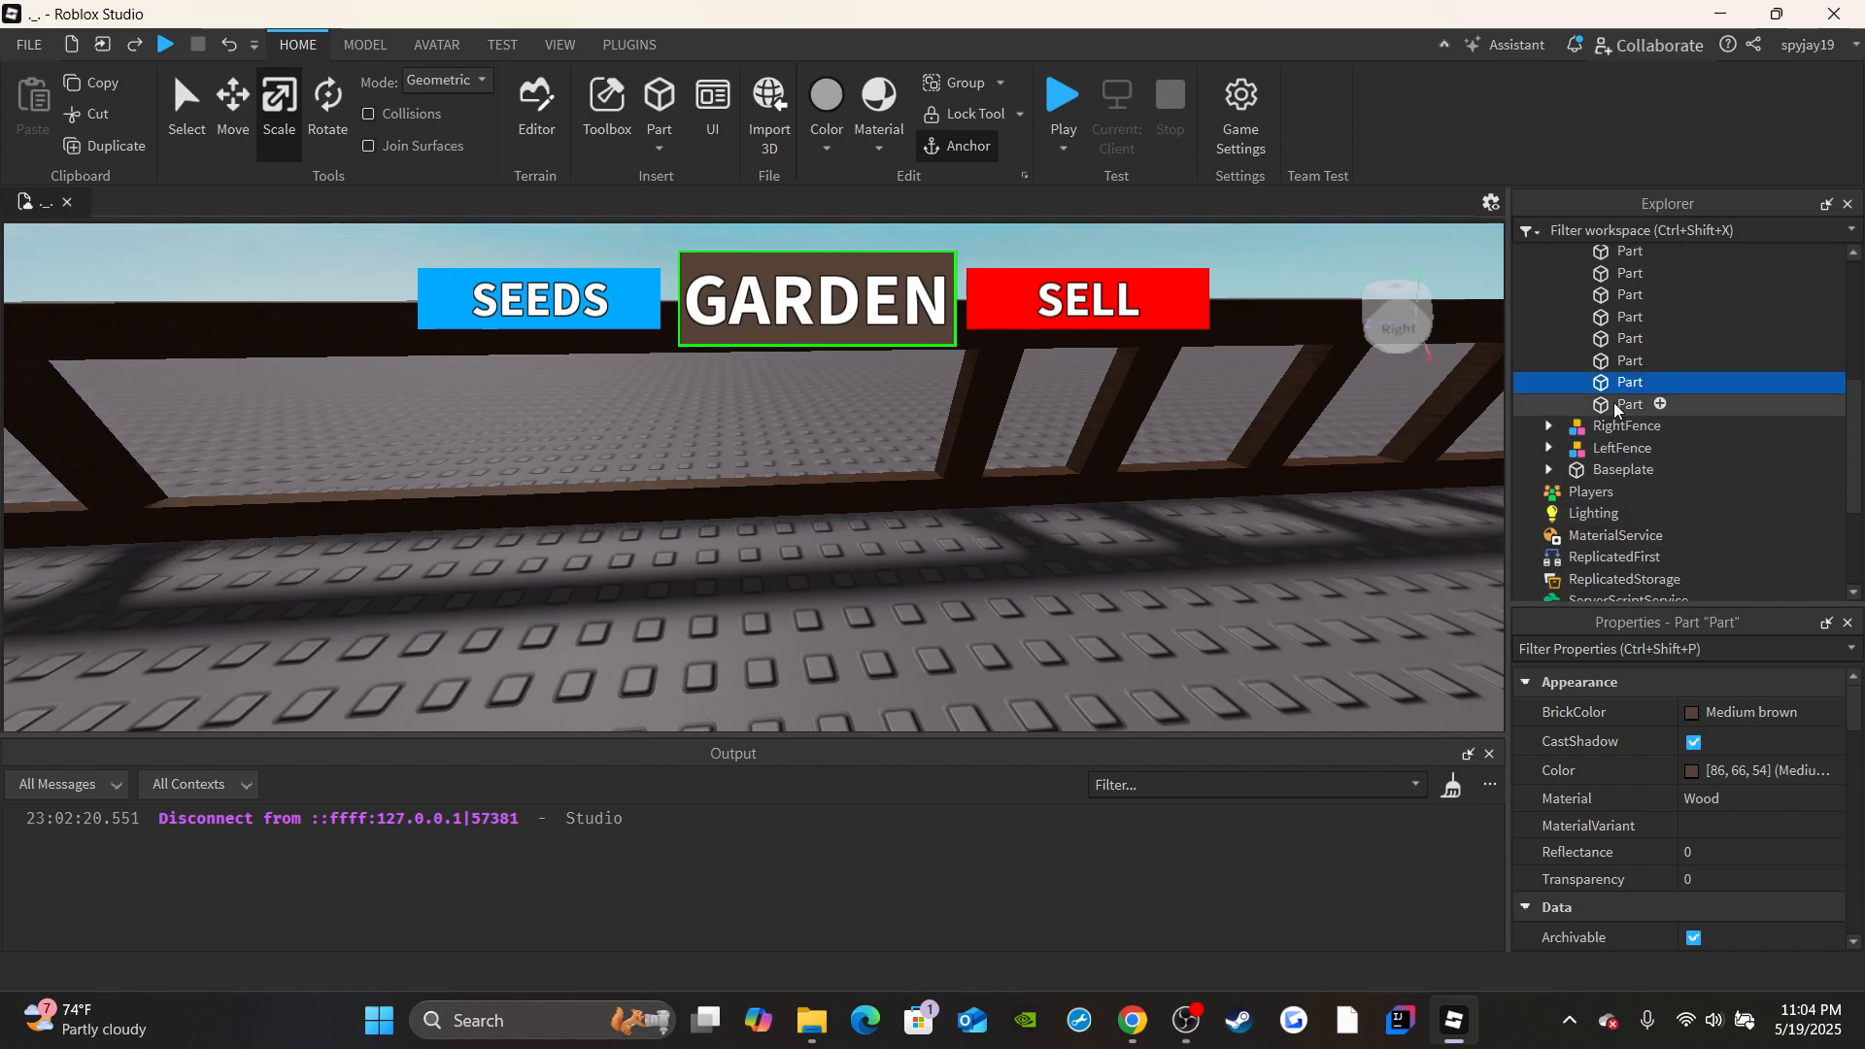
{"action": "key", "text": "f"}
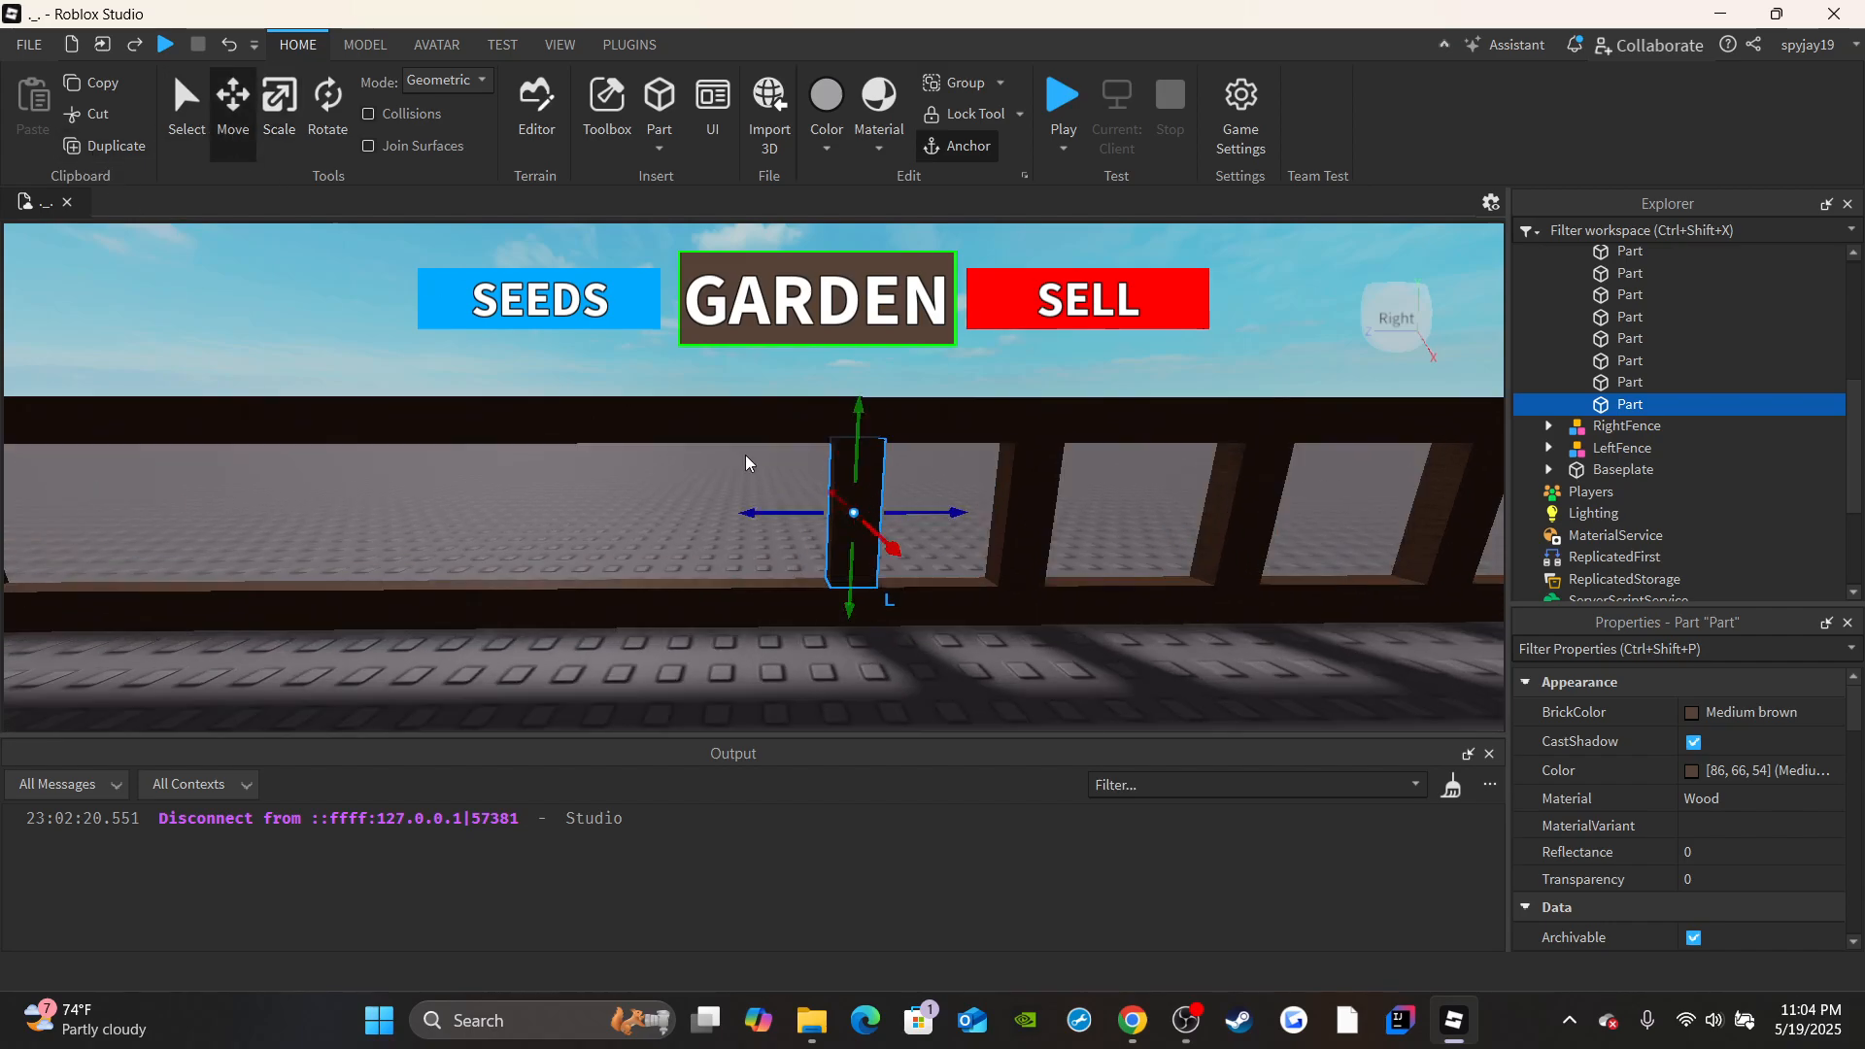
{"action": "left_click_drag", "start_coordinate": [775, 512], "coordinate": [701, 512]}
{"action": "right_click_drag", "start_coordinate": [701, 513], "coordinate": [293, 231]}
{"action": "key", "text": "s"}
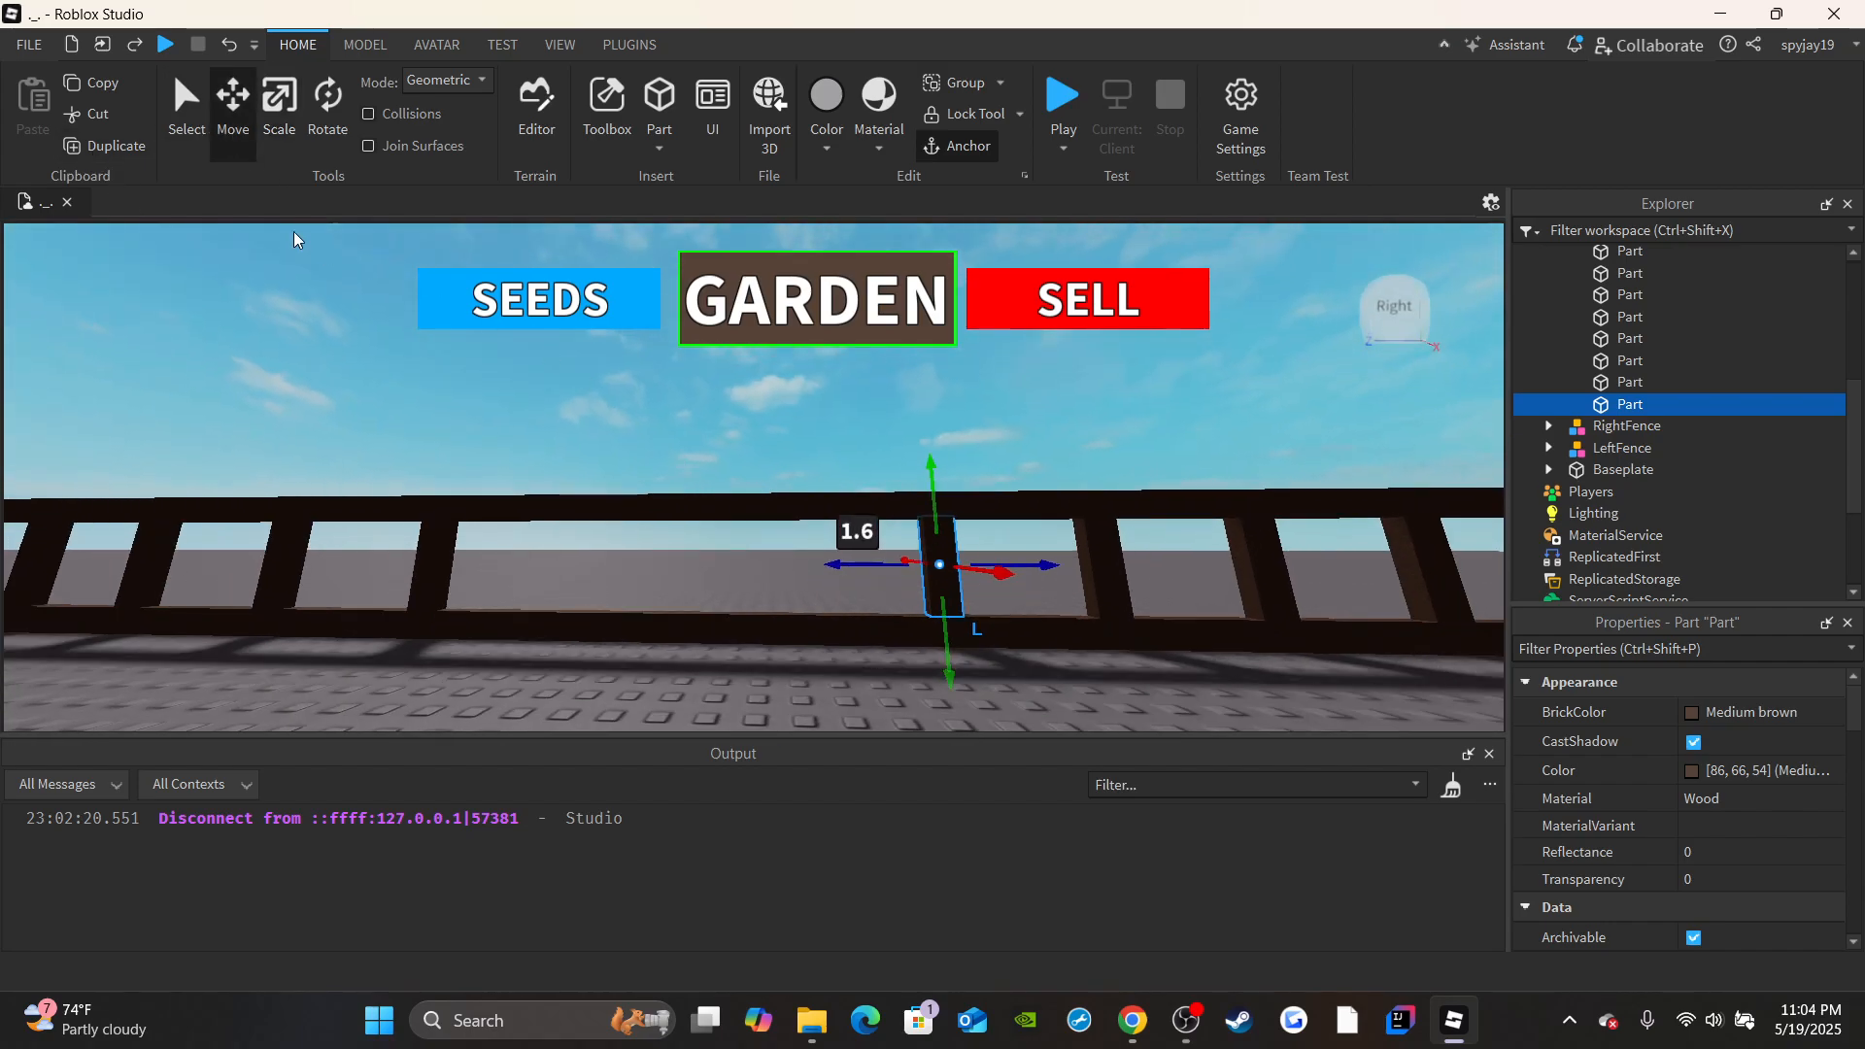
Duplicate the moved upright three times and space the copies evenly across the remaining gap in the BackFence.
{"action": "left_click", "coordinate": [128, 156]}
{"action": "left_click_drag", "start_coordinate": [874, 565], "coordinate": [636, 558]}
{"action": "left_click", "coordinate": [95, 144]}
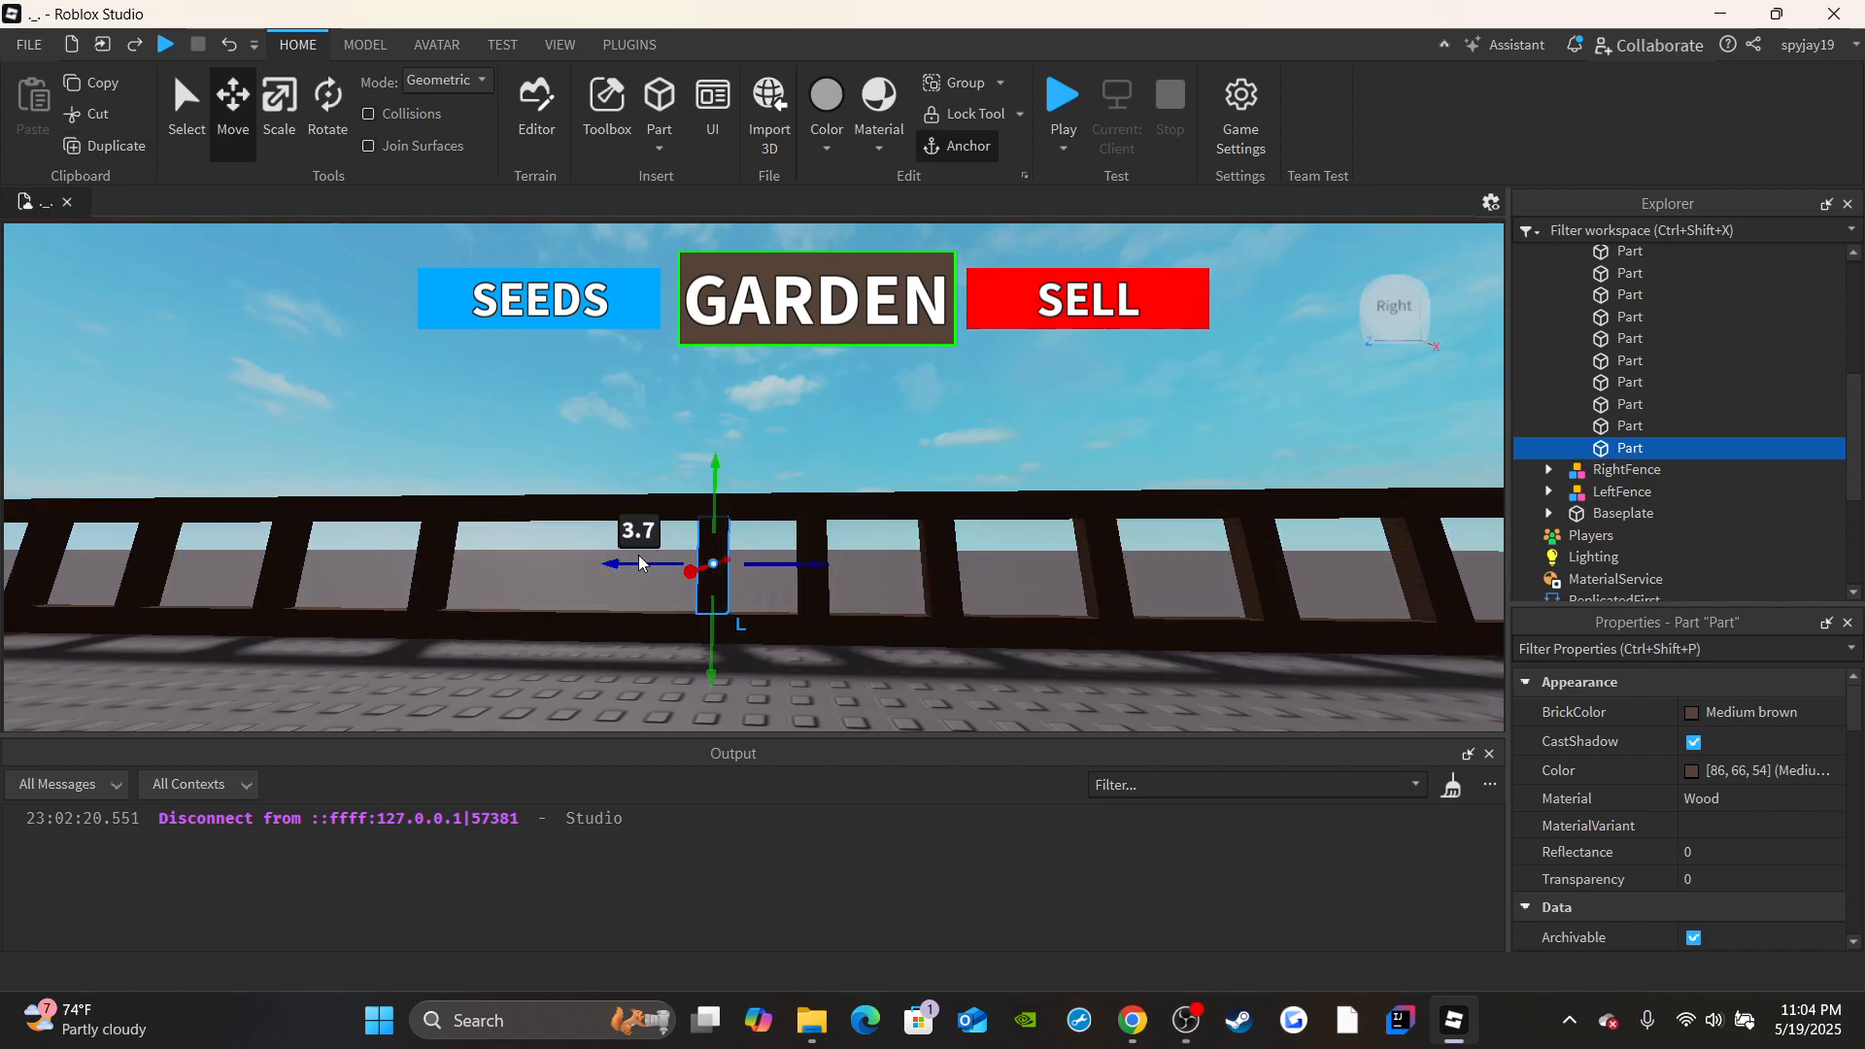
{"action": "left_click", "coordinate": [632, 556]}
{"action": "key", "text": "a"}
{"action": "key", "text": "w"}
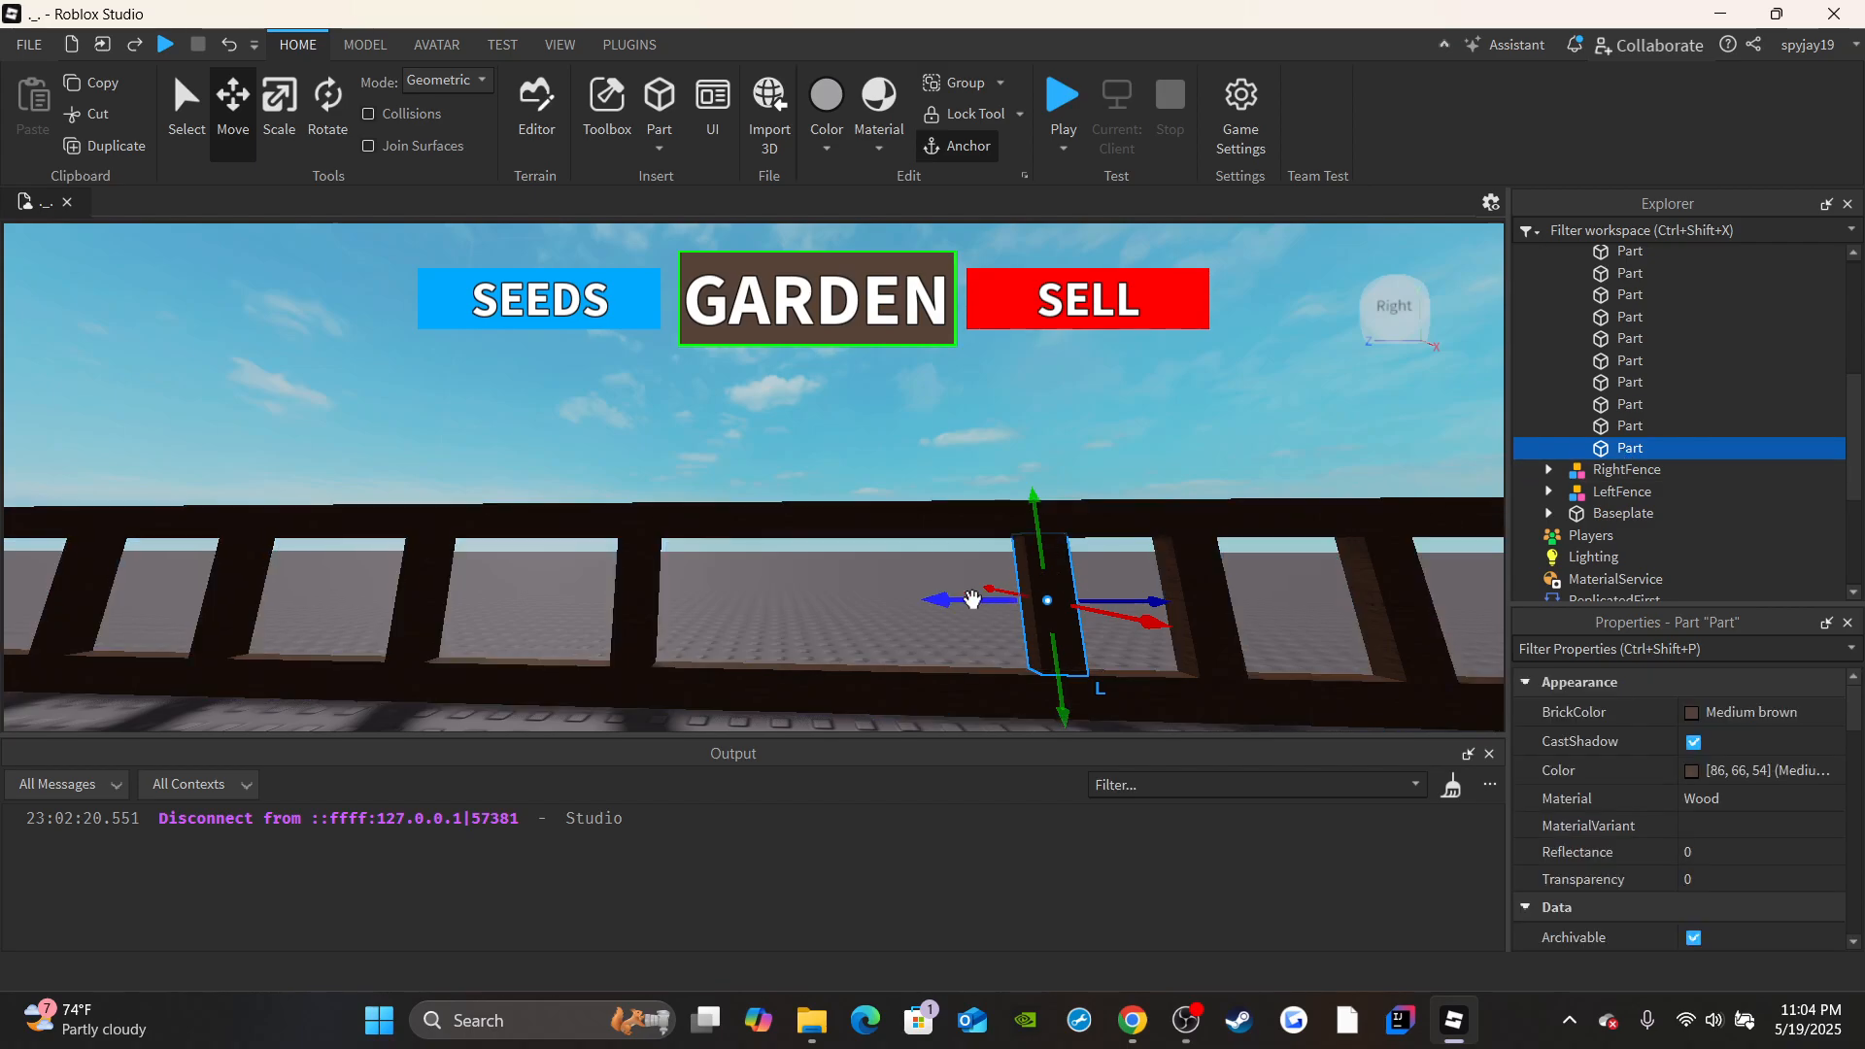
{"action": "left_click_drag", "start_coordinate": [974, 600], "coordinate": [939, 600]}
{"action": "left_click", "coordinate": [105, 155]}
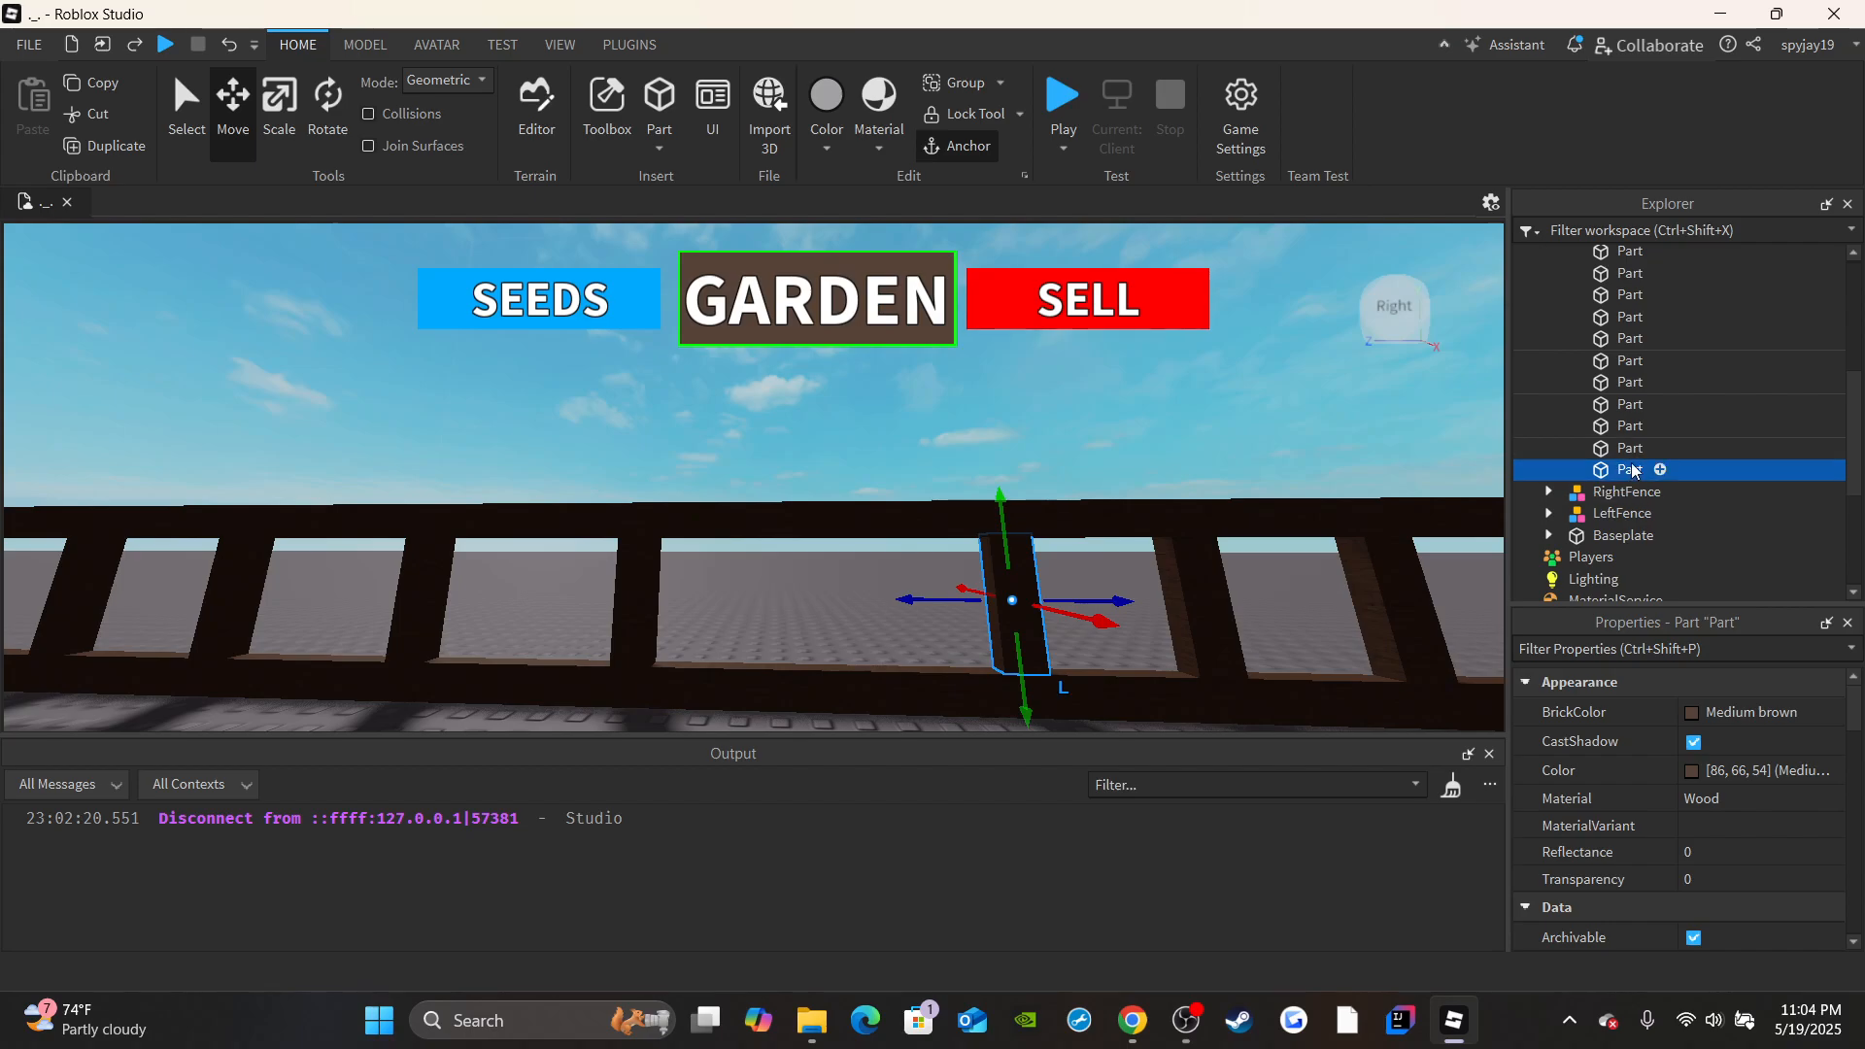
{"action": "left_click_drag", "start_coordinate": [949, 598], "coordinate": [742, 624]}
{"action": "key", "text": "s"}
{"action": "right_click_drag", "start_coordinate": [1474, 544], "coordinate": [1285, 441]}
{"action": "key", "text": "s"}
{"action": "left_click", "coordinate": [1138, 422]}
{"action": "scroll", "coordinate": [1665, 416], "scroll_direction": "up", "scroll_amount": 5}
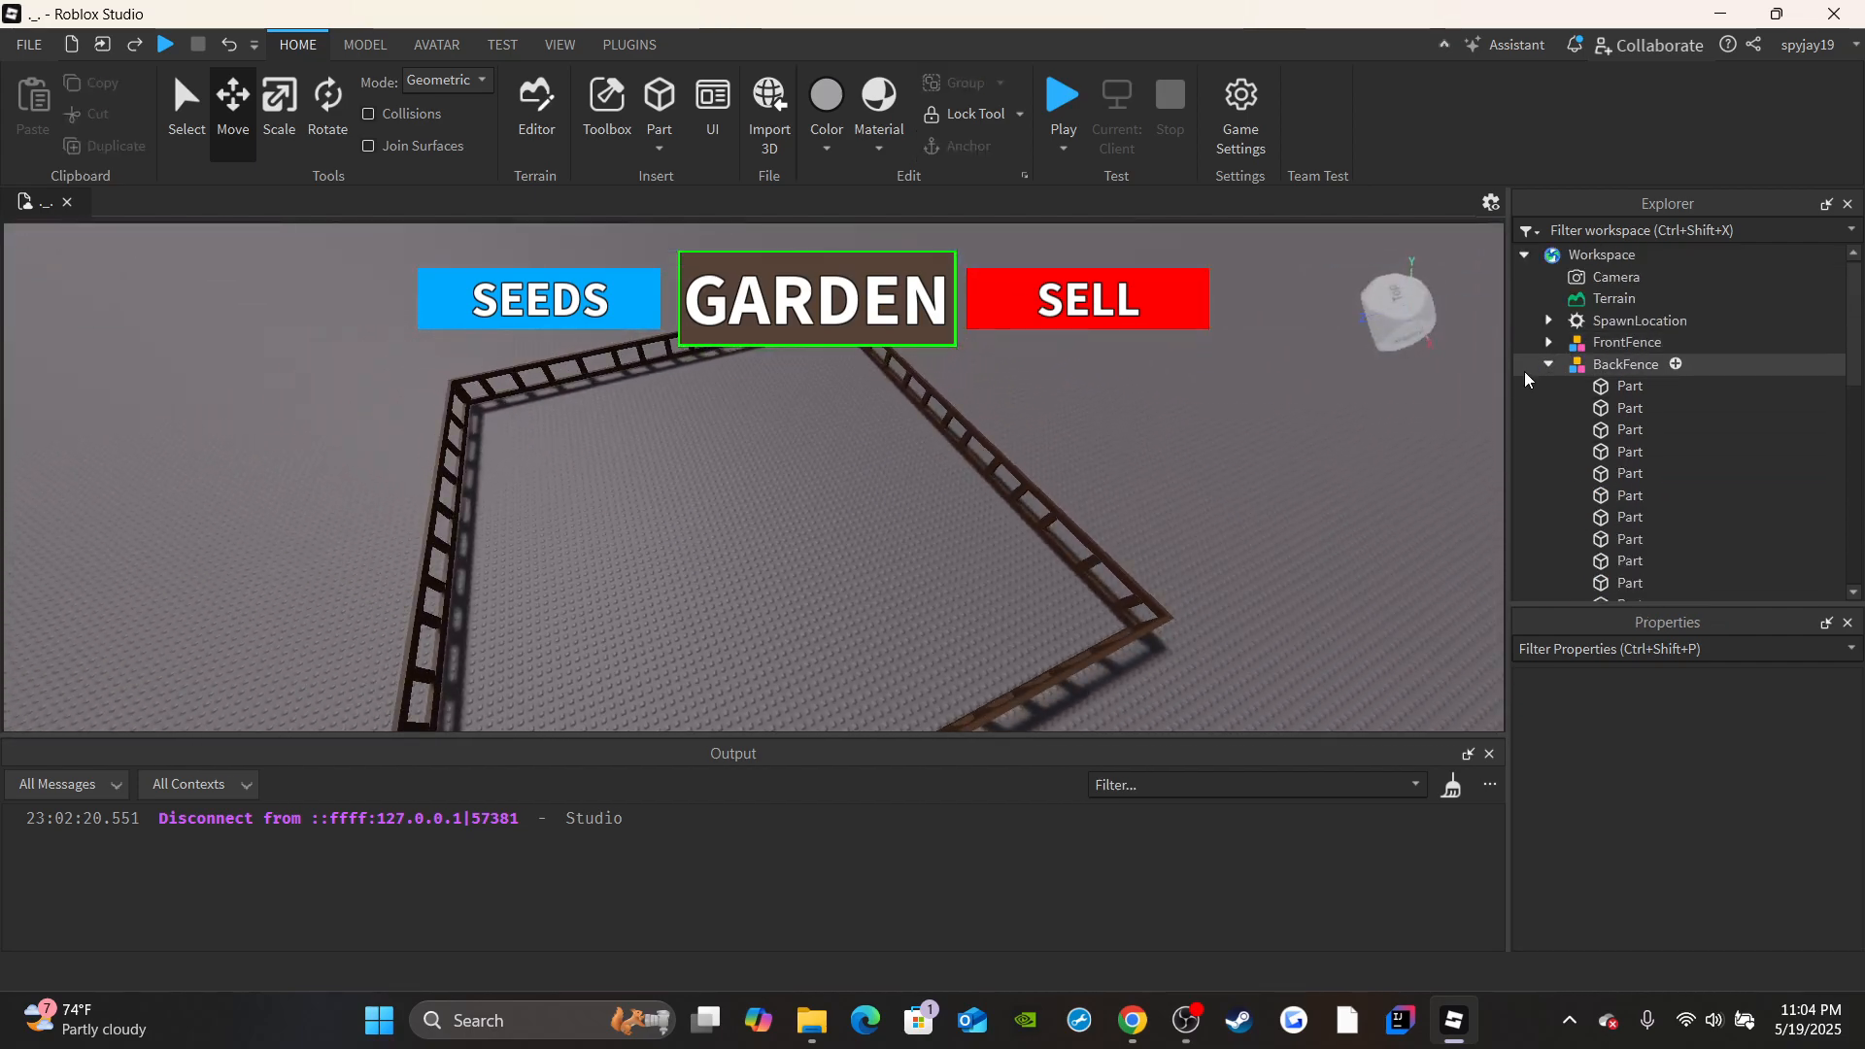
{"action": "left_click", "coordinate": [1548, 366]}
{"action": "left_click", "coordinate": [1194, 1035]}
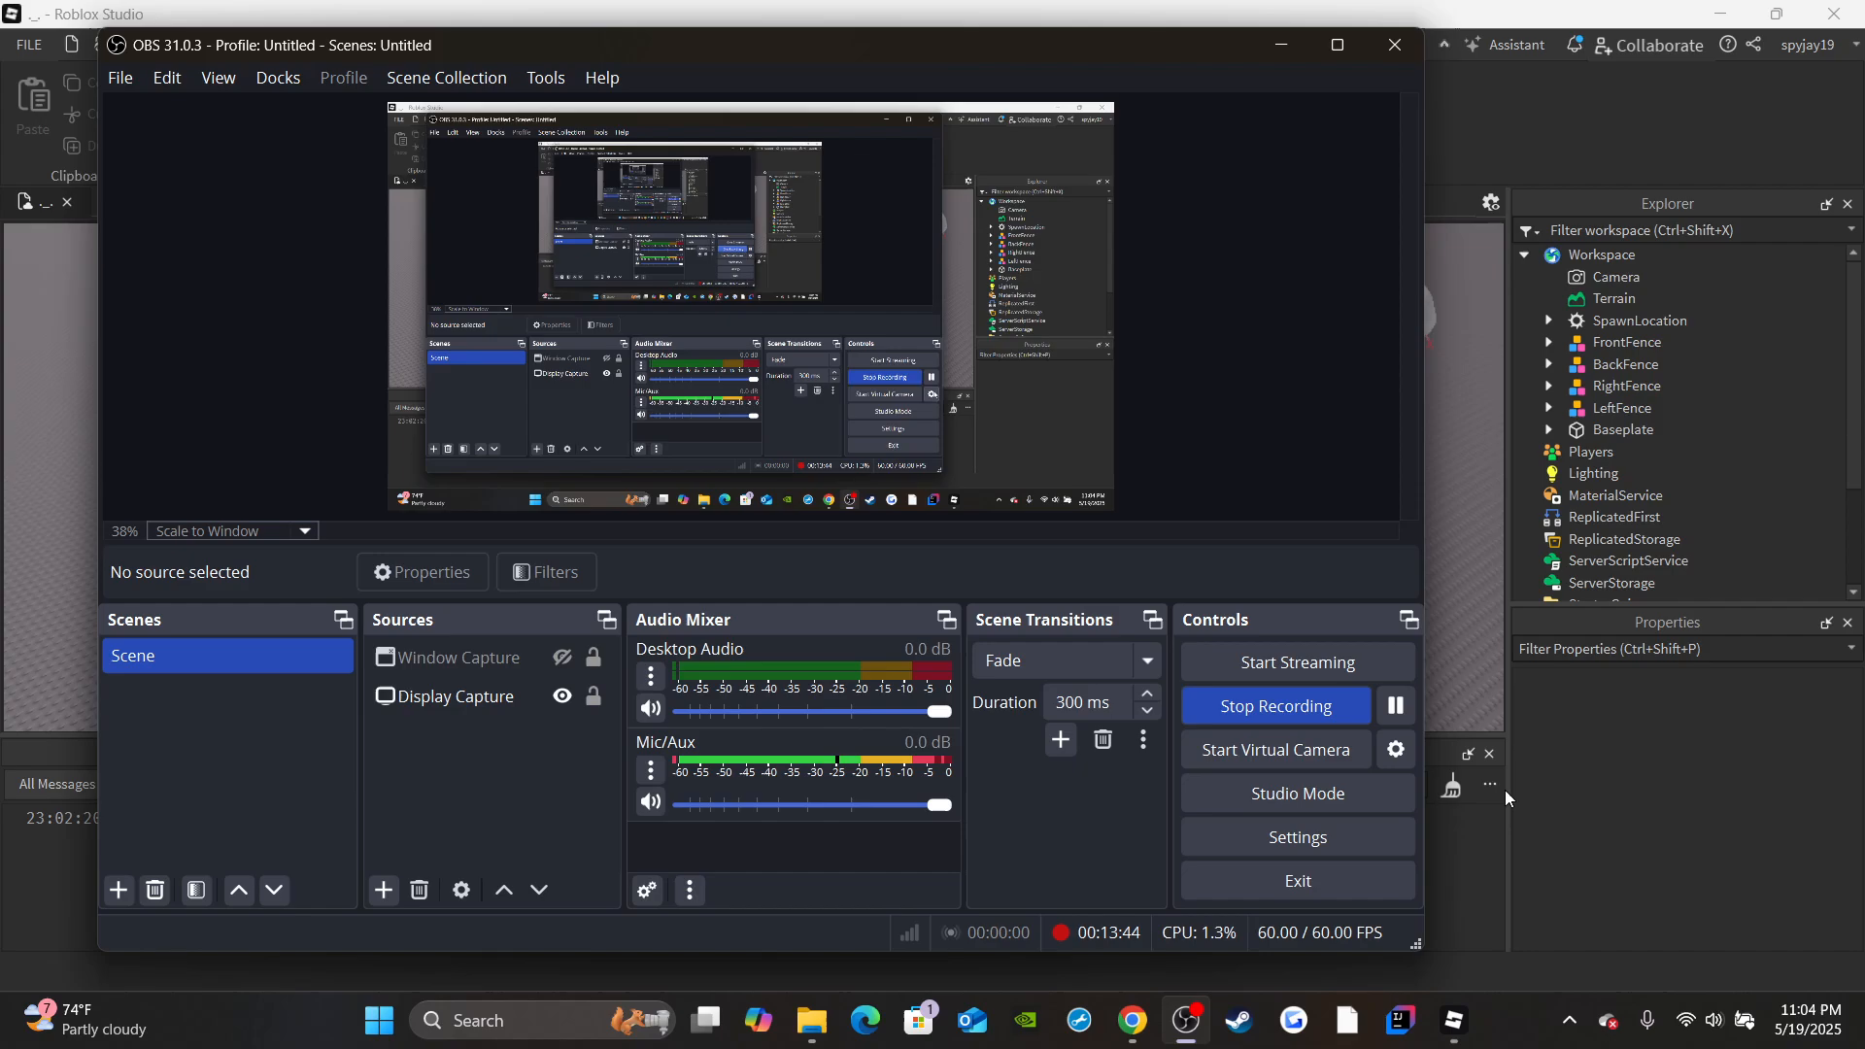
{"action": "left_click", "coordinate": [1492, 621]}
Insert a new block part on the ground inside the fenced garden, near a front corner.
{"action": "right_click_drag", "start_coordinate": [1128, 515], "coordinate": [1090, 505]}
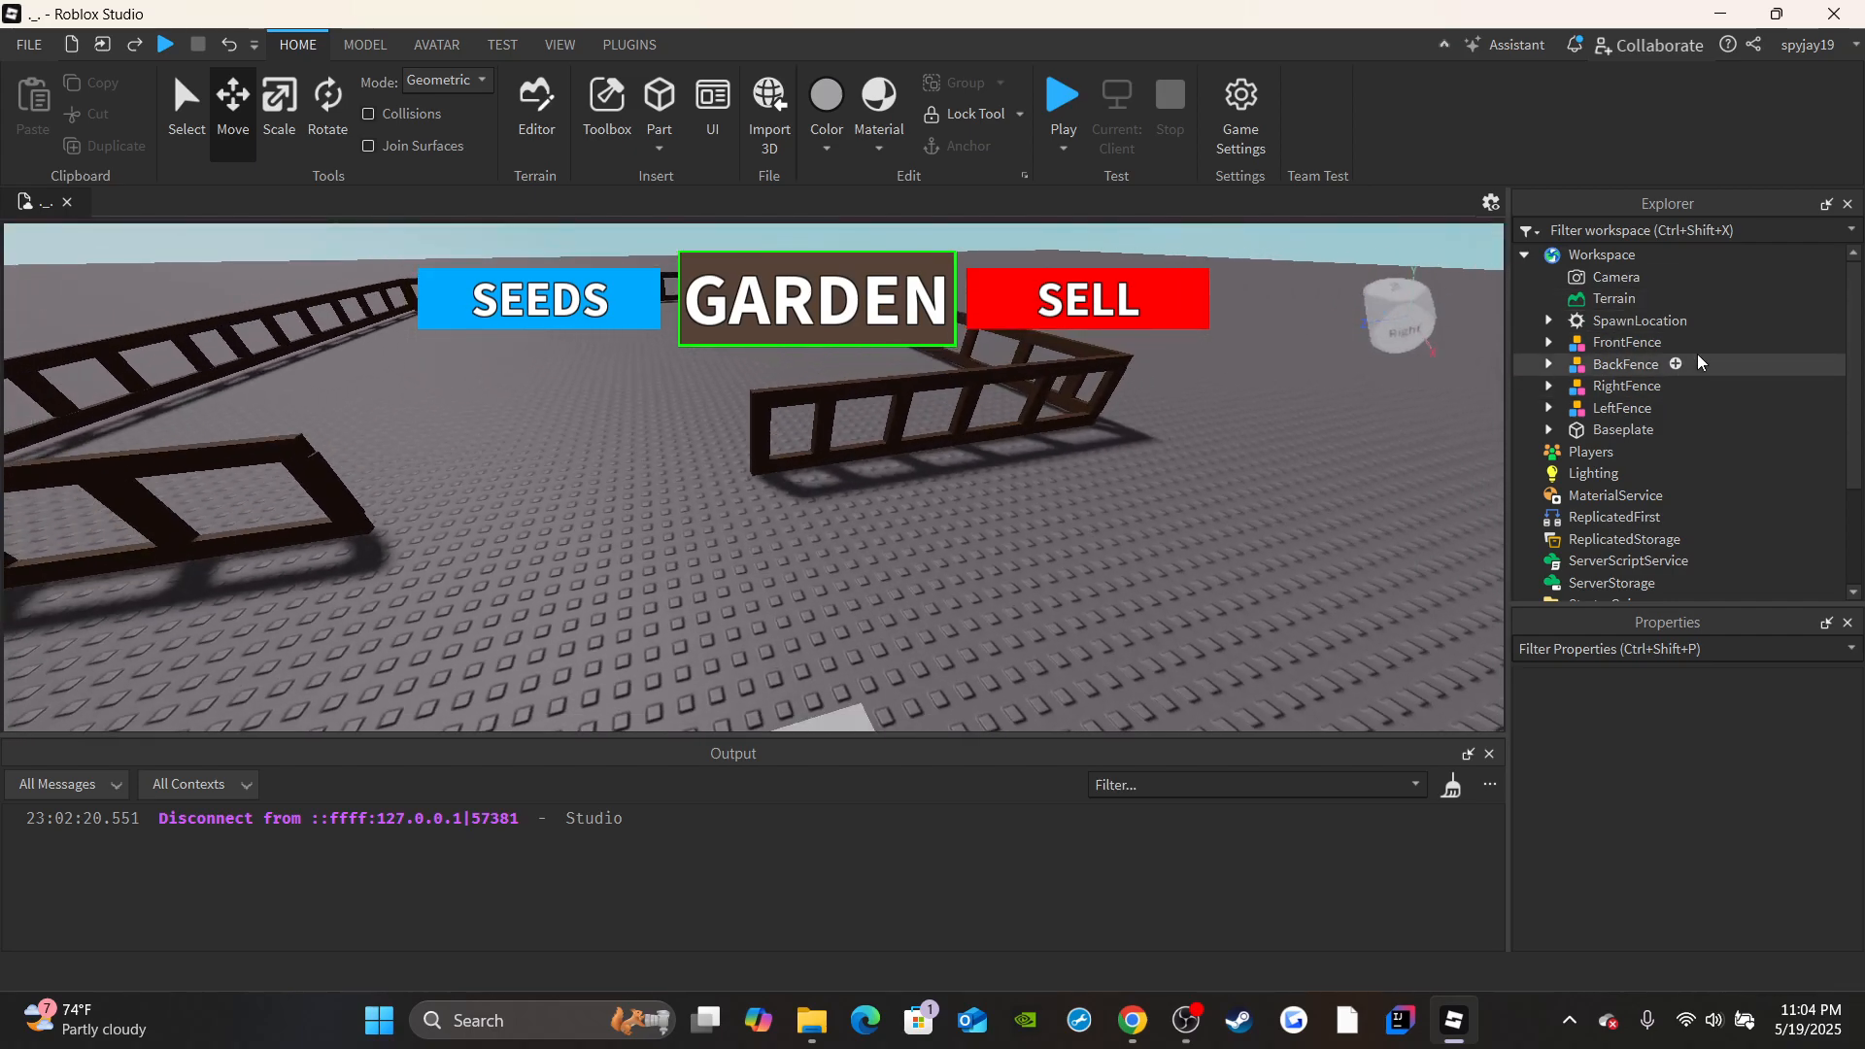
{"action": "right_click_drag", "start_coordinate": [1051, 503], "coordinate": [1045, 505]}
{"action": "key", "text": "w"}
{"action": "key", "text": "s"}
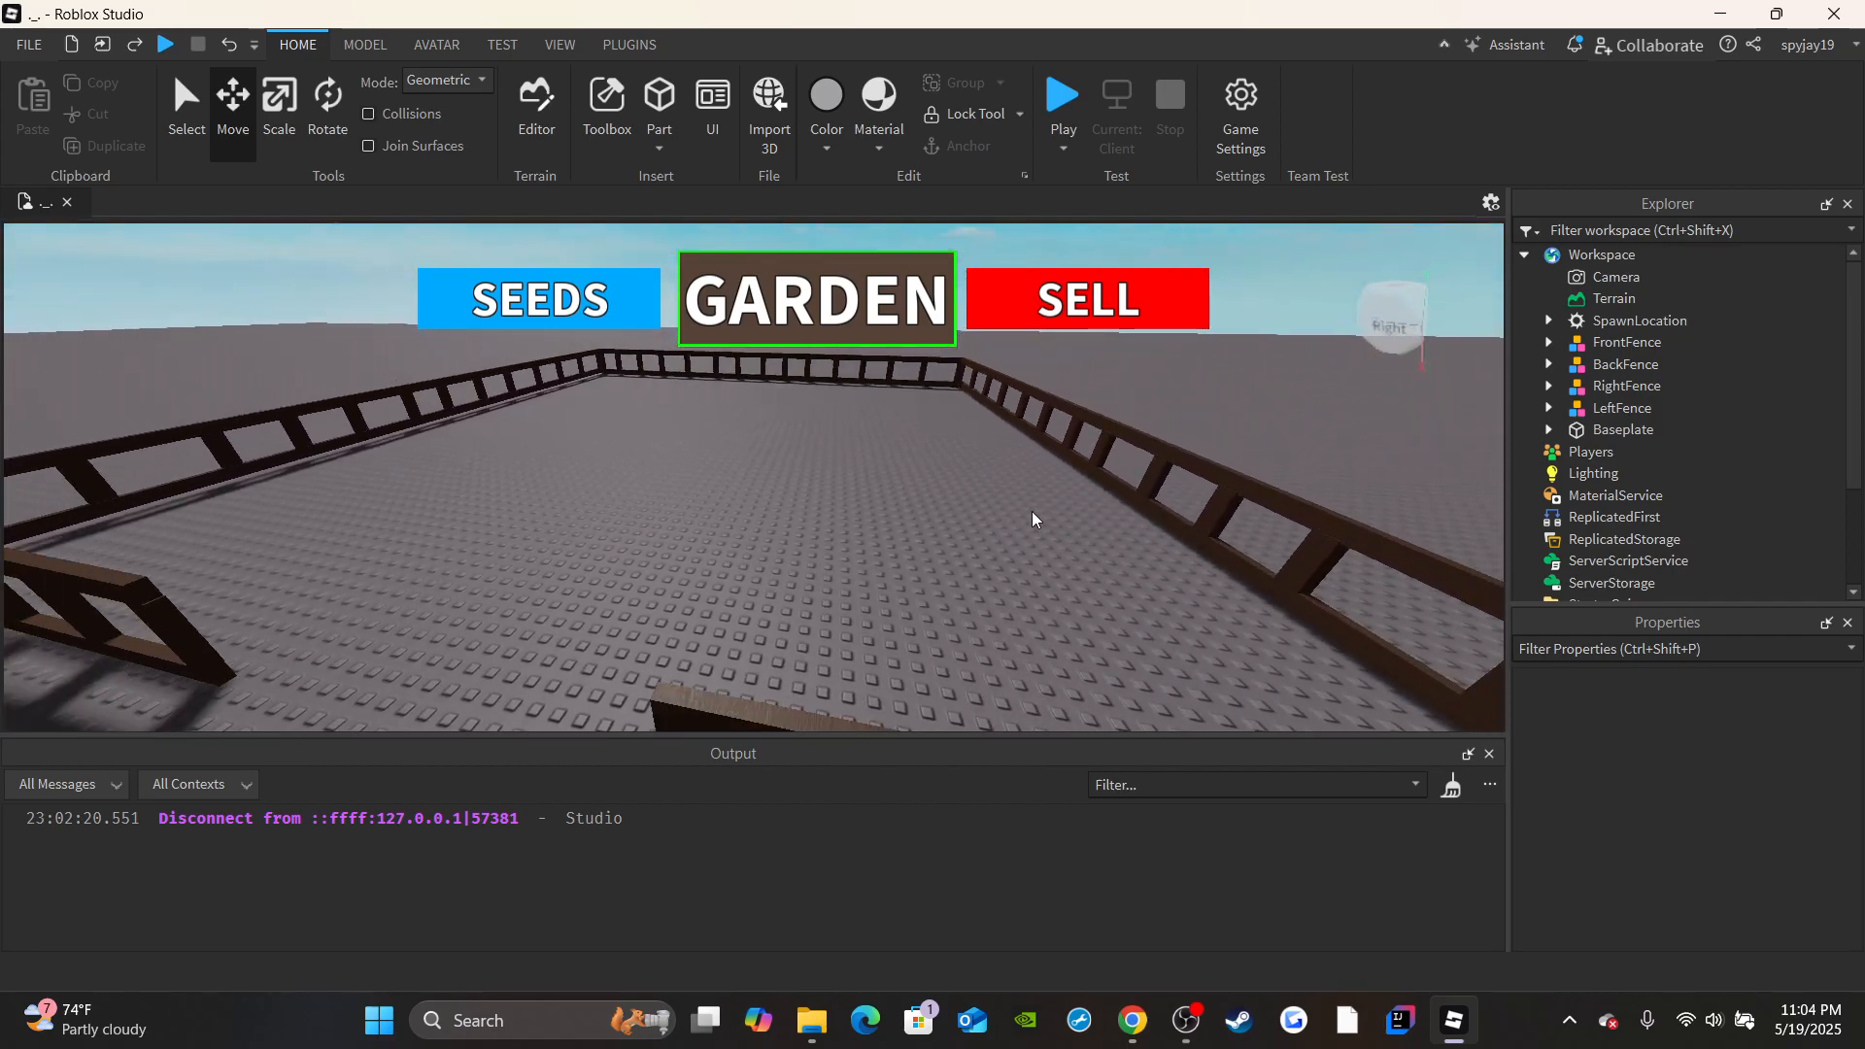
{"action": "right_click_drag", "start_coordinate": [782, 554], "coordinate": [757, 546]}
{"action": "key", "text": "w"}
{"action": "right_click_drag", "start_coordinate": [609, 415], "coordinate": [633, 427]}
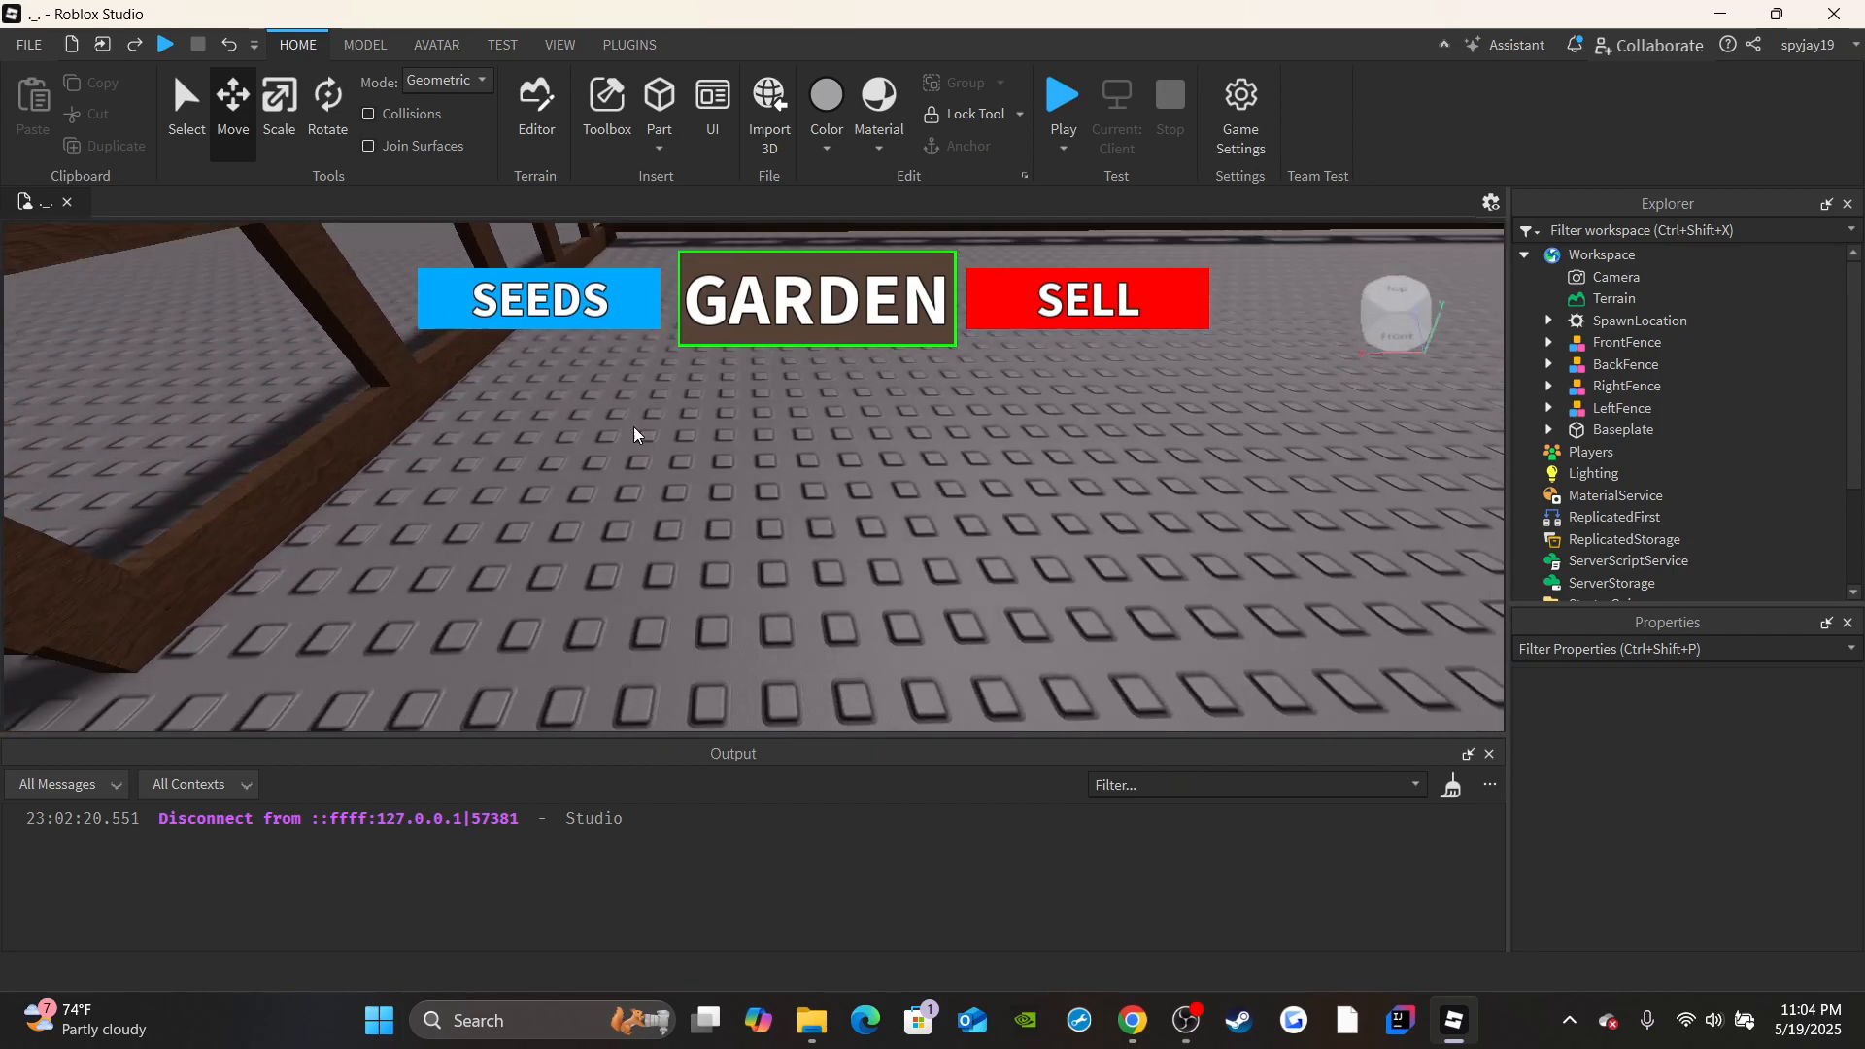
{"action": "key", "text": "s"}
{"action": "right_click_drag", "start_coordinate": [832, 447], "coordinate": [760, 497]}
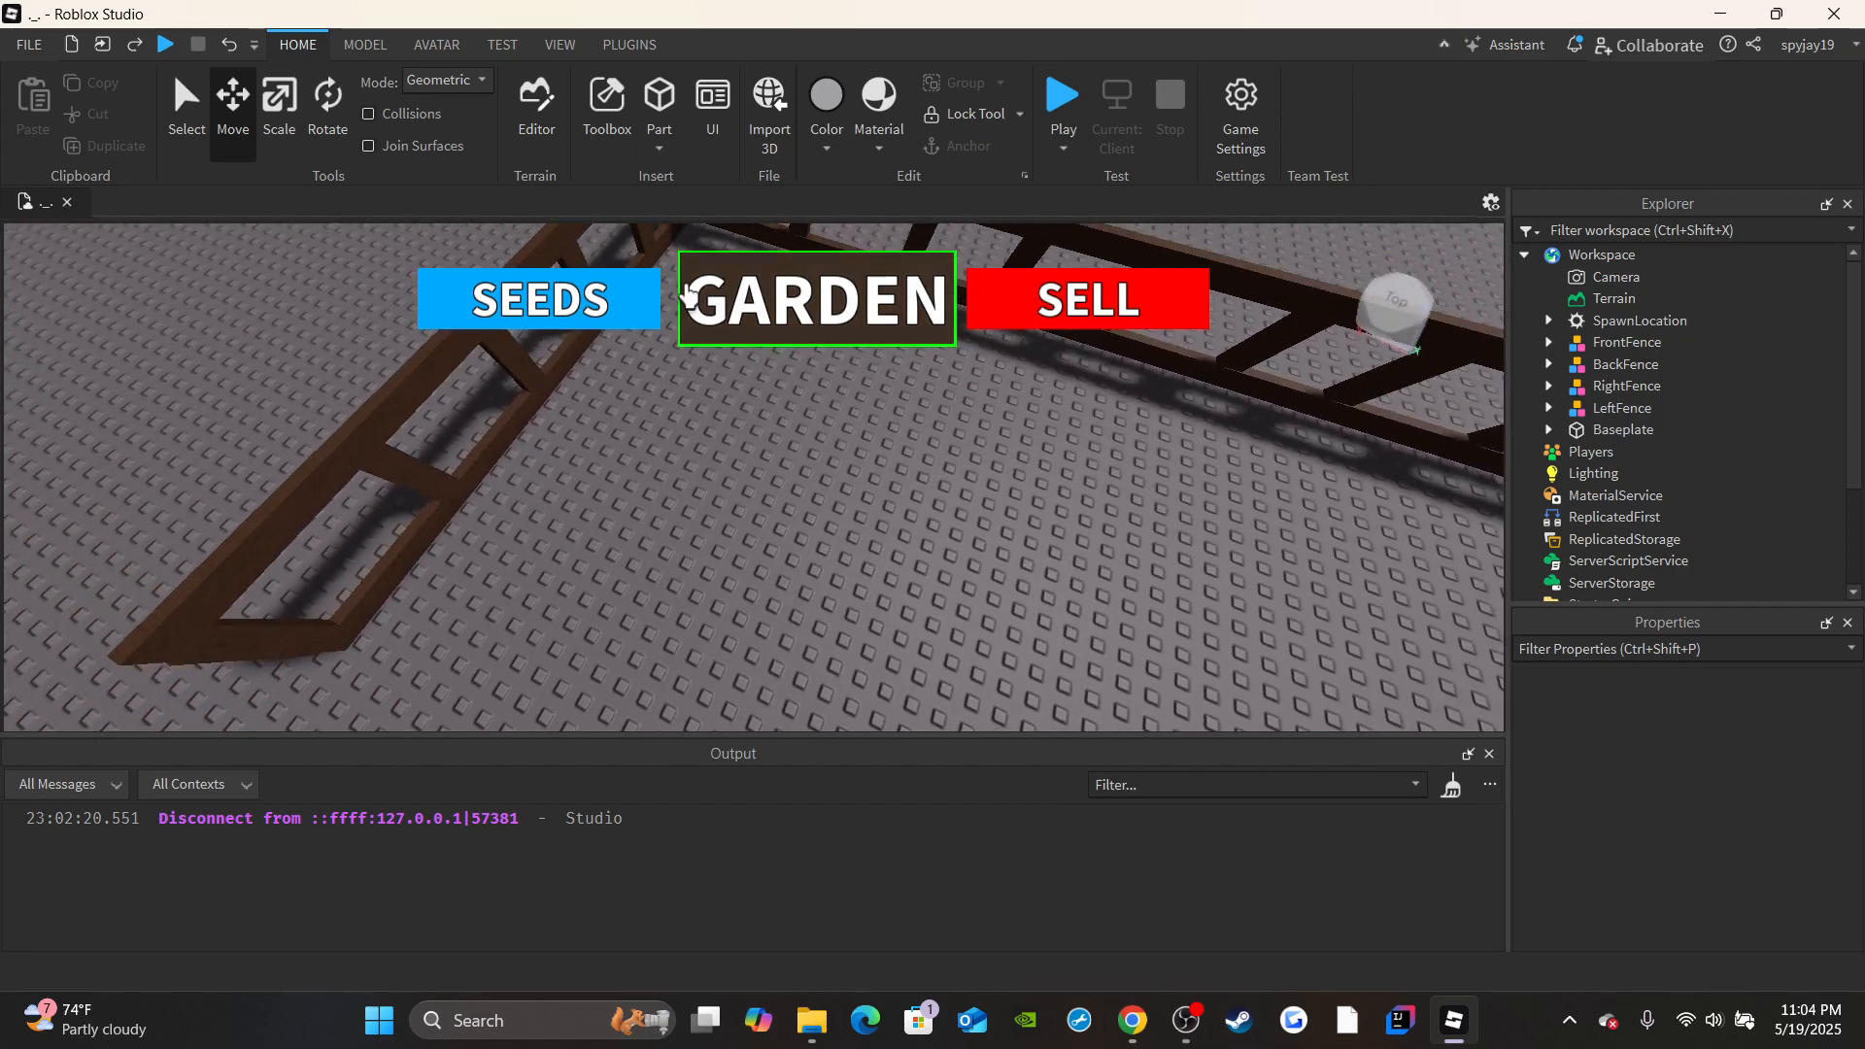
{"action": "right_click_drag", "start_coordinate": [686, 294], "coordinate": [687, 294]}
{"action": "left_click", "coordinate": [659, 148]}
{"action": "left_click", "coordinate": [688, 171]}
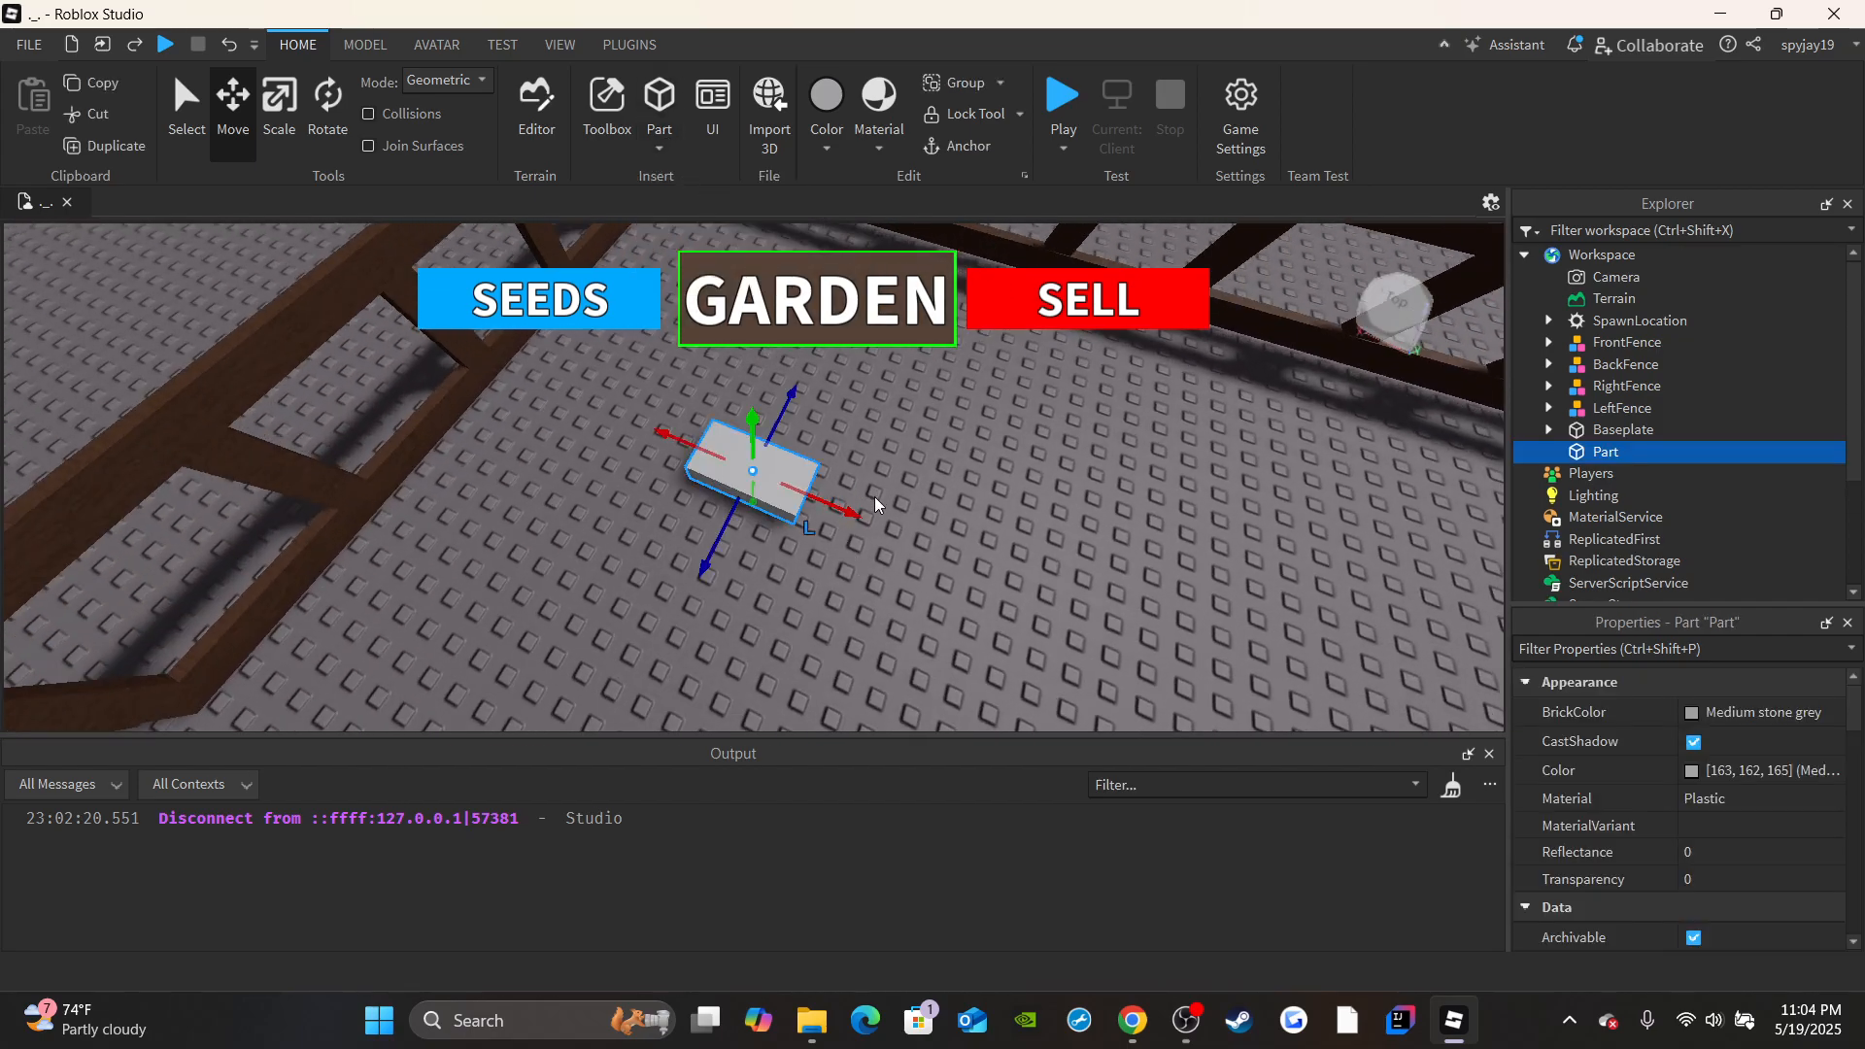
Reduce the height of the new block so it lies nearly flat on the ground inside the fence.
{"action": "right_click_drag", "start_coordinate": [874, 497], "coordinate": [874, 497]}
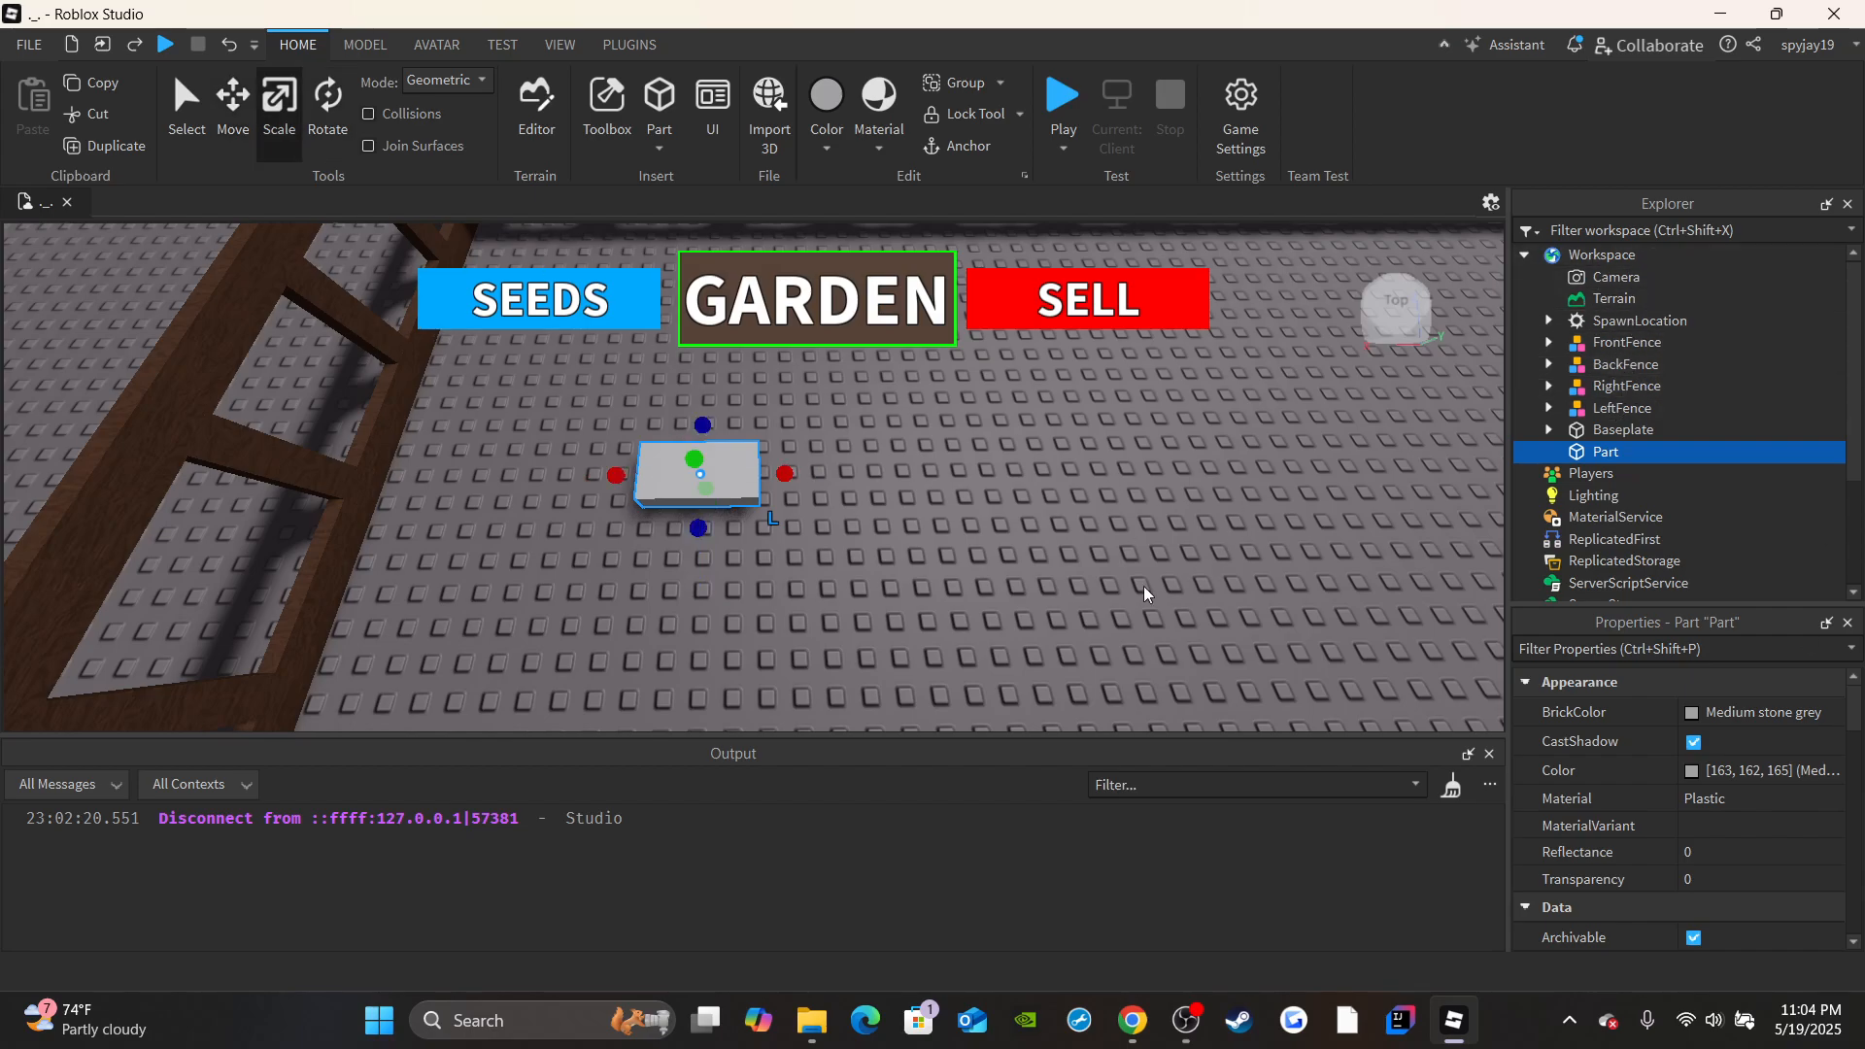
{"action": "left_click_drag", "start_coordinate": [692, 460], "coordinate": [700, 478]}
{"action": "right_click_drag", "start_coordinate": [720, 509], "coordinate": [719, 509]}
{"action": "left_click_drag", "start_coordinate": [737, 516], "coordinate": [548, 597]}
{"action": "left_click", "coordinate": [773, 492]}
{"action": "key", "text": "s"}
{"action": "right_click_drag", "start_coordinate": [774, 492], "coordinate": [773, 491]}
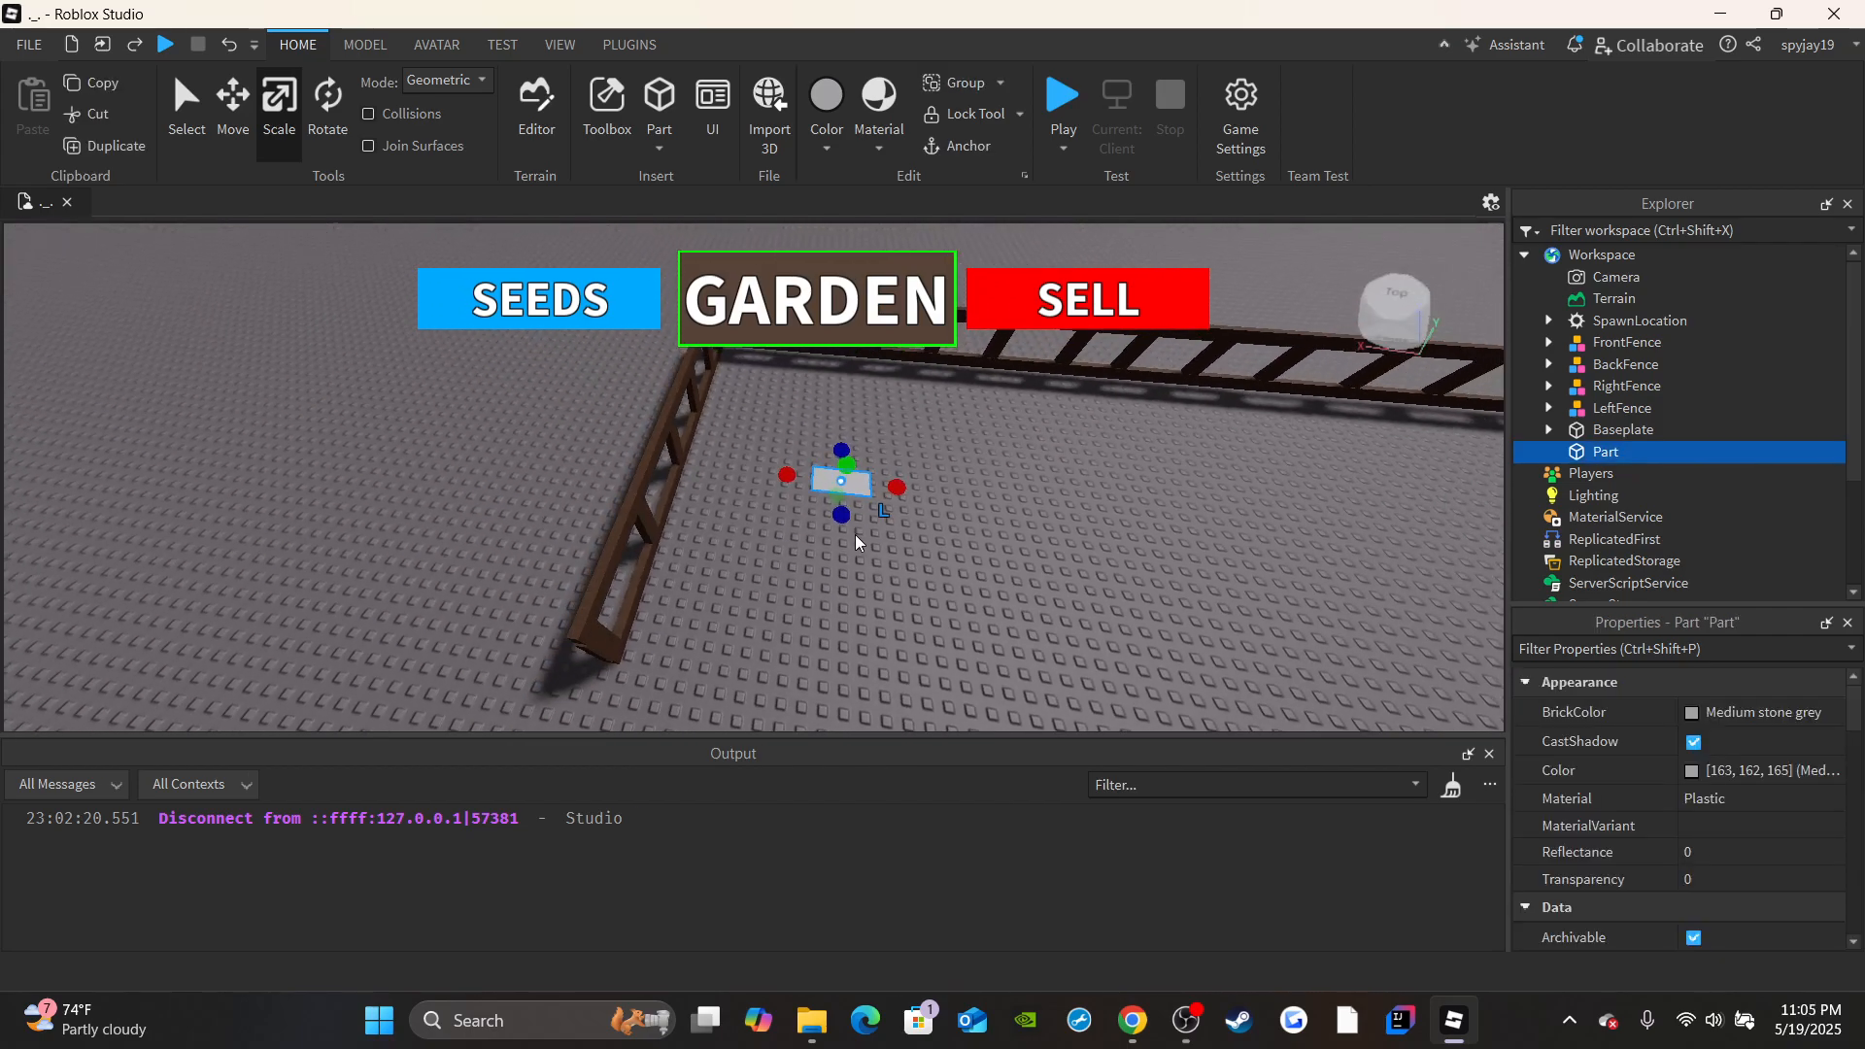
Scale the flattened block in length and width into a large rectangular slab beside the side fence.
{"action": "left_click_drag", "start_coordinate": [842, 518], "coordinate": [843, 707]}
{"action": "key", "text": "s"}
{"action": "right_click_drag", "start_coordinate": [851, 642], "coordinate": [851, 642]}
{"action": "left_click_drag", "start_coordinate": [863, 461], "coordinate": [959, 471]}
{"action": "left_click_drag", "start_coordinate": [857, 558], "coordinate": [852, 608]}
{"action": "left_click_drag", "start_coordinate": [958, 496], "coordinate": [1036, 504]}
{"action": "right_click_drag", "start_coordinate": [1011, 475], "coordinate": [1011, 475]}
{"action": "key", "text": "a"}
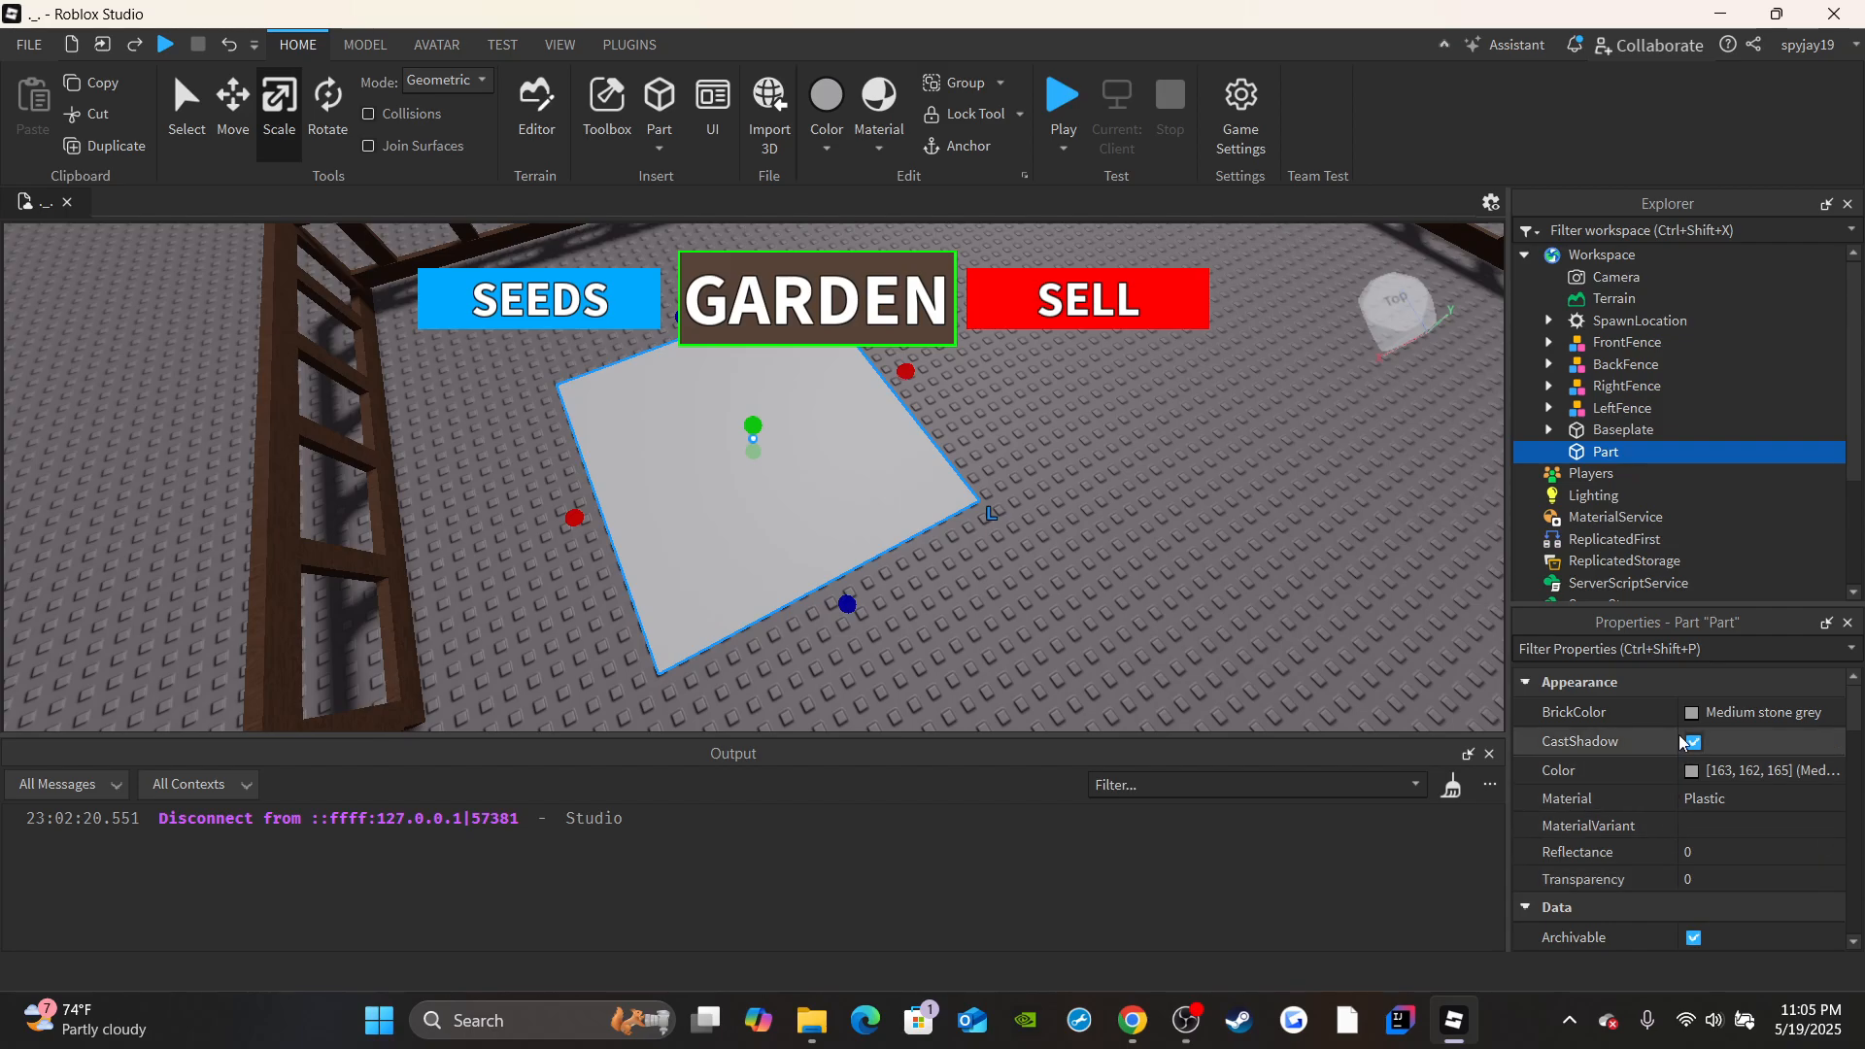
Set the slab's BrickColor to Dark orange.
{"action": "left_click", "coordinate": [1738, 712]}
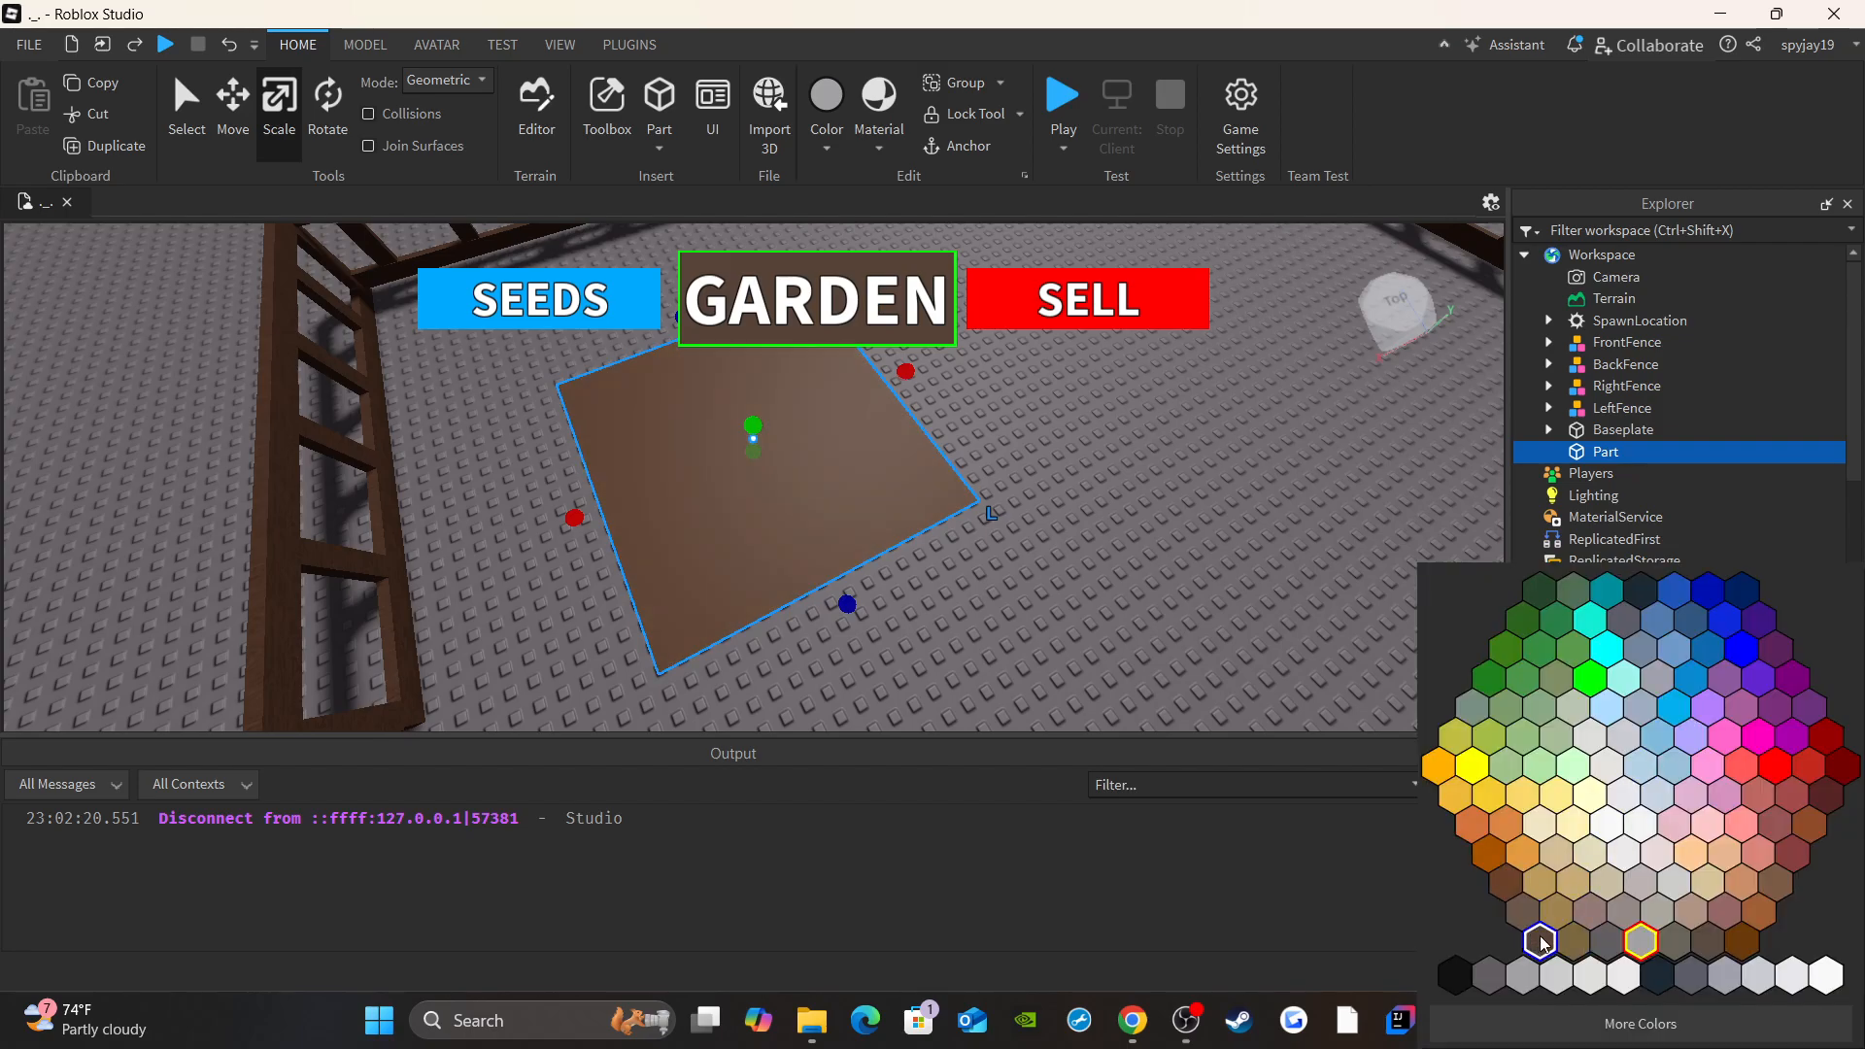
{"action": "left_click", "coordinate": [1760, 913]}
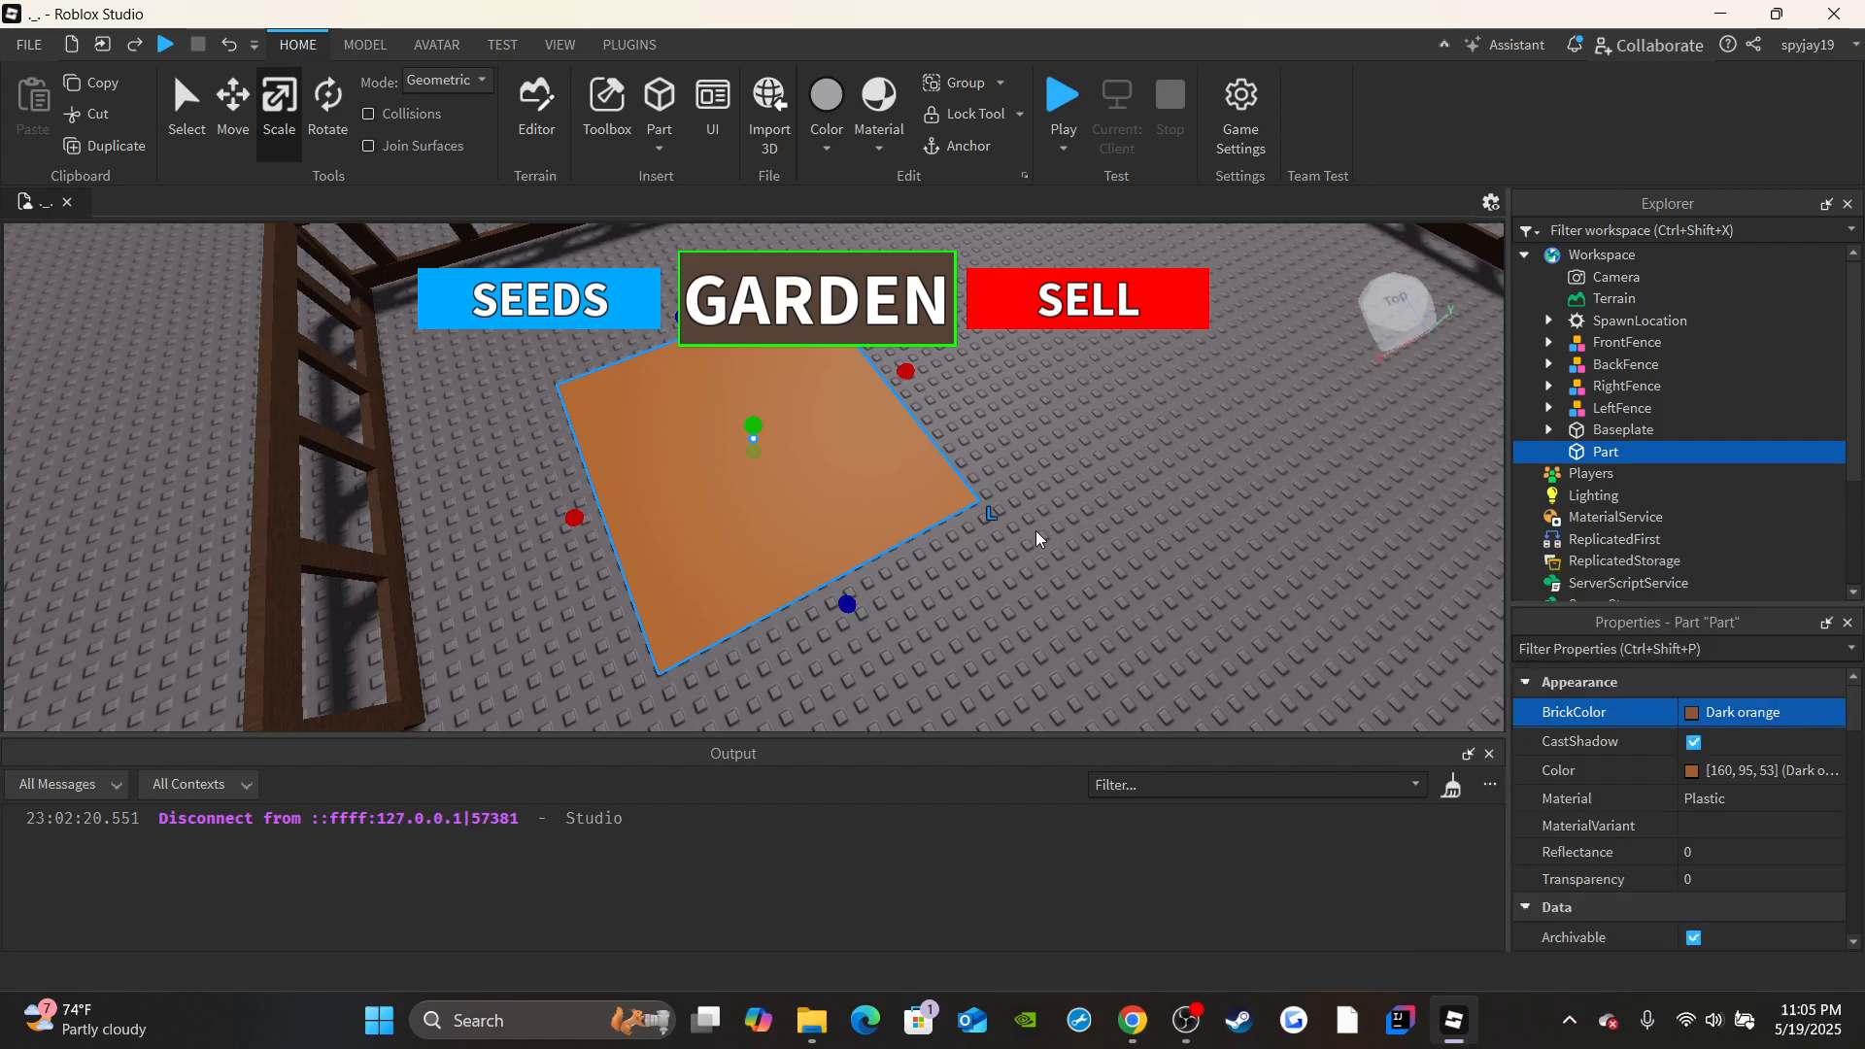
{"action": "right_click_drag", "start_coordinate": [1036, 530], "coordinate": [1035, 531]}
{"action": "right_click_drag", "start_coordinate": [869, 578], "coordinate": [870, 578]}
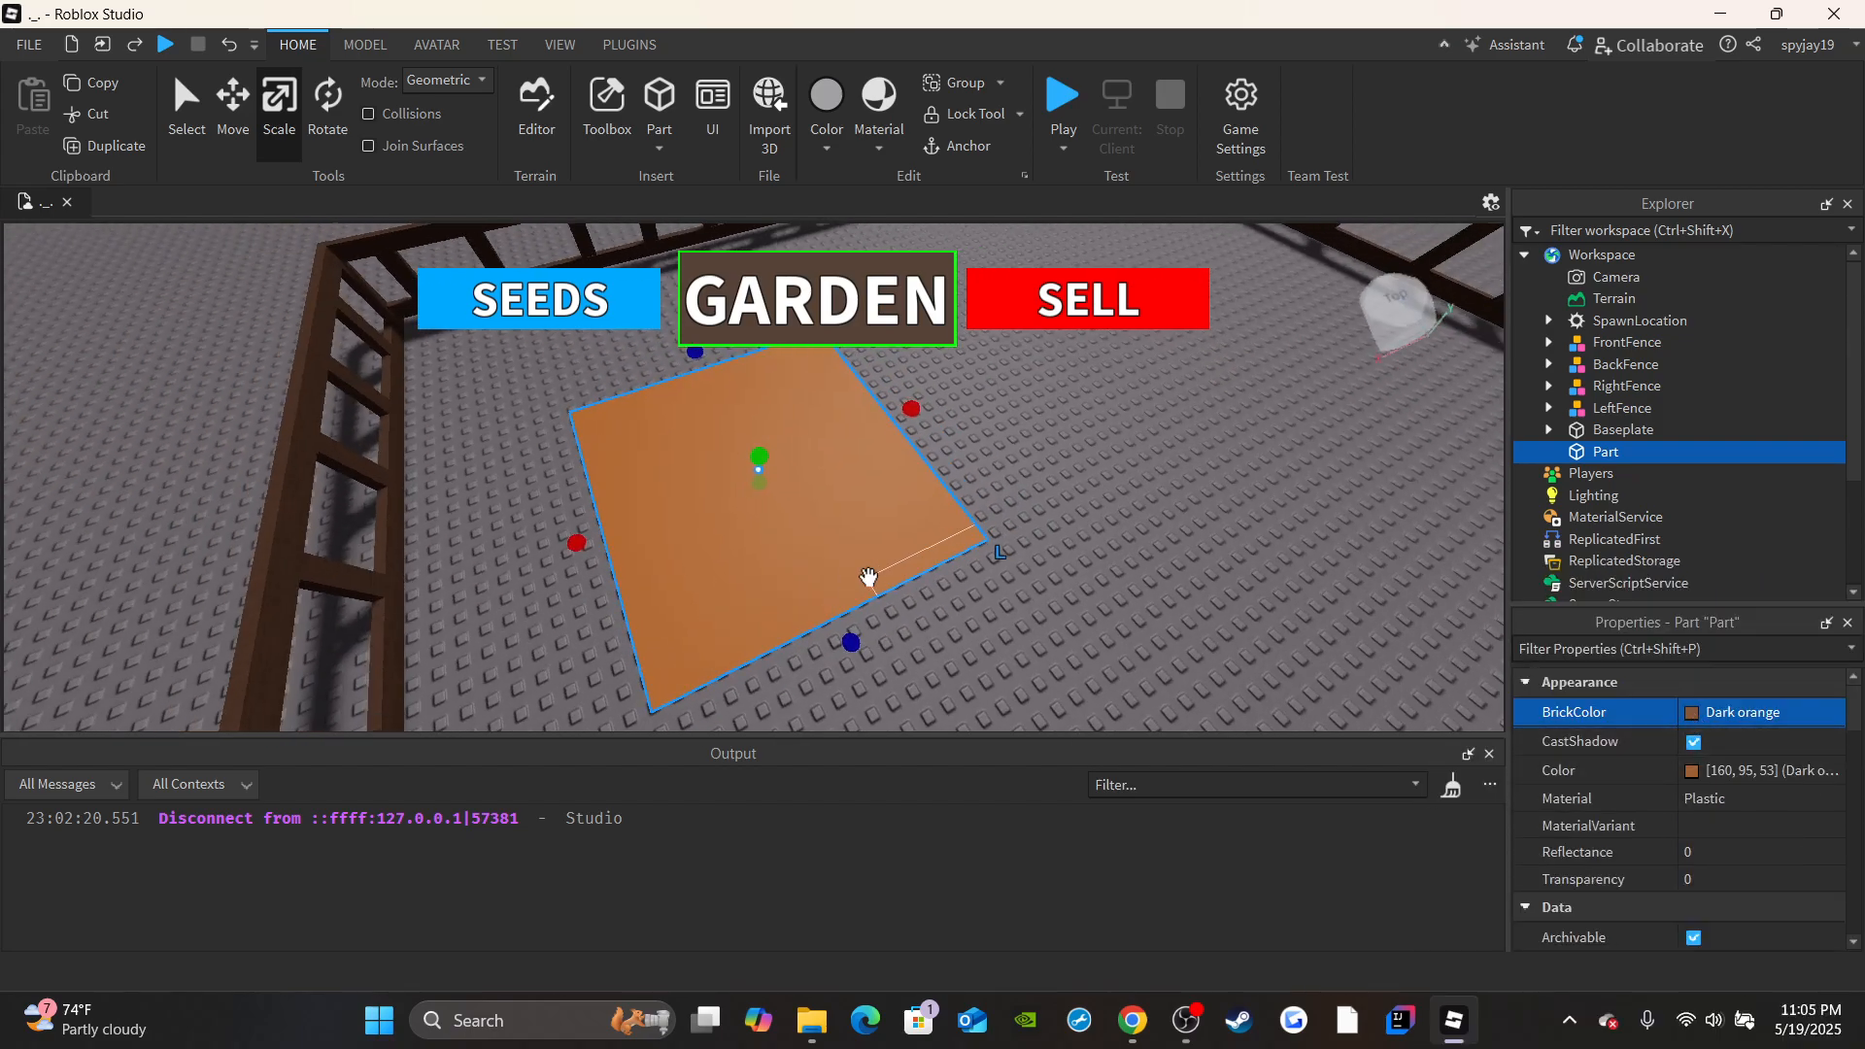
Try the Grass material on the orange slab and inspect its texture up close.
{"action": "left_click", "coordinate": [1721, 800]}
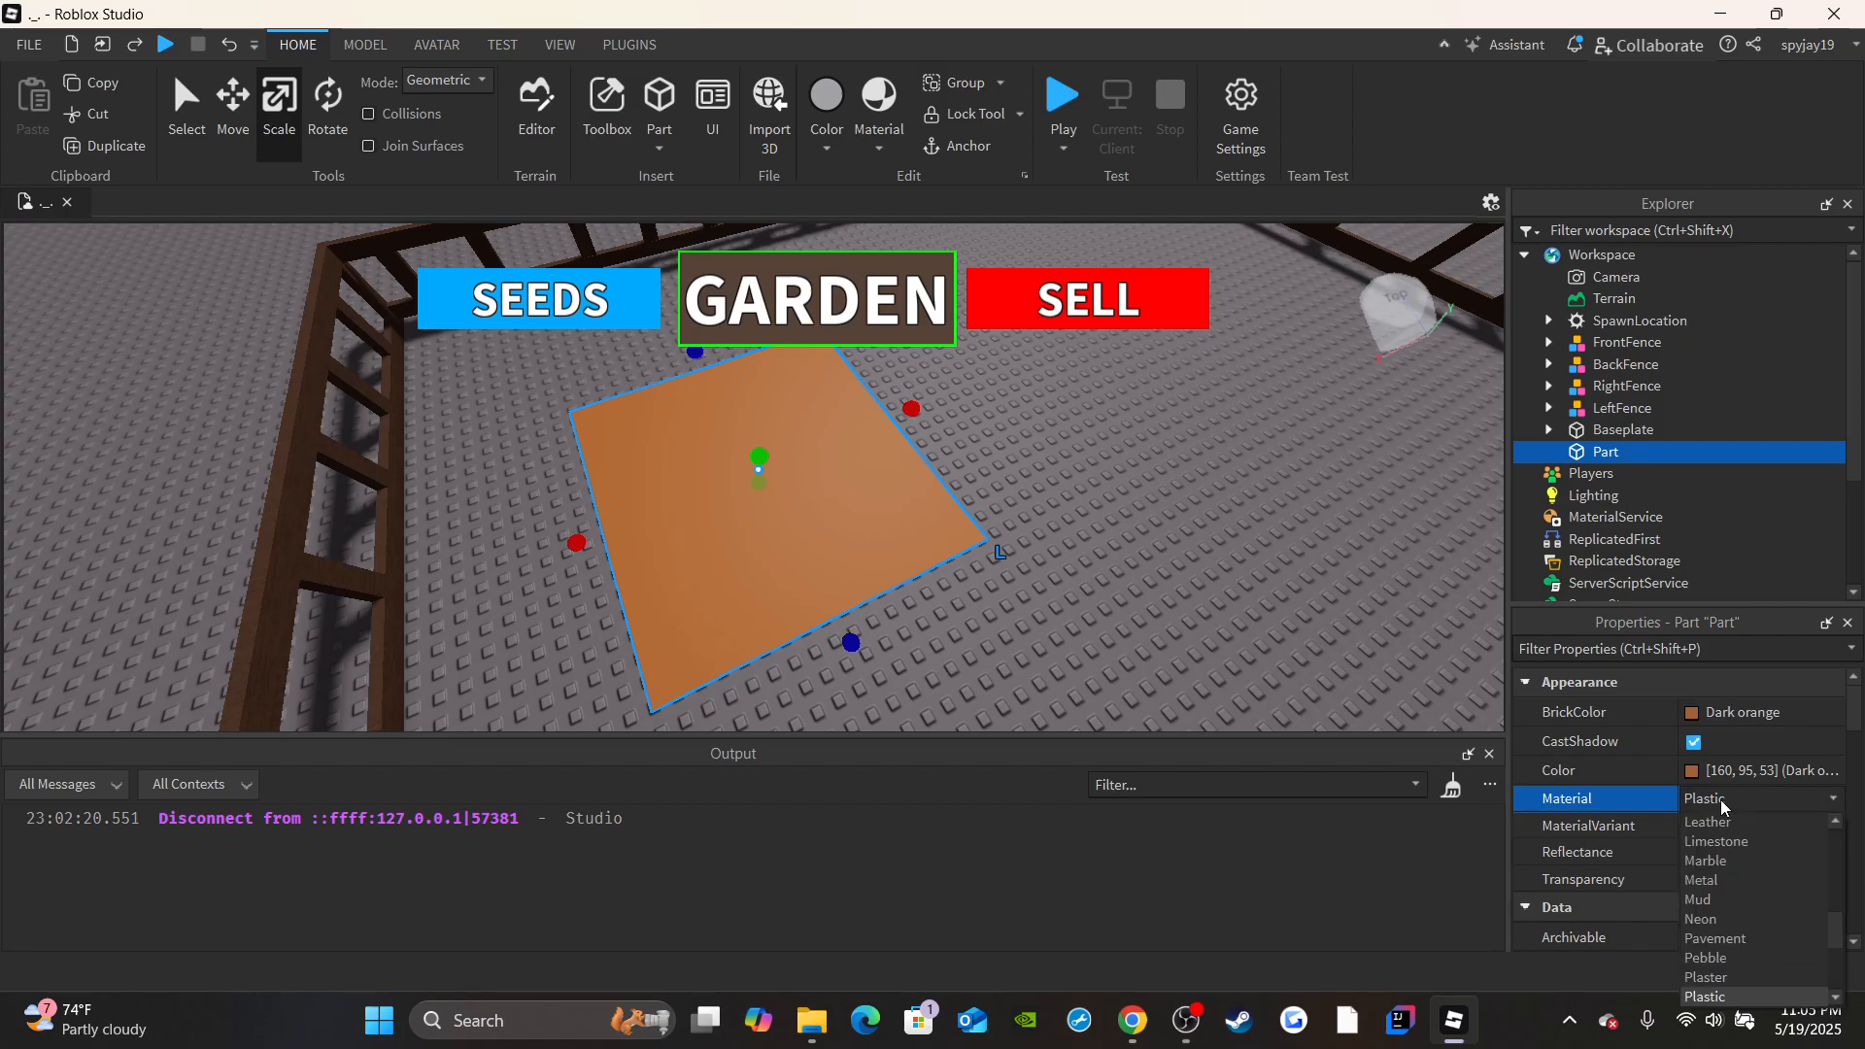
{"action": "left_click", "coordinate": [1721, 800]}
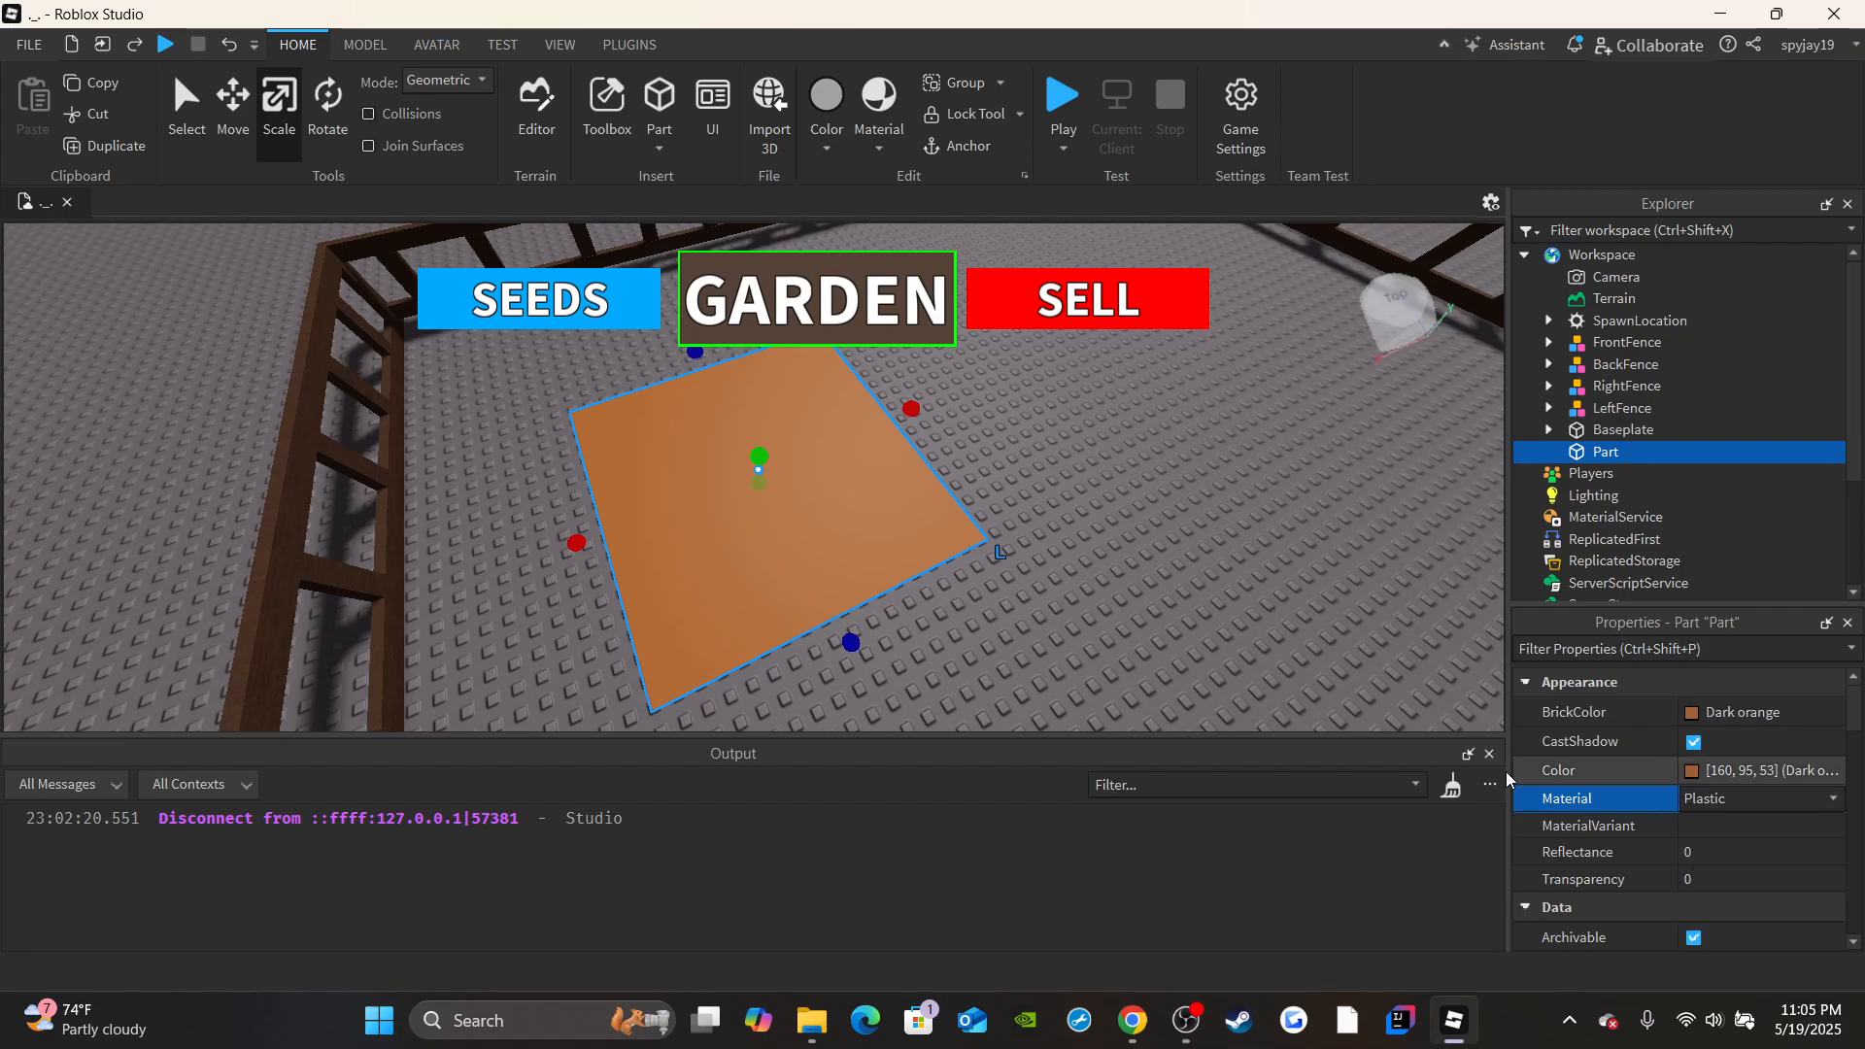
{"action": "right_click_drag", "start_coordinate": [905, 502], "coordinate": [905, 502]}
{"action": "scroll", "coordinate": [906, 503], "scroll_direction": "up", "scroll_amount": 5}
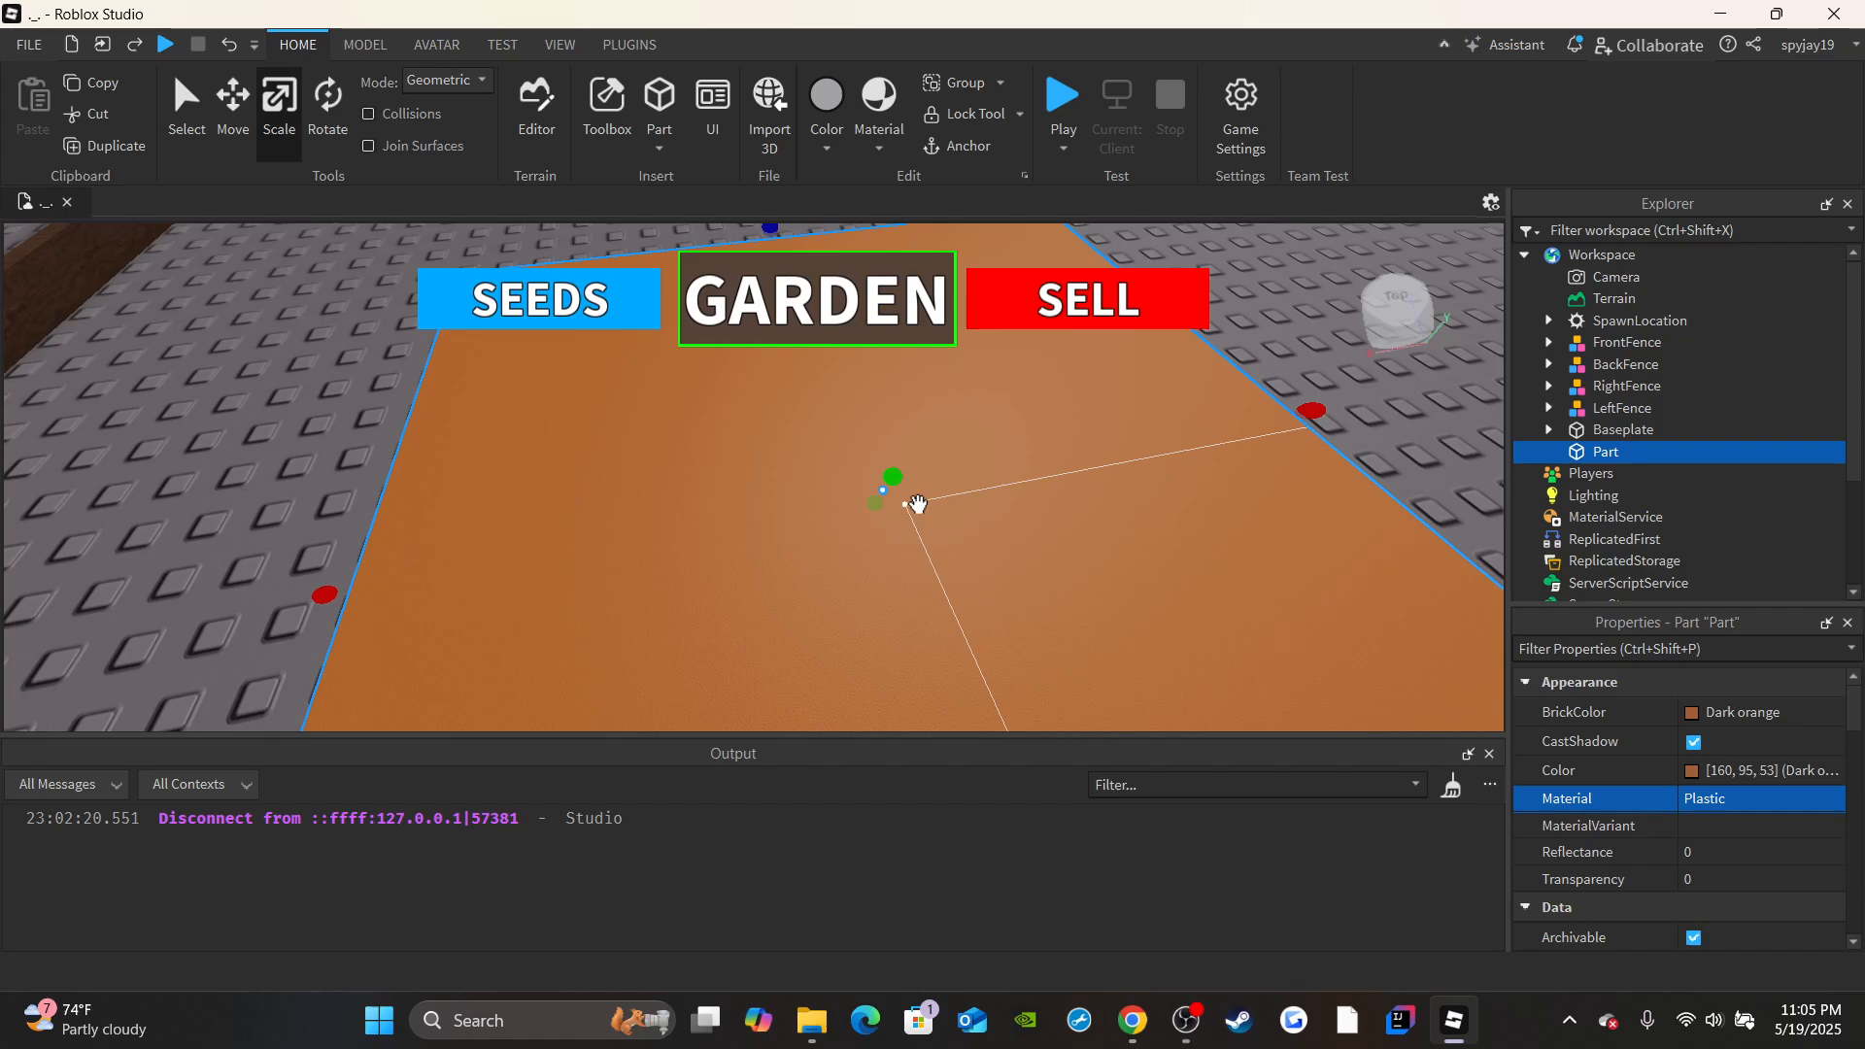
{"action": "scroll", "coordinate": [1770, 839], "scroll_direction": "down", "scroll_amount": 3}
{"action": "scroll", "coordinate": [1760, 802], "scroll_direction": "up", "scroll_amount": 2}
{"action": "left_click", "coordinate": [1713, 727]}
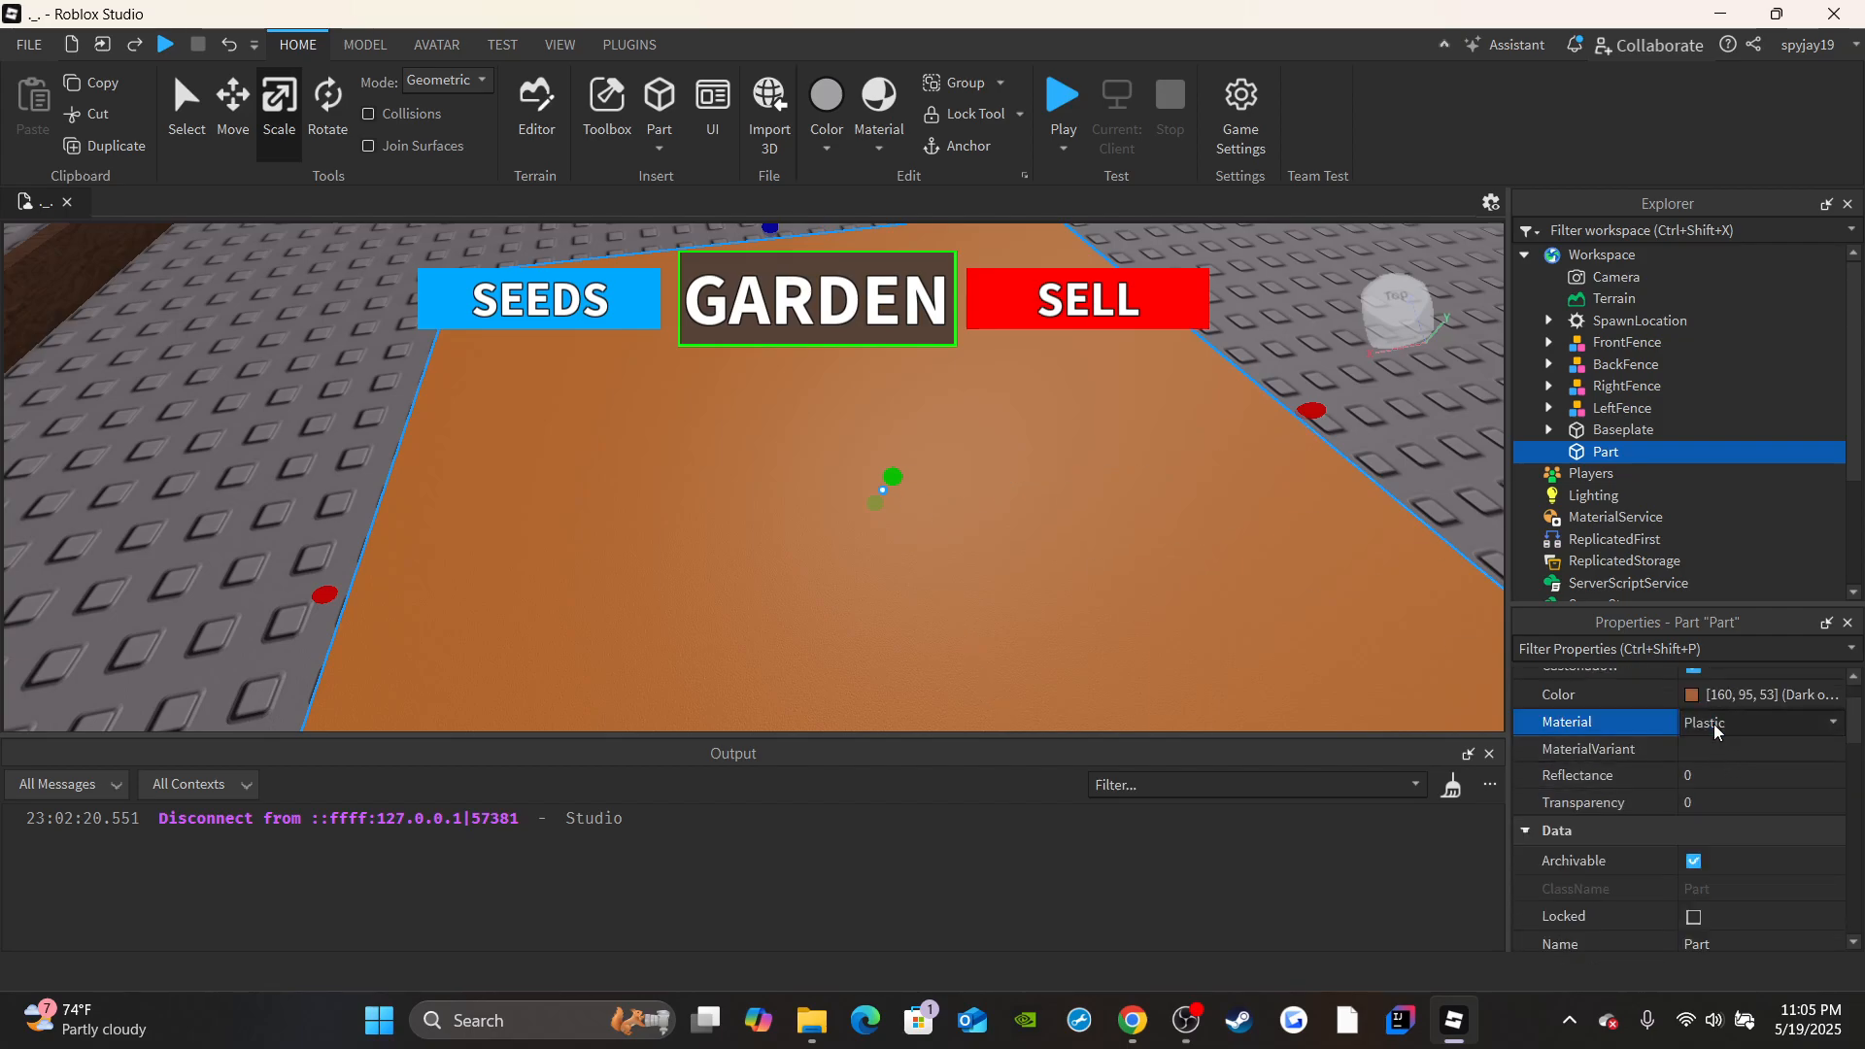
{"action": "left_click", "coordinate": [1713, 724]}
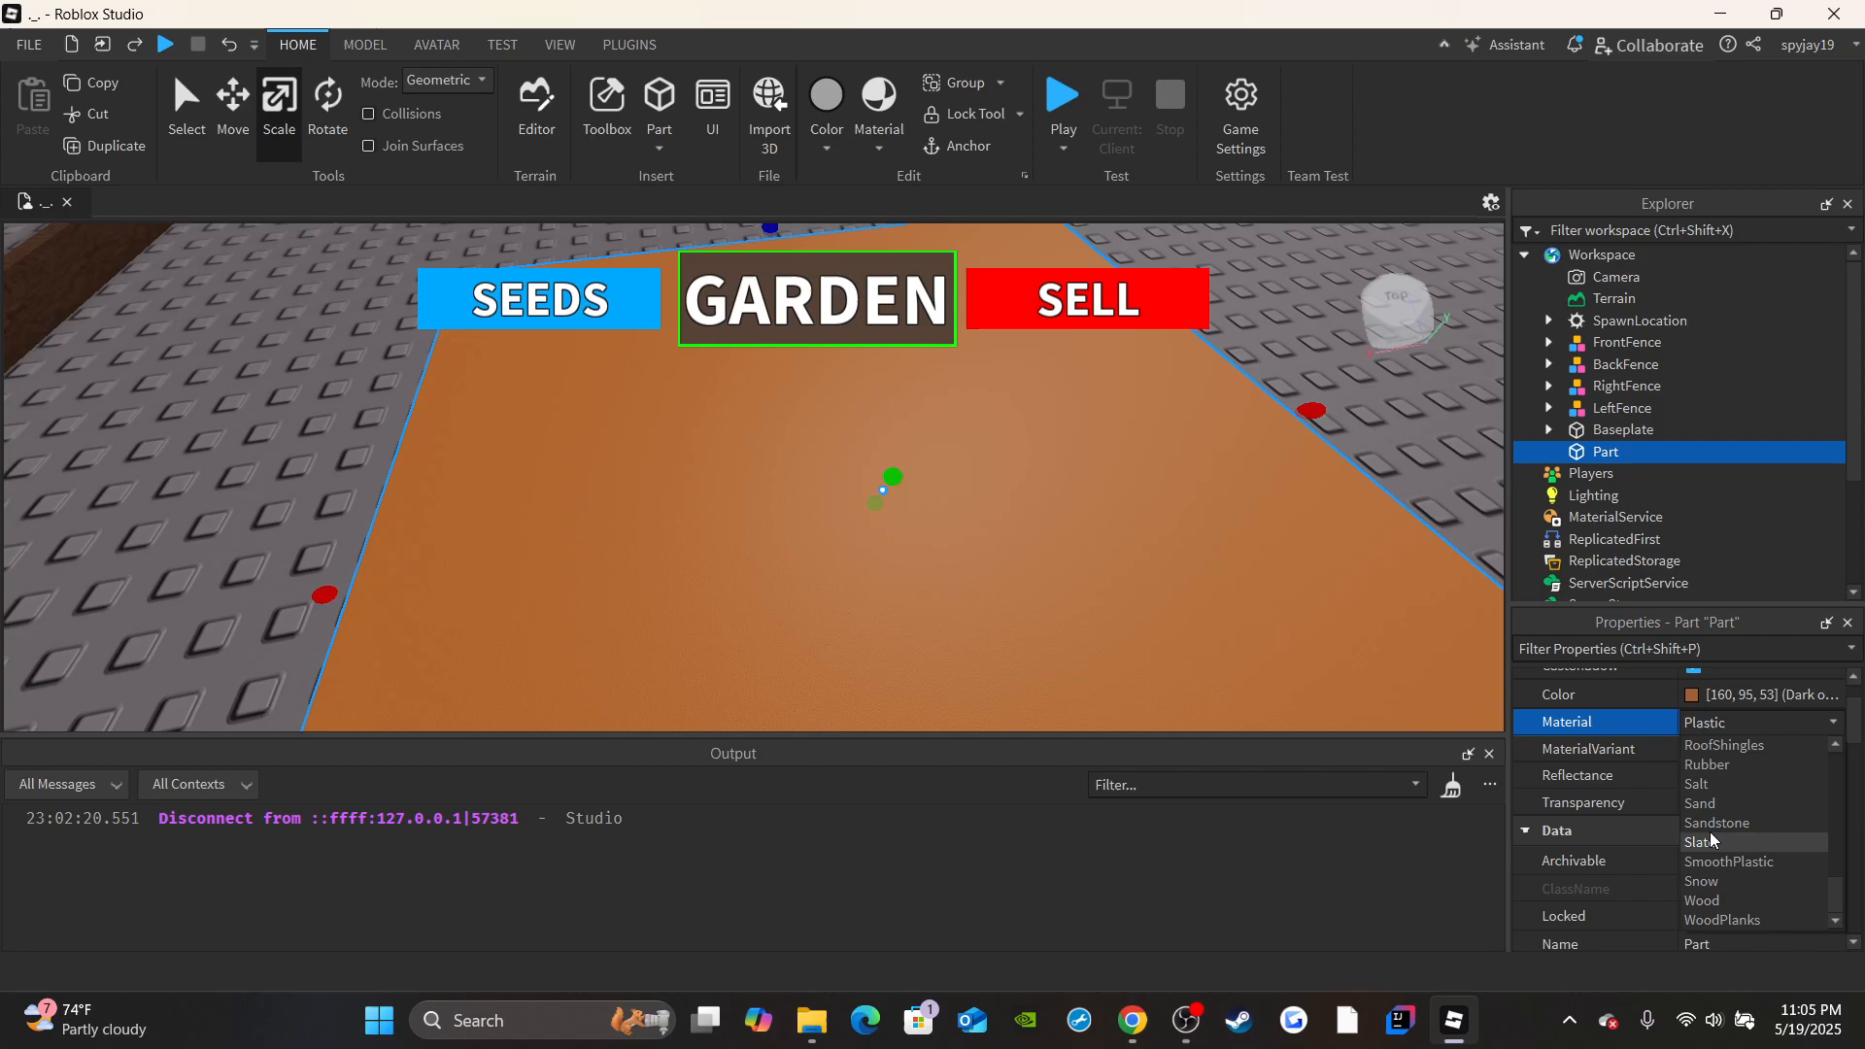
{"action": "scroll", "coordinate": [1715, 826], "scroll_direction": "up", "scroll_amount": 5}
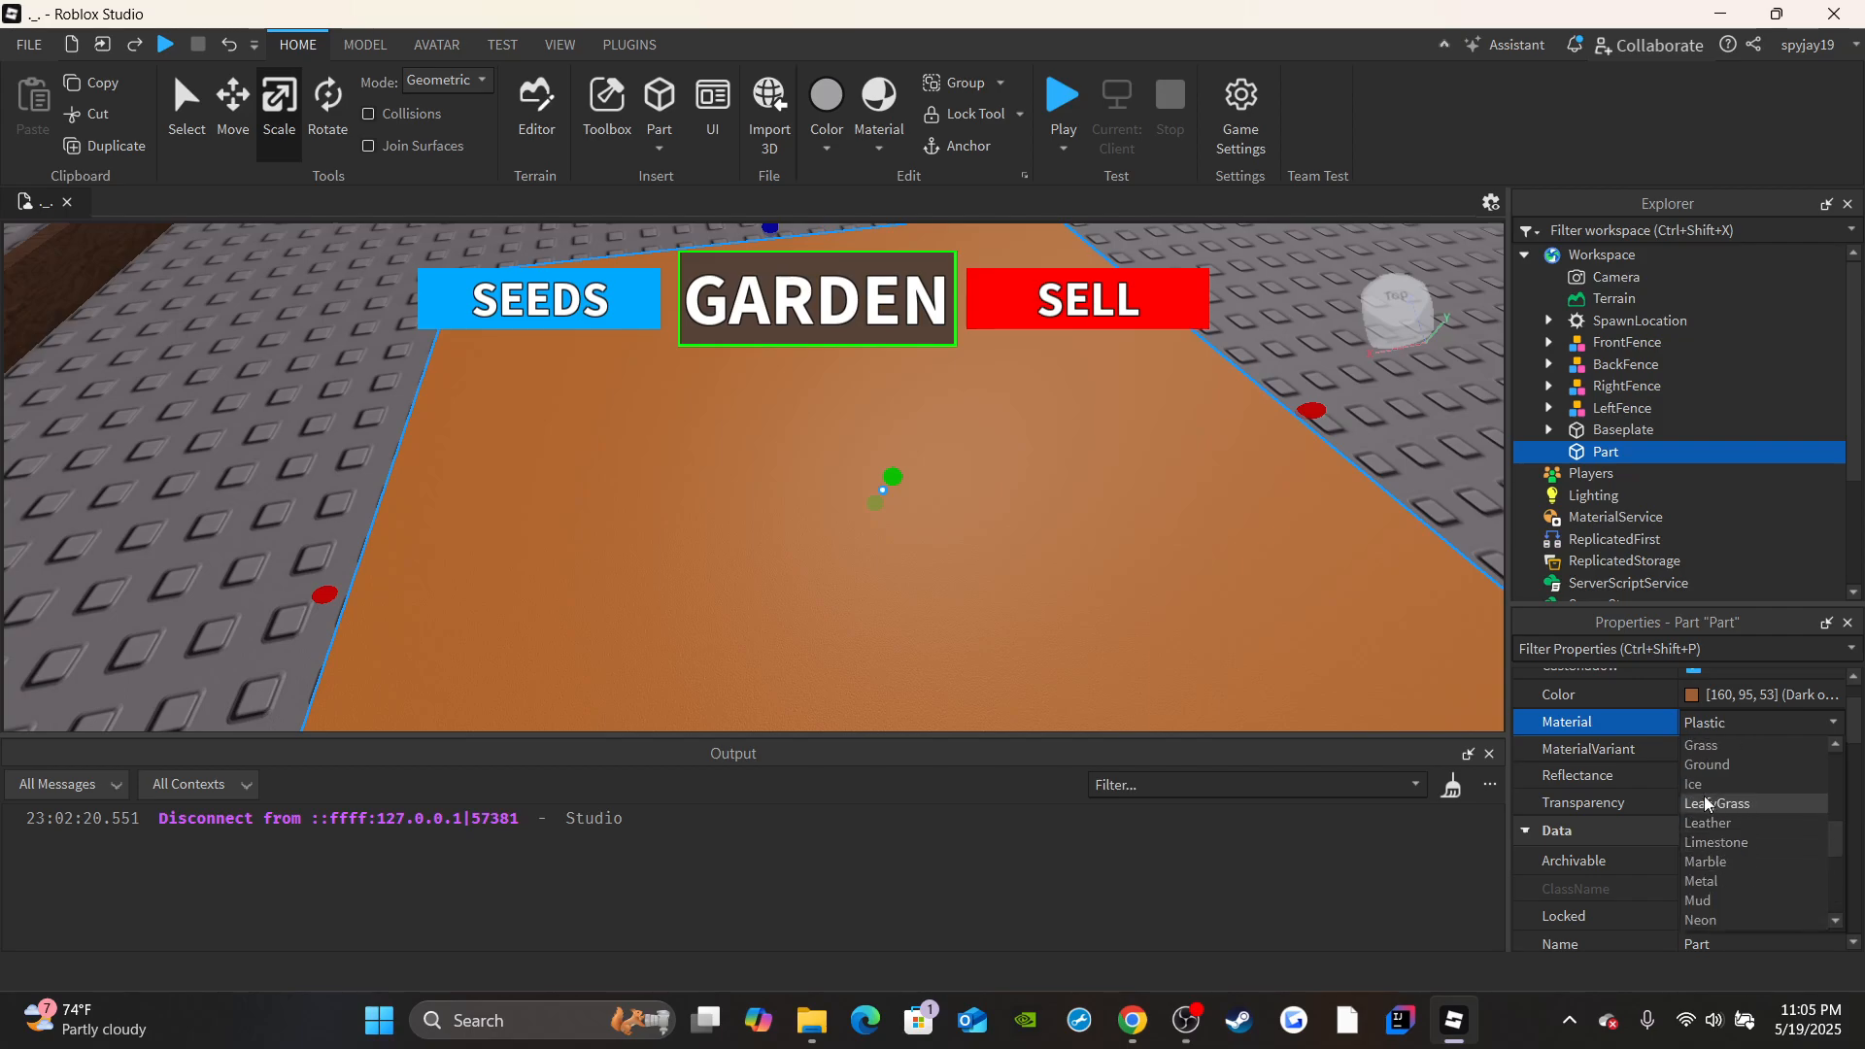
{"action": "left_click", "coordinate": [1711, 746]}
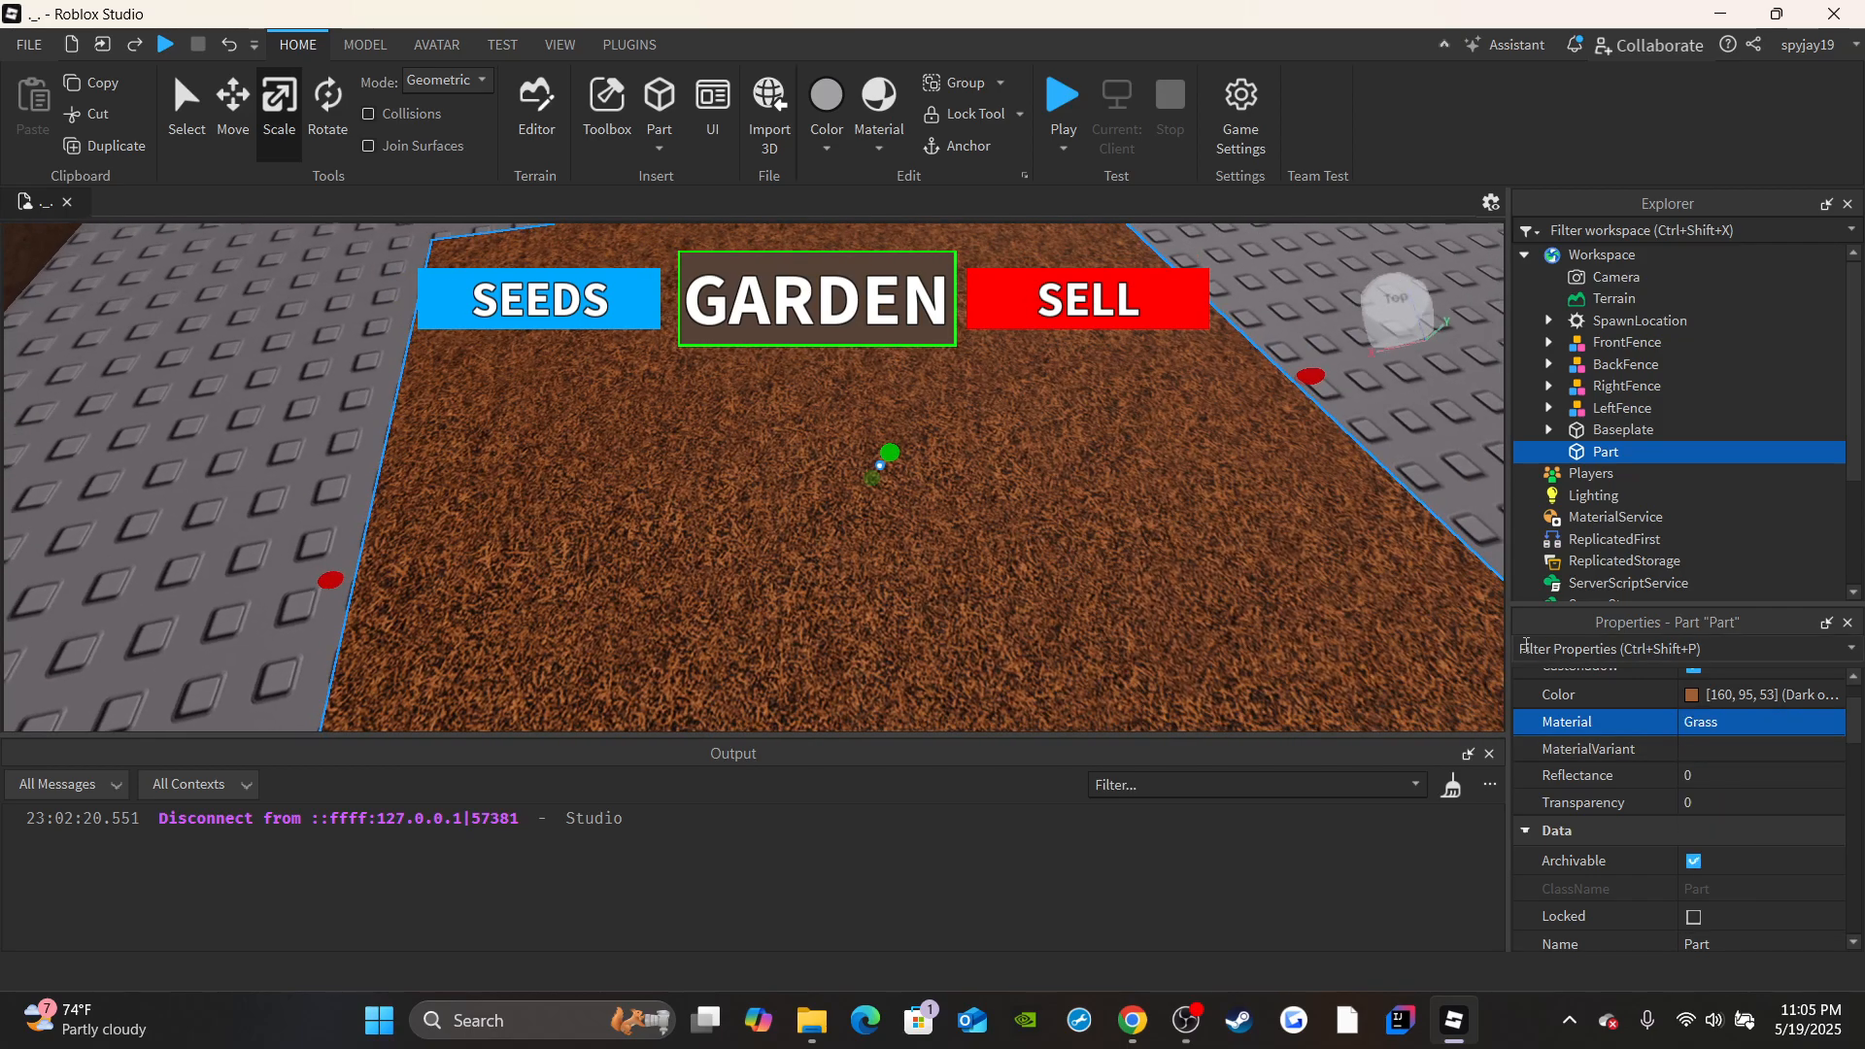
{"action": "key", "text": "d"}
{"action": "right_click_drag", "start_coordinate": [1191, 546], "coordinate": [1191, 546]}
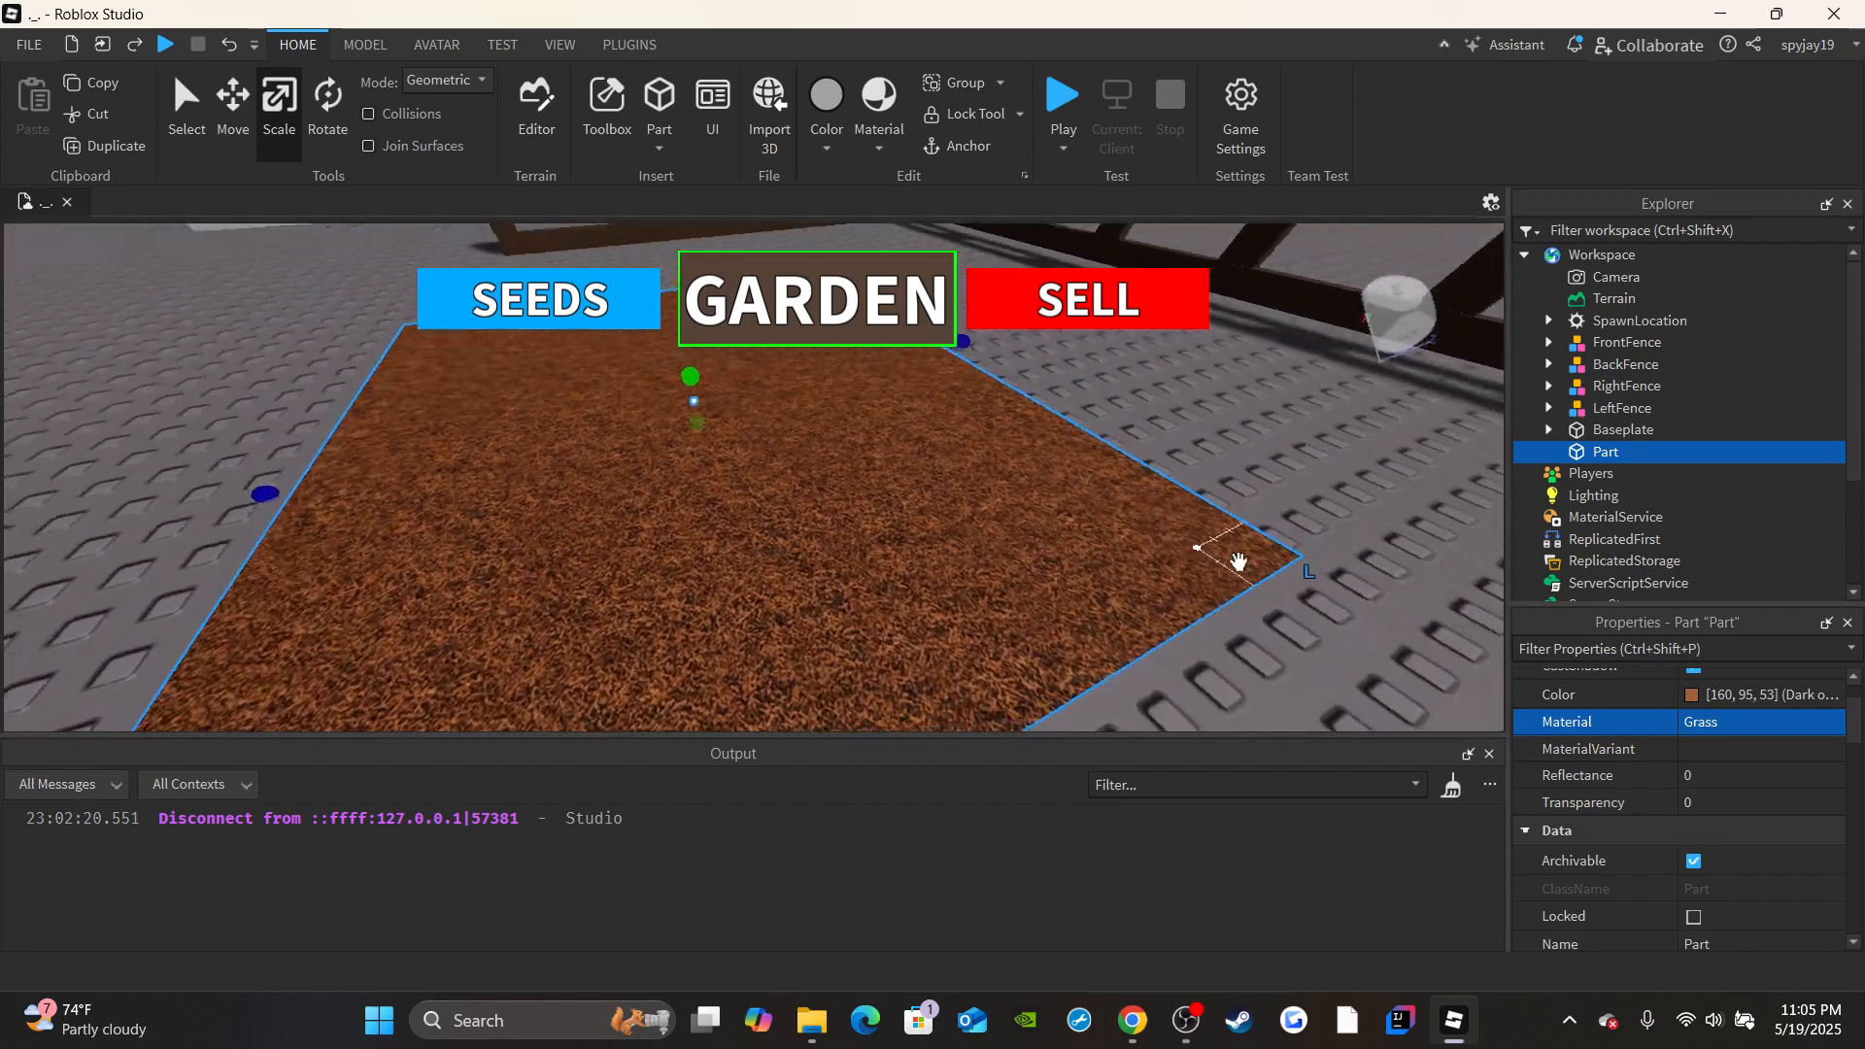
Look through the other materials and return the slab's material to Plastic.
{"action": "left_click", "coordinate": [1733, 728]}
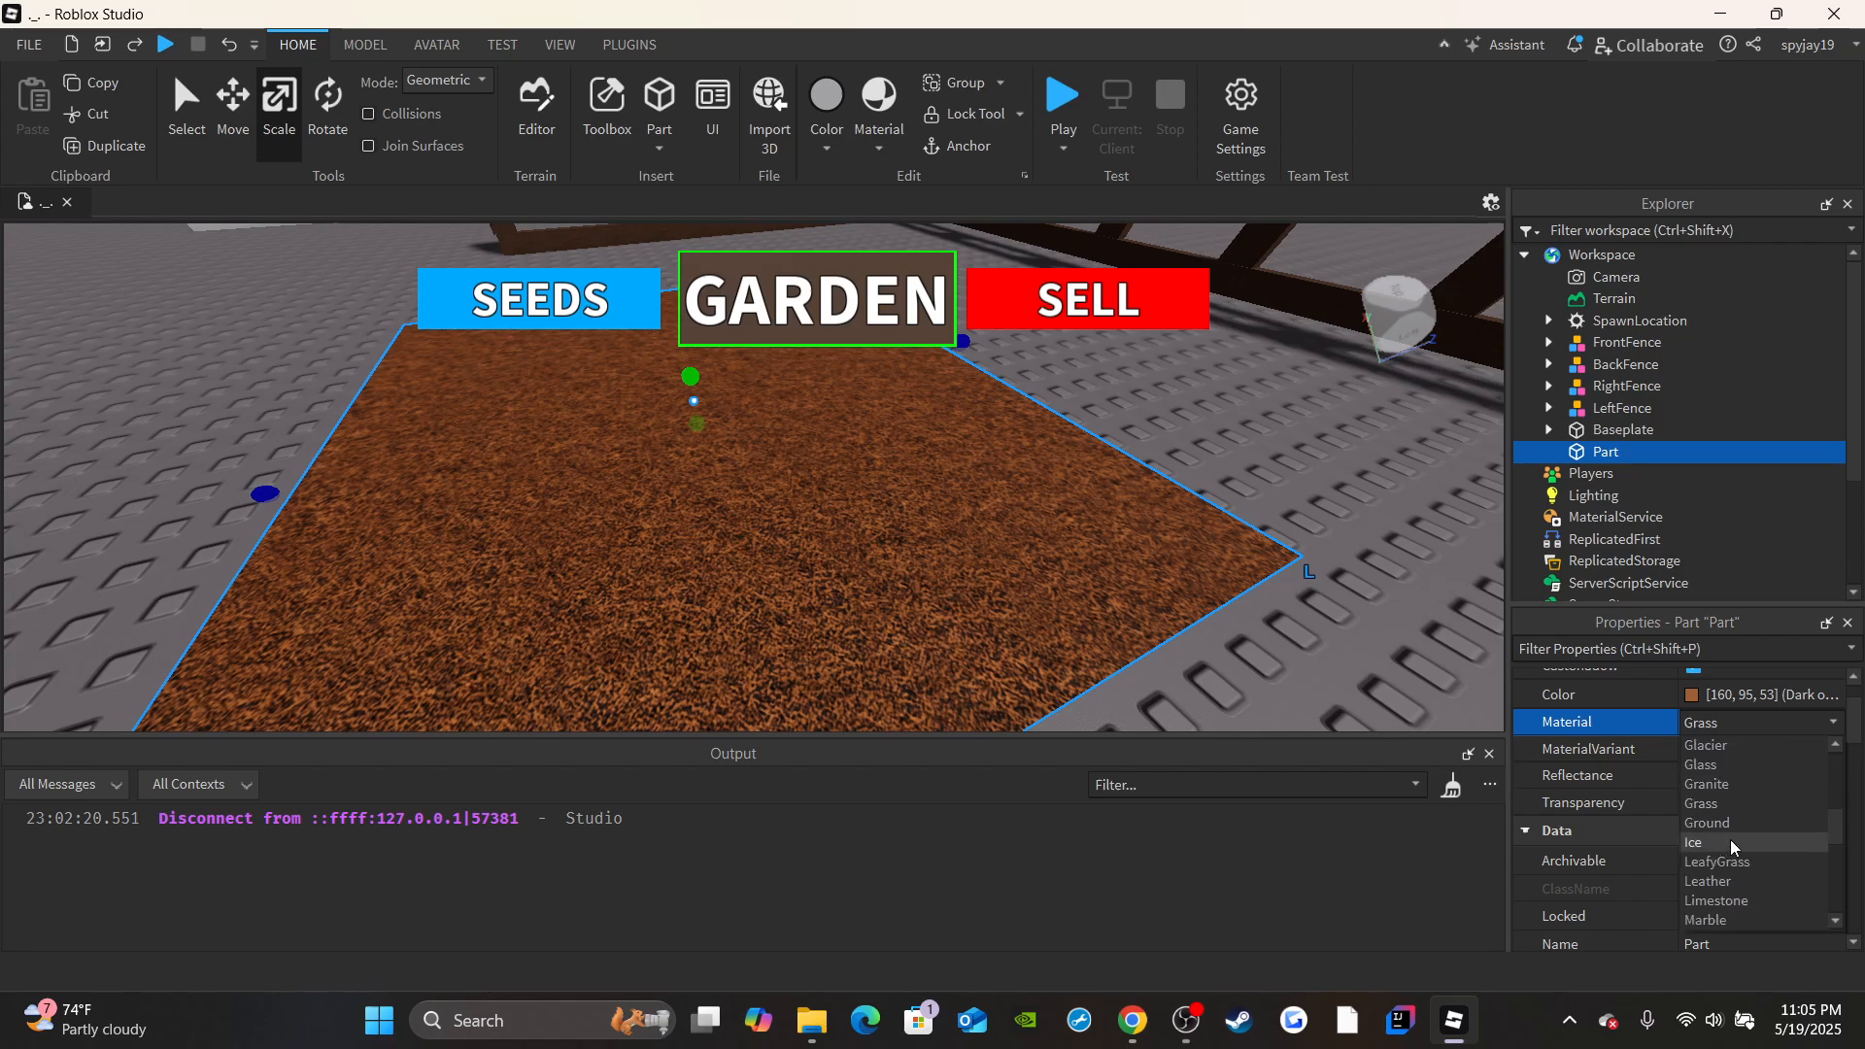
{"action": "scroll", "coordinate": [1738, 853], "scroll_direction": "down", "scroll_amount": 1}
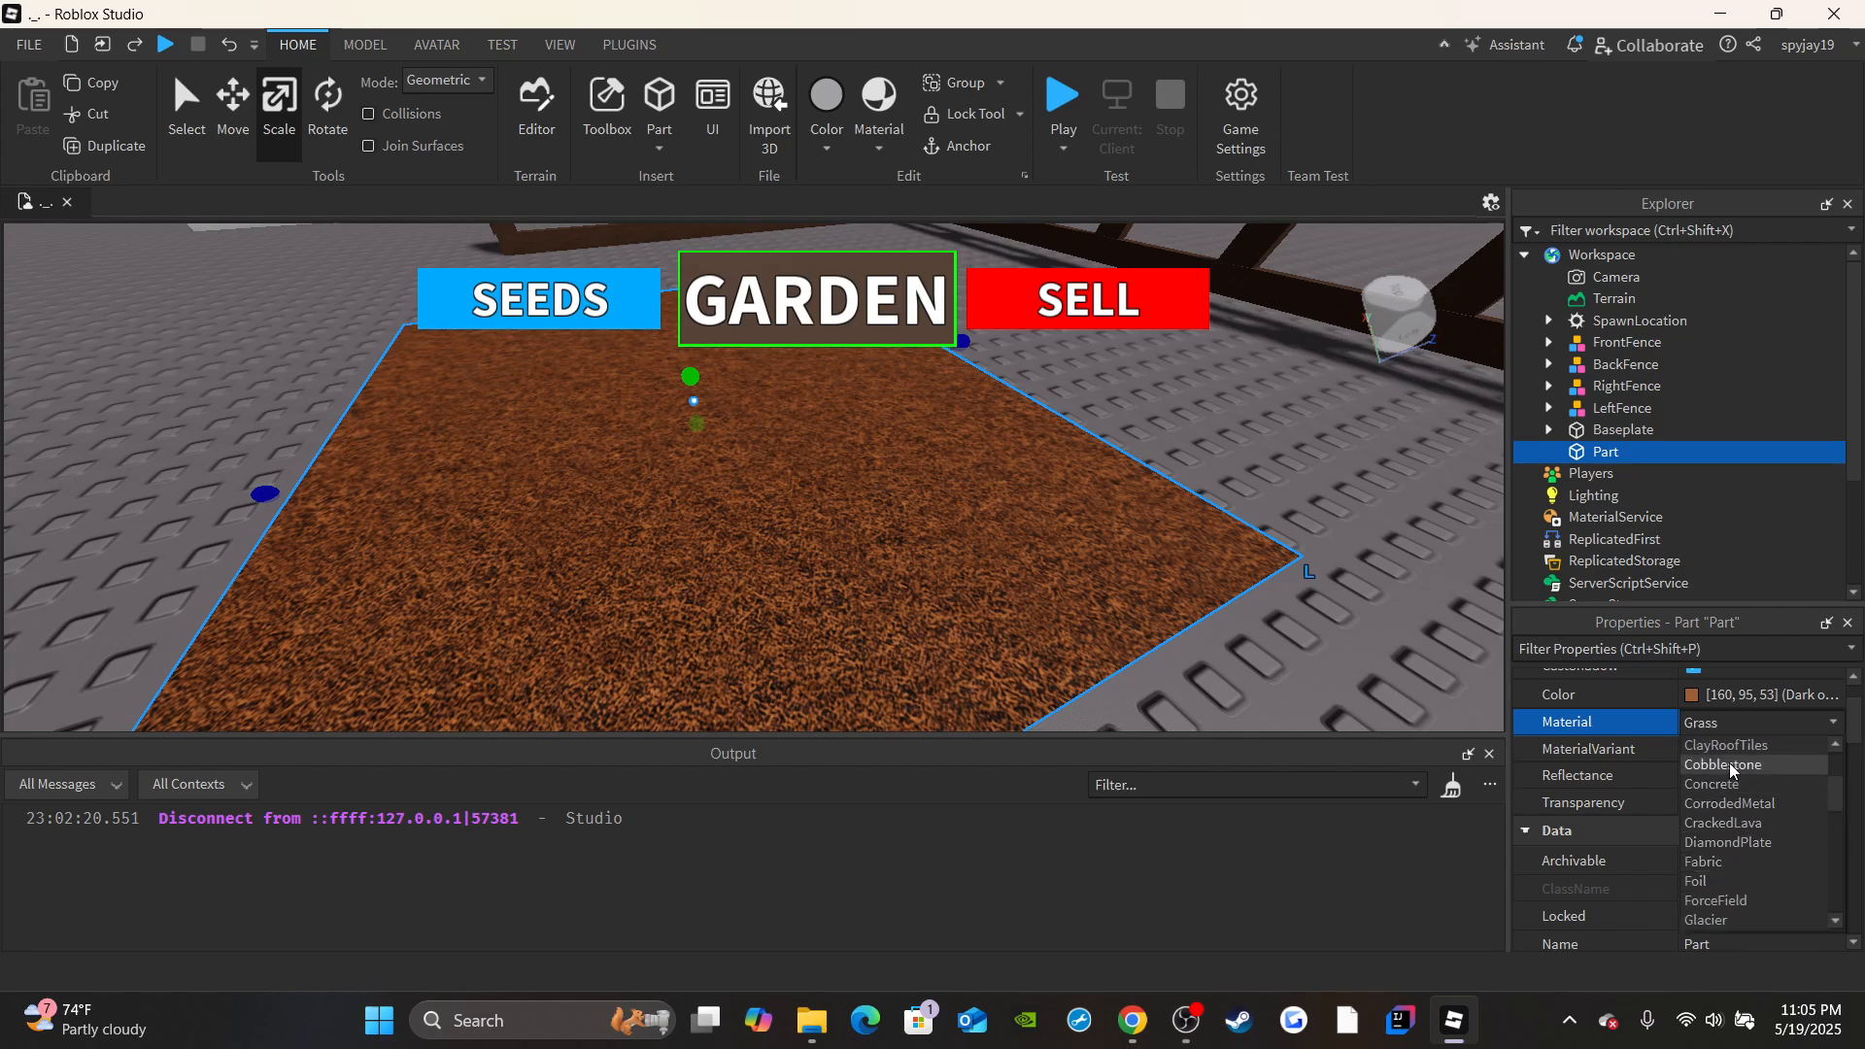
{"action": "scroll", "coordinate": [1738, 825], "scroll_direction": "down", "scroll_amount": 5}
{"action": "scroll", "coordinate": [1729, 912], "scroll_direction": "down", "scroll_amount": 1}
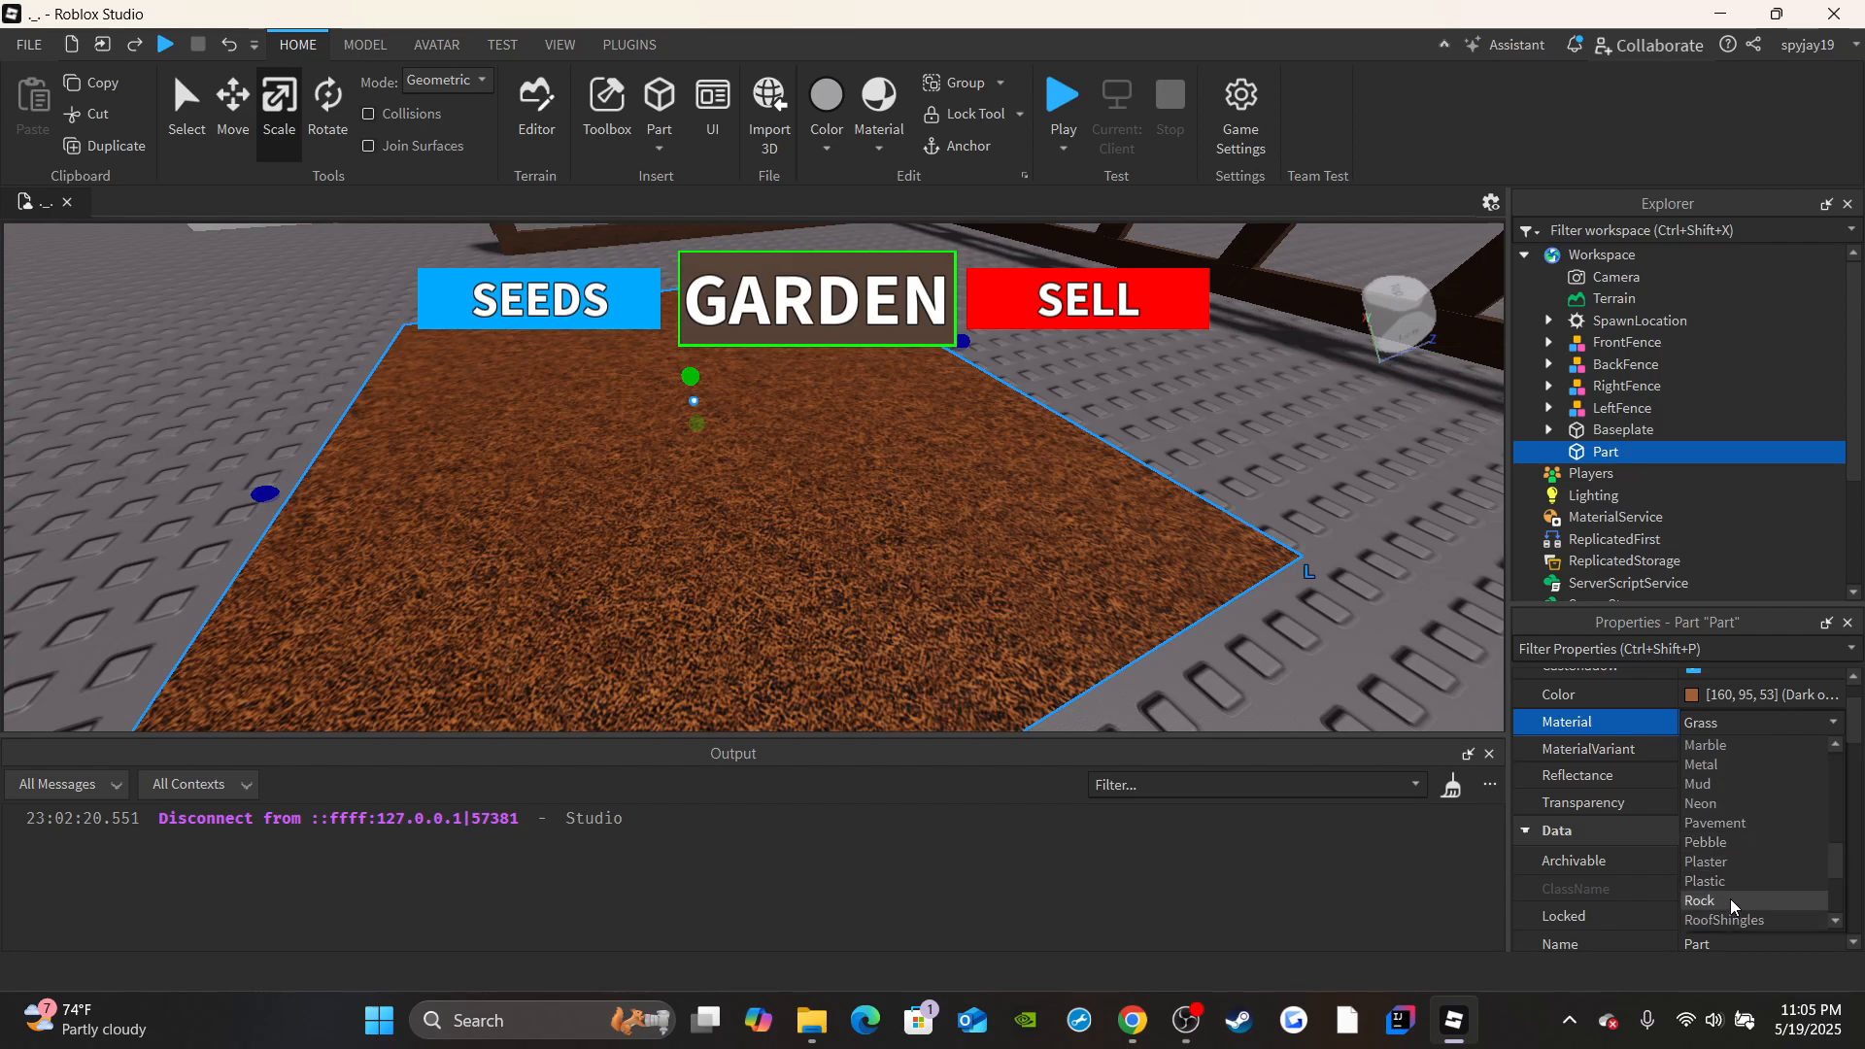
{"action": "left_click", "coordinate": [1723, 878]}
{"action": "right_click_drag", "start_coordinate": [1122, 538], "coordinate": [1123, 538]}
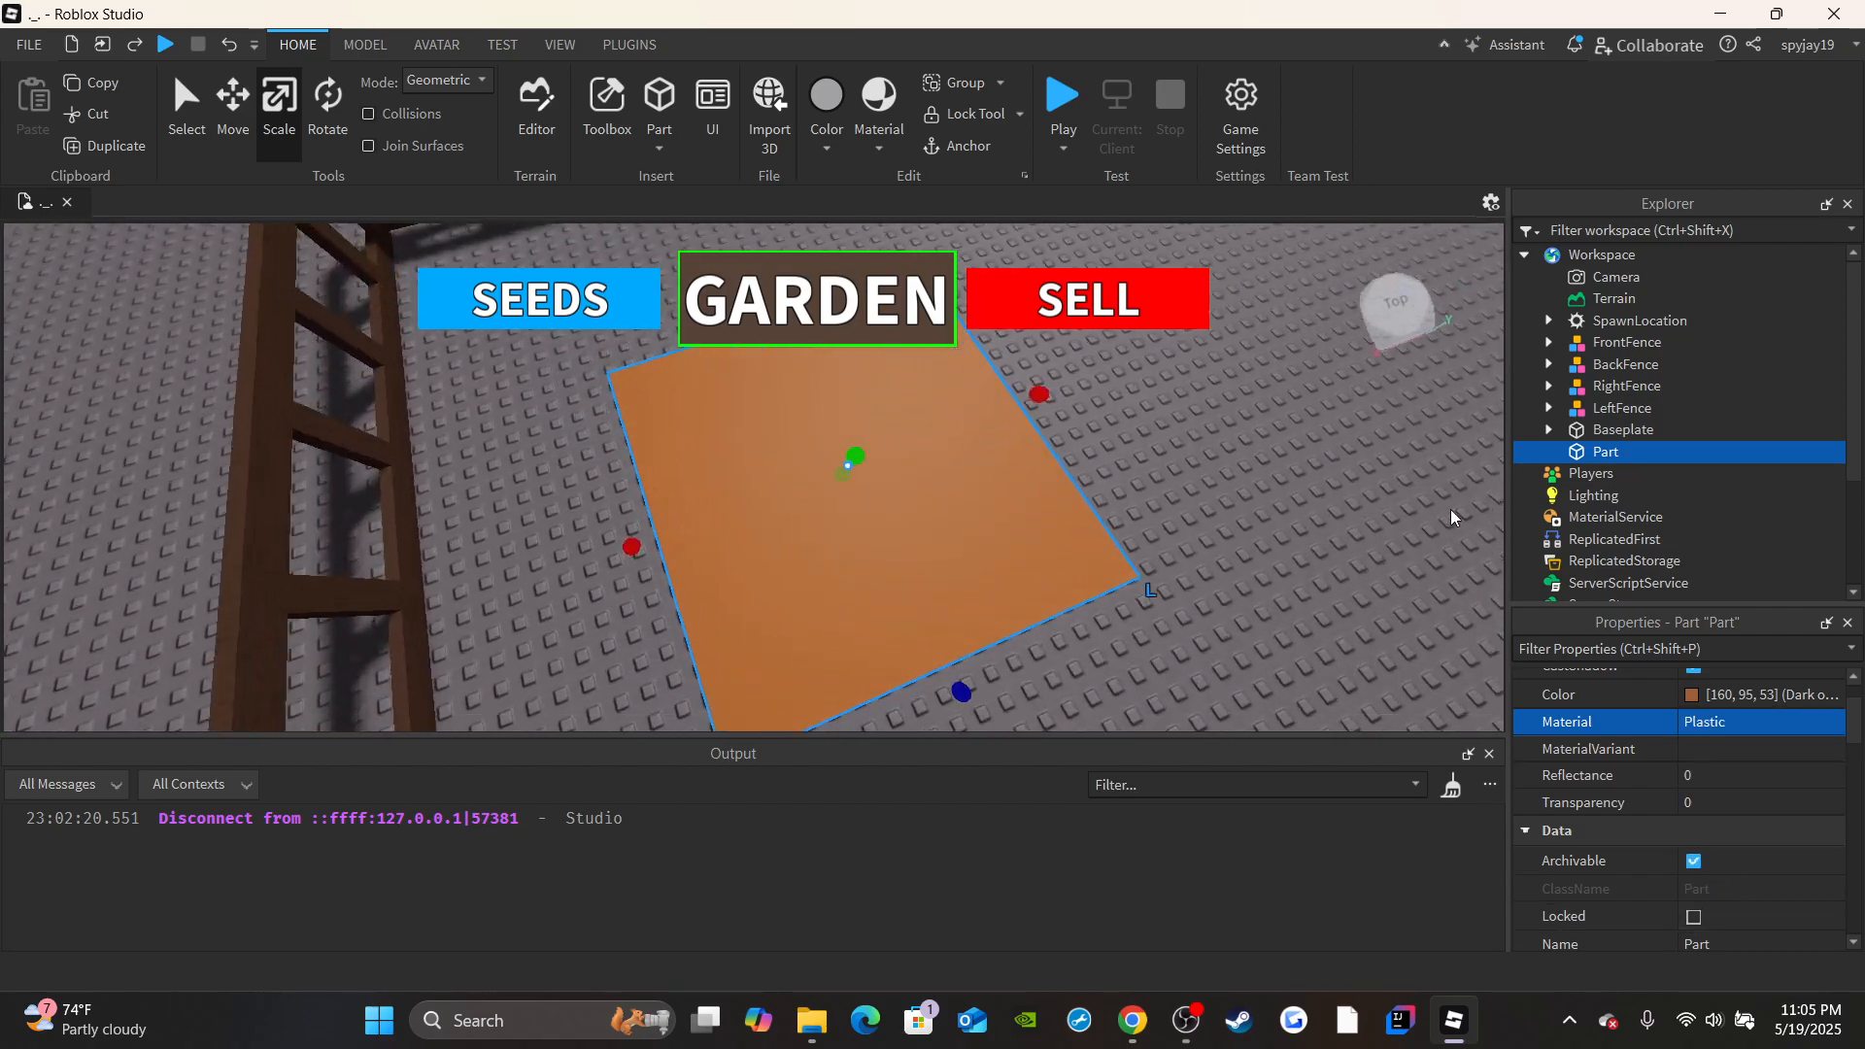
Rename the orange slab part as SeedBed.
{"action": "key", "text": "w"}
{"action": "left_click", "coordinate": [1291, 454]}
{"action": "right_click_drag", "start_coordinate": [1291, 454], "coordinate": [950, 548]}
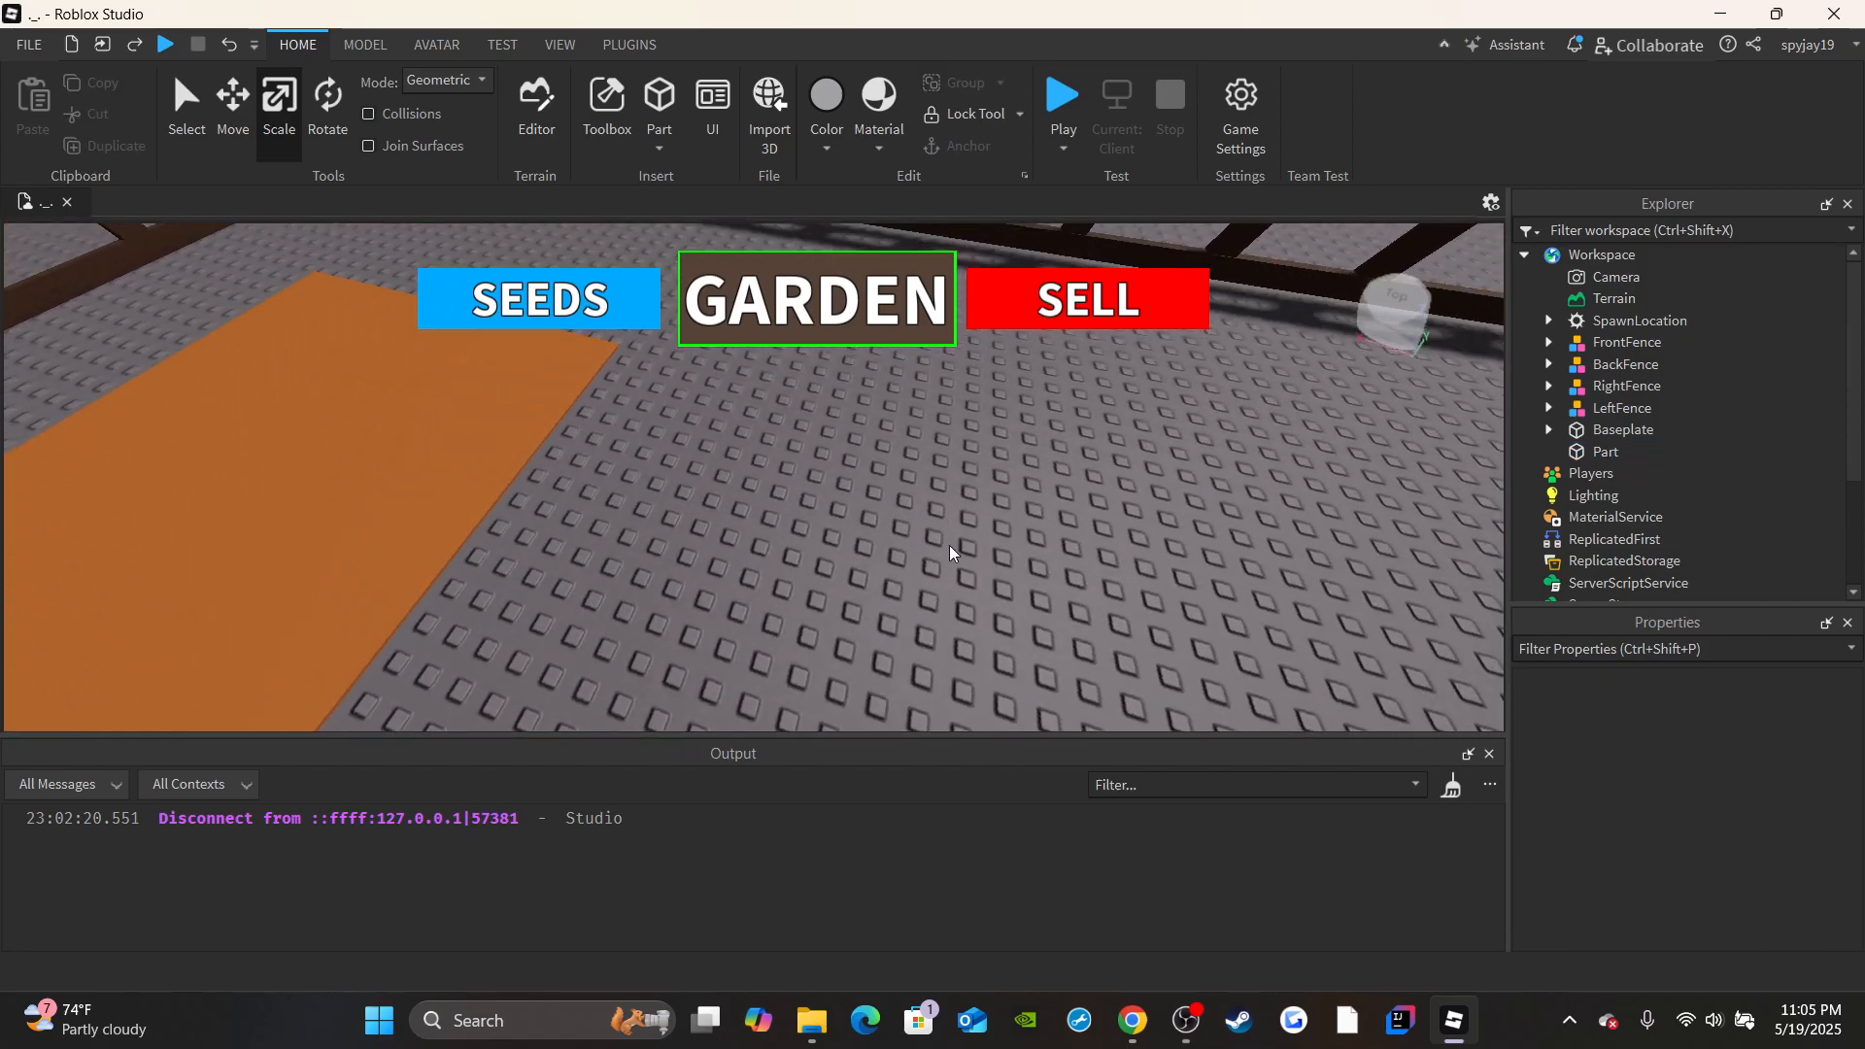
{"action": "left_click", "coordinate": [1607, 454]}
{"action": "scroll", "coordinate": [1748, 845], "scroll_direction": "down", "scroll_amount": 3}
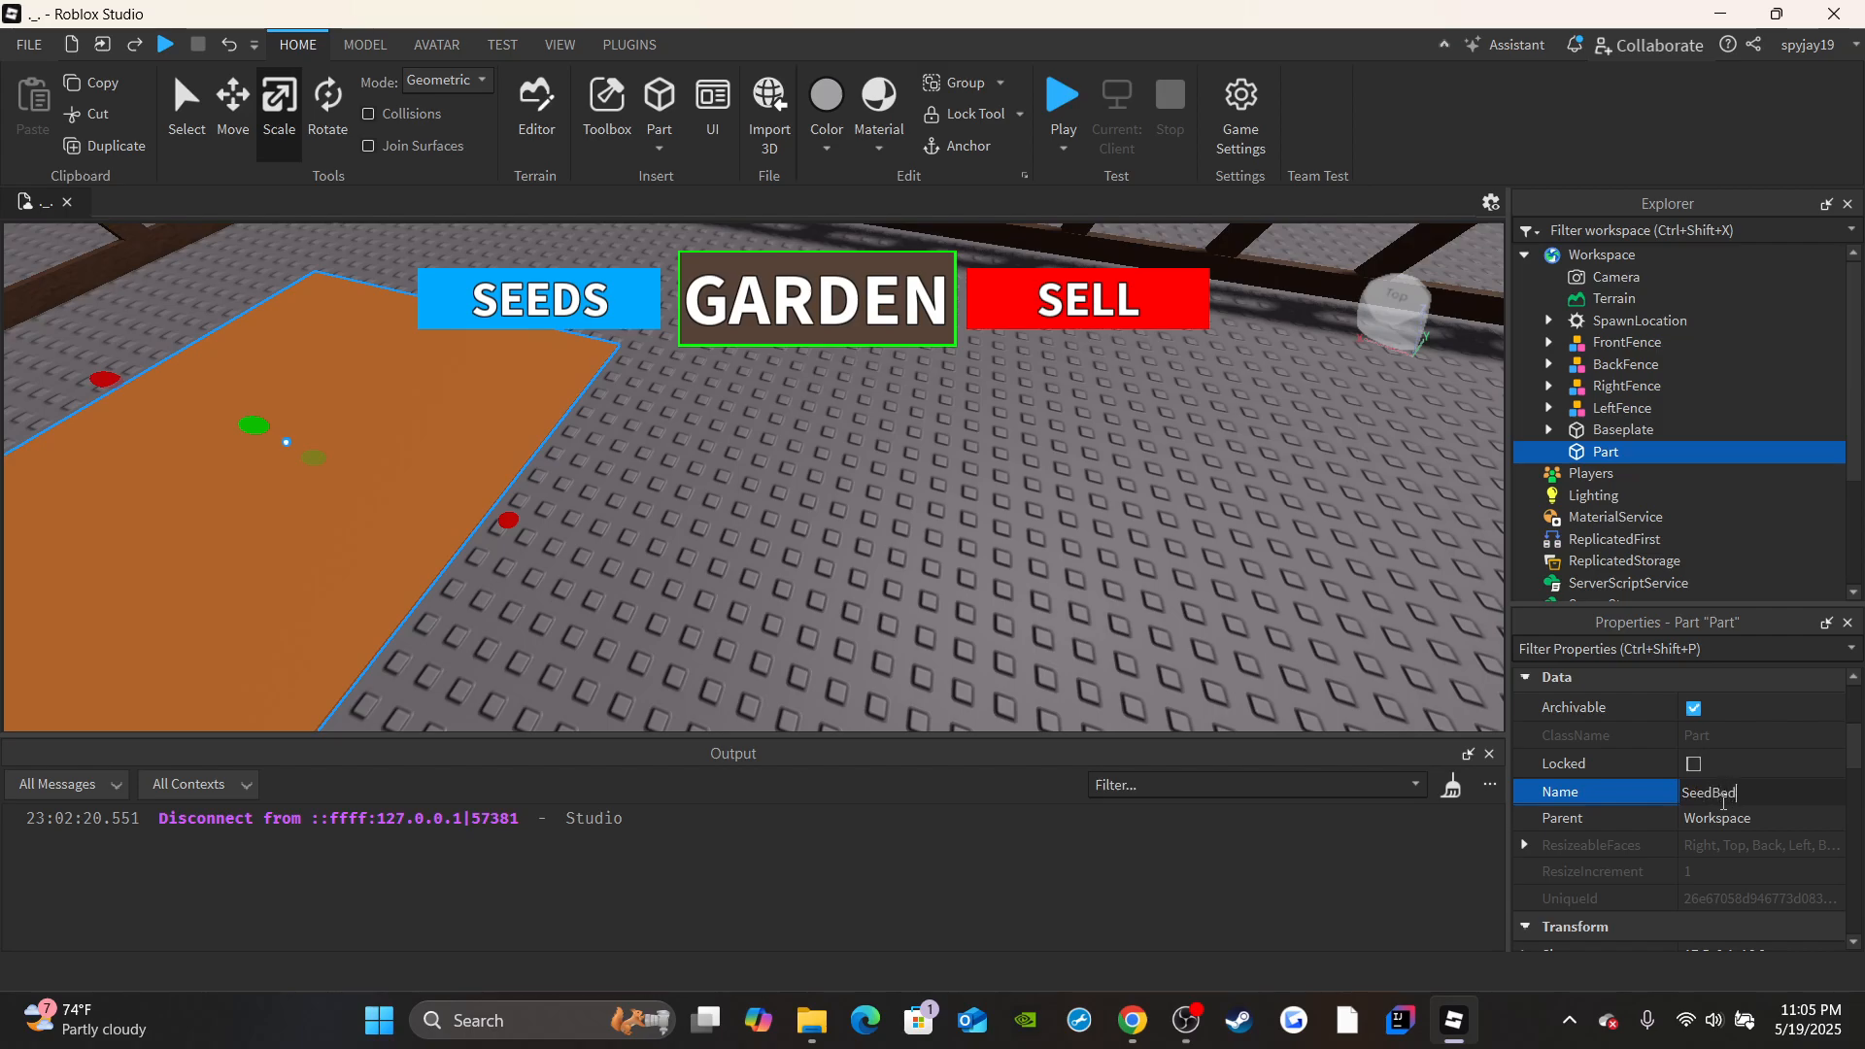
{"action": "right_click_drag", "start_coordinate": [458, 614], "coordinate": [940, 575]}
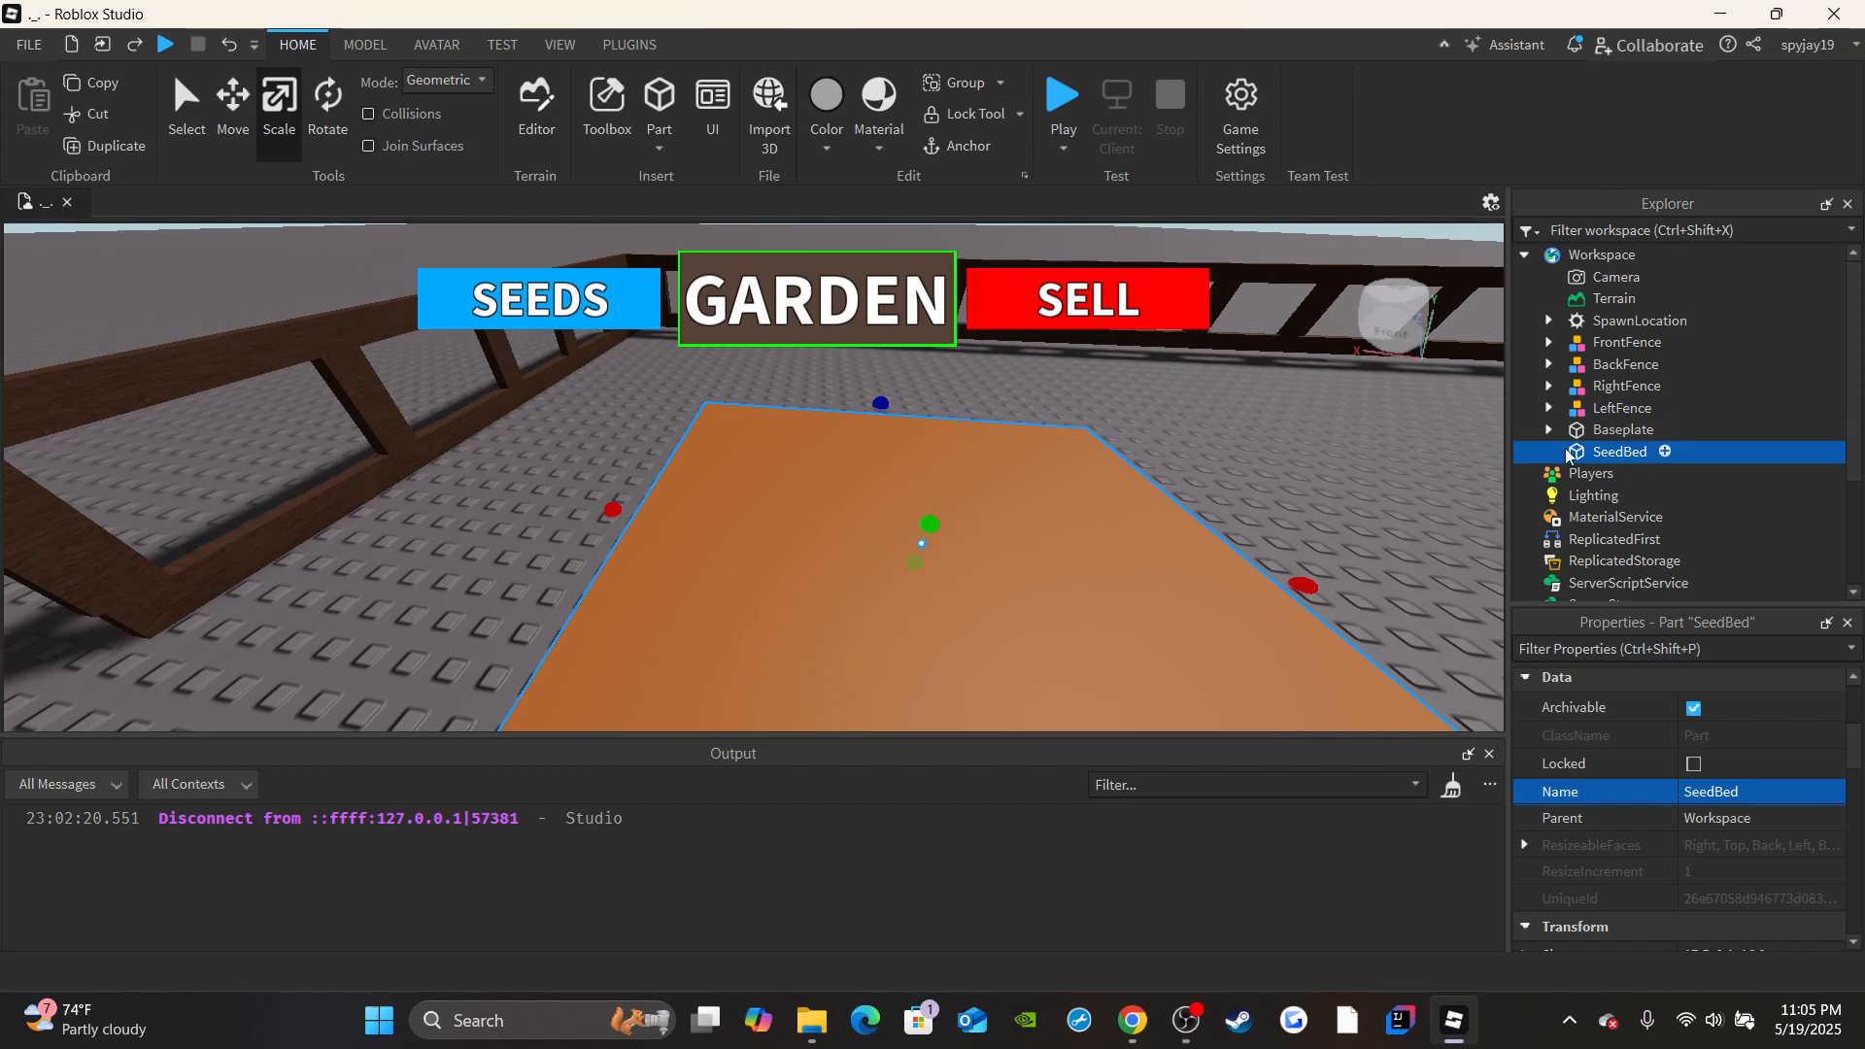
Insert a new block part next to the SeedBed near the fence corner.
{"action": "right_click_drag", "start_coordinate": [677, 575], "coordinate": [692, 534]}
{"action": "left_click", "coordinate": [691, 533]}
{"action": "left_click", "coordinate": [665, 143]}
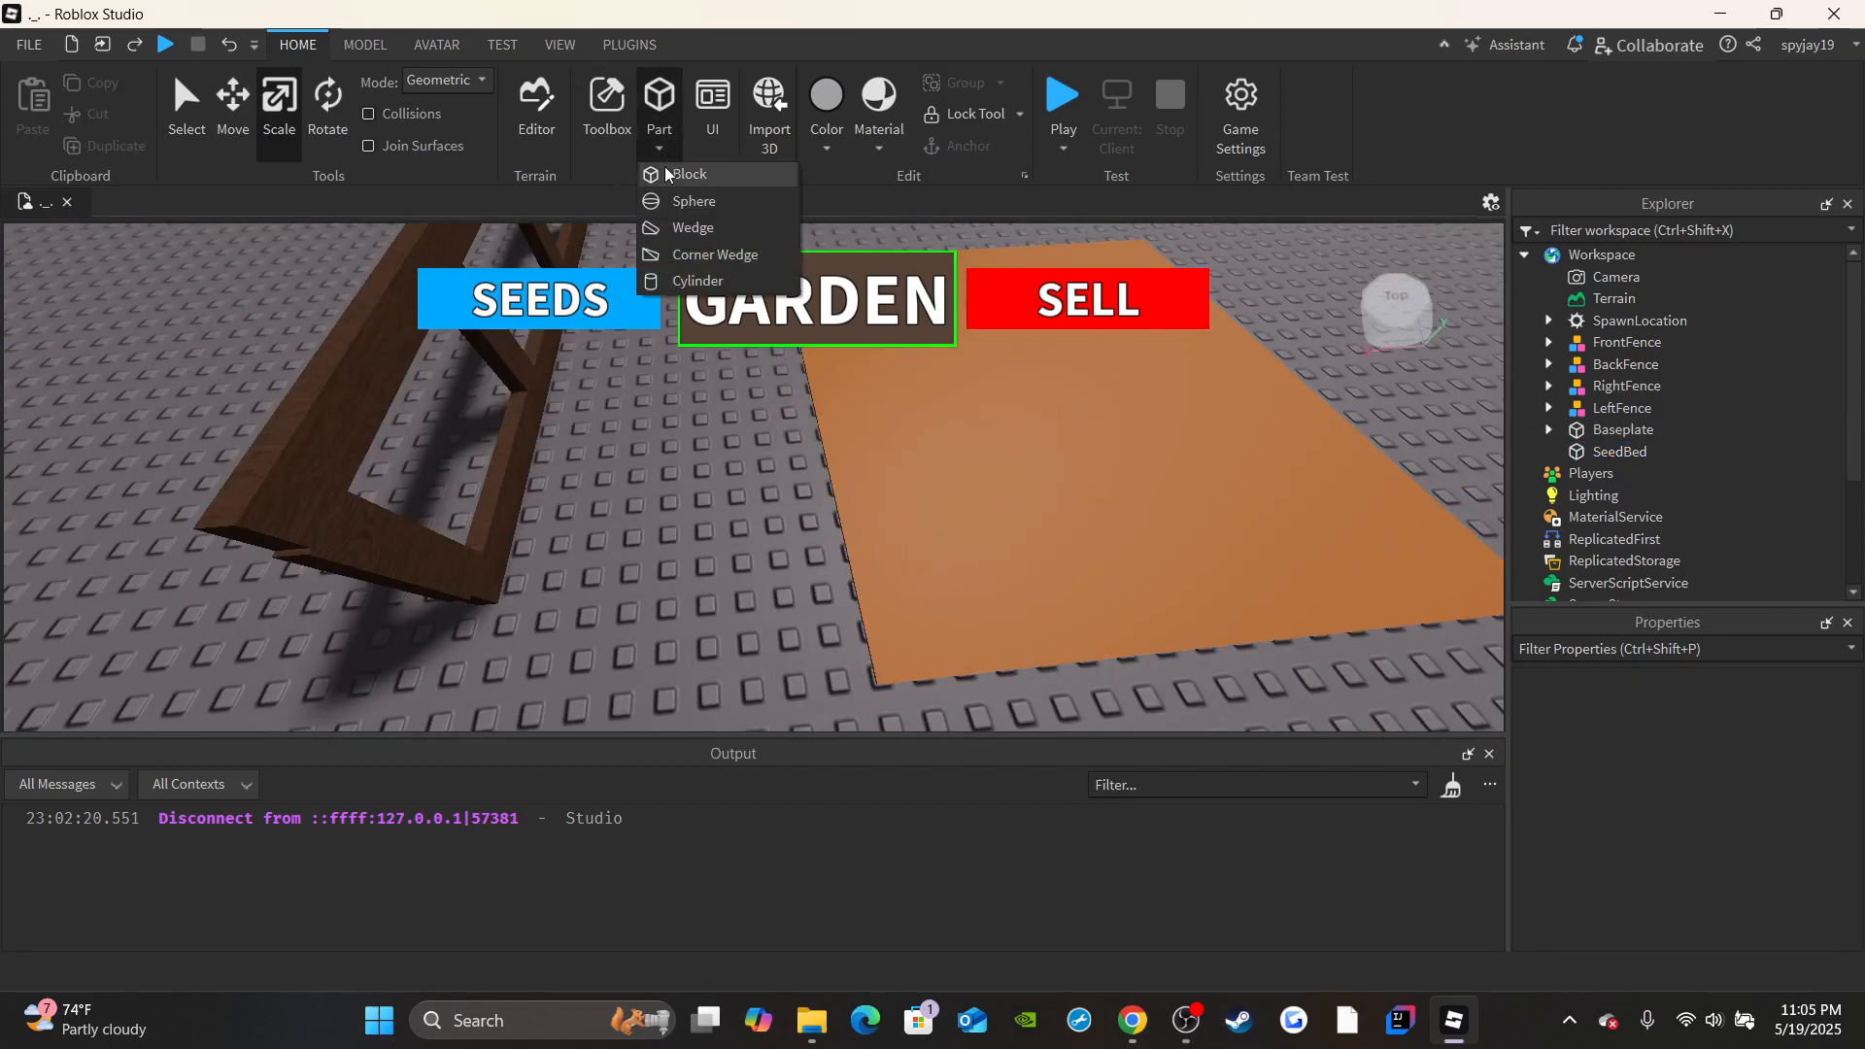
{"action": "left_click", "coordinate": [666, 175]}
{"action": "right_click_drag", "start_coordinate": [796, 602], "coordinate": [795, 600]}
{"action": "scroll", "coordinate": [794, 601], "scroll_direction": "up", "scroll_amount": 3}
Narrow the new block to a strip about 0.7 studs wide along the SeedBed edge facing the nearby fence.
{"action": "left_click_drag", "start_coordinate": [779, 575], "coordinate": [757, 489]}
{"action": "key", "text": "a"}
{"action": "right_click_drag", "start_coordinate": [737, 455], "coordinate": [734, 453]}
{"action": "left_click_drag", "start_coordinate": [844, 708], "coordinate": [824, 492]}
{"action": "right_click_drag", "start_coordinate": [825, 489], "coordinate": [824, 478]}
{"action": "key", "text": "d"}
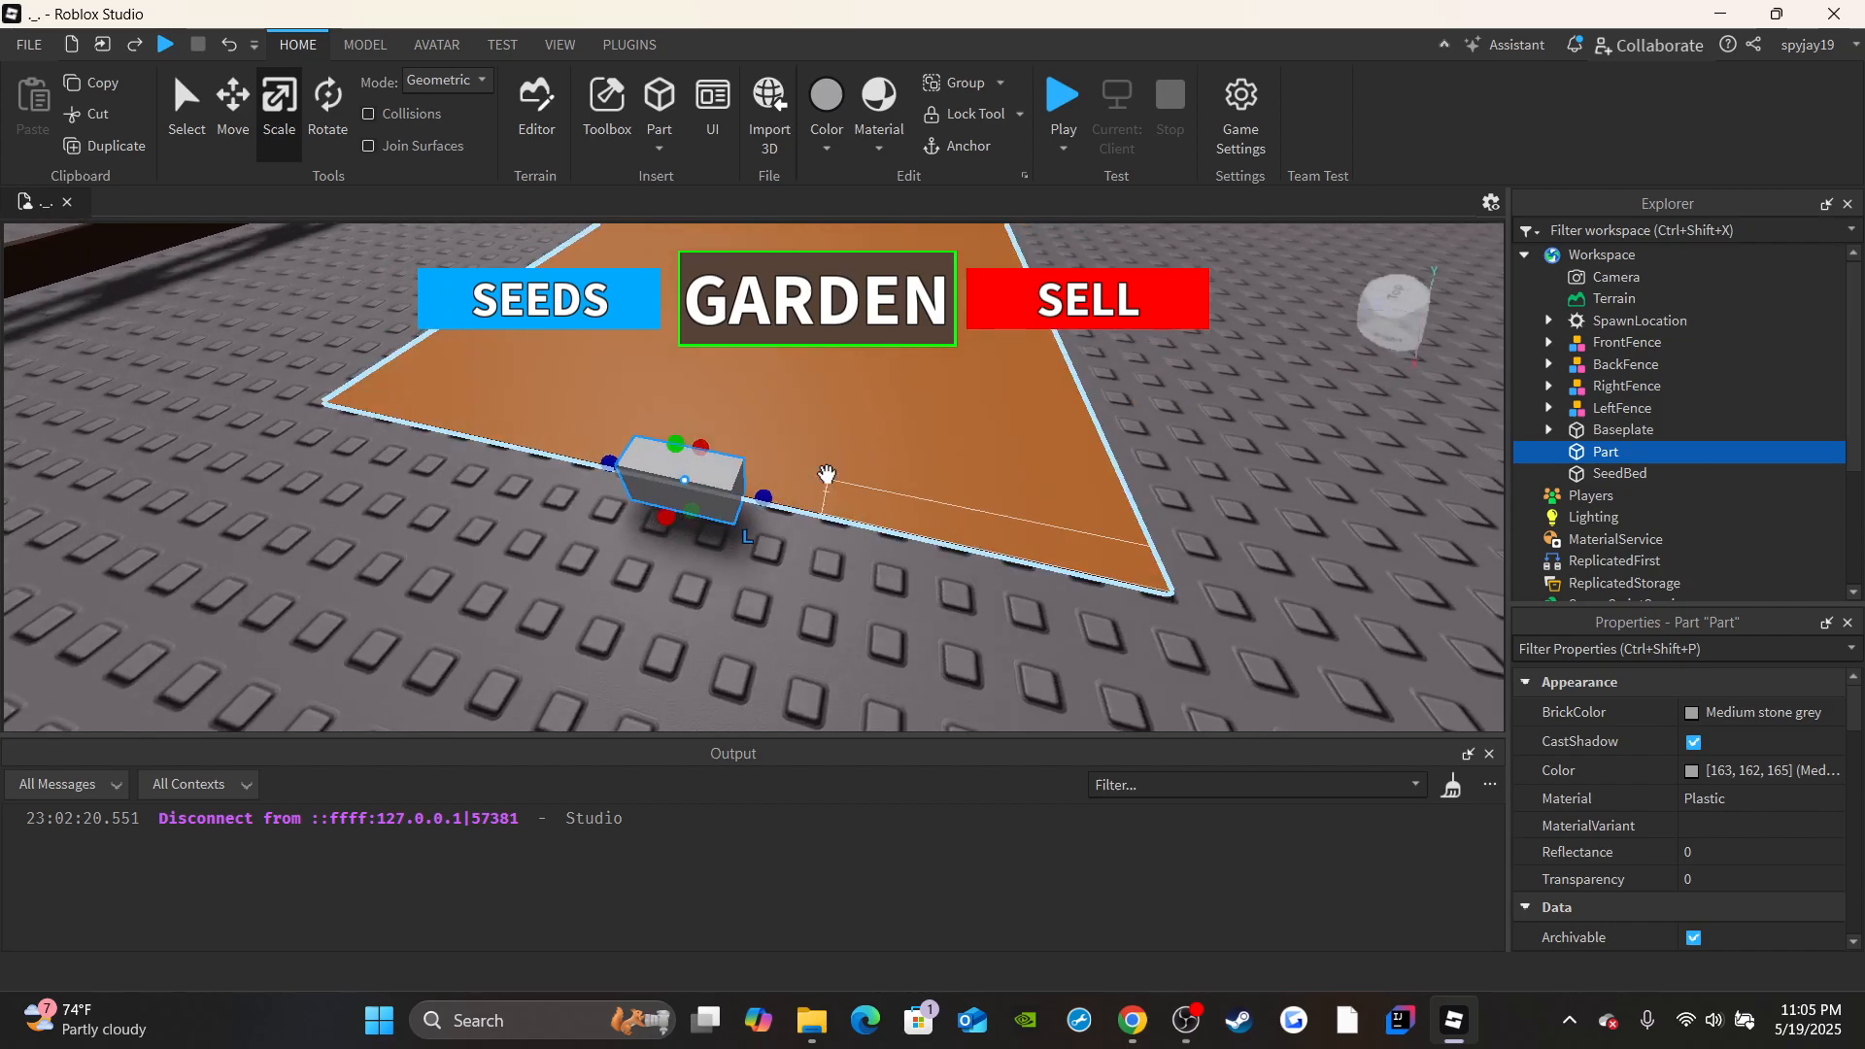
{"action": "key", "text": "d"}
Lengthen the narrow strip in both directions to about 16.9 studs so it covers the whole SeedBed edge.
{"action": "left_click_drag", "start_coordinate": [717, 507], "coordinate": [900, 578]}
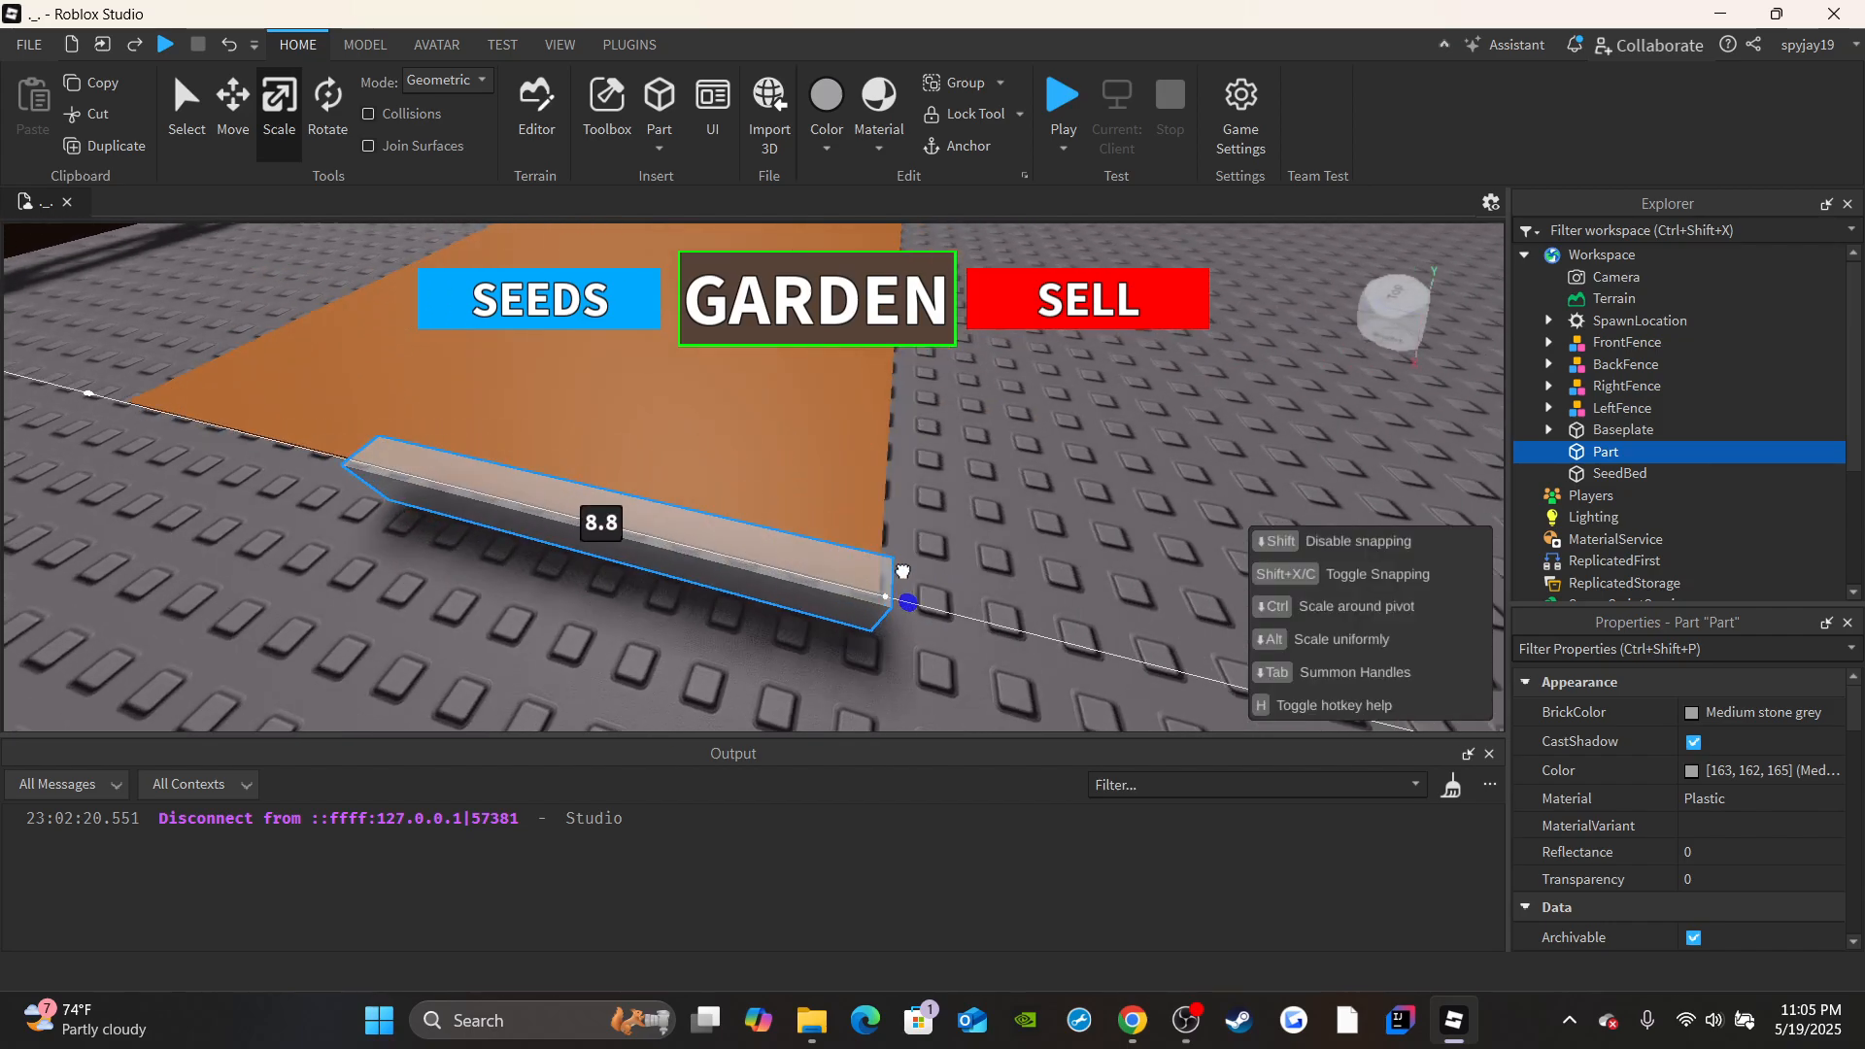
{"action": "right_click_drag", "start_coordinate": [900, 578], "coordinate": [905, 575]}
{"action": "key", "text": "a"}
{"action": "key", "text": "a"}
{"action": "left_click_drag", "start_coordinate": [868, 506], "coordinate": [688, 512]}
{"action": "key", "text": "a"}
{"action": "key", "text": "s"}
{"action": "right_click_drag", "start_coordinate": [688, 512], "coordinate": [732, 495]}
{"action": "key", "text": "d"}
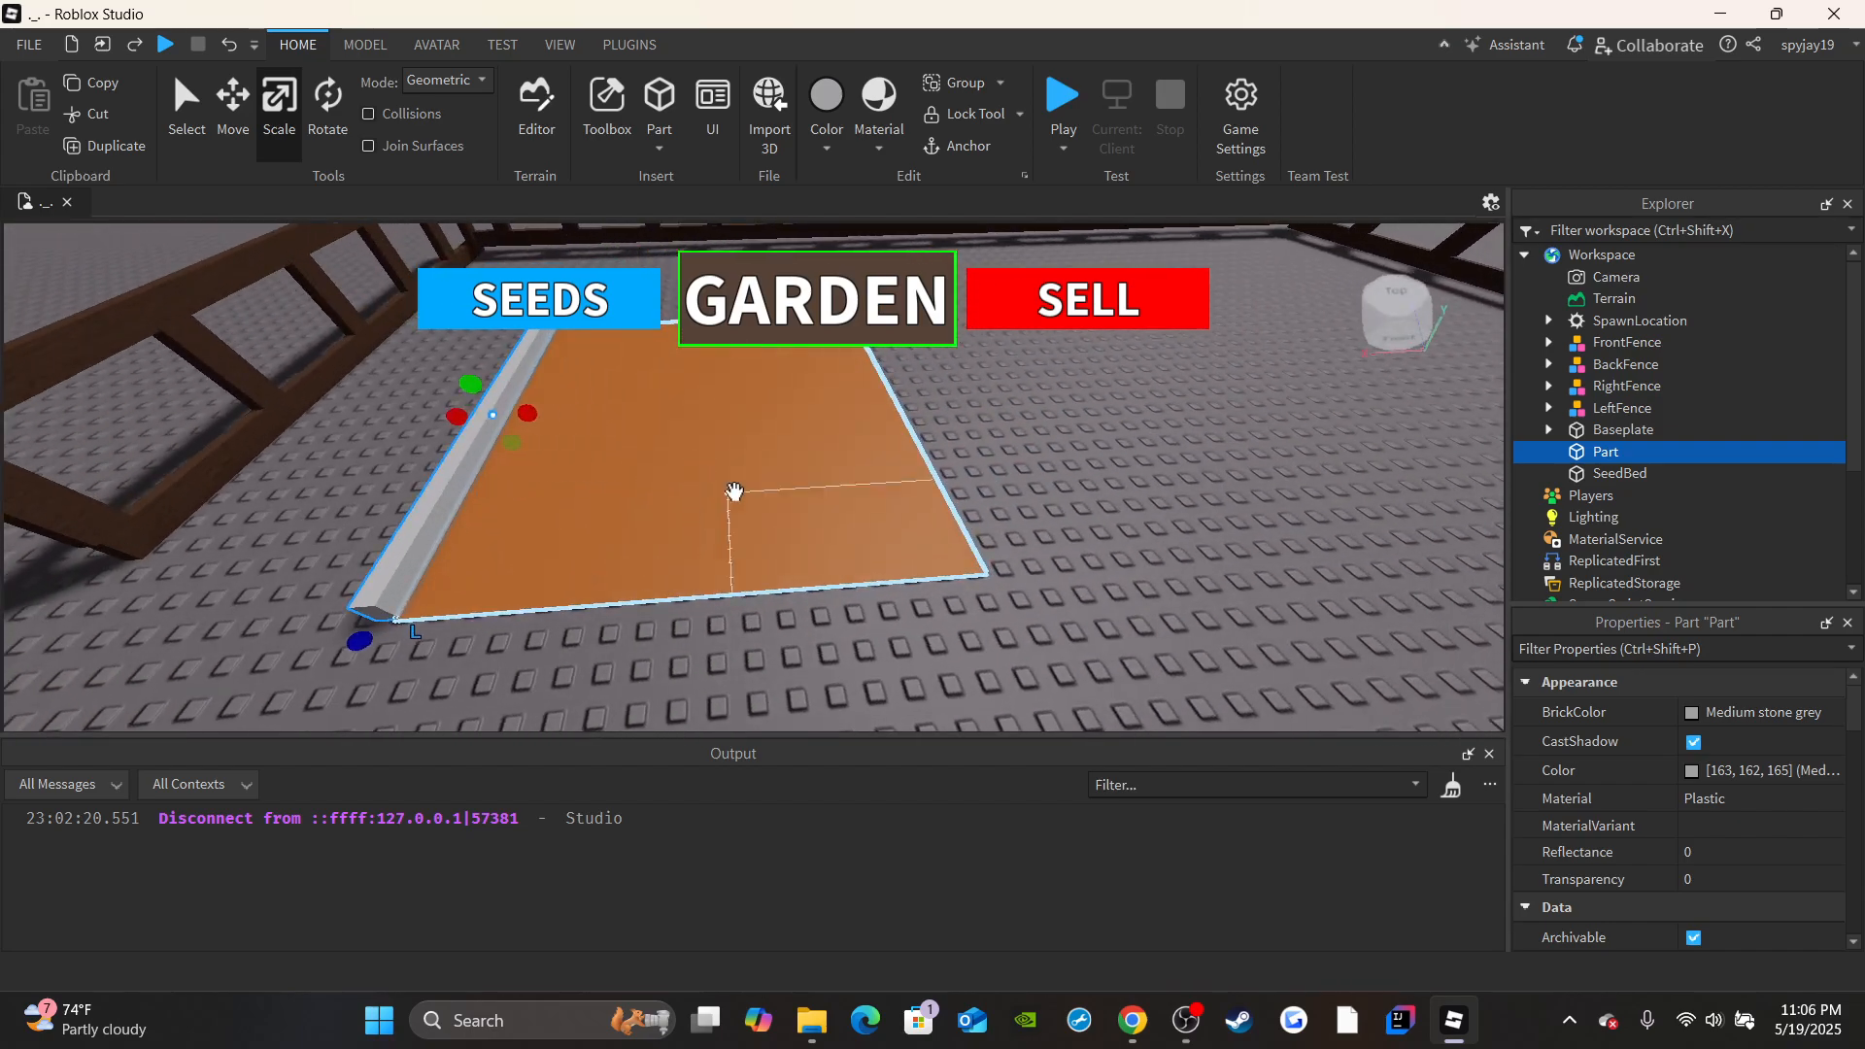
Set the border strip's BrickColor to Medium brown and its material to Wood.
{"action": "left_click", "coordinate": [1768, 713]}
{"action": "left_click", "coordinate": [1544, 944]}
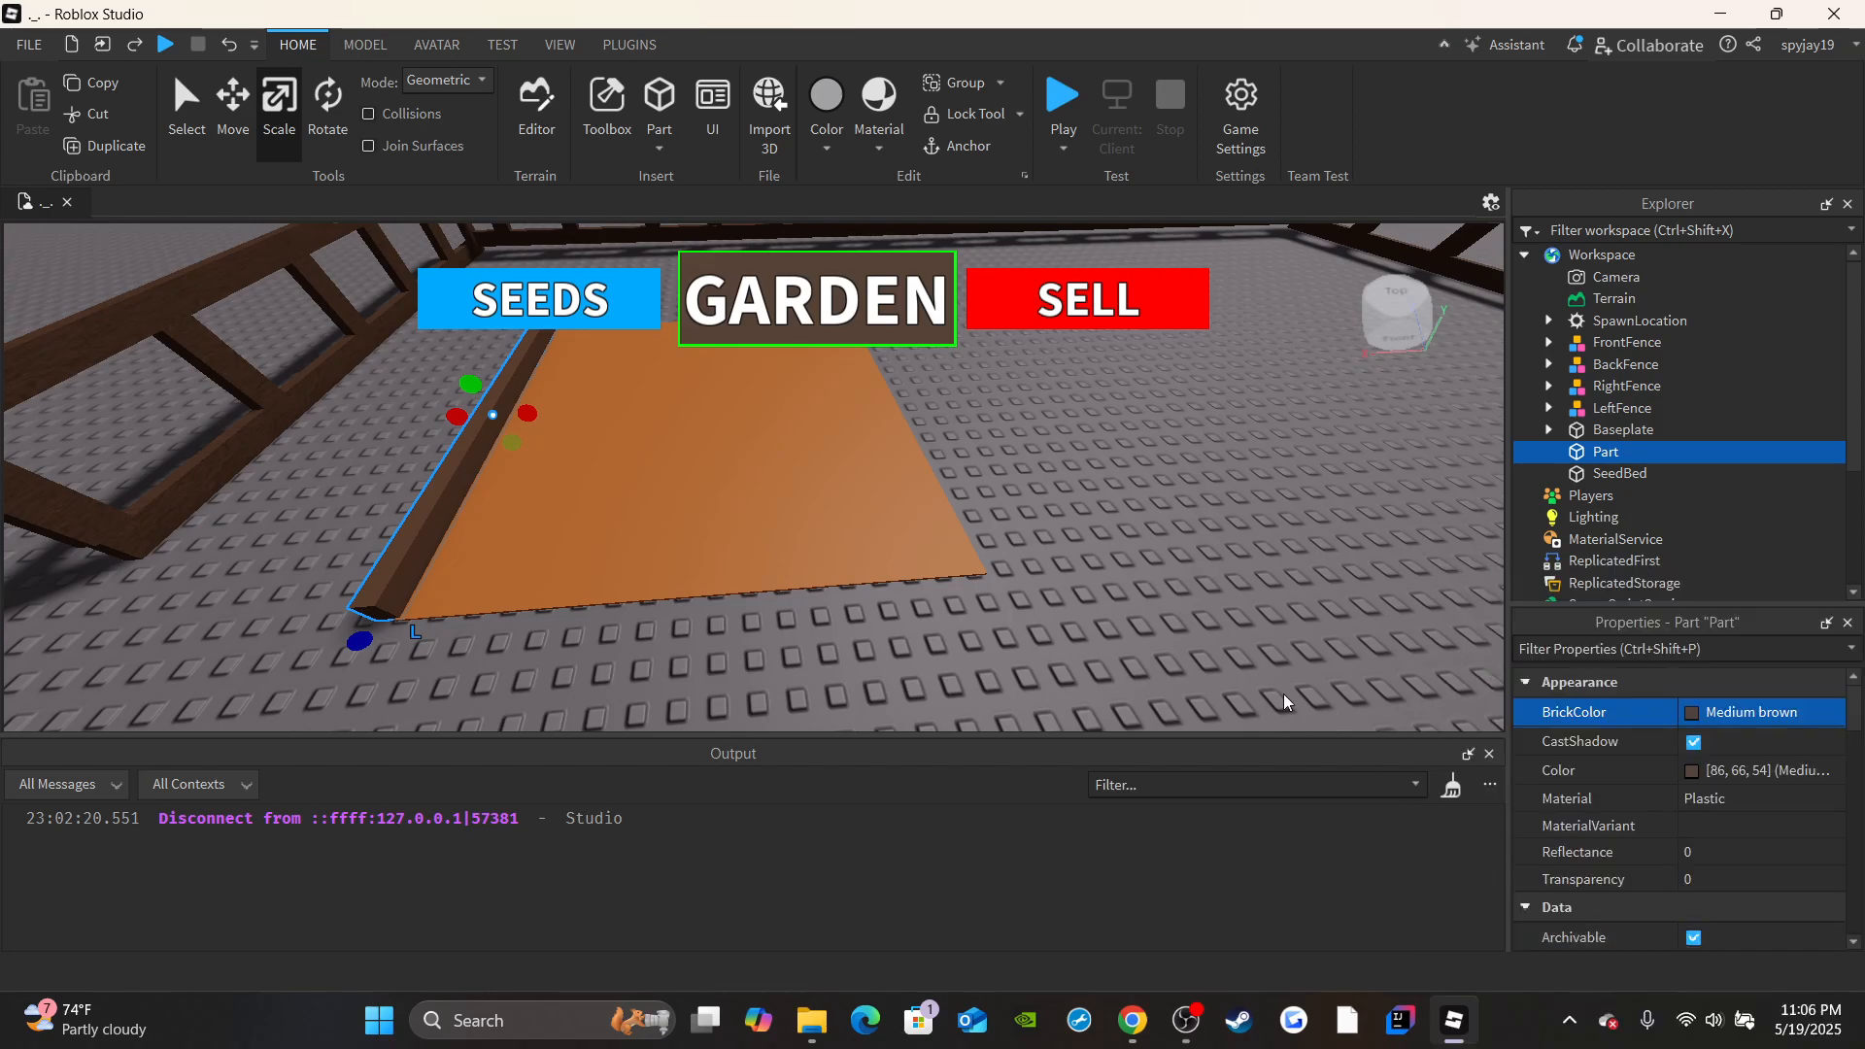
{"action": "right_click_drag", "start_coordinate": [1049, 546], "coordinate": [1043, 567]}
{"action": "key", "text": "a"}
{"action": "left_click", "coordinate": [1722, 803]}
{"action": "left_click", "coordinate": [1723, 803]}
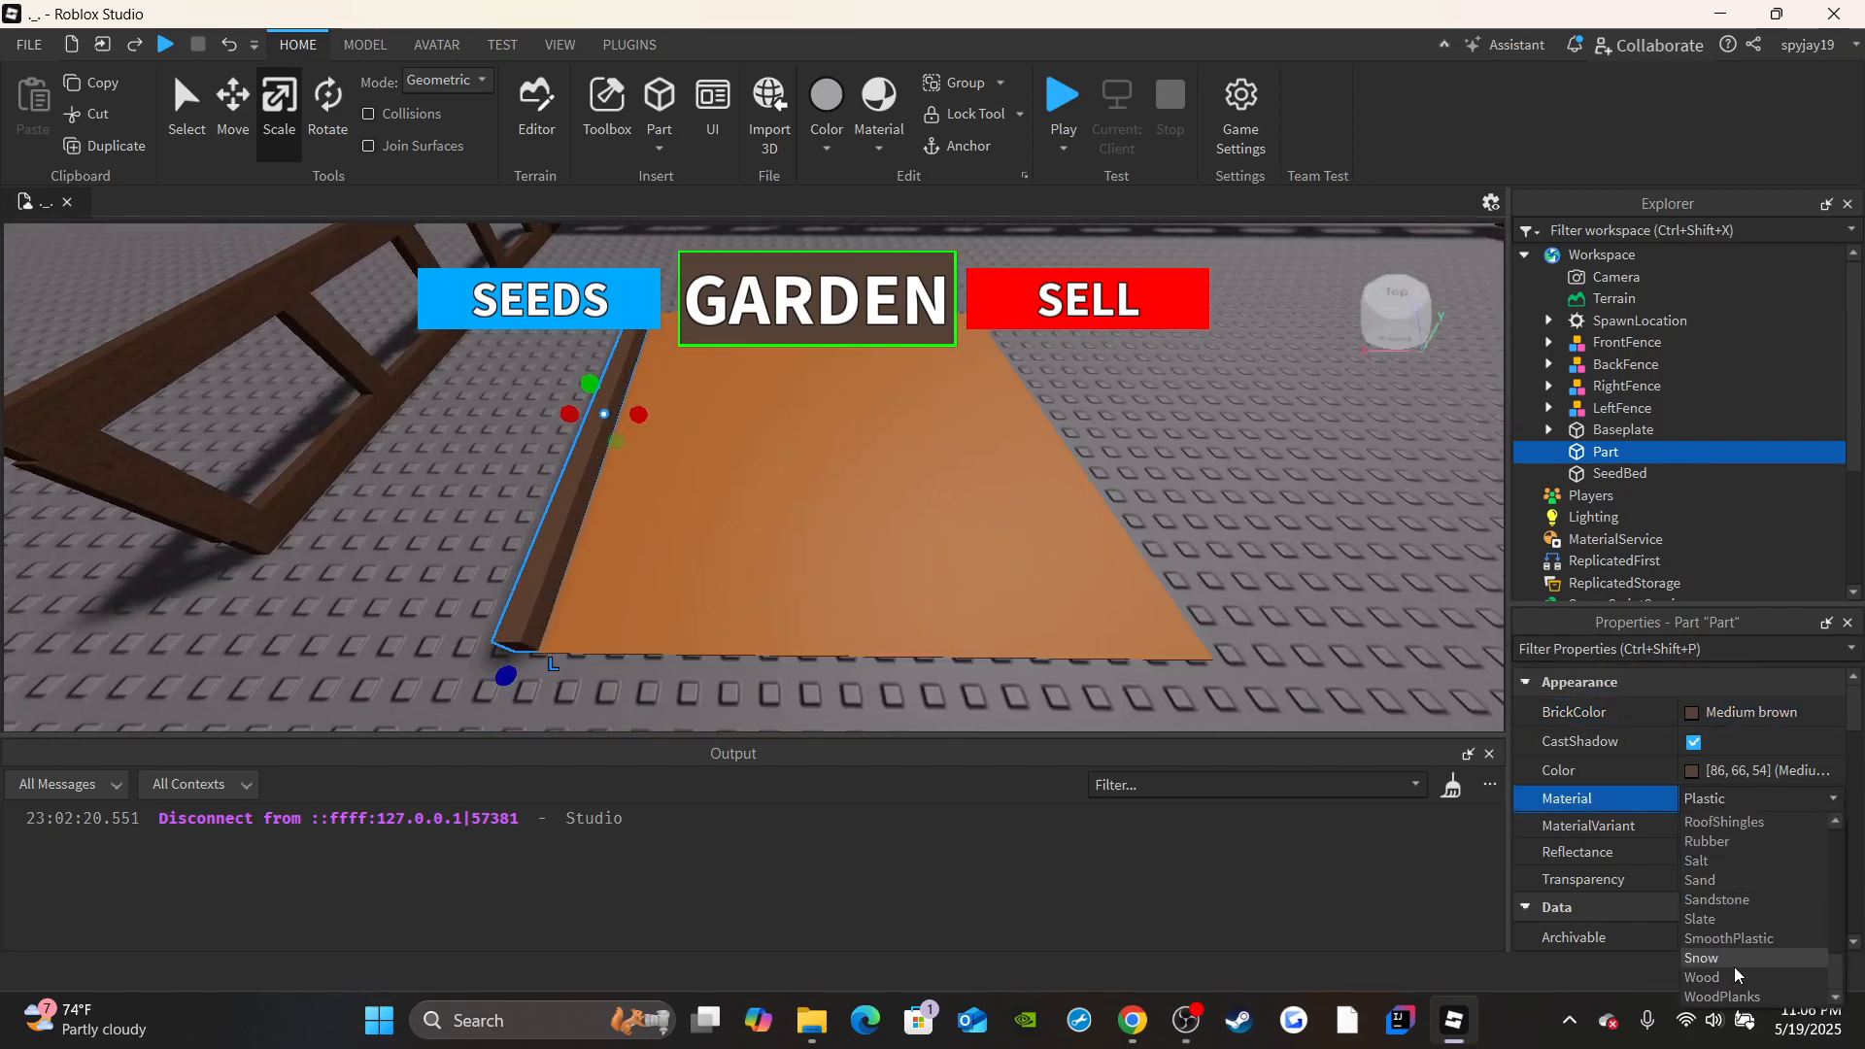
{"action": "left_click", "coordinate": [1733, 965]}
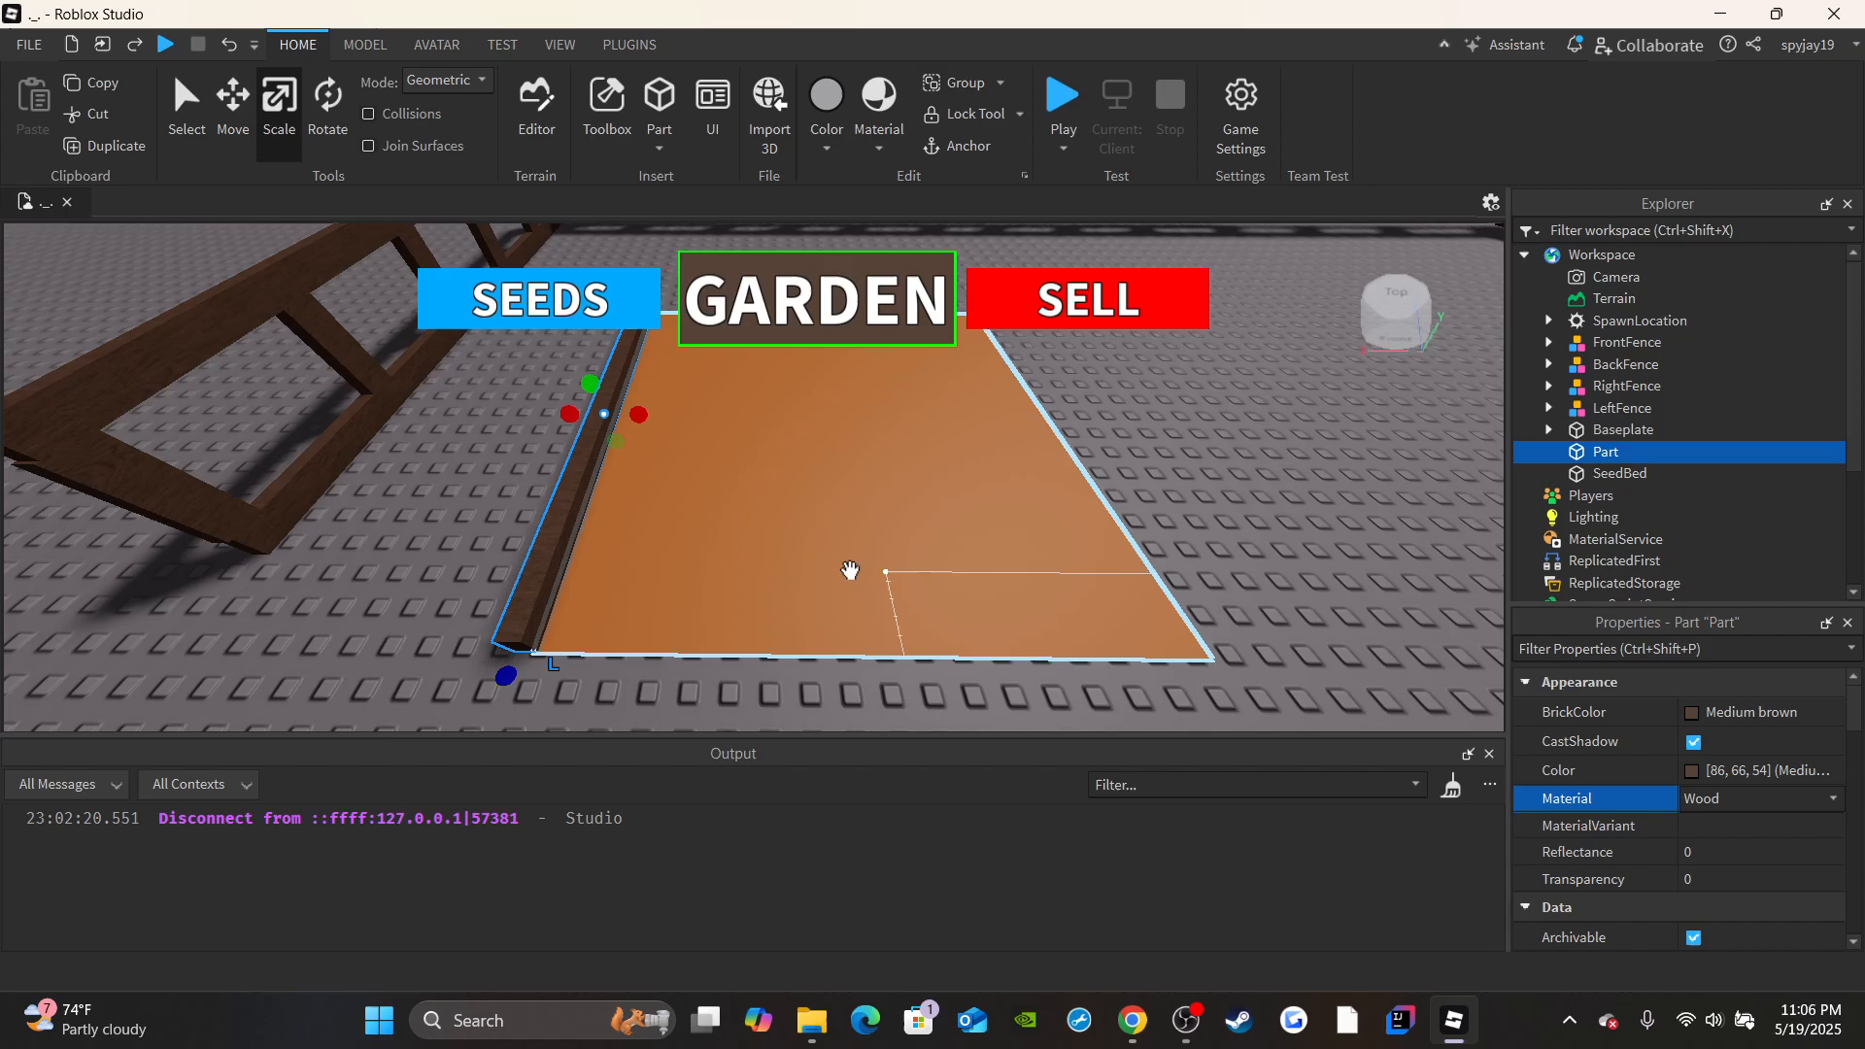
Duplicate the wooden border strip and move the copy 17.8 studs to the opposite edge of the SeedBed.
{"action": "left_click", "coordinate": [98, 157]}
{"action": "right_click_drag", "start_coordinate": [637, 452], "coordinate": [639, 417]}
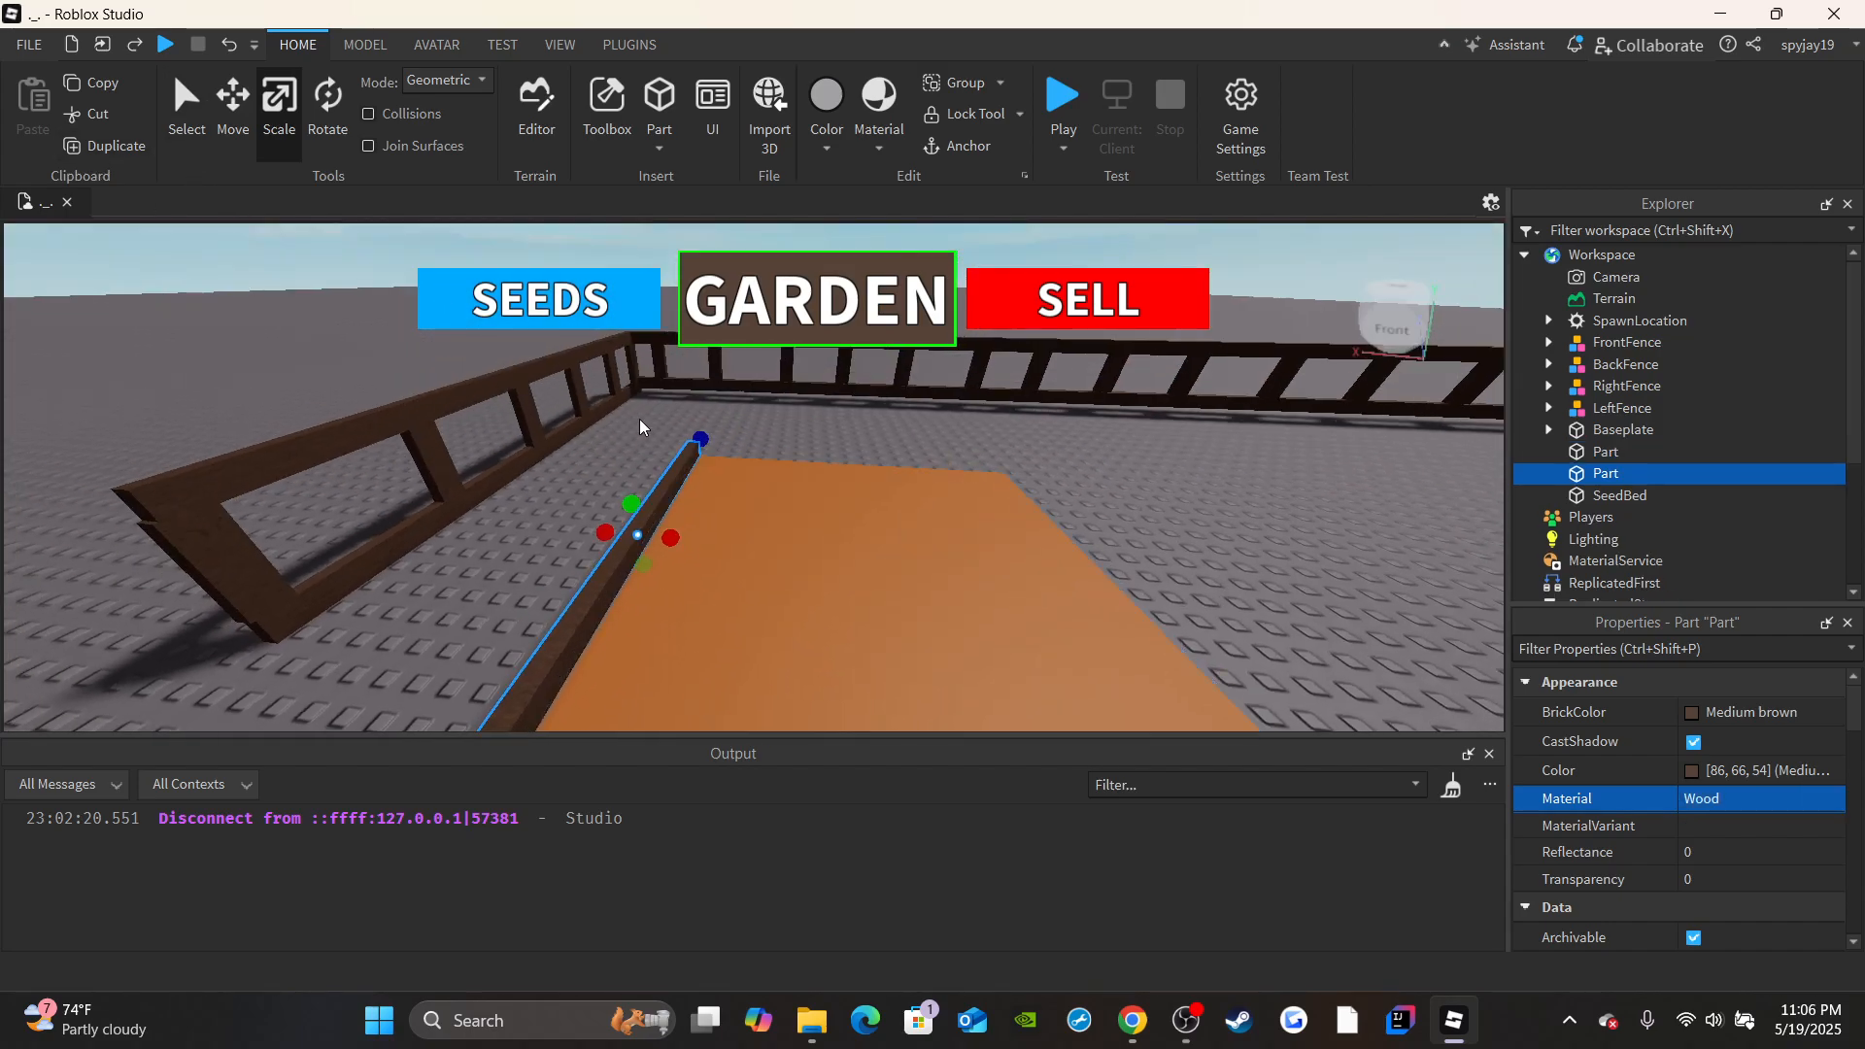
{"action": "left_click", "coordinate": [232, 107]}
{"action": "left_click_drag", "start_coordinate": [715, 533], "coordinate": [861, 560]}
{"action": "right_click_drag", "start_coordinate": [746, 432], "coordinate": [743, 427]}
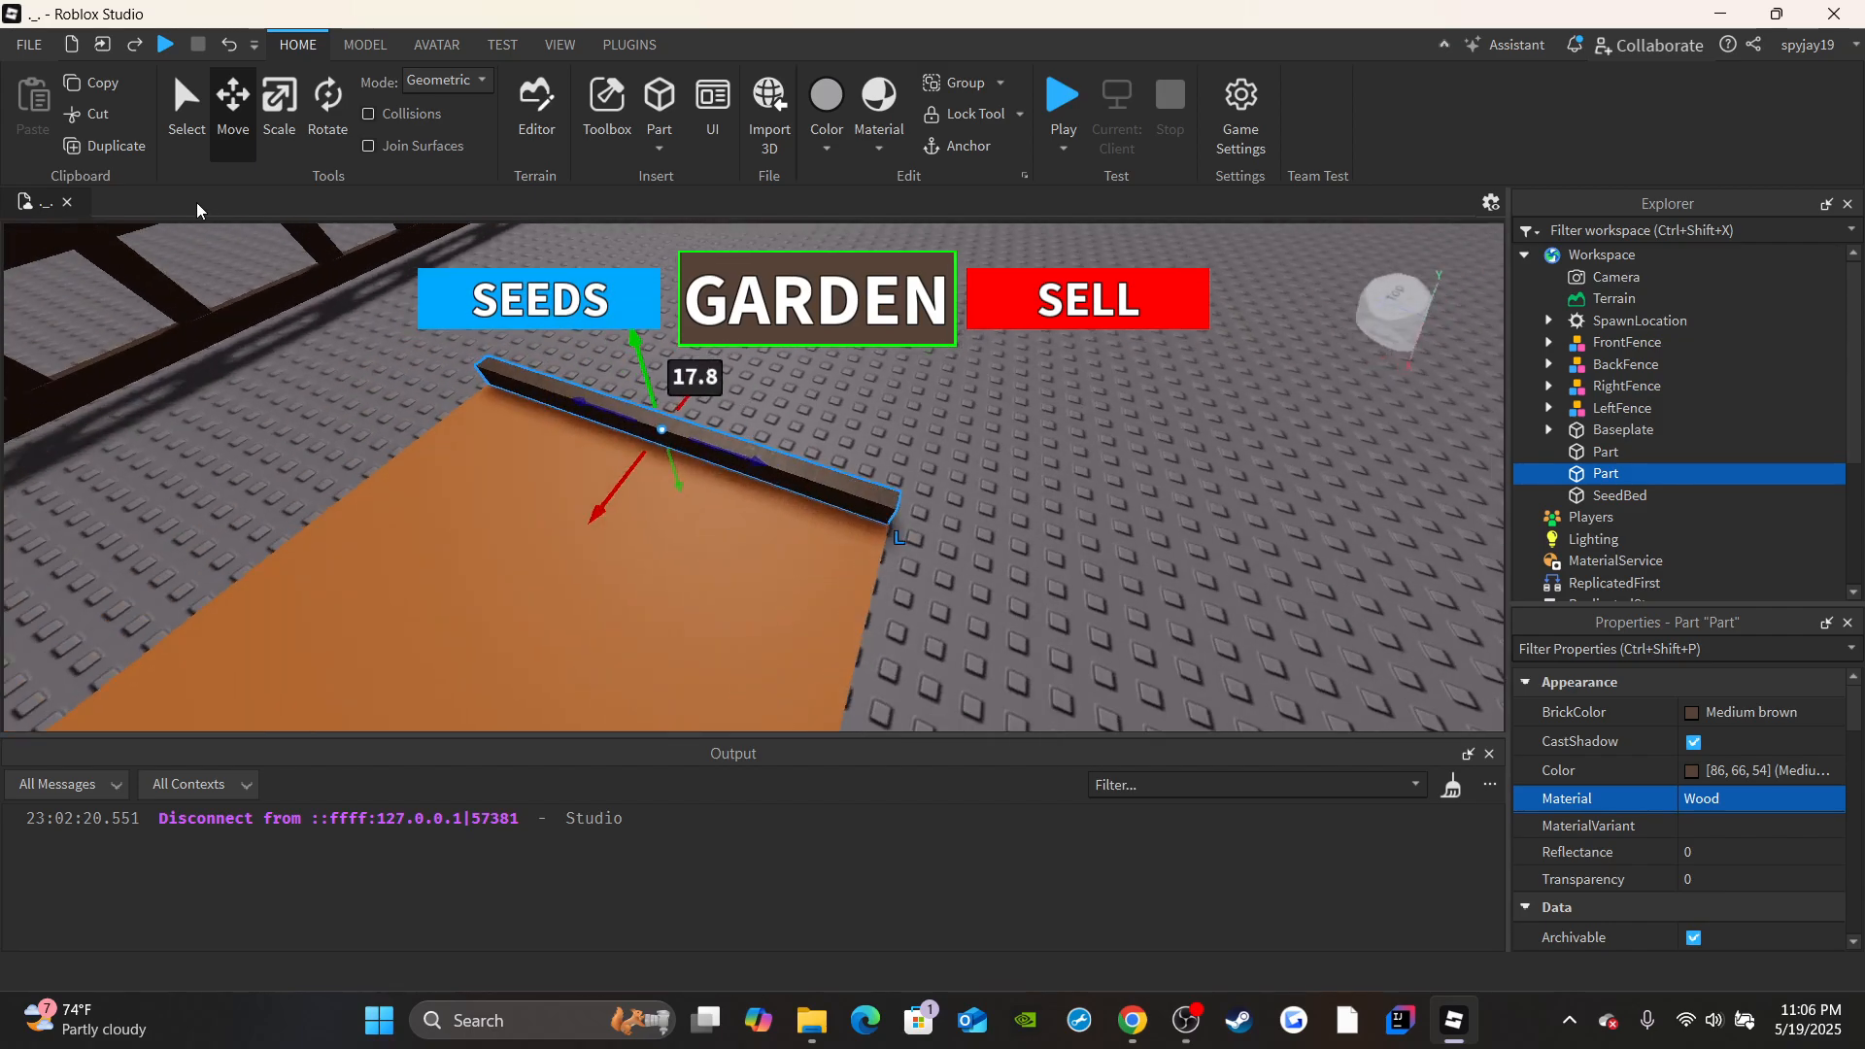
Duplicate the moved border strip and move this copy 7.9 studs back over the middle of the SeedBed.
{"action": "left_click", "coordinate": [107, 163]}
{"action": "left_click_drag", "start_coordinate": [602, 492], "coordinate": [270, 681]}
{"action": "key", "text": "s"}
{"action": "key", "text": "a"}
{"action": "scroll", "coordinate": [1687, 851], "scroll_direction": "down", "scroll_amount": 8}
{"action": "scroll", "coordinate": [1695, 811], "scroll_direction": "up", "scroll_amount": 3}
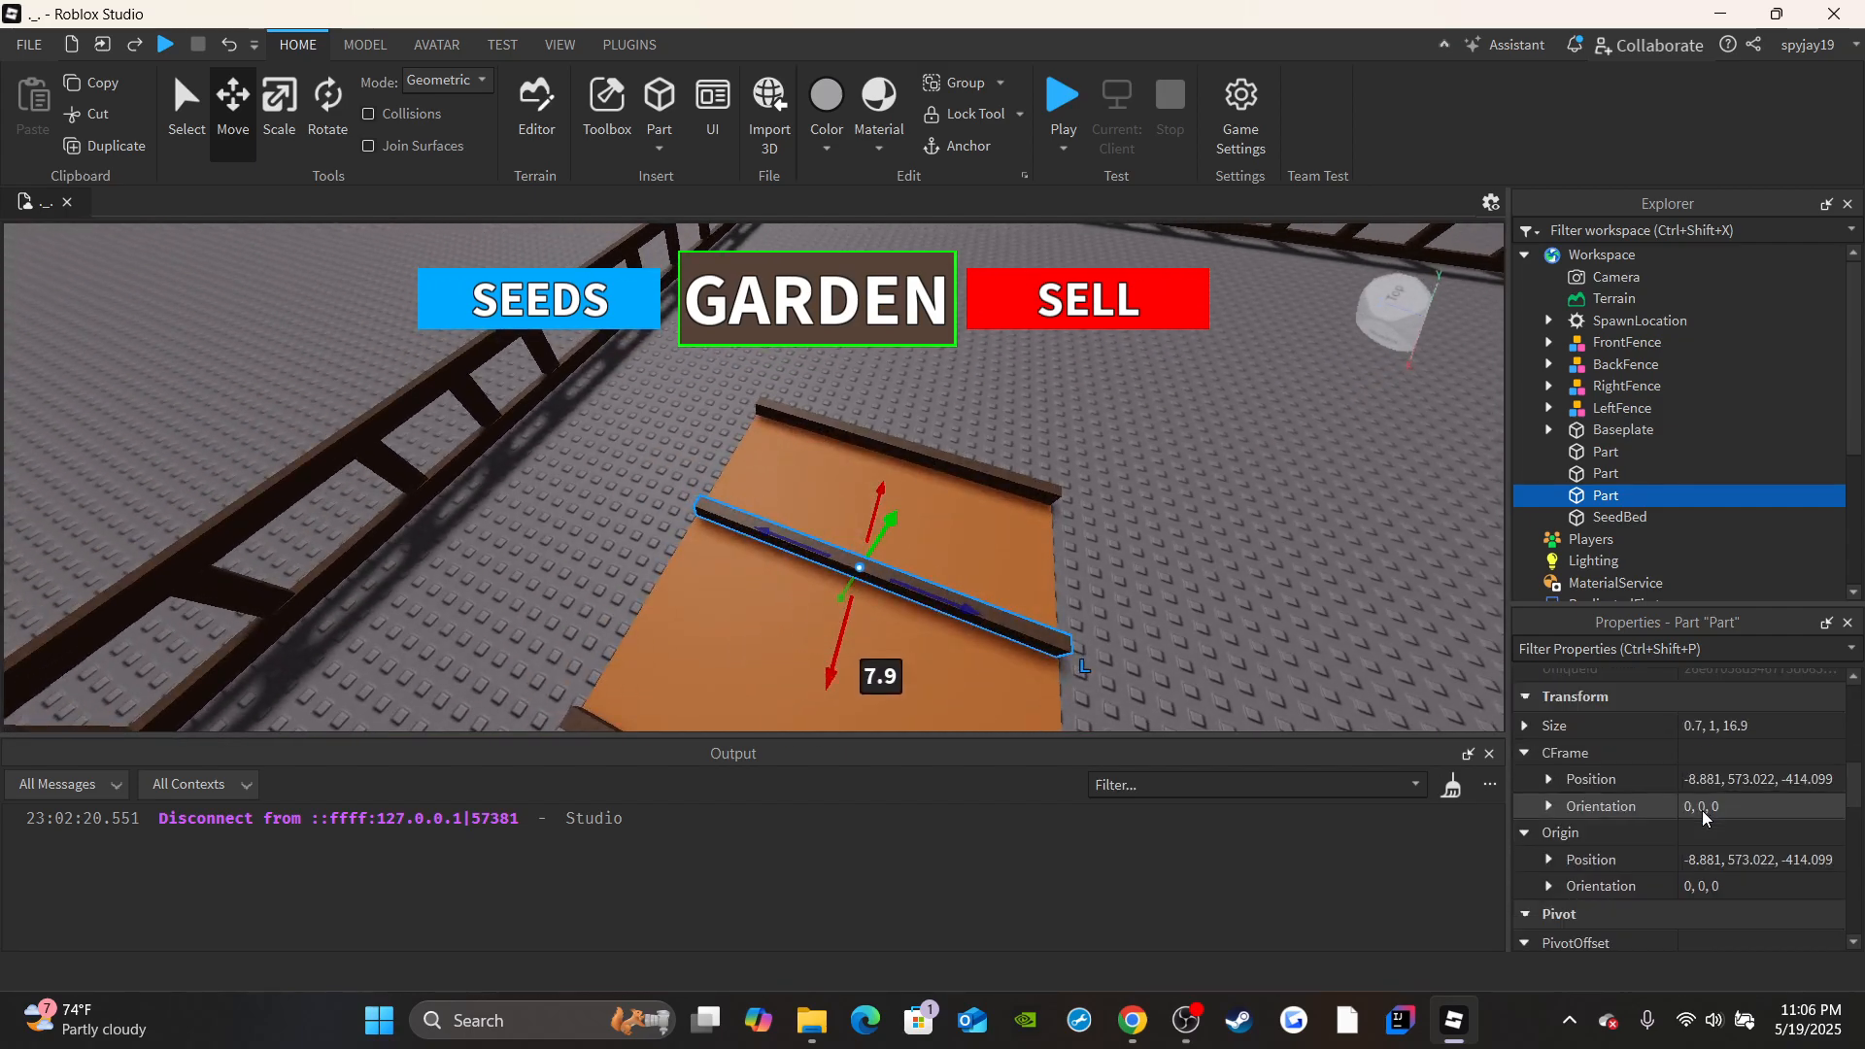
Change the Y orientation of the middle strip so it runs crosswise to the two edge strips.
{"action": "left_click", "coordinate": [1551, 806]}
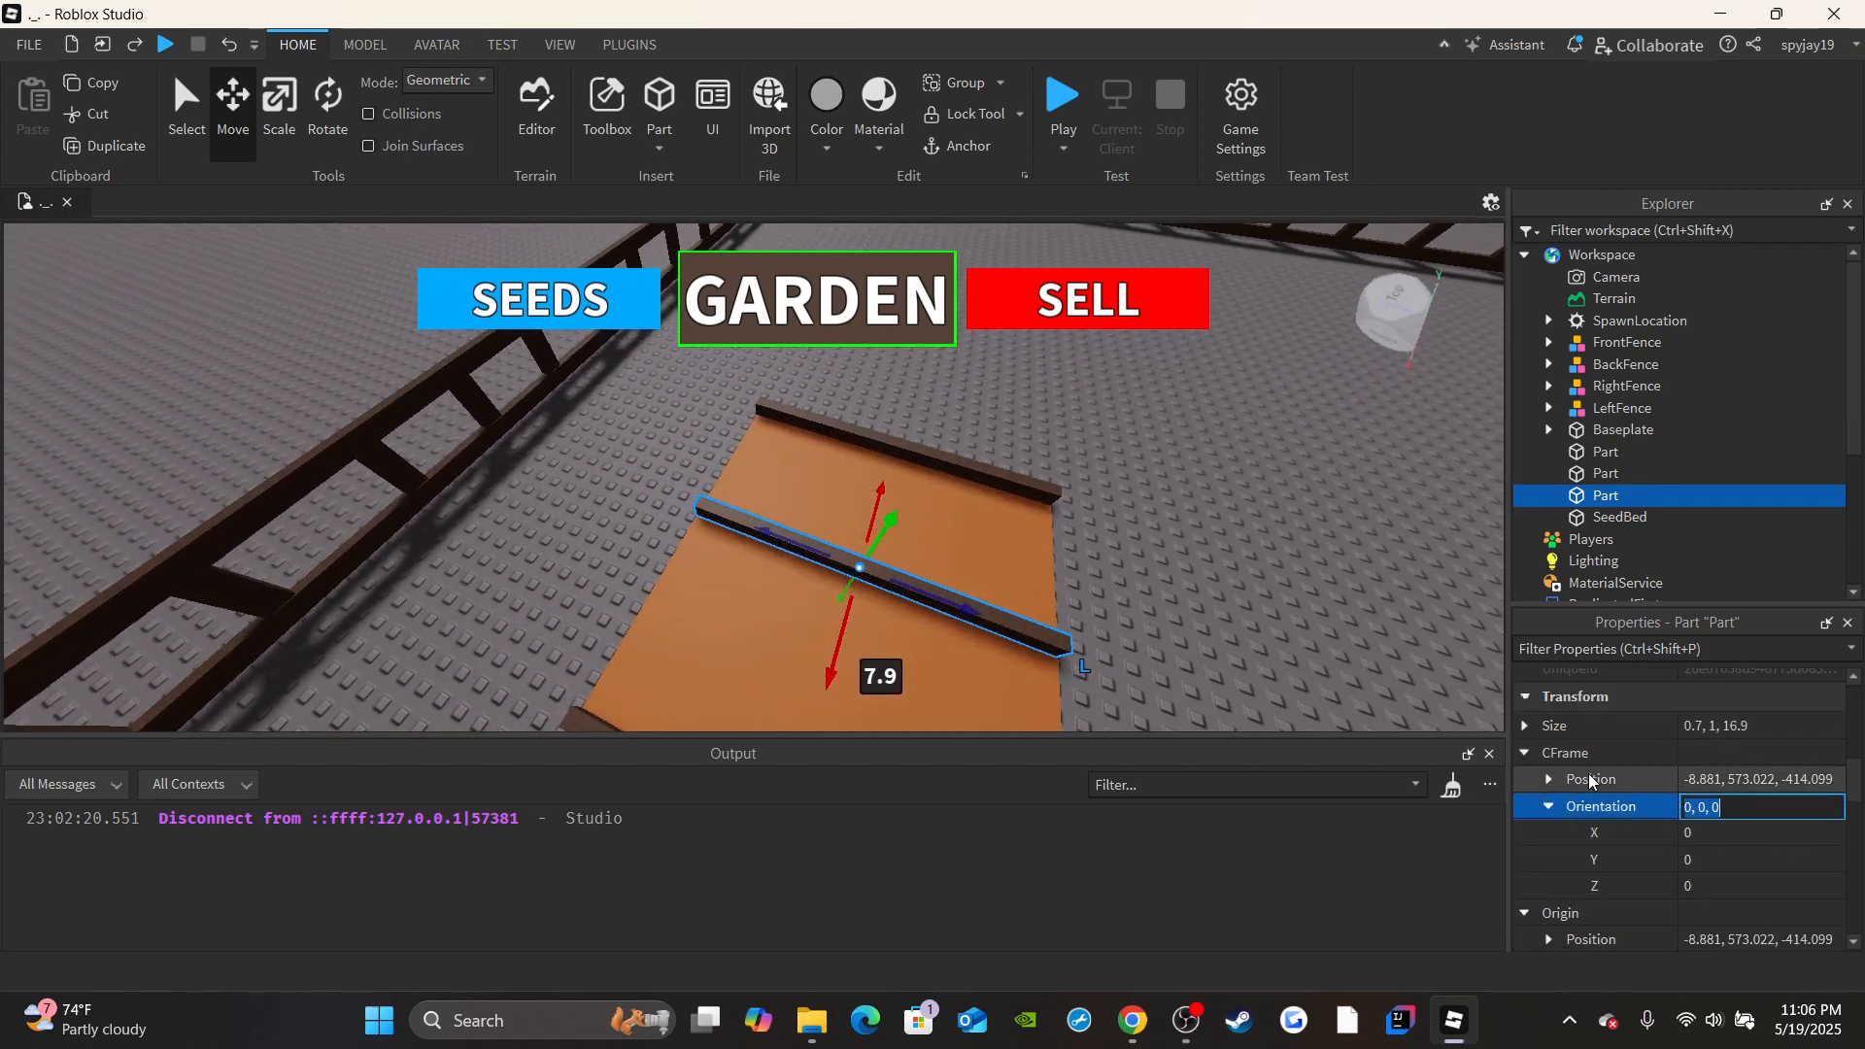
{"action": "left_click", "coordinate": [1717, 887]}
{"action": "left_click", "coordinate": [1689, 859]}
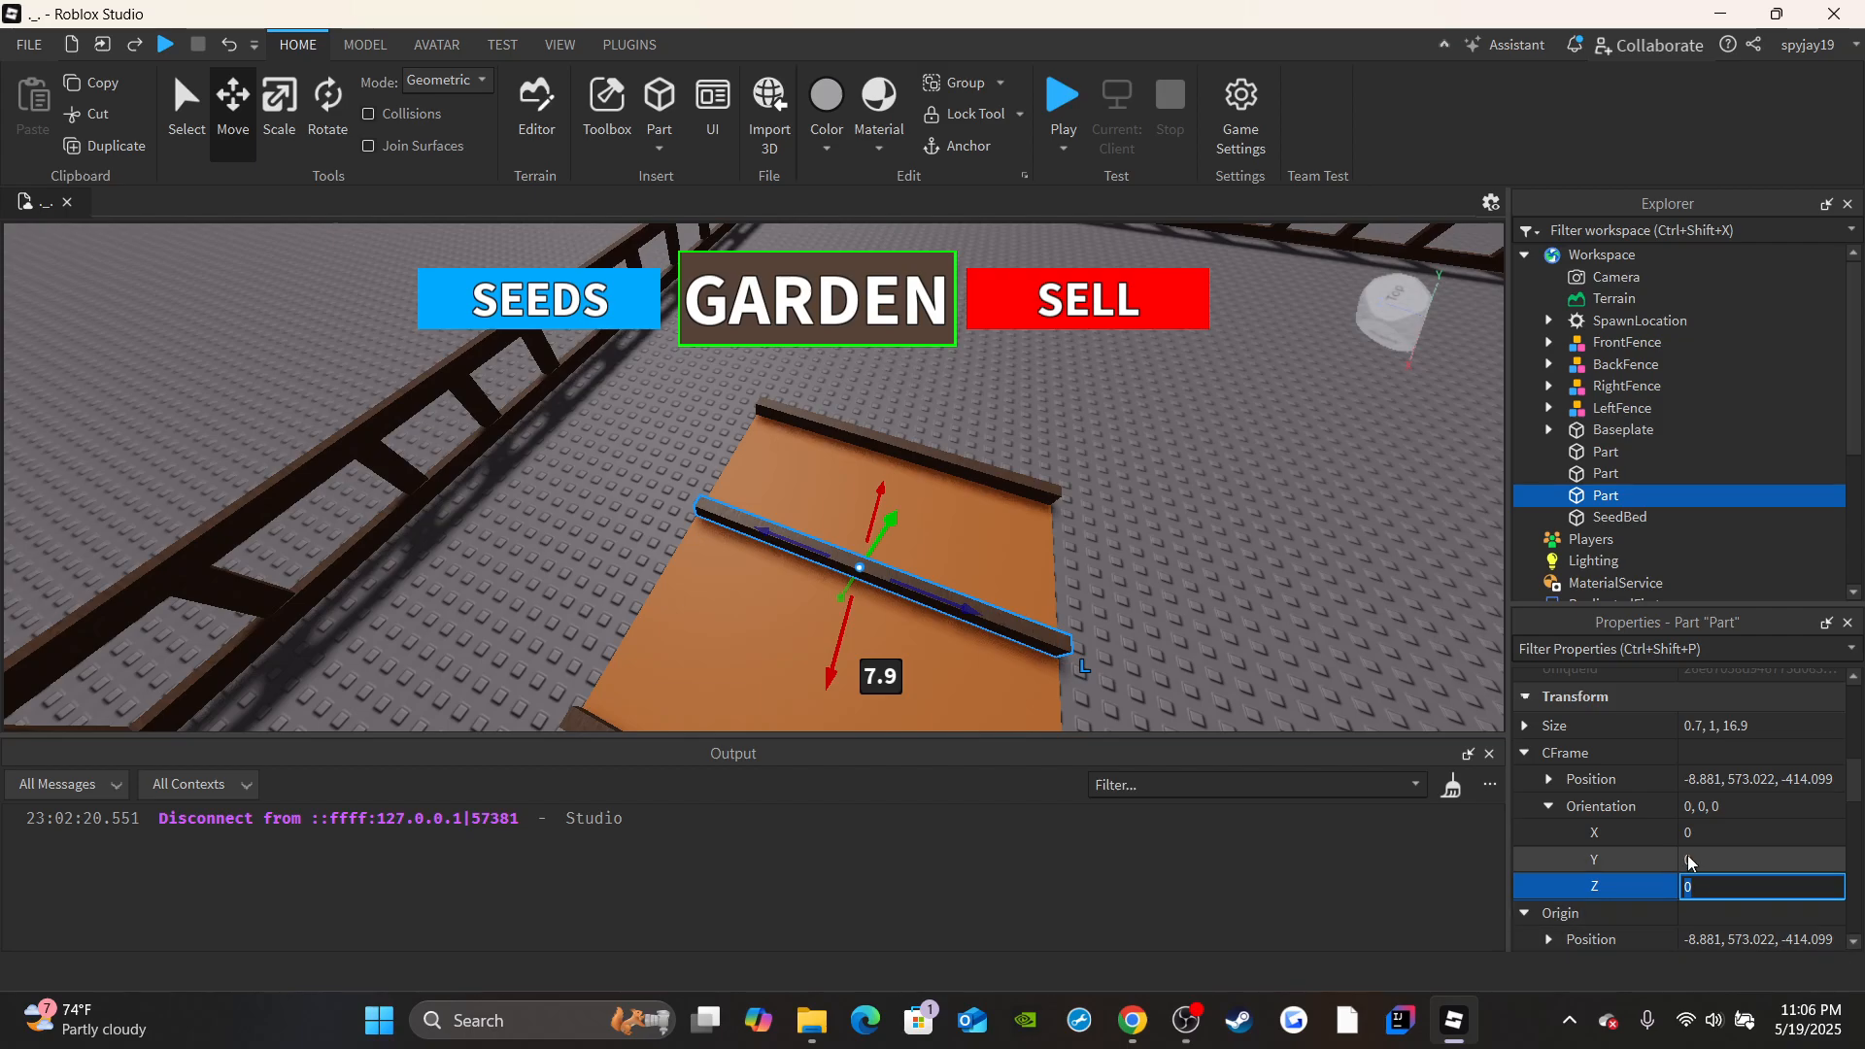
{"action": "key", "text": "Return"}
Move the crosswise strip to an open end edge of the SeedBed, between the two side strips.
{"action": "right_click_drag", "start_coordinate": [616, 519], "coordinate": [617, 563]}
{"action": "scroll", "coordinate": [617, 543], "scroll_direction": "up", "scroll_amount": 3}
{"action": "left_click_drag", "start_coordinate": [939, 401], "coordinate": [742, 514]}
{"action": "left_click", "coordinate": [528, 491]}
{"action": "scroll", "coordinate": [570, 474], "scroll_direction": "up", "scroll_amount": 3}
{"action": "right_click_drag", "start_coordinate": [531, 492], "coordinate": [574, 466]}
{"action": "scroll", "coordinate": [574, 466], "scroll_direction": "down", "scroll_amount": 3}
{"action": "left_click", "coordinate": [1603, 495]}
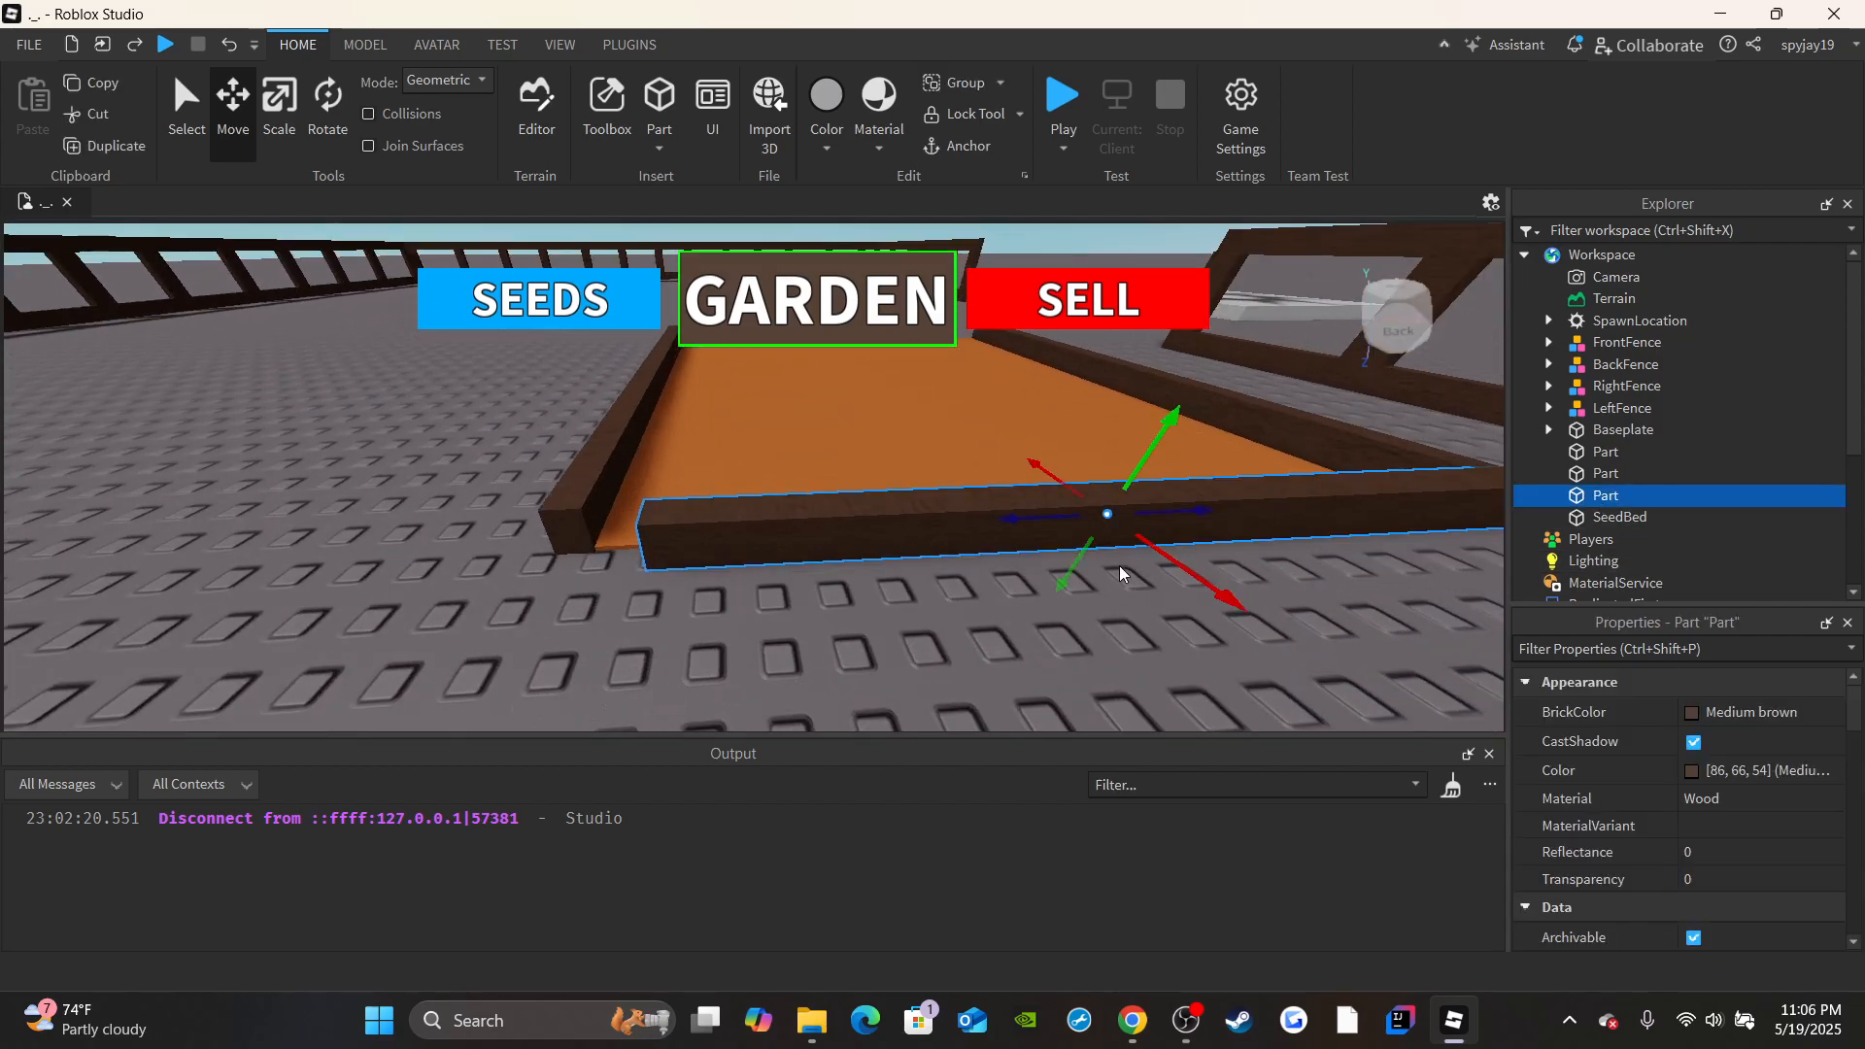
Scale the crosswise strip at its ends so it meets the side strips at the SeedBed's corners.
{"action": "left_click_drag", "start_coordinate": [1060, 522], "coordinate": [965, 495]}
{"action": "key", "text": "d"}
{"action": "left_click", "coordinate": [273, 142]}
{"action": "key", "text": "d"}
{"action": "right_click_drag", "start_coordinate": [965, 496], "coordinate": [1011, 504]}
{"action": "key", "text": "w"}
{"action": "key", "text": "s"}
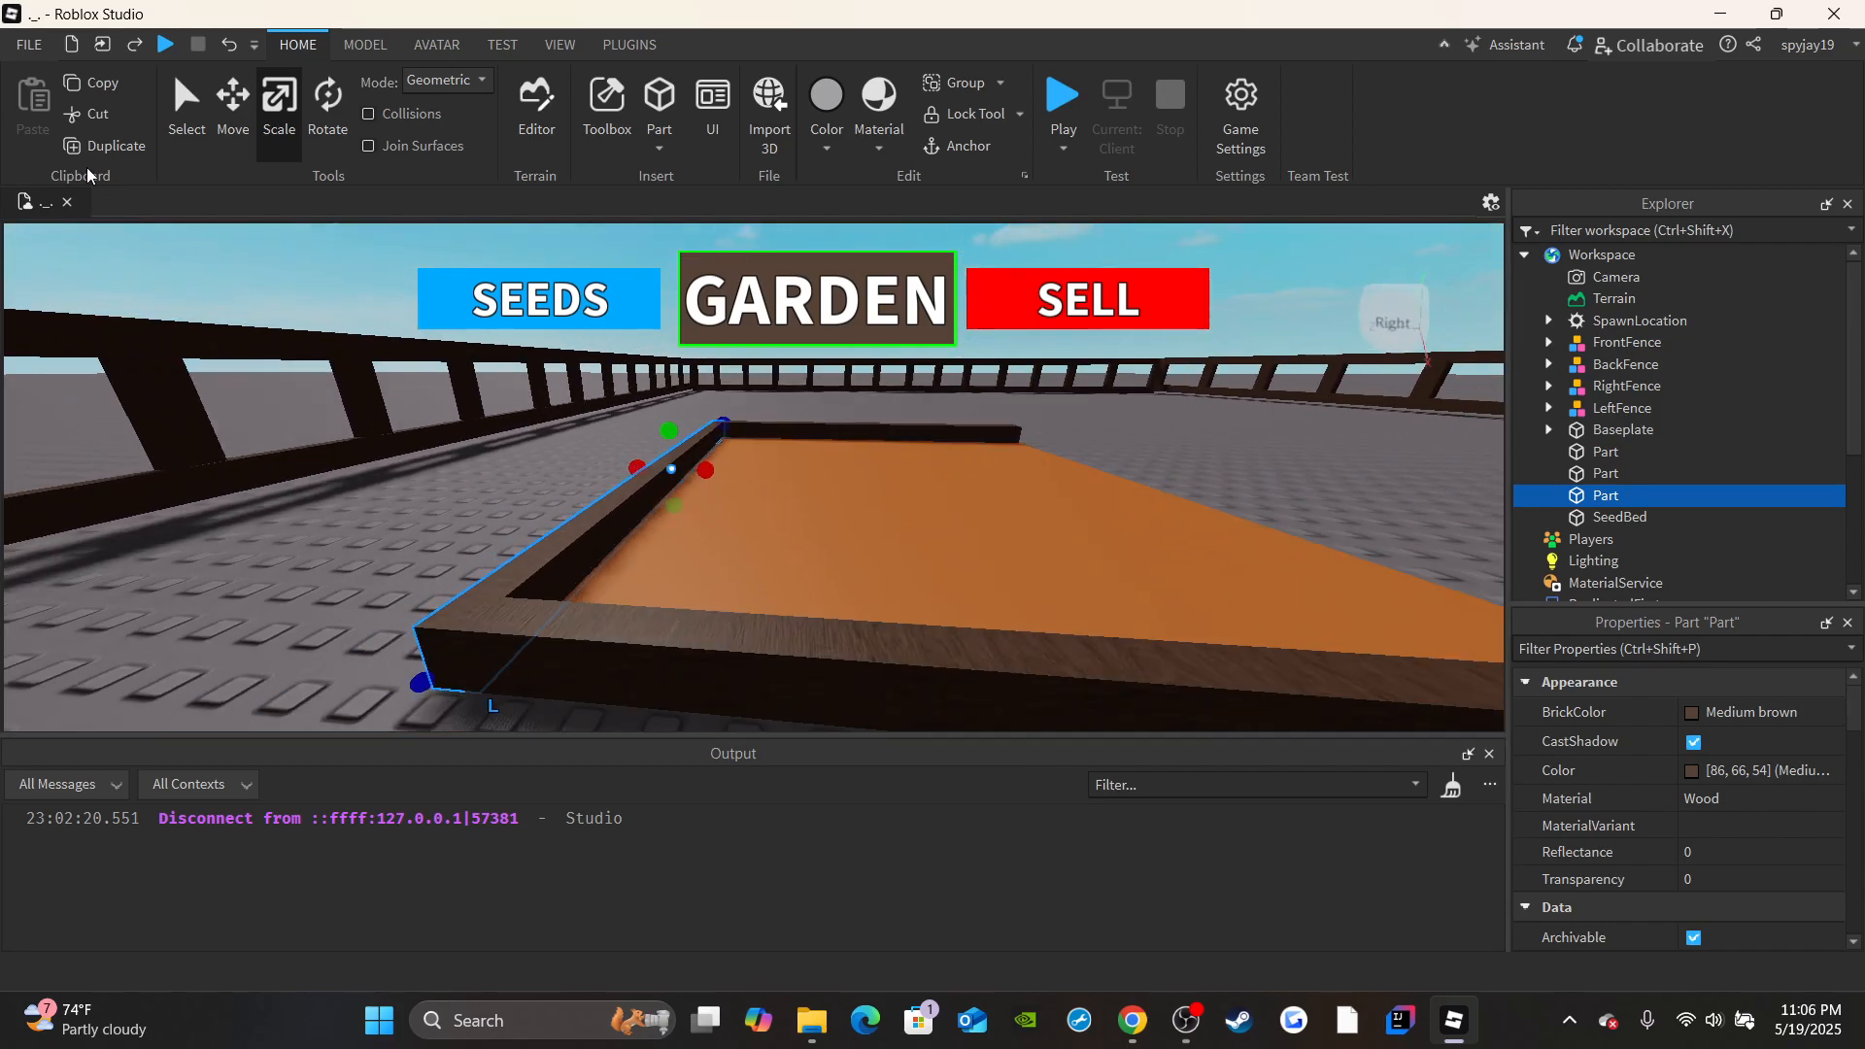
Duplicate the crosswise border strip and move the copy to the SeedBed's opposite open end, closing the wooden frame.
{"action": "left_click", "coordinate": [80, 155]}
{"action": "left_click", "coordinate": [237, 133]}
{"action": "key", "text": "d"}
{"action": "left_click_drag", "start_coordinate": [734, 470], "coordinate": [884, 525]}
{"action": "key", "text": "d"}
{"action": "right_click_drag", "start_coordinate": [884, 526], "coordinate": [923, 524]}
{"action": "key", "text": "s"}
{"action": "left_click_drag", "start_coordinate": [945, 471], "coordinate": [944, 483]}
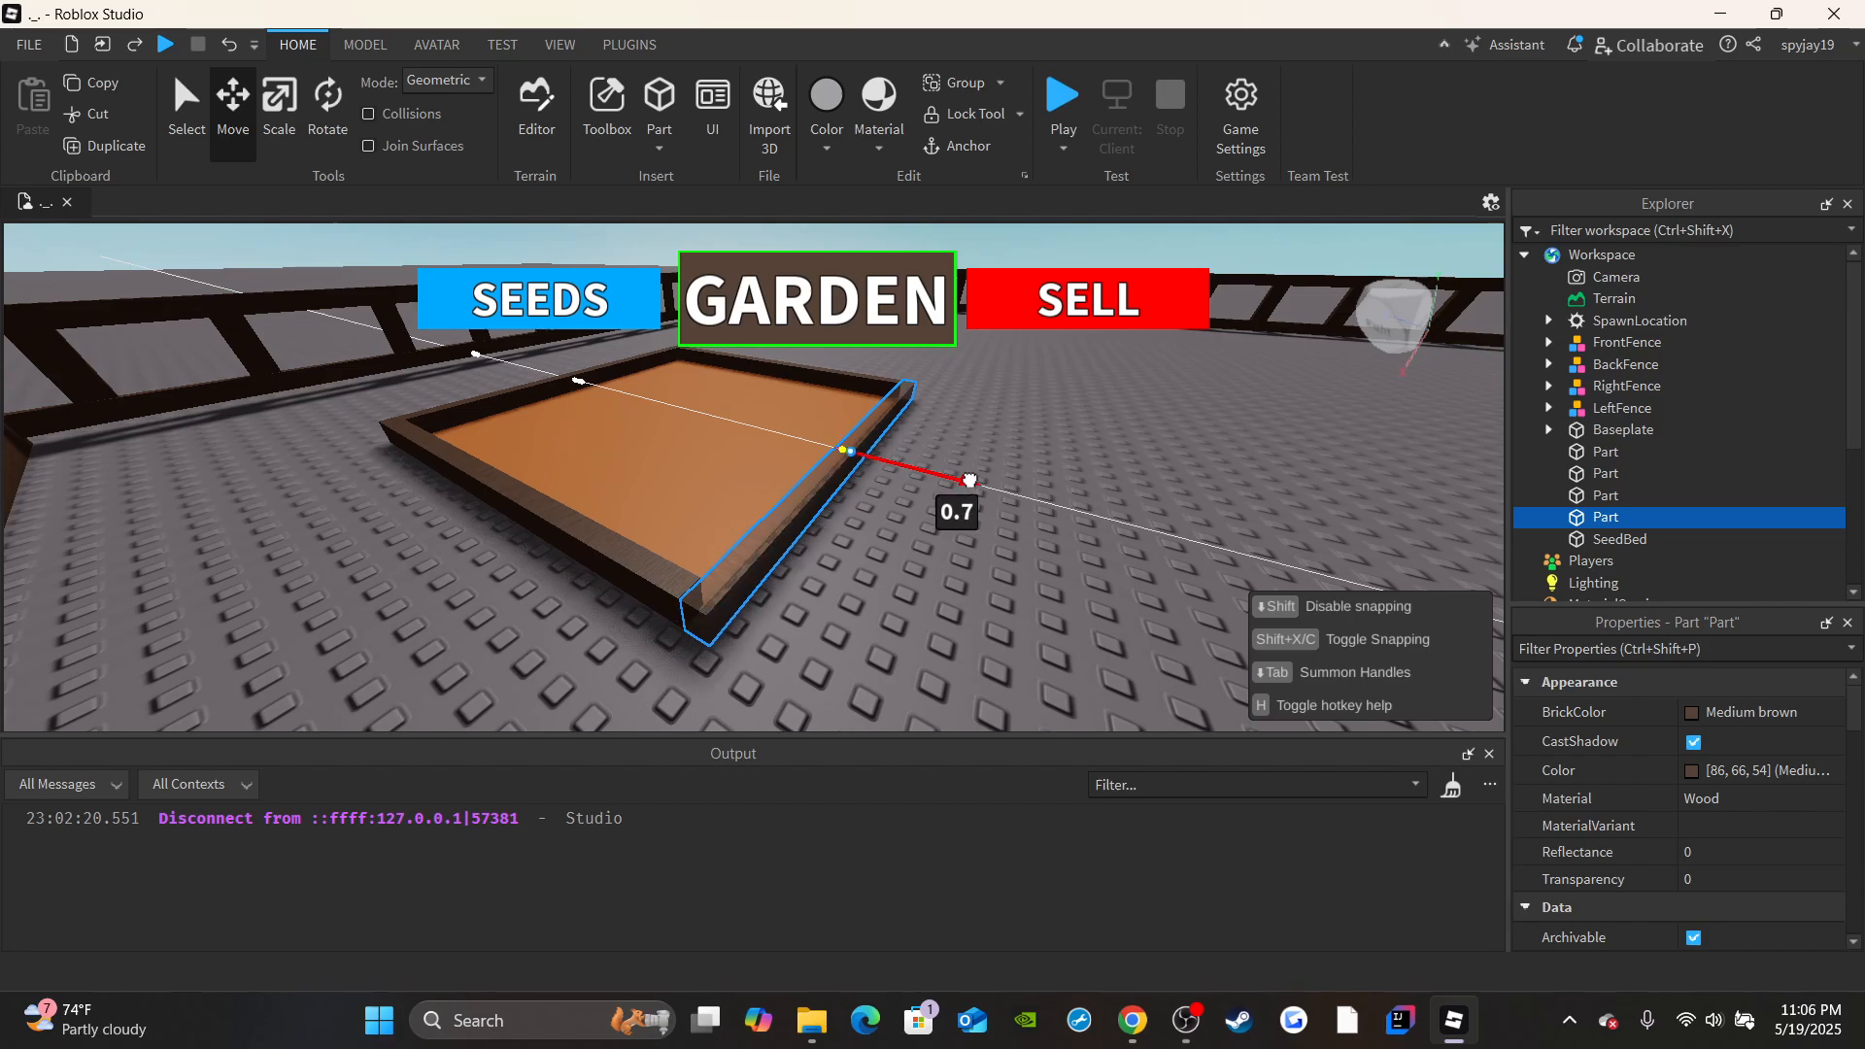
Select the SeedBed together with its four border strips and anchor all five parts.
{"action": "left_click", "coordinate": [939, 604]}
{"action": "key", "text": "a"}
{"action": "right_click_drag", "start_coordinate": [939, 598], "coordinate": [981, 530]}
{"action": "key", "text": "s"}
{"action": "key", "text": "d"}
{"action": "scroll", "coordinate": [1108, 495], "scroll_direction": "down", "scroll_amount": 3}
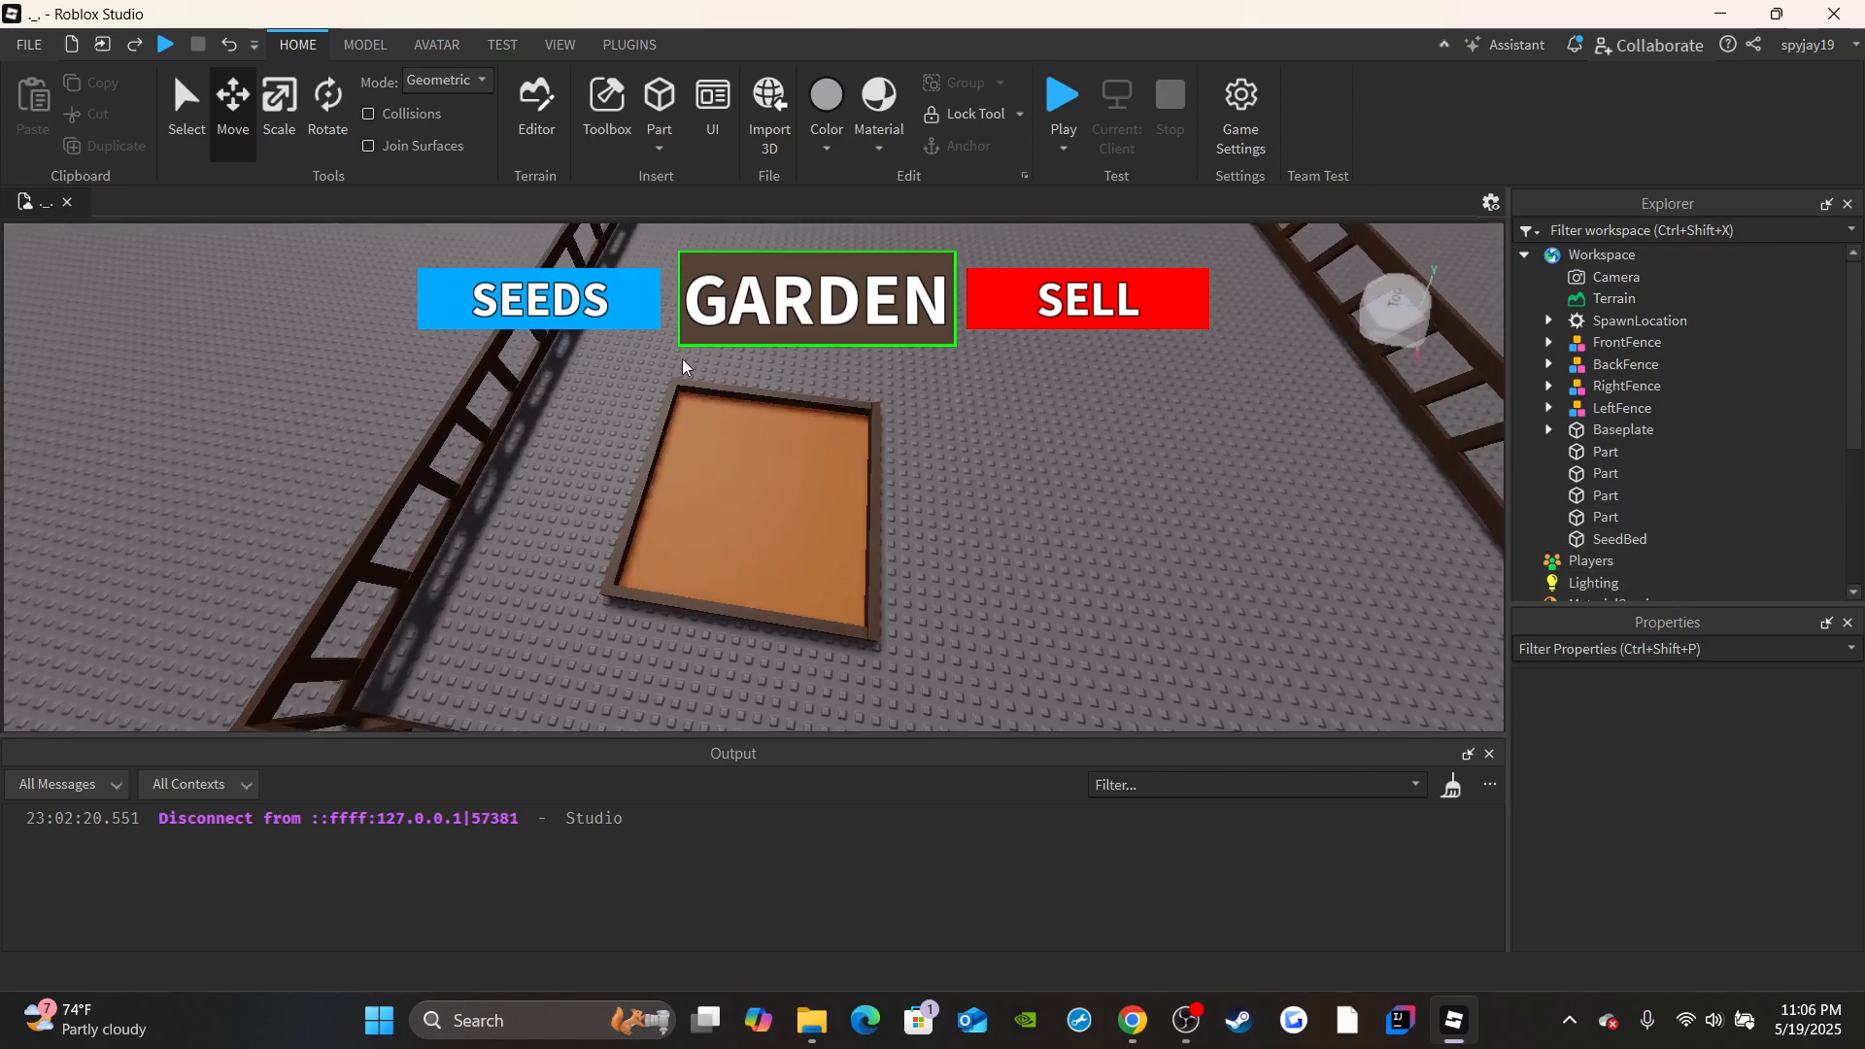
{"action": "left_click_drag", "start_coordinate": [668, 359], "coordinate": [902, 657]}
{"action": "left_click", "coordinate": [1047, 539]}
{"action": "left_click_drag", "start_coordinate": [620, 391], "coordinate": [872, 615]}
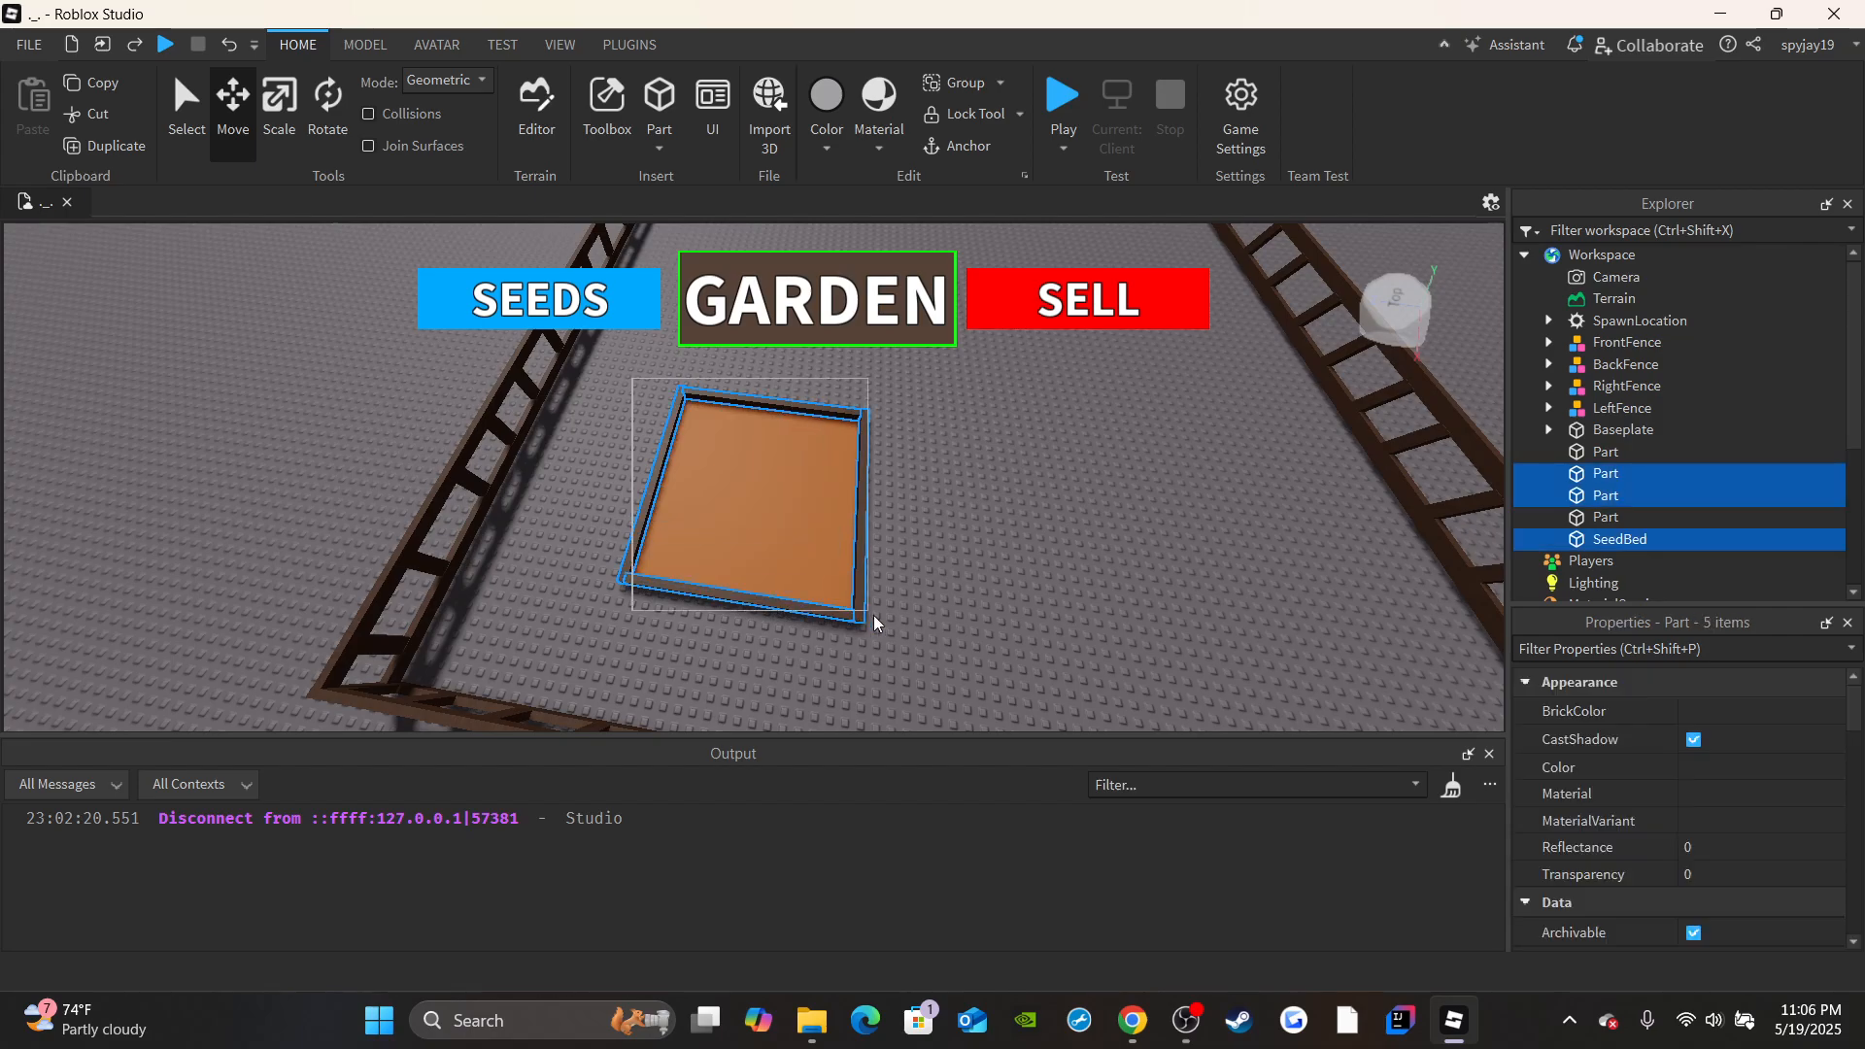
{"action": "scroll", "coordinate": [1739, 757], "scroll_direction": "down", "scroll_amount": 3}
{"action": "scroll", "coordinate": [1738, 811], "scroll_direction": "down", "scroll_amount": 5}
{"action": "left_click", "coordinate": [1696, 841]}
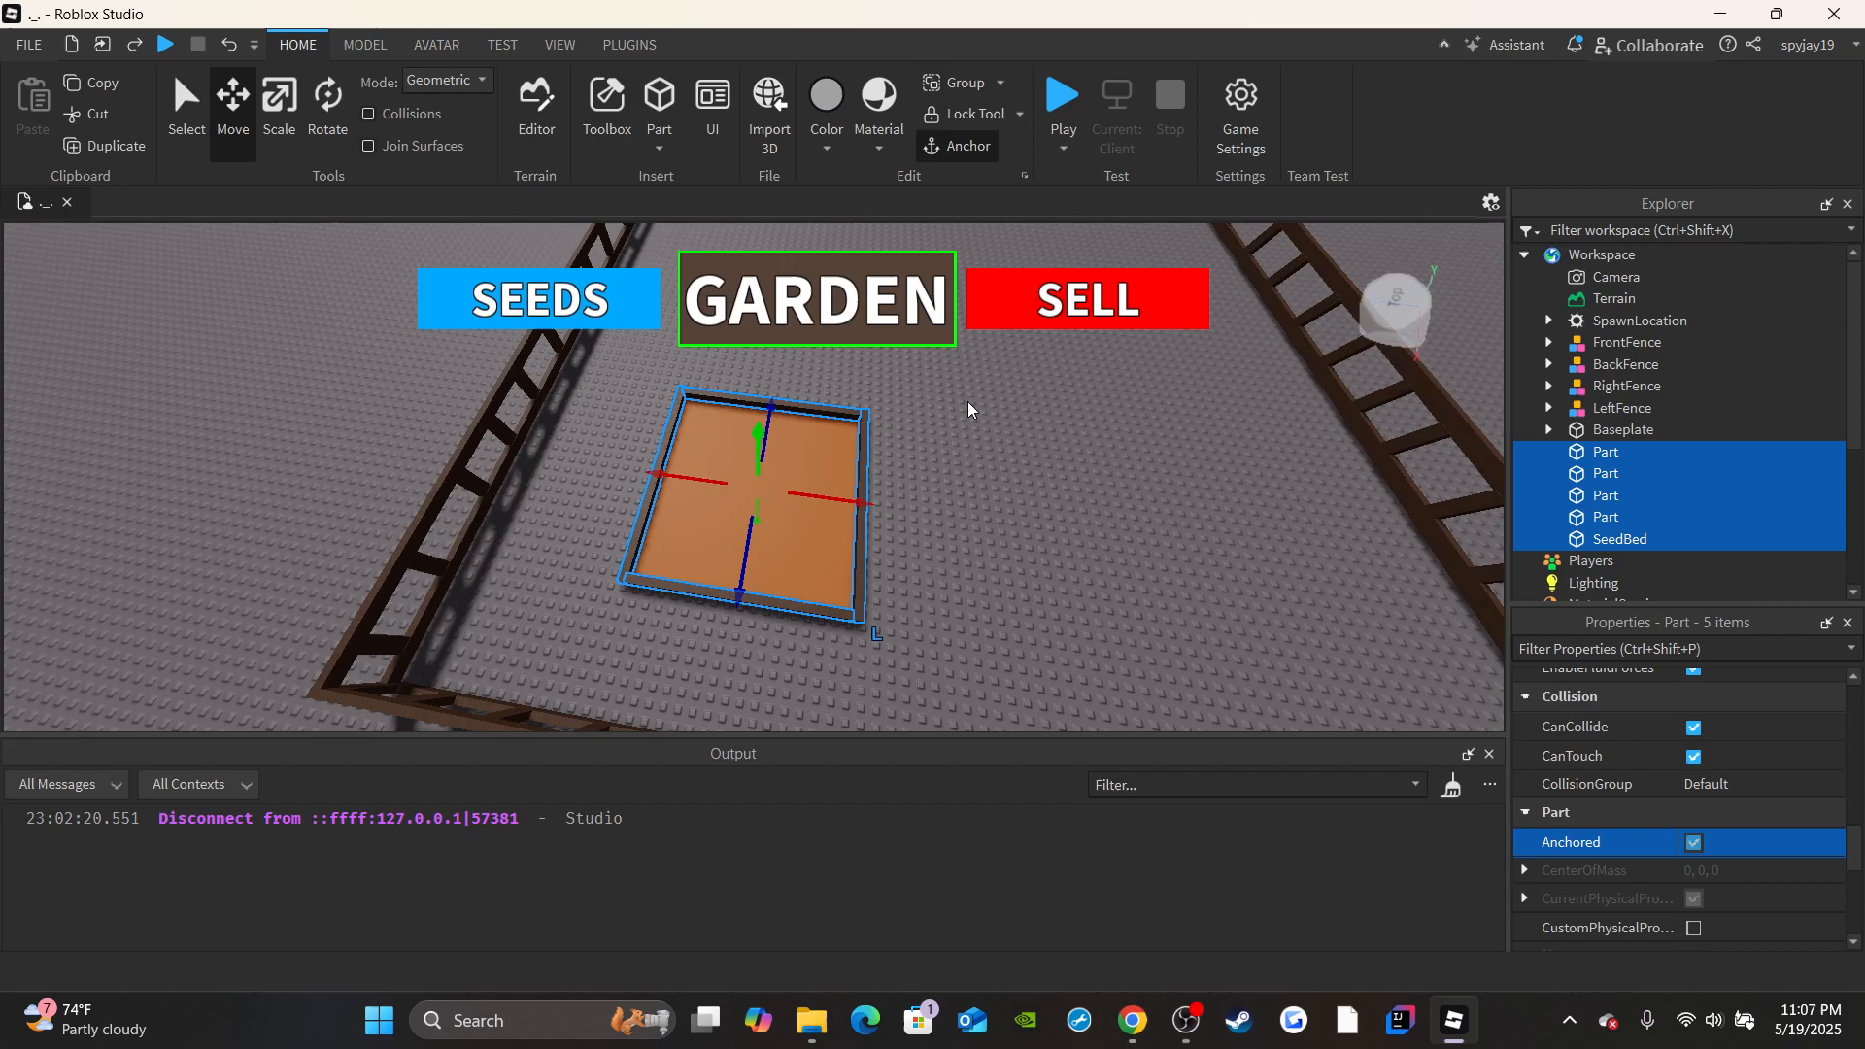
Group the selected SeedBed and border strips as a model and open the model's name for editing.
{"action": "right_click", "coordinate": [1607, 507]}
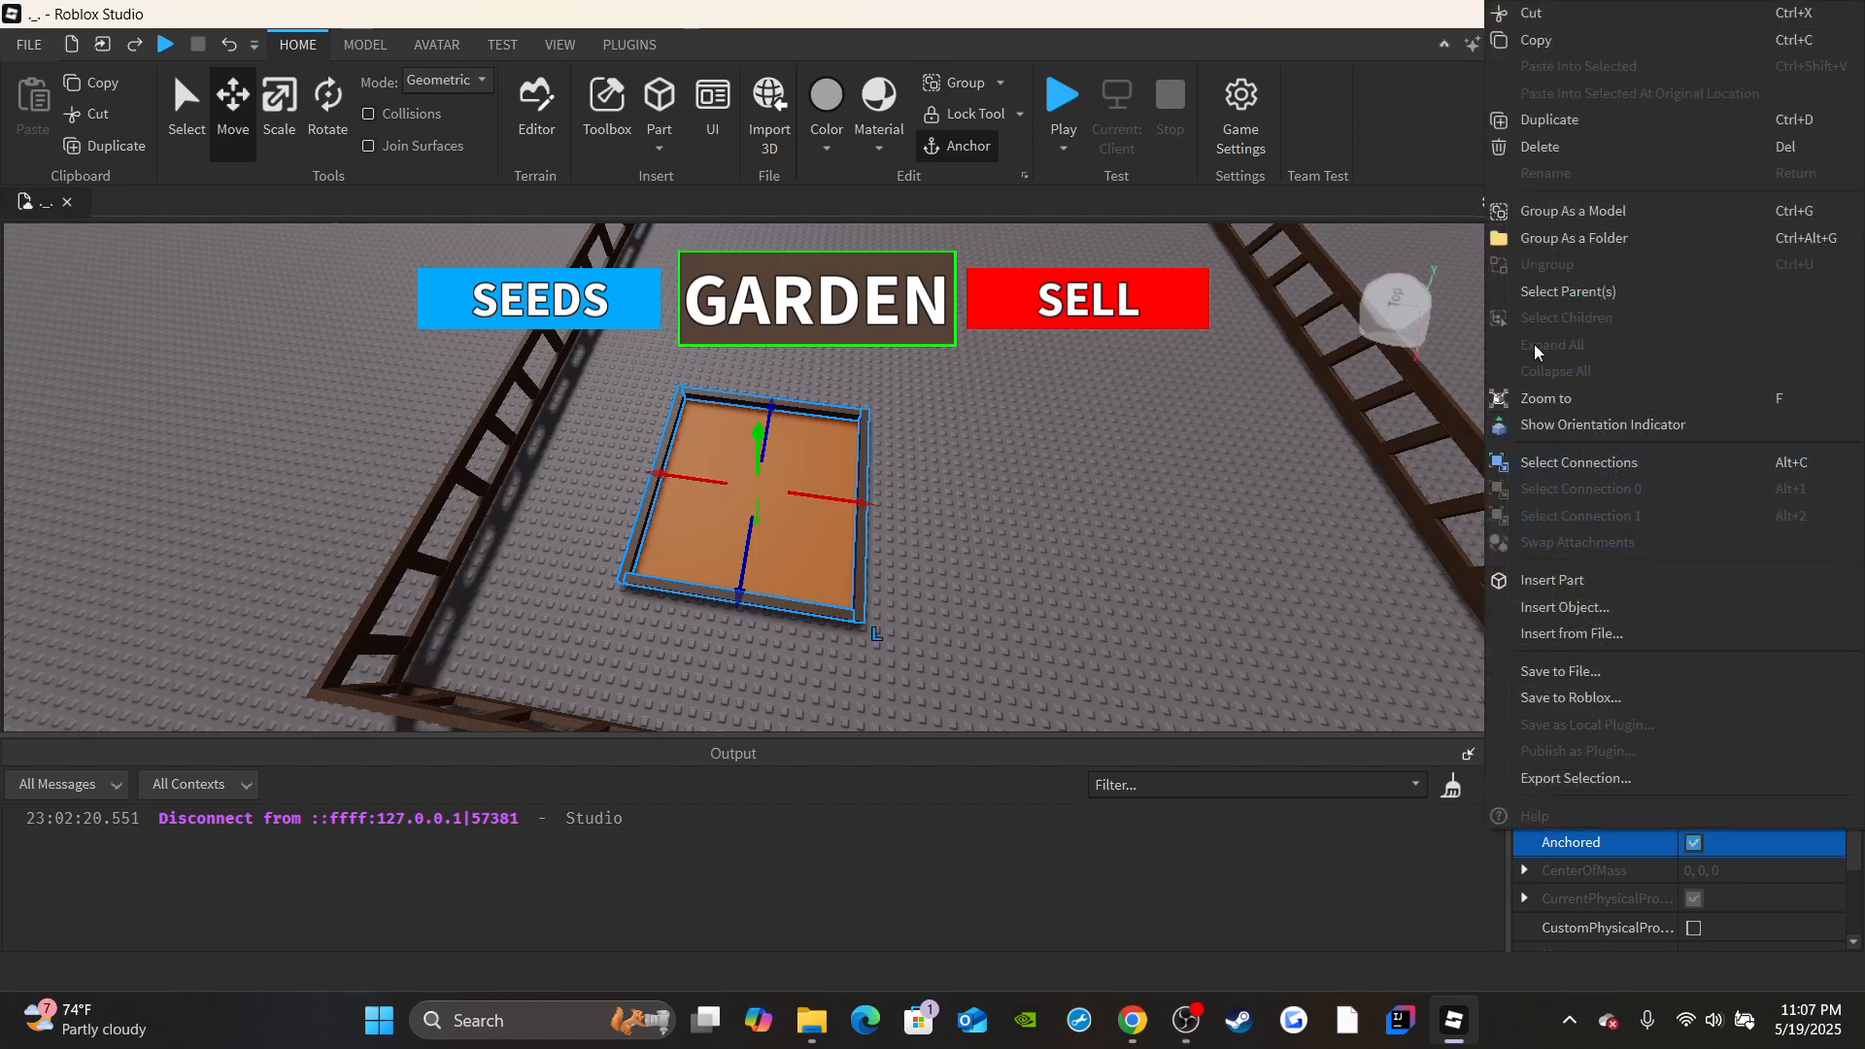
{"action": "left_click", "coordinate": [1554, 219]}
{"action": "scroll", "coordinate": [987, 469], "scroll_direction": "up", "scroll_amount": 3}
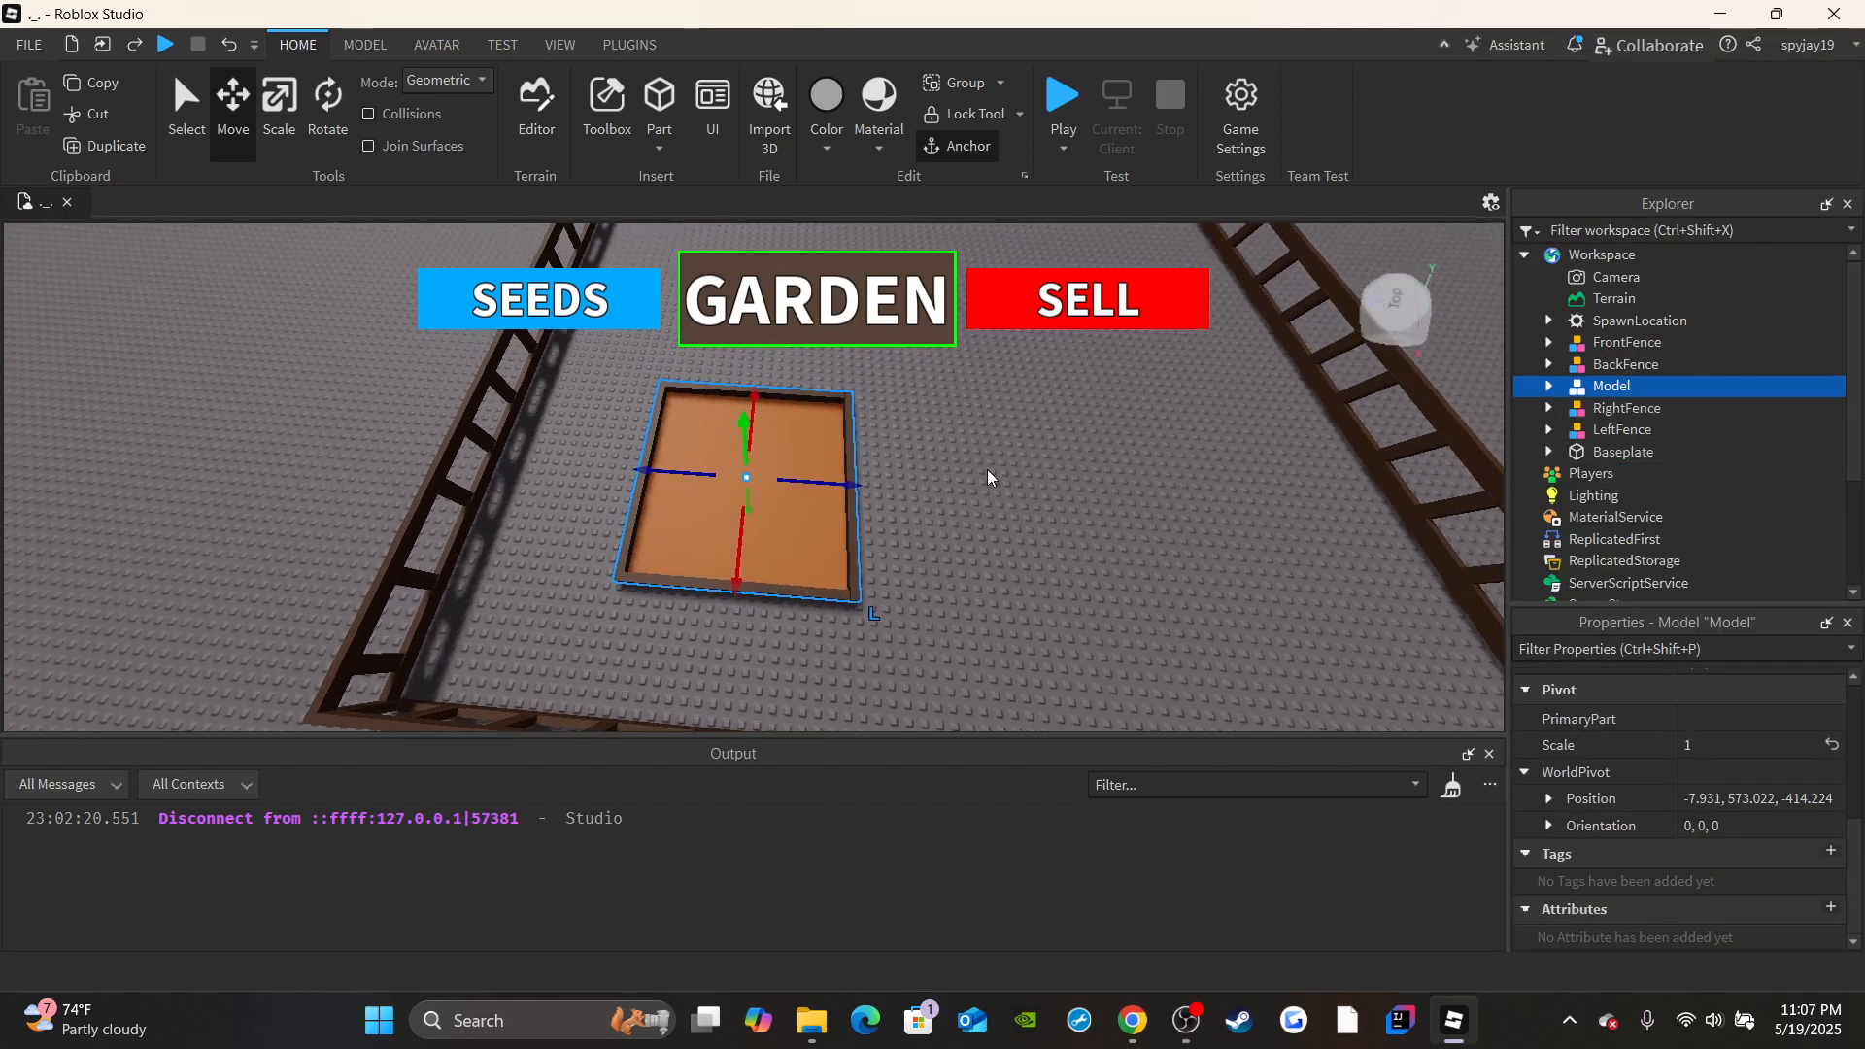
{"action": "scroll", "coordinate": [1729, 811], "scroll_direction": "up", "scroll_amount": 4}
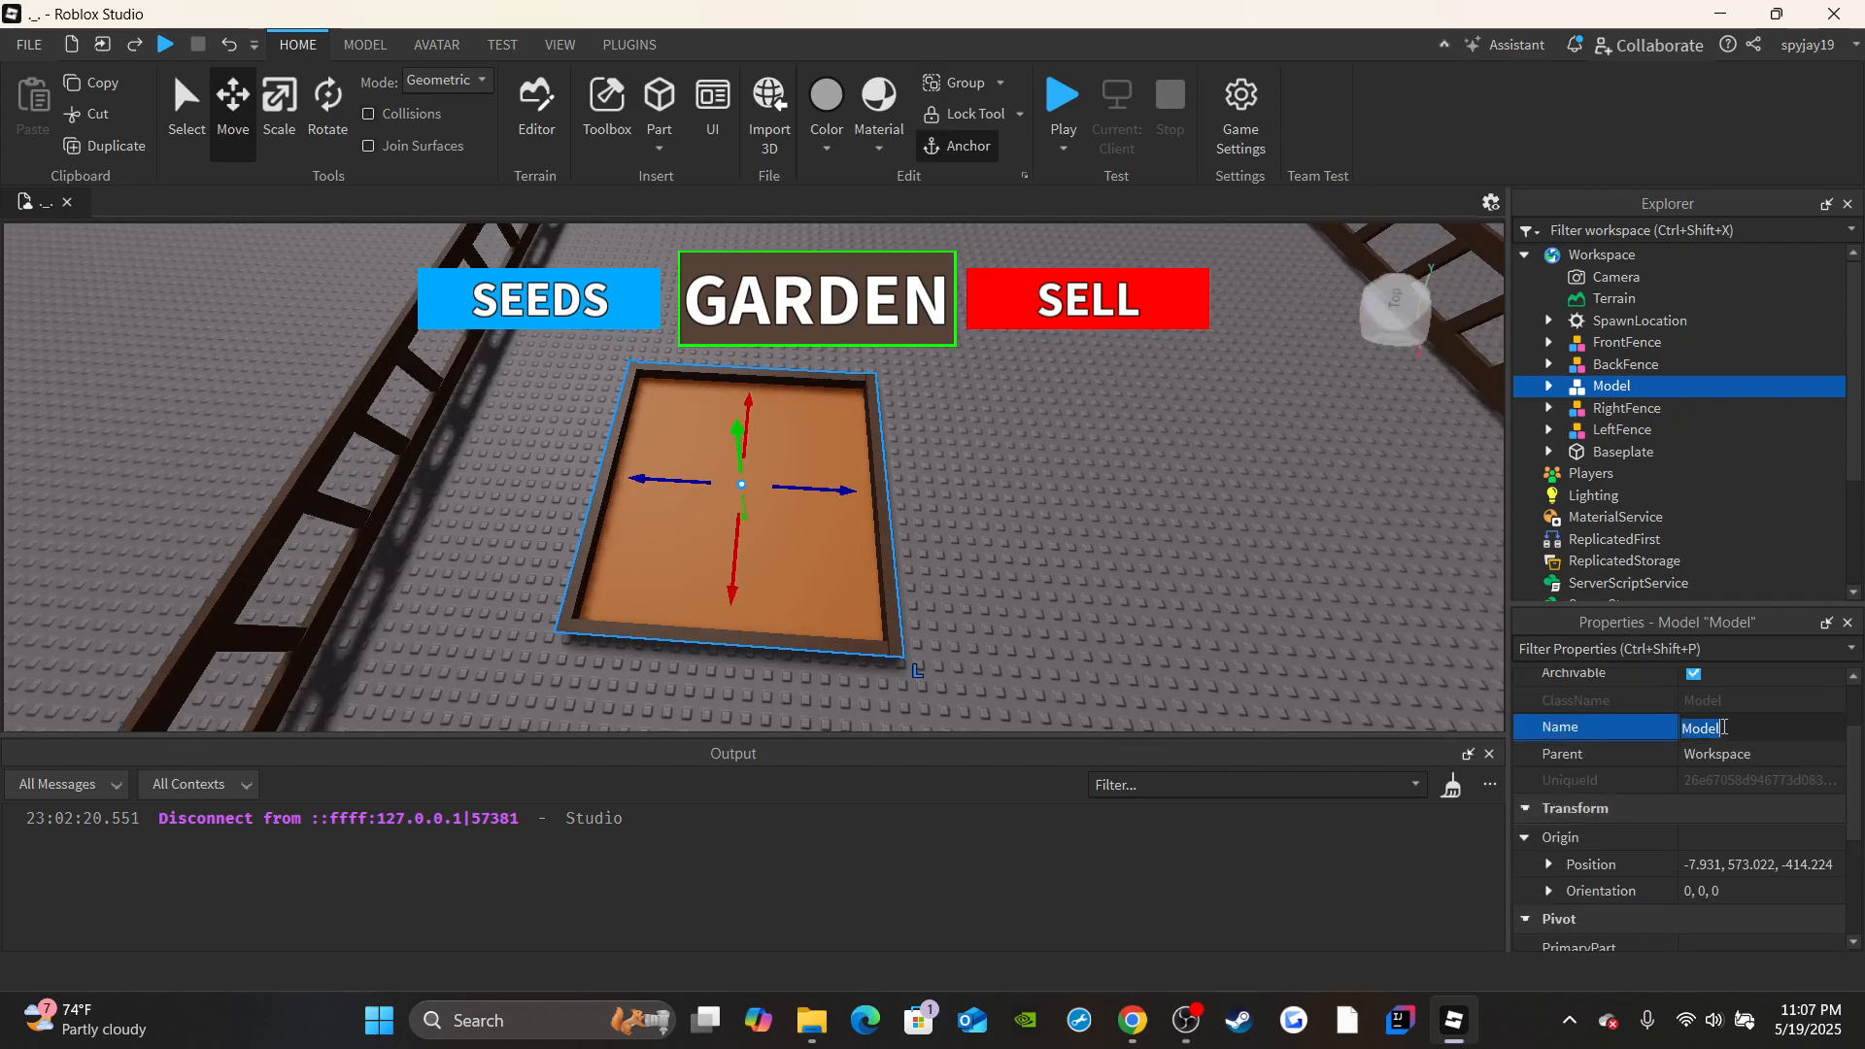
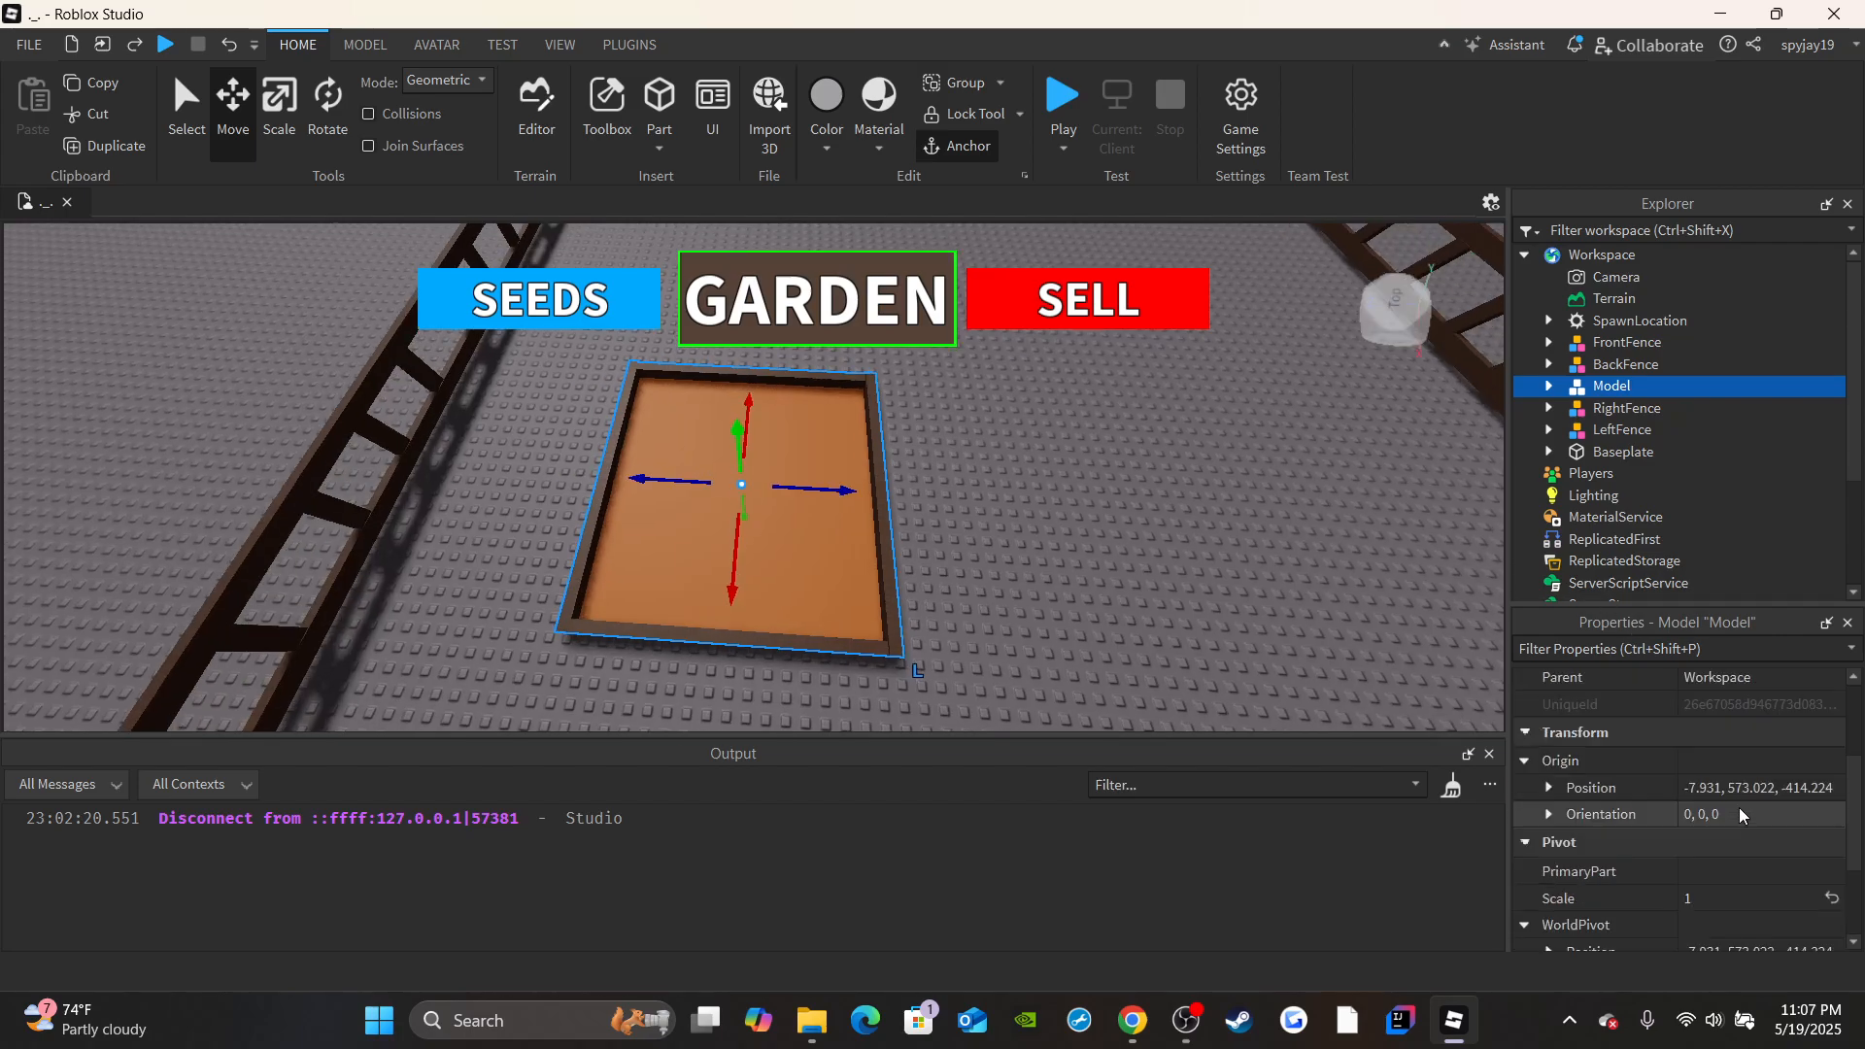
Check which parts the SeedBed1 model contains and clear the selection.
{"action": "left_click", "coordinate": [1546, 387]}
{"action": "left_click", "coordinate": [1641, 495]}
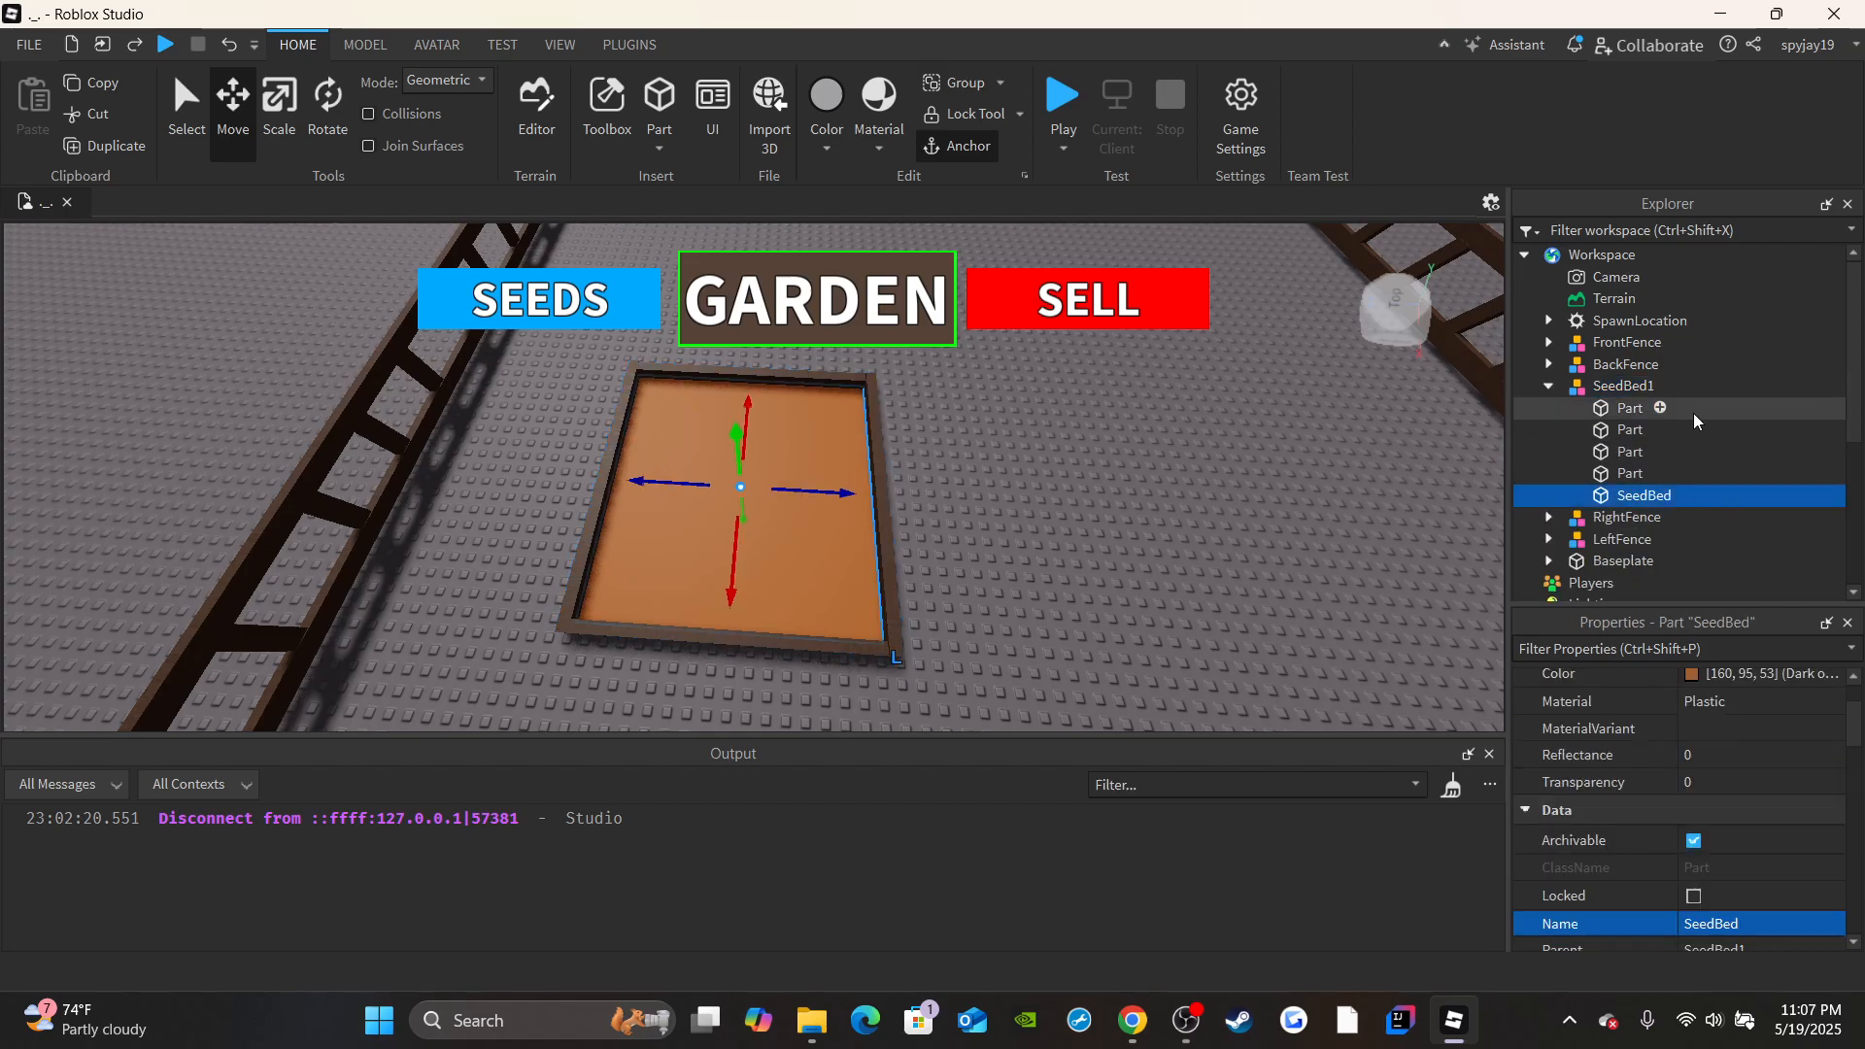
{"action": "left_click", "coordinate": [1547, 388]}
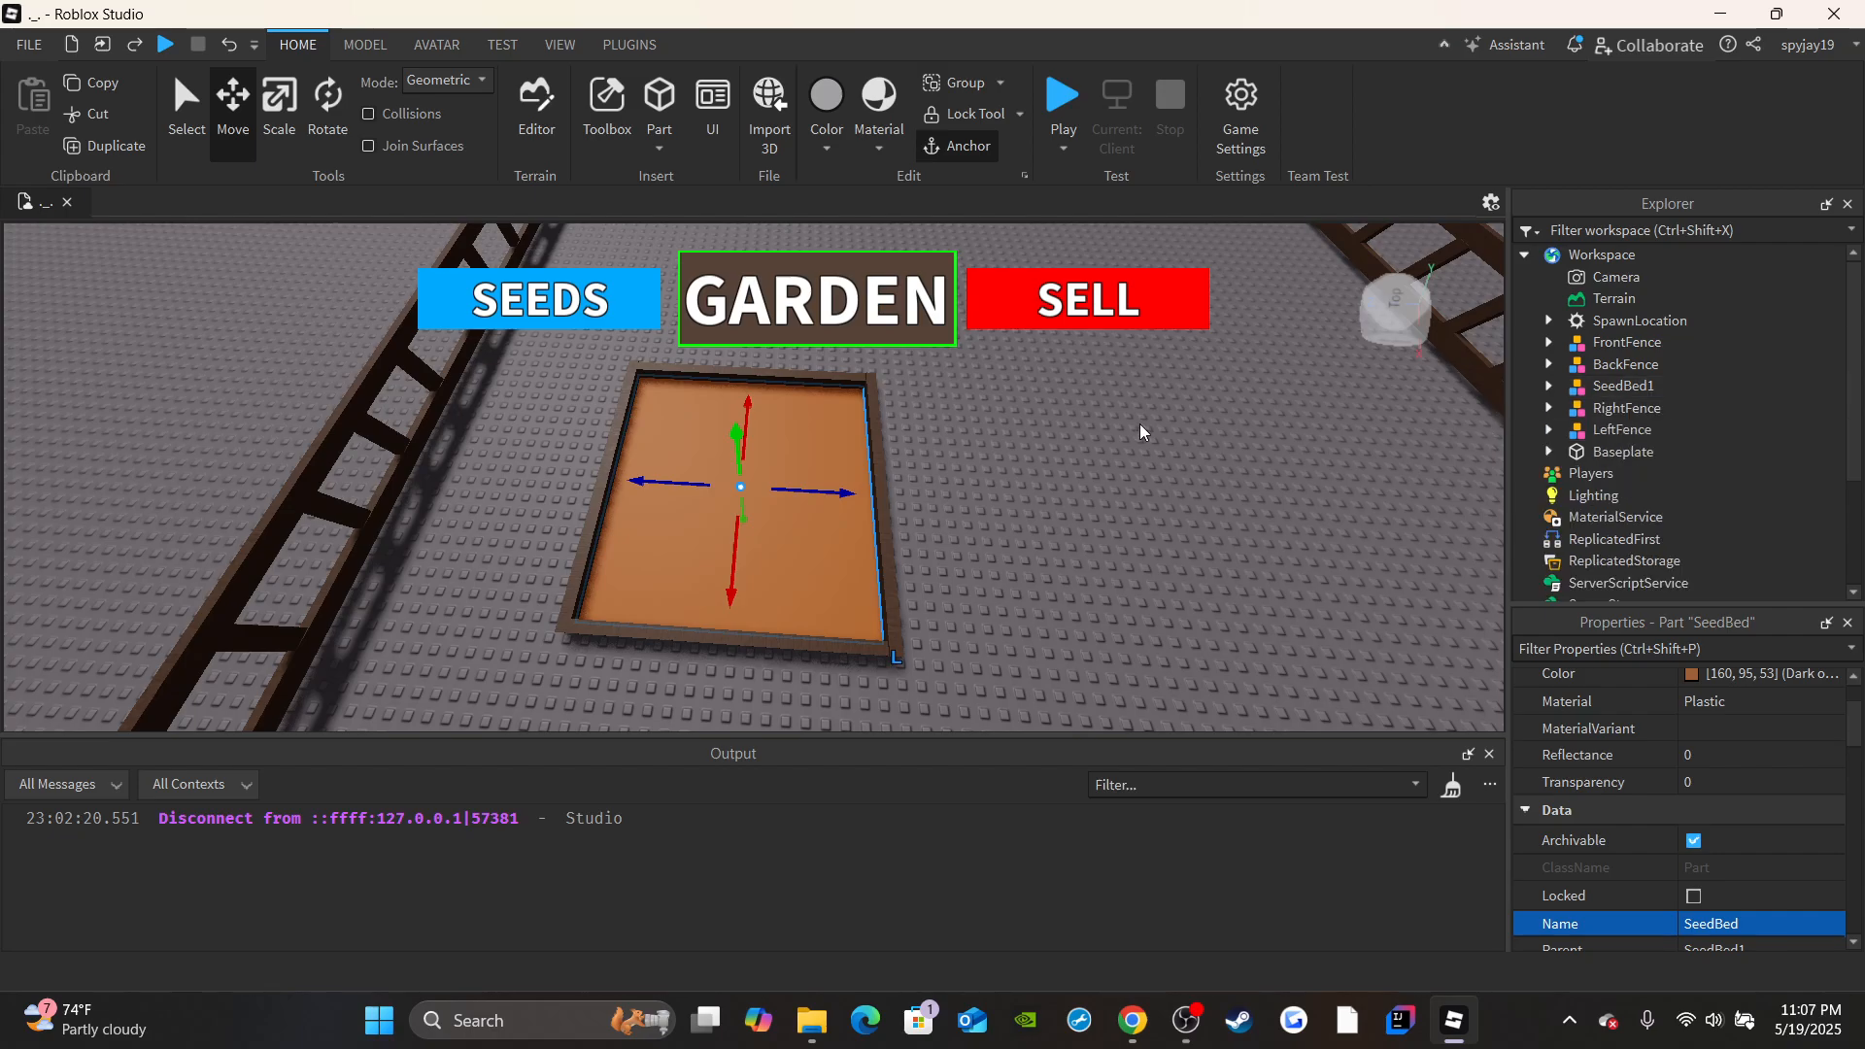
{"action": "left_click", "coordinate": [1056, 481]}
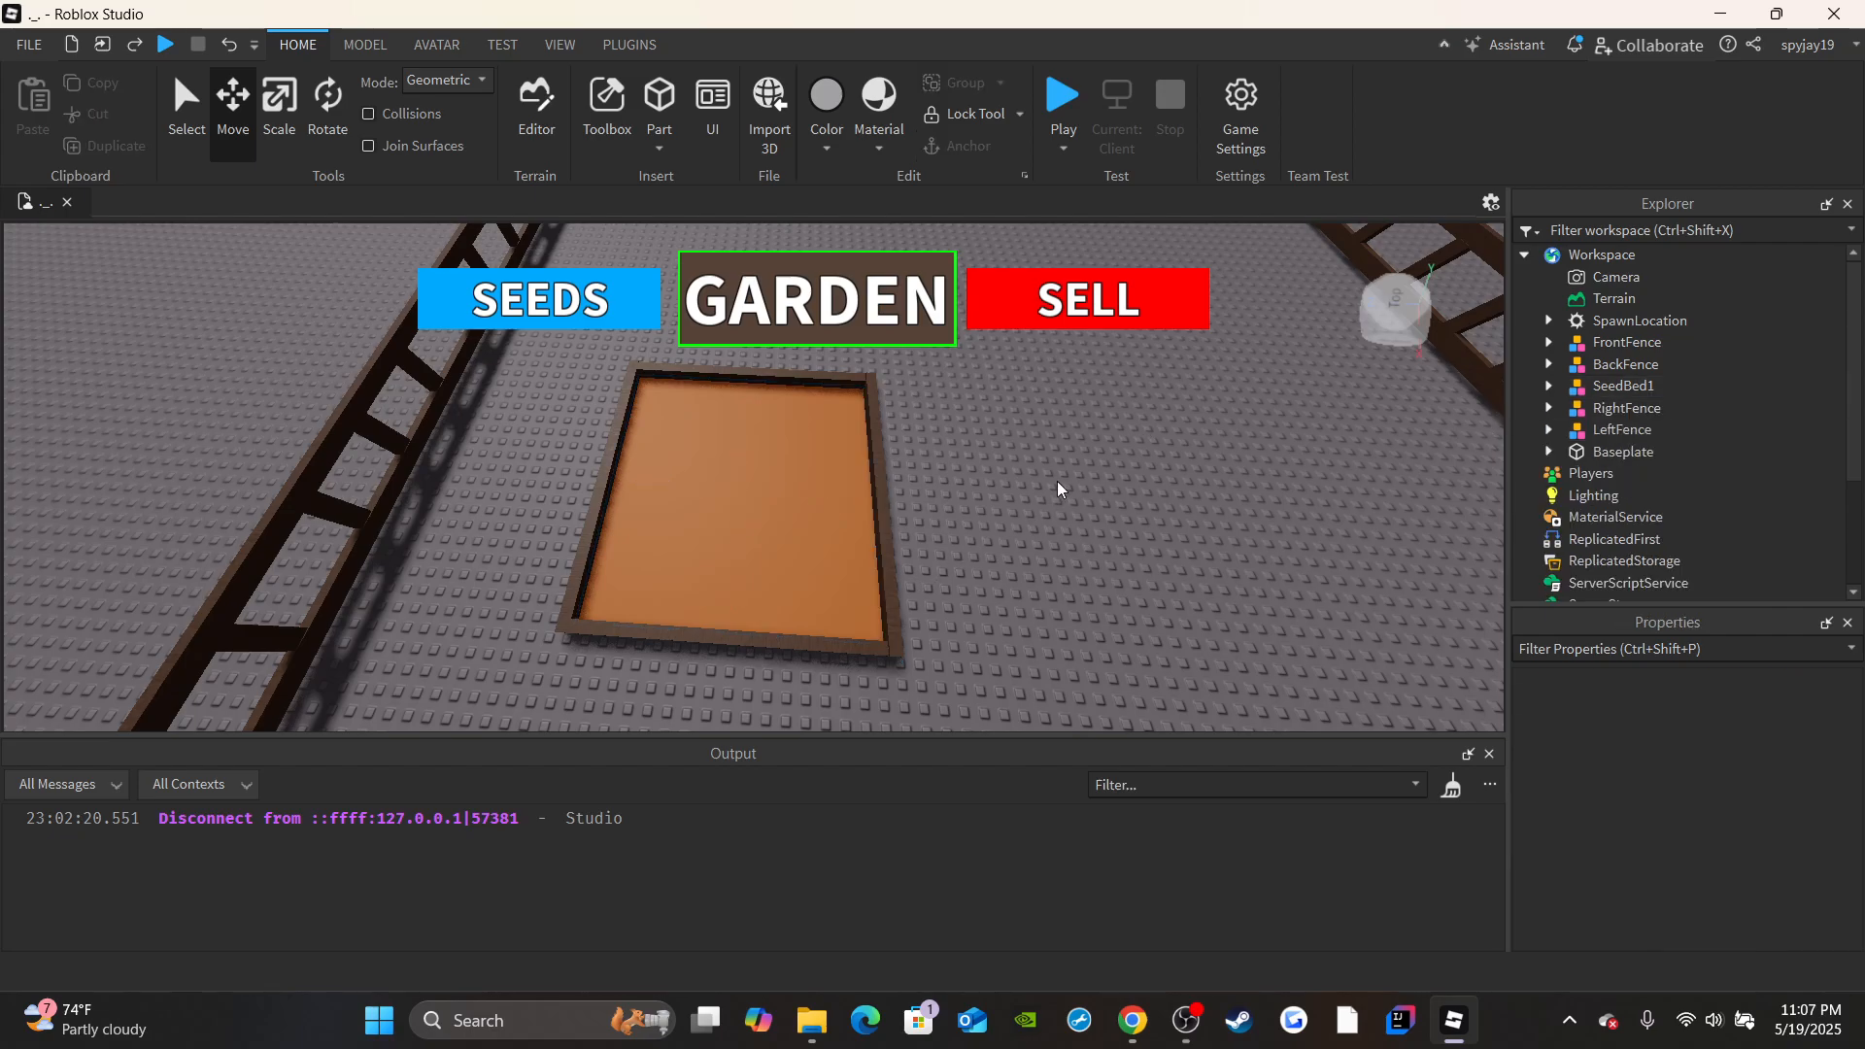
Duplicate the SeedBed1 model twice and space the copies into a column of three beds along the side fence.
{"action": "scroll", "coordinate": [1057, 480], "scroll_direction": "down", "scroll_amount": 3}
{"action": "right_click_drag", "start_coordinate": [1057, 481], "coordinate": [1098, 491]}
{"action": "left_click_drag", "start_coordinate": [776, 514], "coordinate": [700, 603]}
{"action": "left_click", "coordinate": [970, 566]}
{"action": "right_click_drag", "start_coordinate": [970, 565], "coordinate": [872, 522]}
{"action": "left_click", "coordinate": [702, 497]}
{"action": "key", "text": "ctrl+d"}
{"action": "left_click_drag", "start_coordinate": [651, 544], "coordinate": [1031, 493]}
{"action": "right_click_drag", "start_coordinate": [1043, 505], "coordinate": [1074, 540]}
{"action": "scroll", "coordinate": [845, 571], "scroll_direction": "down", "scroll_amount": 3}
{"action": "left_click", "coordinate": [835, 573]}
{"action": "scroll", "coordinate": [826, 602], "scroll_direction": "down", "scroll_amount": 2}
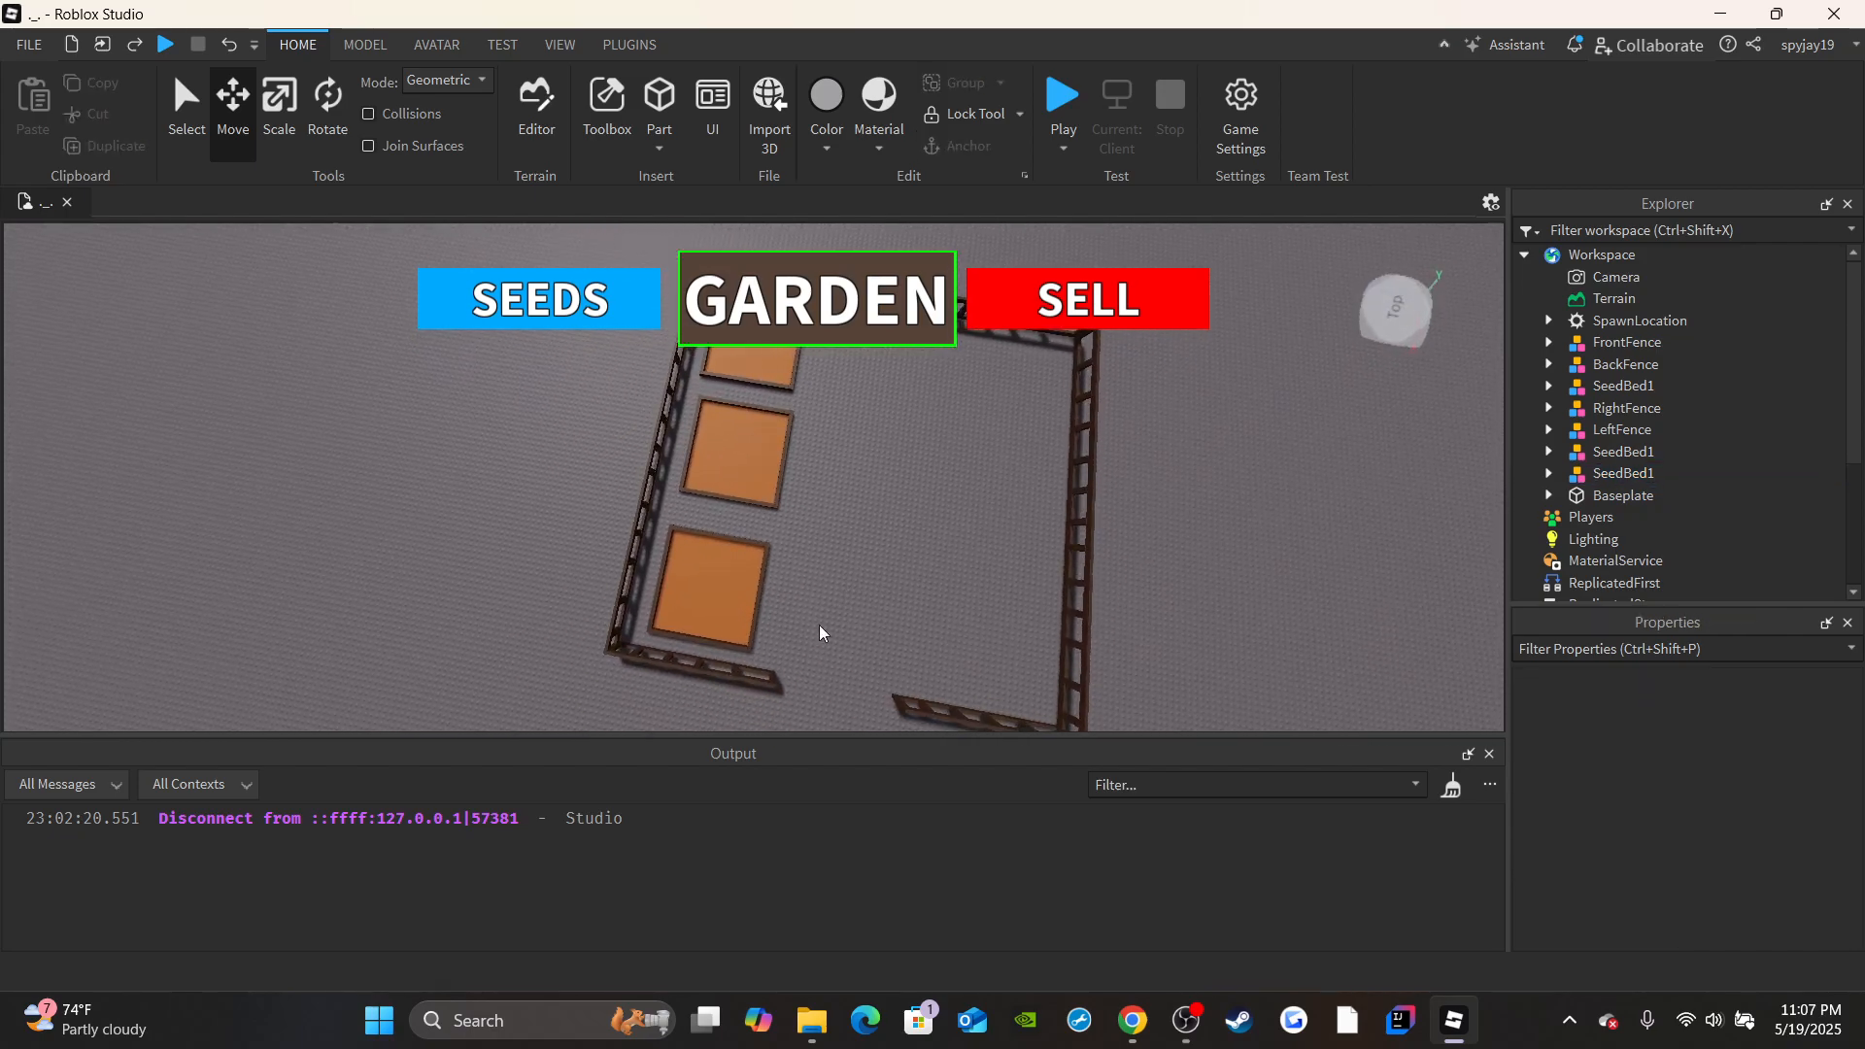
Select the column of three seed beds and duplicate it twice across the plot to form a three-by-three grid.
{"action": "left_click_drag", "start_coordinate": [741, 433], "coordinate": [731, 435]}
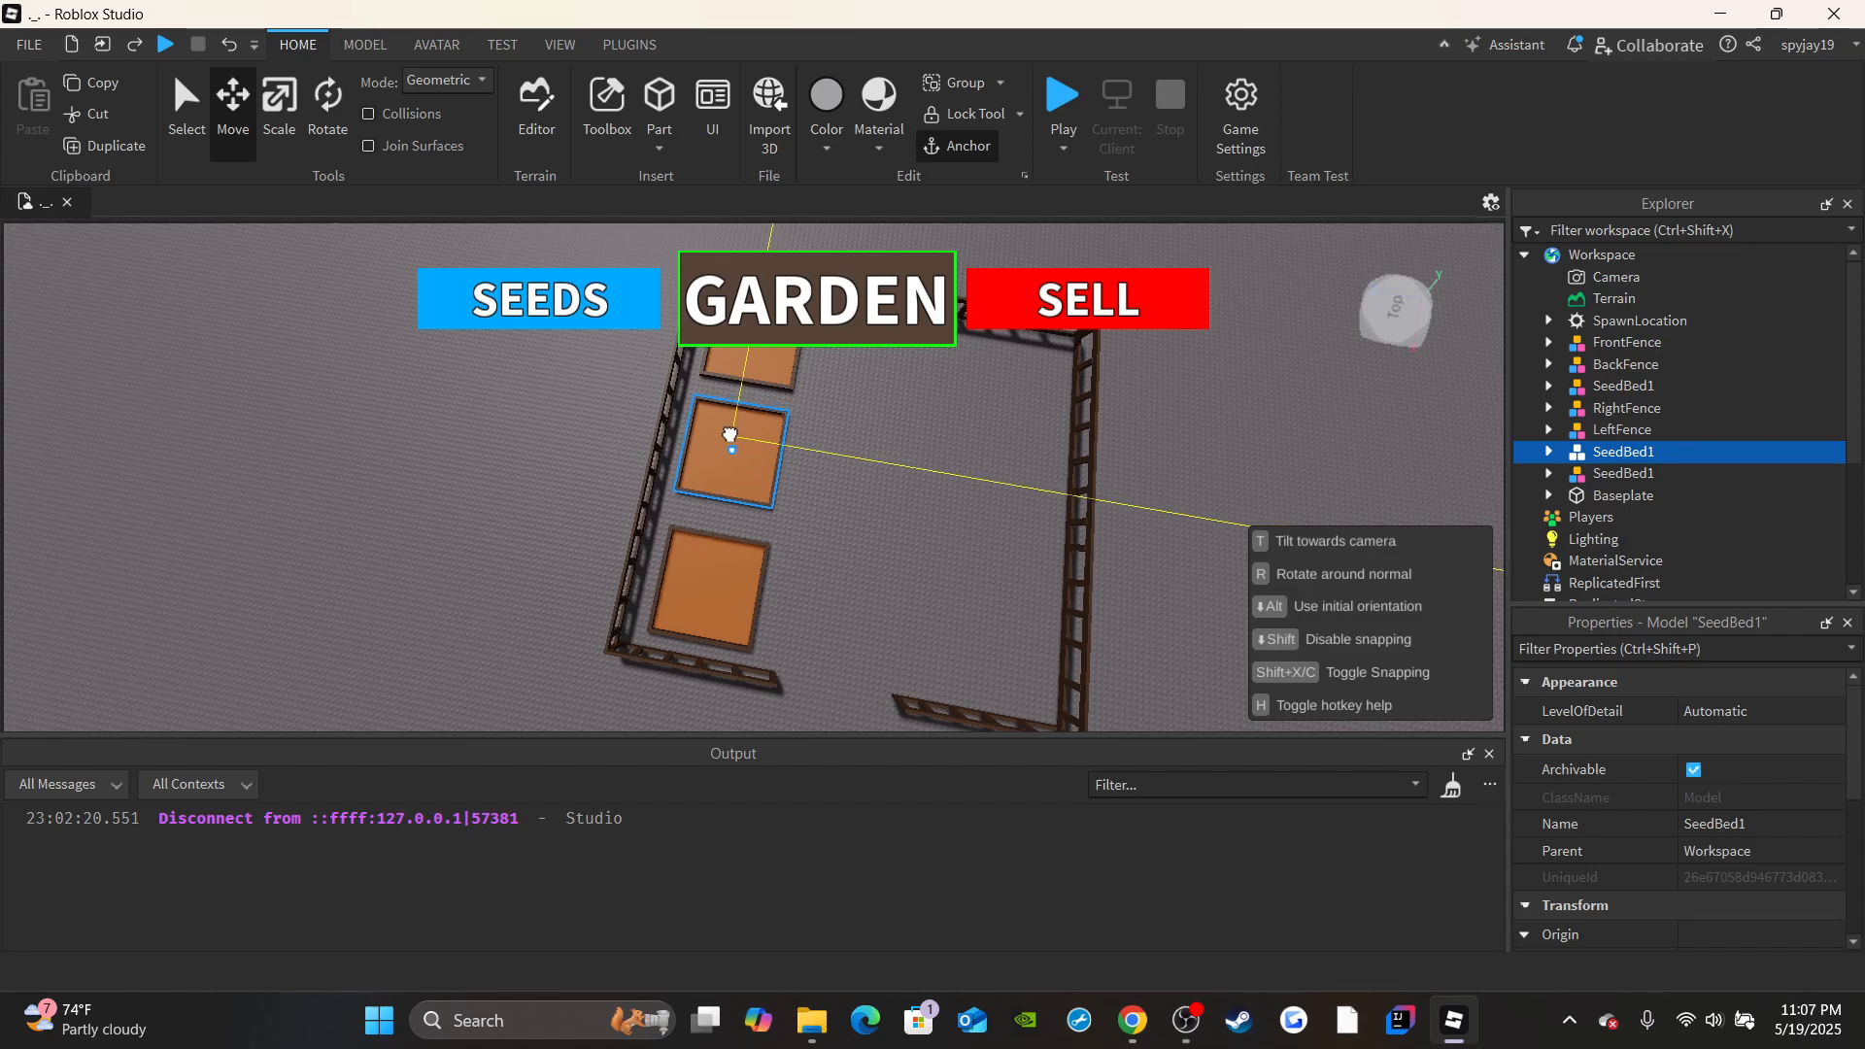
{"action": "right_click_drag", "start_coordinate": [831, 497], "coordinate": [831, 571]}
{"action": "left_click_drag", "start_coordinate": [832, 573], "coordinate": [672, 376]}
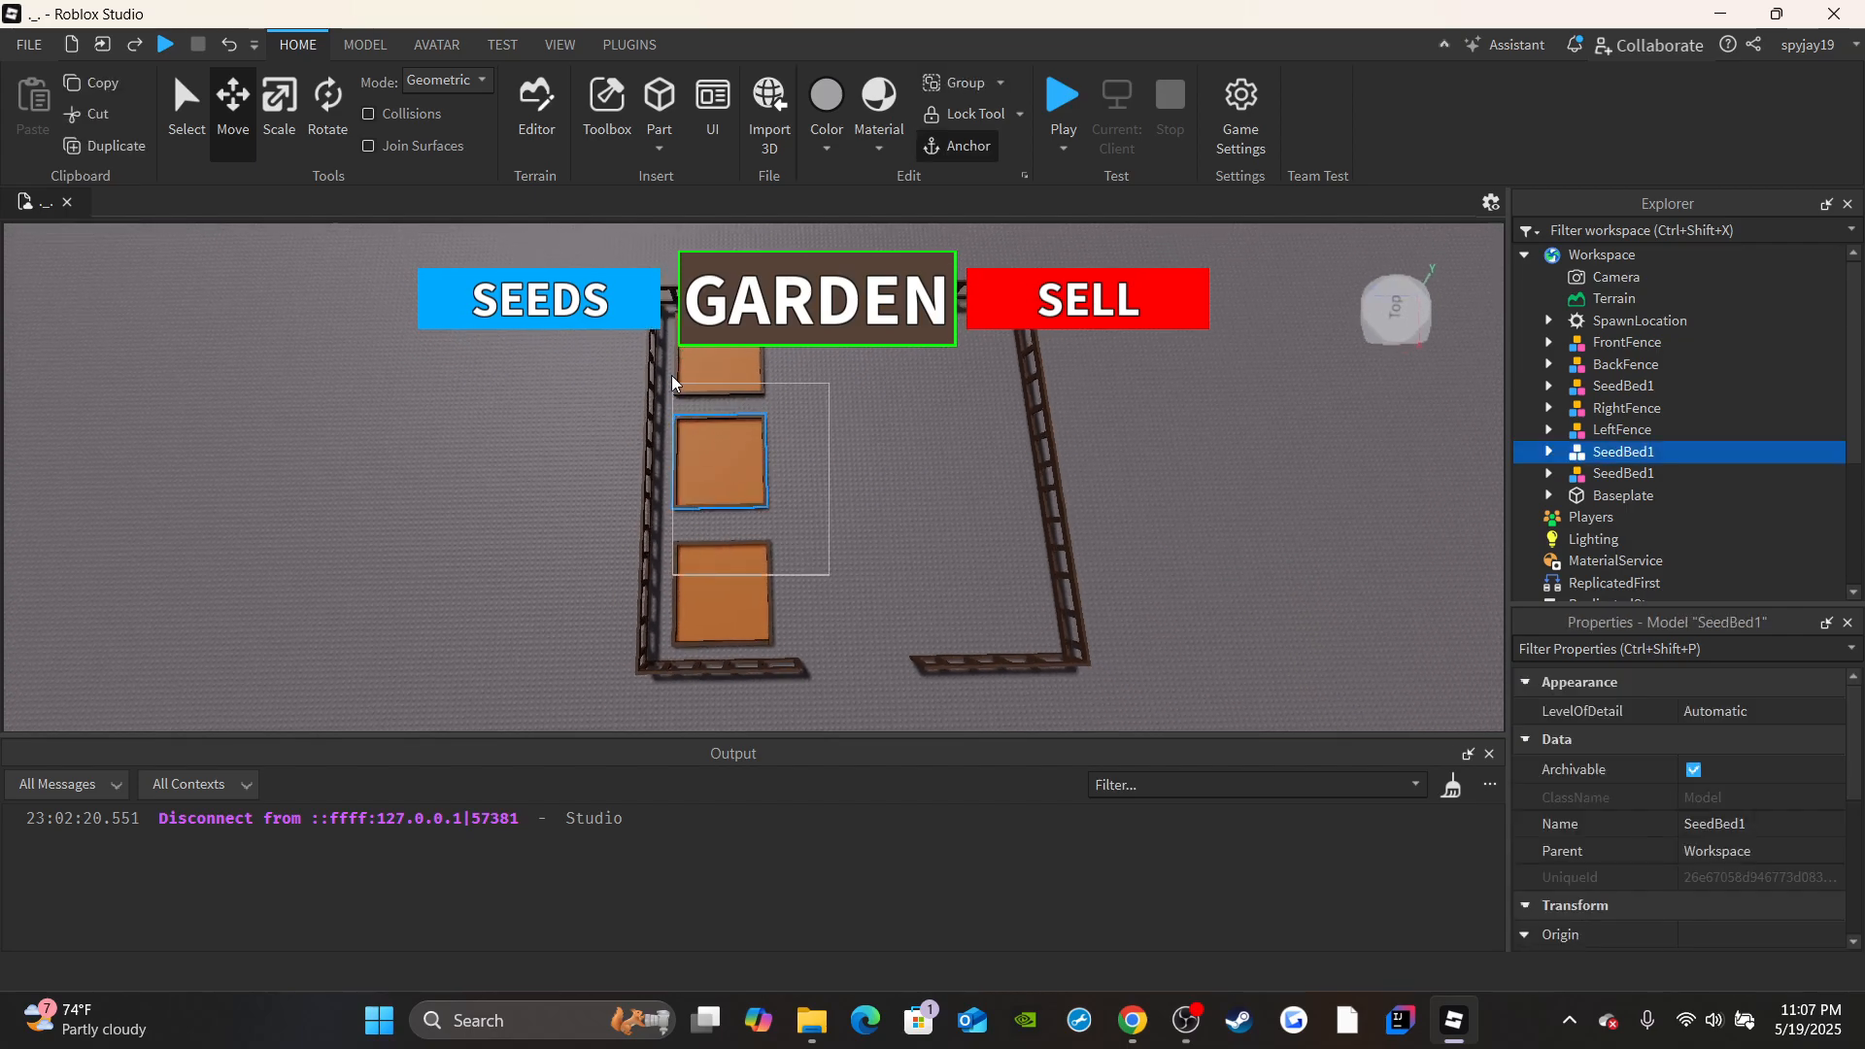
{"action": "left_click_drag", "start_coordinate": [804, 640], "coordinate": [684, 387]}
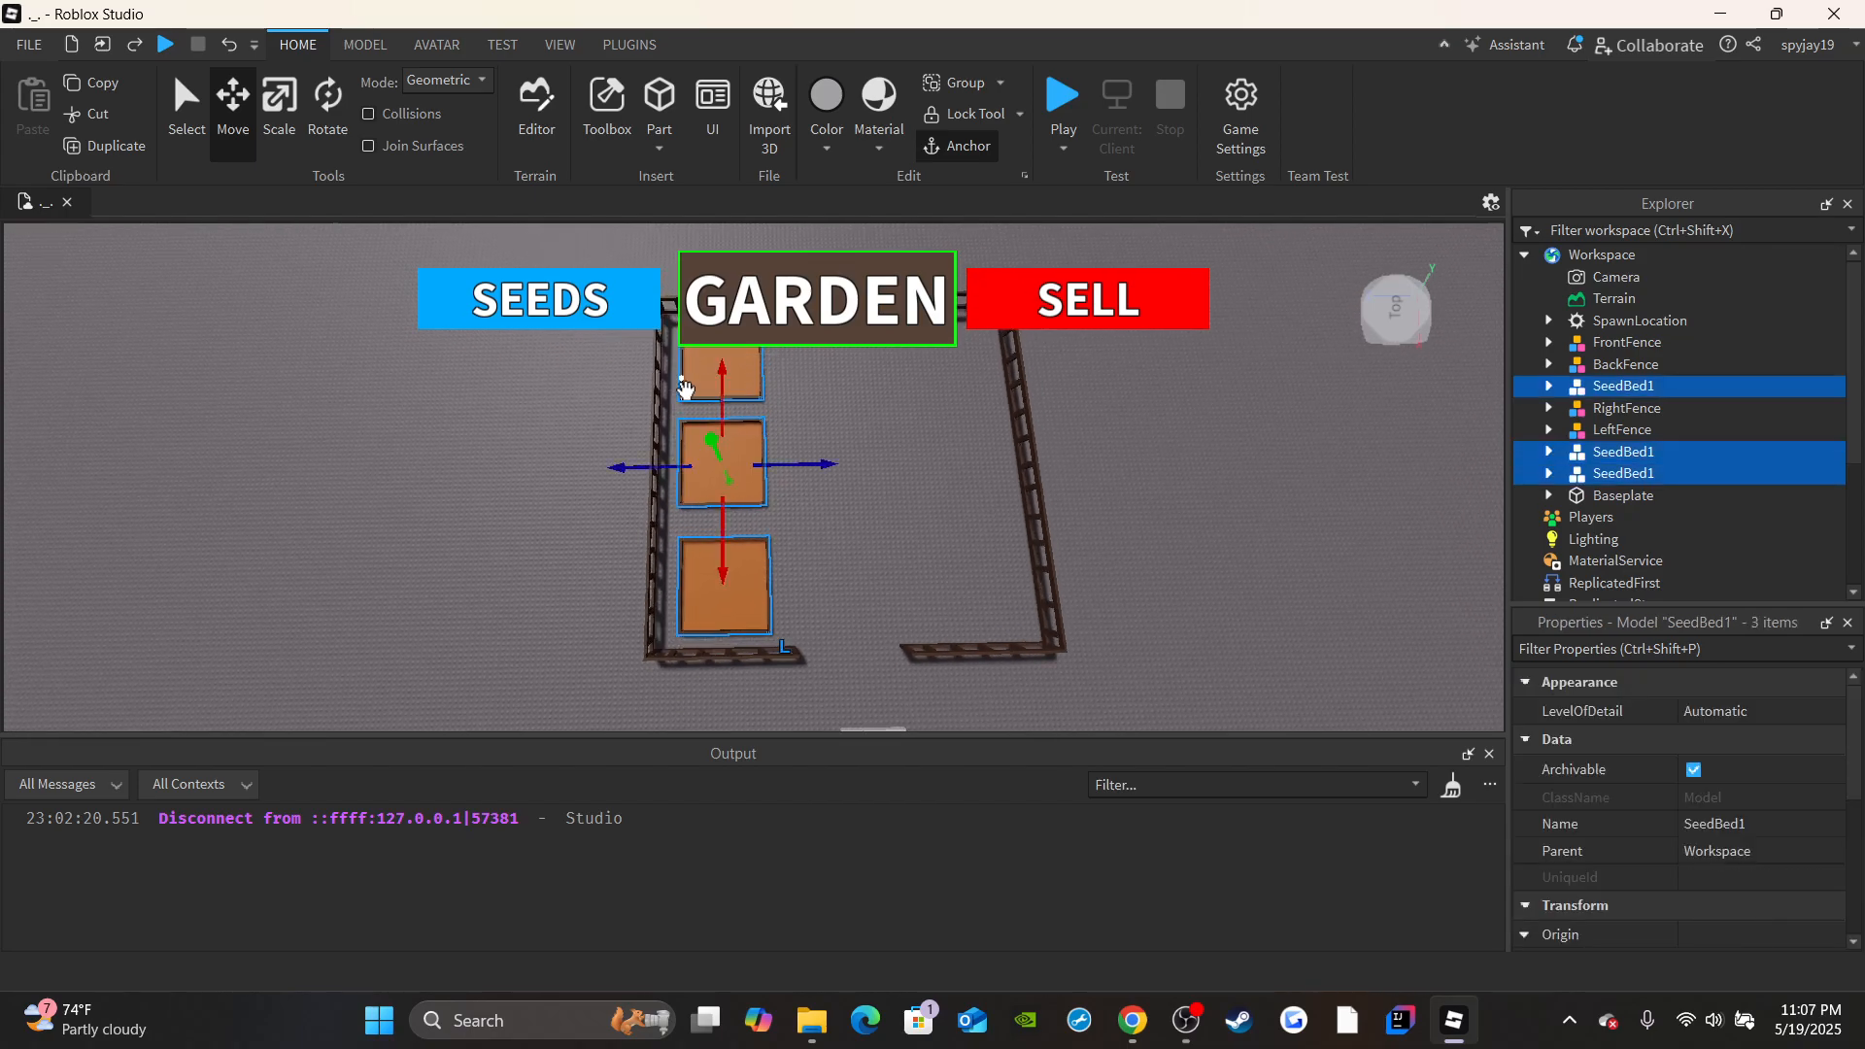
{"action": "right_click_drag", "start_coordinate": [897, 462], "coordinate": [891, 446]}
{"action": "scroll", "coordinate": [892, 446], "scroll_direction": "up", "scroll_amount": 2}
{"action": "key", "text": "ctrl+d"}
{"action": "left_click_drag", "start_coordinate": [785, 515], "coordinate": [947, 474]}
{"action": "left_click", "coordinate": [1323, 545]}
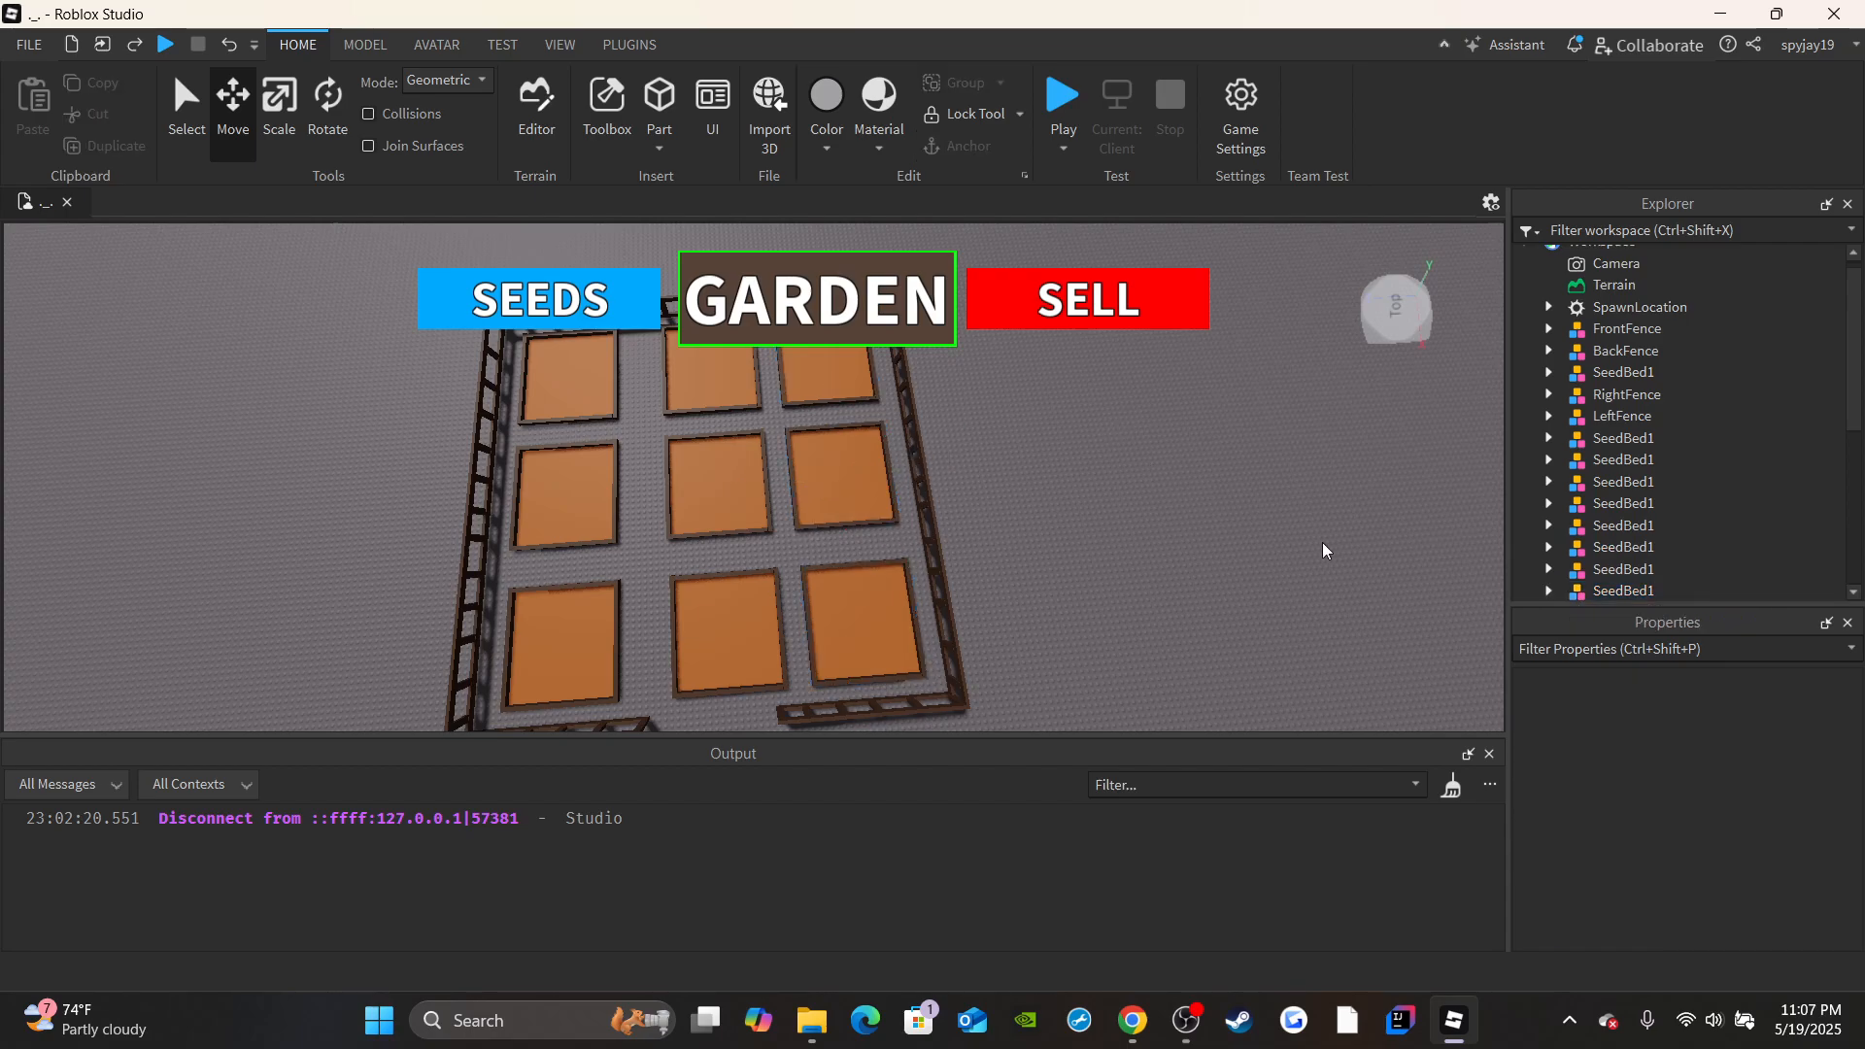
Rename the first column's middle bed as SeedBed2 and its far bed as SeedBed3.
{"action": "left_click", "coordinate": [1627, 394]}
{"action": "left_click", "coordinate": [1611, 438]}
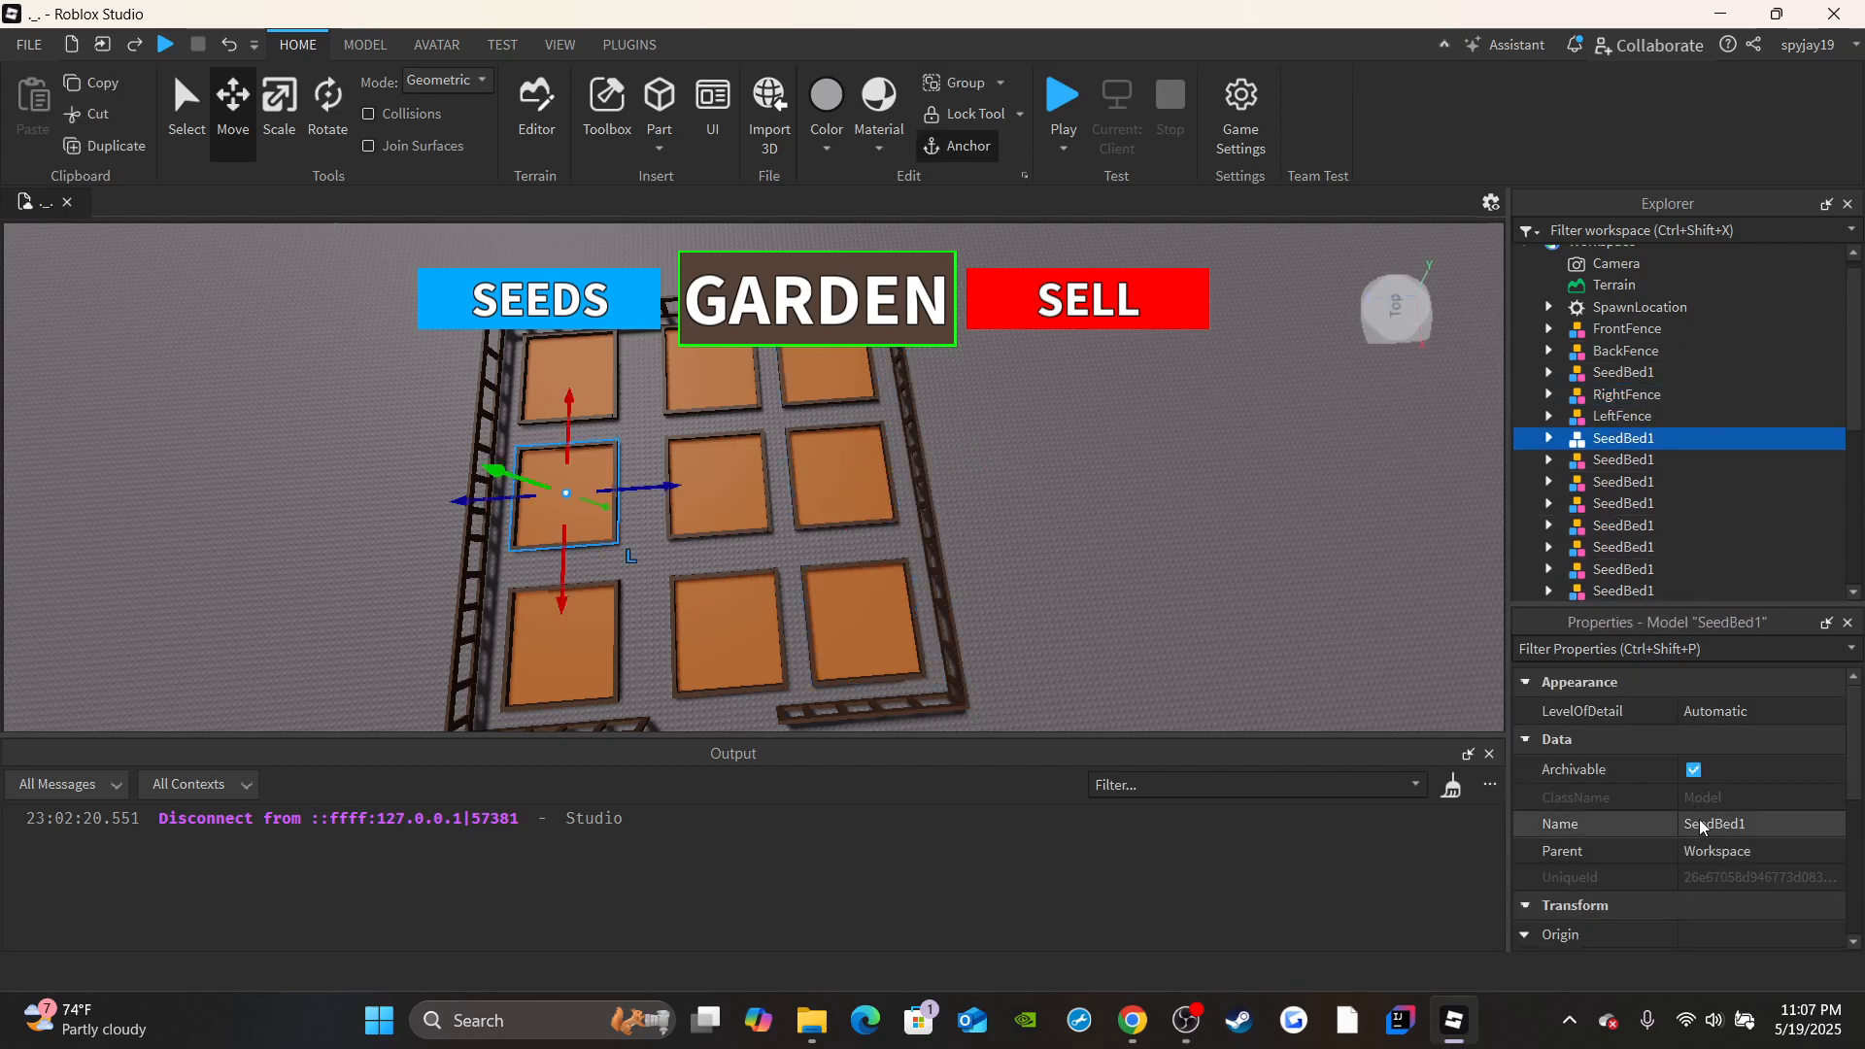
{"action": "left_click", "coordinate": [1767, 822]}
{"action": "key", "text": "BackSpace"}
{"action": "type", "text": "2"}
{"action": "key", "text": "Return"}
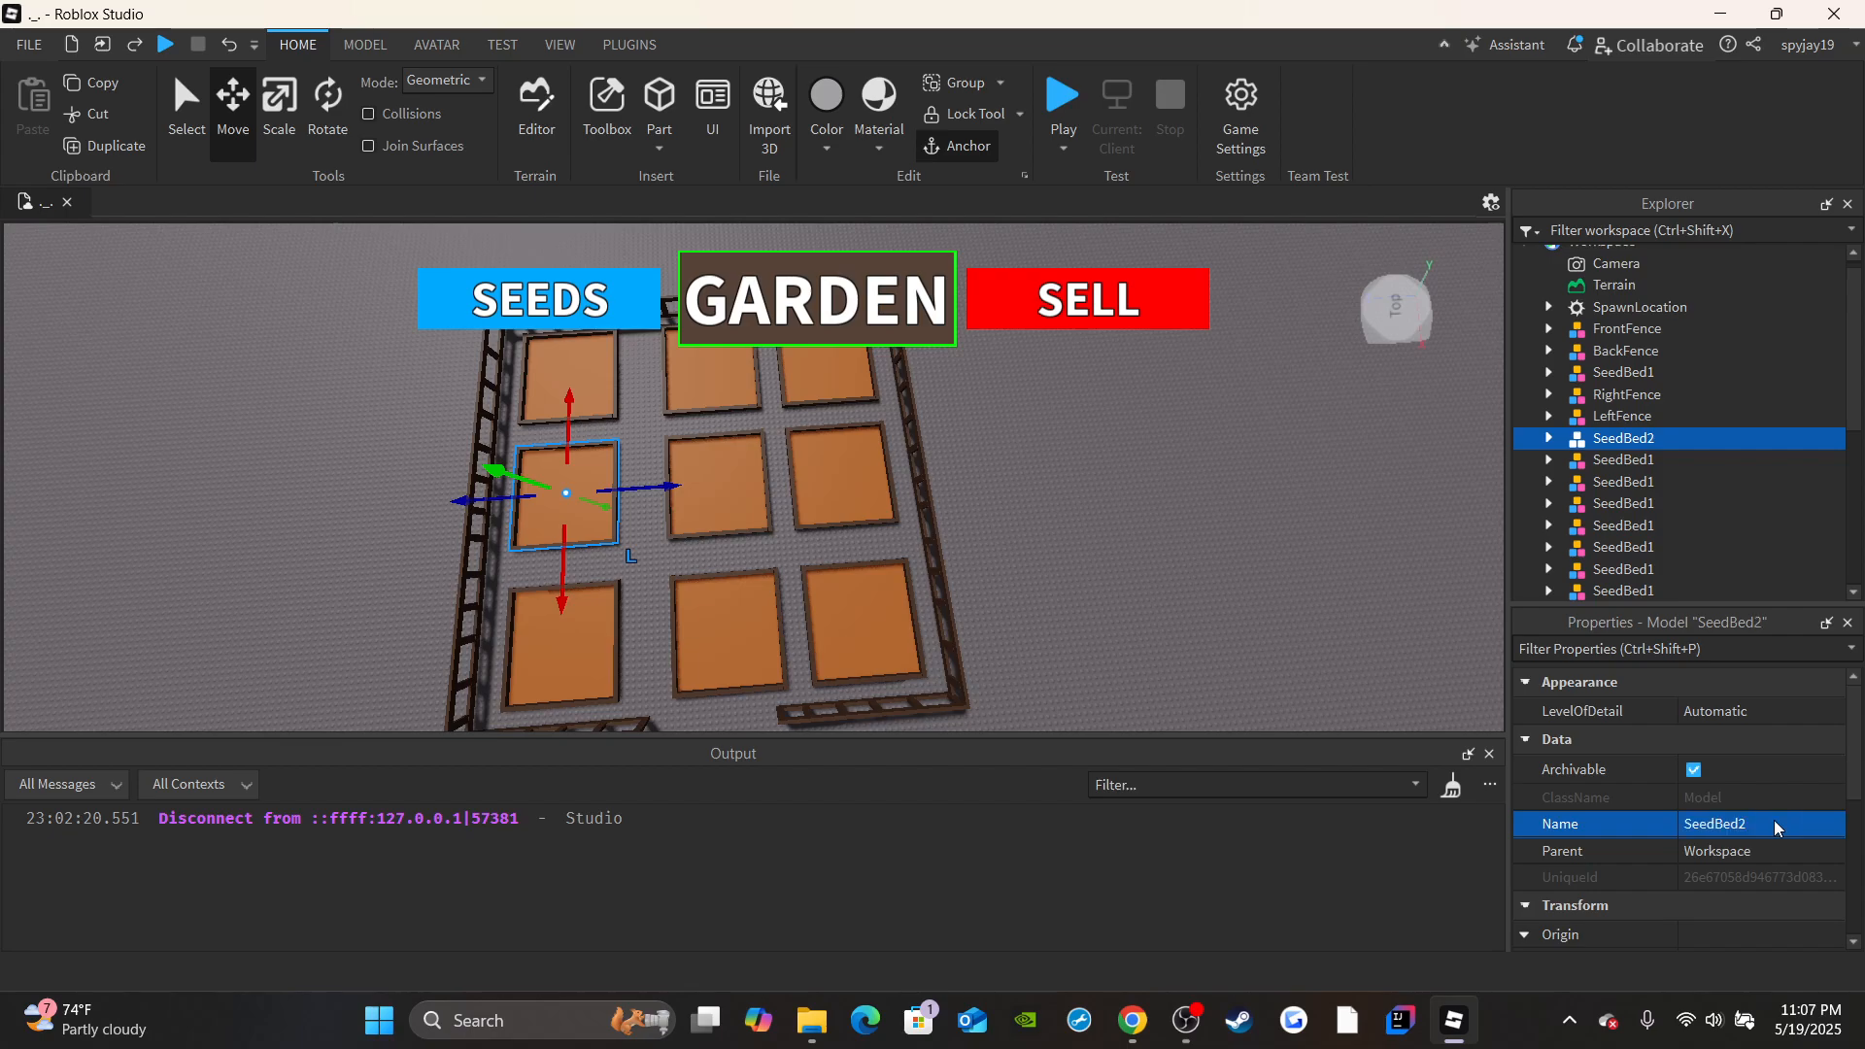
{"action": "left_click", "coordinate": [1623, 459]}
{"action": "left_click", "coordinate": [1779, 823]}
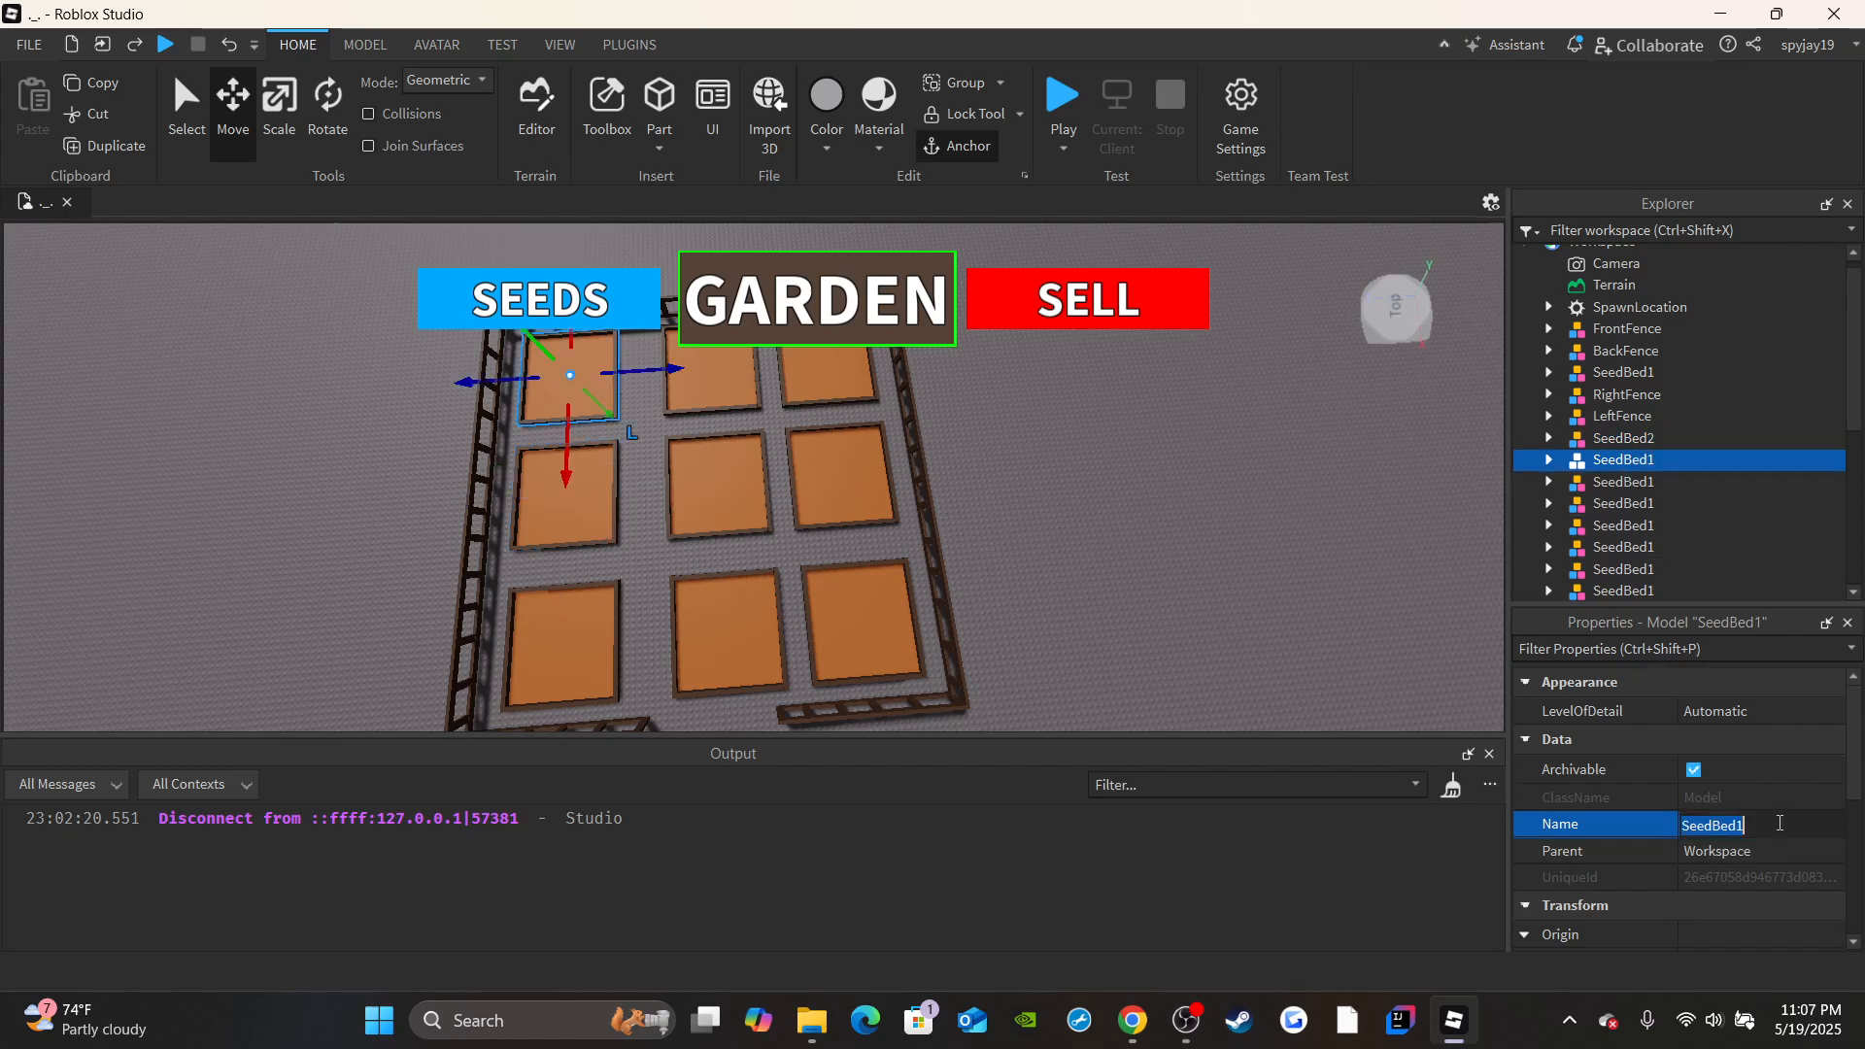
{"action": "key", "text": "Return"}
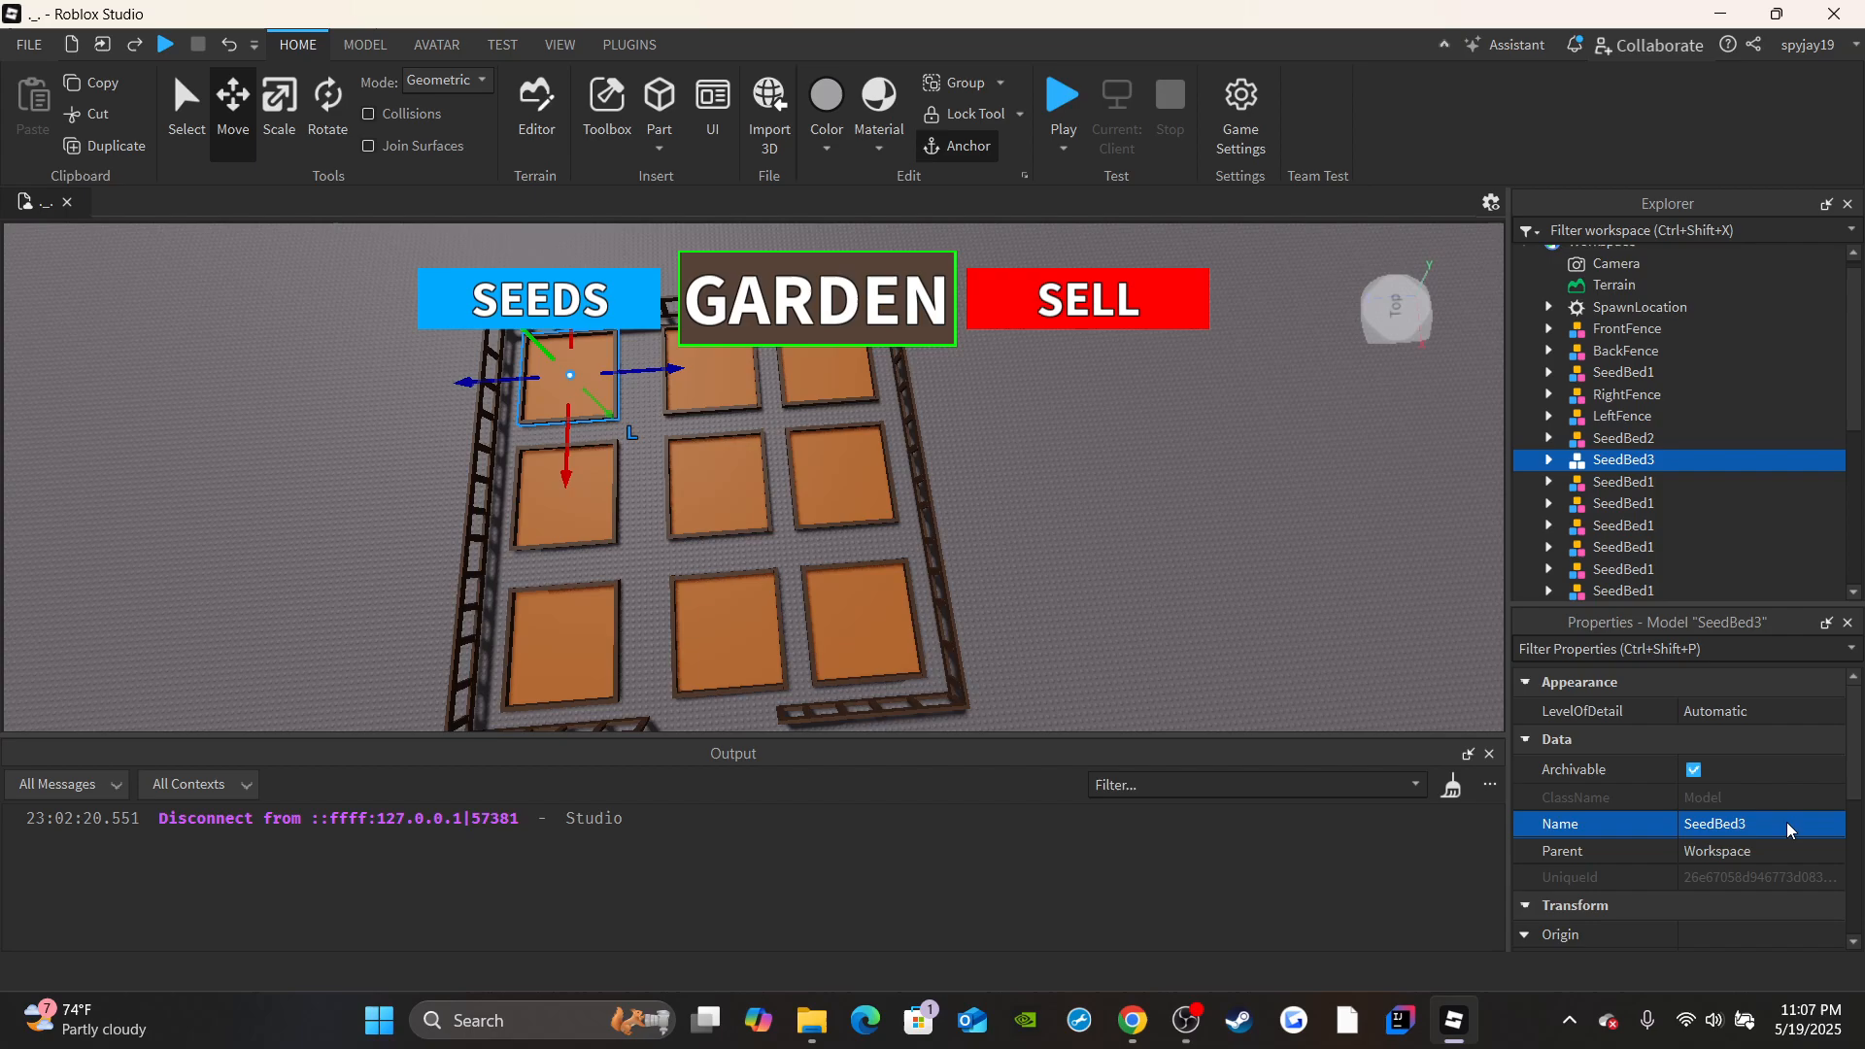
Rename the middle column's near bed as SeedBed4 and its far bed as SeedBed5.
{"action": "left_click", "coordinate": [1665, 481]}
{"action": "left_click", "coordinate": [1770, 827]}
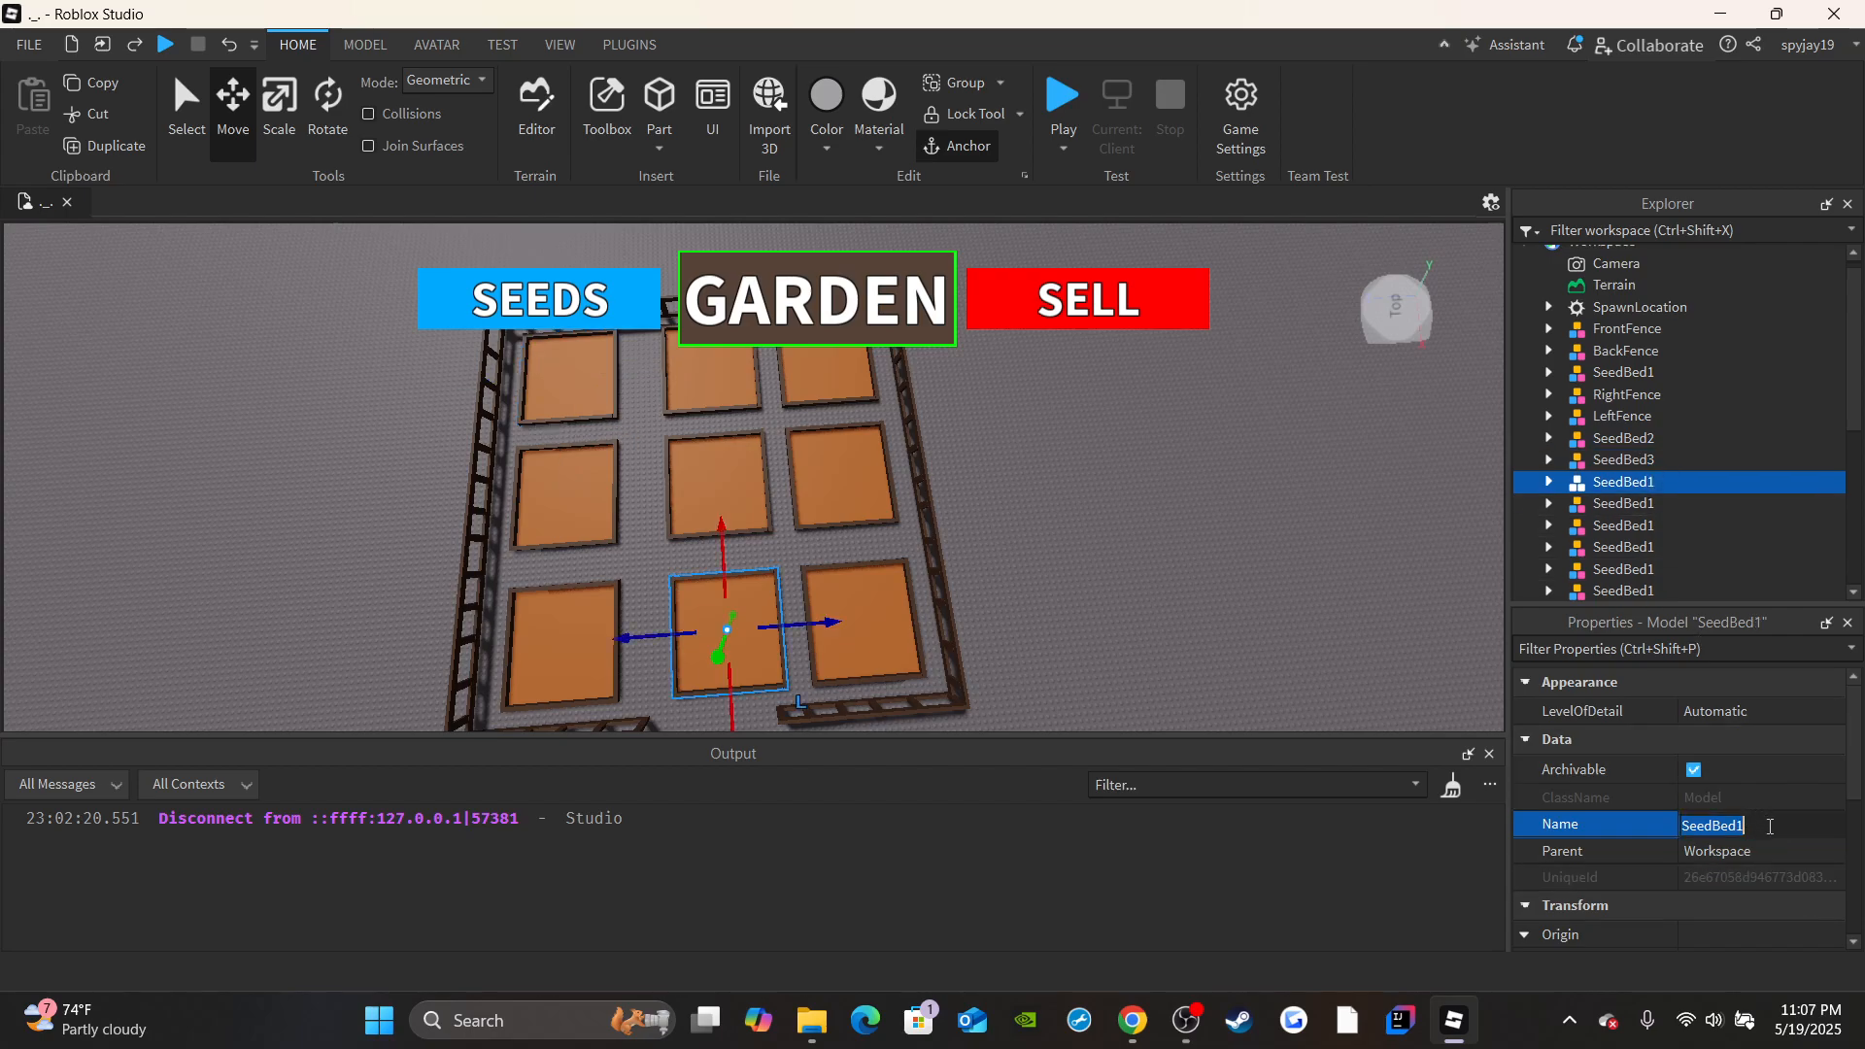
{"action": "type", "text": "SeedBed4"}
{"action": "key", "text": "Return"}
{"action": "scroll", "coordinate": [1785, 434], "scroll_direction": "down", "scroll_amount": 3}
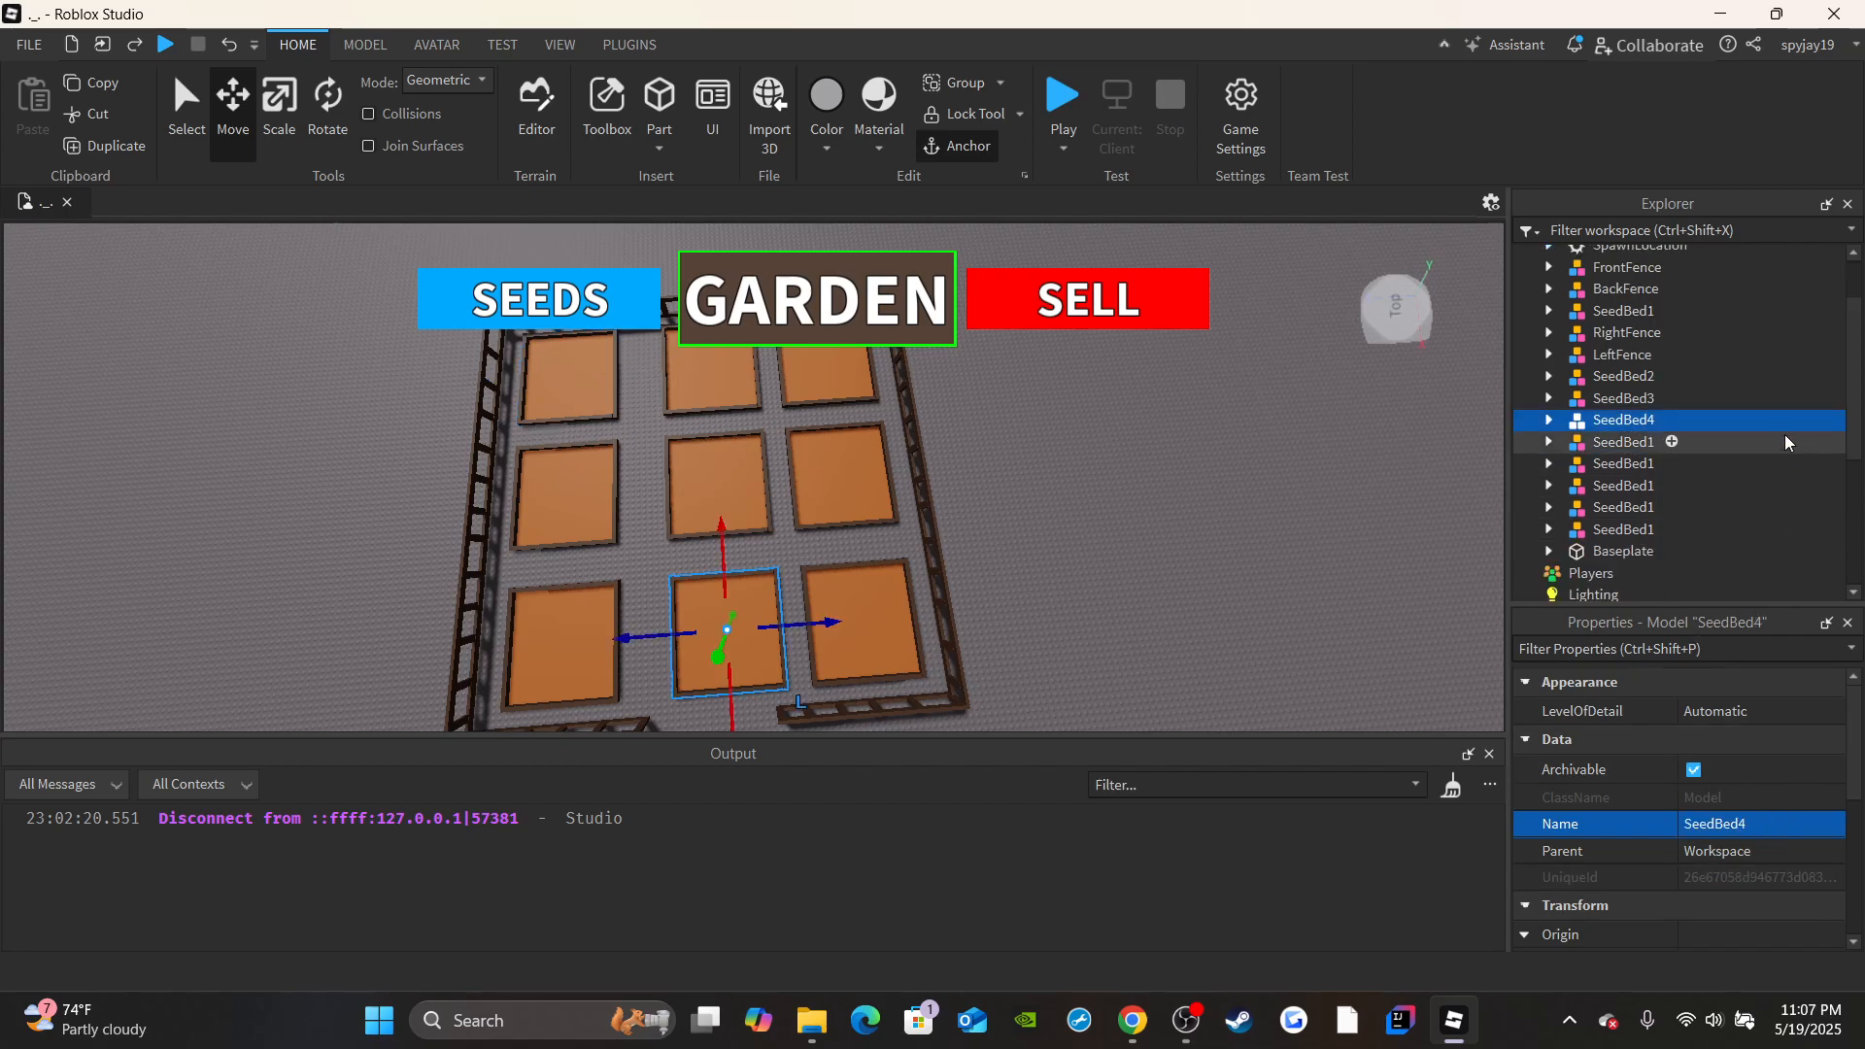
{"action": "left_click", "coordinate": [1624, 388]}
{"action": "left_click", "coordinate": [1738, 823]}
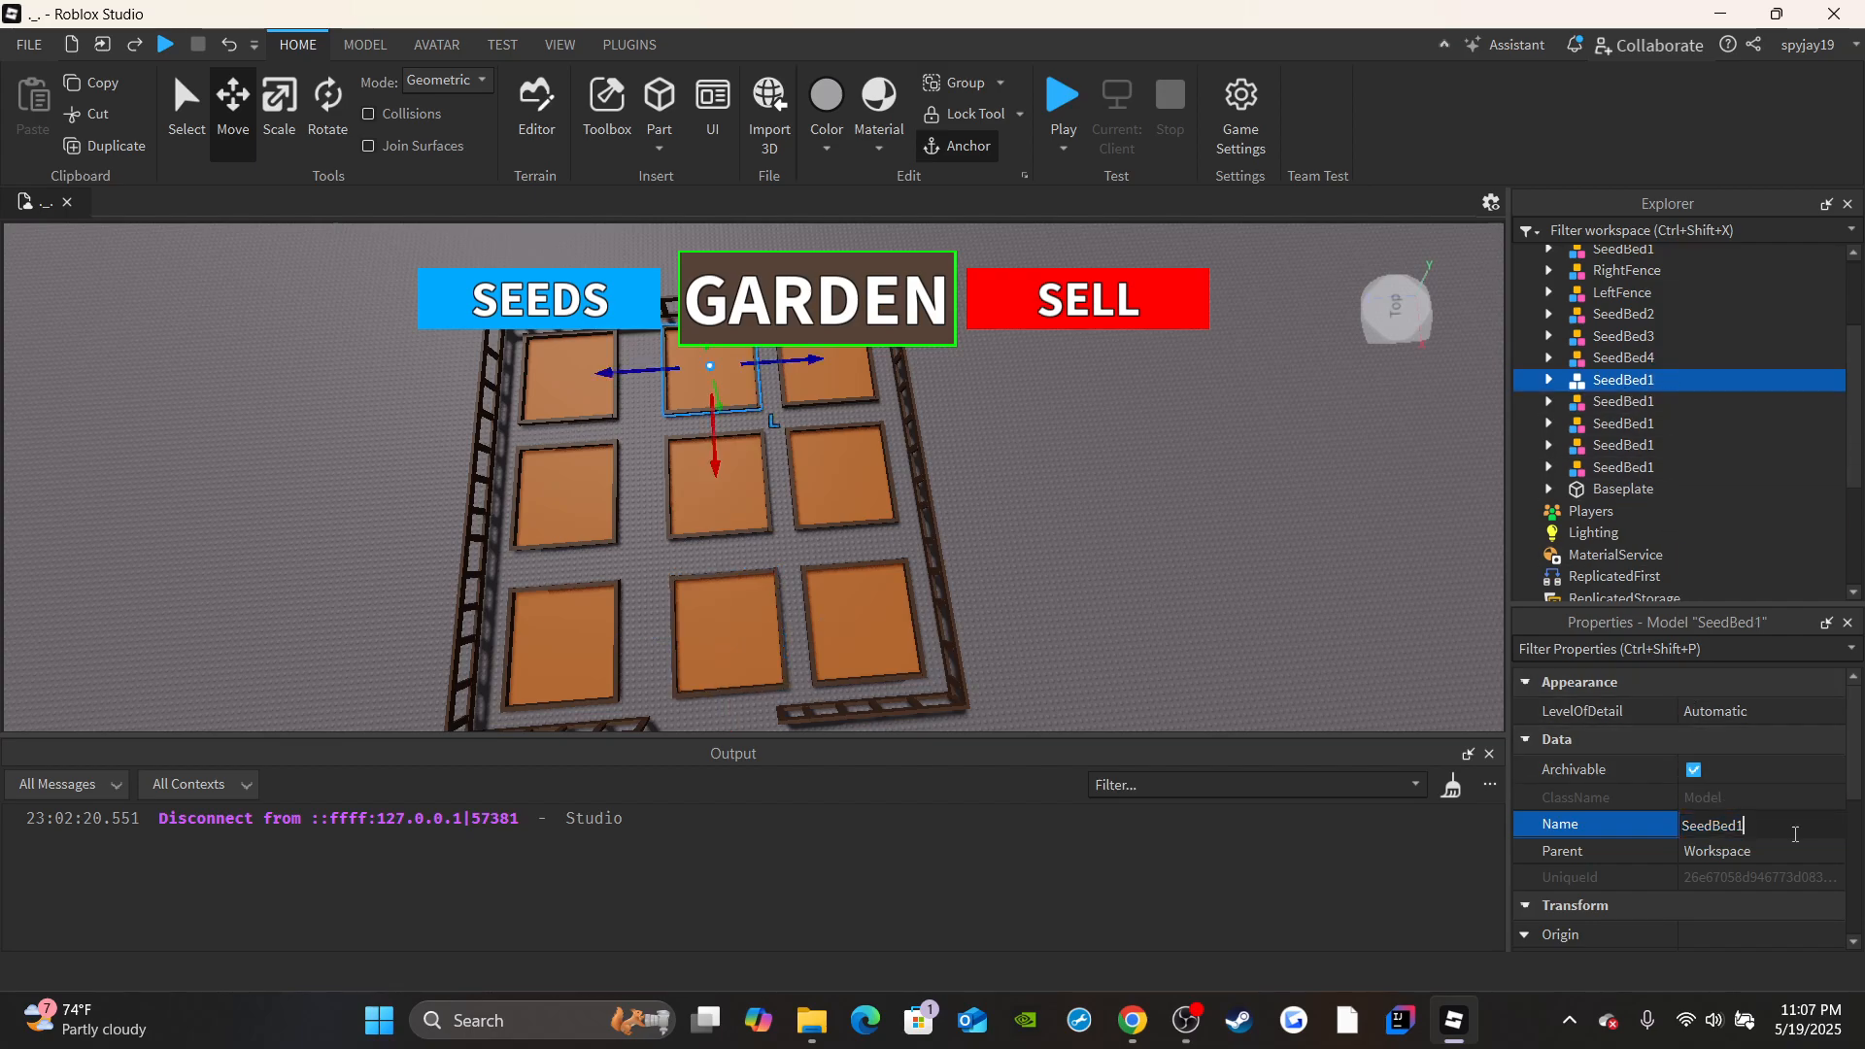
{"action": "key", "text": "BackSpace"}
{"action": "type", "text": "5"}
{"action": "key", "text": "Return"}
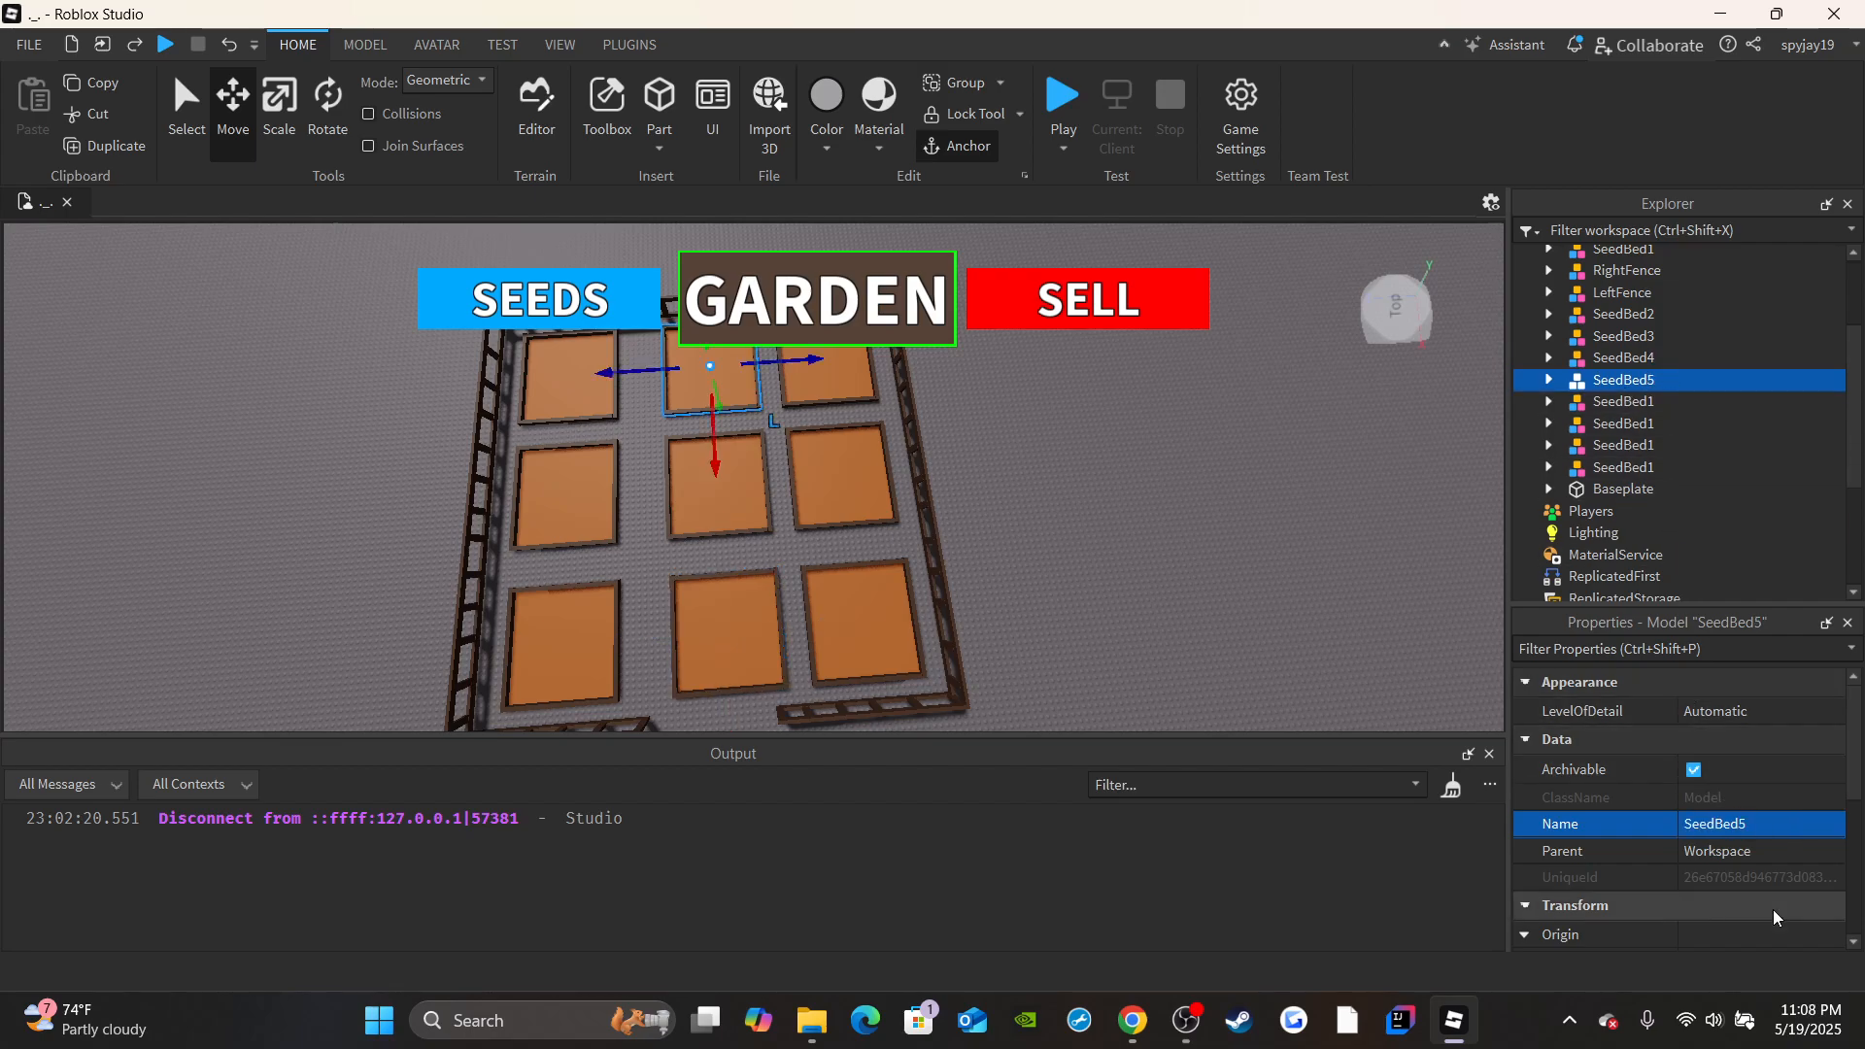
Rename the grid's center bed as SeedBed6 and the third column's middle bed as SeedBed7.
{"action": "left_click", "coordinate": [1627, 399]}
{"action": "left_click", "coordinate": [1740, 825]}
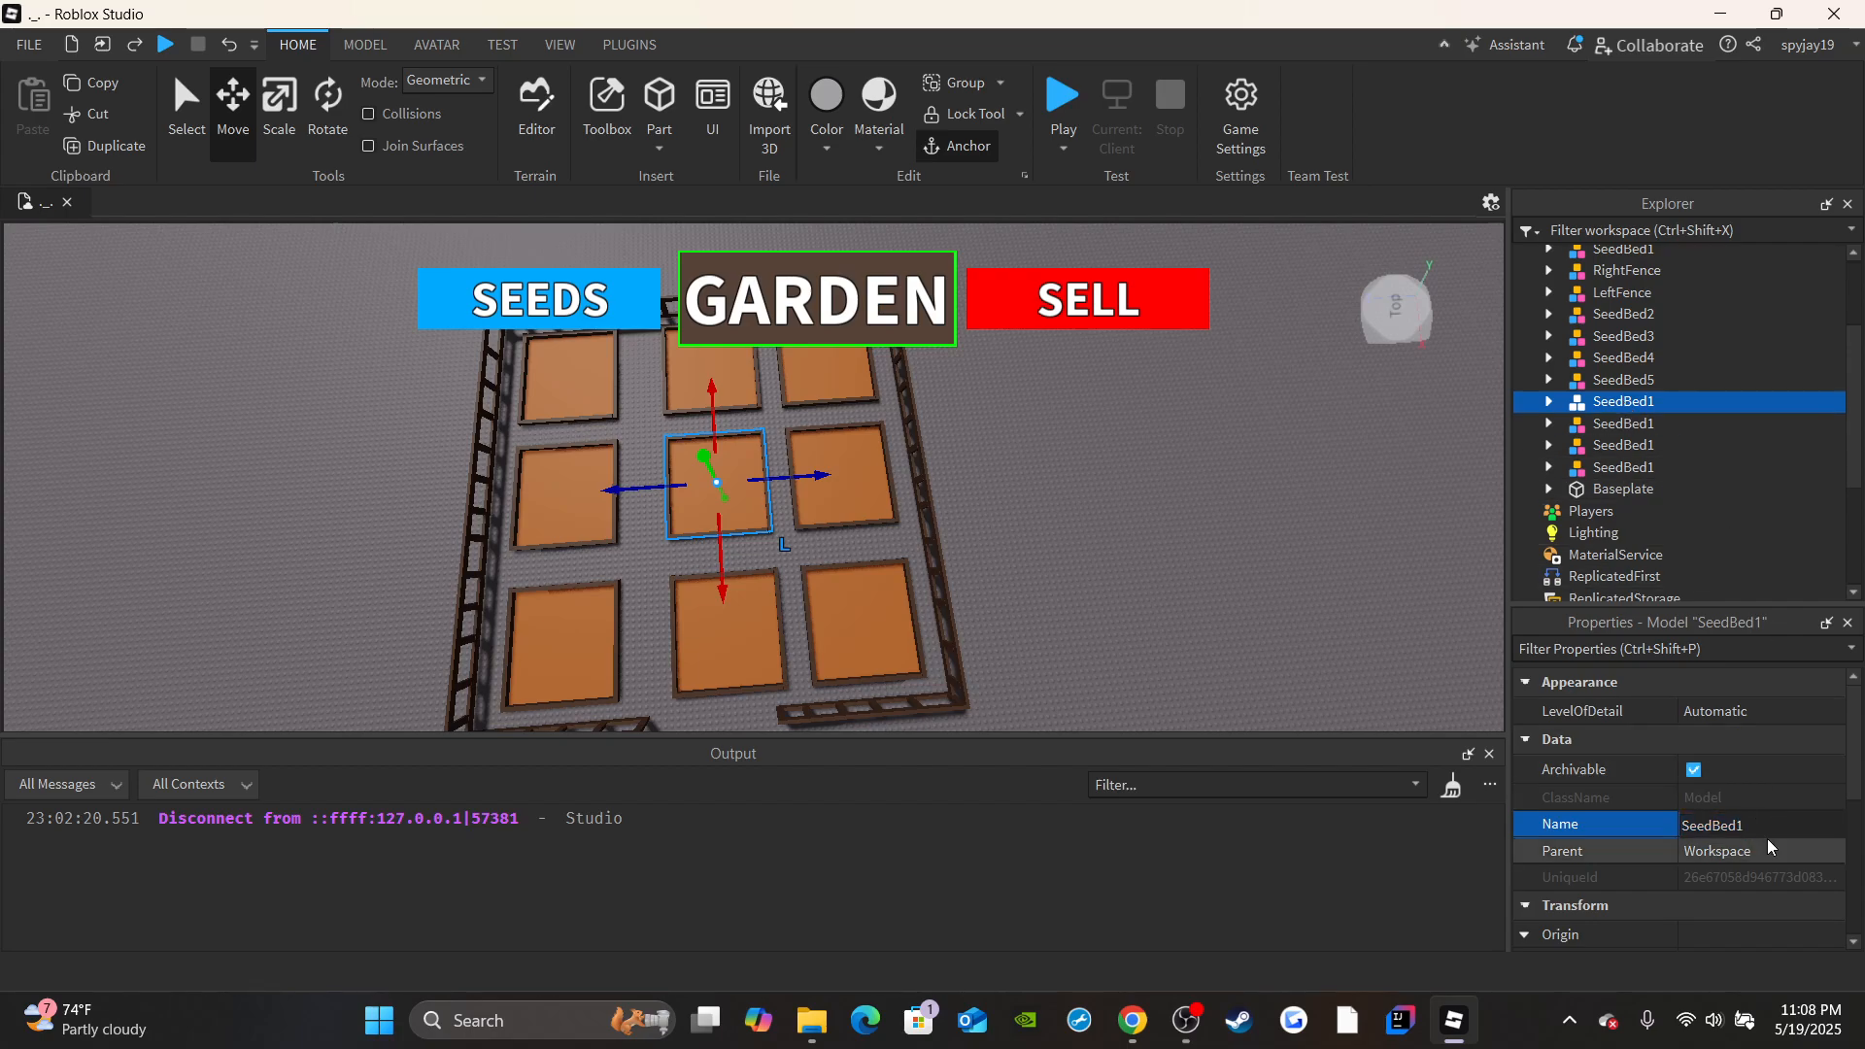
{"action": "key", "text": "BackSpace"}
{"action": "type", "text": "6"}
{"action": "key", "text": "Return"}
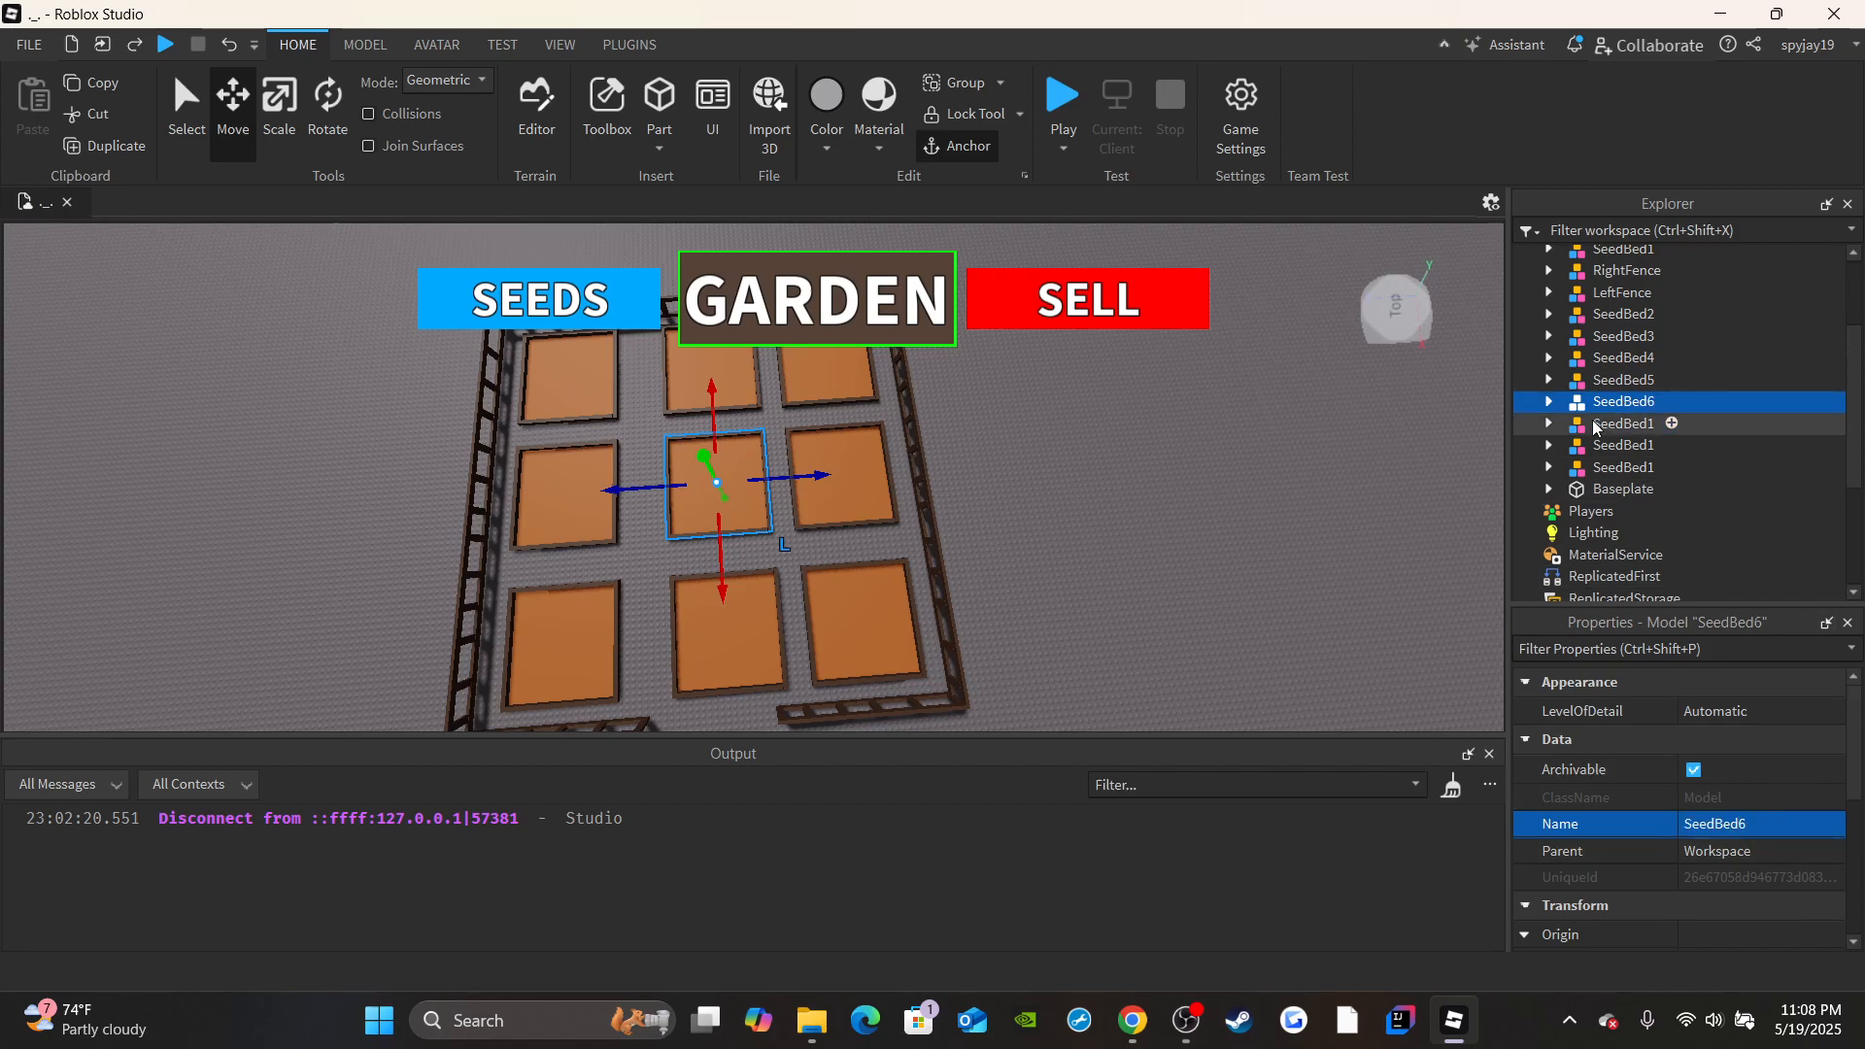
{"action": "left_click", "coordinate": [1623, 445]}
{"action": "left_click", "coordinate": [1627, 427]}
{"action": "left_click", "coordinate": [1763, 828]}
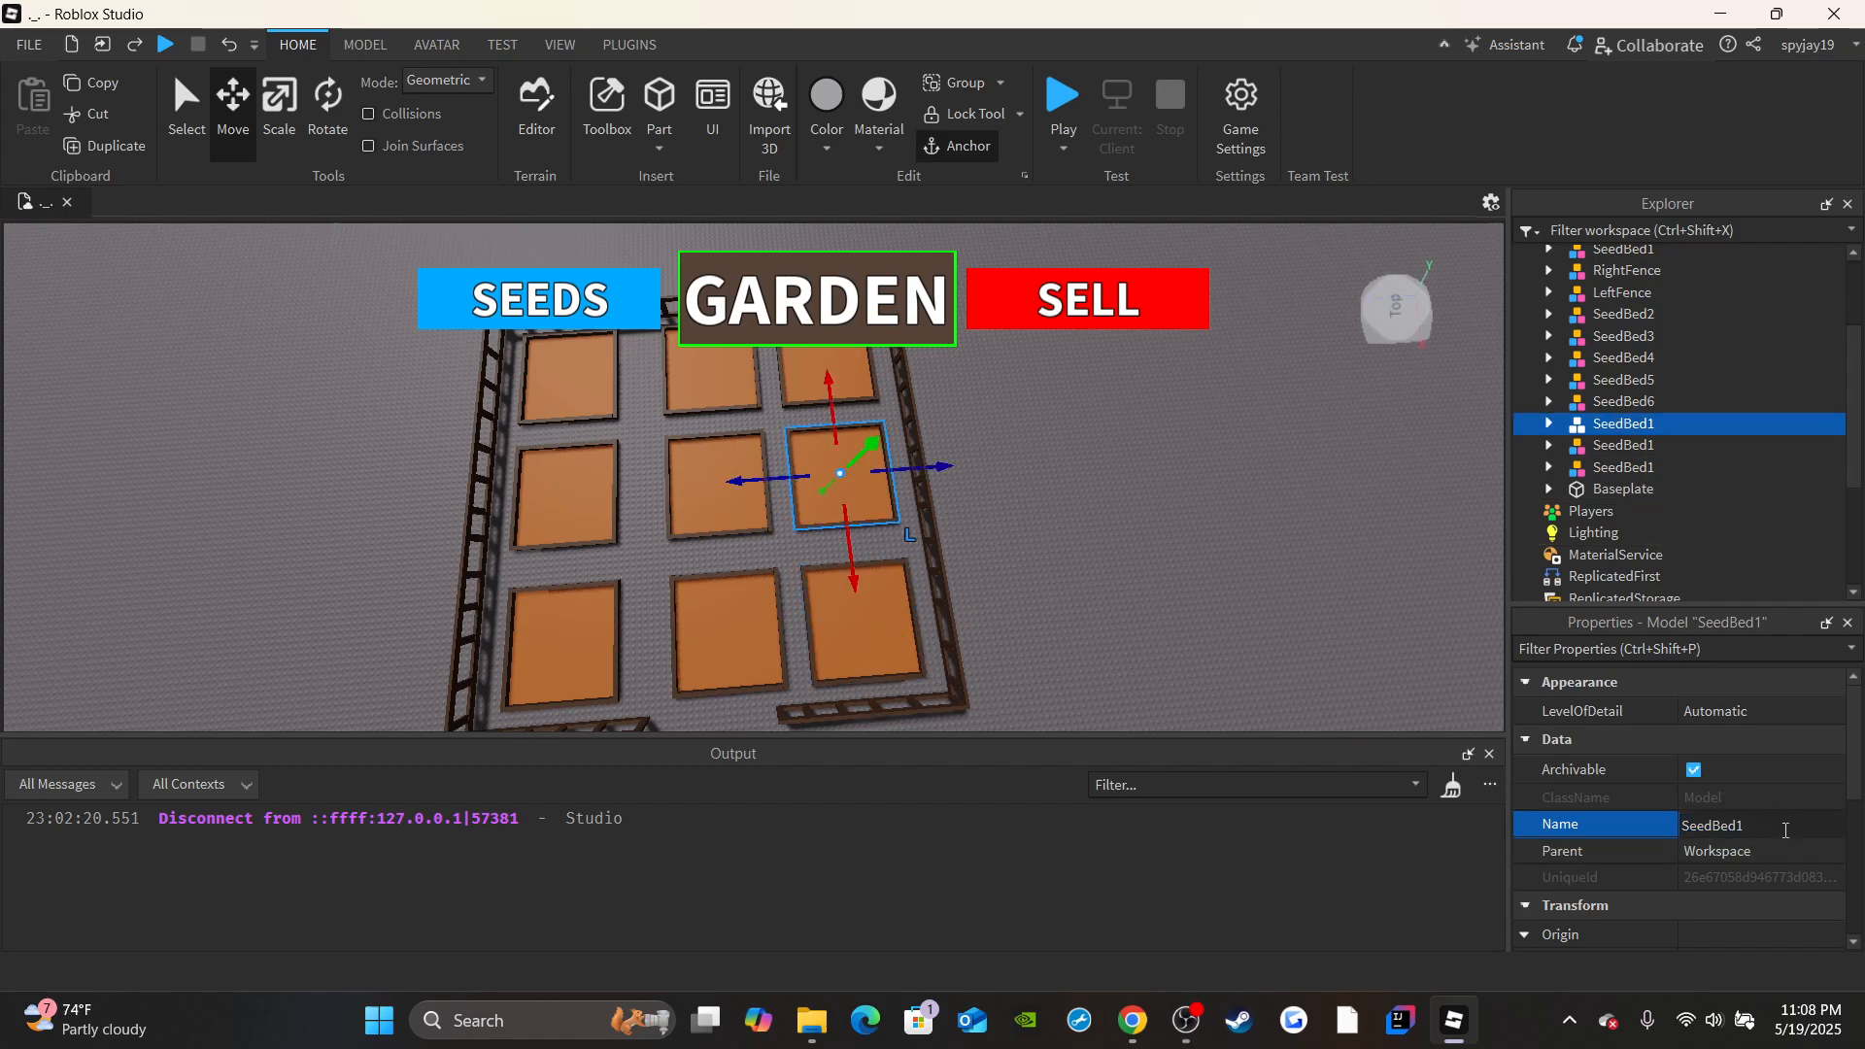
{"action": "key", "text": "BackSpace"}
{"action": "type", "text": "7"}
{"action": "key", "text": "Return"}
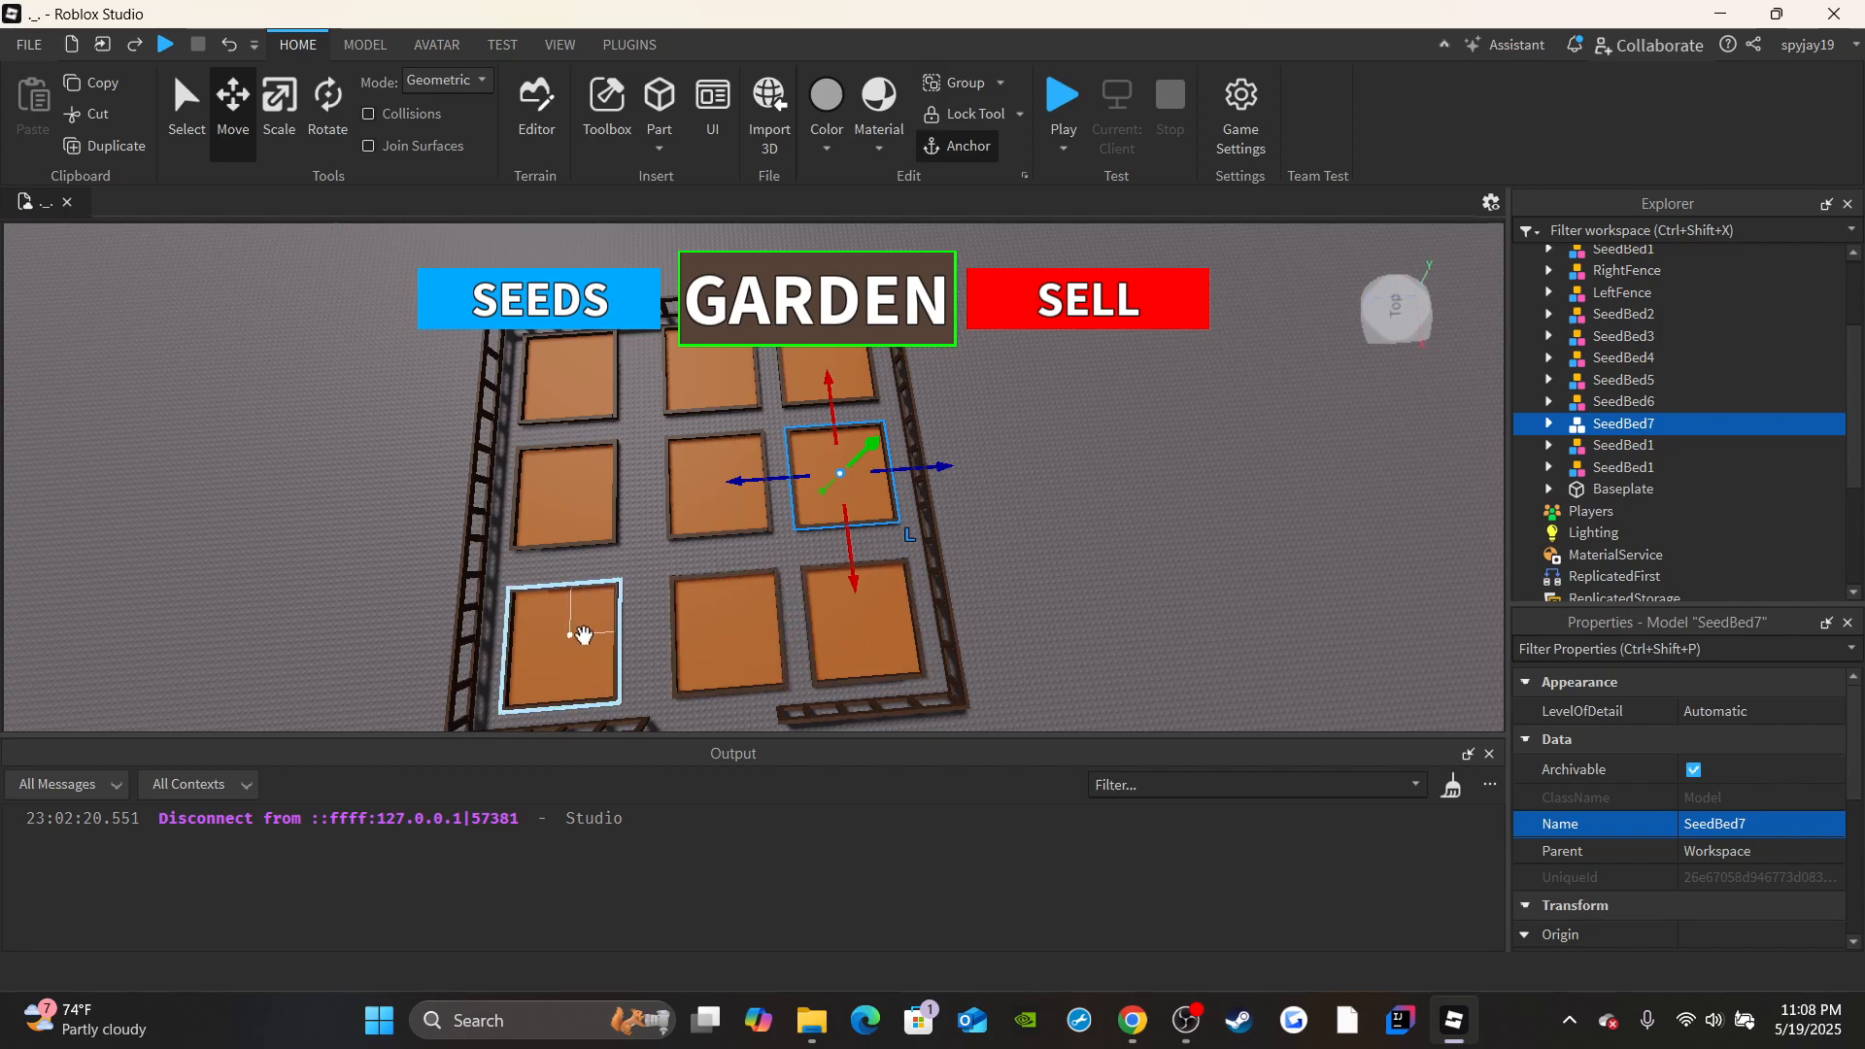
Rename the third column's near bed as SeedBed8 and its far bed as SeedBed9.
{"action": "left_click", "coordinate": [1620, 447]}
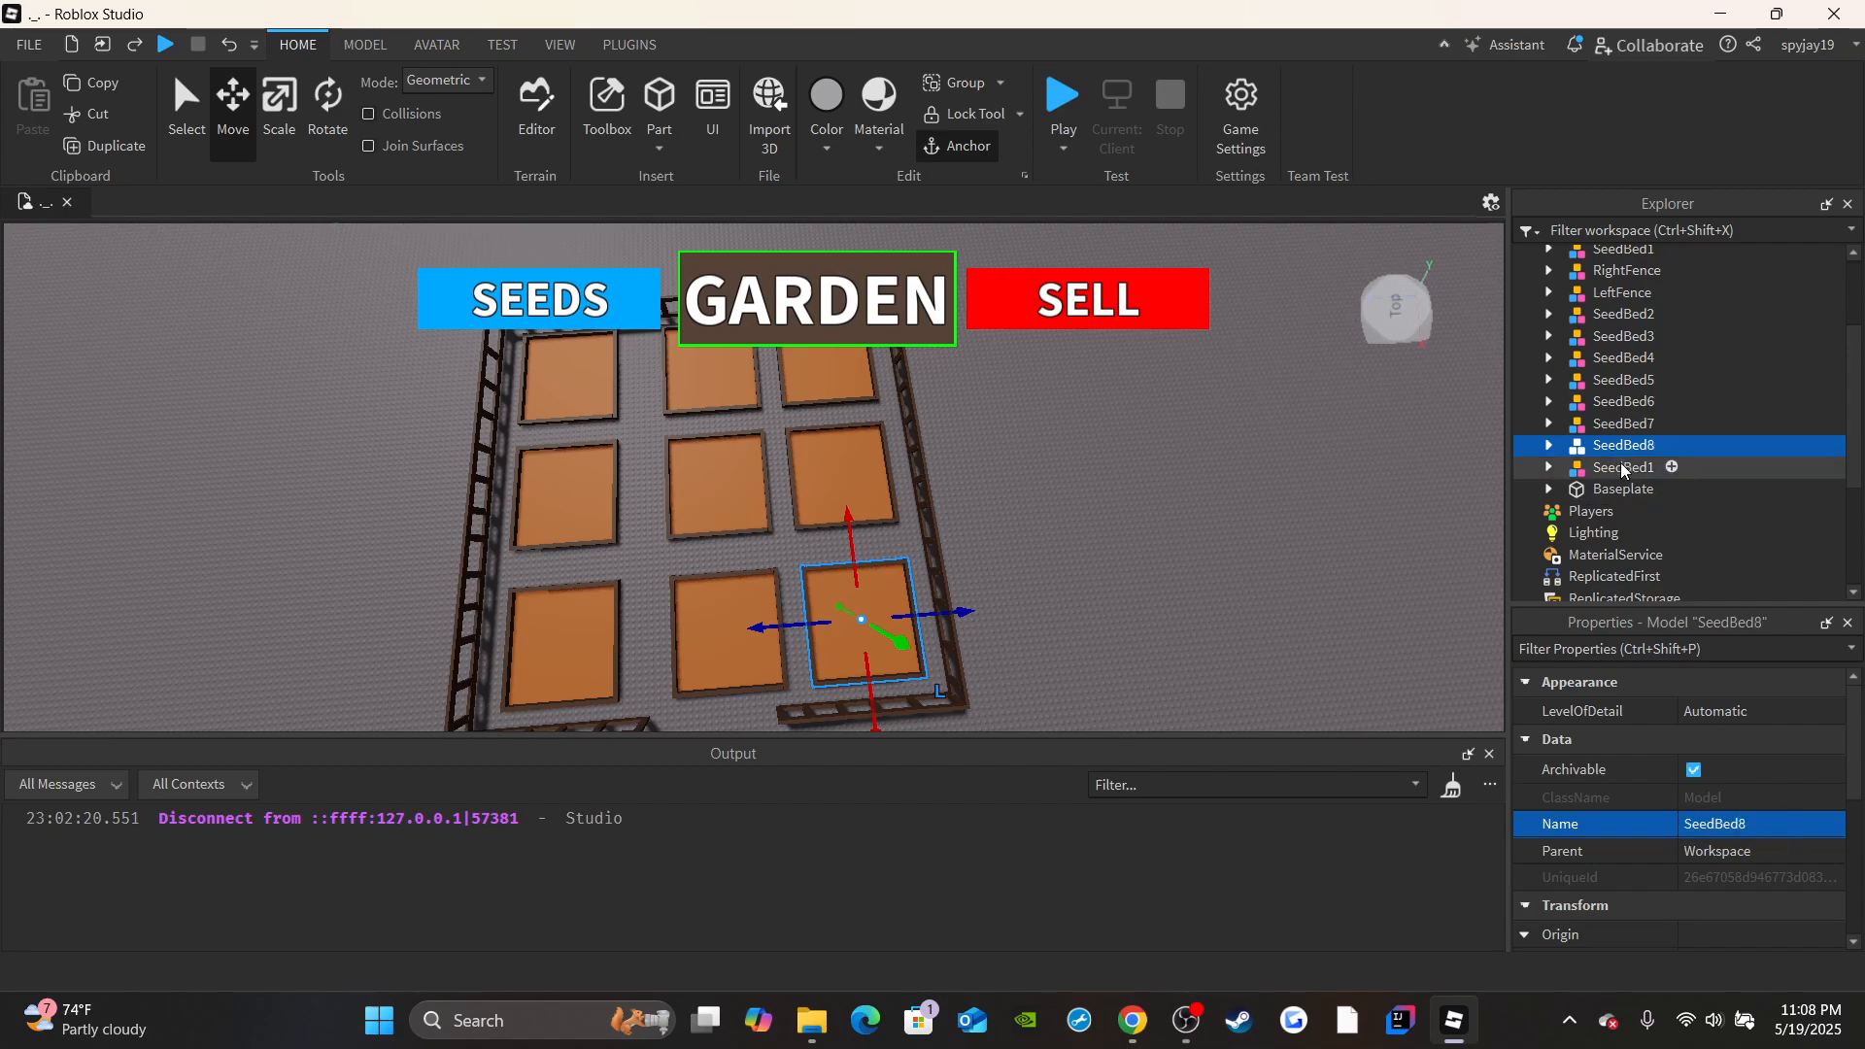
{"action": "left_click", "coordinate": [1620, 464]}
{"action": "left_click", "coordinate": [1759, 828]}
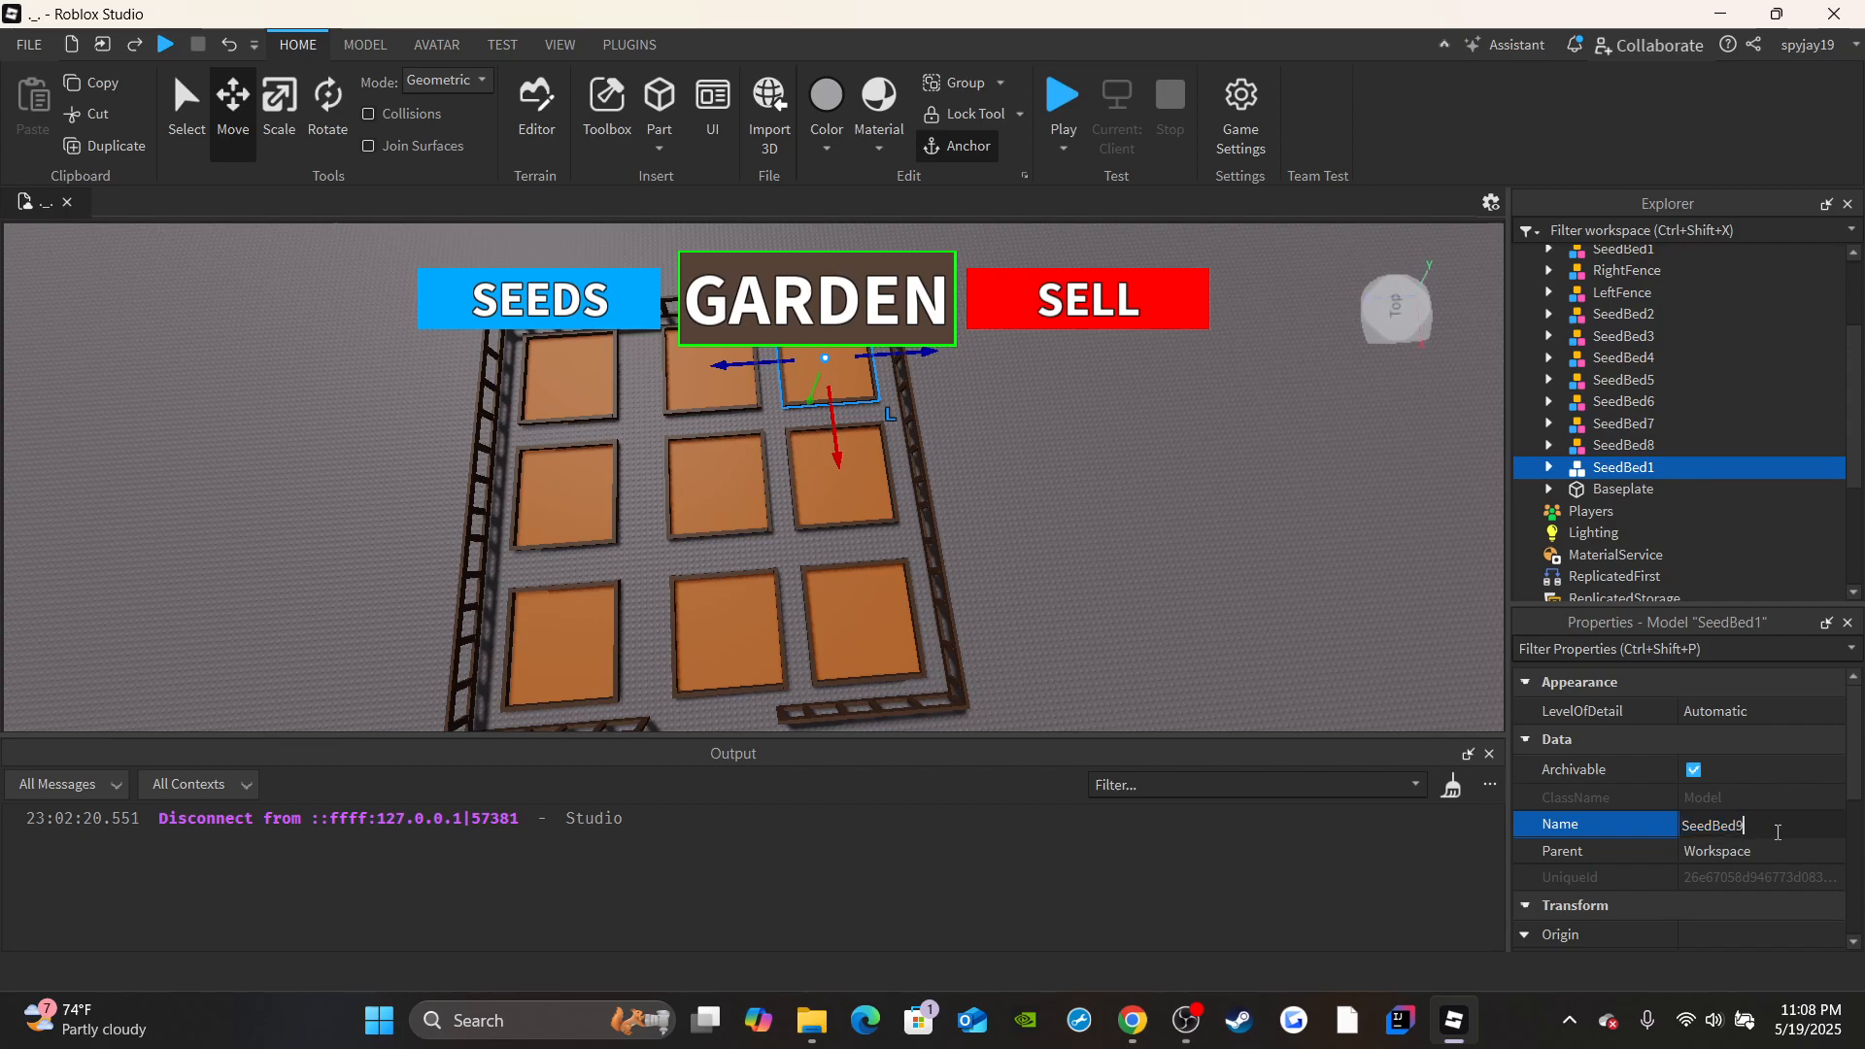
{"action": "left_click", "coordinate": [1198, 503]}
Examine the garden plot from several angles, including the nine seed beds, the fences and the open entrance.
{"action": "right_click_drag", "start_coordinate": [1199, 503], "coordinate": [1198, 503]}
{"action": "key", "text": "w"}
{"action": "left_click", "coordinate": [1013, 541]}
{"action": "right_click_drag", "start_coordinate": [1032, 508], "coordinate": [1032, 508]}
{"action": "key", "text": "s"}
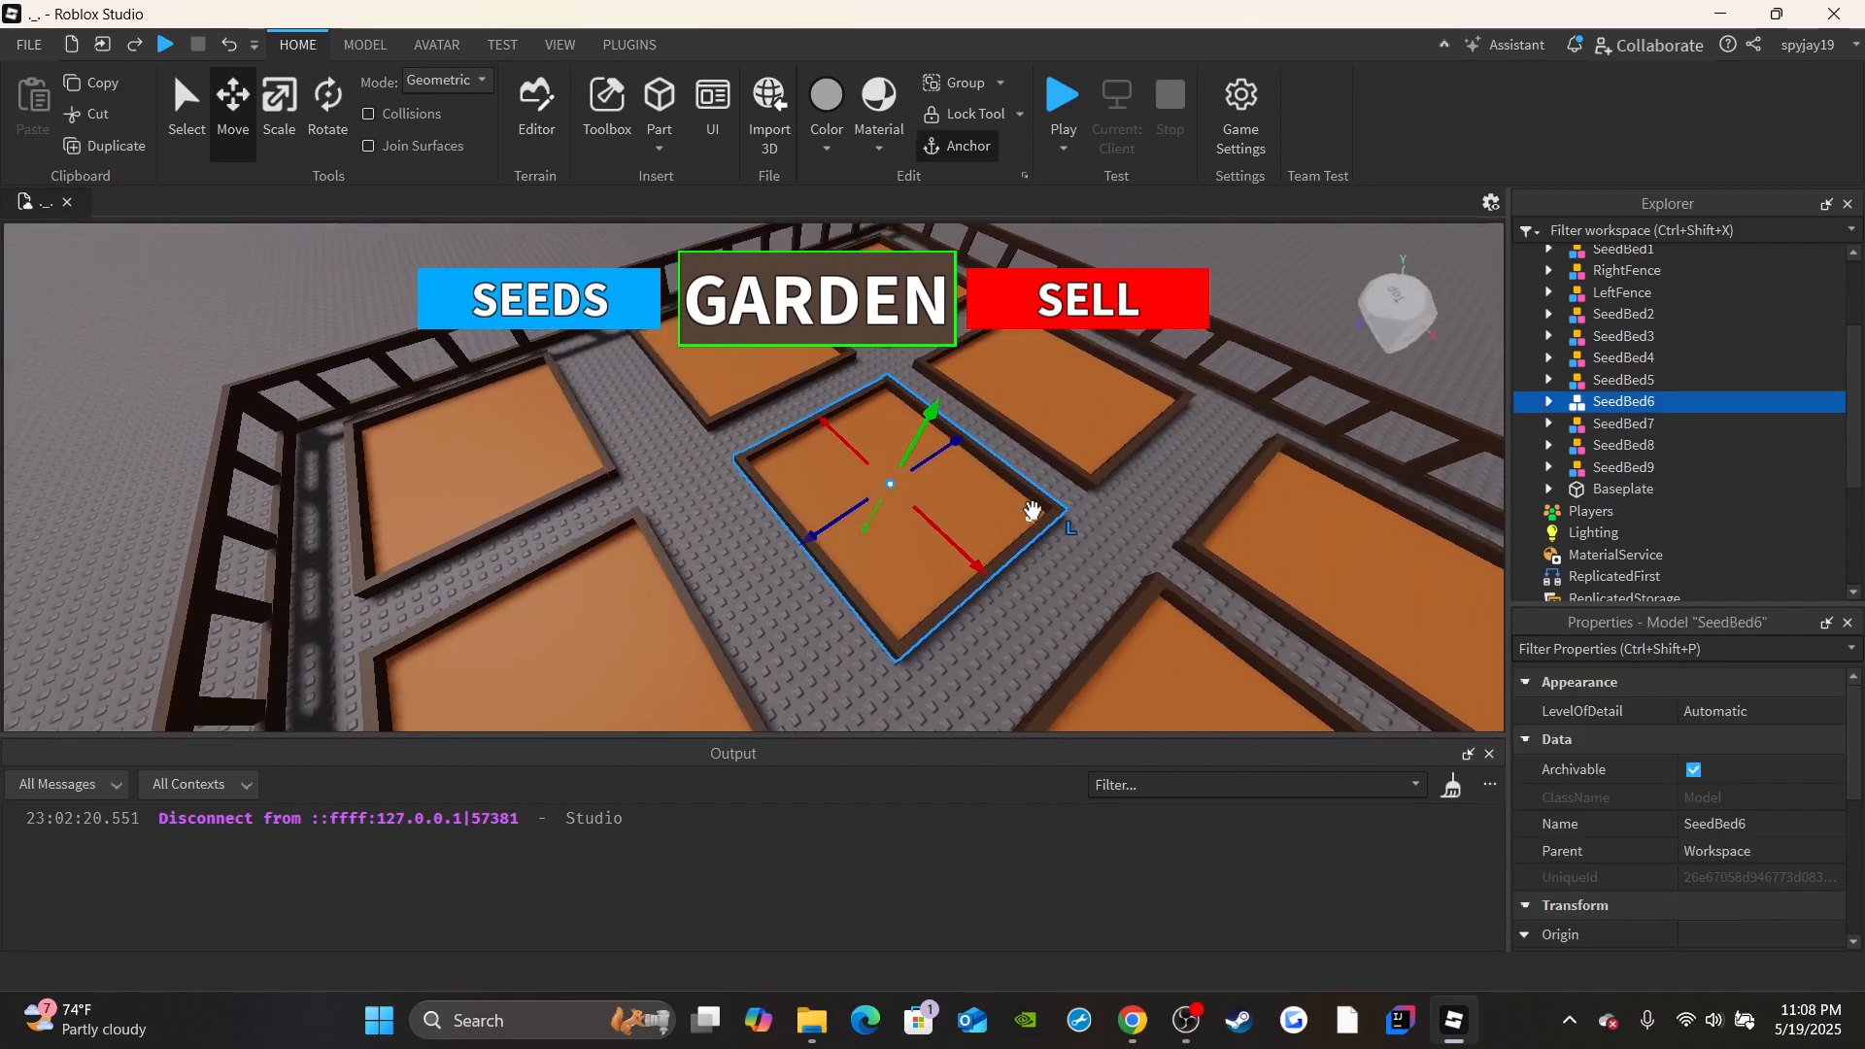
{"action": "right_click_drag", "start_coordinate": [1144, 410], "coordinate": [1144, 410]}
{"action": "key", "text": "s"}
{"action": "left_click", "coordinate": [1192, 476]}
{"action": "key", "text": "w"}
{"action": "right_click_drag", "start_coordinate": [1193, 476], "coordinate": [1193, 476]}
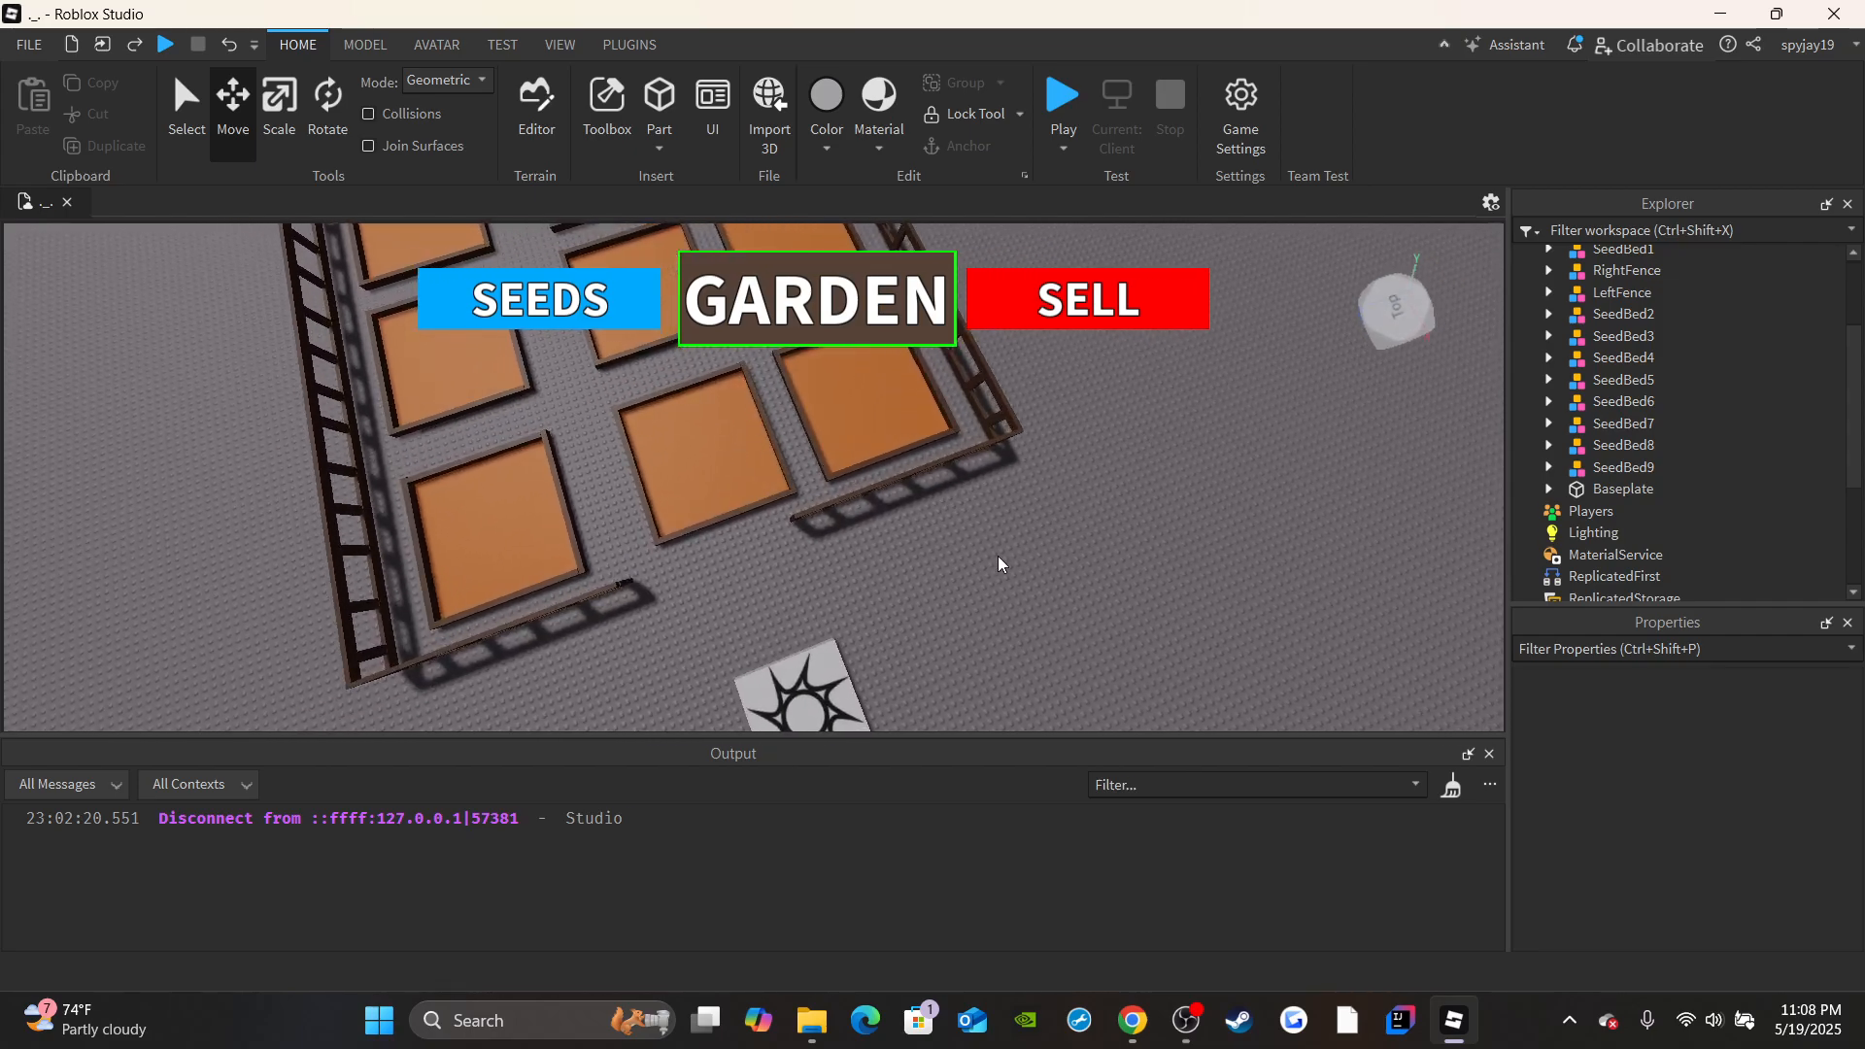
{"action": "right_click_drag", "start_coordinate": [903, 557], "coordinate": [903, 558]}
{"action": "key", "text": "w"}
{"action": "key", "text": "w"}
{"action": "key", "text": "s"}
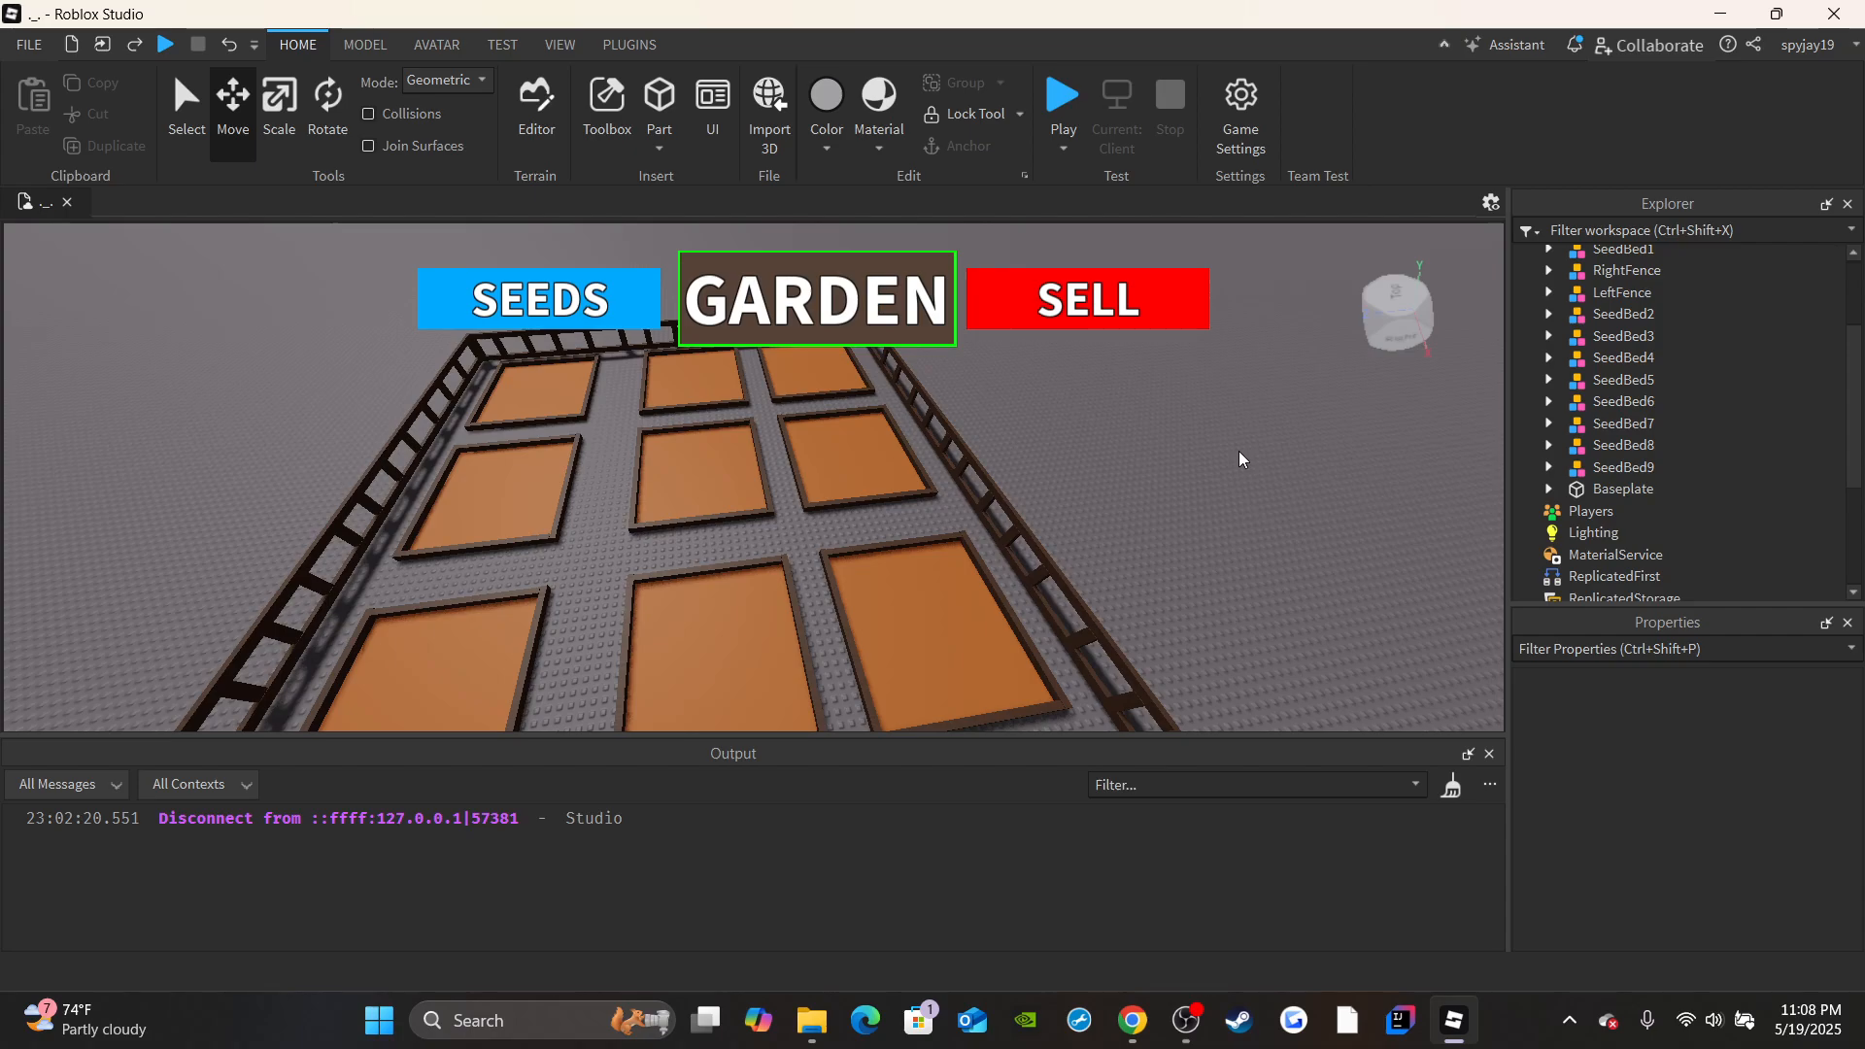
{"action": "right_click_drag", "start_coordinate": [1220, 440], "coordinate": [1220, 440]}
{"action": "key", "text": "w"}
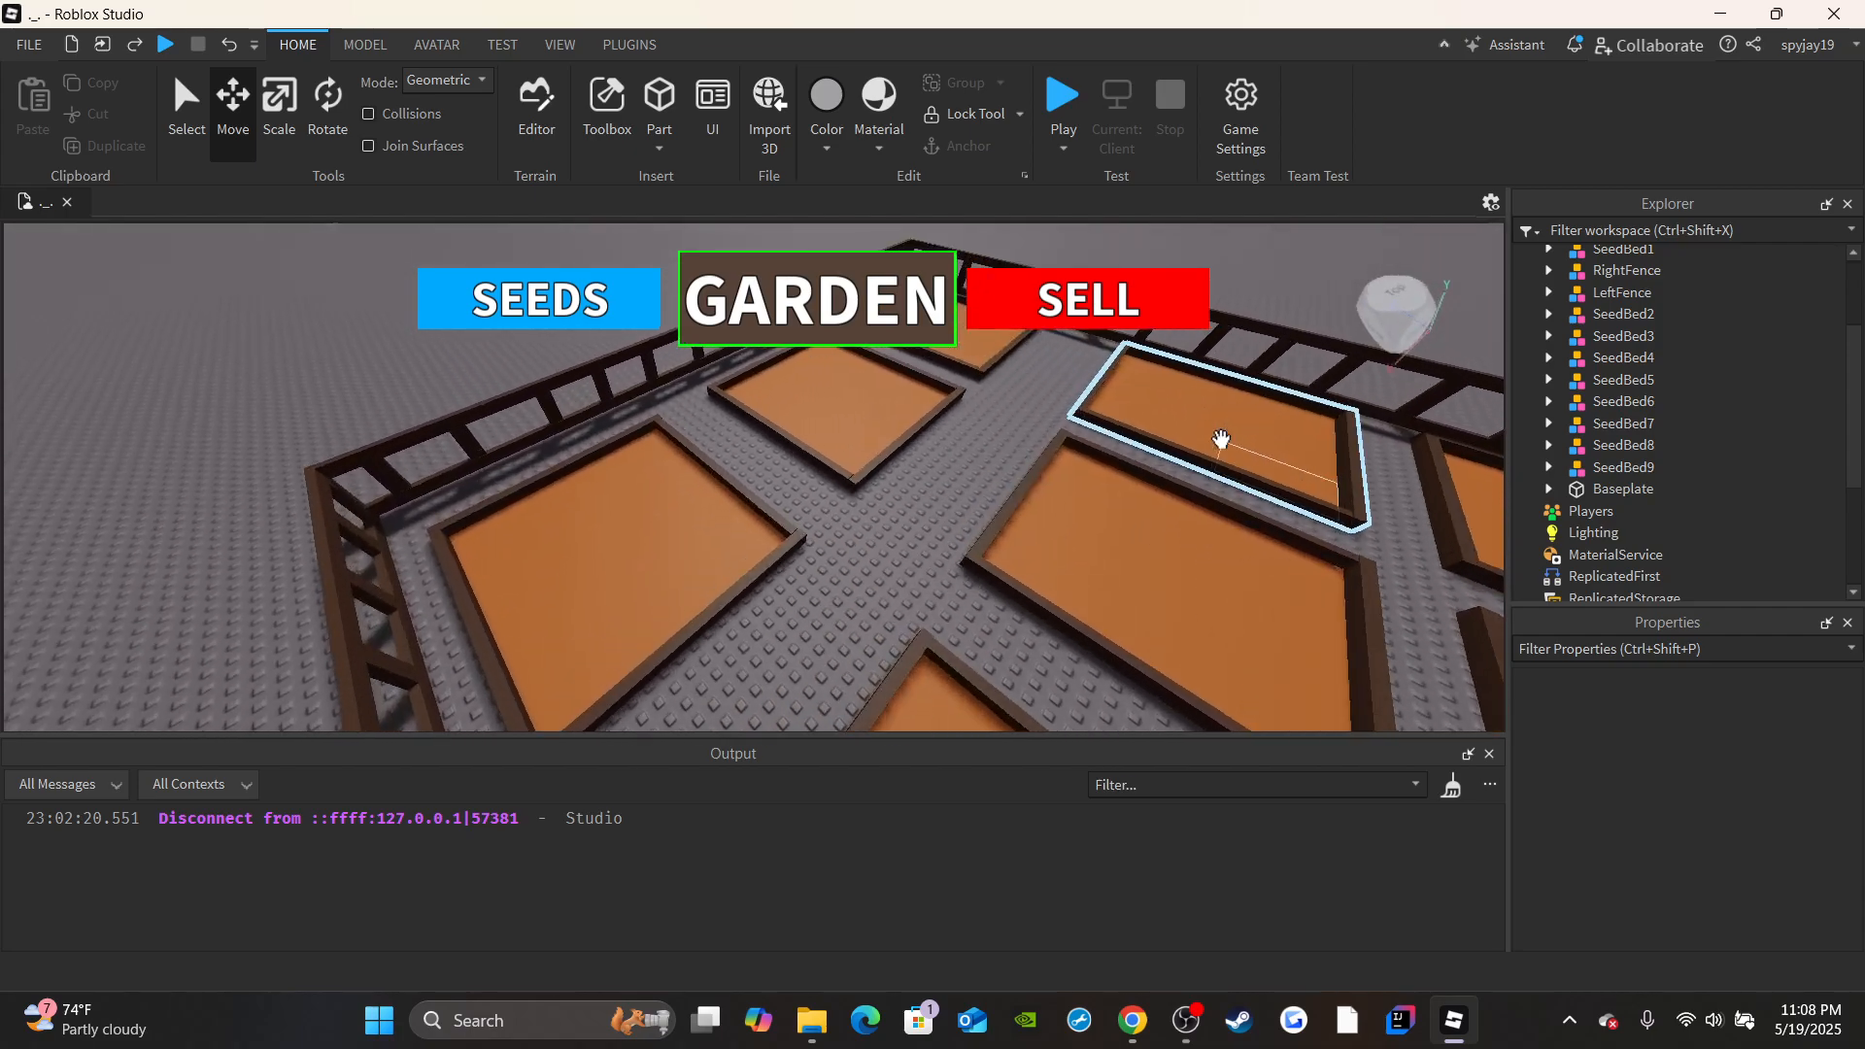
{"action": "right_click_drag", "start_coordinate": [1494, 453], "coordinate": [1494, 453]}
{"action": "key", "text": "s"}
{"action": "scroll", "coordinate": [1630, 433], "scroll_direction": "up", "scroll_amount": 2}
{"action": "key", "text": "w"}
{"action": "right_click_drag", "start_coordinate": [1280, 412], "coordinate": [1280, 411]}
{"action": "key", "text": "s"}
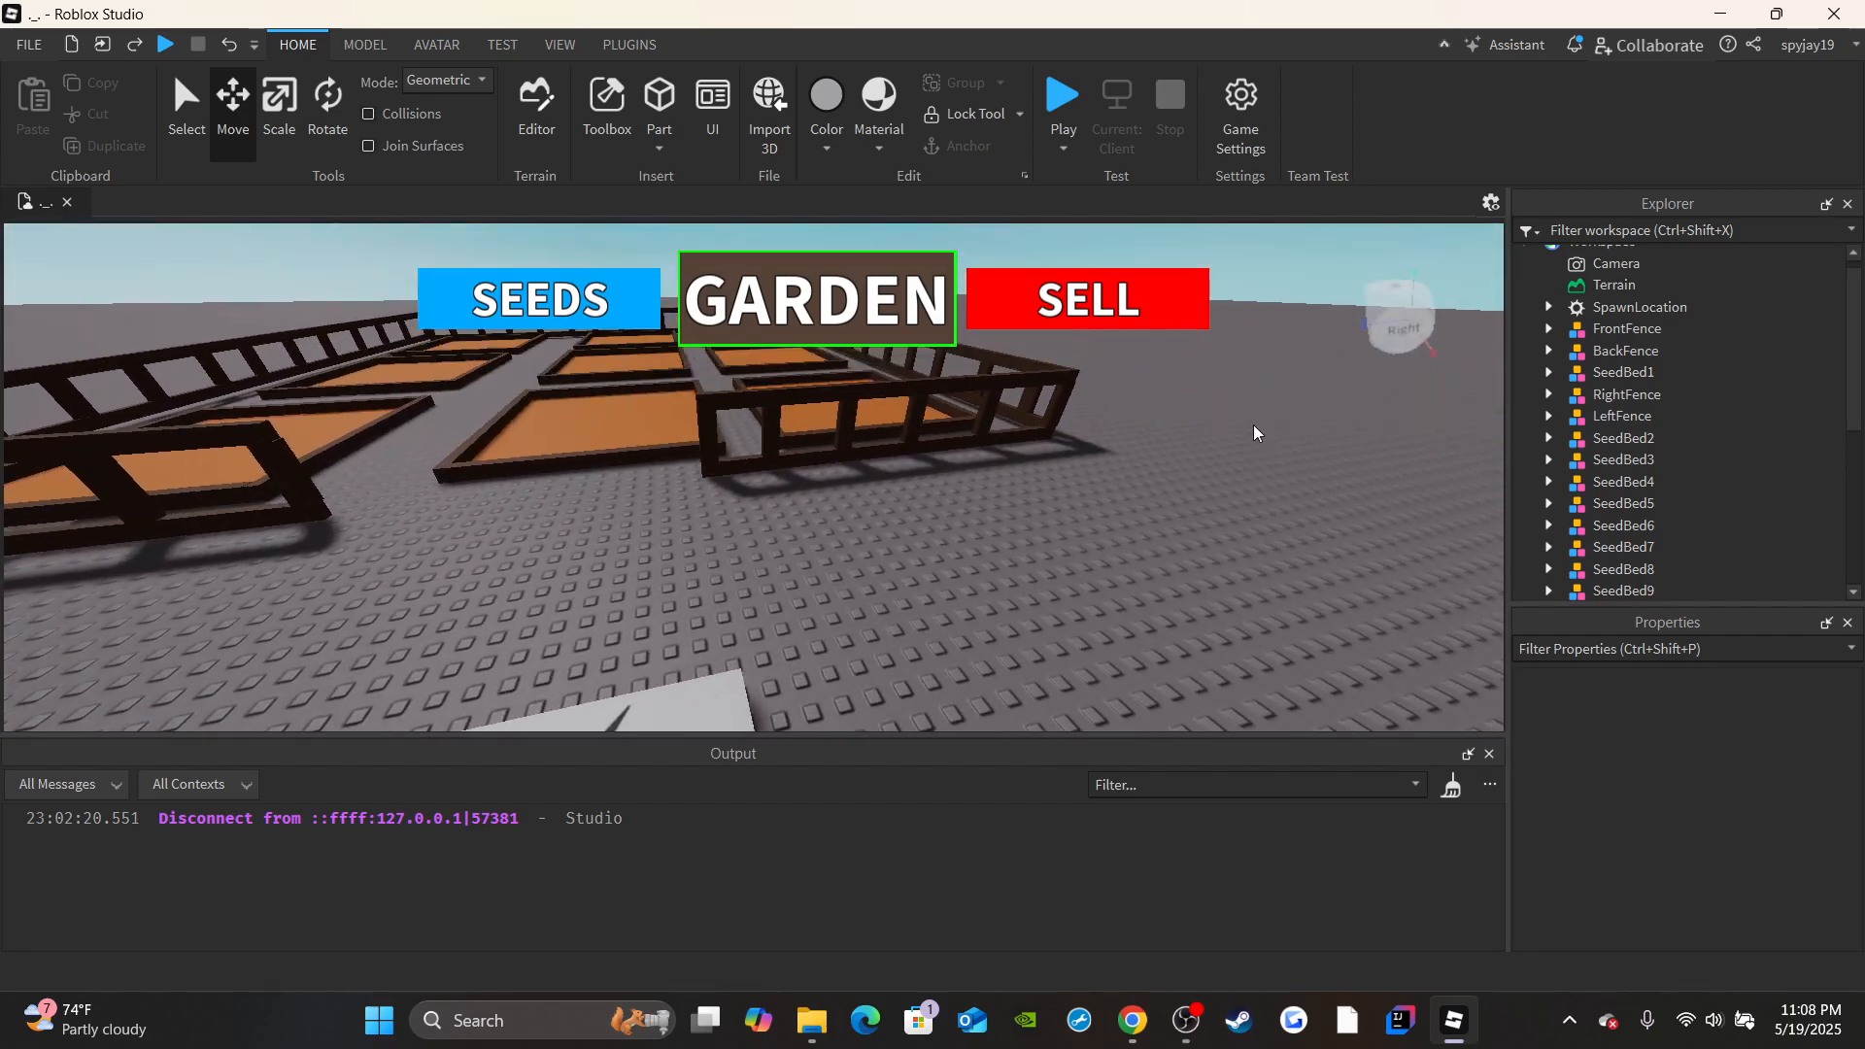
{"action": "scroll", "coordinate": [1577, 417], "scroll_direction": "down", "scroll_amount": 1}
{"action": "scroll", "coordinate": [1584, 393], "scroll_direction": "down", "scroll_amount": 2}
{"action": "scroll", "coordinate": [1612, 423], "scroll_direction": "up", "scroll_amount": 2}
{"action": "right_click_drag", "start_coordinate": [1110, 417], "coordinate": [1110, 418]}
{"action": "key", "text": "w"}
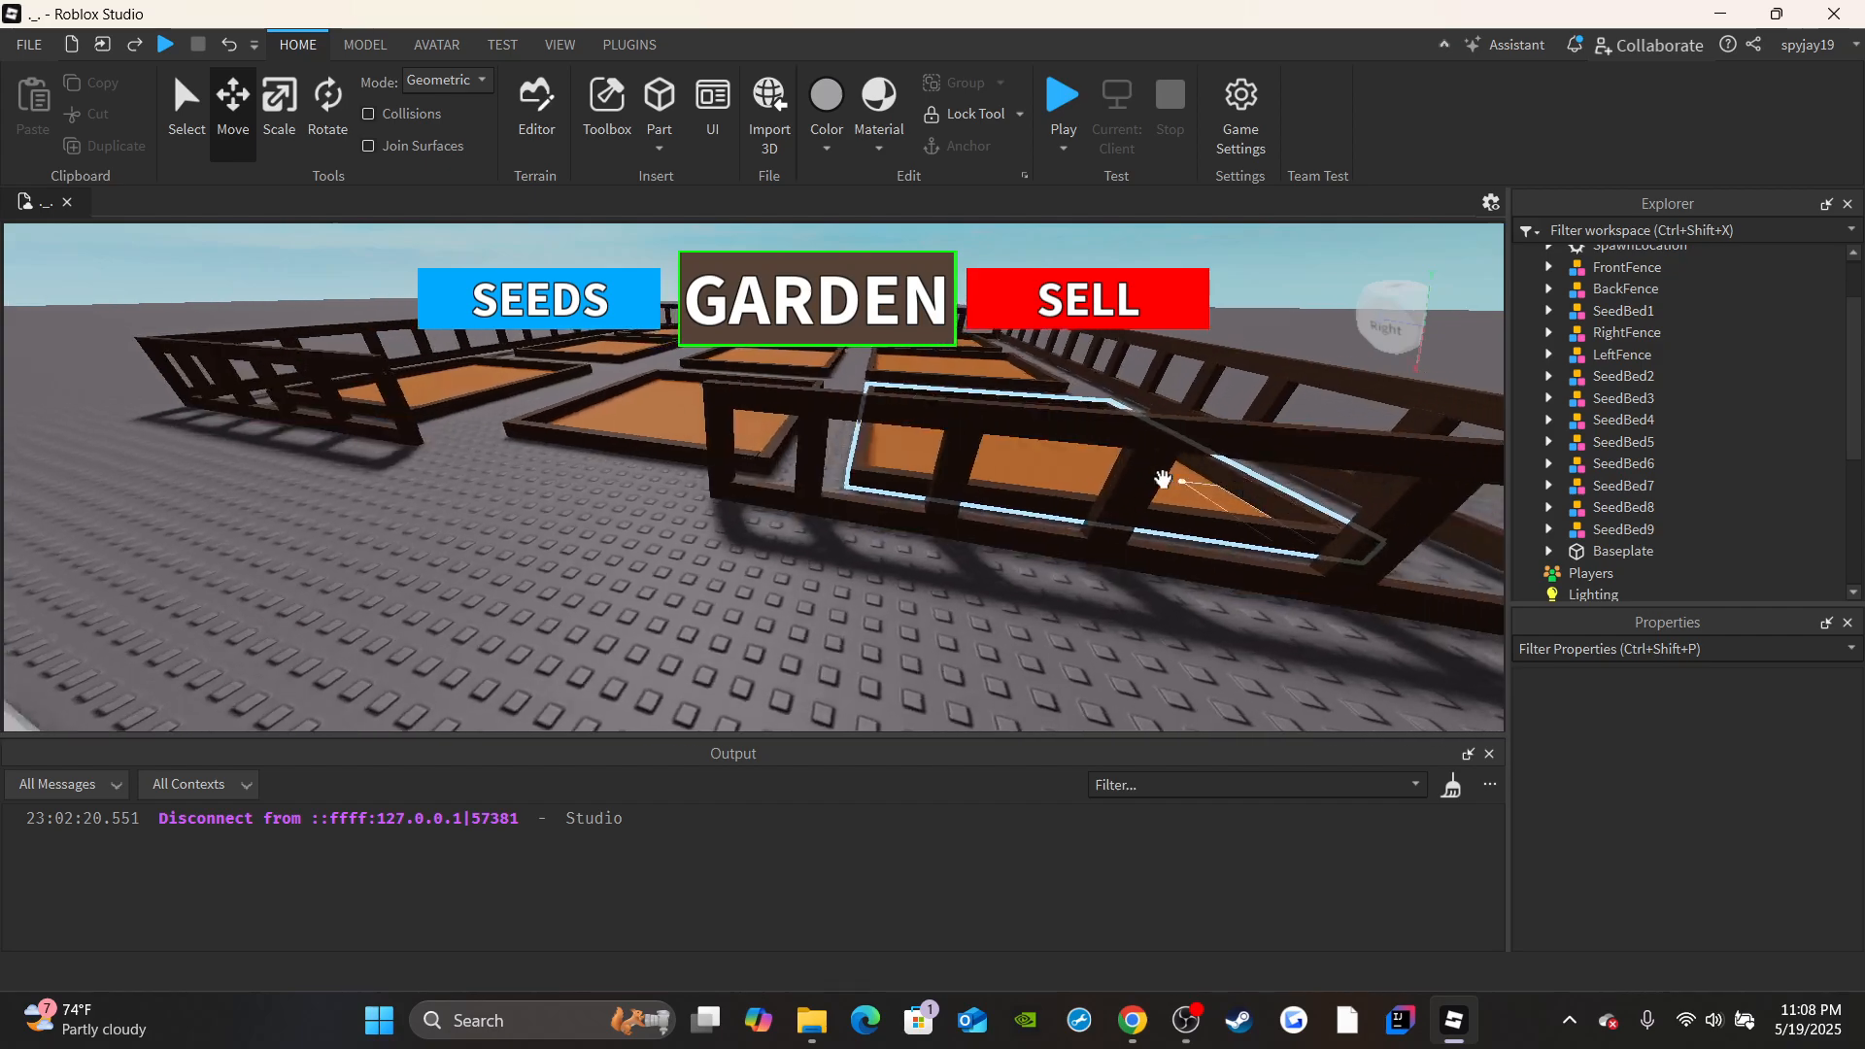
{"action": "right_click_drag", "start_coordinate": [1045, 483], "coordinate": [1045, 484]}
{"action": "key", "text": "s"}
{"action": "key", "text": "w"}
{"action": "right_click_drag", "start_coordinate": [888, 556], "coordinate": [885, 555]}
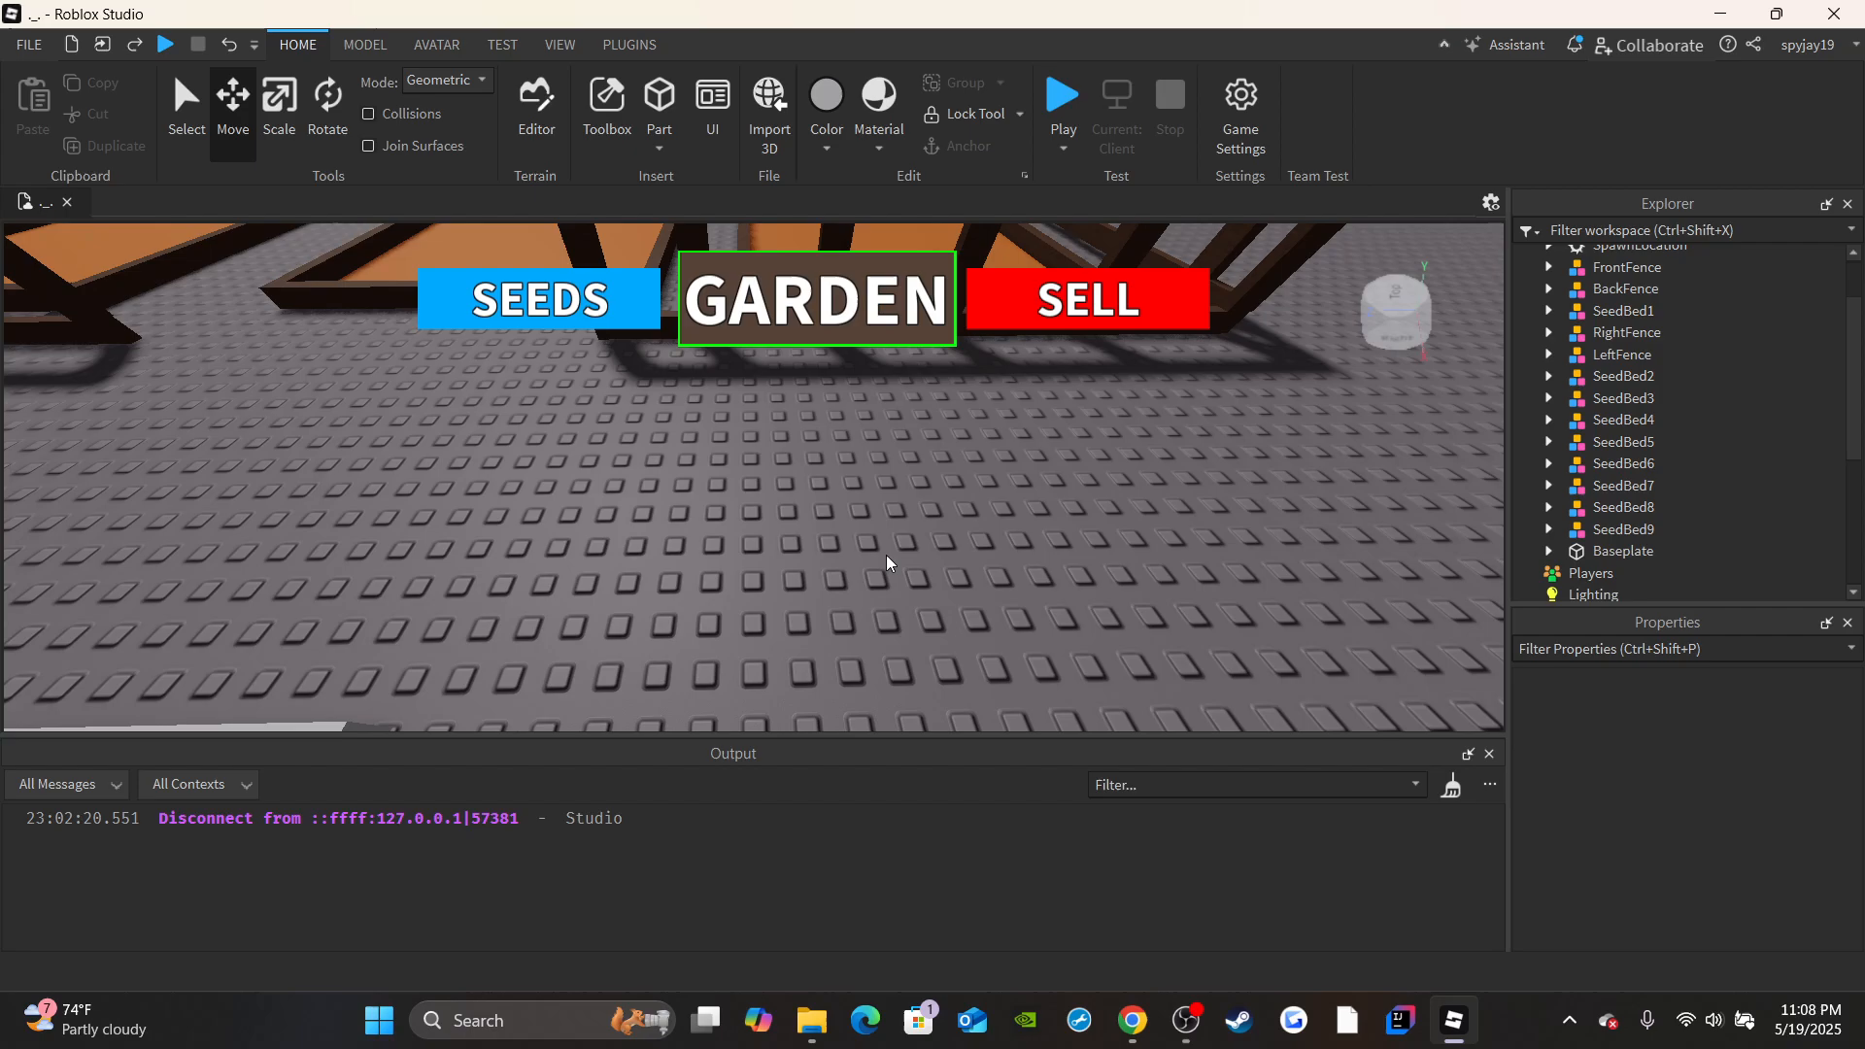
{"action": "key", "text": "s"}
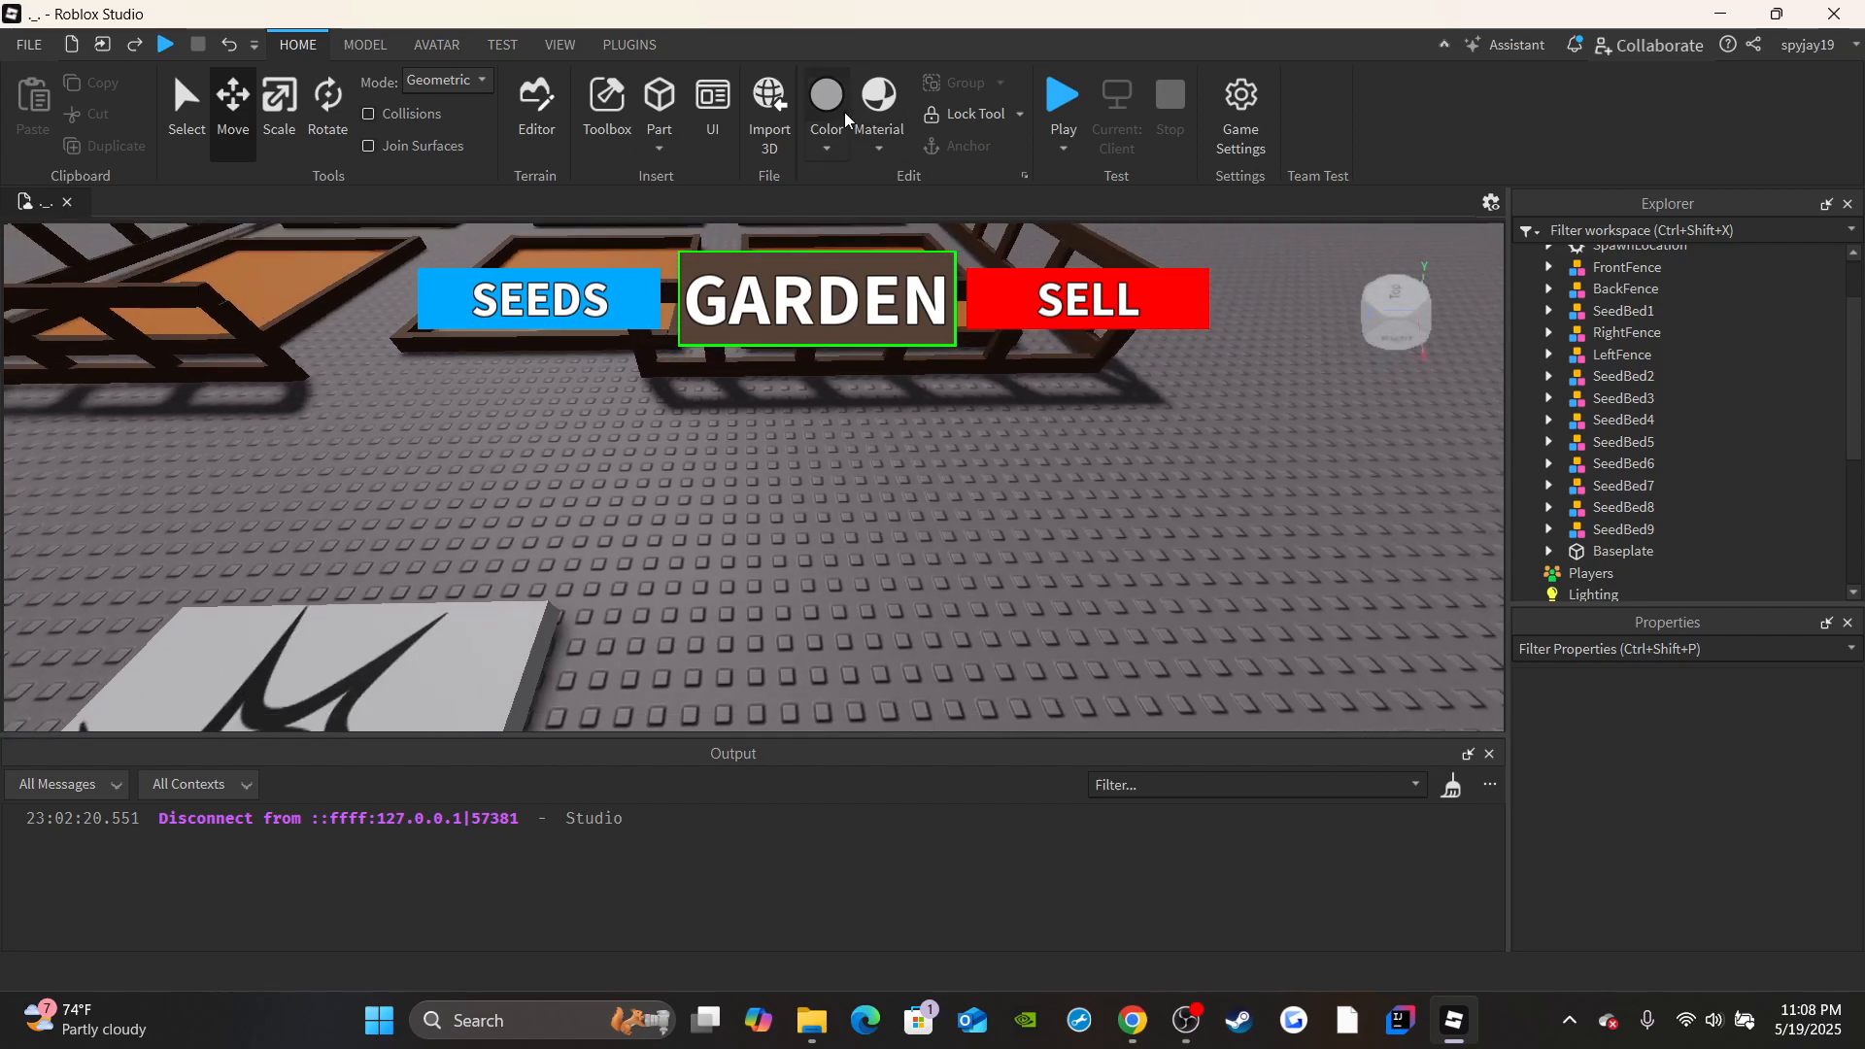
Insert a cylinder on the baseplate in front of the fence and scale it into a slim upright post.
{"action": "left_click", "coordinate": [660, 141]}
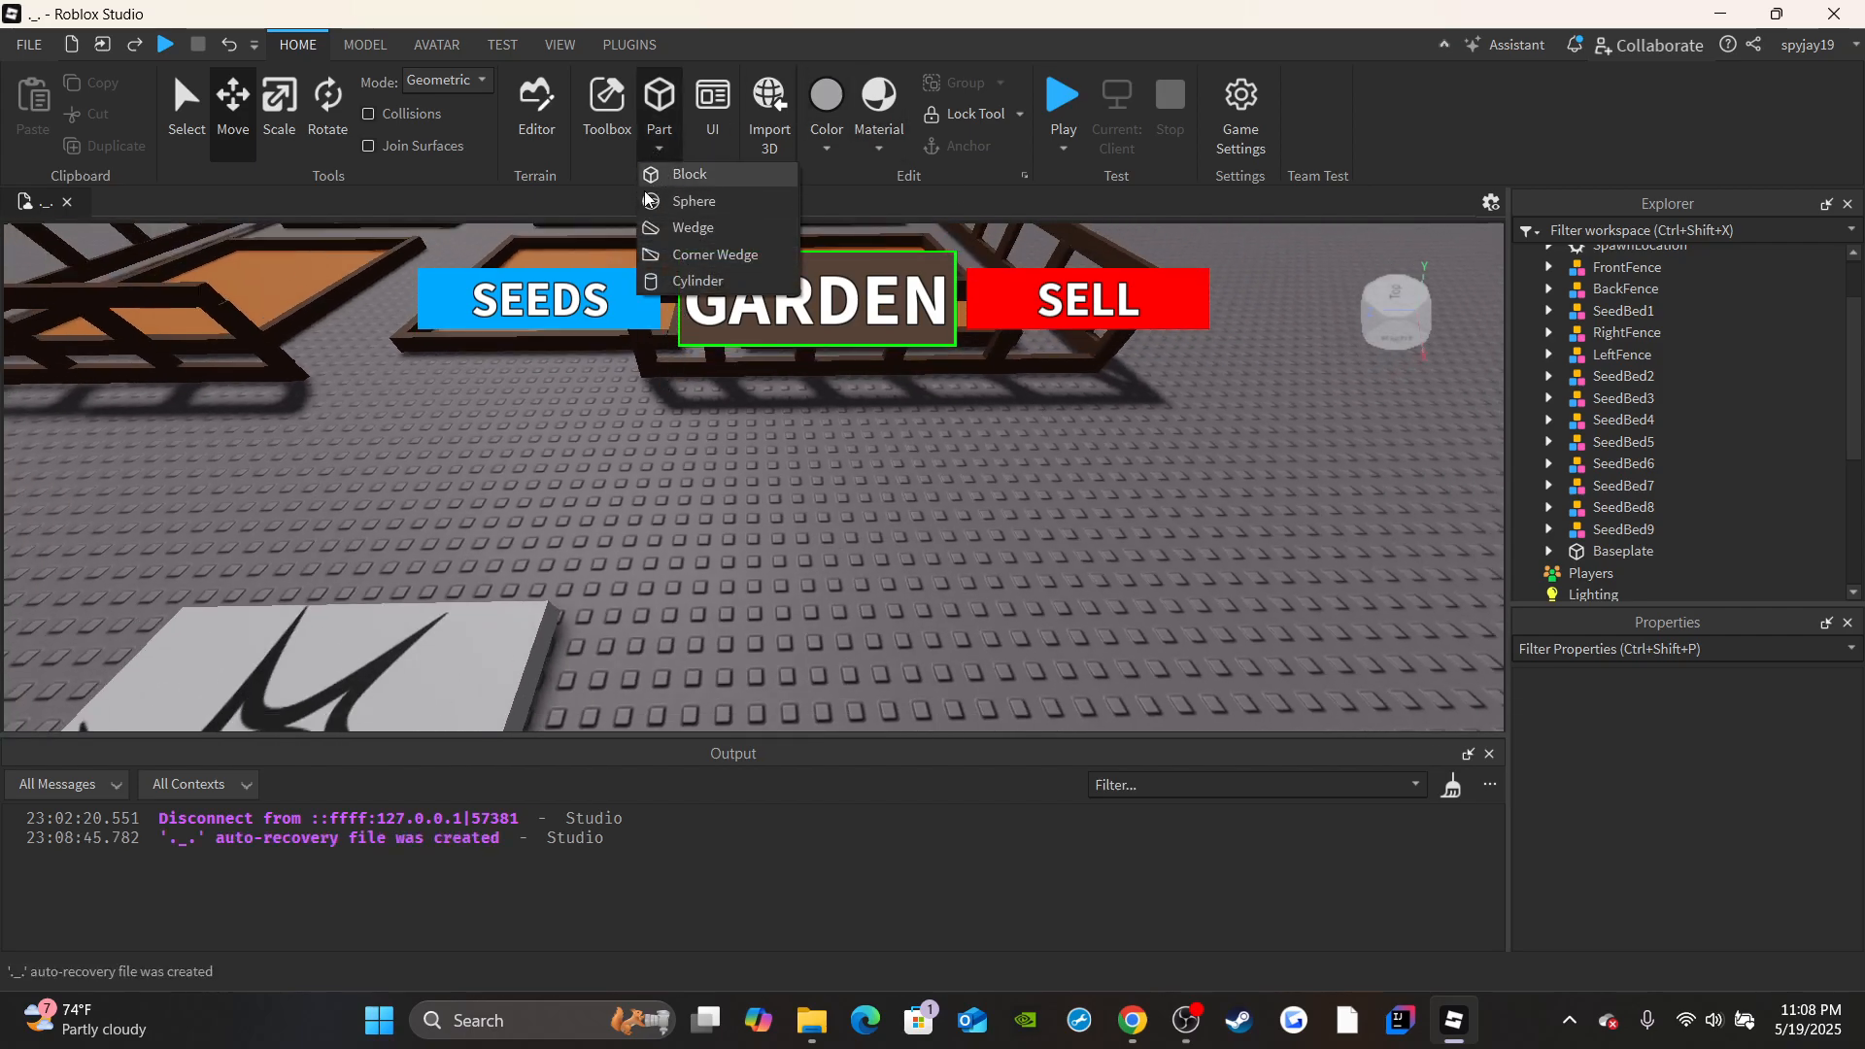
{"action": "left_click", "coordinate": [701, 281]}
{"action": "left_click", "coordinate": [280, 137]}
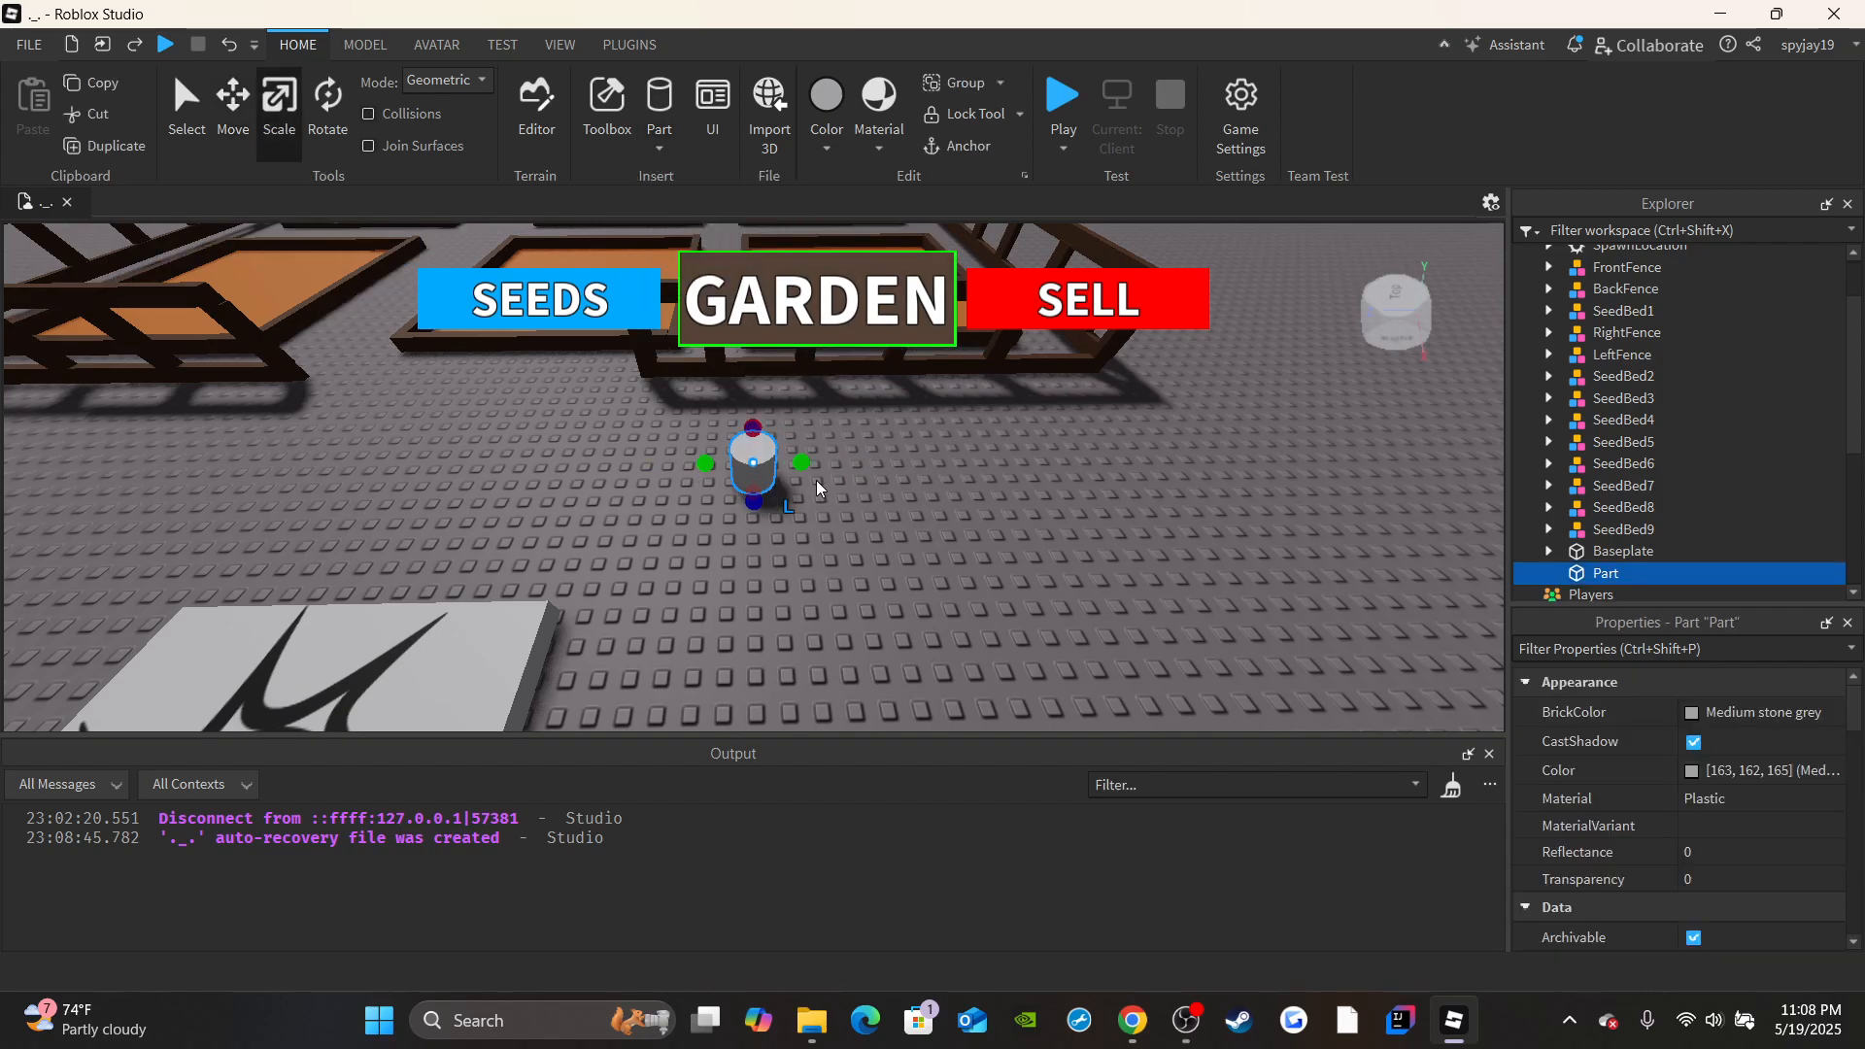
{"action": "left_click_drag", "start_coordinate": [803, 463], "coordinate": [774, 466]}
{"action": "right_click_drag", "start_coordinate": [775, 465], "coordinate": [743, 562]}
{"action": "left_click_drag", "start_coordinate": [743, 562], "coordinate": [735, 547]}
Adjust the cylinder's height at its upper end and deselect it.
{"action": "right_click_drag", "start_coordinate": [1006, 574], "coordinate": [1012, 589]}
{"action": "key", "text": "w"}
{"action": "key", "text": "a"}
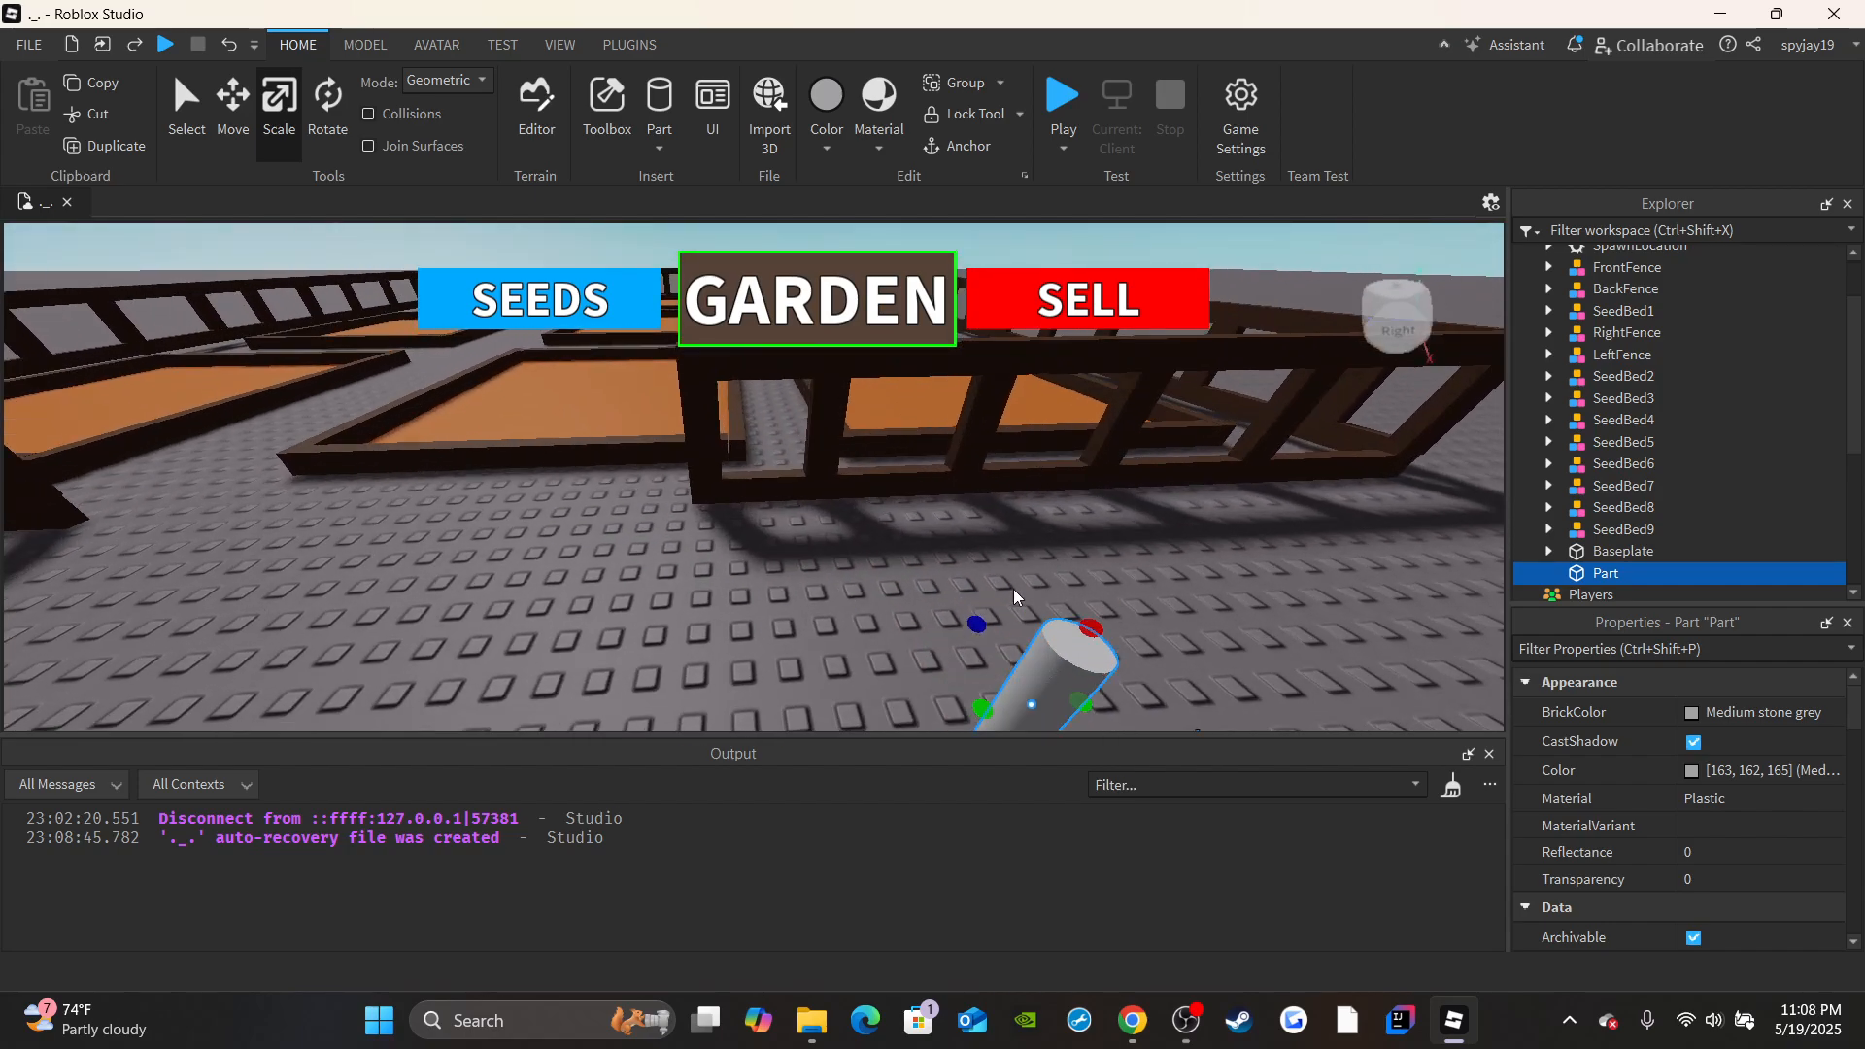
{"action": "left_click_drag", "start_coordinate": [1091, 617], "coordinate": [1086, 631]}
{"action": "left_click", "coordinate": [1097, 577]}
{"action": "key", "text": "s"}
{"action": "right_click_drag", "start_coordinate": [1097, 577], "coordinate": [1109, 584]}
{"action": "key", "text": "d"}
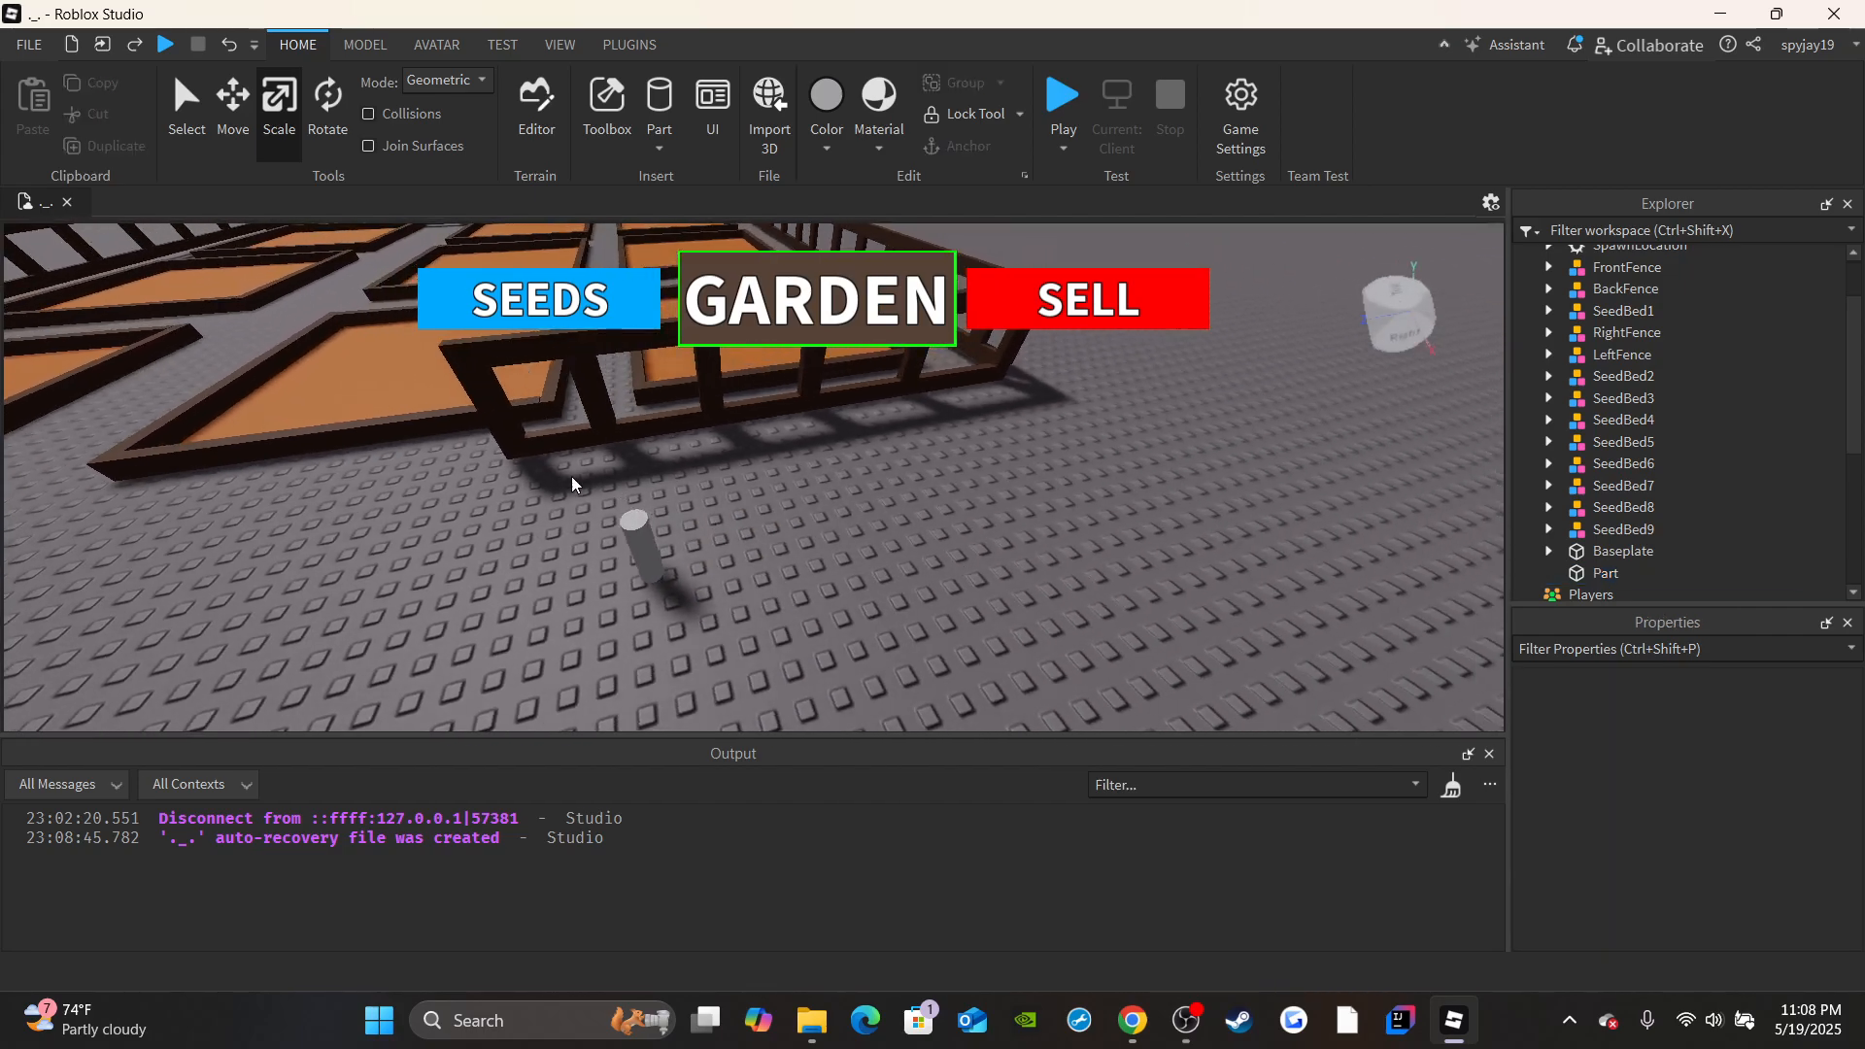
Give the cylinder post the Medium brown colour and the Wood material.
{"action": "left_click", "coordinate": [644, 563]}
{"action": "left_click", "coordinate": [1705, 724]}
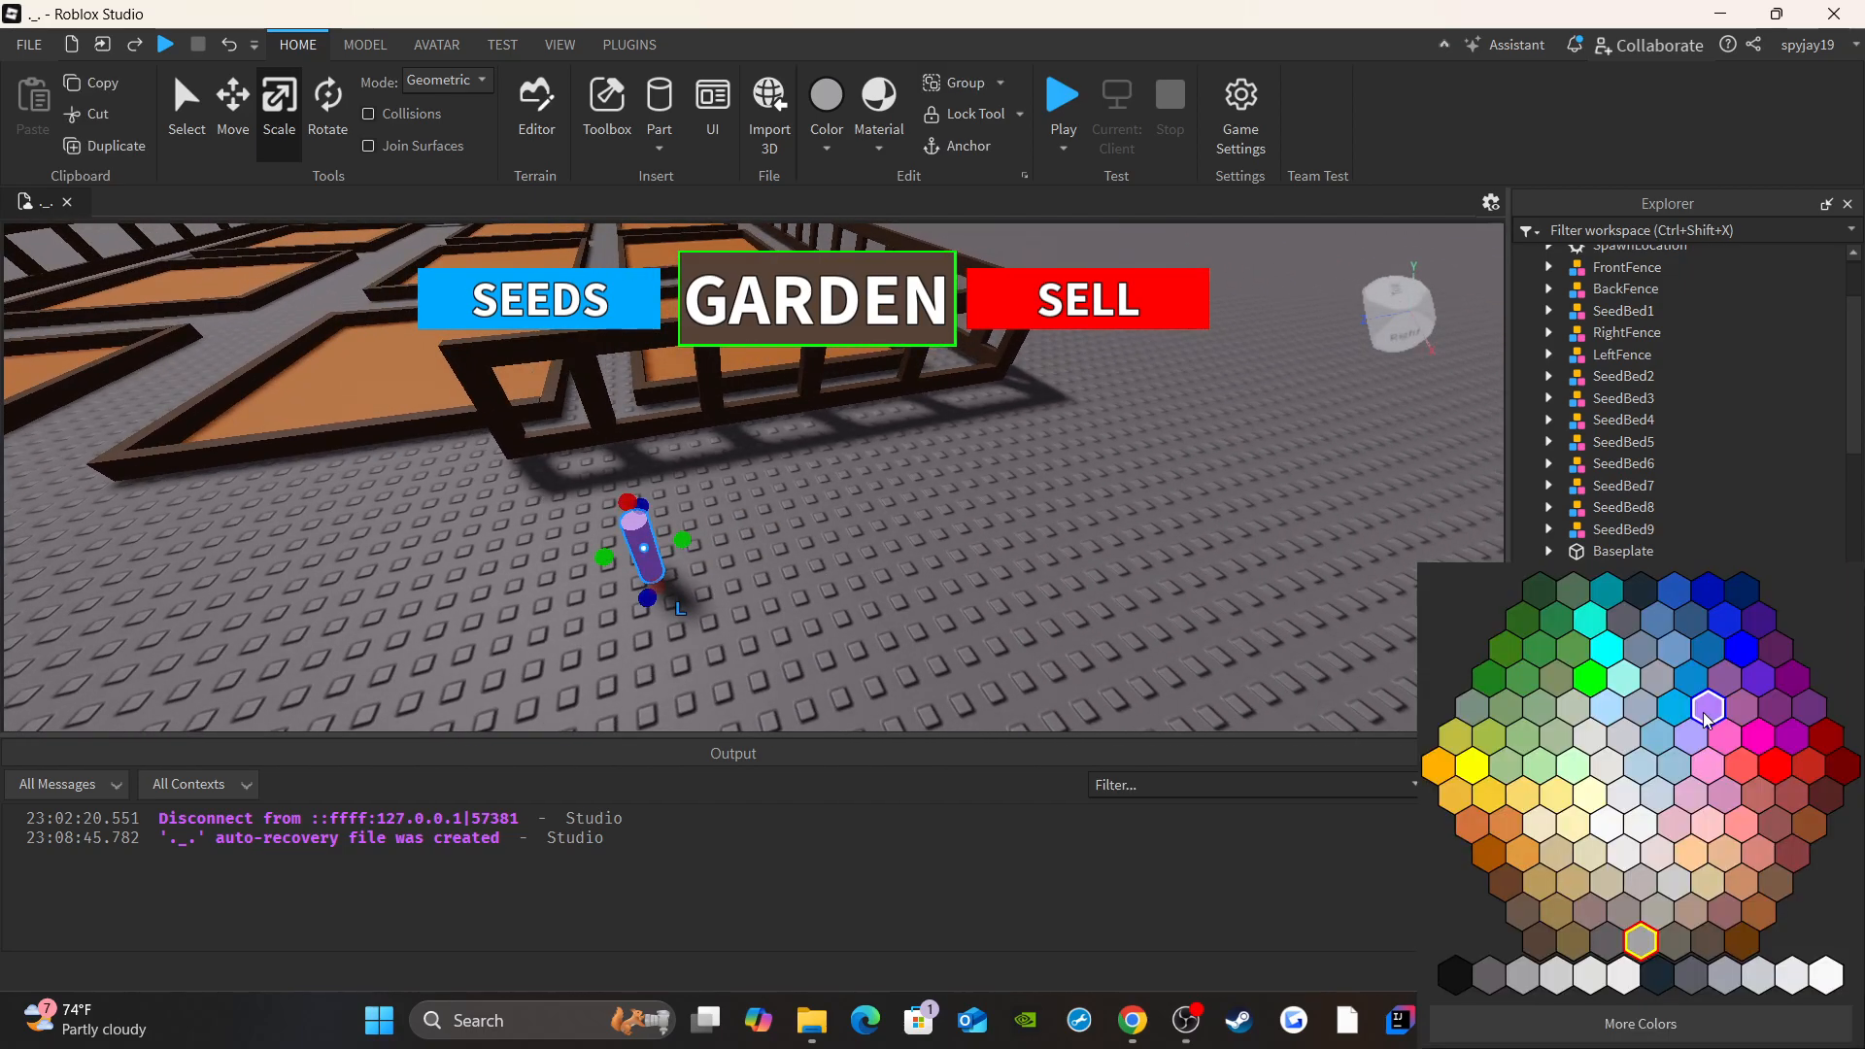
{"action": "left_click", "coordinate": [1532, 918]}
{"action": "left_click", "coordinate": [1741, 800]}
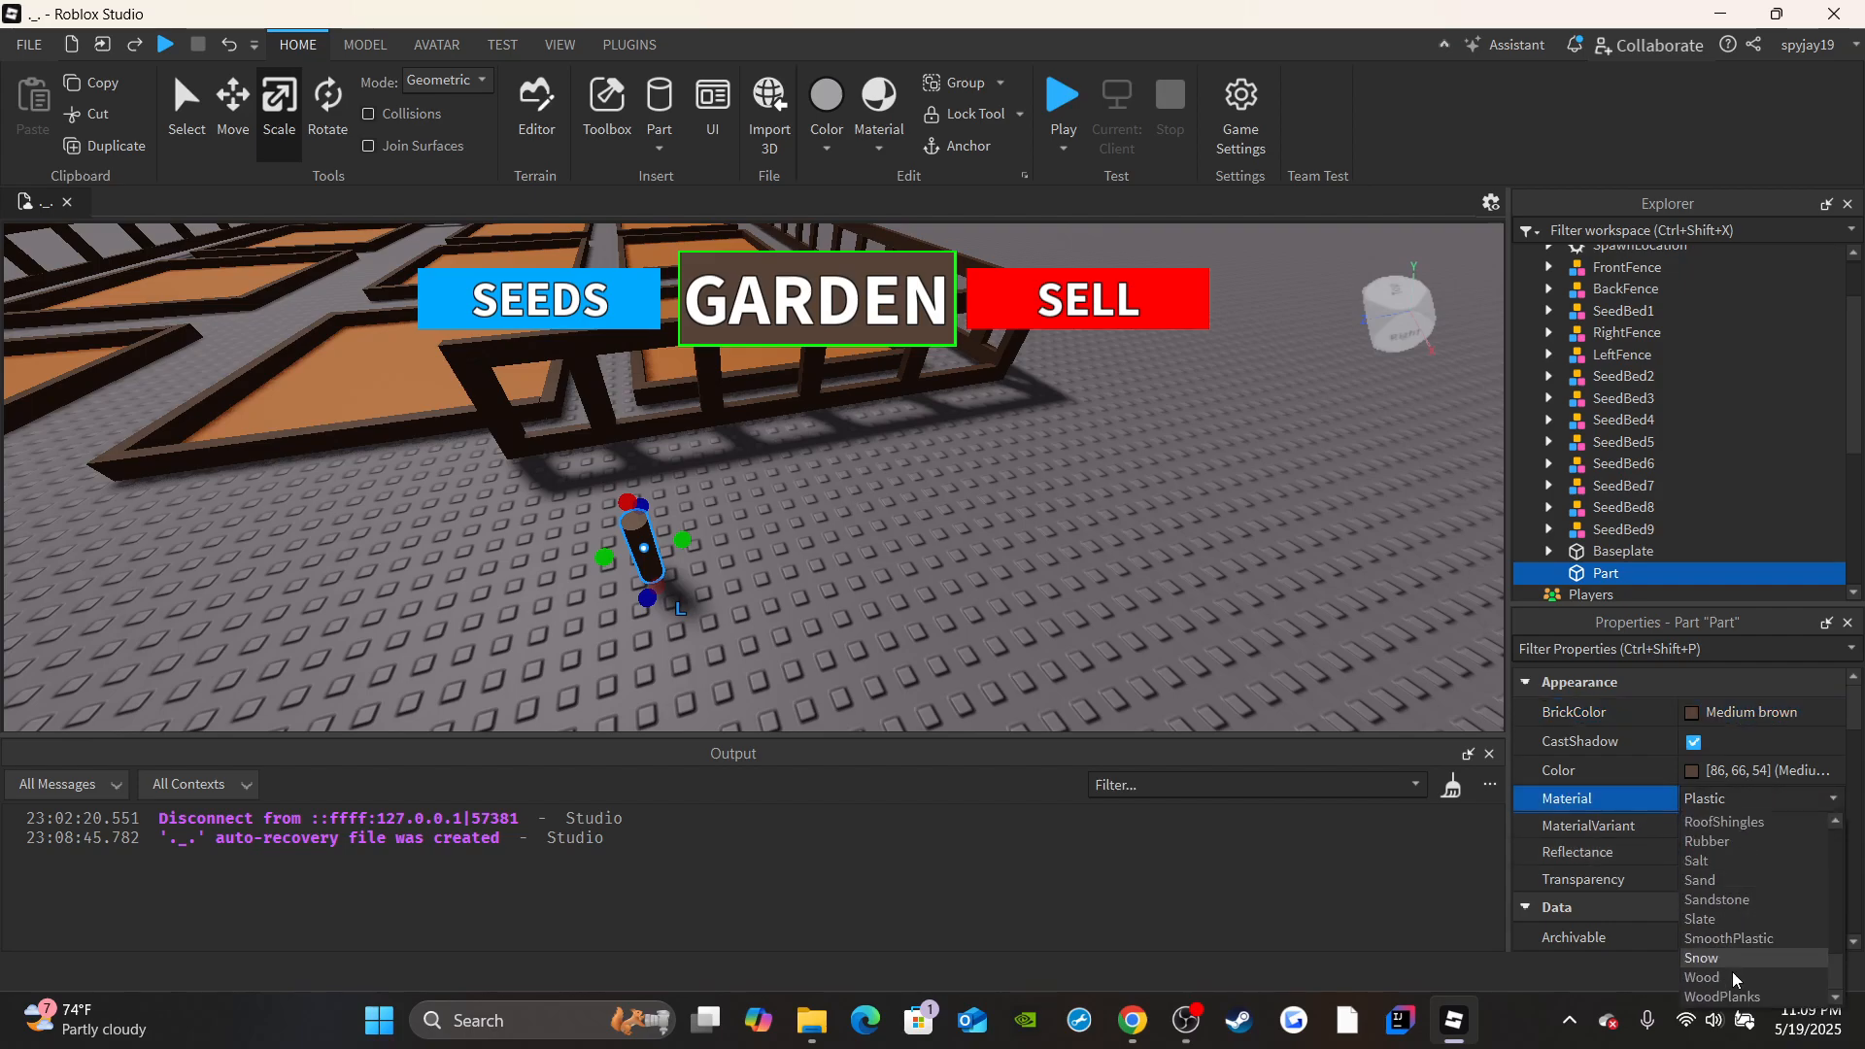
{"action": "left_click", "coordinate": [1732, 975]}
{"action": "left_click", "coordinate": [1217, 500]}
{"action": "right_click_drag", "start_coordinate": [1218, 500], "coordinate": [1211, 507]}
Insert a block part and place it on the upper part of the brown post.
{"action": "key", "text": "w"}
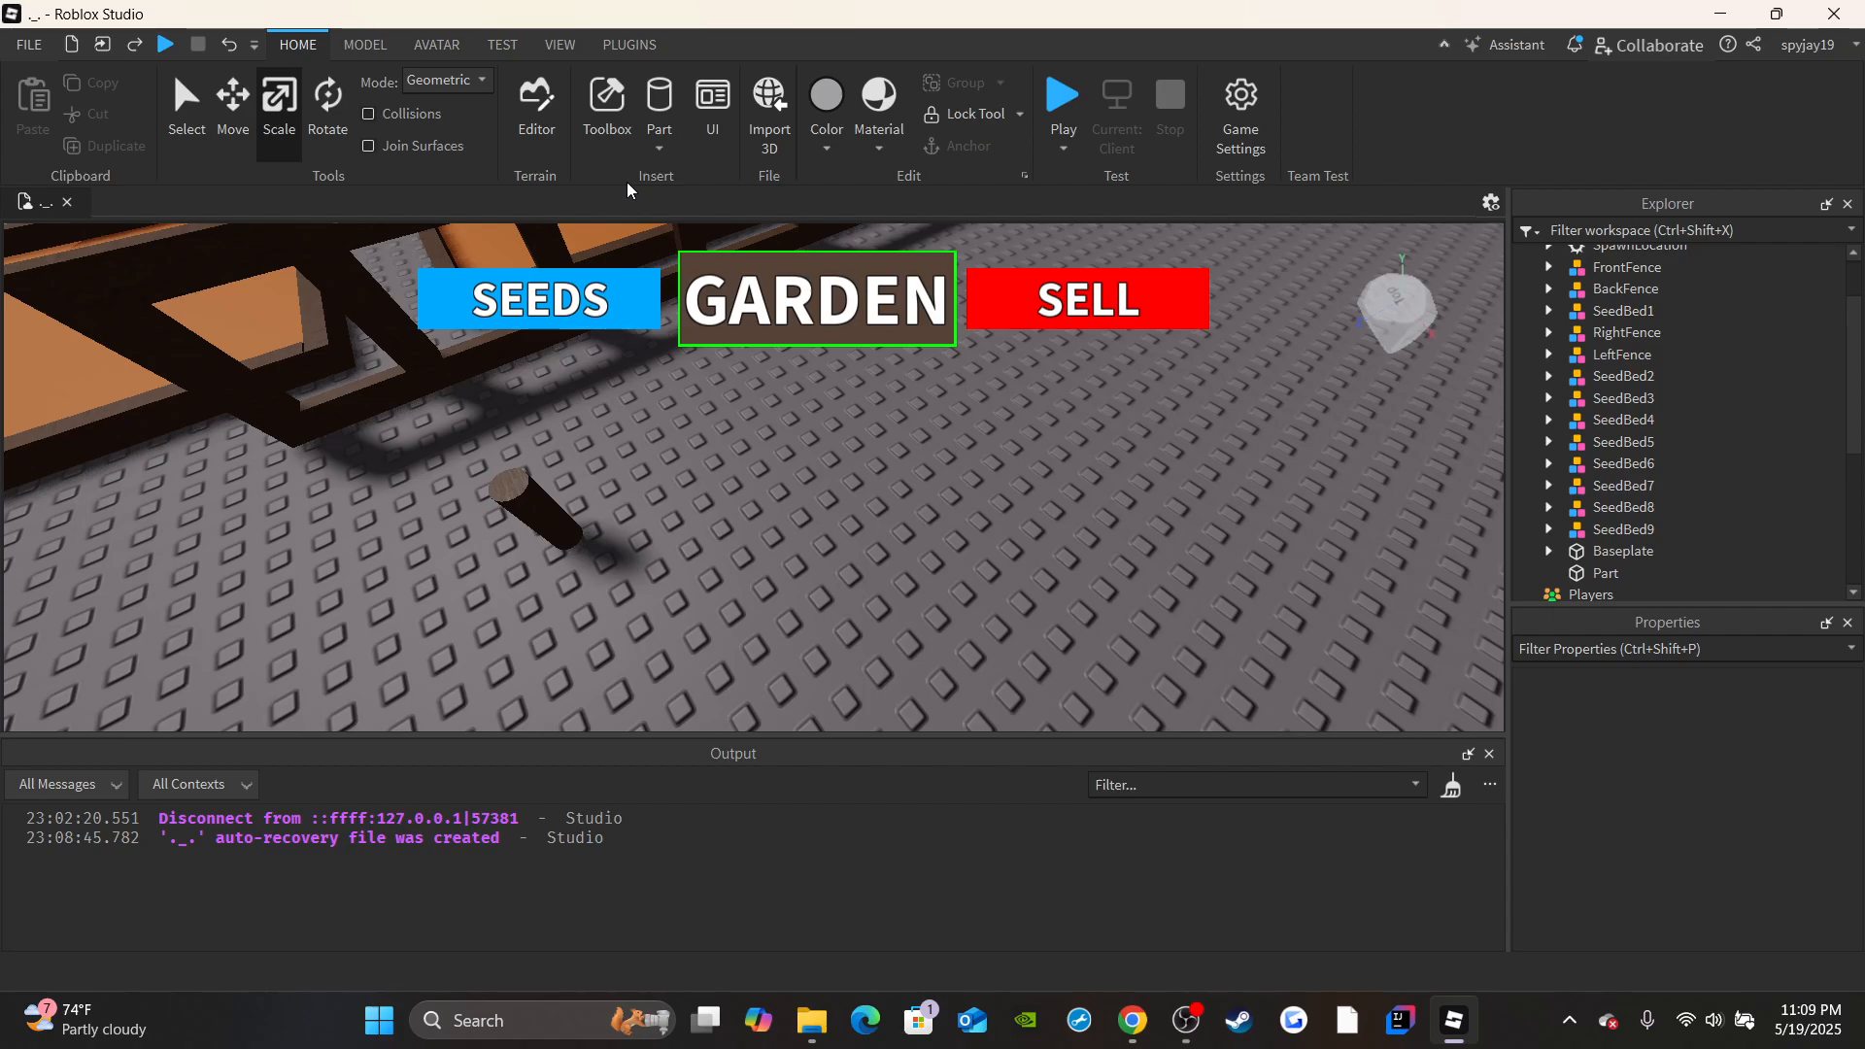
{"action": "left_click", "coordinate": [657, 146]}
{"action": "left_click", "coordinate": [691, 174]}
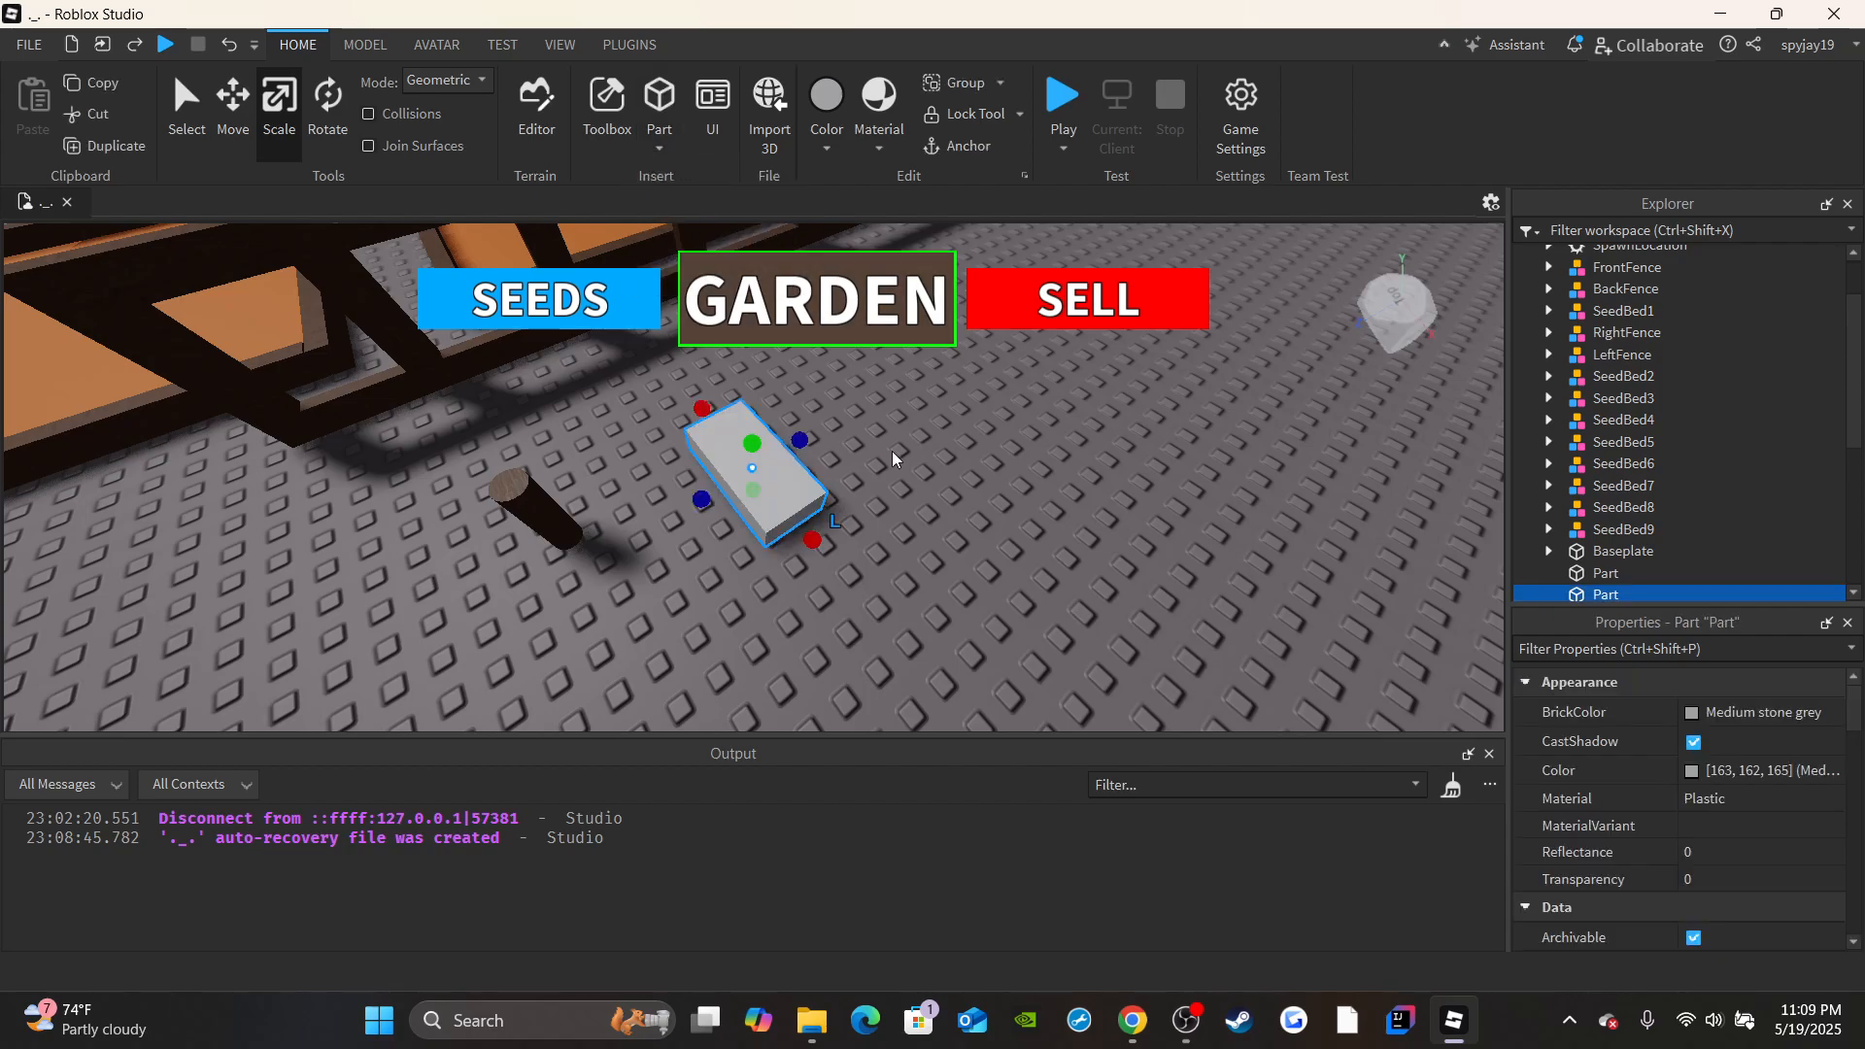
{"action": "left_click_drag", "start_coordinate": [760, 470], "coordinate": [519, 489]}
{"action": "right_click_drag", "start_coordinate": [545, 470], "coordinate": [612, 428]}
{"action": "scroll", "coordinate": [735, 497], "scroll_direction": "up", "scroll_amount": 2}
Scale the block down to a thin board about 0.5 studs thick, centred on the post.
{"action": "right_click_drag", "start_coordinate": [735, 497], "coordinate": [632, 533]}
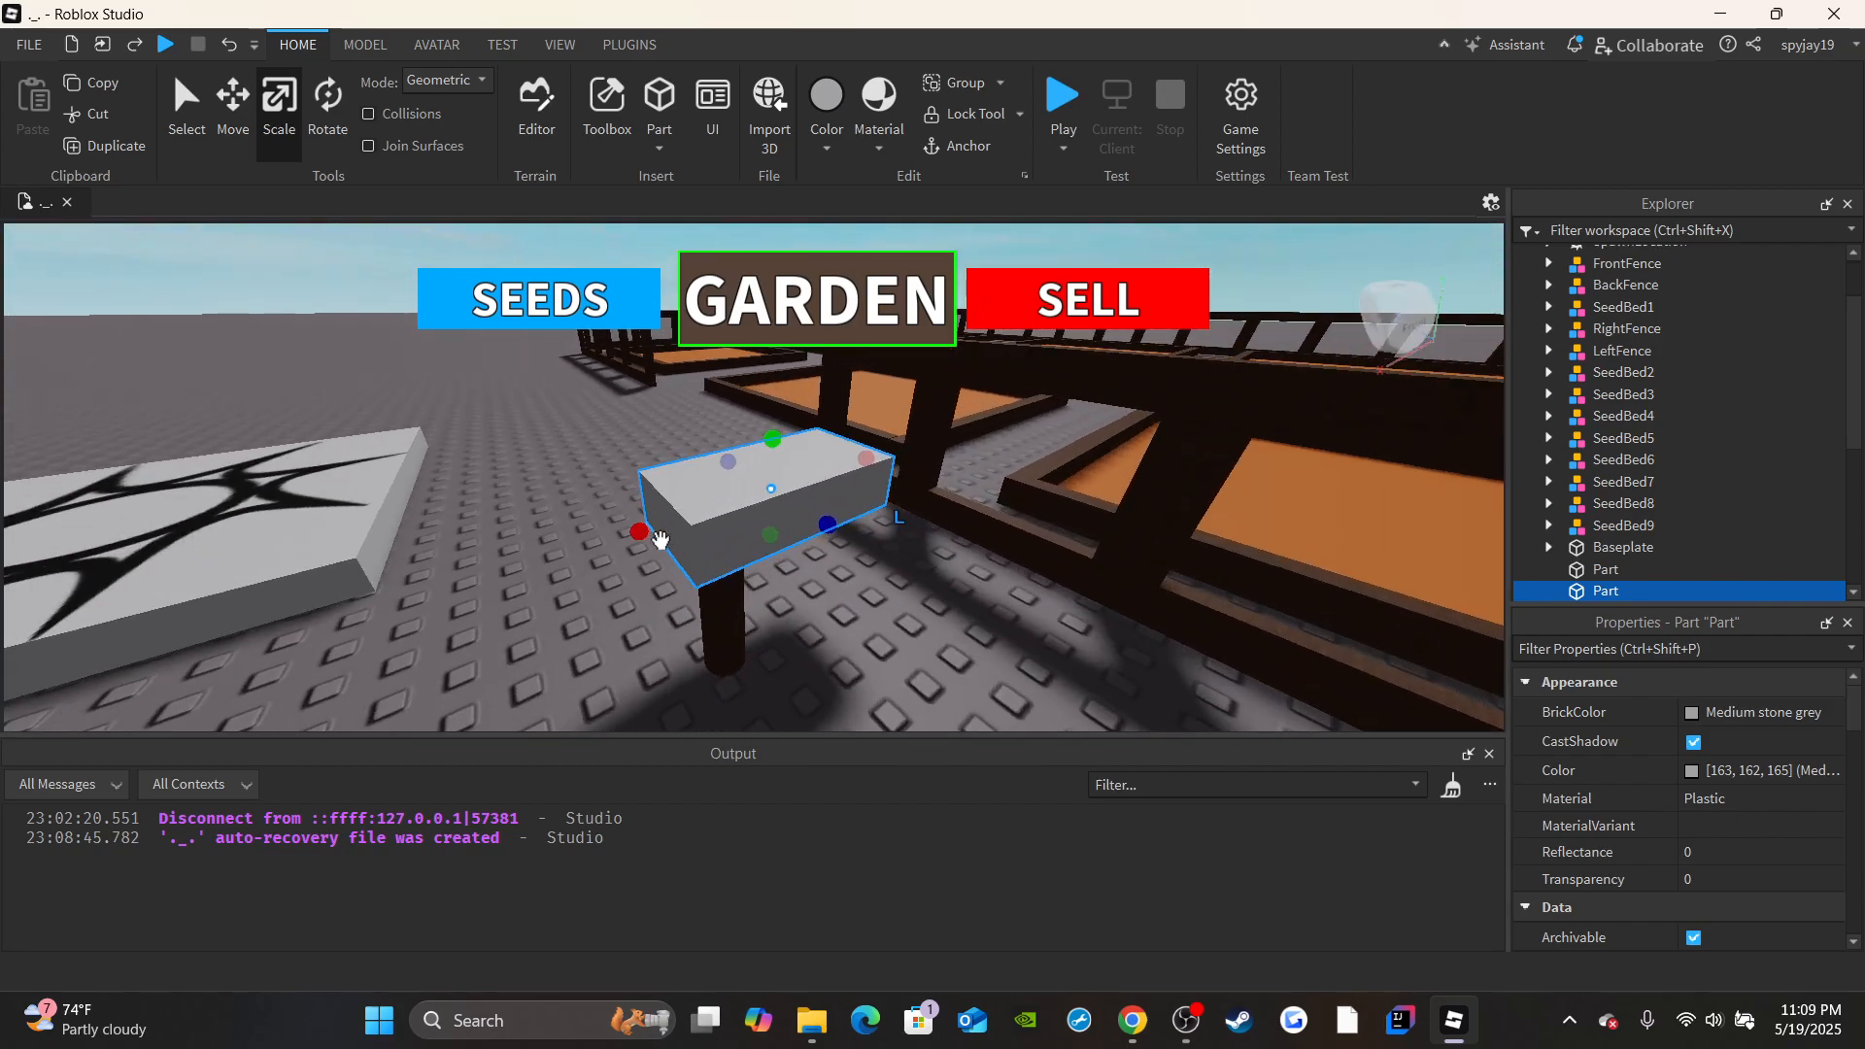
{"action": "left_click_drag", "start_coordinate": [632, 534], "coordinate": [662, 549]}
{"action": "scroll", "coordinate": [671, 547], "scroll_direction": "up", "scroll_amount": 2}
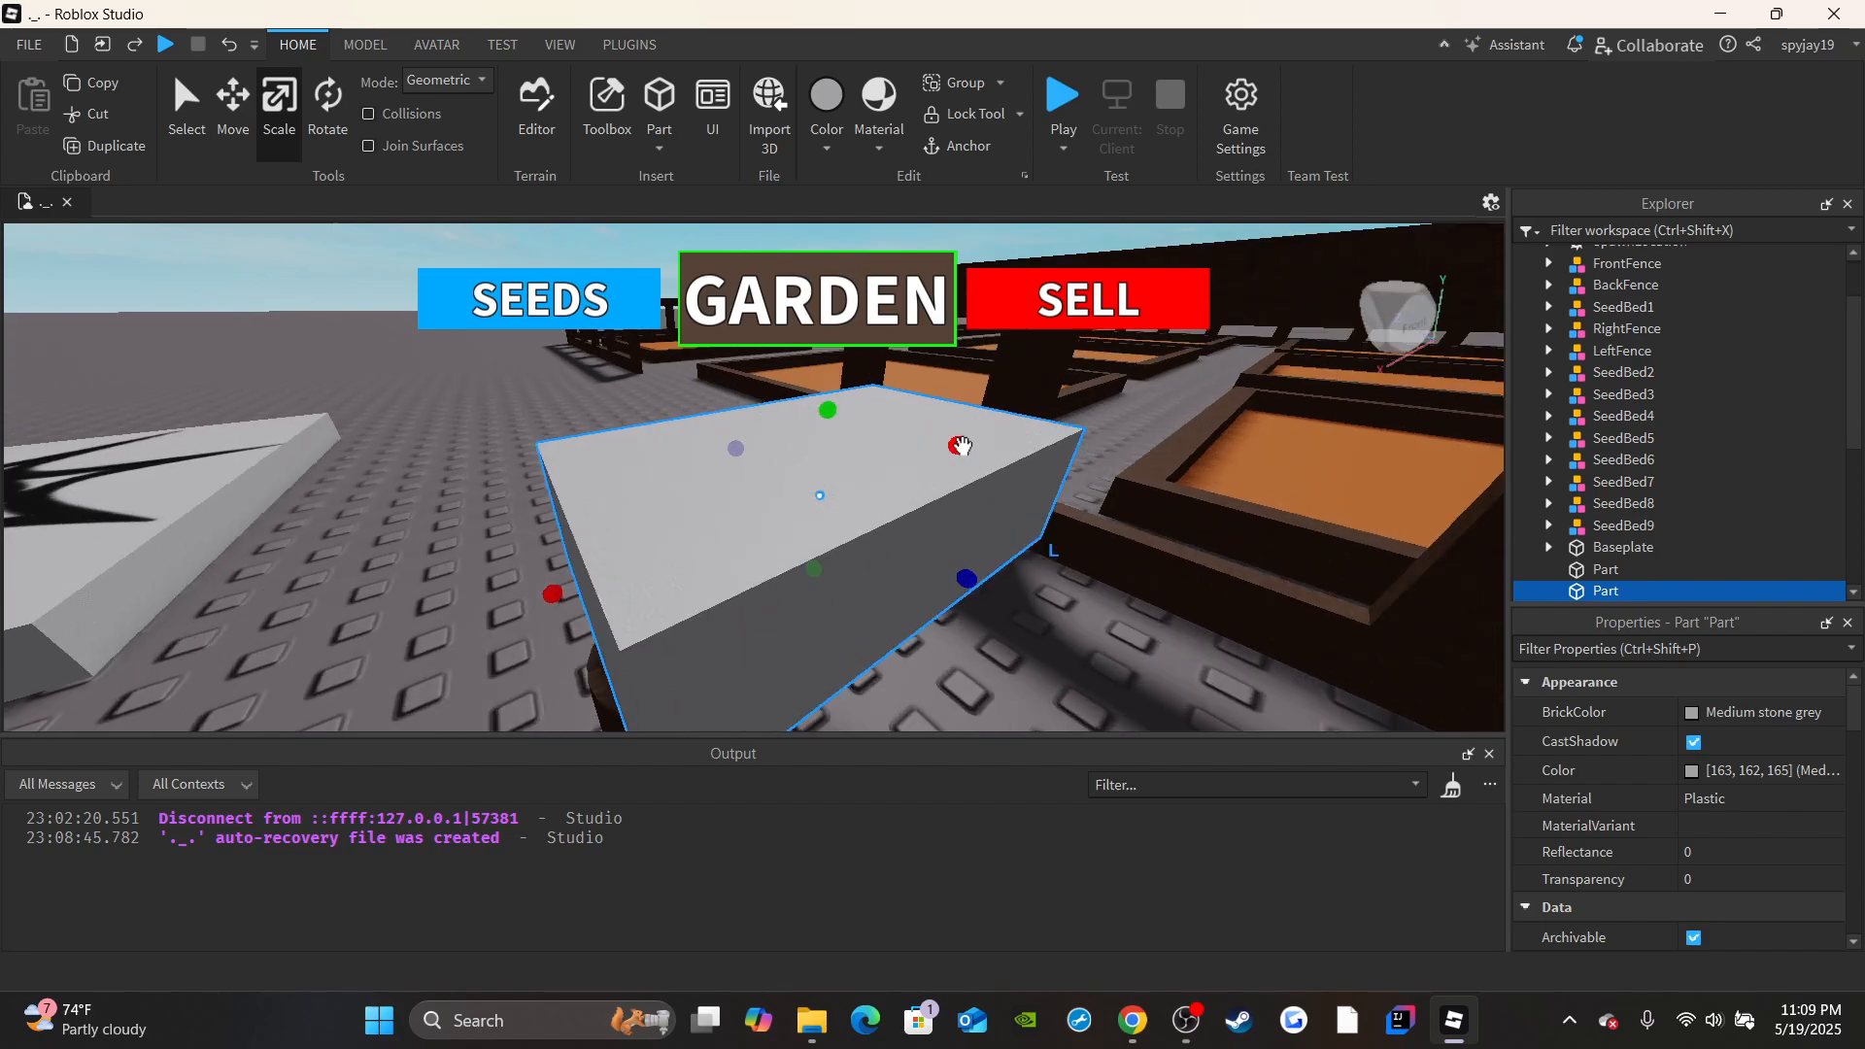
{"action": "left_click_drag", "start_coordinate": [959, 445], "coordinate": [692, 574]}
{"action": "right_click_drag", "start_coordinate": [692, 574], "coordinate": [716, 560]}
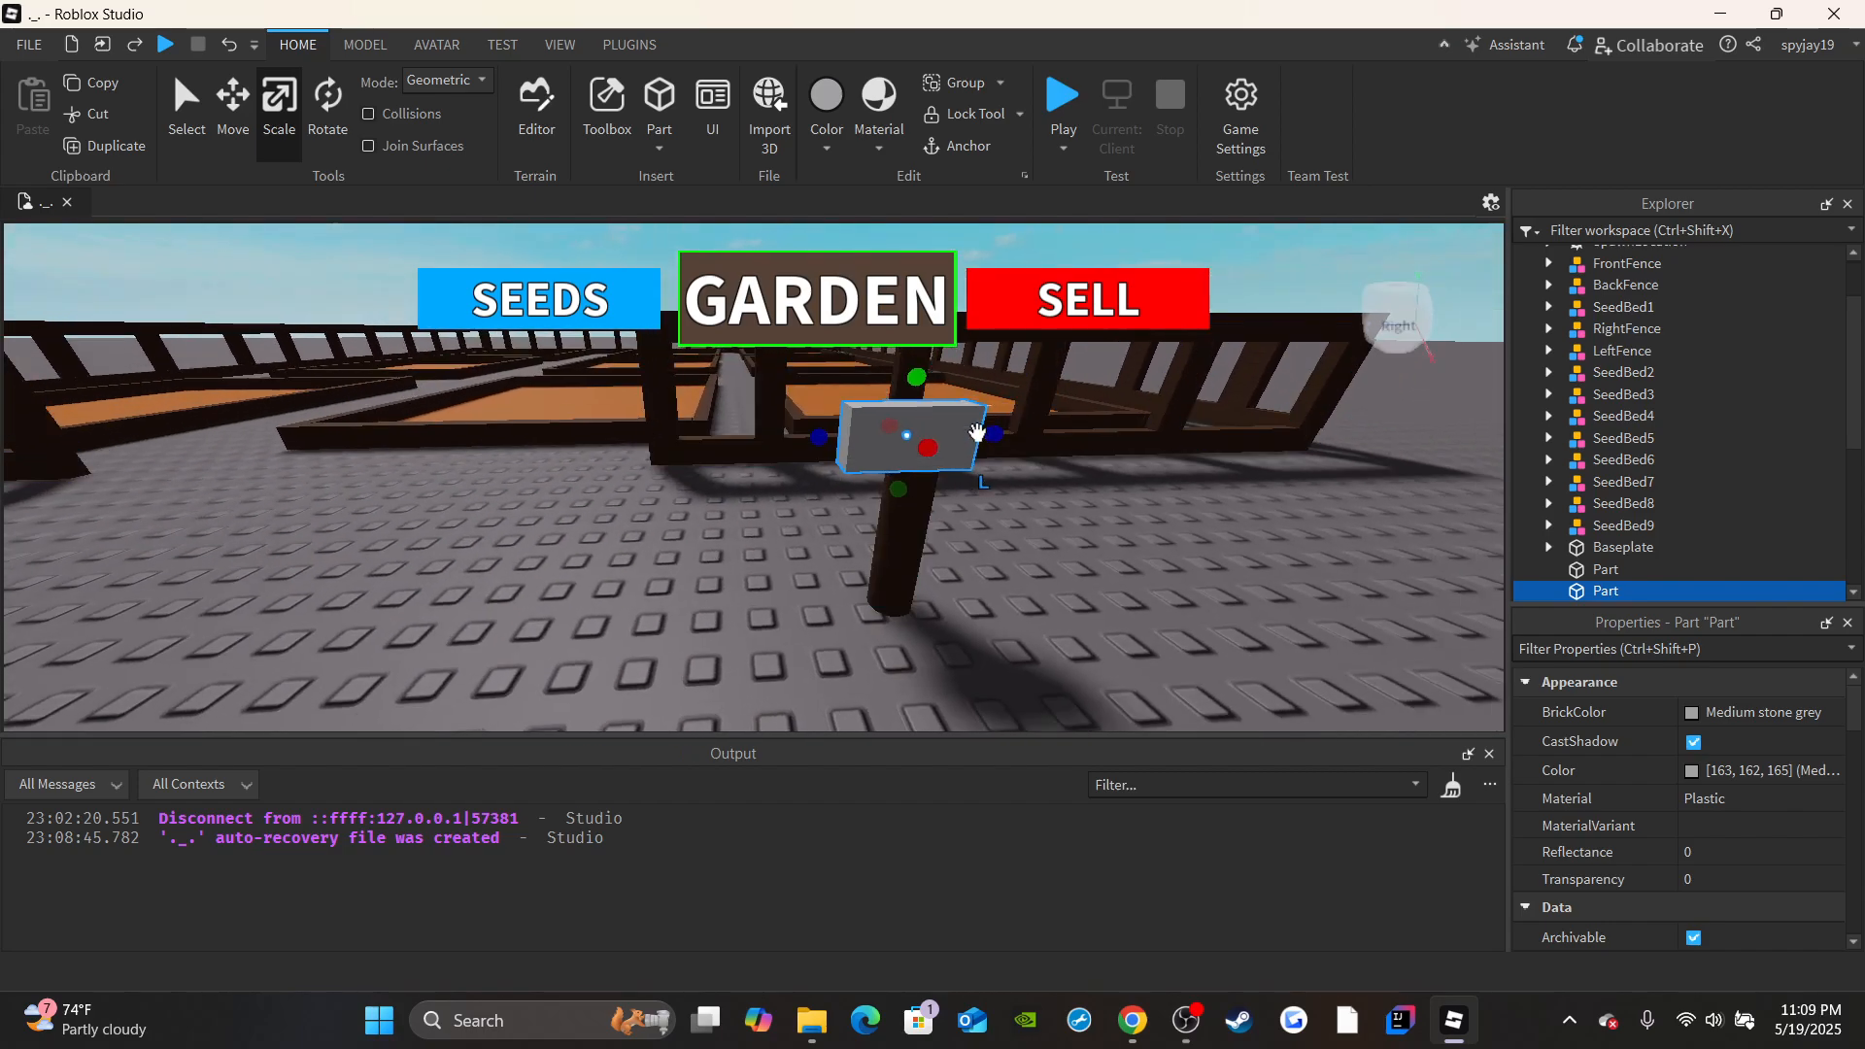
Scale the board into a sign panel about 5.3 studs wide and 3.1 studs high, extending evenly around the post.
{"action": "left_click_drag", "start_coordinate": [993, 434], "coordinate": [1036, 436]}
{"action": "left_click_drag", "start_coordinate": [826, 443], "coordinate": [783, 442]}
{"action": "right_click_drag", "start_coordinate": [825, 466], "coordinate": [838, 430]}
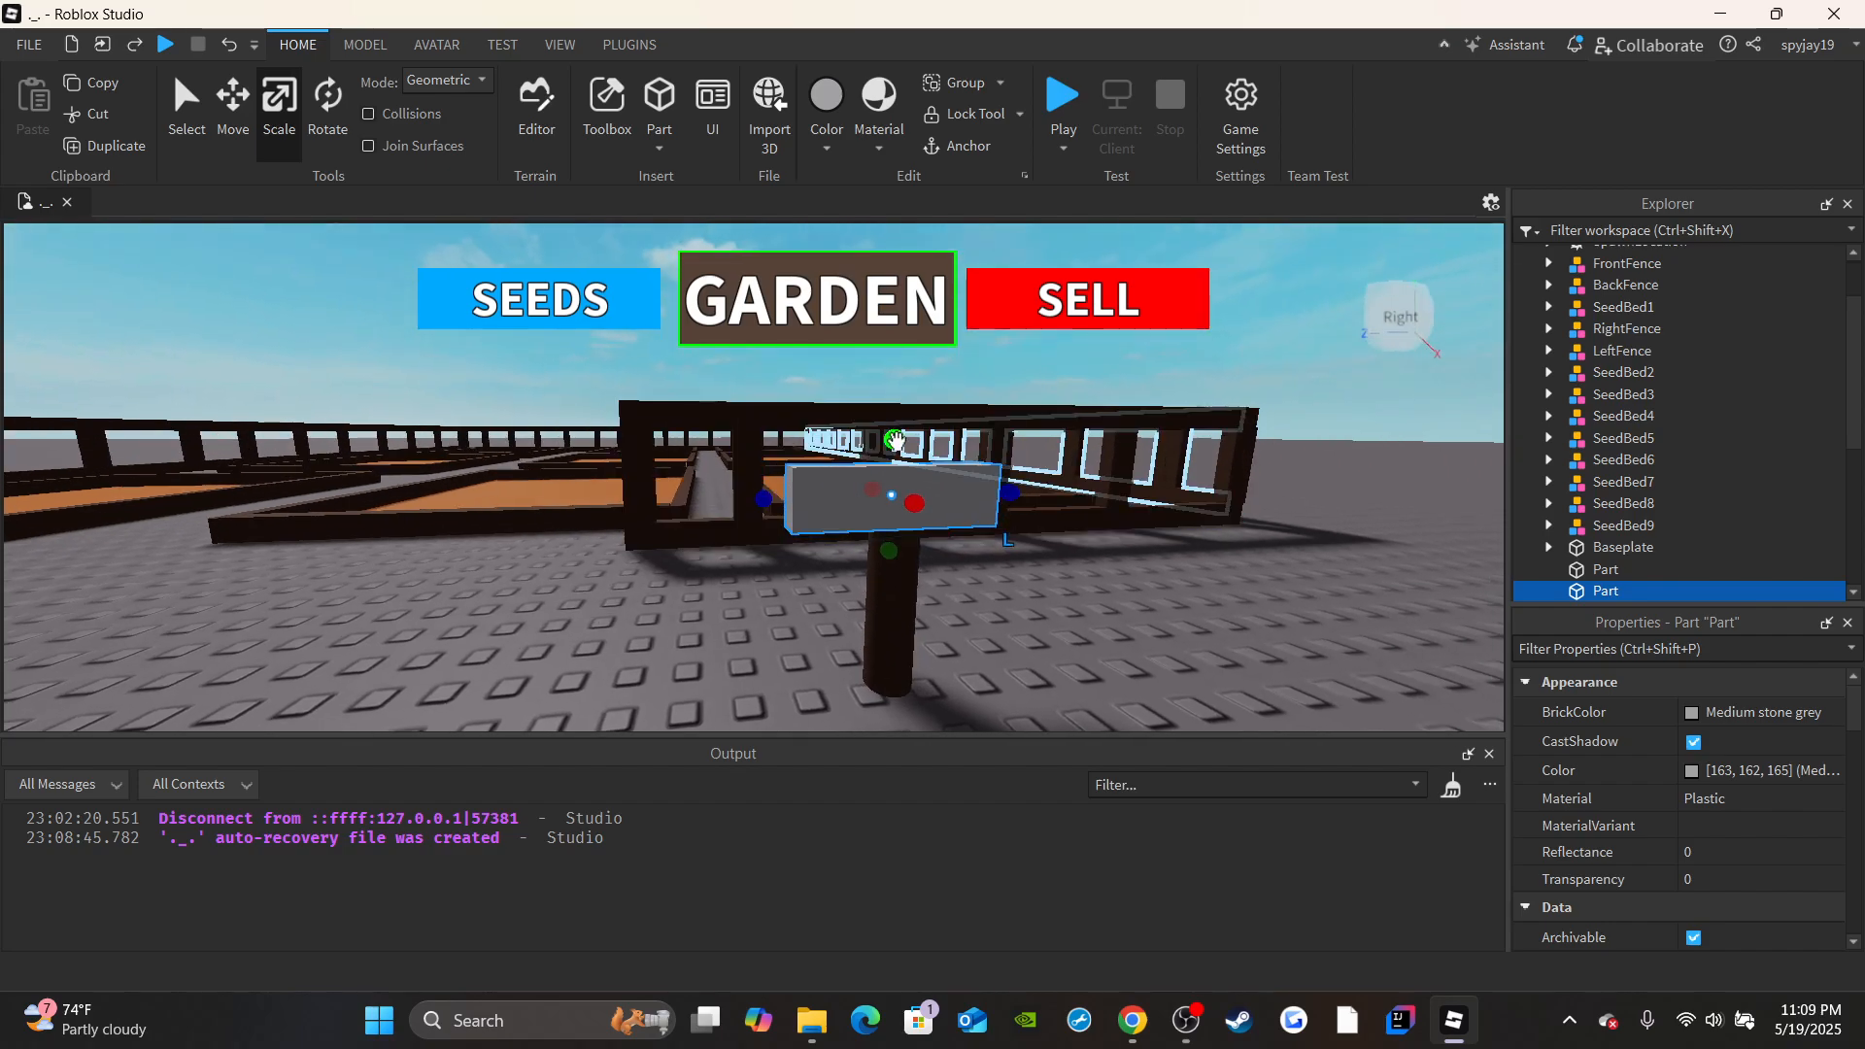
{"action": "scroll", "coordinate": [896, 440], "scroll_direction": "down", "scroll_amount": 1}
{"action": "left_click_drag", "start_coordinate": [859, 443], "coordinate": [867, 350]}
{"action": "right_click_drag", "start_coordinate": [845, 466], "coordinate": [844, 432]}
{"action": "left_click_drag", "start_coordinate": [760, 496], "coordinate": [734, 496]}
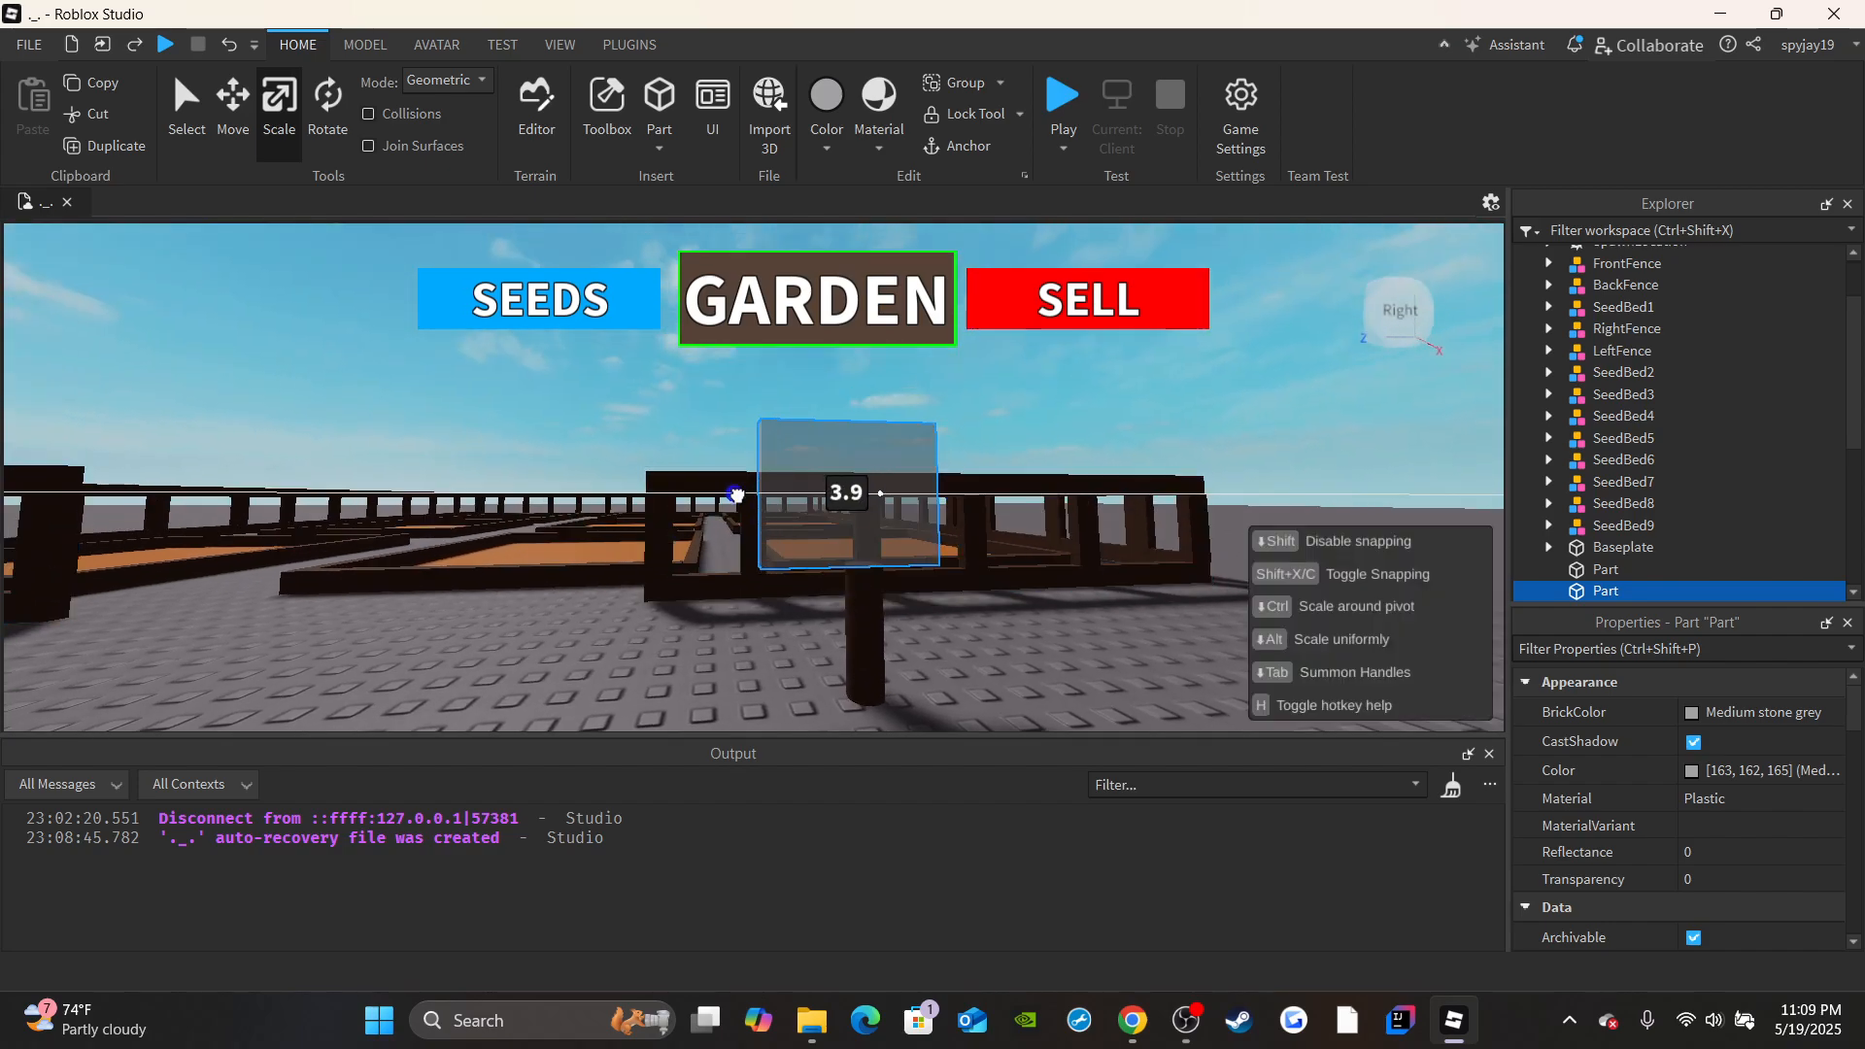
{"action": "left_click_drag", "start_coordinate": [963, 499], "coordinate": [1039, 496]}
{"action": "right_click_drag", "start_coordinate": [1095, 521], "coordinate": [1076, 523]}
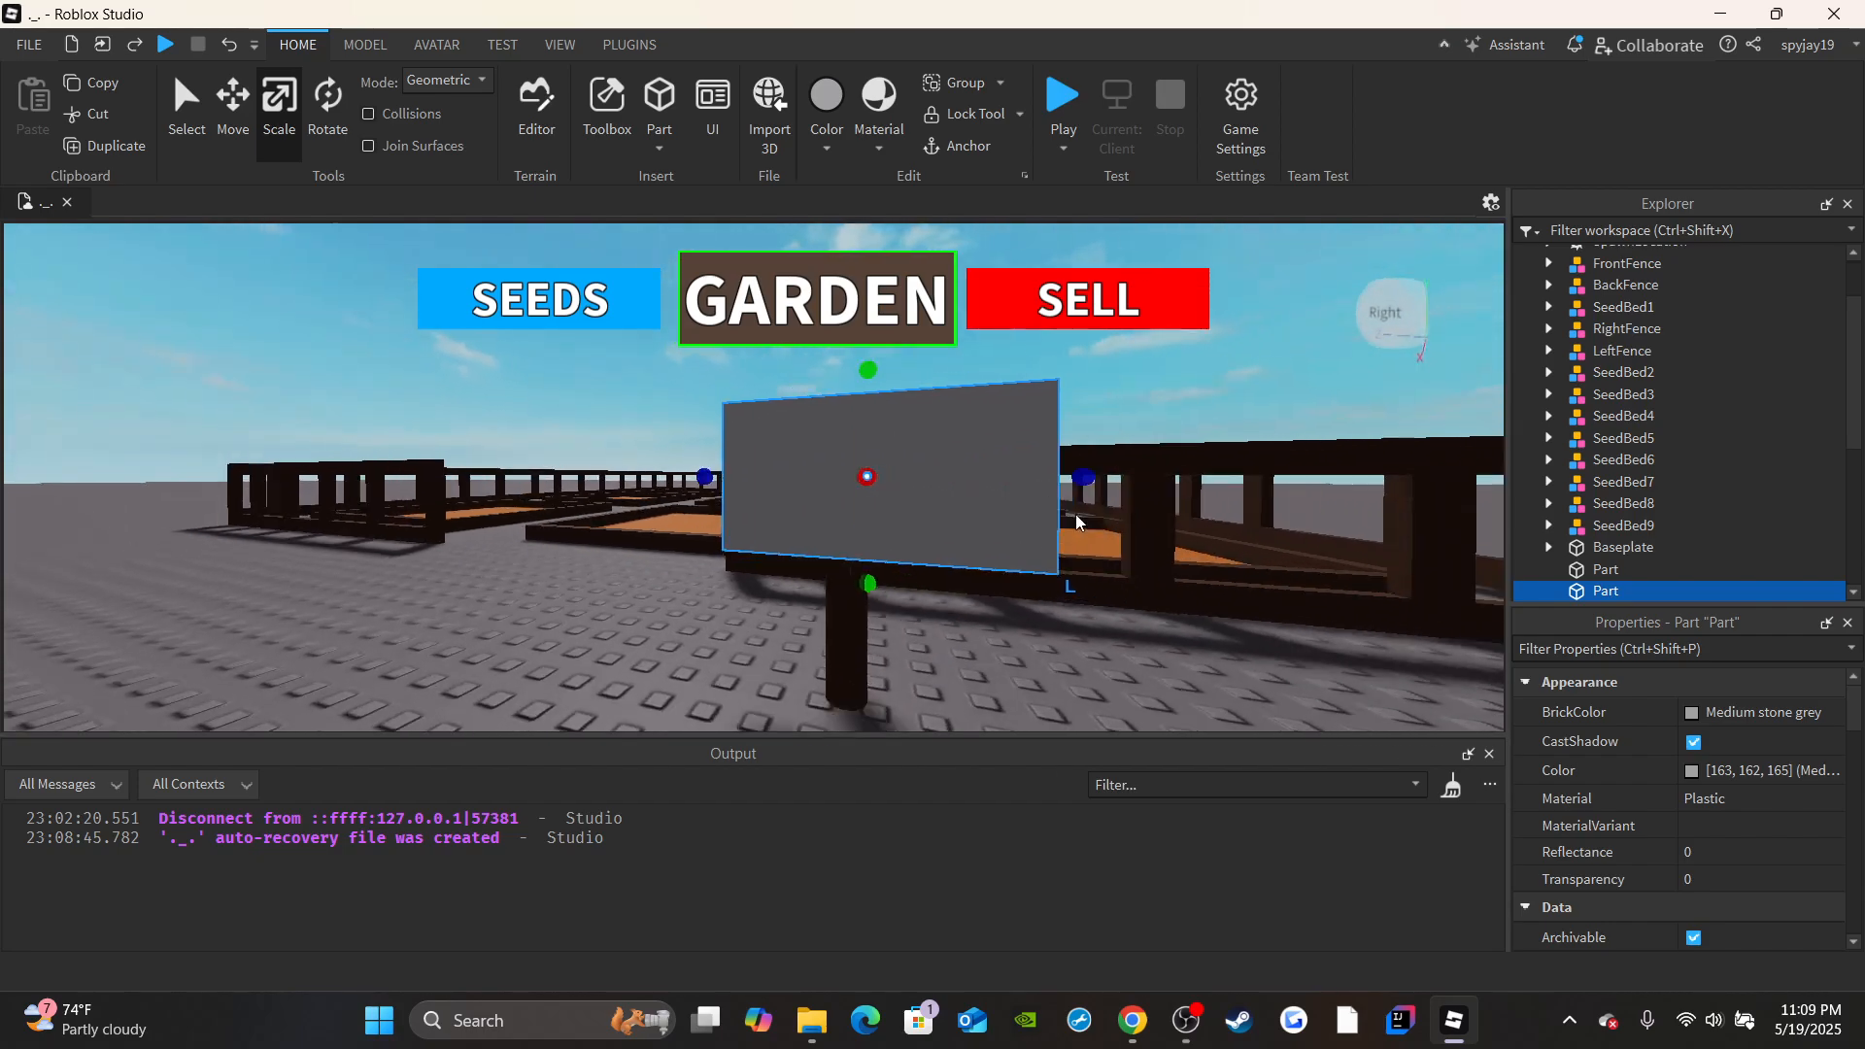
{"action": "scroll", "coordinate": [1075, 522], "scroll_direction": "down", "scroll_amount": 1}
{"action": "left_click_drag", "start_coordinate": [1026, 482], "coordinate": [1001, 484]}
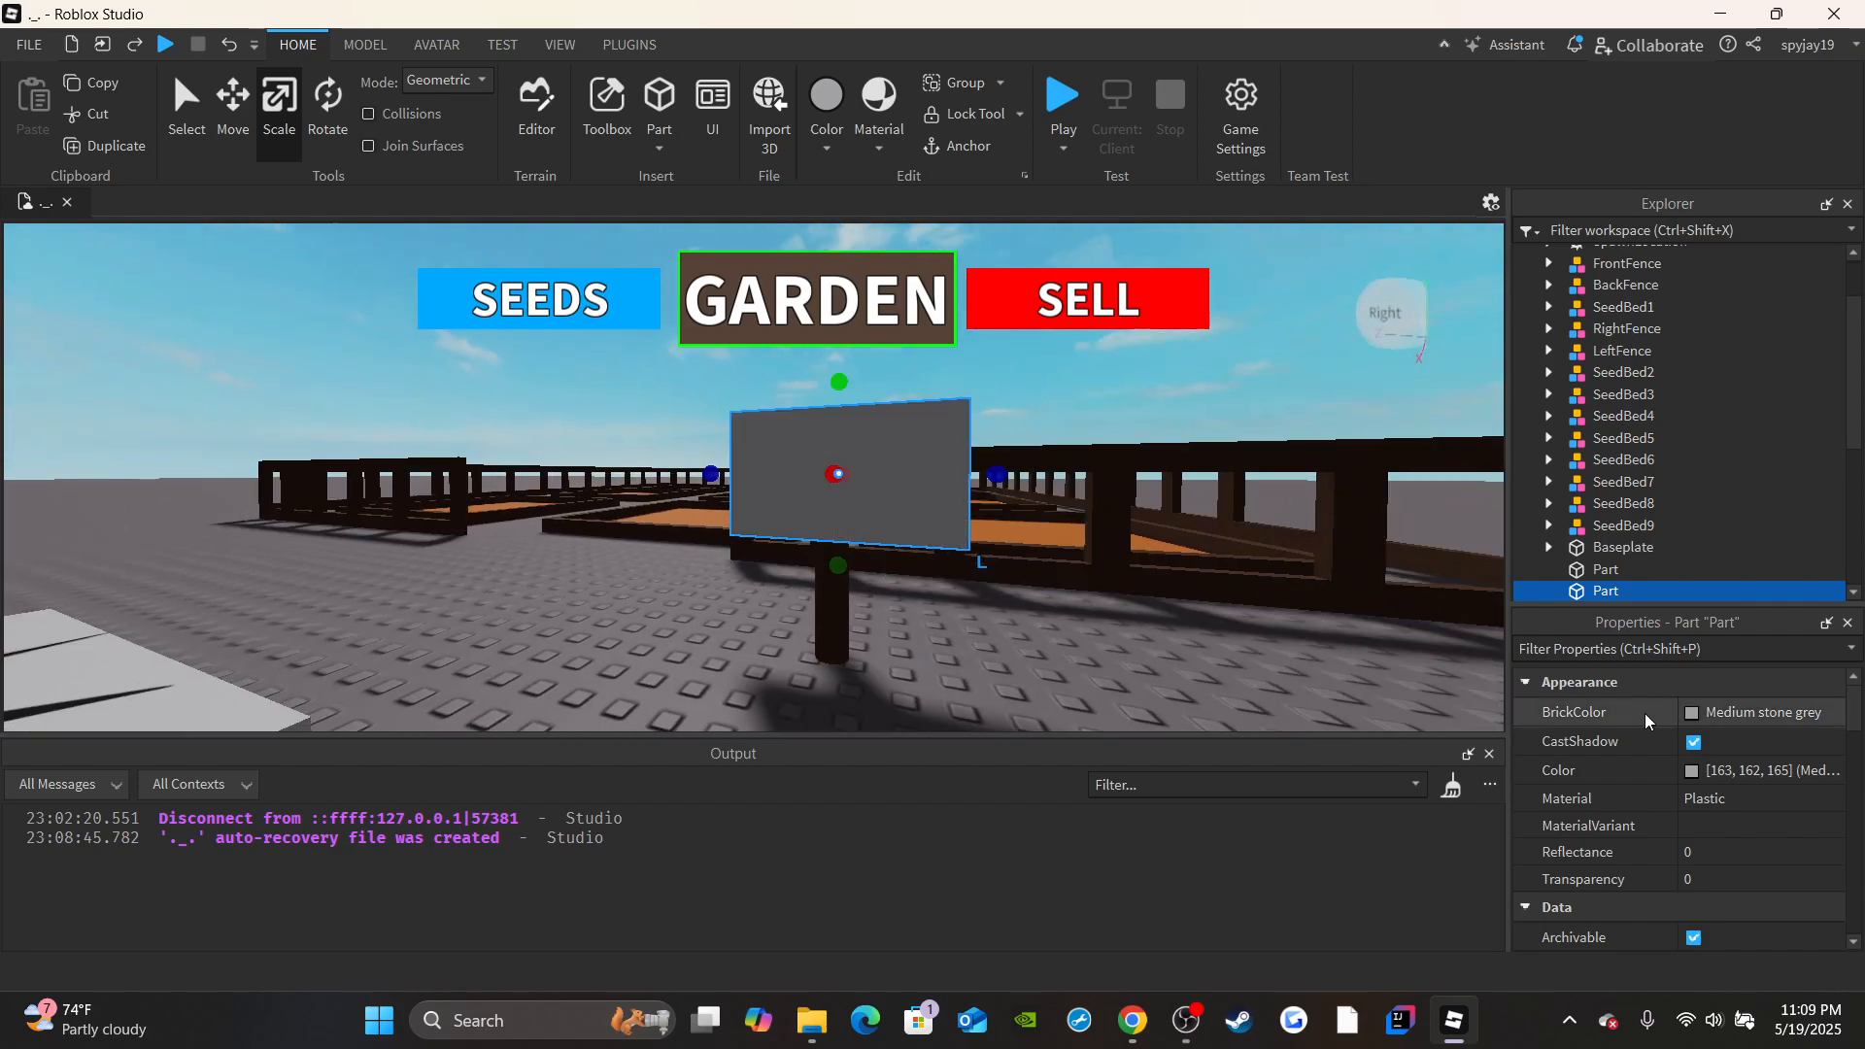
Give the sign panel the Medium brown colour and the Wood material.
{"action": "left_click", "coordinate": [1688, 719]}
{"action": "left_click", "coordinate": [1666, 777]}
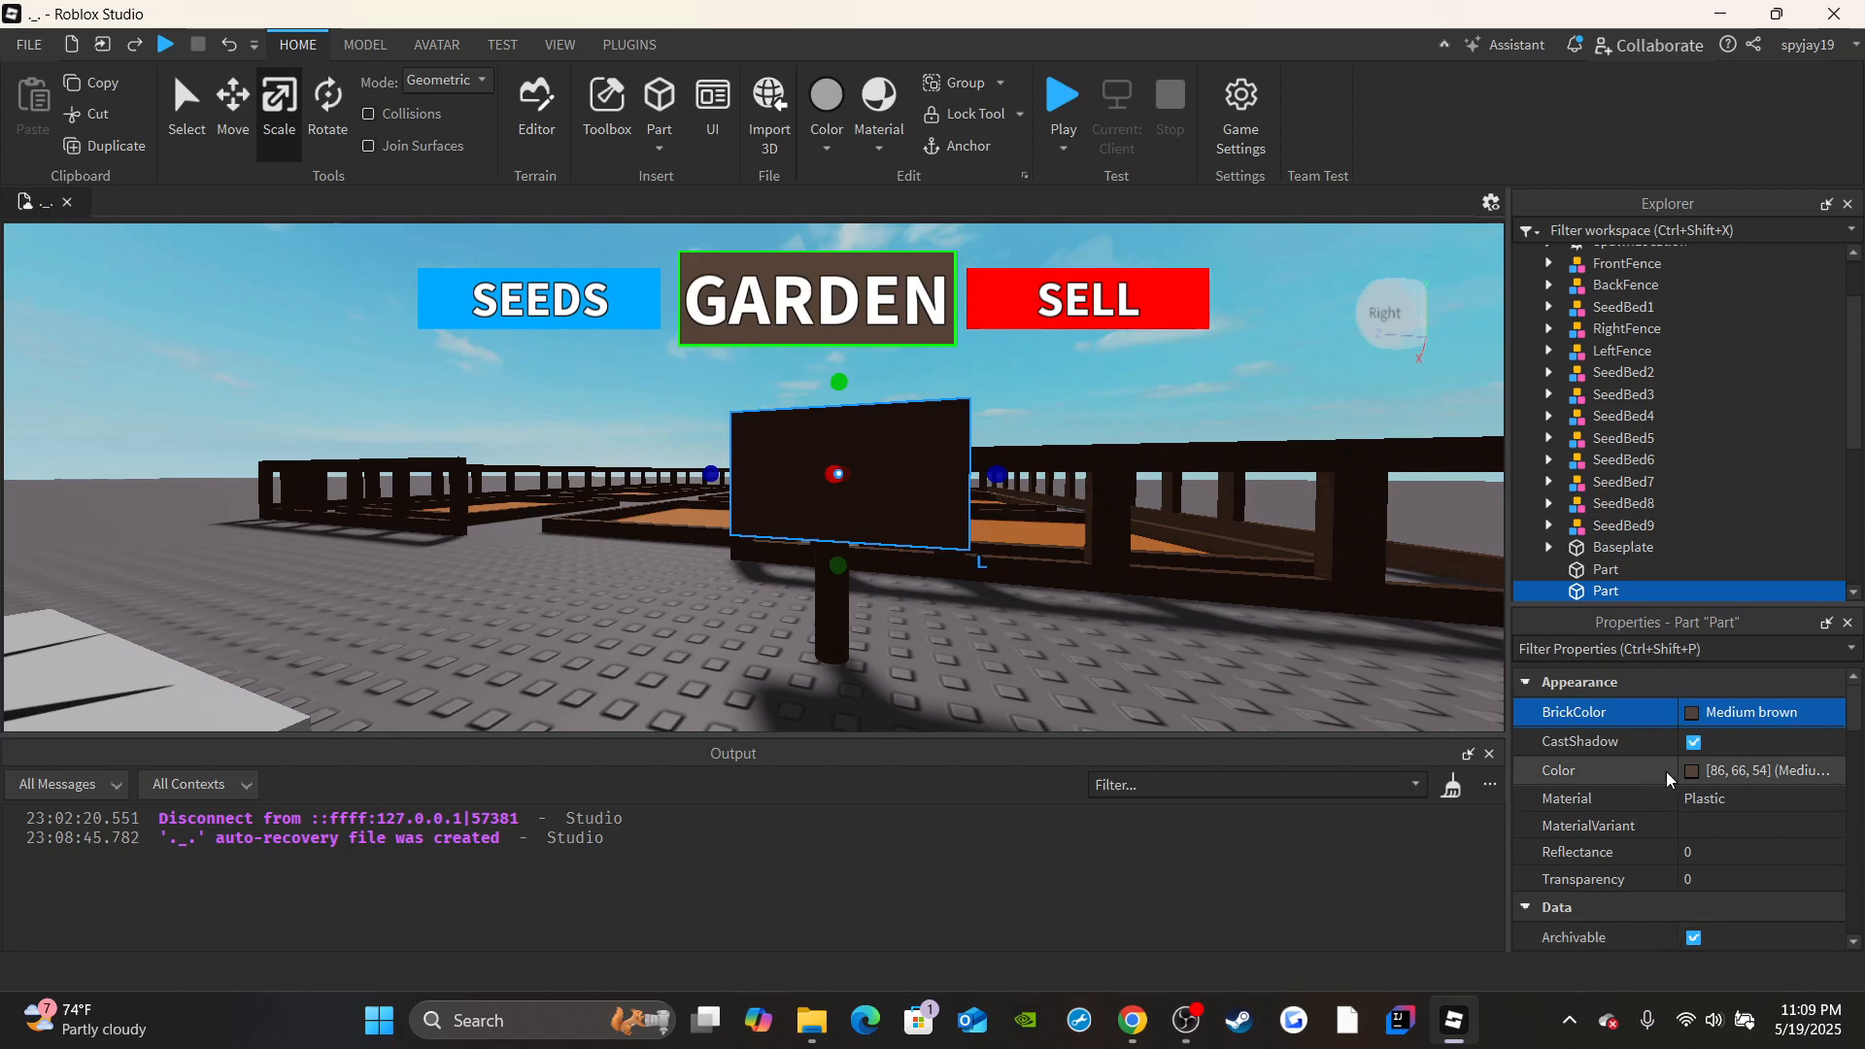
{"action": "left_click", "coordinate": [1690, 798]}
{"action": "scroll", "coordinate": [1730, 923], "scroll_direction": "down", "scroll_amount": 3}
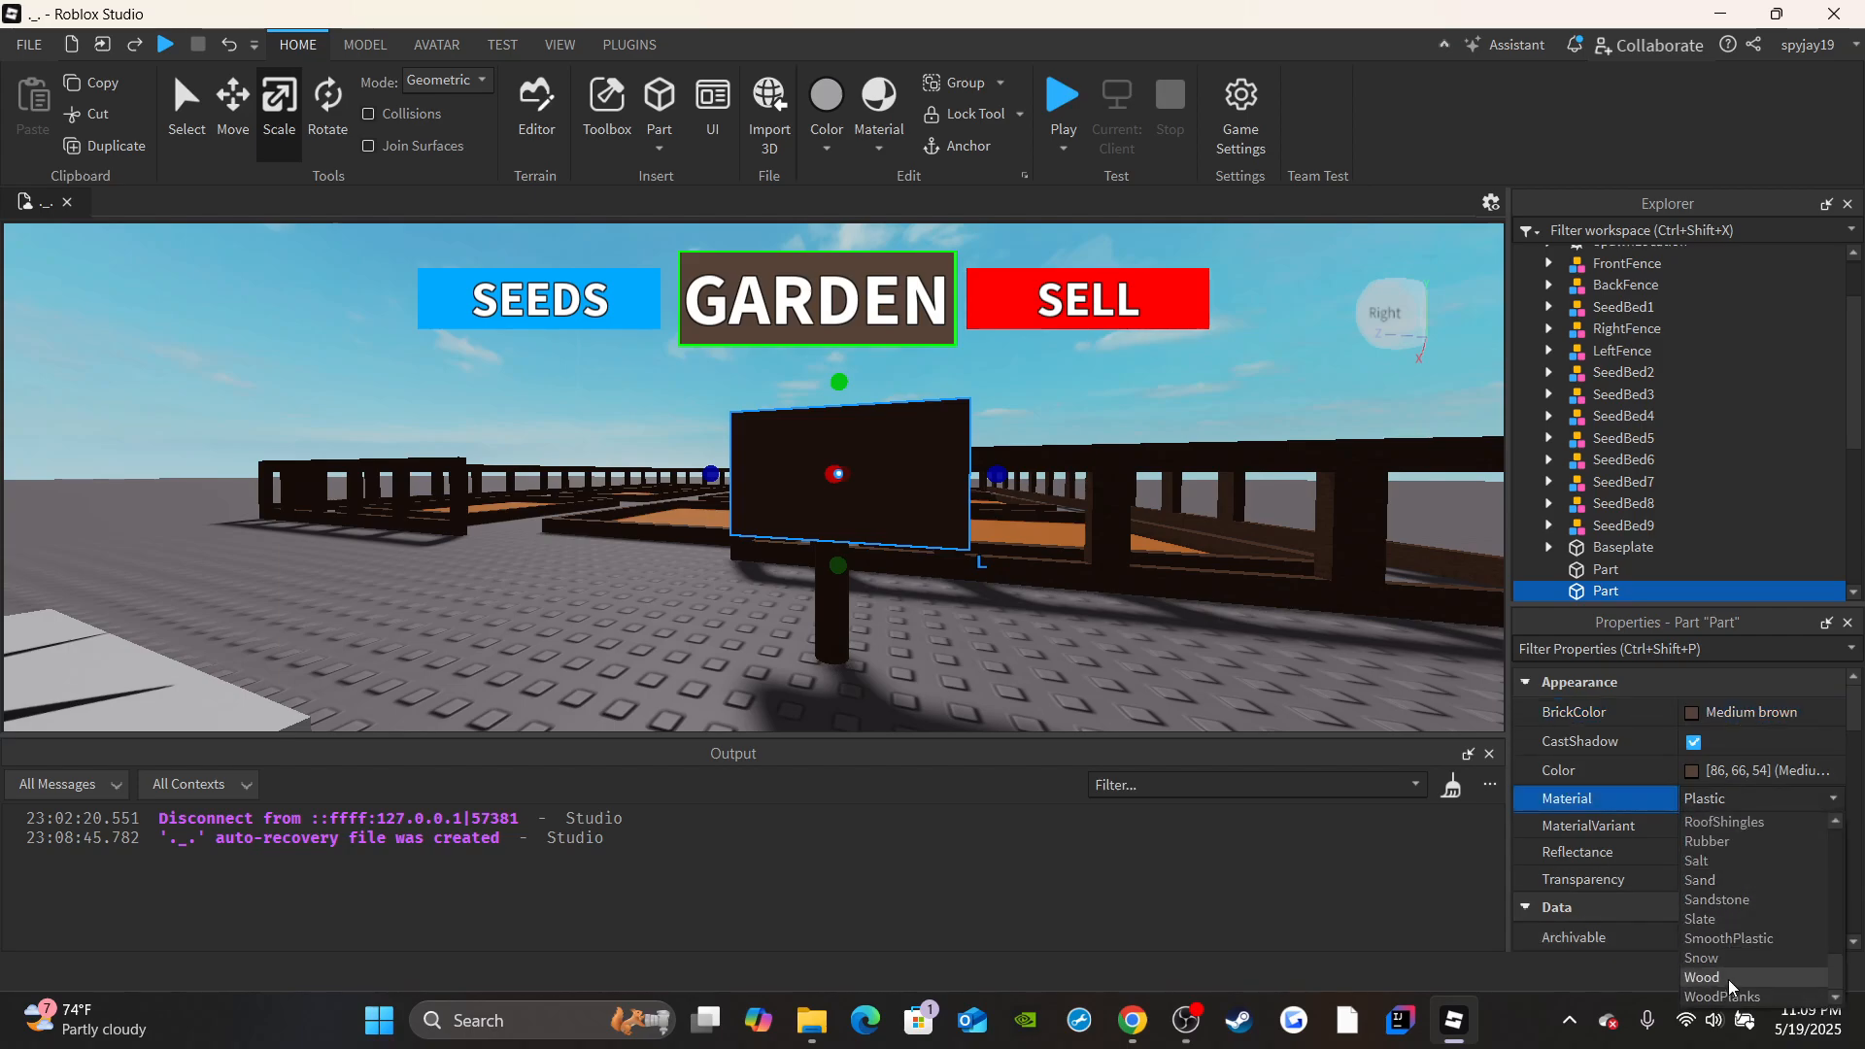
{"action": "left_click", "coordinate": [1727, 965]}
{"action": "left_click", "coordinate": [1725, 798]}
{"action": "left_click", "coordinate": [1710, 973]}
{"action": "right_click_drag", "start_coordinate": [1107, 556], "coordinate": [947, 581]}
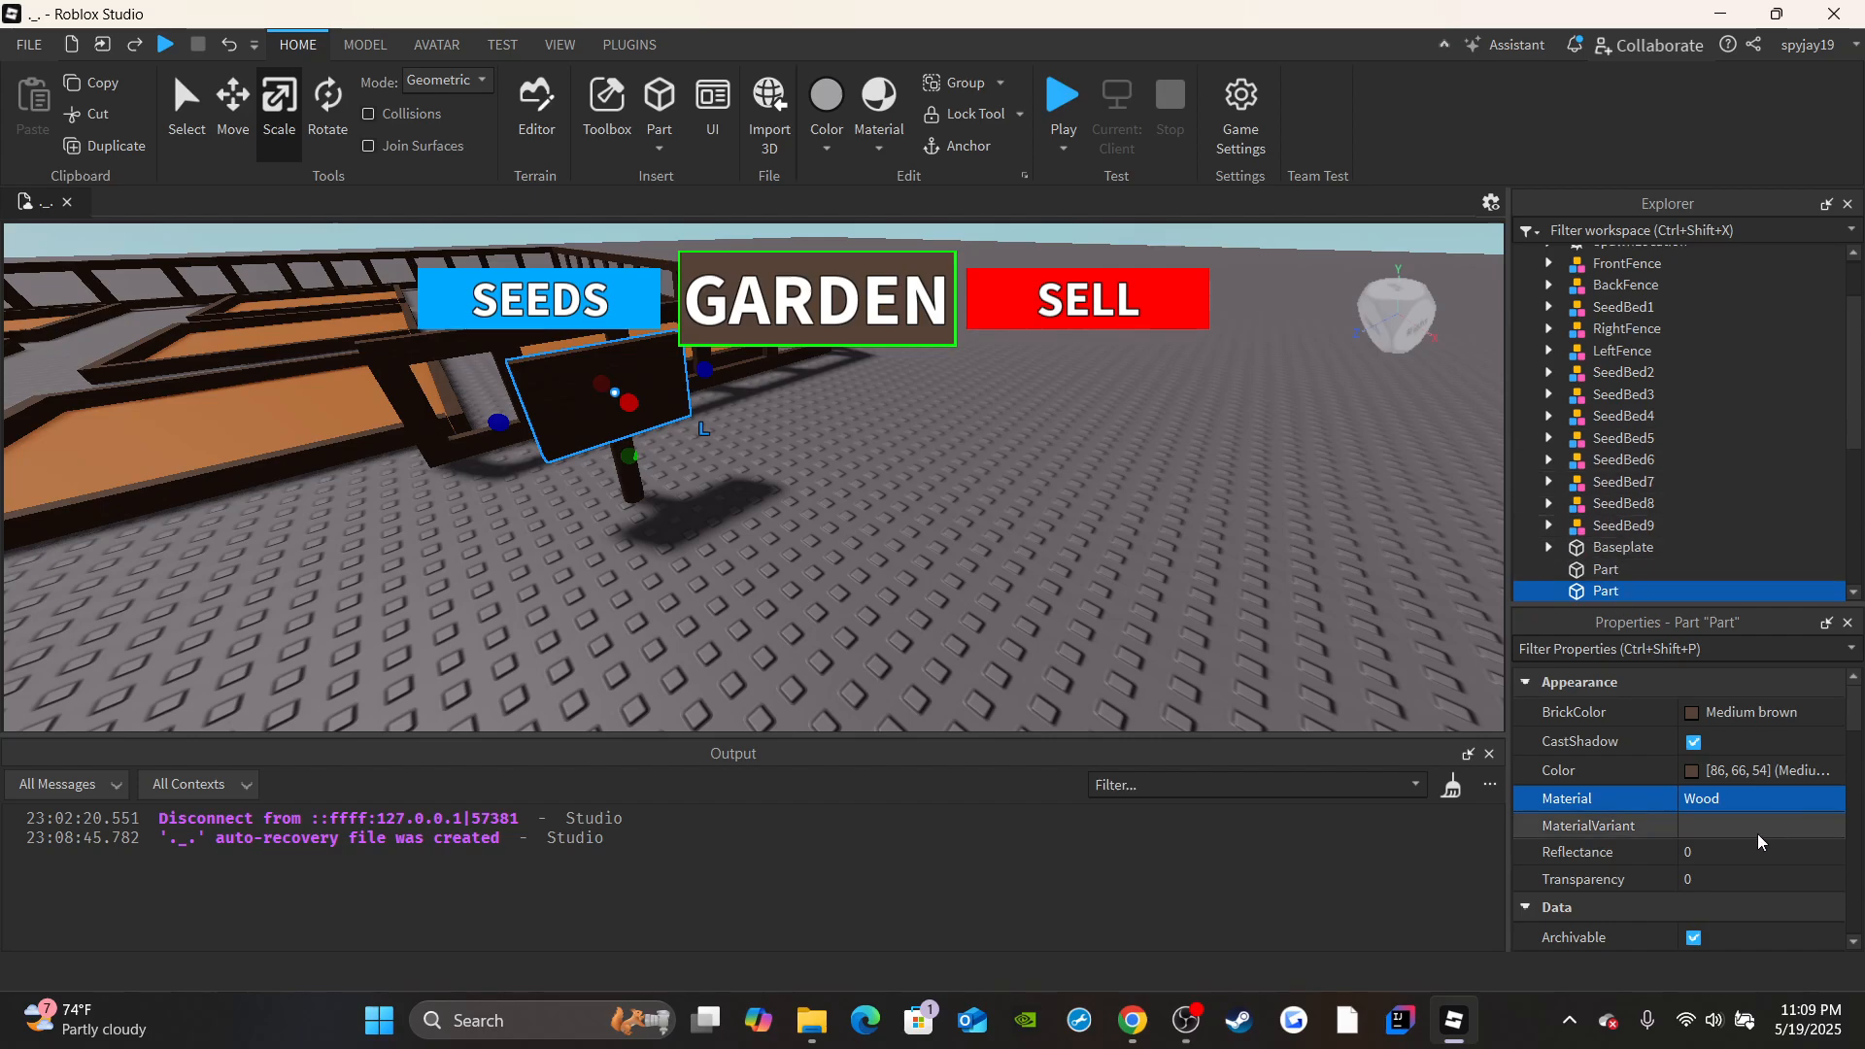
Rename the sign panel part as ActualSign.
{"action": "scroll", "coordinate": [1735, 867], "scroll_direction": "down", "scroll_amount": 3}
{"action": "scroll", "coordinate": [1736, 868], "scroll_direction": "down", "scroll_amount": 3}
{"action": "right_click_drag", "start_coordinate": [870, 530], "coordinate": [866, 525]}
{"action": "scroll", "coordinate": [698, 544], "scroll_direction": "up", "scroll_amount": 3}
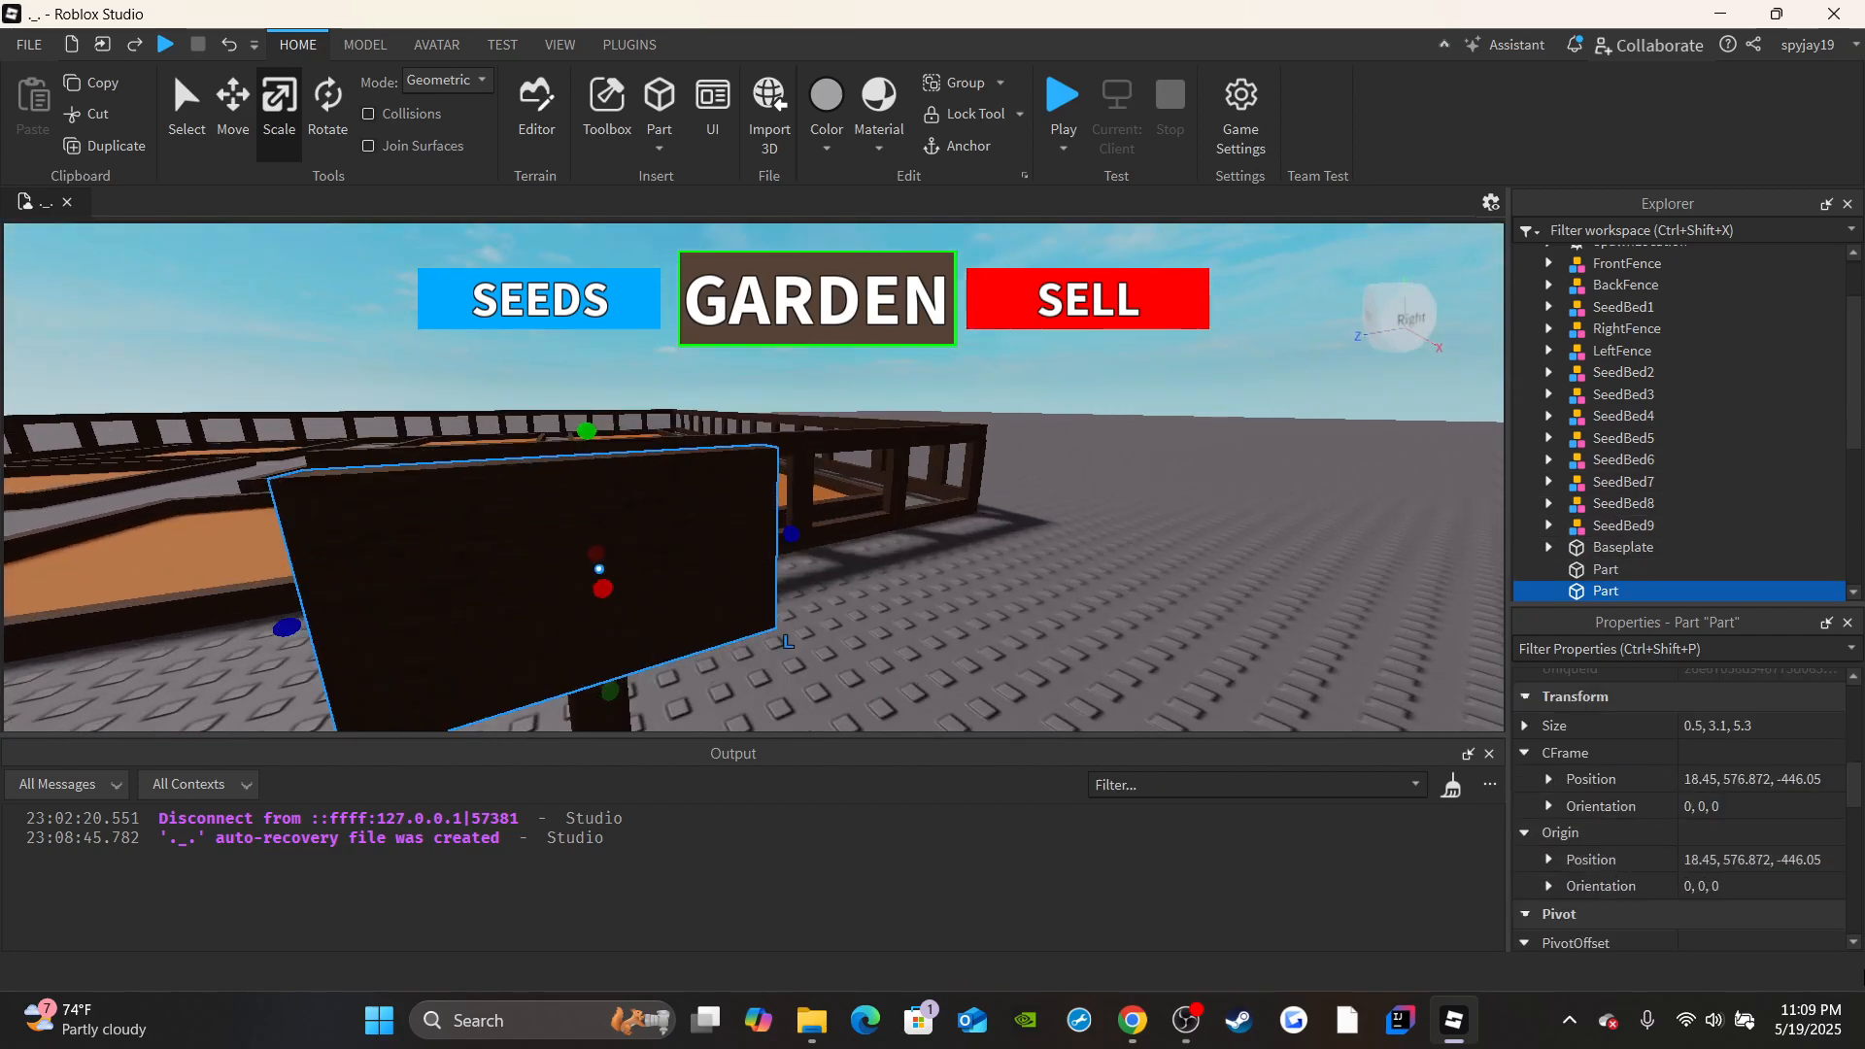
{"action": "scroll", "coordinate": [1717, 858], "scroll_direction": "down", "scroll_amount": 4}
{"action": "scroll", "coordinate": [1717, 878], "scroll_direction": "up", "scroll_amount": 9}
{"action": "scroll", "coordinate": [1719, 895], "scroll_direction": "down", "scroll_amount": 1}
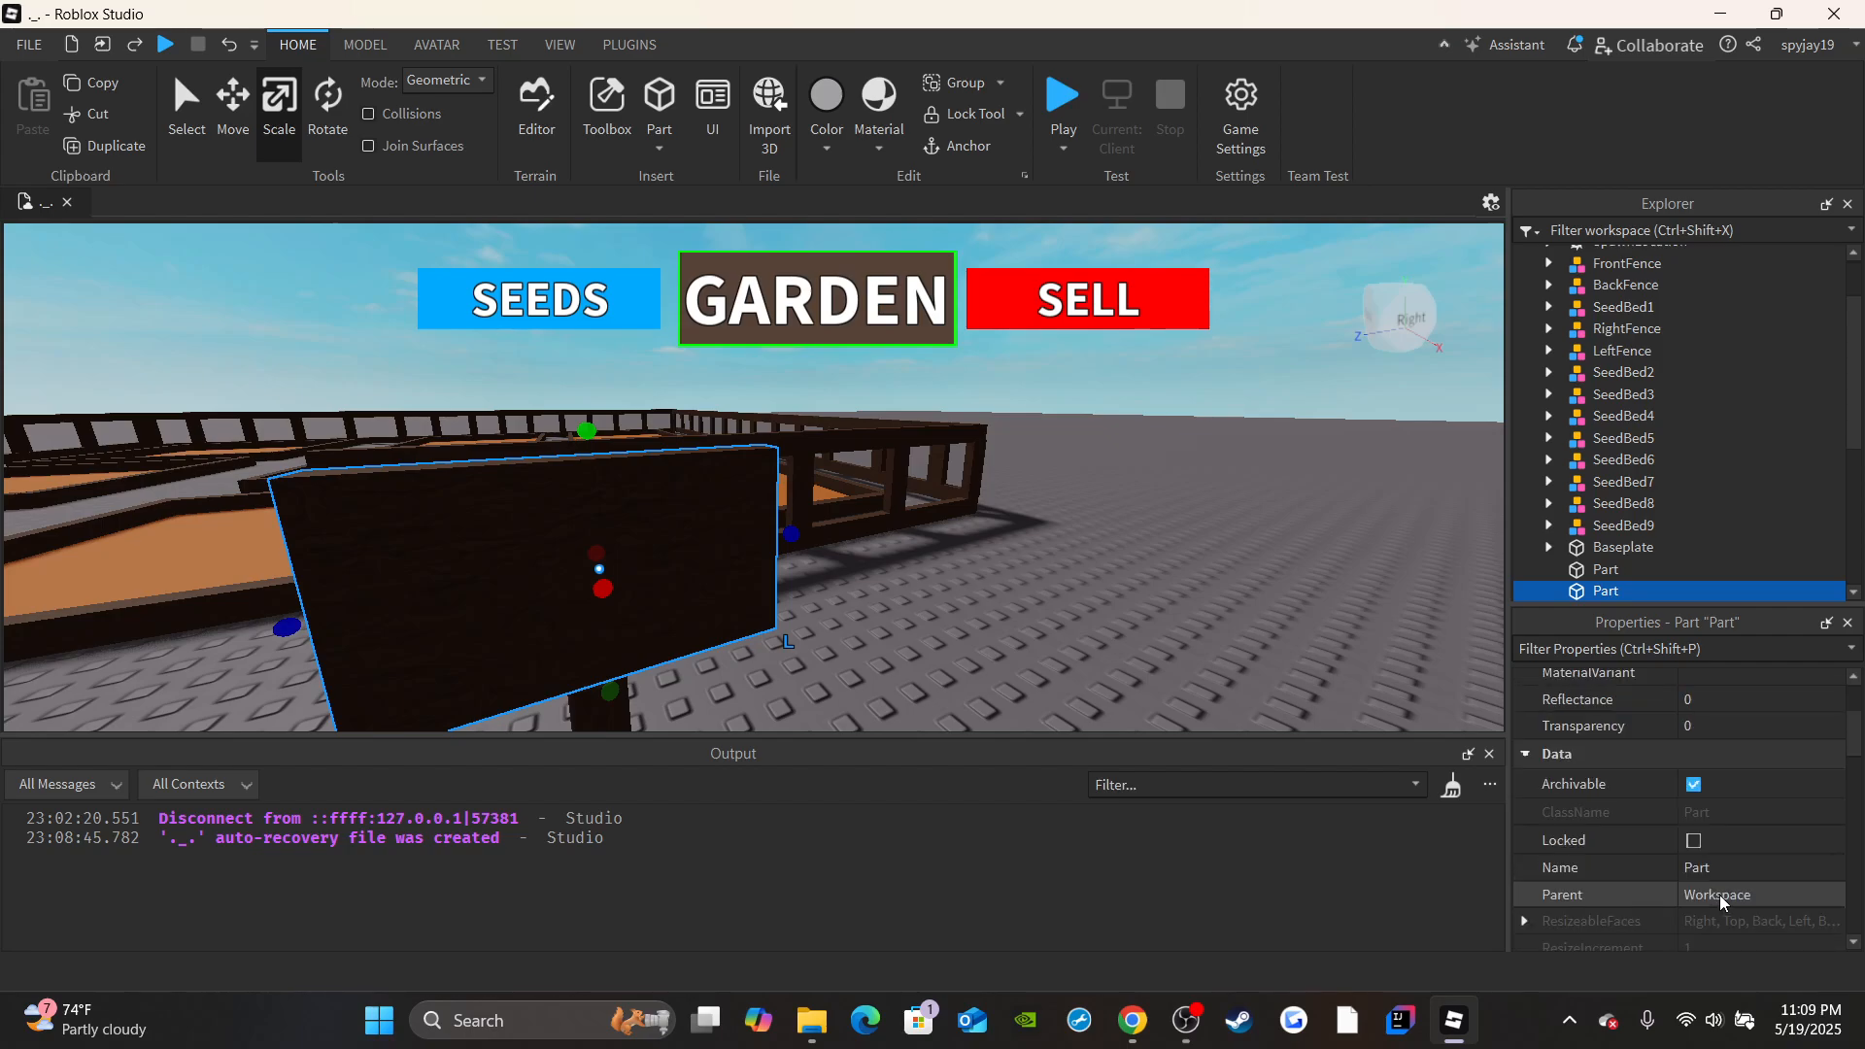
{"action": "left_click", "coordinate": [1706, 871]}
{"action": "type", "text": "Actua"}
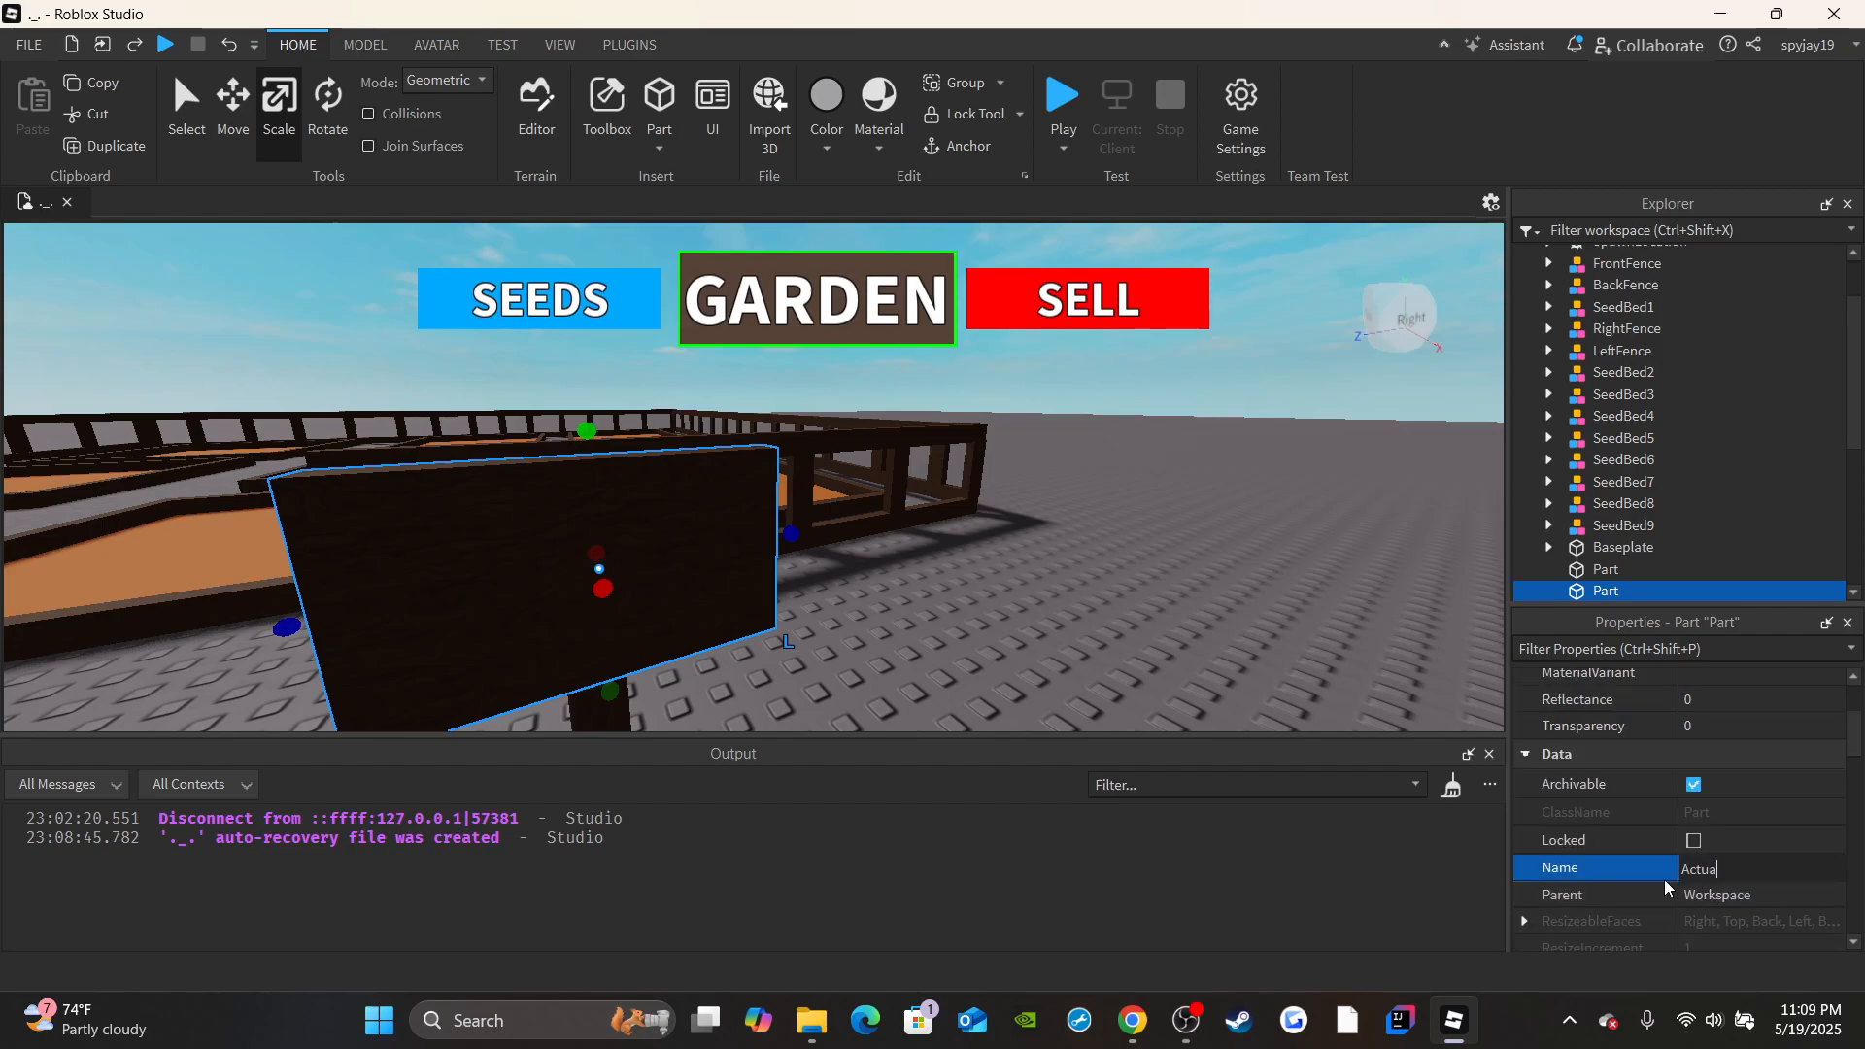
{"action": "type", "text": "lSign"}
{"action": "key", "text": "Return"}
Add a SurfaceGui to the ActualSign part.
{"action": "right_click_drag", "start_coordinate": [573, 502], "coordinate": [813, 523]}
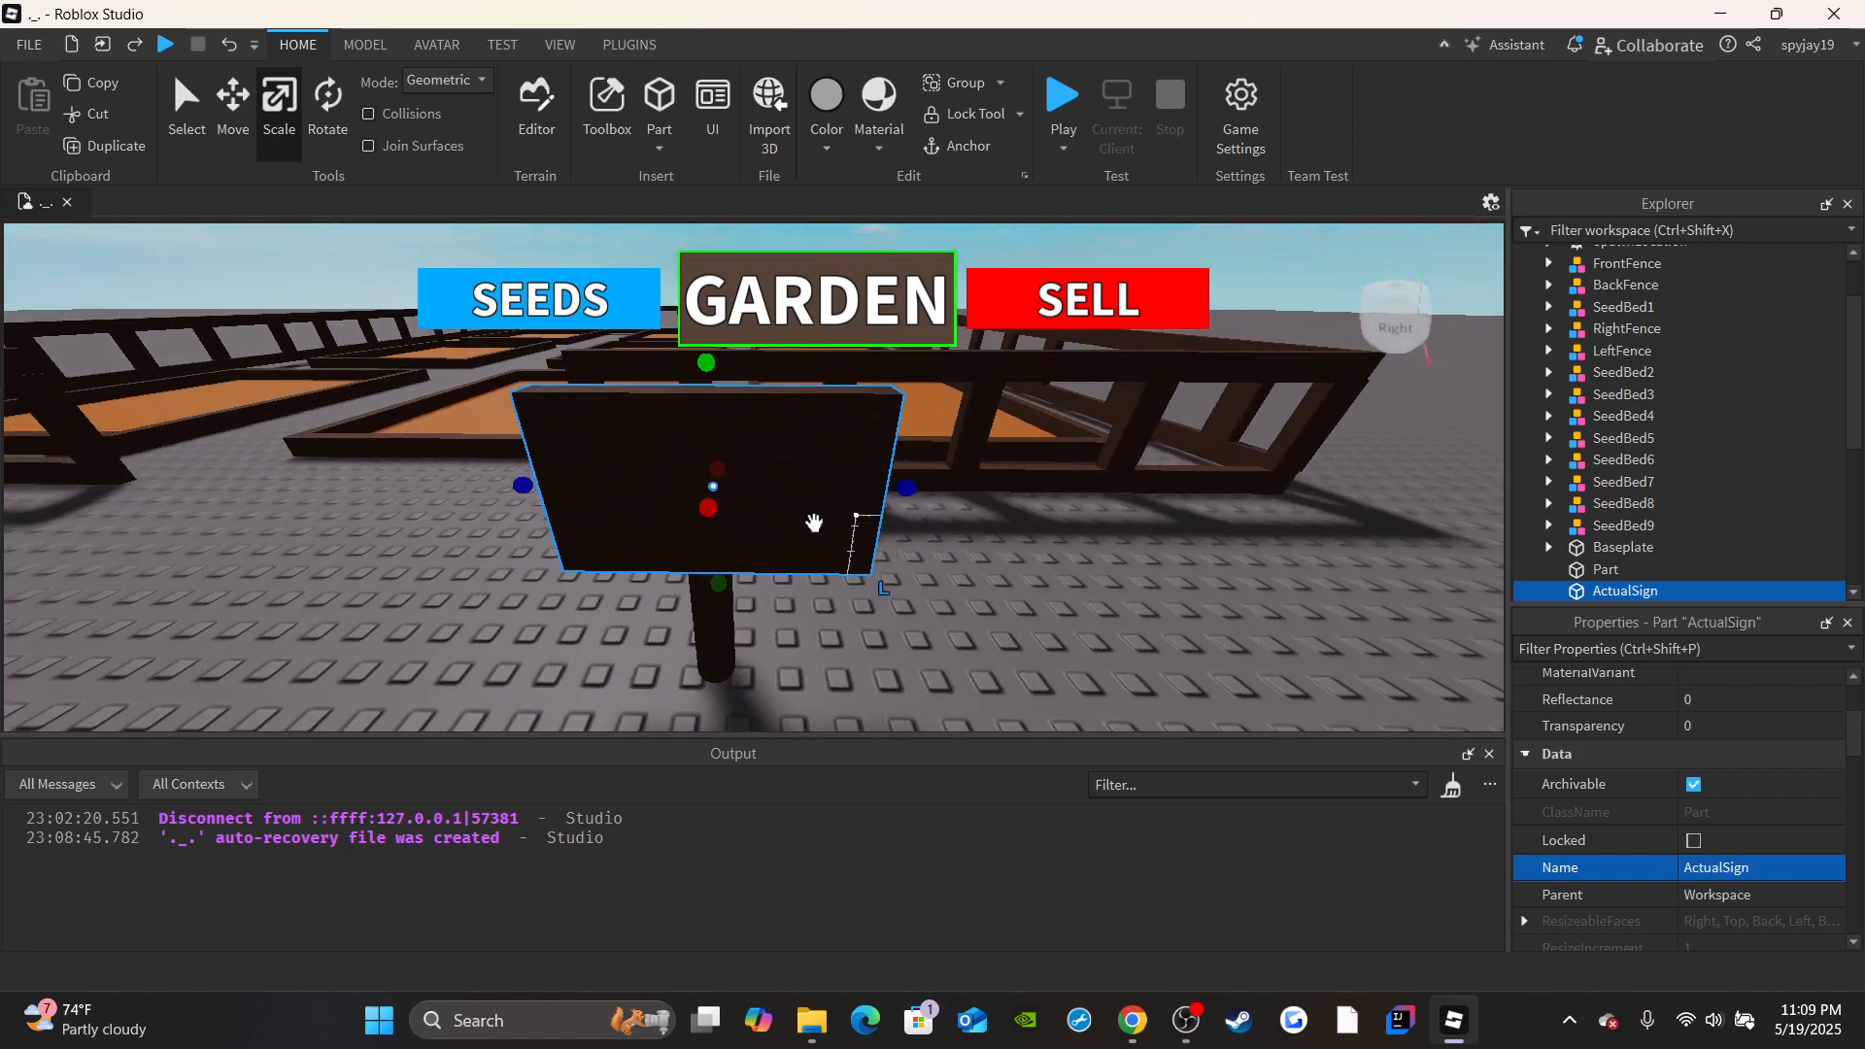
{"action": "left_click", "coordinate": [1676, 591]}
{"action": "type", "text": "sur"}
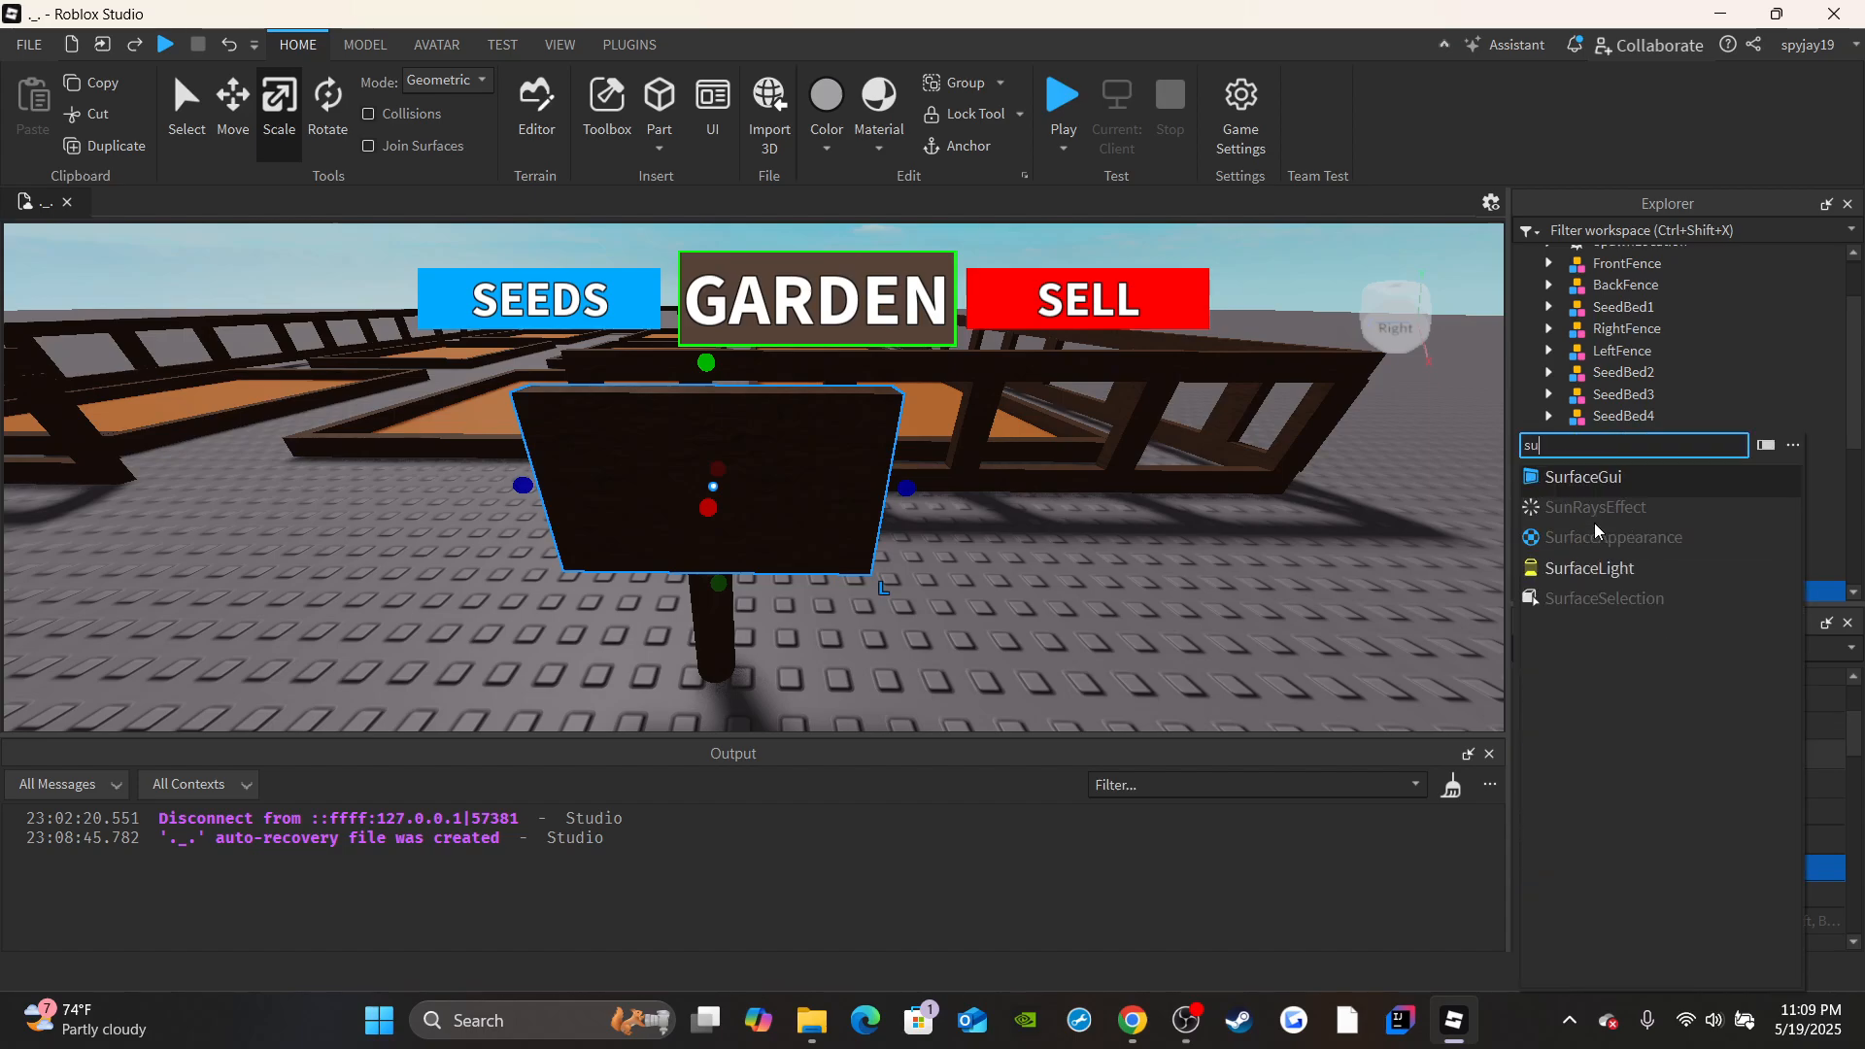
{"action": "left_click", "coordinate": [1547, 481]}
Turn off ResetOnSpawn for the SurfaceGui and rename it as SignGUI.
{"action": "left_click", "coordinate": [1775, 860]}
{"action": "scroll", "coordinate": [1785, 826], "scroll_direction": "down", "scroll_amount": 2}
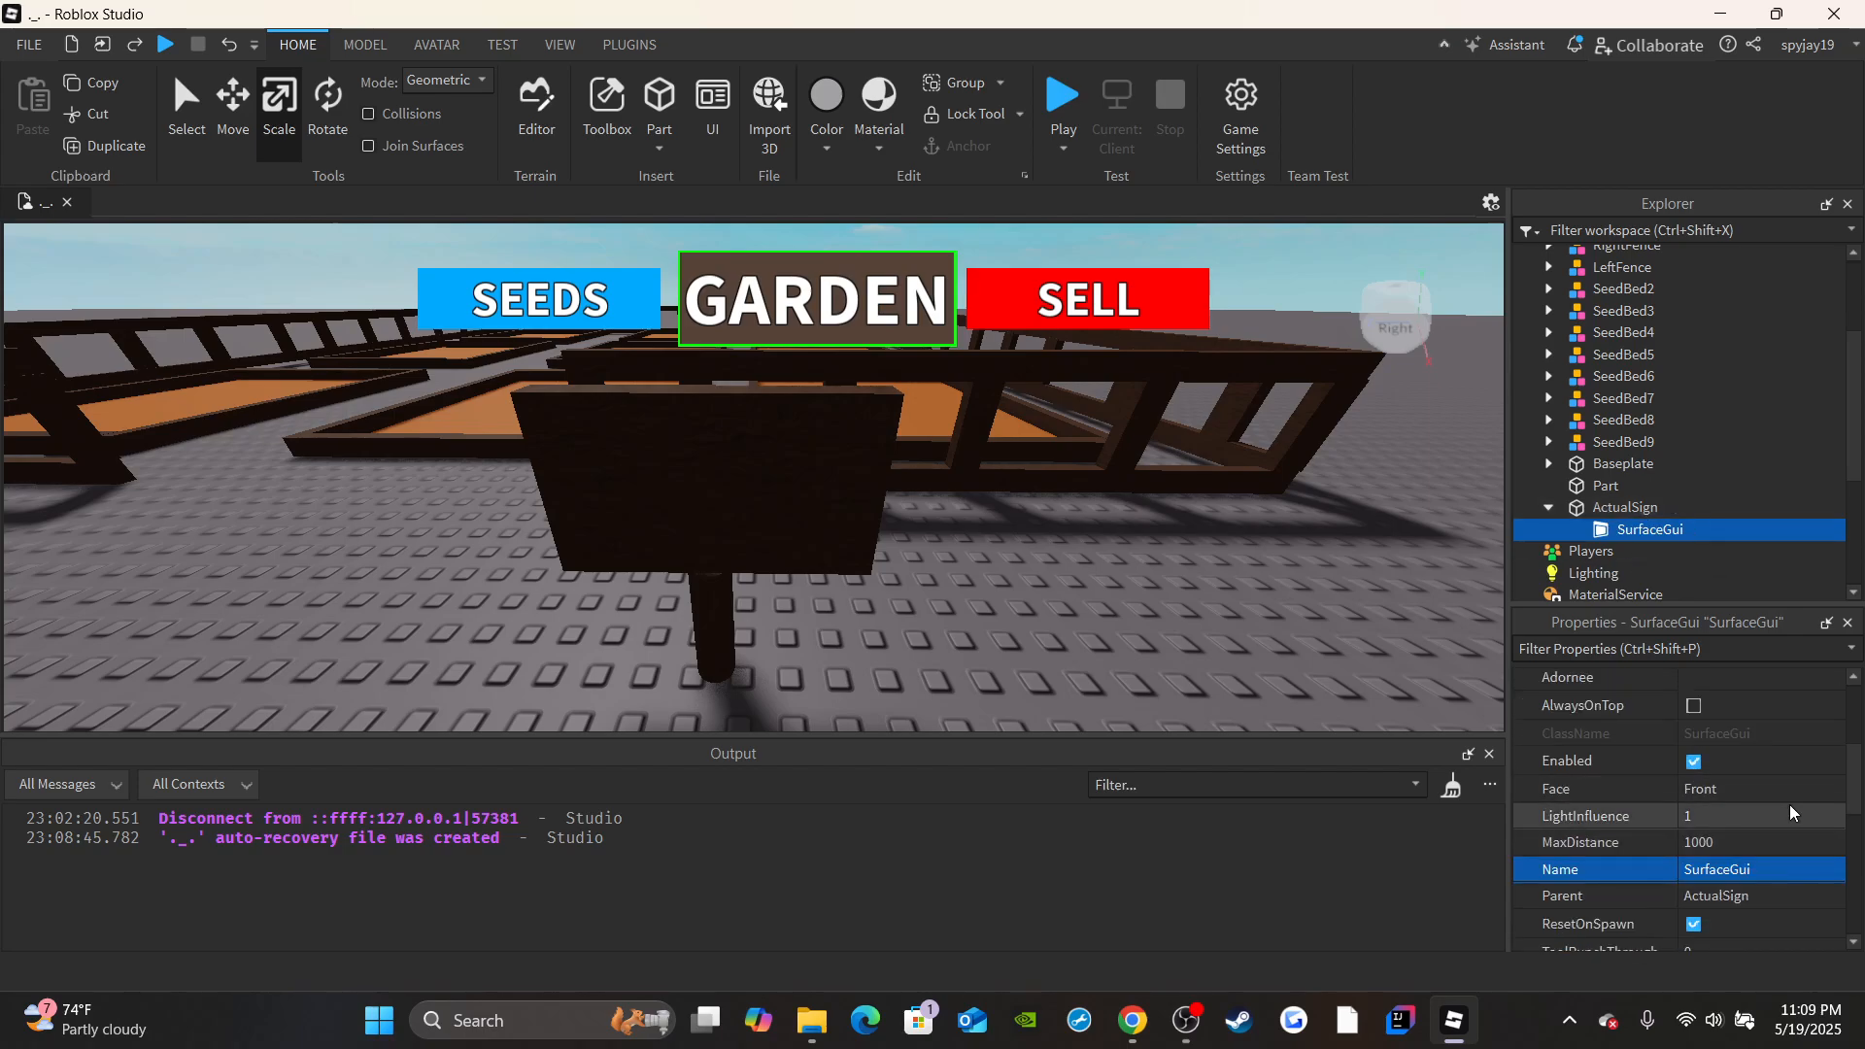
{"action": "left_click", "coordinate": [1692, 848]}
{"action": "left_click", "coordinate": [1754, 794]}
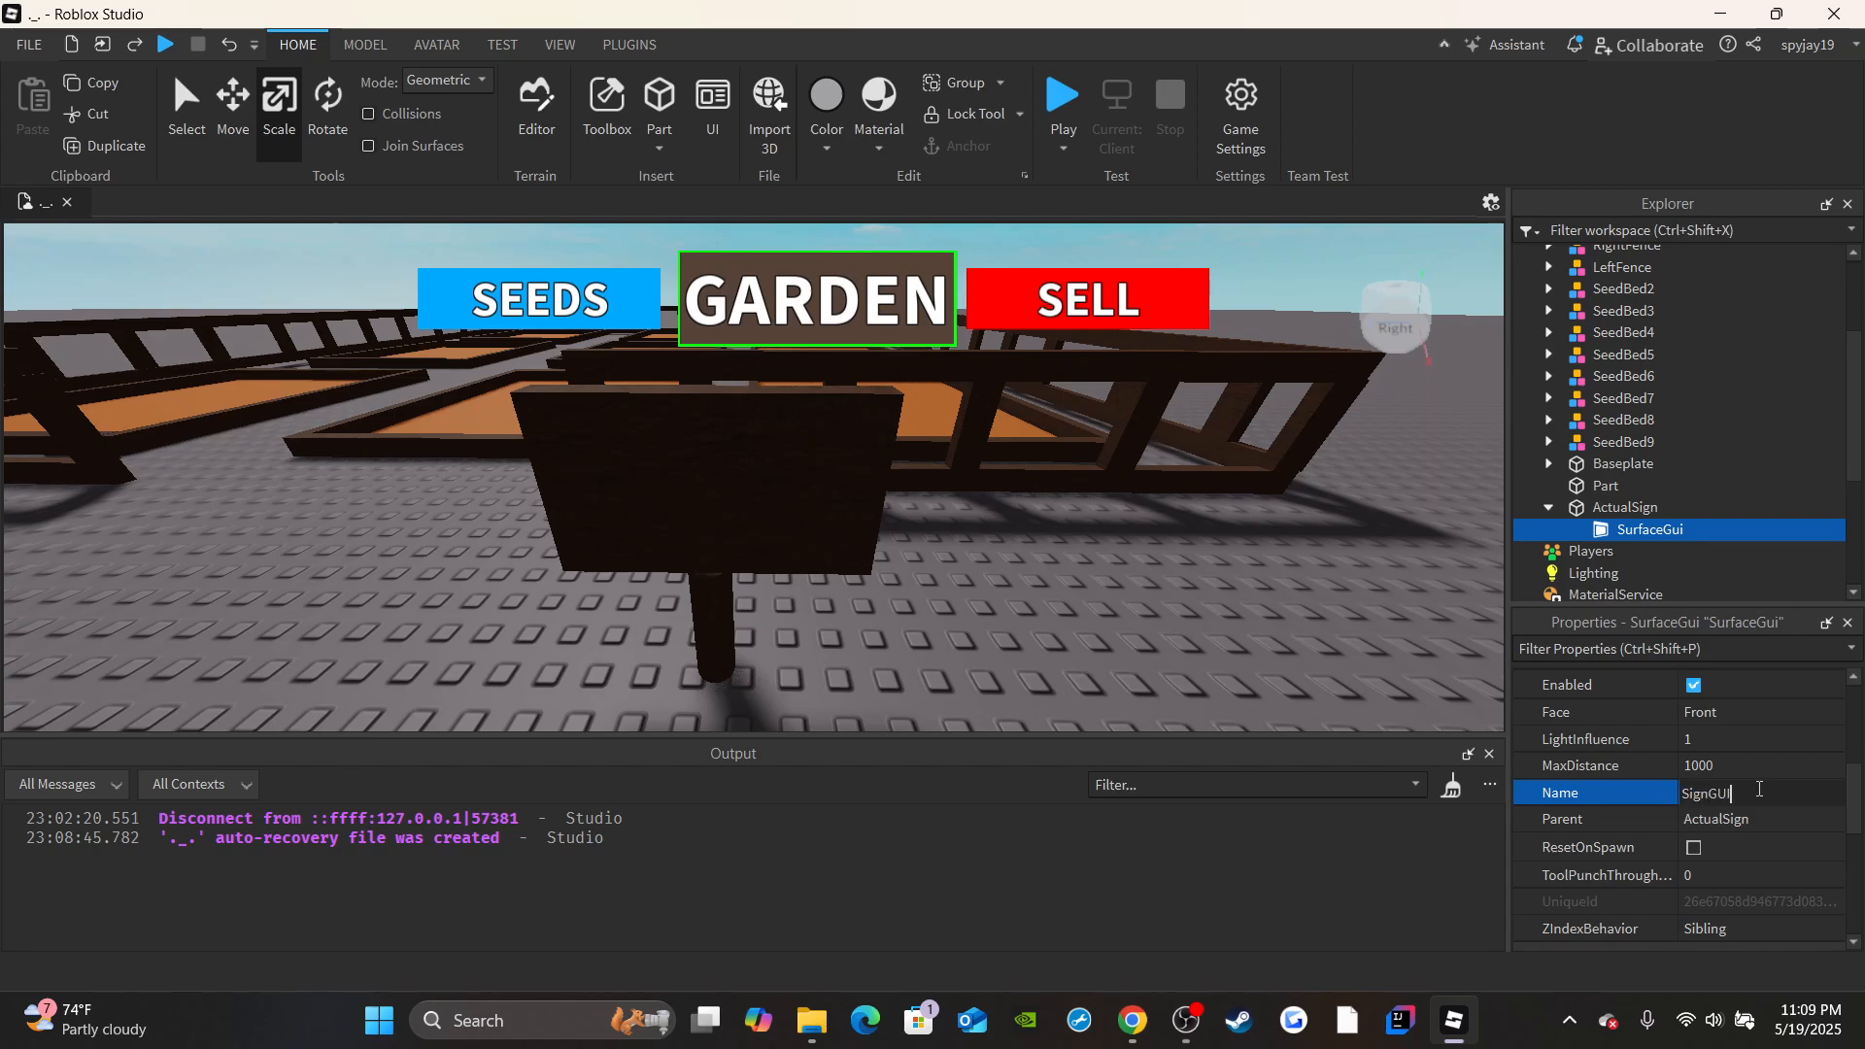
{"action": "type", "text": "SignGUI"}
{"action": "key", "text": "Return"}
Add a TextLabel inside SignGUI, then reselect SignGUI with the view facing the sign's broad side.
{"action": "left_click", "coordinate": [1682, 529]}
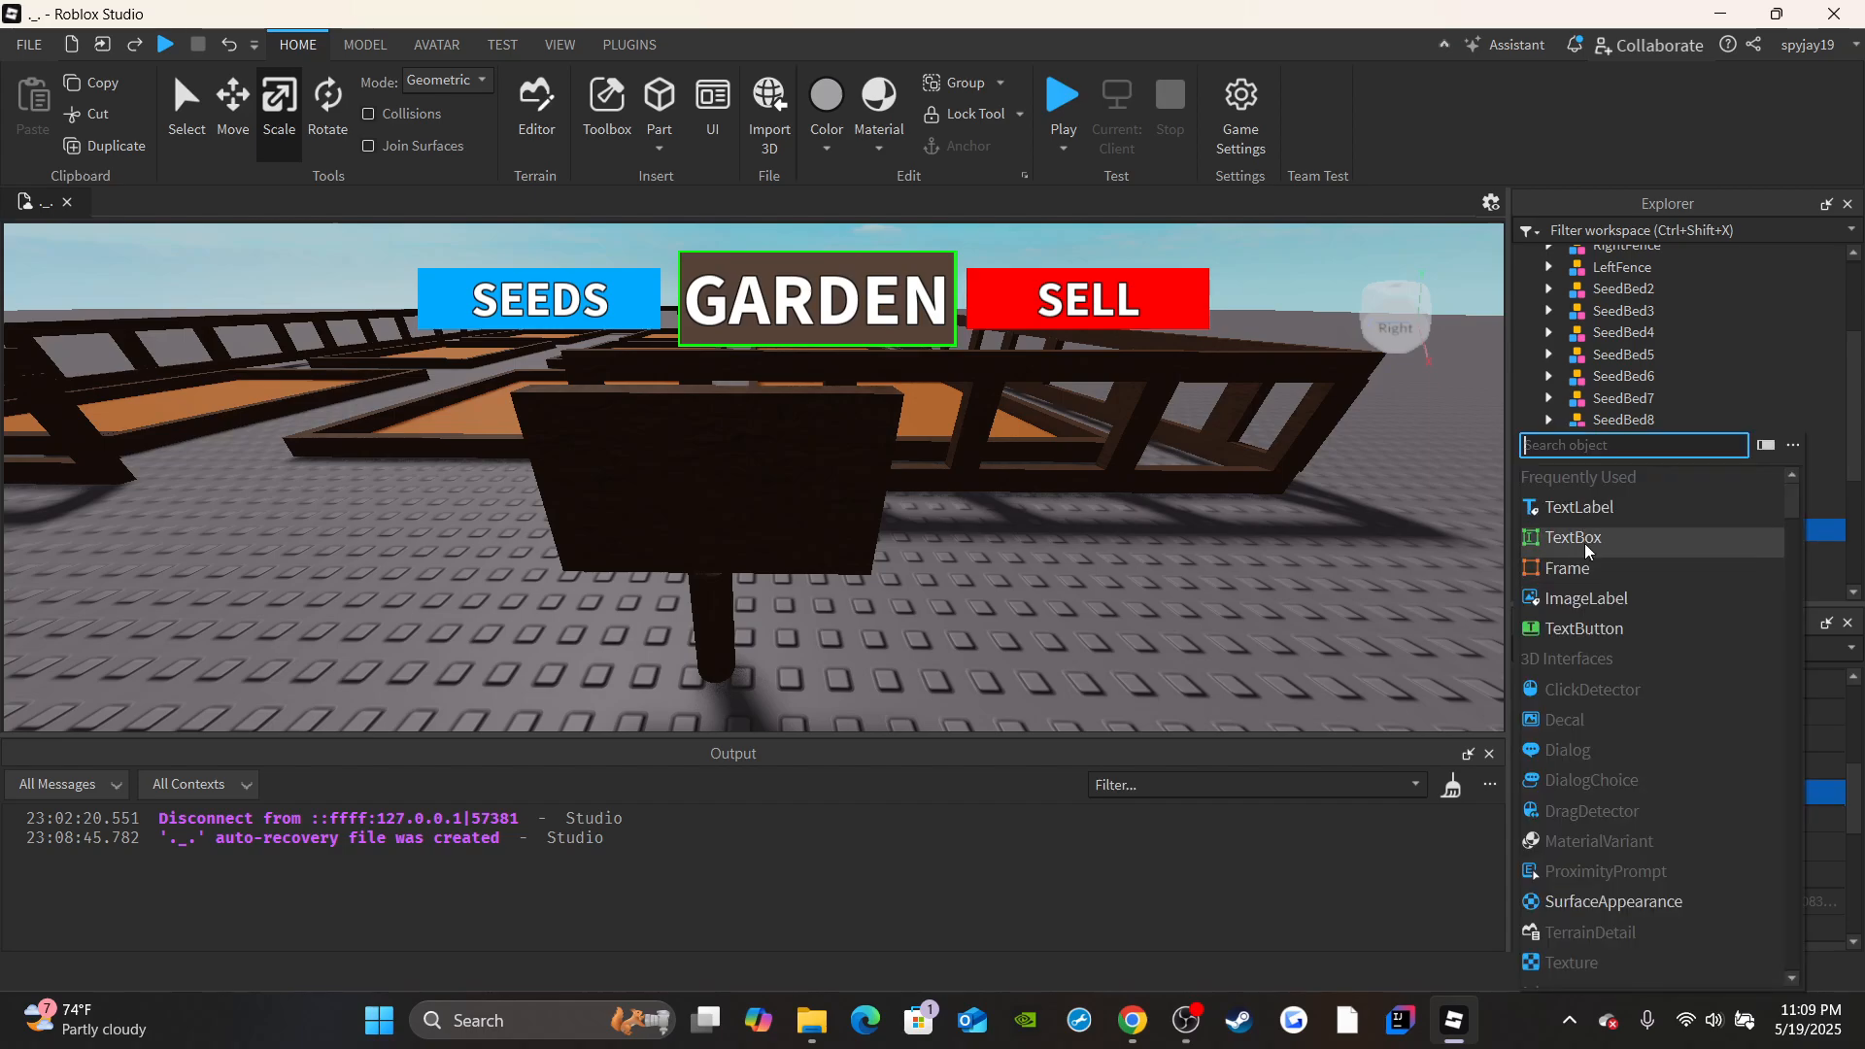
{"action": "left_click", "coordinate": [1585, 513]}
{"action": "right_click_drag", "start_coordinate": [941, 487], "coordinate": [955, 566]}
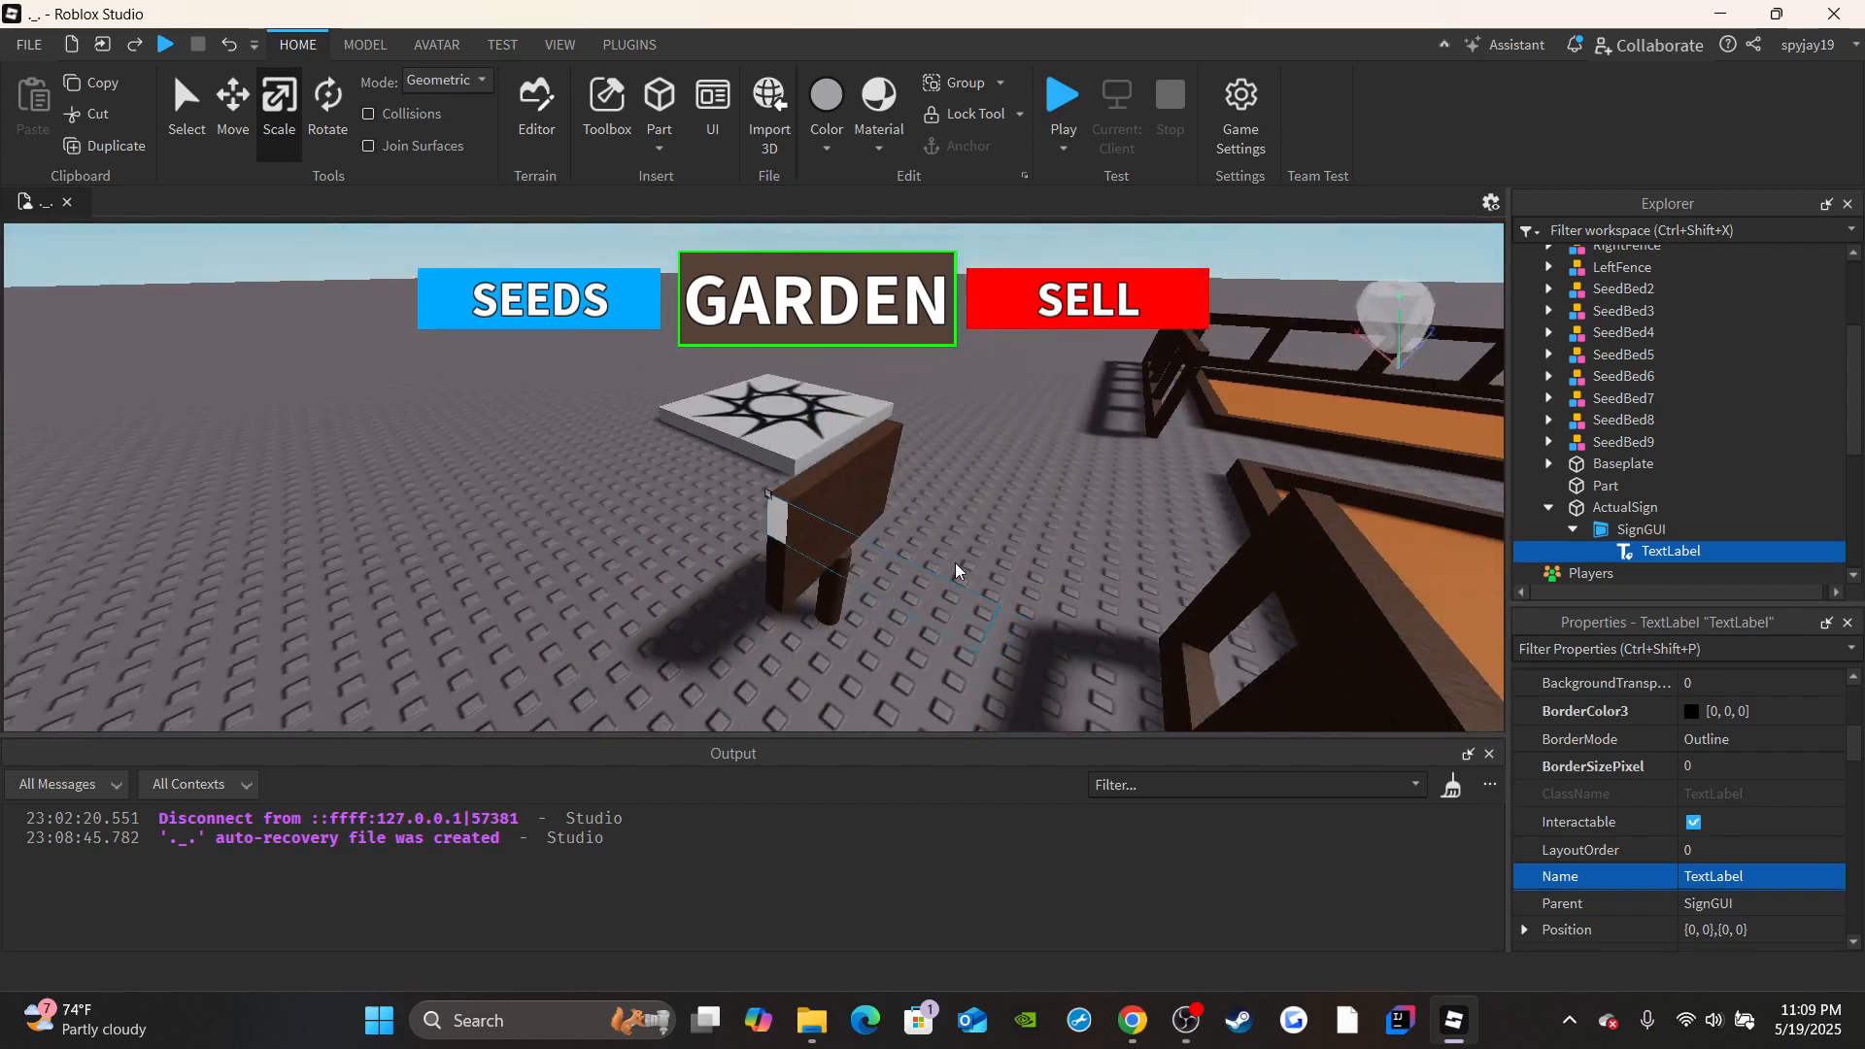
{"action": "right_click_drag", "start_coordinate": [831, 544], "coordinate": [828, 518]}
{"action": "double_click", "coordinate": [1601, 534]}
{"action": "right_click_drag", "start_coordinate": [1142, 580], "coordinate": [1174, 627]}
{"action": "type", "text": "wa"}
{"action": "key", "text": "Escape"}
{"action": "key", "text": "a"}
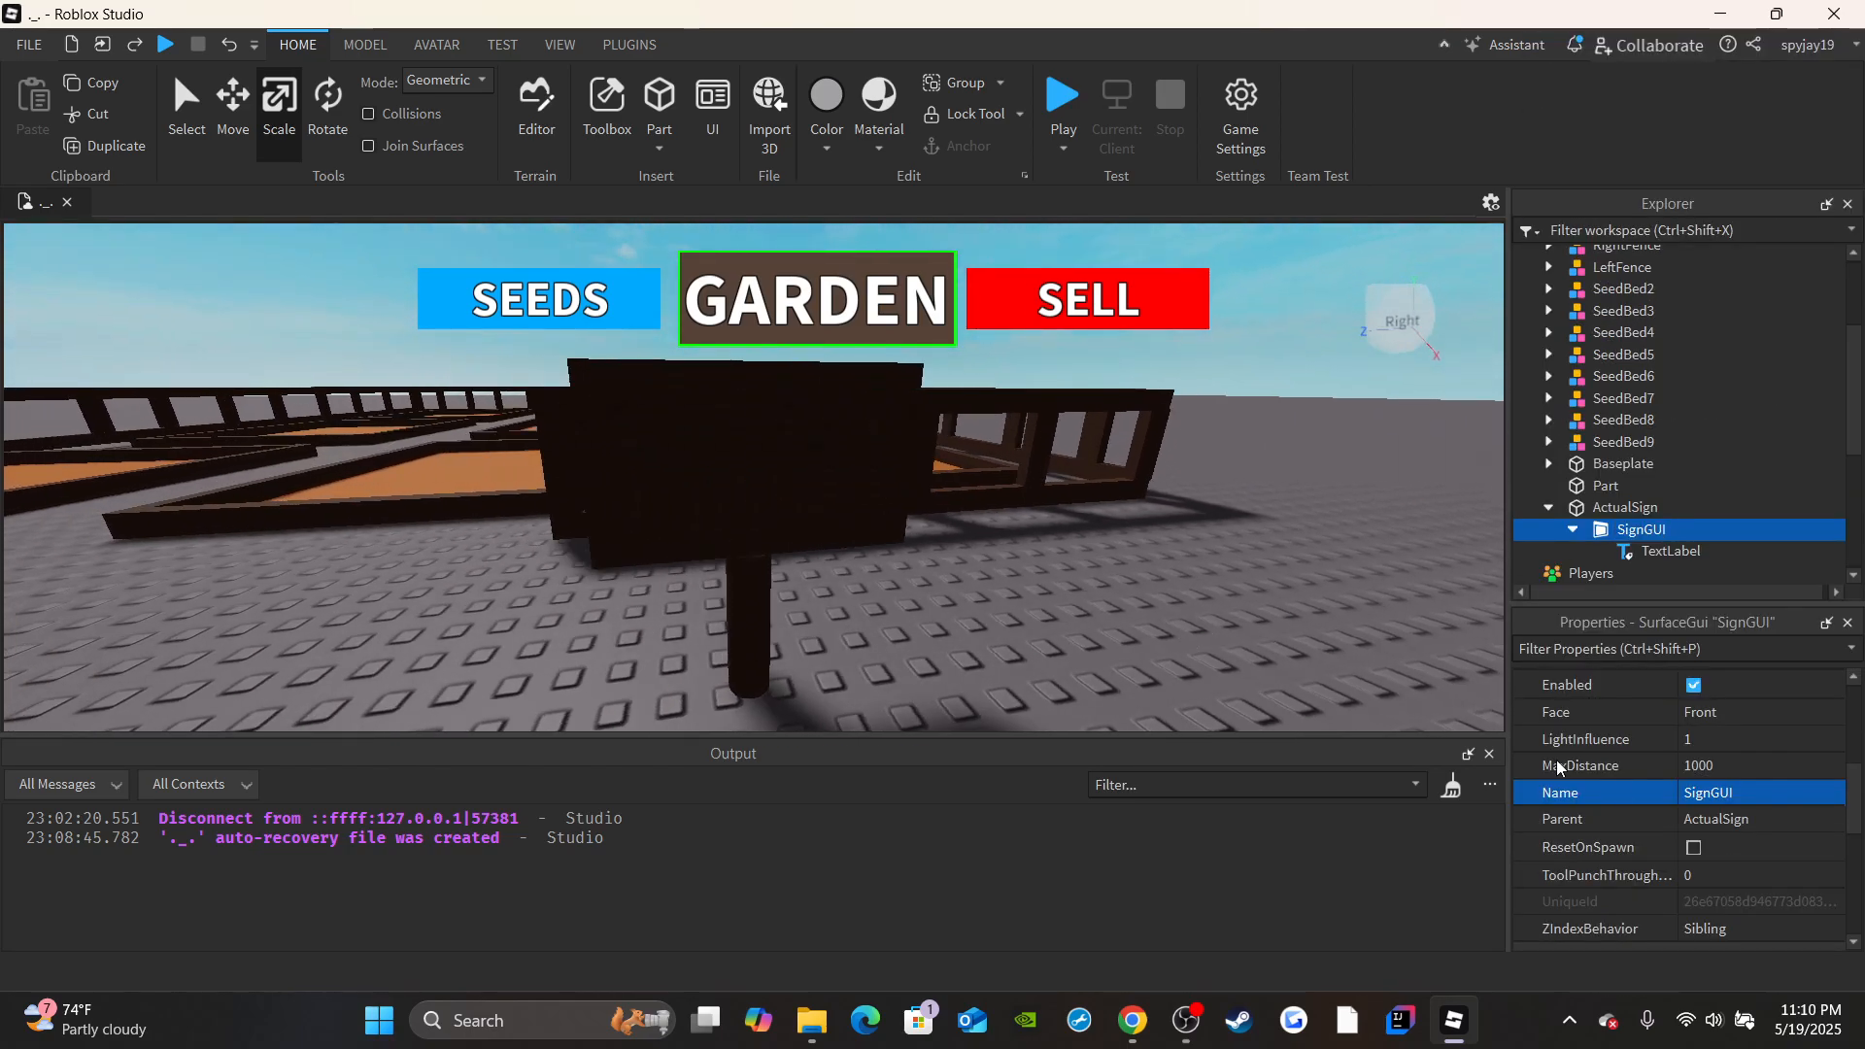
Try projecting SignGUI onto the Back, Bottom, Front and Left faces of the sign.
{"action": "left_click", "coordinate": [1698, 715]}
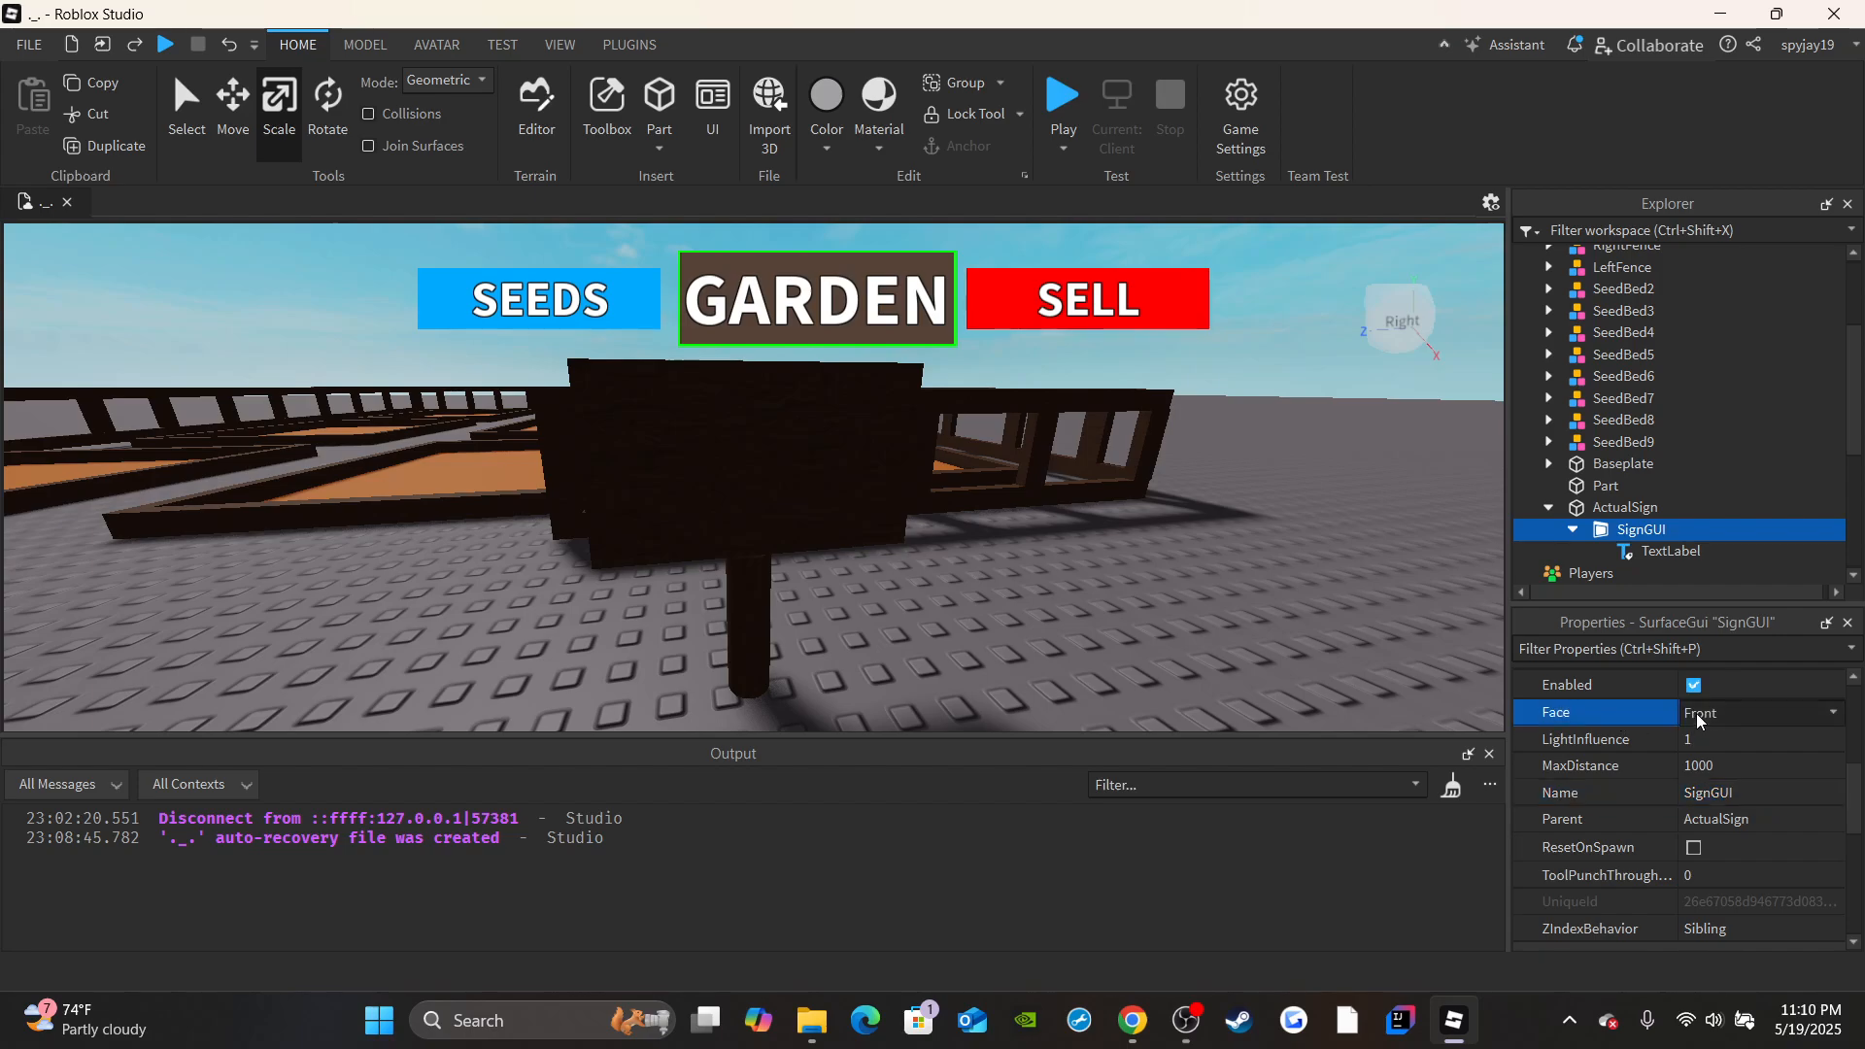
{"action": "left_click", "coordinate": [1698, 713]}
{"action": "left_click", "coordinate": [1715, 732]}
{"action": "left_click", "coordinate": [1708, 711]}
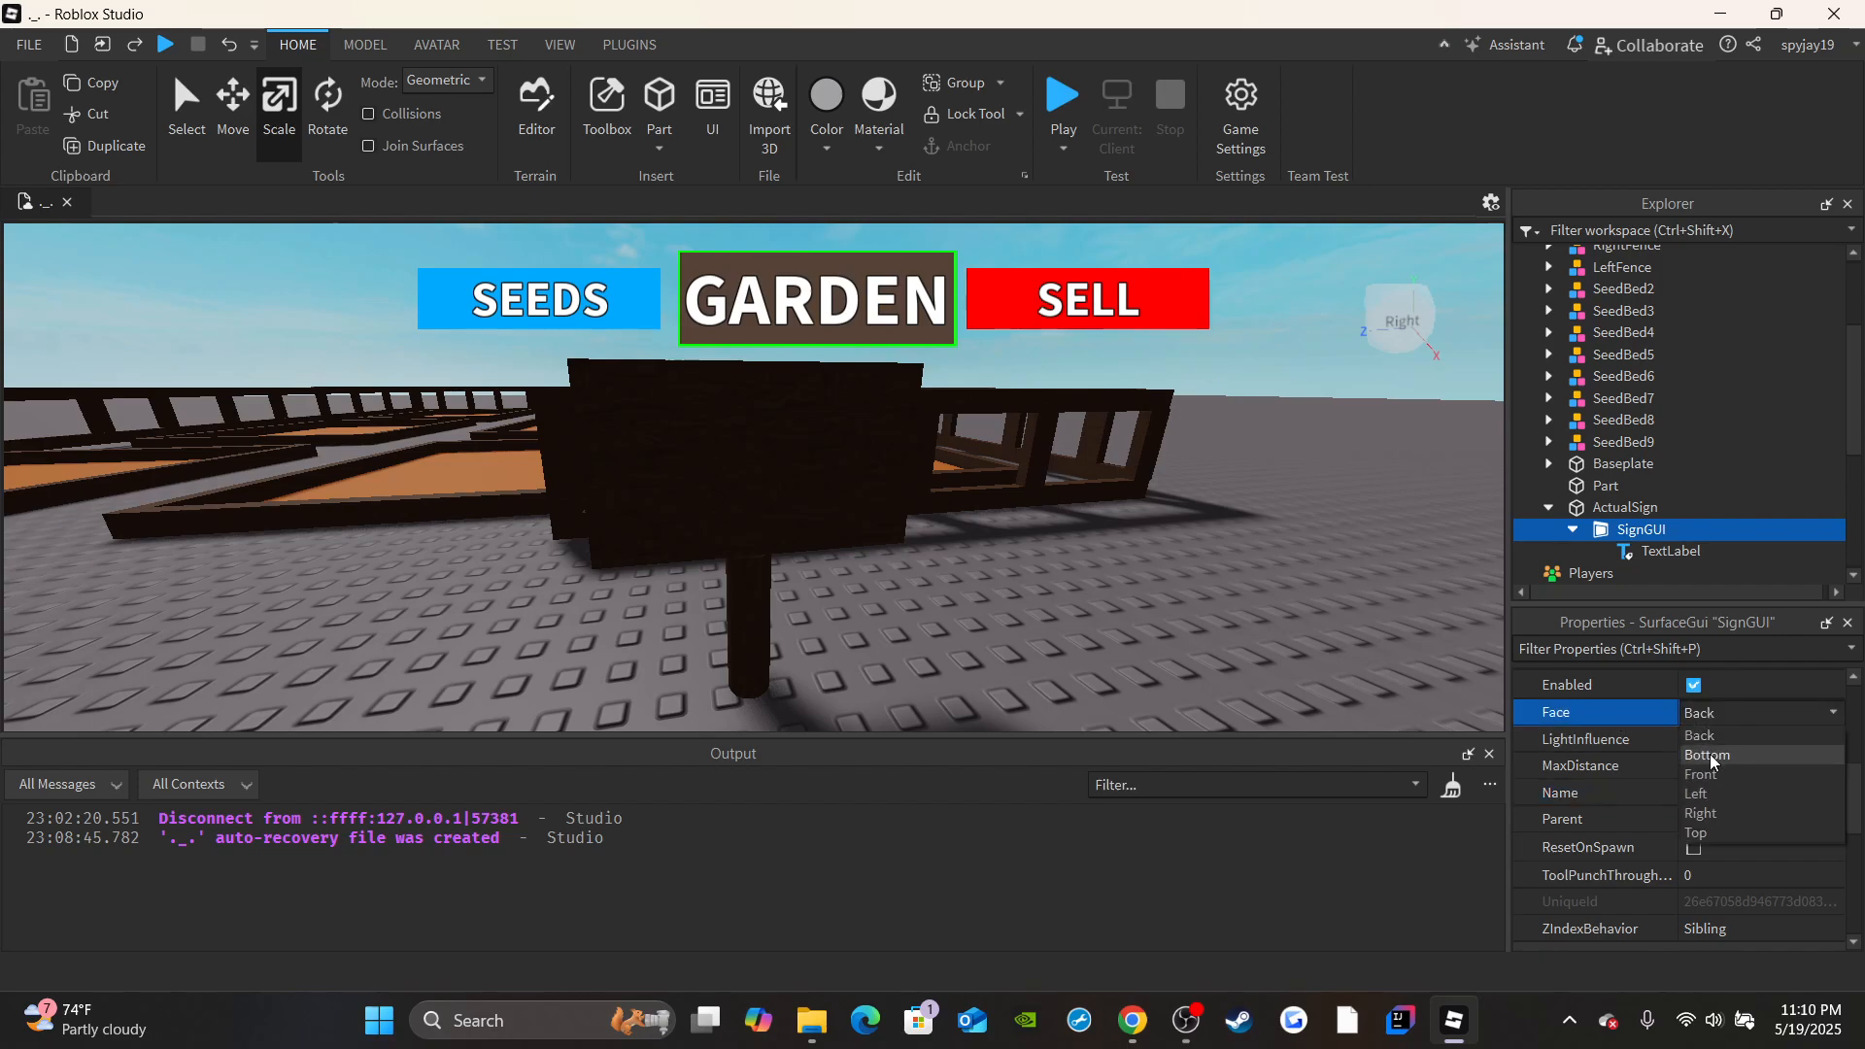
{"action": "left_click", "coordinate": [1709, 754]}
{"action": "left_click", "coordinate": [1709, 715]}
{"action": "left_click", "coordinate": [1707, 774]}
{"action": "left_click", "coordinate": [1705, 718]}
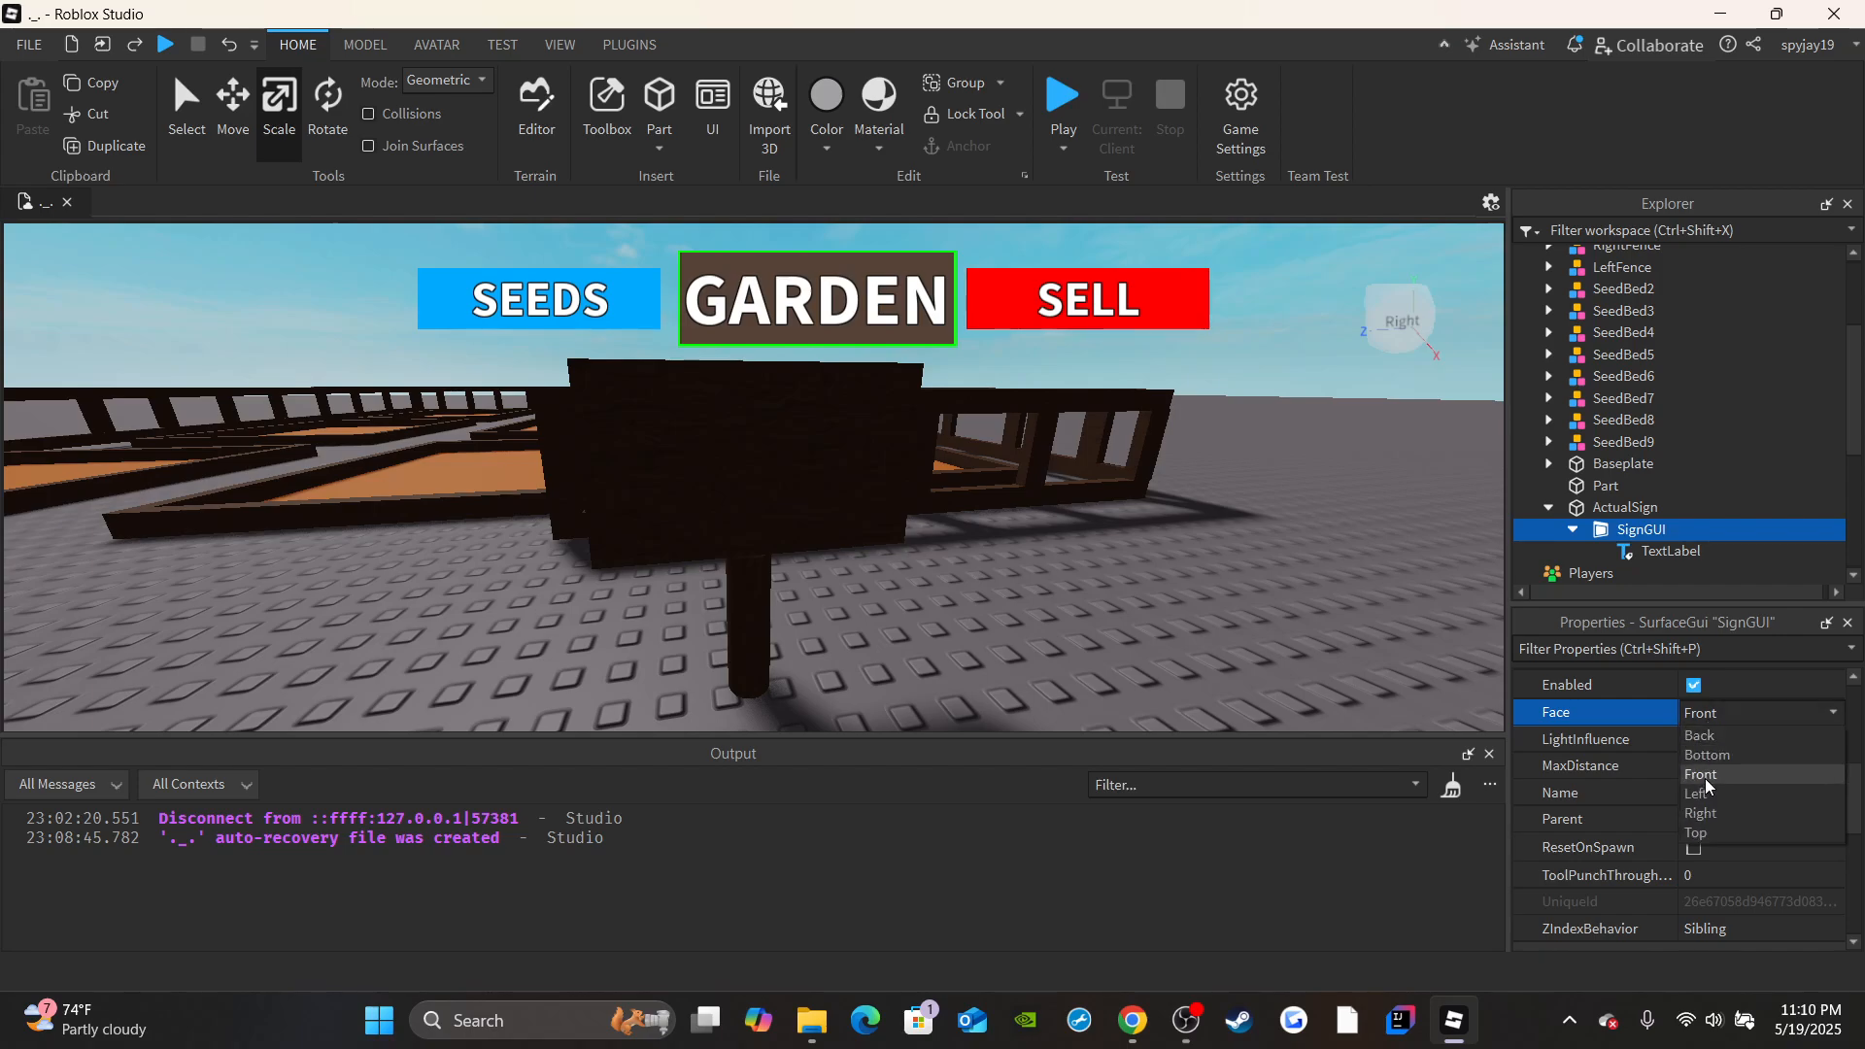
{"action": "left_click", "coordinate": [1709, 794]}
Set SignGUI's Face property to Right so the label lies on the sign's broad outer side.
{"action": "left_click", "coordinate": [1710, 712]}
{"action": "left_click", "coordinate": [1702, 813]}
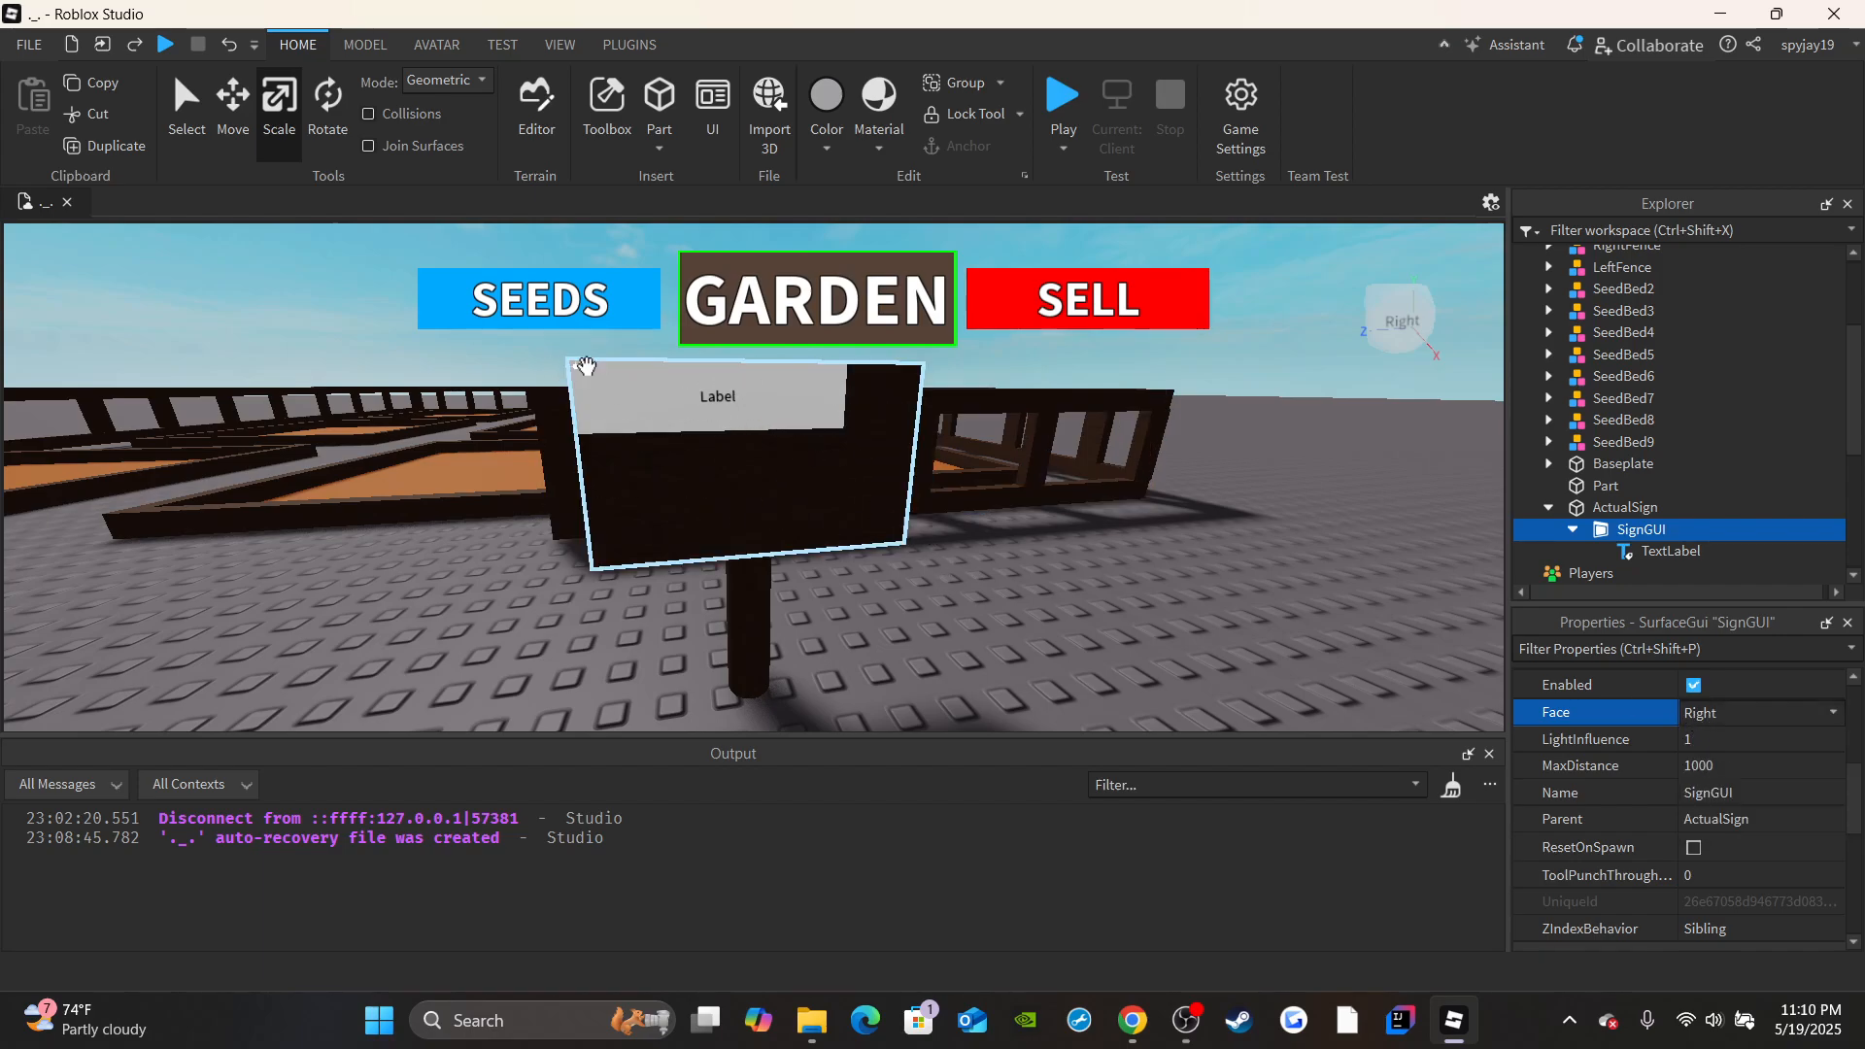
{"action": "key", "text": "a"}
{"action": "right_click_drag", "start_coordinate": [778, 458], "coordinate": [778, 459]}
{"action": "key", "text": "w"}
{"action": "key", "text": "a"}
{"action": "key", "text": "s"}
Rename the TextLabel inside SignGUI as SignTextLabel.
{"action": "left_click", "coordinate": [1664, 550]}
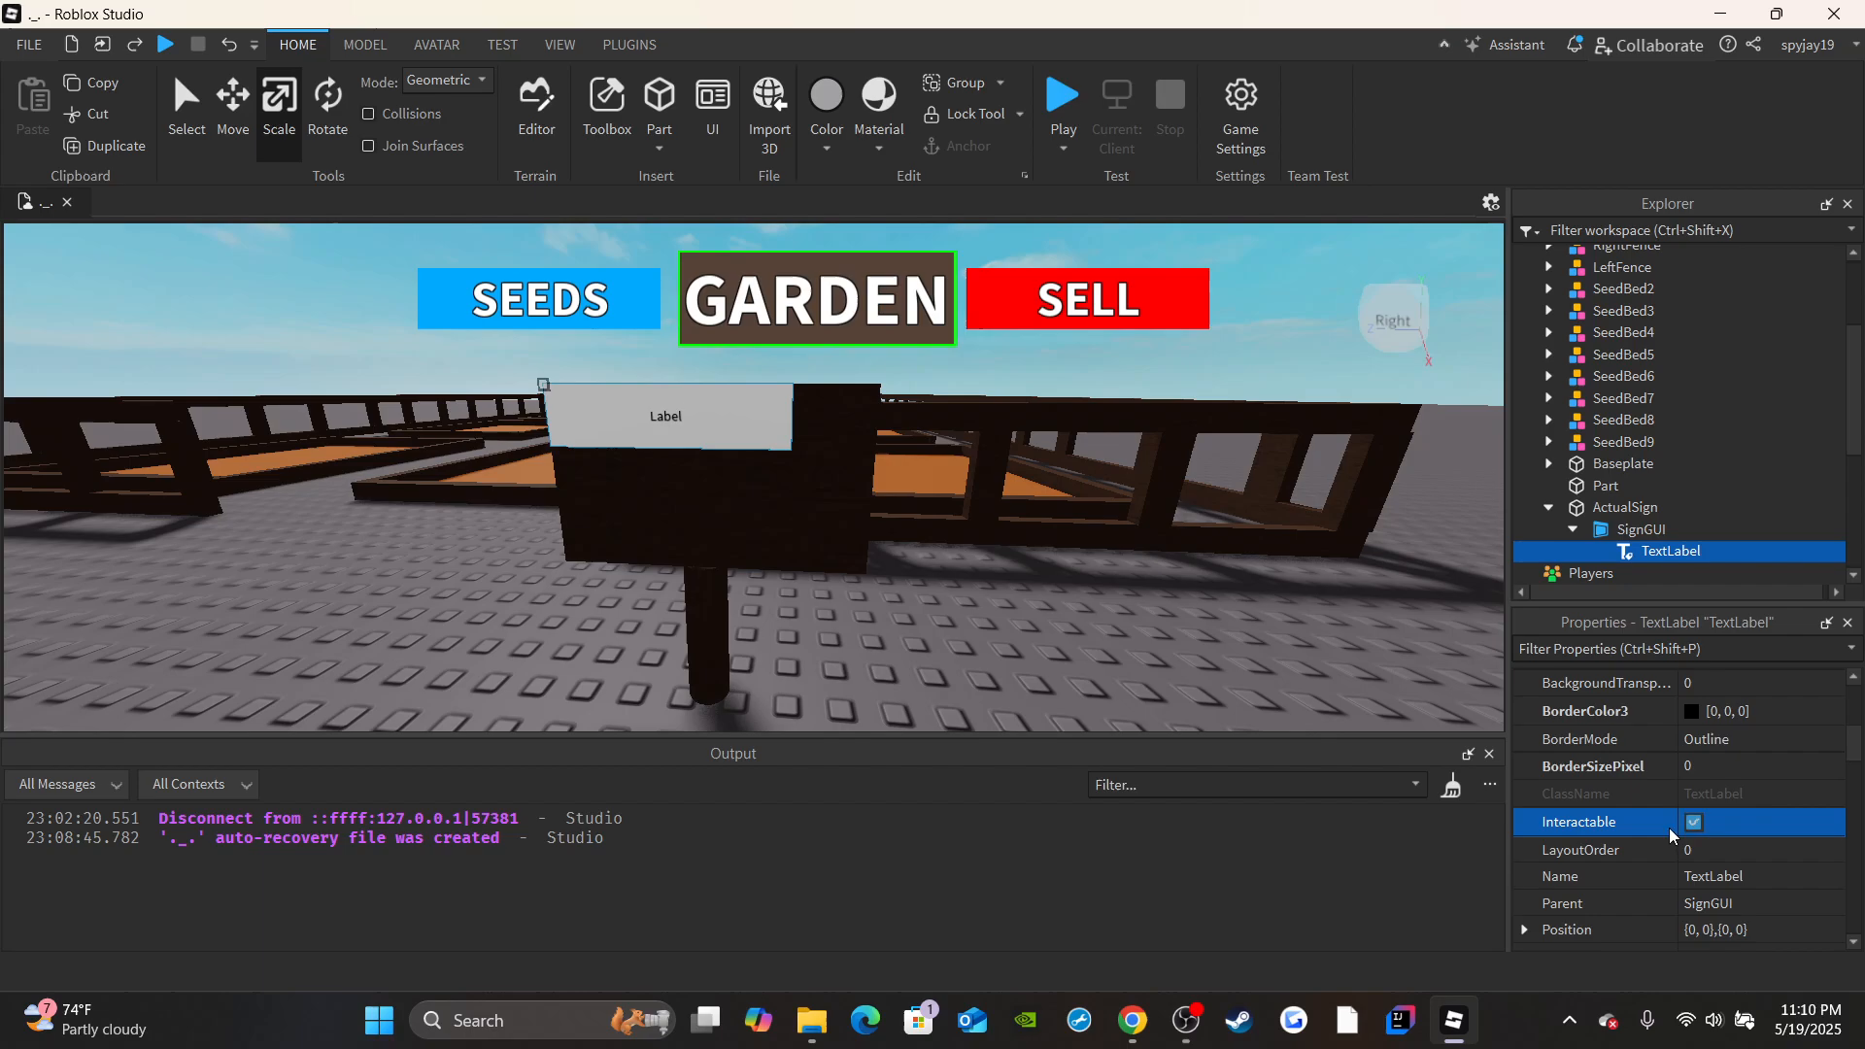
{"action": "left_click", "coordinate": [1733, 879]}
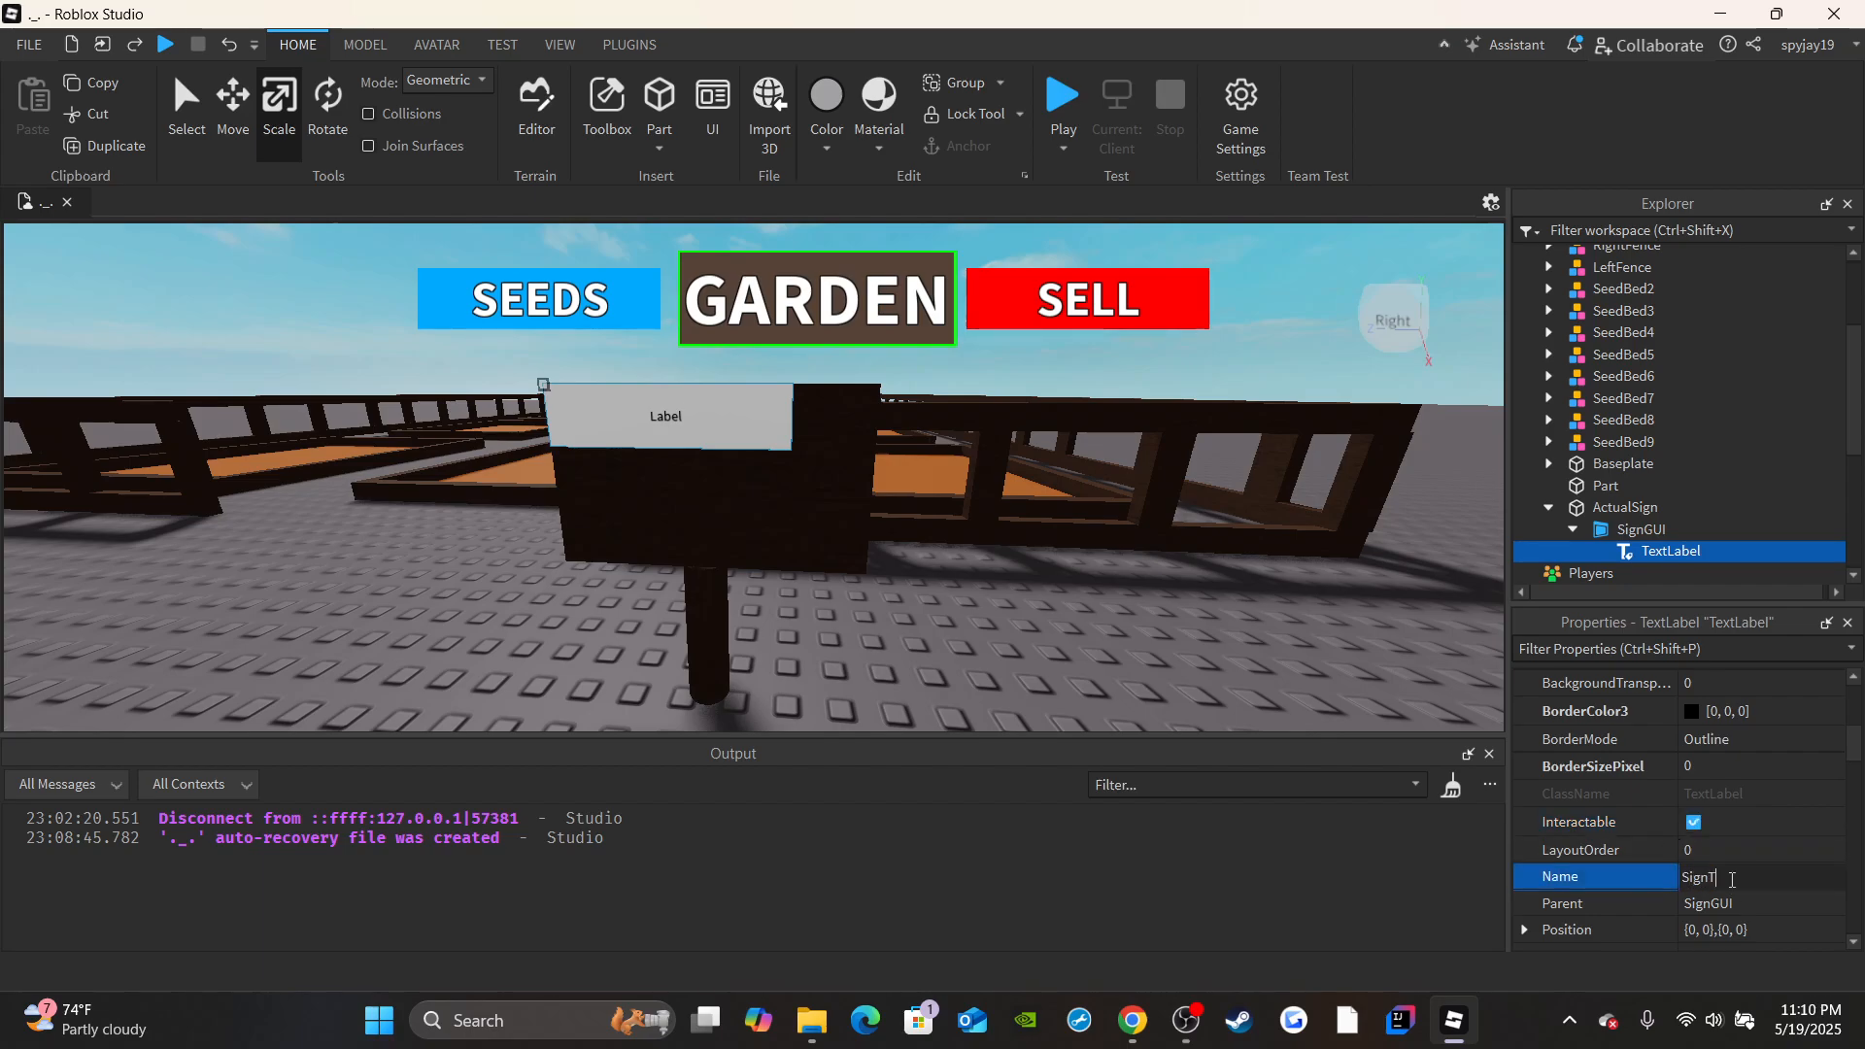
{"action": "type", "text": "SignTextLabel"}
{"action": "key", "text": "Return"}
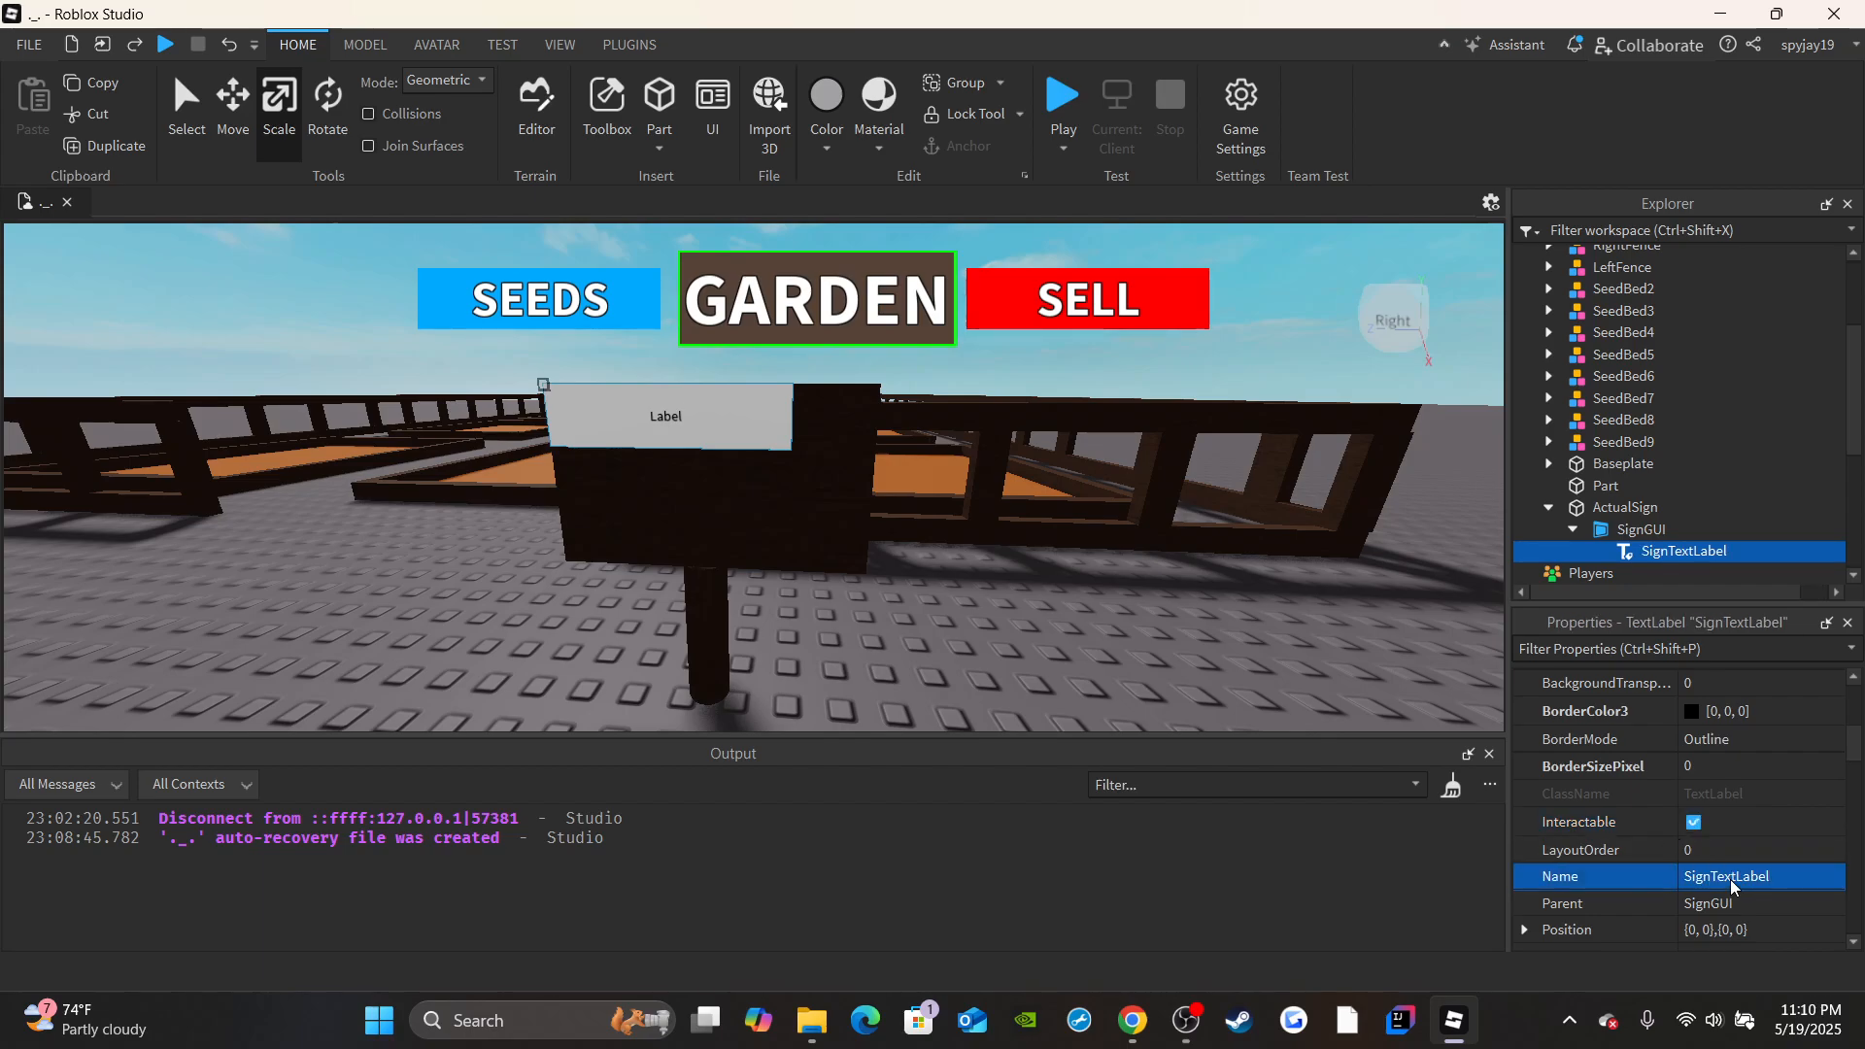
Make SignTextLabel's font bold and enable its RichText and TextScaled options.
{"action": "scroll", "coordinate": [1733, 883], "scroll_direction": "down", "scroll_amount": 10}
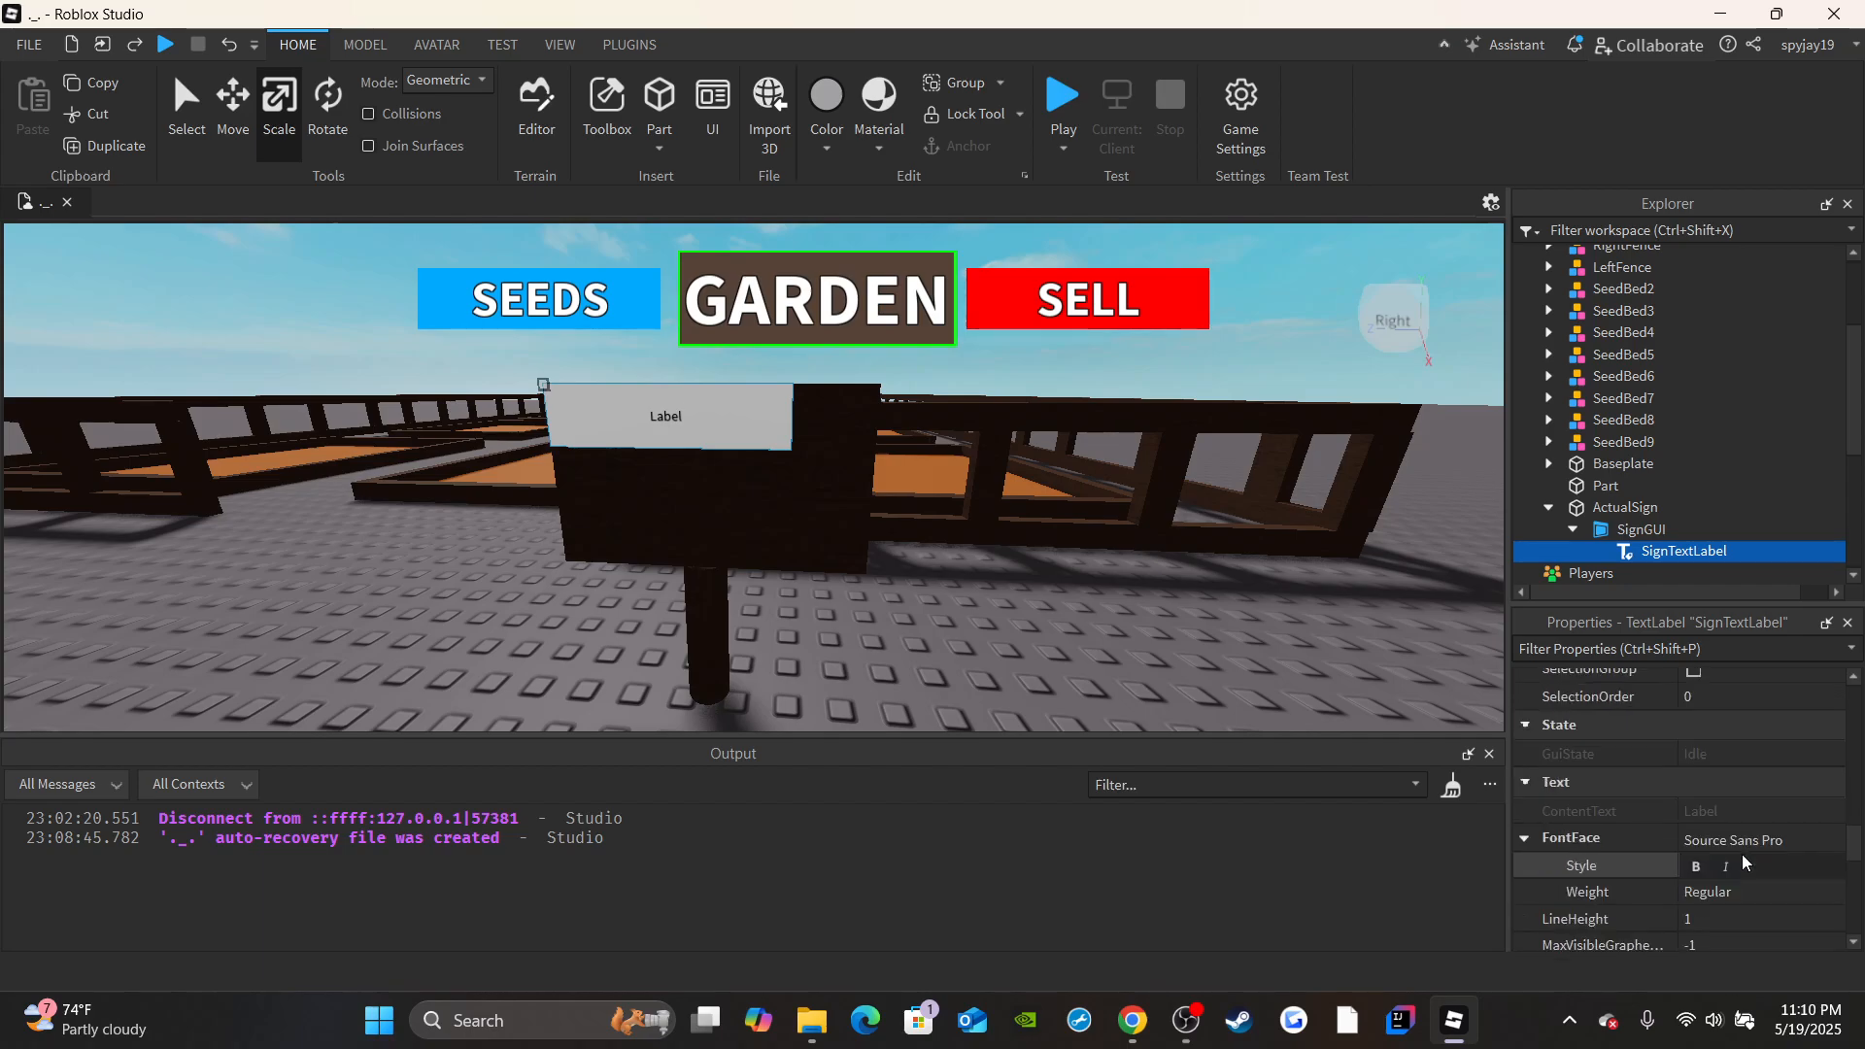
{"action": "scroll", "coordinate": [1690, 845], "scroll_direction": "down", "scroll_amount": 2}
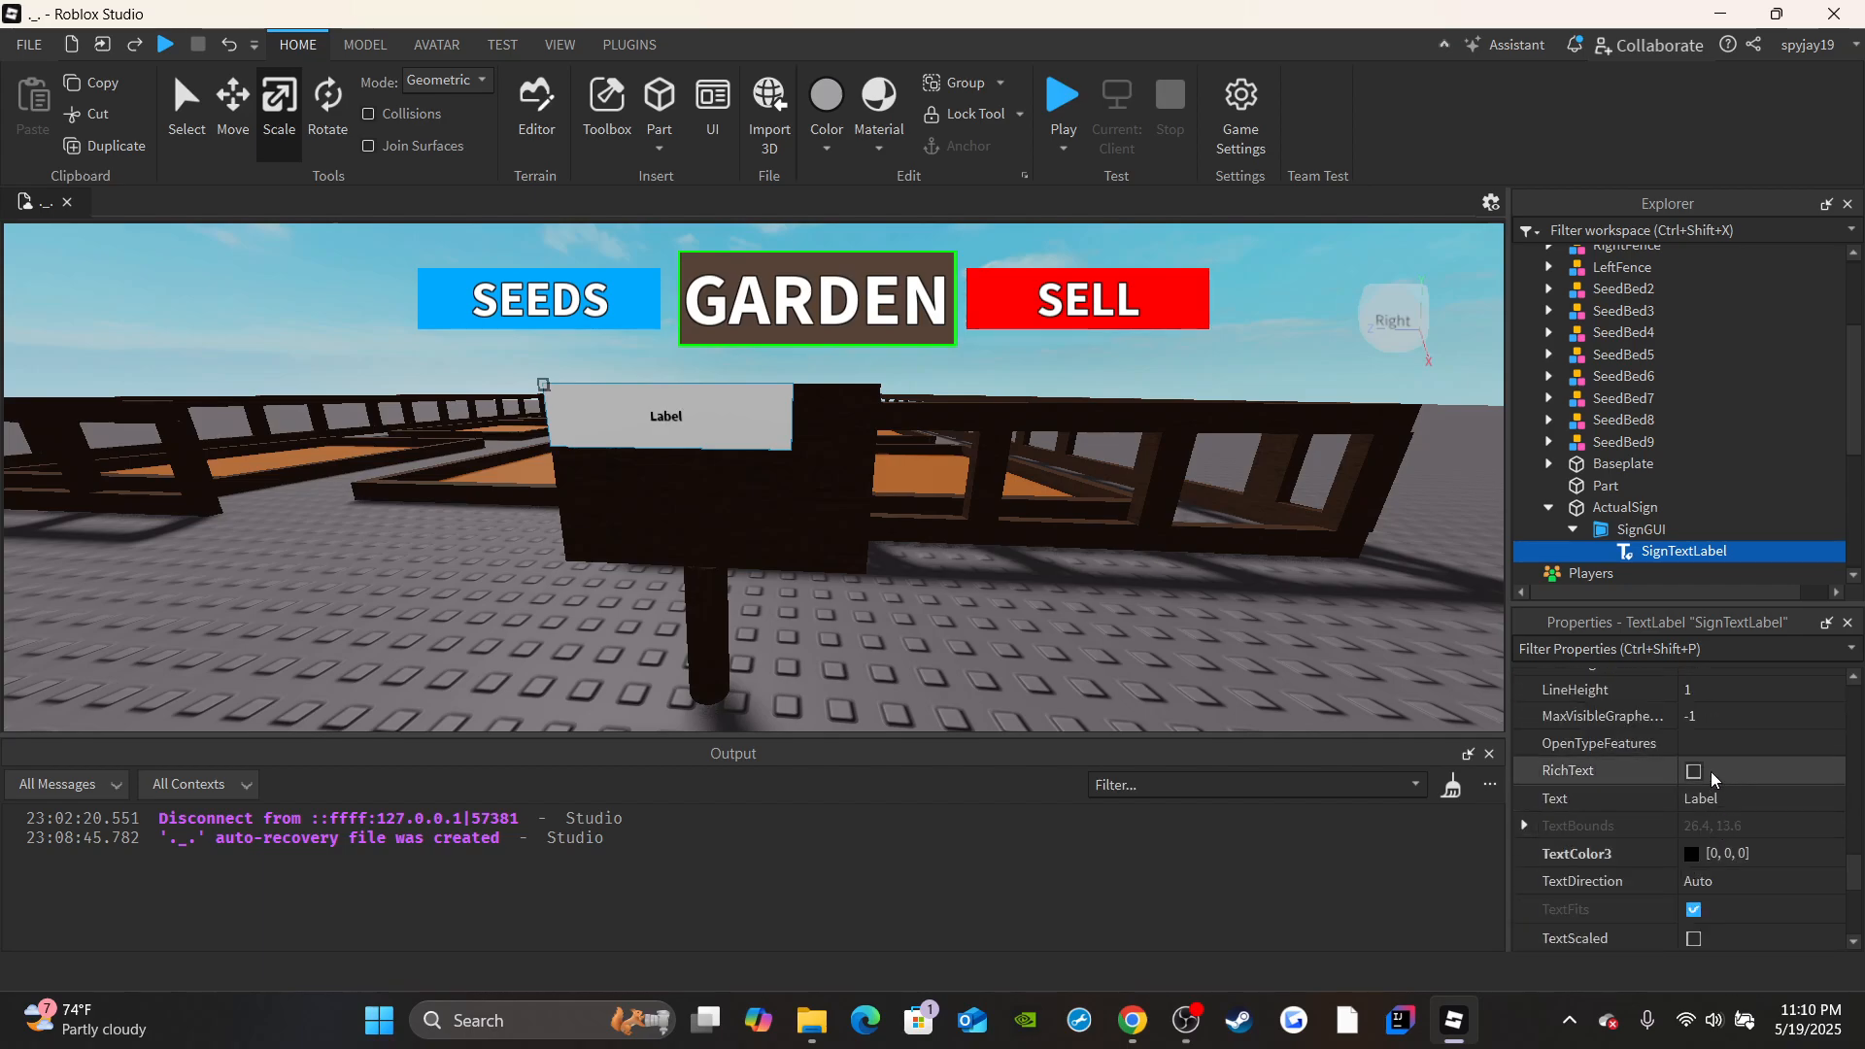
{"action": "left_click", "coordinate": [1695, 771]}
{"action": "left_click", "coordinate": [1695, 938]}
Set SignTextLabel's text to "Empty Garden".
{"action": "left_click", "coordinate": [1713, 799]}
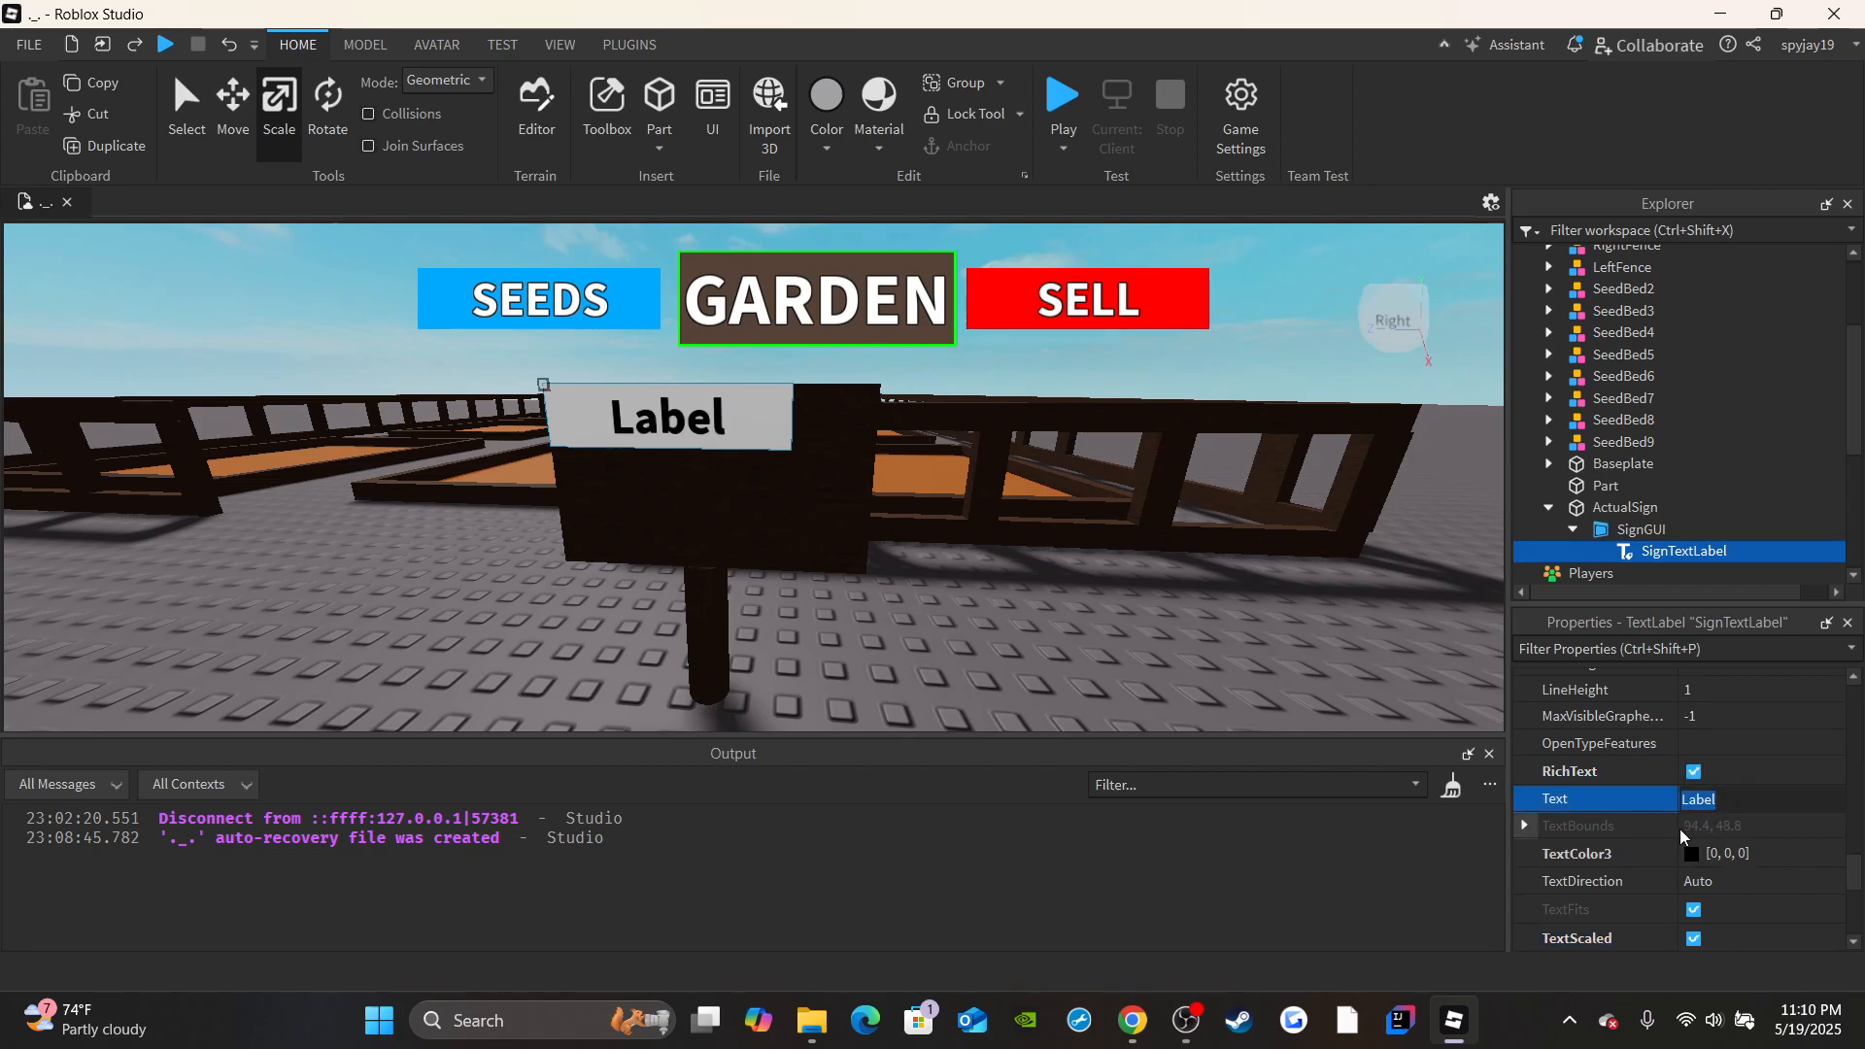
{"action": "type", "text": "Empty Garden"}
{"action": "key", "text": "Return"}
Set SignTextLabel's text color to white (#ffffff) and its TextStrokeTransparency to 0.
{"action": "left_click", "coordinate": [1680, 843]}
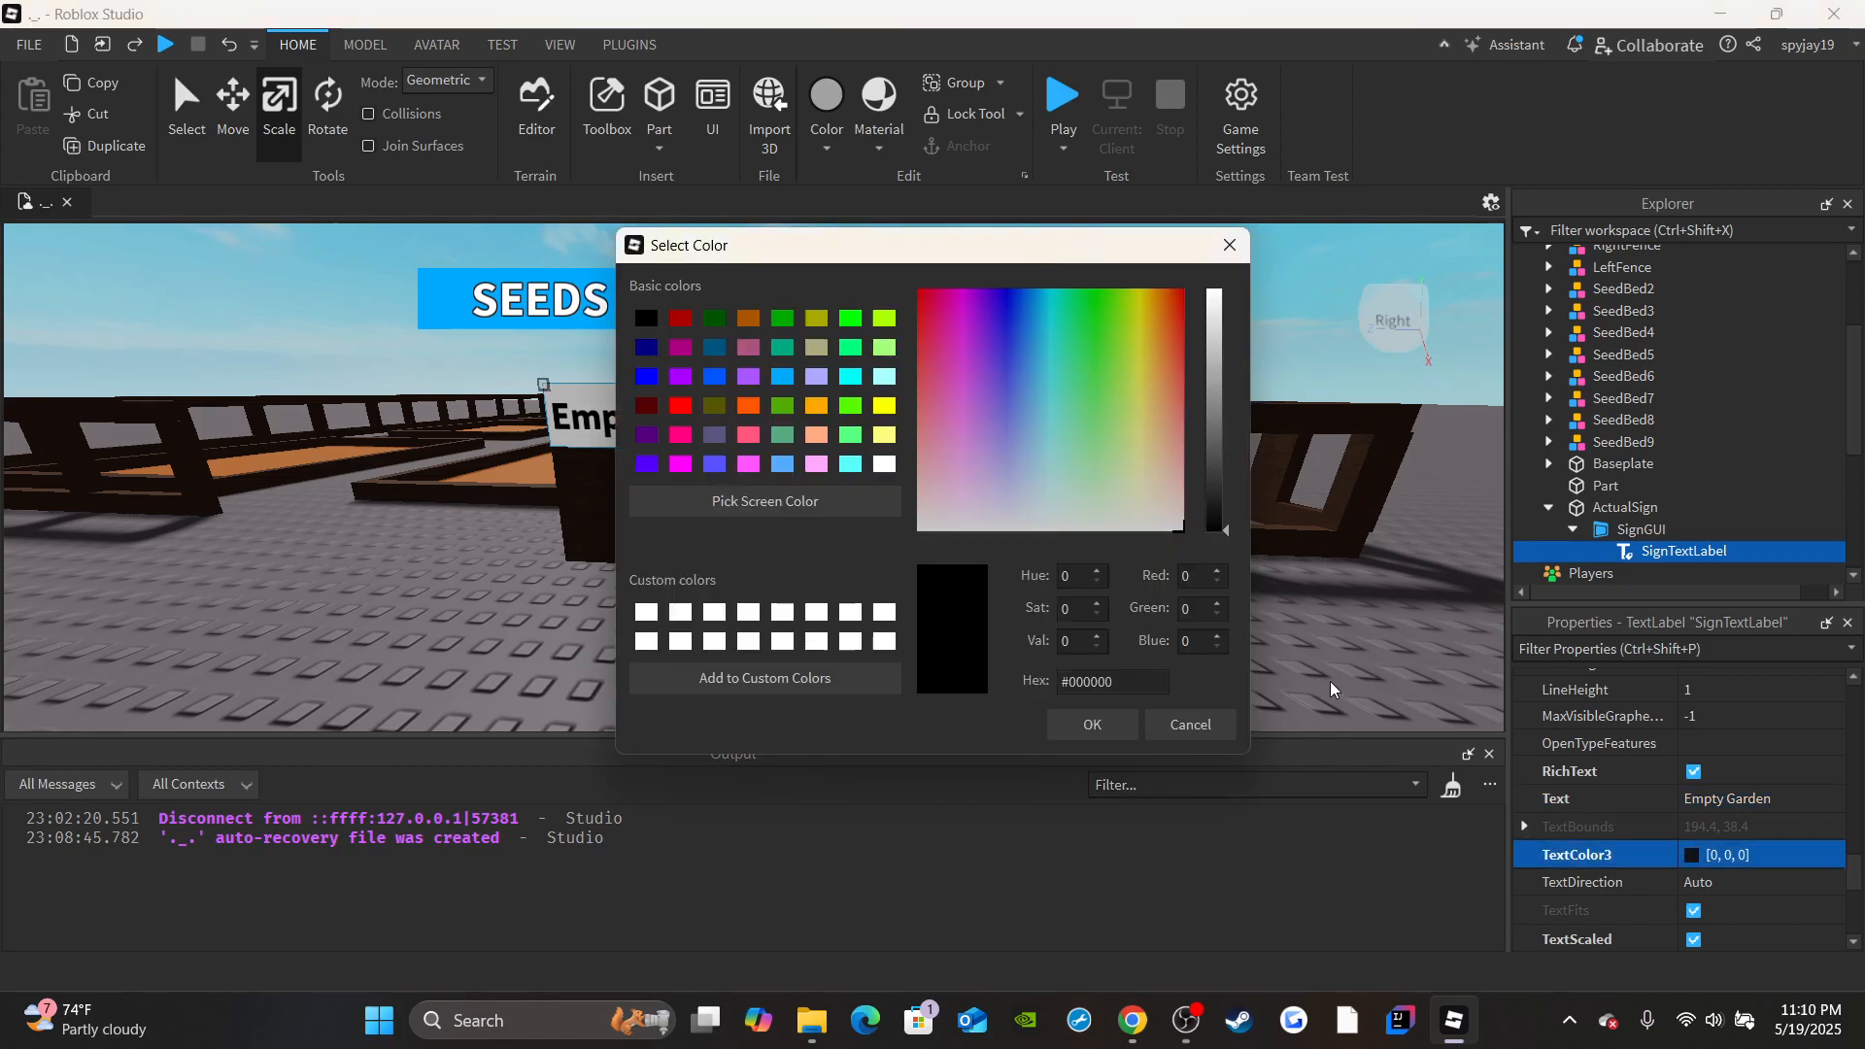
{"action": "left_click", "coordinate": [883, 464]}
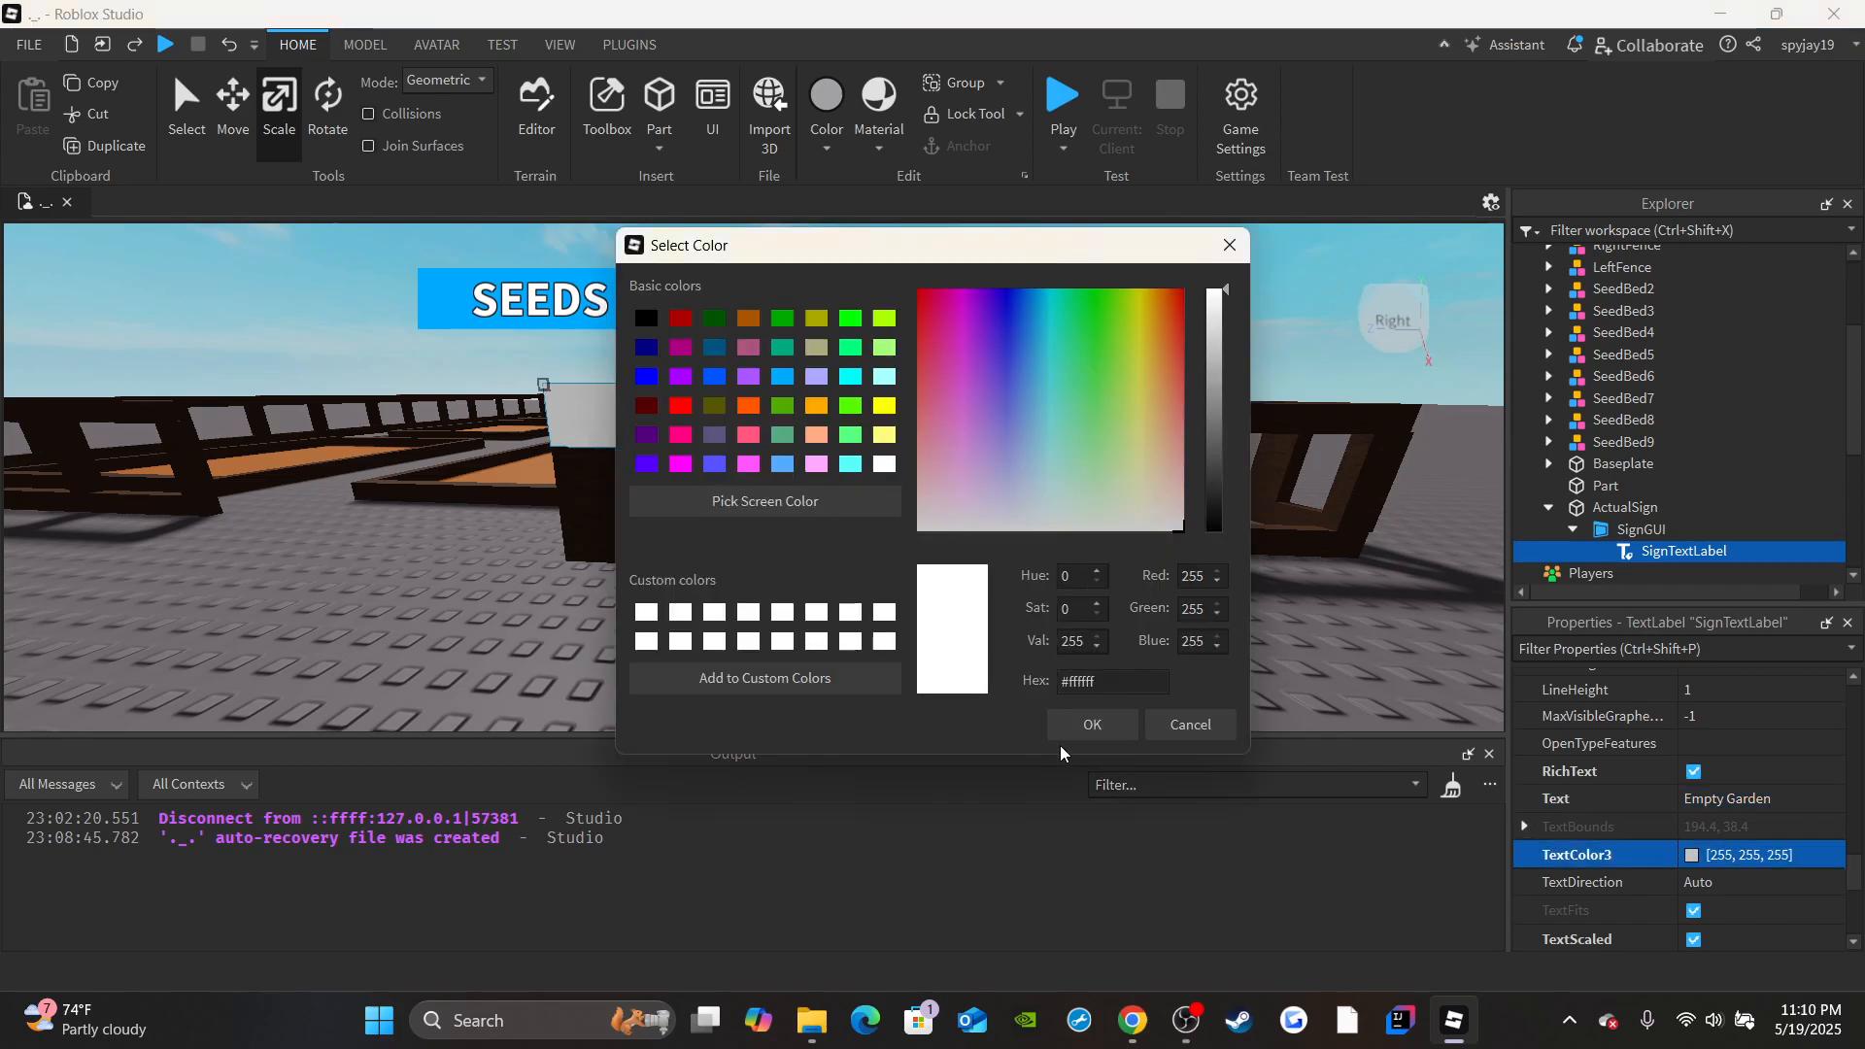
{"action": "left_click", "coordinate": [1078, 729]}
{"action": "scroll", "coordinate": [1723, 818], "scroll_direction": "down", "scroll_amount": 5}
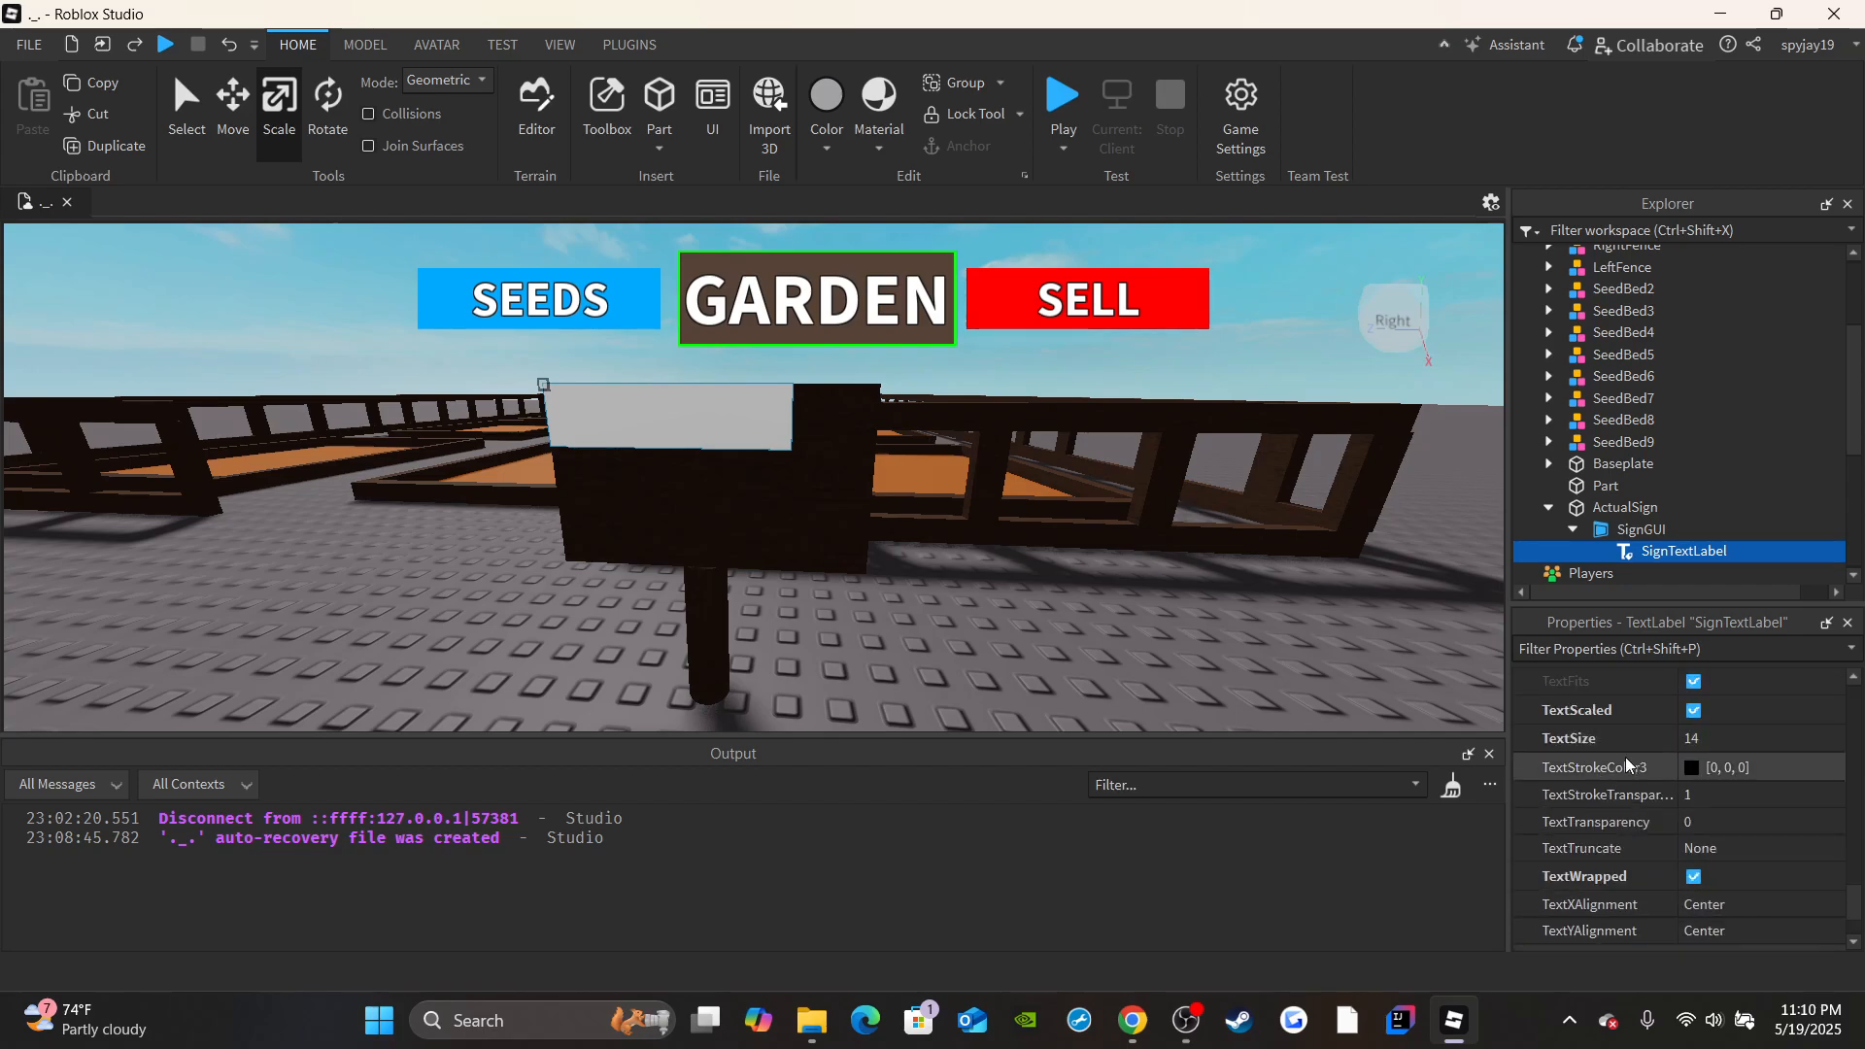
{"action": "left_click", "coordinate": [1699, 795]}
{"action": "type", "text": "0"}
{"action": "key", "text": "Return"}
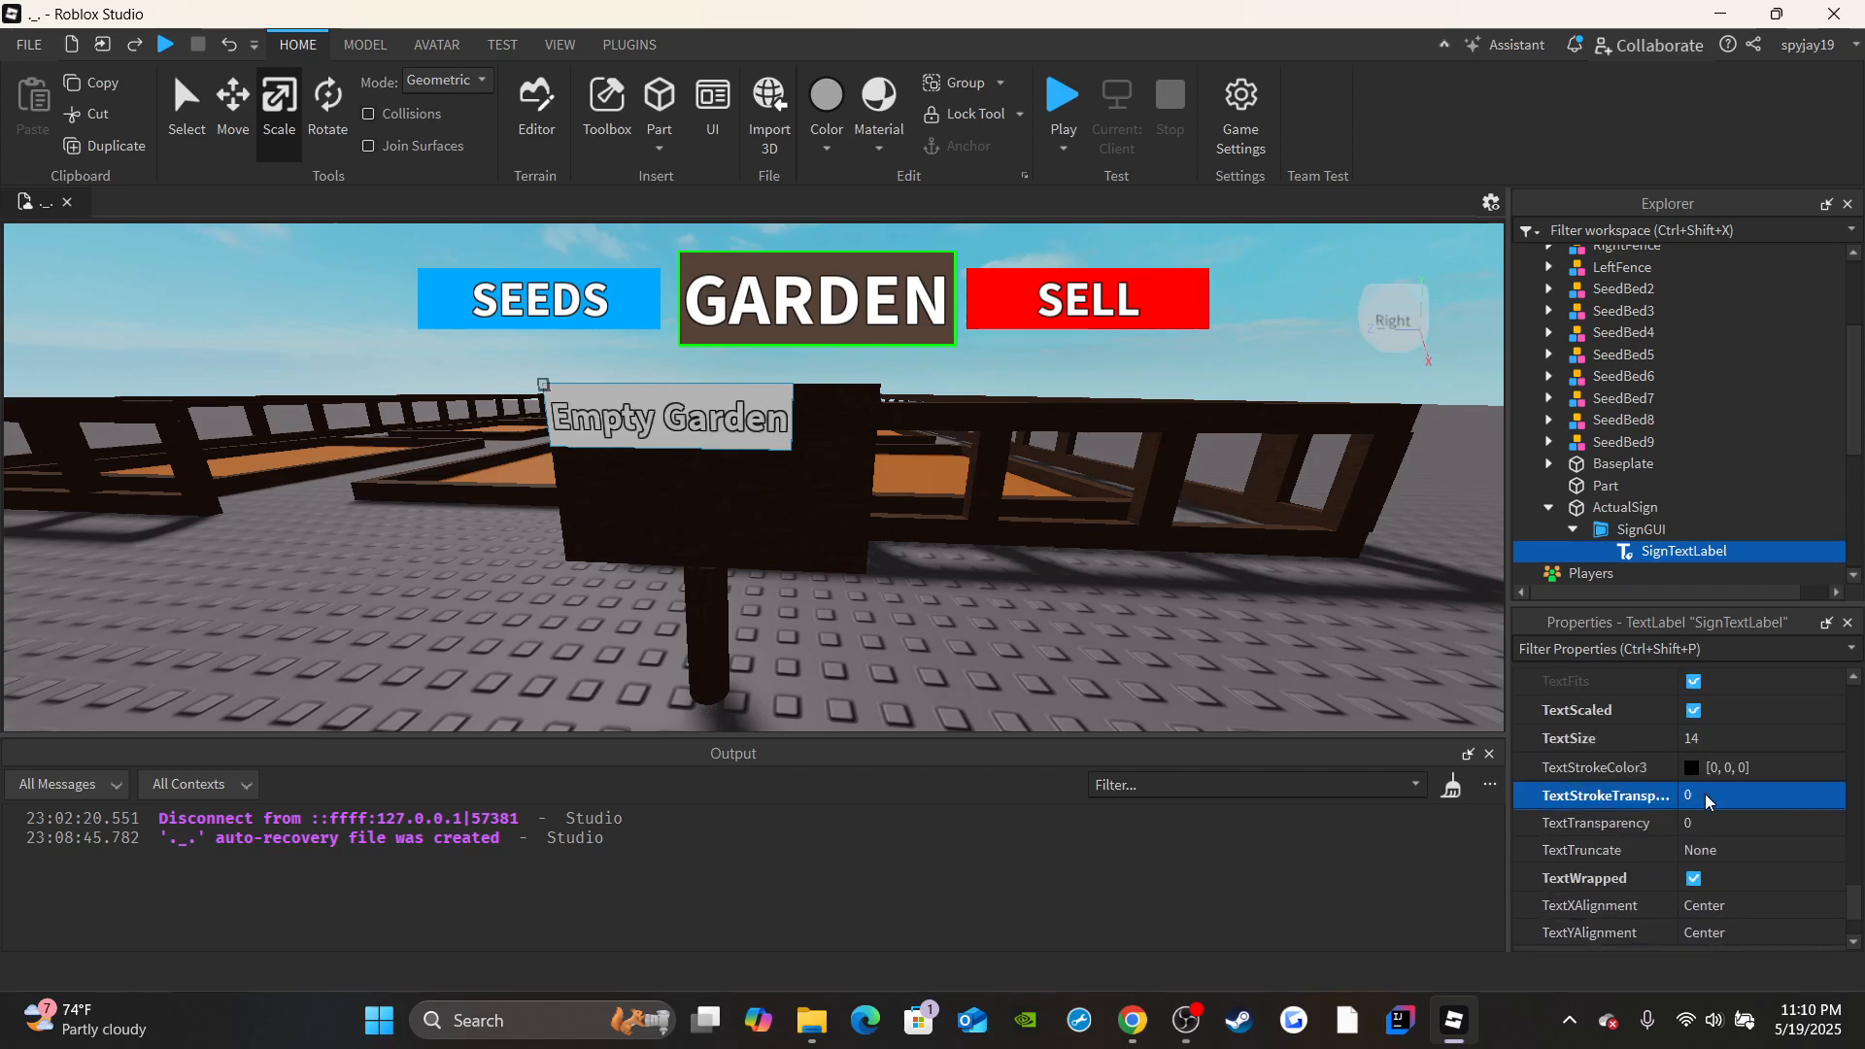
Set SignTextLabel's BackgroundTransparency to 1.
{"action": "scroll", "coordinate": [1704, 795], "scroll_direction": "up", "scroll_amount": 5}
{"action": "scroll", "coordinate": [1711, 866], "scroll_direction": "up", "scroll_amount": 4}
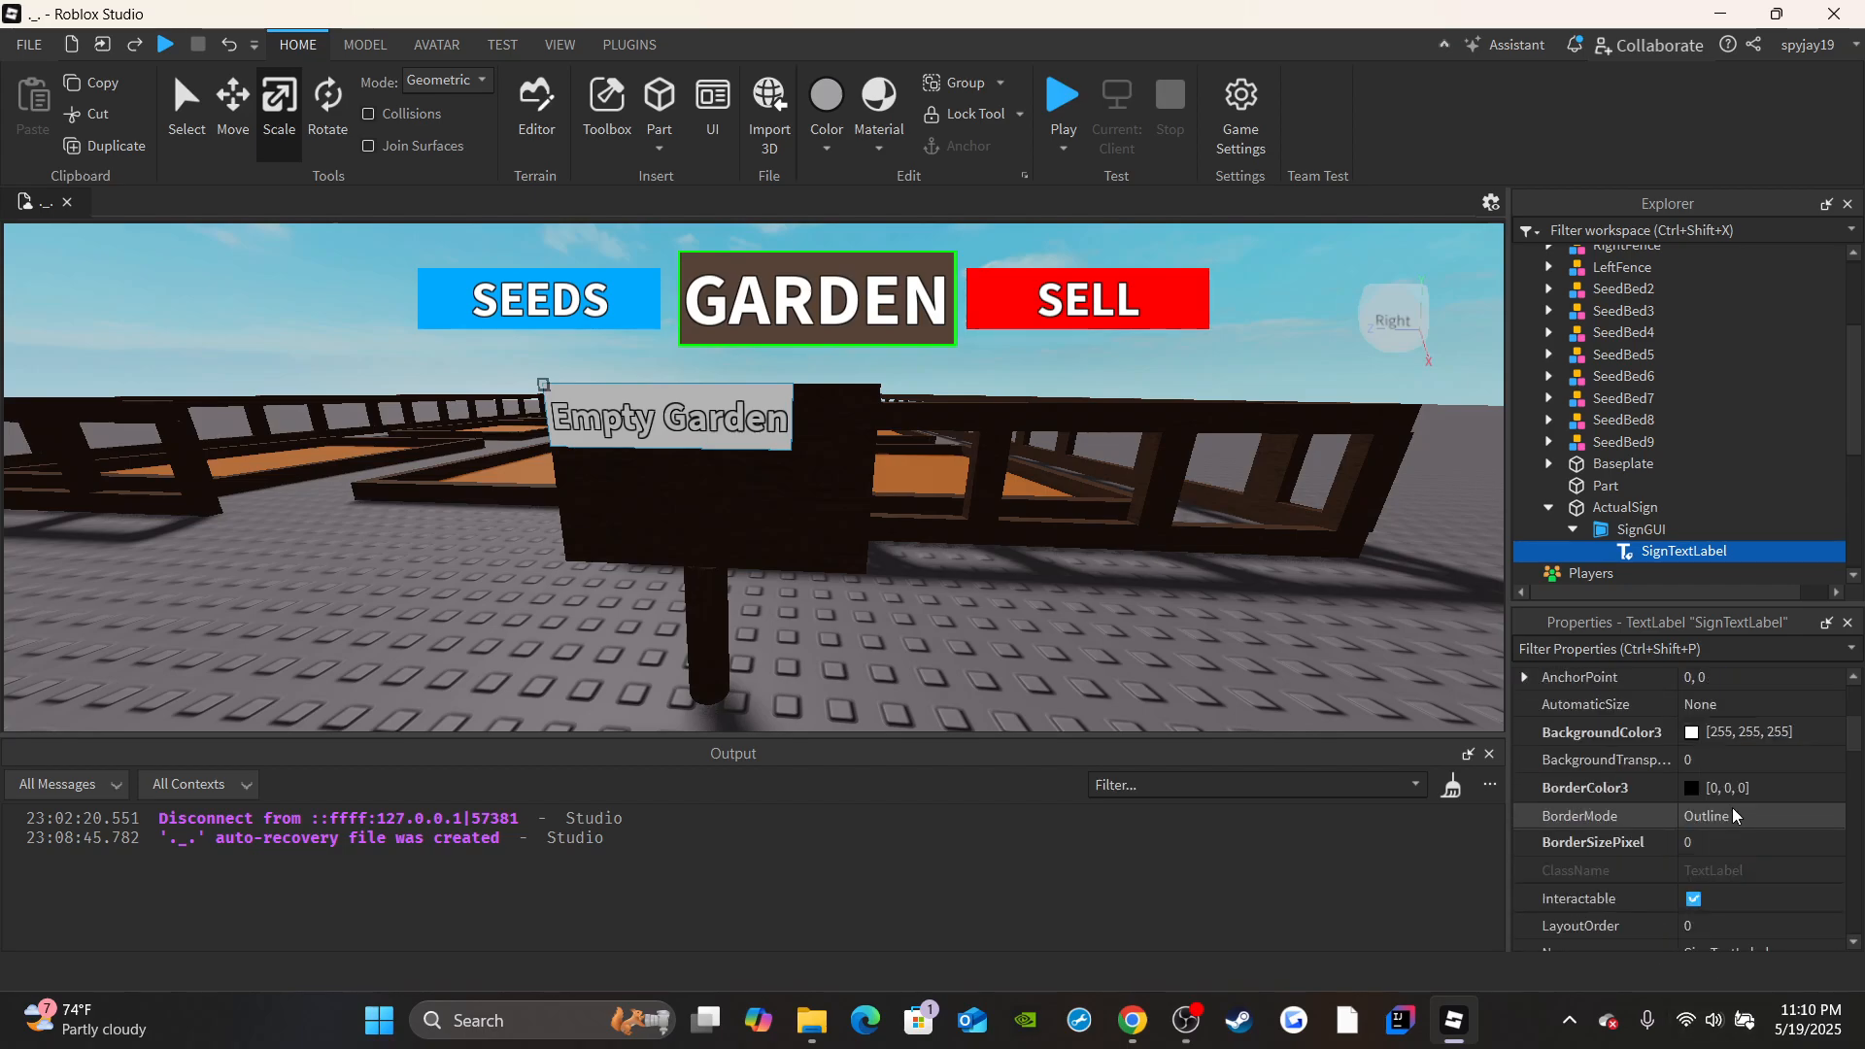
{"action": "left_click", "coordinate": [1714, 760]}
{"action": "type", "text": "1"}
{"action": "key", "text": "Return"}
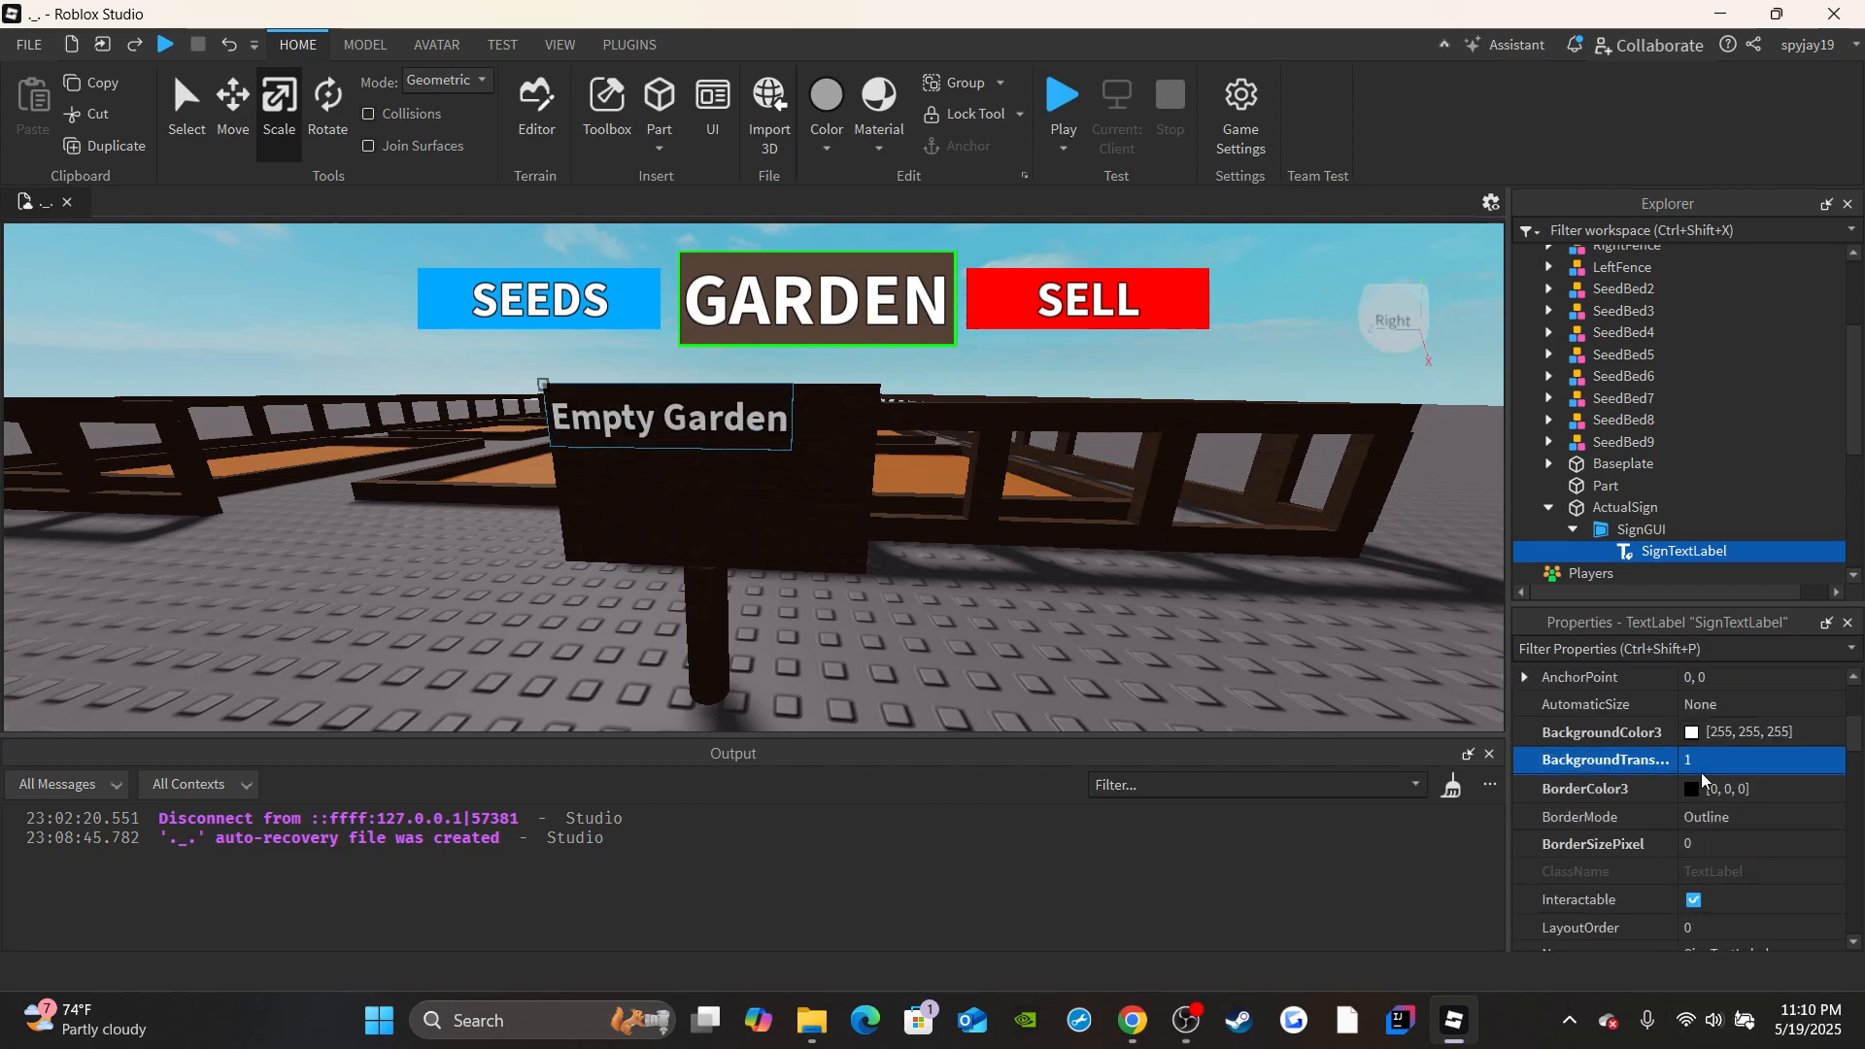
Fit SignTextLabel to the sign board's width by setting its horizontal size offset to 260.
{"action": "scroll", "coordinate": [1700, 777], "scroll_direction": "down", "scroll_amount": 3}
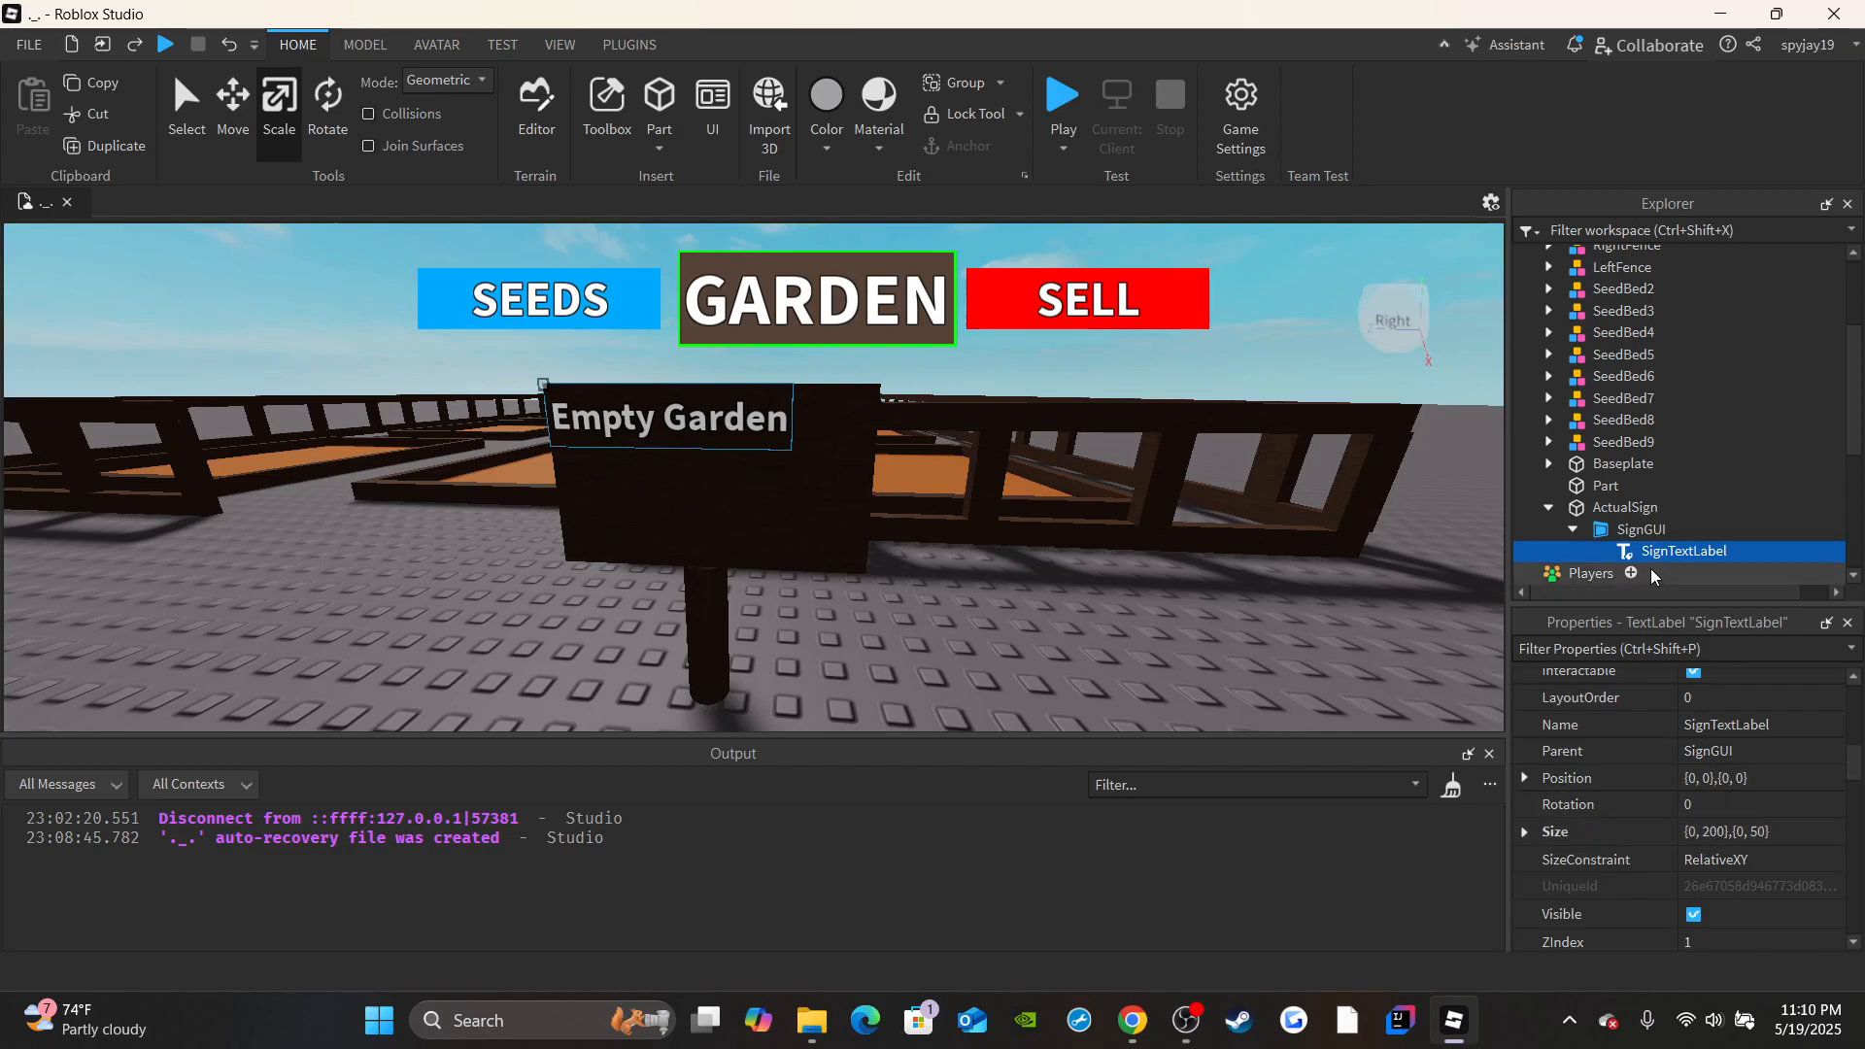
{"action": "left_click", "coordinate": [1710, 831]}
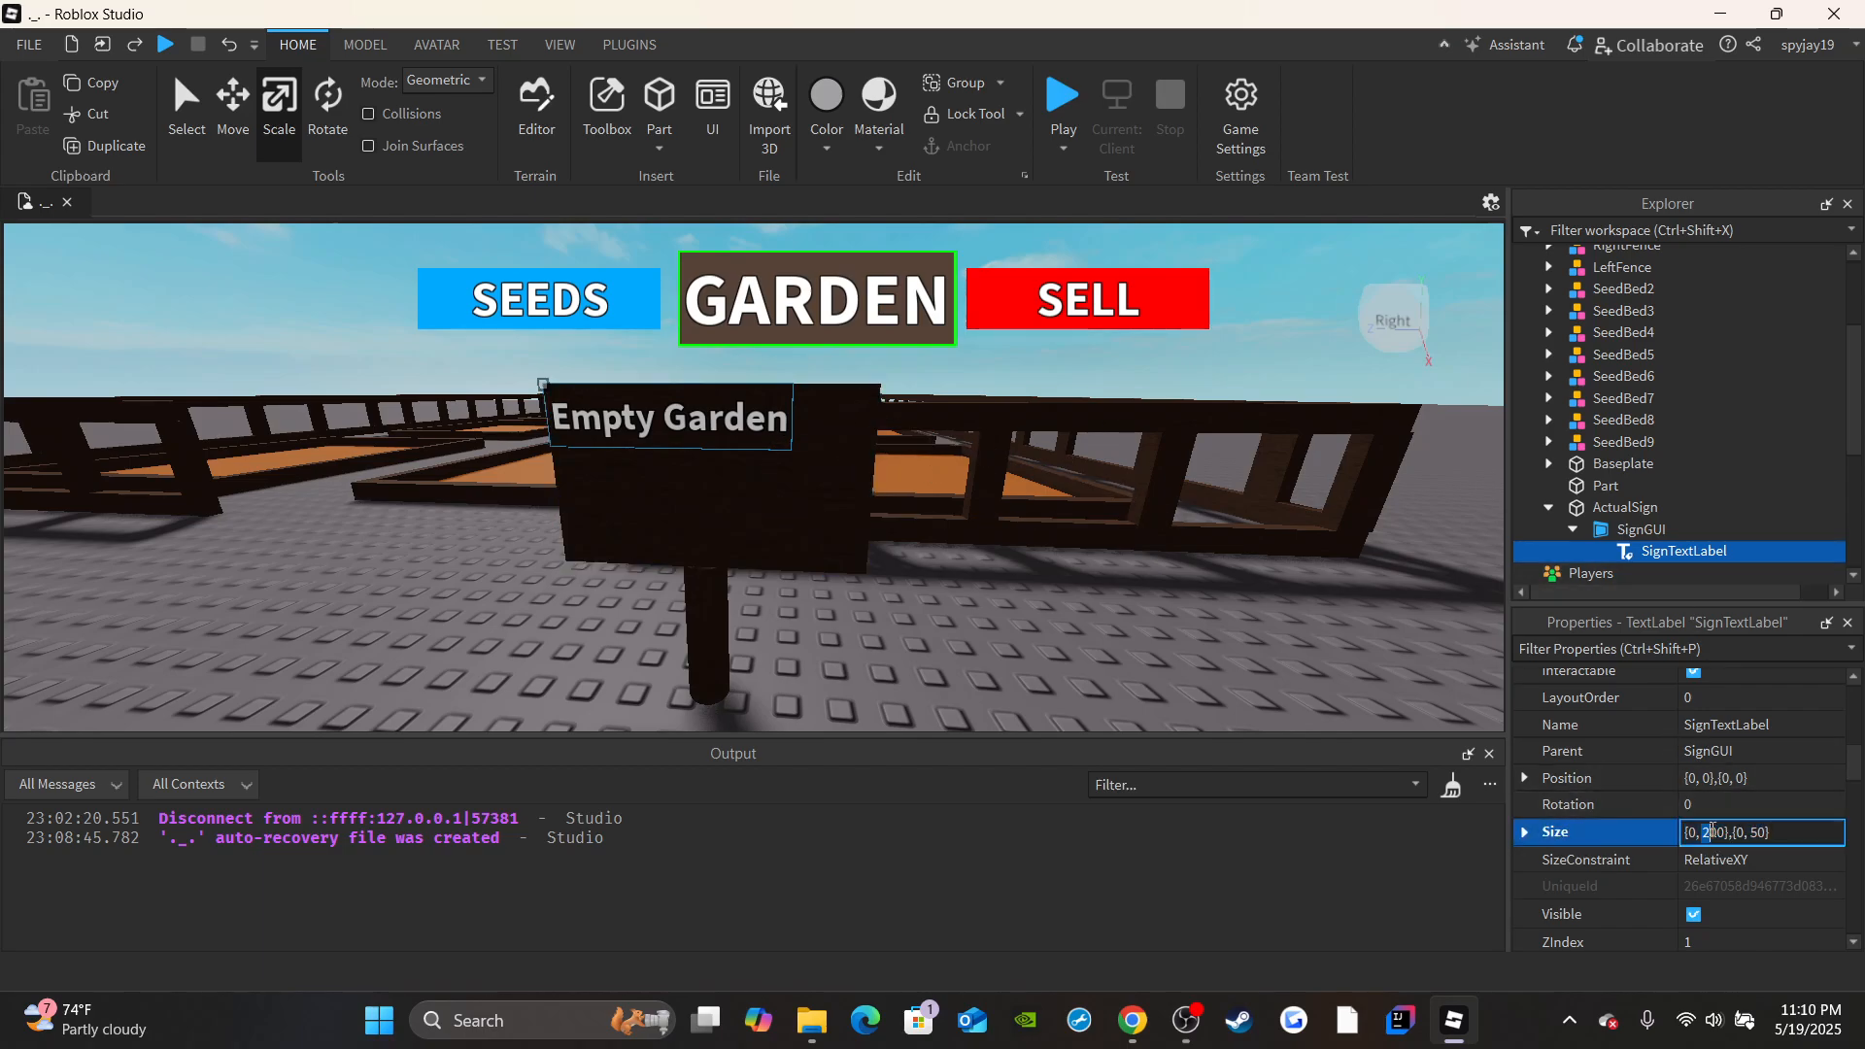
{"action": "double_click", "coordinate": [1714, 833]}
{"action": "key", "text": "Return"}
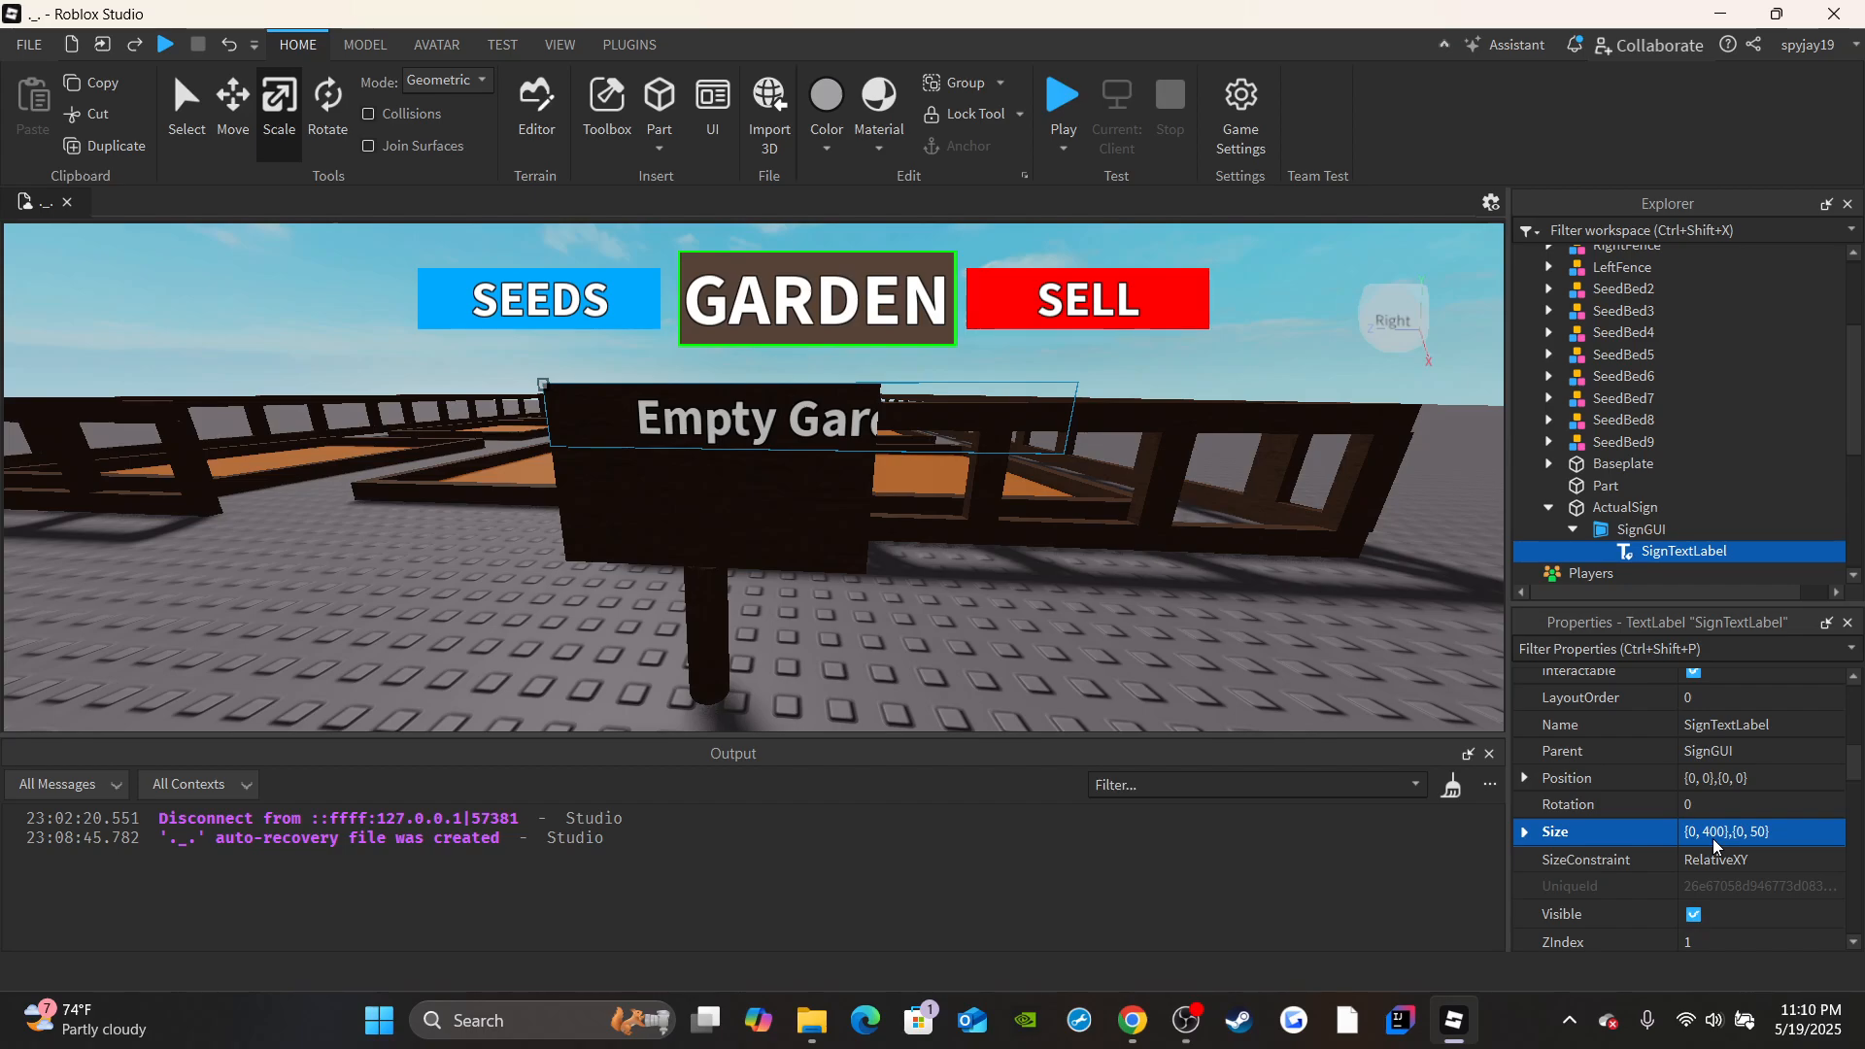
{"action": "left_click", "coordinate": [1711, 837]}
{"action": "left_click", "coordinate": [1706, 836]}
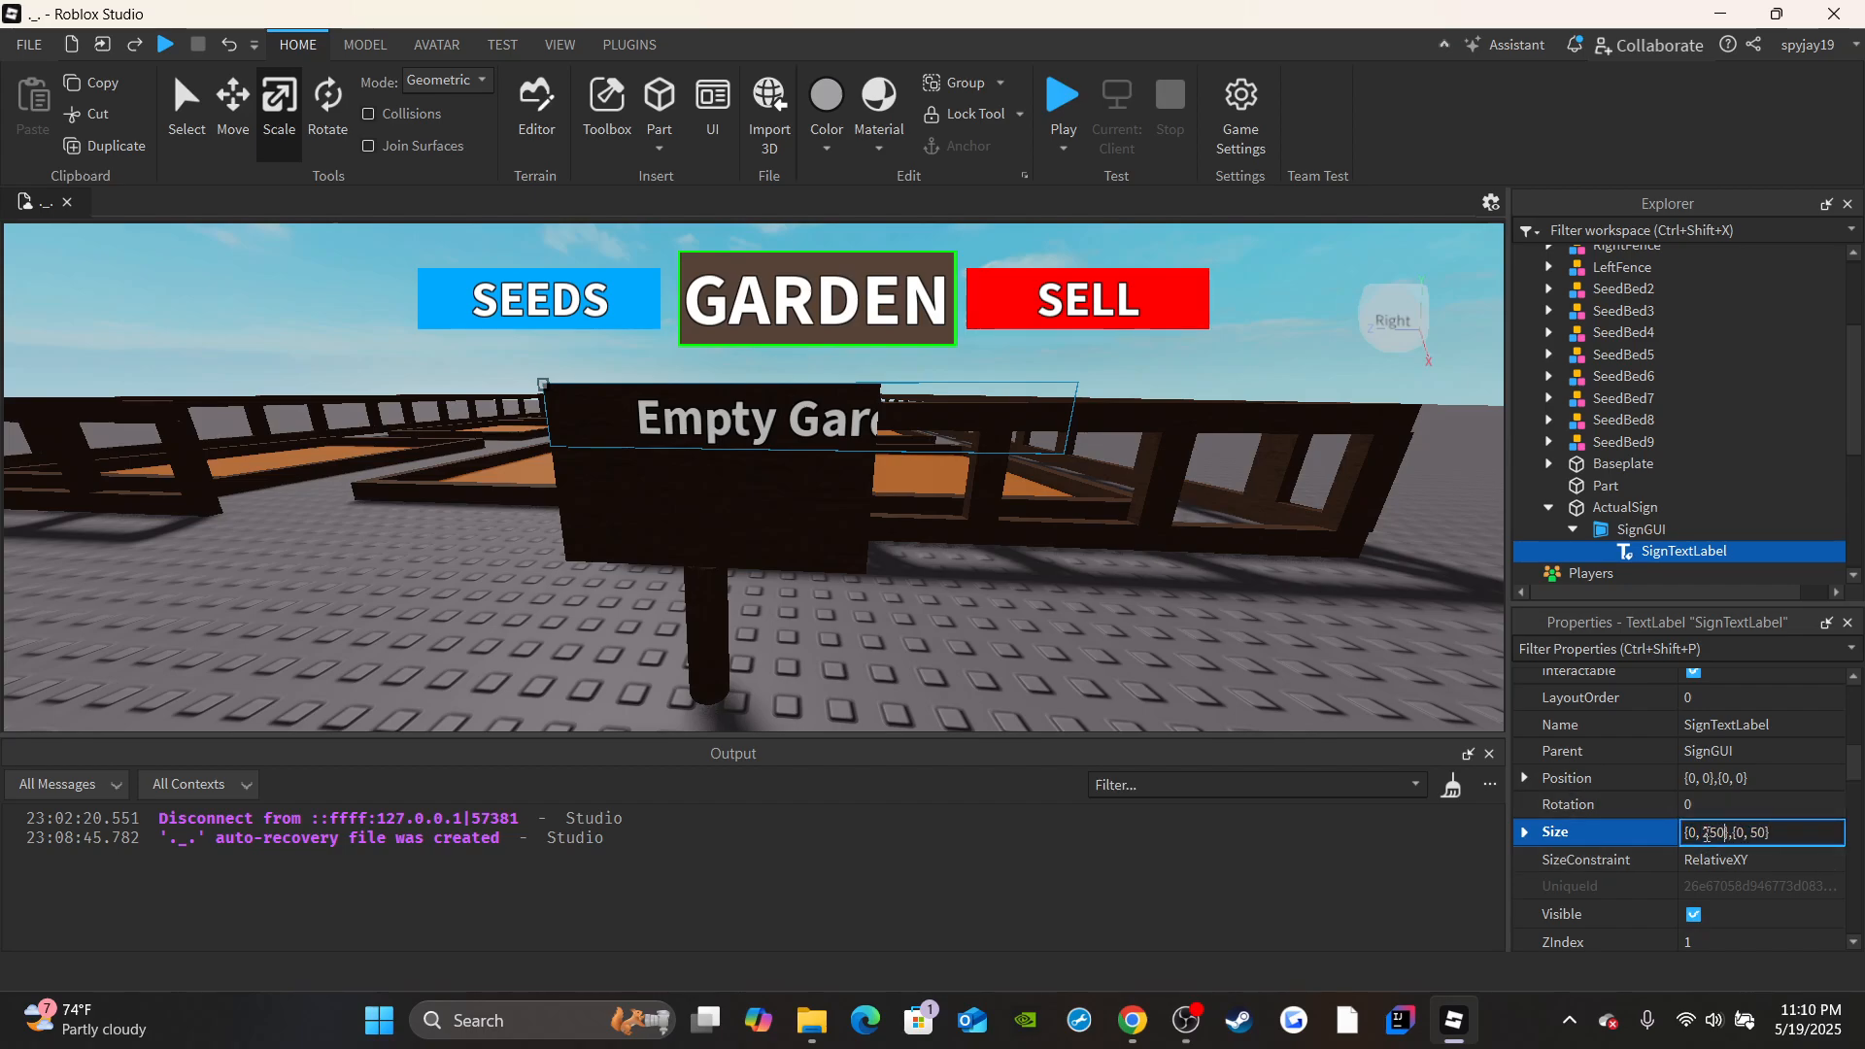
{"action": "type", "text": "250"}
{"action": "key", "text": "Return"}
{"action": "left_click", "coordinate": [1709, 840]}
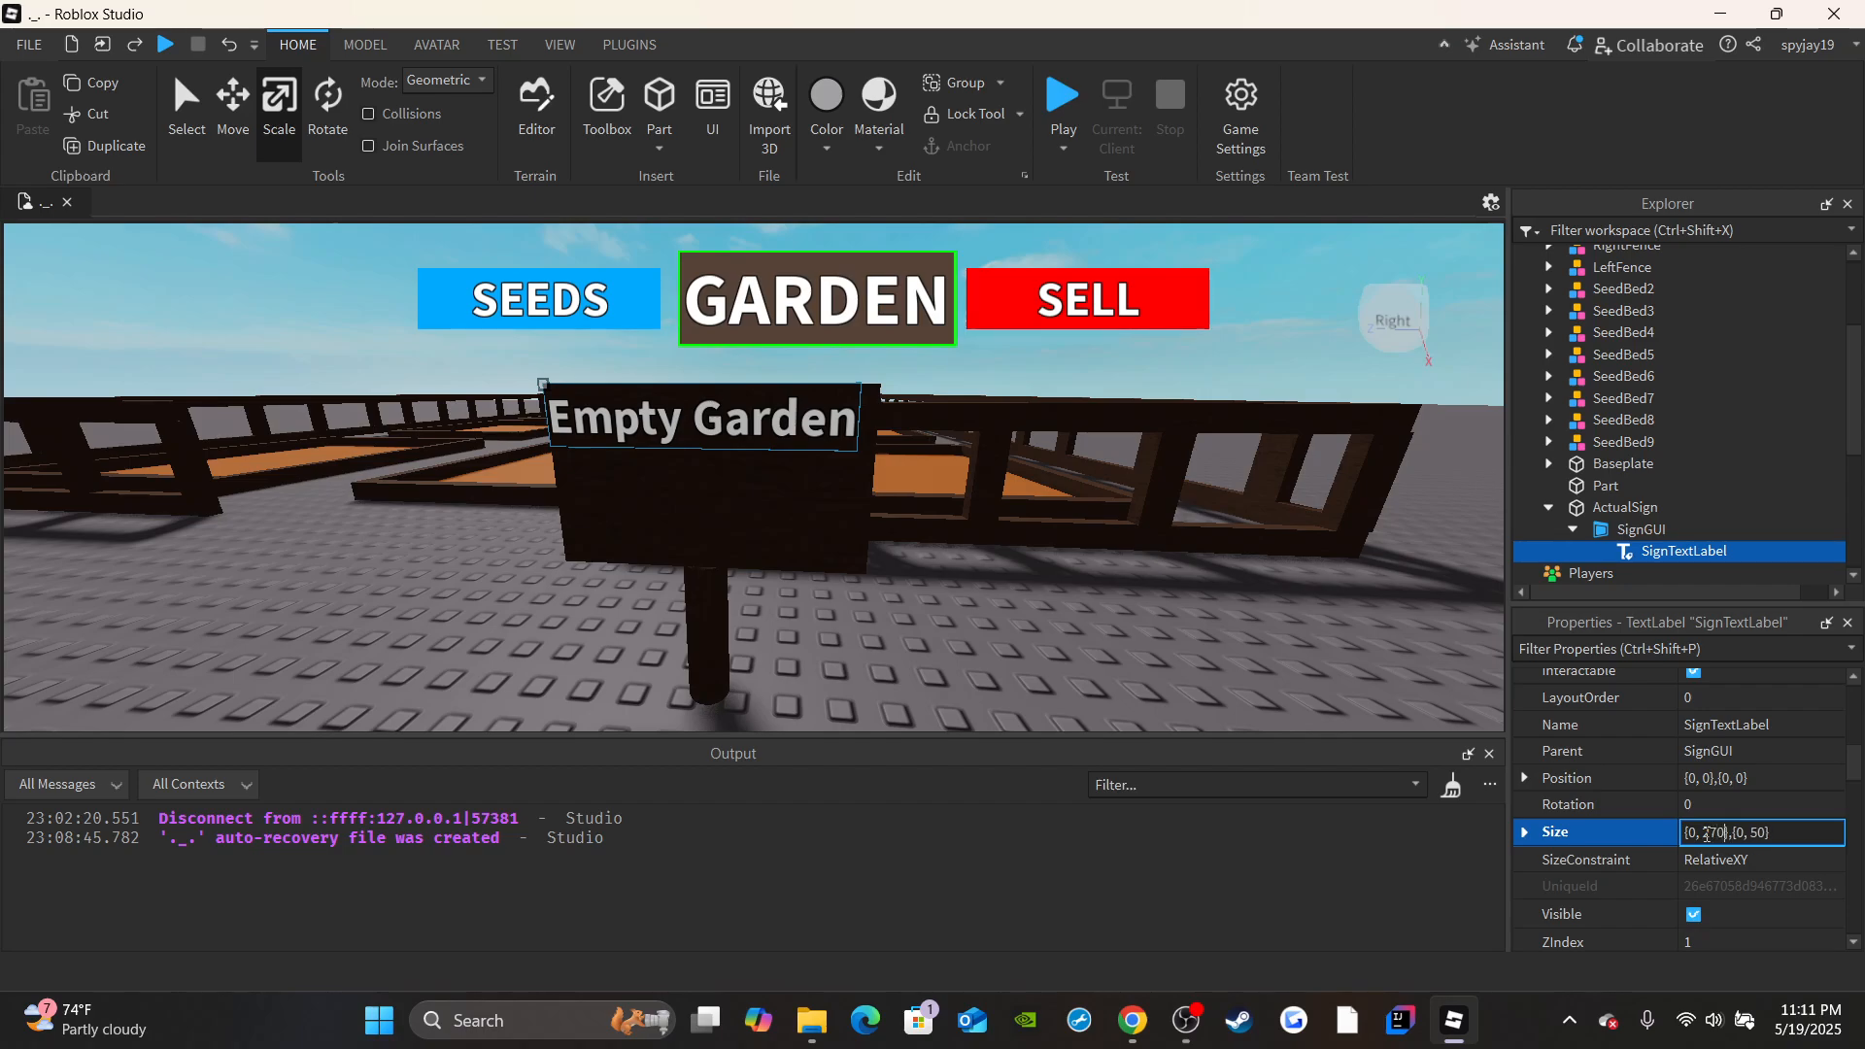
{"action": "key", "text": "Return"}
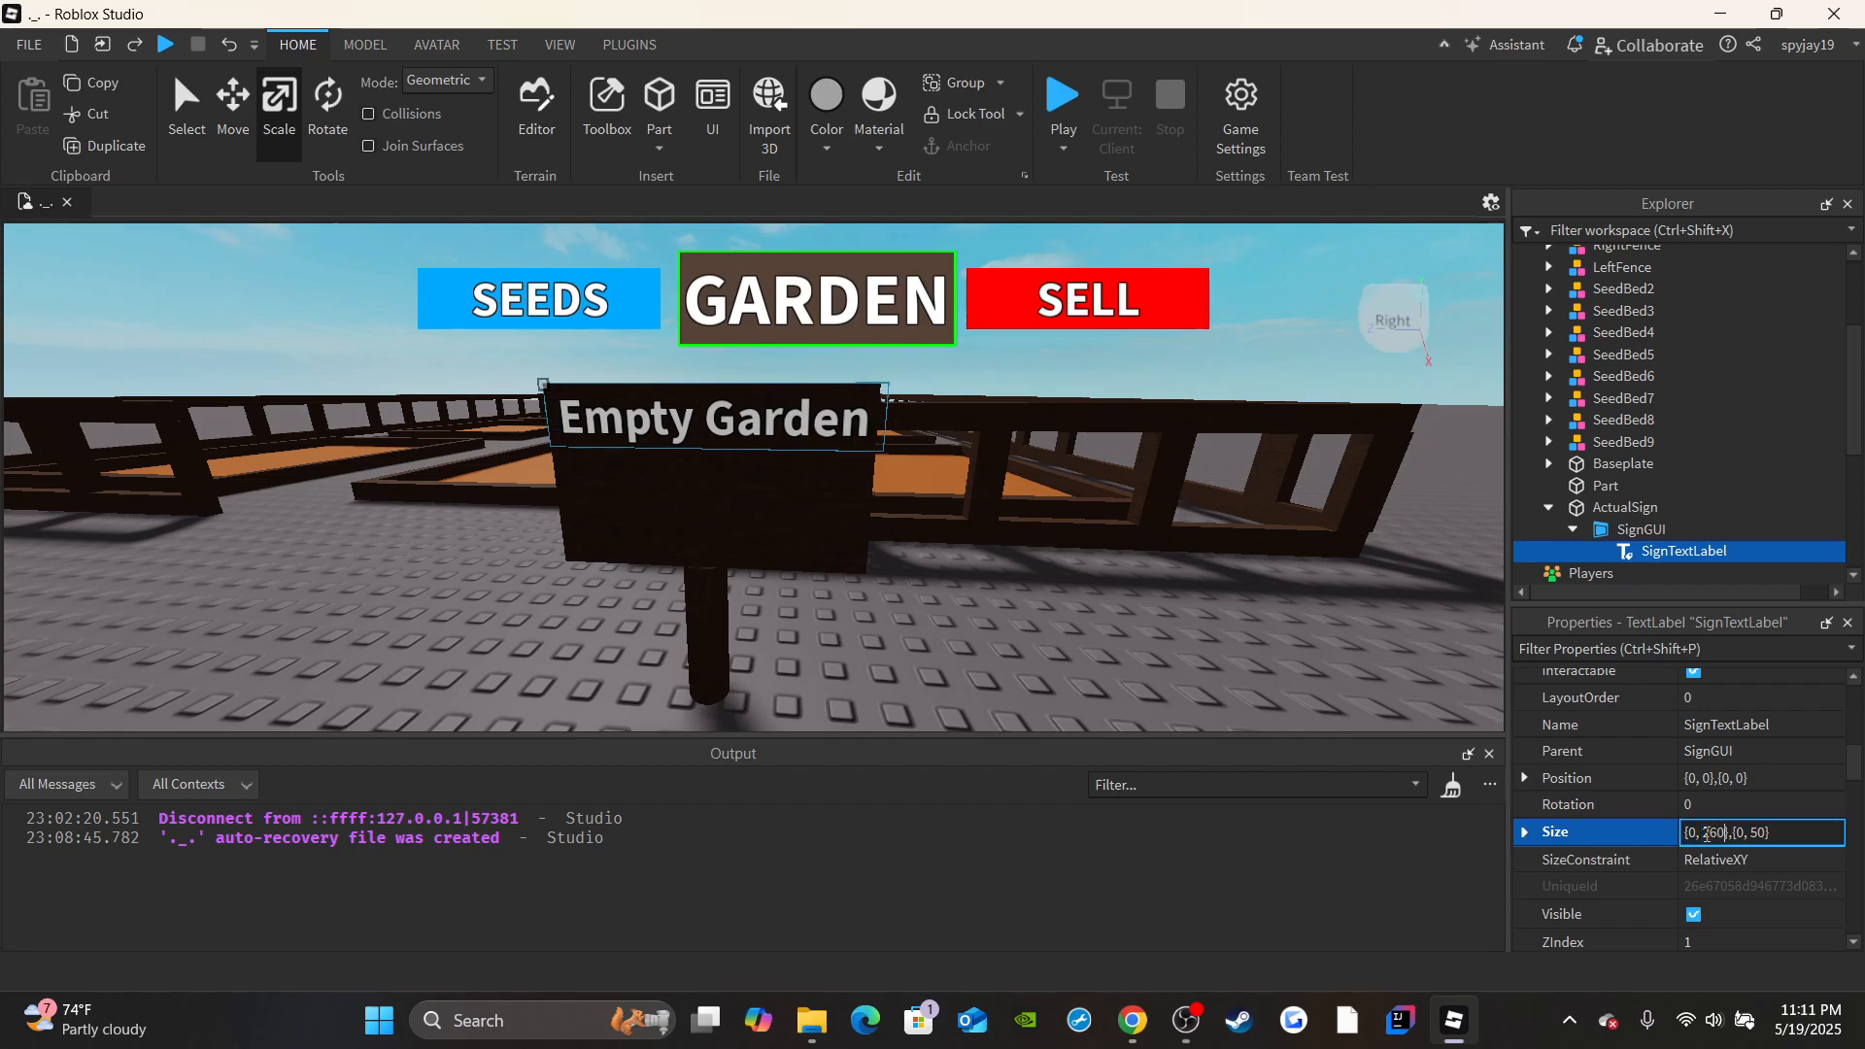
{"action": "key", "text": "Return"}
Increase SignTextLabel's vertical size offset so the text fills the sign board on two lines.
{"action": "double_click", "coordinate": [1753, 834]}
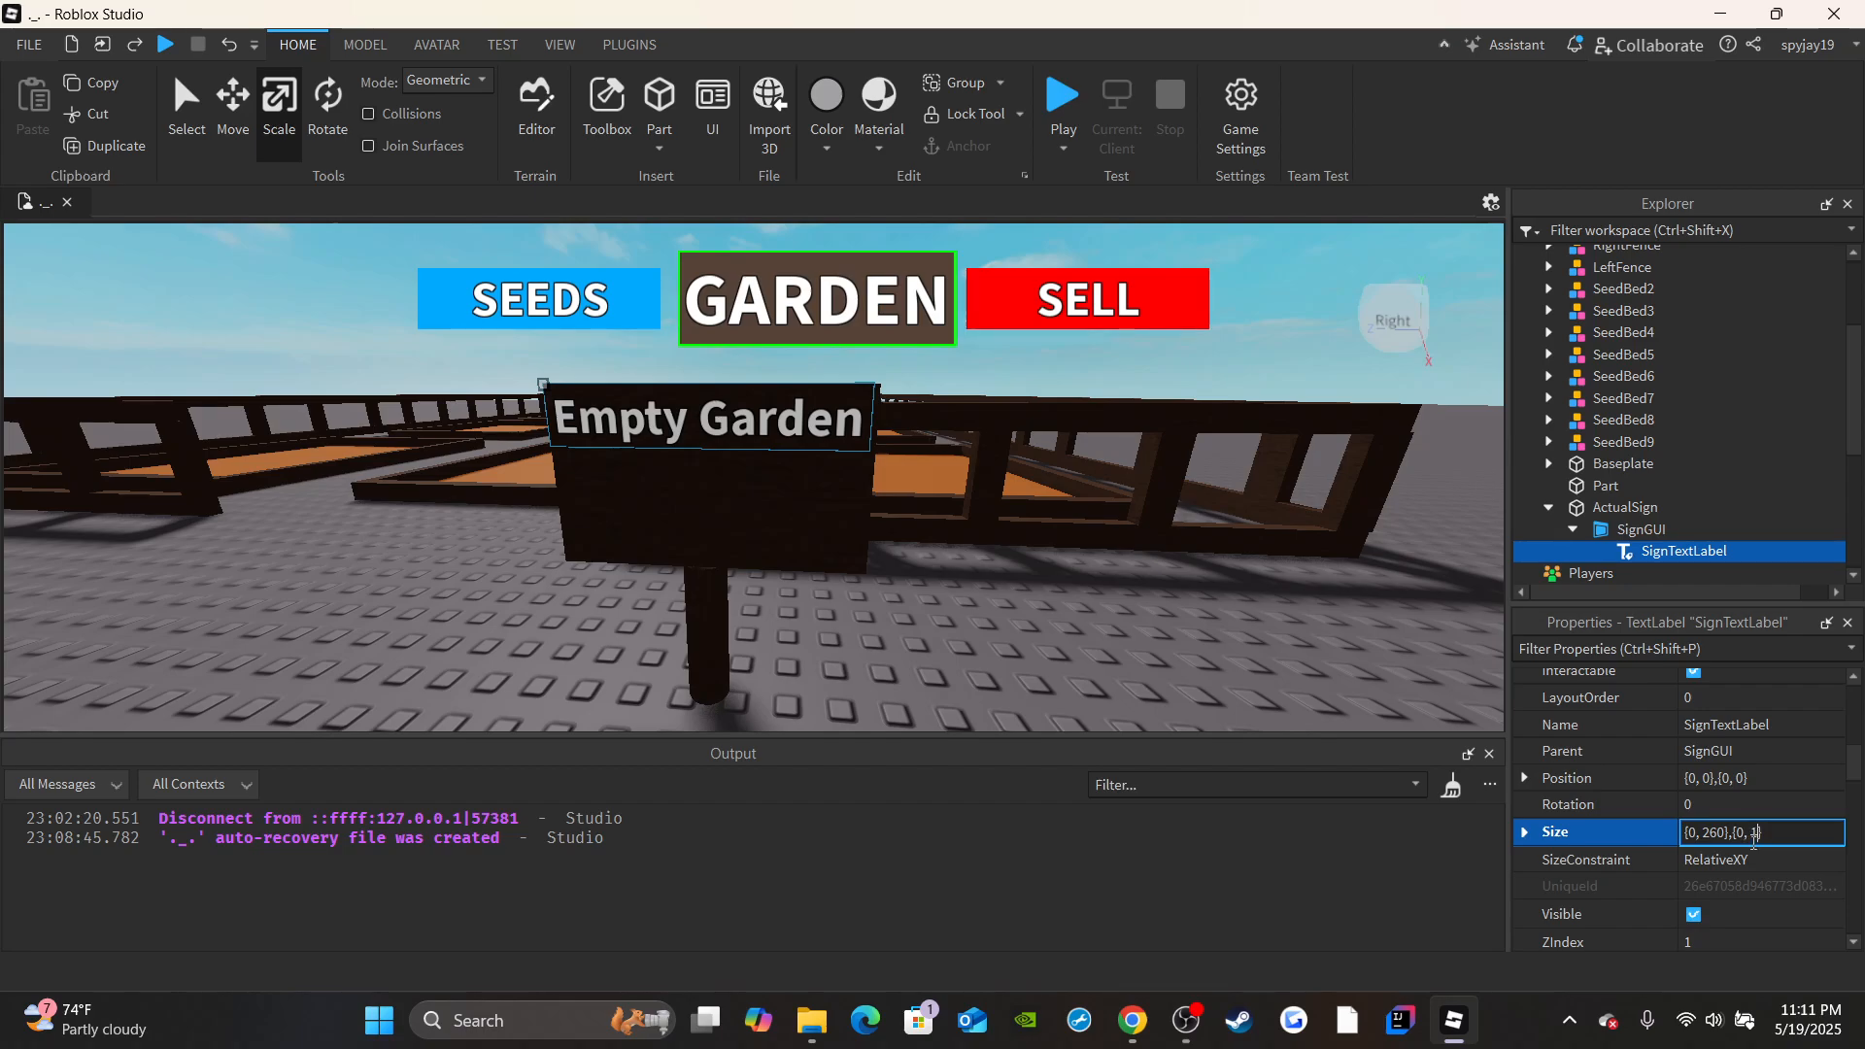
{"action": "key", "text": "Return"}
{"action": "left_click", "coordinate": [1053, 617]}
{"action": "right_click_drag", "start_coordinate": [1053, 618], "coordinate": [1107, 599]}
{"action": "scroll", "coordinate": [1108, 600], "scroll_direction": "down", "scroll_amount": 4}
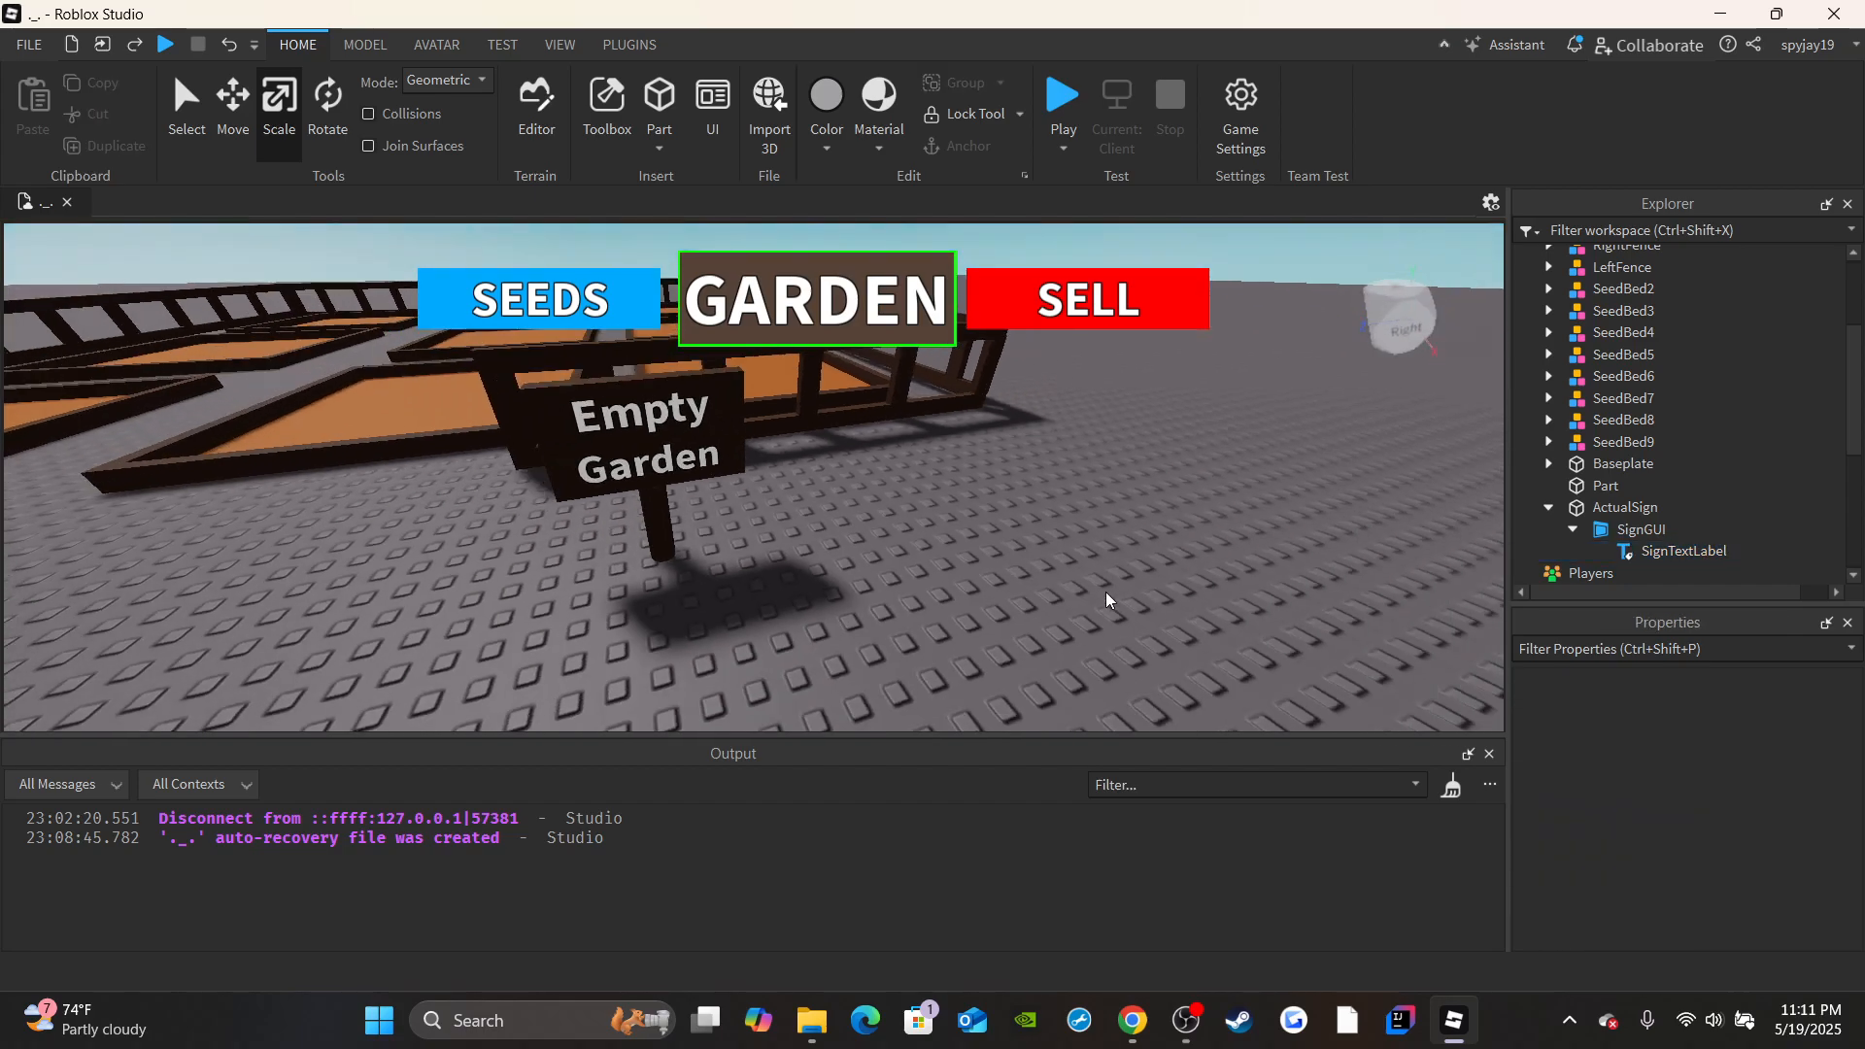
{"action": "scroll", "coordinate": [821, 536], "scroll_direction": "up", "scroll_amount": 3}
{"action": "left_click_drag", "start_coordinate": [912, 584], "coordinate": [709, 411]}
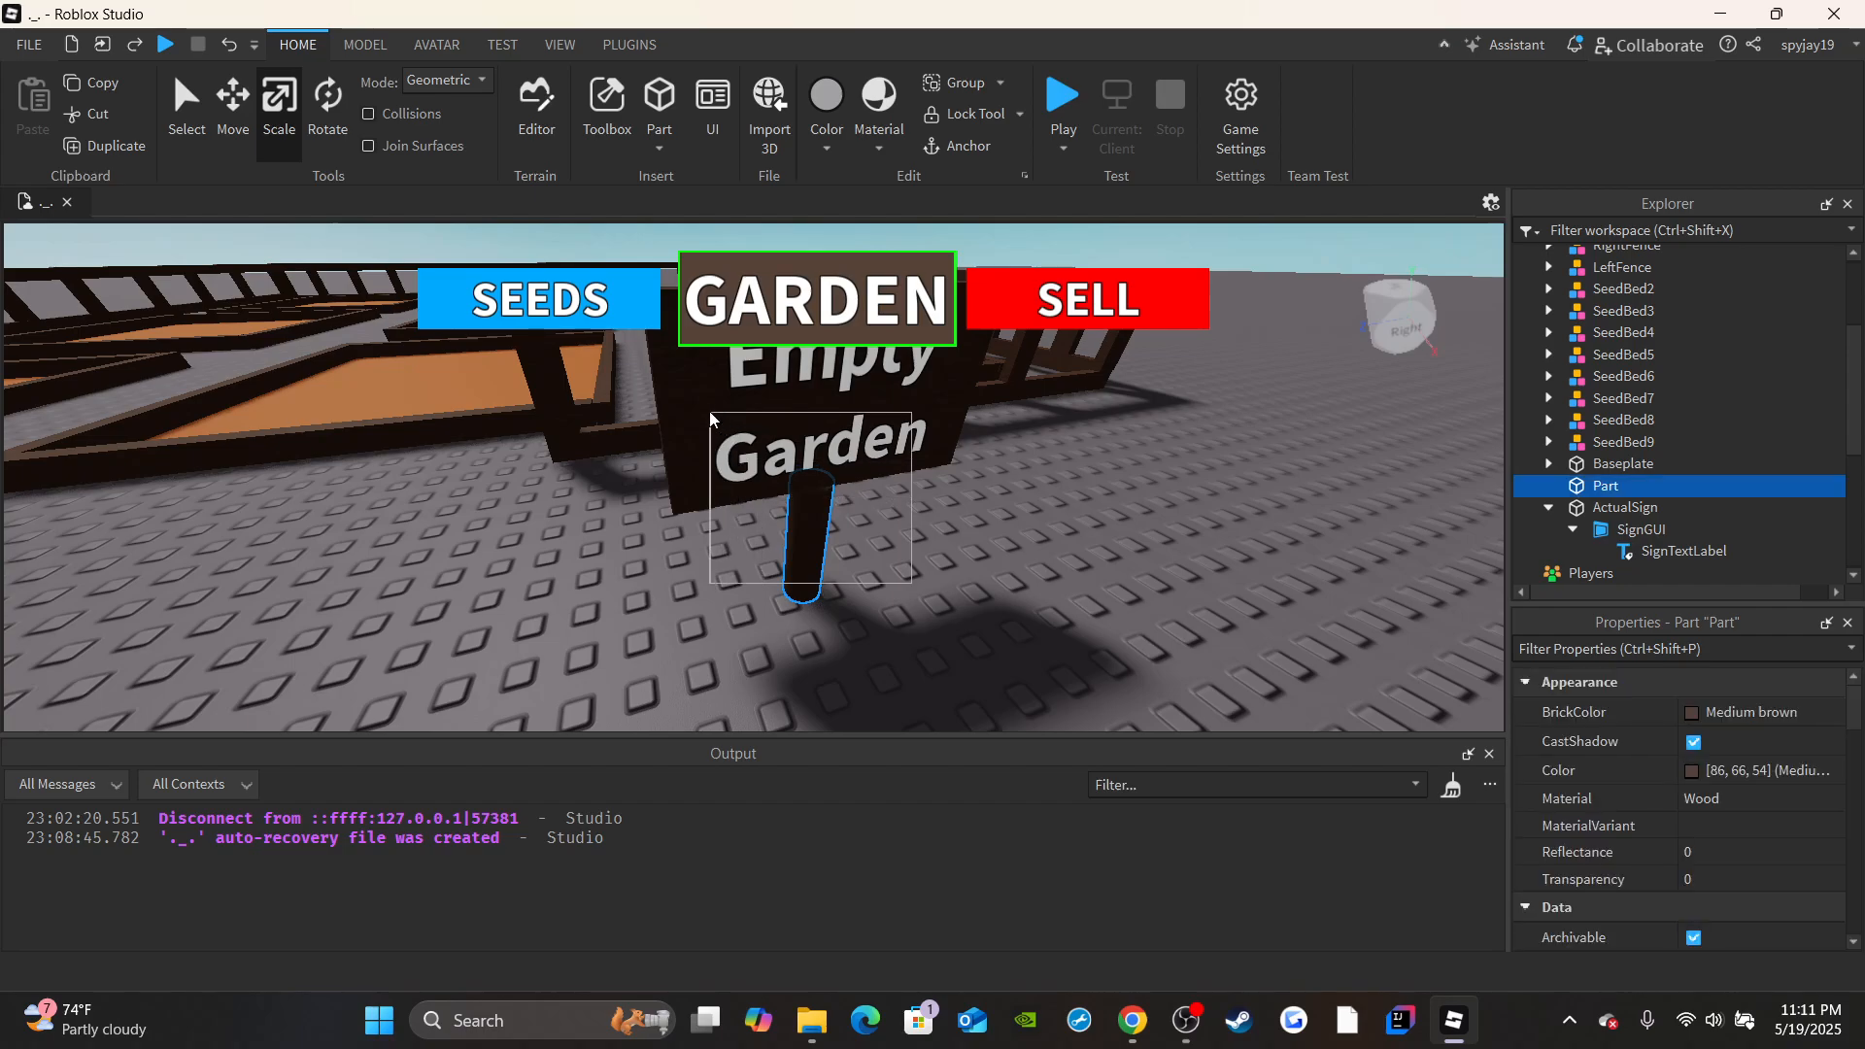
Rename the sign's post Part as SignSupport.
{"action": "left_click", "coordinate": [1239, 511]}
{"action": "left_click", "coordinate": [1610, 487]}
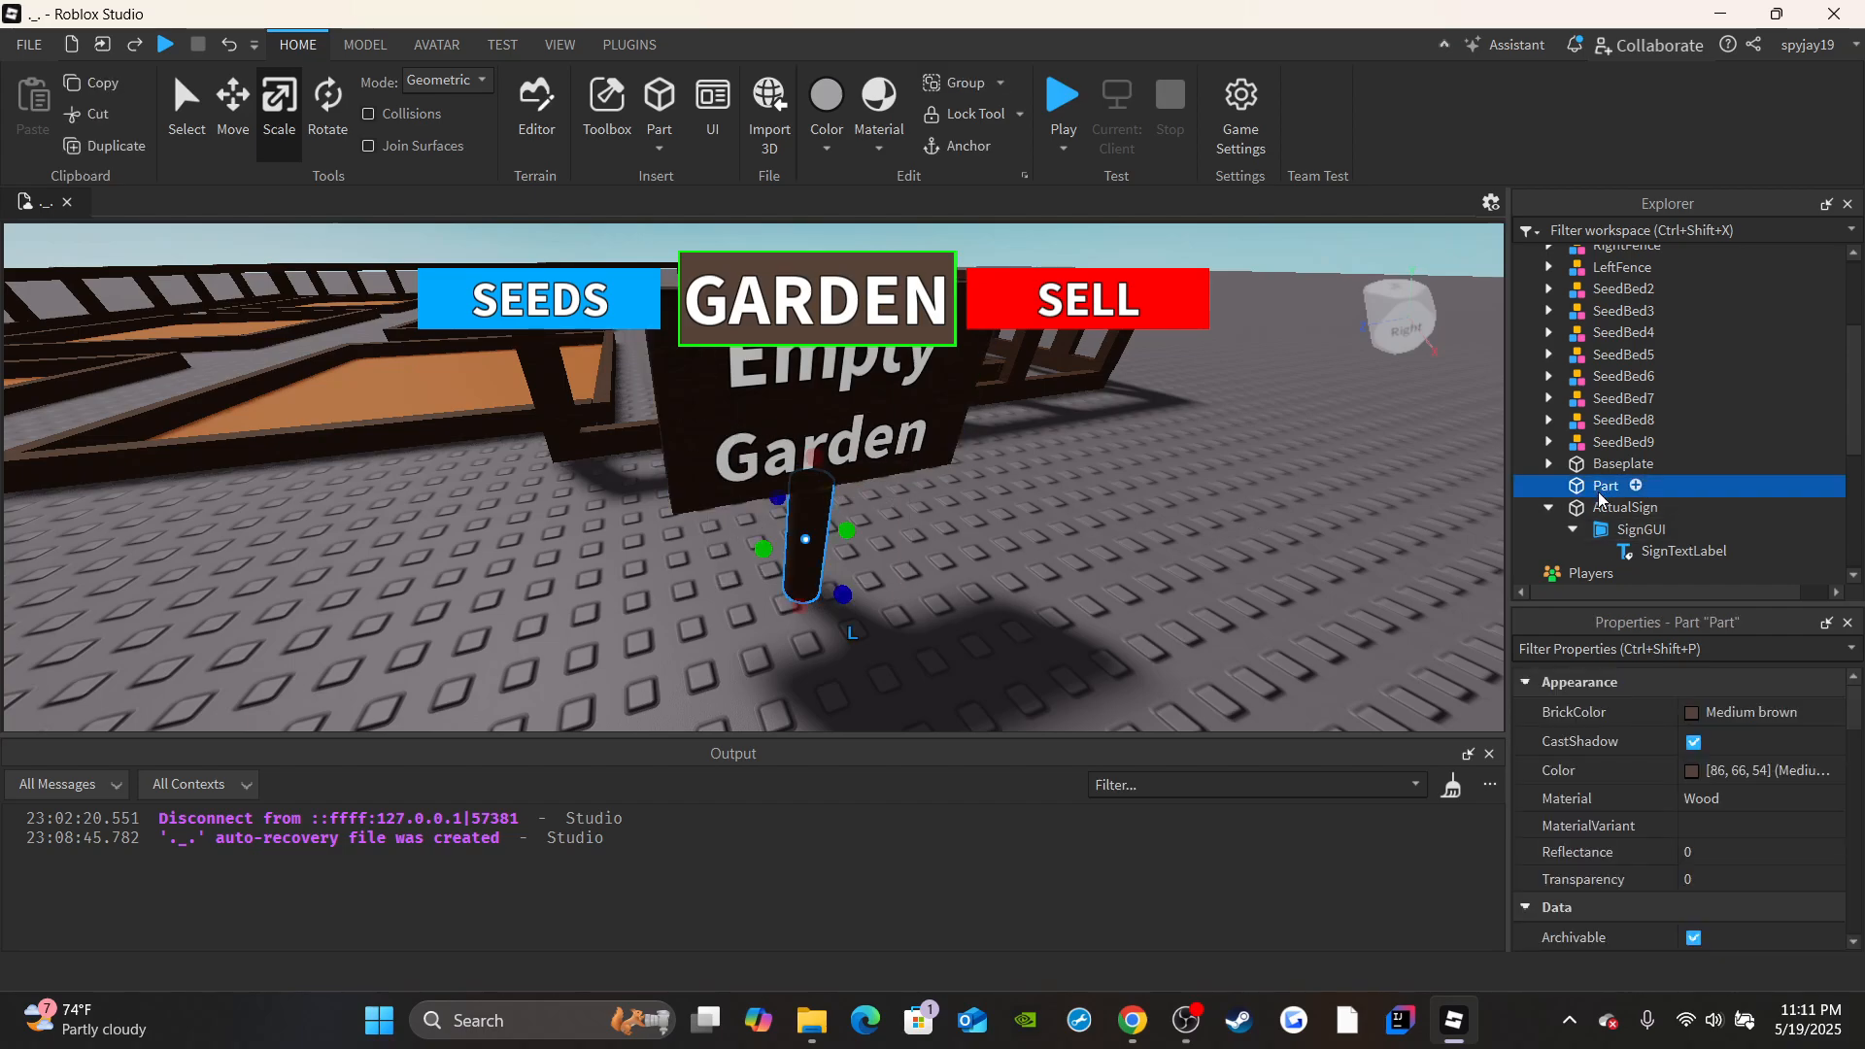
{"action": "left_click", "coordinate": [1605, 506], "text": "ctrl"}
{"action": "left_click", "coordinate": [1604, 486]}
{"action": "scroll", "coordinate": [1685, 806], "scroll_direction": "down", "scroll_amount": 3}
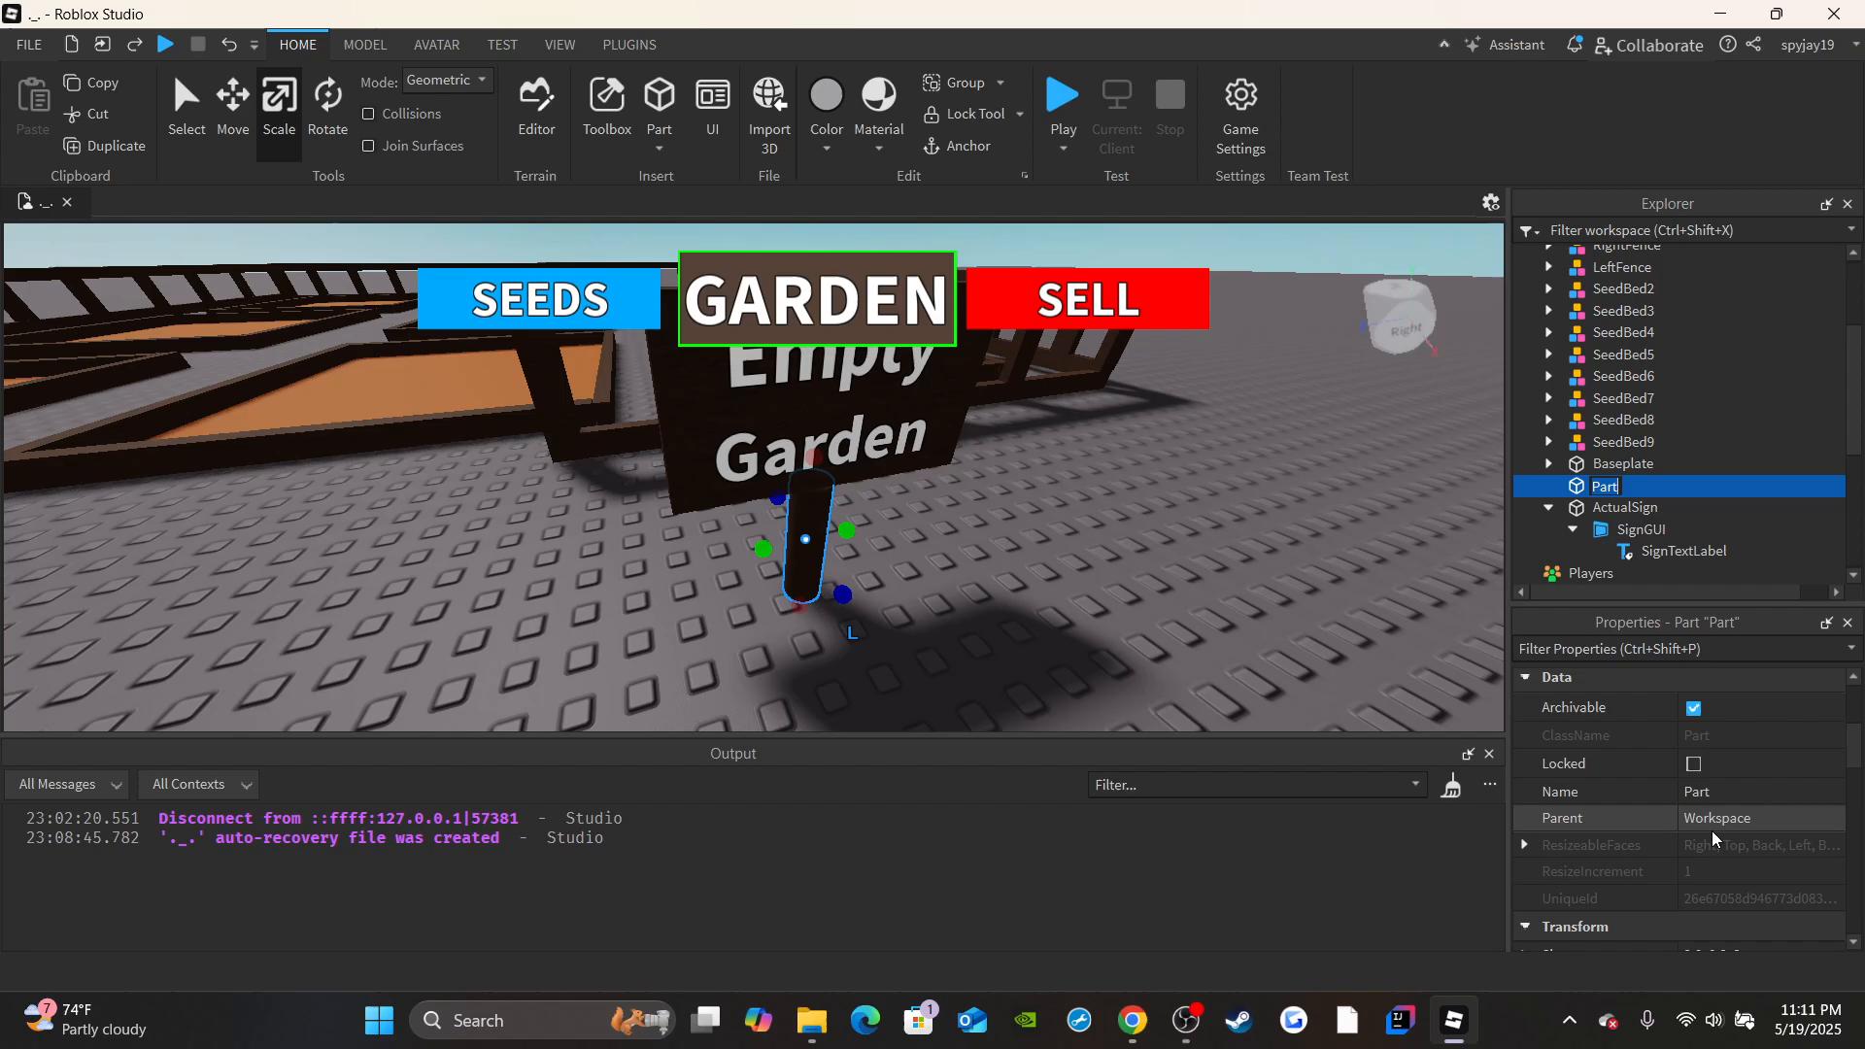
{"action": "left_click", "coordinate": [1695, 793]}
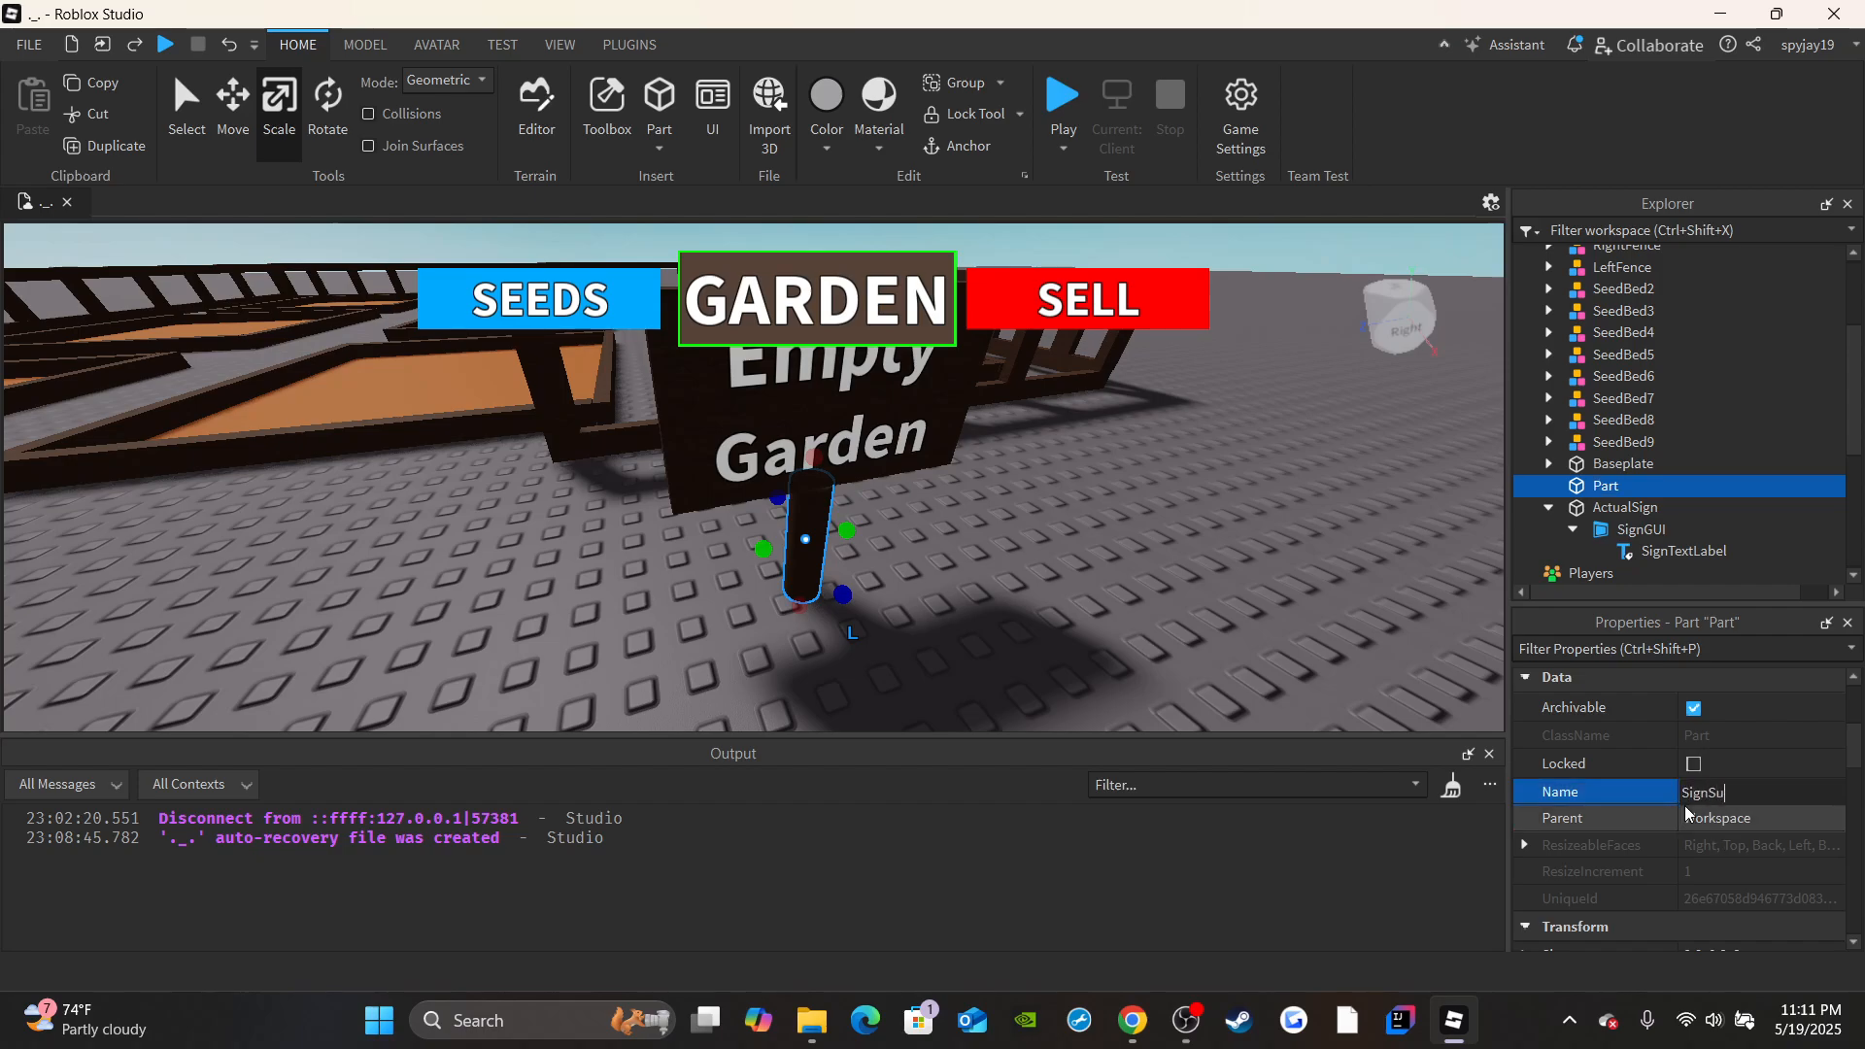
{"action": "type", "text": "SignSupport"}
{"action": "key", "text": "Return"}
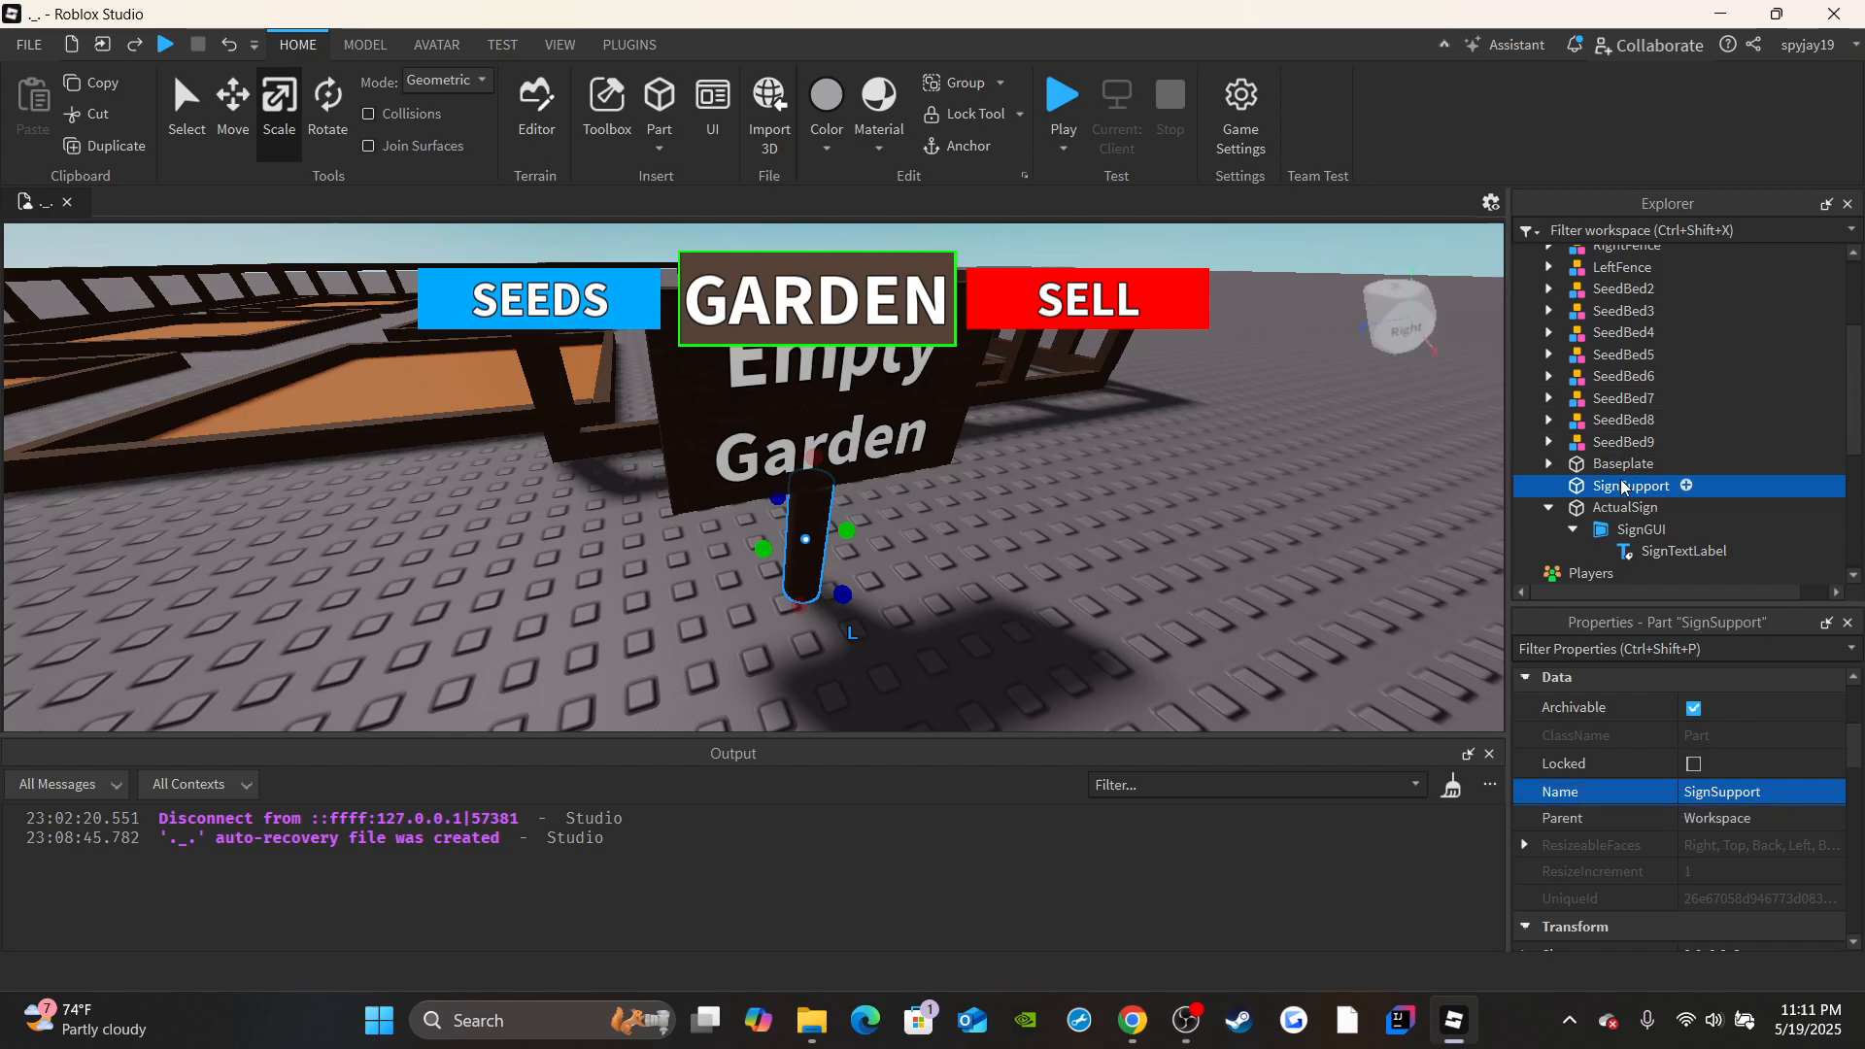
Anchor the SignSupport and ActualSign parts together.
{"action": "left_click", "coordinate": [1546, 508]}
{"action": "left_click", "coordinate": [1624, 507], "text": "ctrl"}
{"action": "scroll", "coordinate": [1677, 801], "scroll_direction": "down", "scroll_amount": 8}
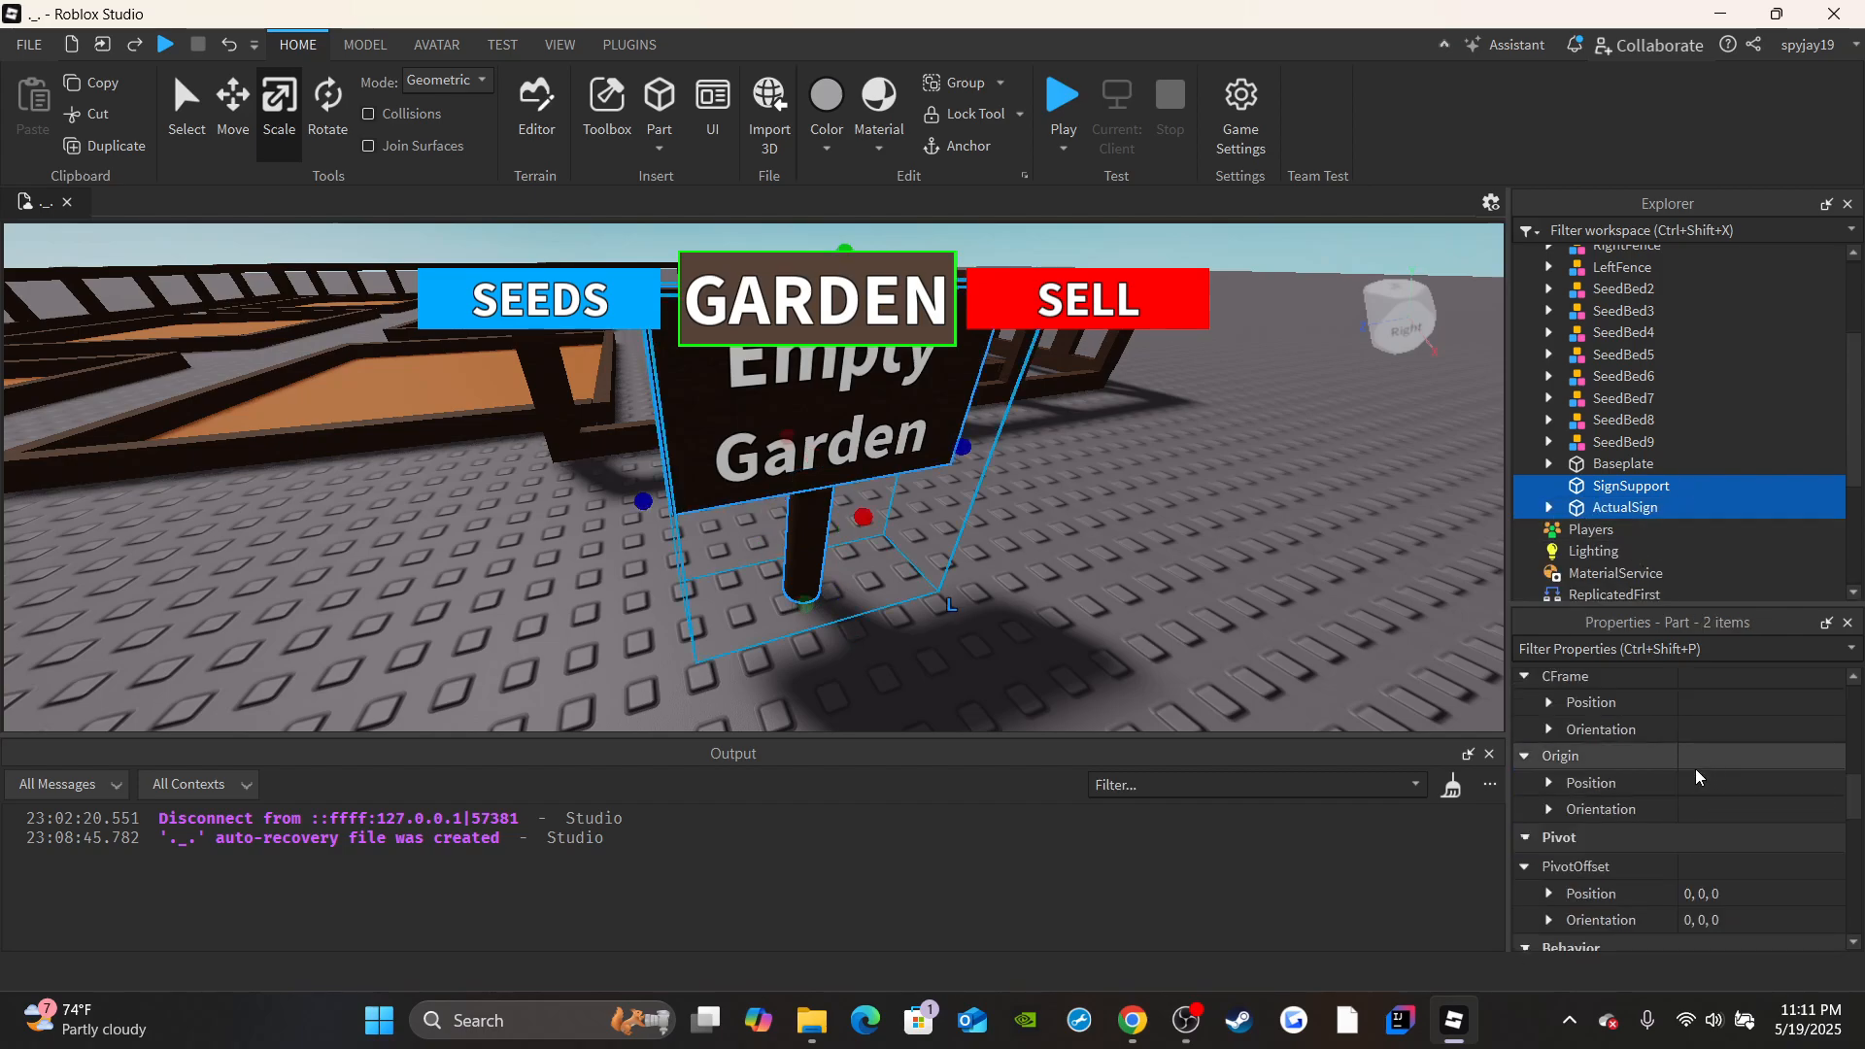
{"action": "left_click", "coordinate": [1693, 771]}
{"action": "right_click_drag", "start_coordinate": [1374, 621], "coordinate": [1282, 492]}
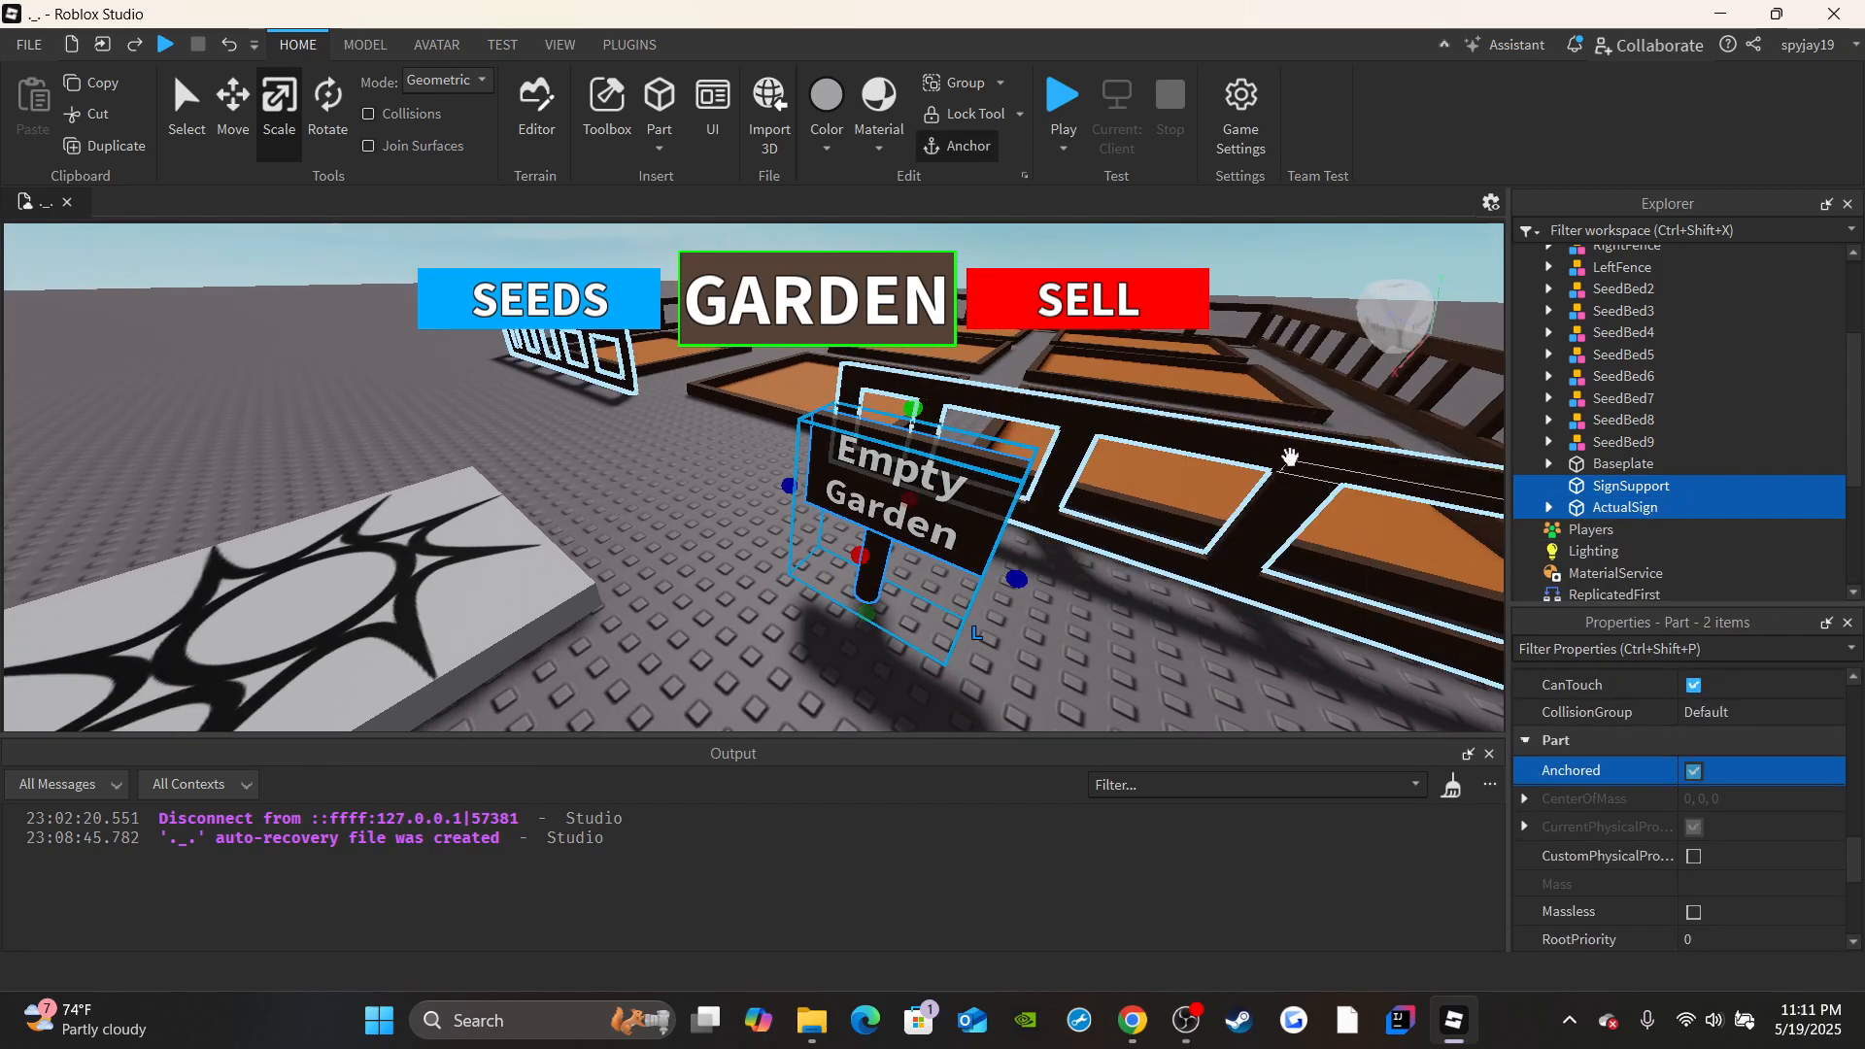
Group SignSupport and ActualSign into one model and name it Sign.
{"action": "key", "text": "ctrl+g"}
{"action": "key", "text": "s"}
{"action": "right_click_drag", "start_coordinate": [1131, 483], "coordinate": [1194, 563]}
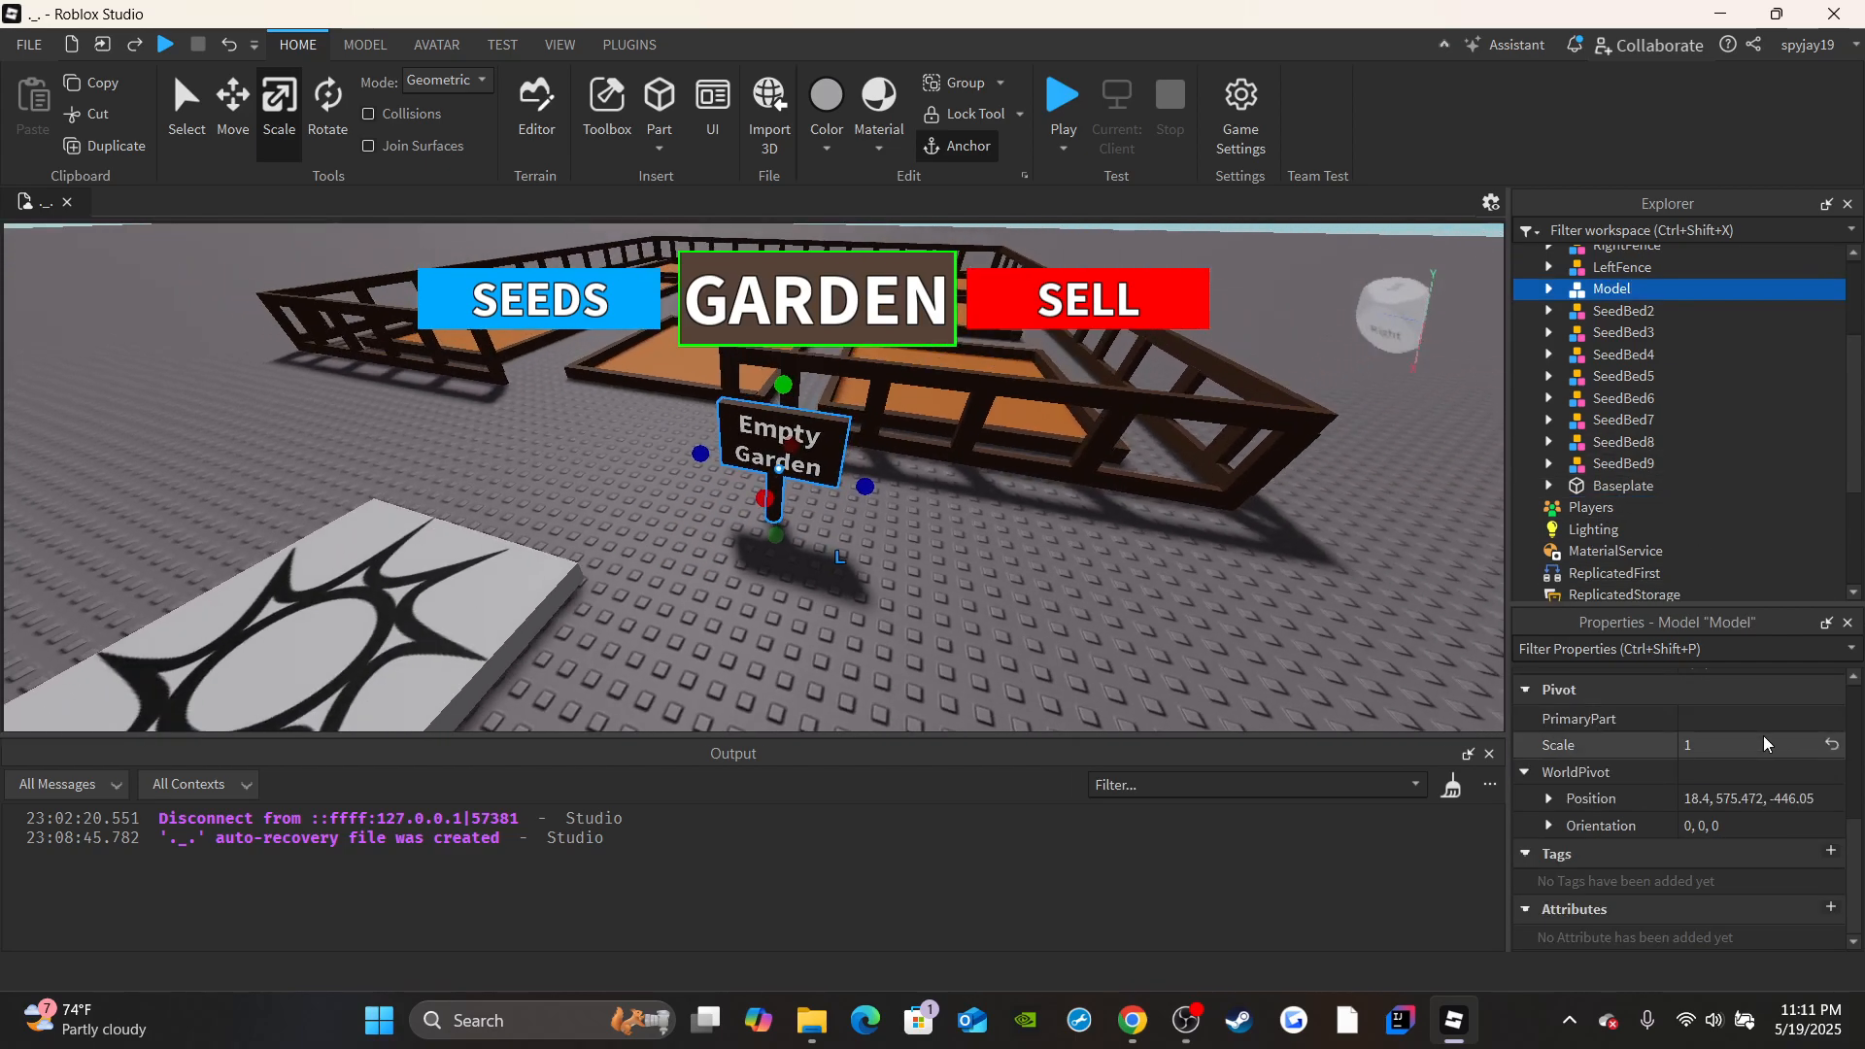
{"action": "scroll", "coordinate": [1760, 738], "scroll_direction": "up", "scroll_amount": 5}
{"action": "left_click", "coordinate": [1752, 720]}
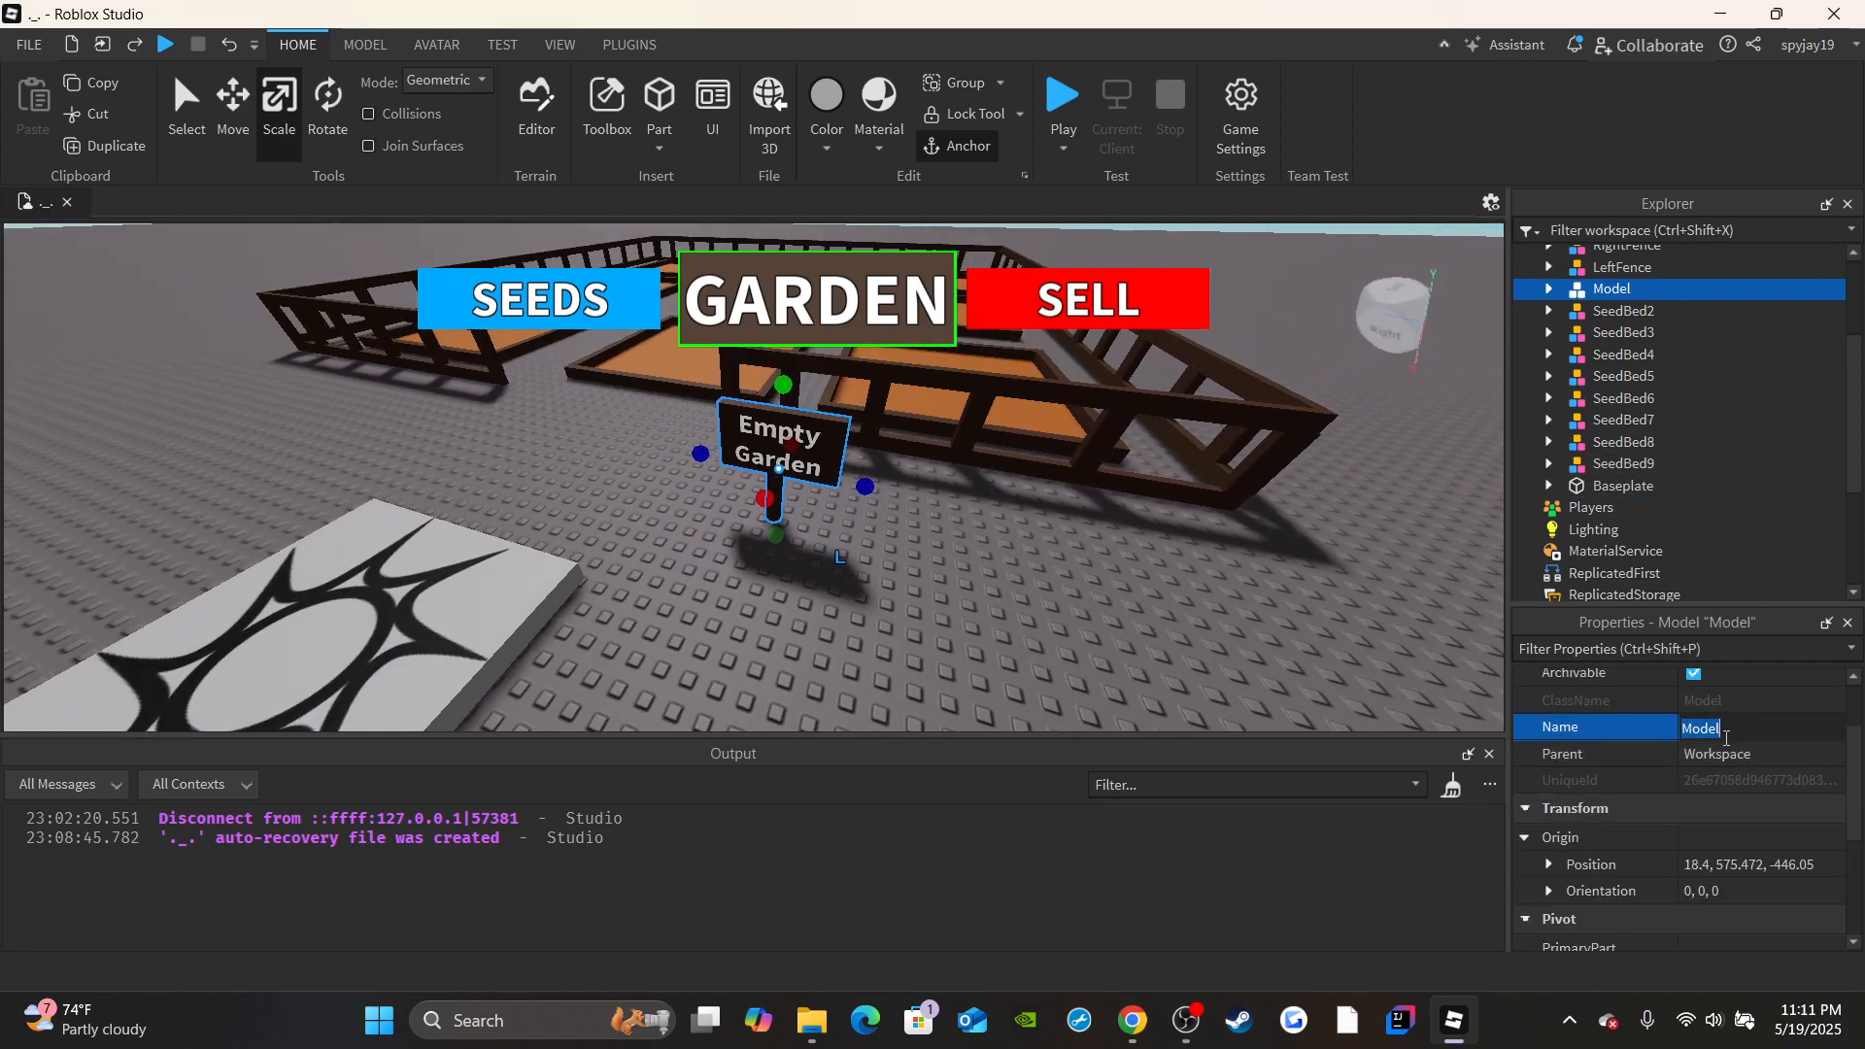
{"action": "type", "text": "Sign"}
{"action": "key", "text": "Return"}
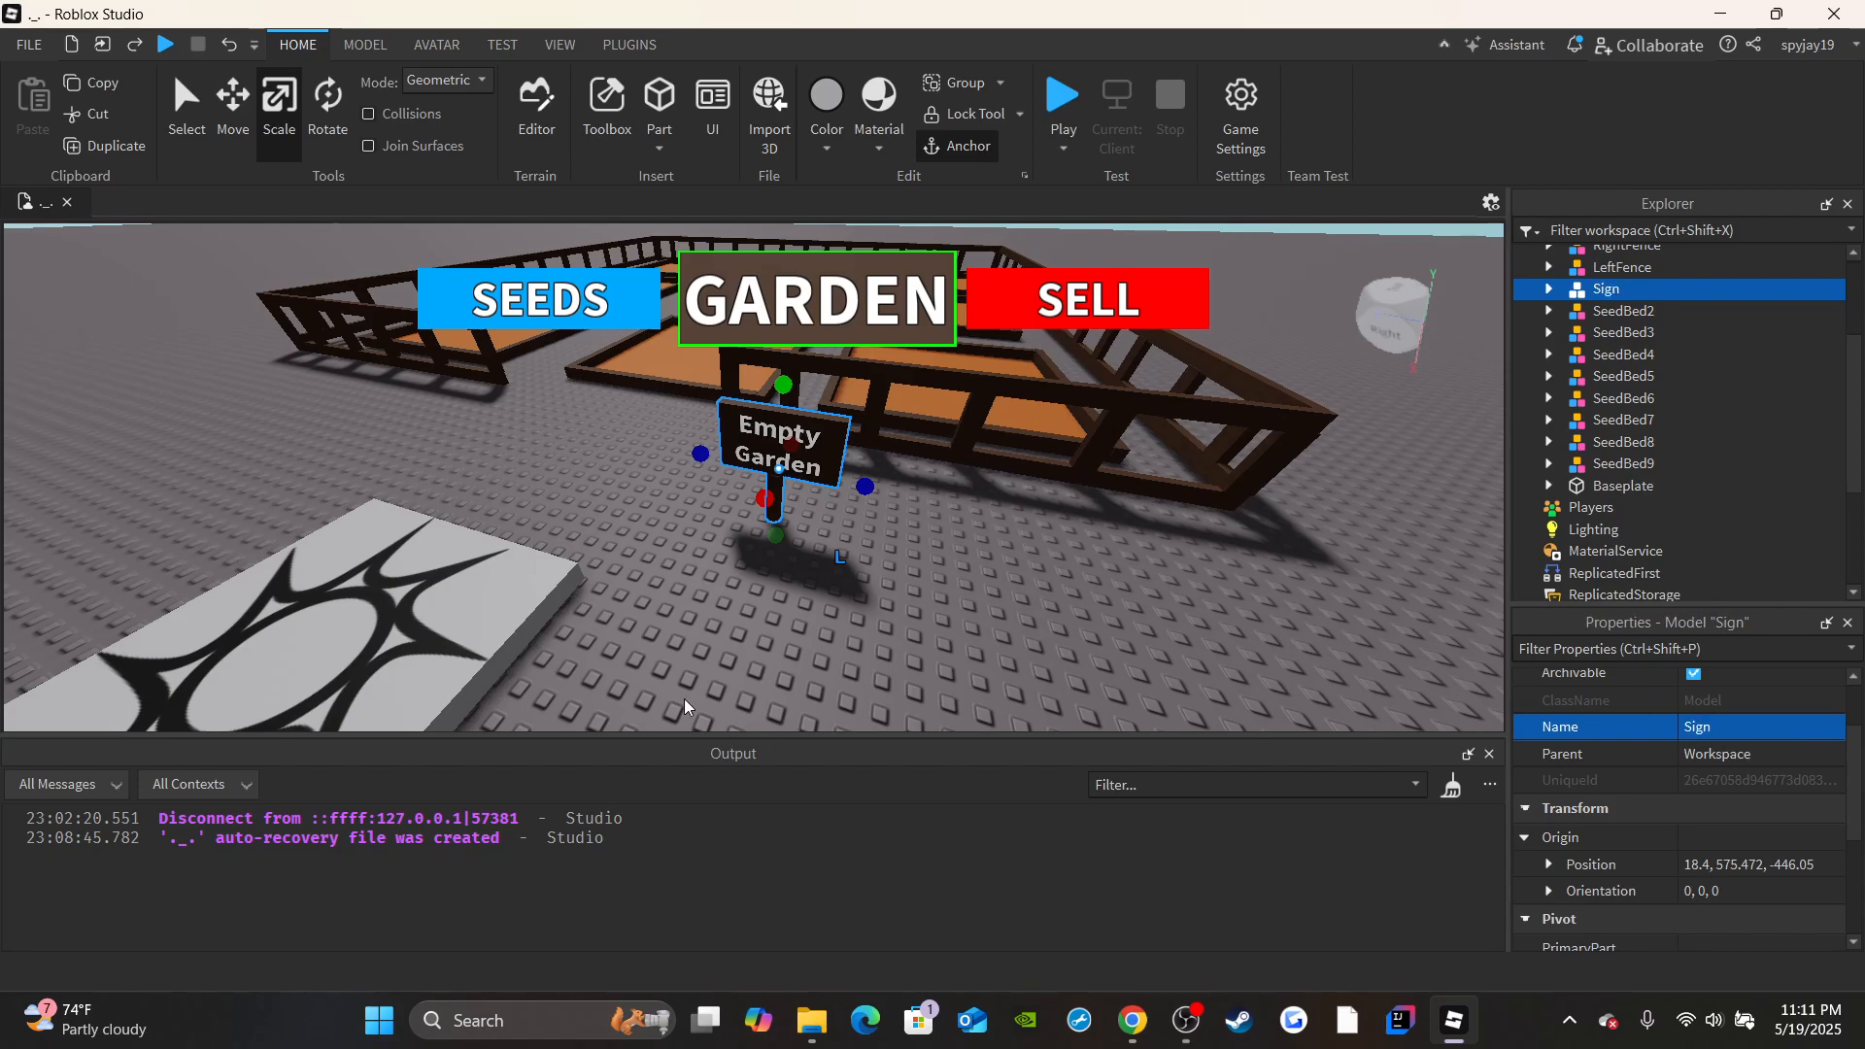
Rotate the Sign model to -45° about the vertical axis so its text faces the spawn area.
{"action": "left_click", "coordinate": [333, 134]}
{"action": "right_click_drag", "start_coordinate": [791, 463], "coordinate": [898, 496]}
{"action": "key", "text": "w"}
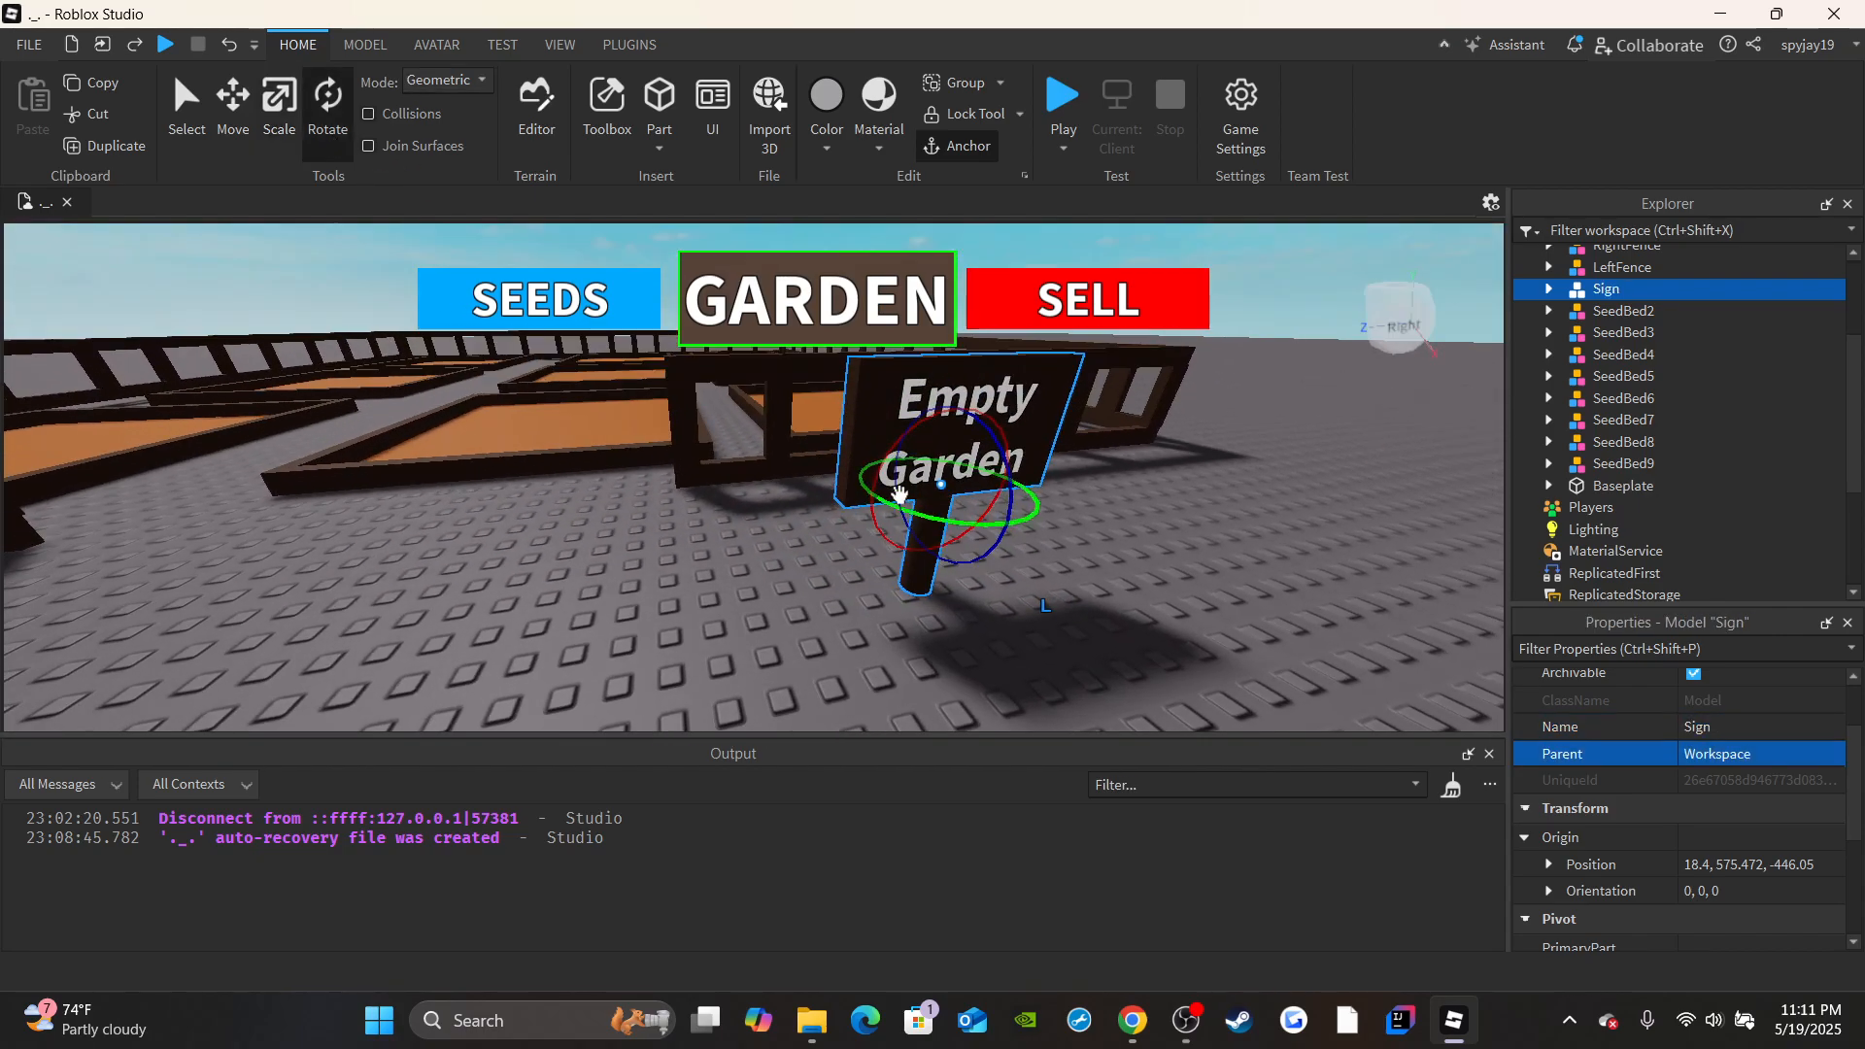
{"action": "left_click_drag", "start_coordinate": [1020, 521], "coordinate": [933, 533]}
{"action": "right_click_drag", "start_coordinate": [933, 534], "coordinate": [940, 556]}
{"action": "key", "text": "s"}
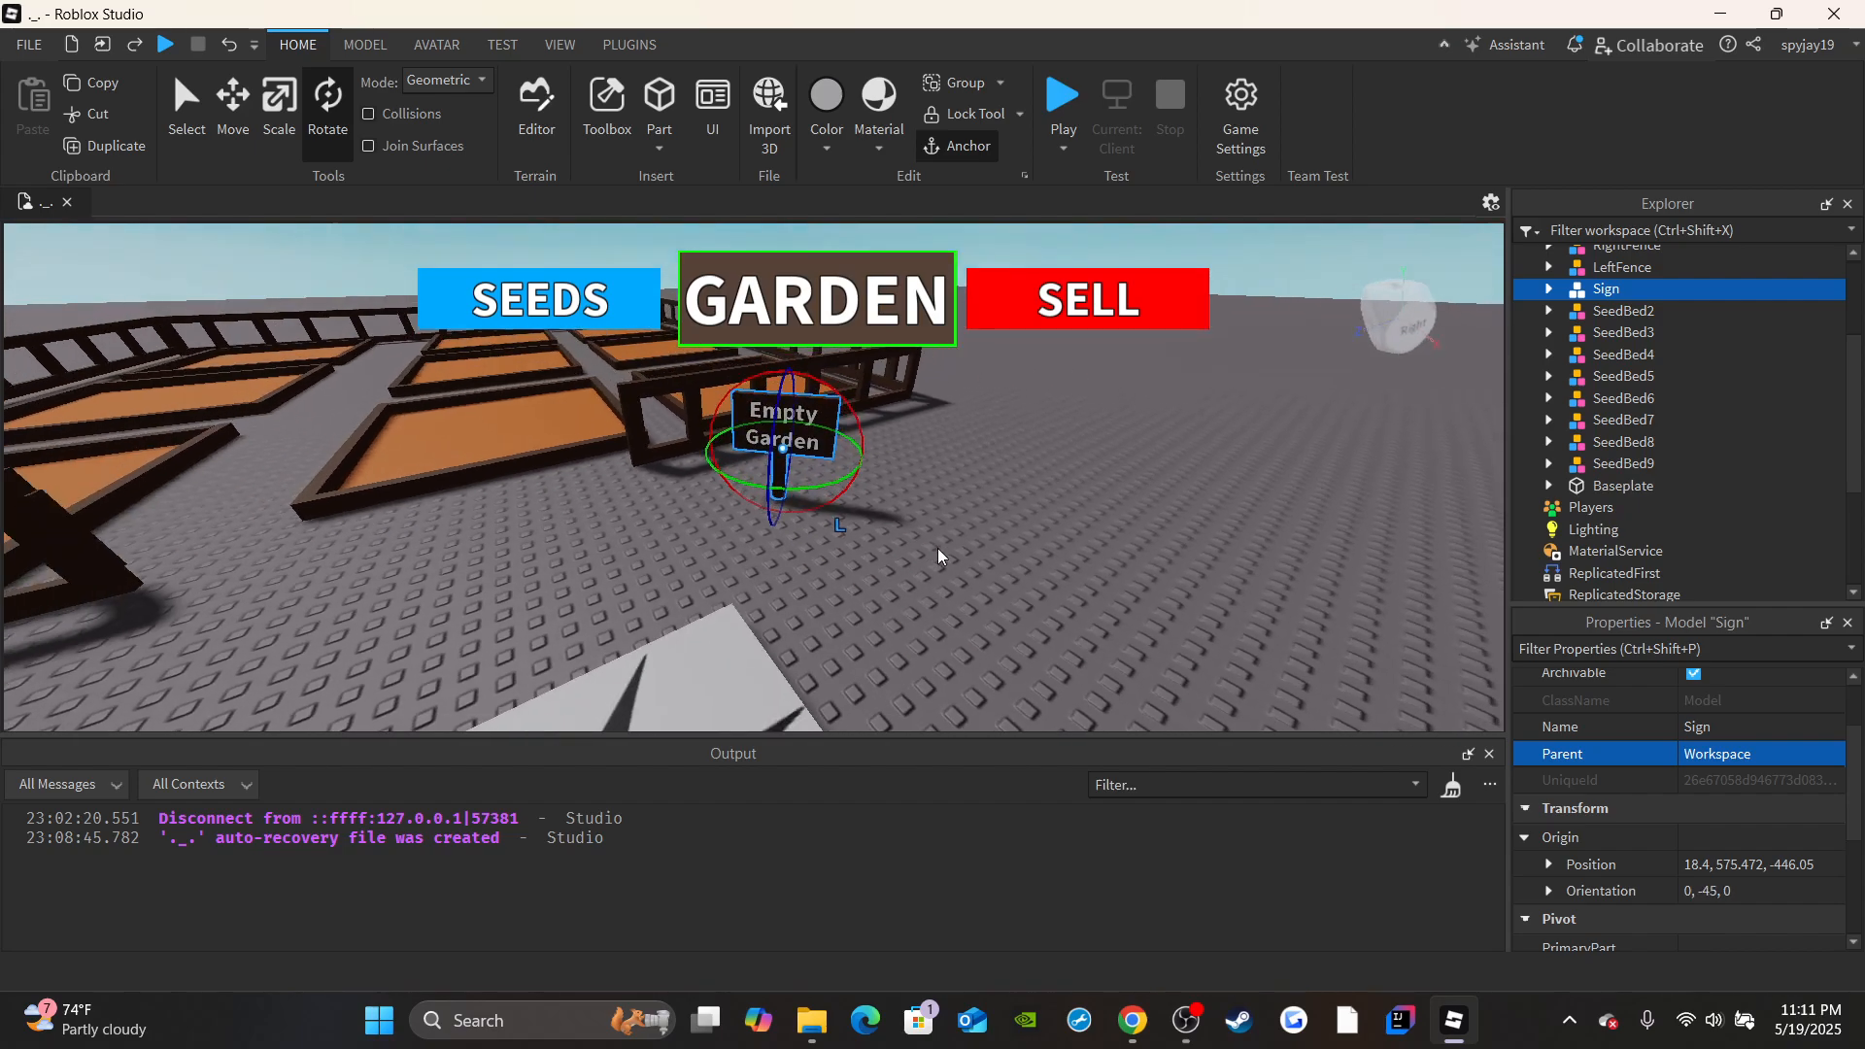
{"action": "left_click", "coordinate": [938, 556]}
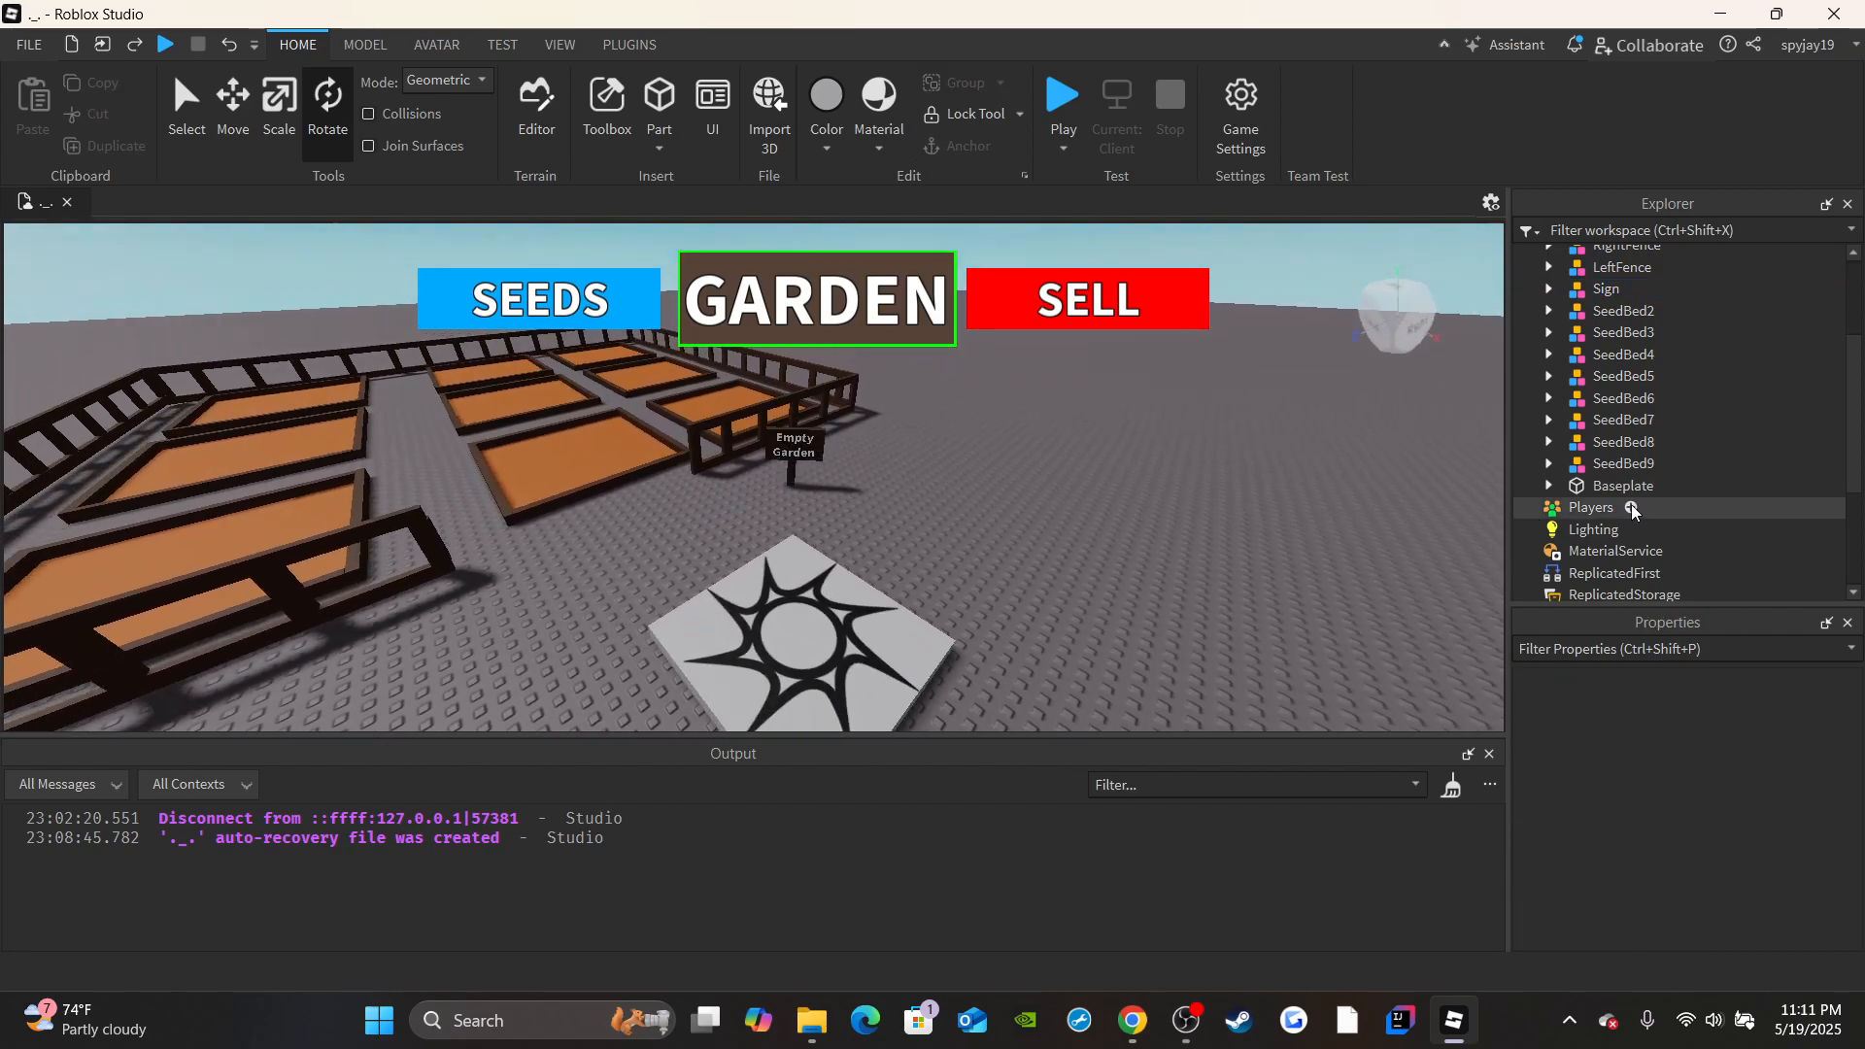
Group all the fences, seed beds and the sign into one model named Garden1.
{"action": "scroll", "coordinate": [1621, 457], "scroll_direction": "up", "scroll_amount": 3}
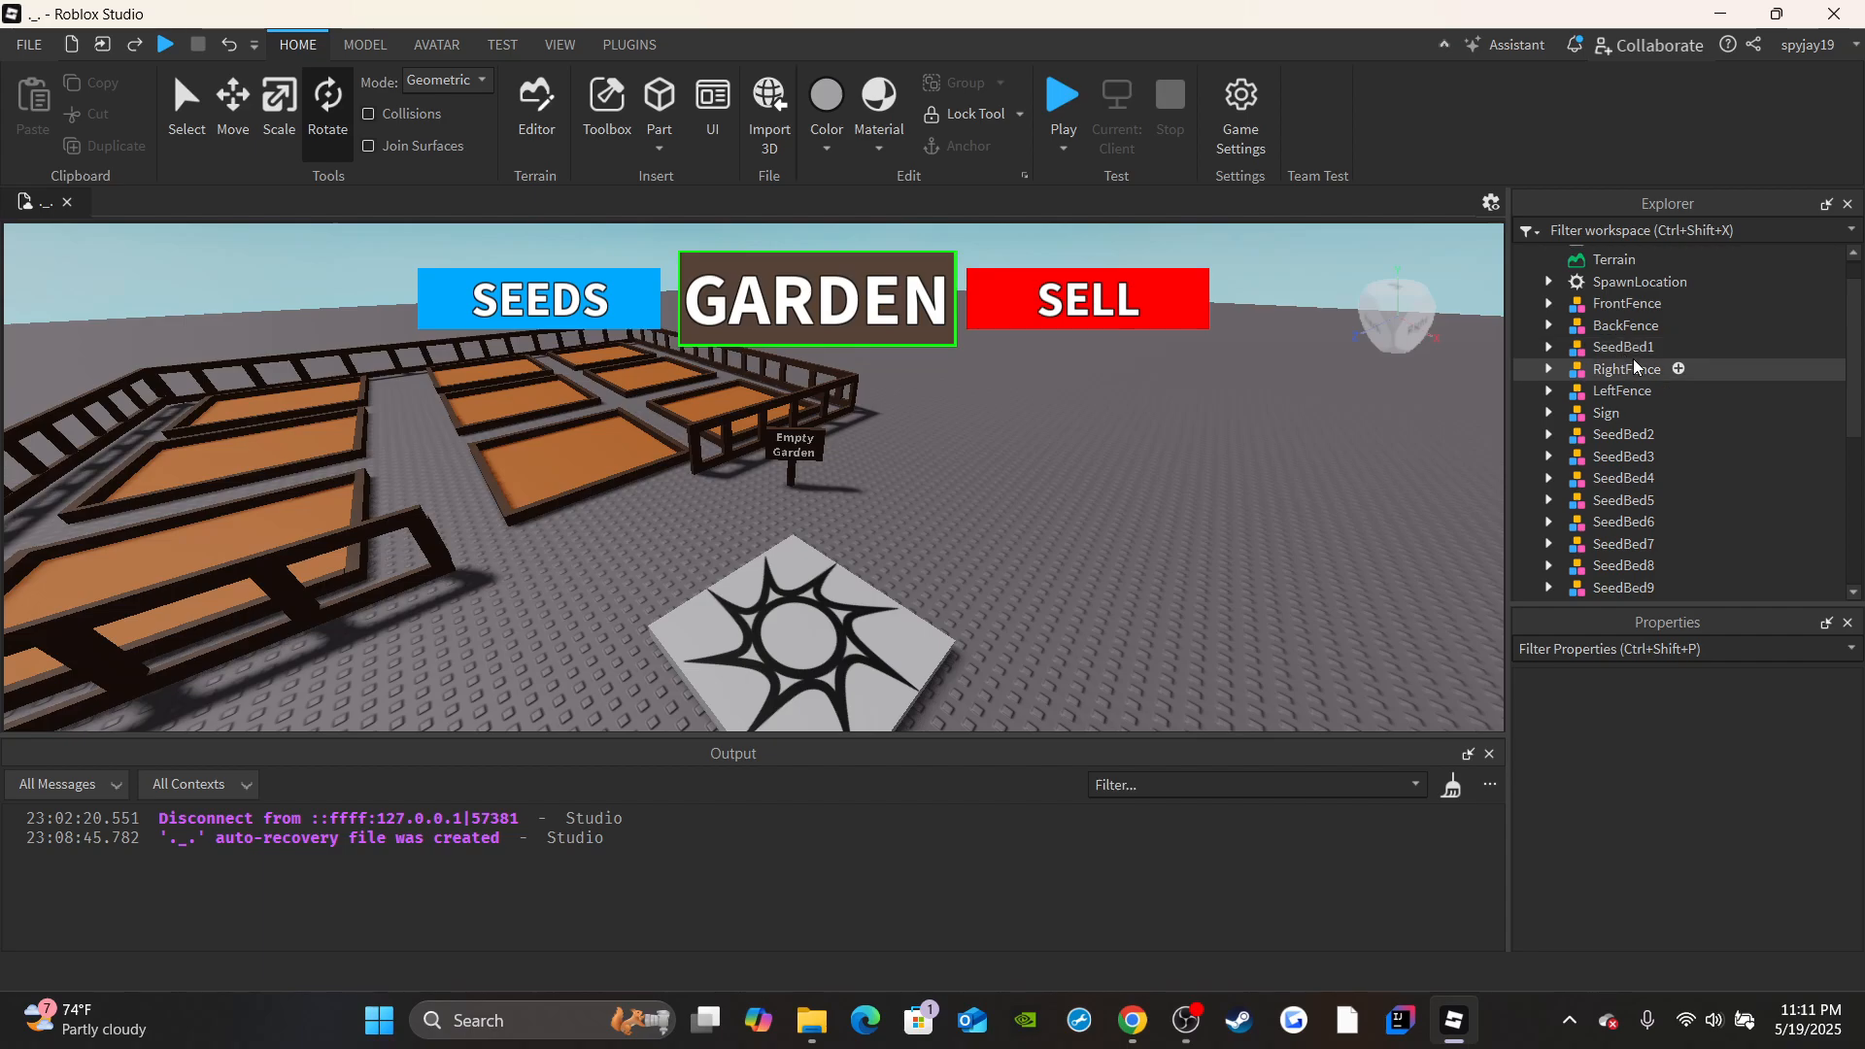
{"action": "key", "text": "s"}
{"action": "right_click_drag", "start_coordinate": [1424, 409], "coordinate": [488, 397]}
{"action": "key", "text": "d"}
{"action": "left_click_drag", "start_coordinate": [462, 388], "coordinate": [950, 645]}
{"action": "right_click_drag", "start_coordinate": [880, 450], "coordinate": [1446, 540]}
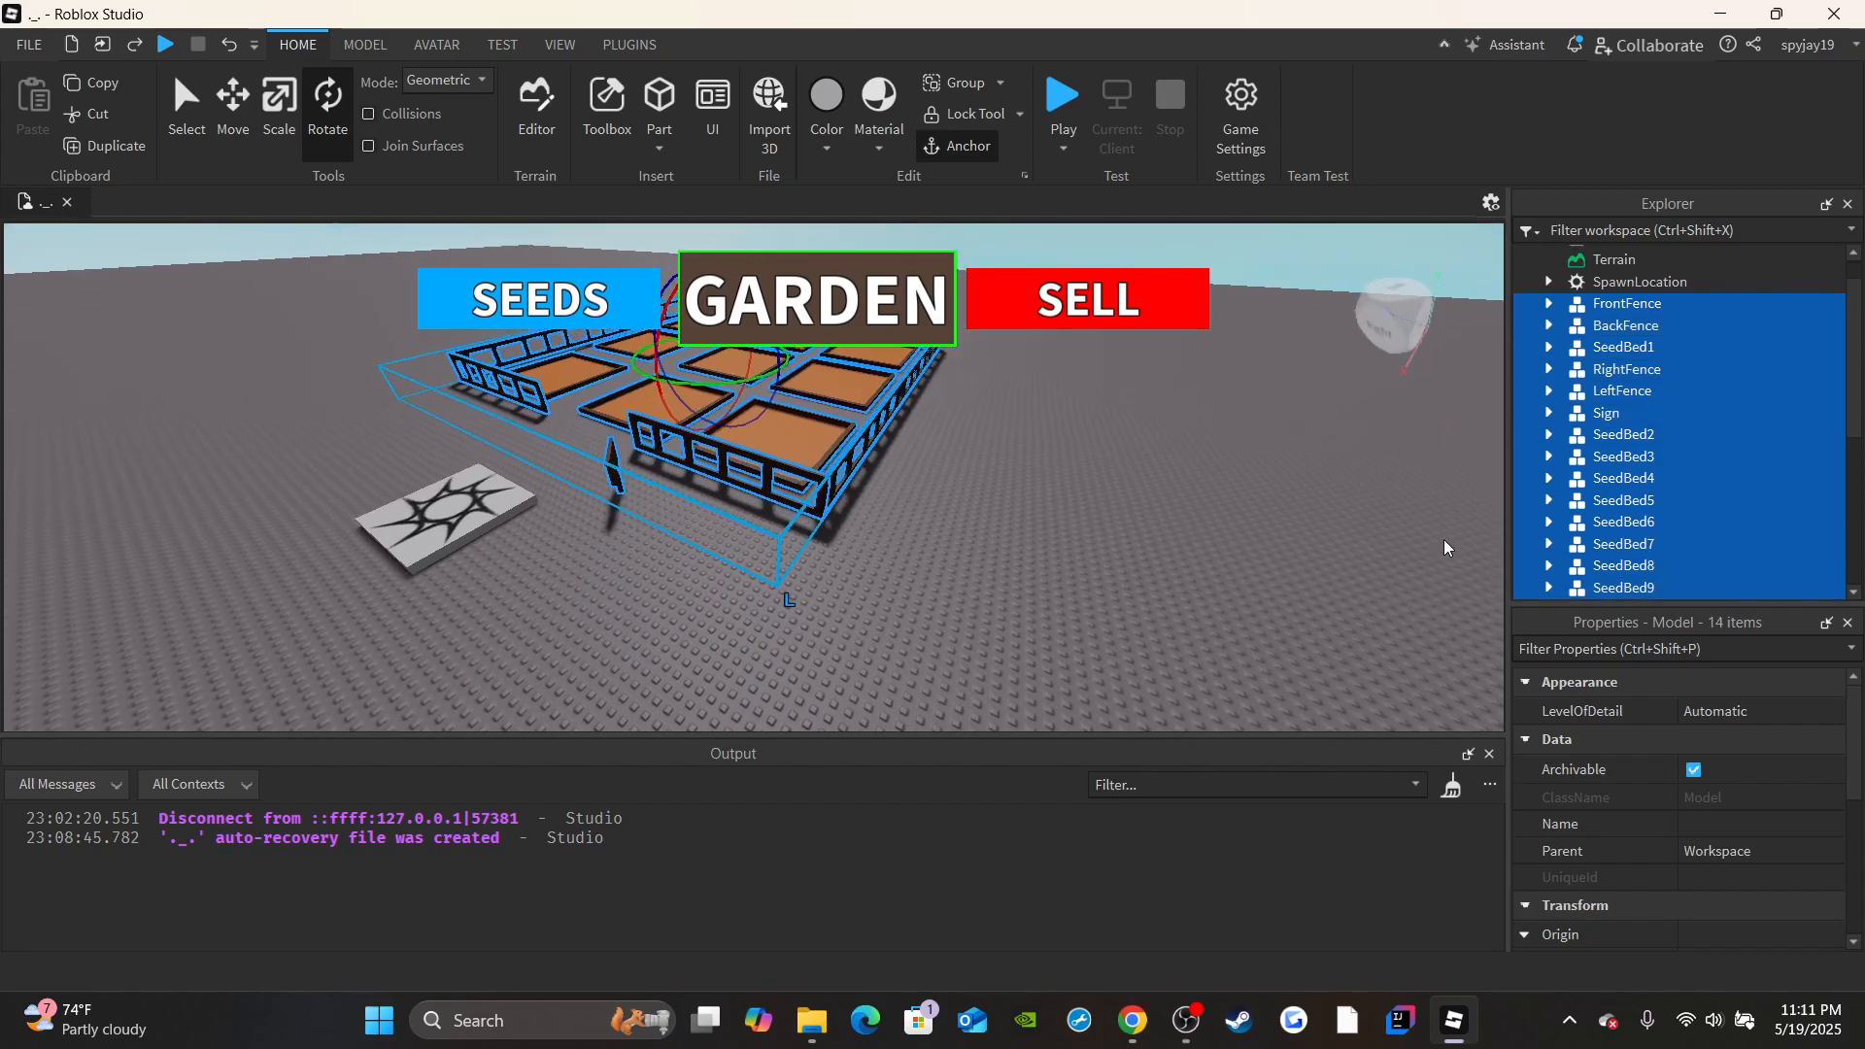
{"action": "scroll", "coordinate": [1659, 417], "scroll_direction": "down", "scroll_amount": 6}
{"action": "scroll", "coordinate": [1661, 428], "scroll_direction": "up", "scroll_amount": 7}
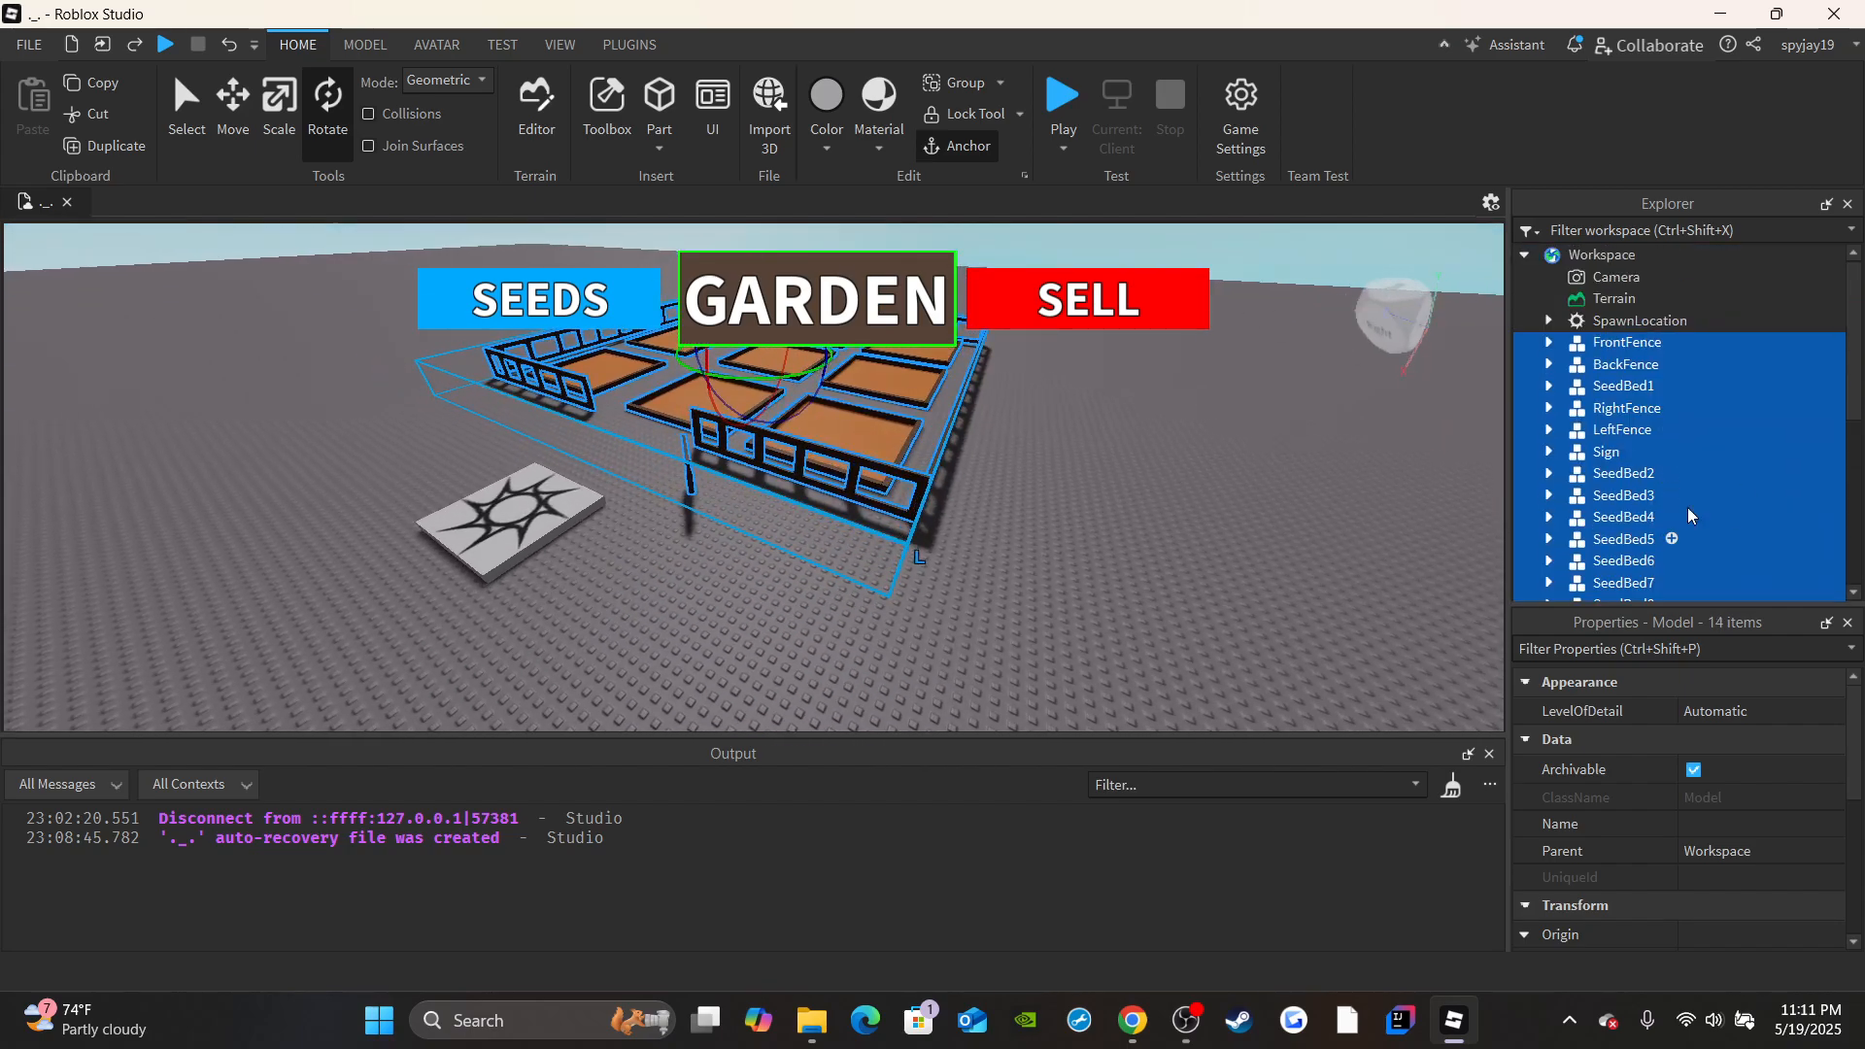
{"action": "key", "text": "ctrl+g"}
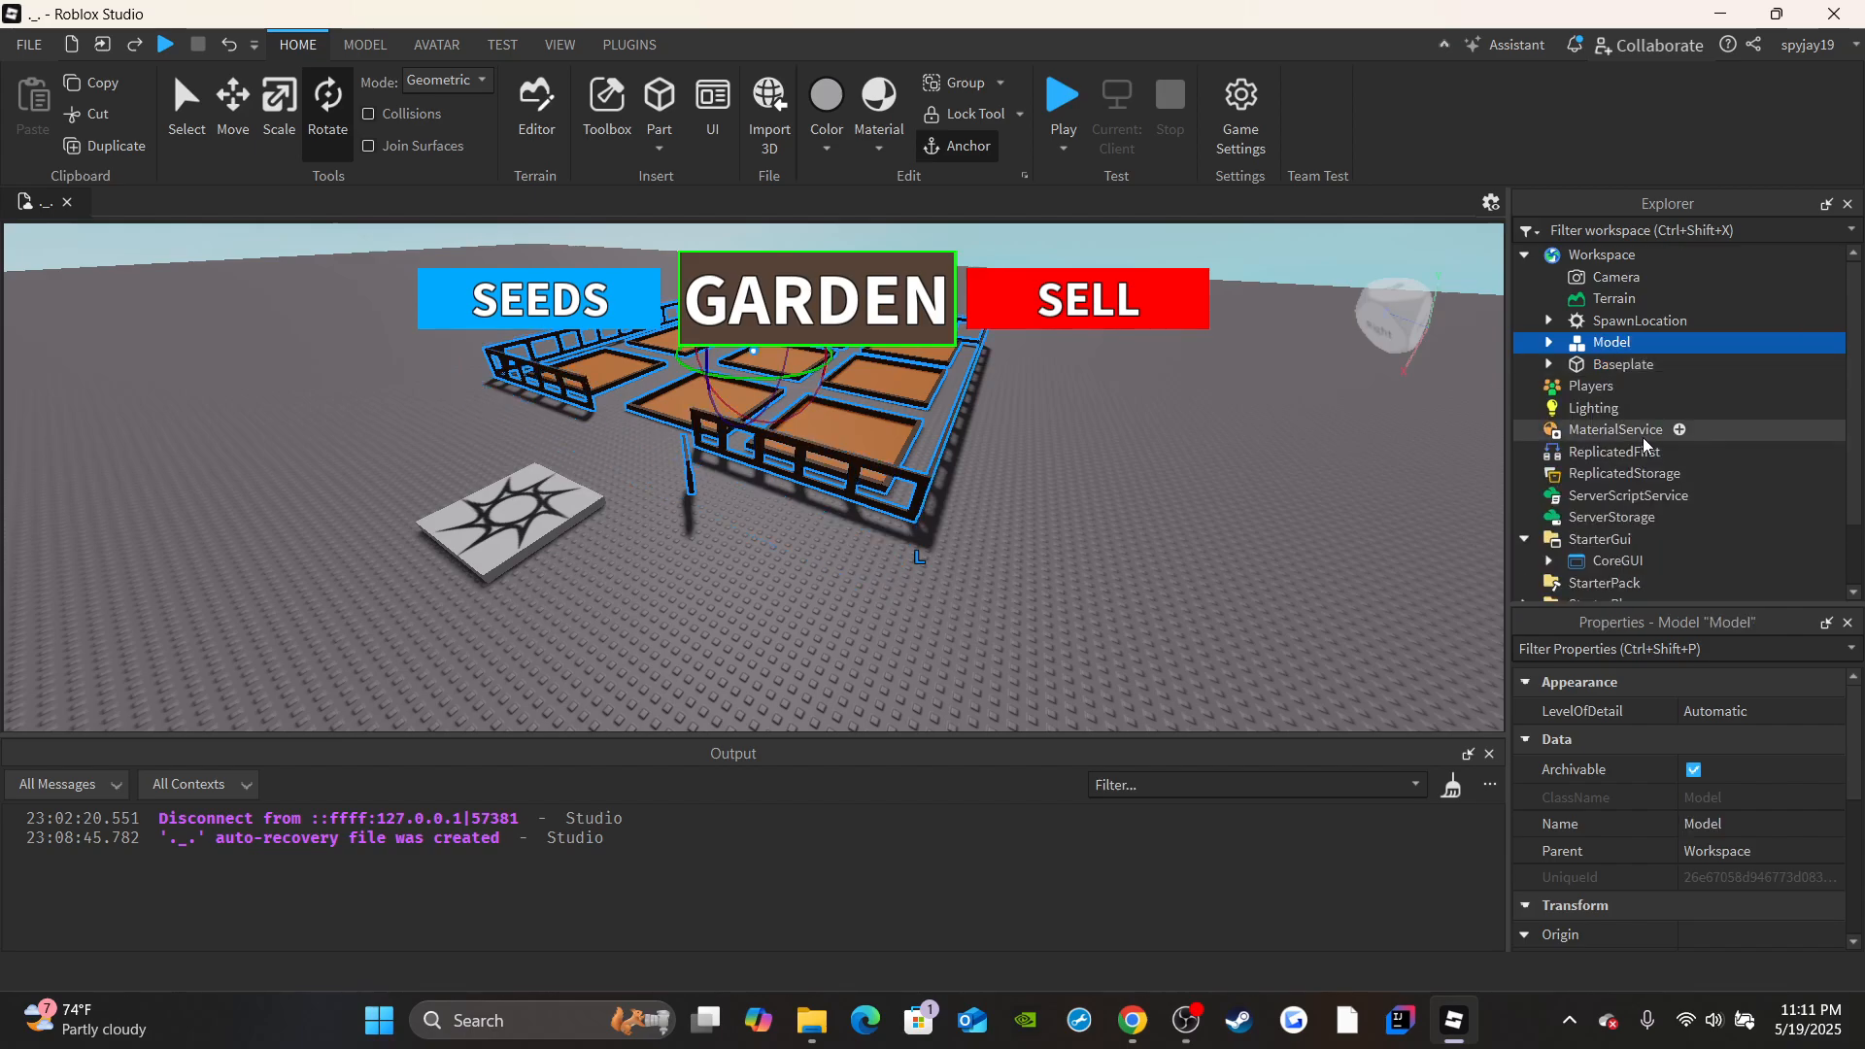
{"action": "left_click", "coordinate": [1733, 823]}
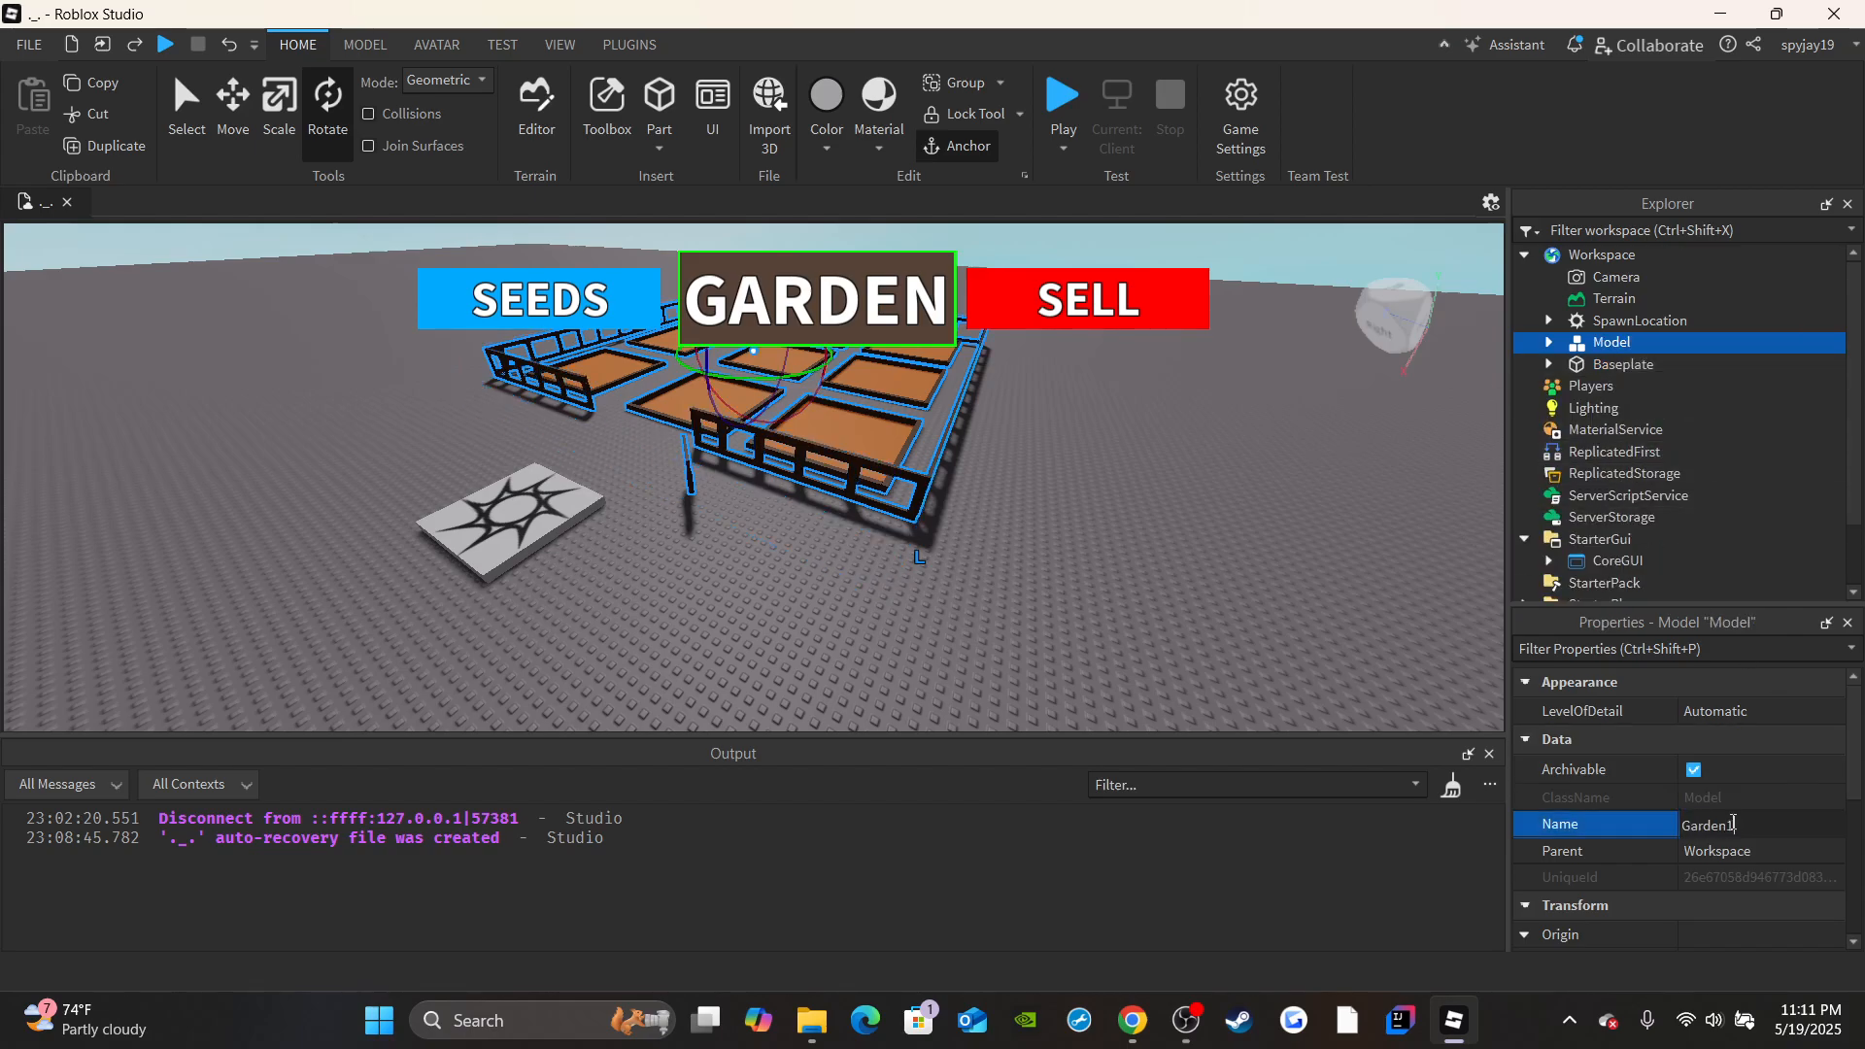
{"action": "key", "text": "Return"}
Duplicate the Garden1 model and move the copy to the opposite side of the spawn location.
{"action": "right_click_drag", "start_coordinate": [1240, 566], "coordinate": [1253, 466]}
{"action": "key", "text": "w"}
{"action": "key", "text": "s"}
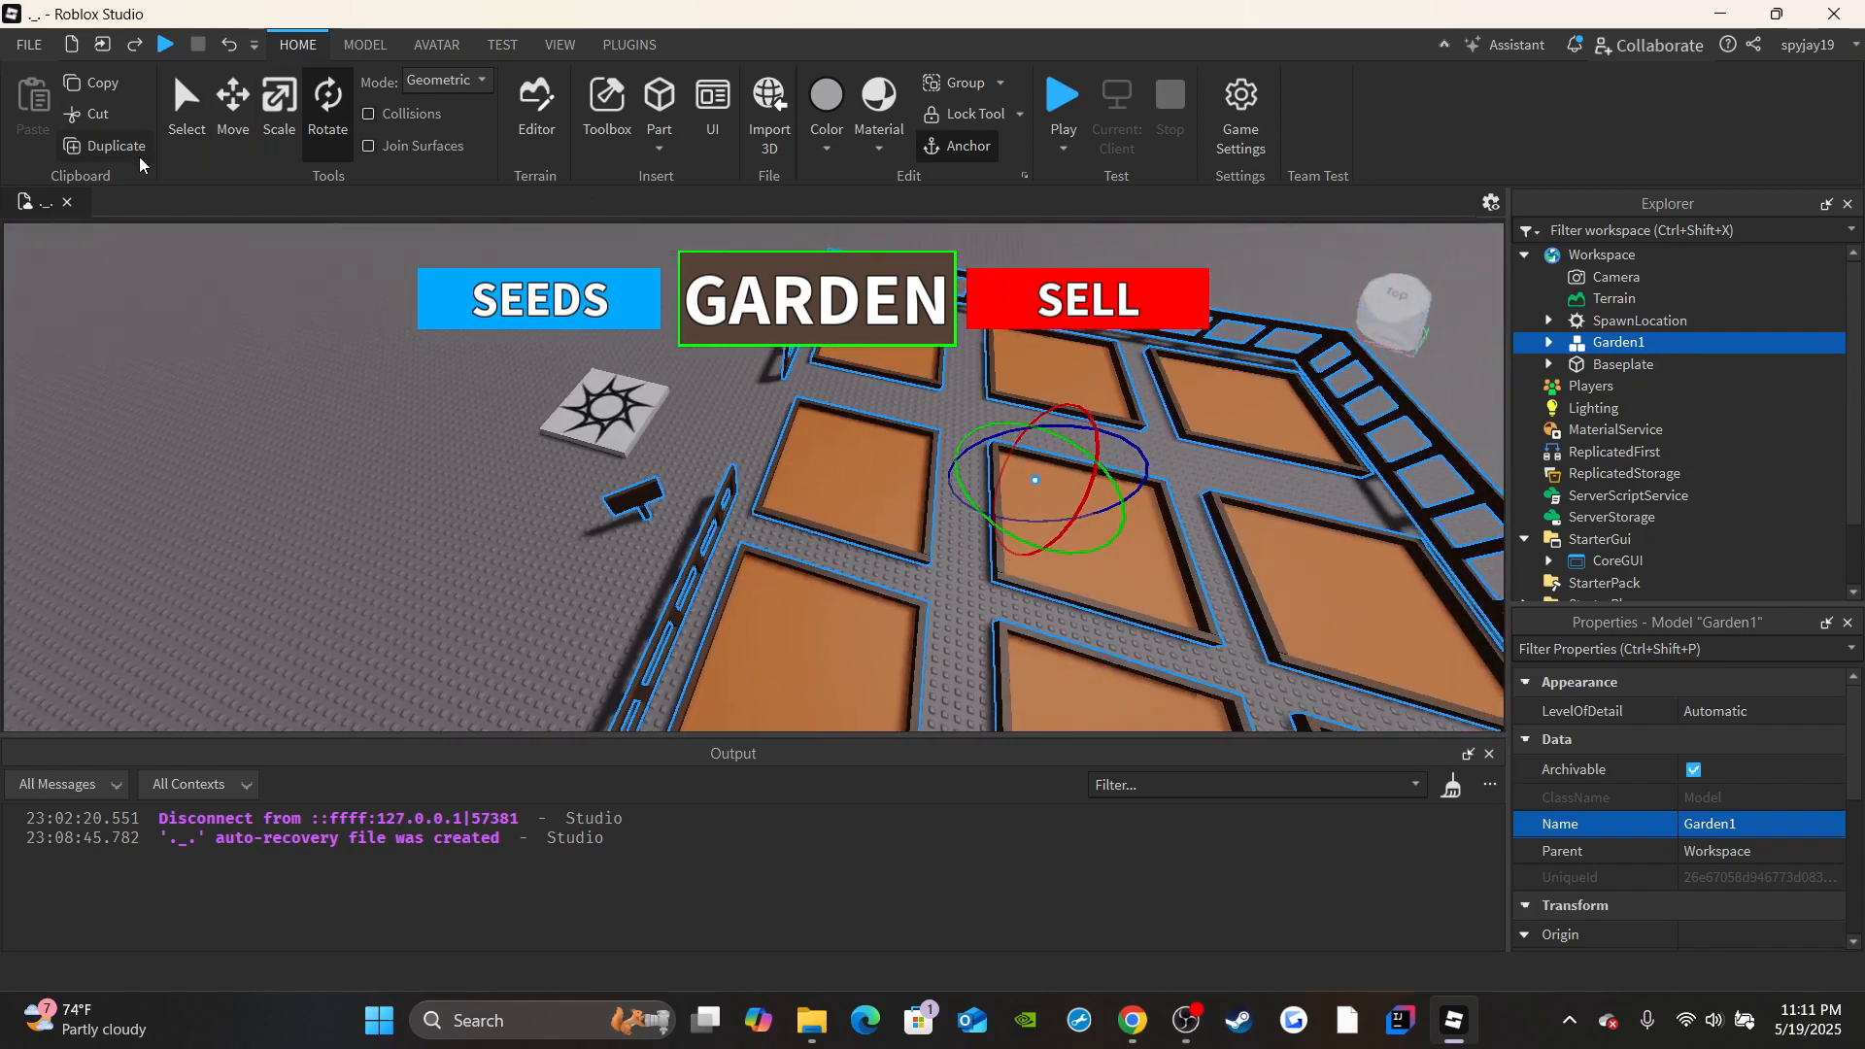
{"action": "left_click", "coordinate": [139, 158]}
{"action": "right_click_drag", "start_coordinate": [272, 292], "coordinate": [272, 252]}
{"action": "key", "text": "s"}
{"action": "left_click", "coordinate": [233, 133]}
{"action": "left_click_drag", "start_coordinate": [774, 466], "coordinate": [239, 437]}
{"action": "key", "text": "a"}
Rotate the copied garden 180° about the vertical axis so its entrance faces the spawn location.
{"action": "left_click", "coordinate": [329, 131]}
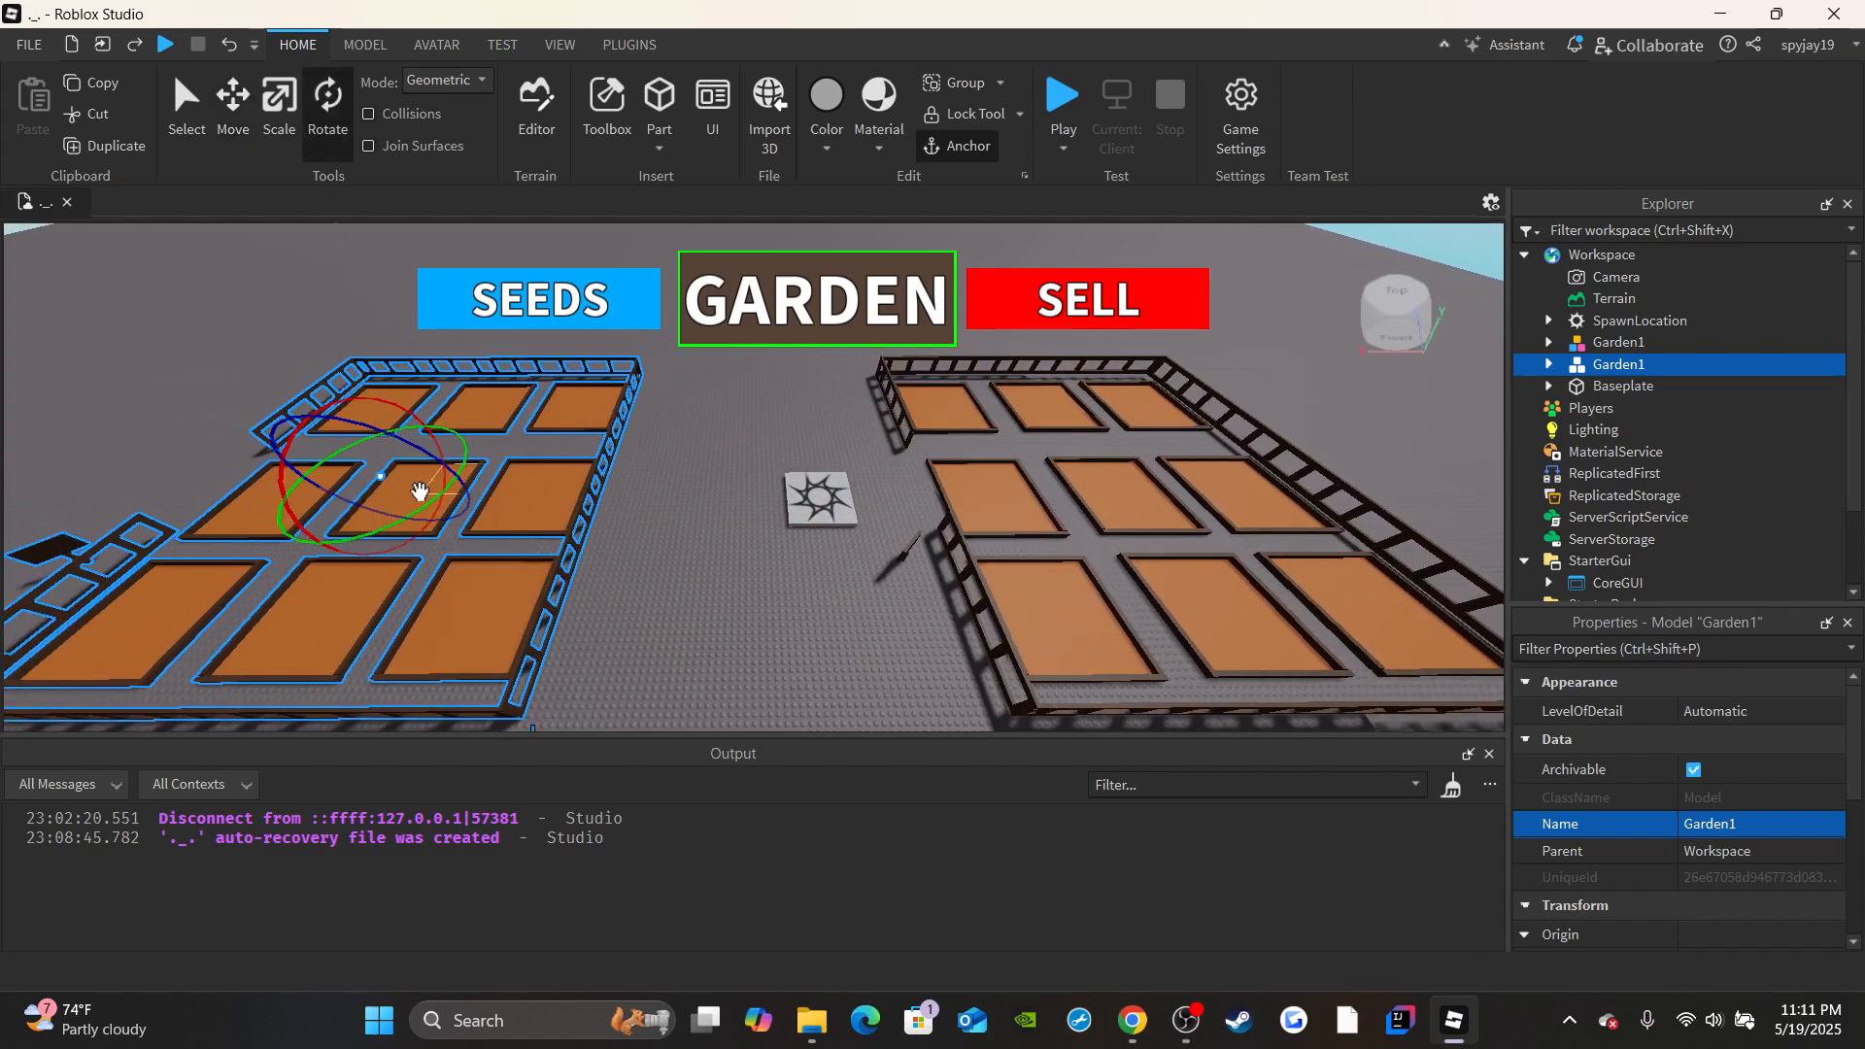
{"action": "left_click_drag", "start_coordinate": [419, 491], "coordinate": [12, 458]}
{"action": "key", "text": "a"}
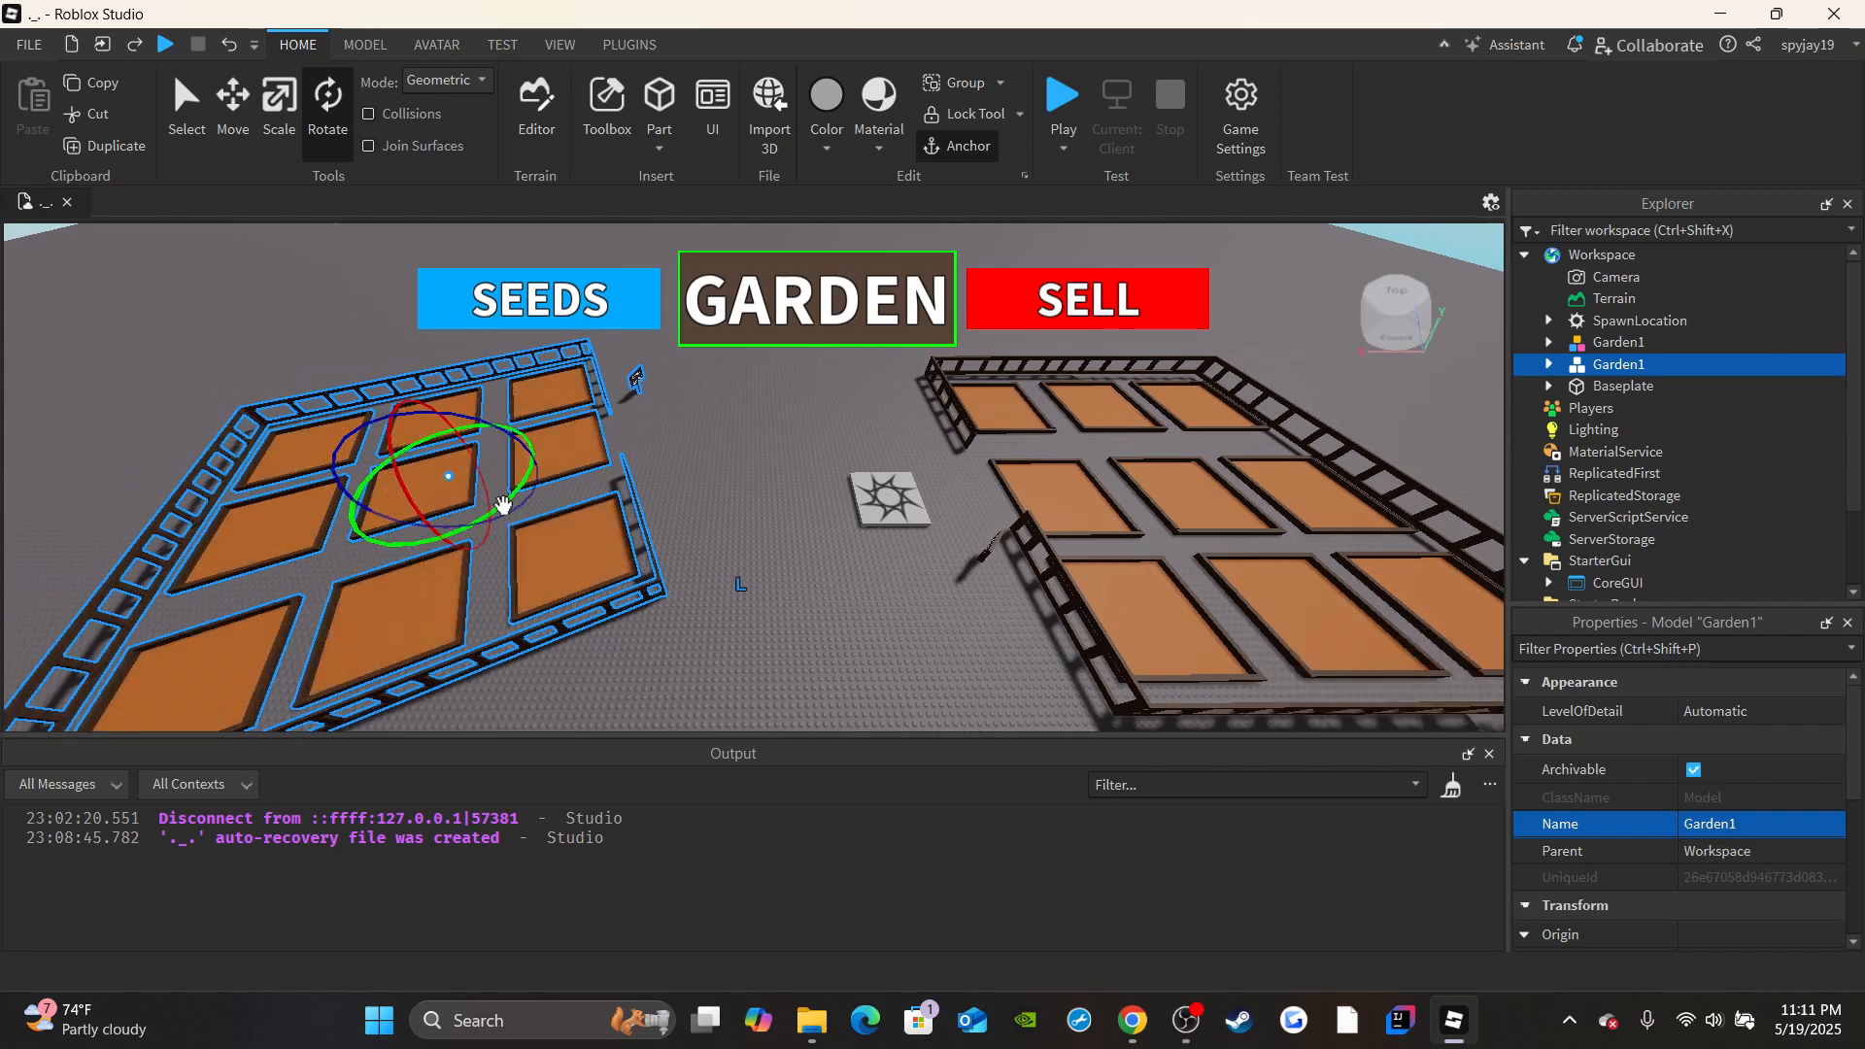
{"action": "left_click_drag", "start_coordinate": [502, 505], "coordinate": [462, 533]}
{"action": "key", "text": "s"}
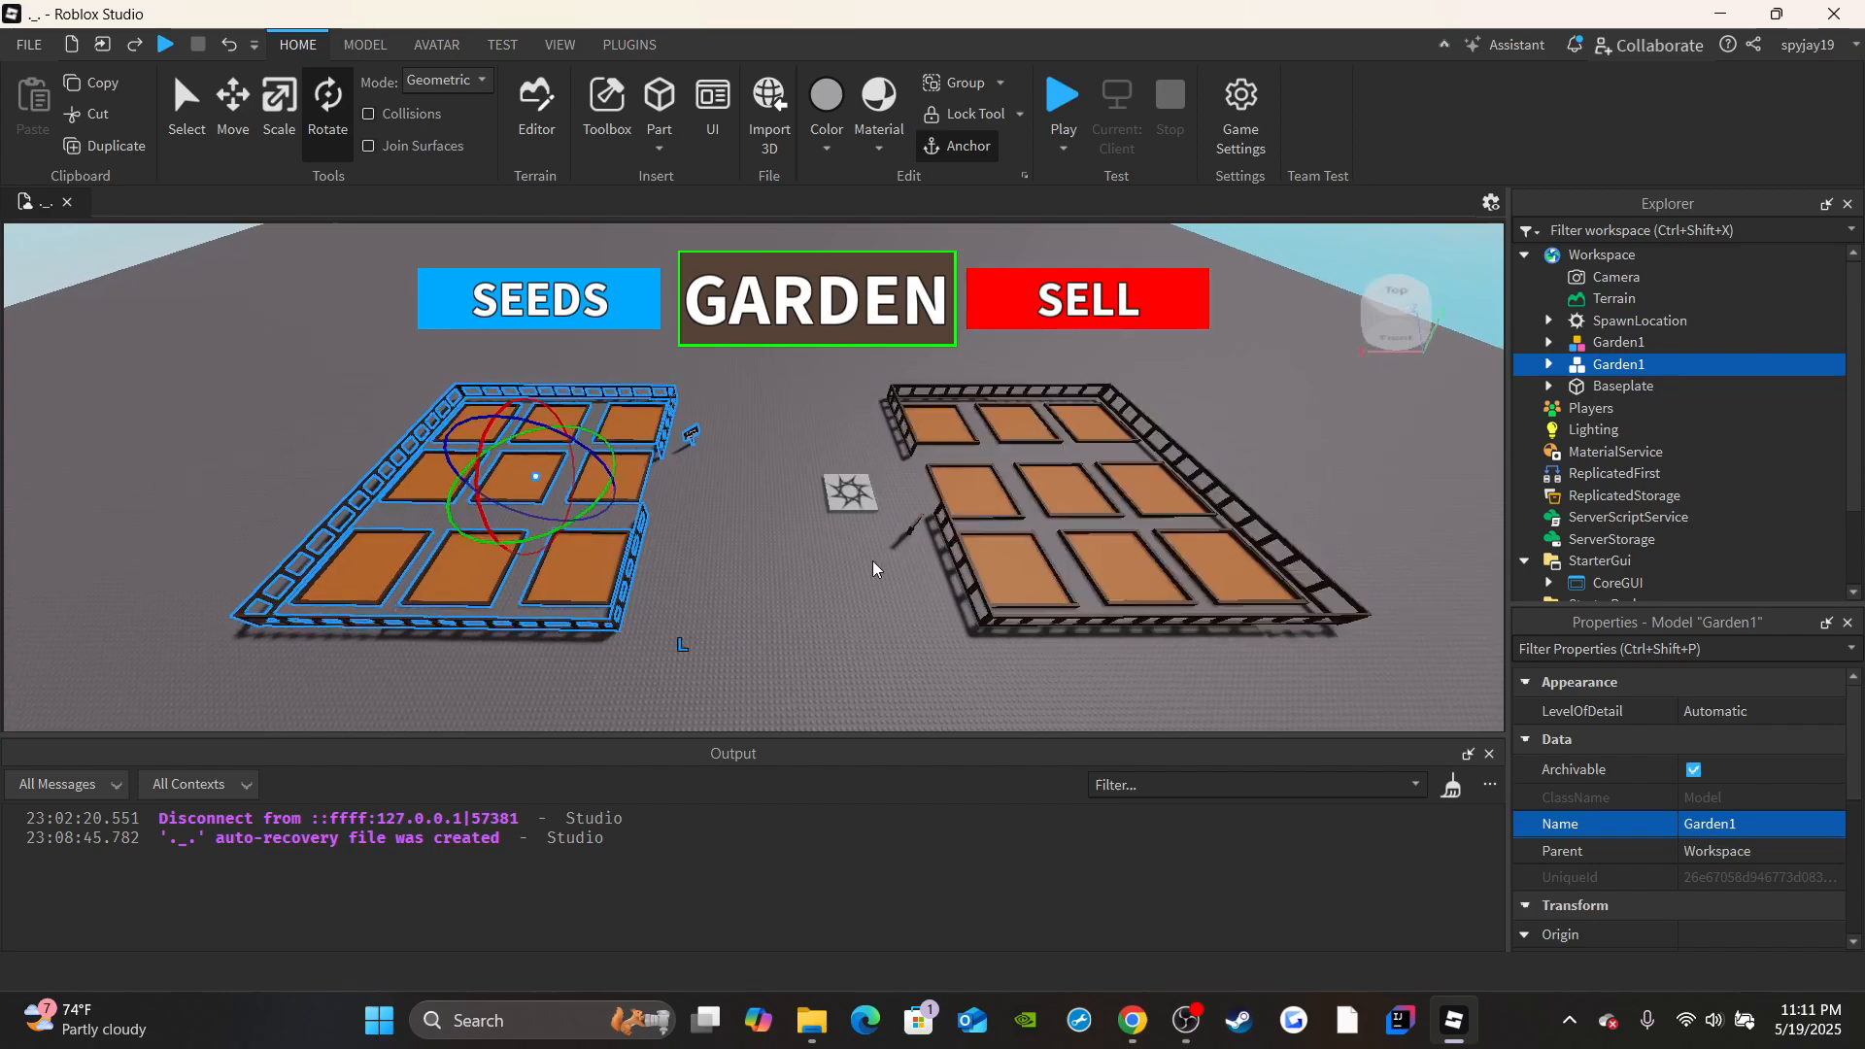
Rename the copied garden model on the opposite side of the spawn as Garden2.
{"action": "left_click", "coordinate": [828, 598]}
{"action": "key", "text": "w"}
{"action": "right_click_drag", "start_coordinate": [827, 598], "coordinate": [769, 570]}
{"action": "key", "text": "s"}
{"action": "key", "text": "w"}
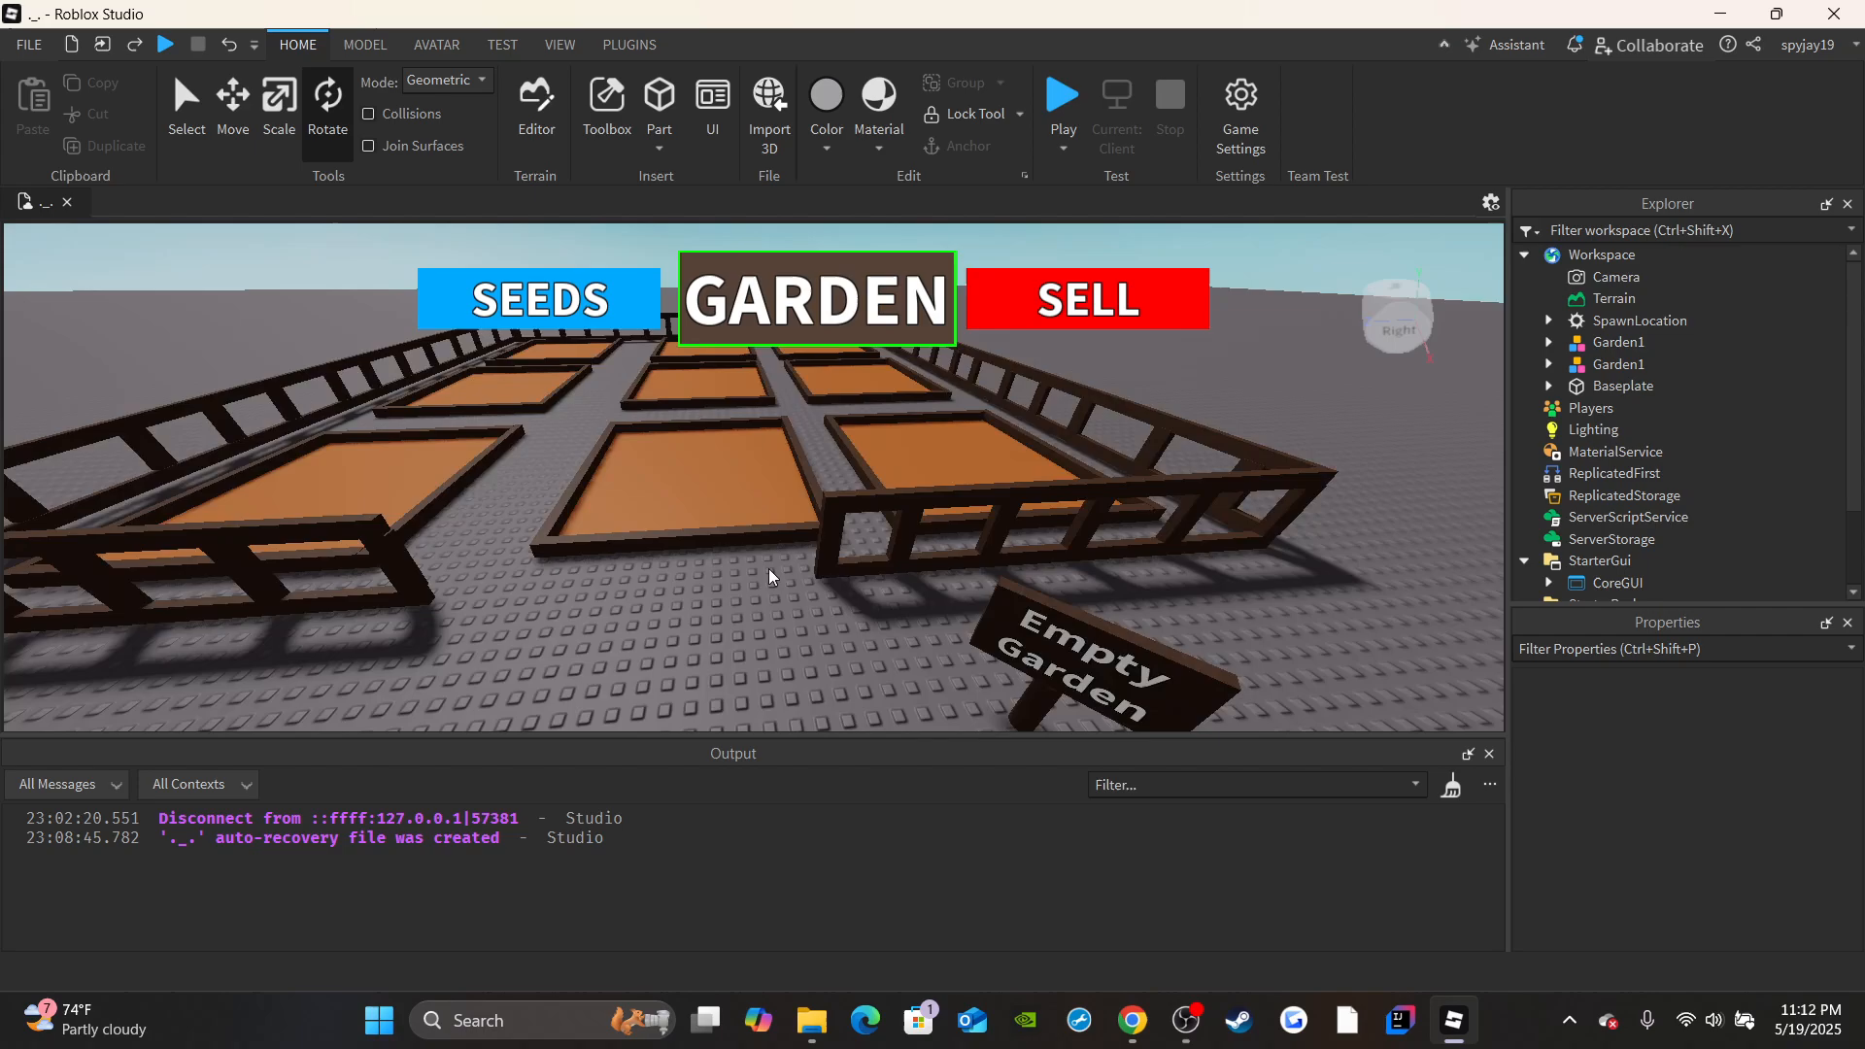
{"action": "key", "text": "s"}
{"action": "left_click", "coordinate": [1618, 365]}
{"action": "scroll", "coordinate": [1787, 865], "scroll_direction": "down", "scroll_amount": 2}
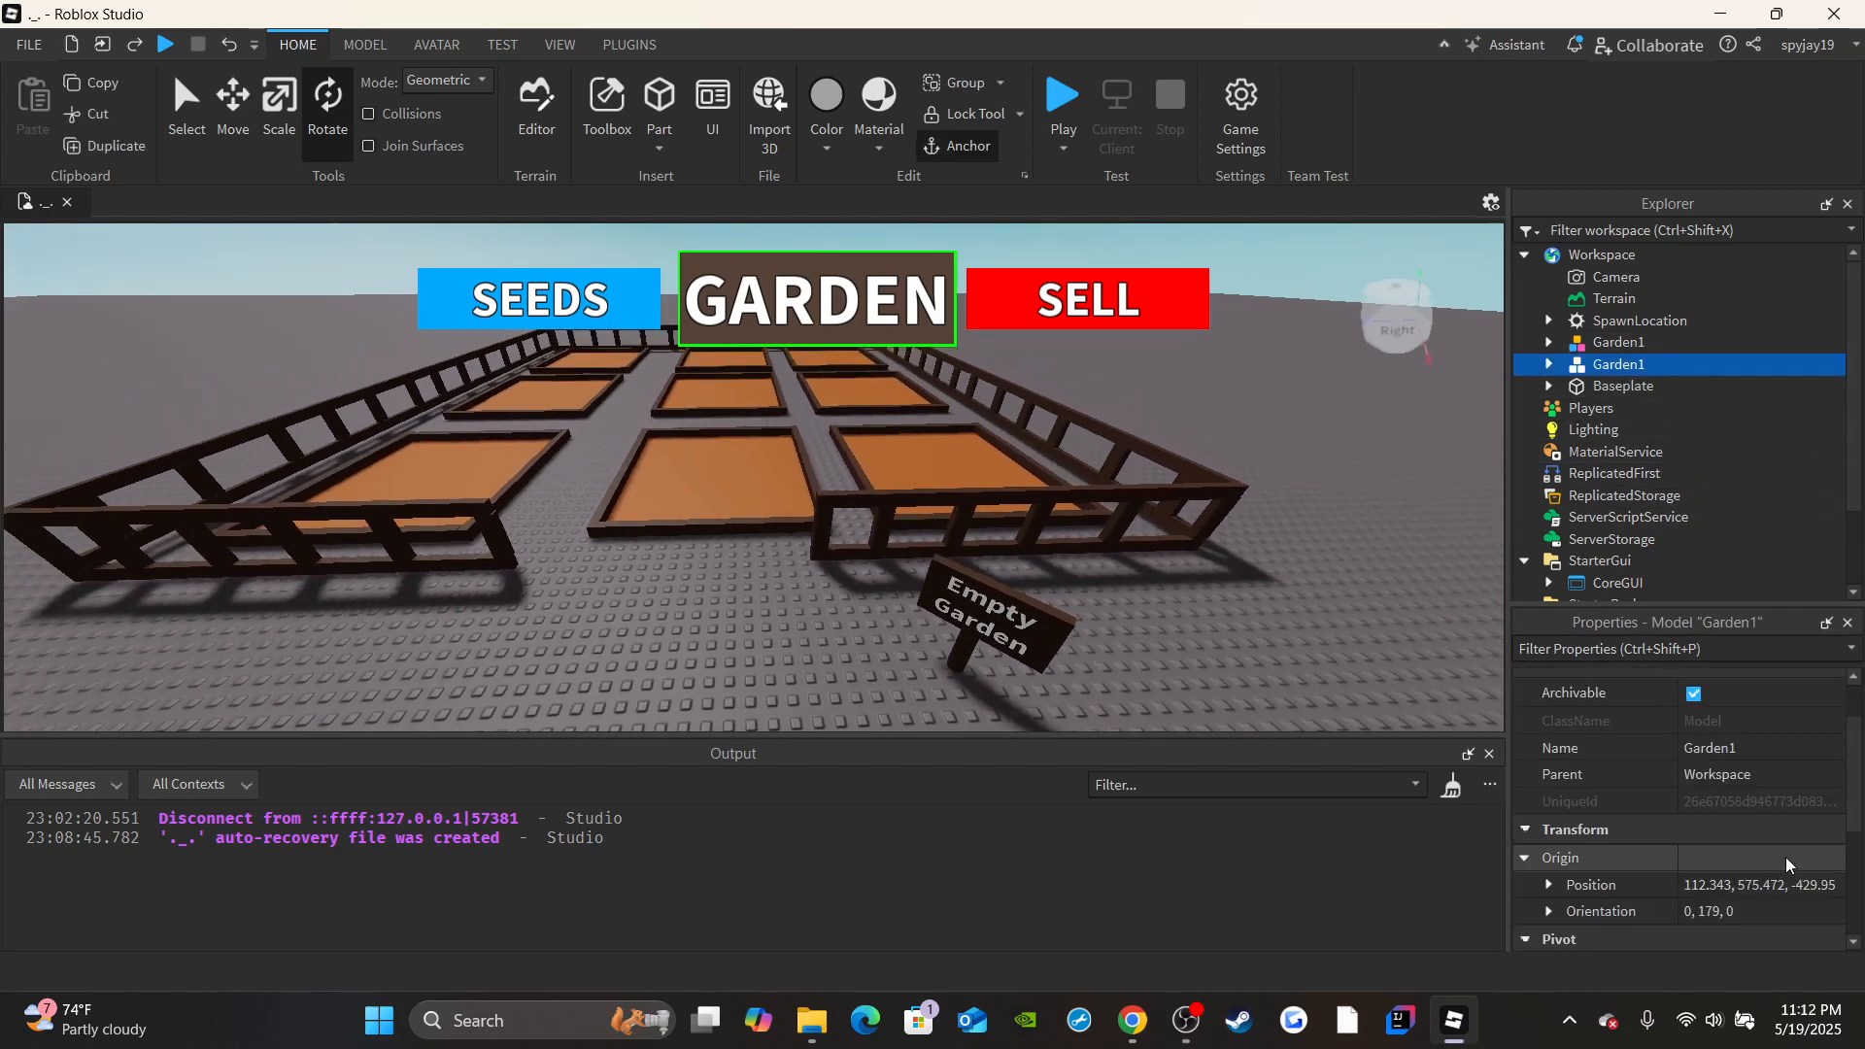
{"action": "left_click", "coordinate": [1787, 748]}
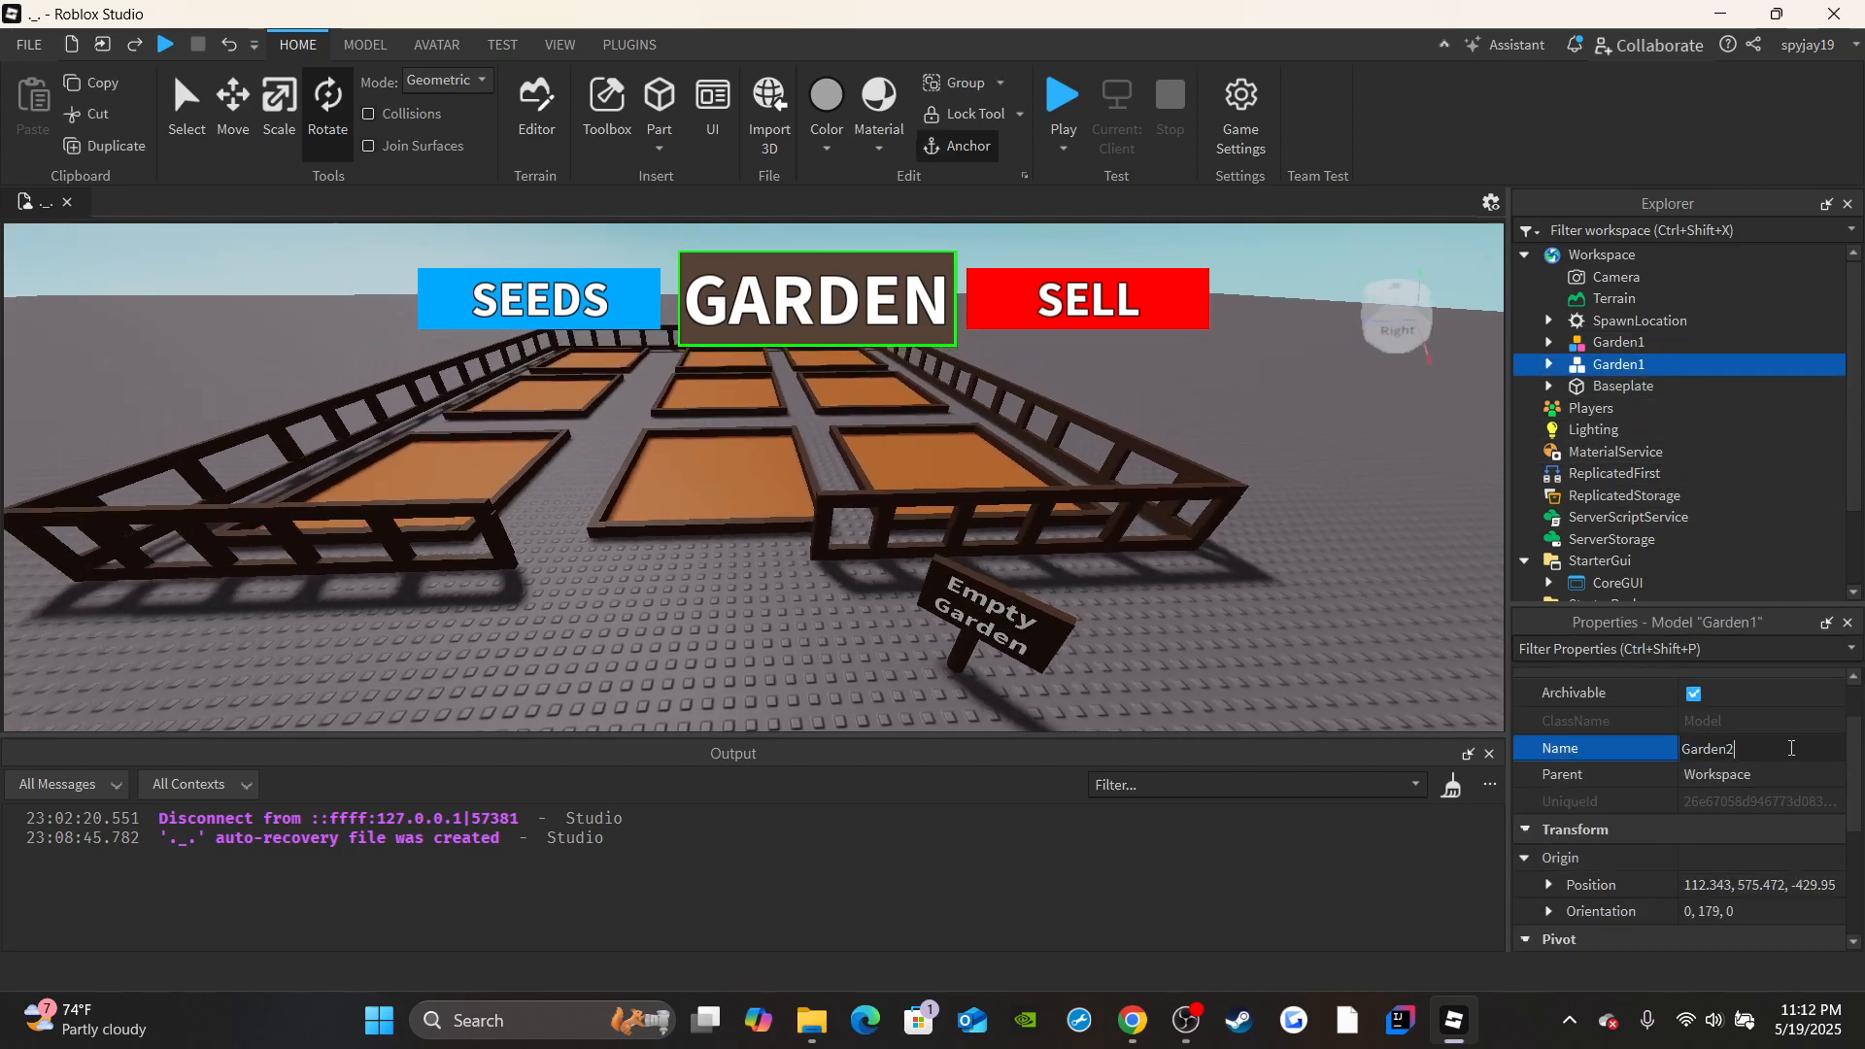
{"action": "type", "text": "Garden2"}
{"action": "key", "text": "Return"}
Add a StringValue named Owner to the Garden1 model and set its value to None.
{"action": "left_click", "coordinate": [1548, 342]}
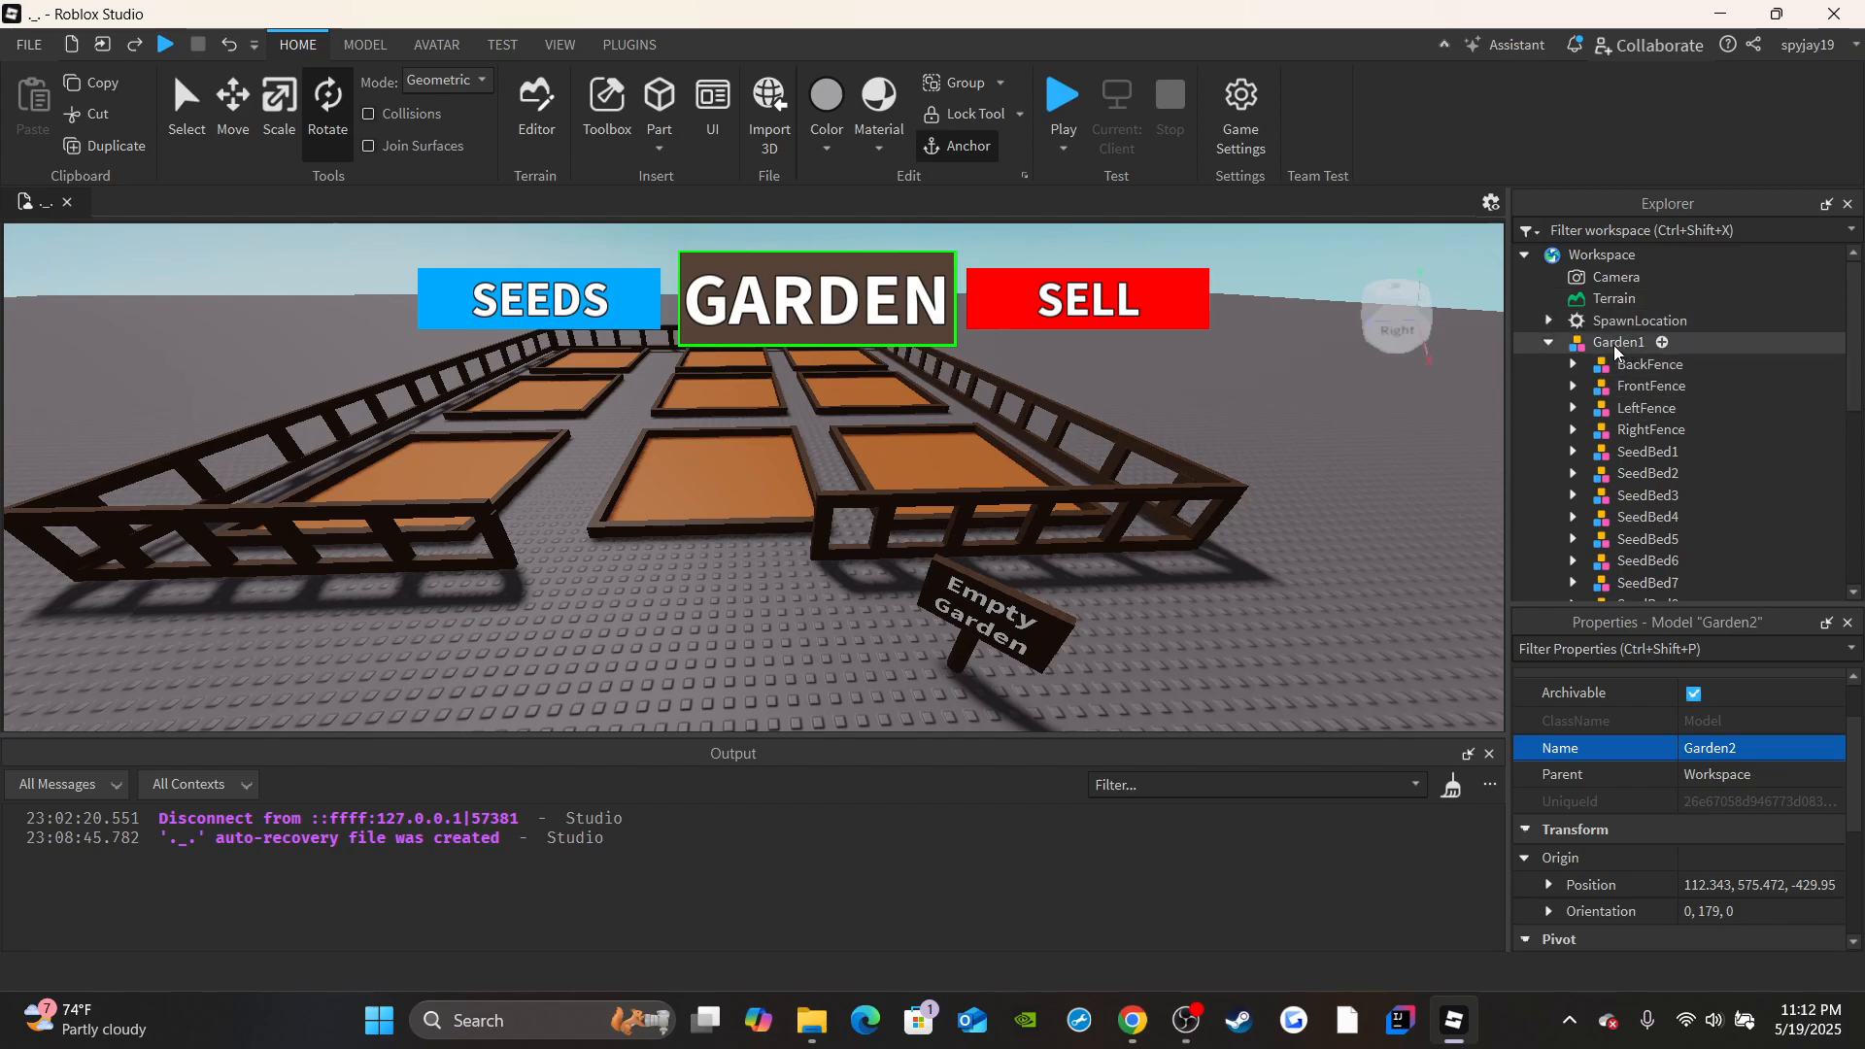
{"action": "left_click", "coordinate": [1662, 342]}
{"action": "type", "text": "s"}
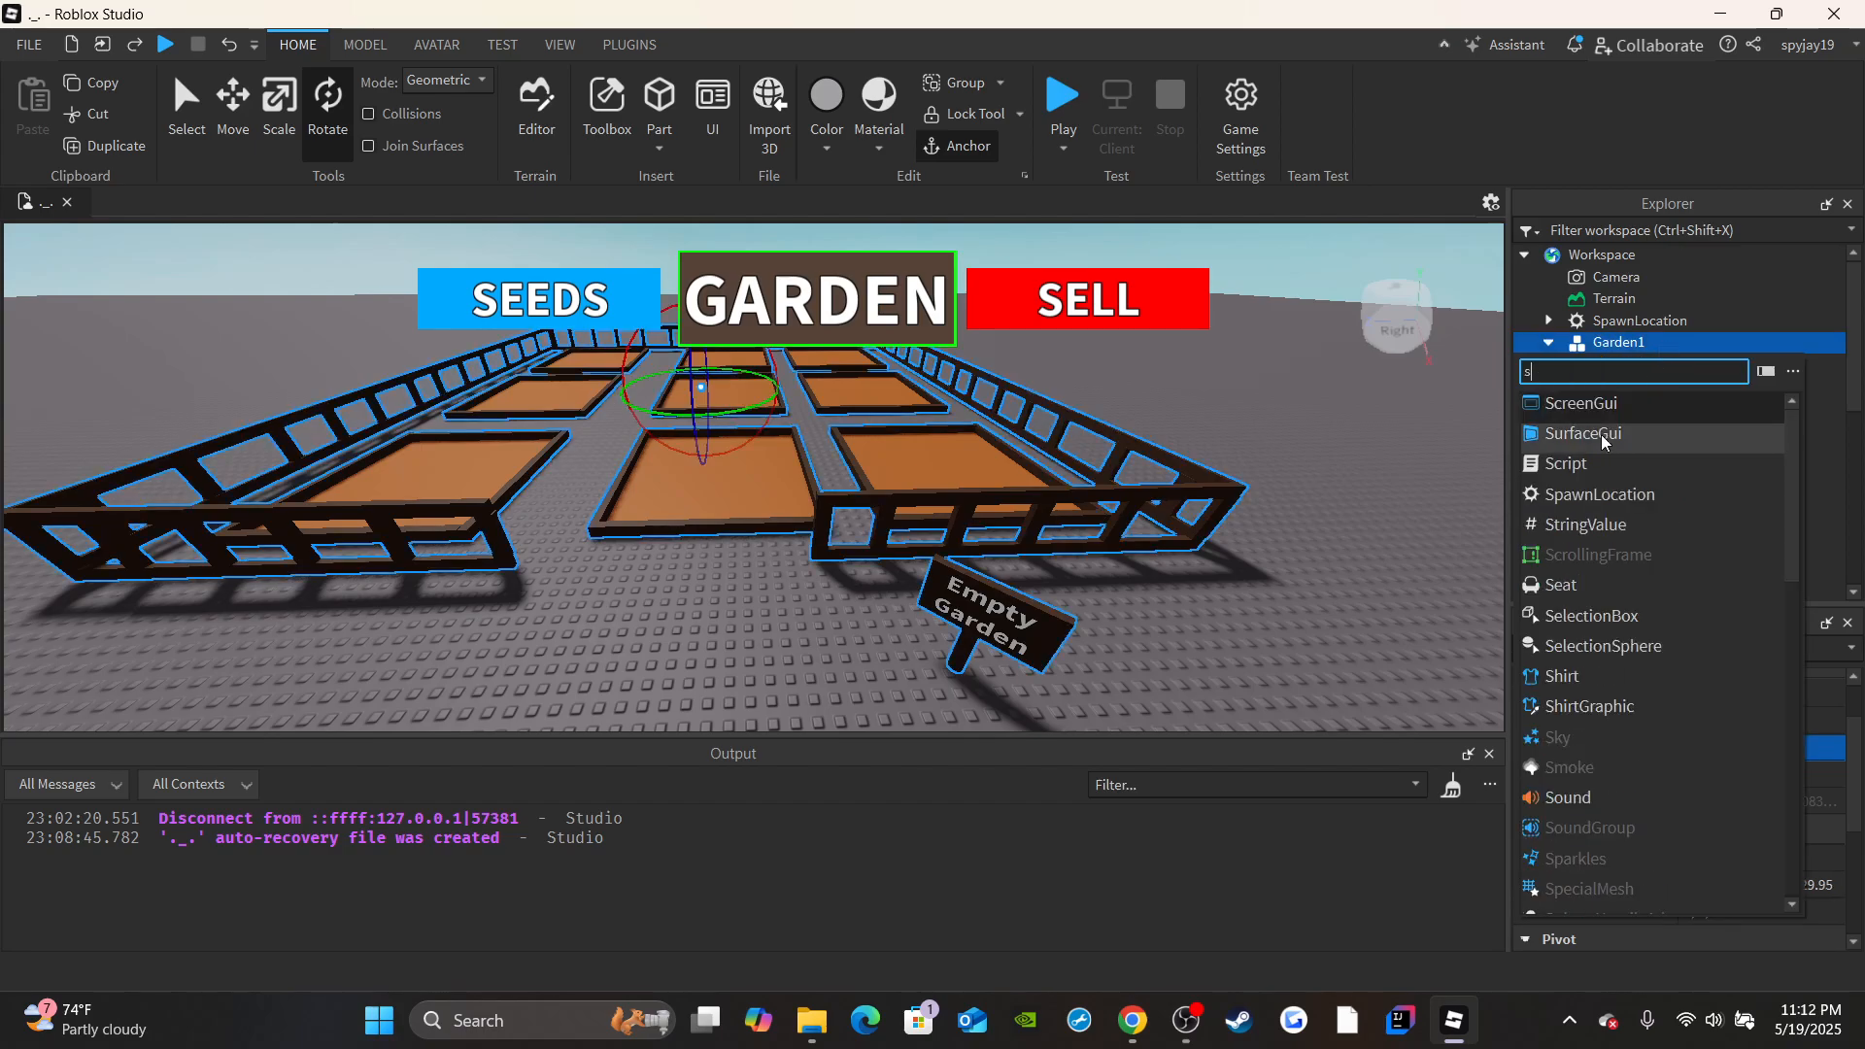
{"action": "type", "text": "tr"}
{"action": "left_click", "coordinate": [1588, 408]}
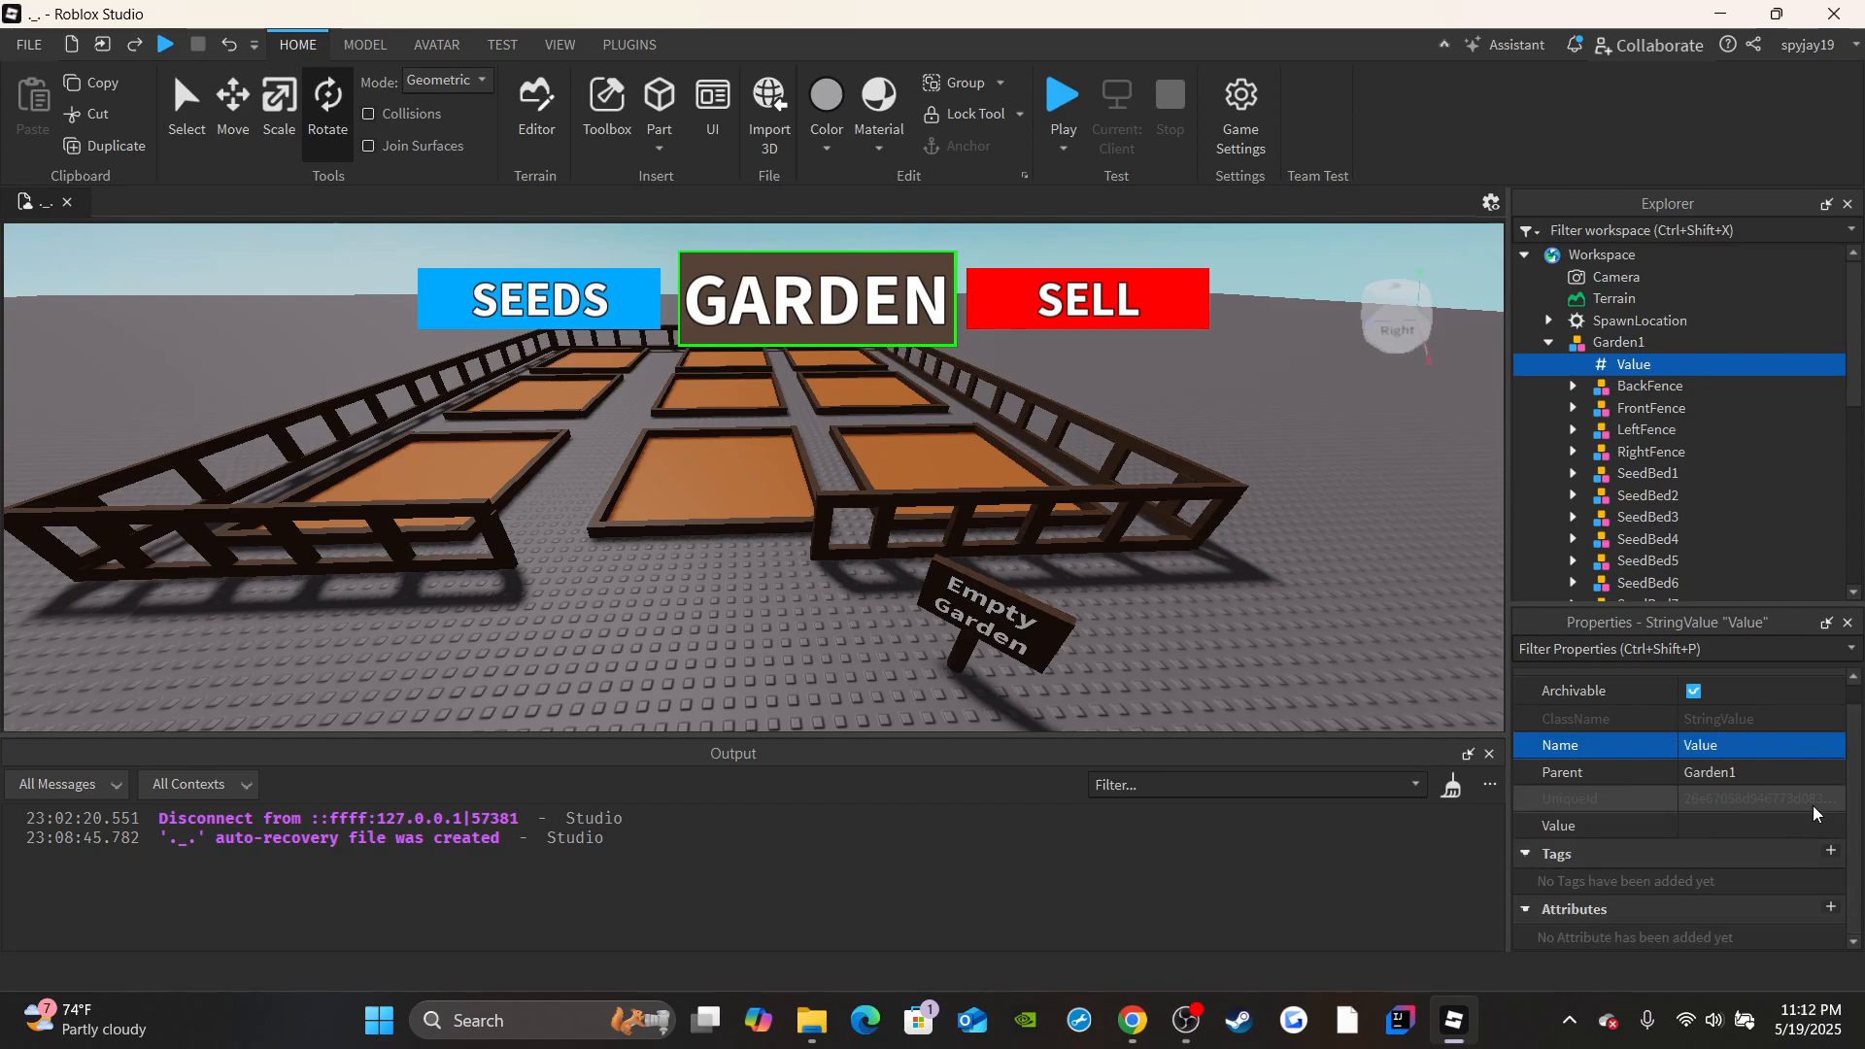
{"action": "left_click", "coordinate": [1741, 748]}
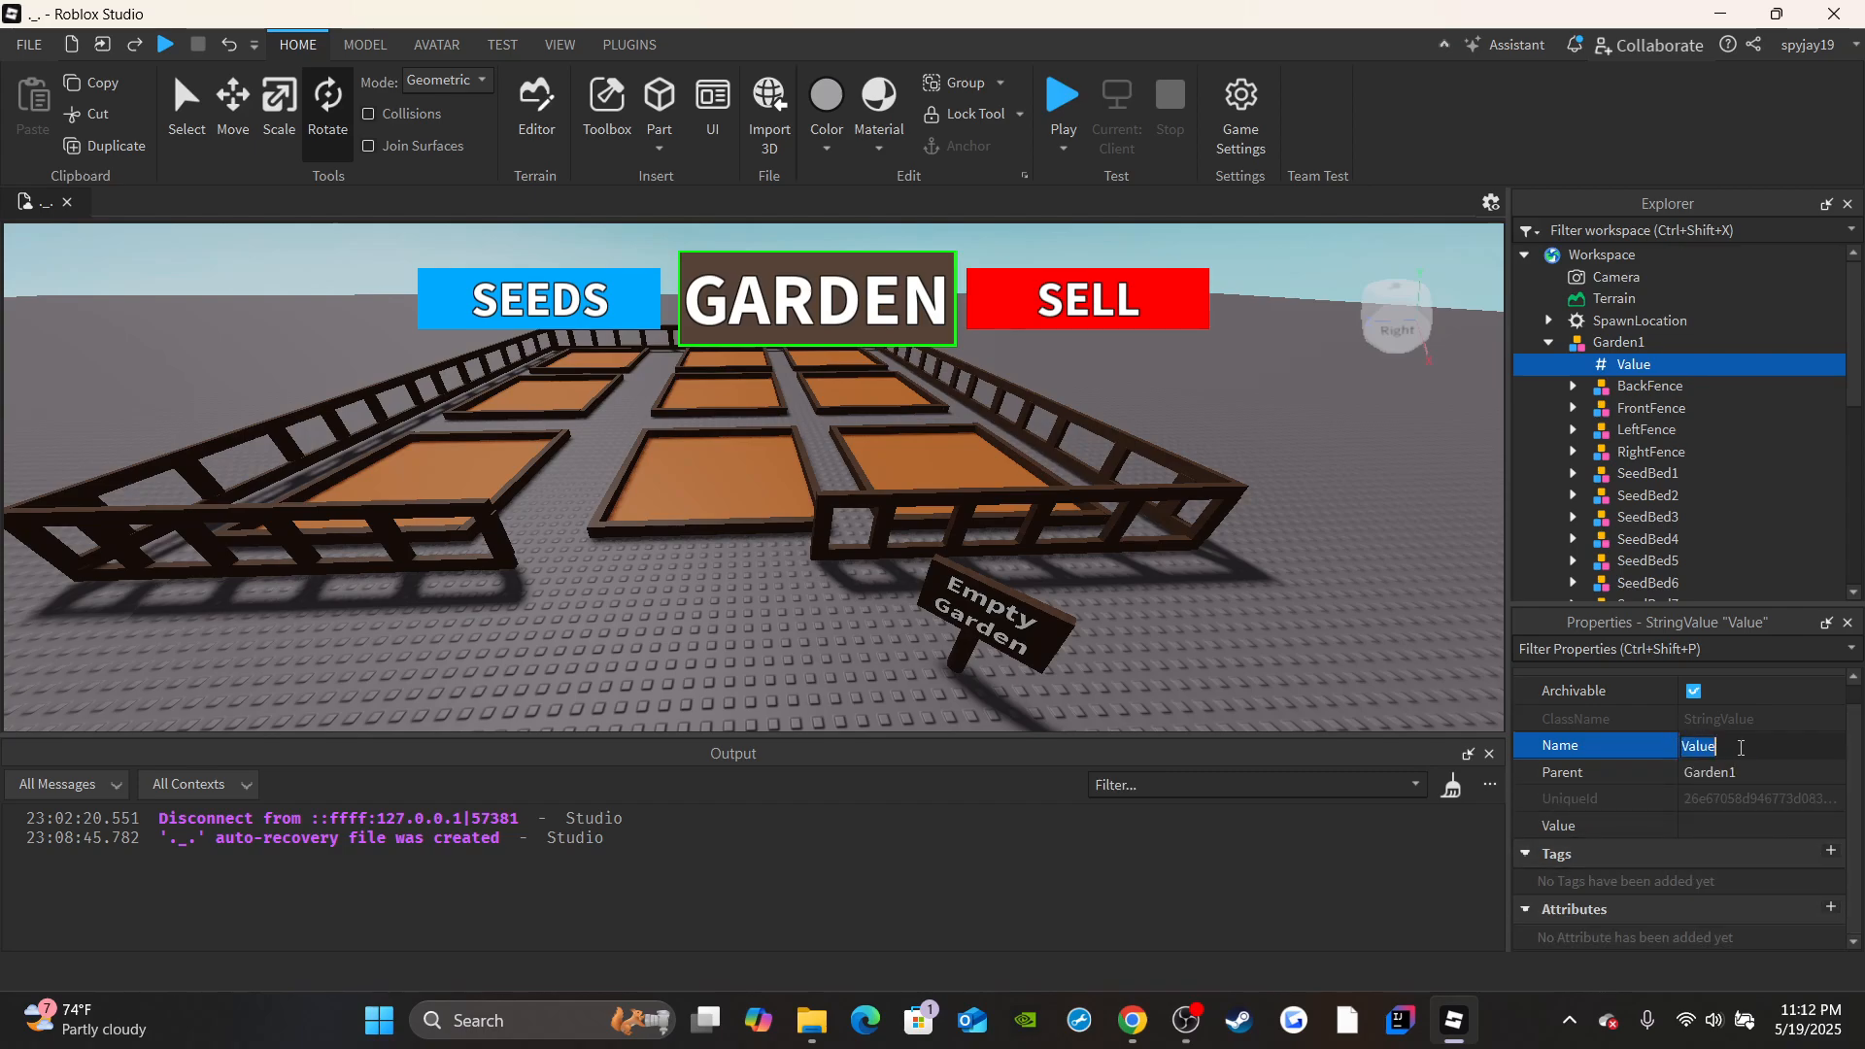
{"action": "type", "text": "Owner"}
{"action": "key", "text": "Return"}
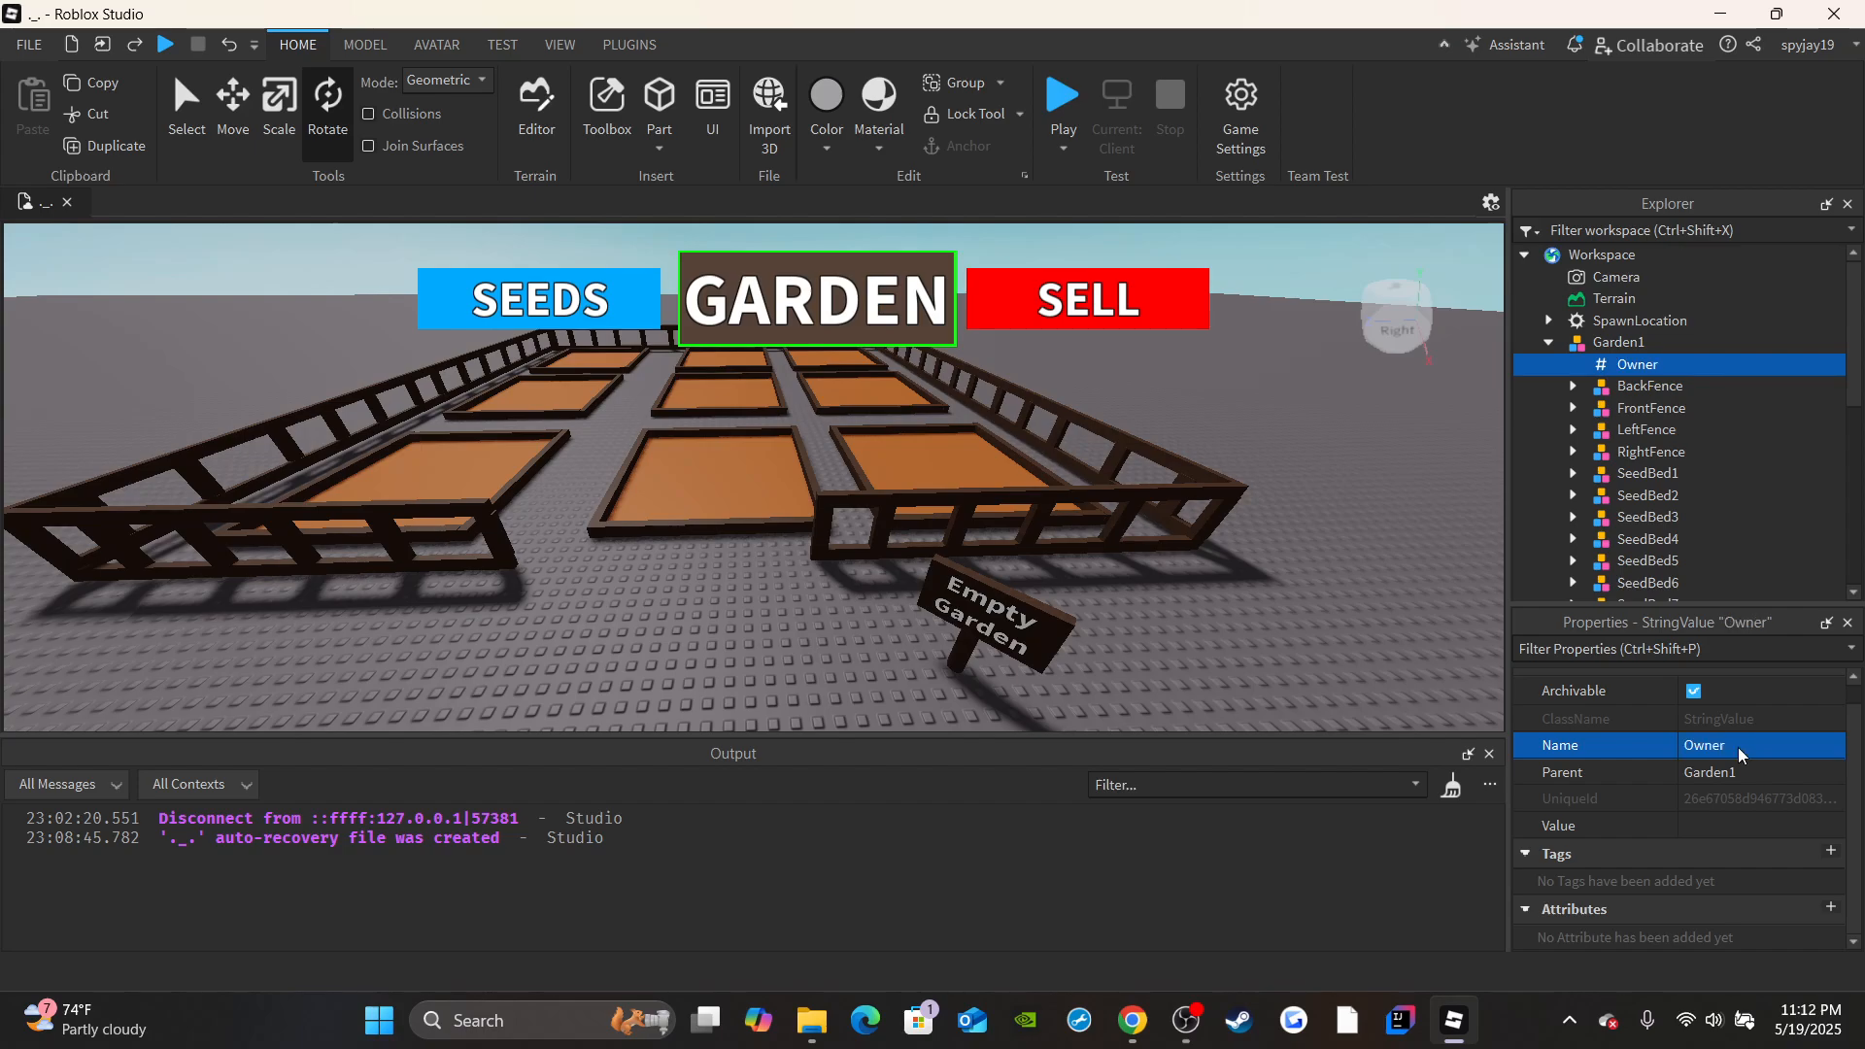
{"action": "left_click", "coordinate": [1714, 826]}
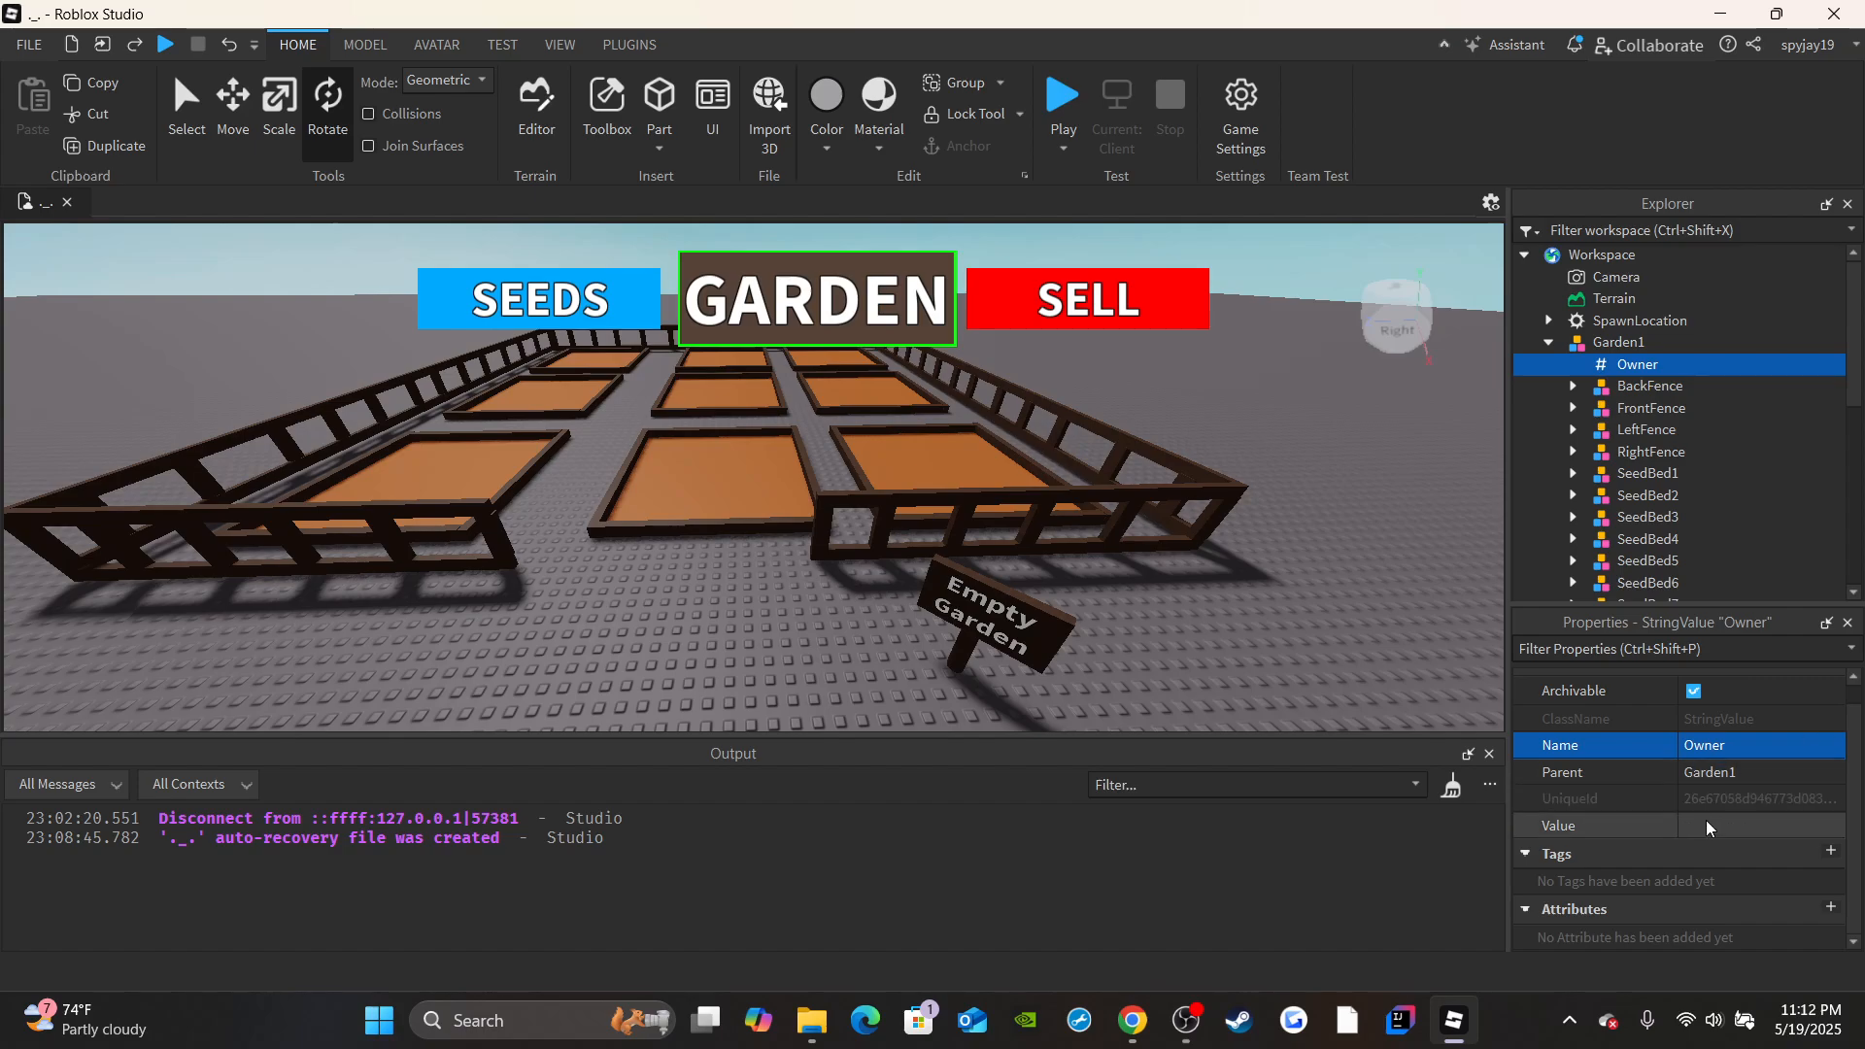
{"action": "type", "text": "None"}
{"action": "key", "text": "Return"}
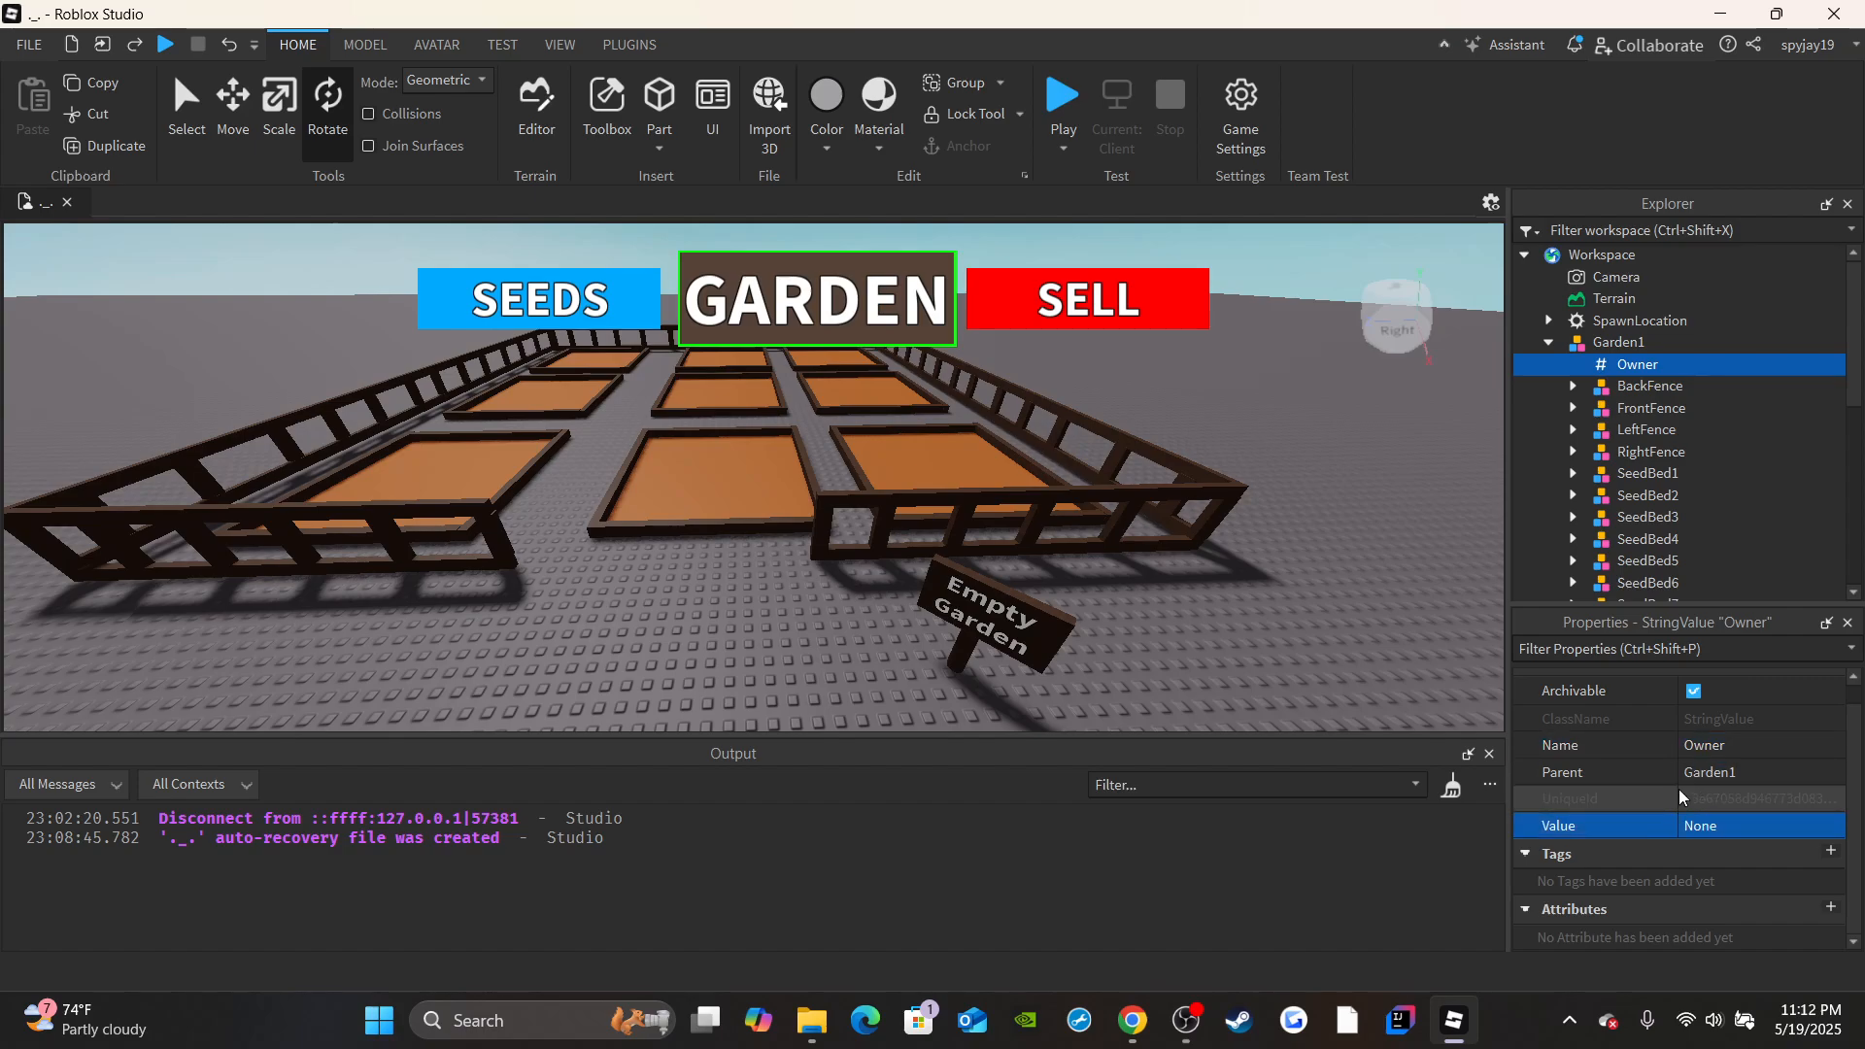
Duplicate the Owner value and move the copy into the Garden2 model.
{"action": "left_click", "coordinate": [107, 148]}
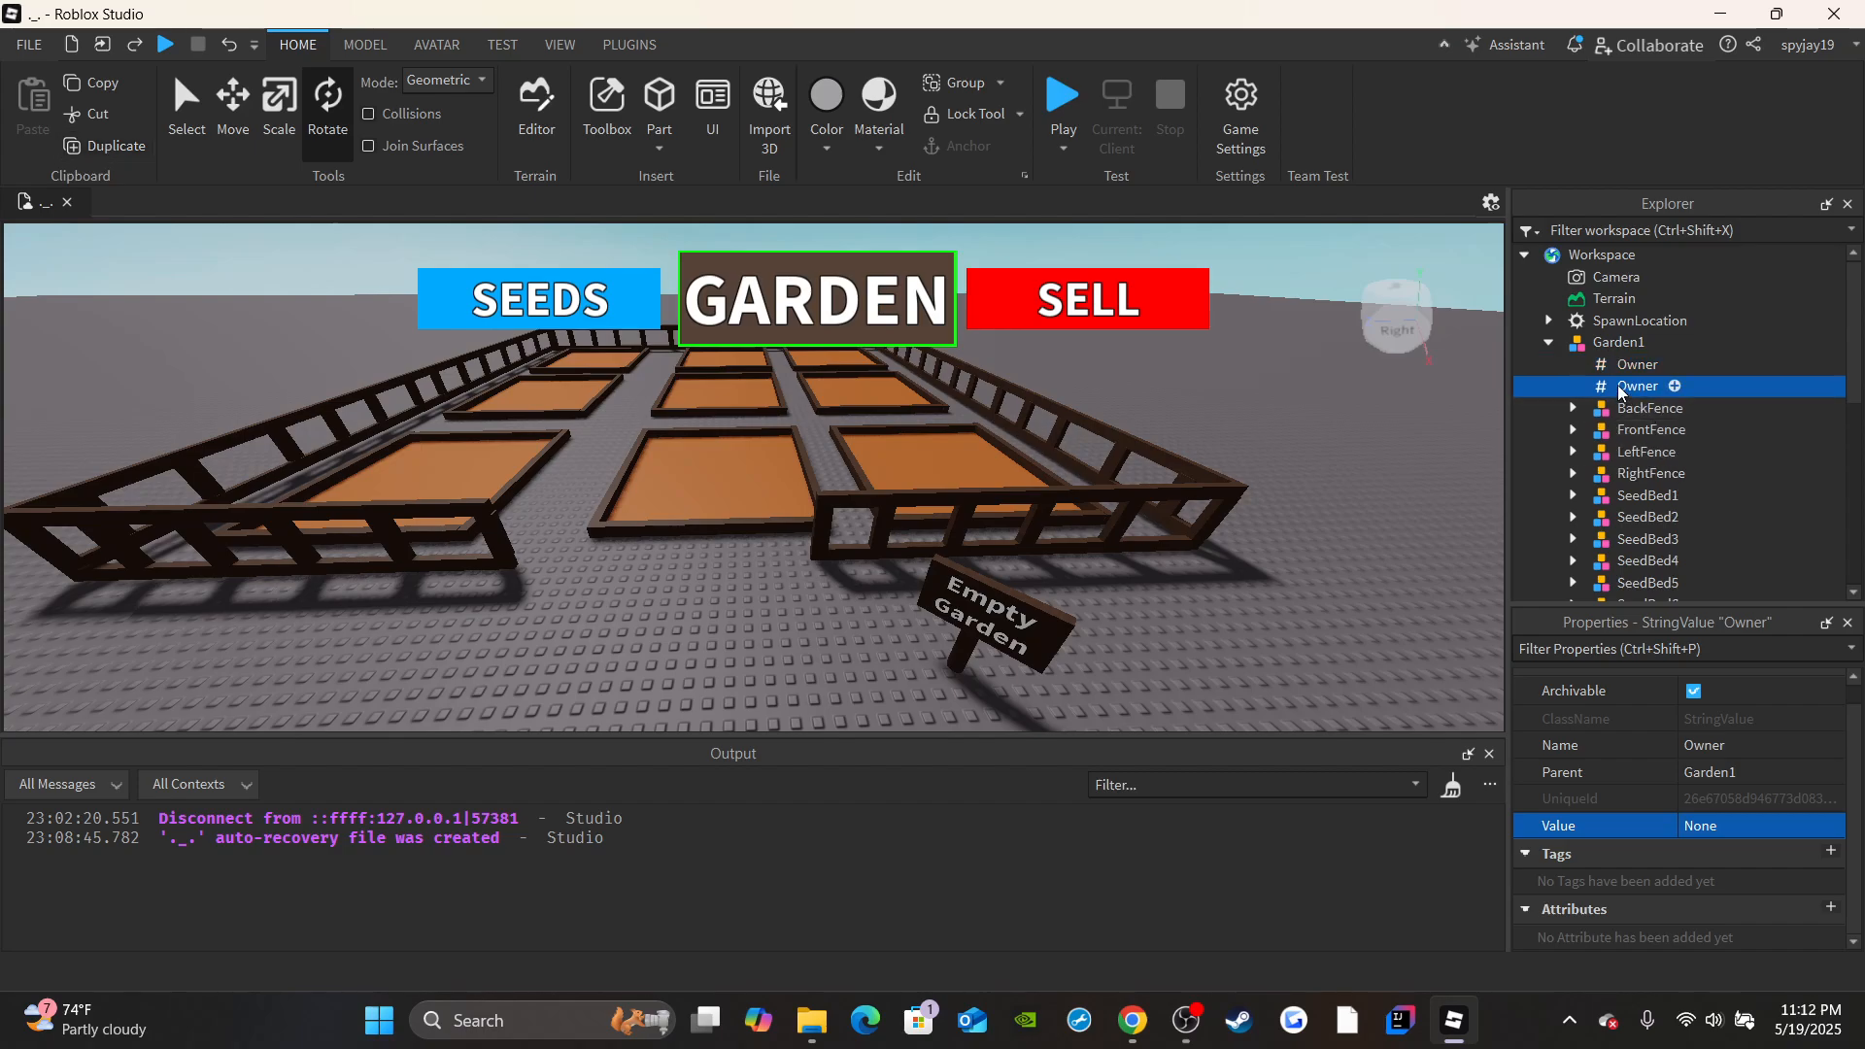
{"action": "mouse_move", "coordinate": [1621, 390]}
{"action": "left_mouse_down"}
{"action": "mouse_move", "coordinate": [1808, 411]}
{"action": "mouse_move", "coordinate": [1728, 490]}
{"action": "mouse_move", "coordinate": [1614, 405]}
{"action": "left_mouse_up"}
{"action": "scroll", "coordinate": [1767, 437], "scroll_direction": "down", "scroll_amount": 5}
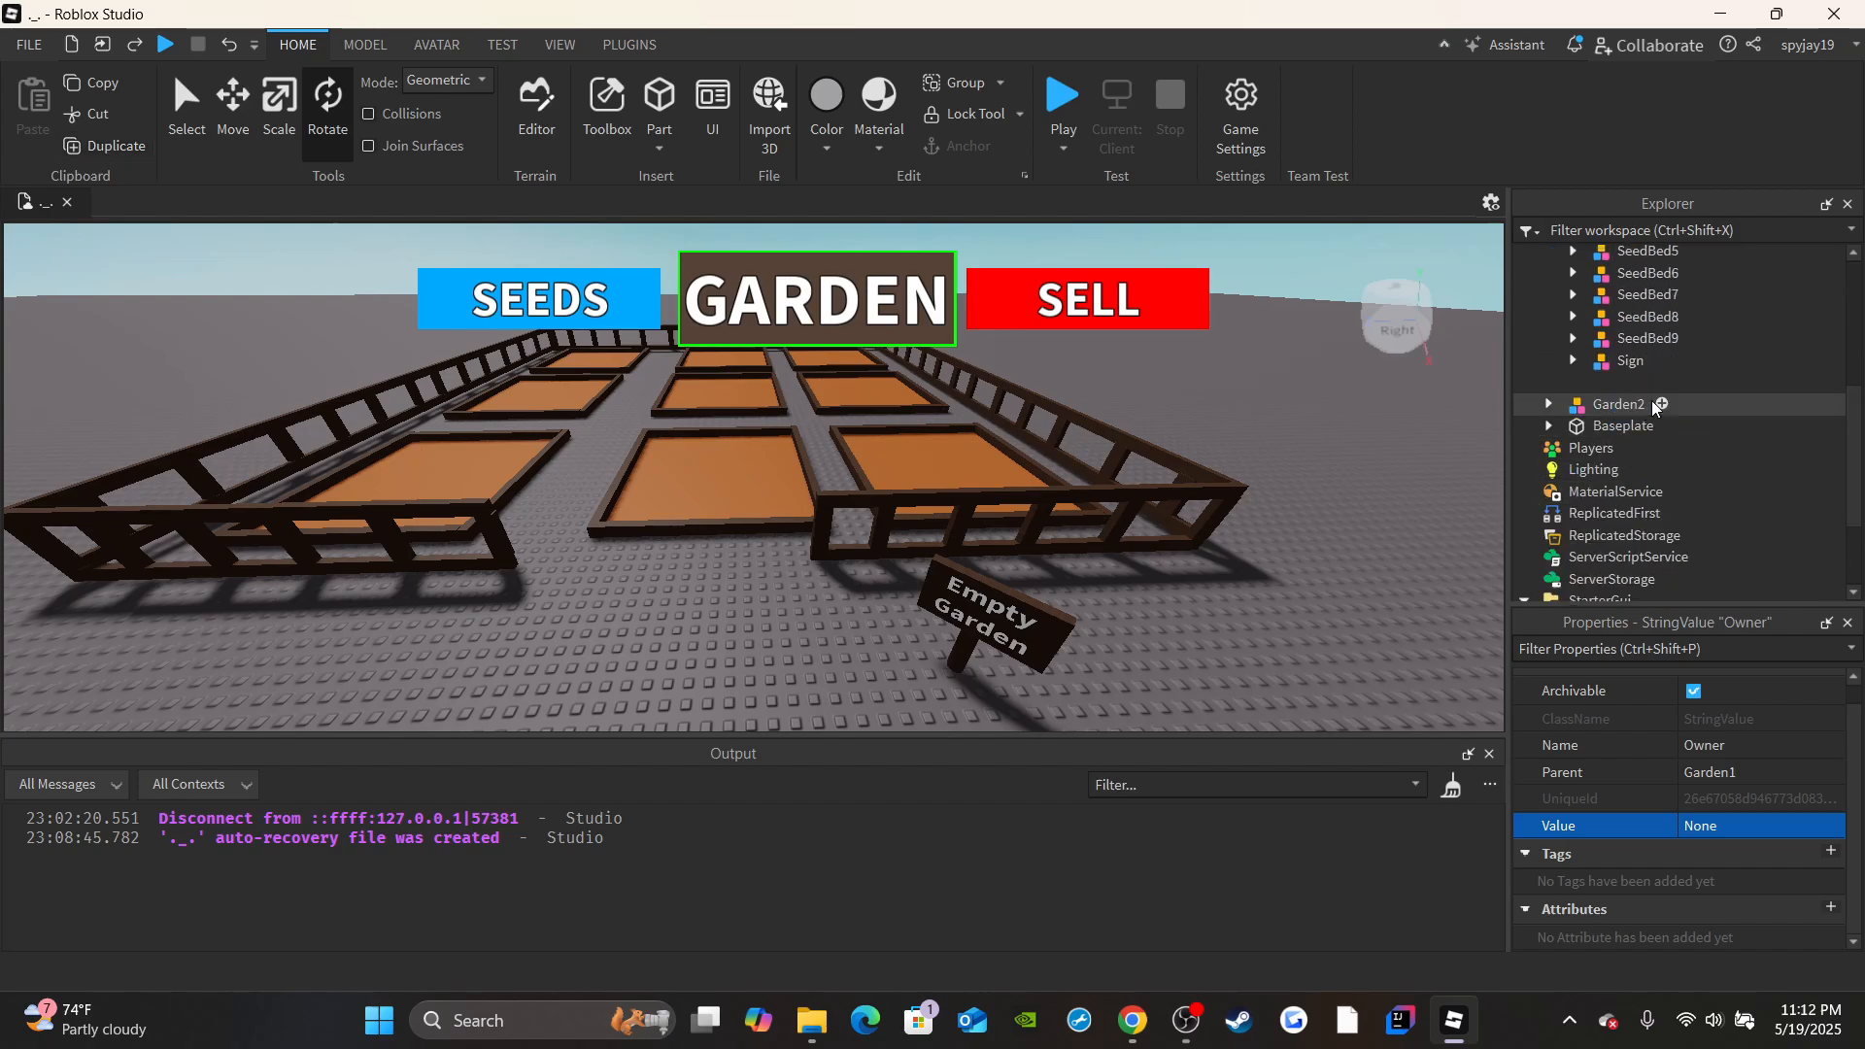
{"action": "scroll", "coordinate": [1564, 456], "scroll_direction": "up", "scroll_amount": 2}
{"action": "scroll", "coordinate": [1683, 418], "scroll_direction": "up", "scroll_amount": 4}
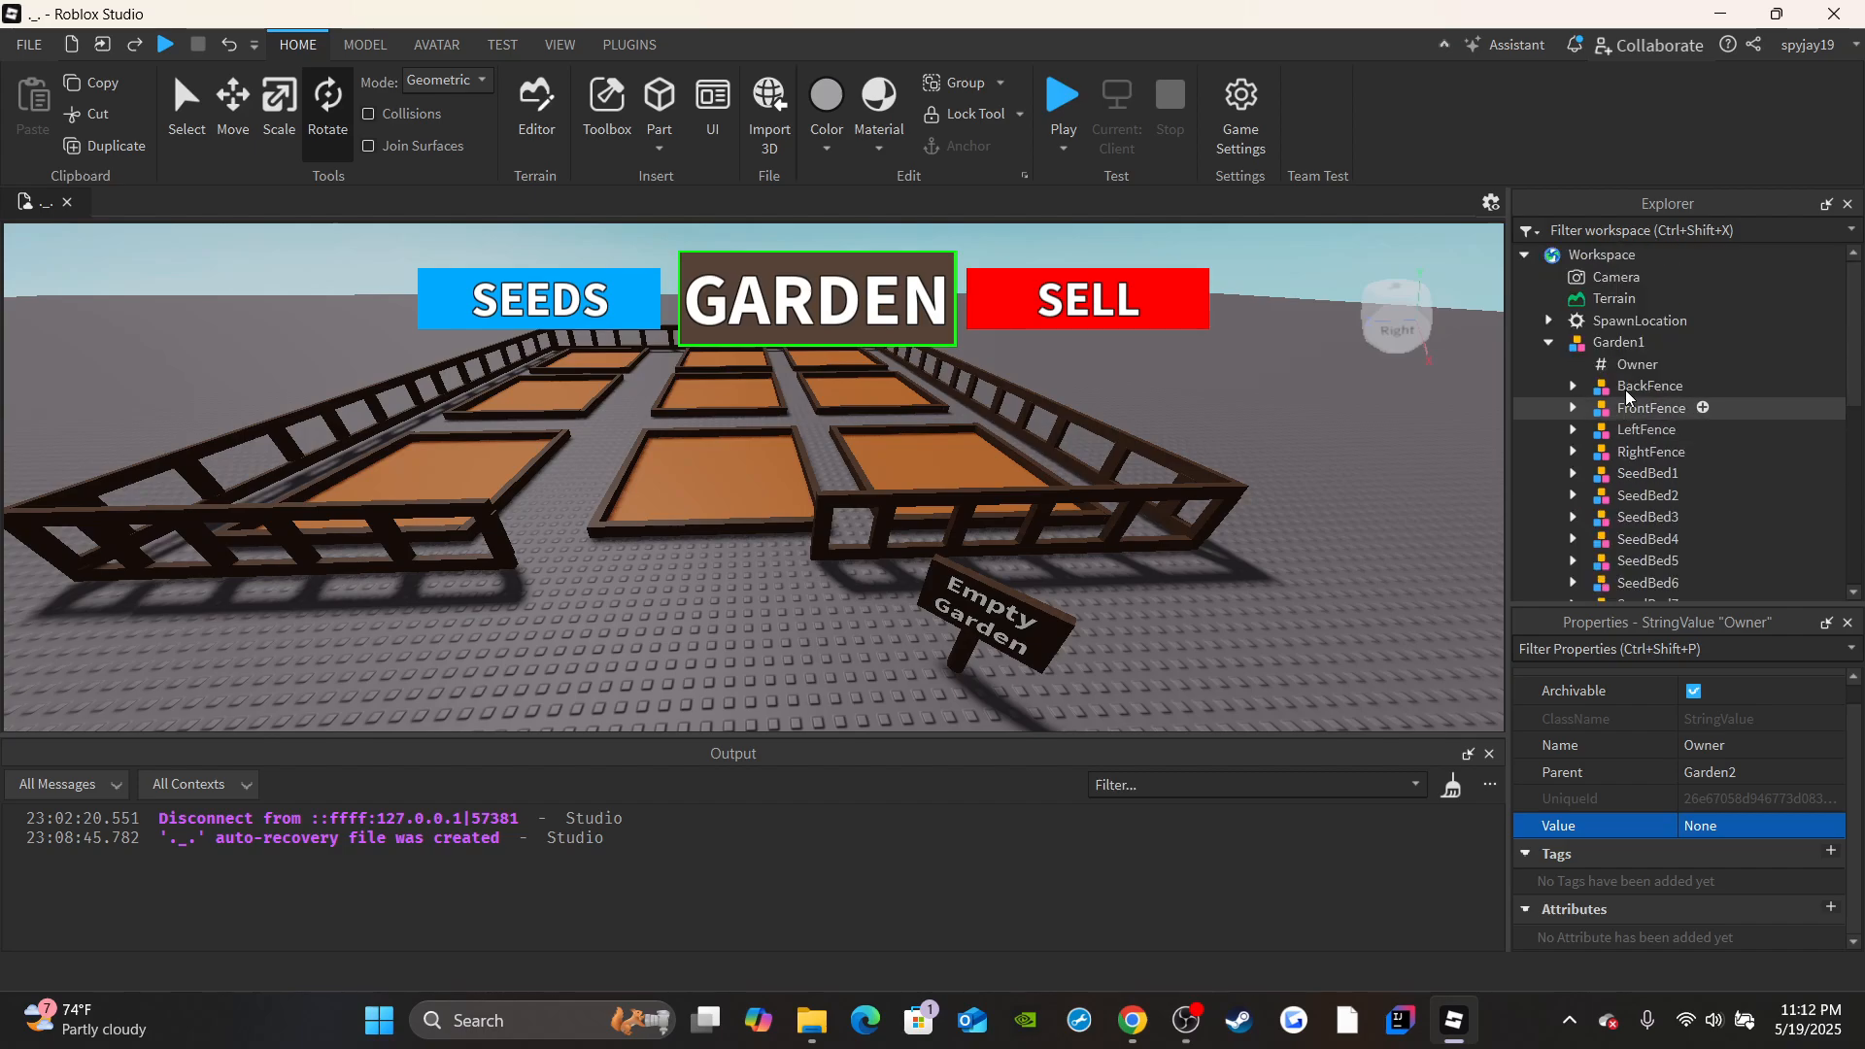
{"action": "left_click", "coordinate": [1549, 342]}
Examine both gardens, their Empty Garden signs and the spawn location from several angles.
{"action": "right_click_drag", "start_coordinate": [1005, 437], "coordinate": [1262, 521]}
{"action": "left_click", "coordinate": [1033, 462]}
{"action": "scroll", "coordinate": [1049, 515], "scroll_direction": "down", "scroll_amount": 5}
{"action": "scroll", "coordinate": [1262, 521], "scroll_direction": "down", "scroll_amount": 4}
{"action": "right_click_drag", "start_coordinate": [814, 524], "coordinate": [799, 489]}
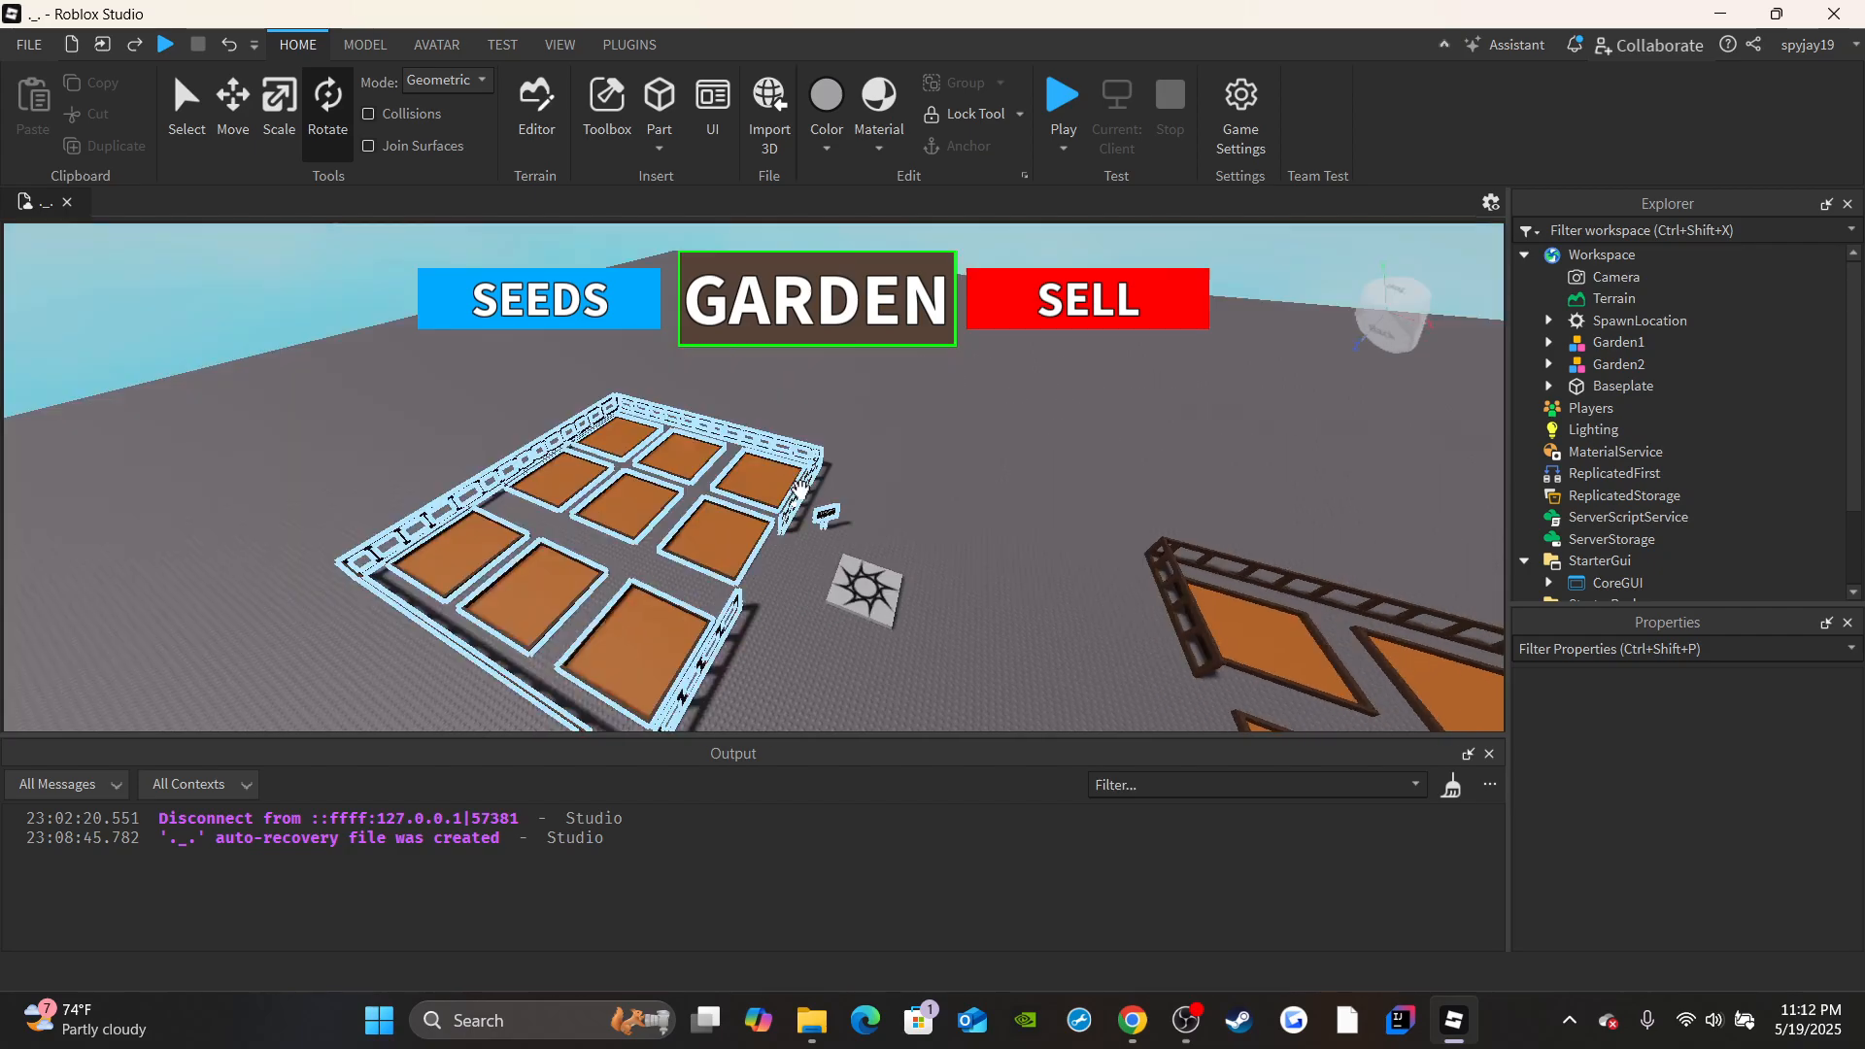
{"action": "scroll", "coordinate": [798, 489], "scroll_direction": "up", "scroll_amount": 10}
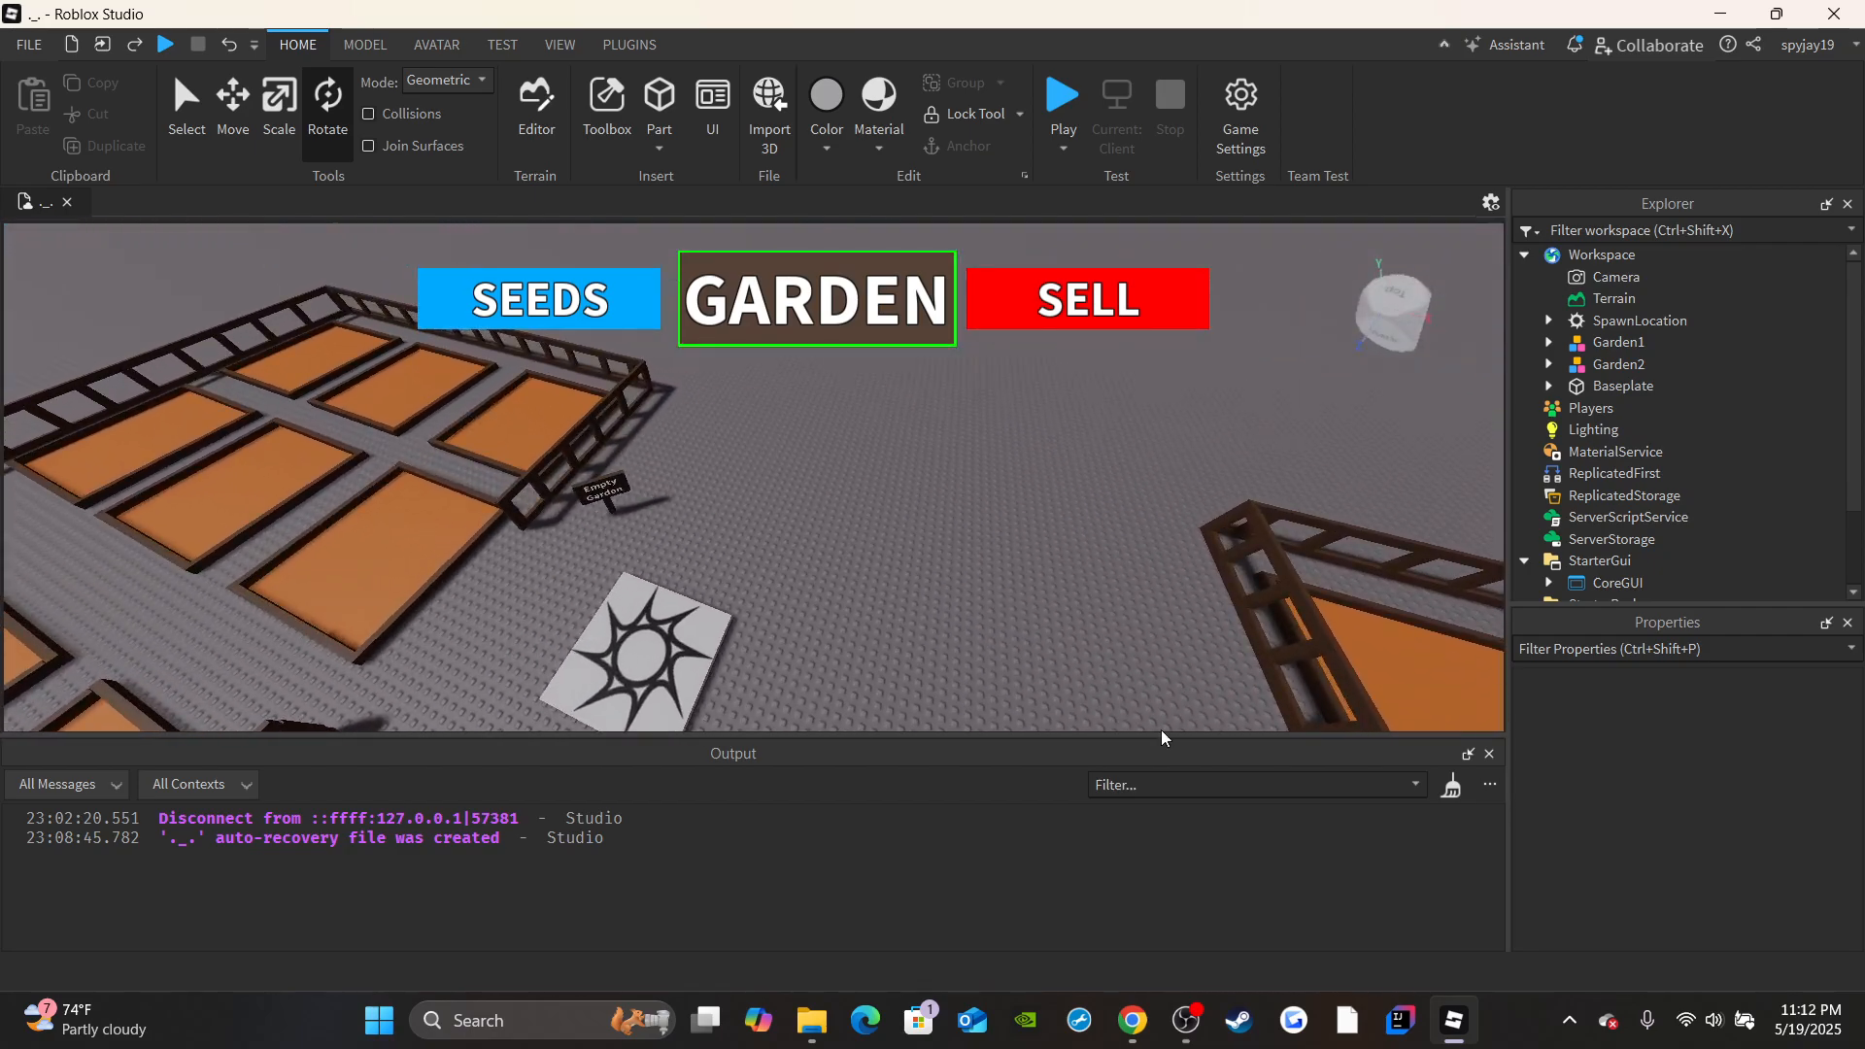
{"action": "left_click", "coordinate": [1186, 1020]}
{"action": "left_click", "coordinate": [1186, 1020]}
{"action": "right_click_drag", "start_coordinate": [1261, 686], "coordinate": [1194, 597]}
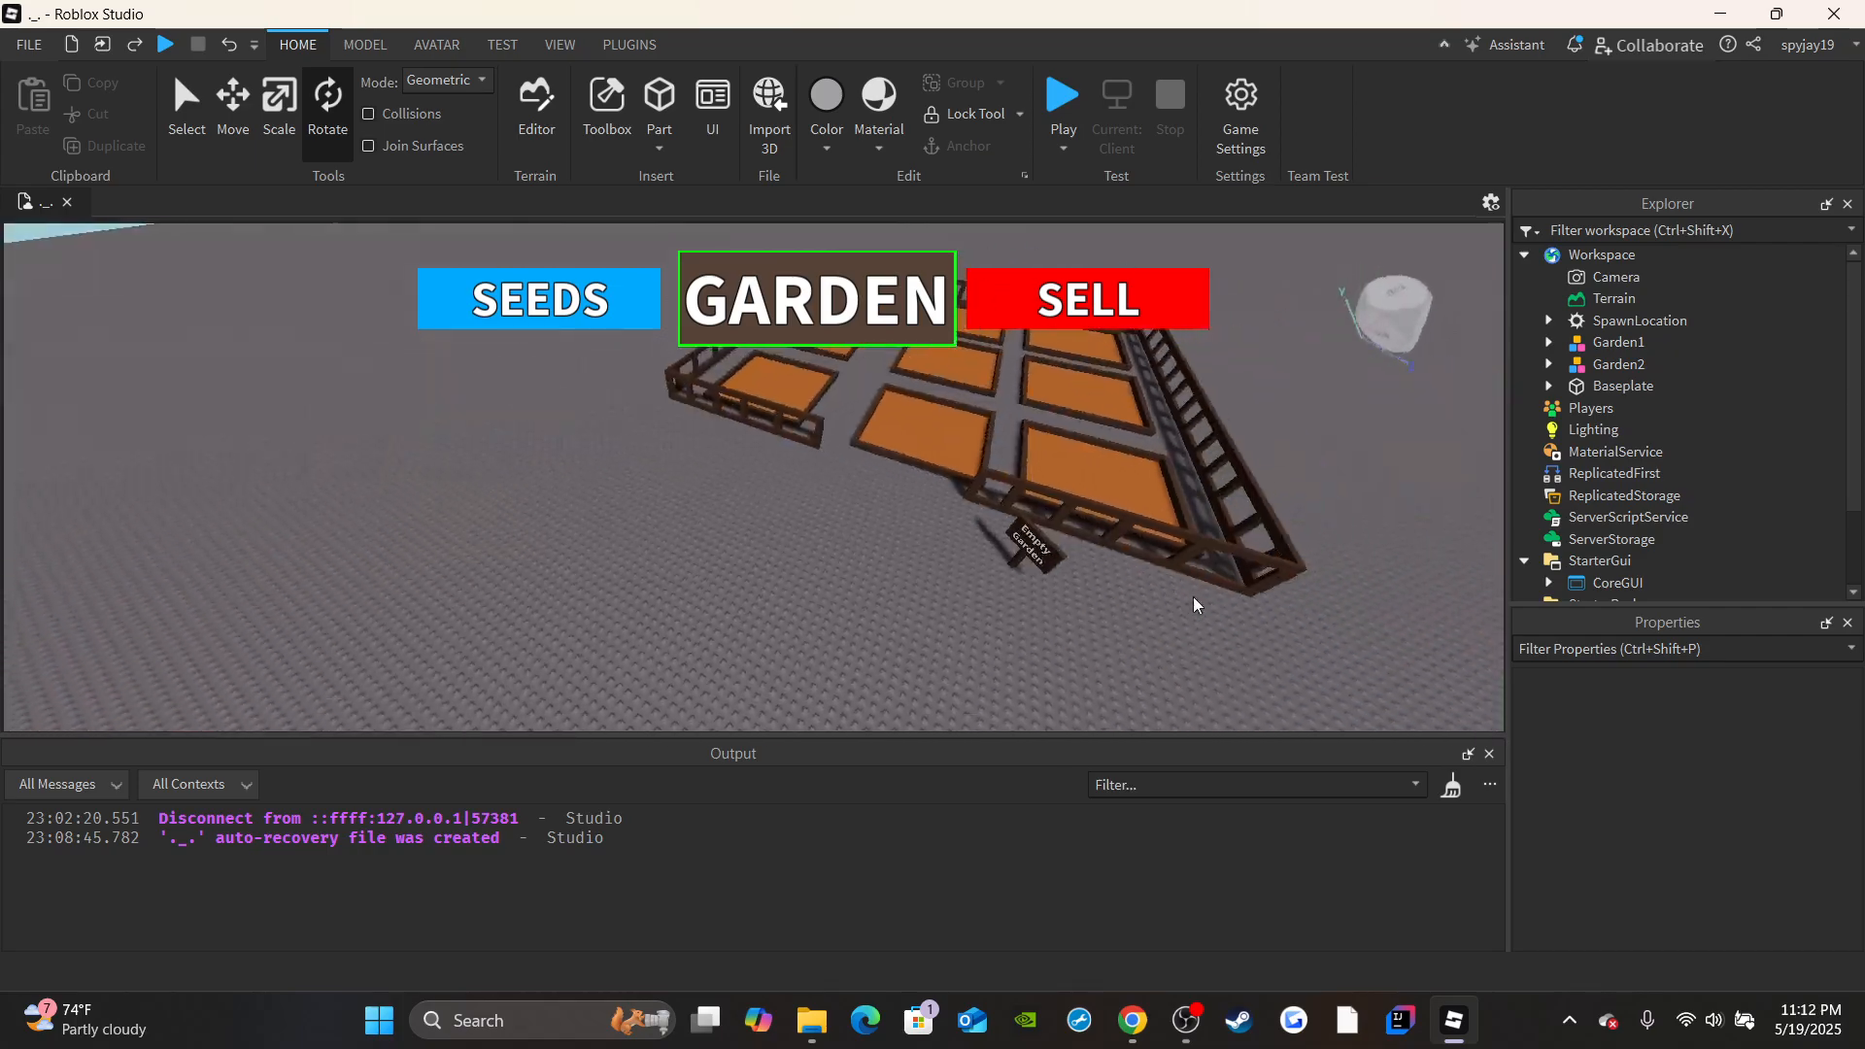
{"action": "right_click_drag", "start_coordinate": [834, 542], "coordinate": [718, 515]}
{"action": "right_click_drag", "start_coordinate": [847, 461], "coordinate": [892, 411]}
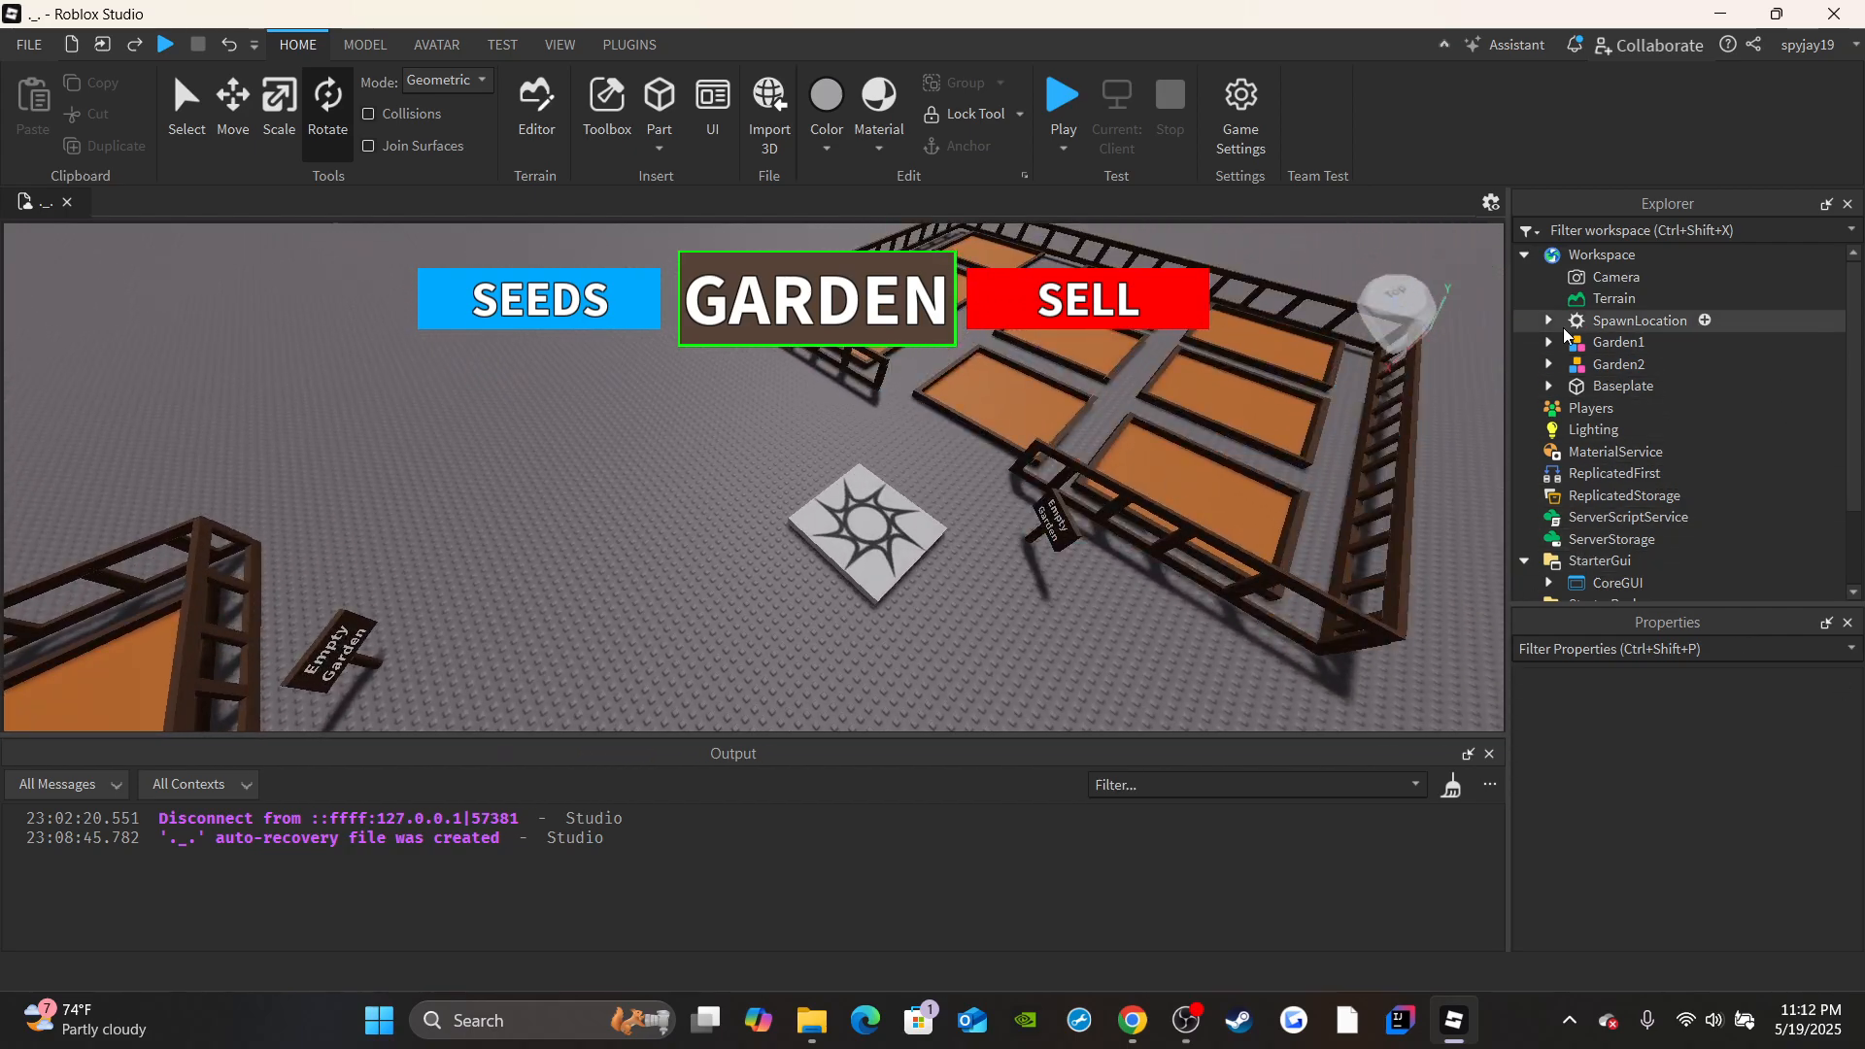
{"action": "right_click_drag", "start_coordinate": [1156, 448], "coordinate": [1166, 444]}
{"action": "scroll", "coordinate": [1651, 485], "scroll_direction": "down", "scroll_amount": 3}
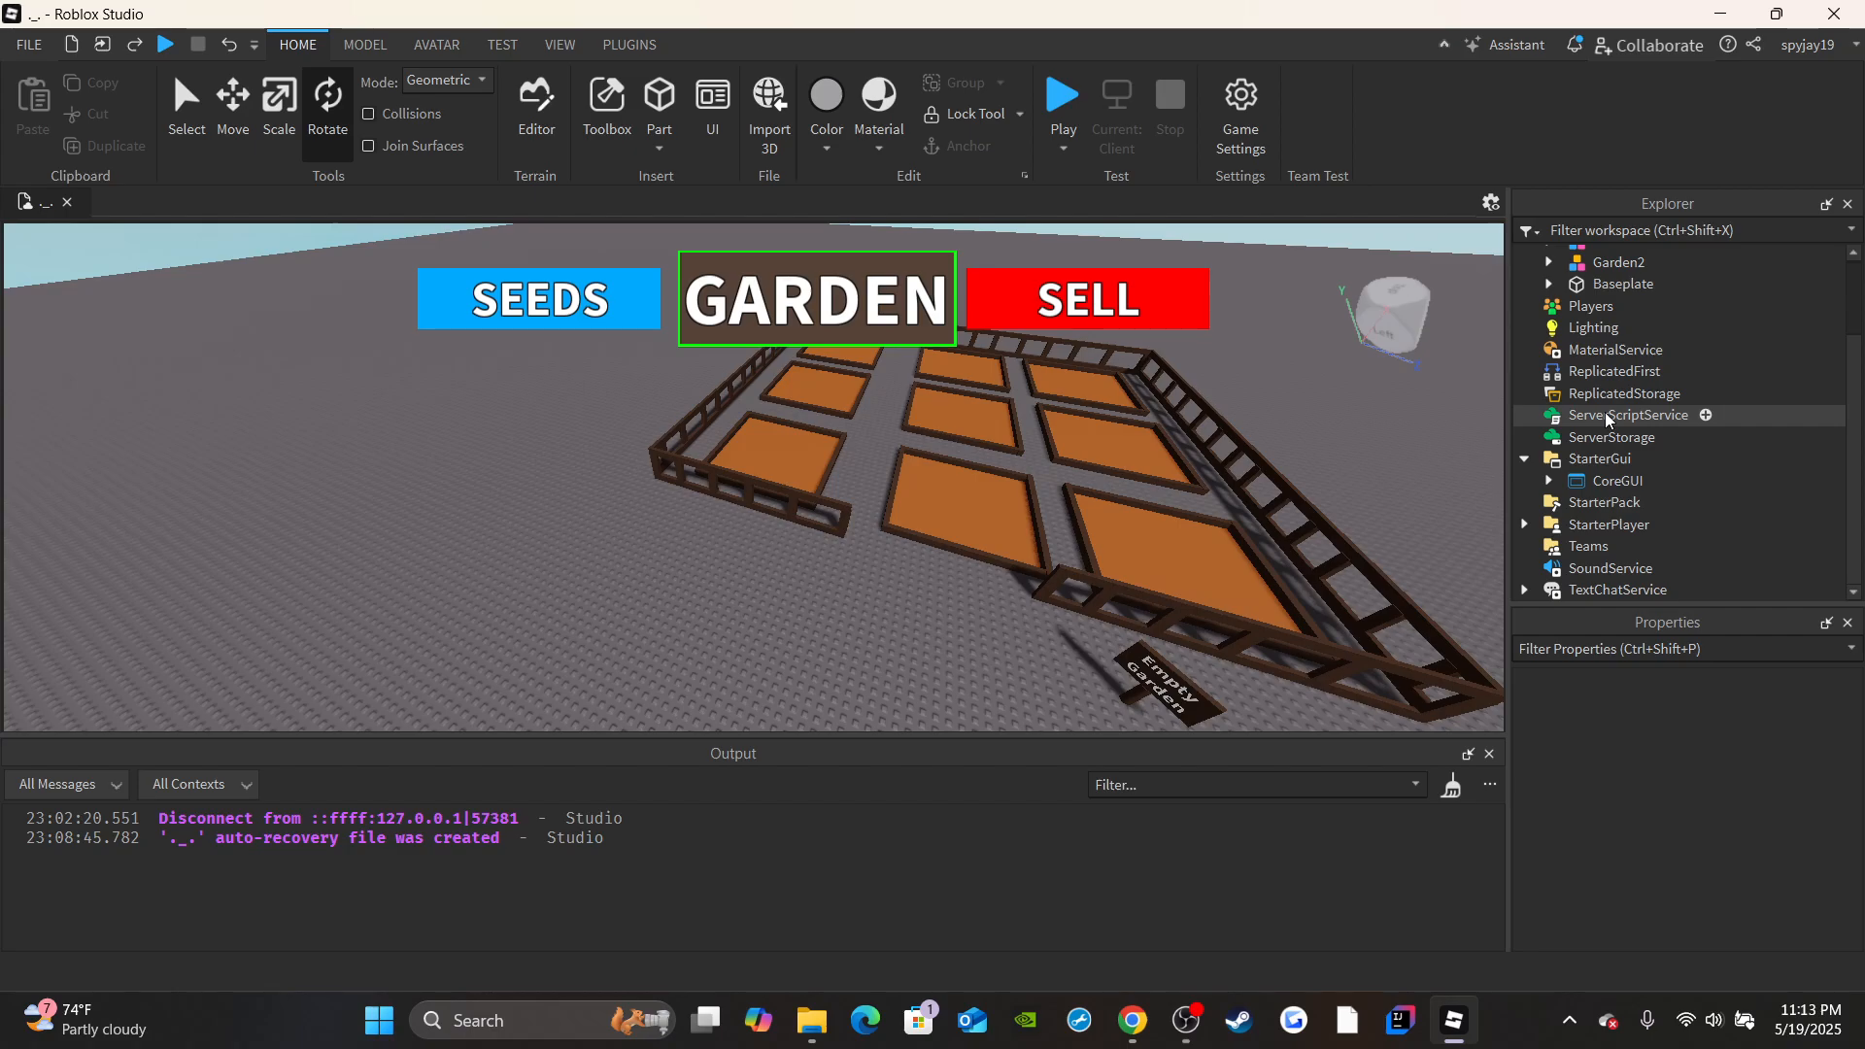
{"action": "right_click_drag", "start_coordinate": [1286, 382], "coordinate": [1294, 394]}
{"action": "scroll", "coordinate": [1056, 519], "scroll_direction": "up", "scroll_amount": 3}
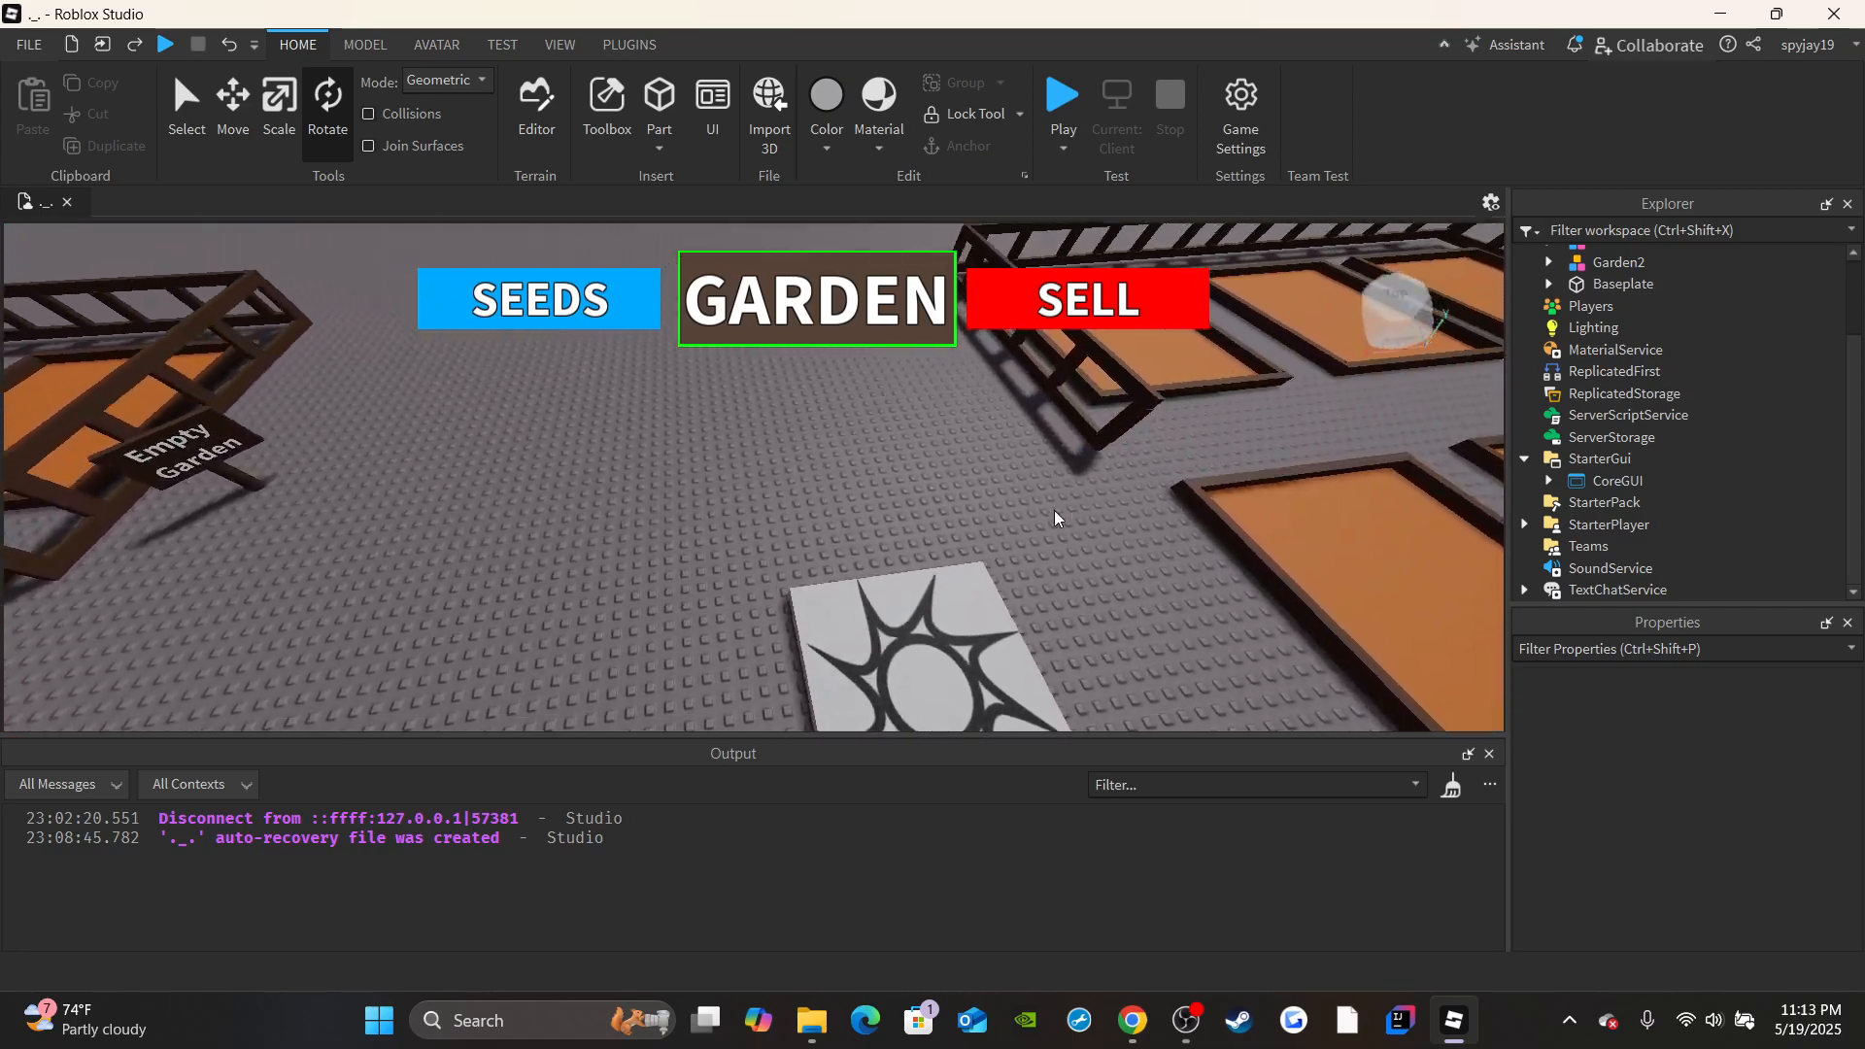
{"action": "right_click_drag", "start_coordinate": [1055, 519], "coordinate": [1040, 467]}
{"action": "scroll", "coordinate": [989, 483], "scroll_direction": "down", "scroll_amount": 2}
{"action": "scroll", "coordinate": [972, 495], "scroll_direction": "up", "scroll_amount": 1}
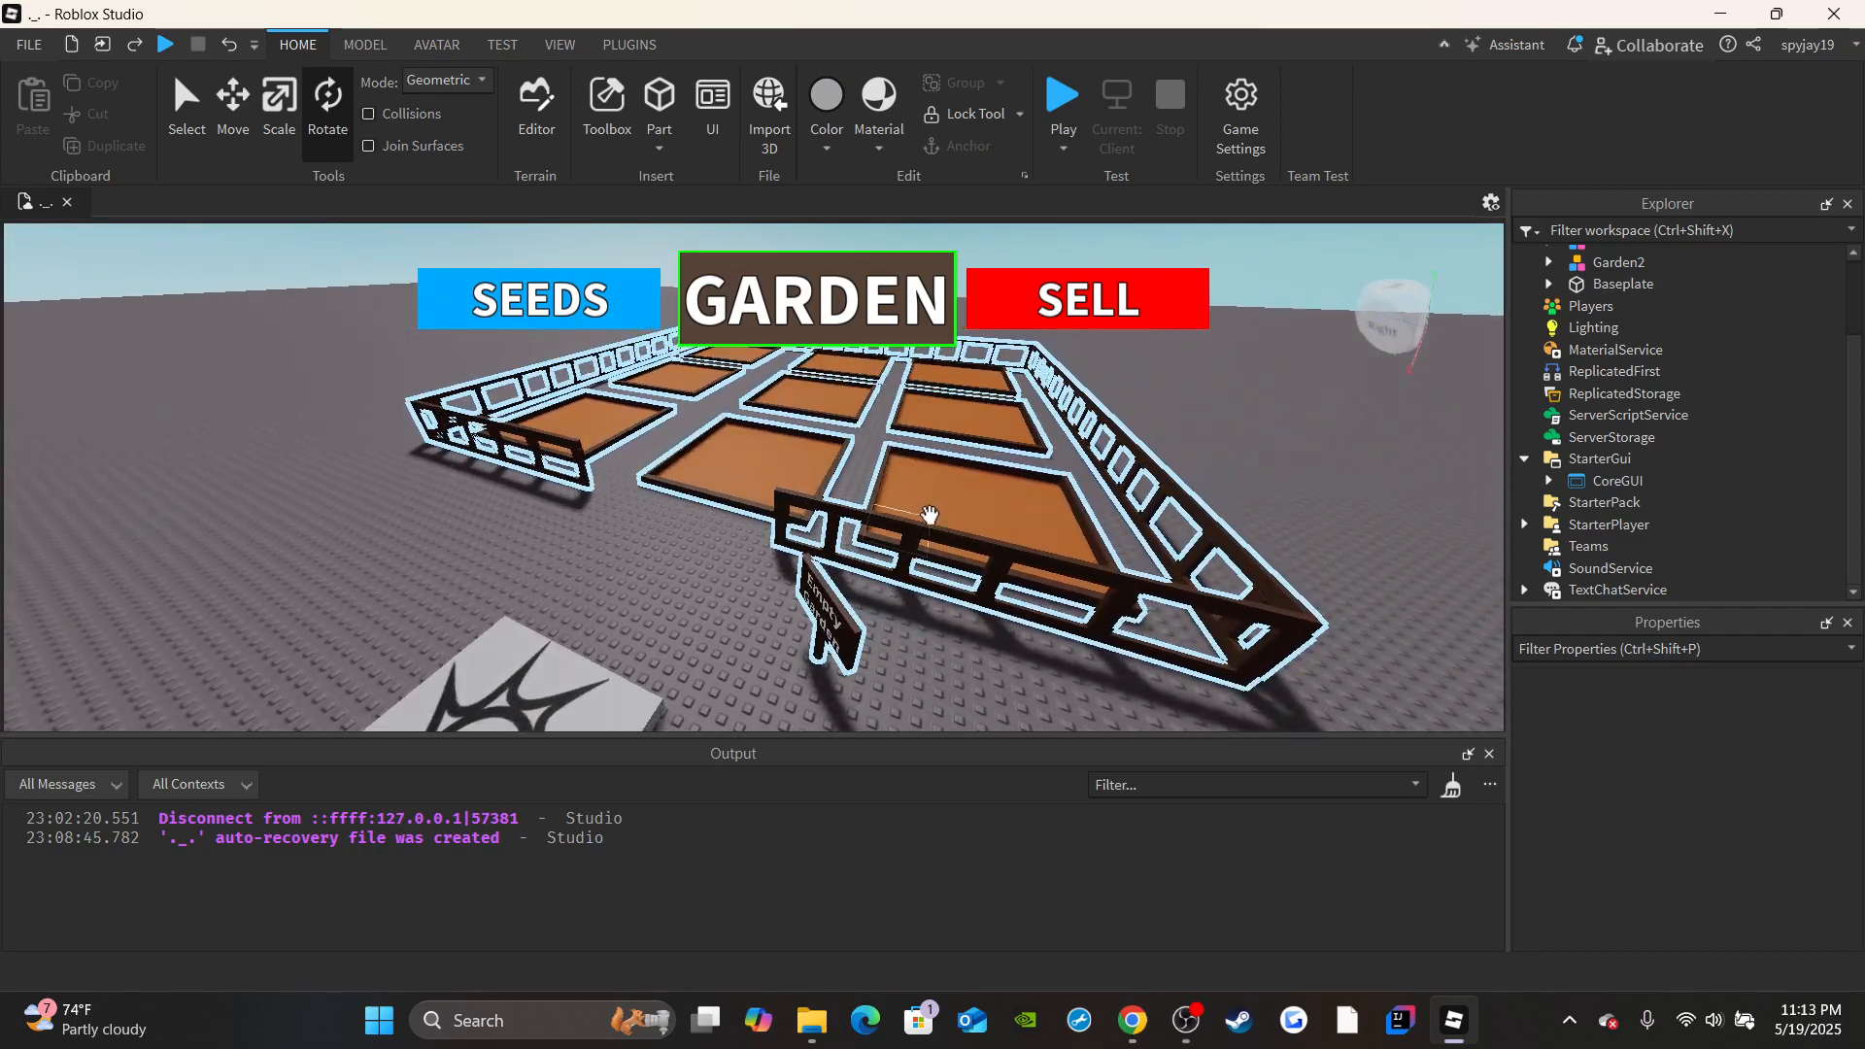
{"action": "scroll", "coordinate": [886, 586], "scroll_direction": "up", "scroll_amount": 4}
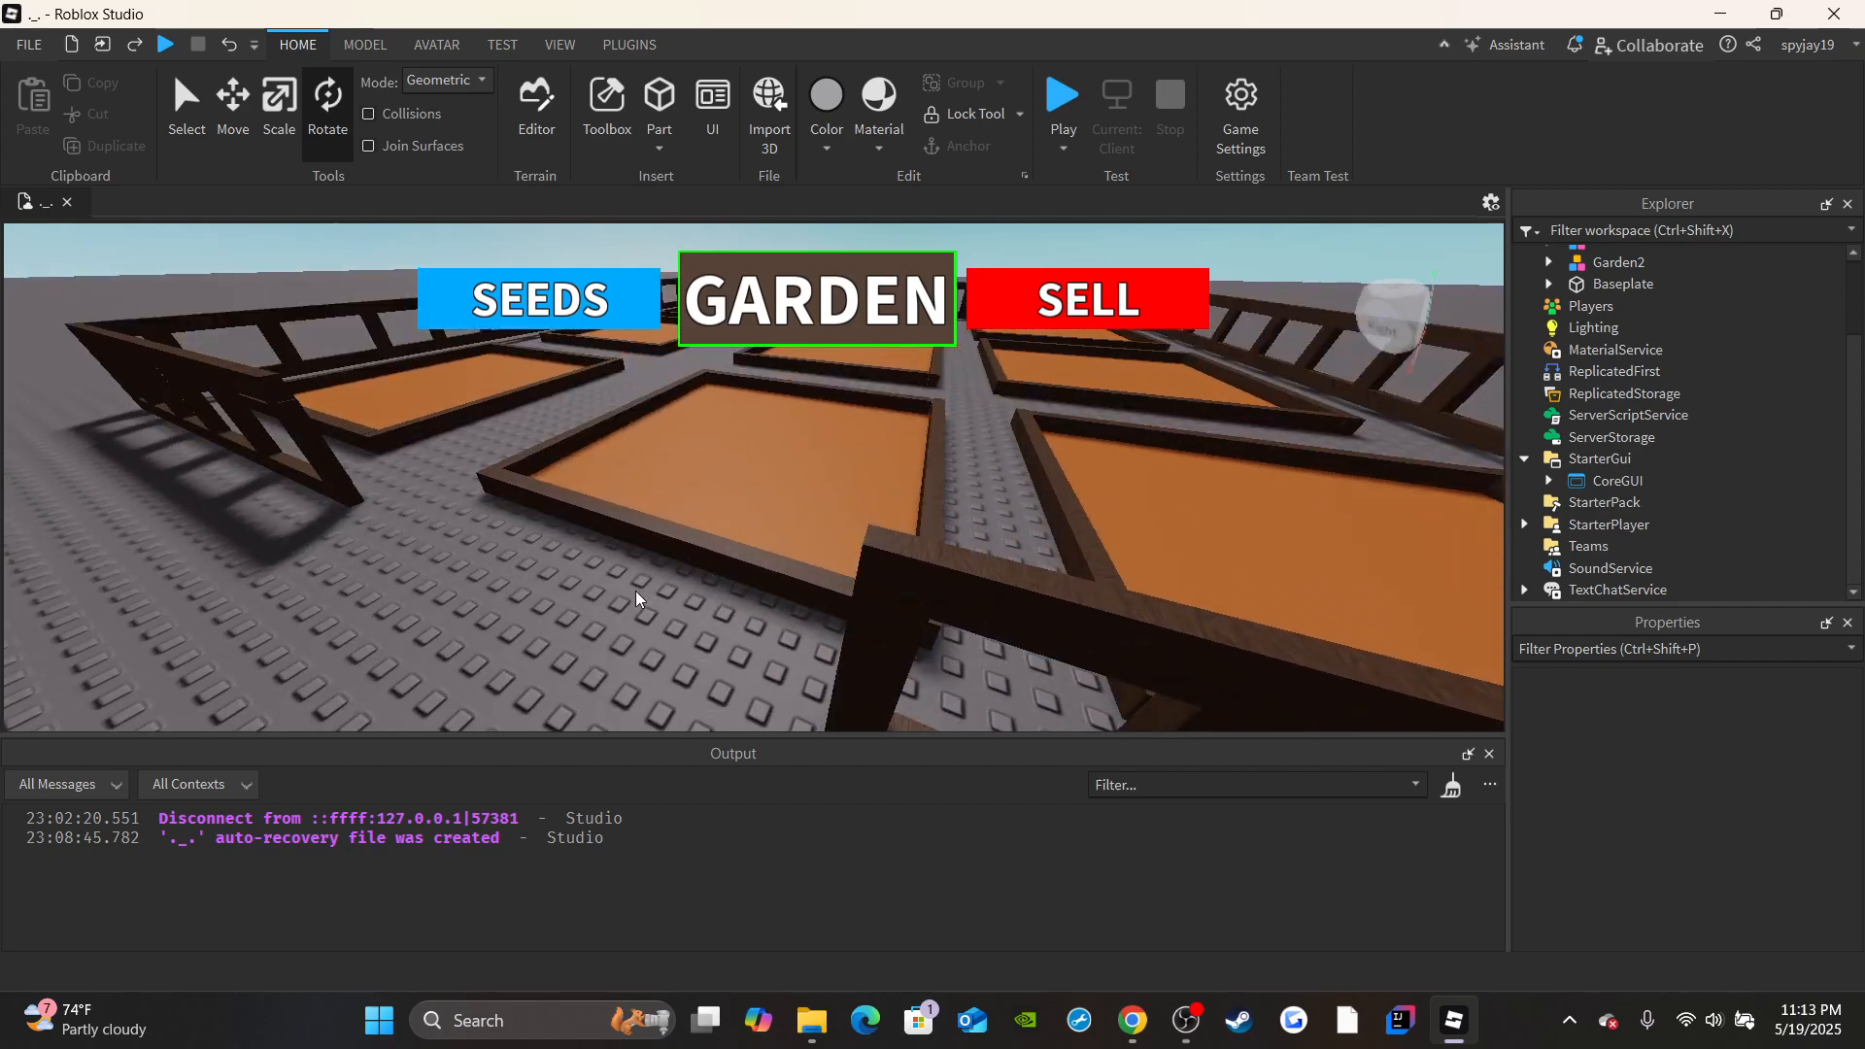
{"action": "scroll", "coordinate": [587, 613], "scroll_direction": "down", "scroll_amount": 5}
{"action": "right_click_drag", "start_coordinate": [637, 599], "coordinate": [588, 613]}
{"action": "scroll", "coordinate": [587, 613], "scroll_direction": "up", "scroll_amount": 3}
{"action": "scroll", "coordinate": [587, 613], "scroll_direction": "up", "scroll_amount": 3}
{"action": "scroll", "coordinate": [983, 521], "scroll_direction": "up", "scroll_amount": 3}
{"action": "scroll", "coordinate": [996, 532], "scroll_direction": "up", "scroll_amount": 2}
{"action": "scroll", "coordinate": [1065, 483], "scroll_direction": "down", "scroll_amount": 4}
{"action": "right_click_drag", "start_coordinate": [1011, 545], "coordinate": [1025, 513]}
{"action": "scroll", "coordinate": [1049, 497], "scroll_direction": "down", "scroll_amount": 1}
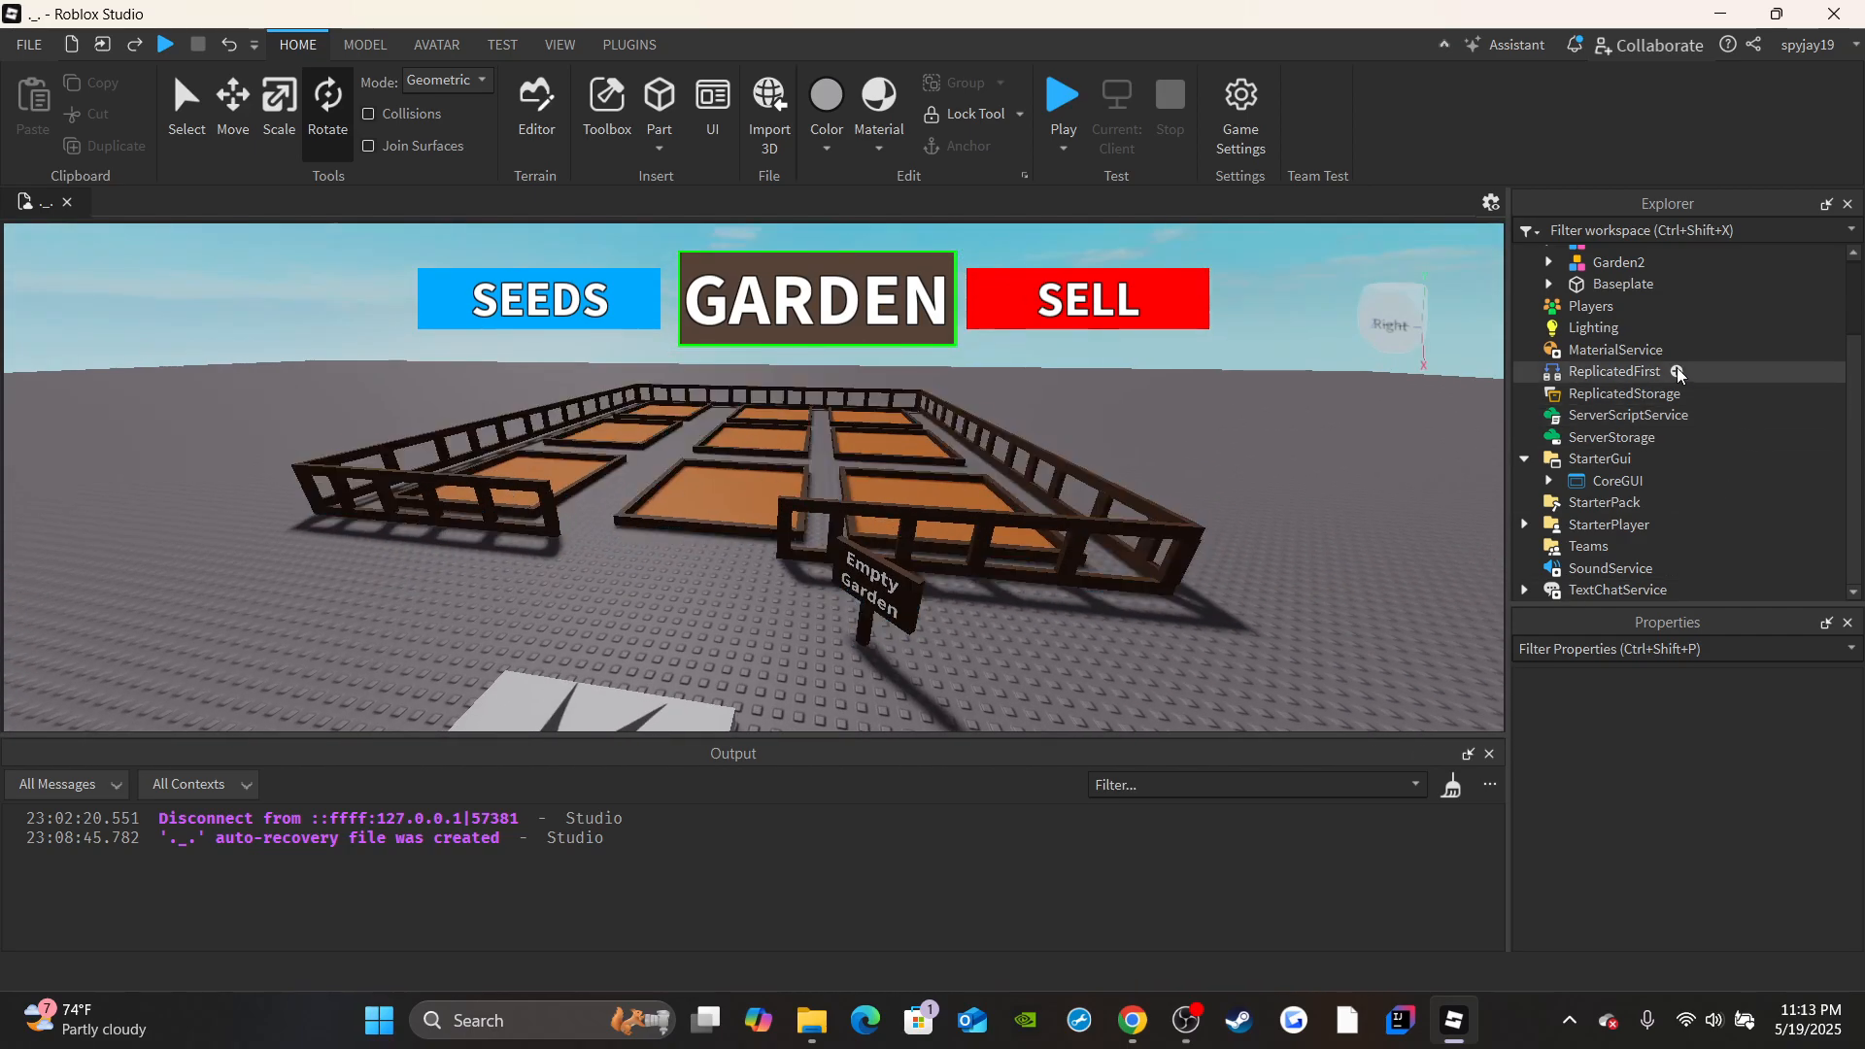
Add a Script to ServerScriptService and name it CoreScript(Server).
{"action": "left_click", "coordinate": [1705, 416]}
{"action": "left_click", "coordinate": [1602, 495]}
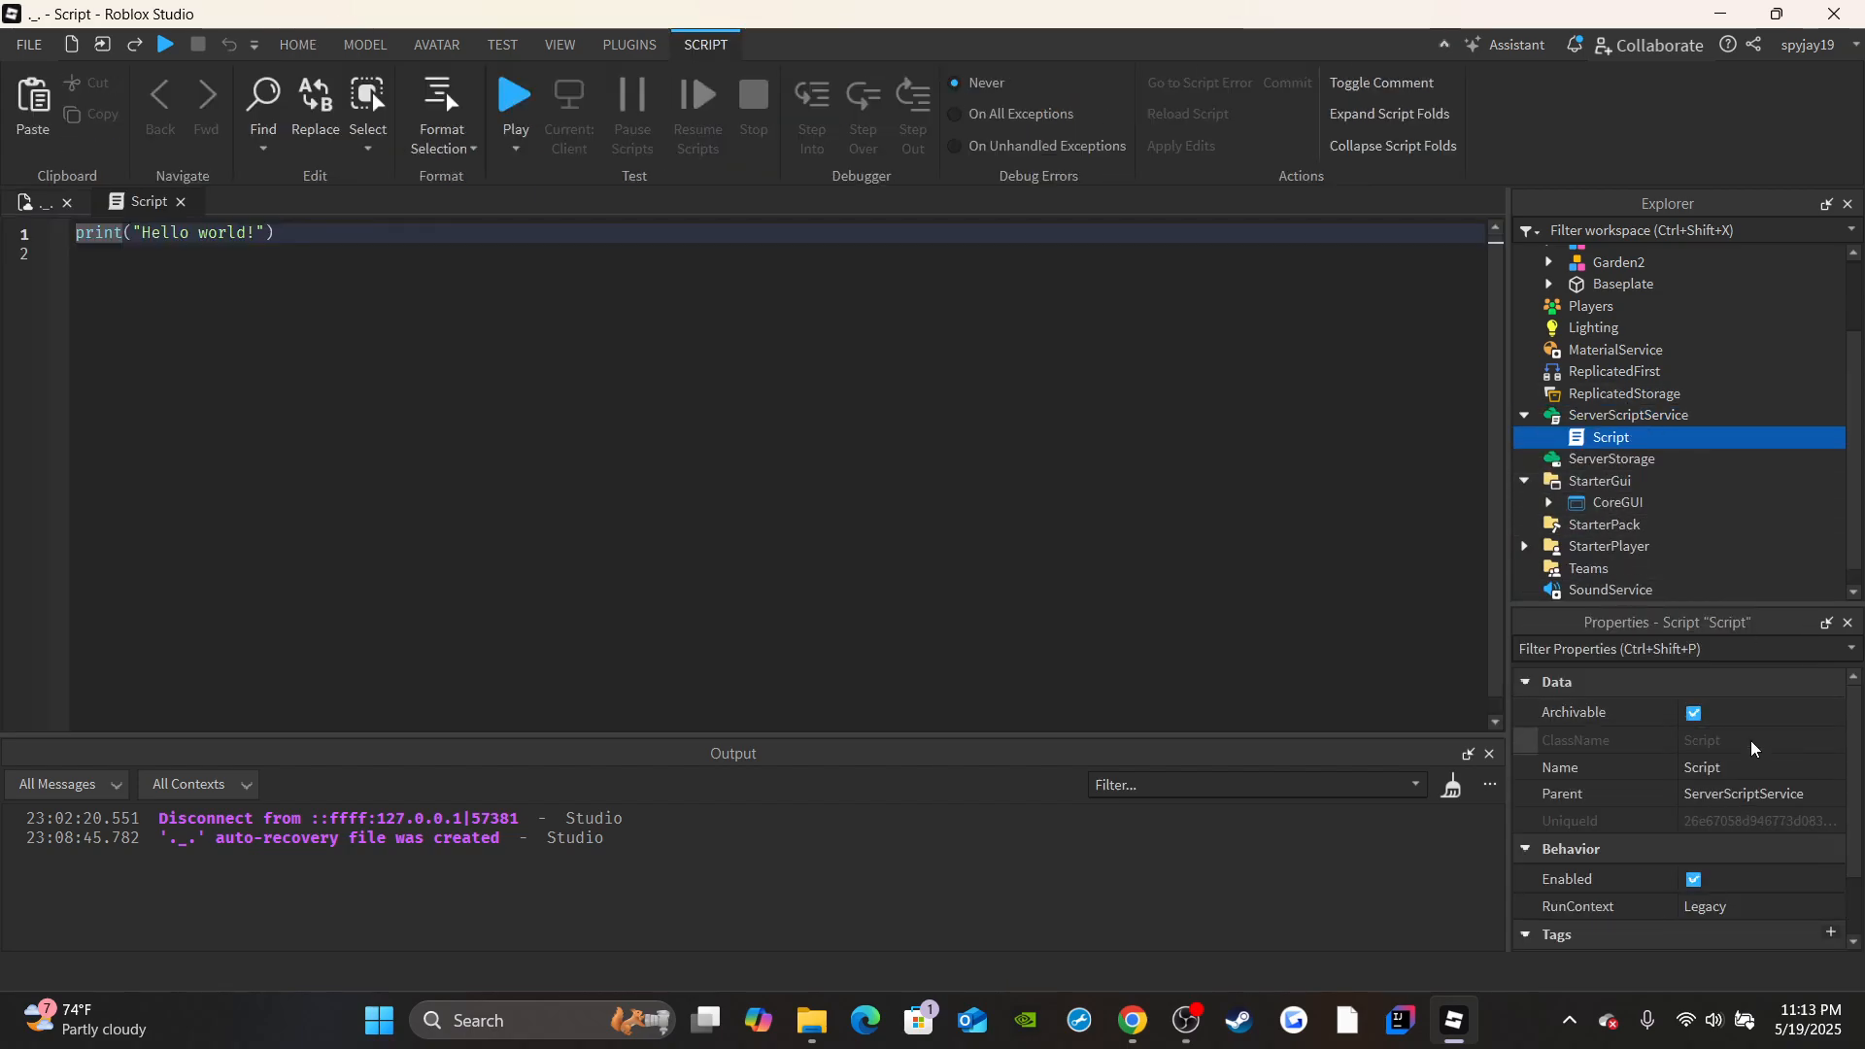
{"action": "left_click", "coordinate": [1722, 768]}
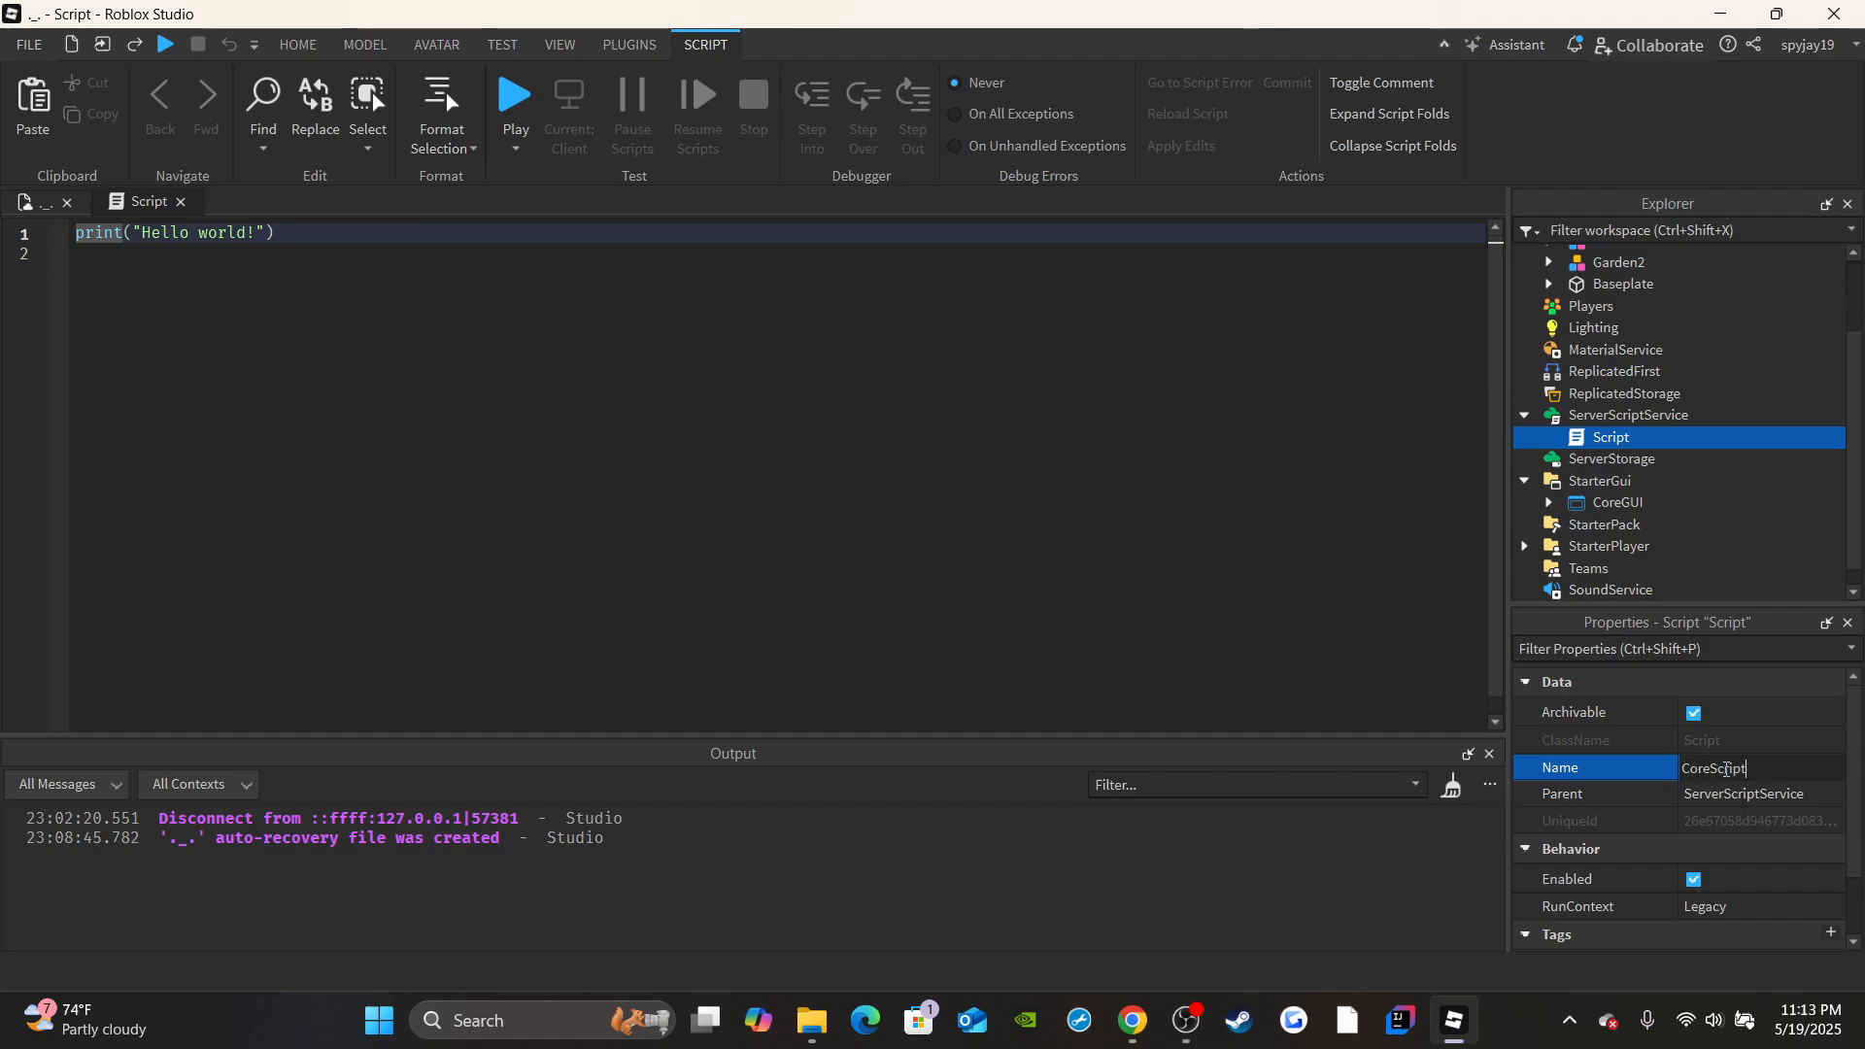
{"action": "type", "text": "CoreScript(Server)"}
{"action": "key", "text": "Return"}
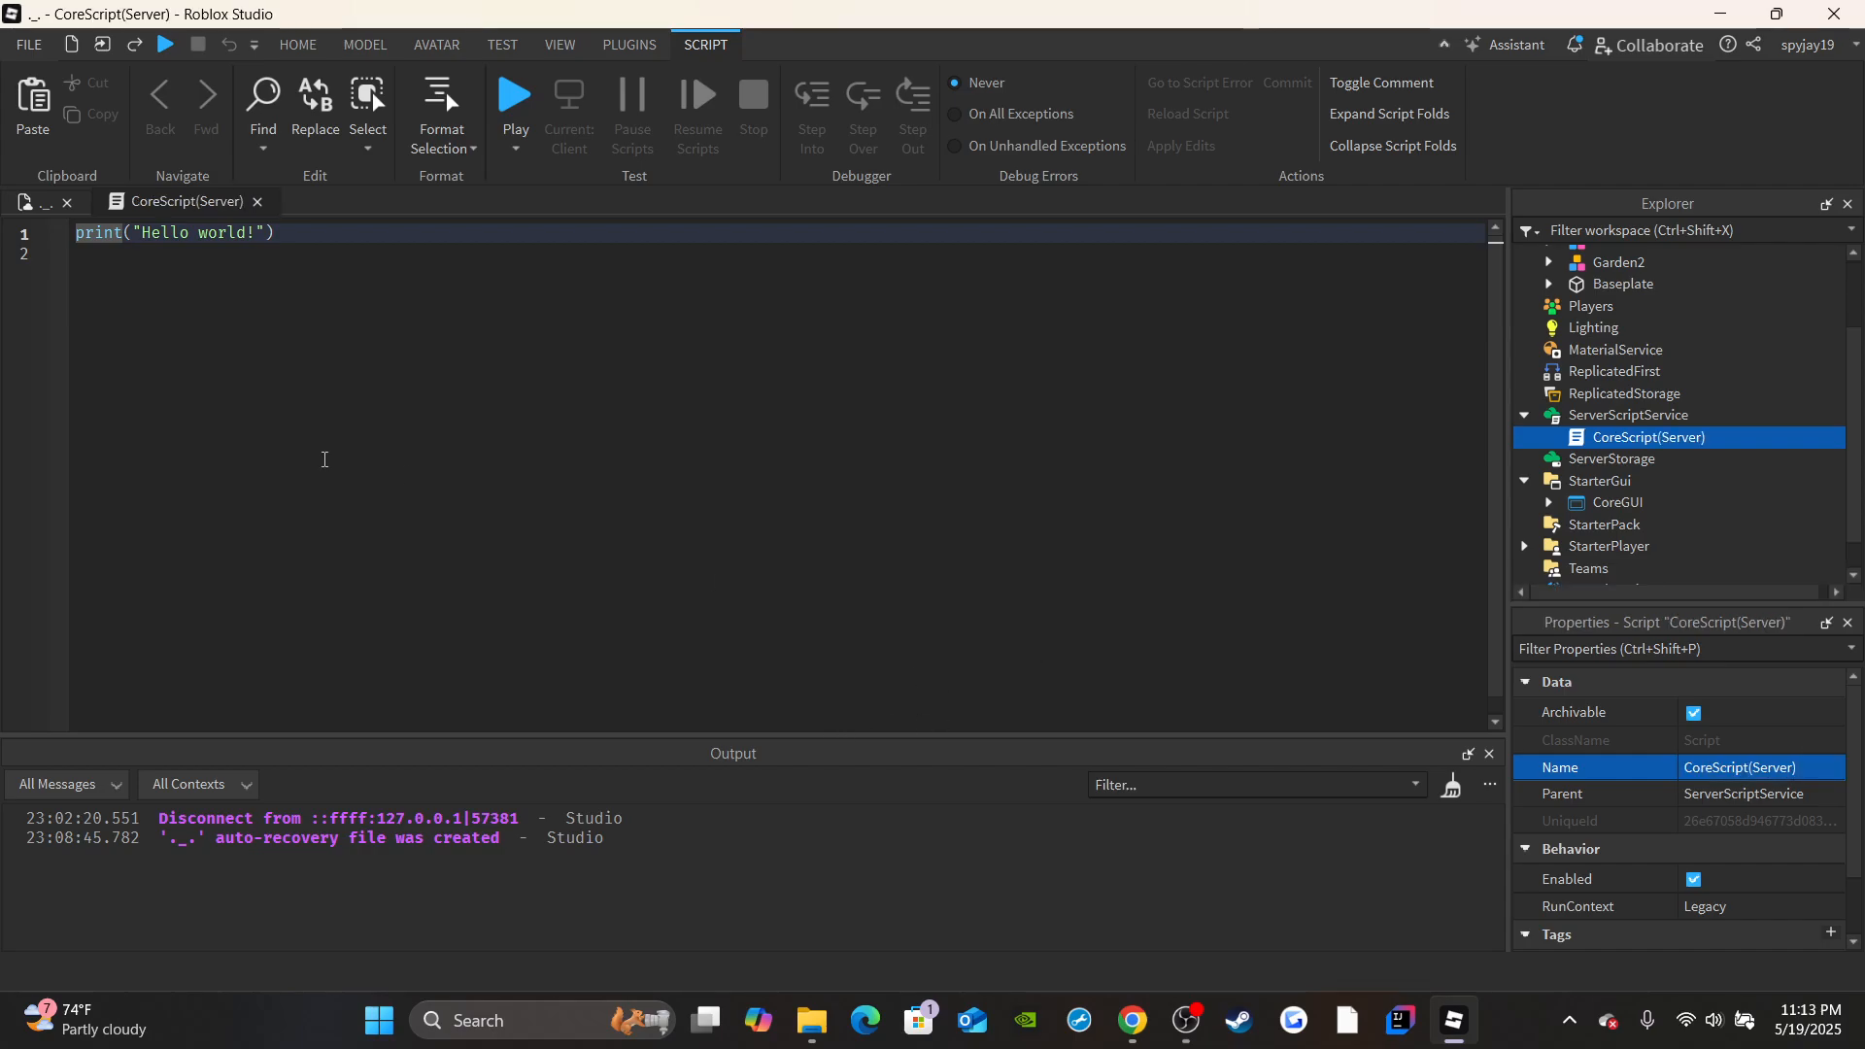
Replace the script's default code with a function connected to game.Players.PlayerAdded that takes plr as its parameter.
{"action": "key", "text": "ctrl+a"}
{"action": "key", "text": "BackSpace"}
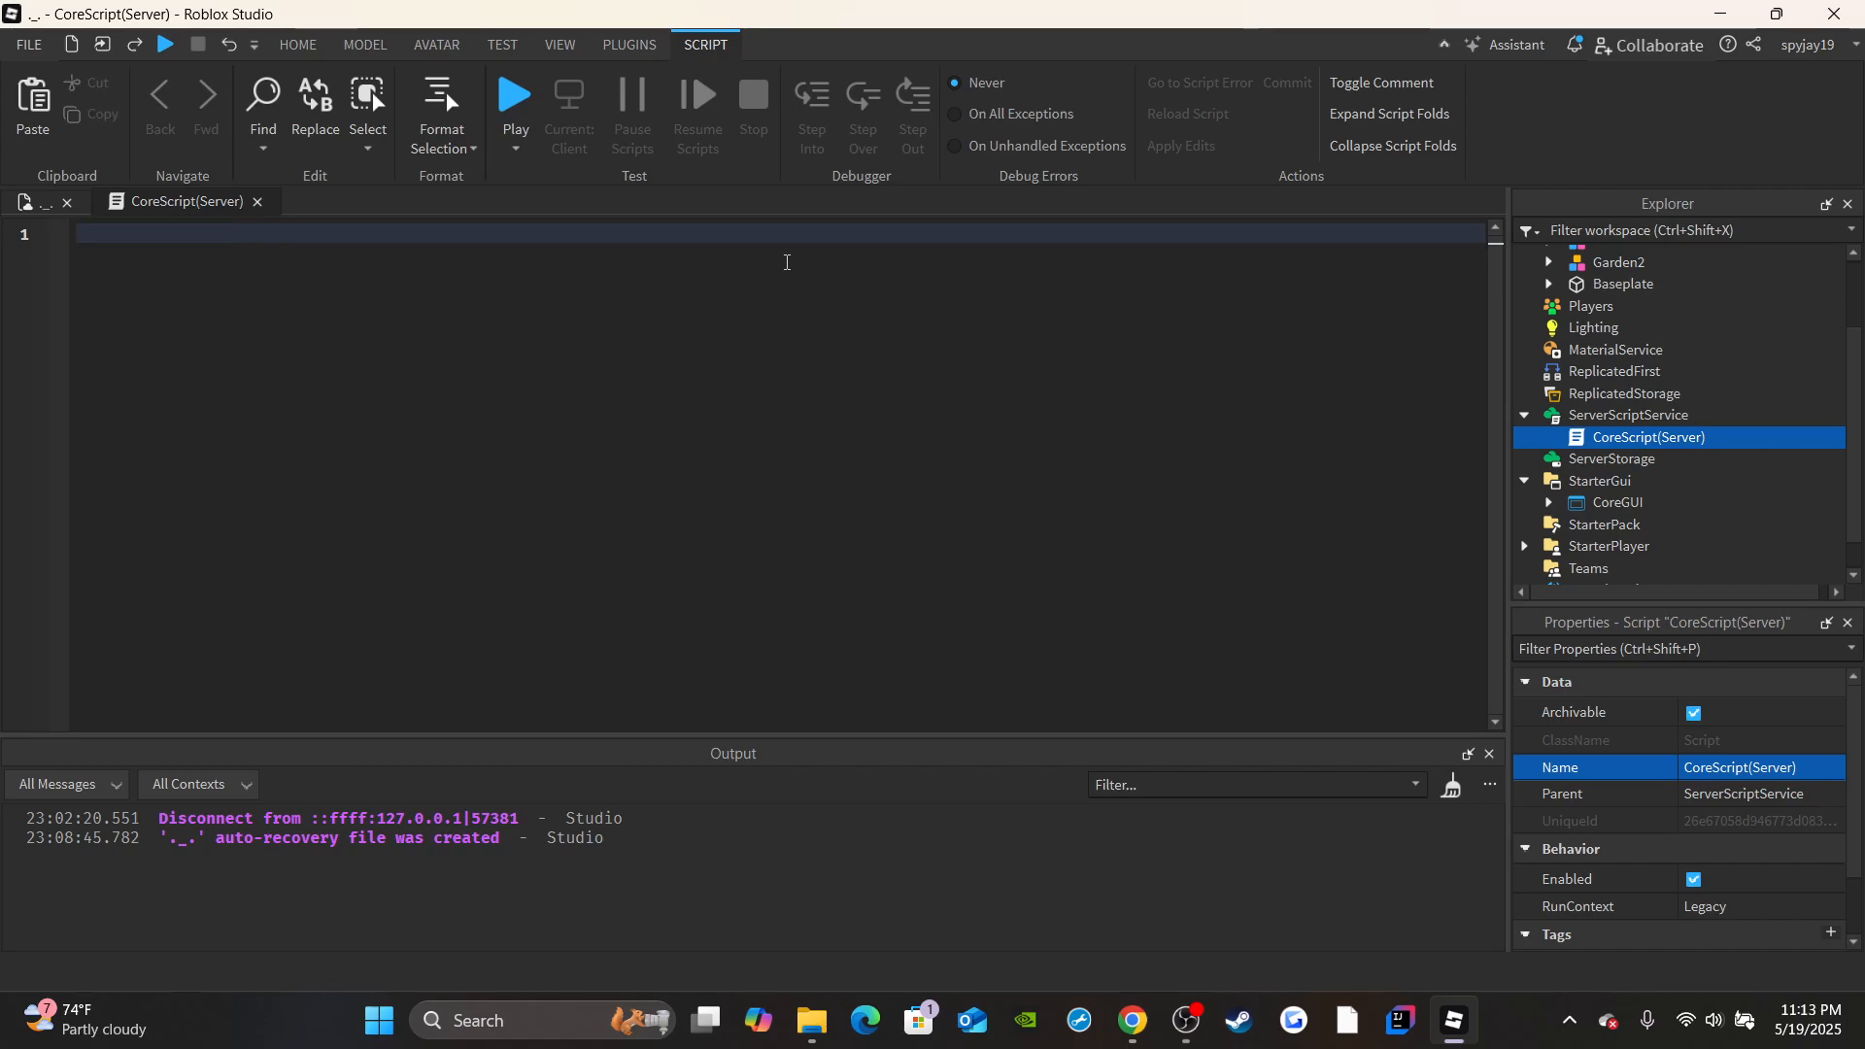
{"action": "type", "text": "game.PL"}
{"action": "type", "text": "ayers.PlayerAdded"}
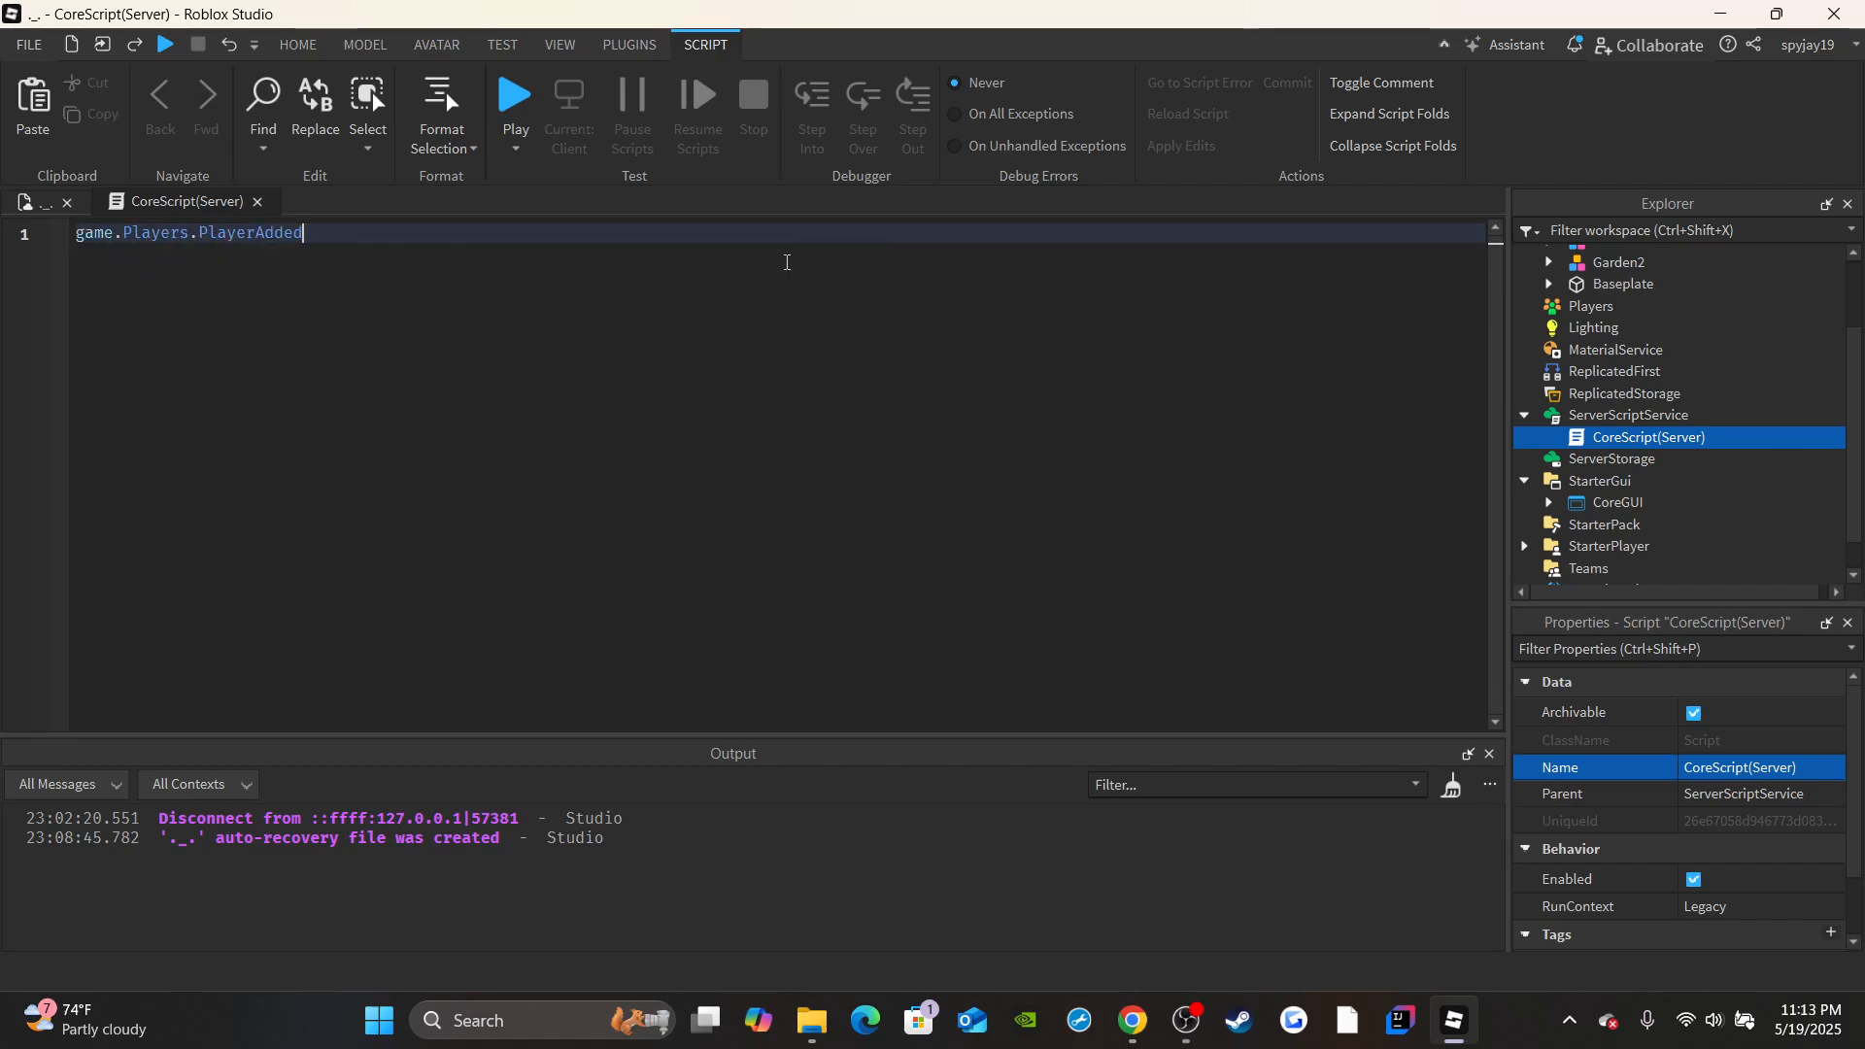
{"action": "type", "text": ":Connect(function(plr)"}
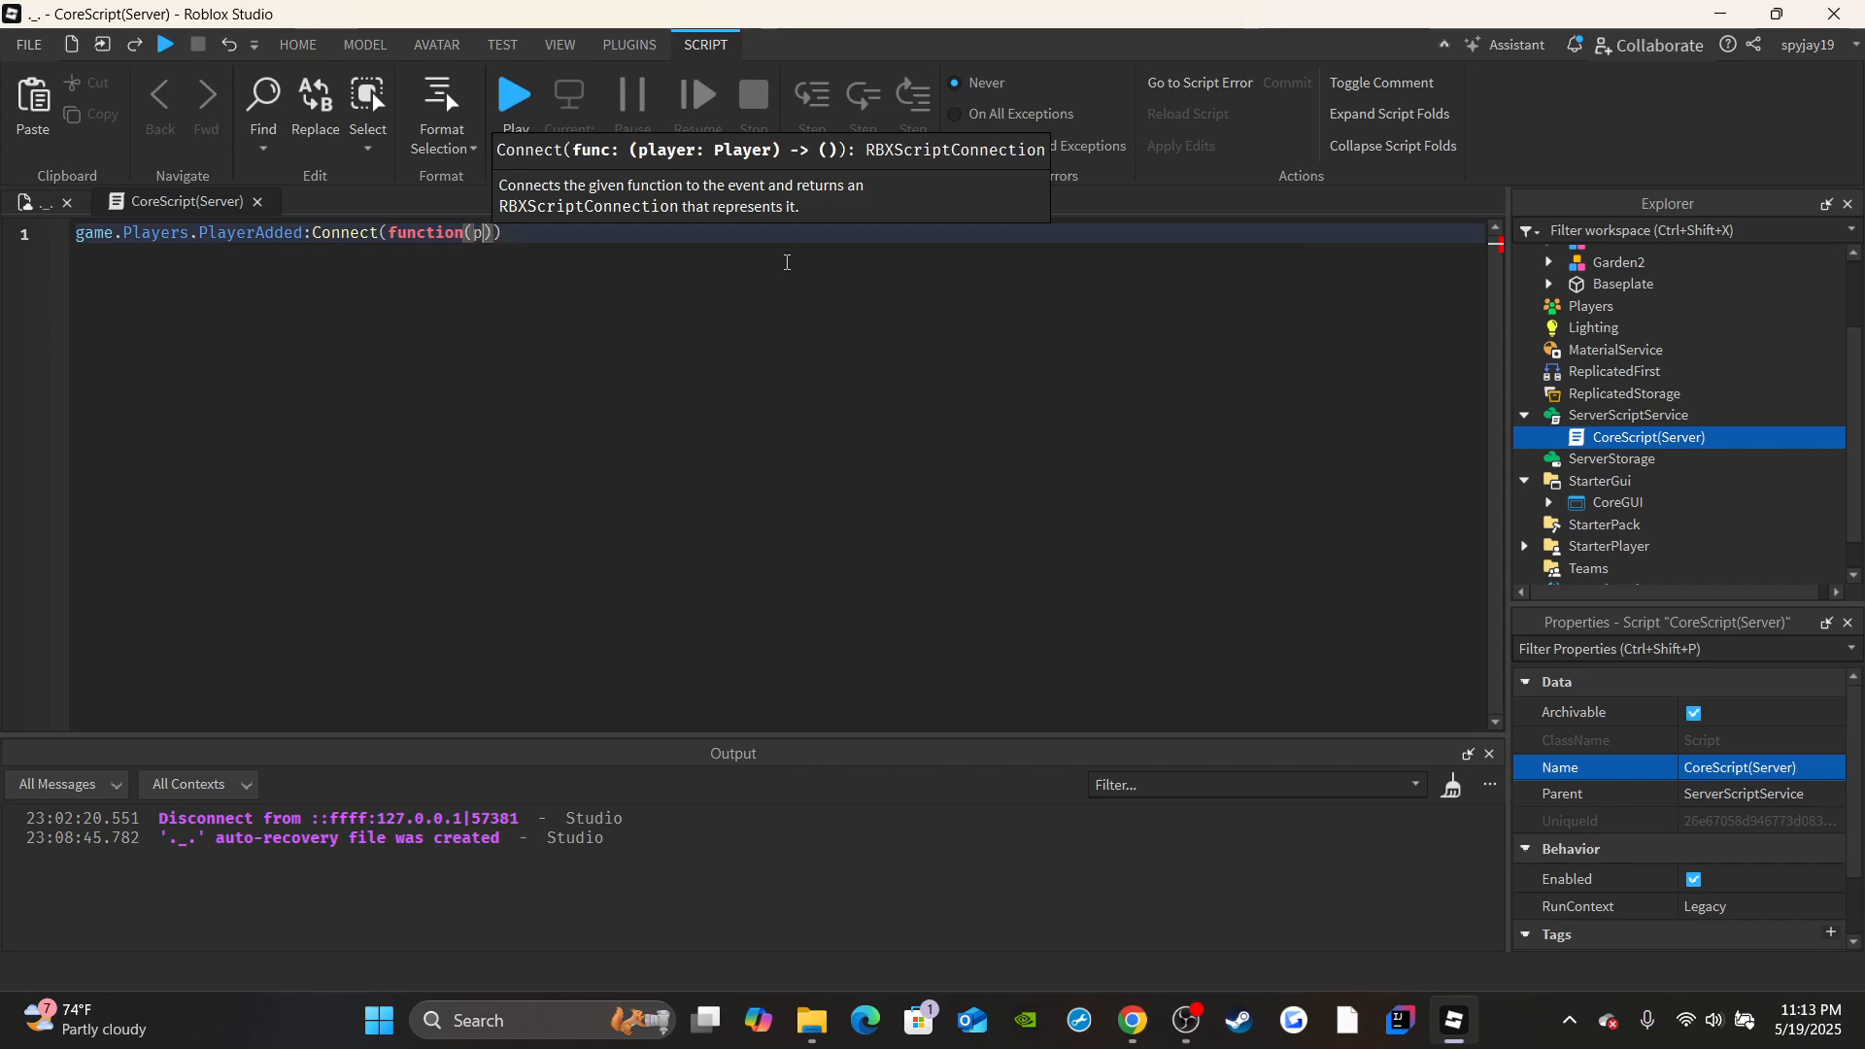
{"action": "key", "text": "Return"}
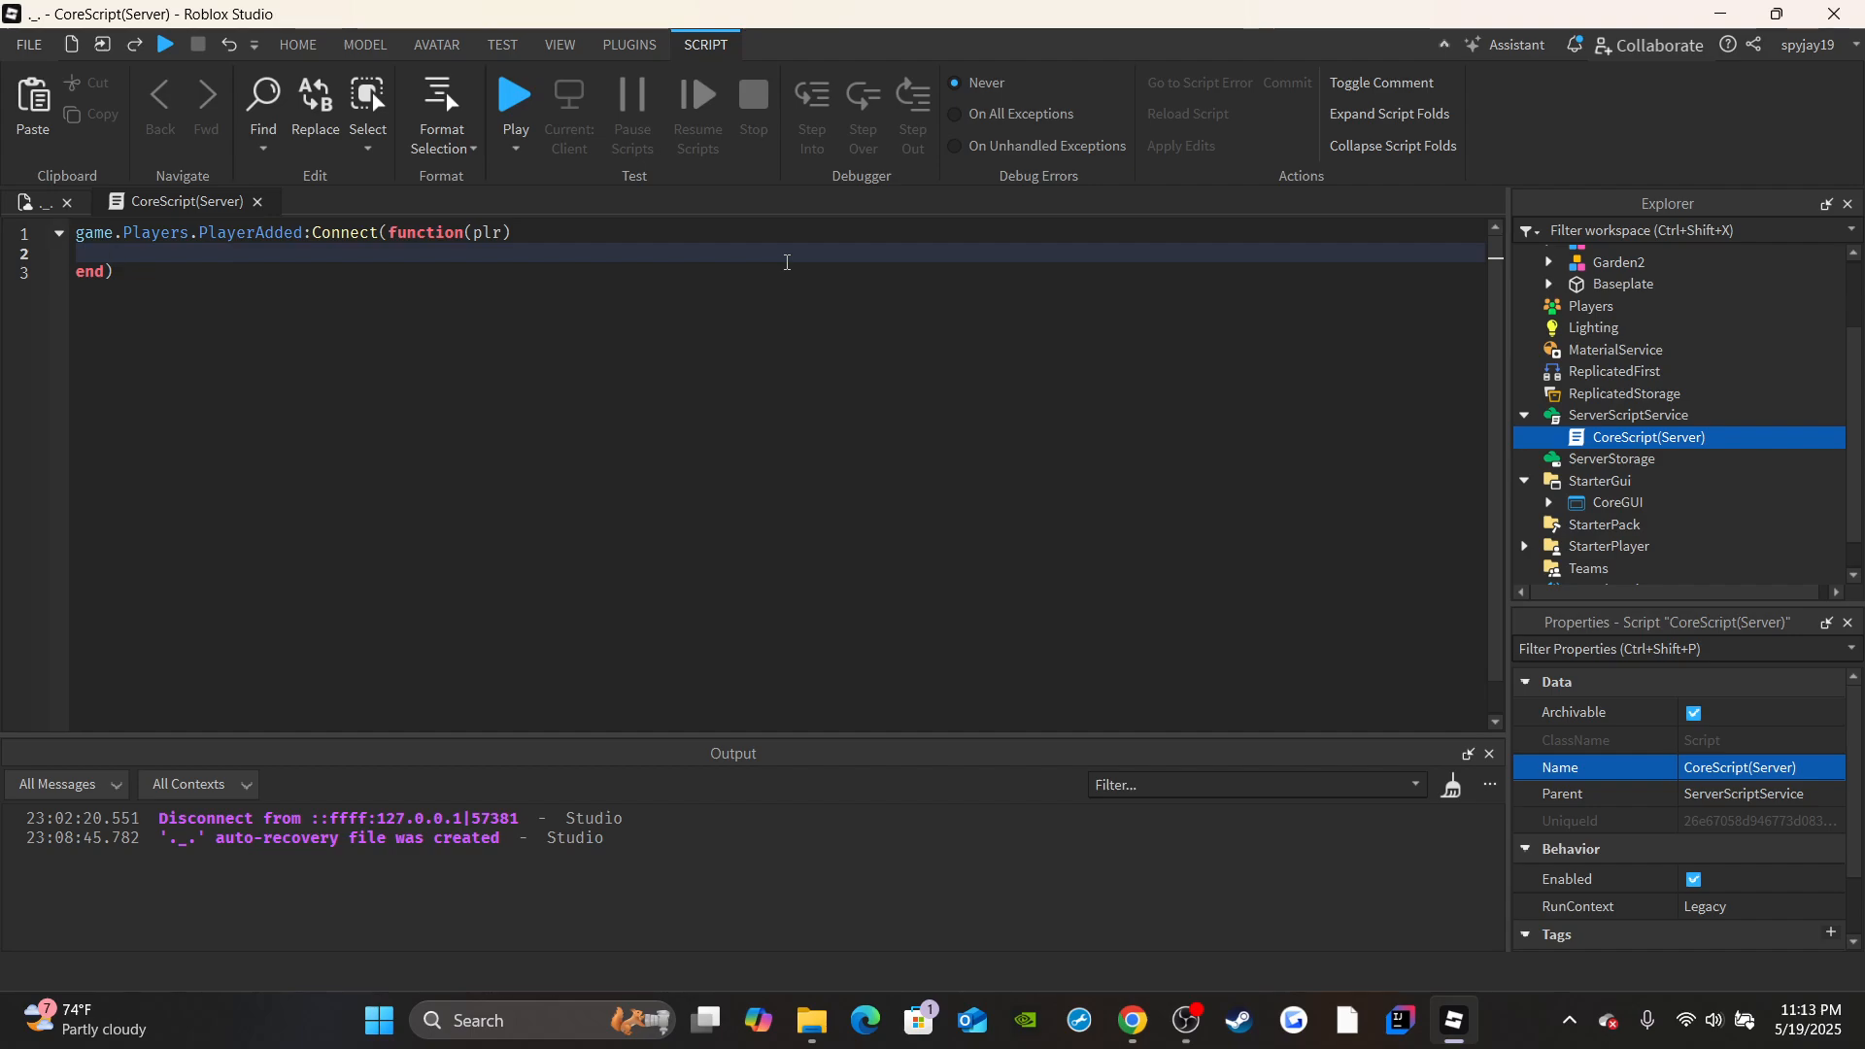
Inside the PlayerAdded function, create a Folder instance in a local leaderstats variable, name it "leaderstats" and parent it to plr.
{"action": "type", "text": "local leaders"}
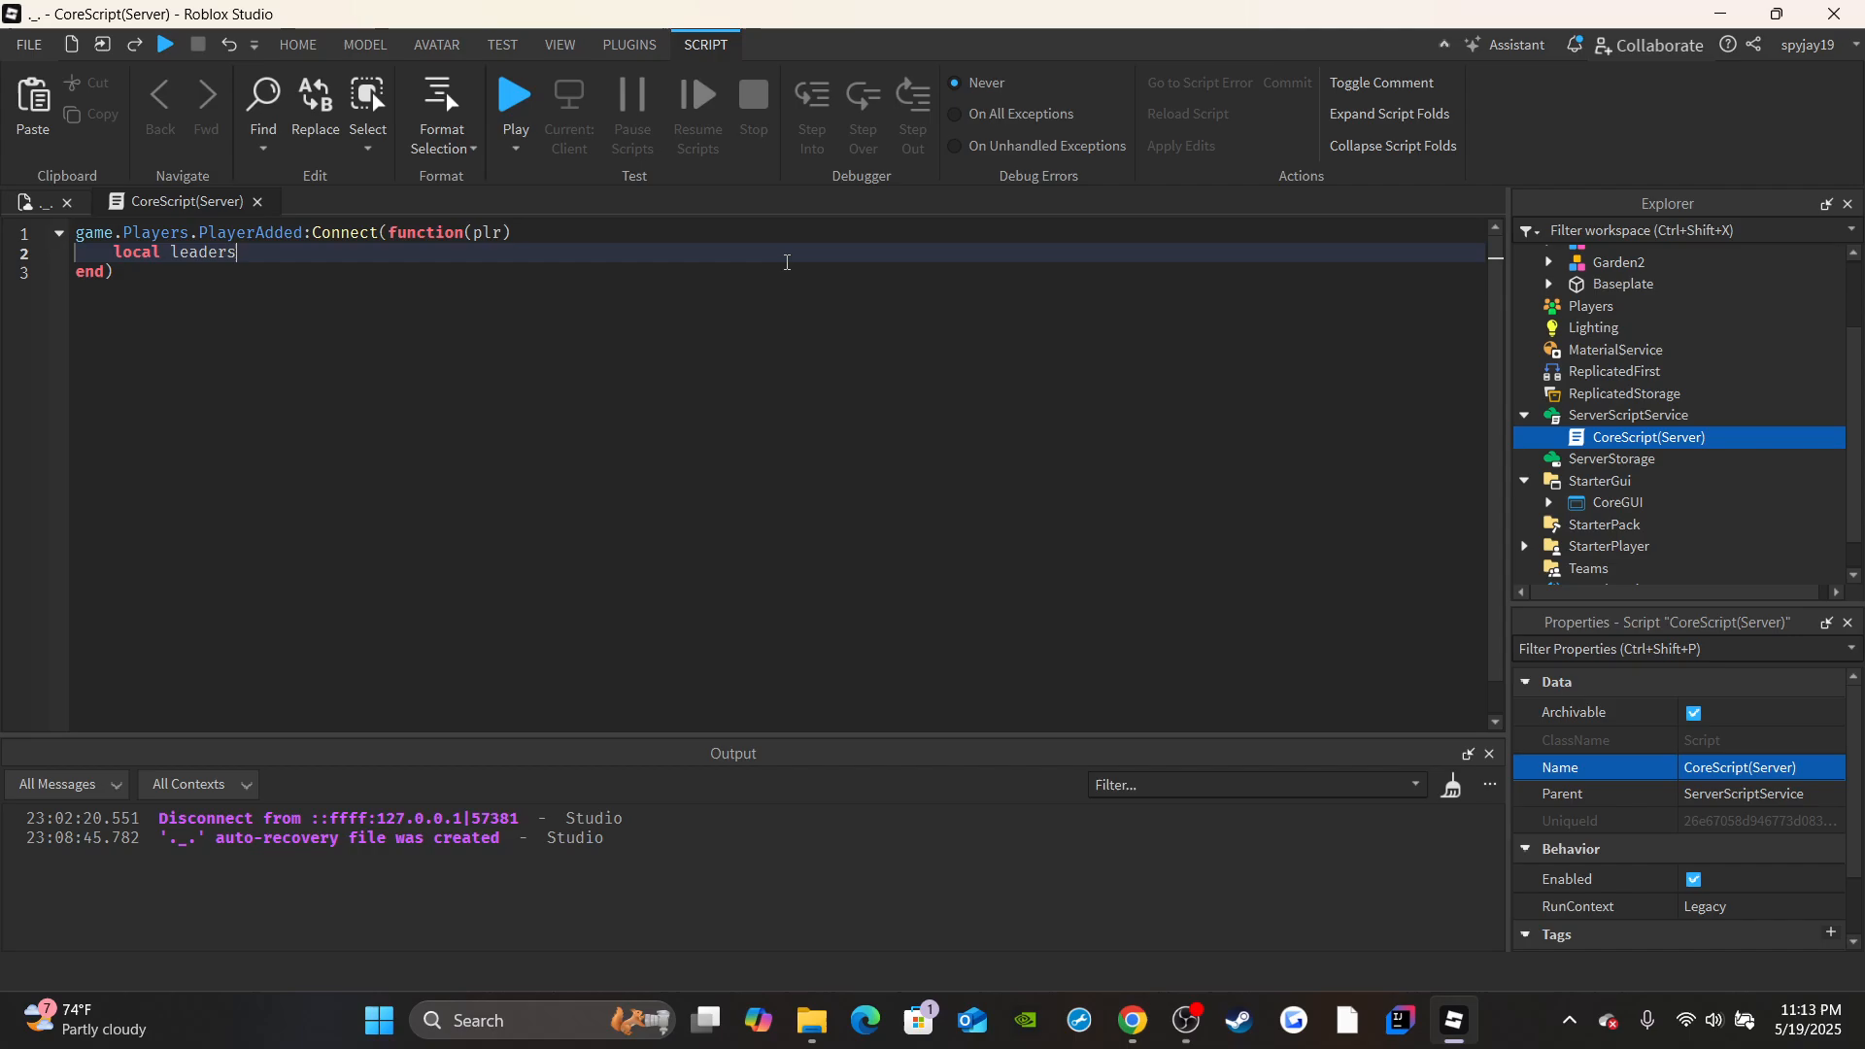
{"action": "type", "text": "tats ="}
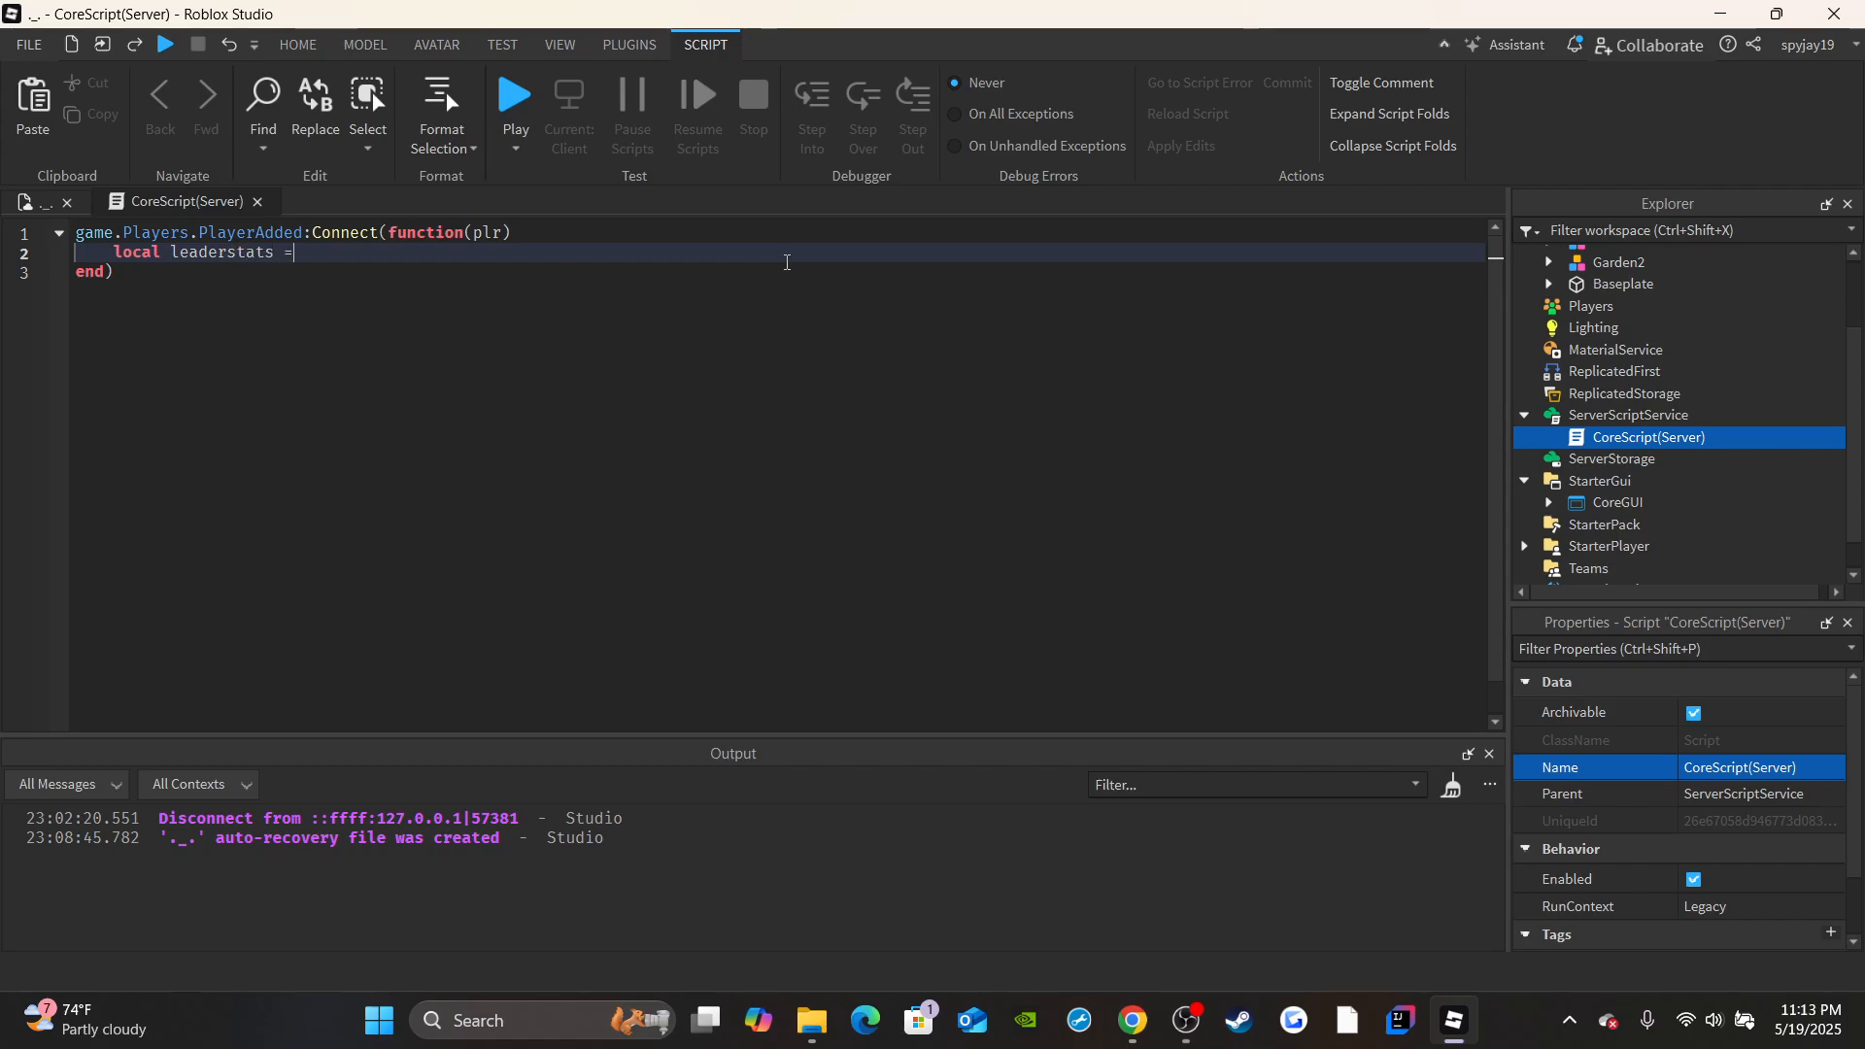
{"action": "type", "text": " Instance.new(\"Folder\")"}
{"action": "key", "text": "Return"}
{"action": "type", "text": "leaderstats.Name ="}
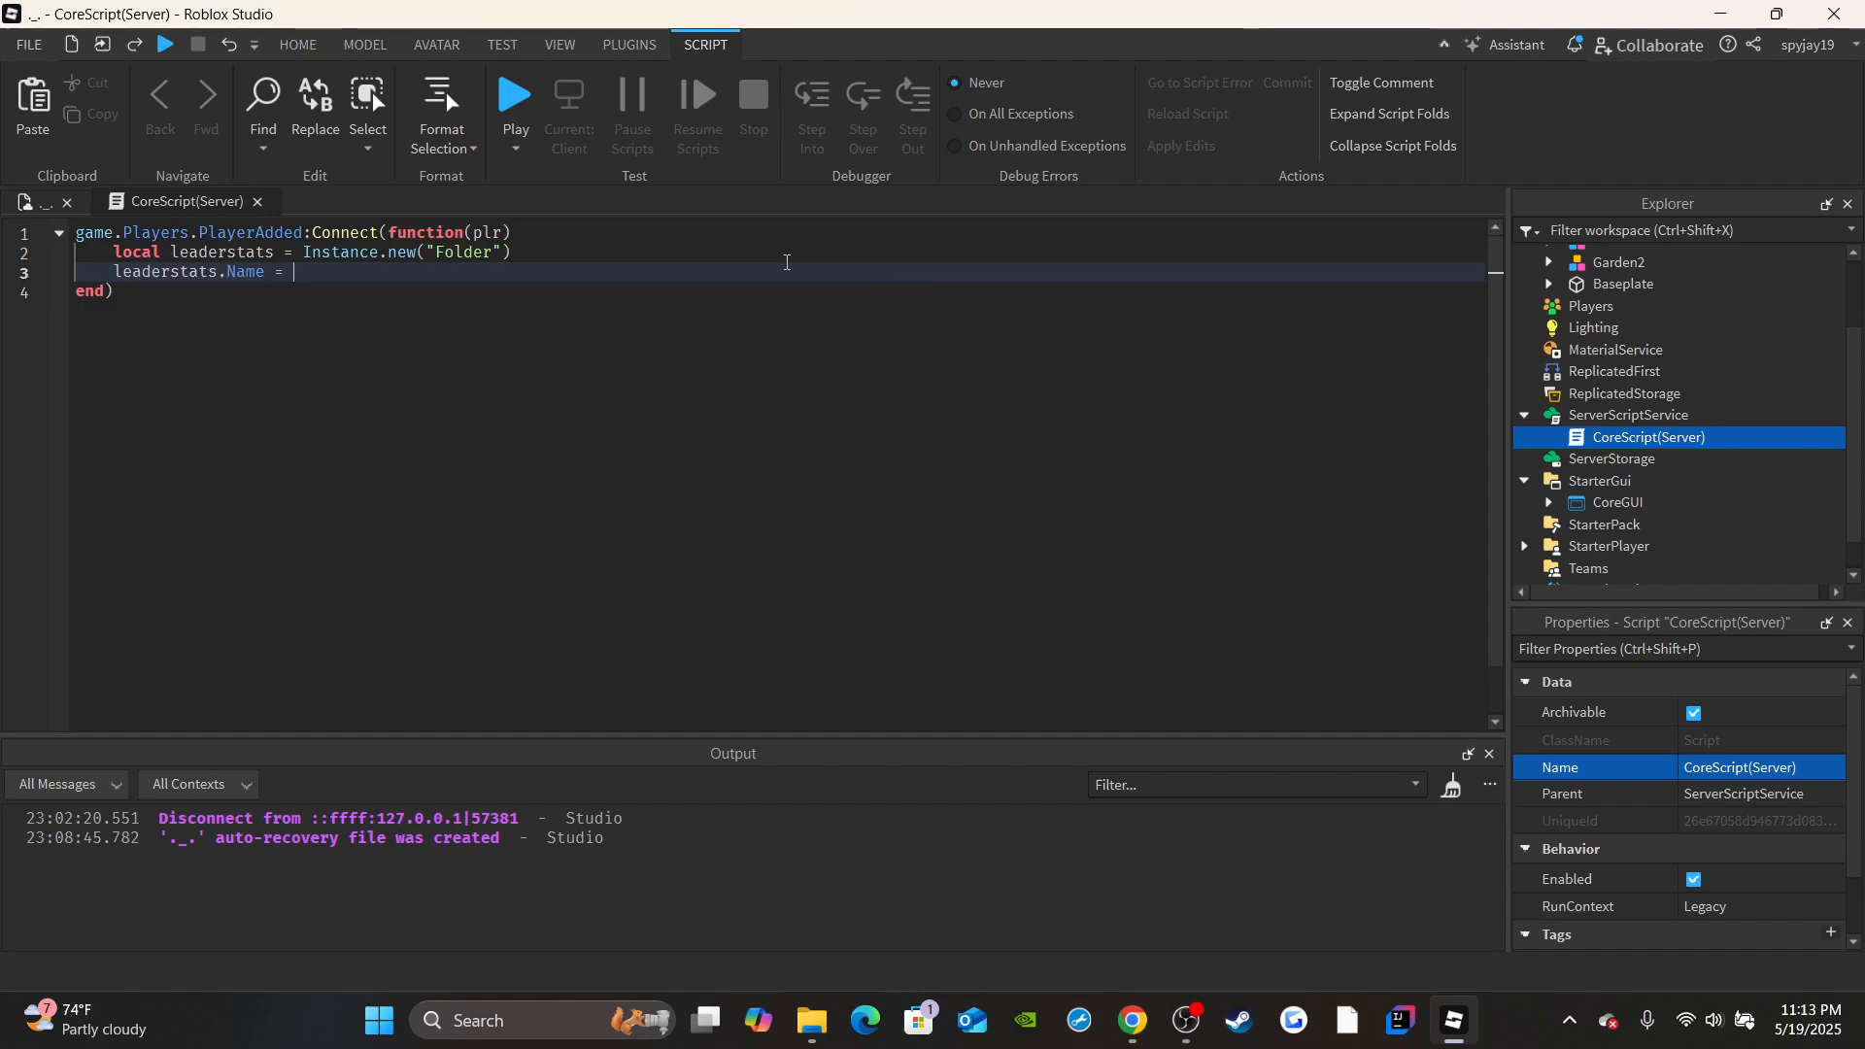
{"action": "type", "text": " \"leaderstats\""}
{"action": "key", "text": "Return"}
{"action": "type", "text": "leaderstats.Parent = pl"}
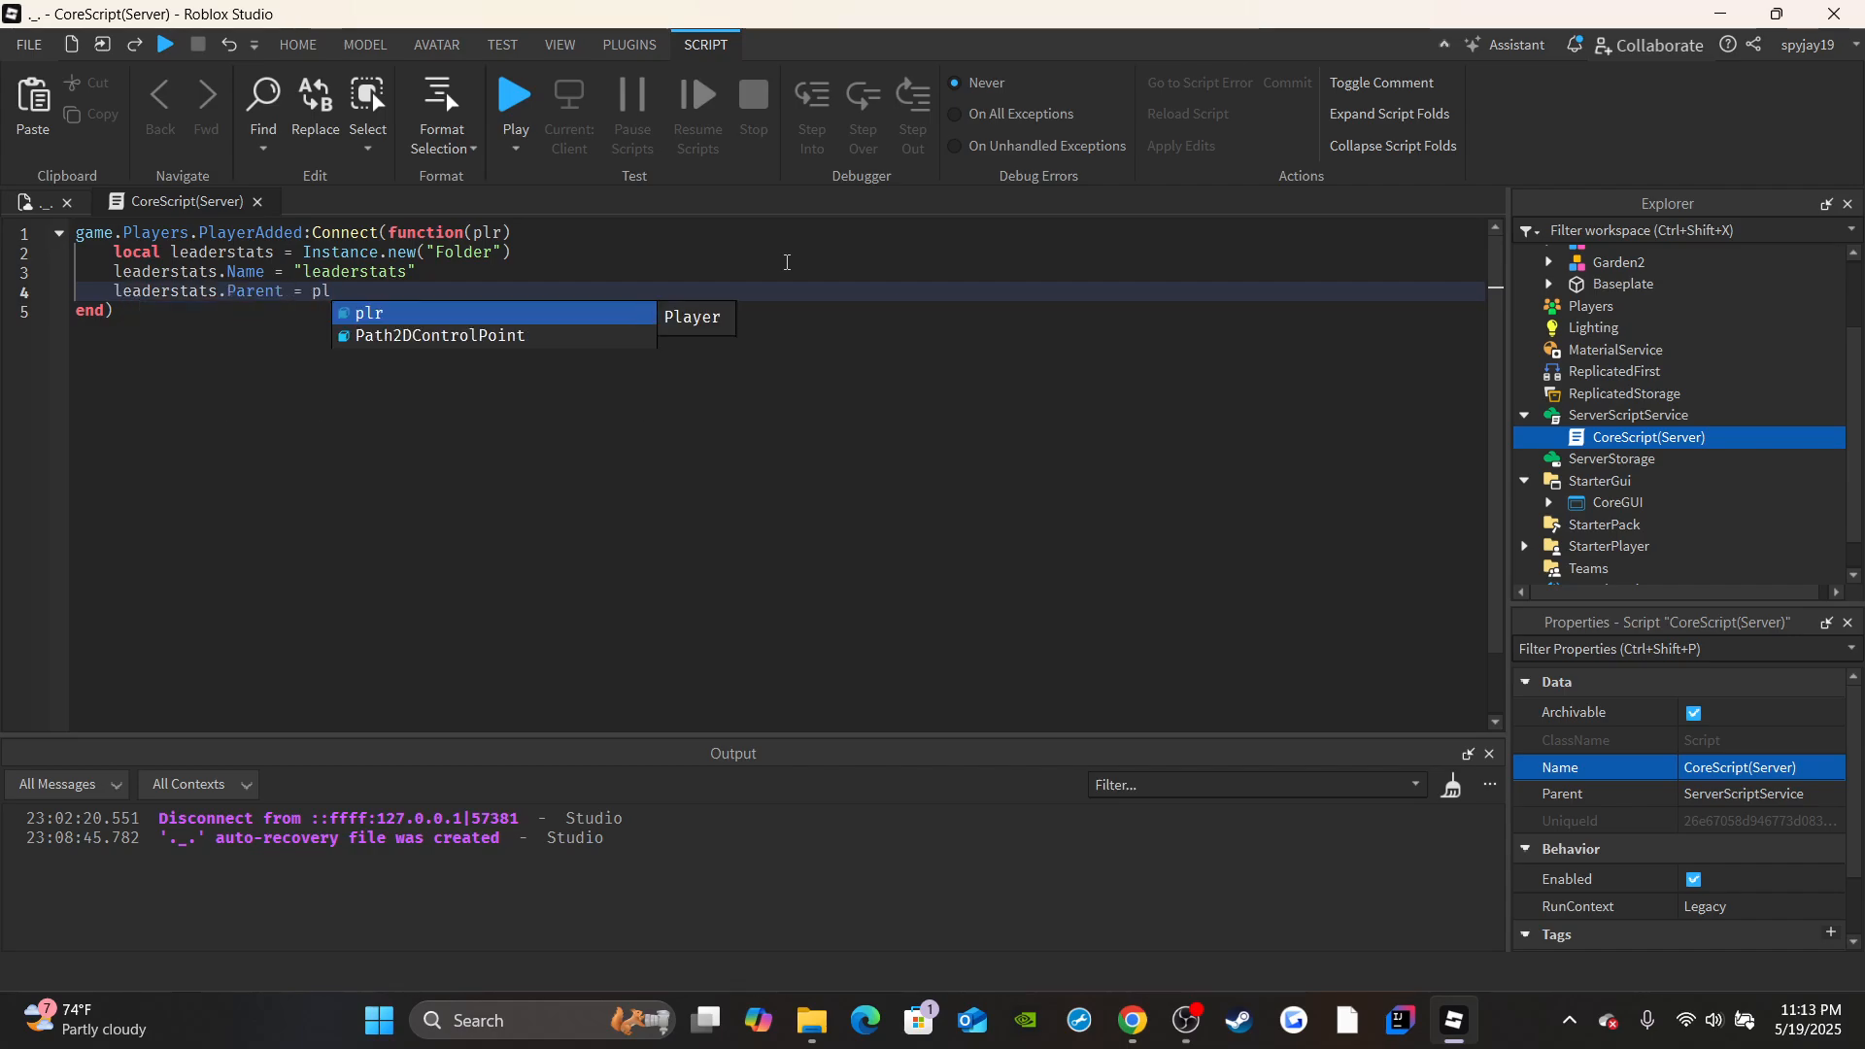
{"action": "key", "text": "Return"}
{"action": "key", "text": "Return"}
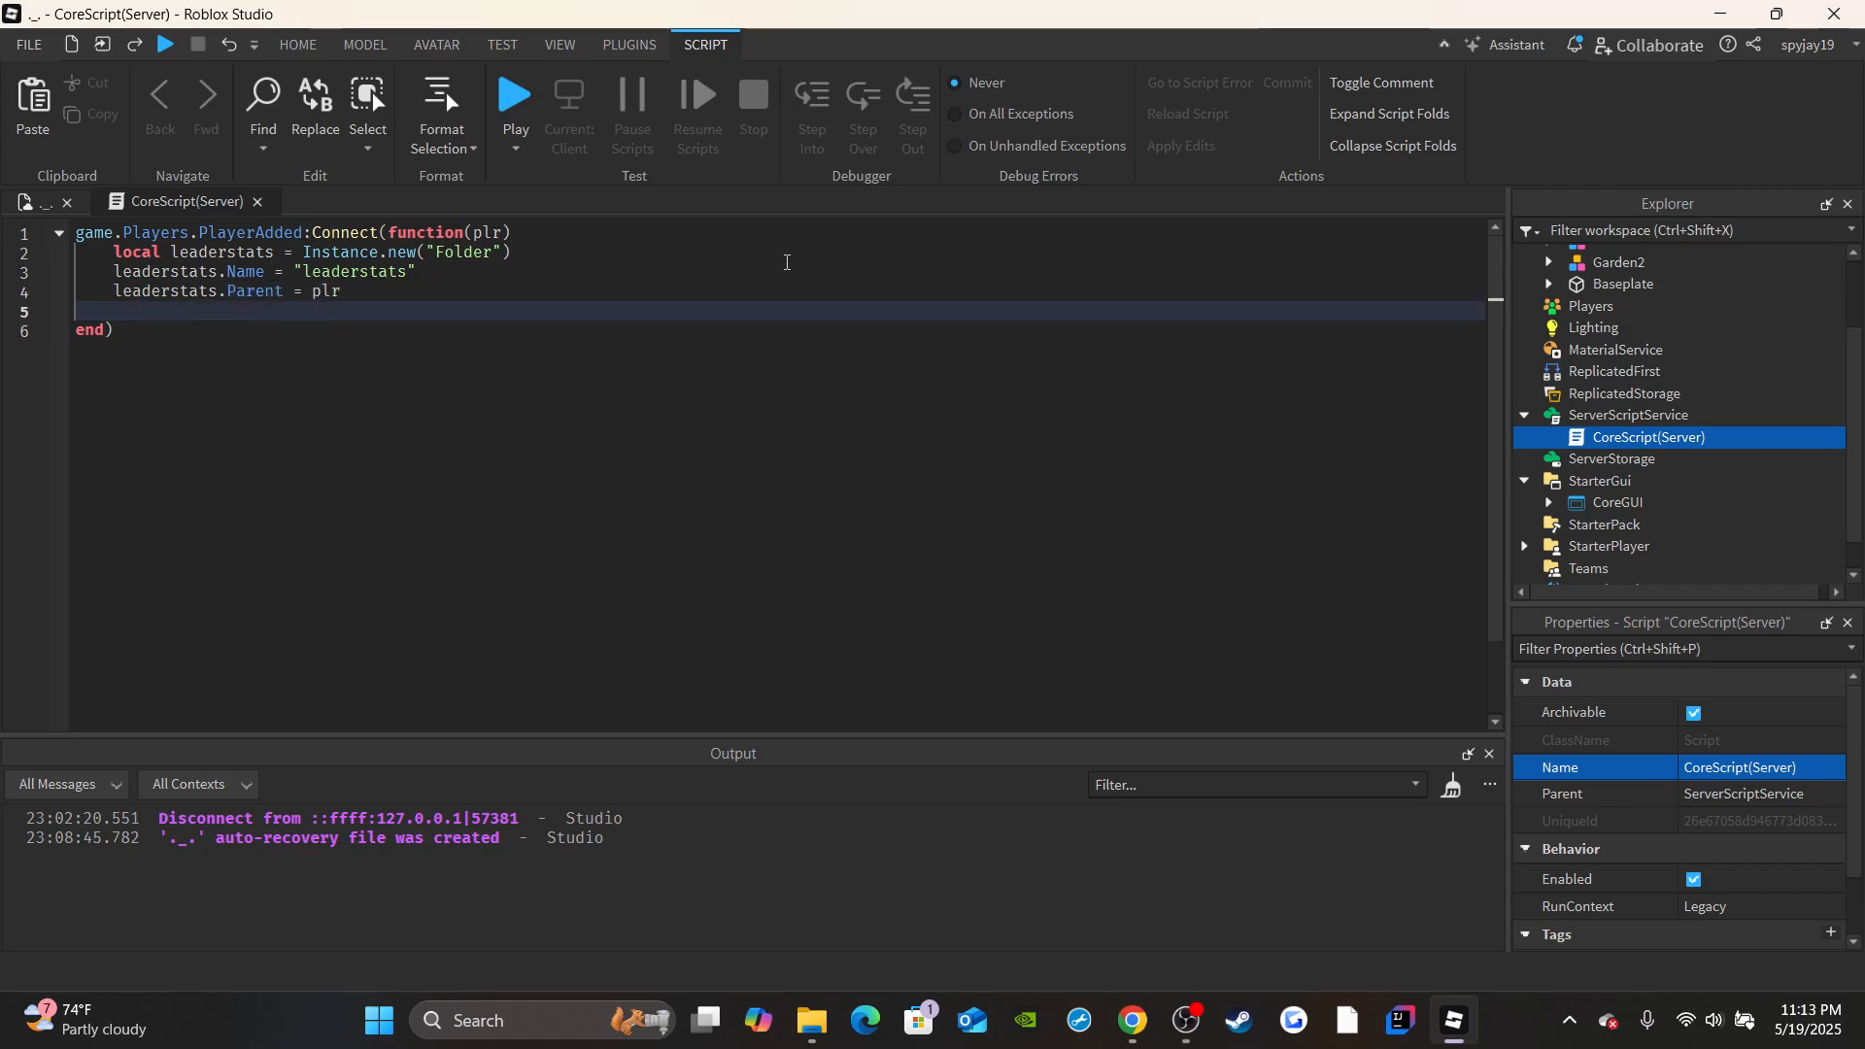
Create a NumberValue instance in a local Sheckles variable below the leaderstats lines of the PlayerAdded function.
{"action": "type", "text": "local Sheckles = "}
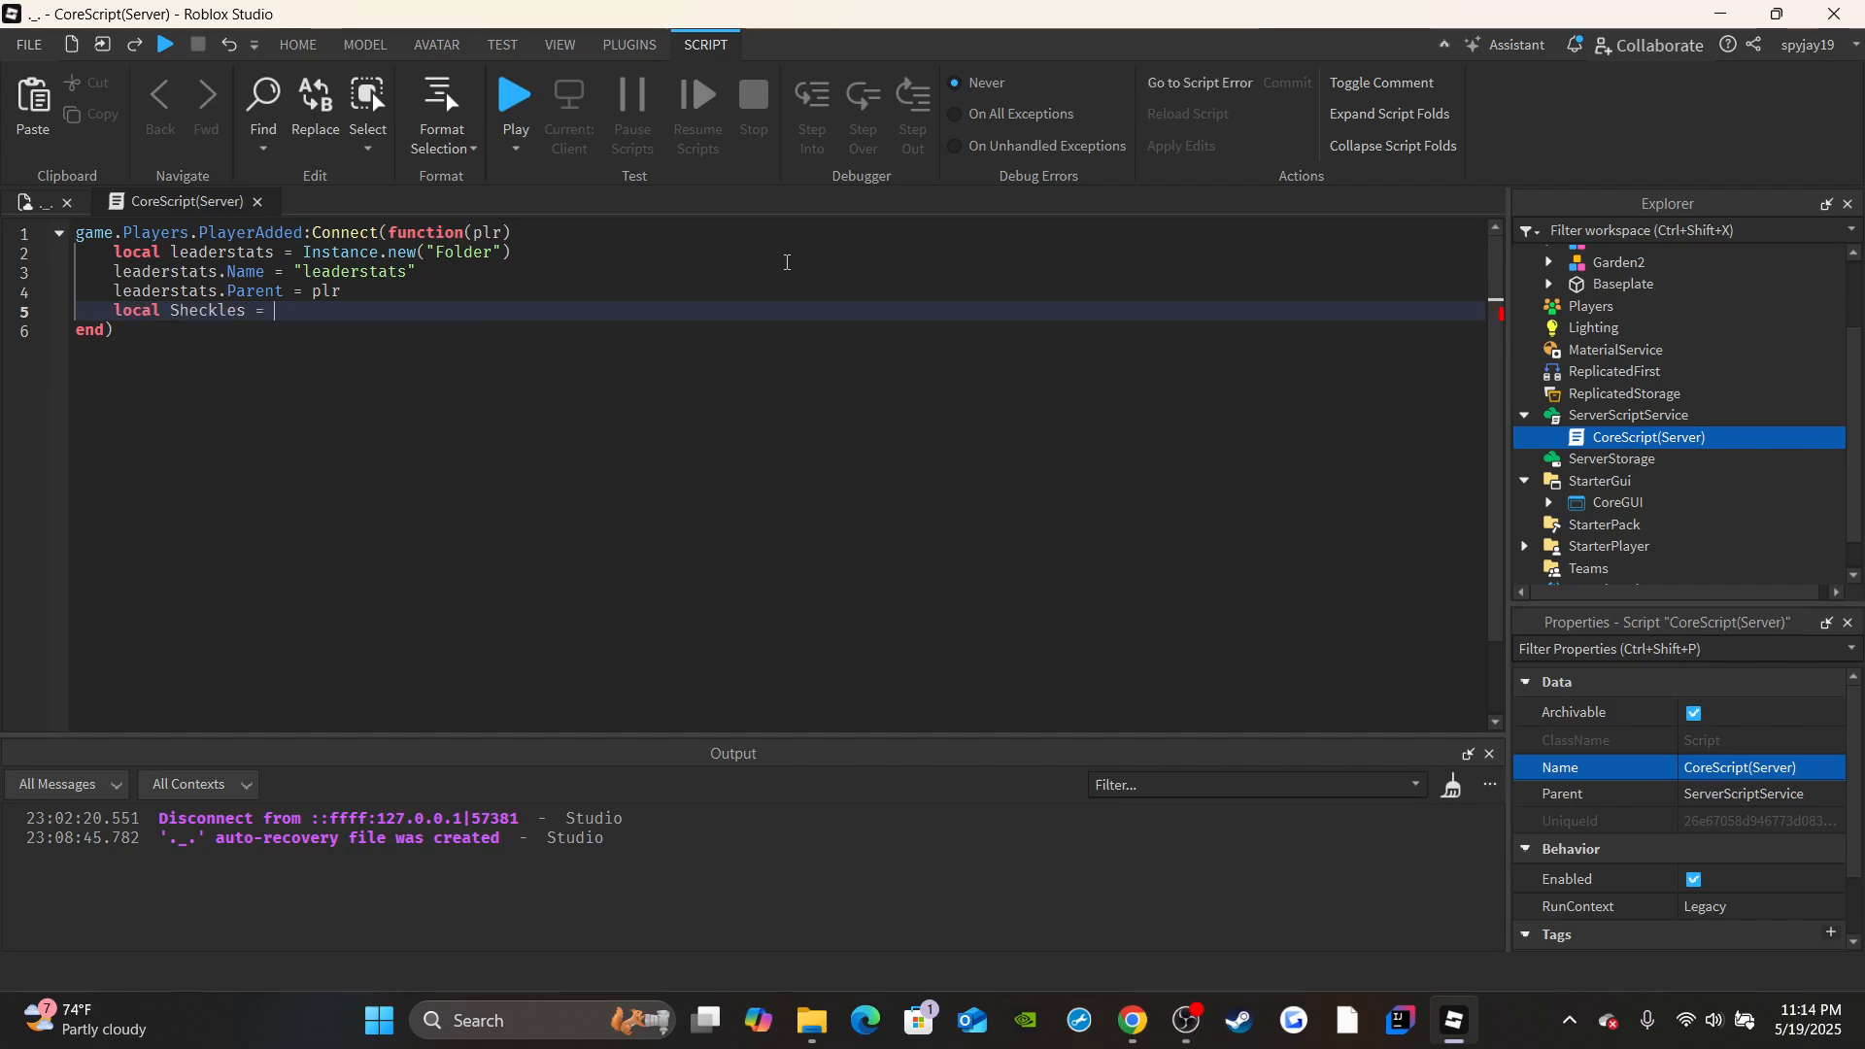
{"action": "type", "text": "Instance.neww("}
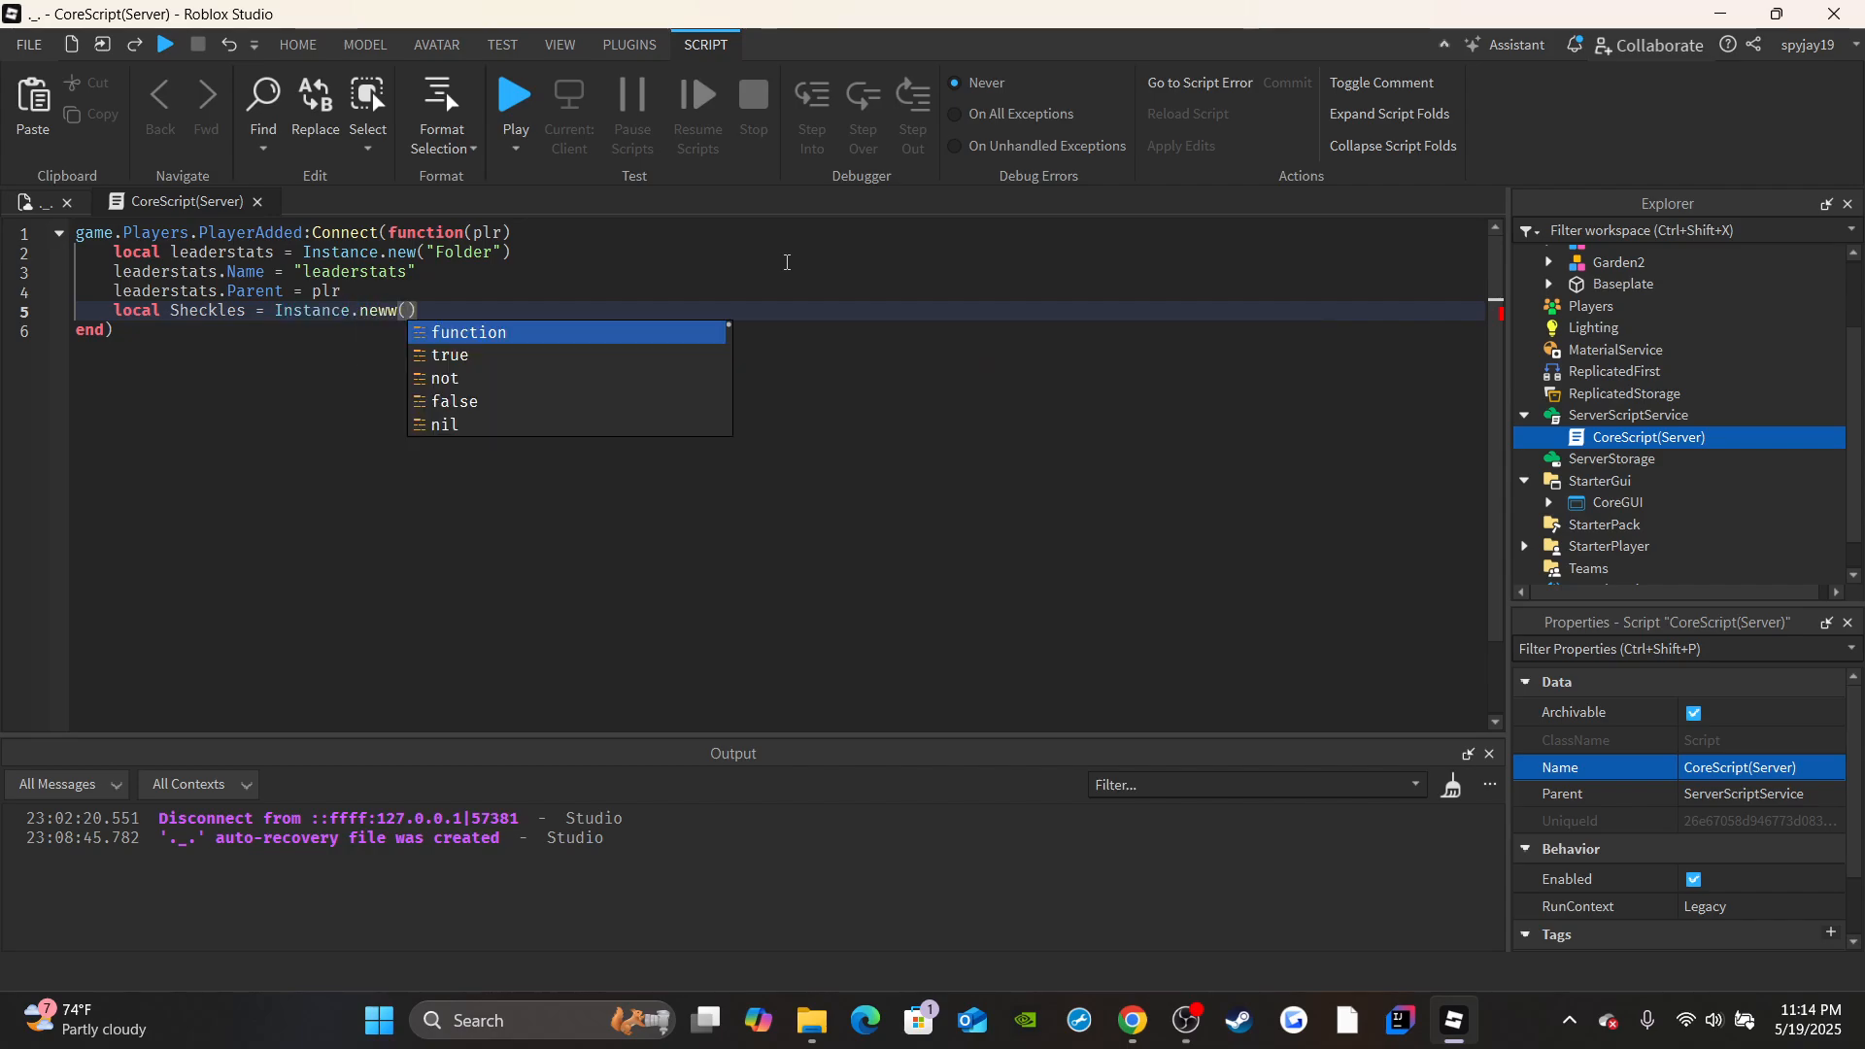
{"action": "key", "text": "BackSpace"}
{"action": "key", "text": "BackSpace"}
{"action": "type", "text": "(\"Nu"}
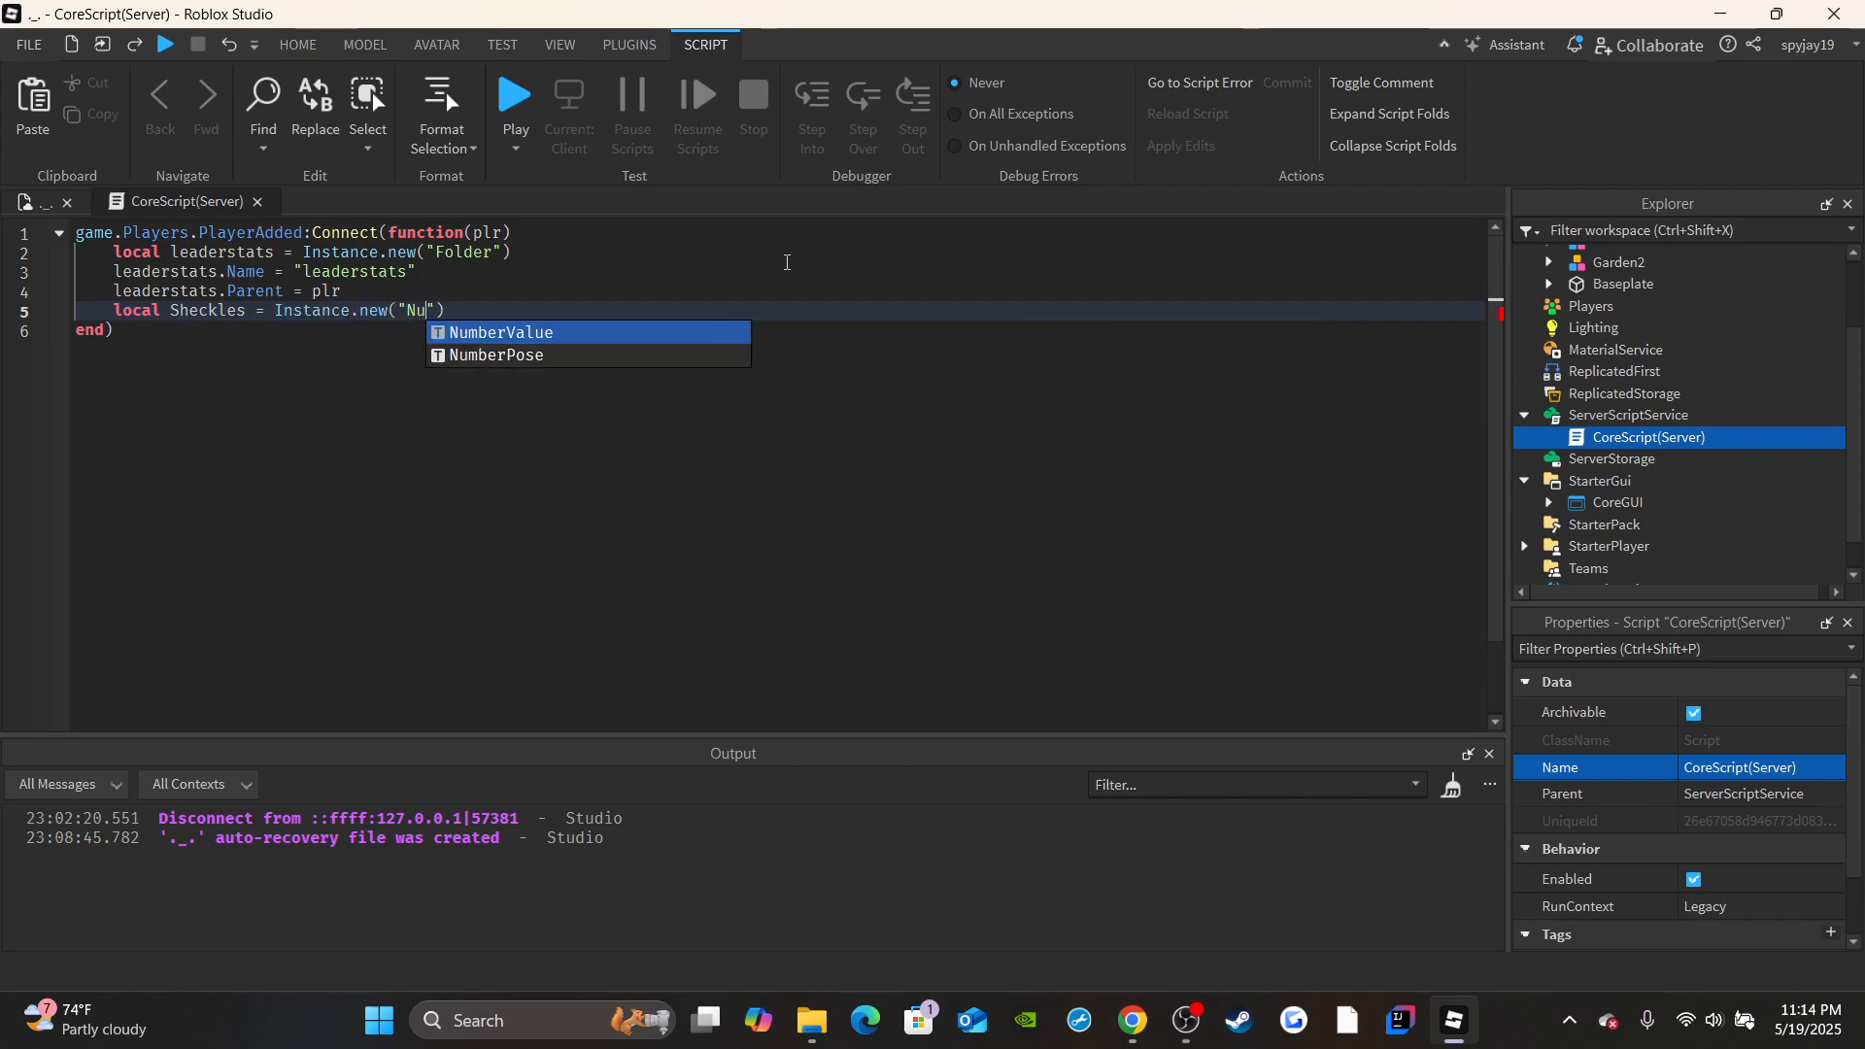
{"action": "key", "text": "Tab"}
{"action": "key", "text": "Return"}
Set the Sheckles instance's Name to "Sheckles" on the following code line.
{"action": "type", "text": "Sheckles."}
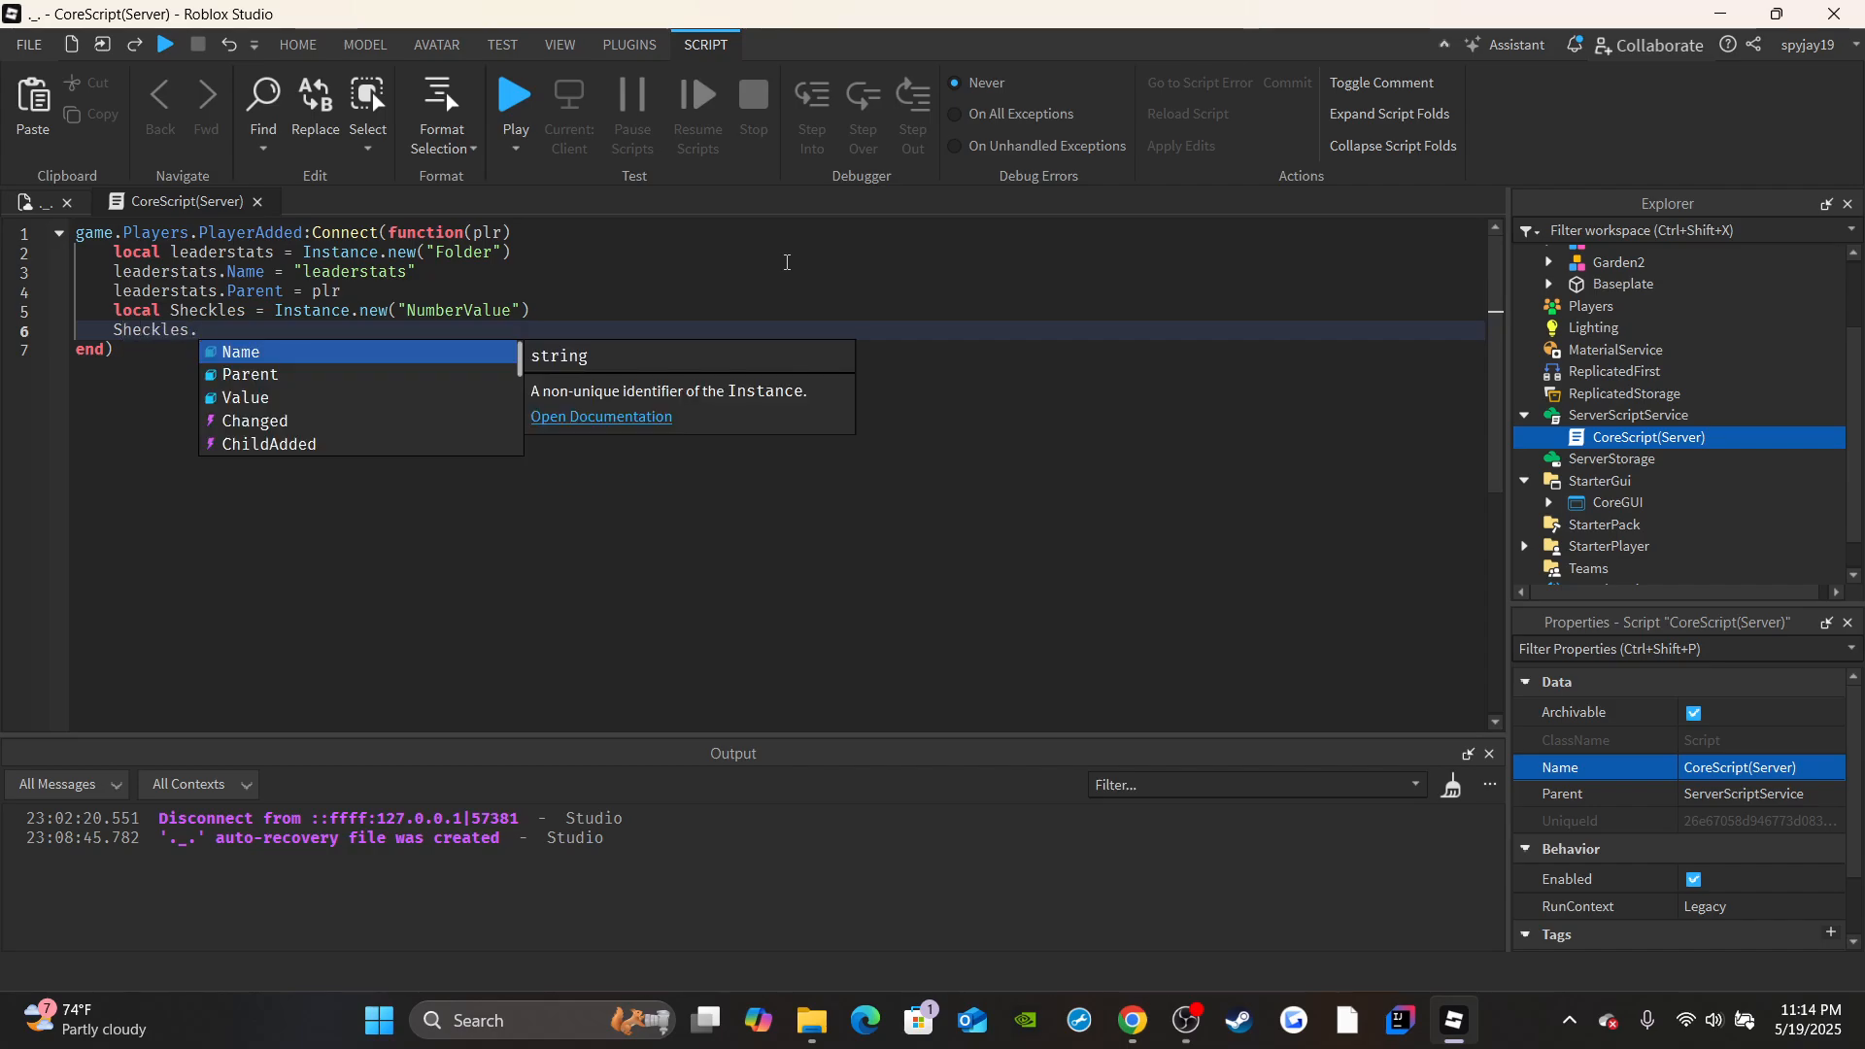
{"action": "key", "text": "Tab"}
{"action": "type", "text": "= \"Shec"}
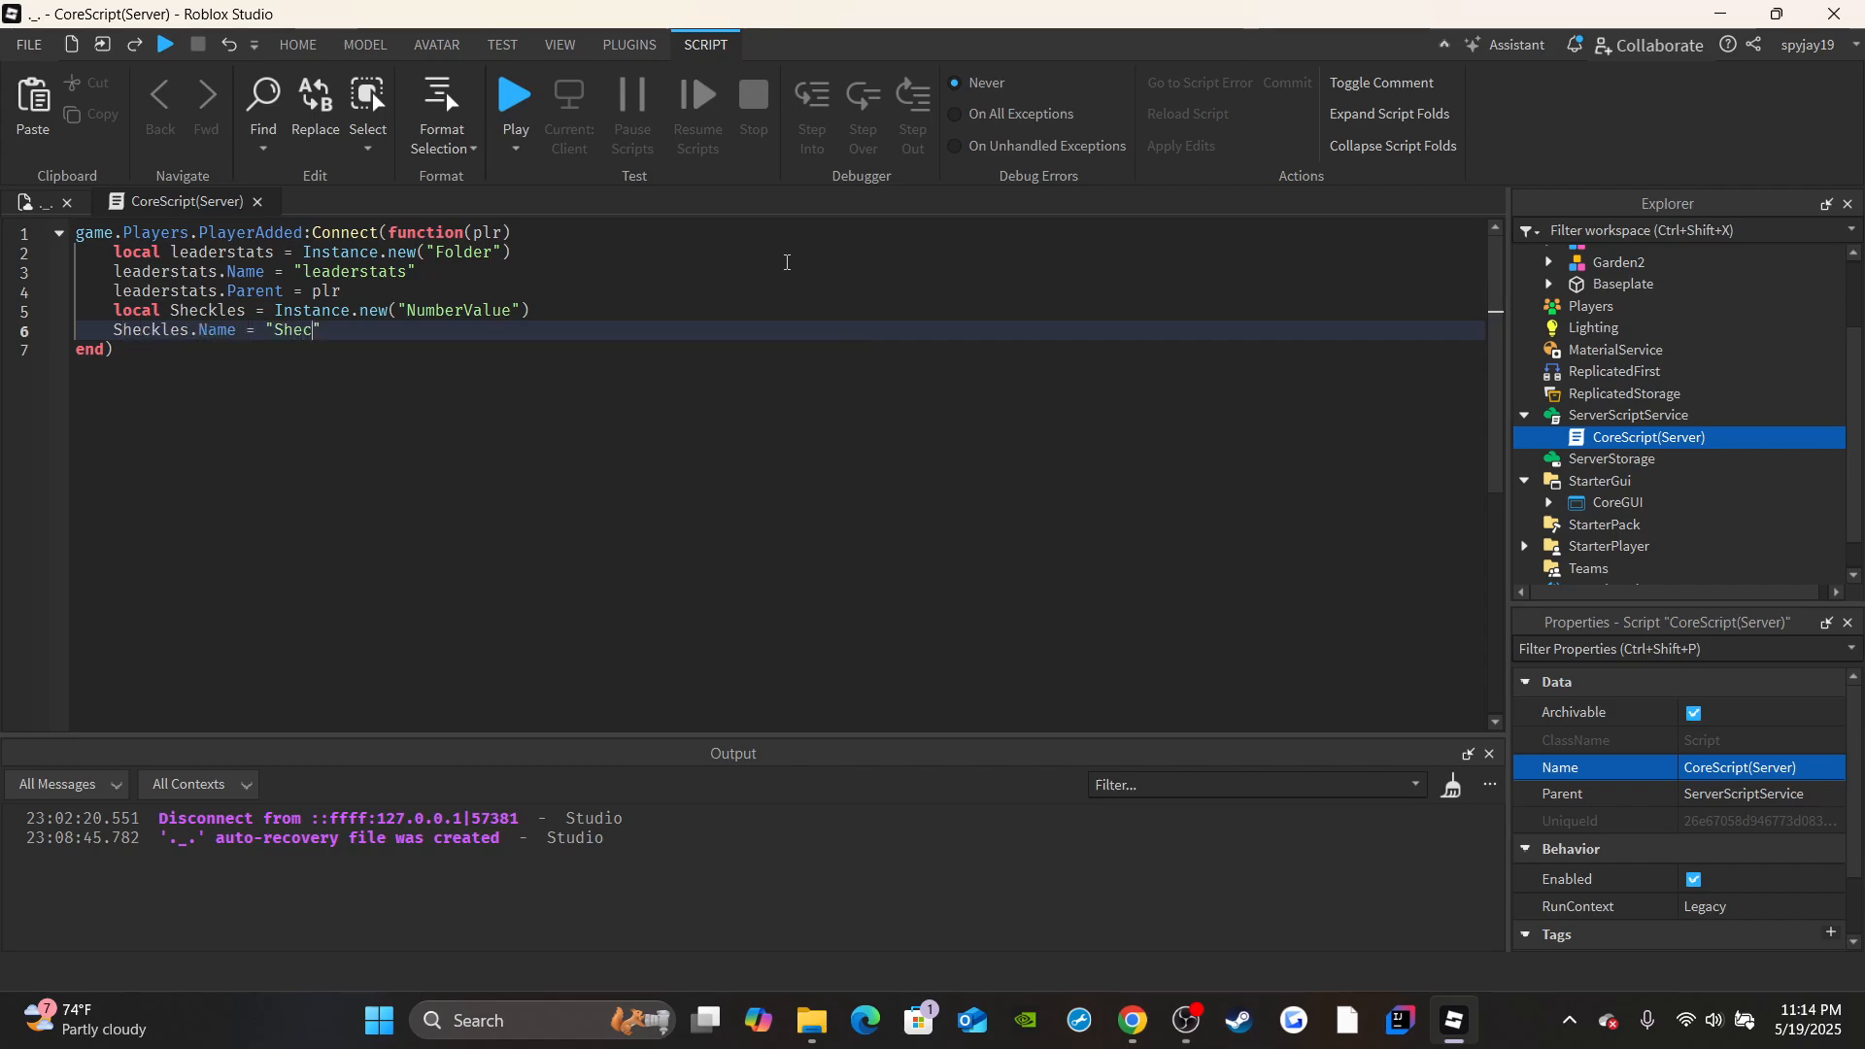
{"action": "type", "text": "kles"}
{"action": "key", "text": "Return"}
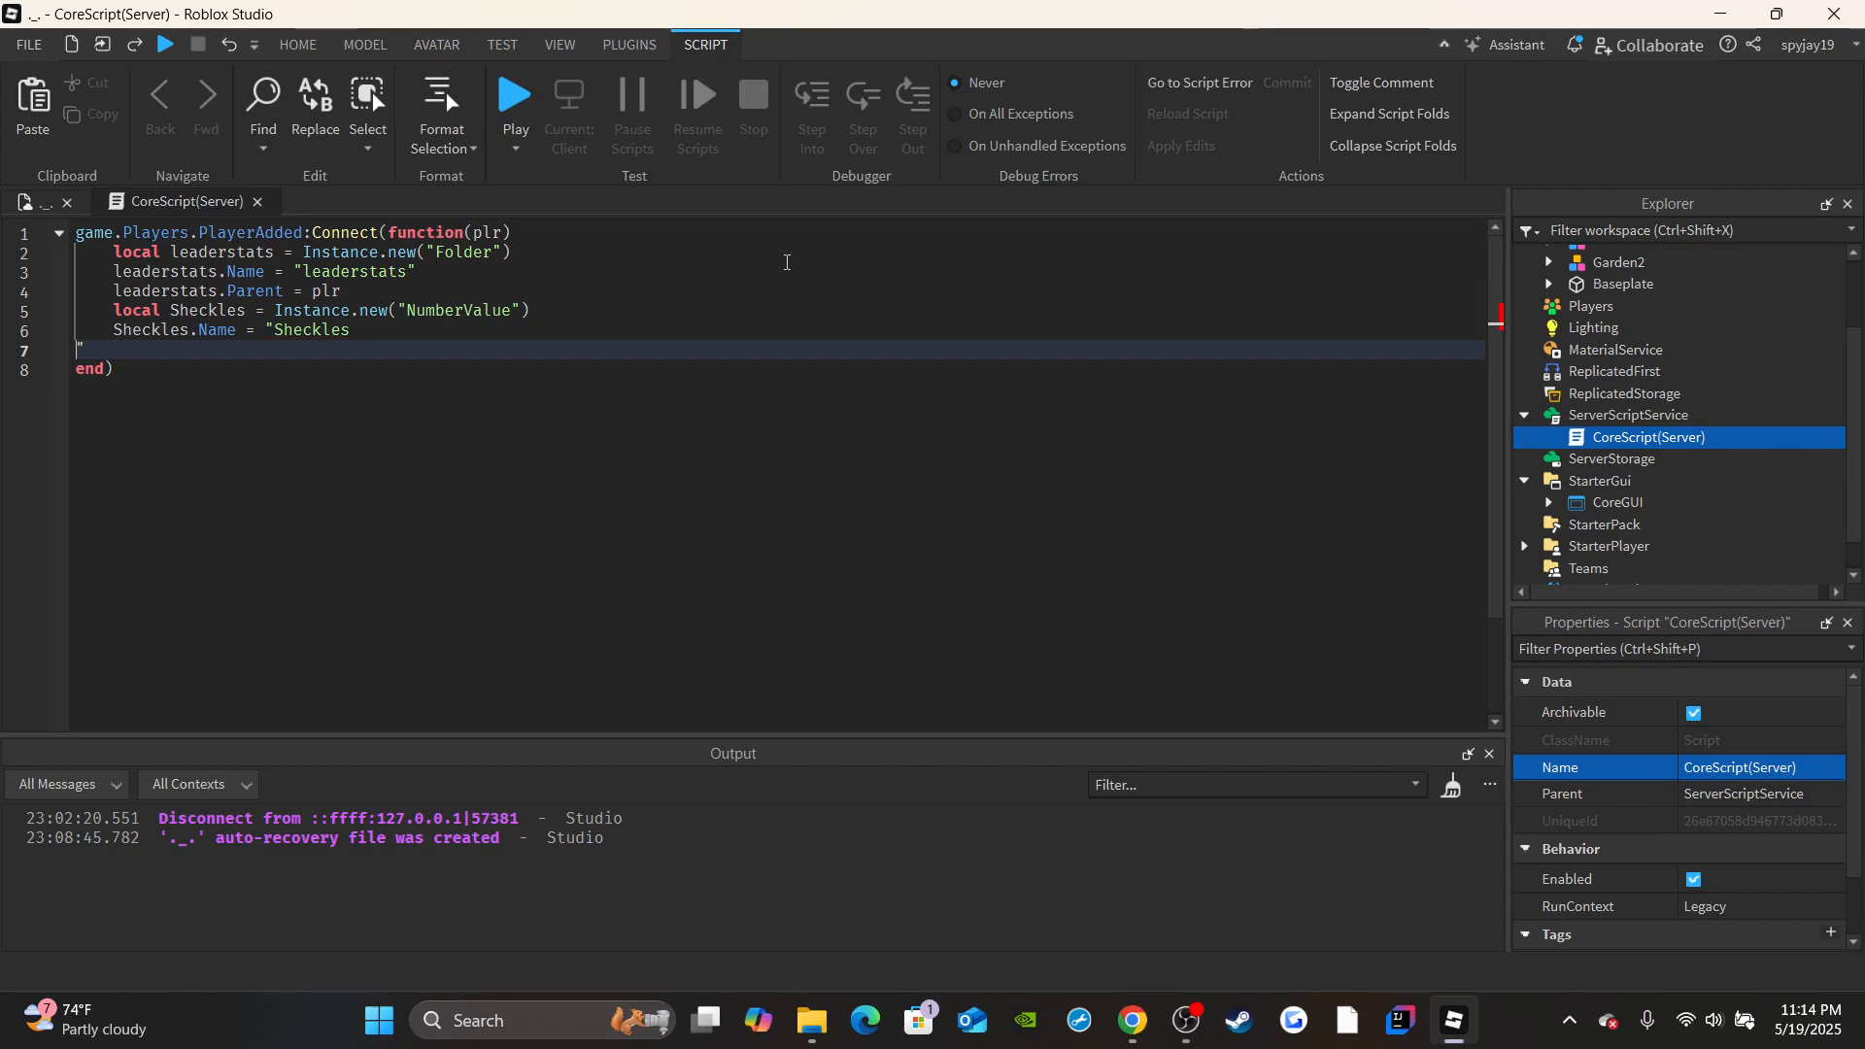
{"action": "key", "text": "BackSpace"}
{"action": "key", "text": "Return"}
Set Sheckles.Value to 100 and parent Sheckles to leaderstats.
{"action": "type", "text": "Sheckles.Value = 0"}
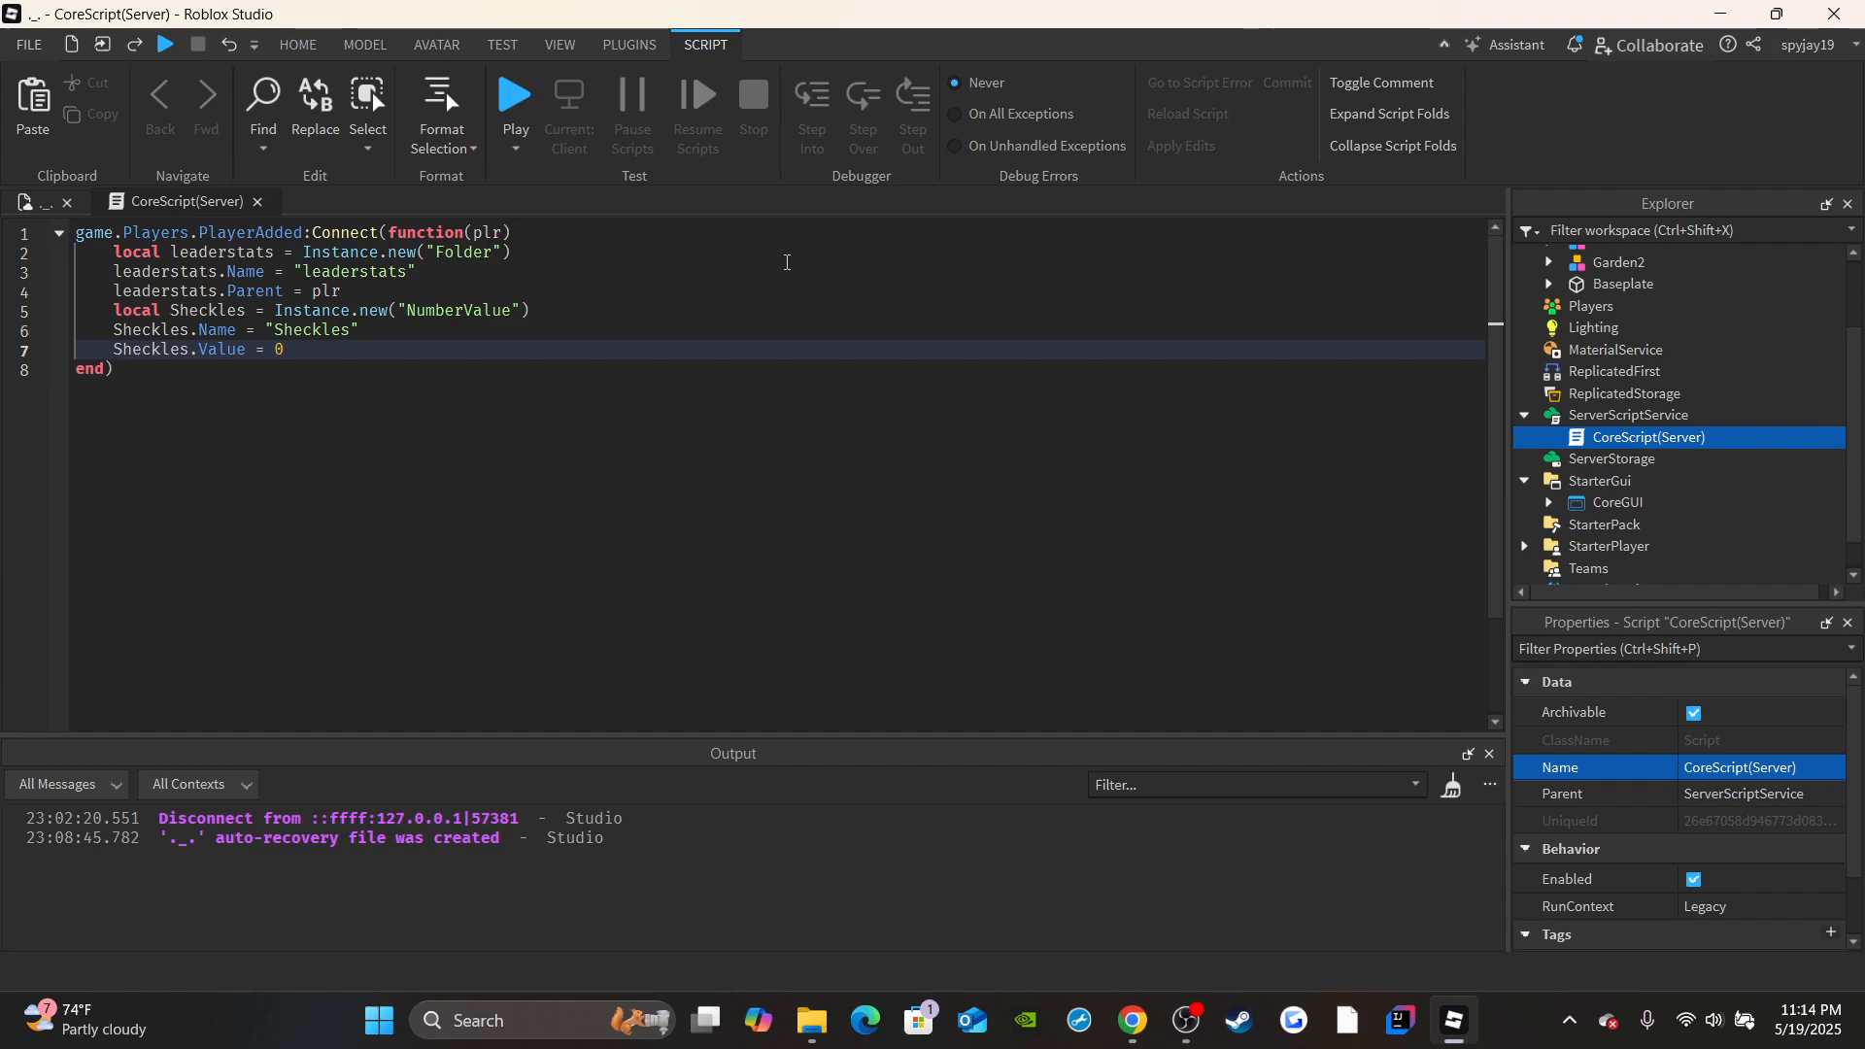
{"action": "key", "text": "BackSpace"}
{"action": "type", "text": "100"}
{"action": "key", "text": "Return"}
{"action": "type", "text": "Sheckles.Parent = l"}
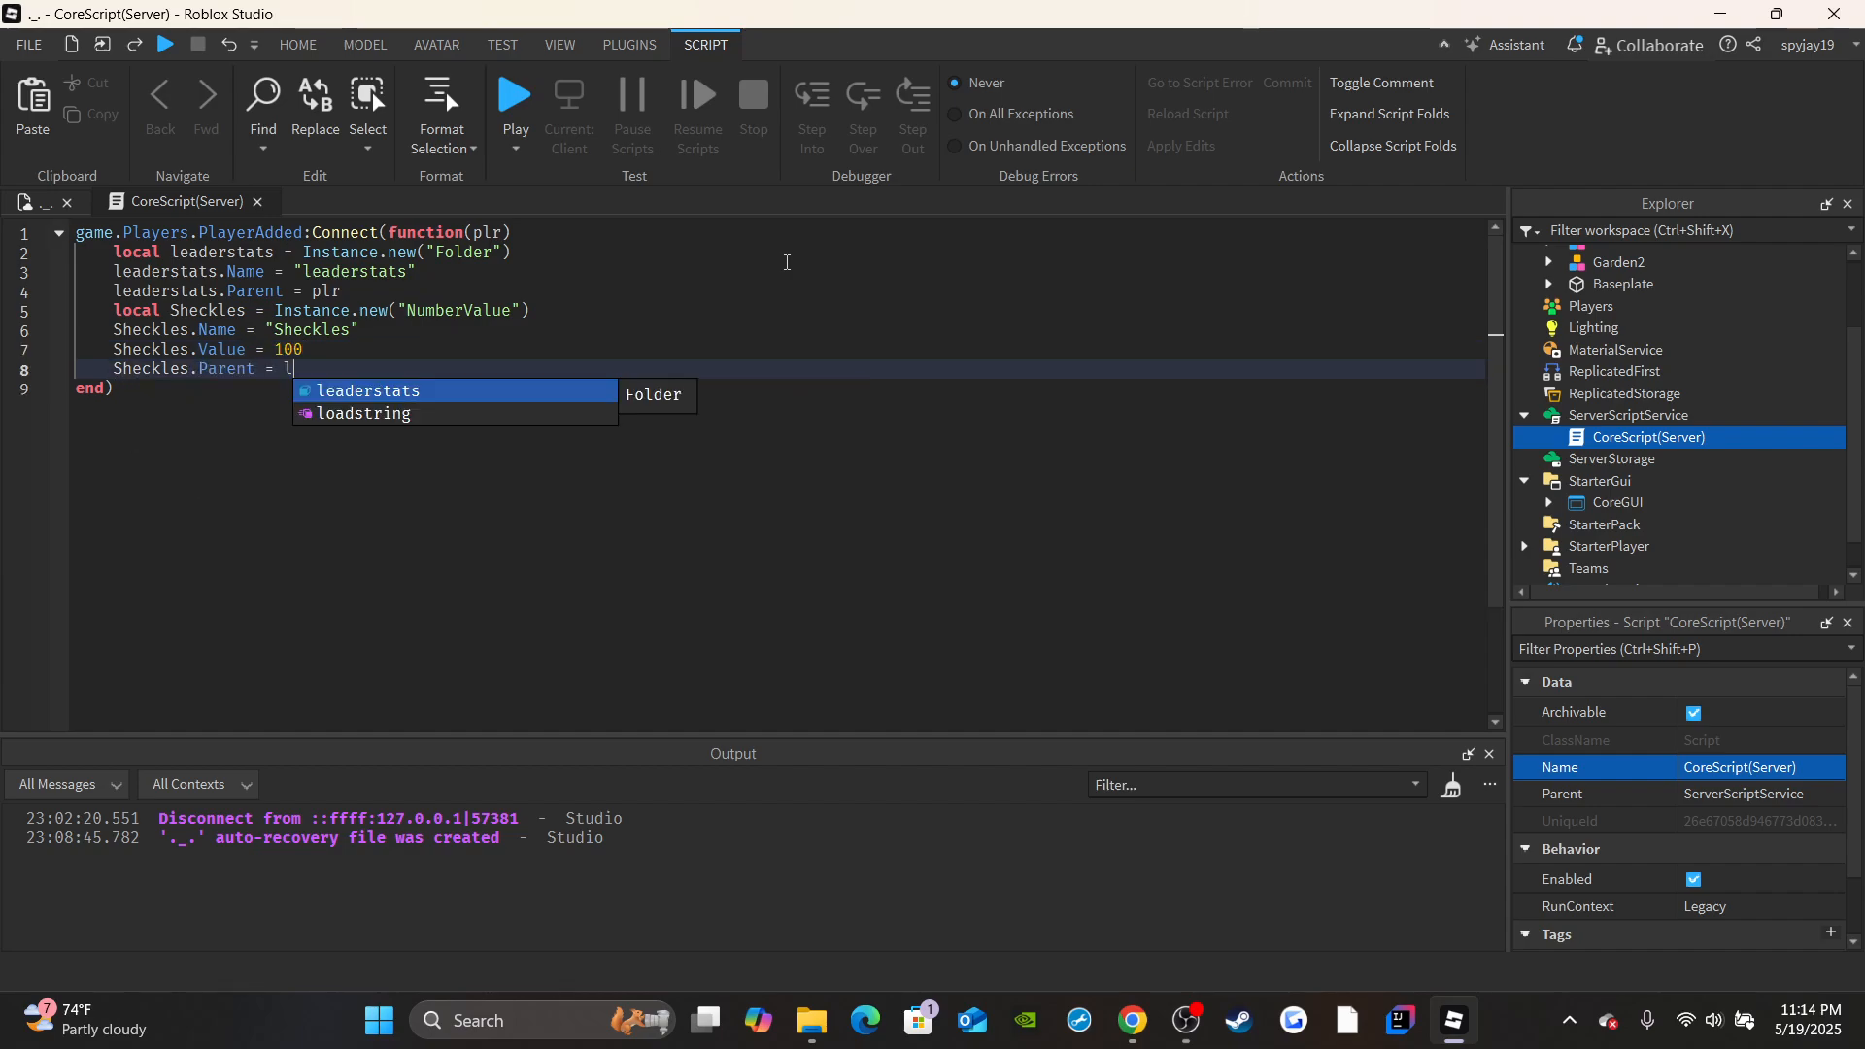
{"action": "key", "text": "Tab"}
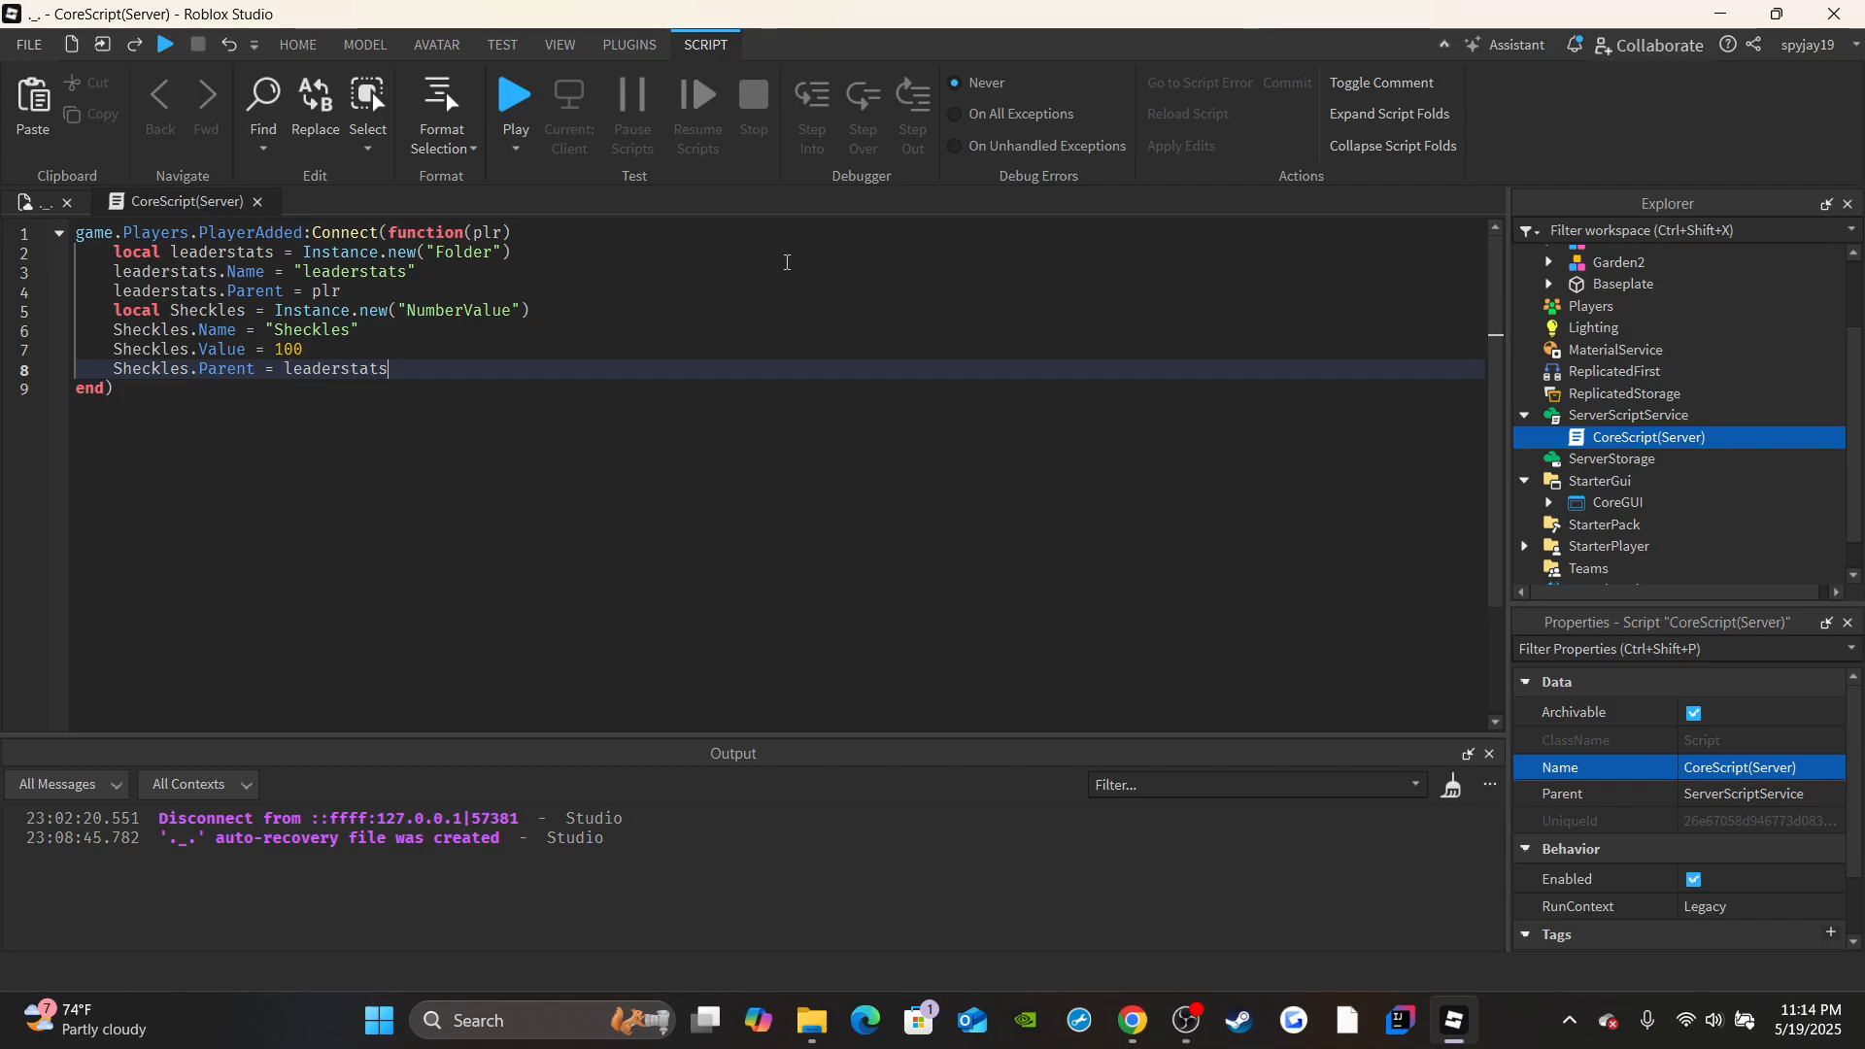
{"action": "key", "text": "Return"}
{"action": "key", "text": "Return"}
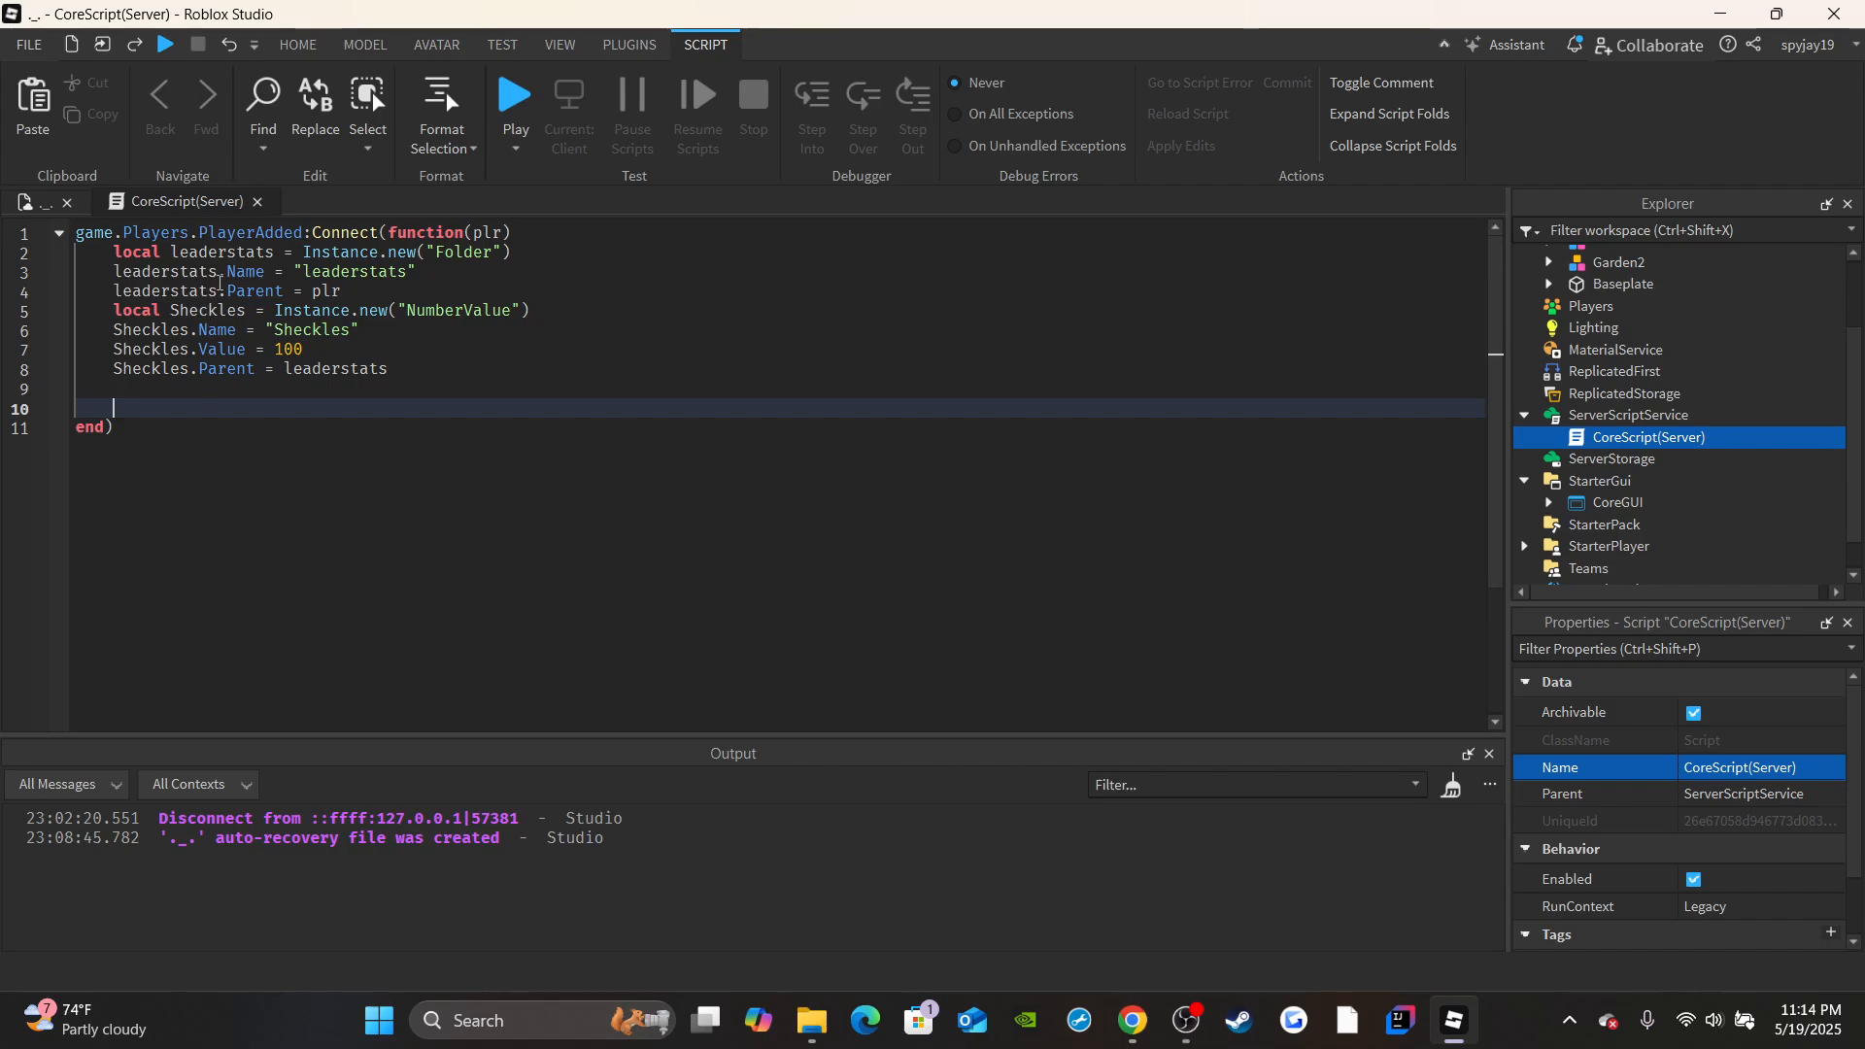
{"action": "left_click", "coordinate": [18, 201]}
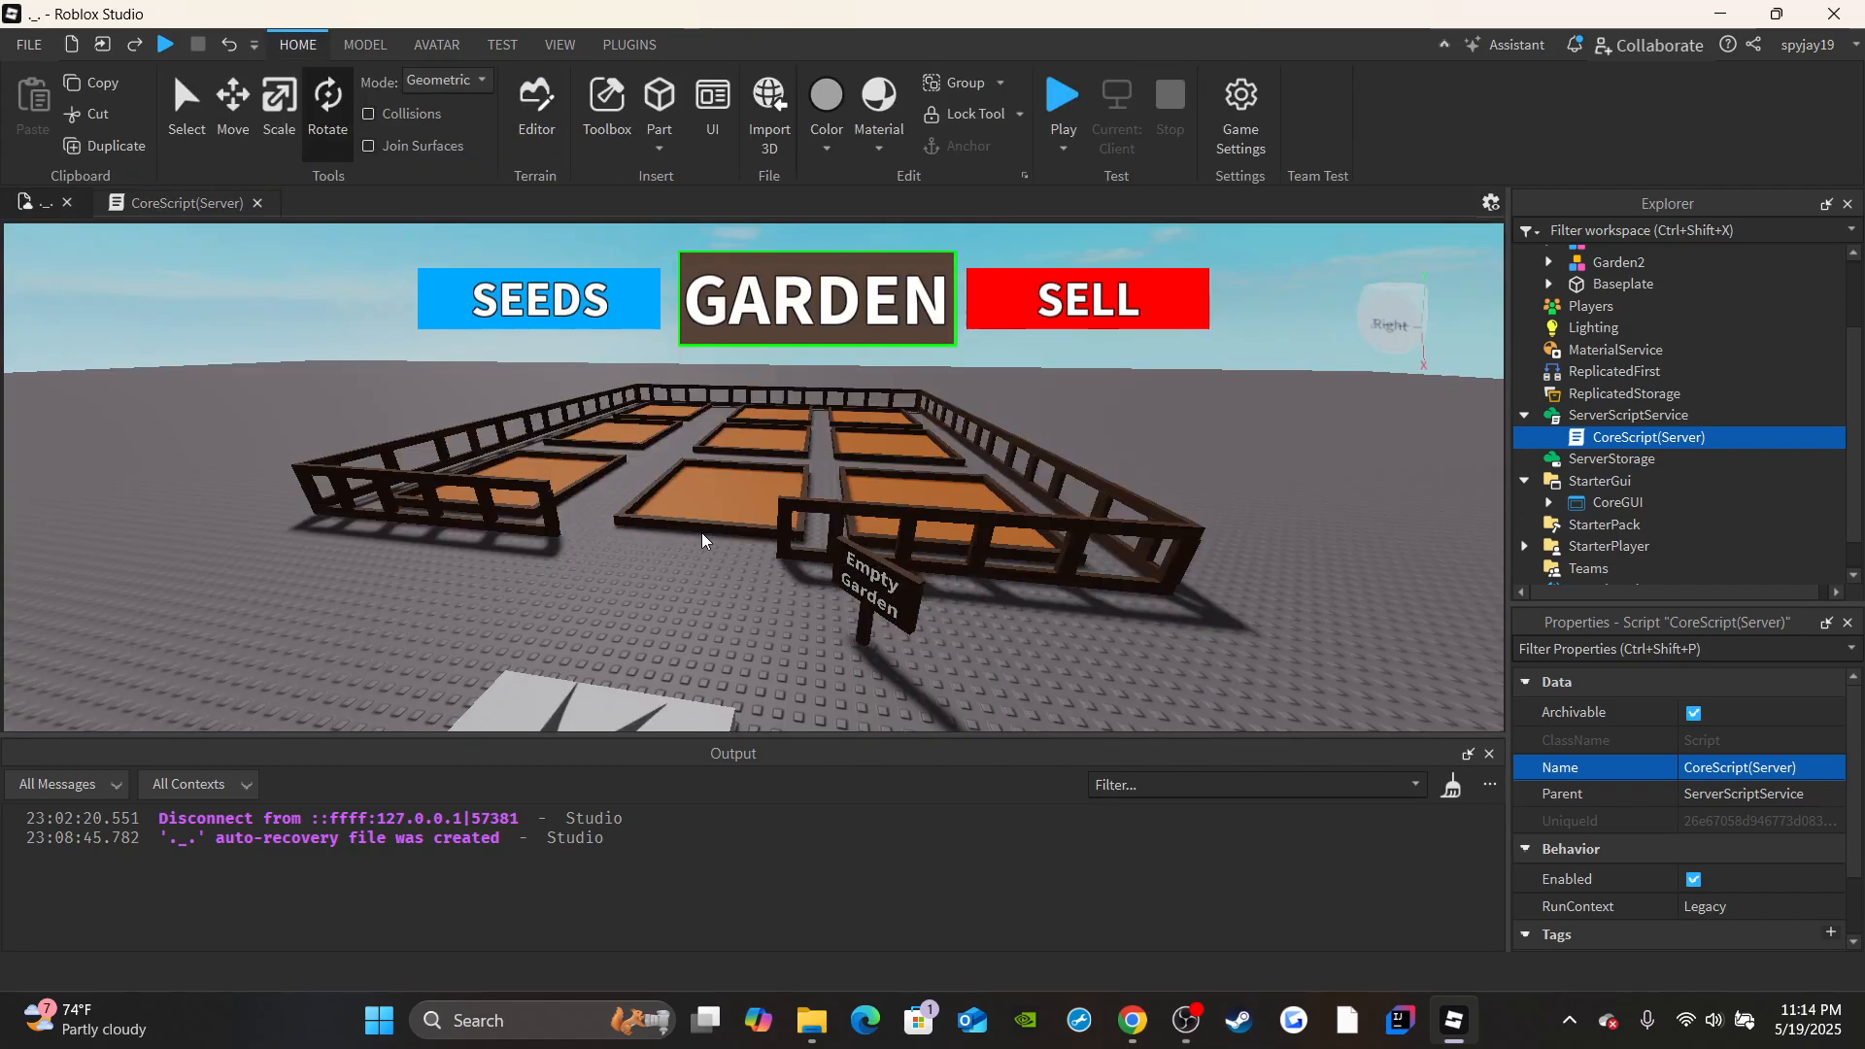
{"action": "right_click_drag", "start_coordinate": [743, 464], "coordinate": [913, 549]}
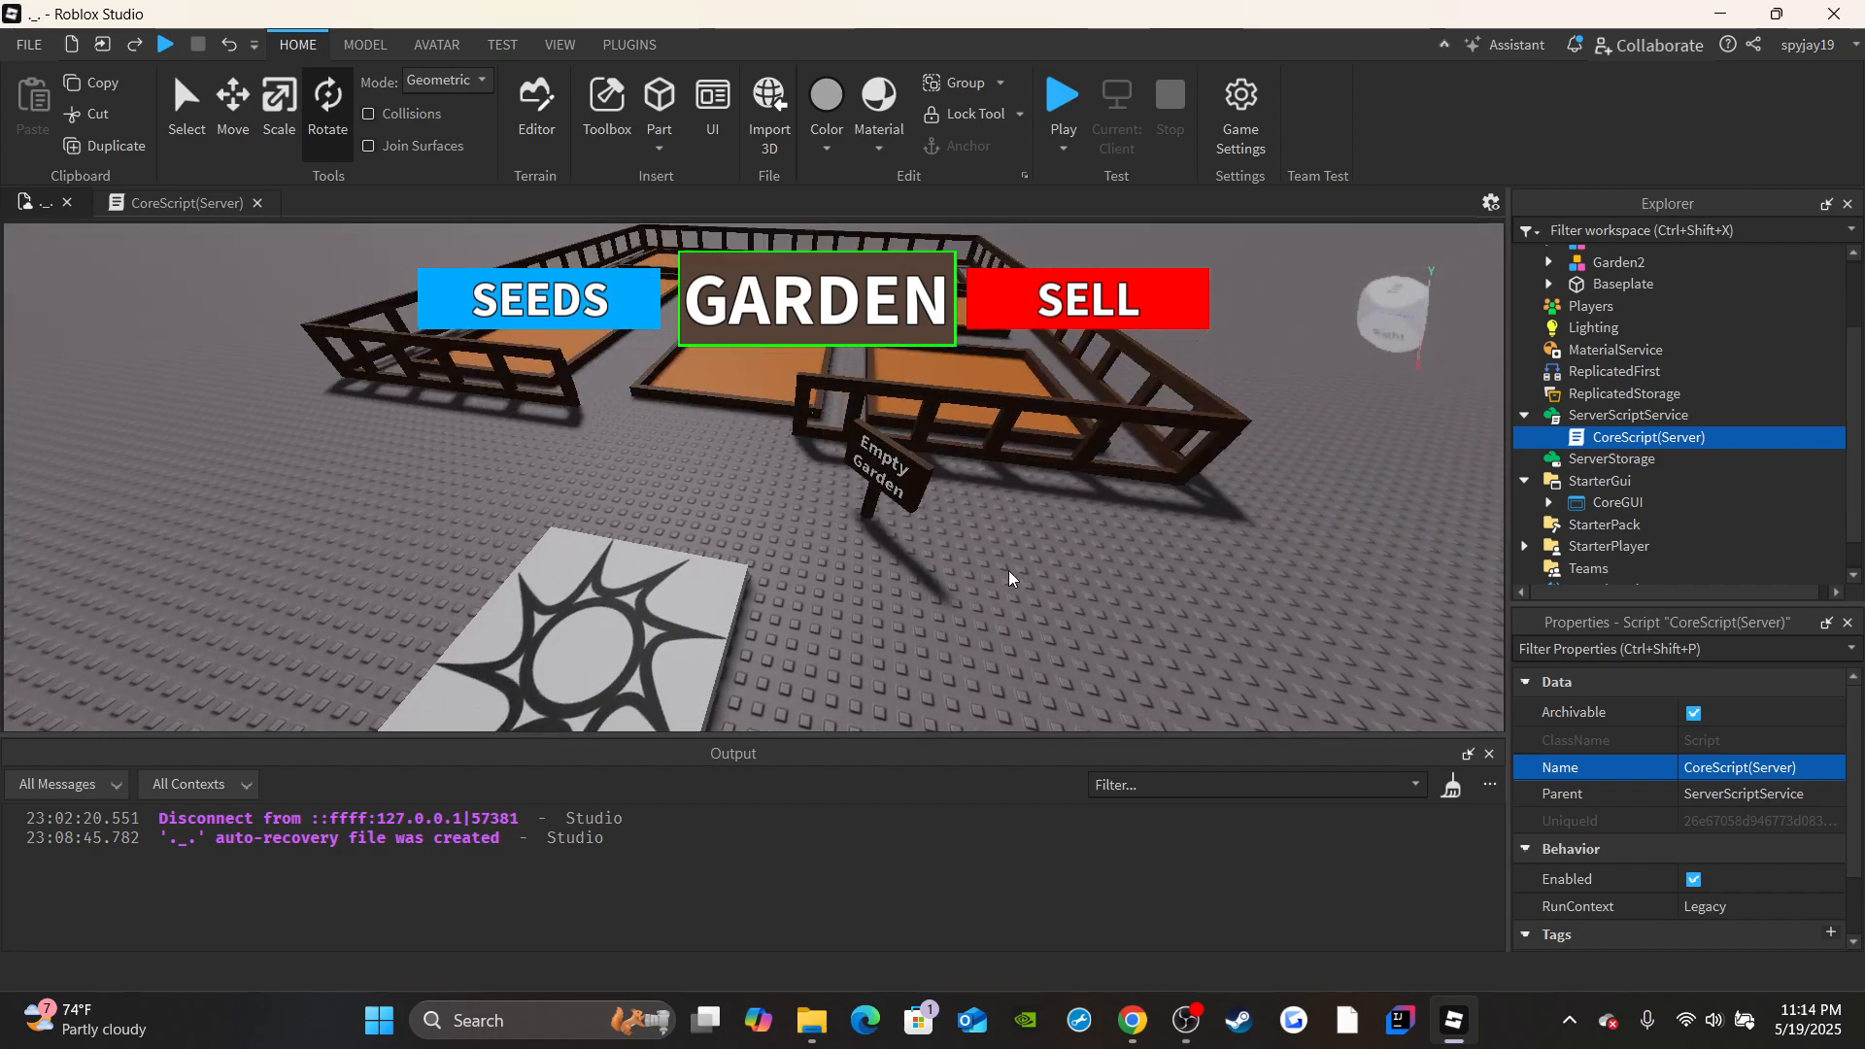
{"action": "right_click_drag", "start_coordinate": [929, 477], "coordinate": [688, 389]}
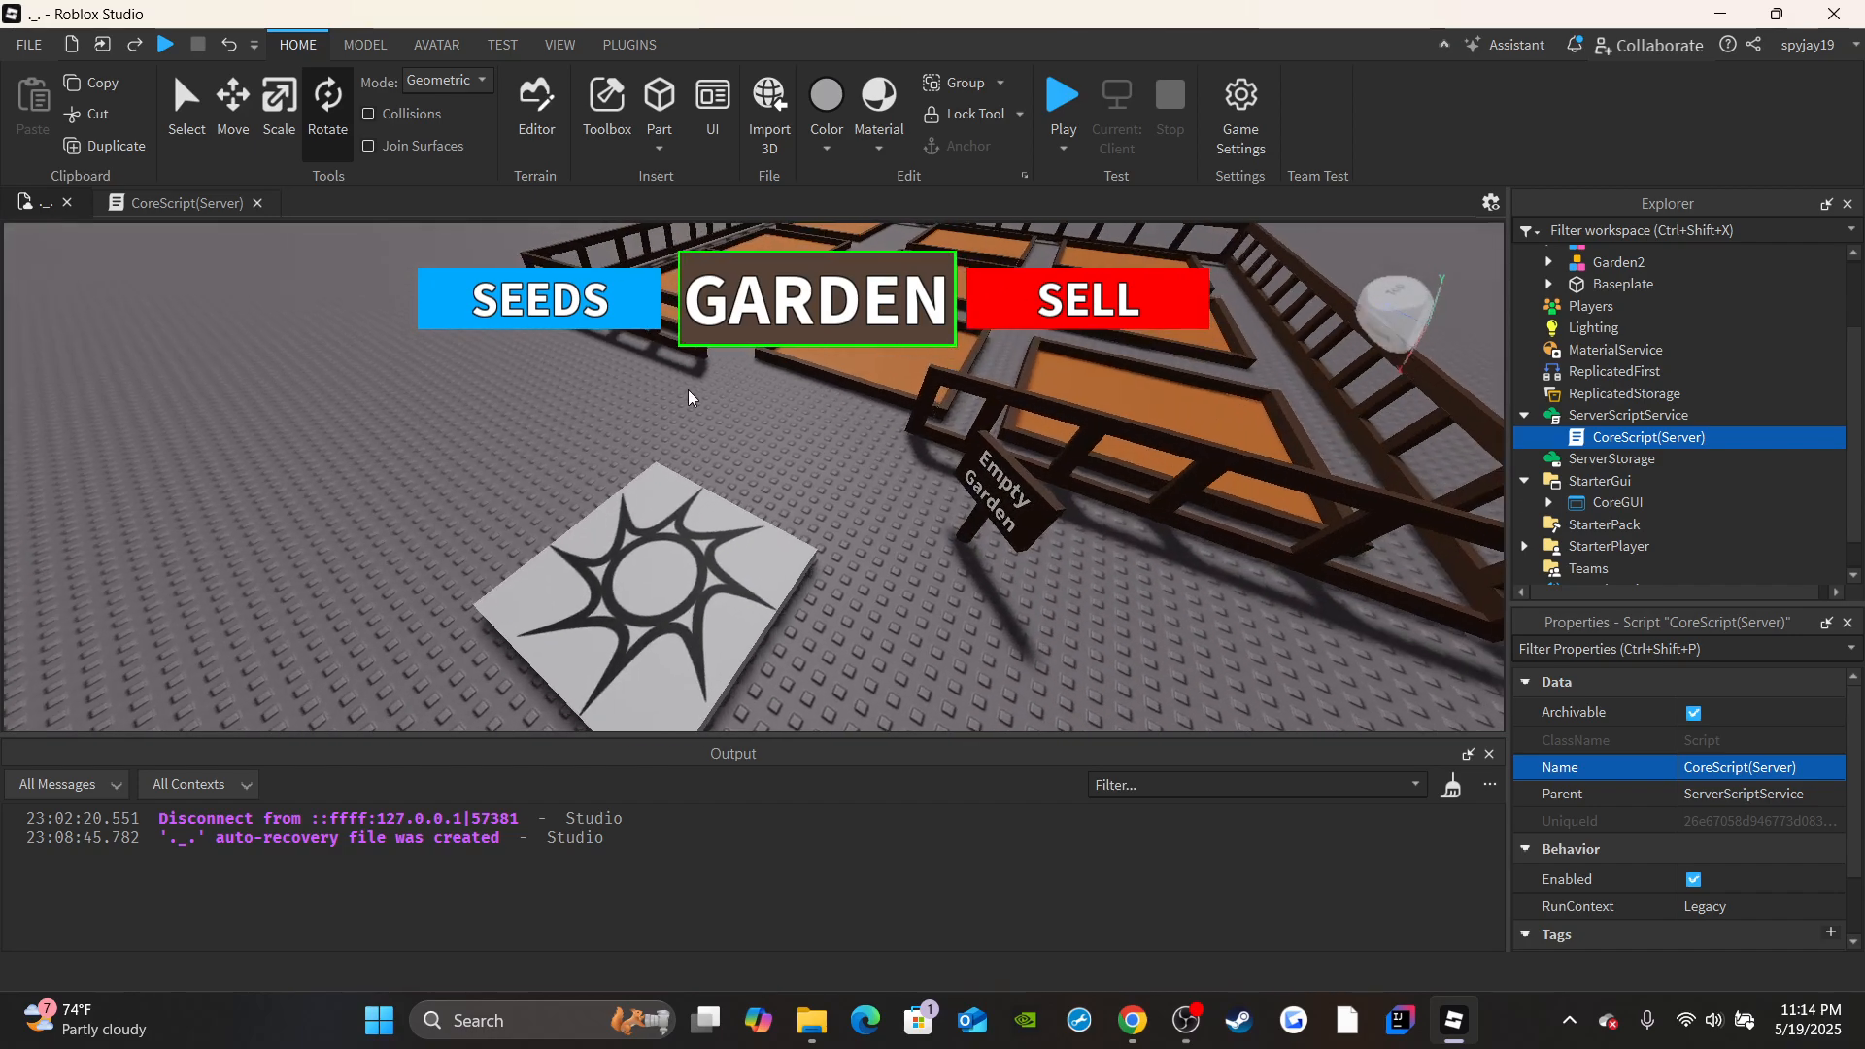
{"action": "left_click", "coordinate": [169, 207]}
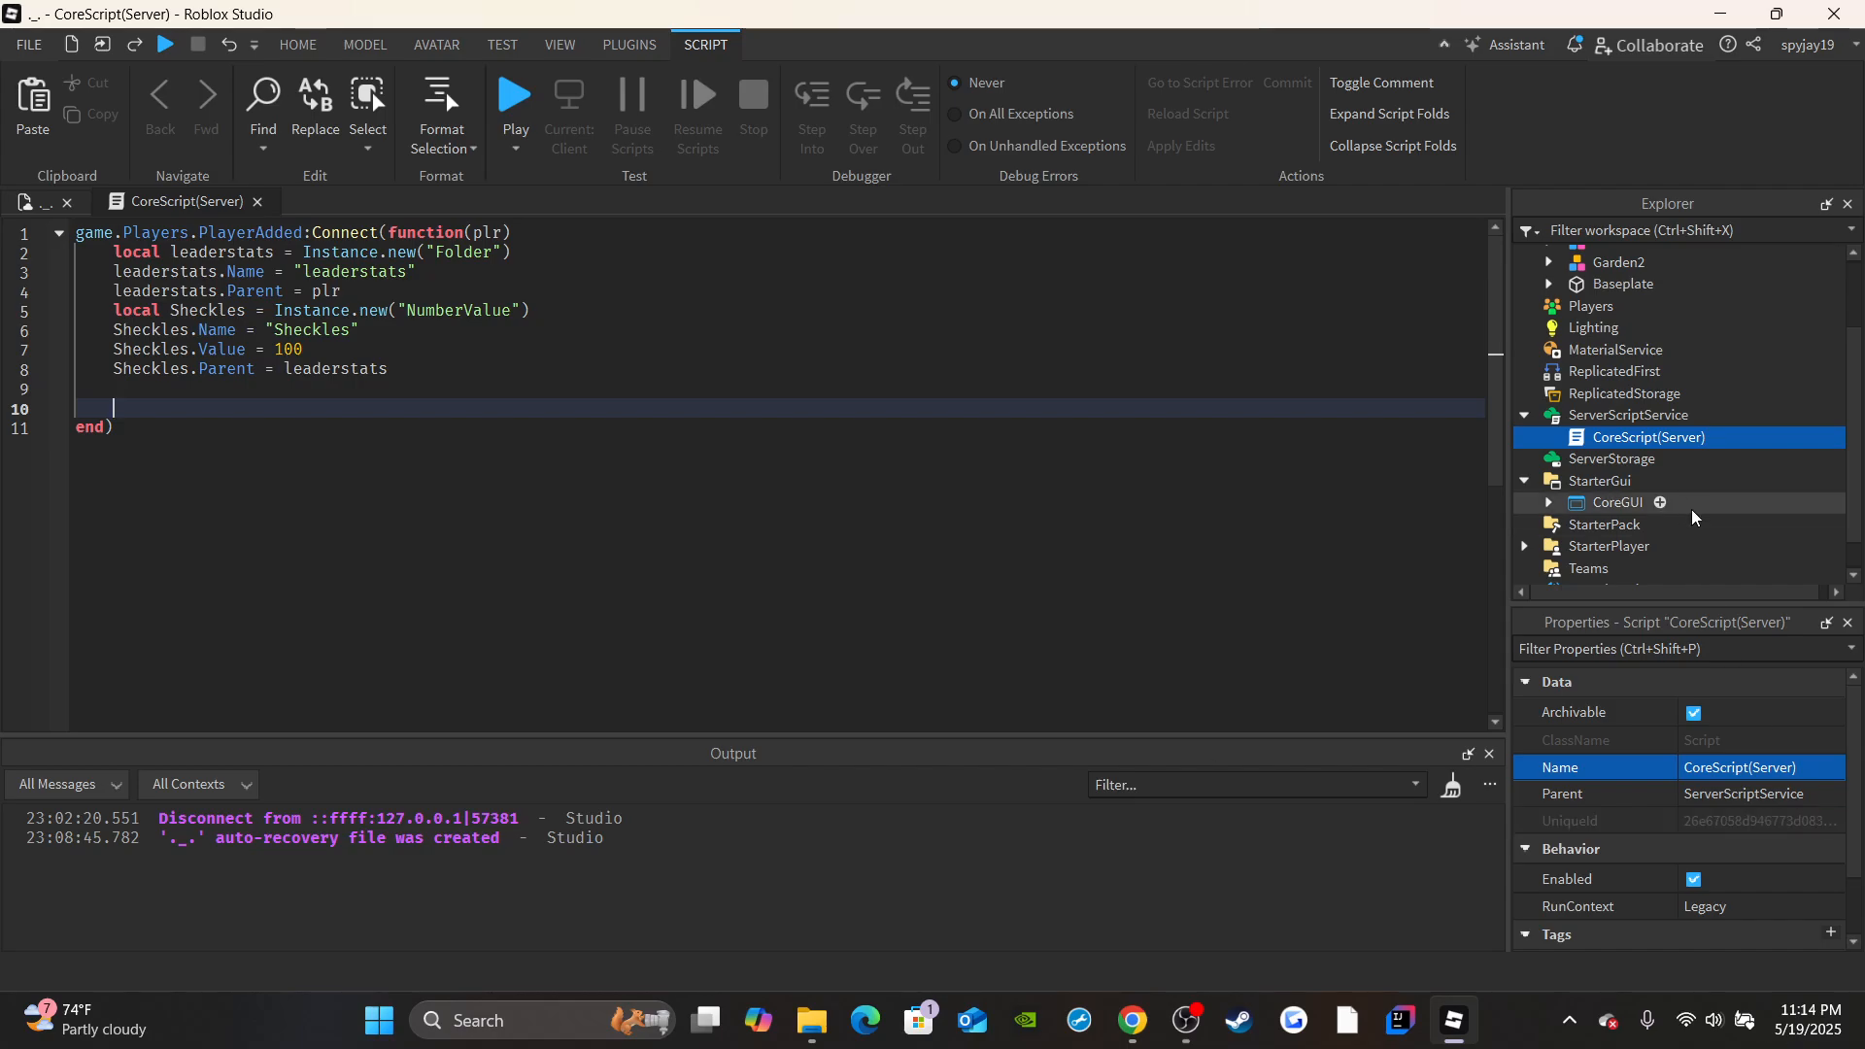
Below the Sheckles lines, add a "for i,v in pairs(workspace:GetChildren()) do" loop.
{"action": "type", "text": "for i,v in "}
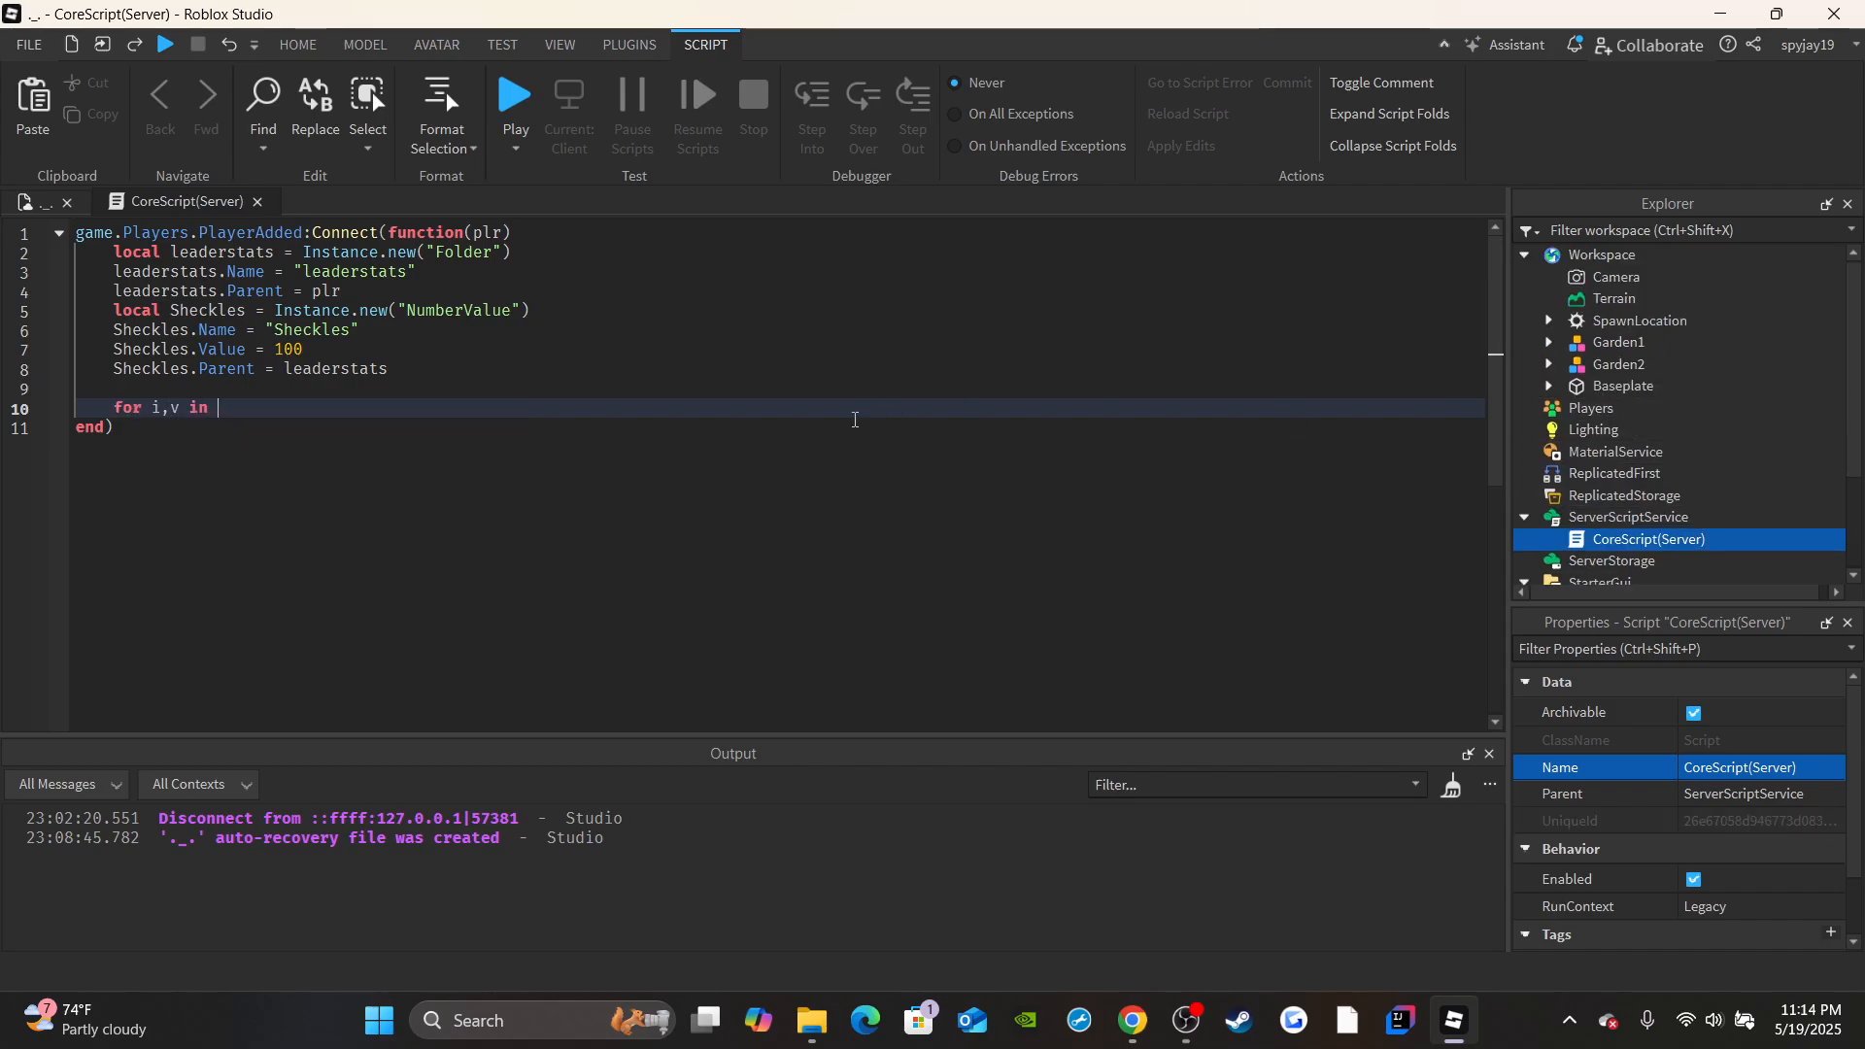
{"action": "type", "text": "pairs(workspace:GetChildren()) do"}
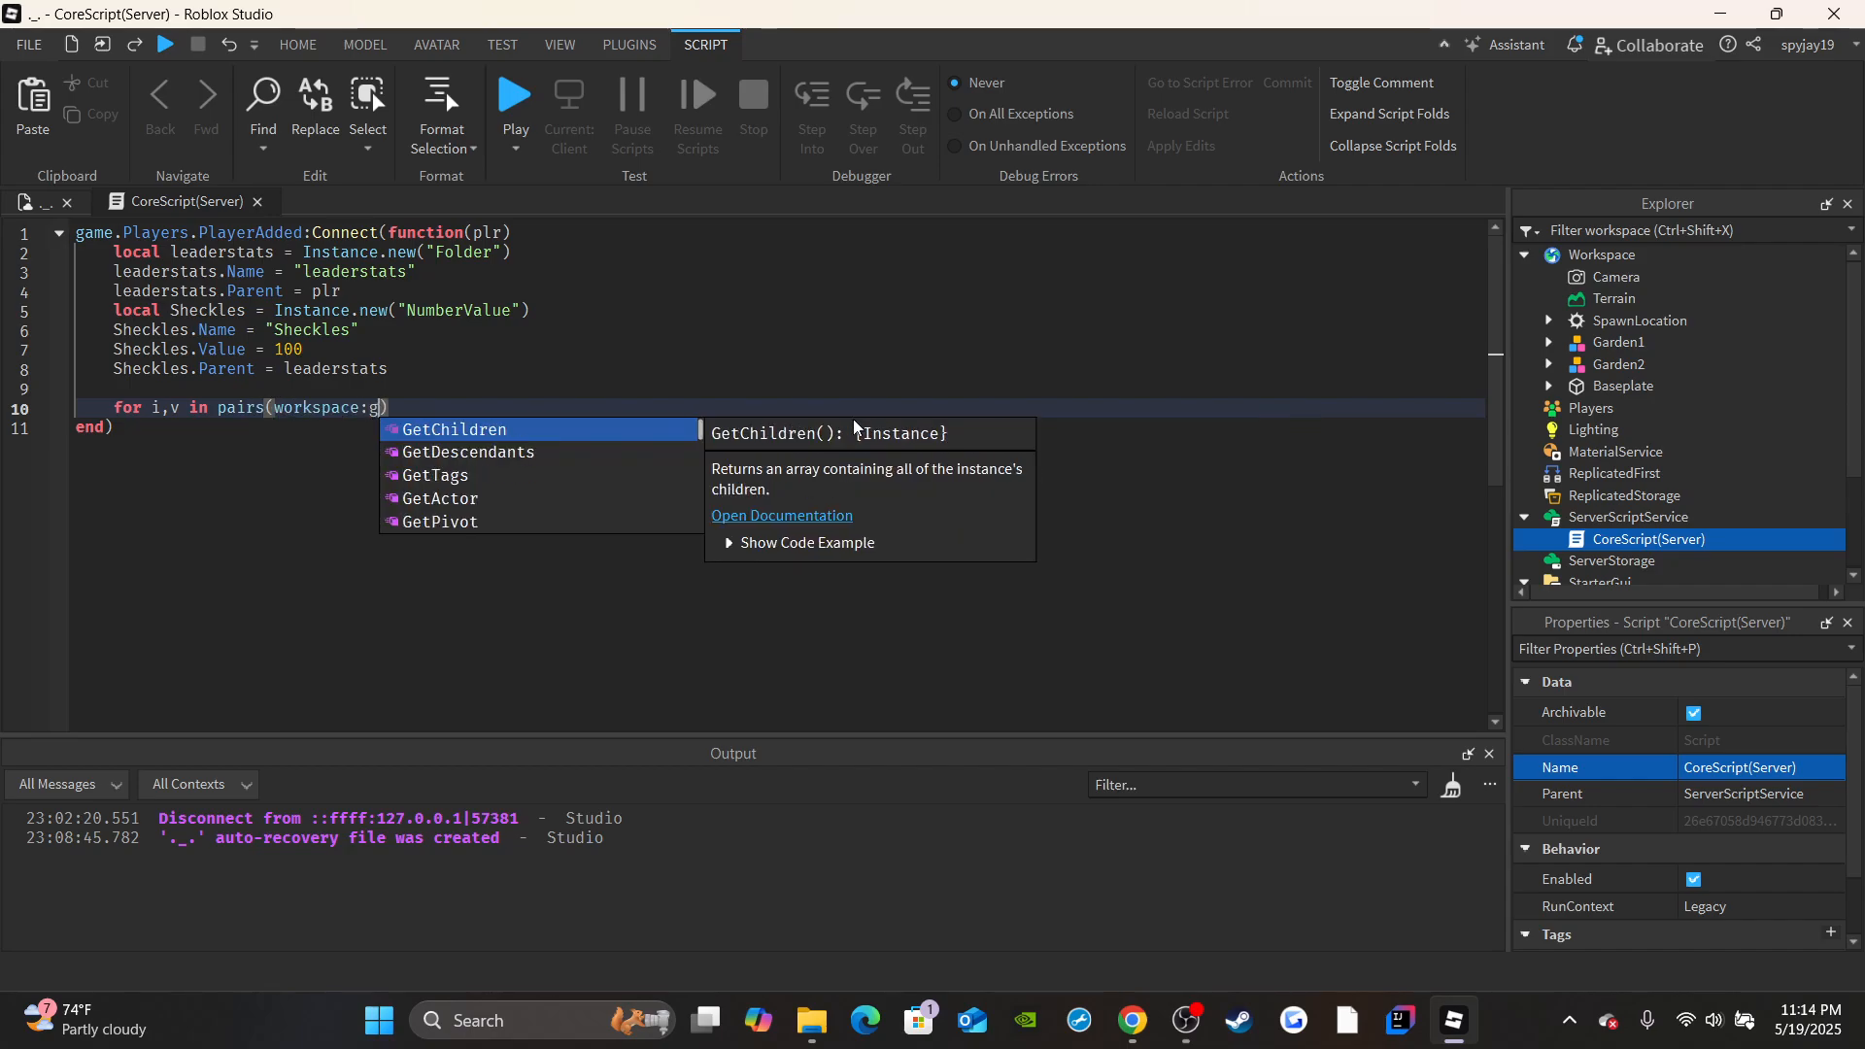
{"action": "key", "text": "Return"}
Inside the loop, start an if condition that checks v:FindFirstChild("Owner"), matching the Owner value inside Garden1.
{"action": "type", "text": "if"}
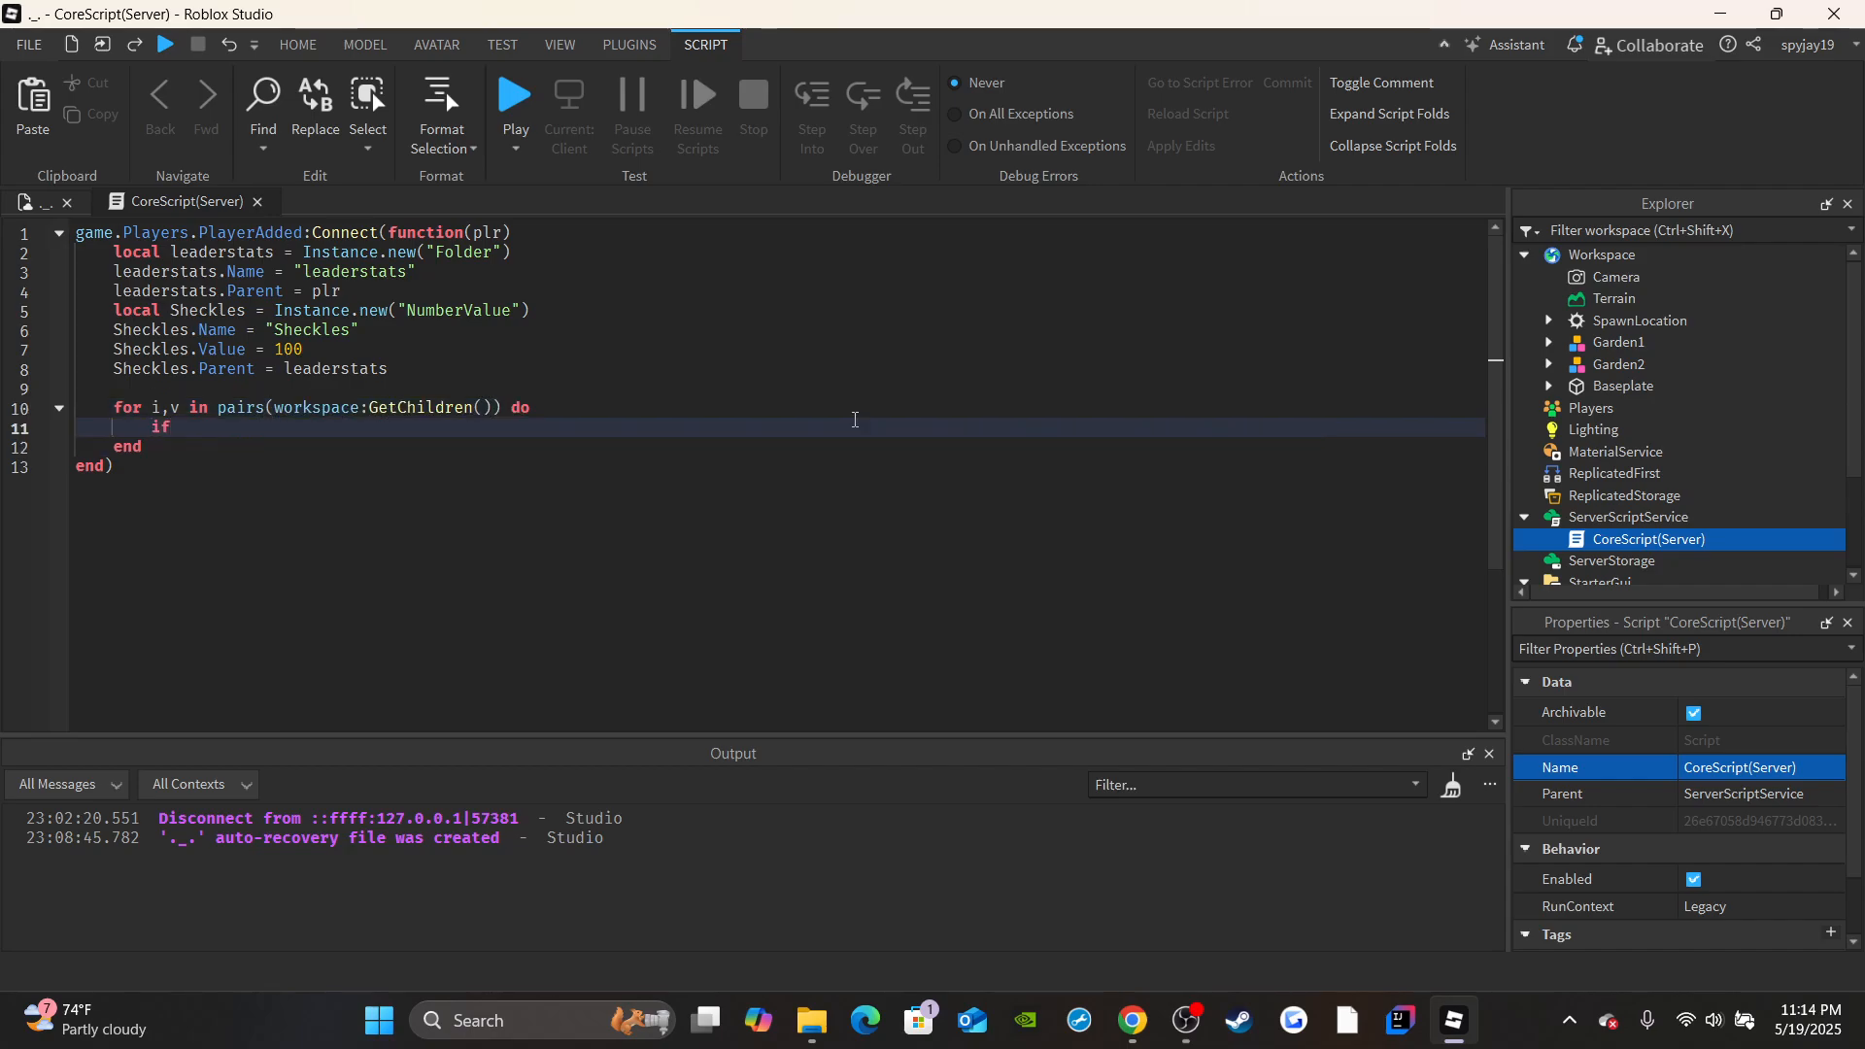
{"action": "type", "text": " v:FindFirstChild("}
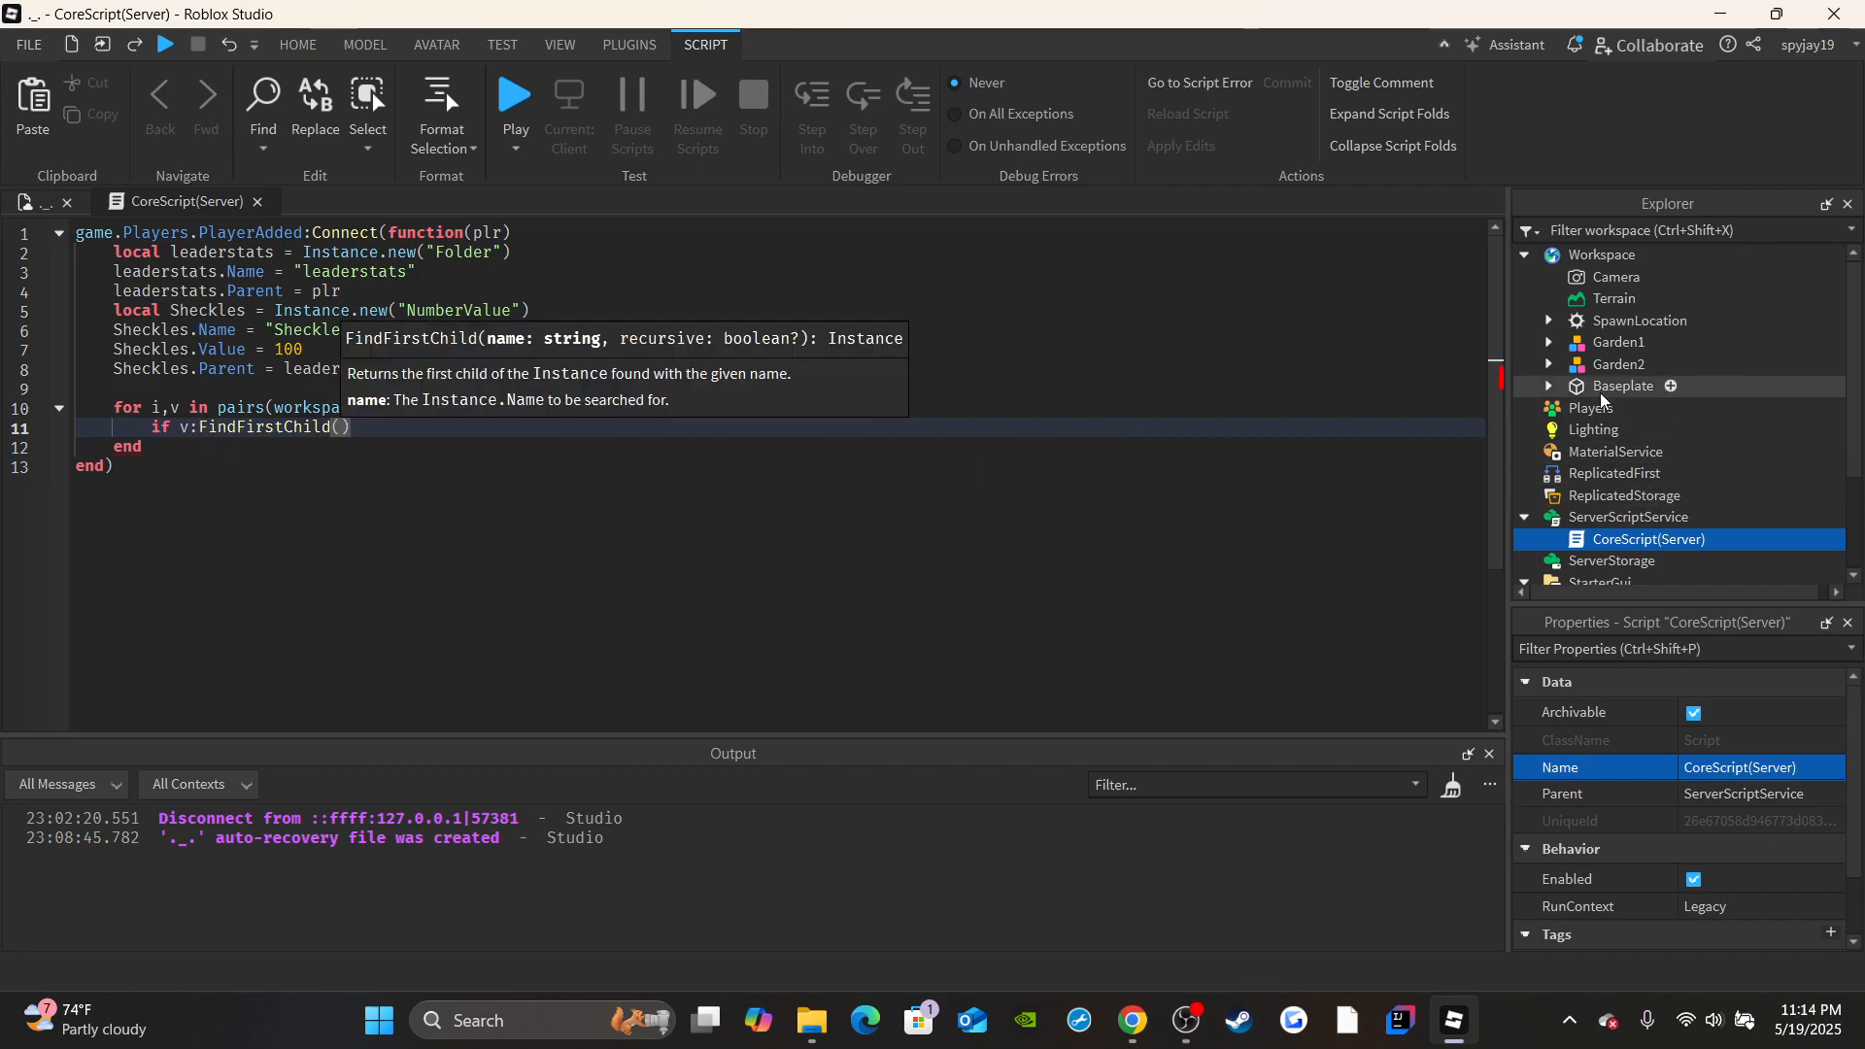
{"action": "left_click", "coordinate": [1618, 342]}
{"action": "left_click", "coordinate": [1548, 342]}
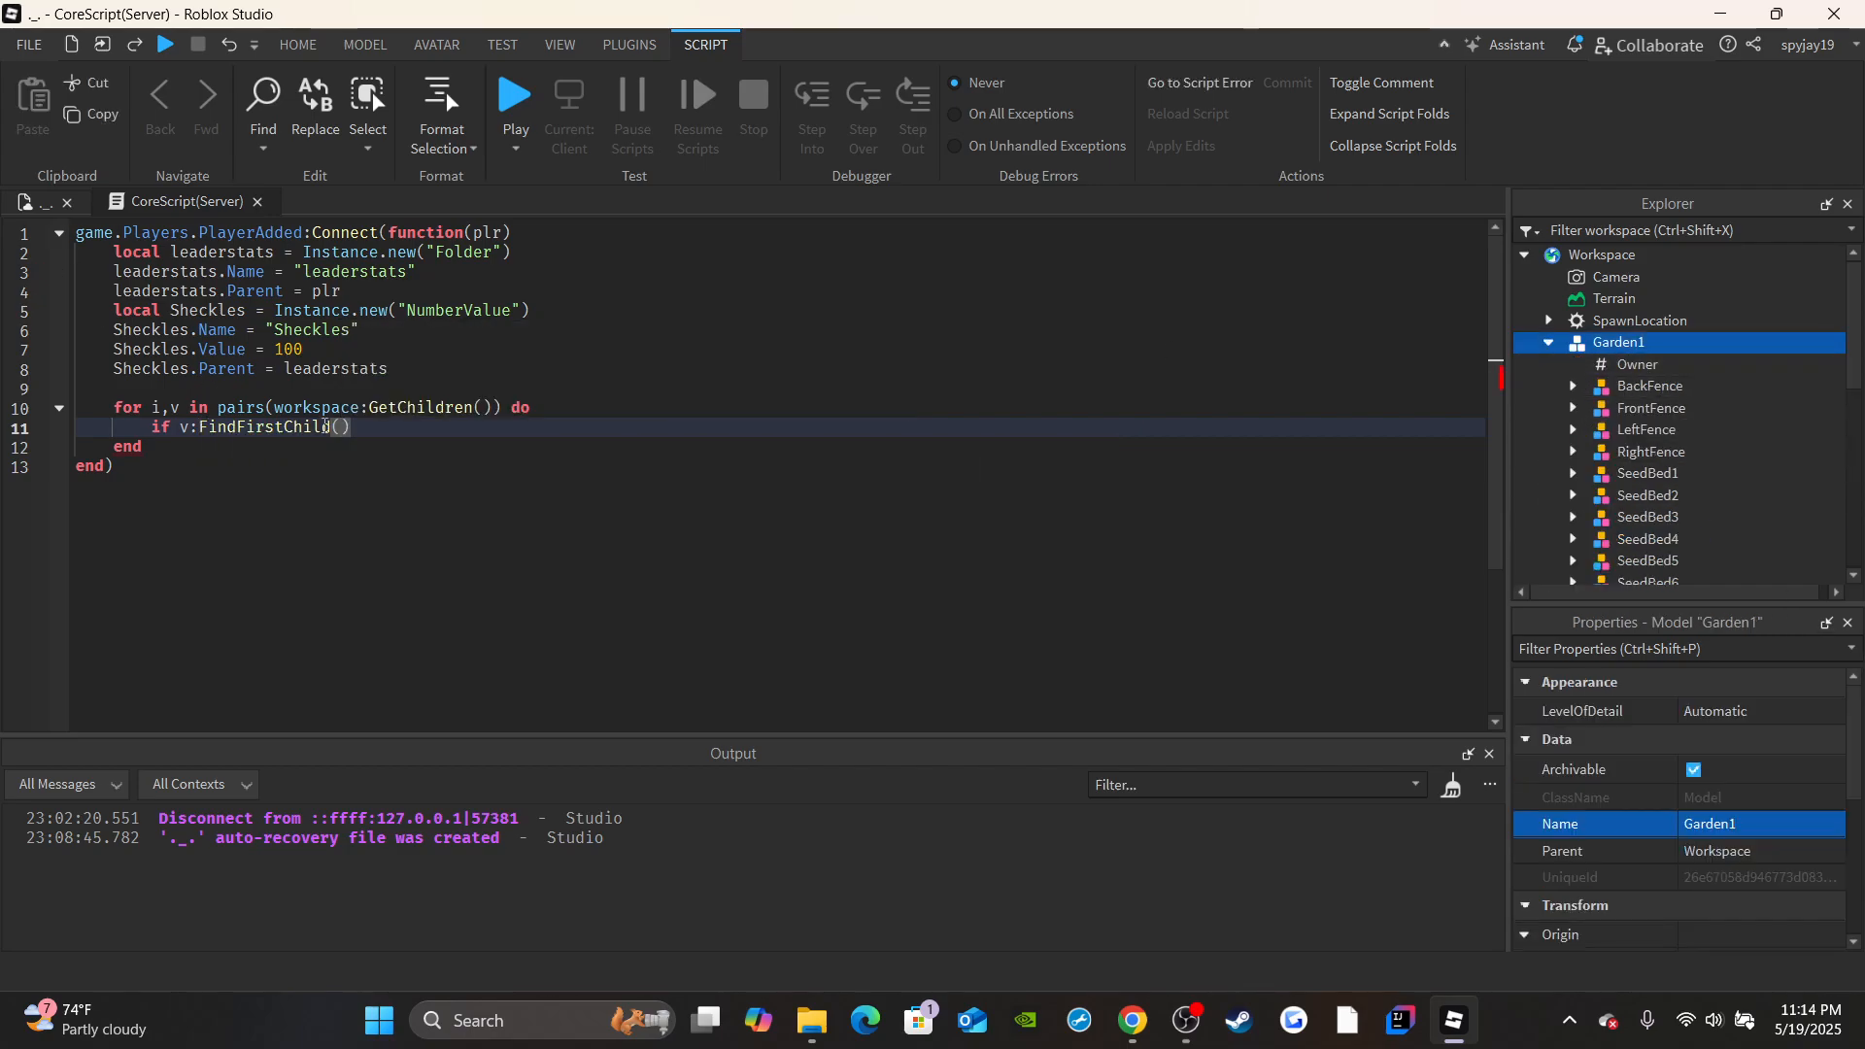
{"action": "left_click", "coordinate": [341, 427]}
{"action": "type", "text": "\"Owner\")"}
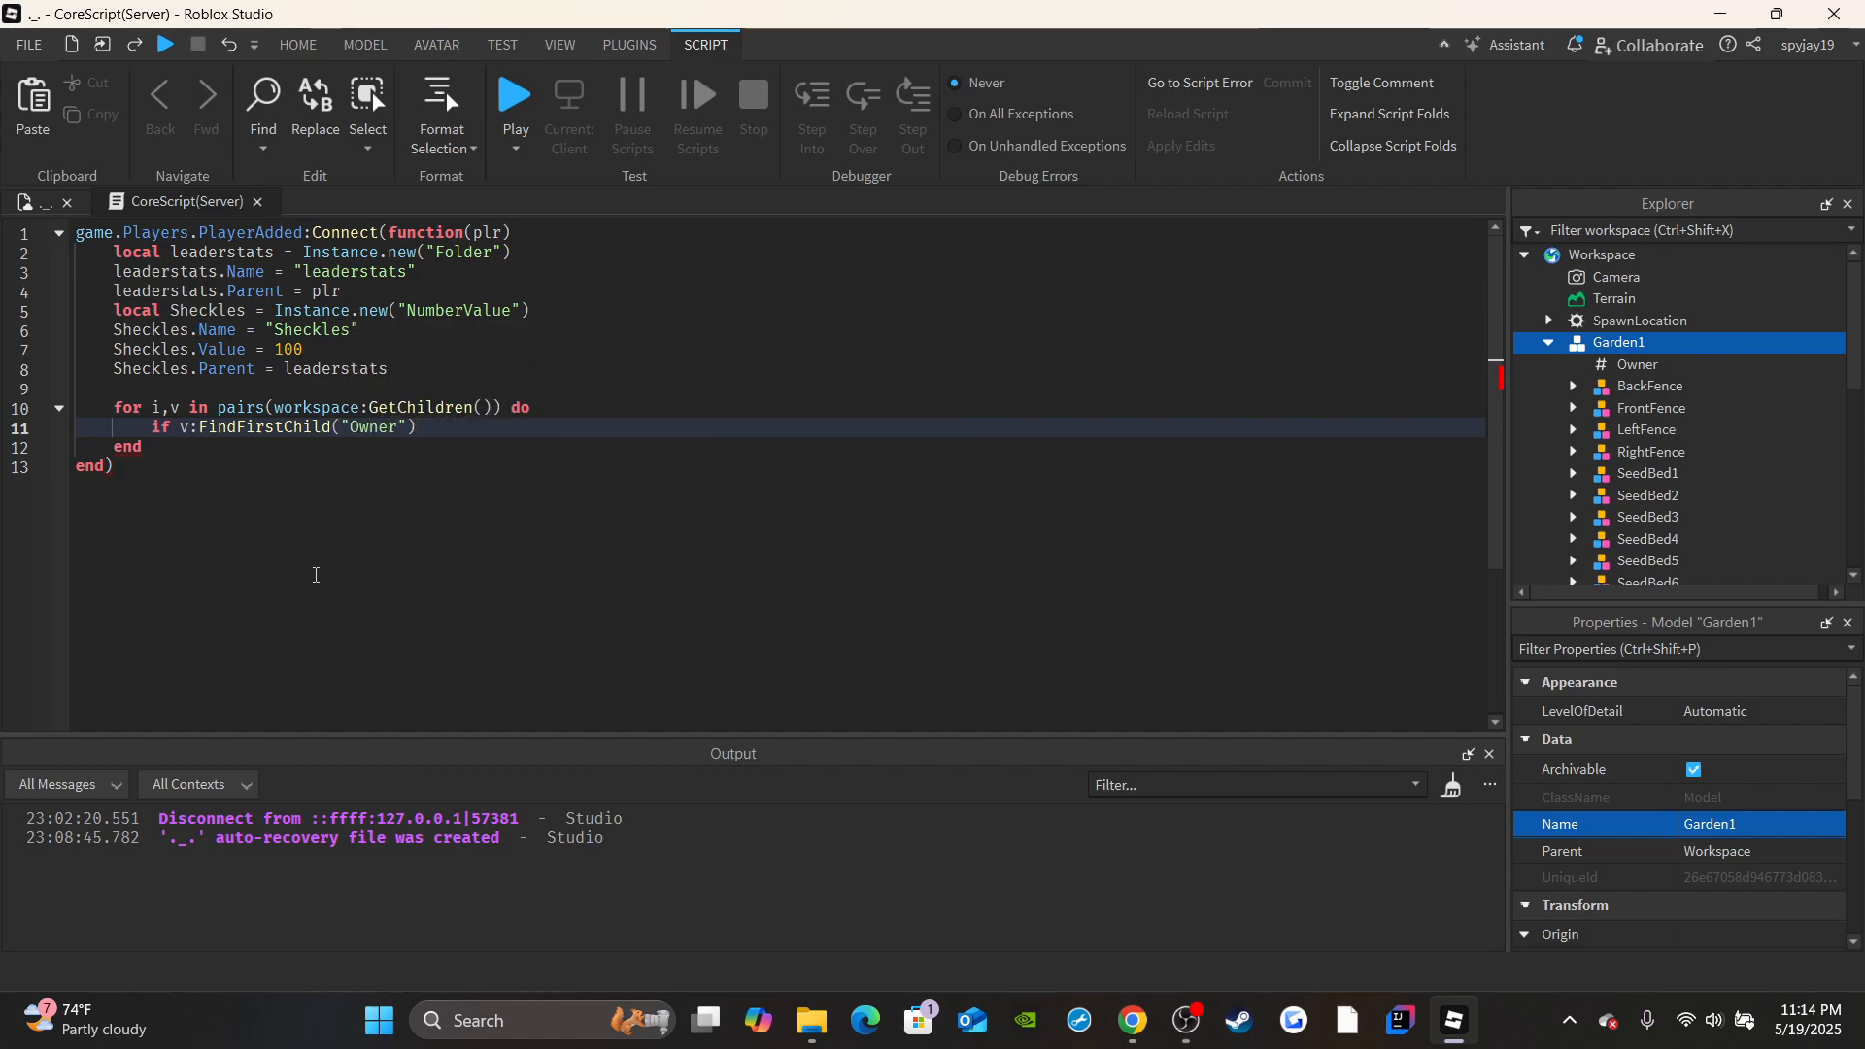
{"action": "type", "text": " and"}
Extend the if condition with "and v:FindFirstChild("Owner").Value == "None" then" and open its block.
{"action": "left_click", "coordinate": [1637, 364]}
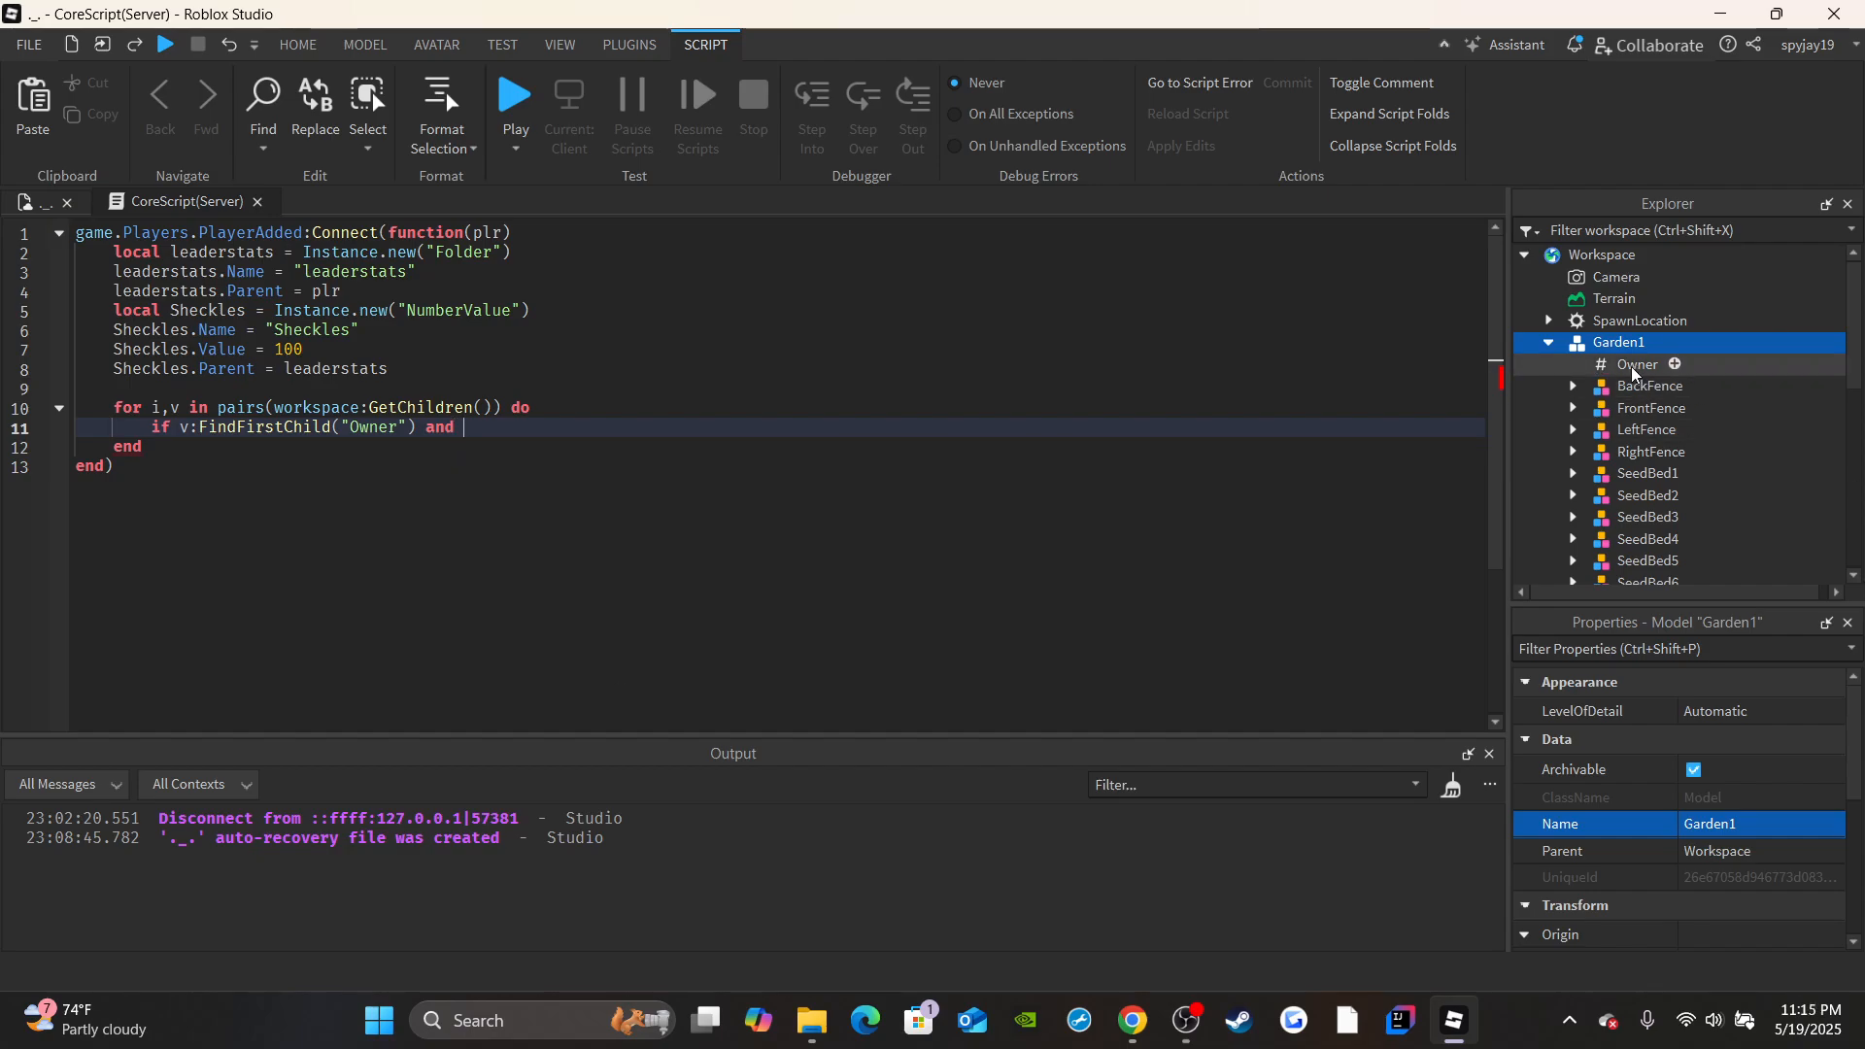
{"action": "left_click", "coordinate": [506, 430]}
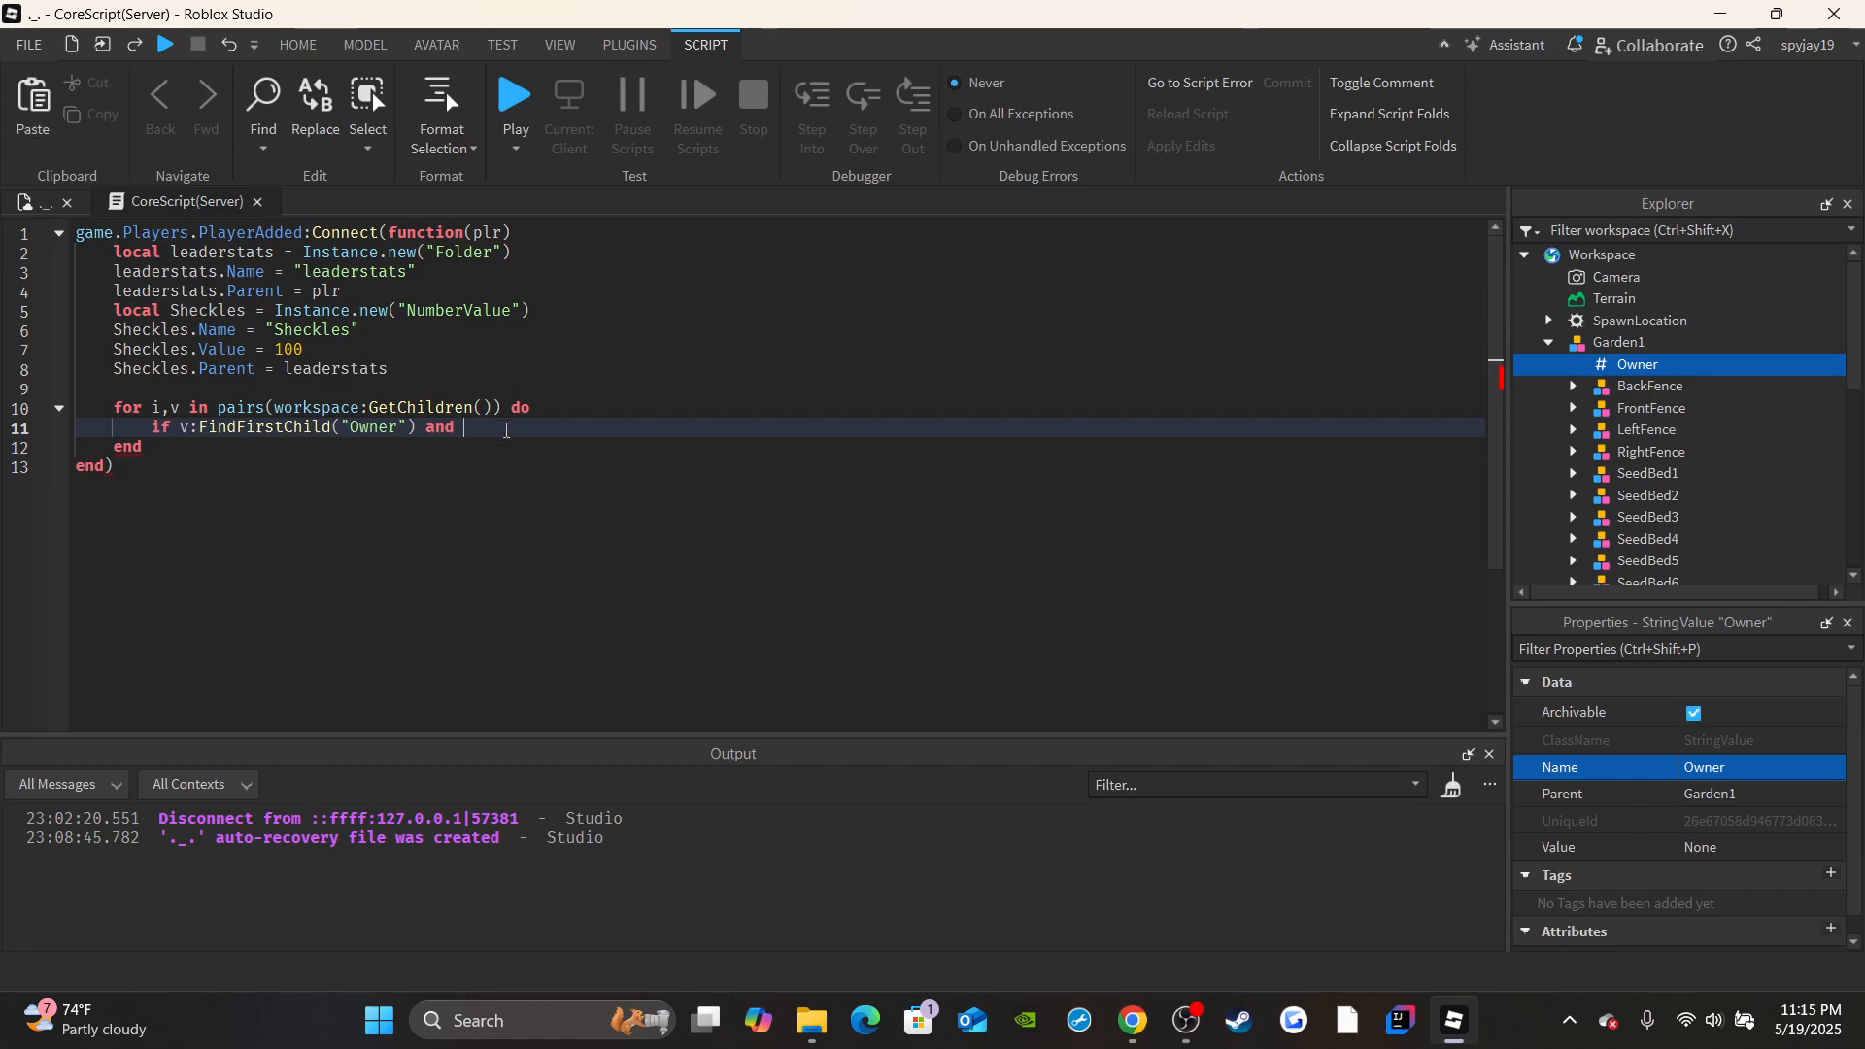
{"action": "type", "text": "v:FindFirstChild("}
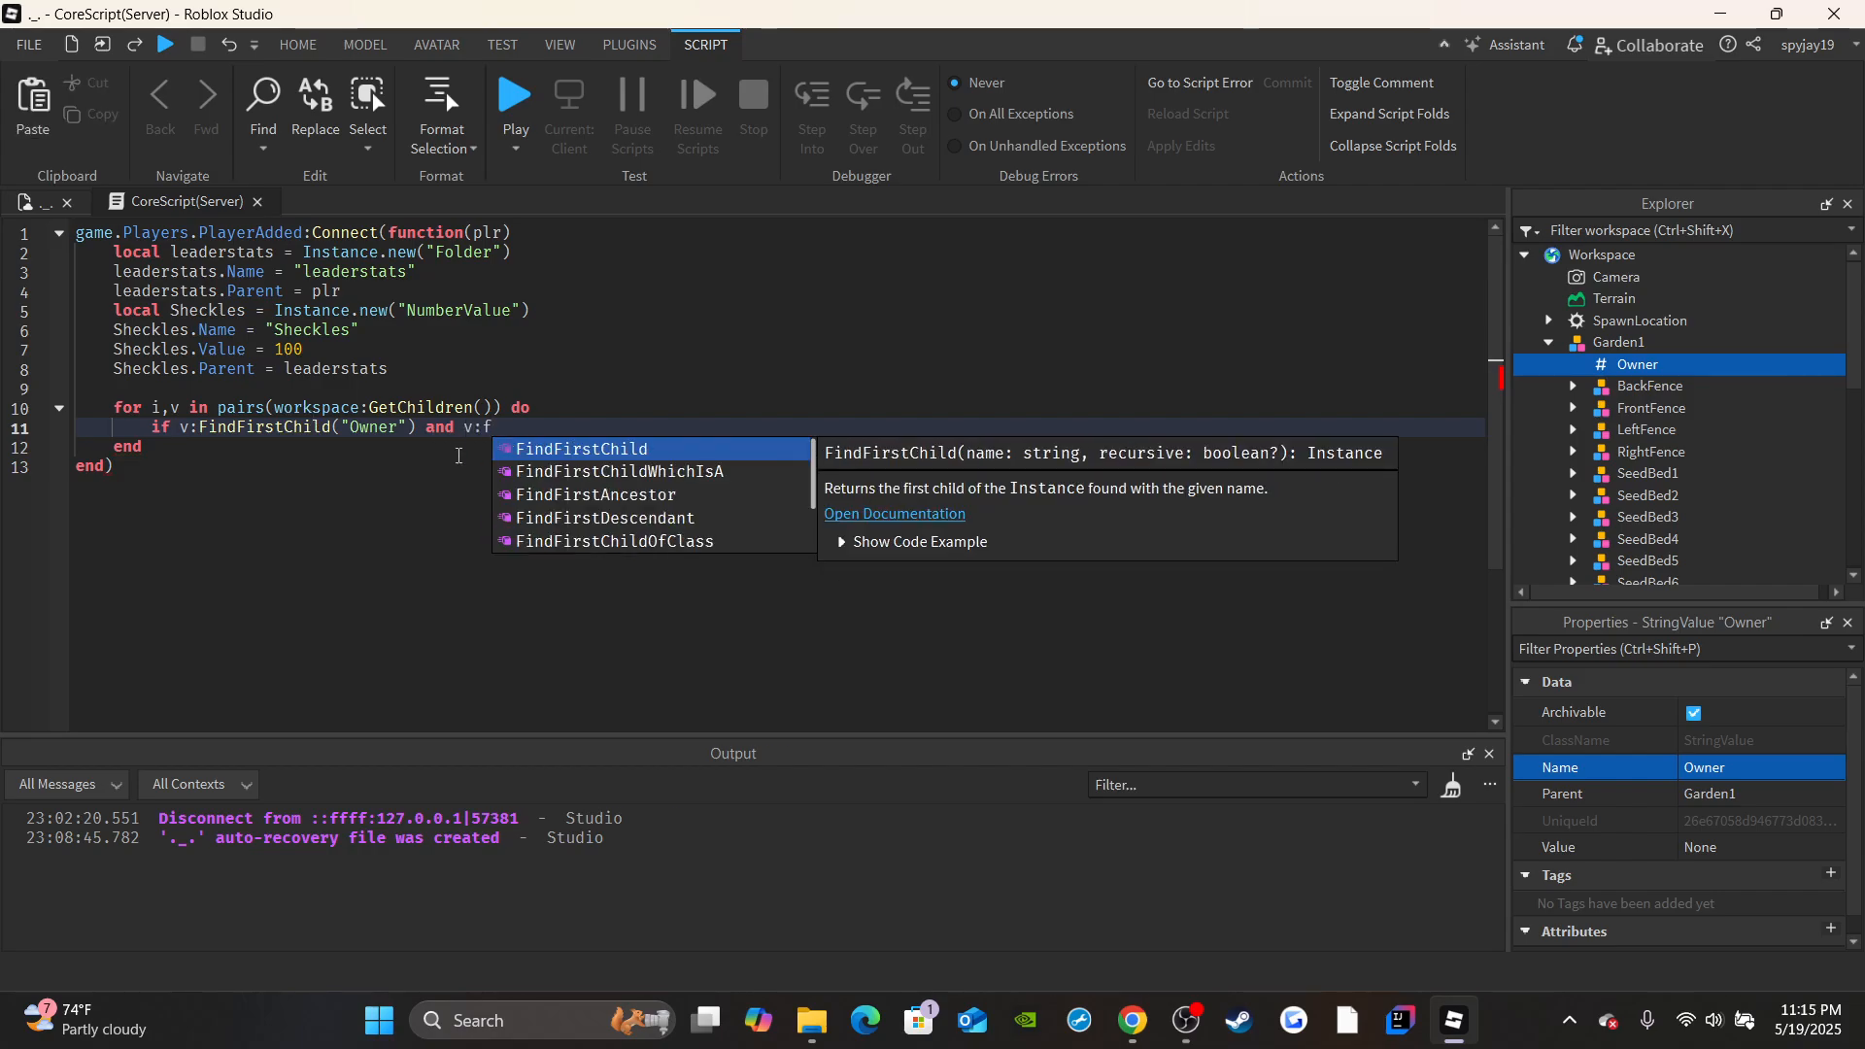
{"action": "type", "text": "\"Owner\")"}
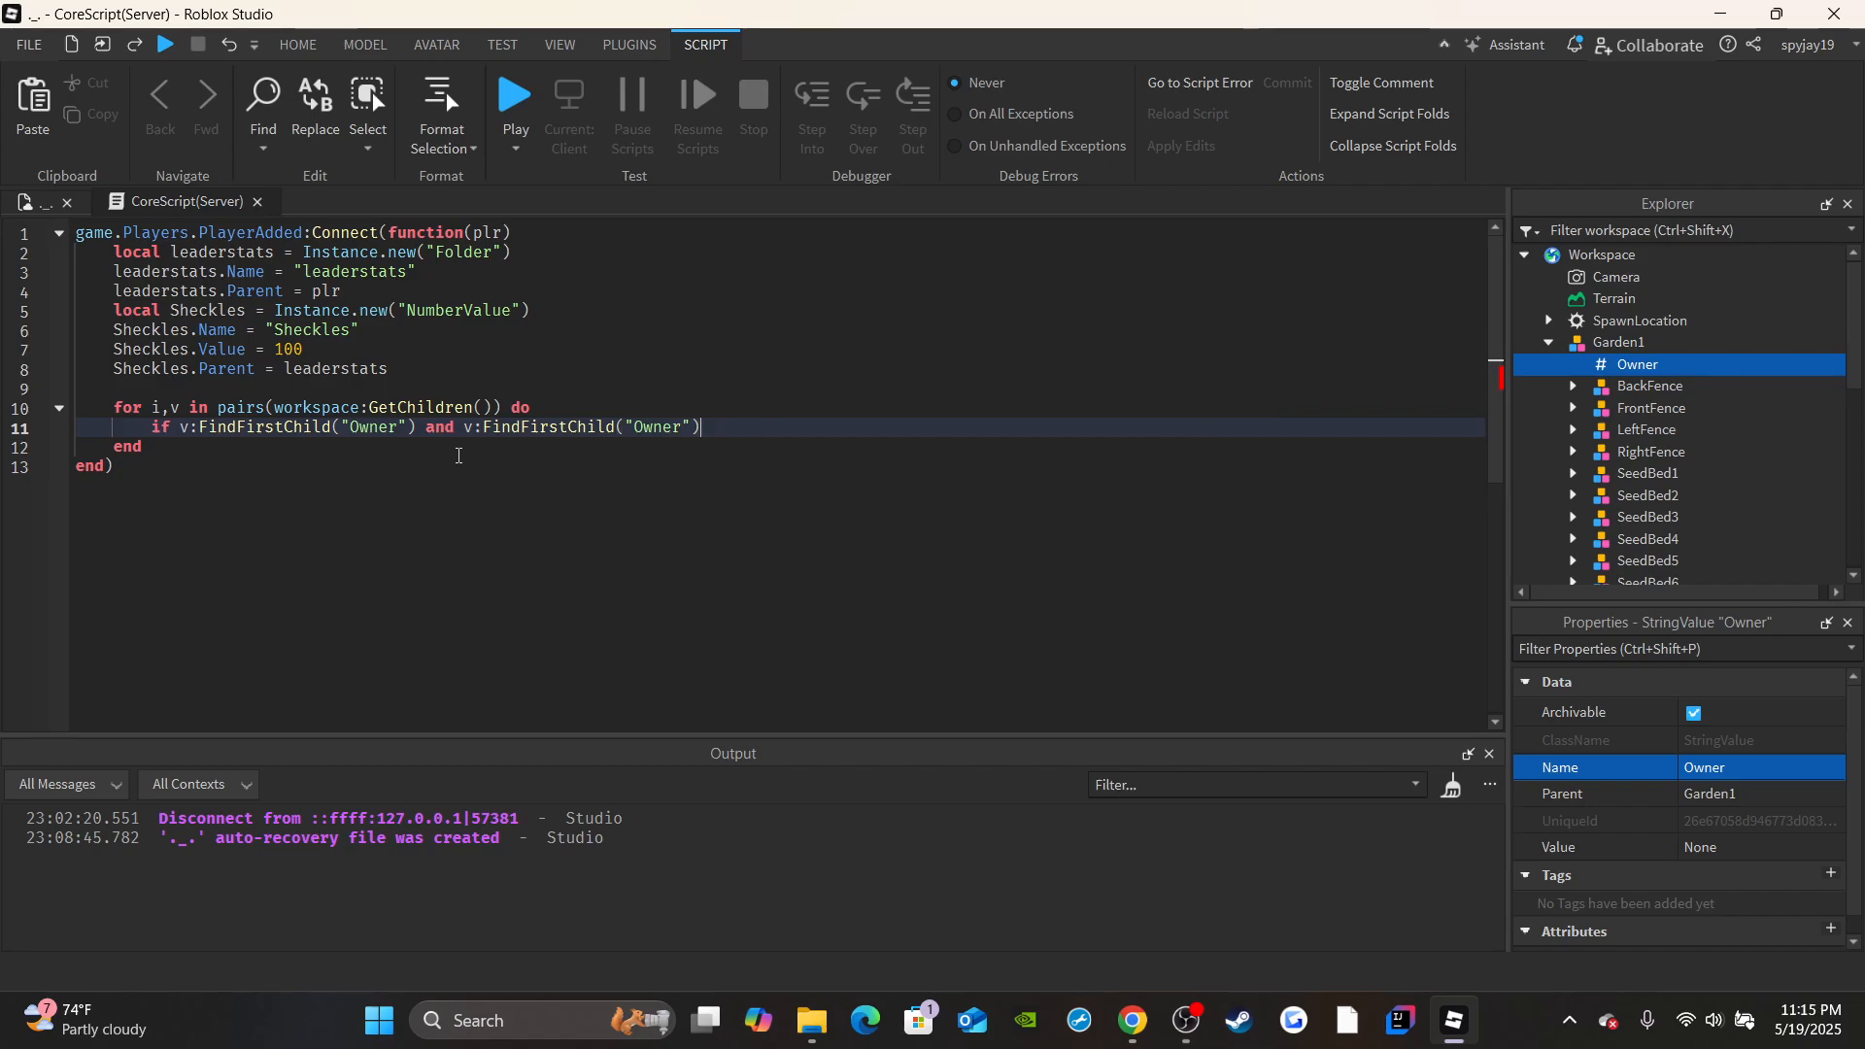
{"action": "type", "text": ".Value == \"None\" then"}
{"action": "key", "text": "Return"}
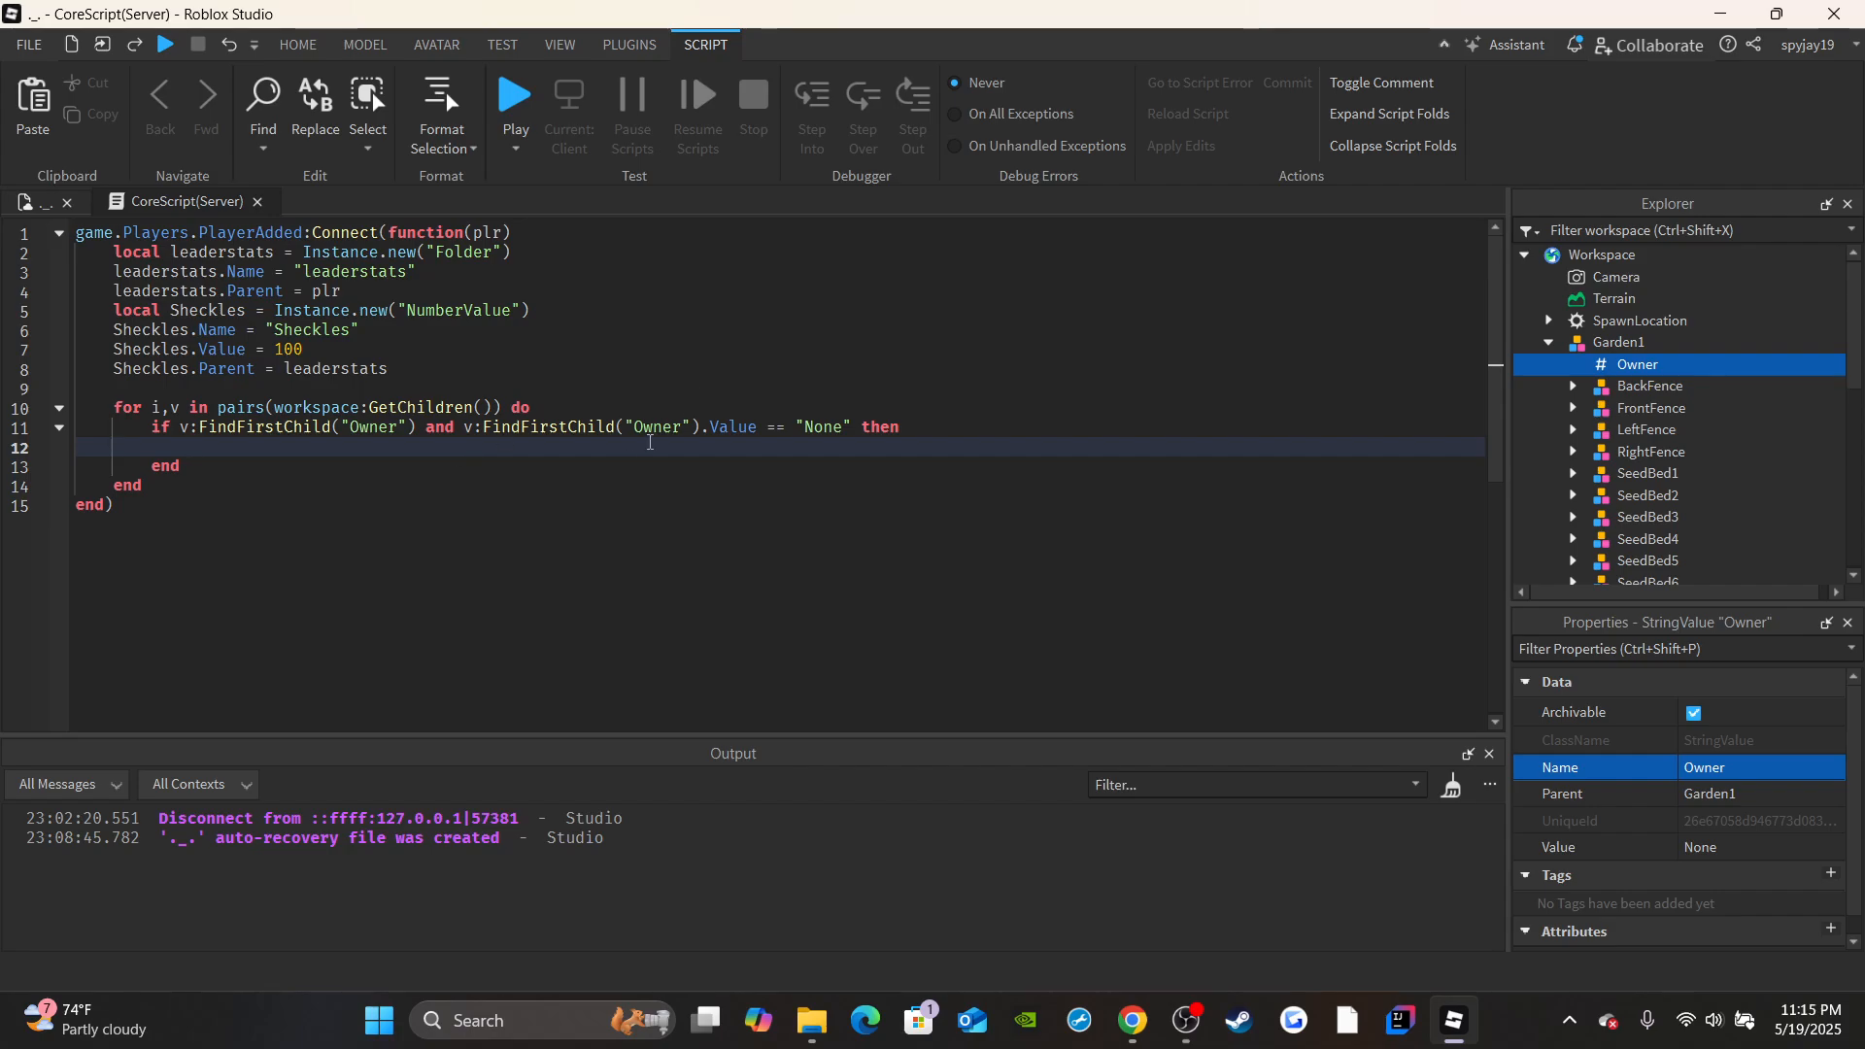
Replace the second FindFirstChild call in the if condition so that it reads v.Owner.Value == "None".
{"action": "double_click", "coordinate": [660, 429]}
{"action": "key", "text": "BackSpace"}
{"action": "key", "text": "BackSpace"}
{"action": "key", "text": "BackSpace"}
{"action": "key", "text": "BackSpace"}
{"action": "key", "text": "BackSpace"}
{"action": "key", "text": "BackSpace"}
{"action": "key", "text": "BackSpace"}
{"action": "key", "text": "BackSpace"}
{"action": "key", "text": "BackSpace"}
{"action": "key", "text": "BackSpace"}
{"action": "key", "text": "BackSpace"}
{"action": "key", "text": "BackSpace"}
{"action": "key", "text": "BackSpace"}
{"action": "key", "text": "BackSpace"}
{"action": "key", "text": "BackSpace"}
{"action": "key", "text": "BackSpace"}
{"action": "key", "text": "BackSpace"}
{"action": "key", "text": "BackSpace"}
{"action": "key", "text": "BackSpace"}
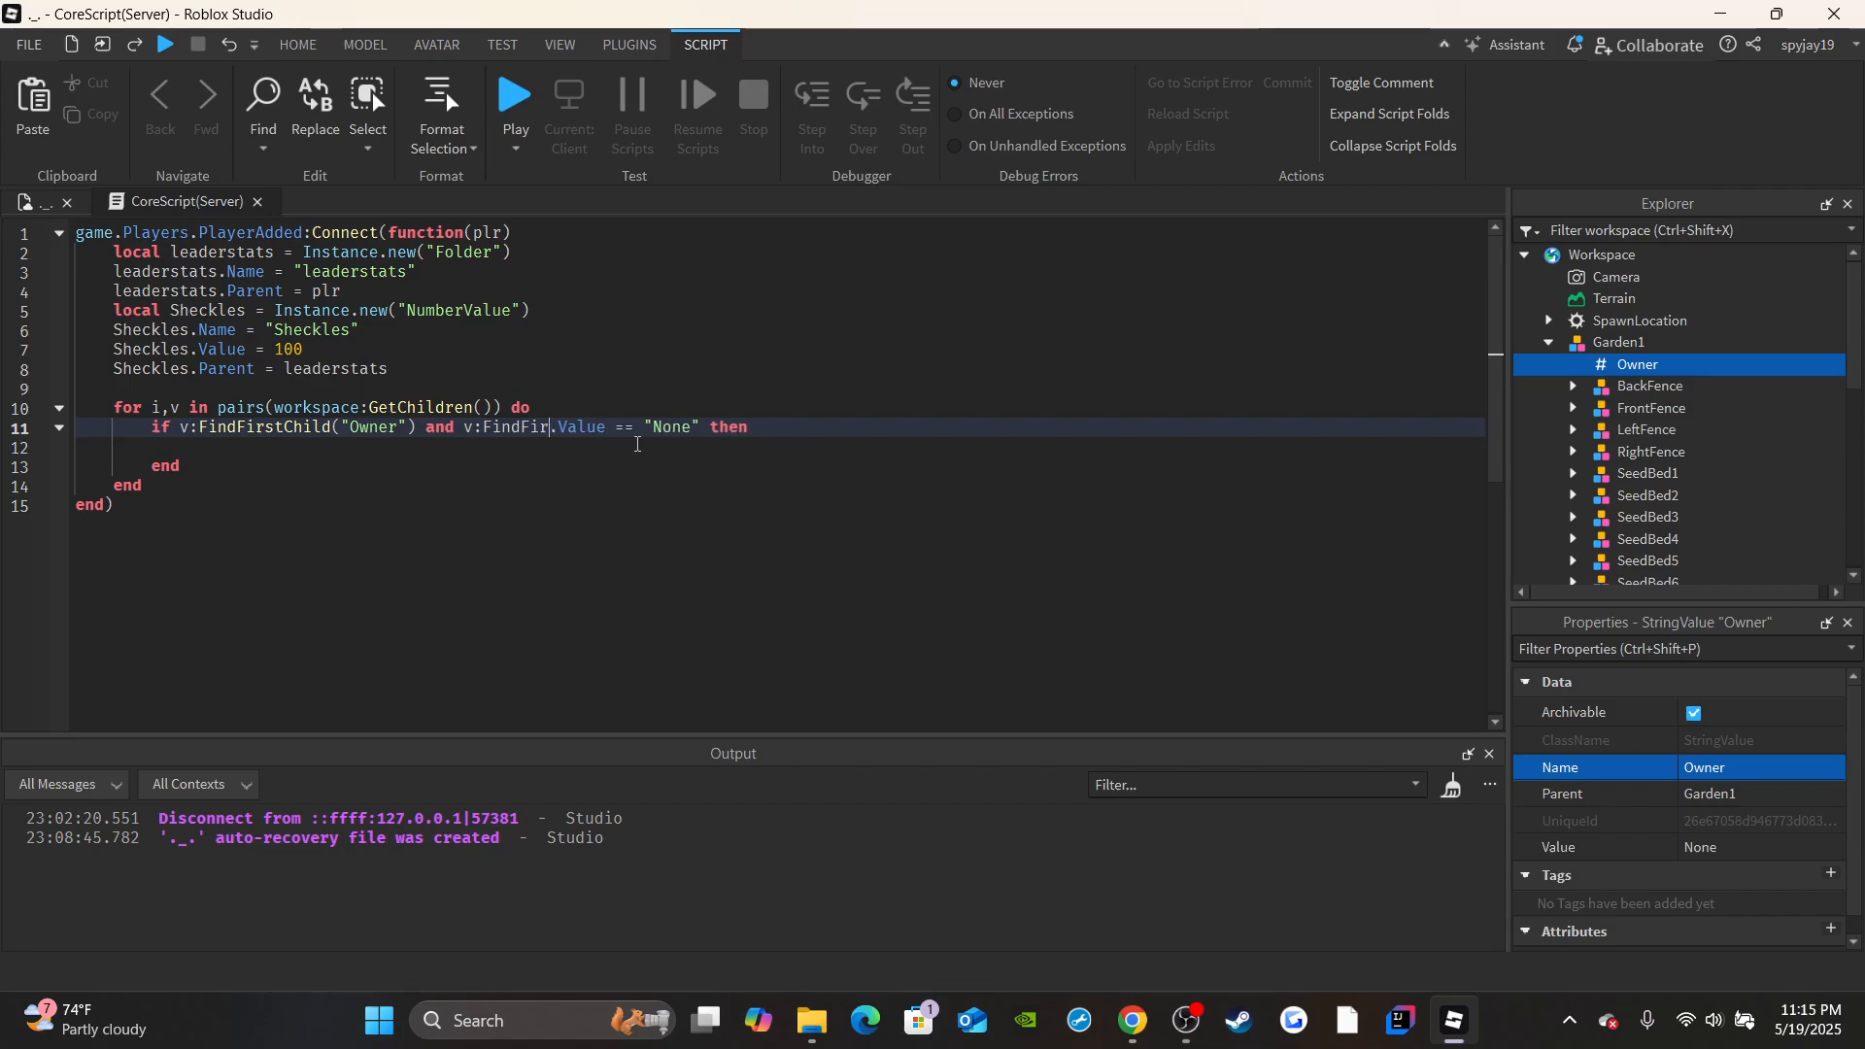
{"action": "type", "text": "v"}
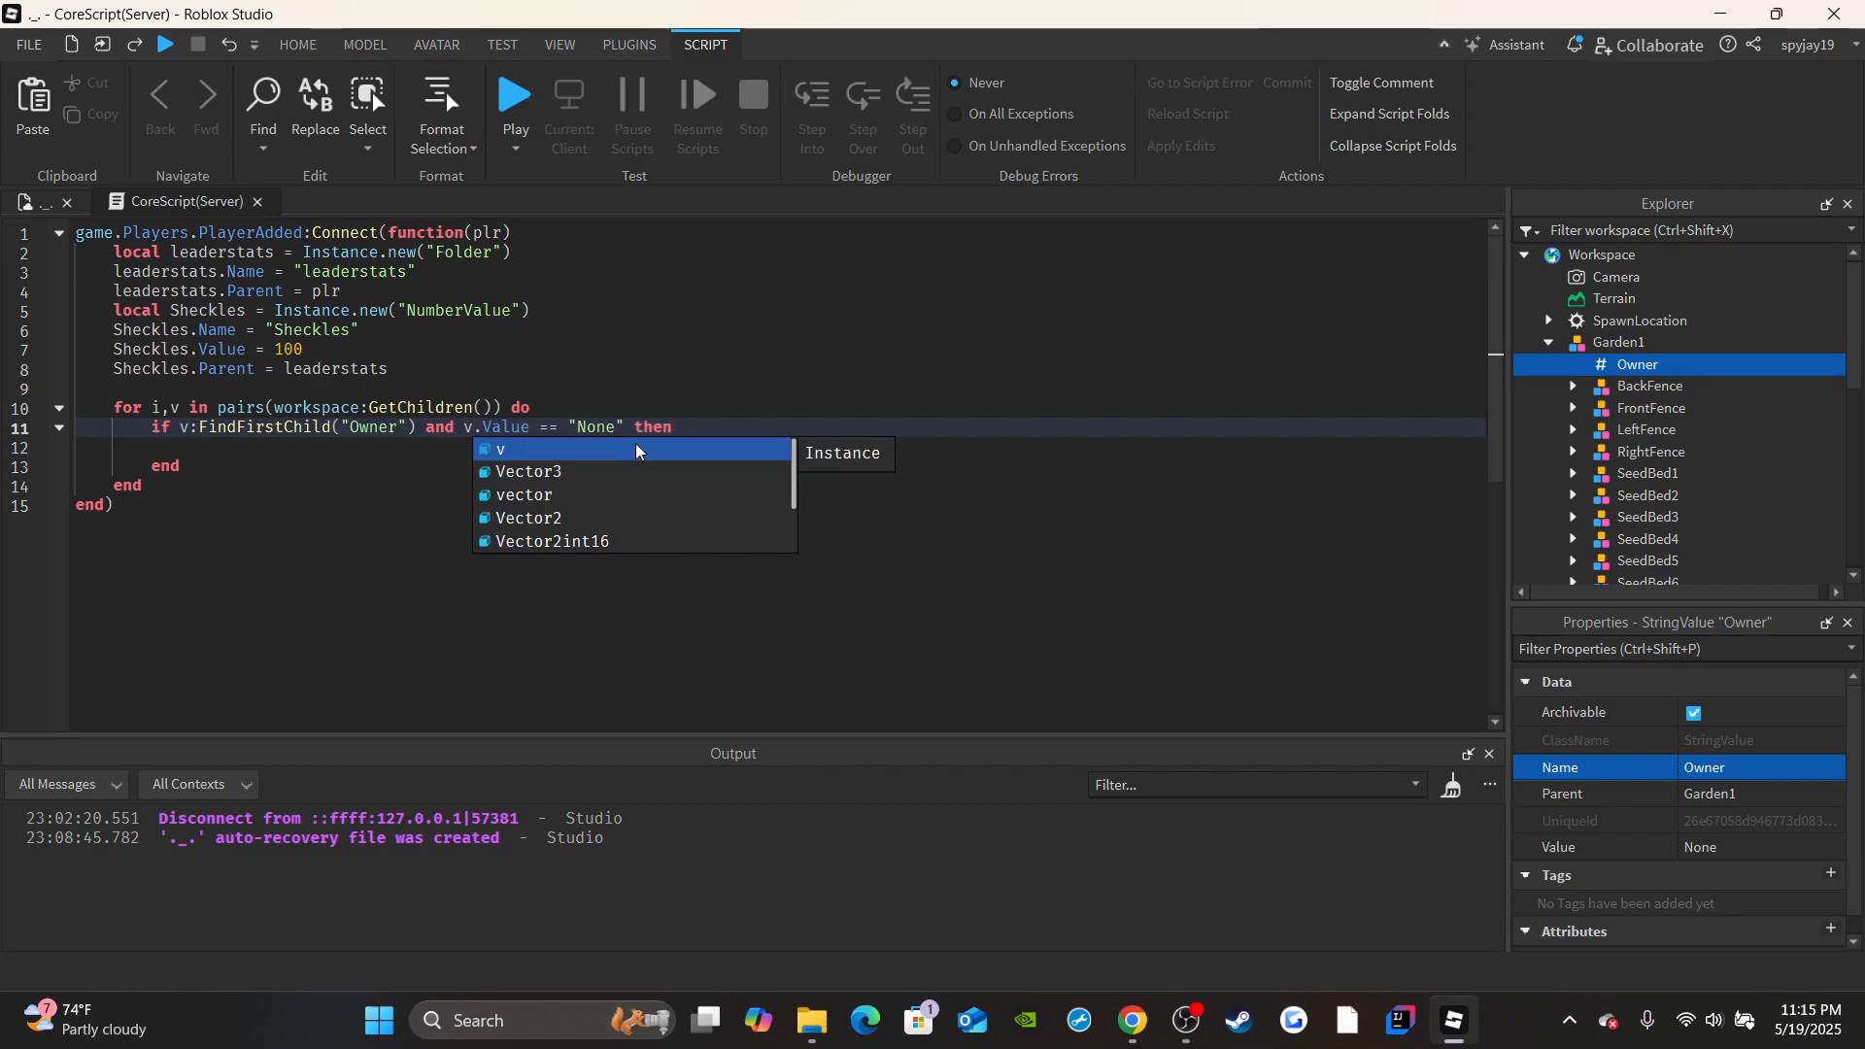
{"action": "type", "text": ".Owner"}
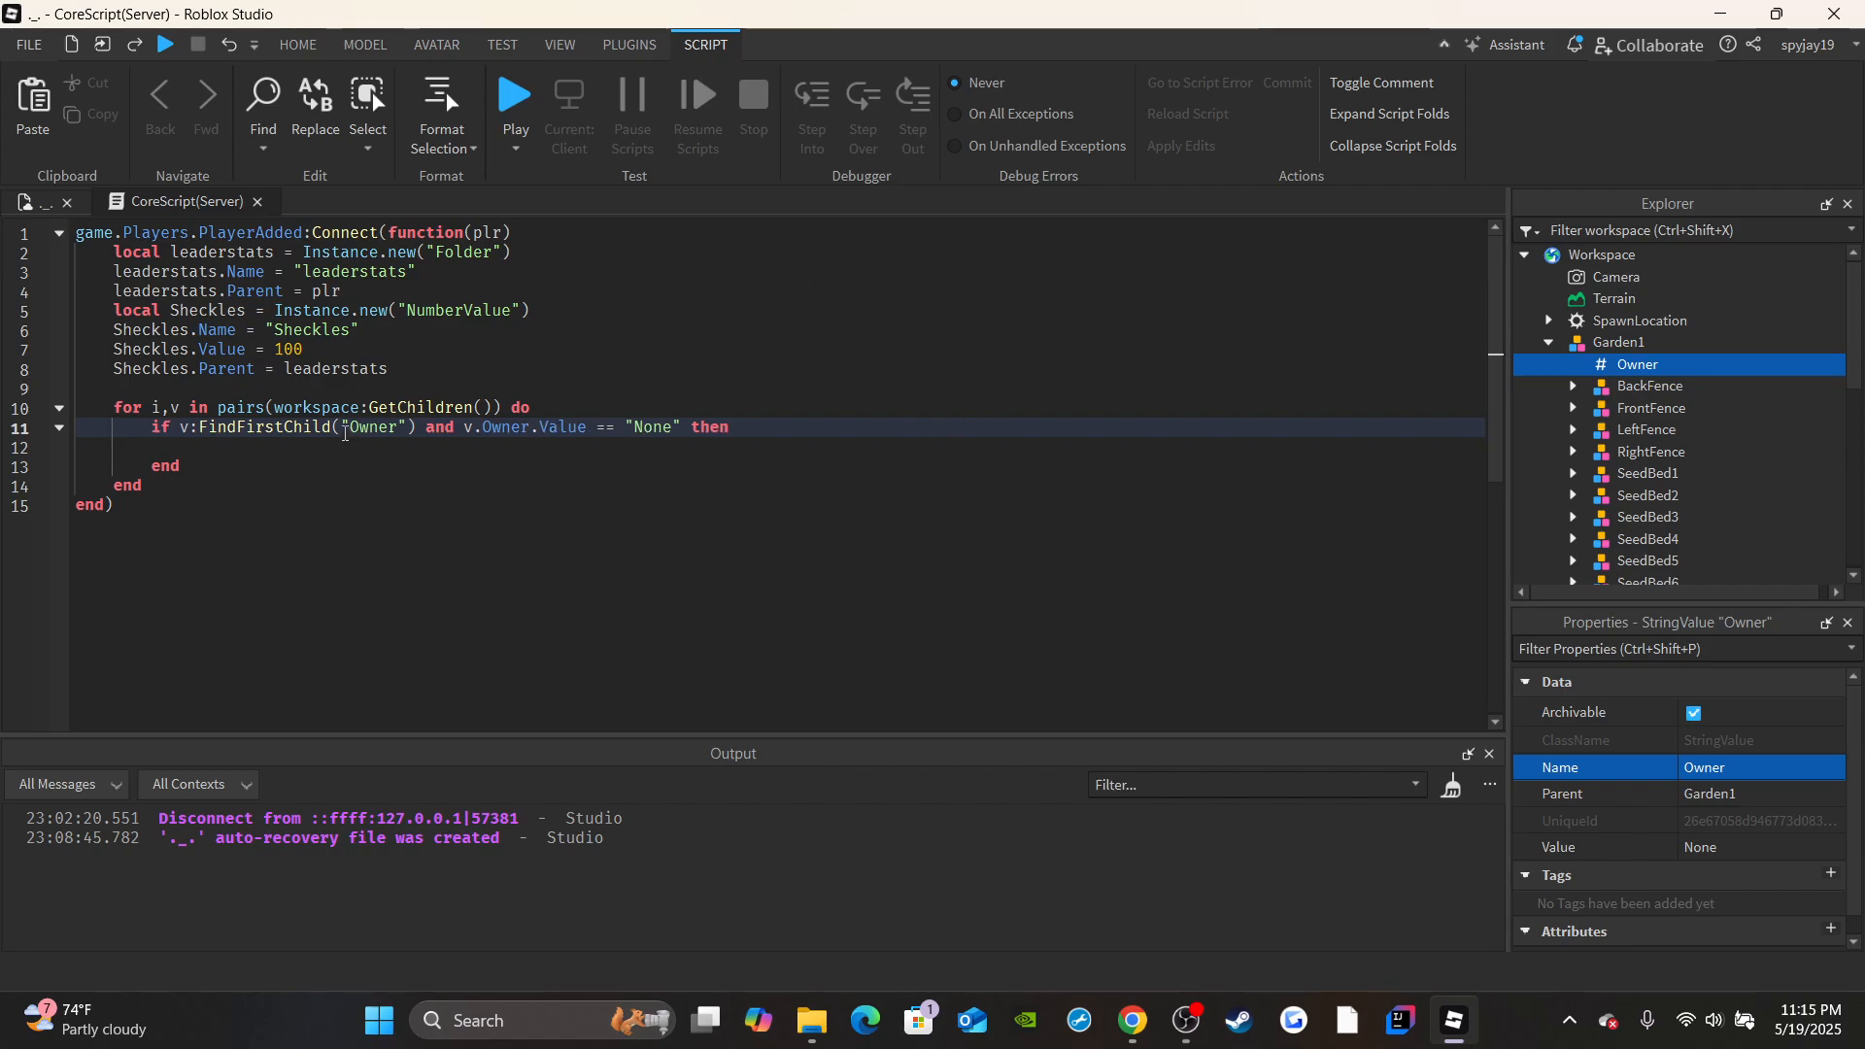
Inside the if block, store v in a local Garden variable and set Garden.Owner.Value to plr.Name.
{"action": "left_click", "coordinate": [359, 453]}
{"action": "type", "text": "local"}
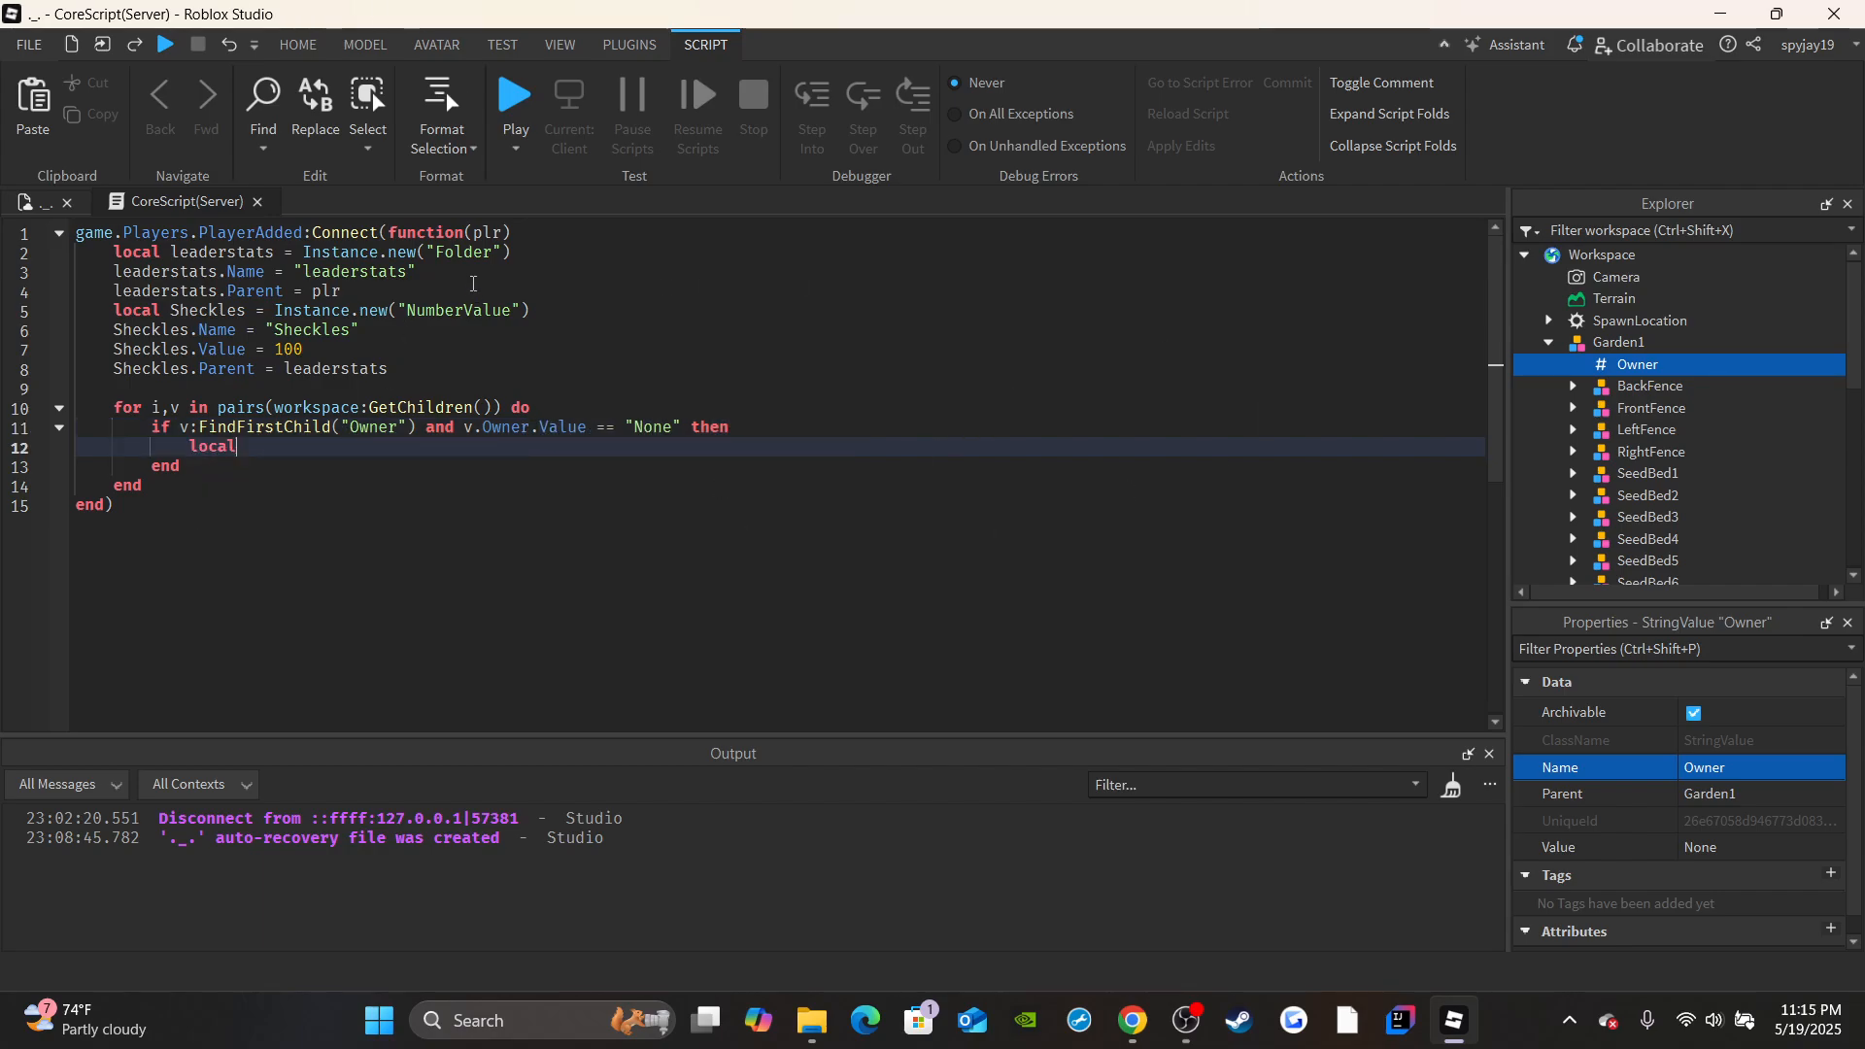
{"action": "type", "text": " Garden = v"}
{"action": "key", "text": "Return"}
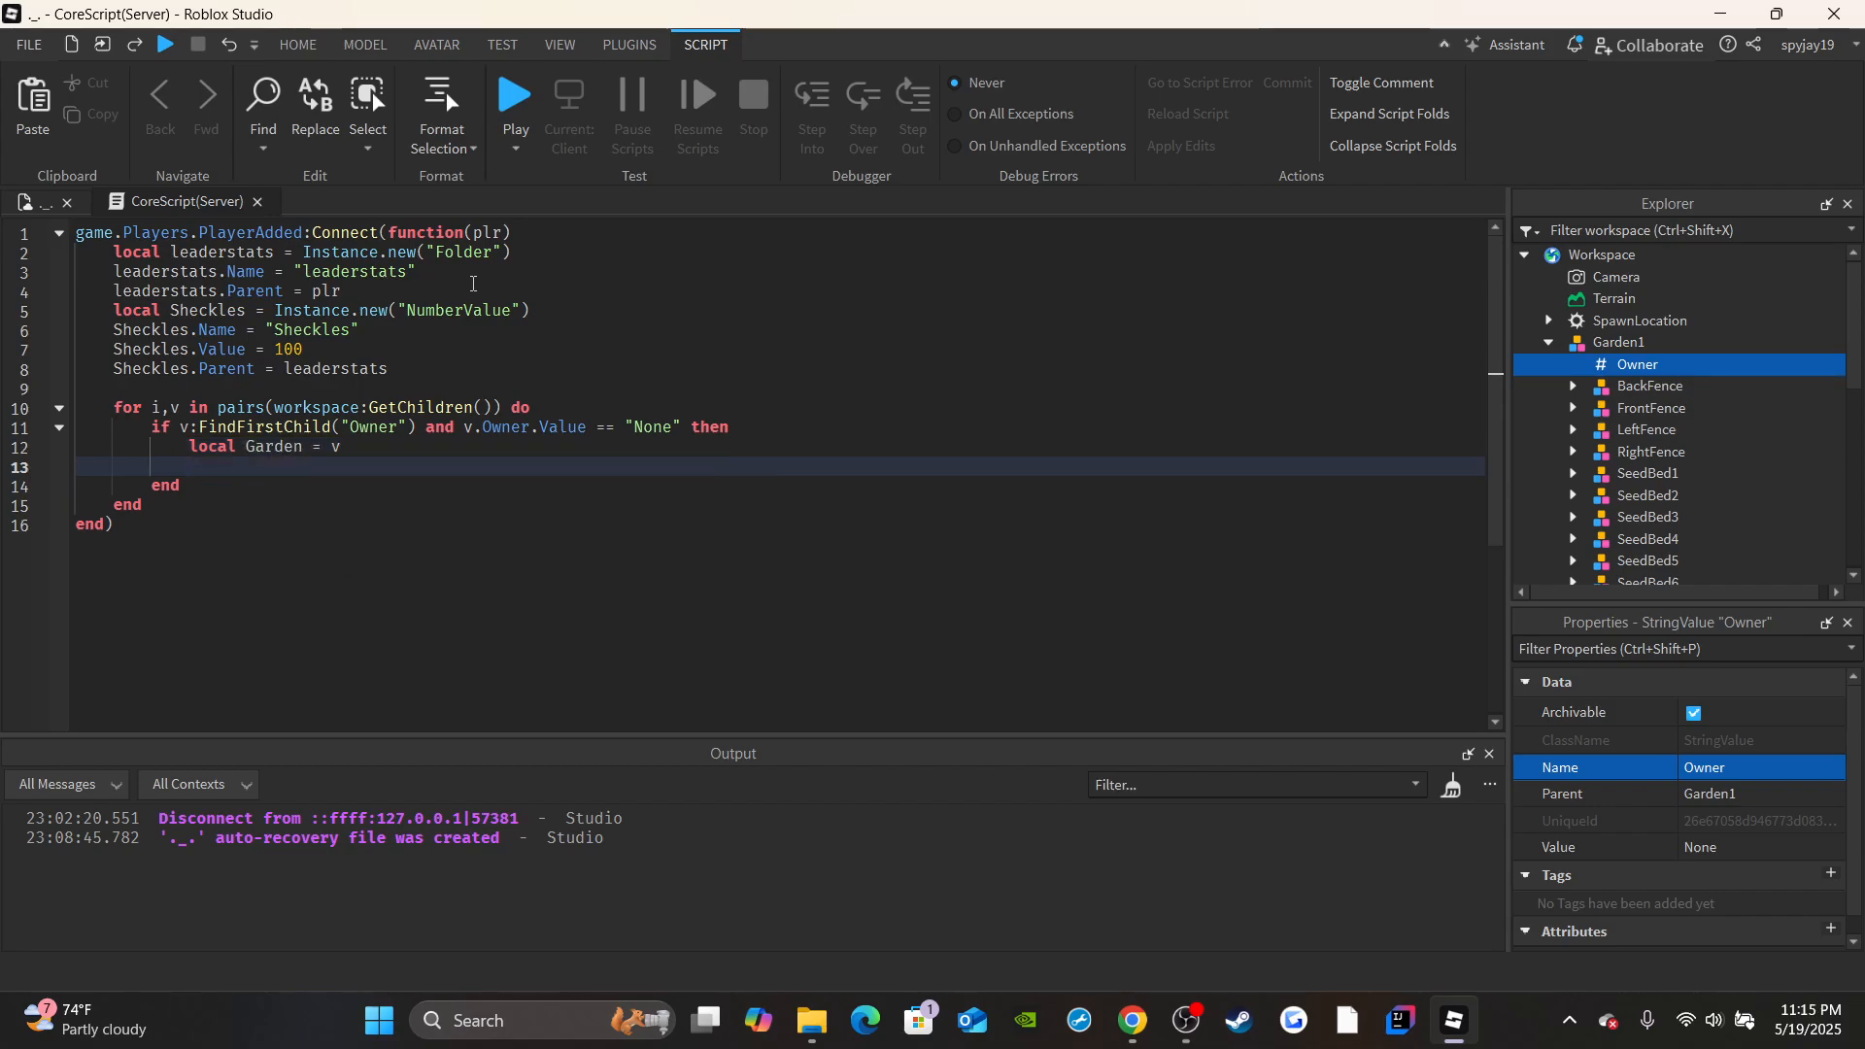
{"action": "key", "text": "Return"}
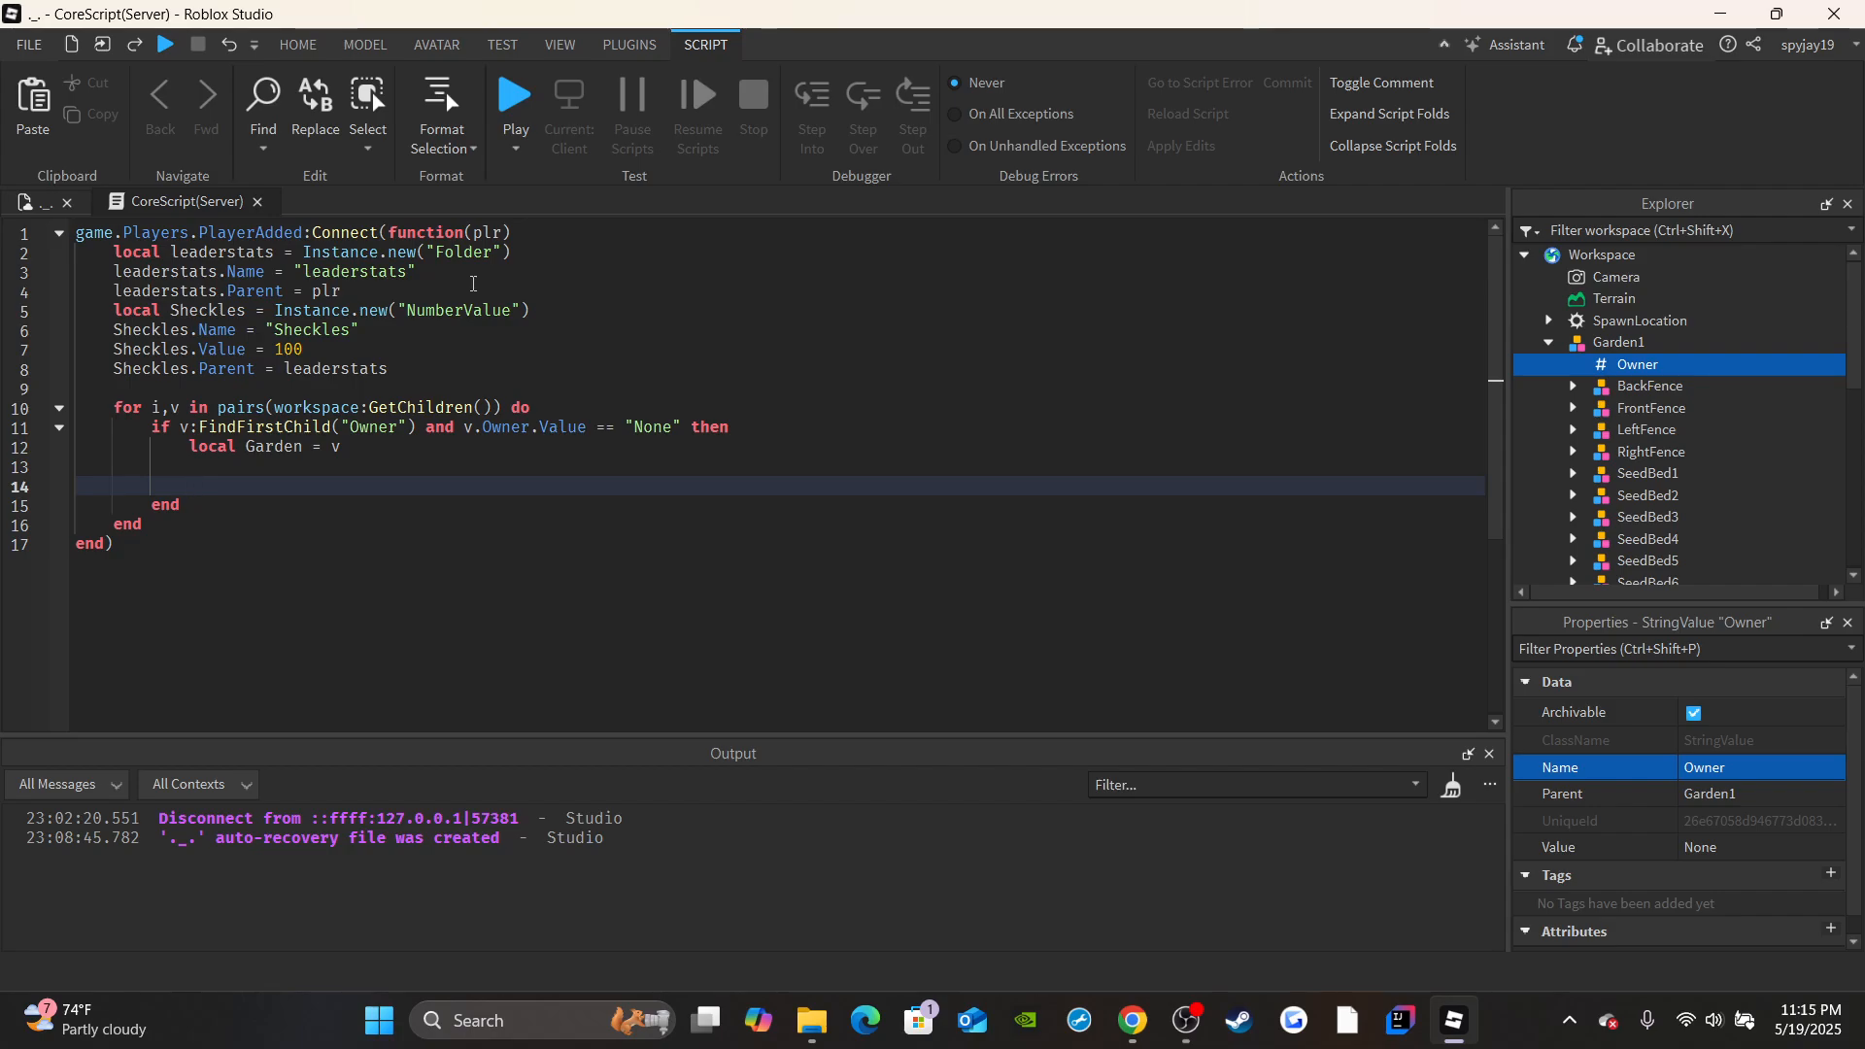
{"action": "type", "text": "Garden.Owner.Value = "}
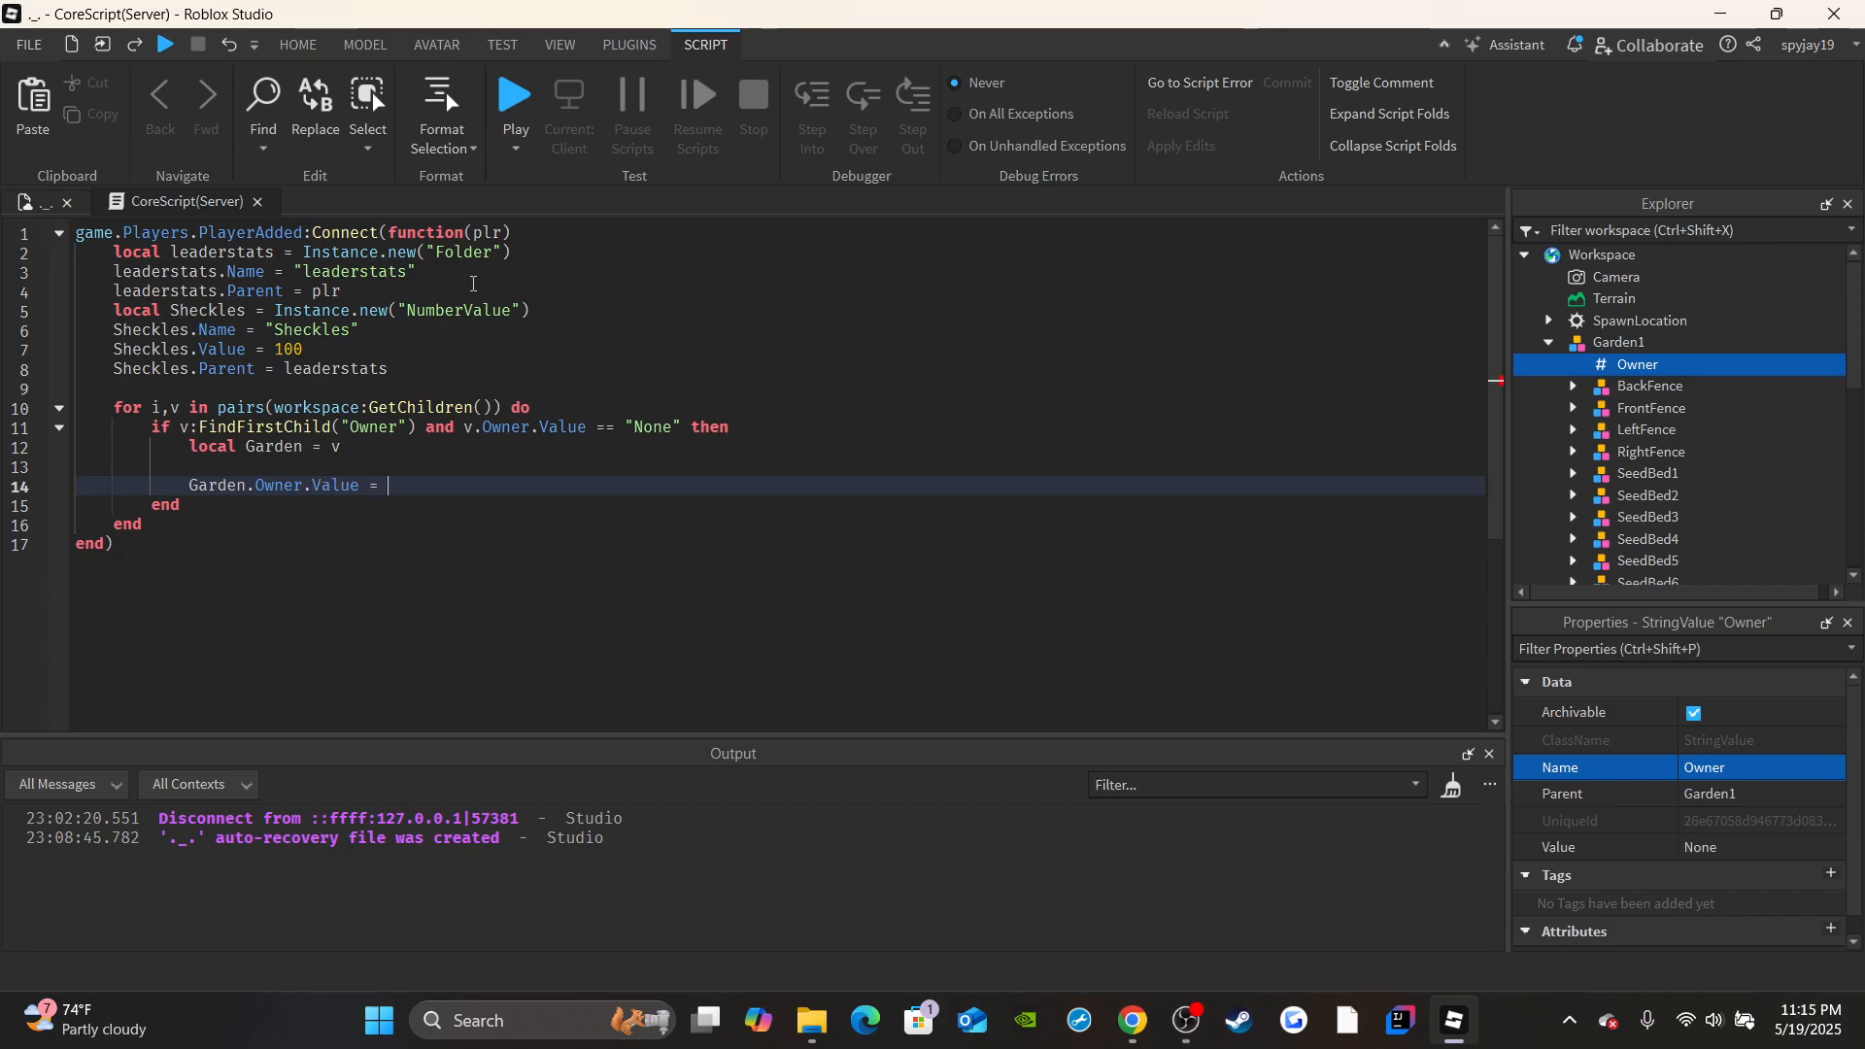
{"action": "type", "text": "plr.Name"}
{"action": "key", "text": "Return"}
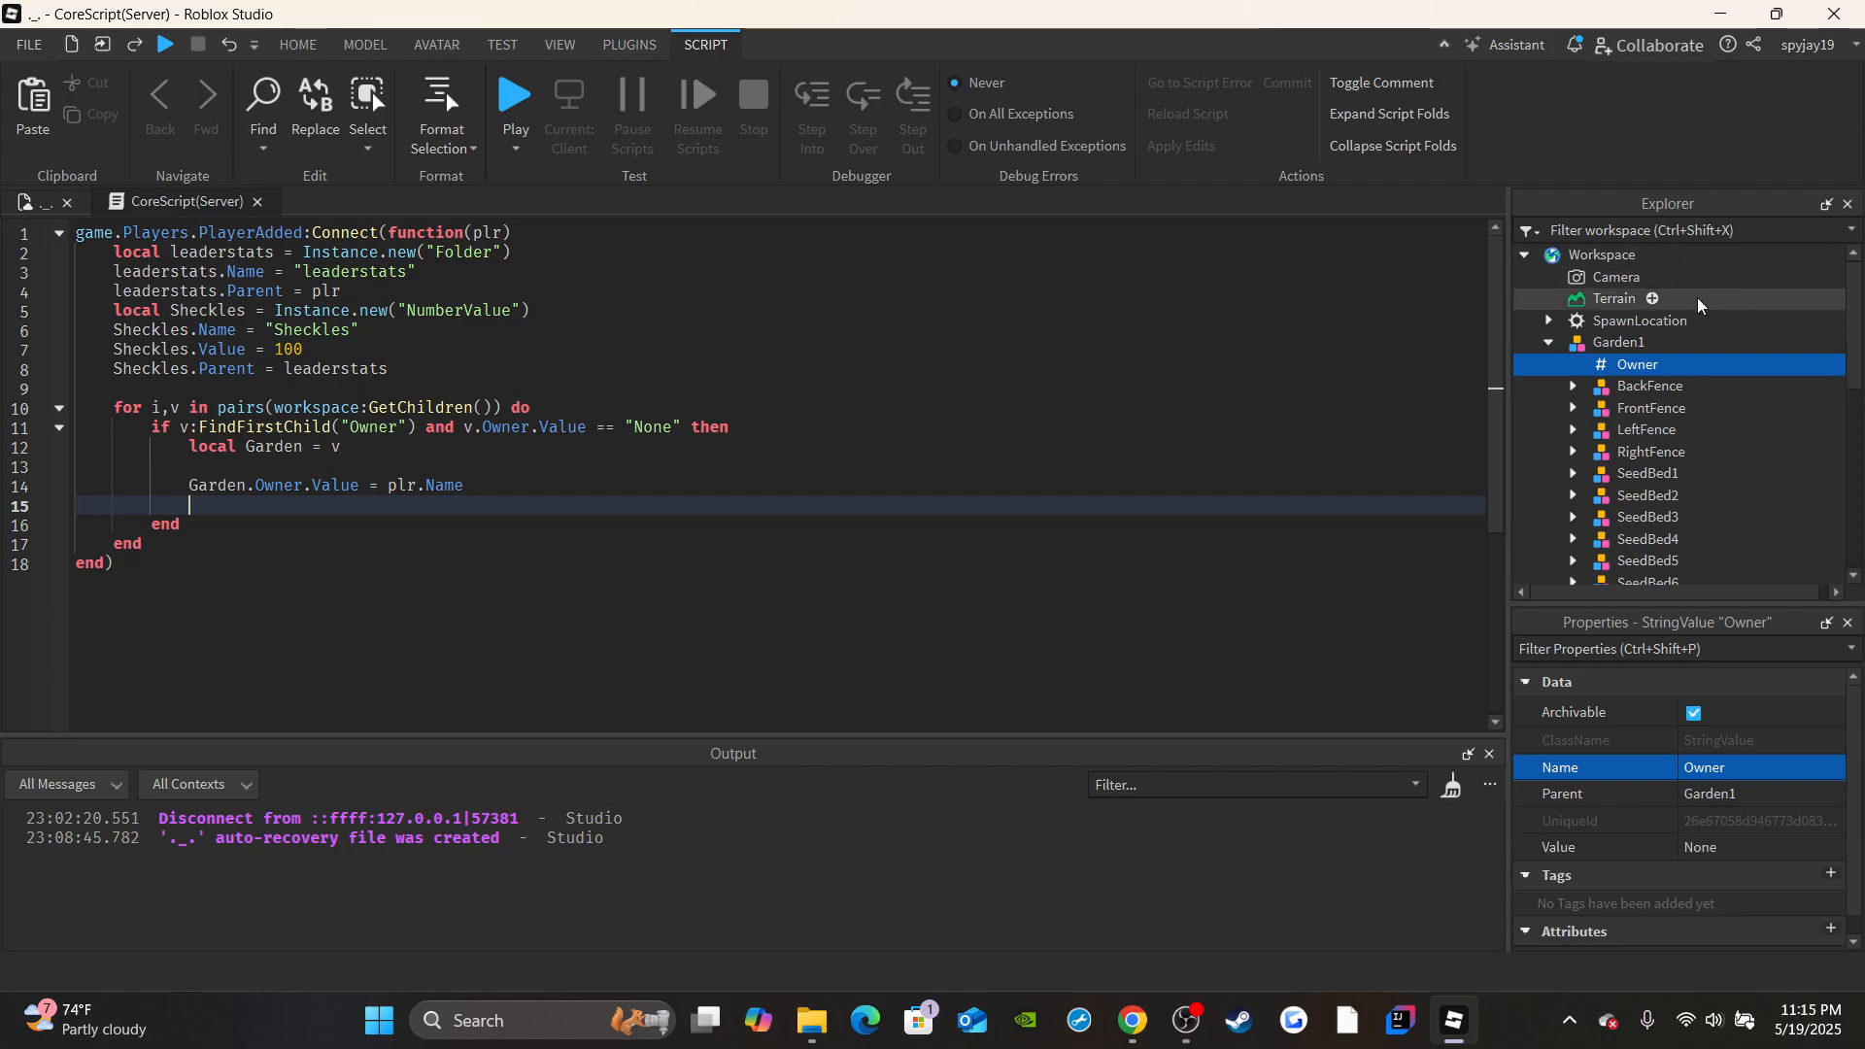
Expand Garden1's Sign model down through ActualSign and SignGUI to its SignTextLabel.
{"action": "scroll", "coordinate": [1689, 393], "scroll_direction": "down", "scroll_amount": 2}
{"action": "scroll", "coordinate": [1690, 393], "scroll_direction": "down", "scroll_amount": 2}
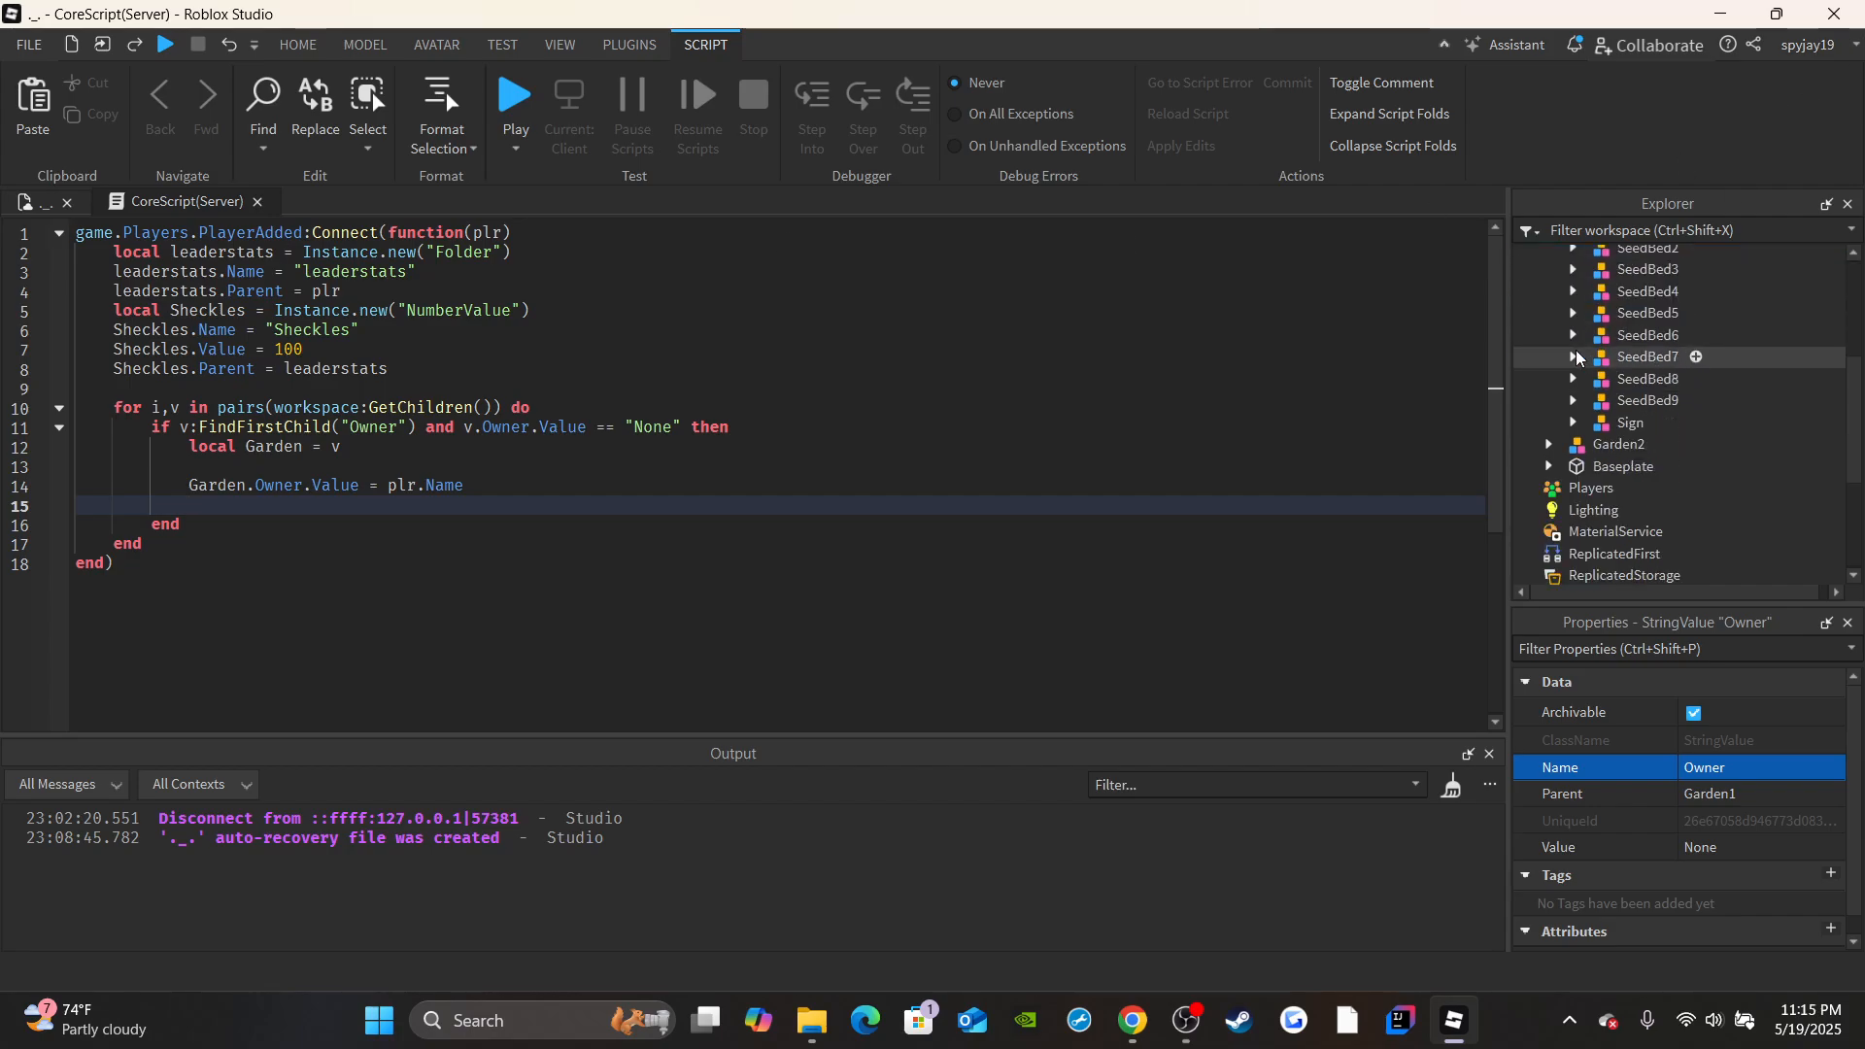
{"action": "left_click", "coordinate": [1574, 422]}
{"action": "left_click", "coordinate": [1597, 444]}
{"action": "left_click", "coordinate": [1621, 466]}
{"action": "scroll", "coordinate": [1651, 466], "scroll_direction": "down", "scroll_amount": 1}
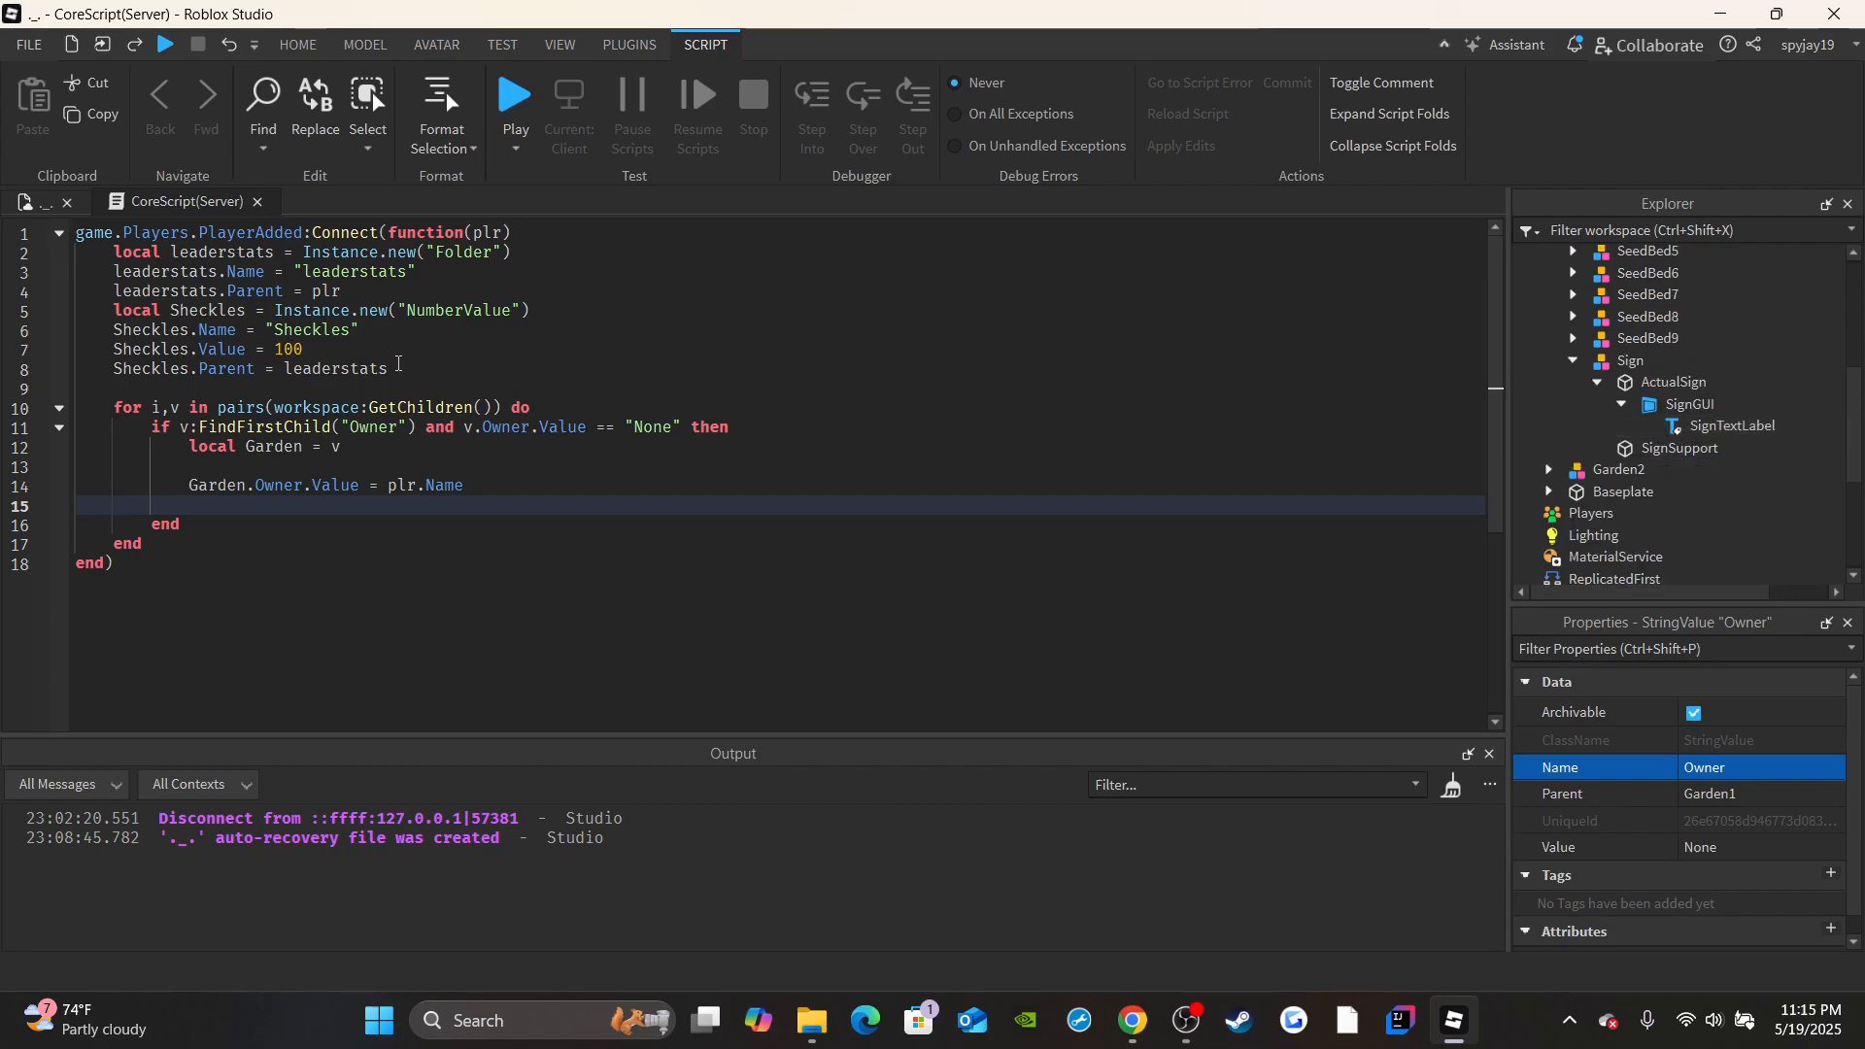
Below the owner assignment, set Garden.Sign.ActualSign.SignGUI.SignTextLabel.Text to plr.Name.." 's Garden".
{"action": "left_click", "coordinate": [292, 504]}
{"action": "type", "text": "Ga"}
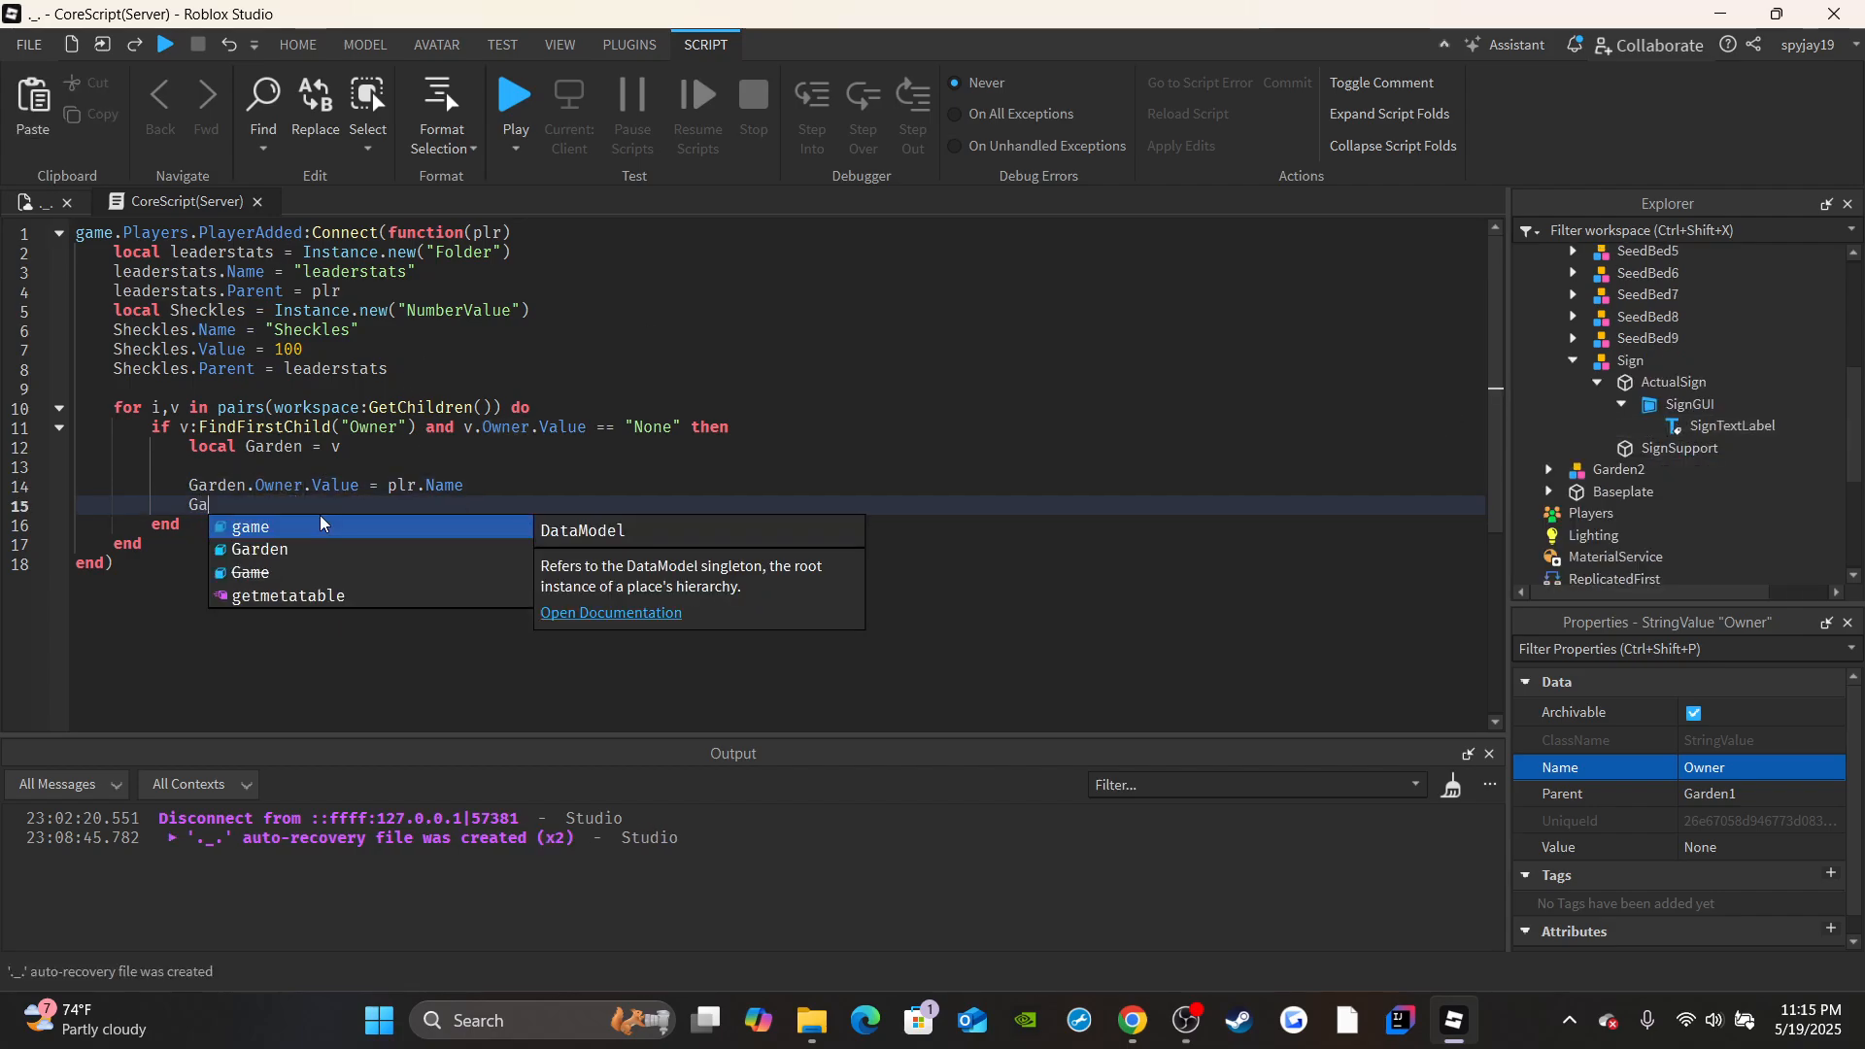
{"action": "type", "text": "rden.Sign.Ac"}
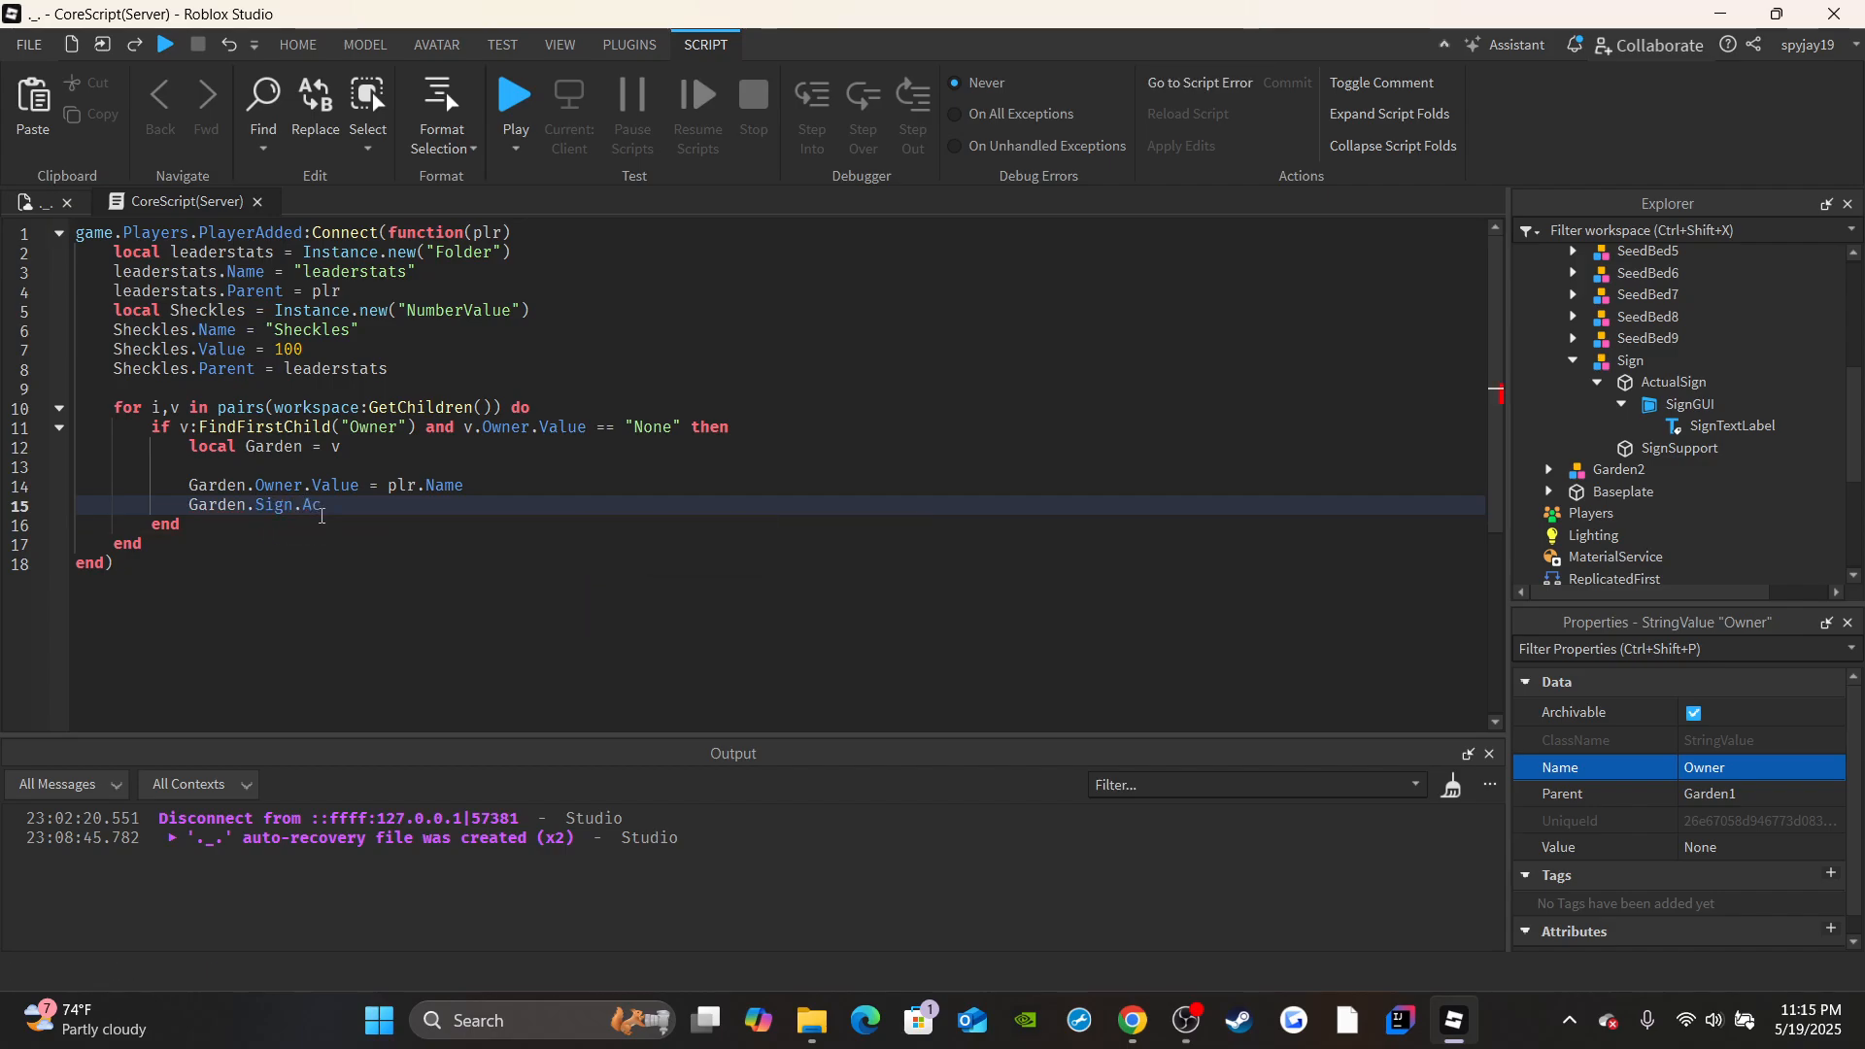
{"action": "type", "text": "tualSign.SignGUI.SignTextLabel"}
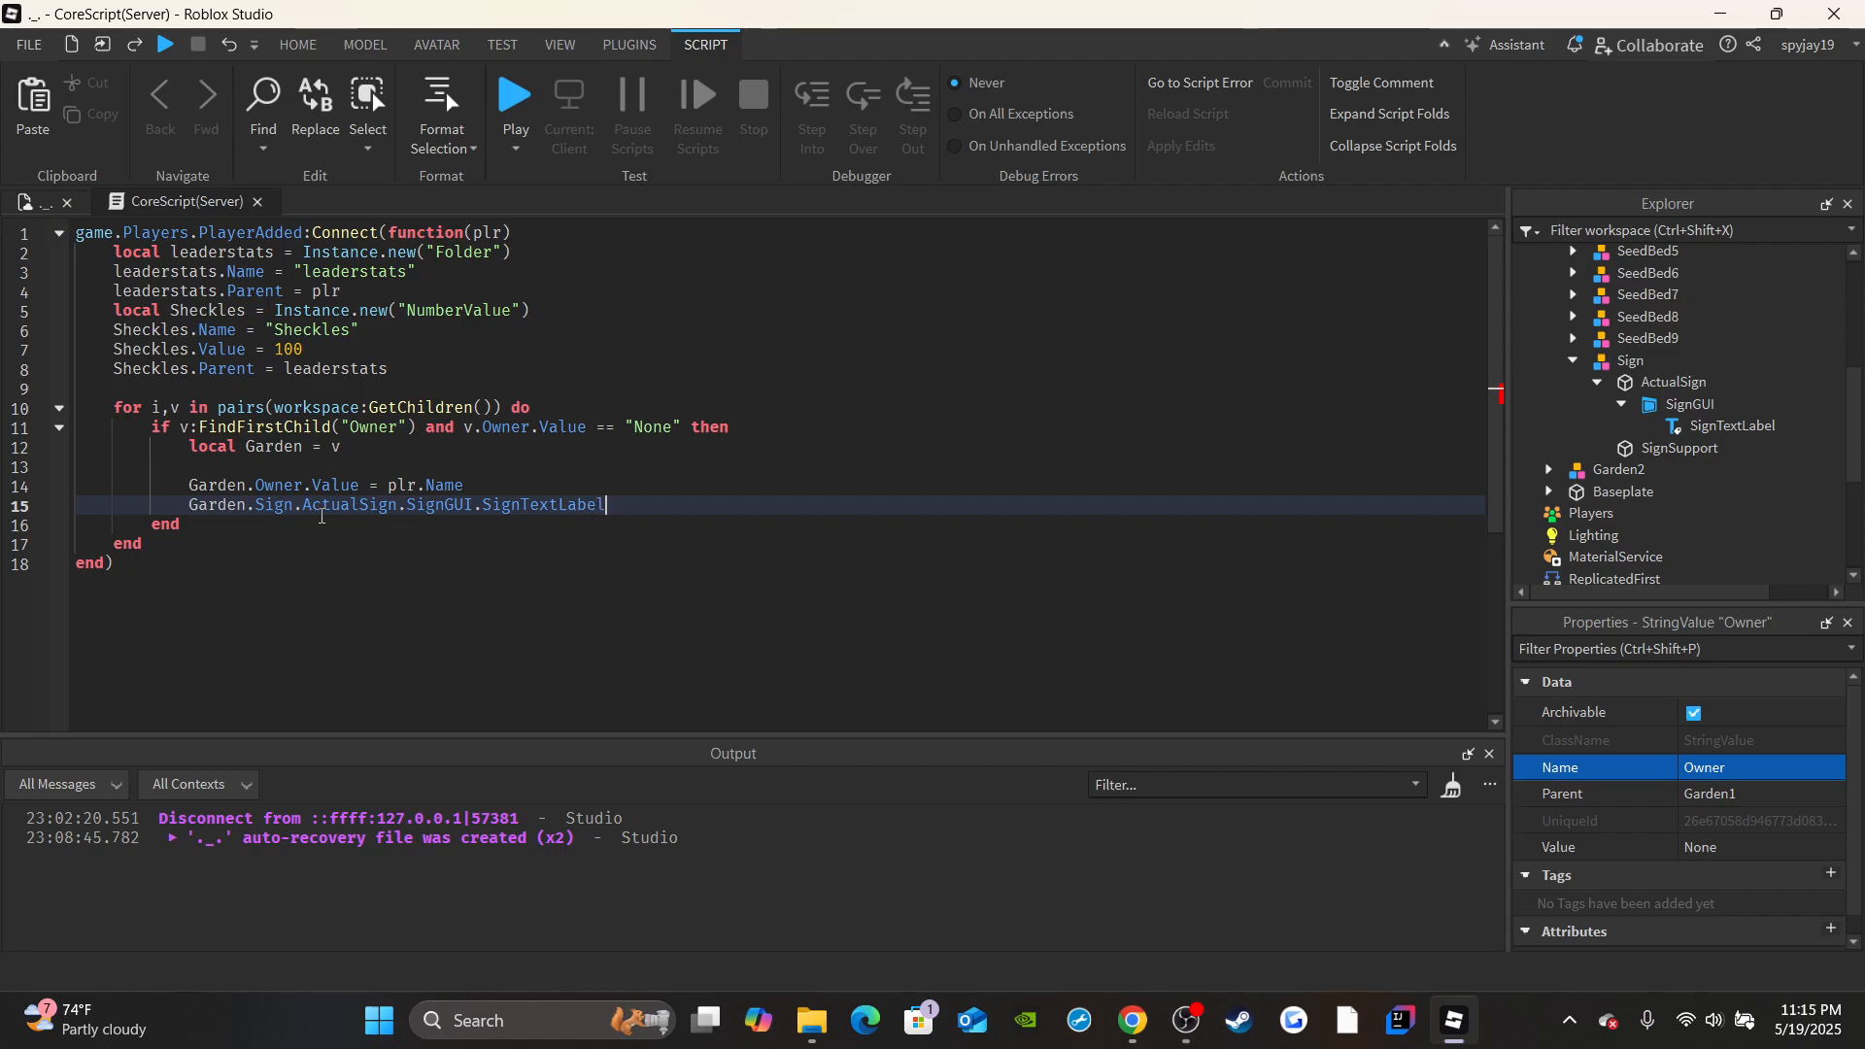
{"action": "type", "text": ".Text = plr.Name"}
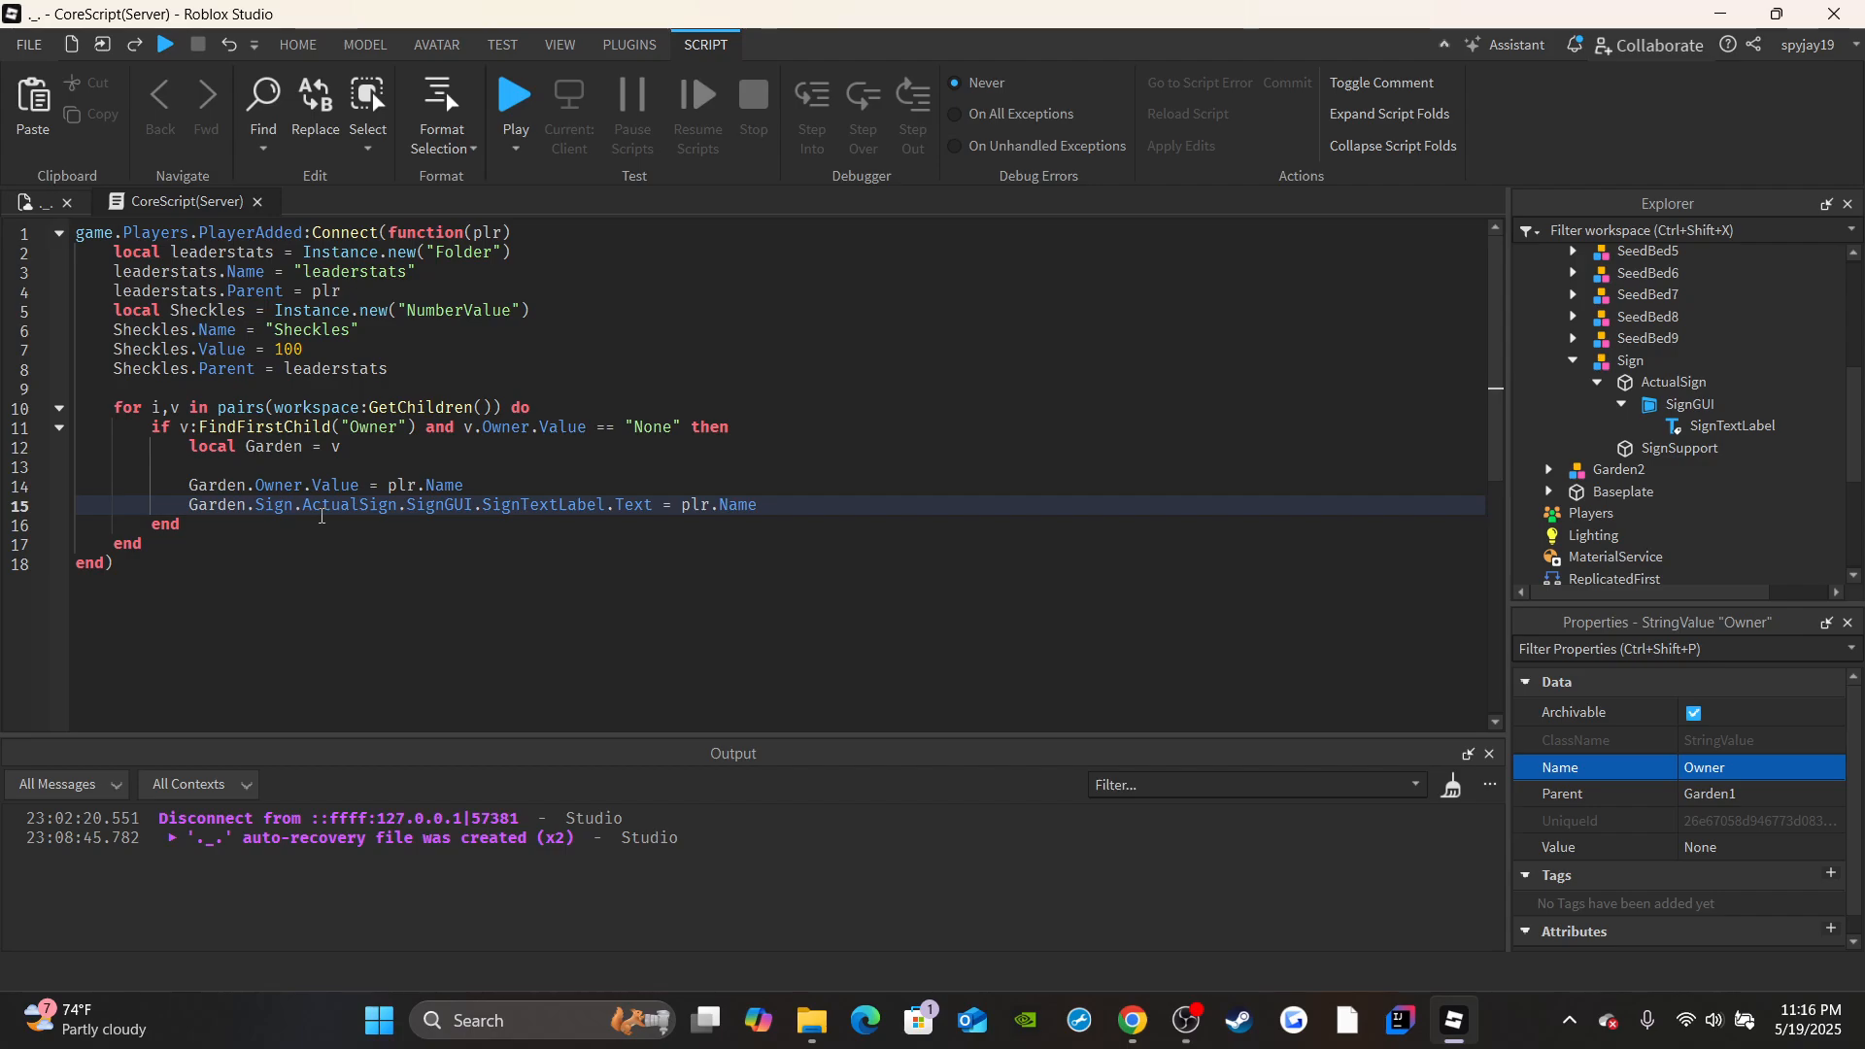
{"action": "type", "text": "..\"\""}
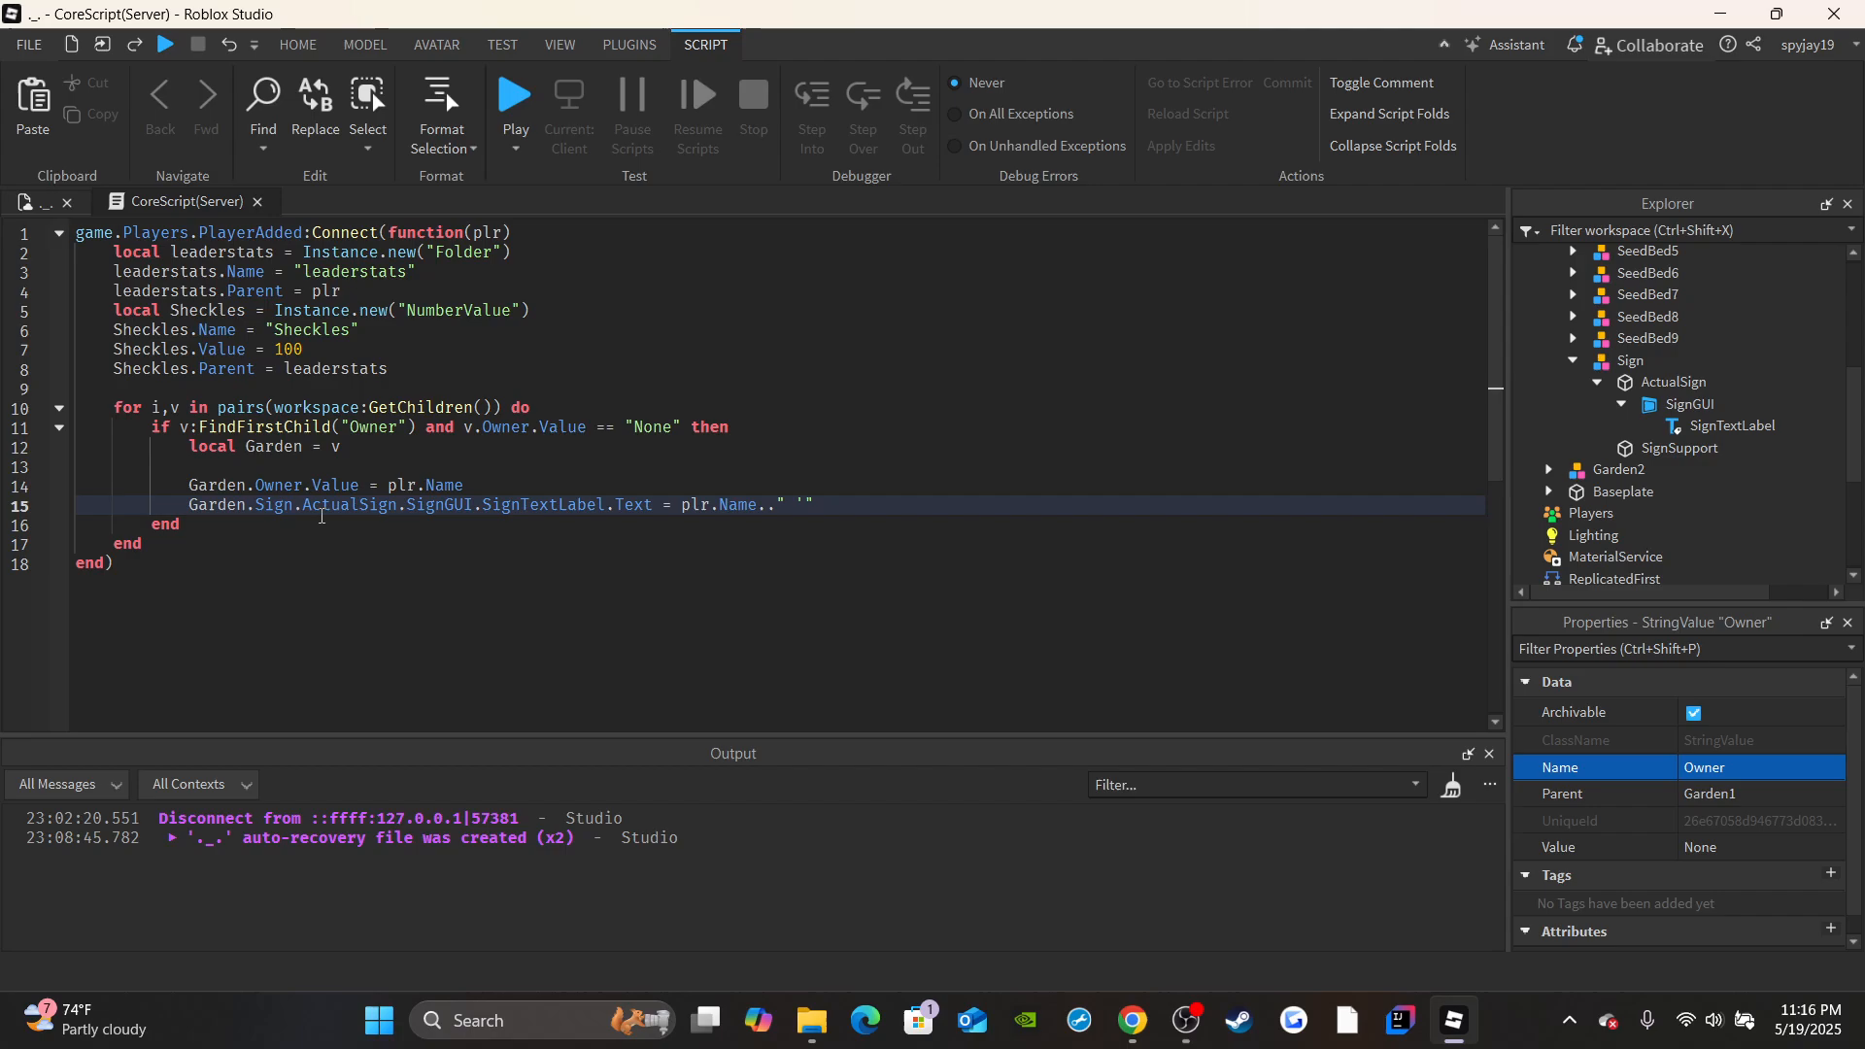
{"action": "type", "text": "s"}
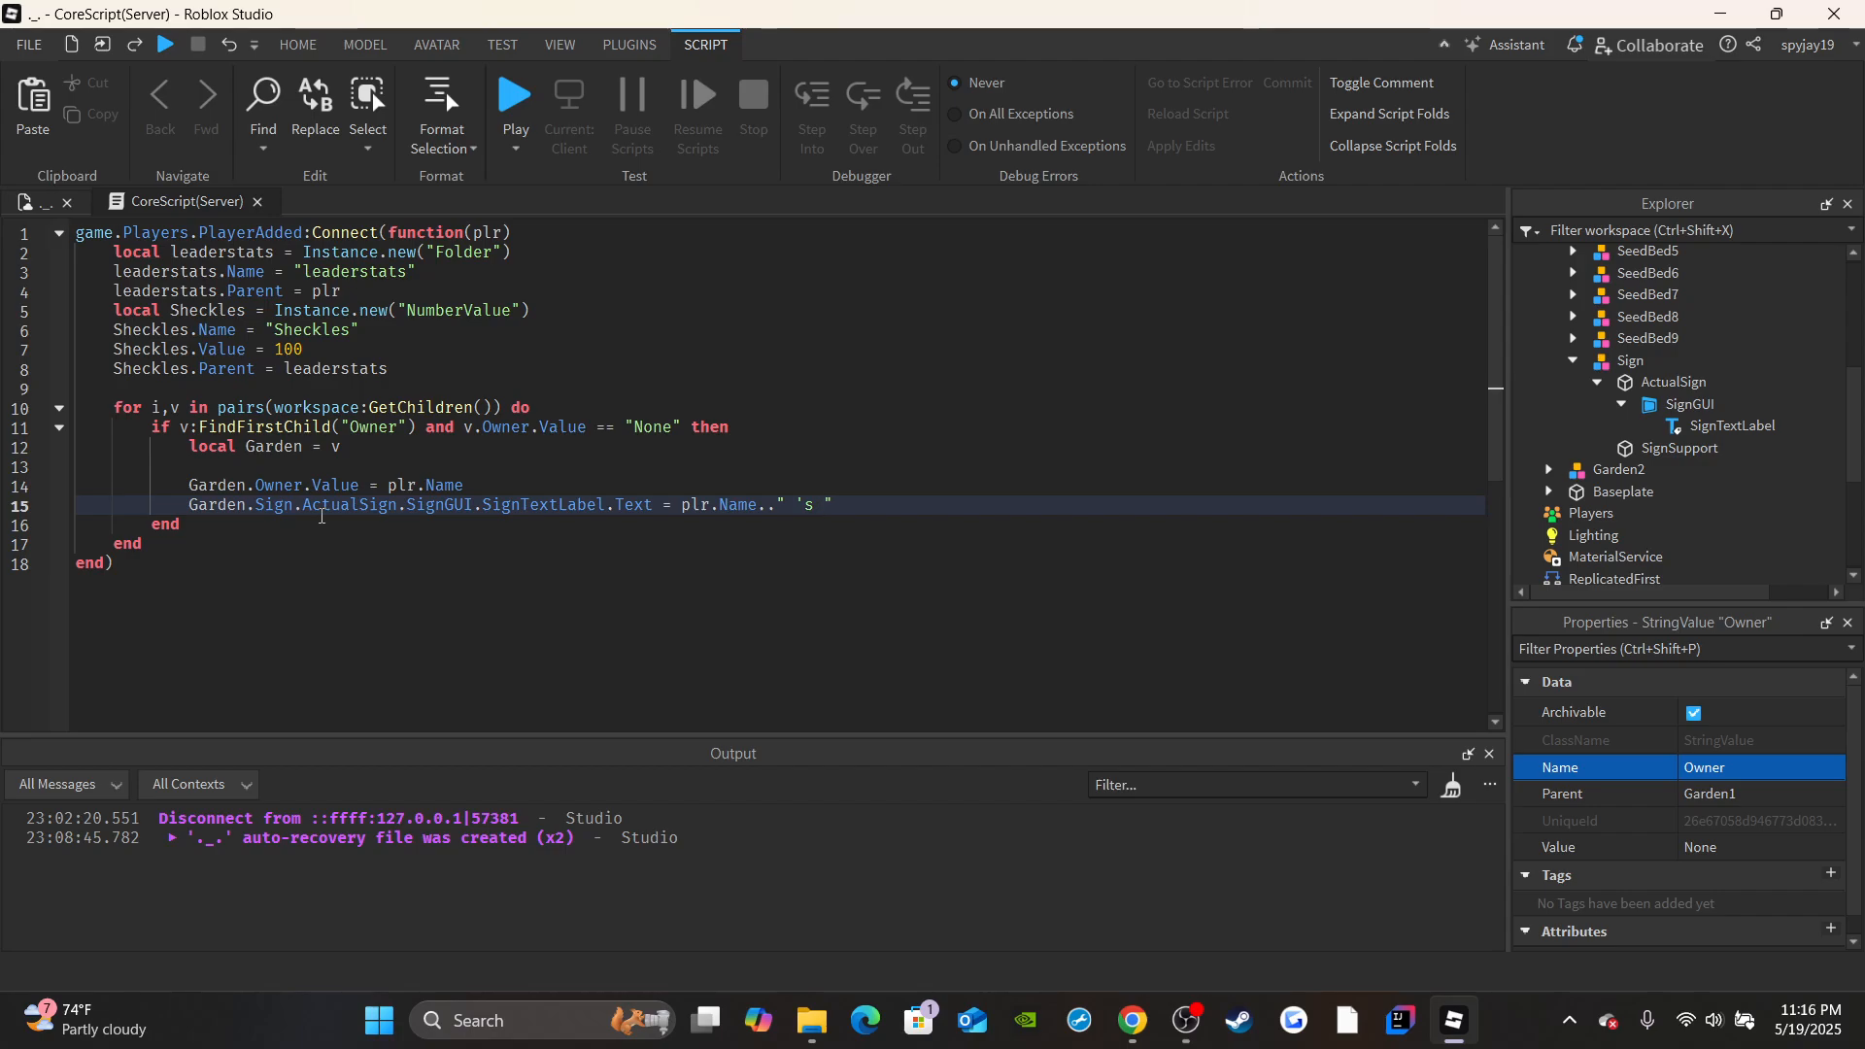
{"action": "type", "text": "Garden"}
Playtest the game, walk around the spawn to check the owner text on both garden signs, and end the test.
{"action": "left_click", "coordinate": [30, 202]}
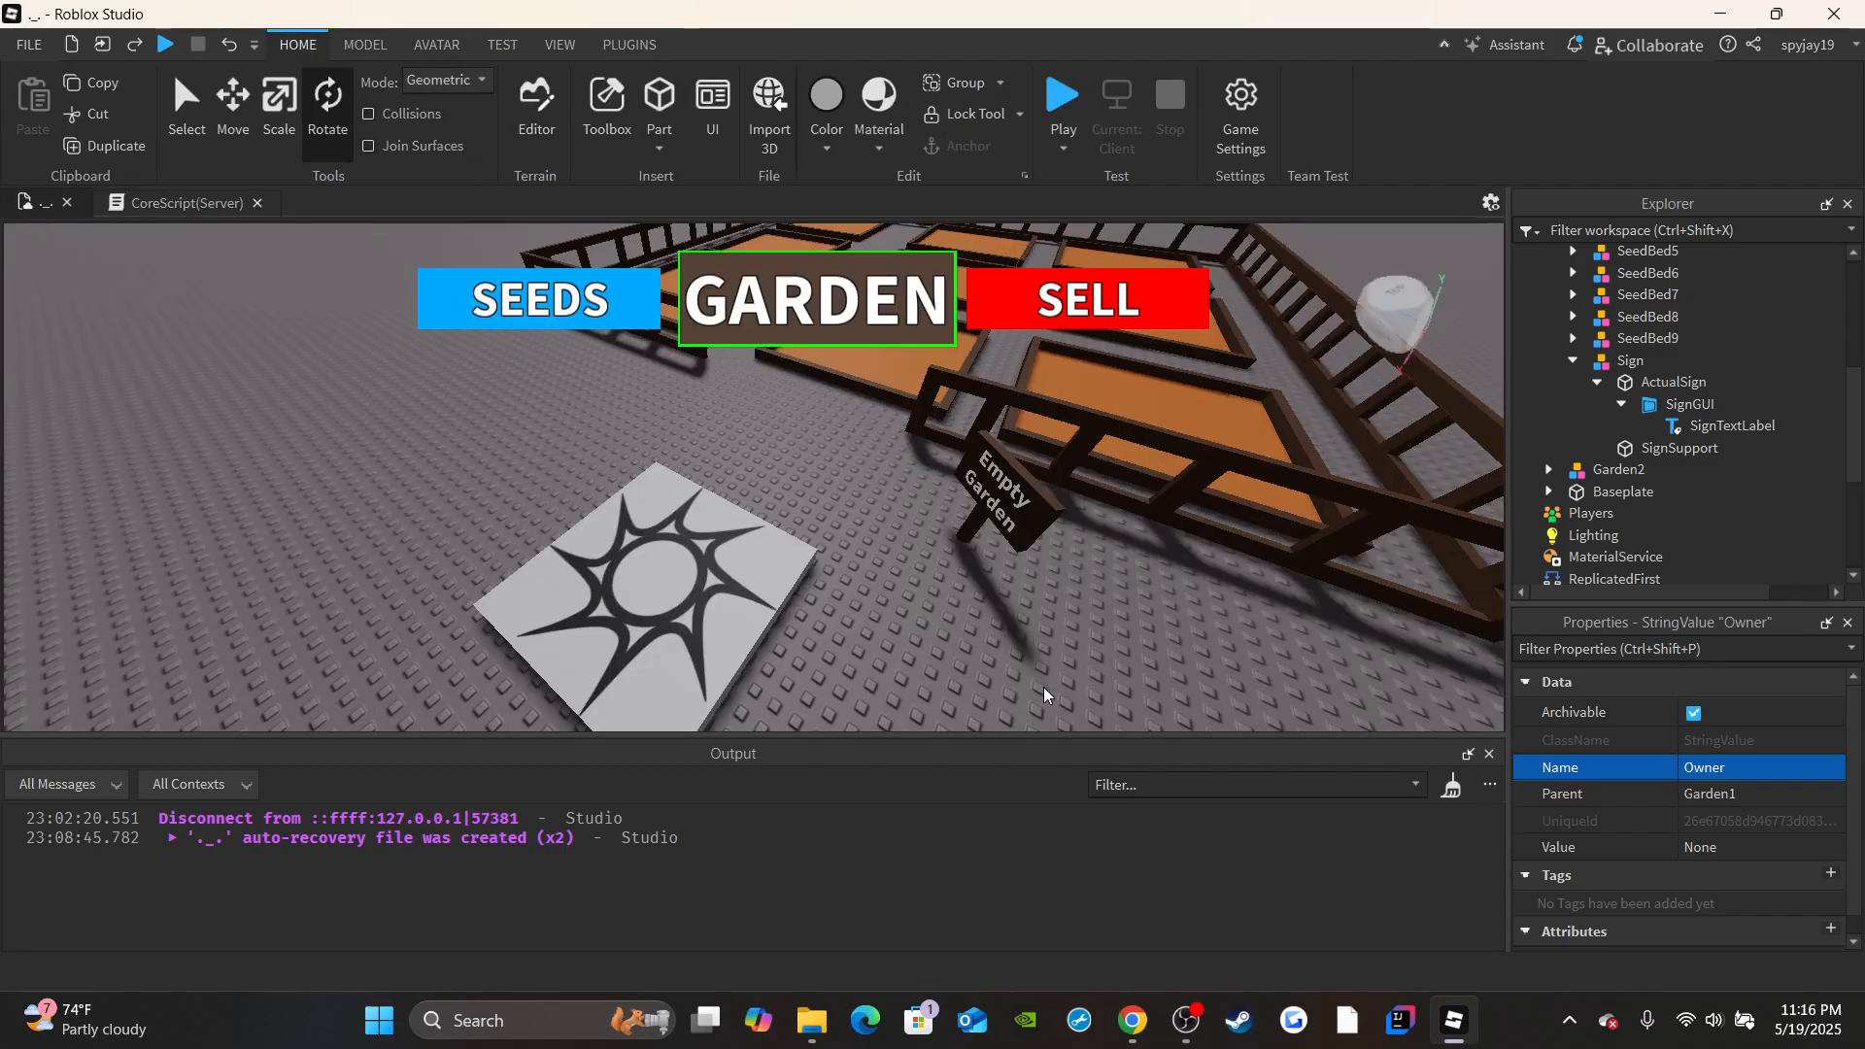
{"action": "left_click", "coordinate": [1064, 97]}
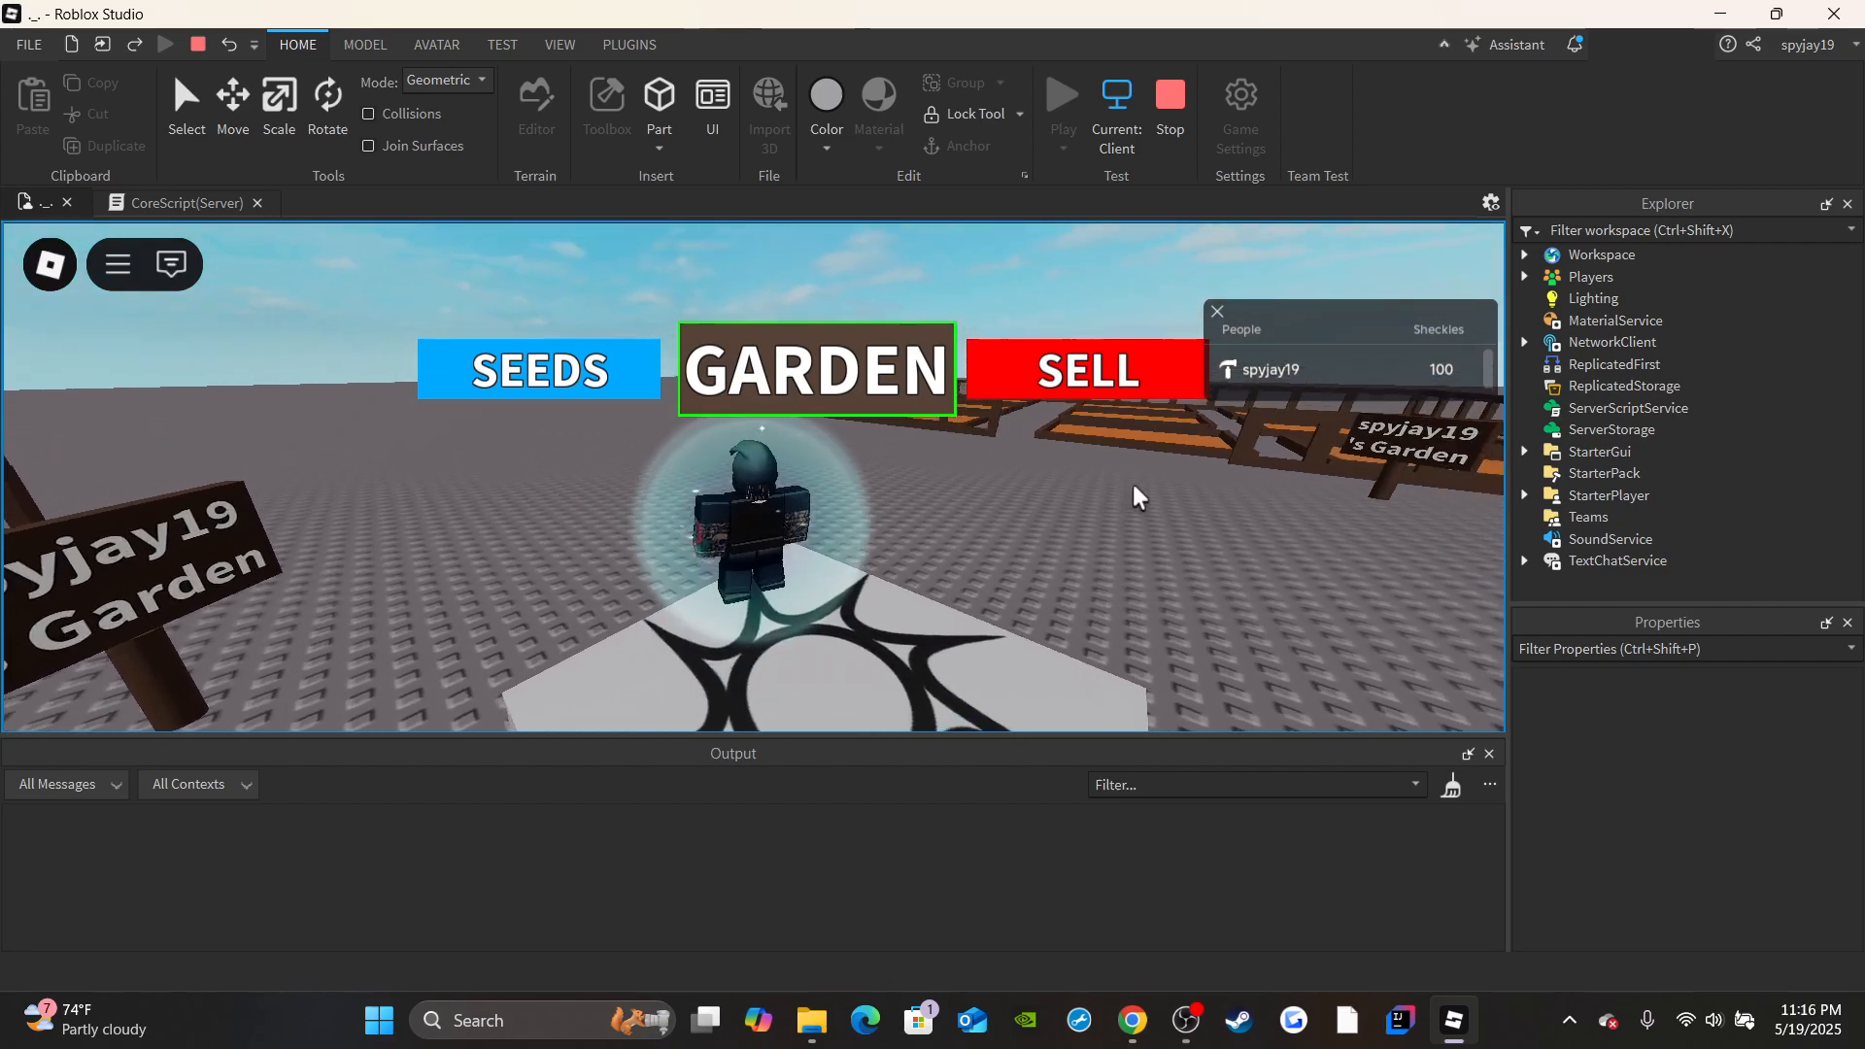
{"action": "key", "text": "a"}
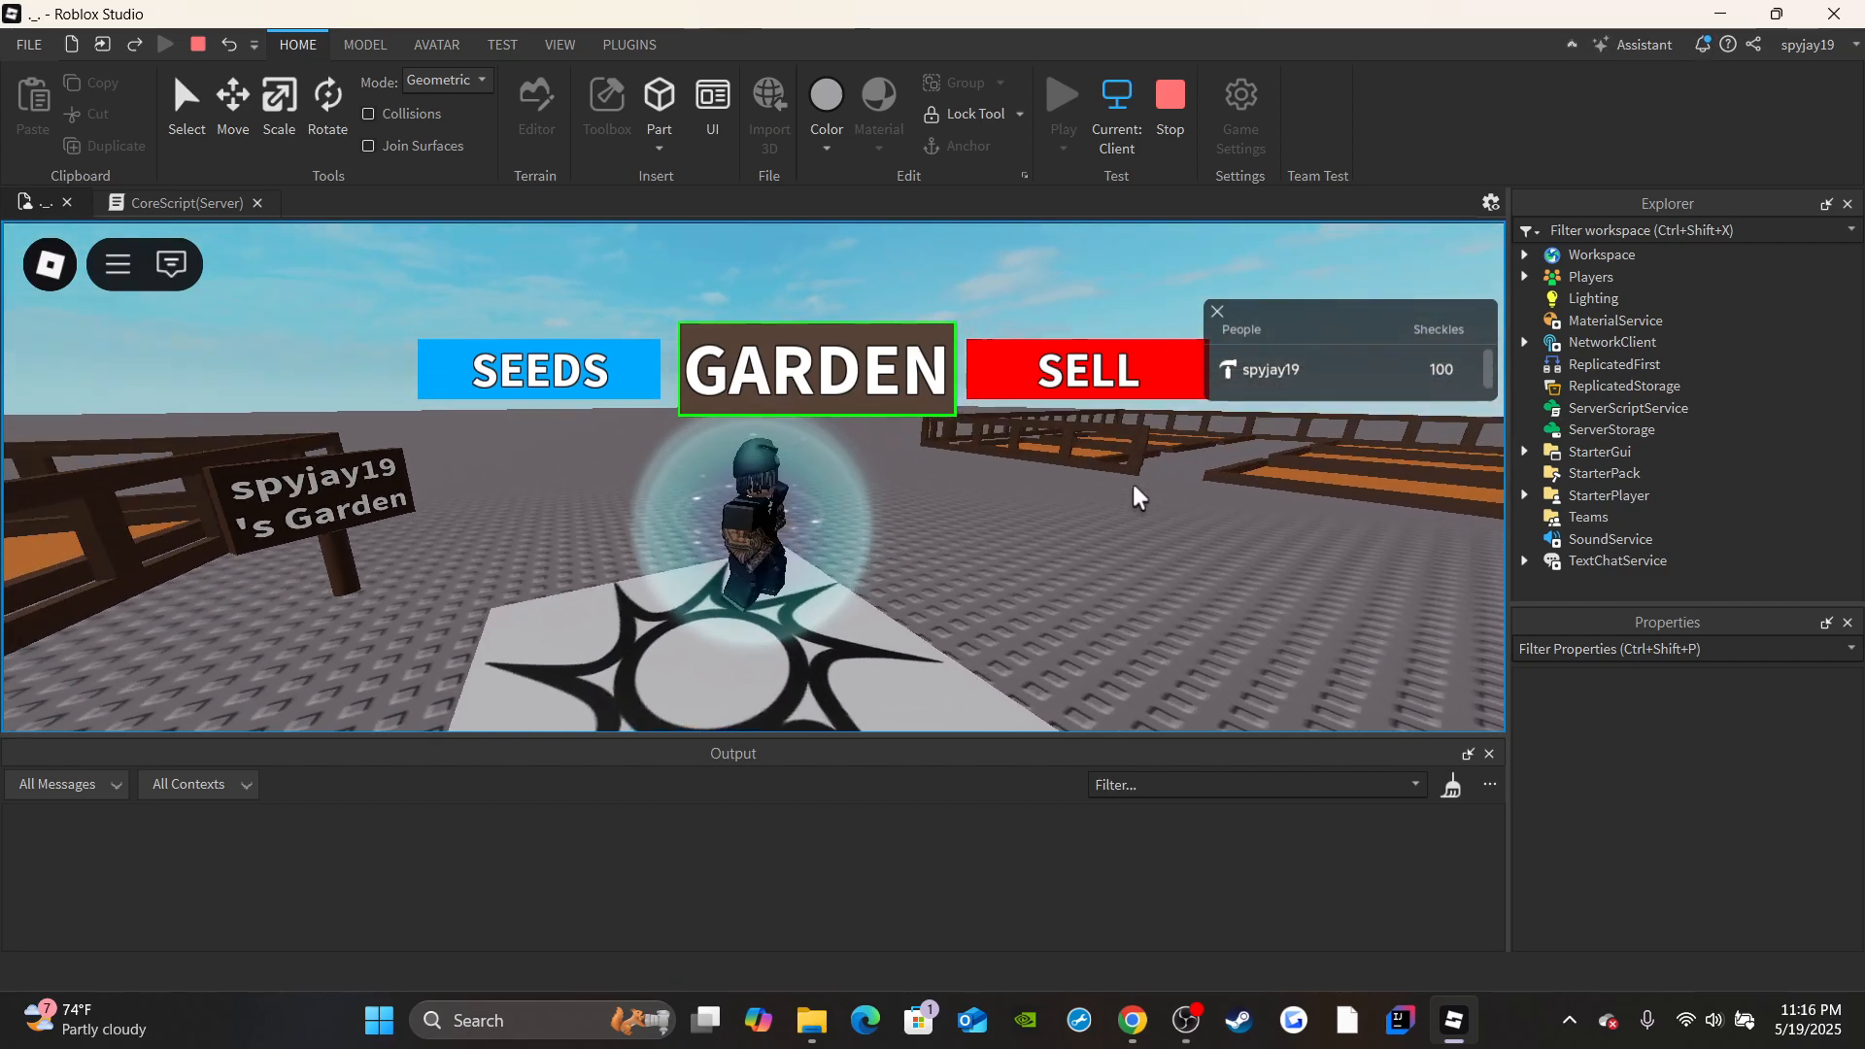
{"action": "key", "text": "d"}
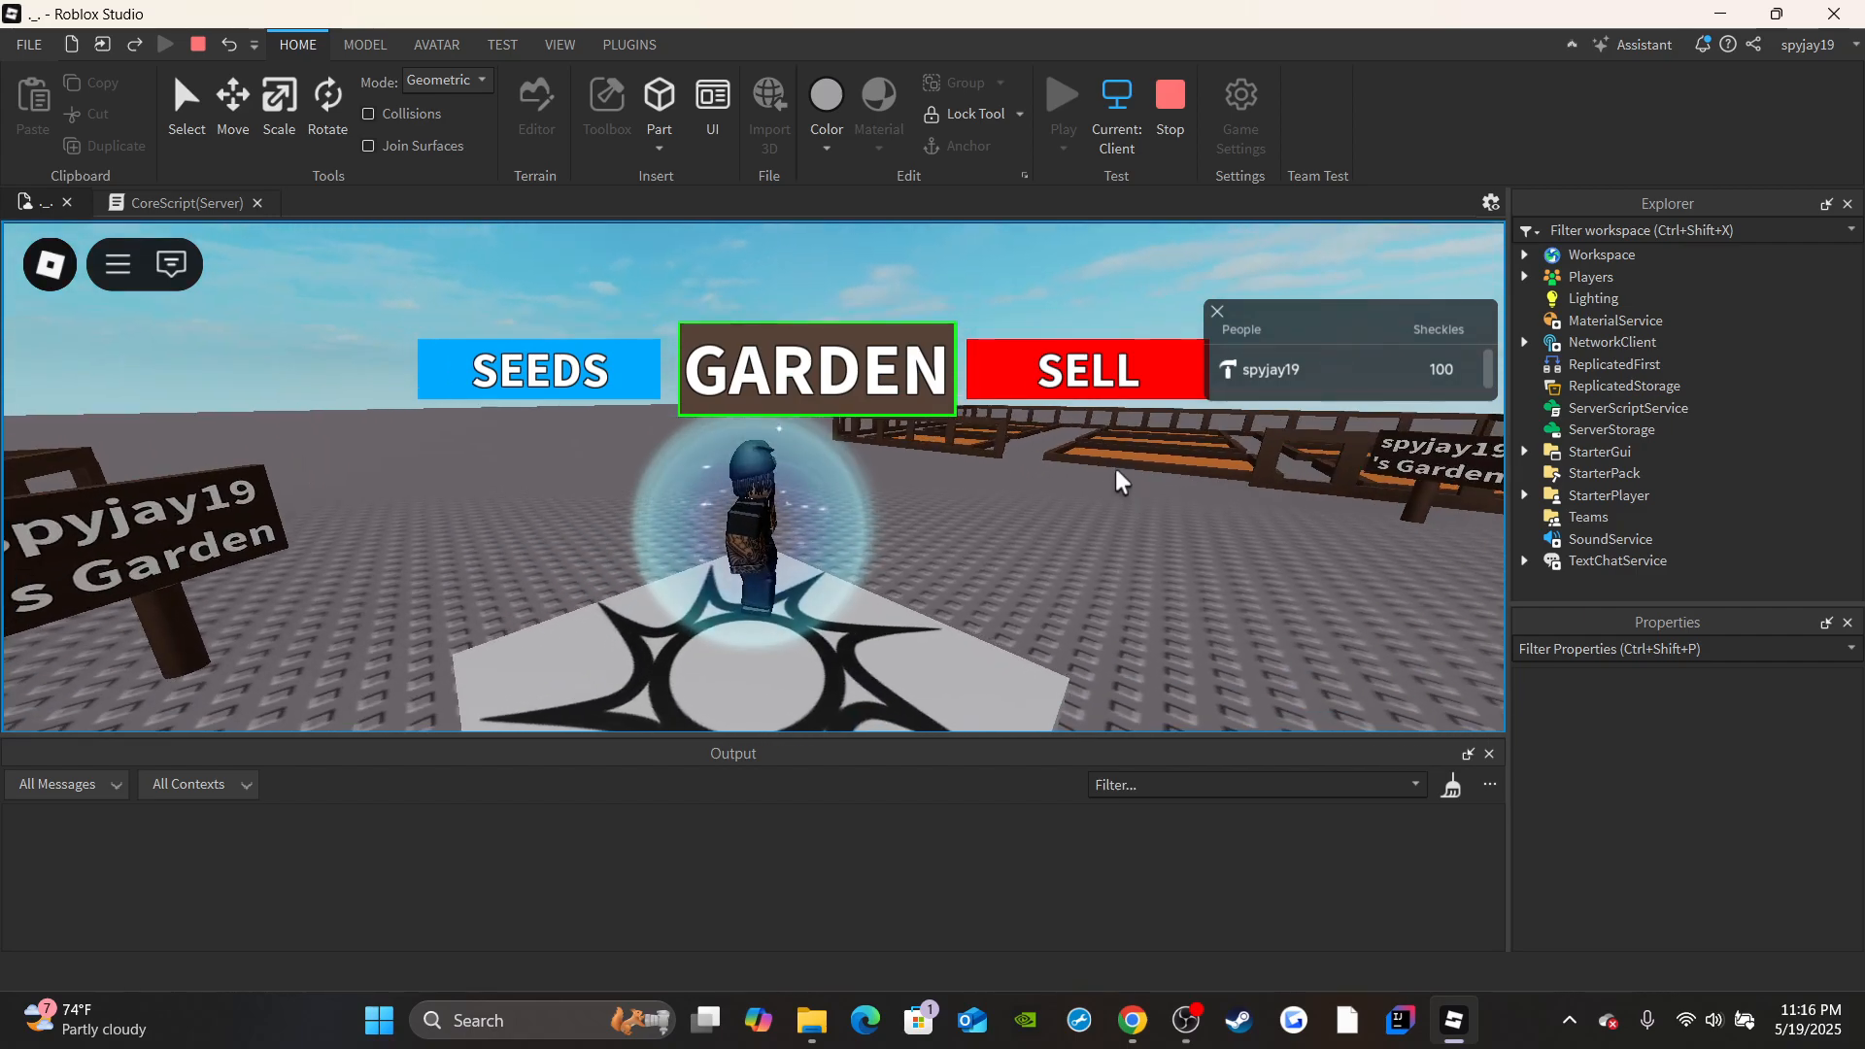
{"action": "scroll", "coordinate": [1226, 563], "scroll_direction": "down", "scroll_amount": 3}
{"action": "right_click_drag", "start_coordinate": [1230, 597], "coordinate": [1227, 595]}
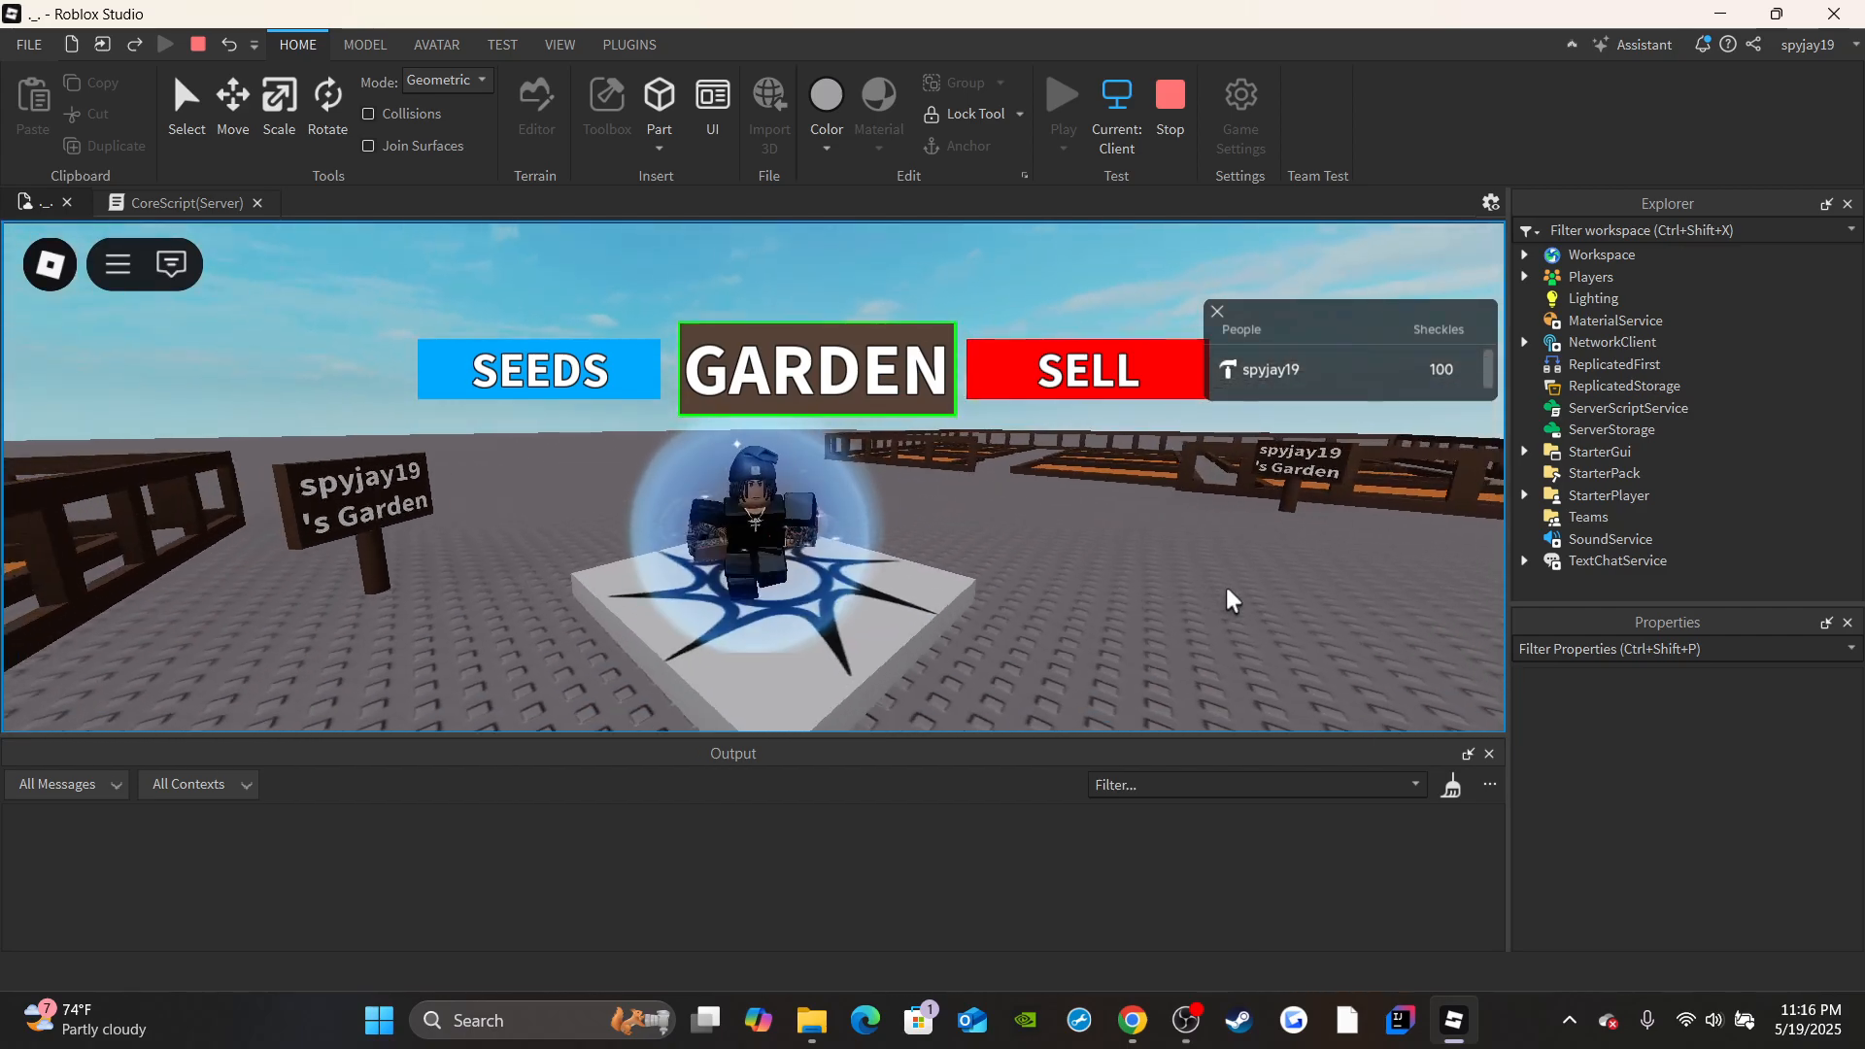
{"action": "key", "text": "d"}
{"action": "key", "text": "w"}
{"action": "right_click_drag", "start_coordinate": [1131, 473], "coordinate": [1103, 417]}
{"action": "key", "text": "w"}
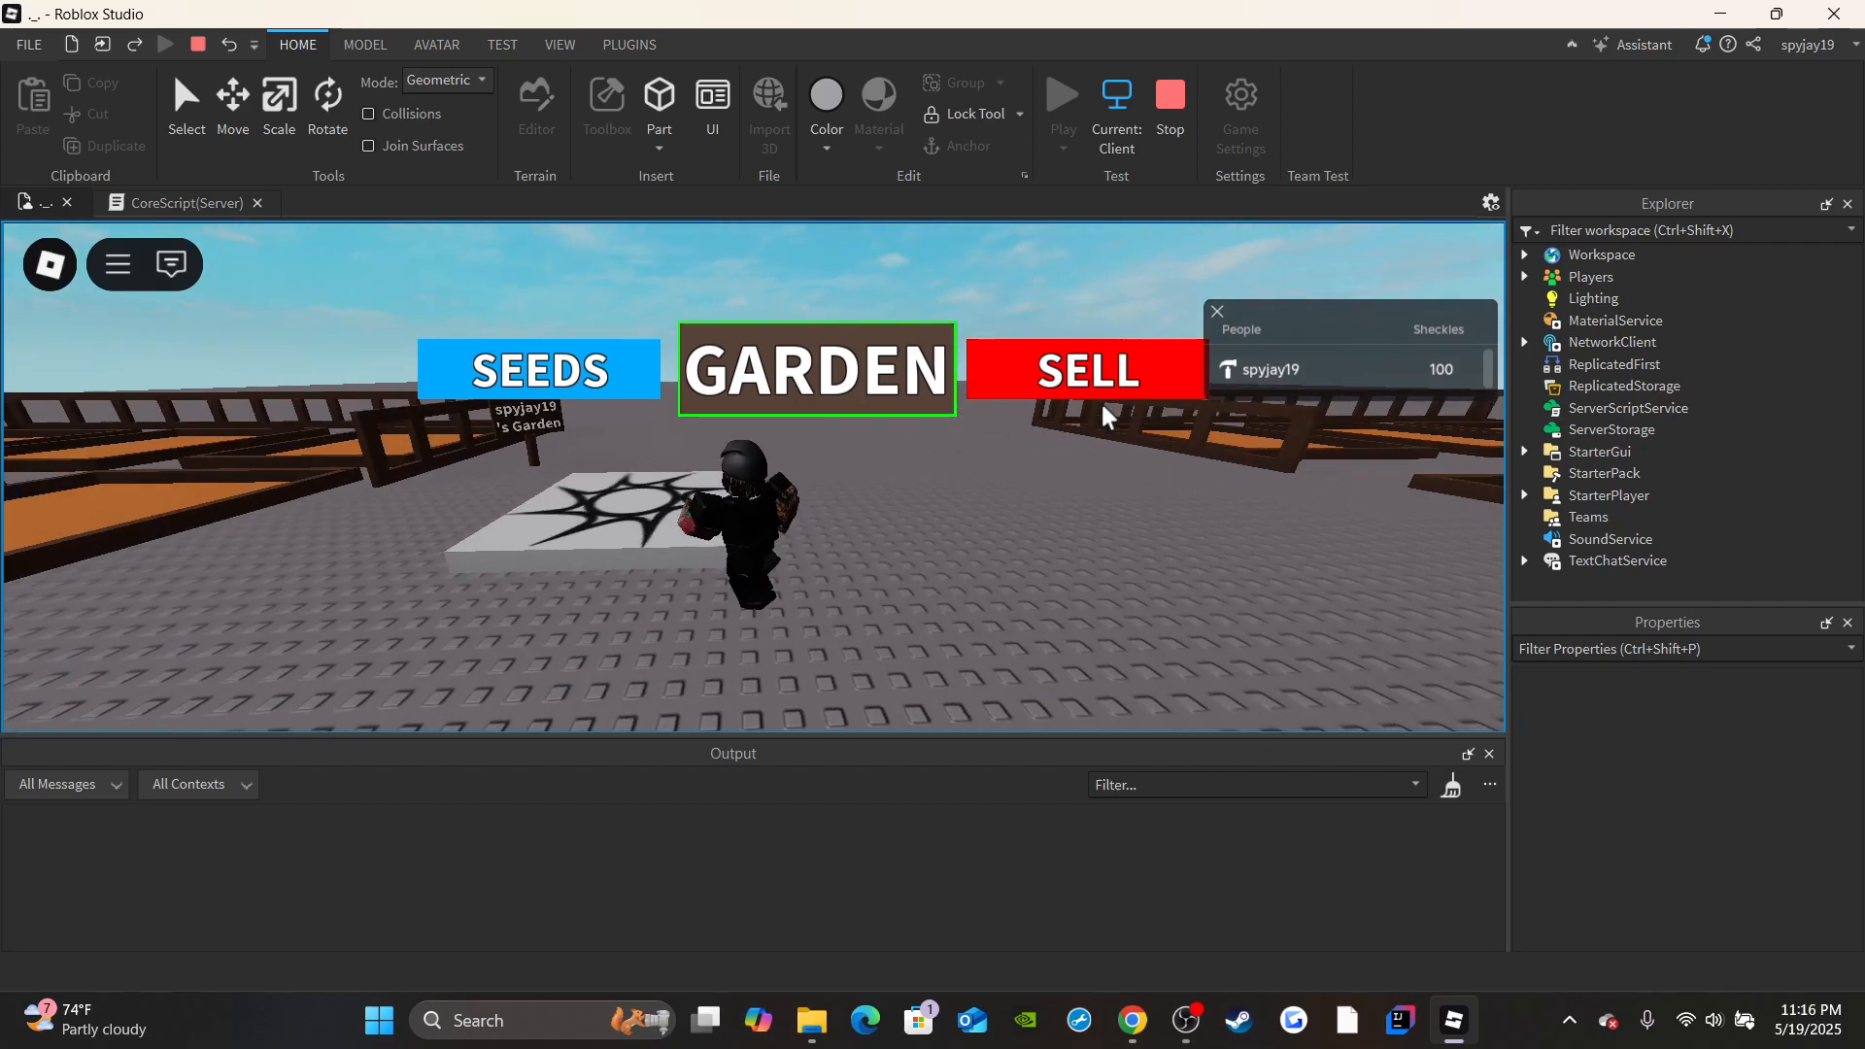
{"action": "left_click", "coordinate": [1170, 97]}
In CoreScript, add a break line after the sign text assignment inside the if block.
{"action": "left_click", "coordinate": [180, 201]}
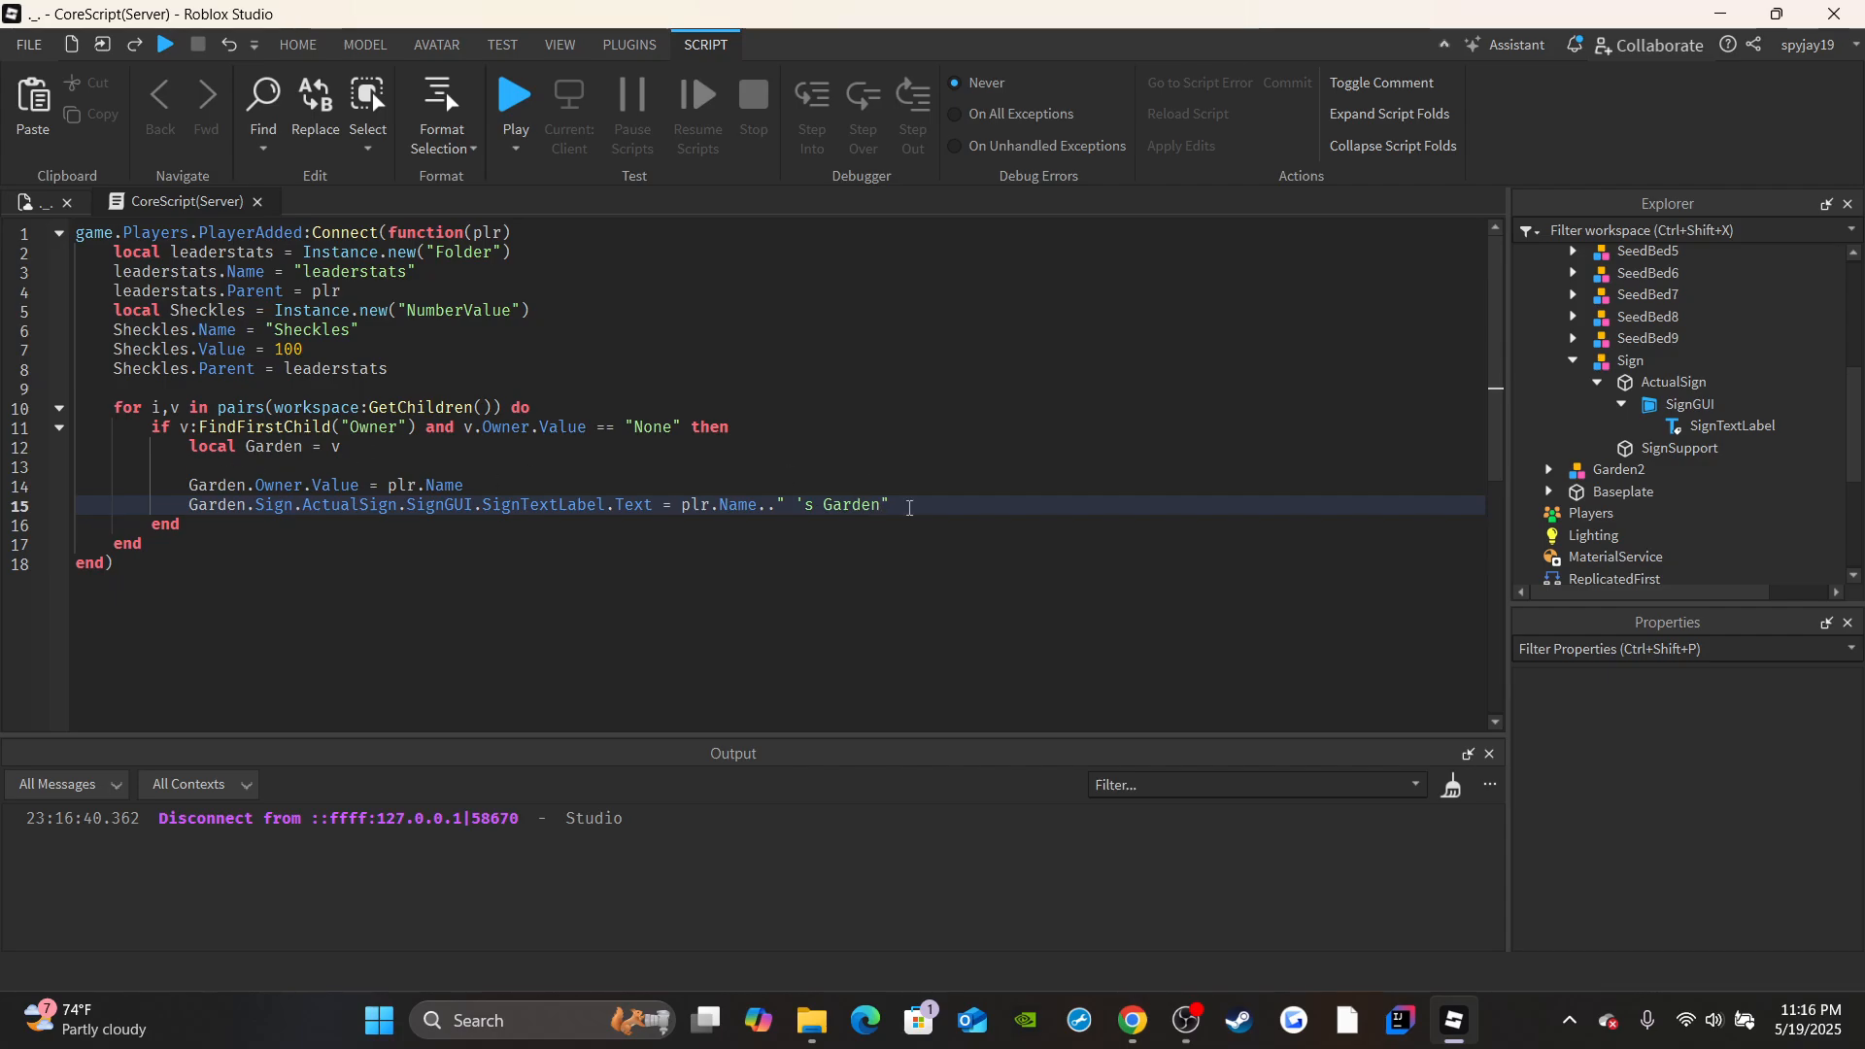
{"action": "key", "text": "Return"}
{"action": "type", "text": "break"}
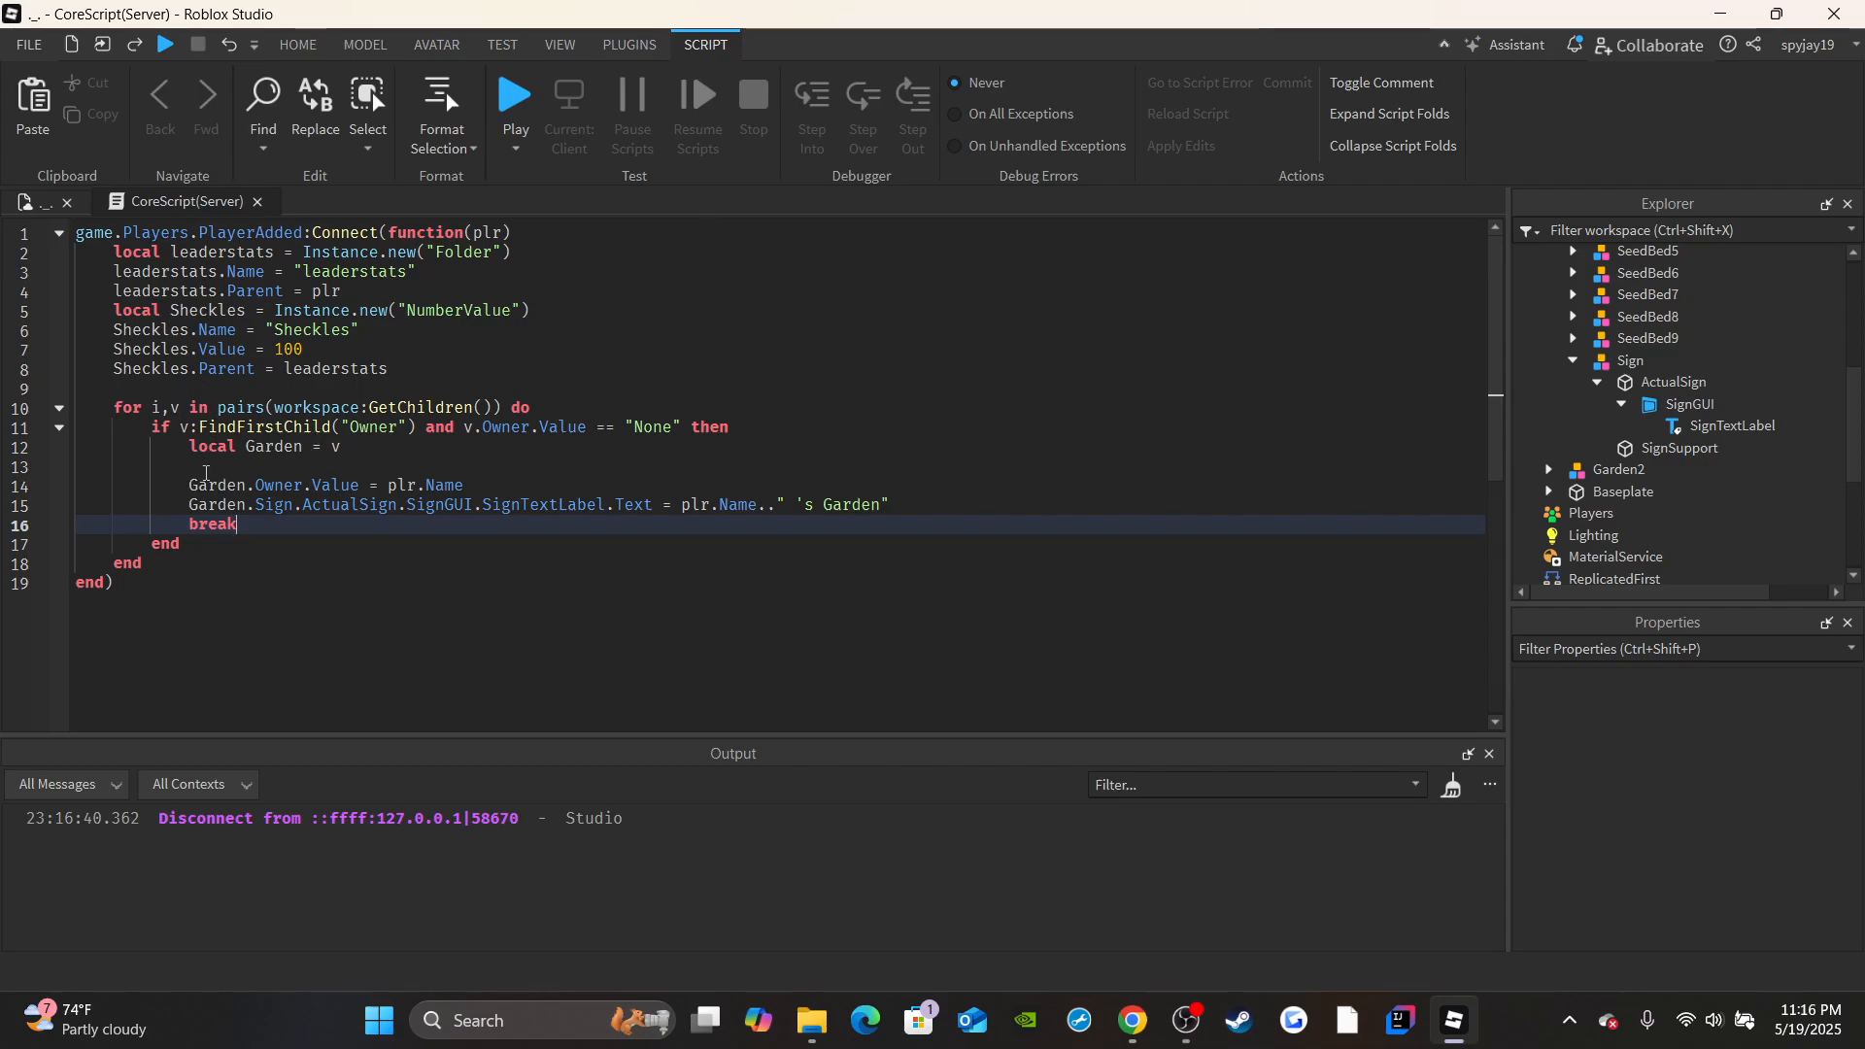
{"action": "left_click", "coordinate": [185, 563]}
{"action": "left_click", "coordinate": [207, 468]}
{"action": "left_click", "coordinate": [230, 526]}
{"action": "double_click", "coordinate": [210, 526]}
{"action": "left_click_drag", "start_coordinate": [152, 446], "coordinate": [885, 504]}
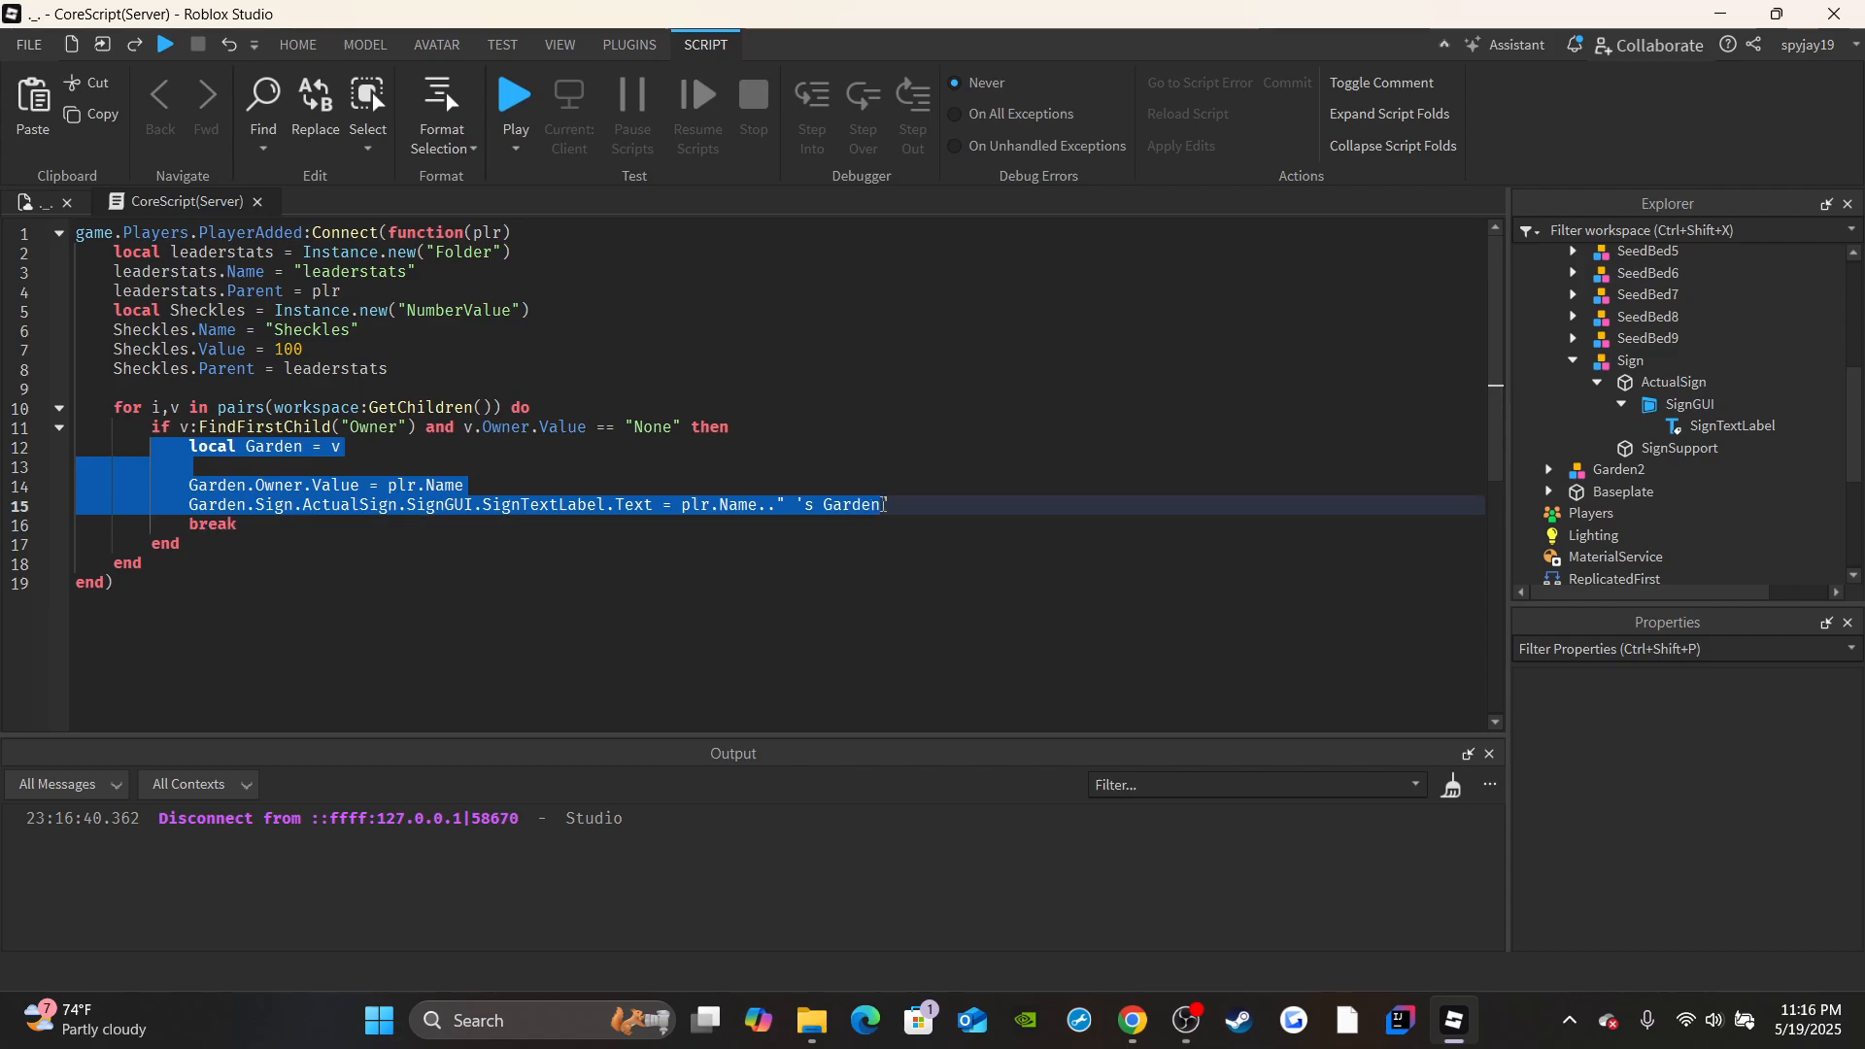
{"action": "double_click", "coordinate": [210, 522]}
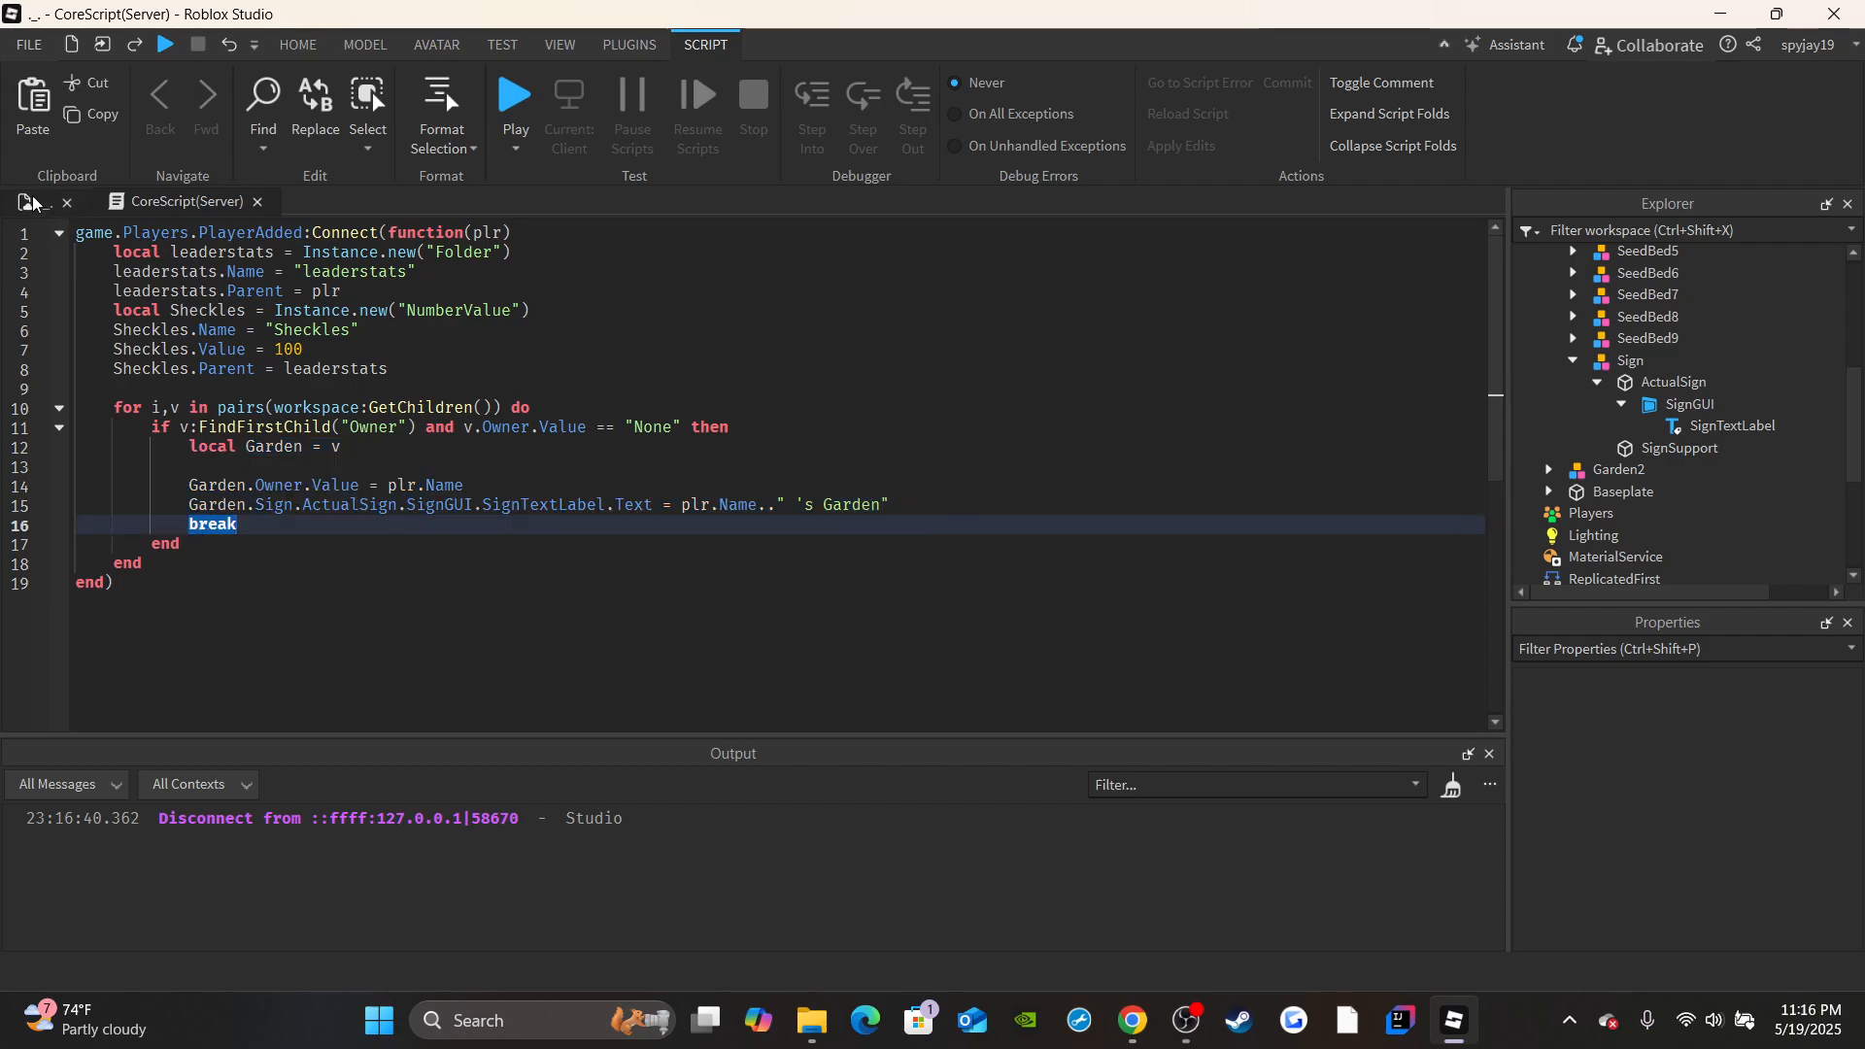
Playtest the game again, compare the signs of the two gardens, and end the test.
{"action": "key", "text": "F5"}
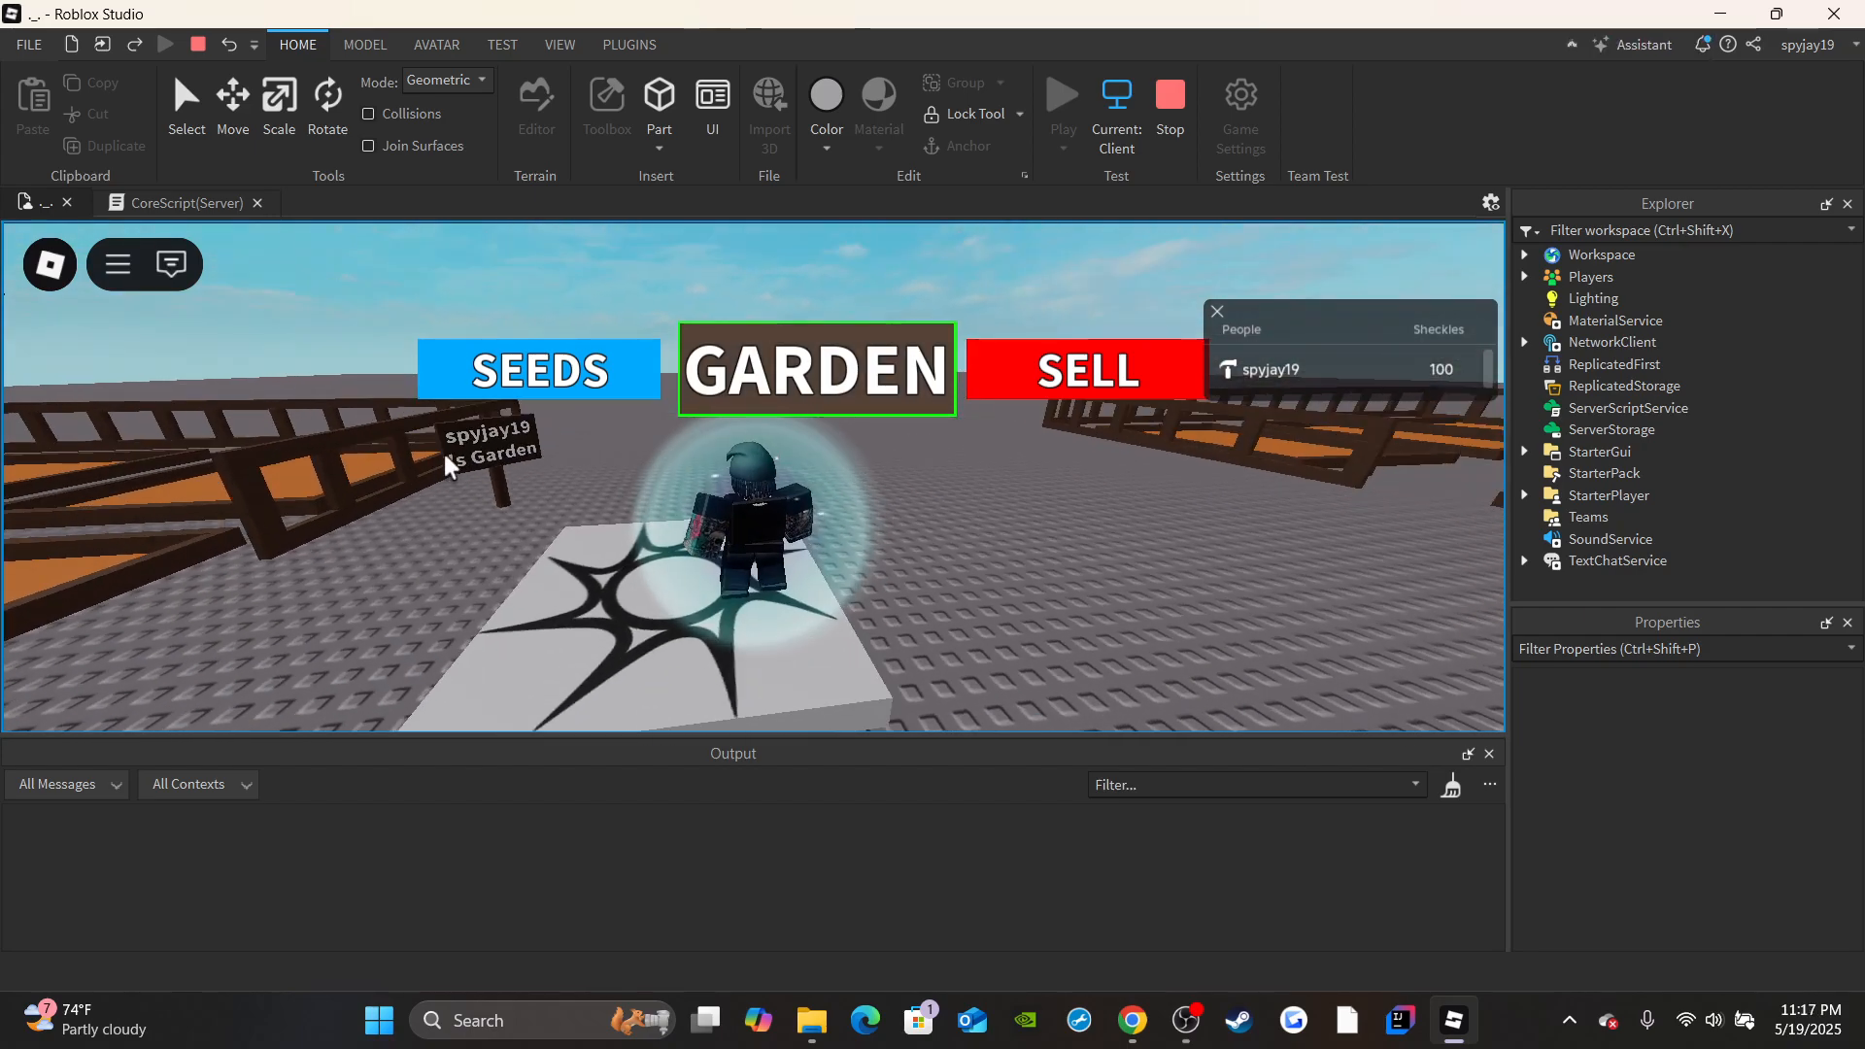
{"action": "right_click_drag", "start_coordinate": [855, 493], "coordinate": [963, 494]}
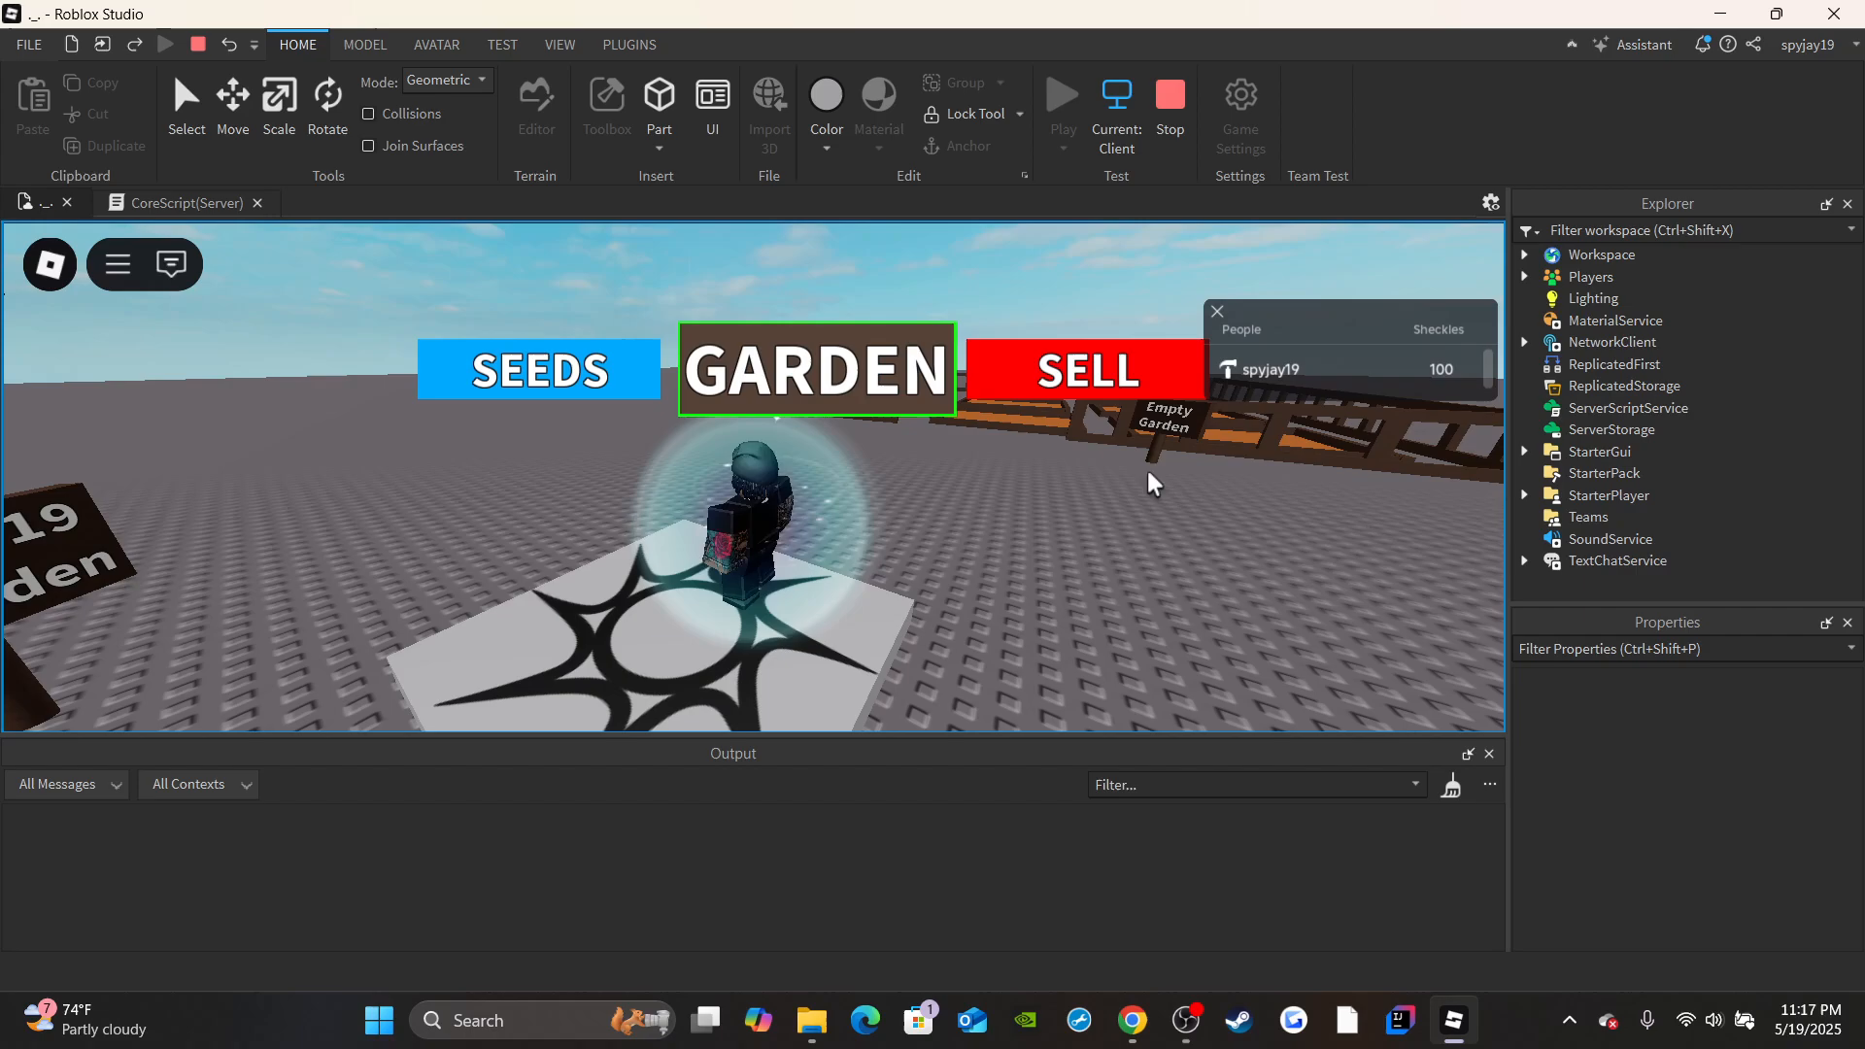
{"action": "right_click_drag", "start_coordinate": [1153, 479], "coordinate": [932, 479]}
{"action": "key", "text": "w"}
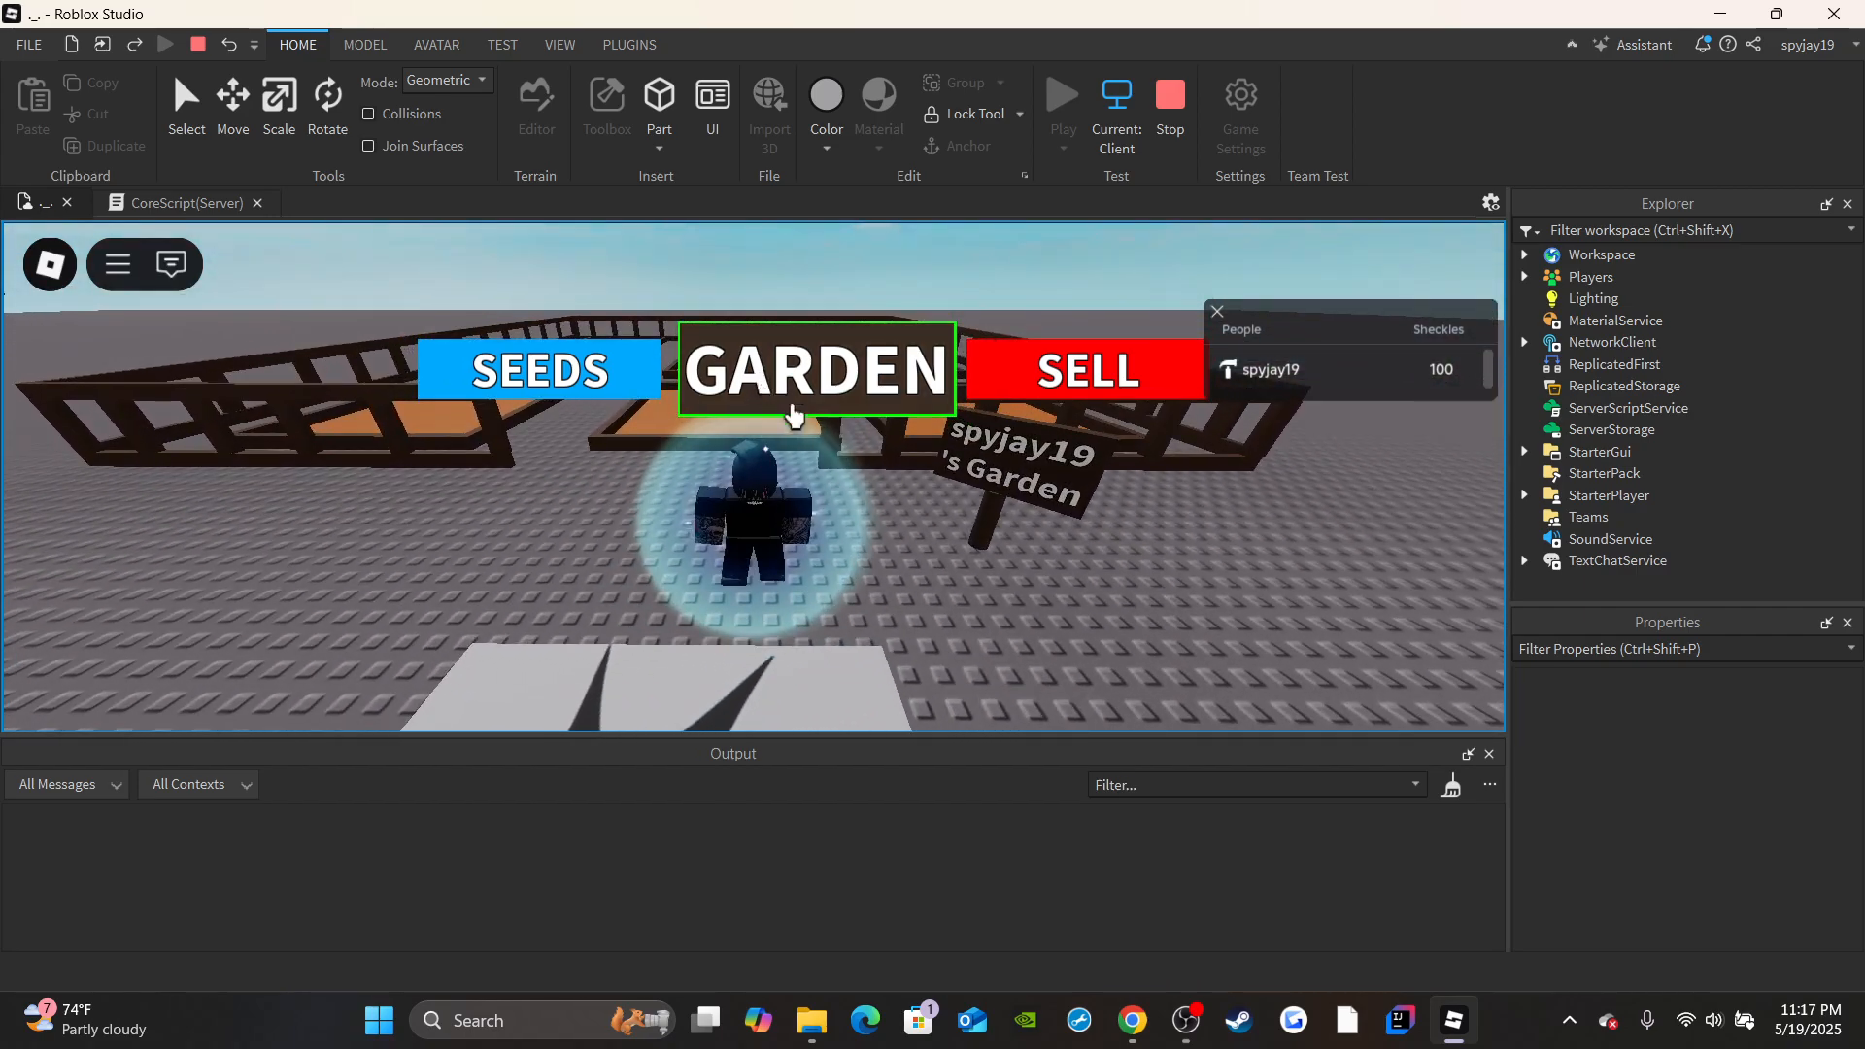
{"action": "key", "text": "shift+F5"}
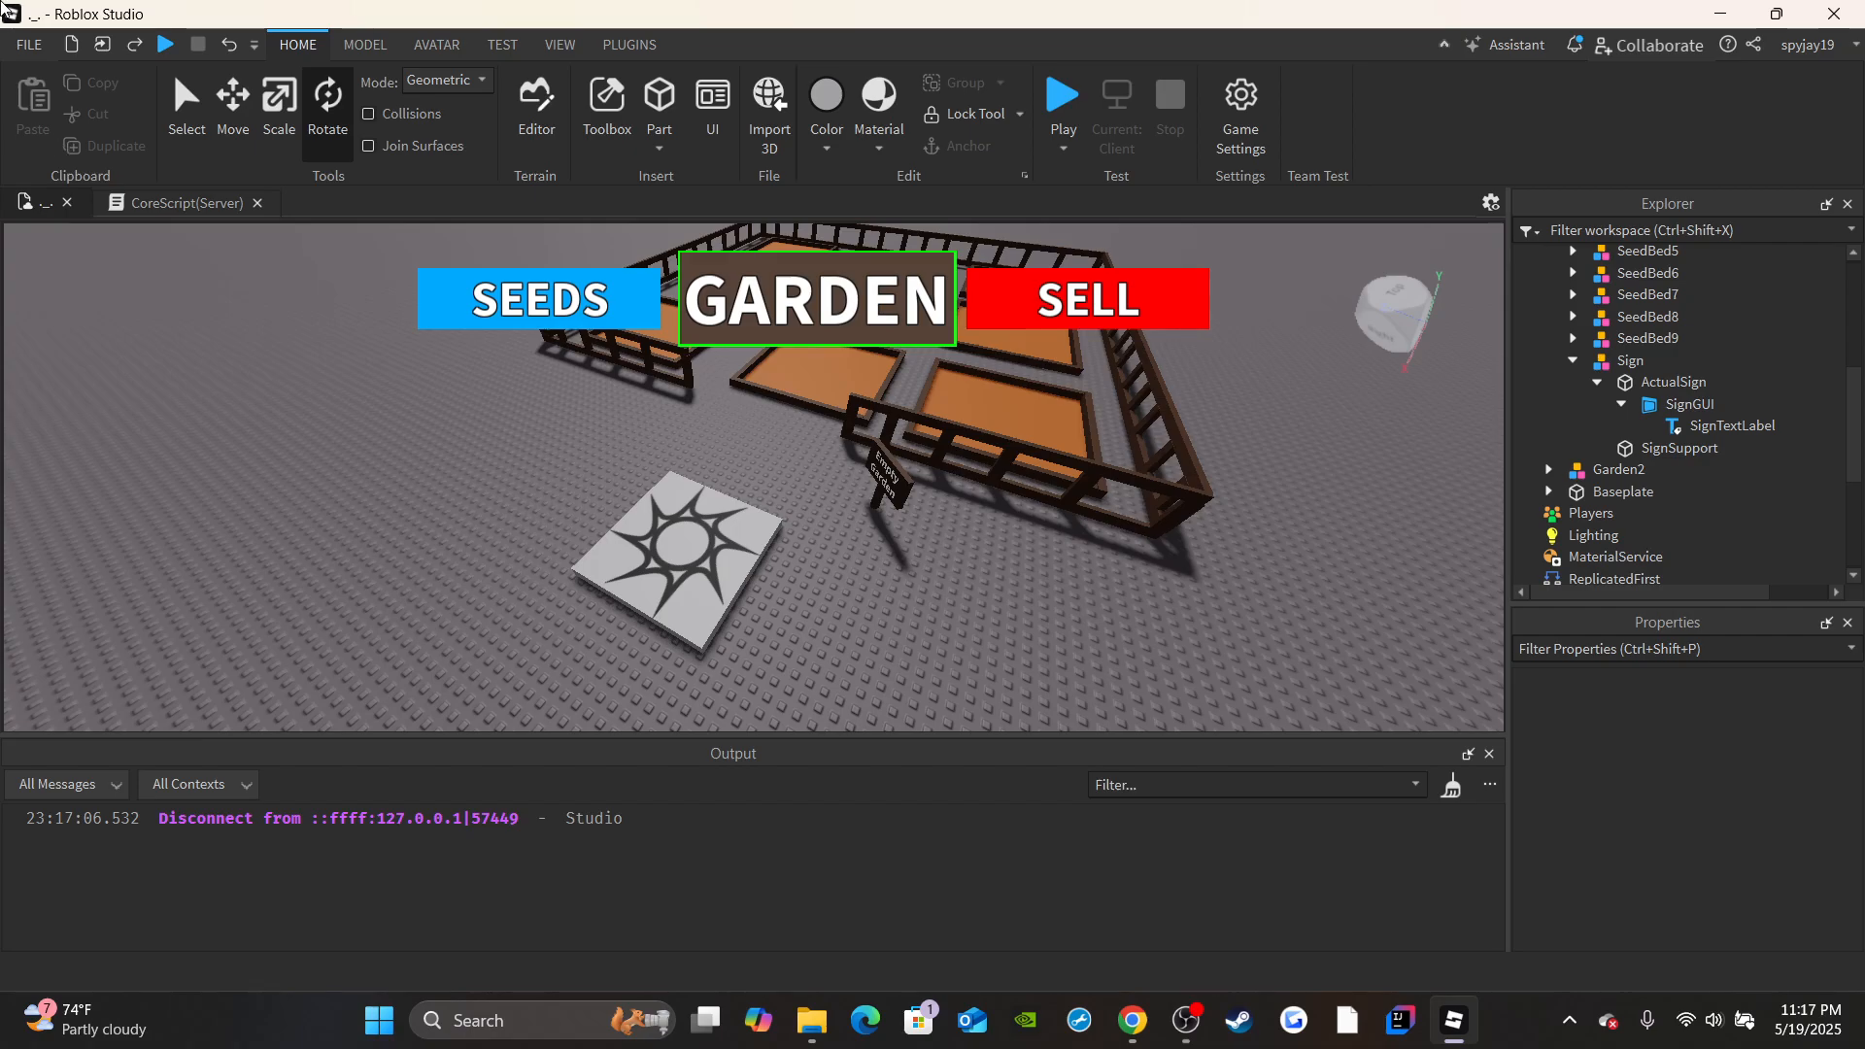
Publish the place's latest changes to Roblox.
{"action": "left_click", "coordinate": [33, 44]}
{"action": "left_click", "coordinate": [68, 303]}
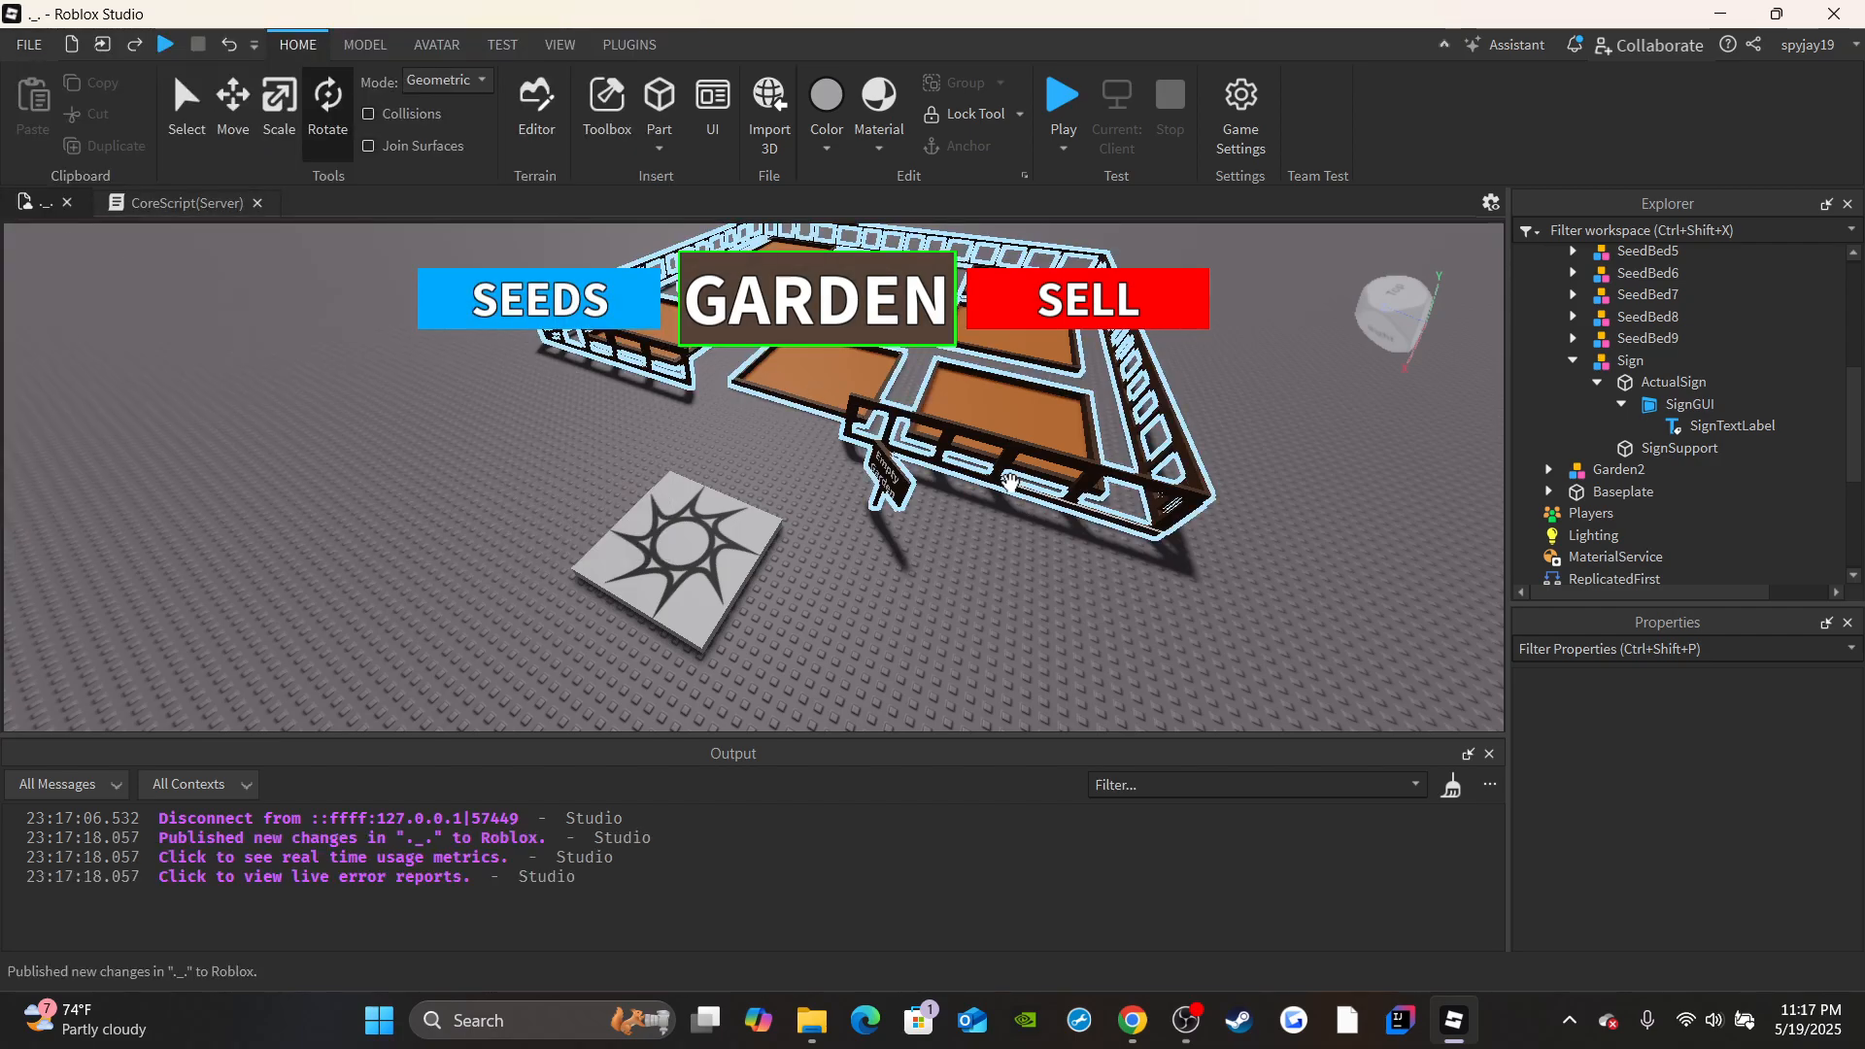
{"action": "right_click_drag", "start_coordinate": [897, 555], "coordinate": [839, 516]}
{"action": "key", "text": "s"}
{"action": "key", "text": "s"}
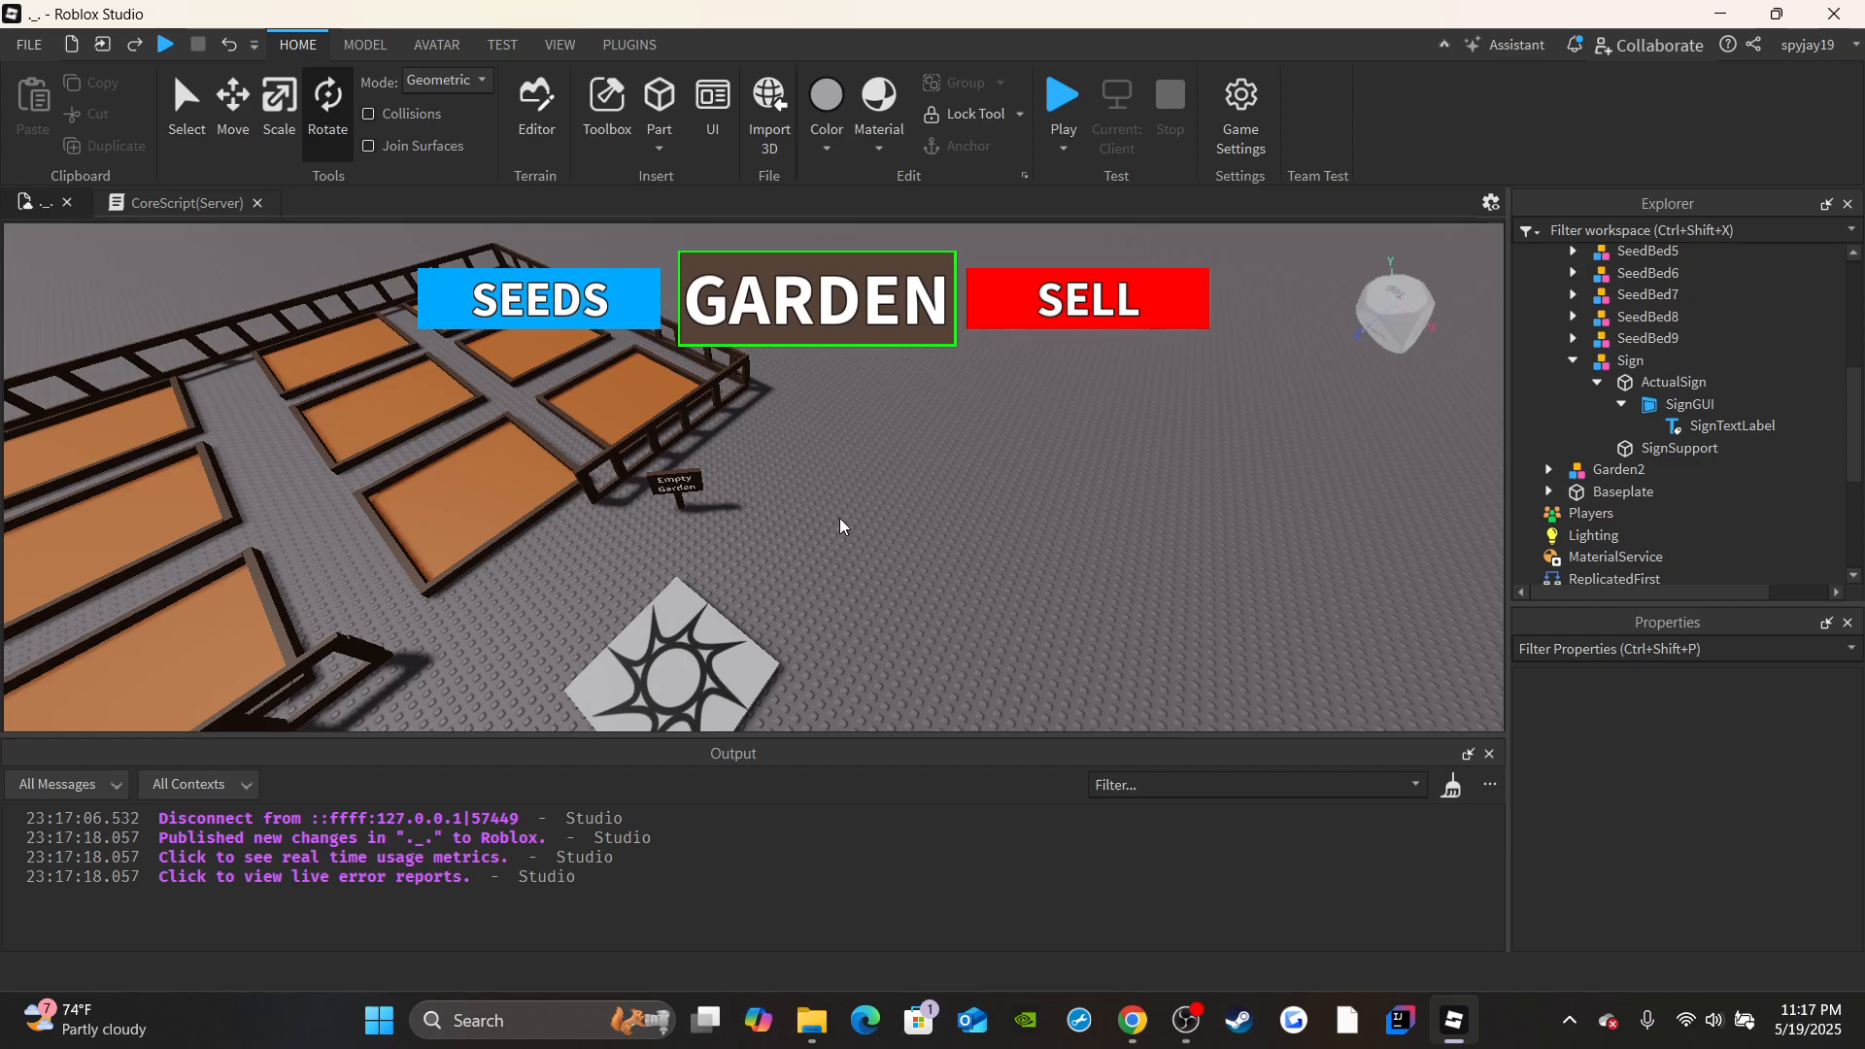
{"action": "right_click_drag", "start_coordinate": [865, 487], "coordinate": [786, 299]}
{"action": "right_click_drag", "start_coordinate": [719, 461], "coordinate": [746, 365]}
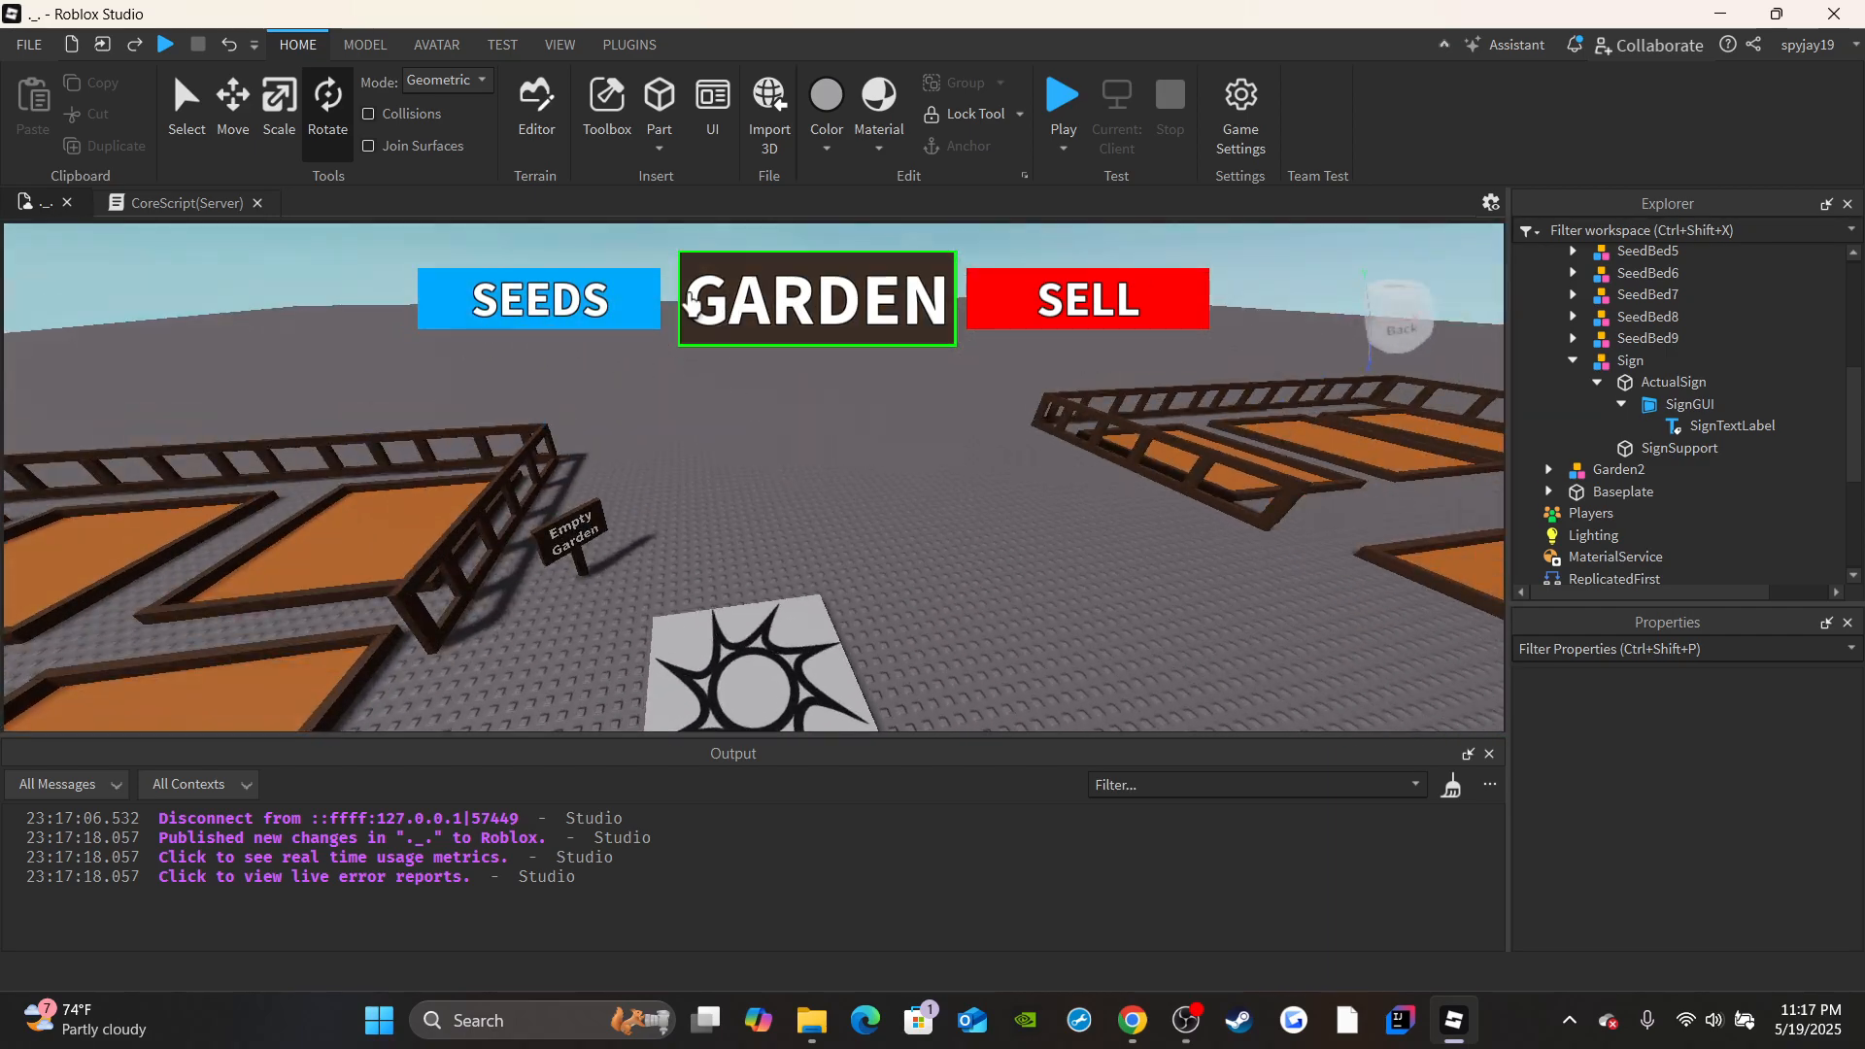
{"action": "key", "text": "w"}
{"action": "right_click_drag", "start_coordinate": [900, 410], "coordinate": [1020, 519]}
{"action": "key", "text": "s"}
{"action": "key", "text": "d"}
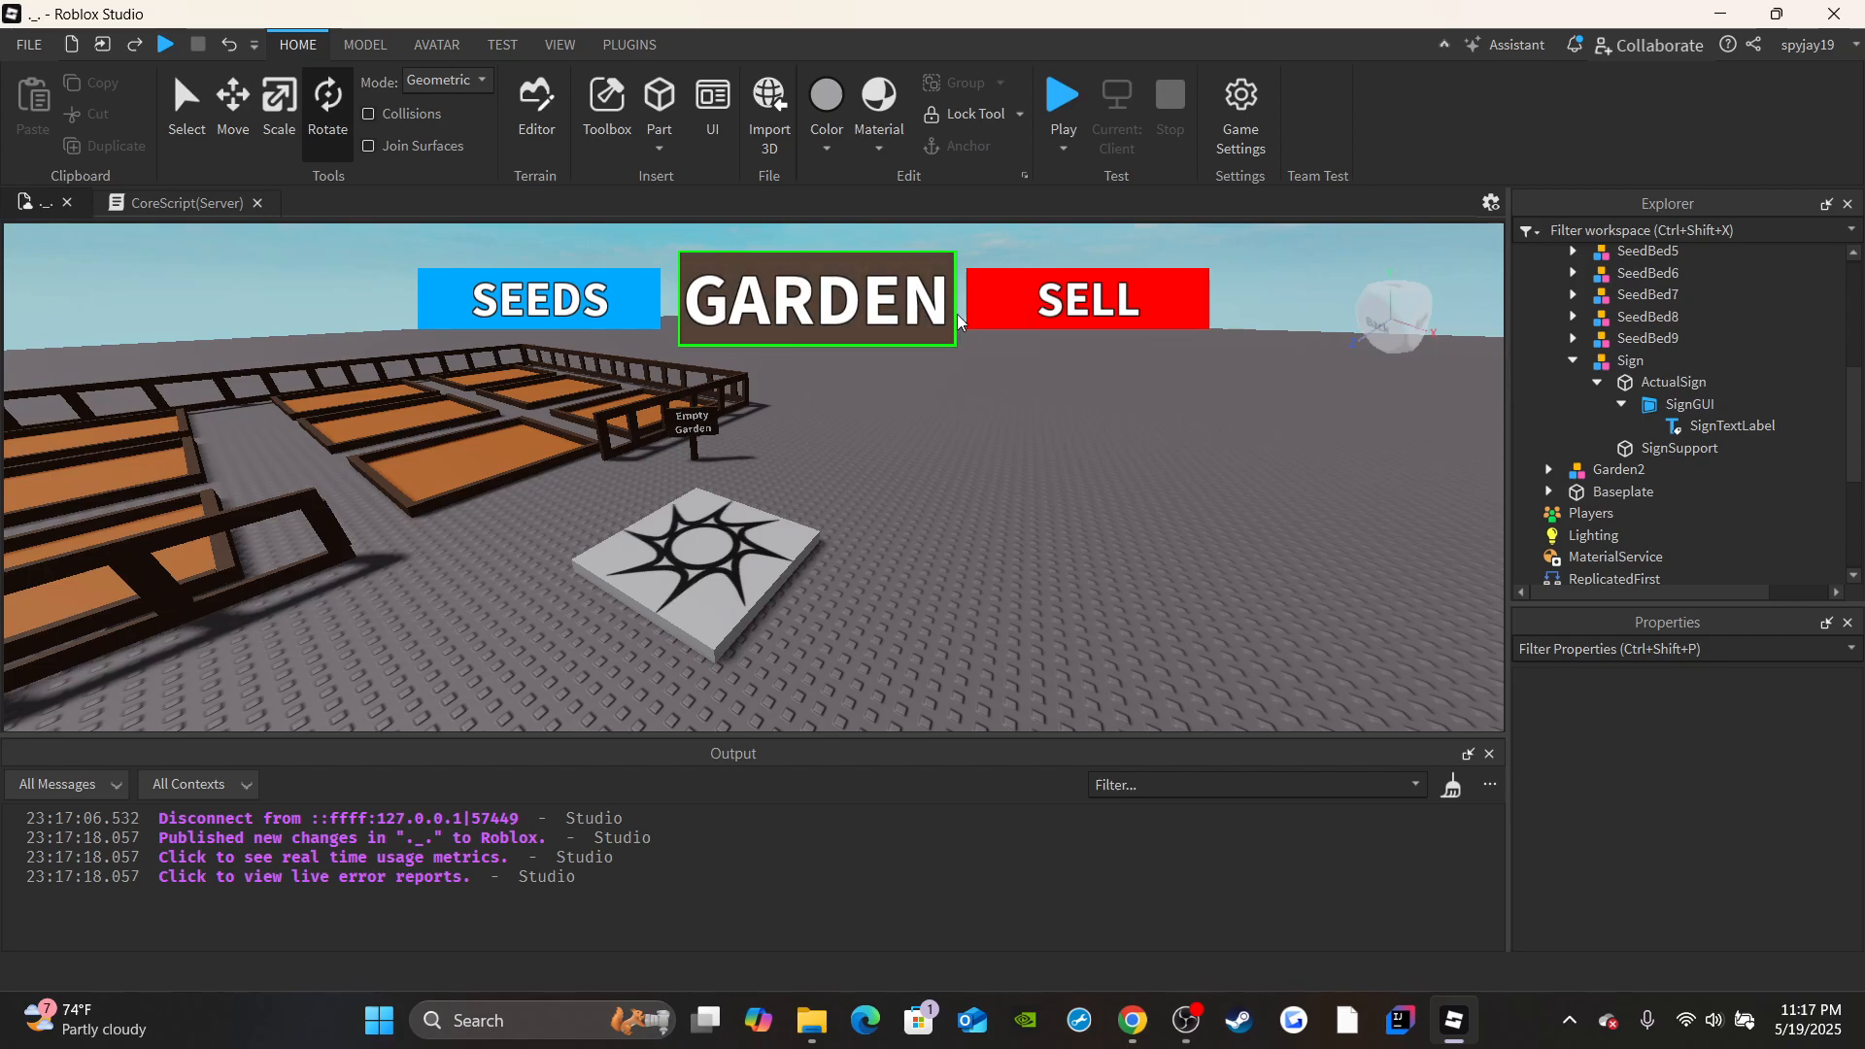
{"action": "right_click_drag", "start_coordinate": [1156, 450], "coordinate": [1156, 467]}
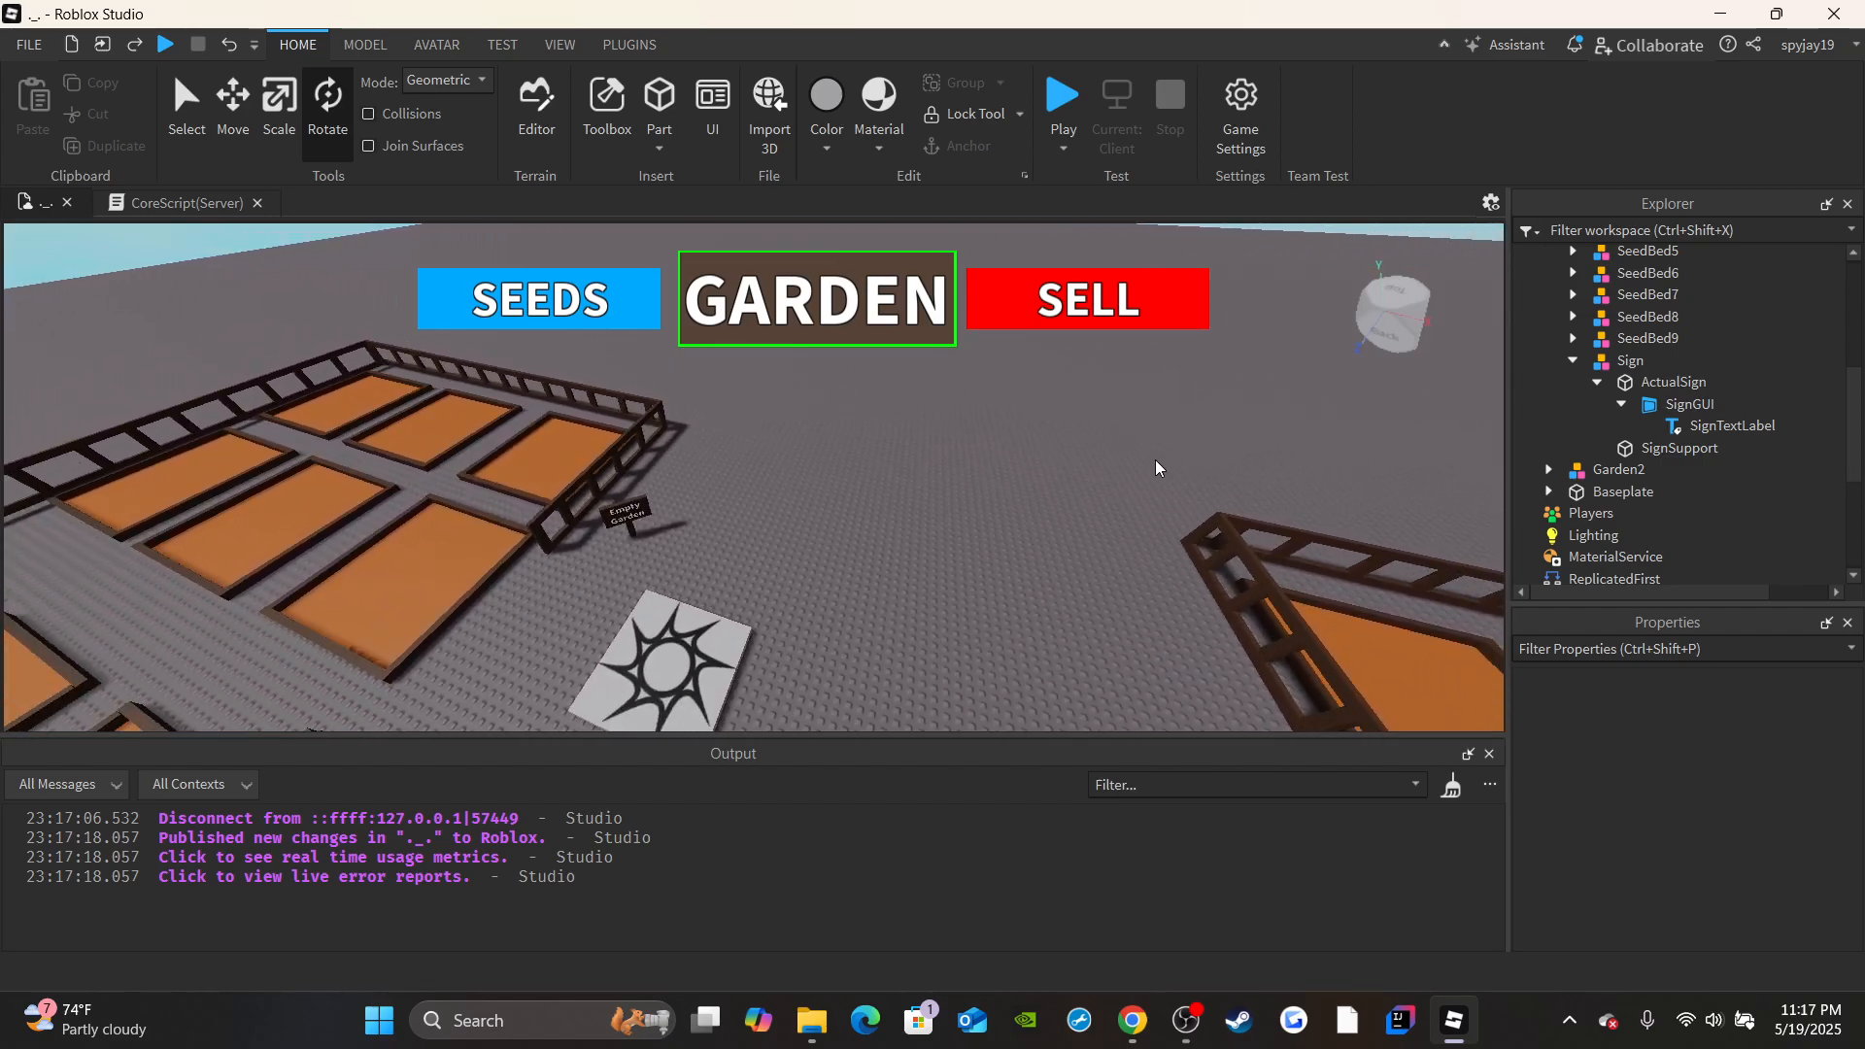